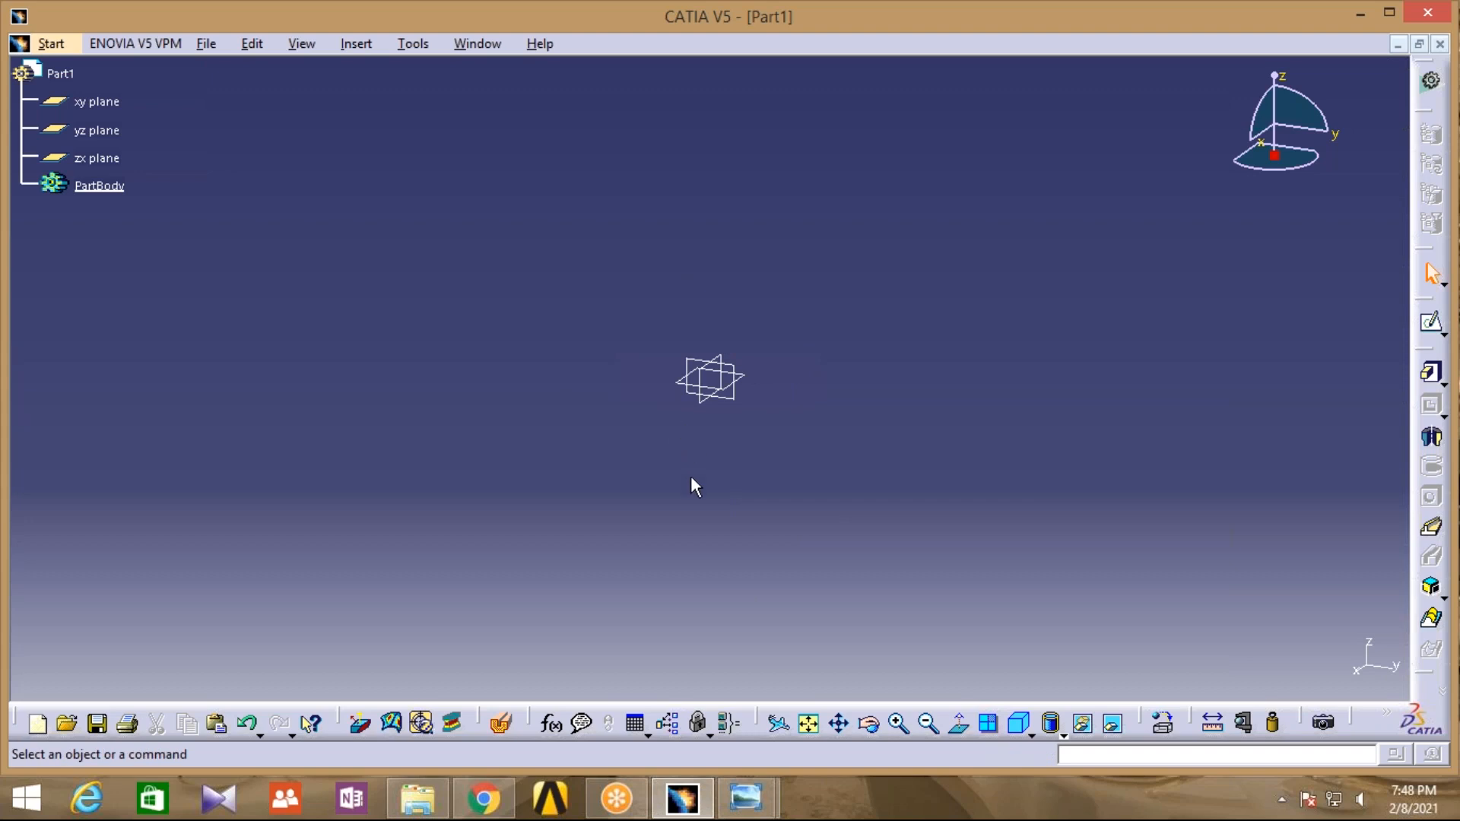
Switch to Windows Photo Viewer and examine the dimensions of the isometric support in images (1).jpeg, enlarging the drawing
{"action": "mouse_move", "coordinate": [763, 808]}
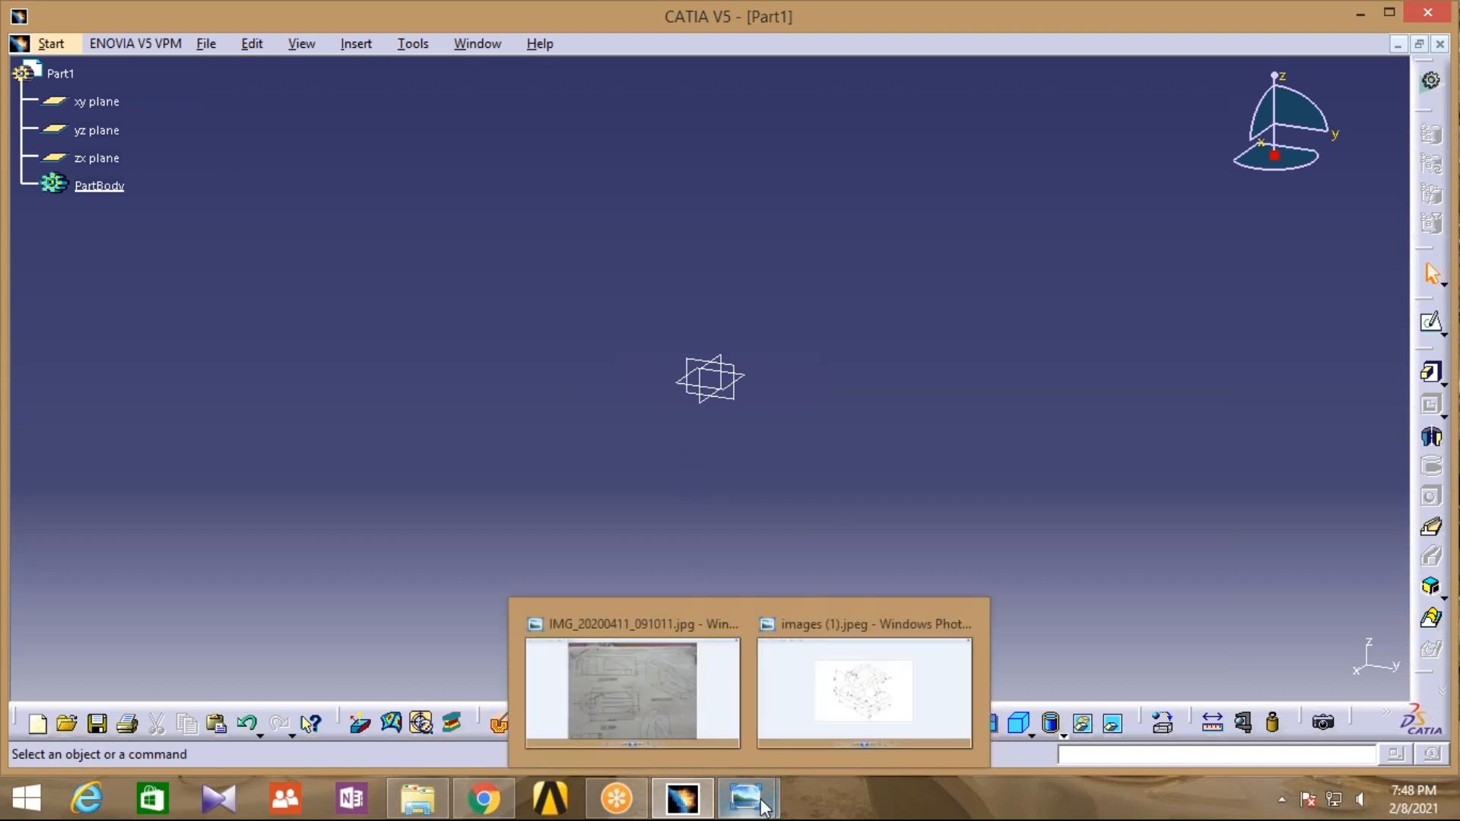
{"action": "left_click", "coordinate": [831, 694]}
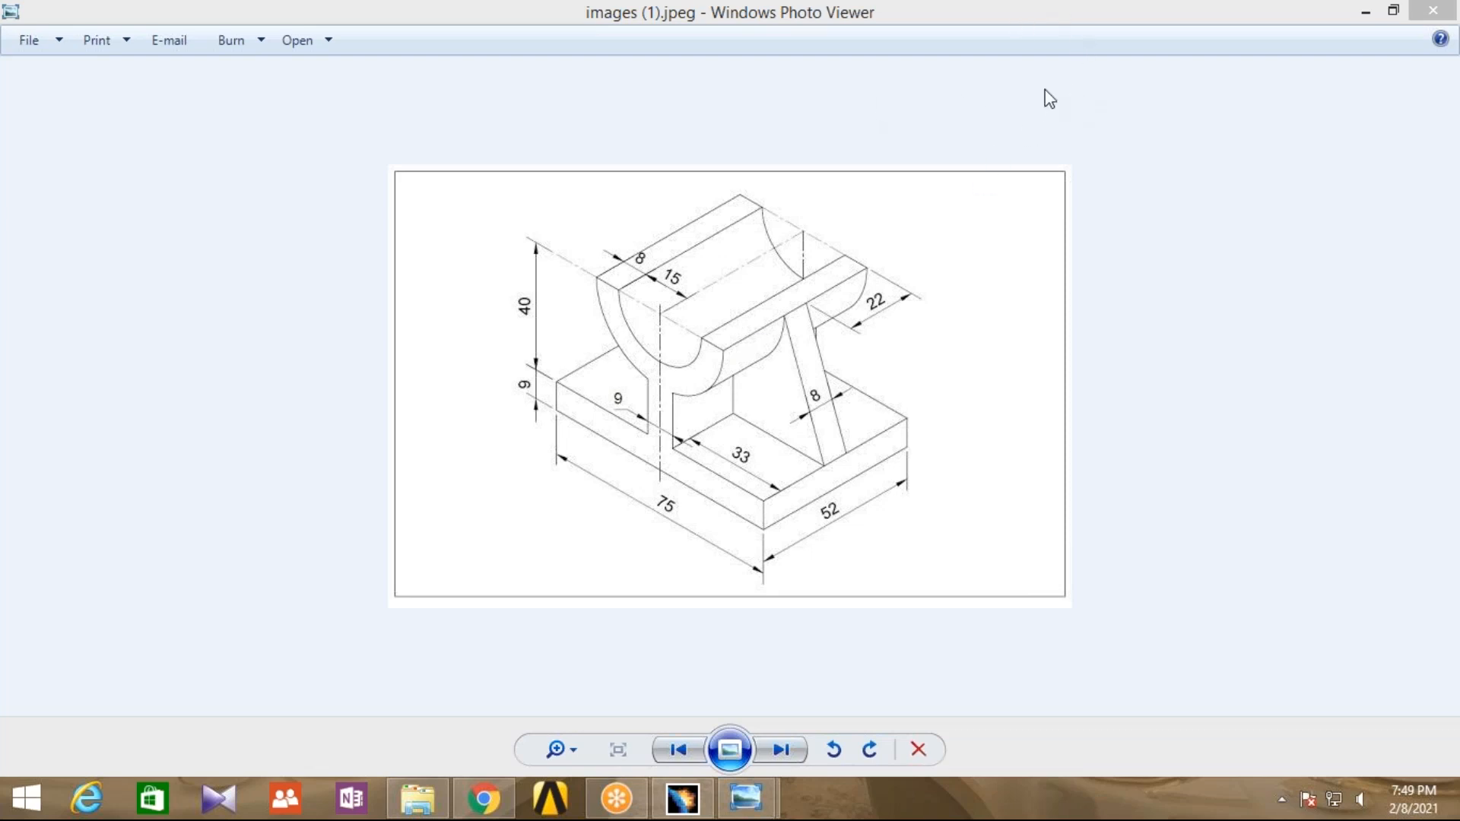
{"action": "left_click", "coordinate": [1365, 13]}
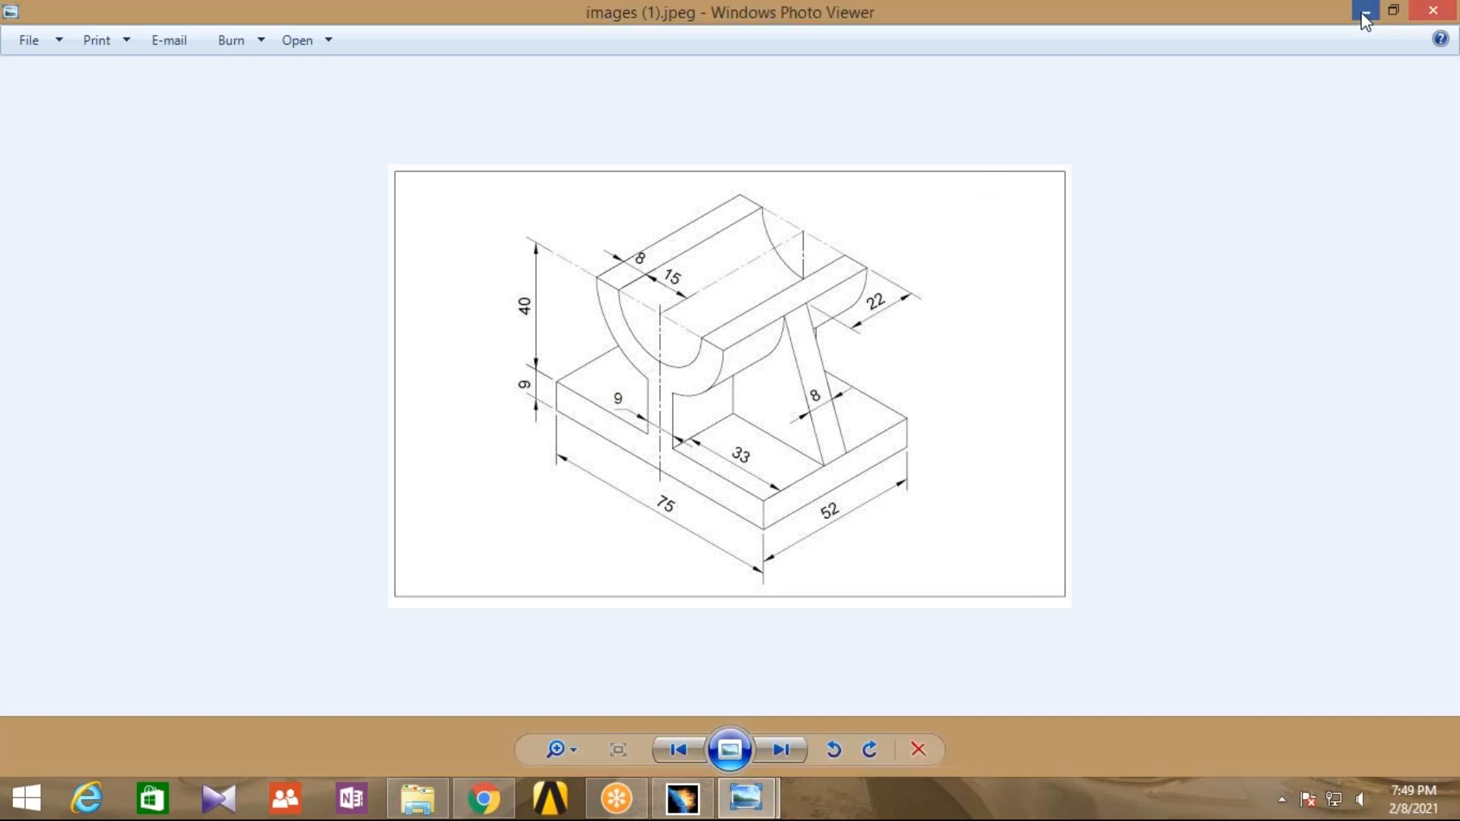
{"action": "left_click", "coordinate": [1365, 13]}
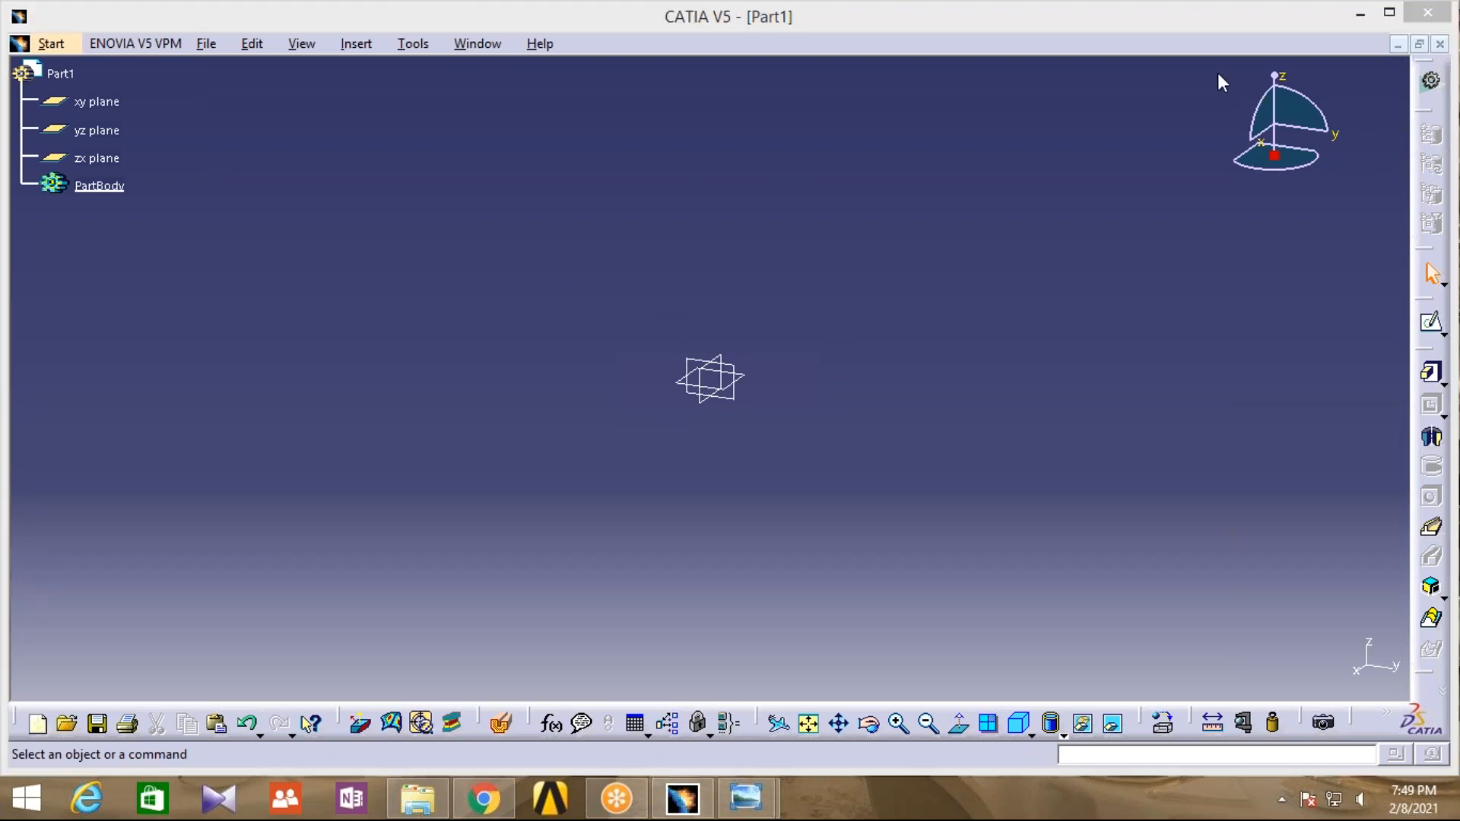
{"action": "mouse_move", "coordinate": [759, 783]}
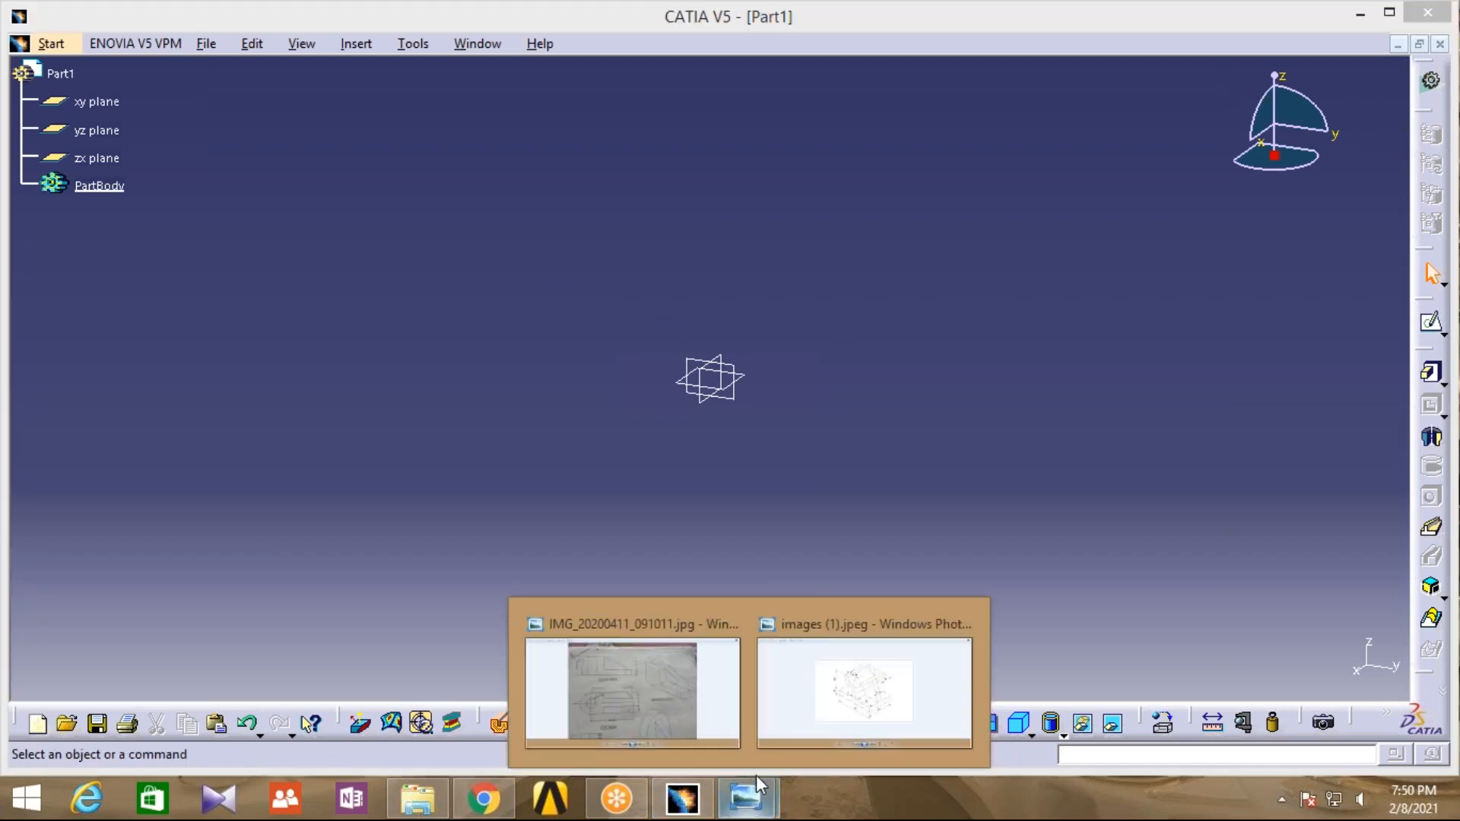
{"action": "left_click", "coordinate": [887, 677]}
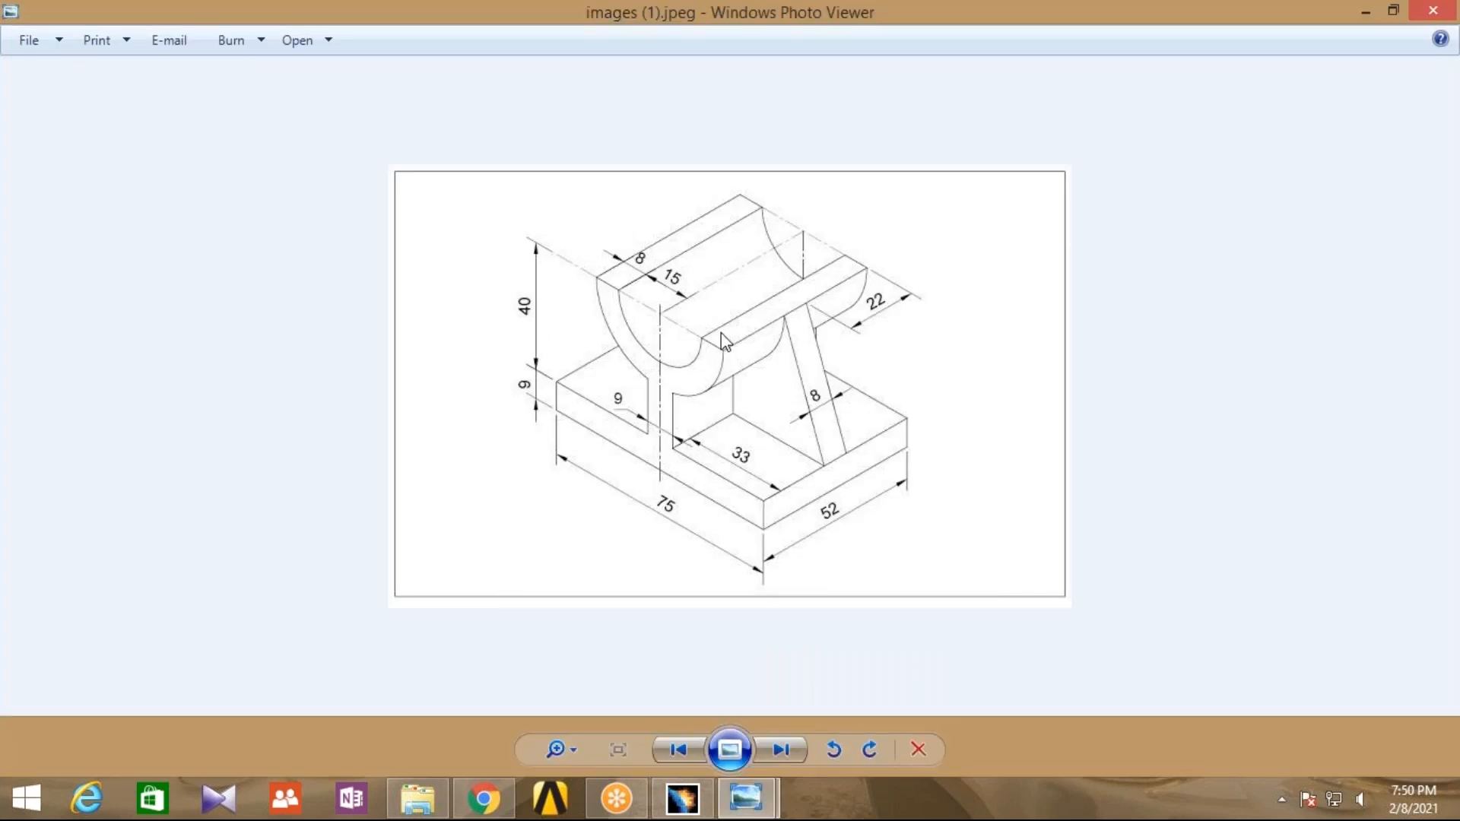
{"action": "left_click", "coordinate": [580, 750]}
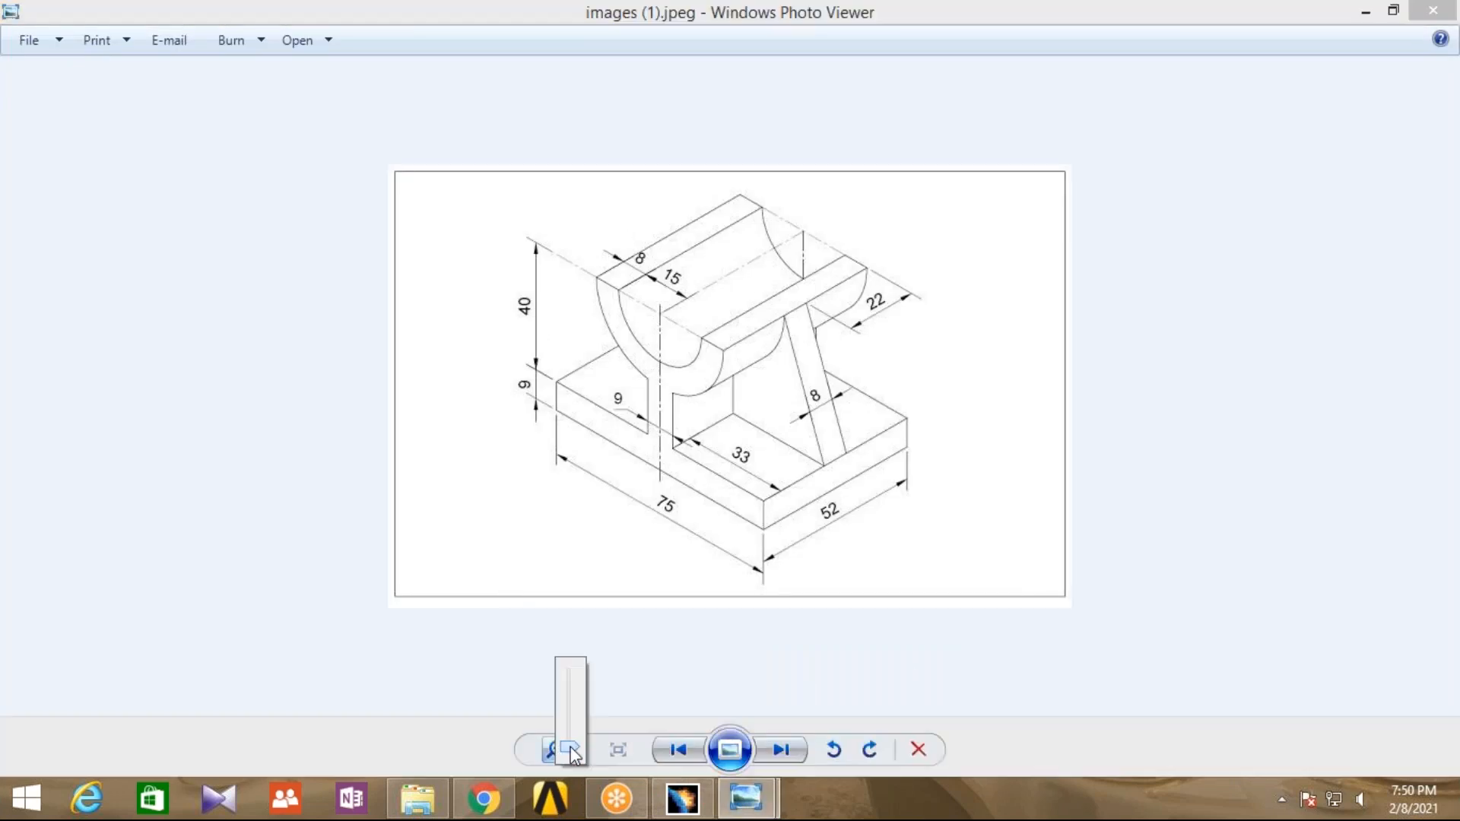
{"action": "left_click_drag", "start_coordinate": [572, 751], "coordinate": [571, 643]}
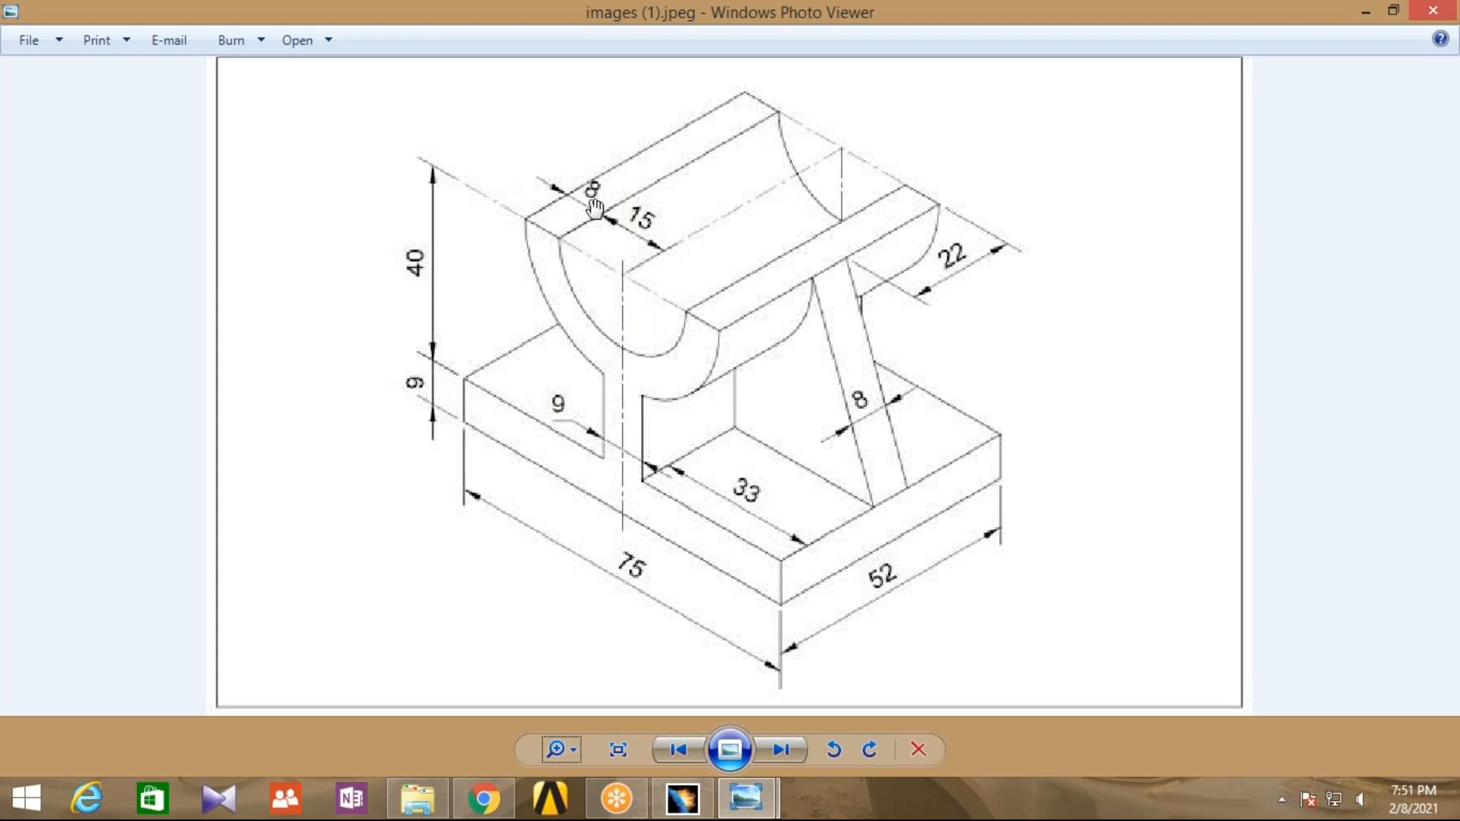
Switch back to CATIA, start a sketch on the yz plane and draw a circle of about 23.5 mm radius centred on the origin
{"action": "left_click", "coordinate": [670, 796]}
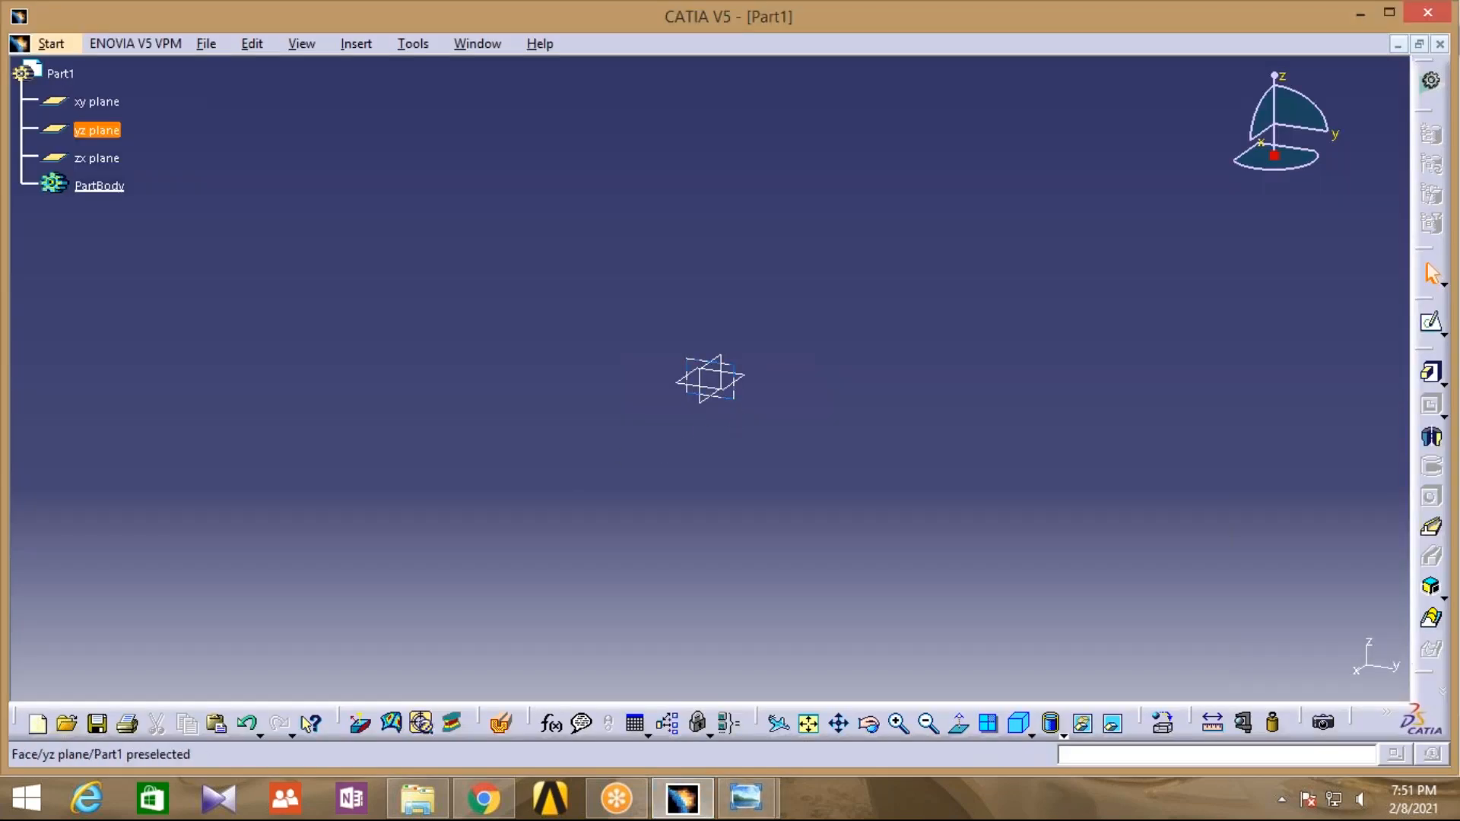
{"action": "left_click", "coordinate": [730, 401]}
{"action": "left_click", "coordinate": [1421, 331]}
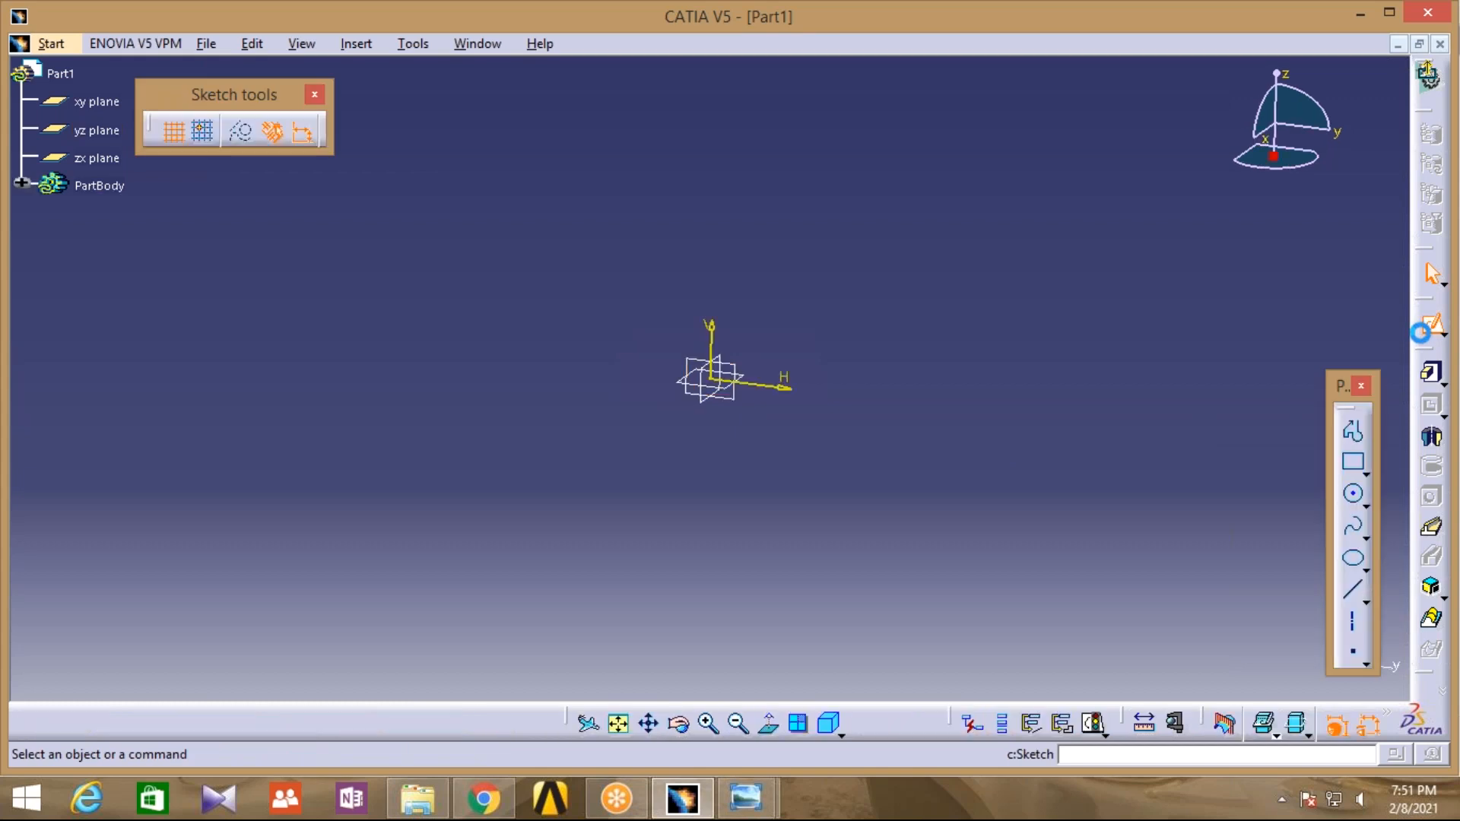
{"action": "left_click", "coordinate": [1353, 493]}
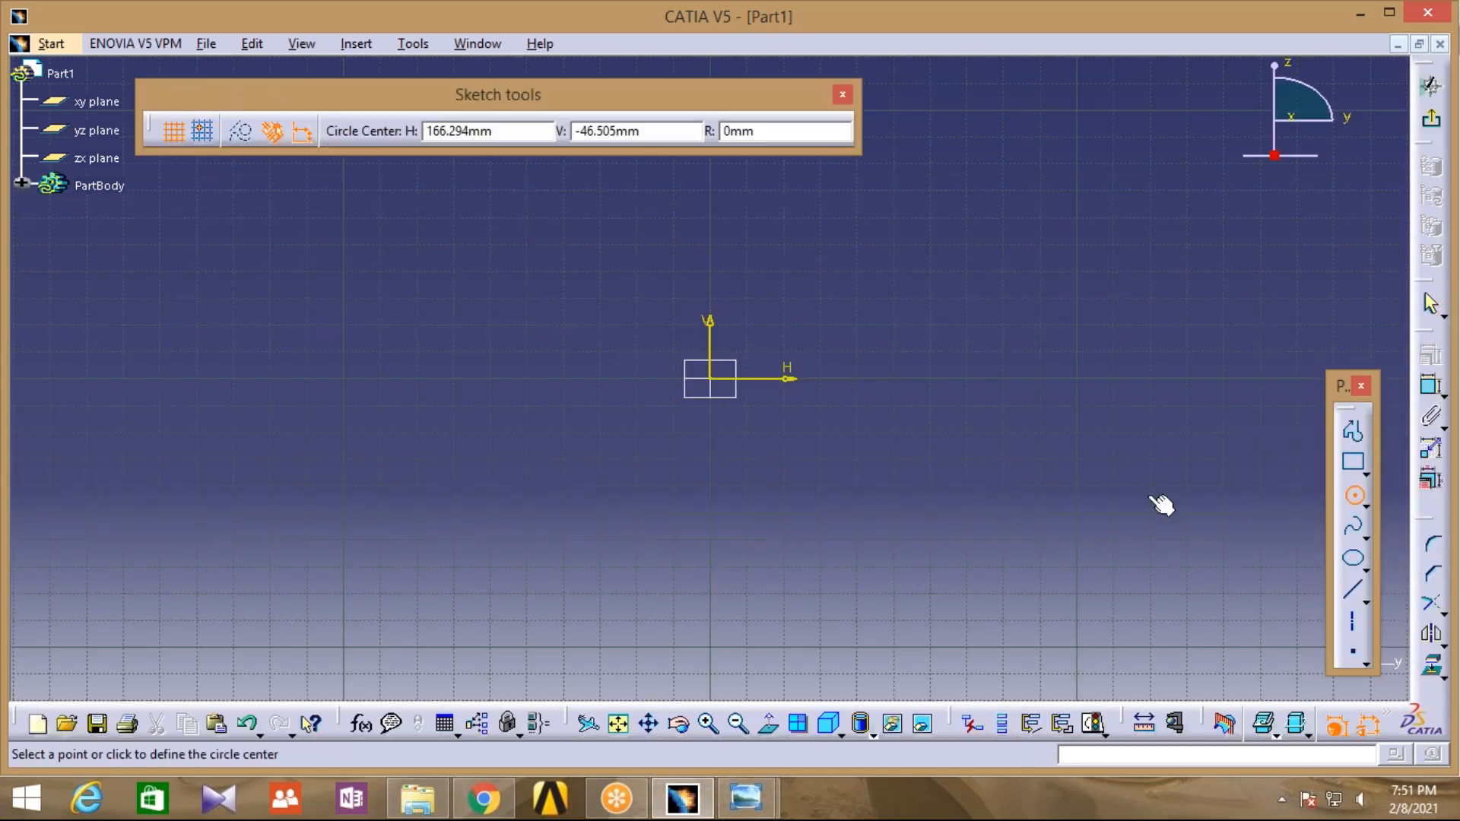
{"action": "left_click", "coordinate": [710, 378]}
{"action": "left_click", "coordinate": [735, 447]}
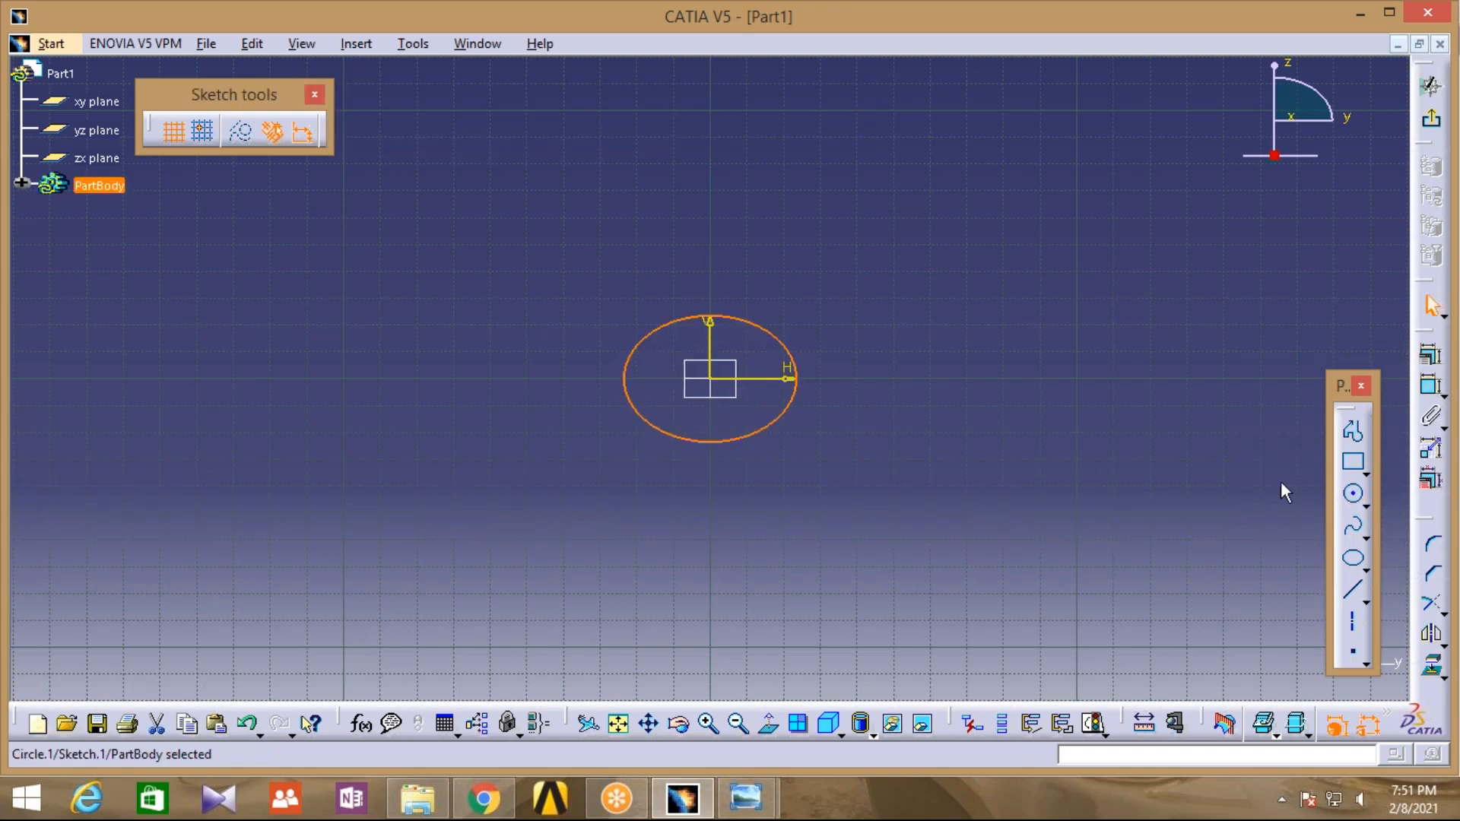
Draw a smaller concentric circle of about 14.7 mm radius centred on the origin
{"action": "left_click", "coordinate": [1353, 495]}
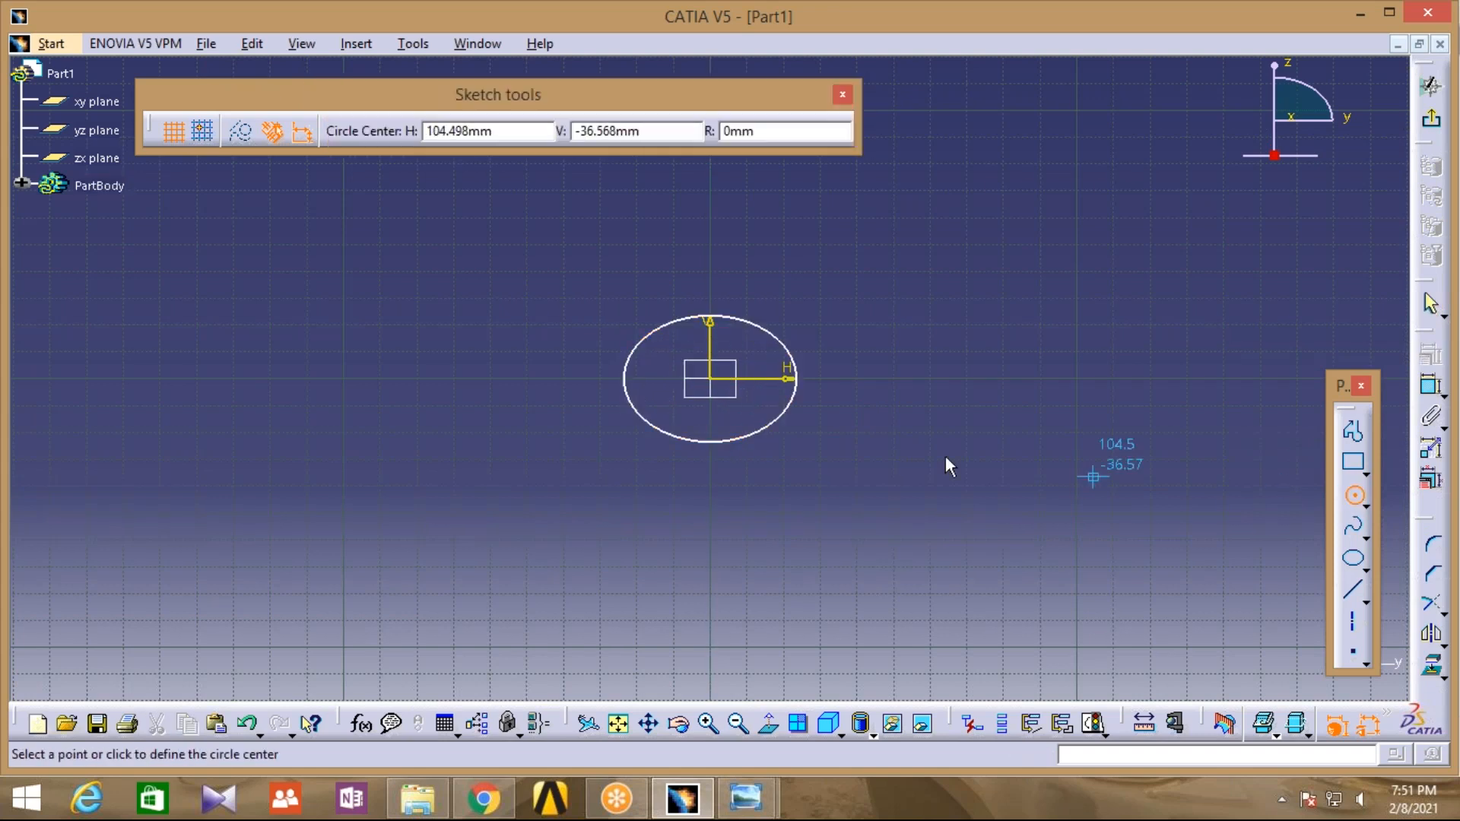
{"action": "left_click", "coordinate": [714, 380]}
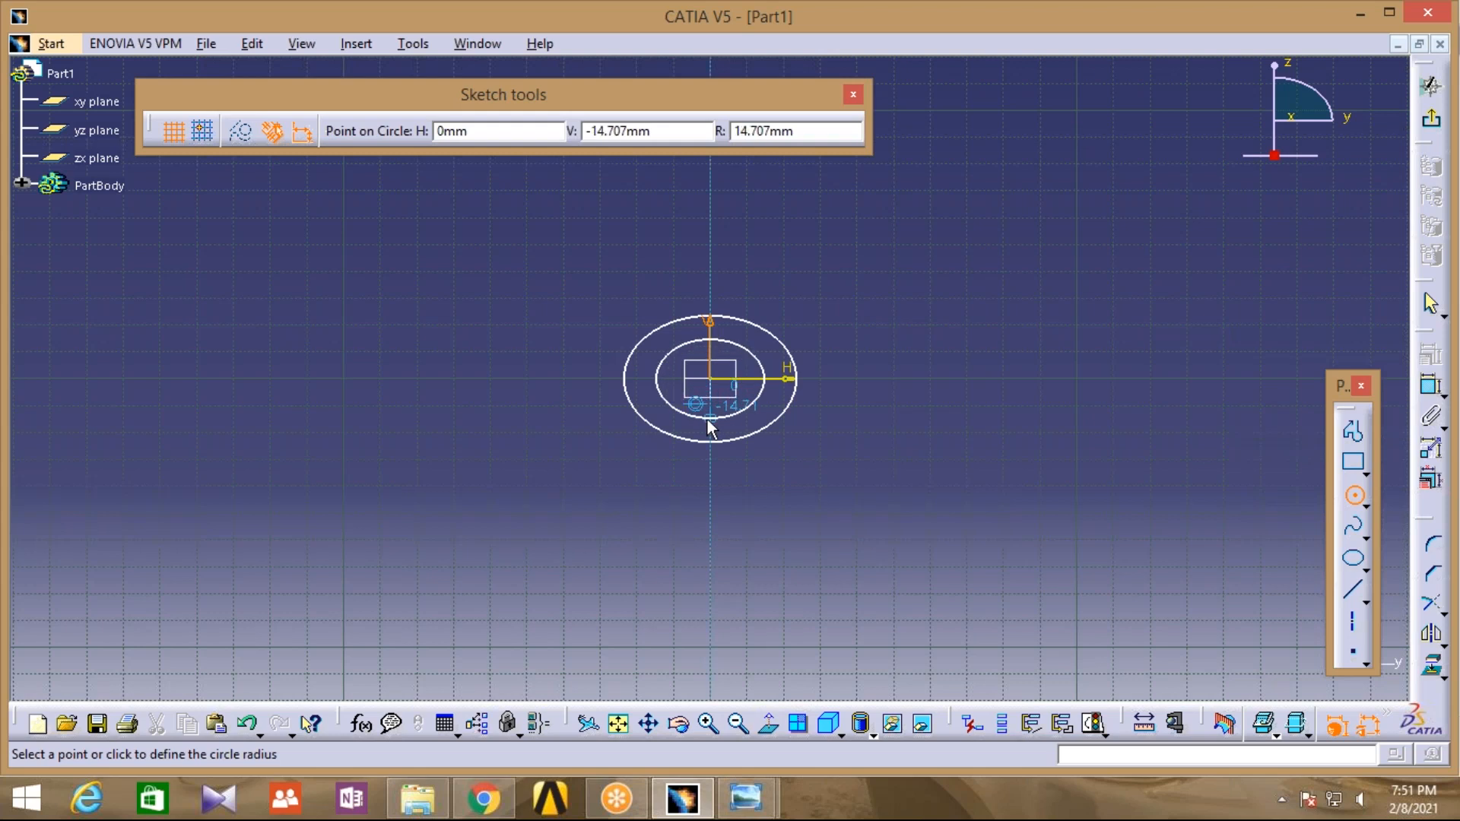
{"action": "left_click", "coordinate": [711, 417]}
{"action": "left_click", "coordinate": [863, 461]}
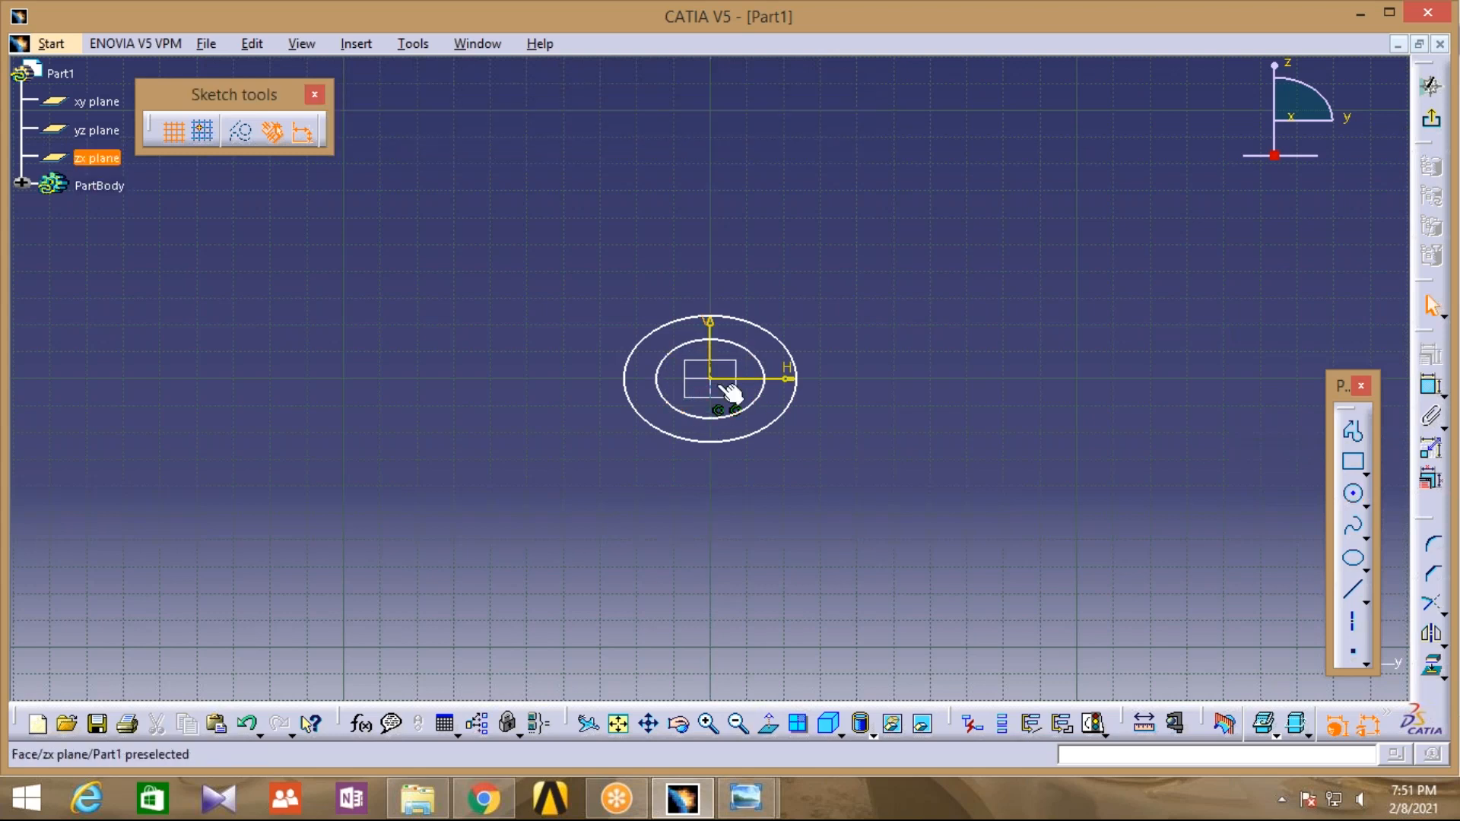
Dimension the outer circle, change its constraint from diameter to radius and set the radius to 23 mm
{"action": "left_click", "coordinate": [1431, 386]}
{"action": "left_click", "coordinate": [802, 394]}
{"action": "left_click", "coordinate": [911, 411]}
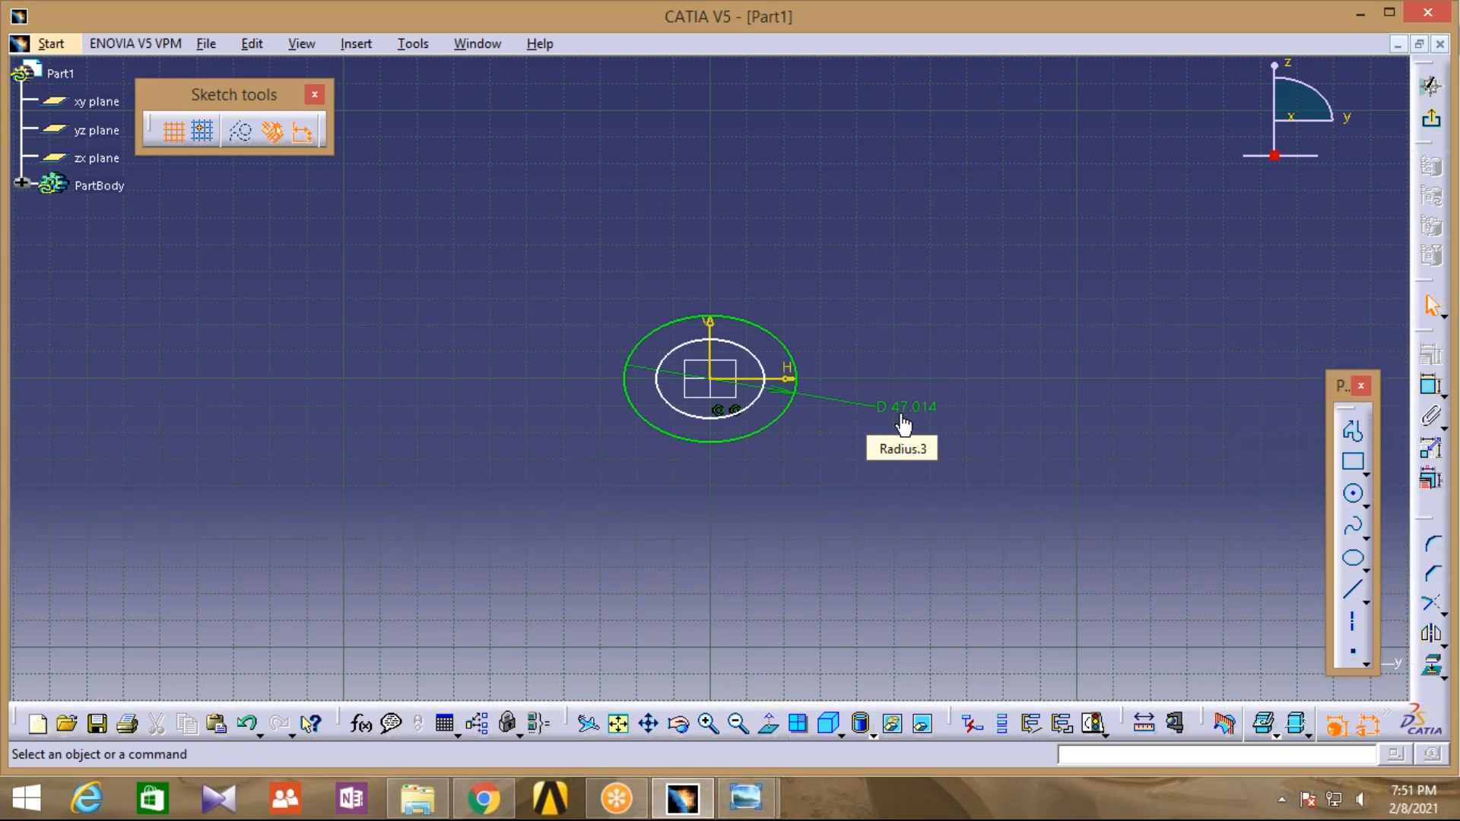
{"action": "double_click", "coordinate": [906, 406]}
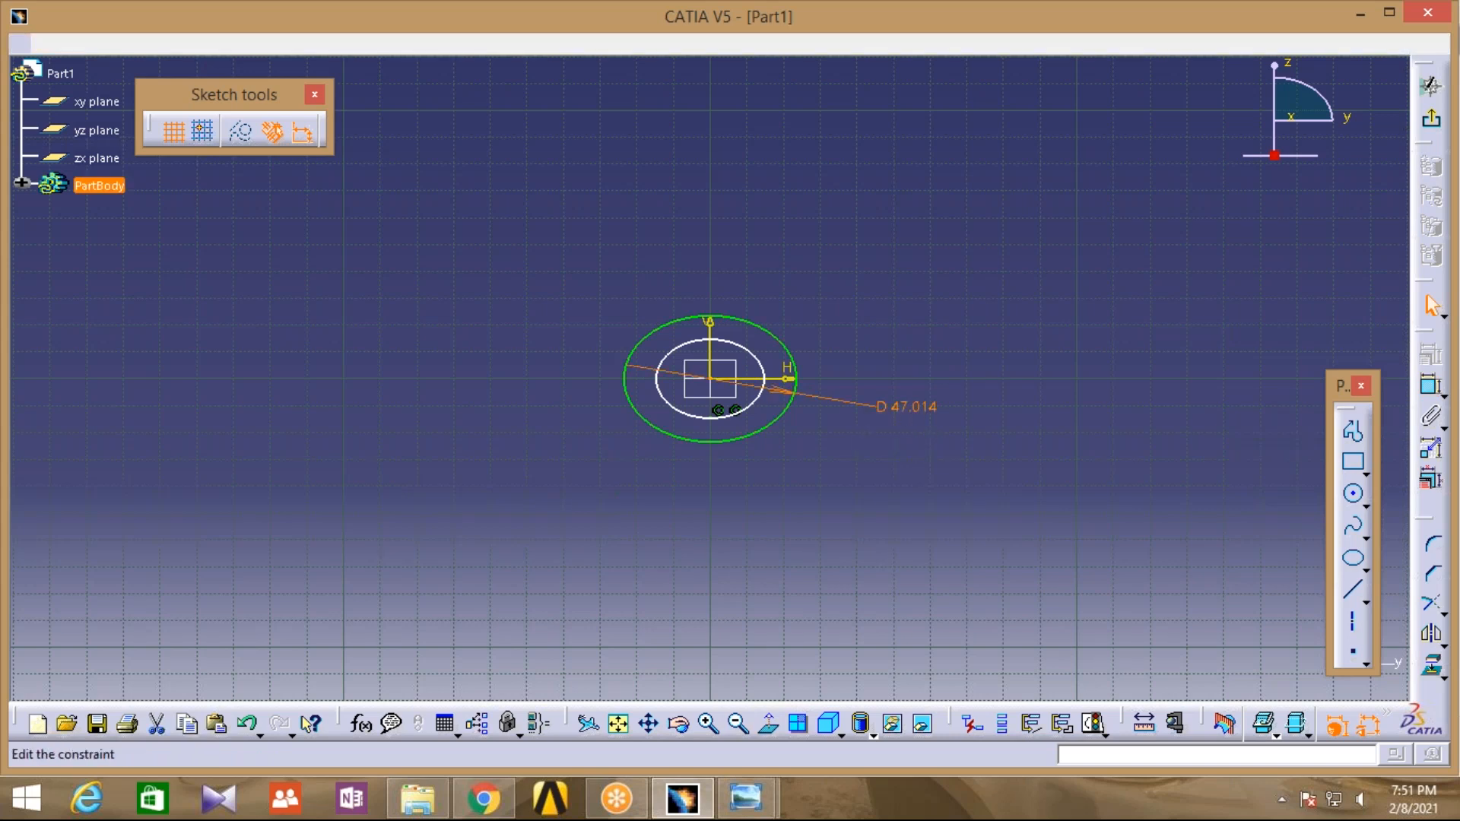
{"action": "left_click", "coordinate": [1195, 616]}
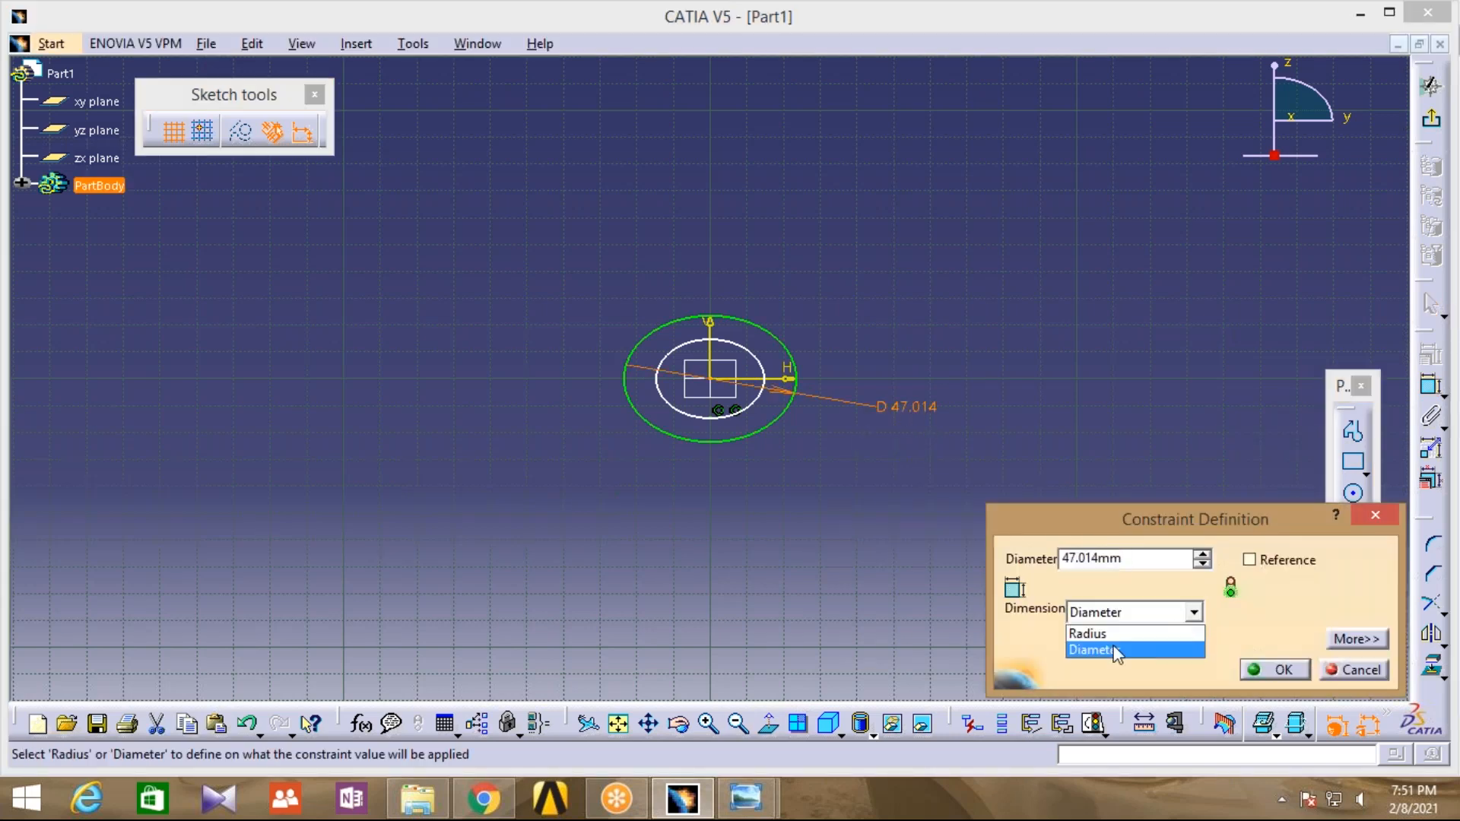
{"action": "left_click", "coordinate": [1092, 636]}
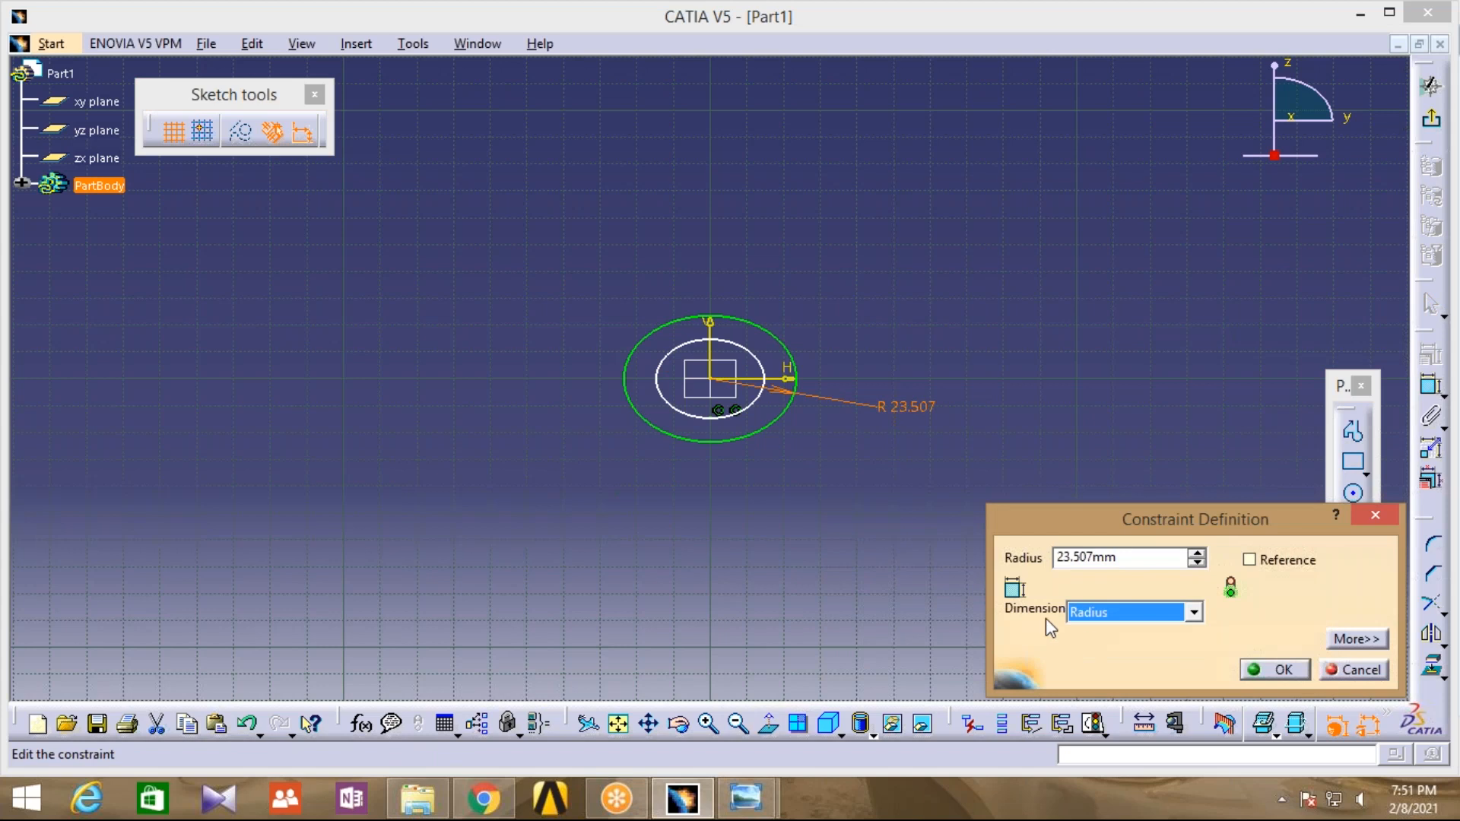
{"action": "double_click", "coordinate": [1136, 558]}
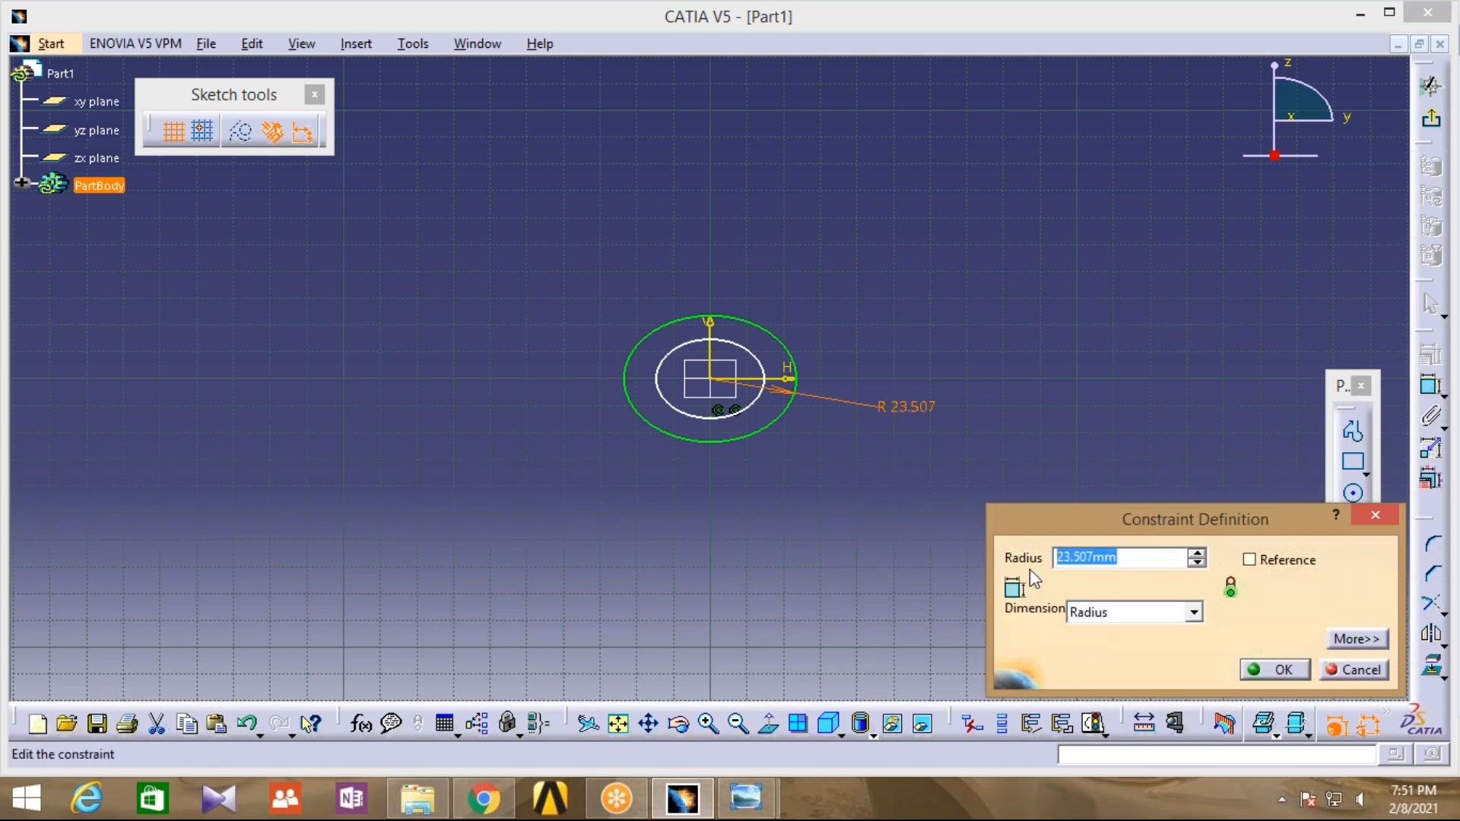
{"action": "type", "text": "23"}
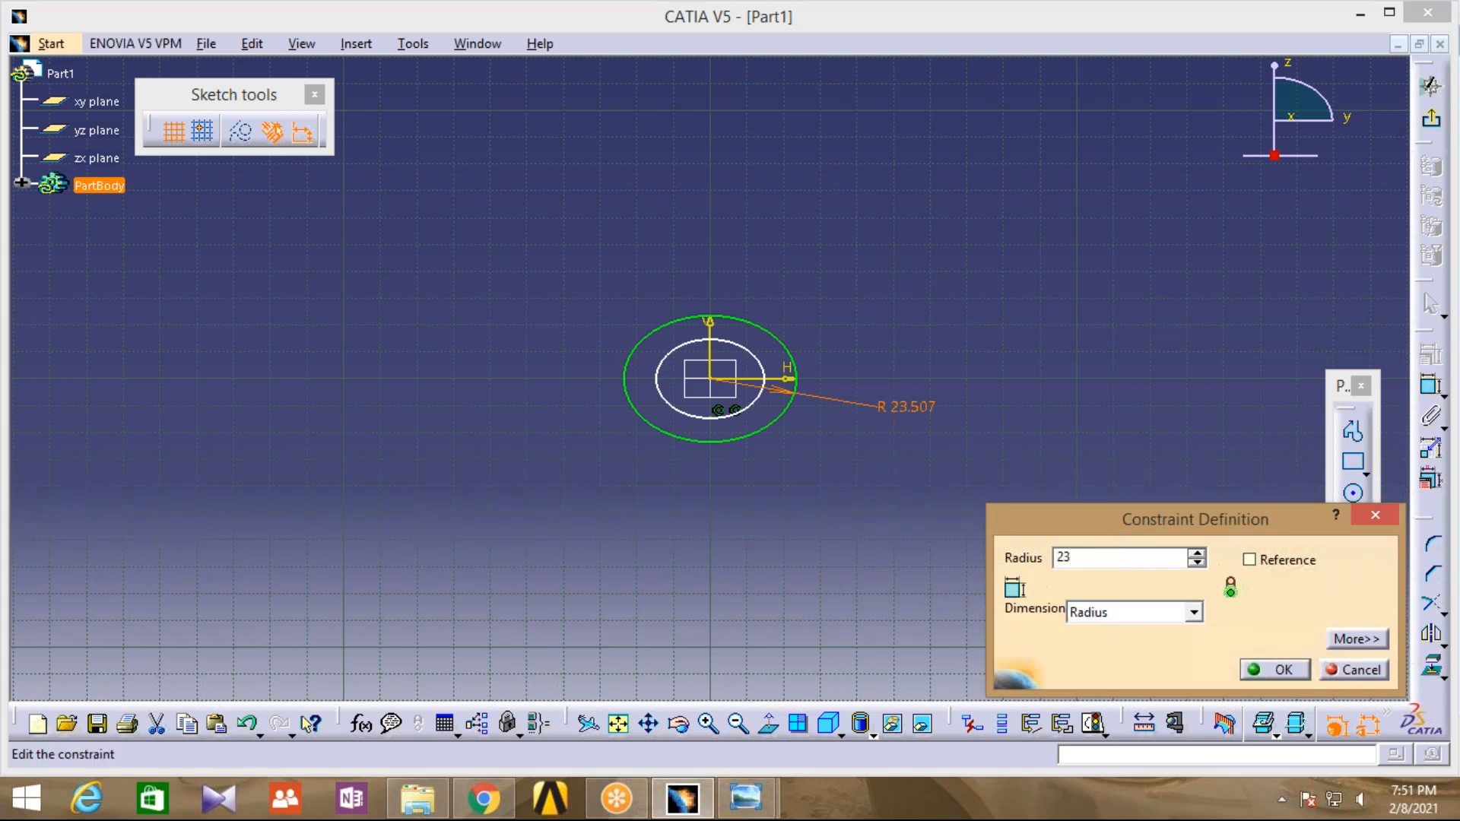
{"action": "left_click", "coordinate": [1147, 488]}
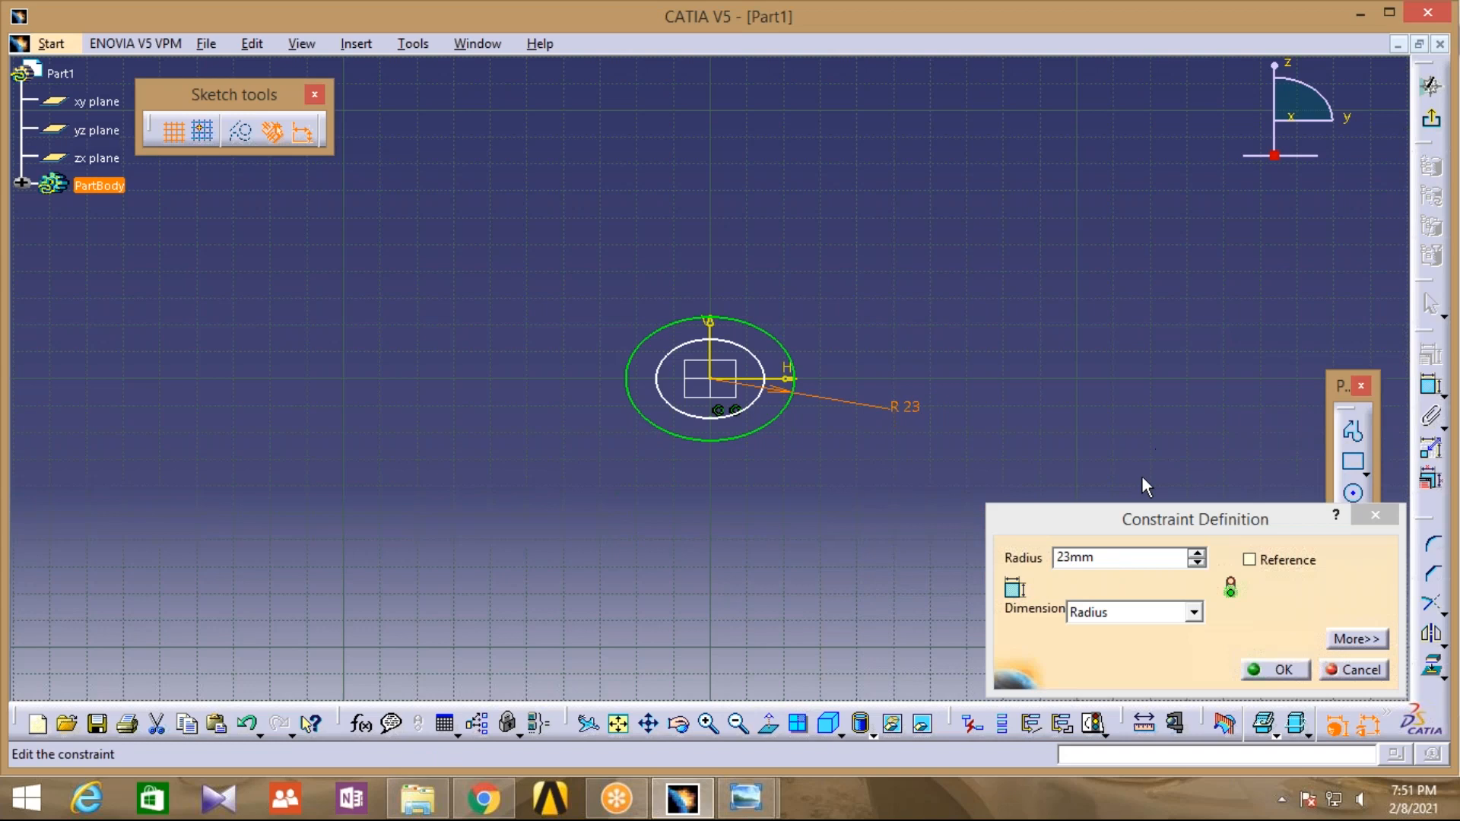
{"action": "left_click", "coordinate": [1279, 671]}
Check the inner arc's radius in the reference drawing, and dimension the inner circle with a radius of 15 mm
{"action": "mouse_move", "coordinate": [753, 795]}
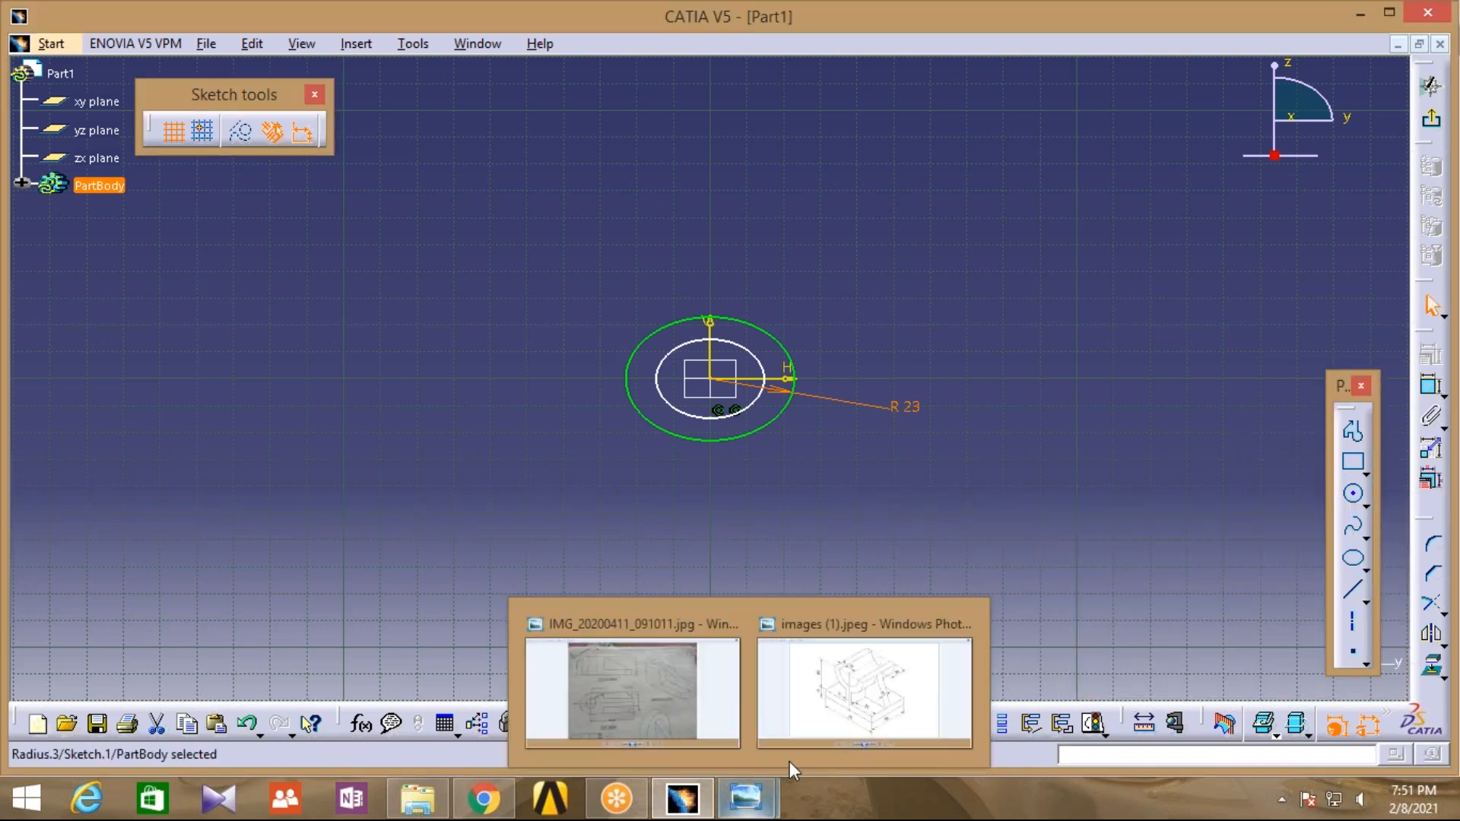
{"action": "mouse_move", "coordinate": [818, 723]}
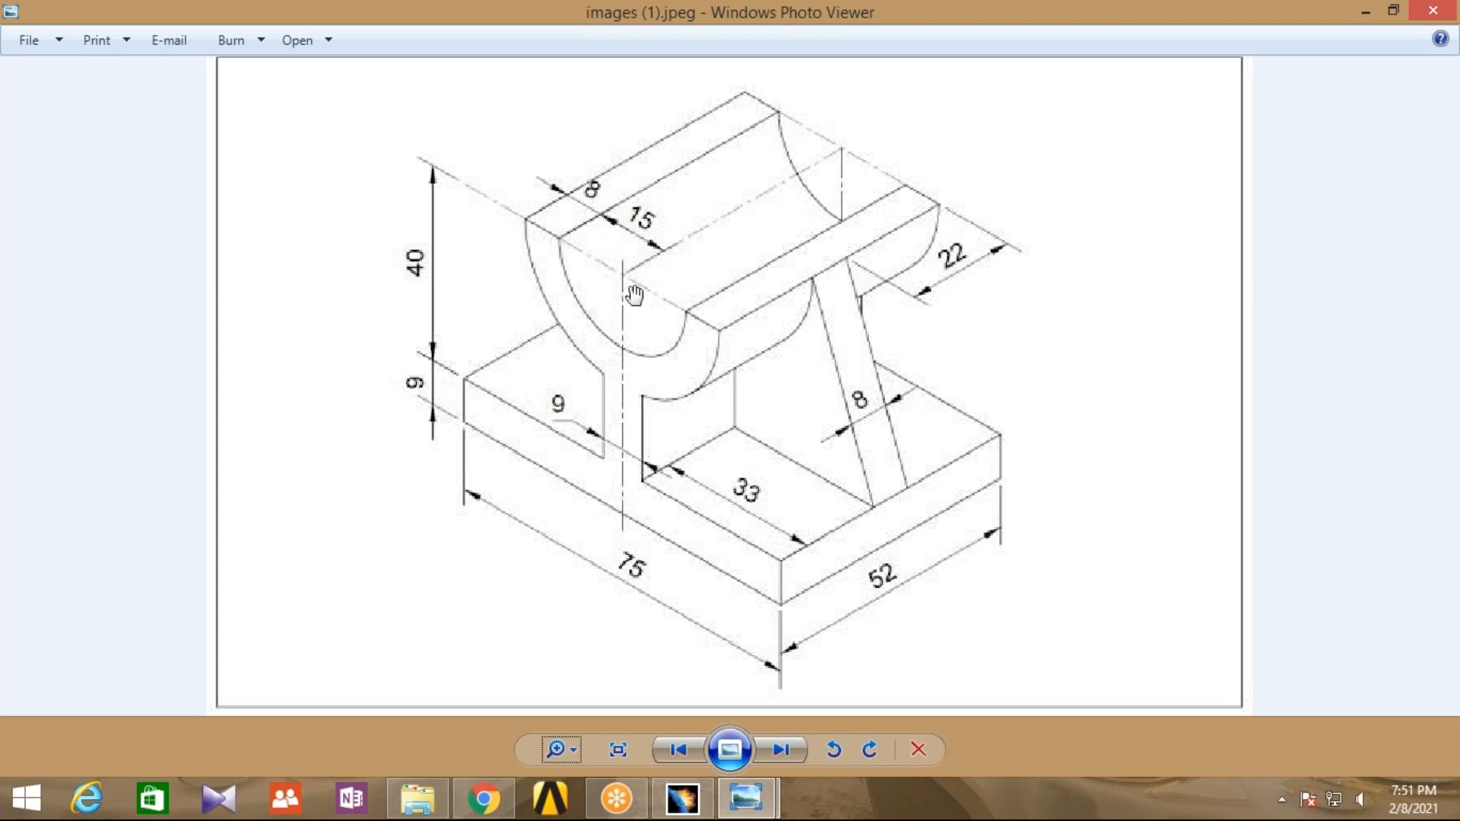
{"action": "left_click", "coordinate": [698, 803]}
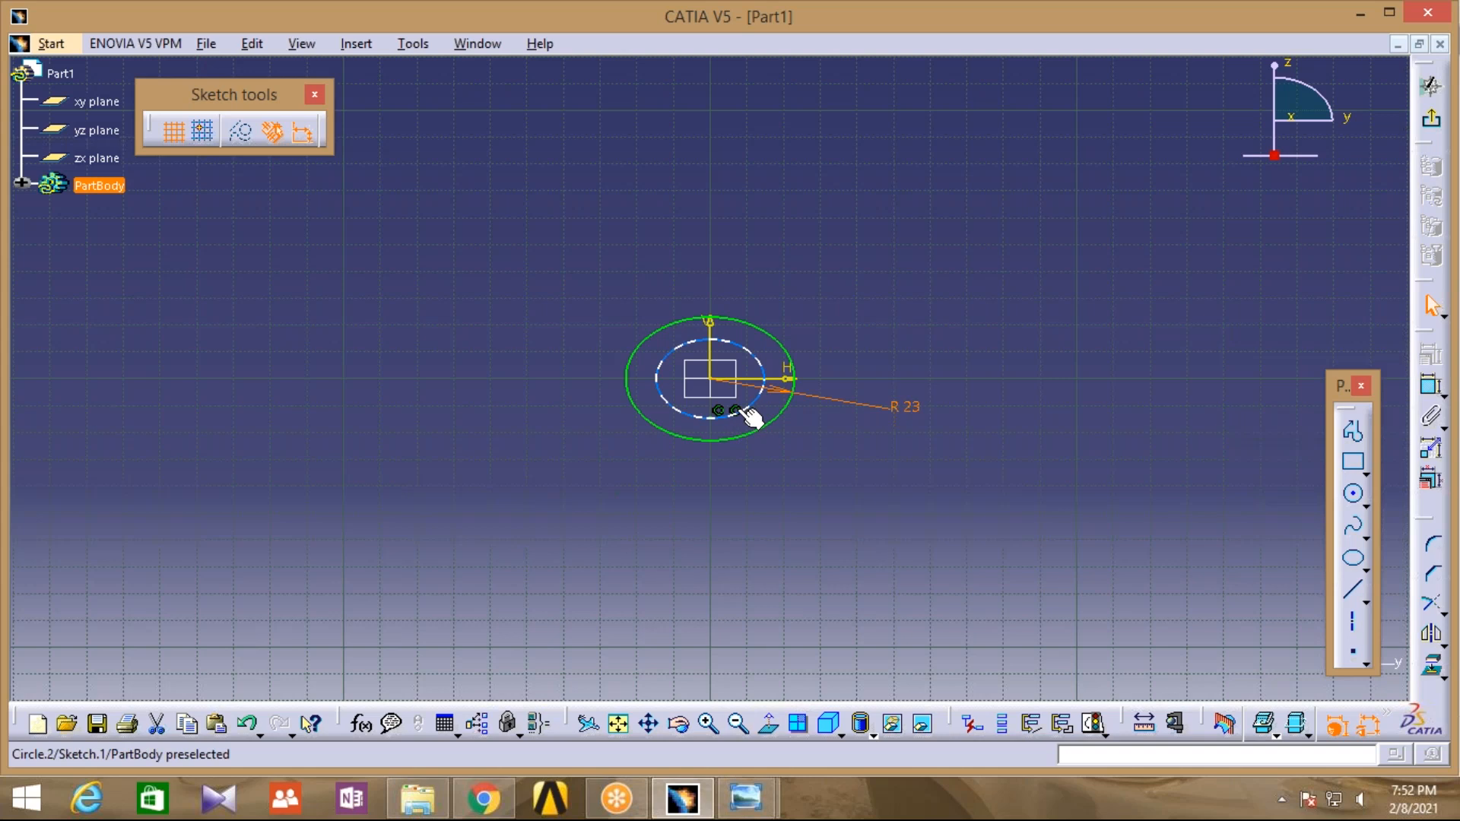
{"action": "left_click", "coordinate": [1431, 386]}
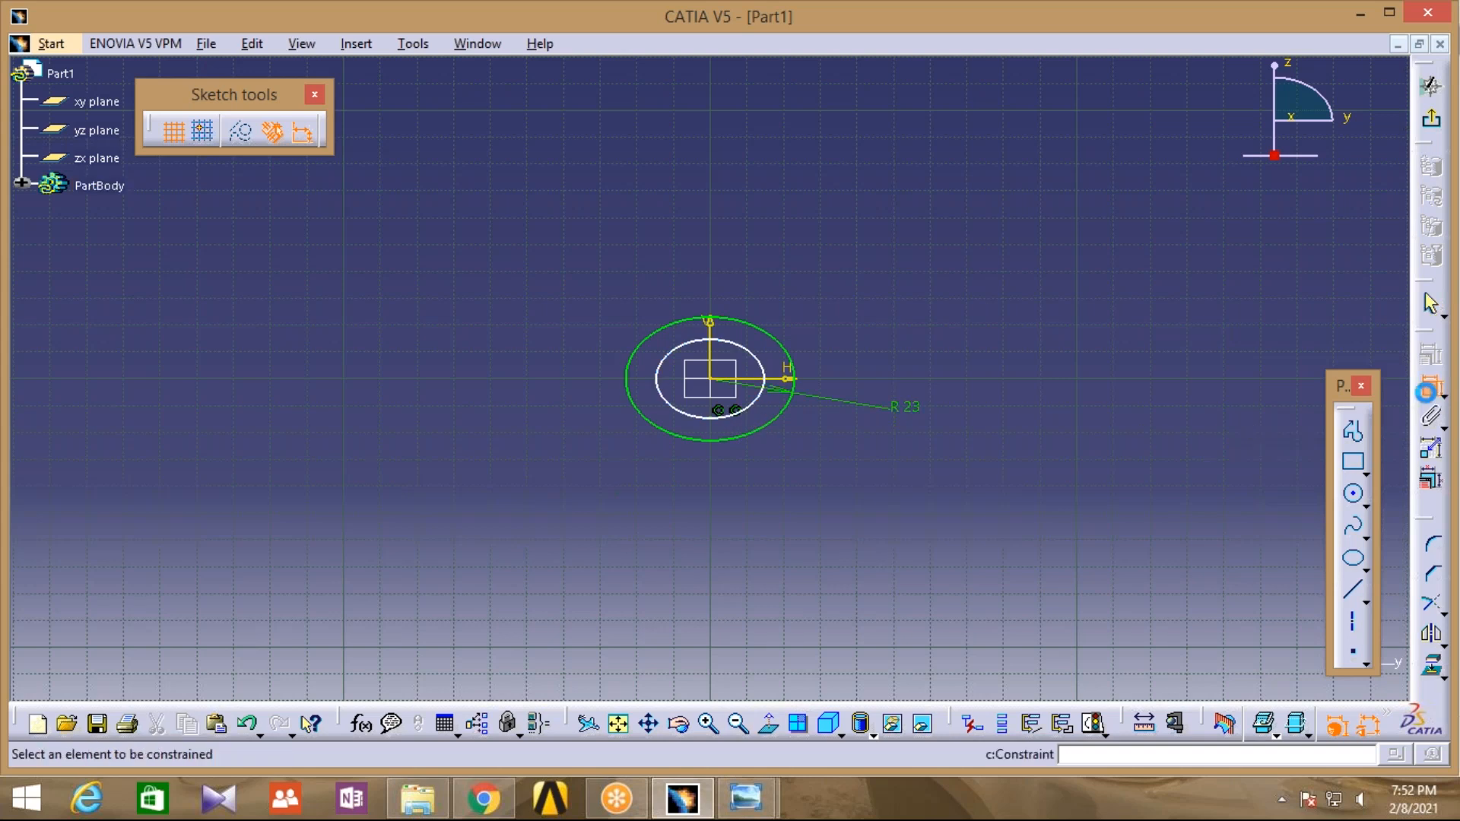
{"action": "left_click", "coordinate": [749, 405]}
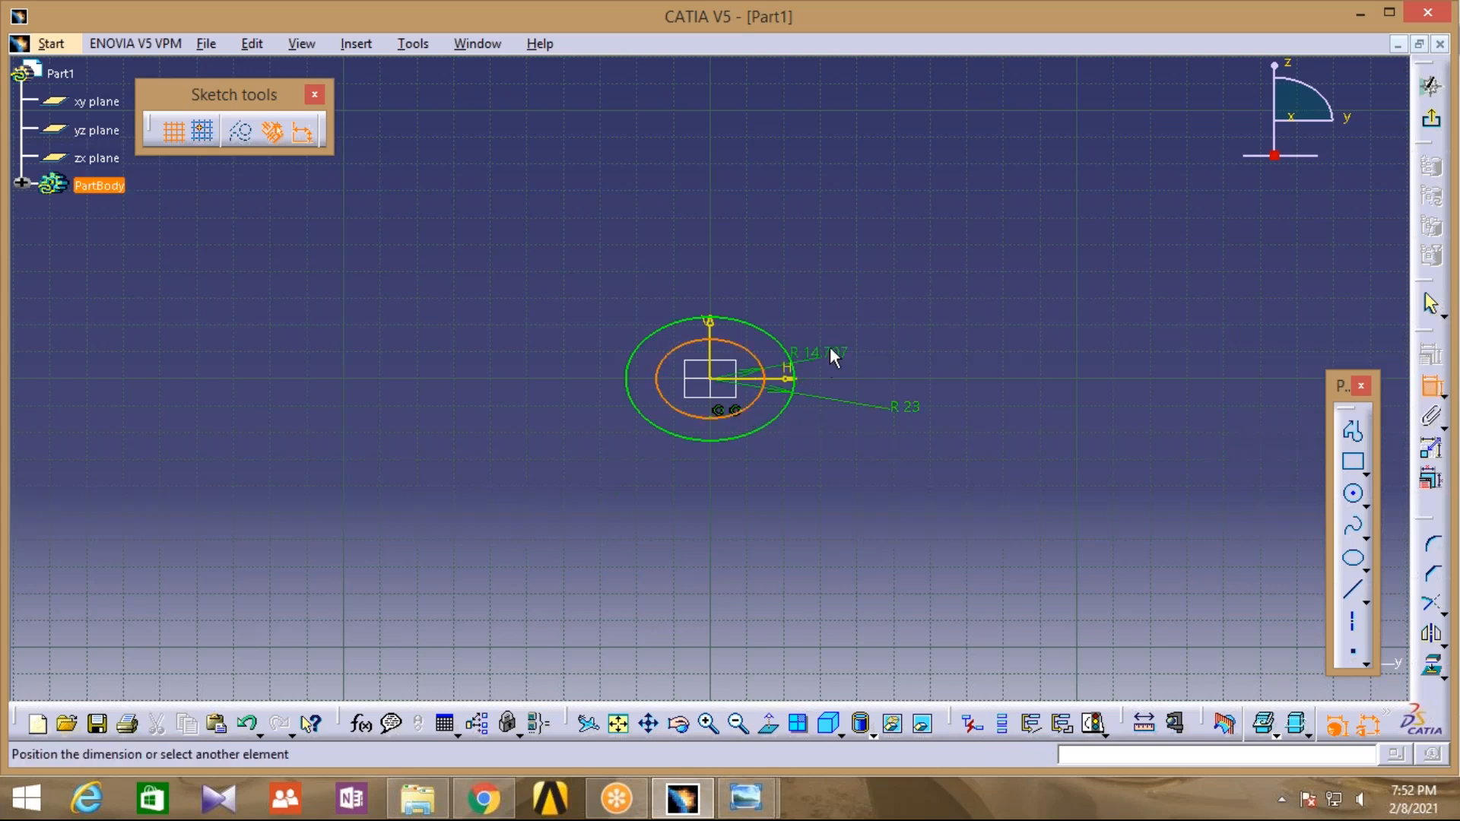
{"action": "left_click", "coordinate": [854, 332]}
{"action": "double_click", "coordinate": [861, 325]}
{"action": "type", "text": "15mm"}
{"action": "left_click", "coordinate": [1266, 669]}
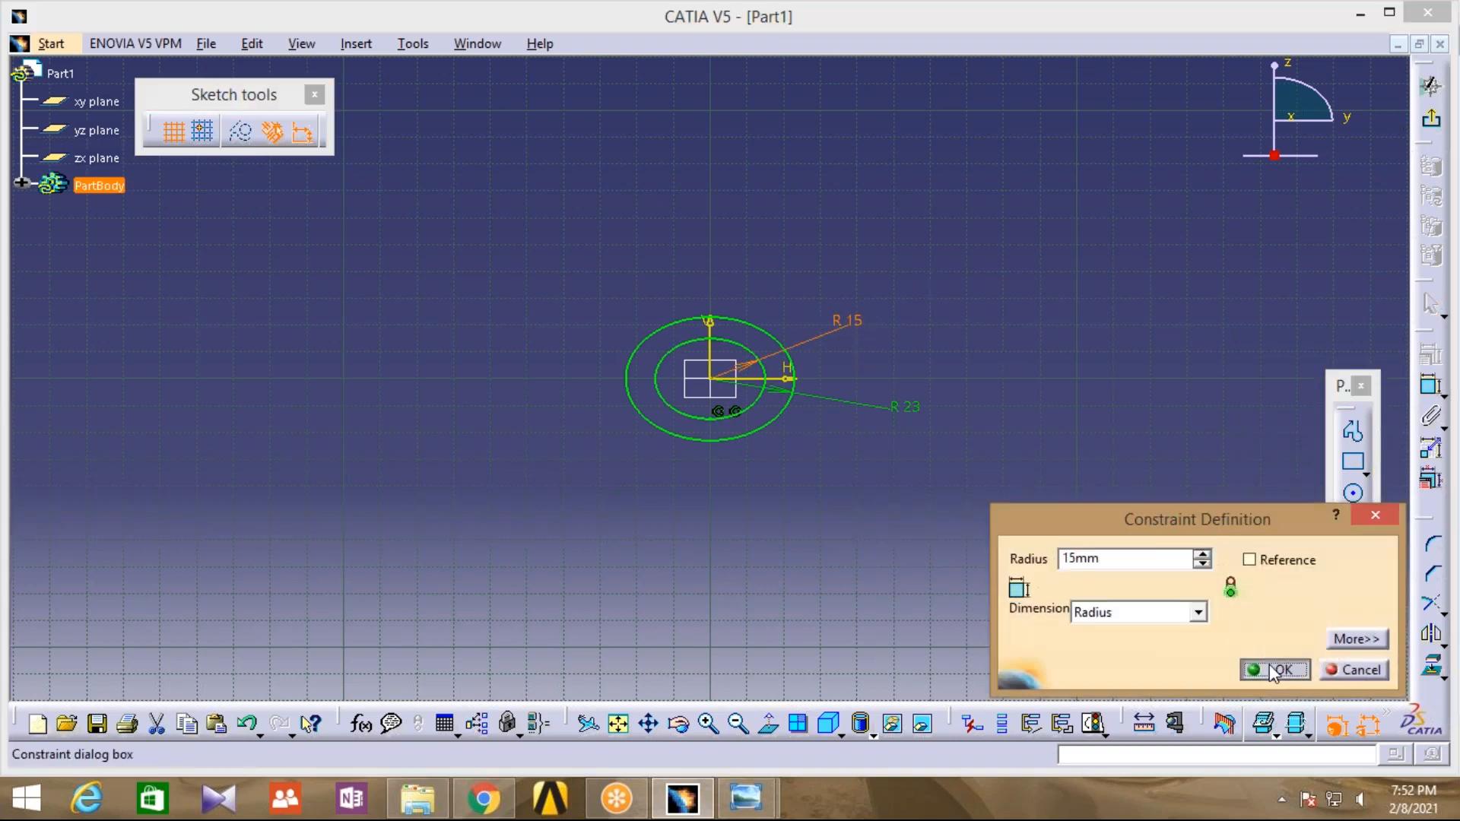
Draw a horizontal profile line along the H axis from the outer circle to the inner circle, left of the origin
{"action": "left_click", "coordinate": [710, 724]}
{"action": "left_click", "coordinate": [709, 725]}
{"action": "left_click", "coordinate": [710, 725]}
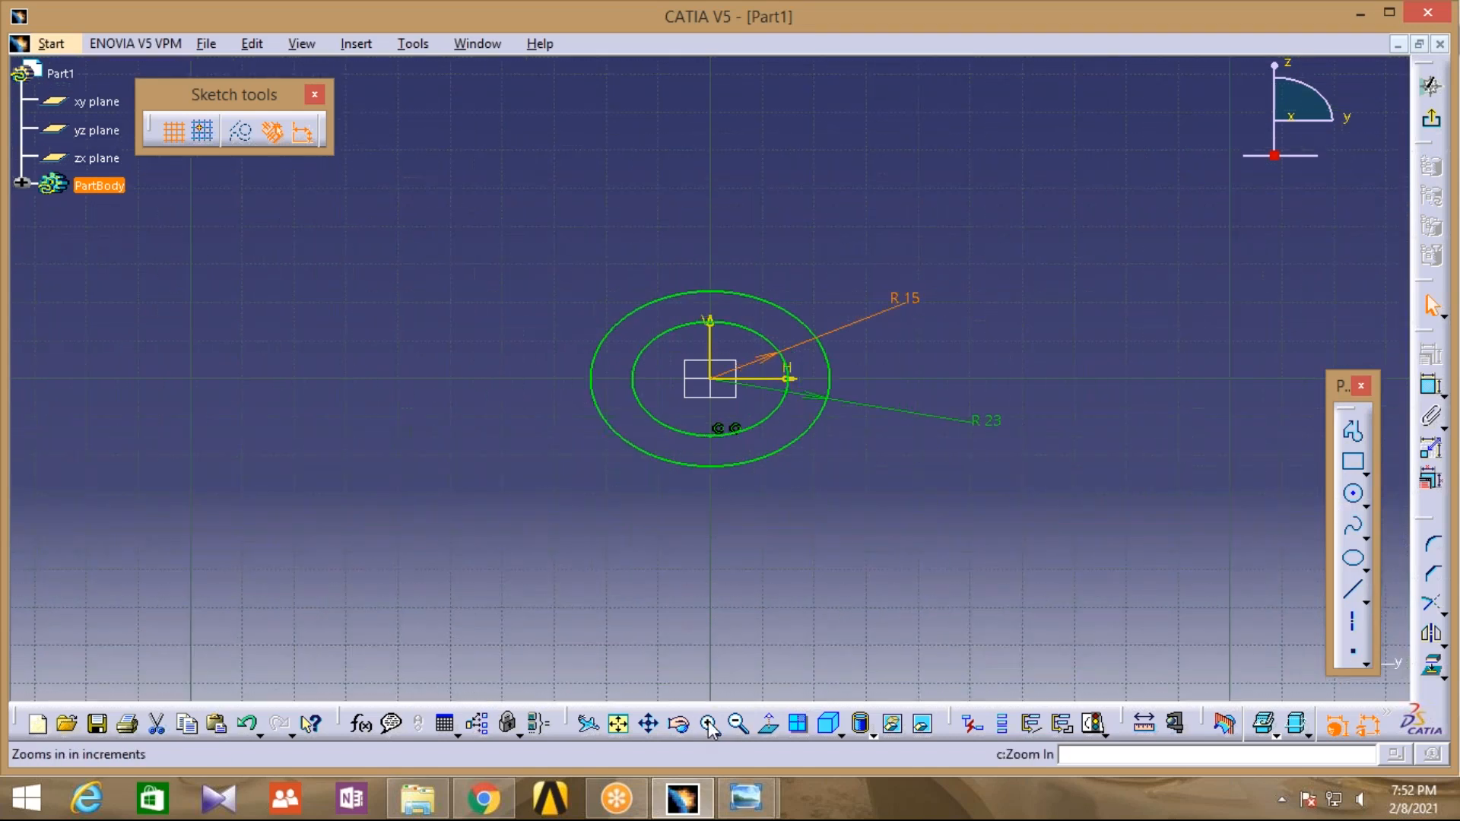
{"action": "left_click", "coordinate": [709, 725]}
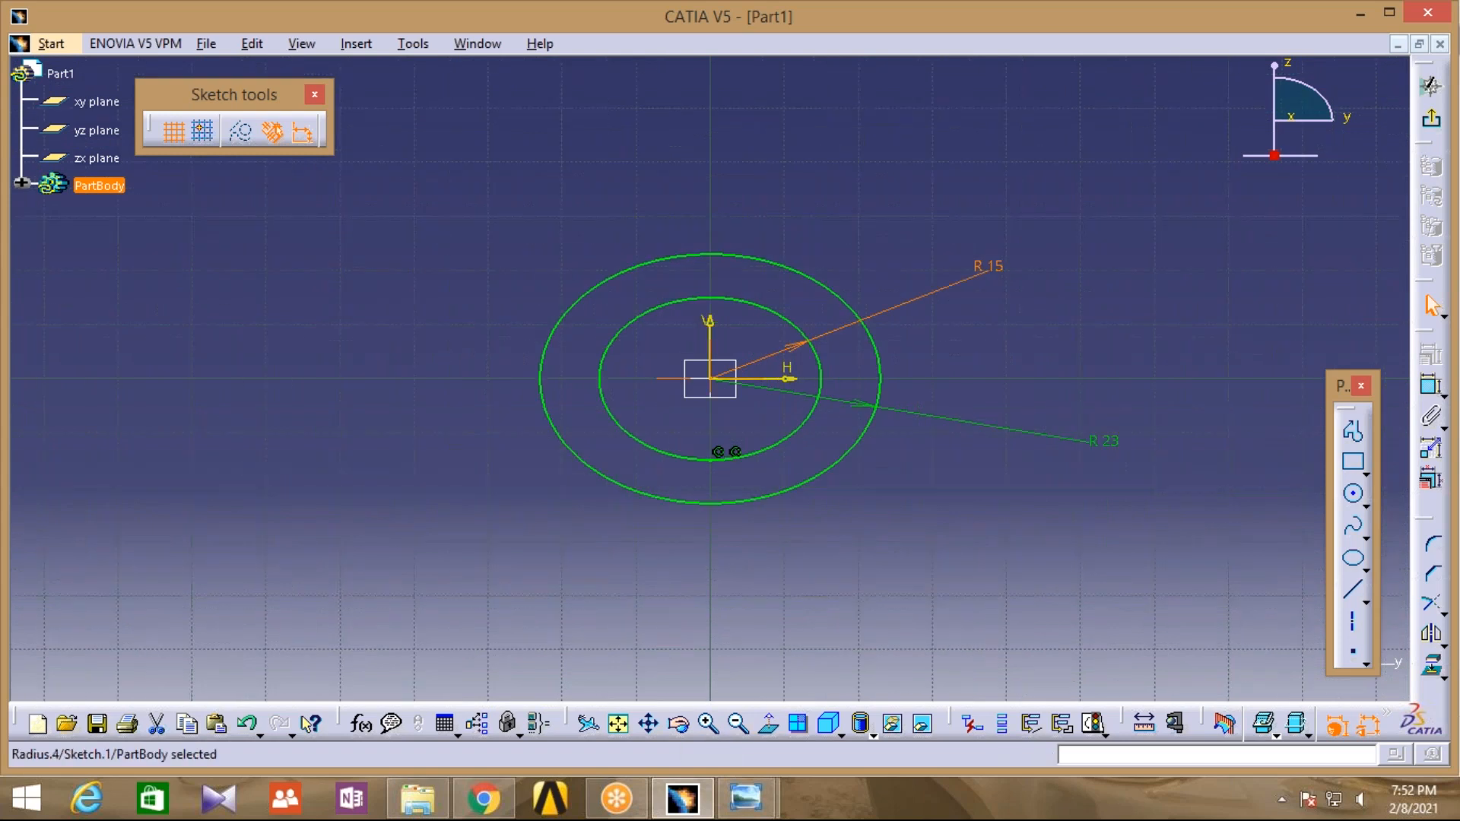
{"action": "middle_click_drag", "start_coordinate": [869, 522], "coordinate": [935, 504]}
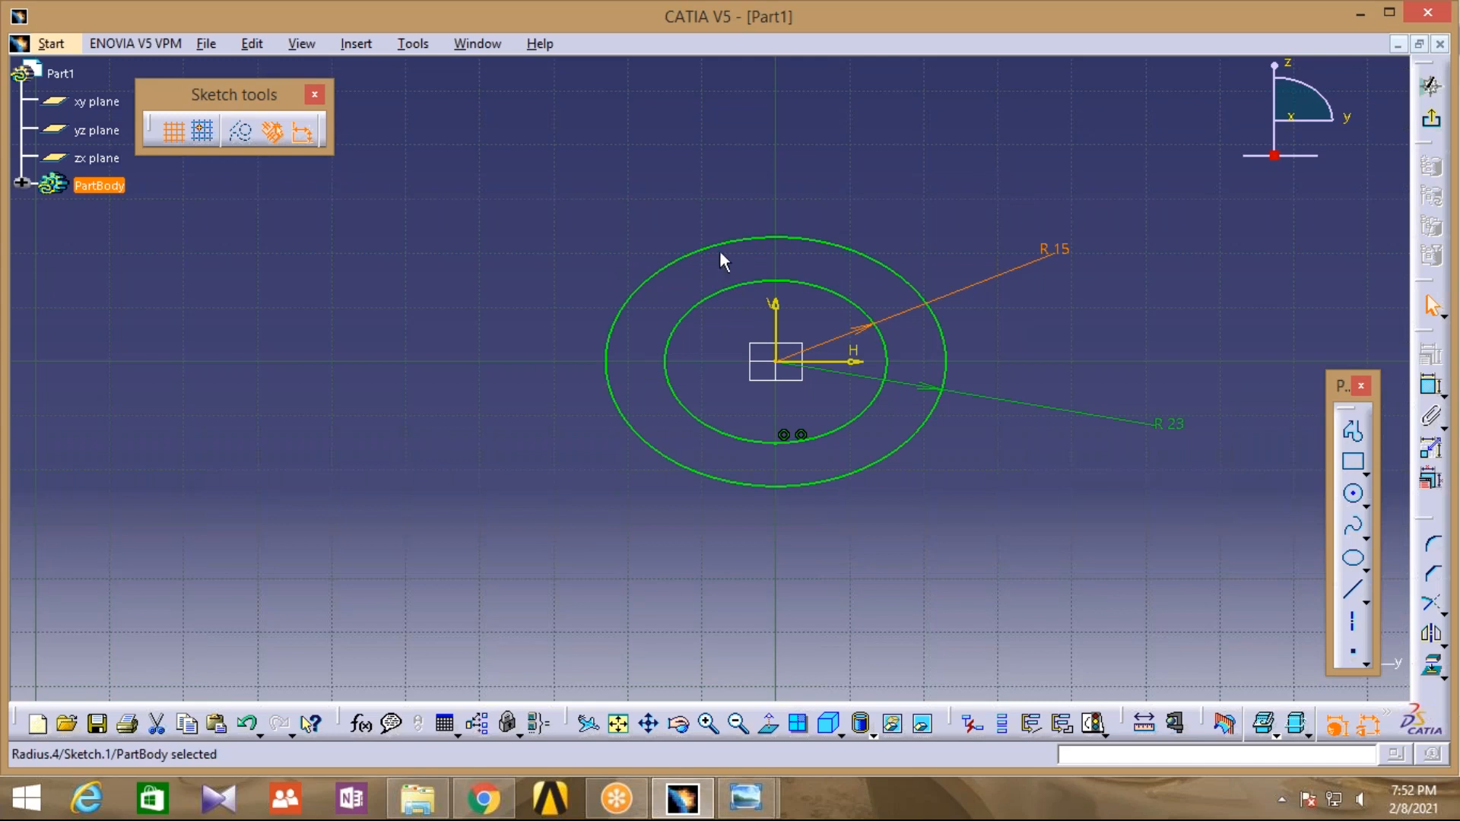
{"action": "left_click", "coordinate": [1352, 431]}
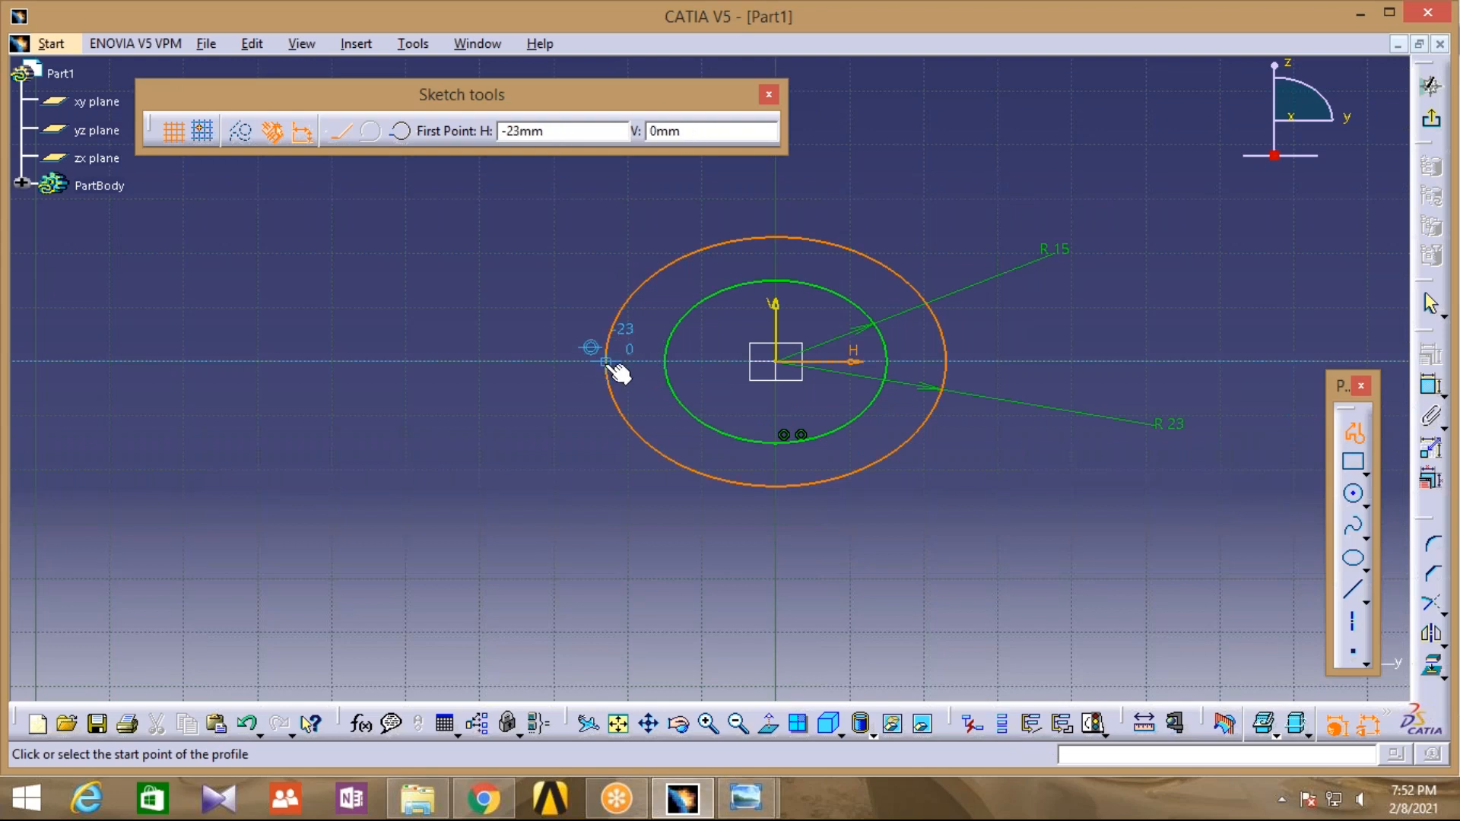
{"action": "left_click", "coordinate": [607, 363]}
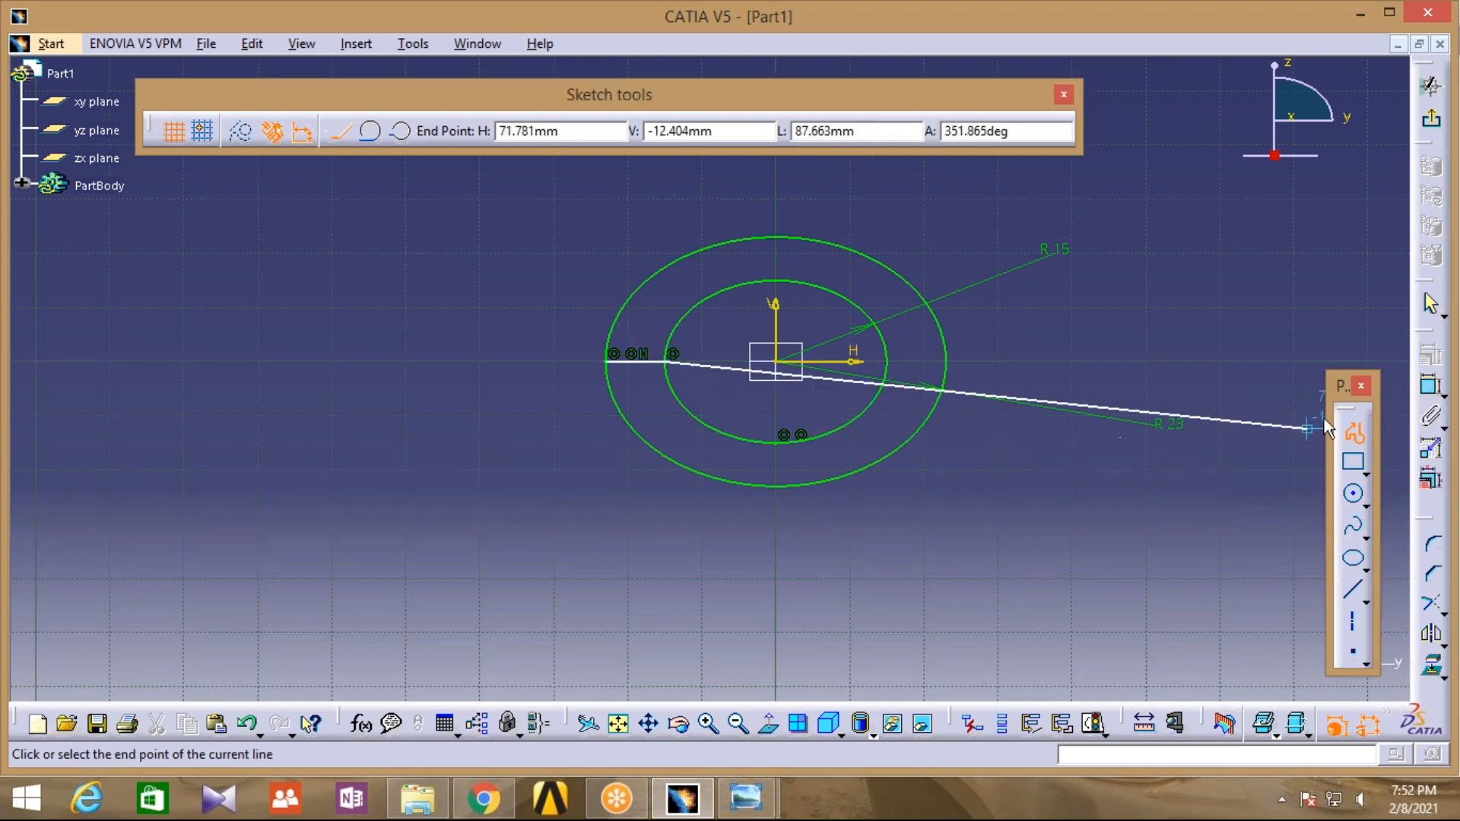
{"action": "key", "text": "Escape"}
Draw a horizontal profile line along the H axis from the inner circle to the outer circle, right of the origin
{"action": "left_click", "coordinate": [1354, 432]}
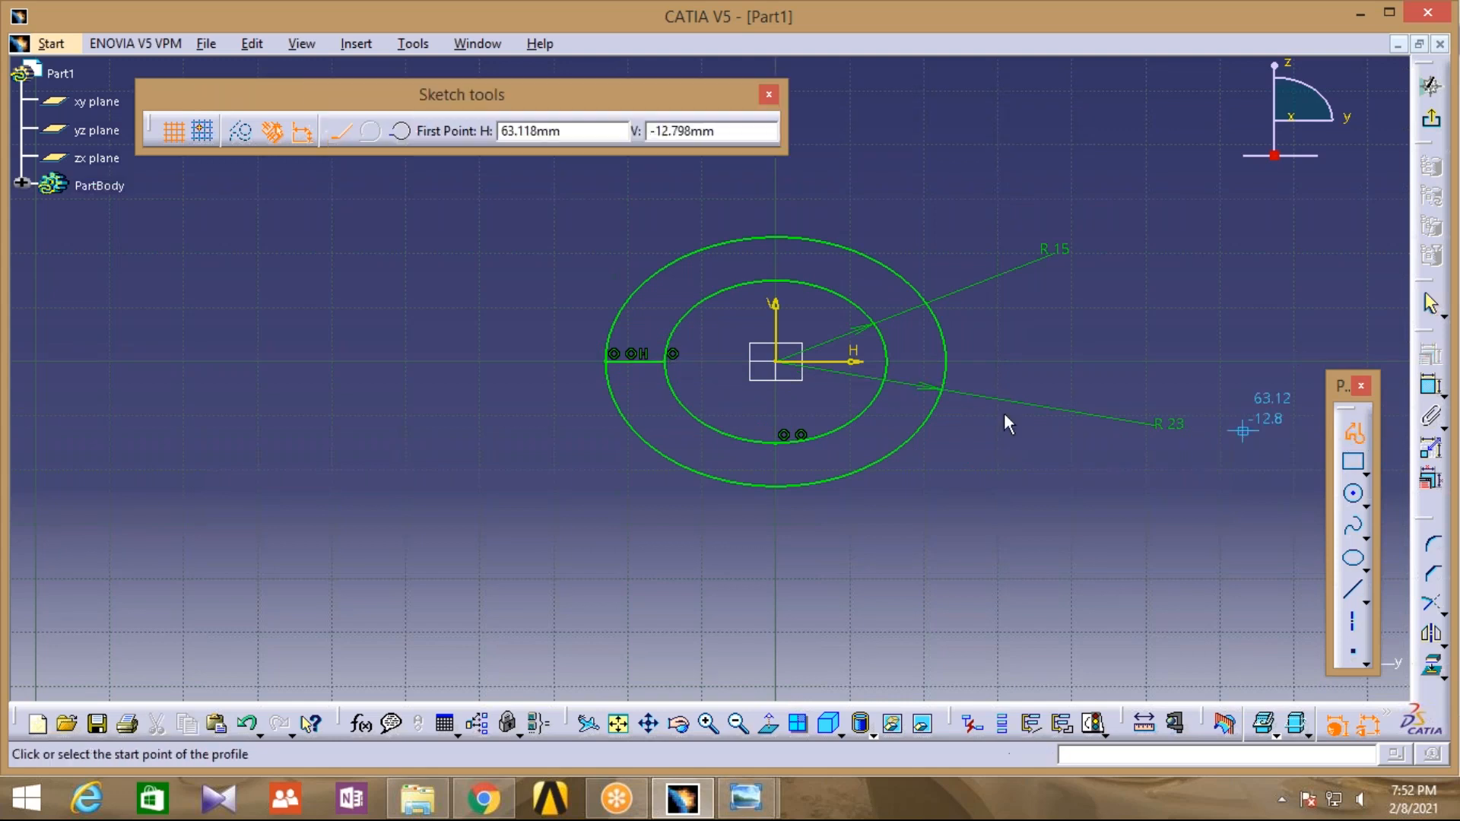
{"action": "left_click", "coordinate": [888, 362]}
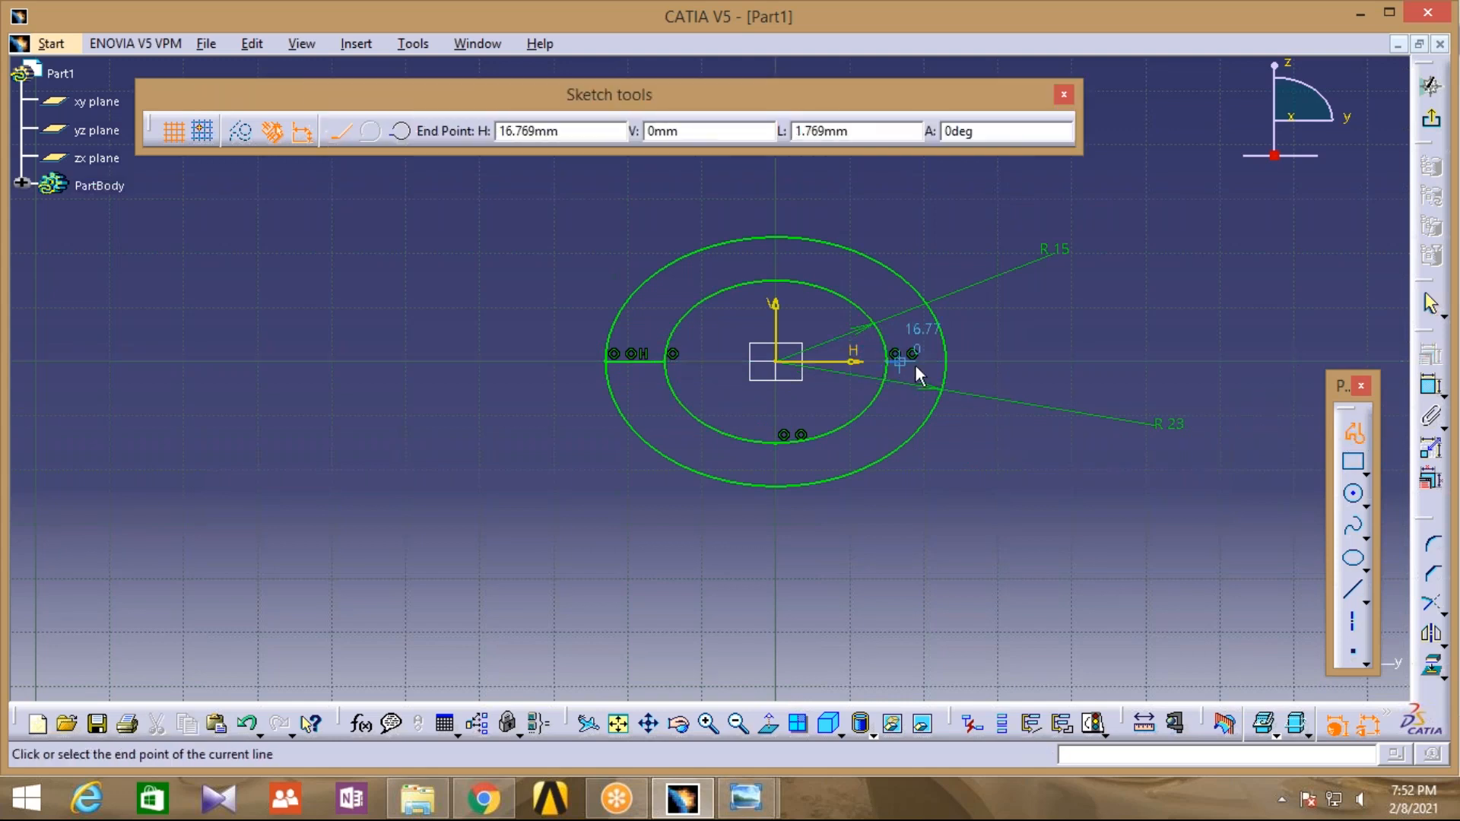
{"action": "left_click", "coordinate": [945, 362]}
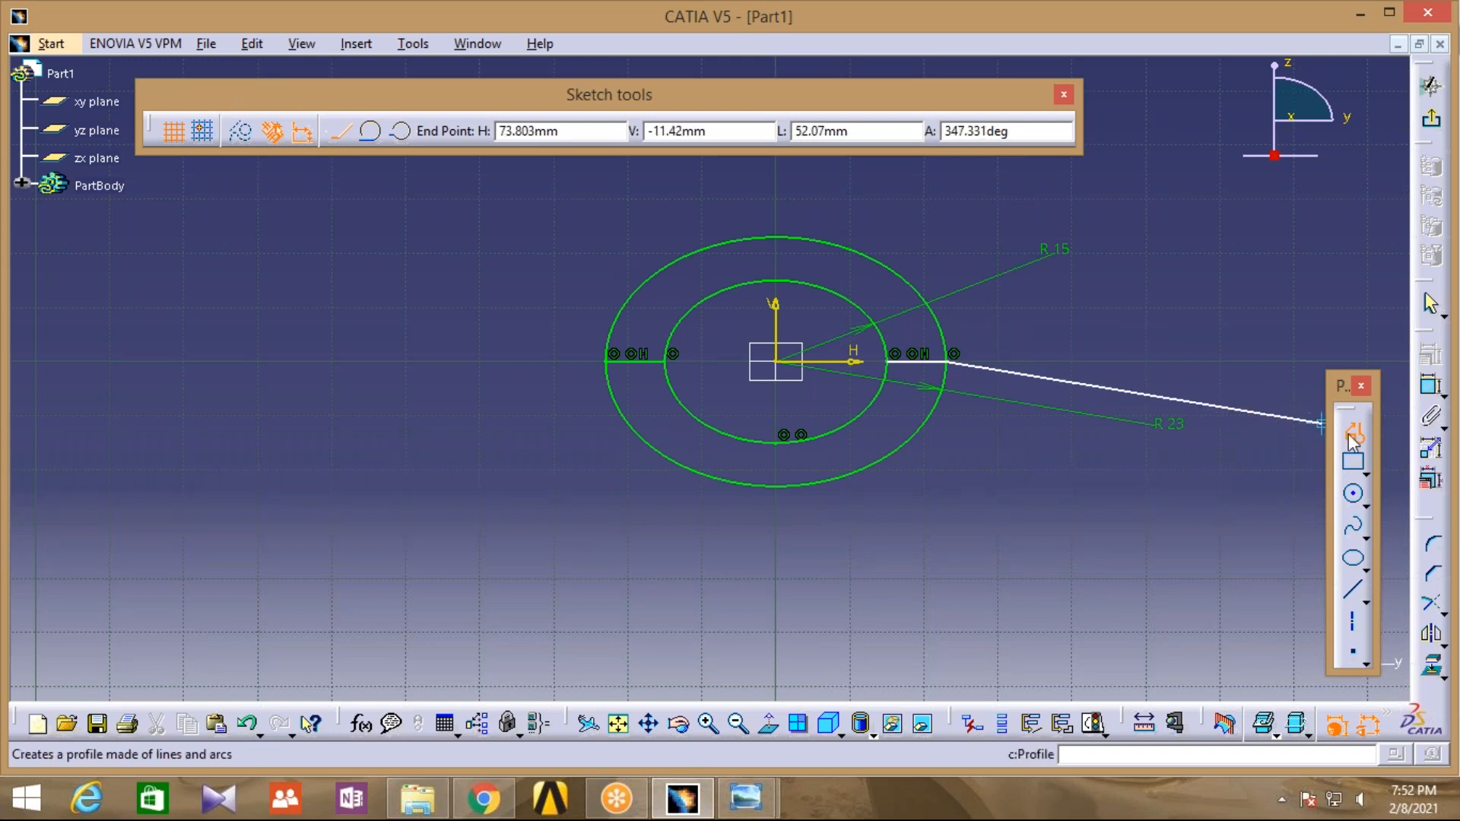
{"action": "key", "text": "Escape"}
{"action": "key", "text": "Escape"}
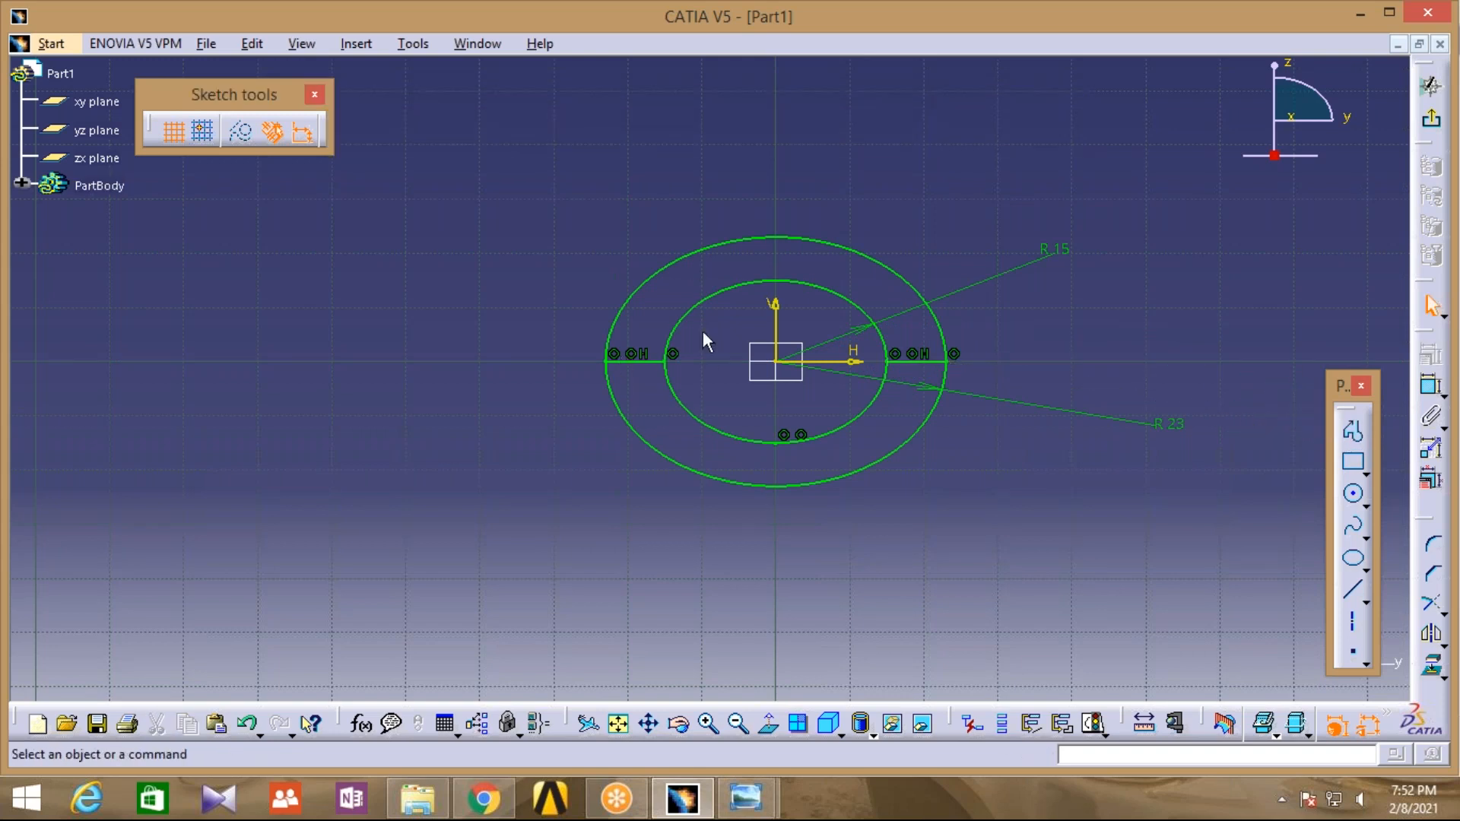
Remove the upper halves of the outer and inner circles with Quick Trim, leaving the lower semicircular cradle profile
{"action": "left_click", "coordinate": [1352, 525]}
{"action": "left_click", "coordinate": [1442, 612]}
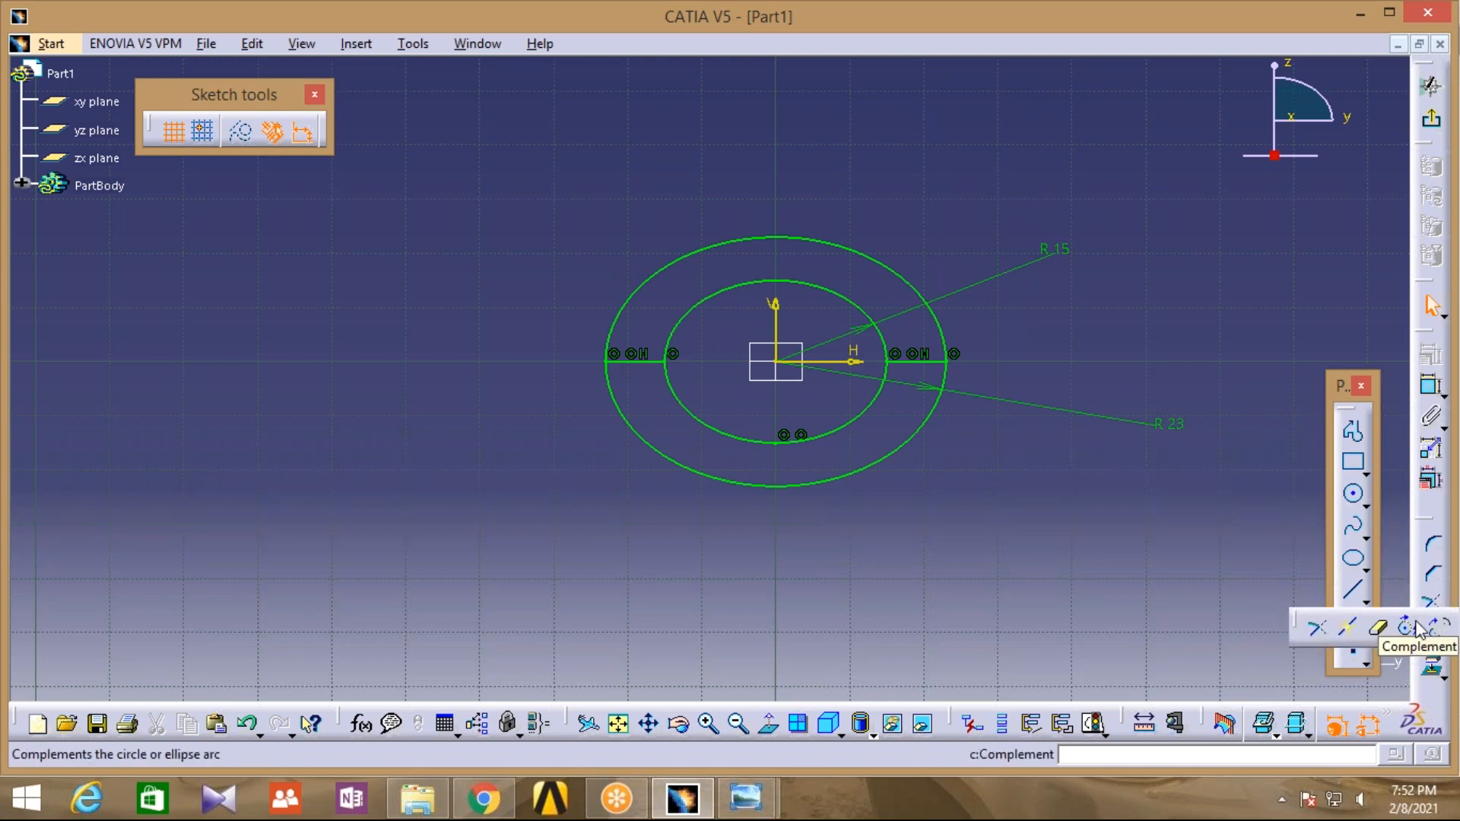
{"action": "left_click", "coordinate": [1377, 627]}
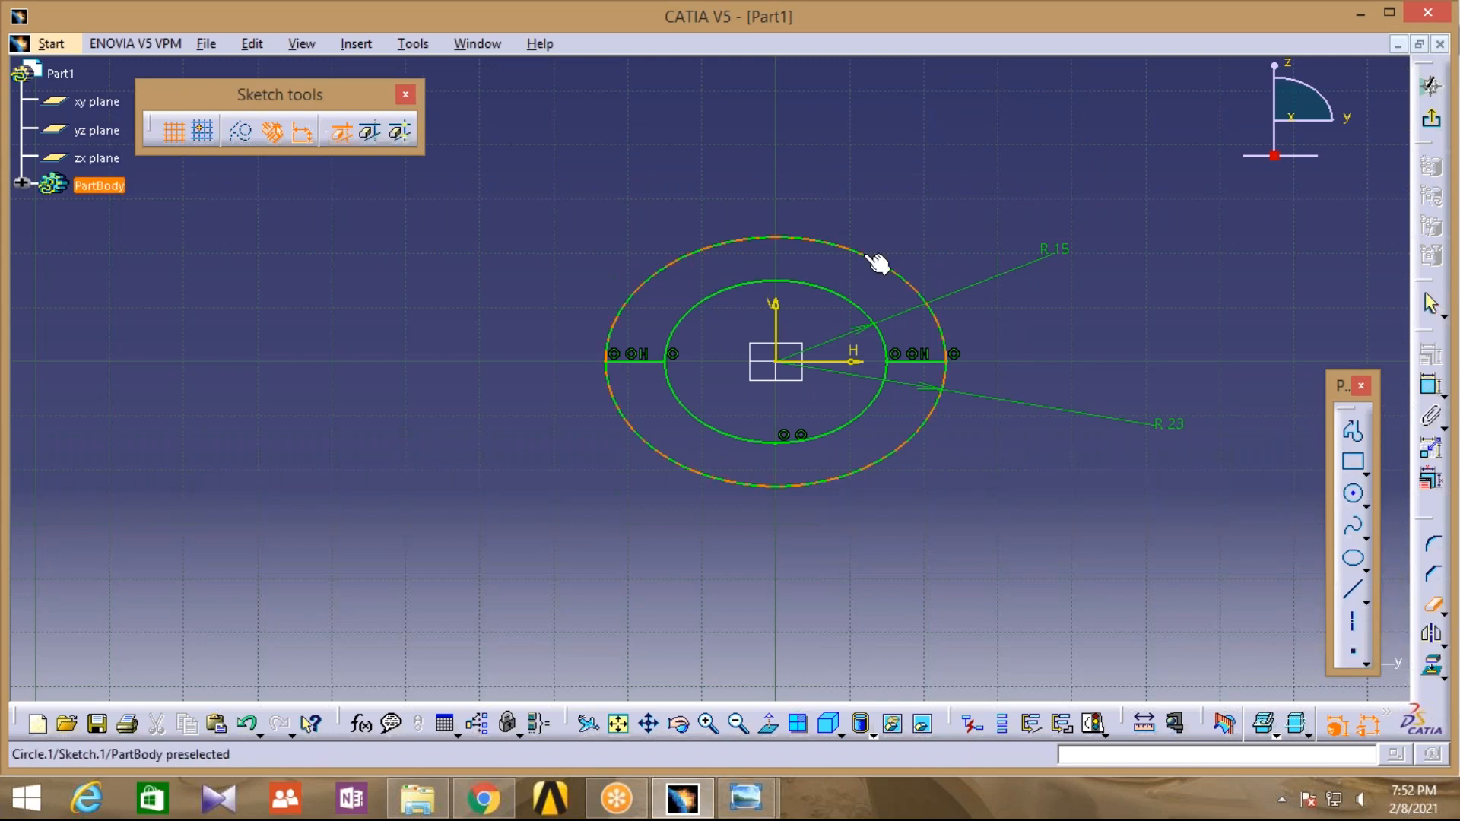
{"action": "left_click", "coordinate": [776, 238]}
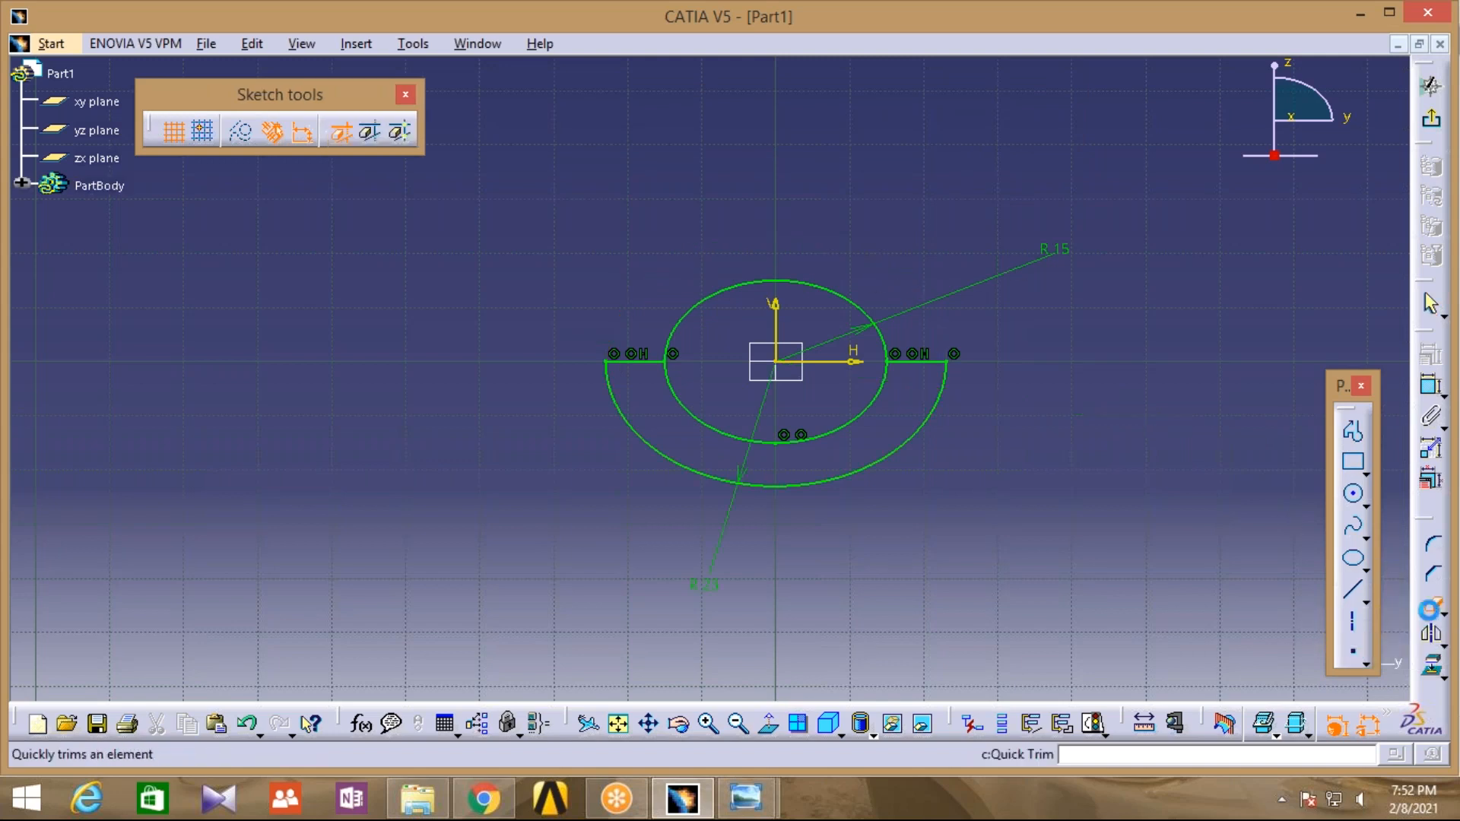
{"action": "left_click", "coordinate": [1432, 604]}
{"action": "left_click", "coordinate": [750, 295]}
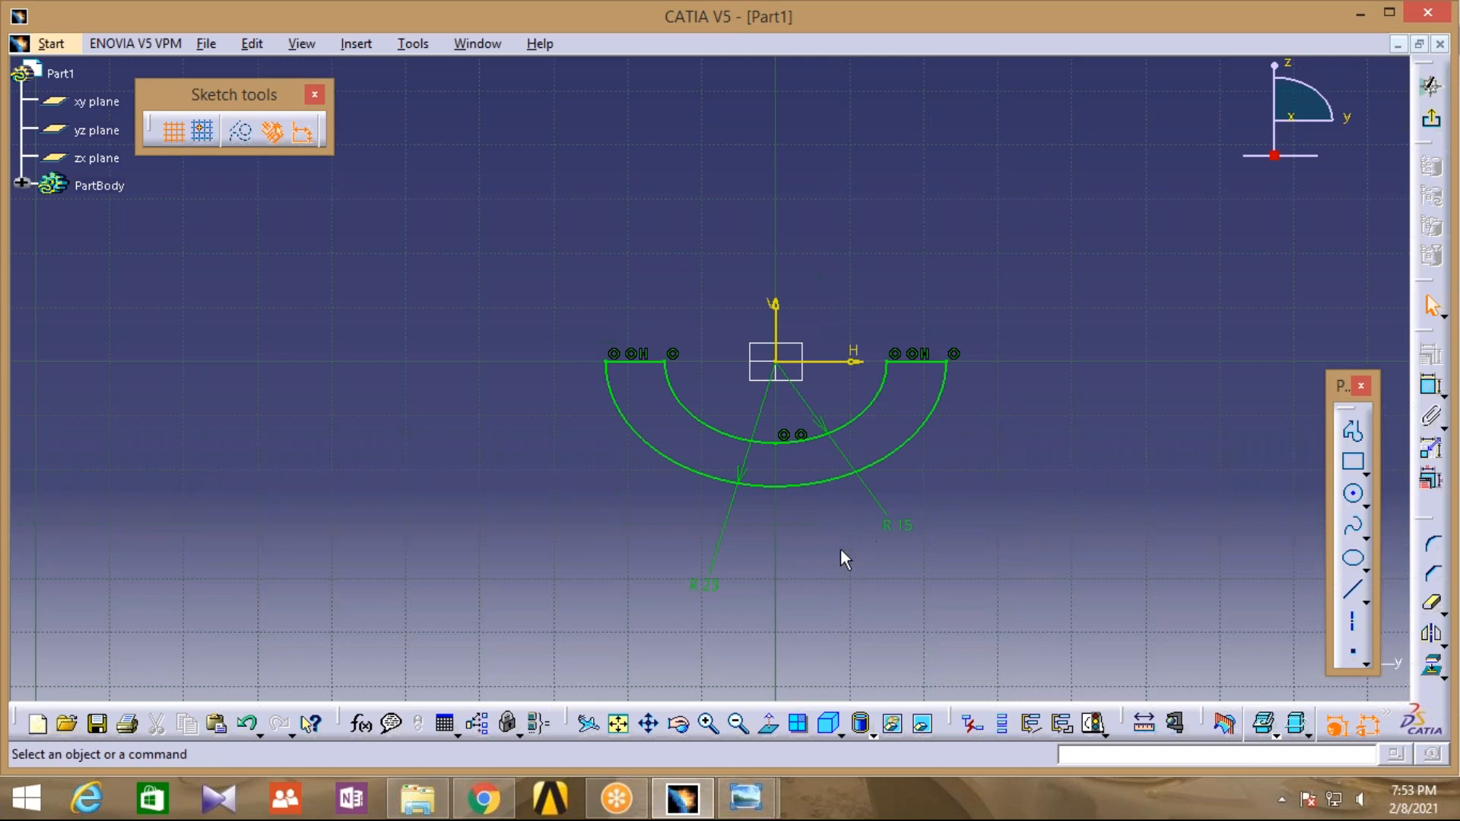
Check the cradle's height in the reference drawing, and draw a vertical line about 52 mm long from the origin down the V axis
{"action": "middle_click_drag", "start_coordinate": [840, 550], "coordinate": [792, 347]}
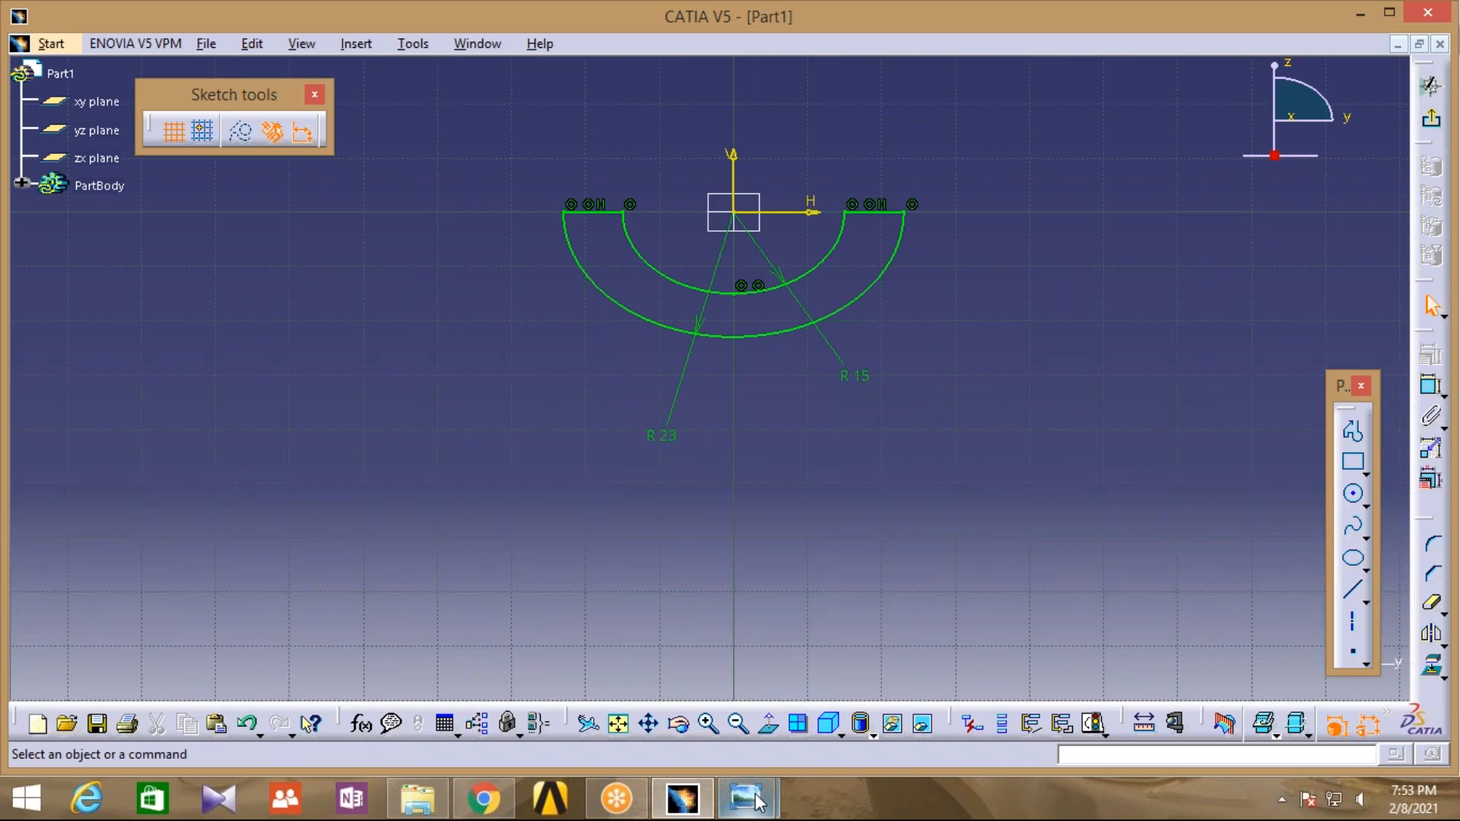
{"action": "mouse_move", "coordinate": [745, 797]}
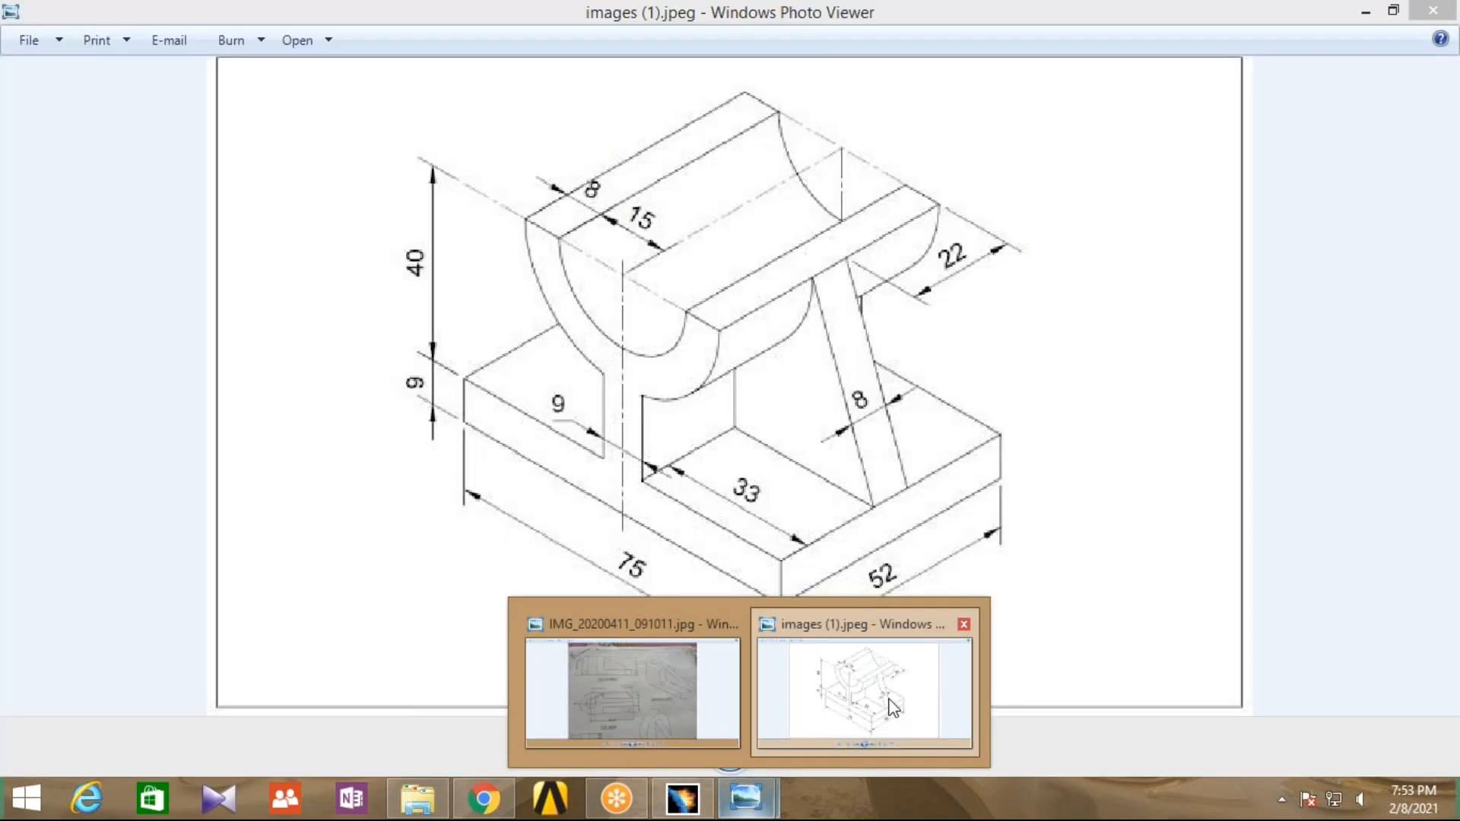
{"action": "left_click", "coordinate": [893, 707]}
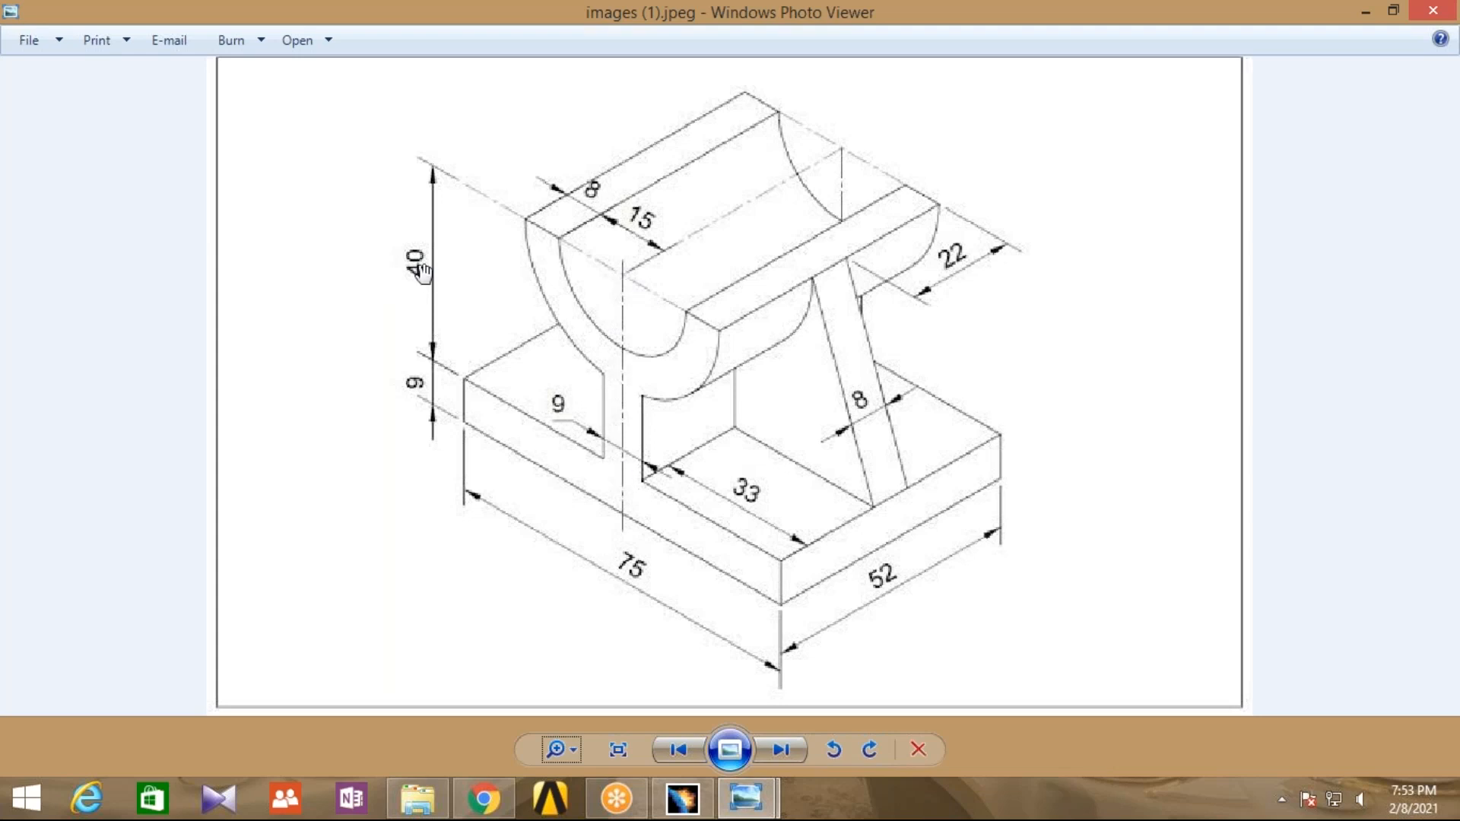
{"action": "left_click", "coordinate": [682, 798]}
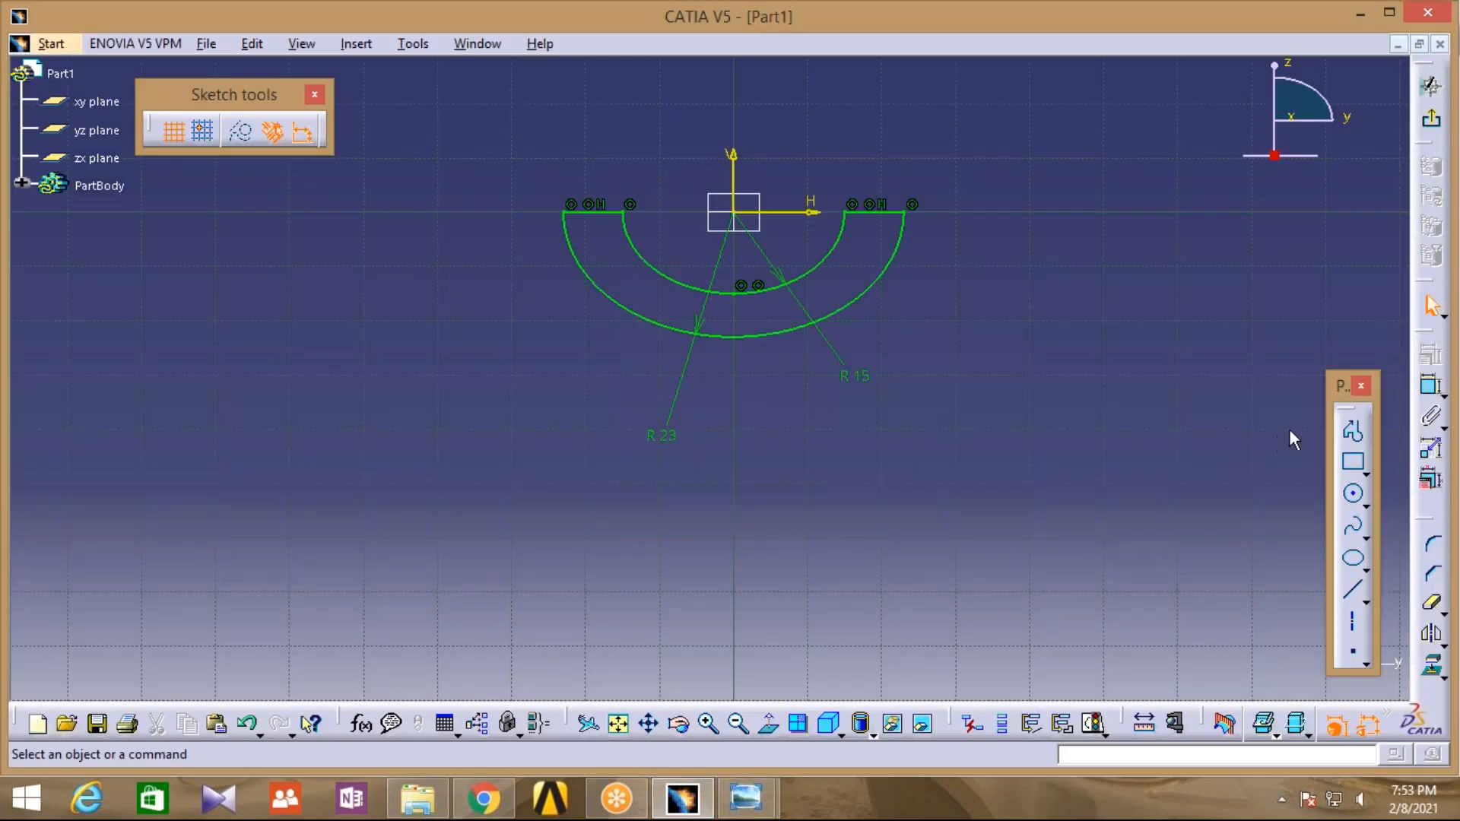
{"action": "left_click", "coordinate": [1353, 430]}
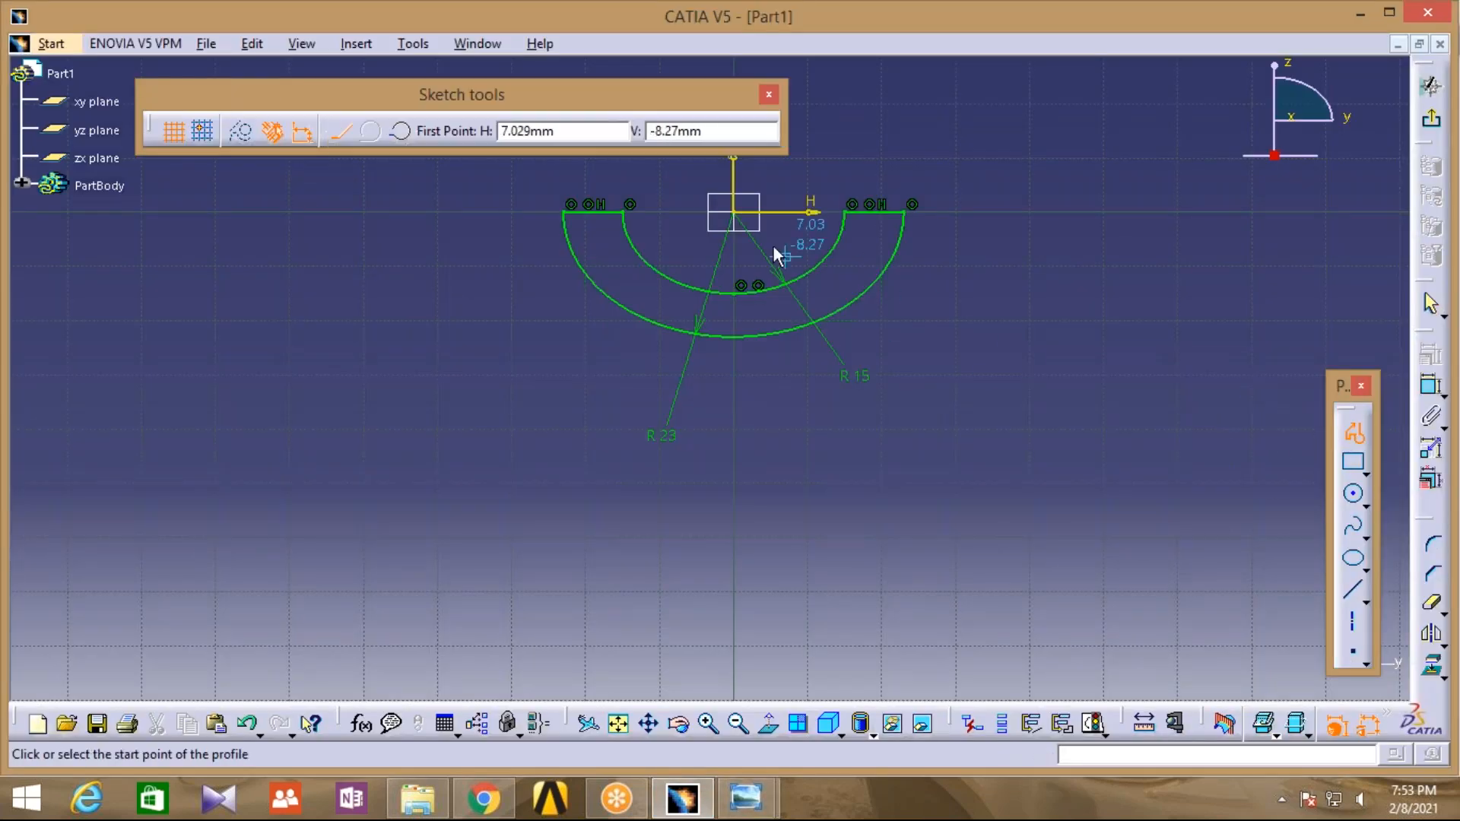
{"action": "left_click", "coordinate": [734, 214]}
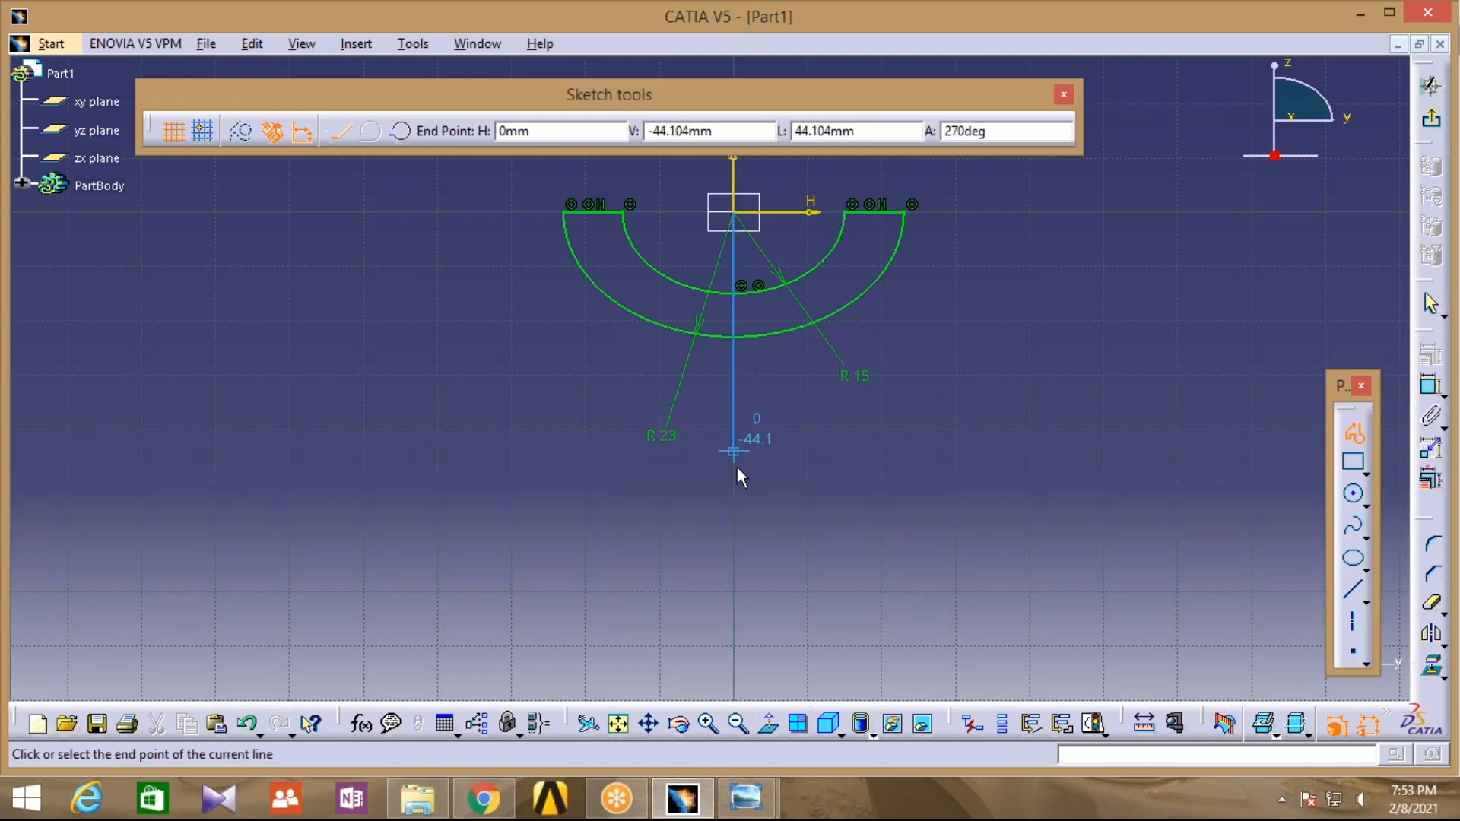
{"action": "left_click", "coordinate": [733, 492]}
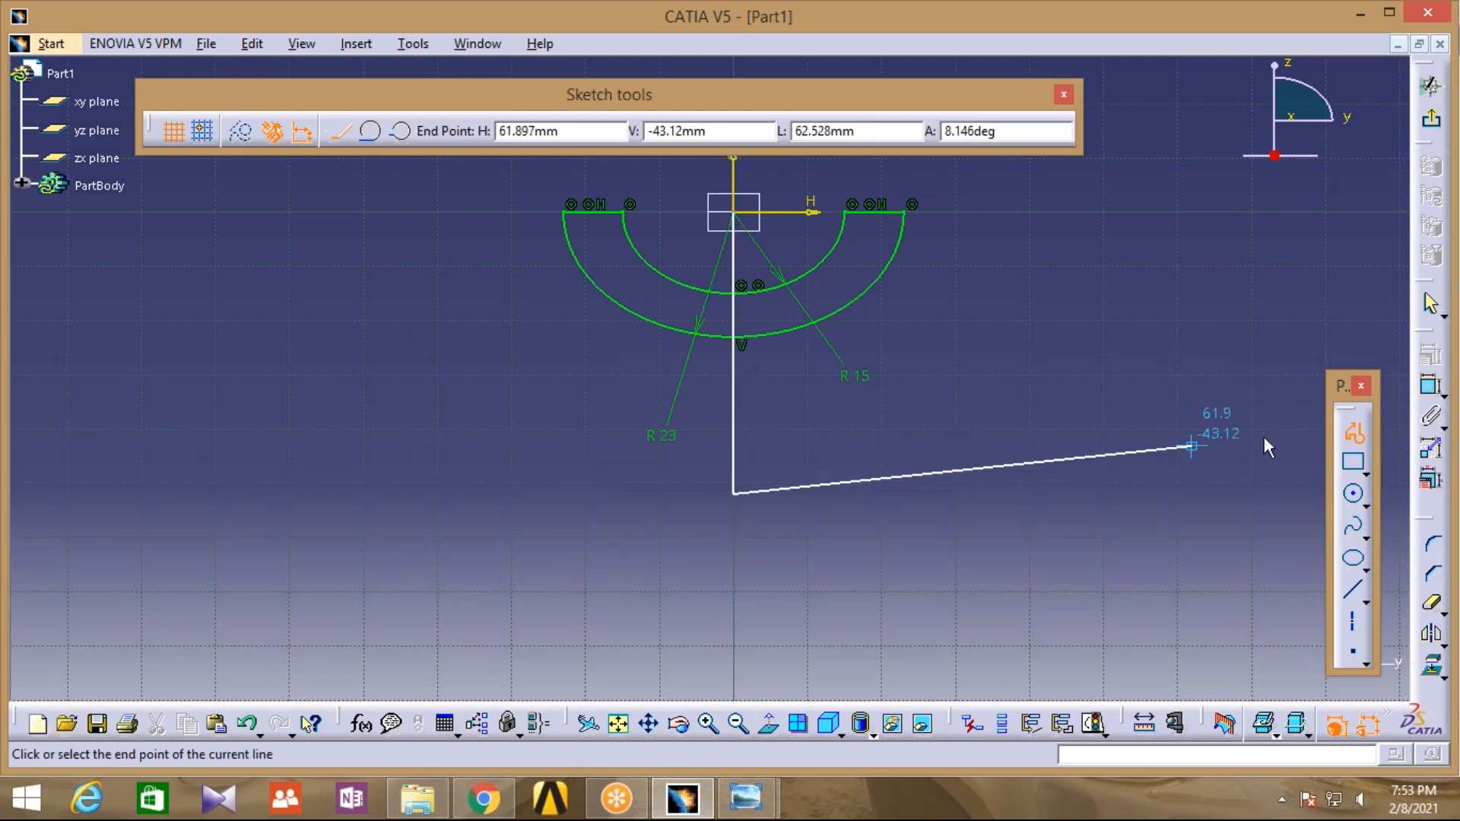
{"action": "left_click", "coordinate": [1352, 440]}
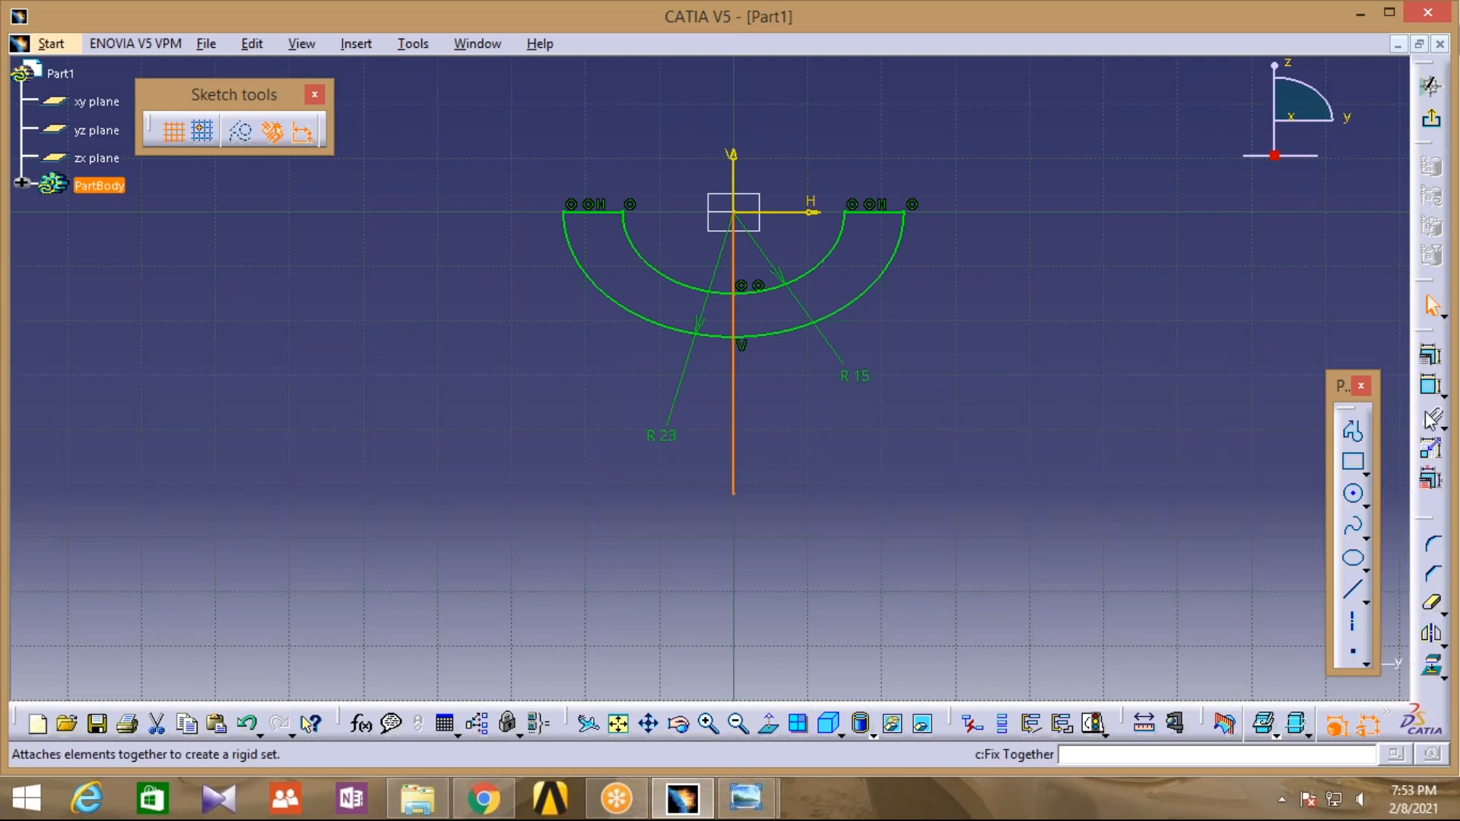
Dimension the vertical line's length and set it to 40 mm
{"action": "double_click", "coordinate": [1049, 380]}
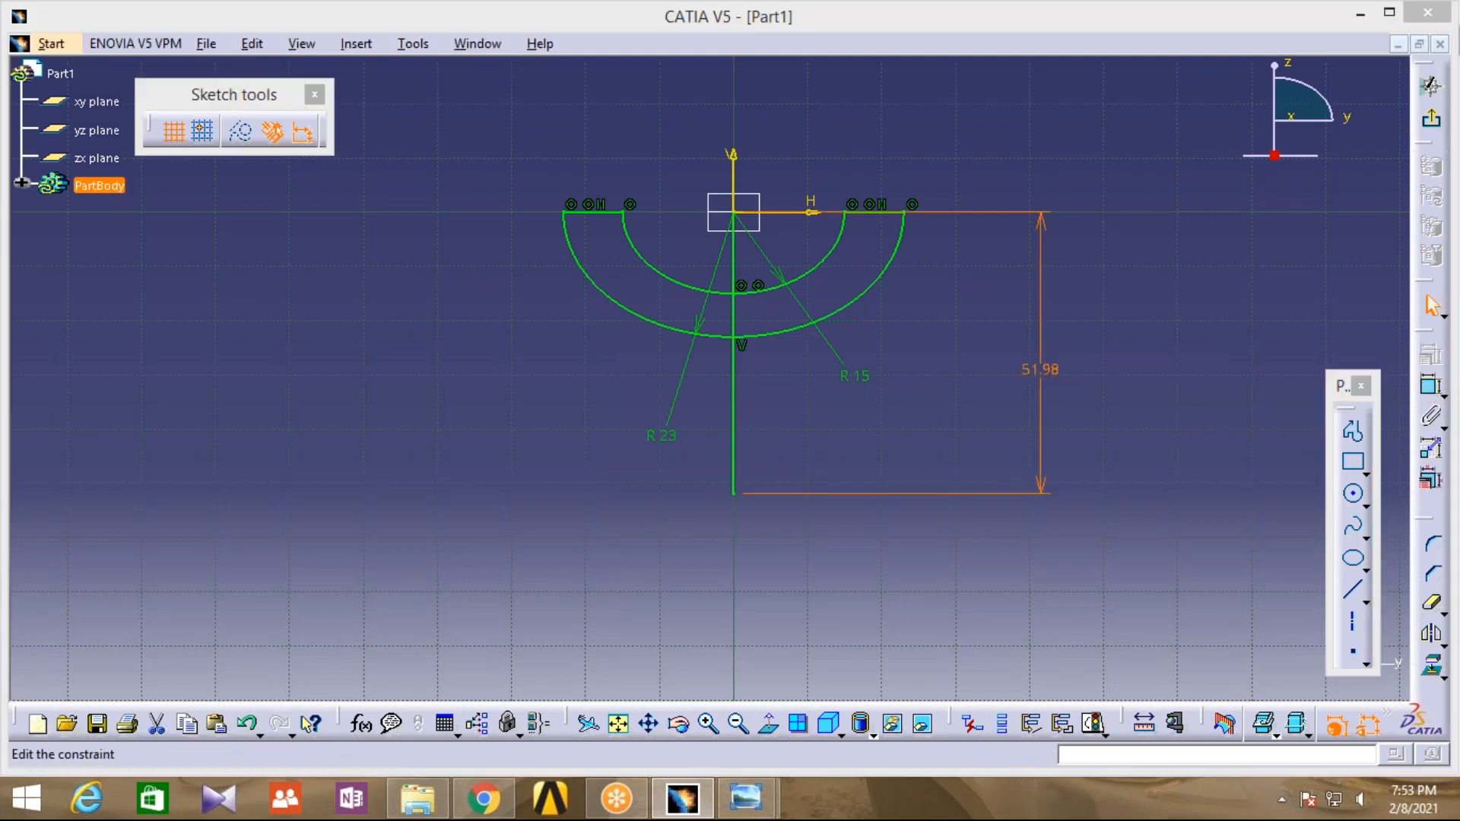
{"action": "type", "text": "40mm"}
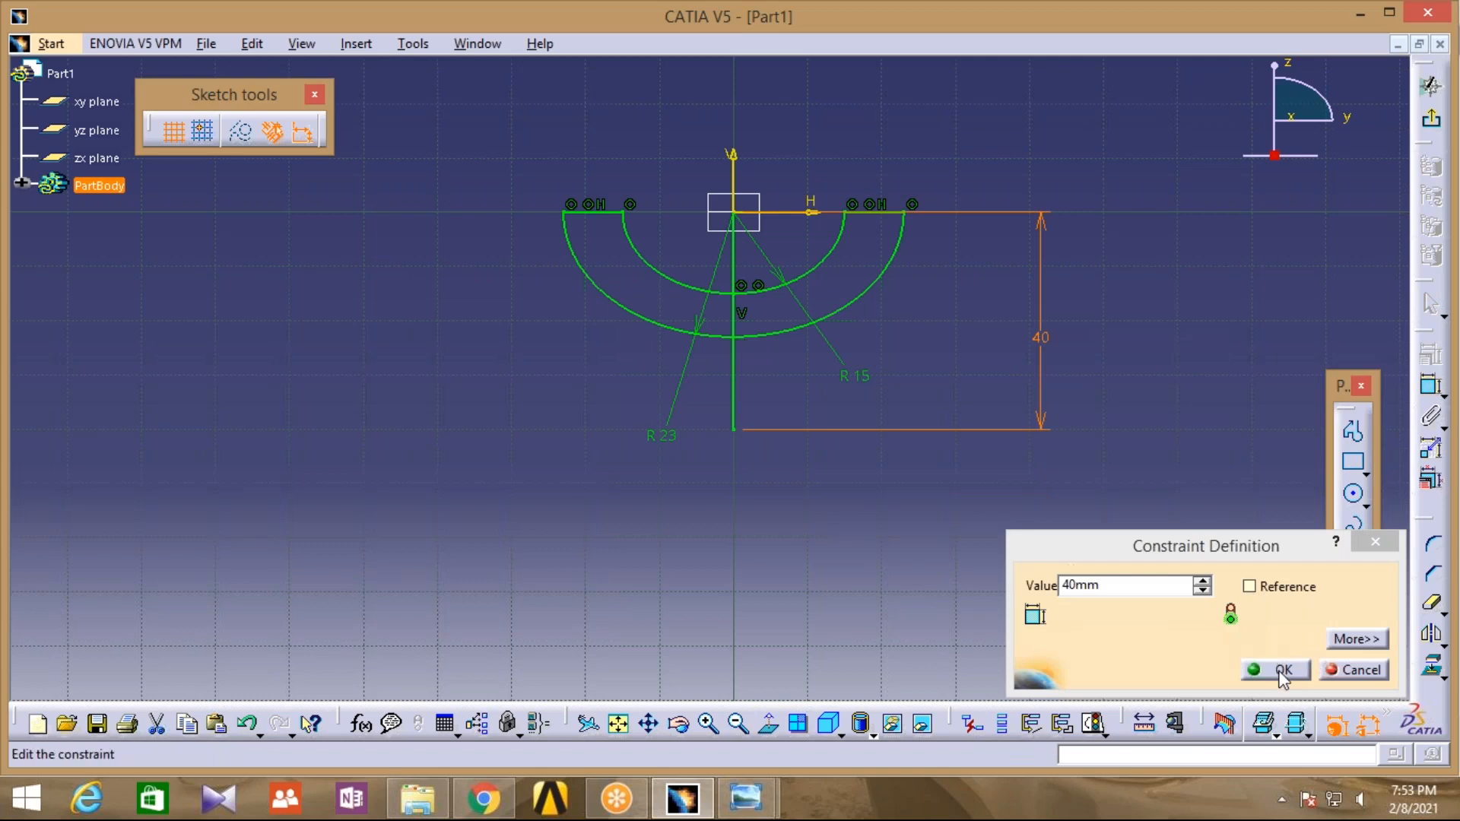
{"action": "key", "text": "Return"}
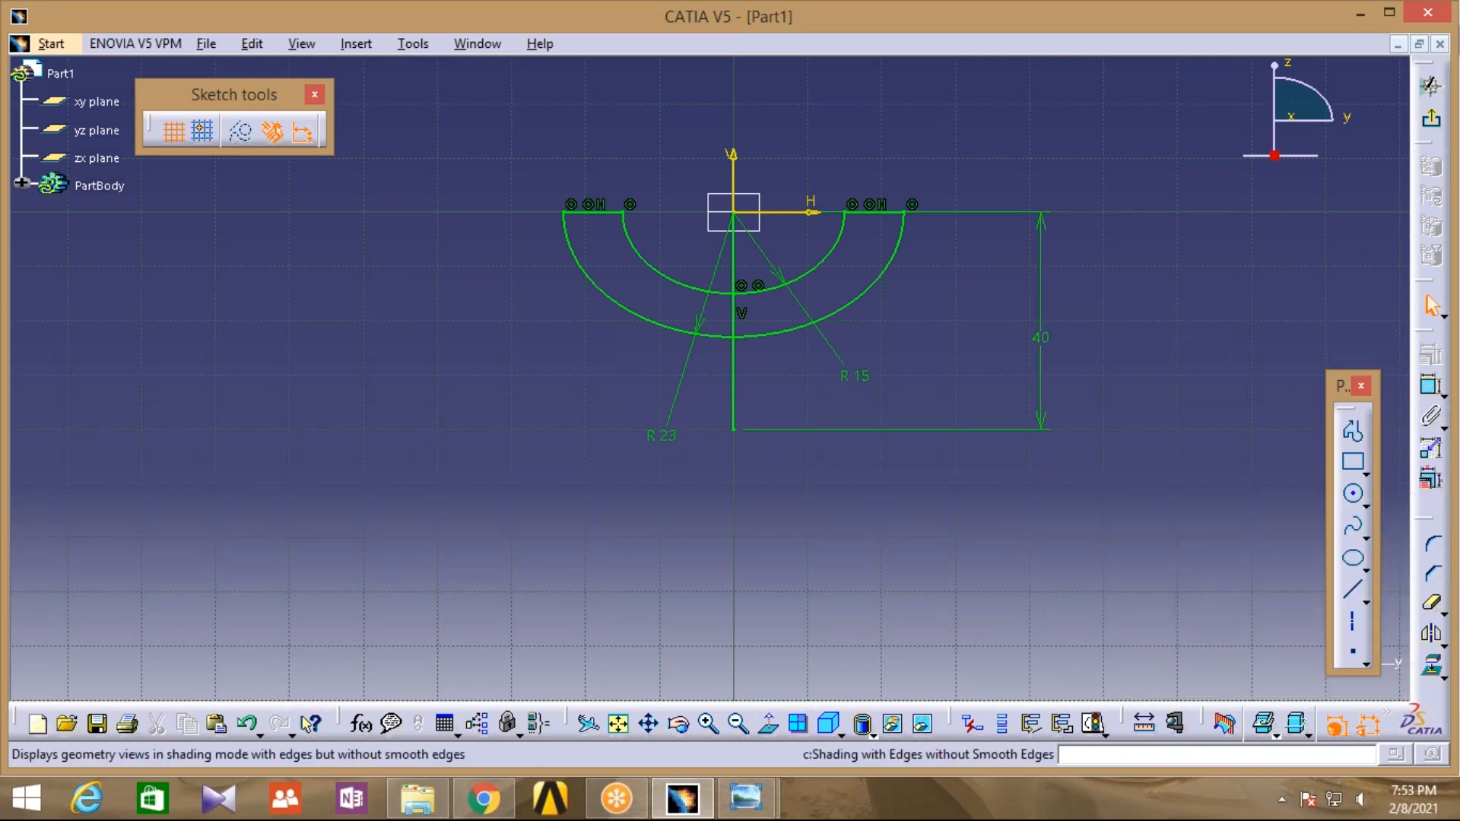
Check the web's thickness in the reference drawing, and offset the vertical line 4.5 mm to its right
{"action": "mouse_move", "coordinate": [745, 799]}
{"action": "left_click", "coordinate": [806, 737]}
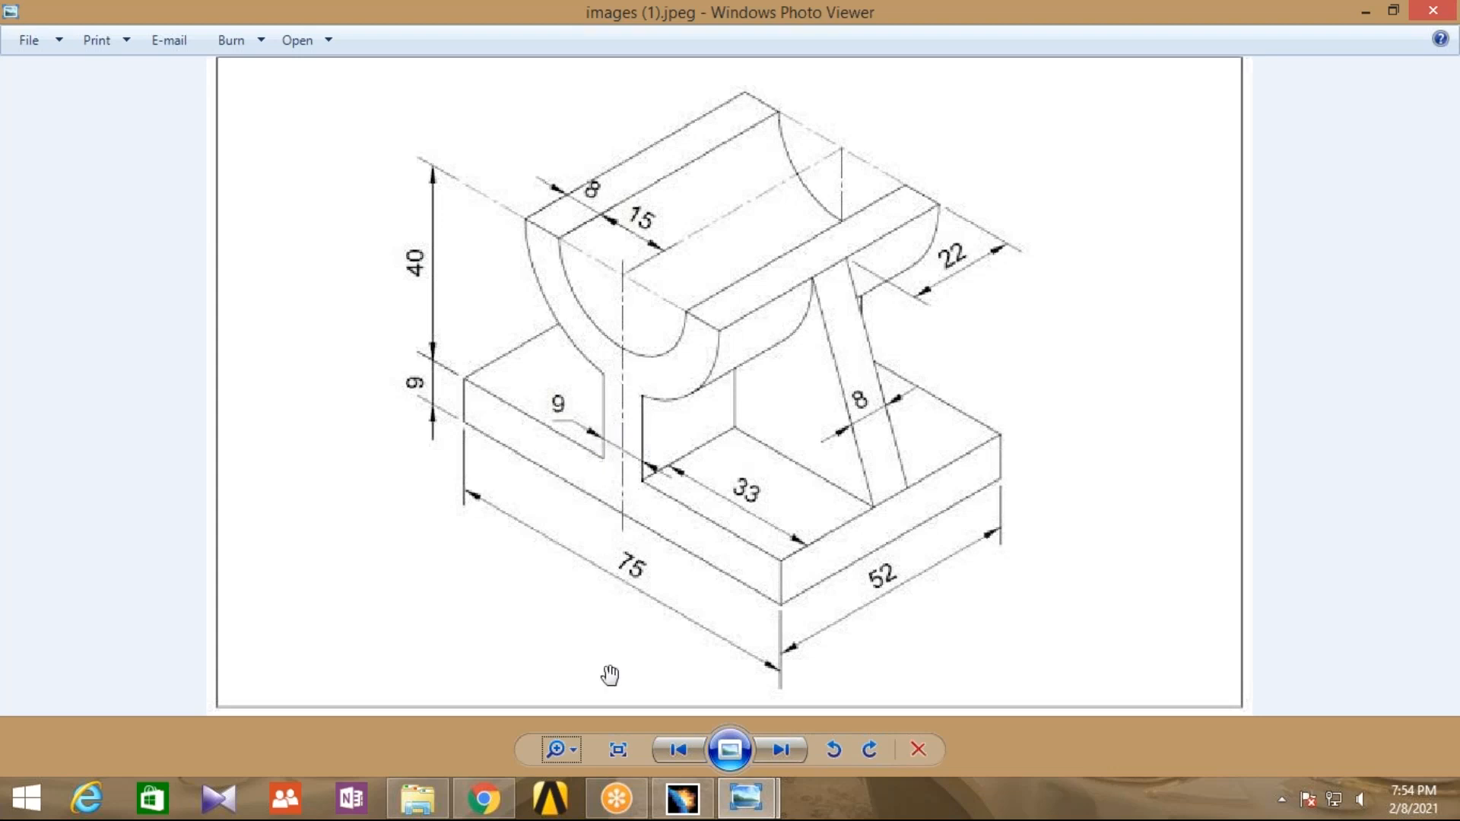
{"action": "left_click", "coordinate": [682, 799]}
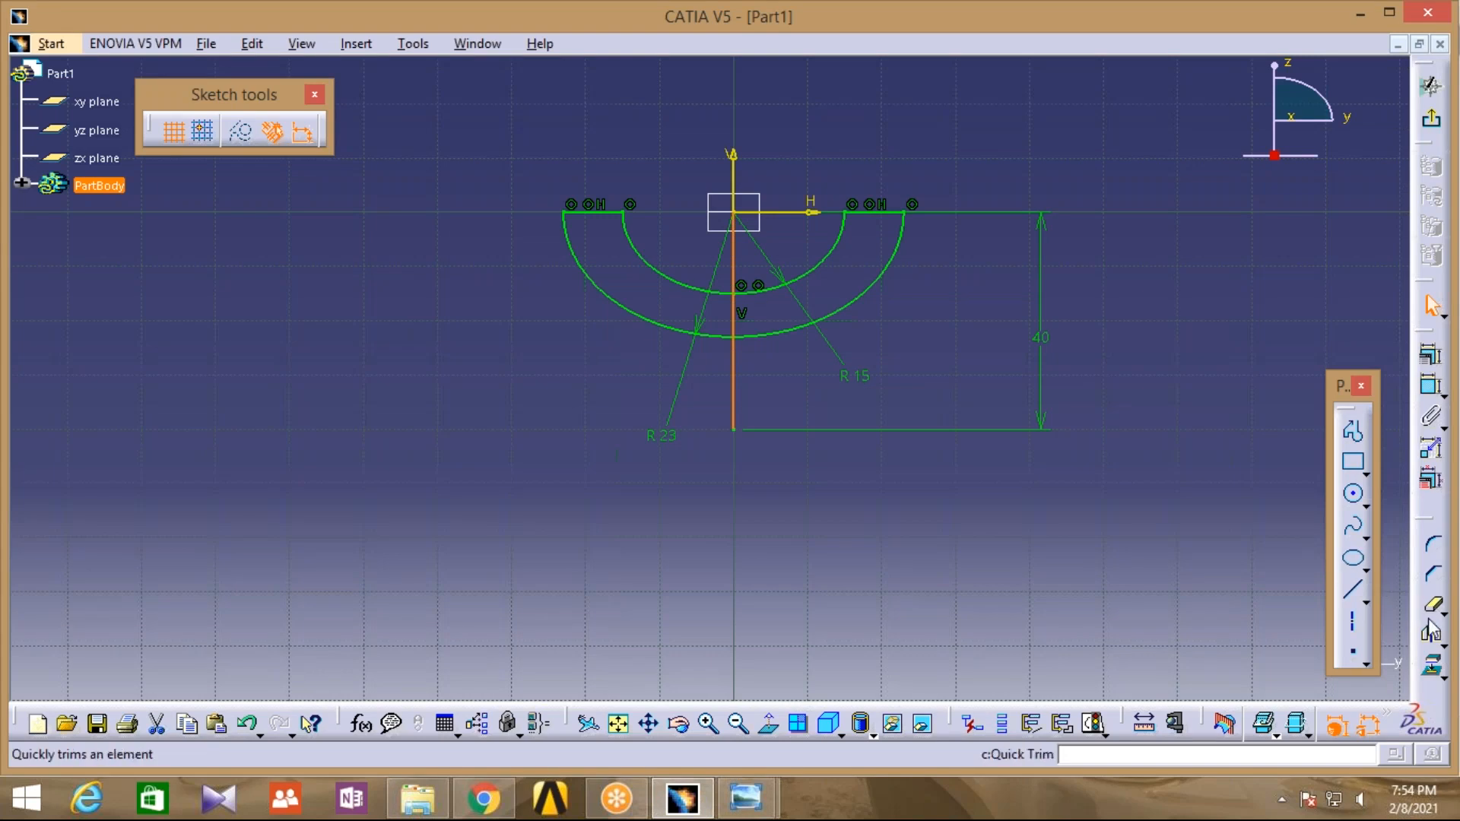
{"action": "left_click", "coordinate": [1442, 645]}
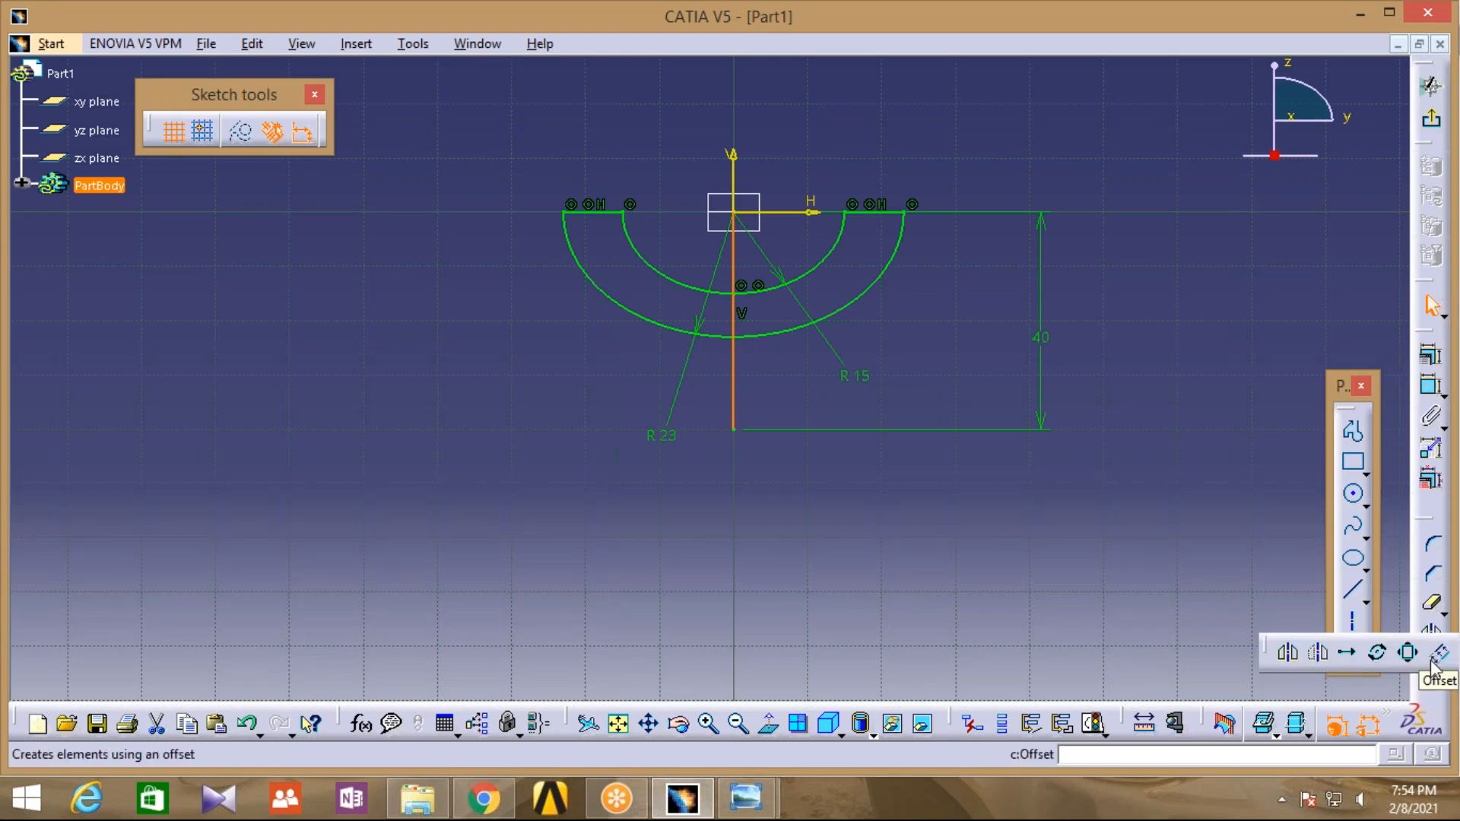
{"action": "left_click", "coordinate": [1436, 656]}
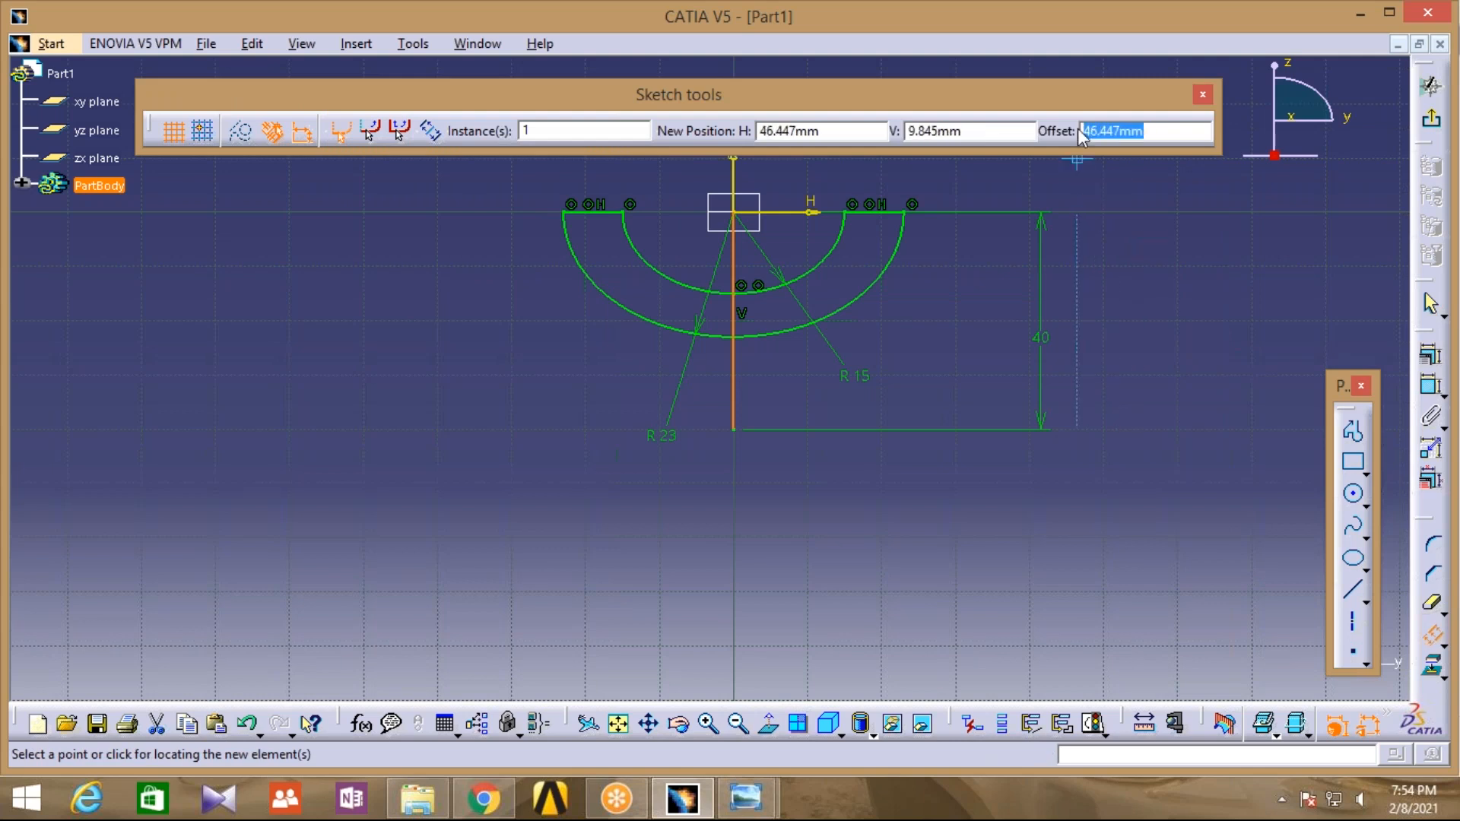
{"action": "type", "text": "4.5"}
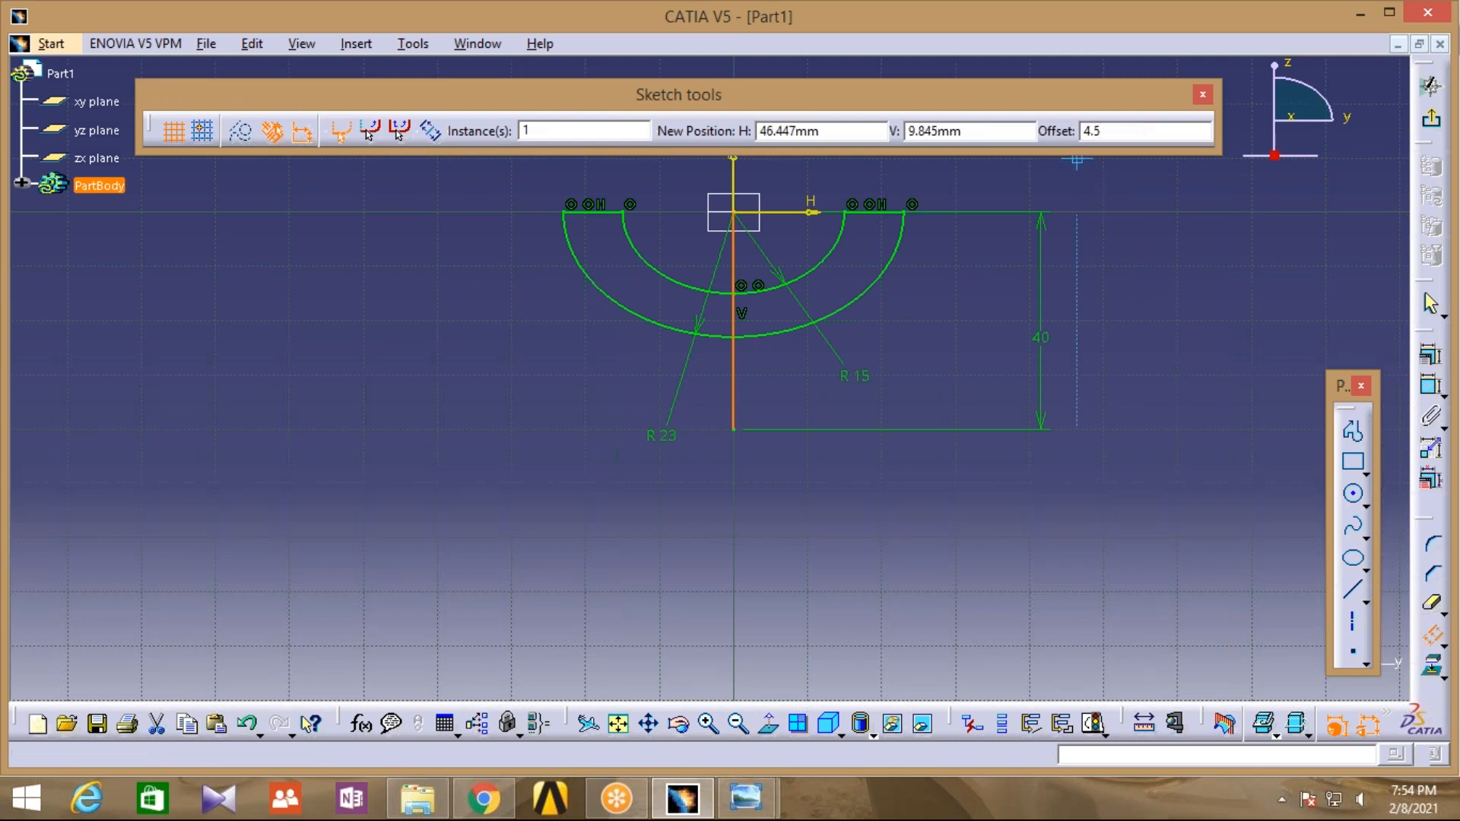
{"action": "key", "text": "Return"}
{"action": "left_click", "coordinate": [837, 416]}
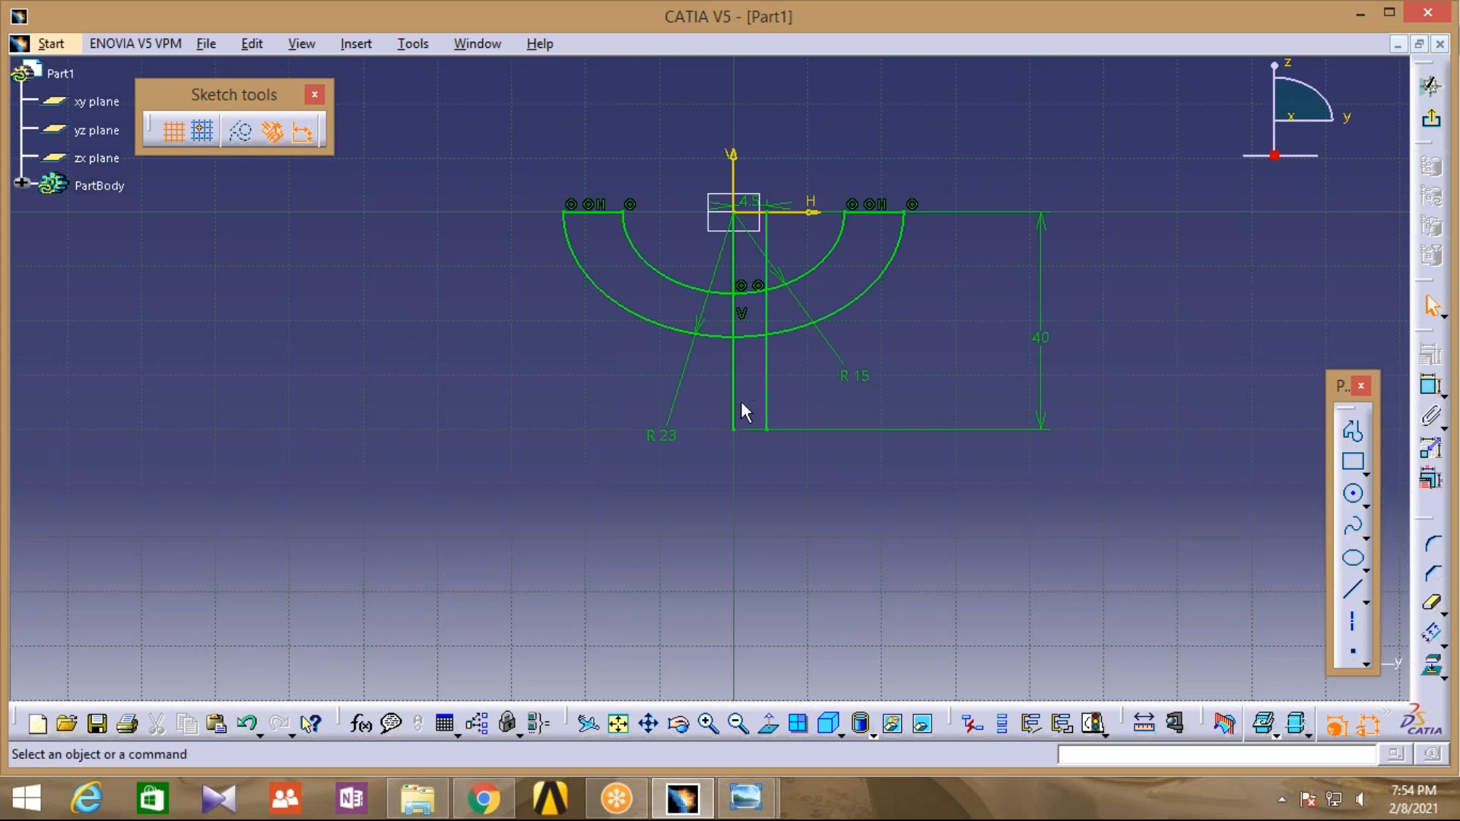
Mirror the offset line about the vertical centre line to create the web's left side
{"action": "left_click", "coordinate": [770, 397]}
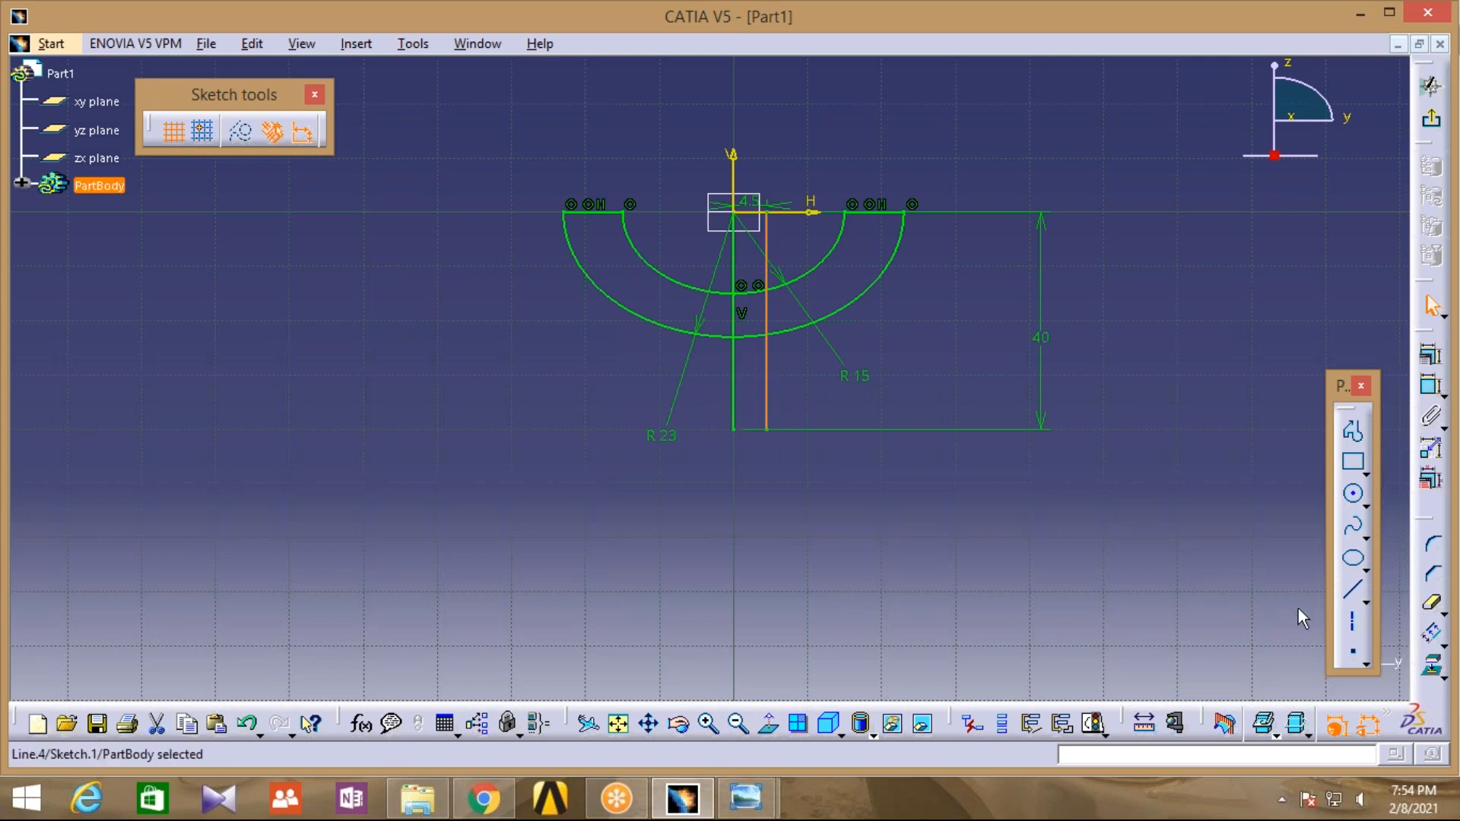
{"action": "left_click", "coordinate": [1443, 644]}
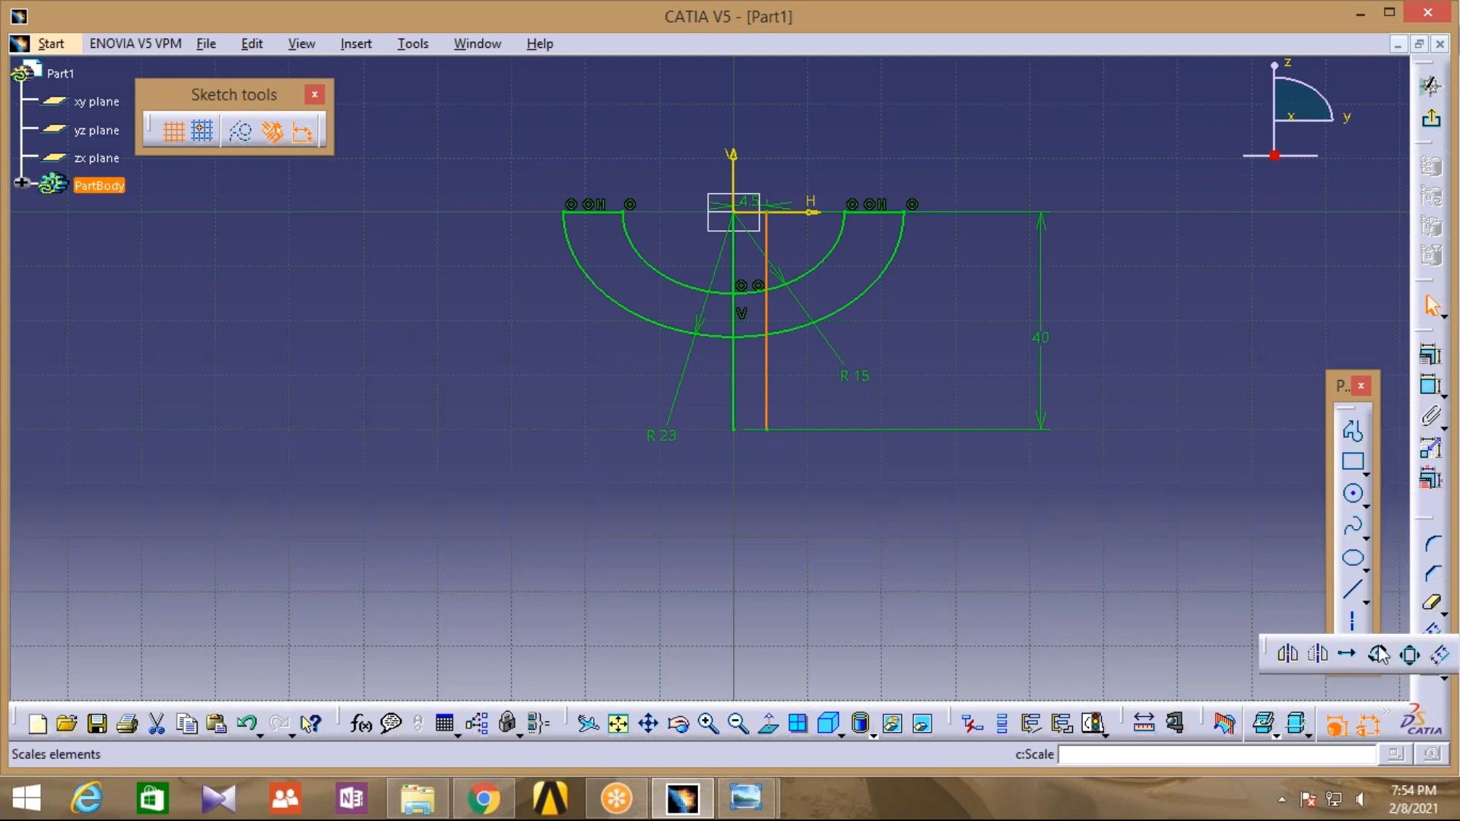
{"action": "left_click", "coordinate": [1288, 656]}
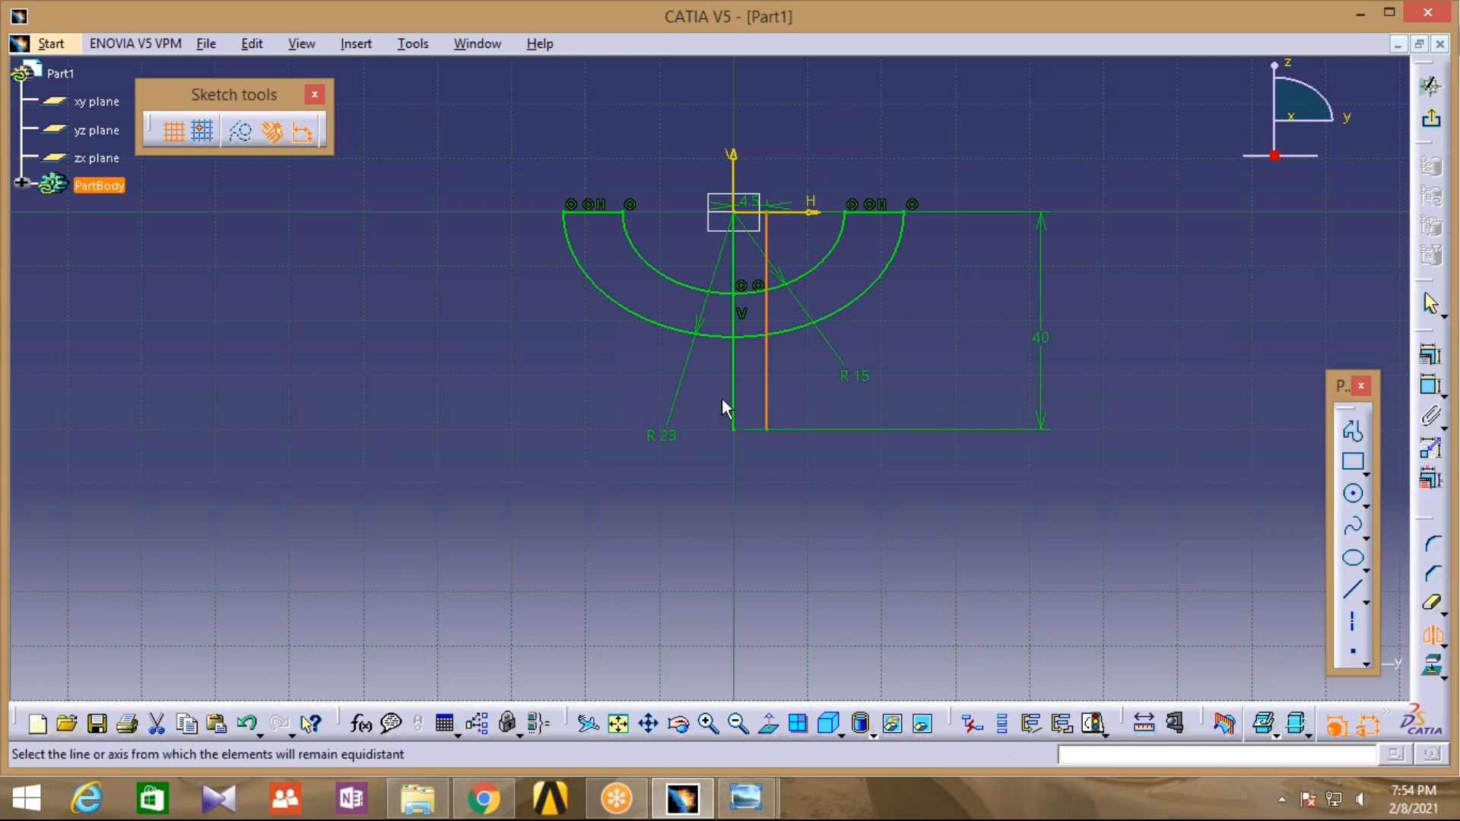
{"action": "left_click", "coordinate": [732, 389]}
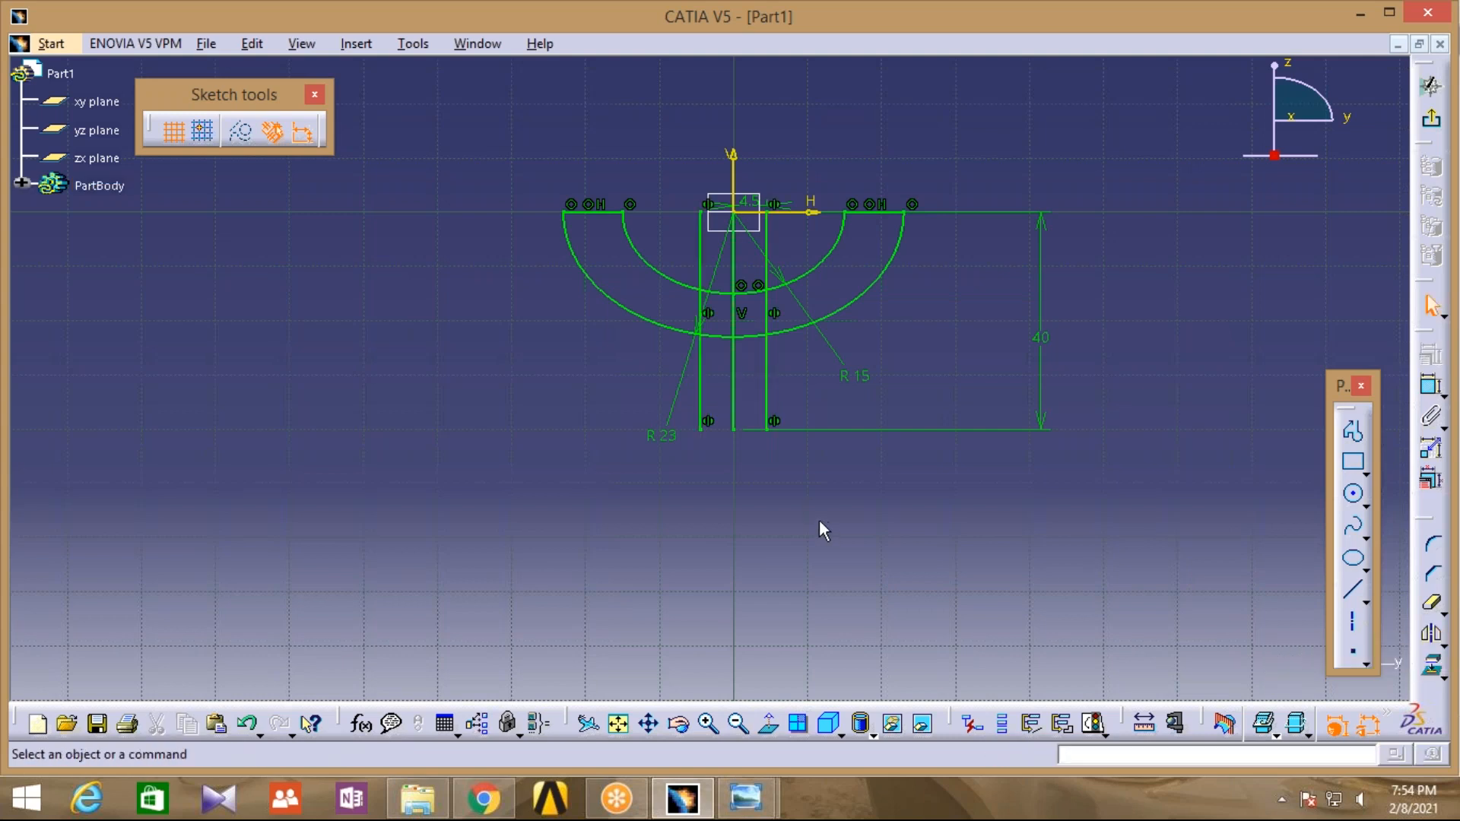
Quick Trim the upper portions of the three vertical lines back to the cradle's inner arc
{"action": "left_click", "coordinate": [708, 725]}
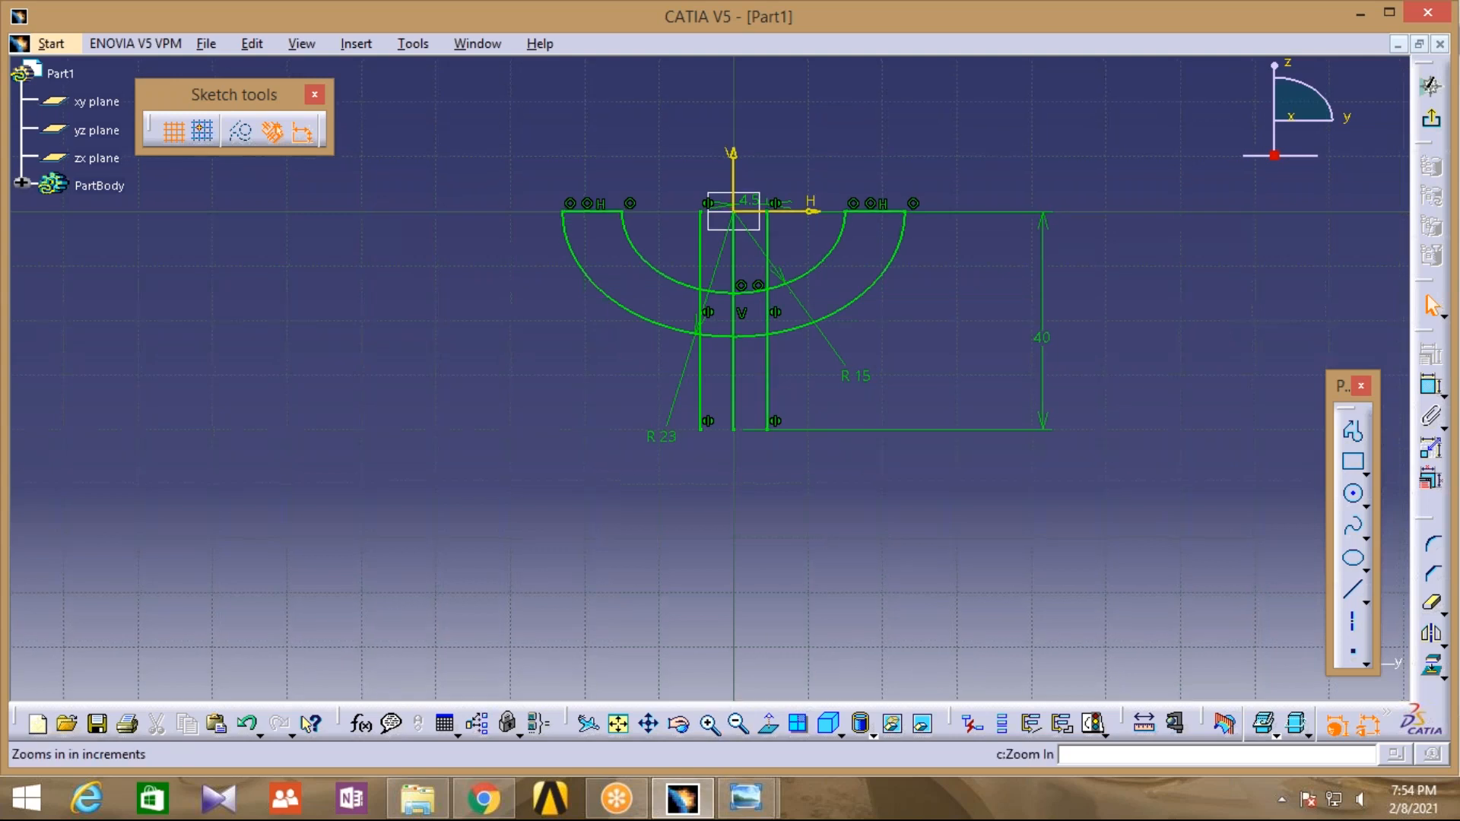
{"action": "left_click", "coordinate": [708, 725]}
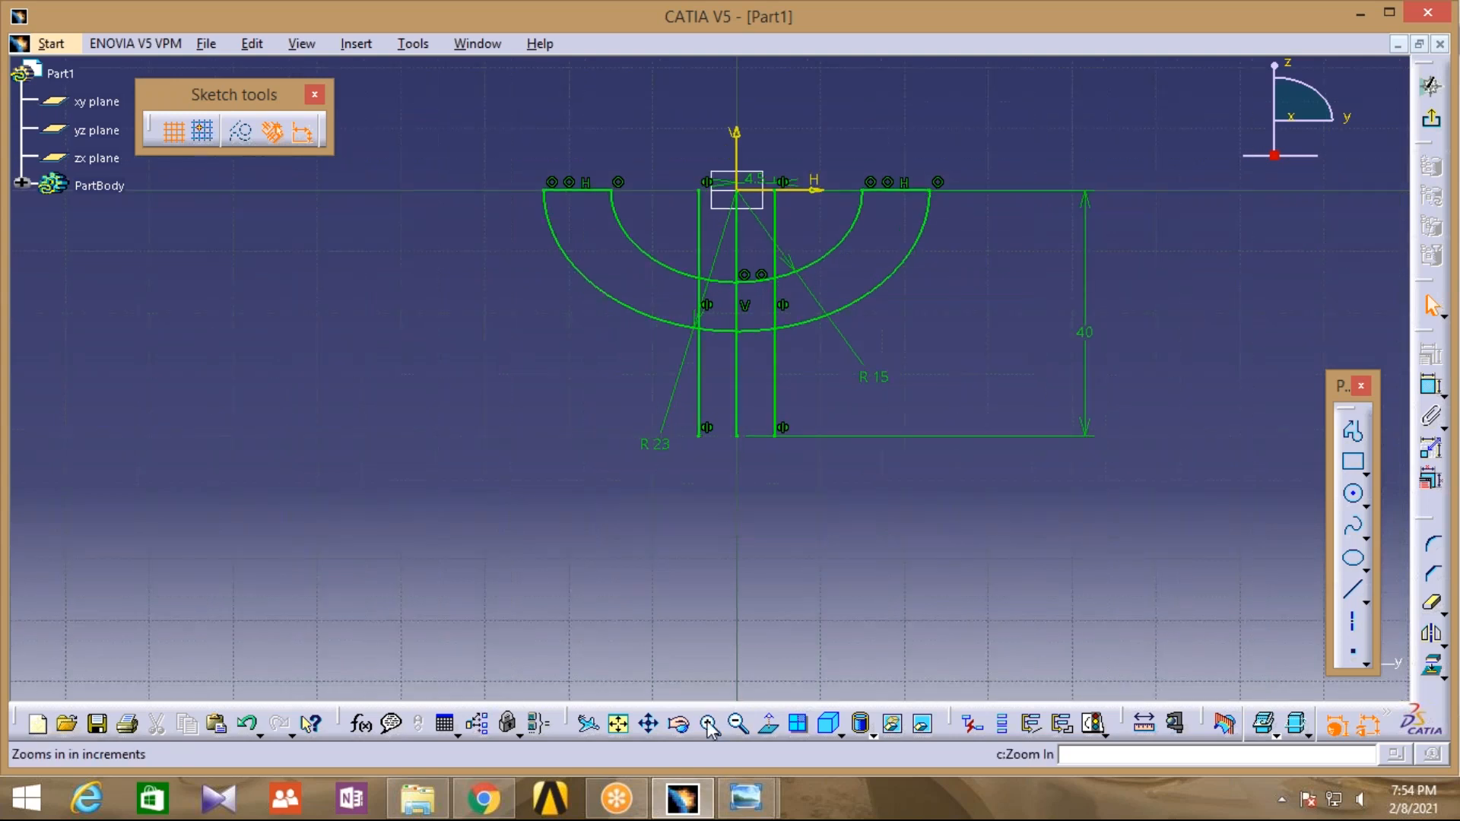
{"action": "left_click", "coordinate": [708, 725]}
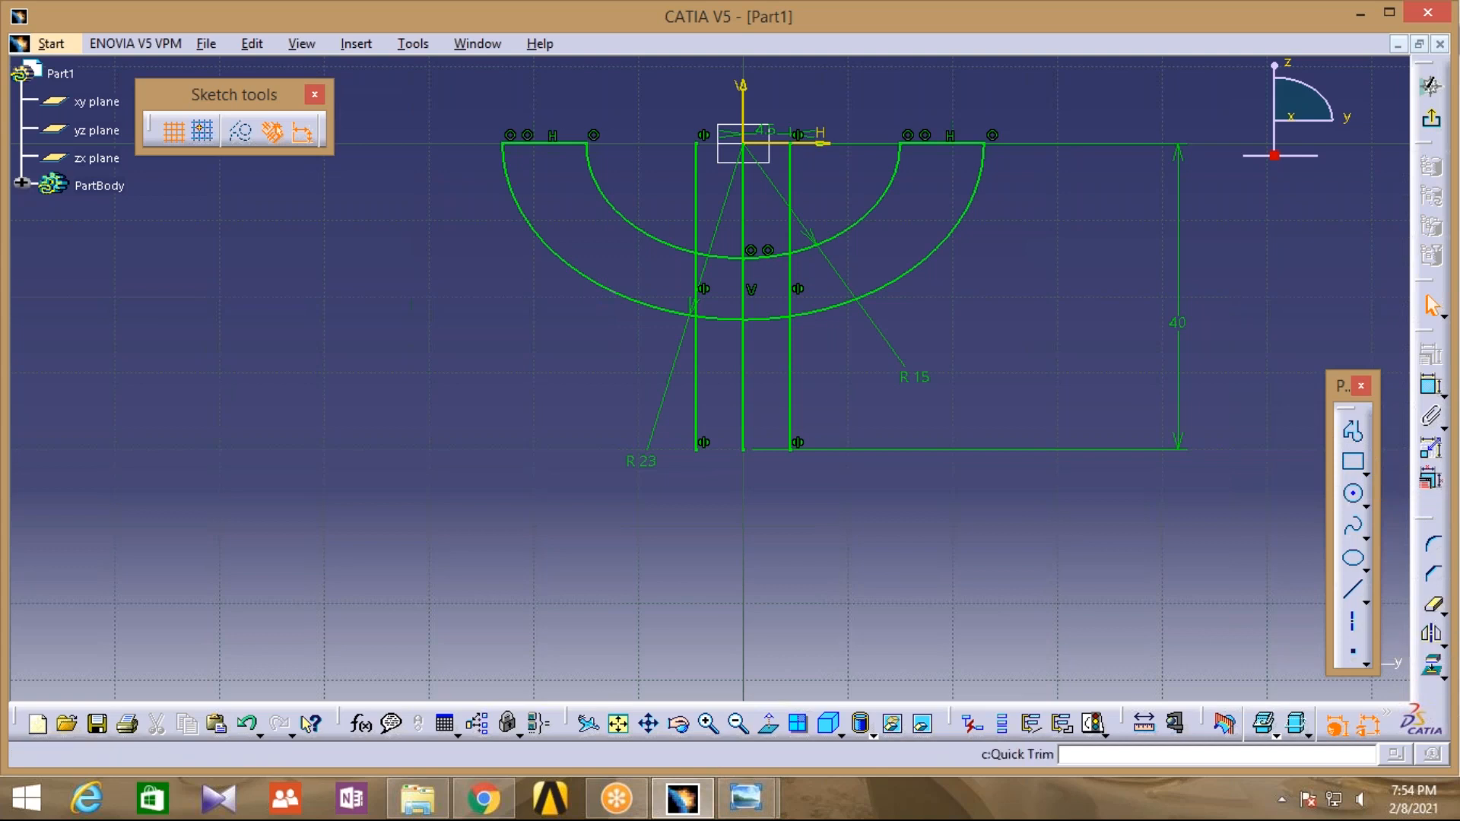
{"action": "left_click", "coordinate": [1432, 605]}
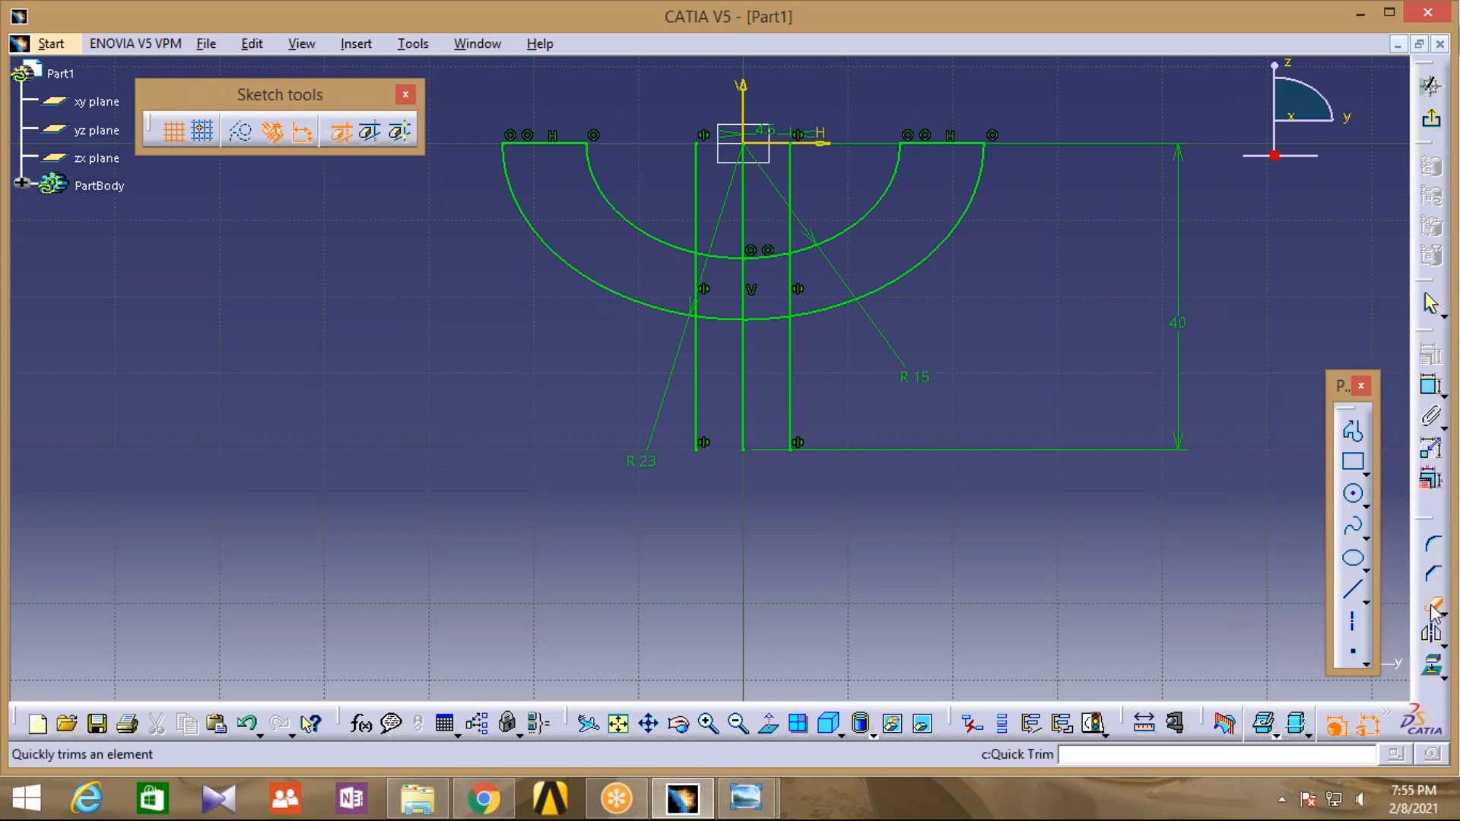
{"action": "left_click", "coordinate": [799, 176]}
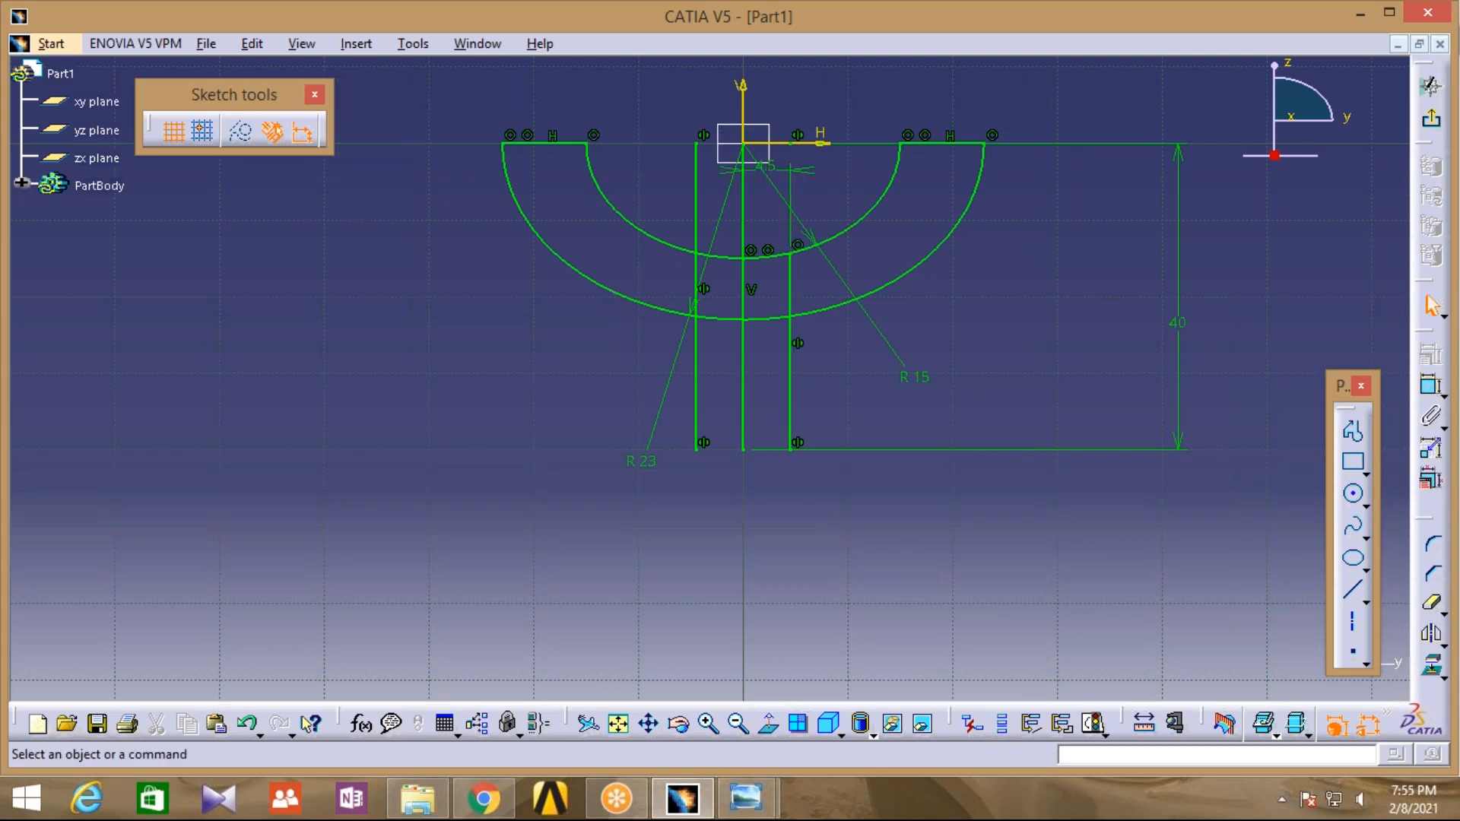
{"action": "left_click", "coordinate": [1432, 606]}
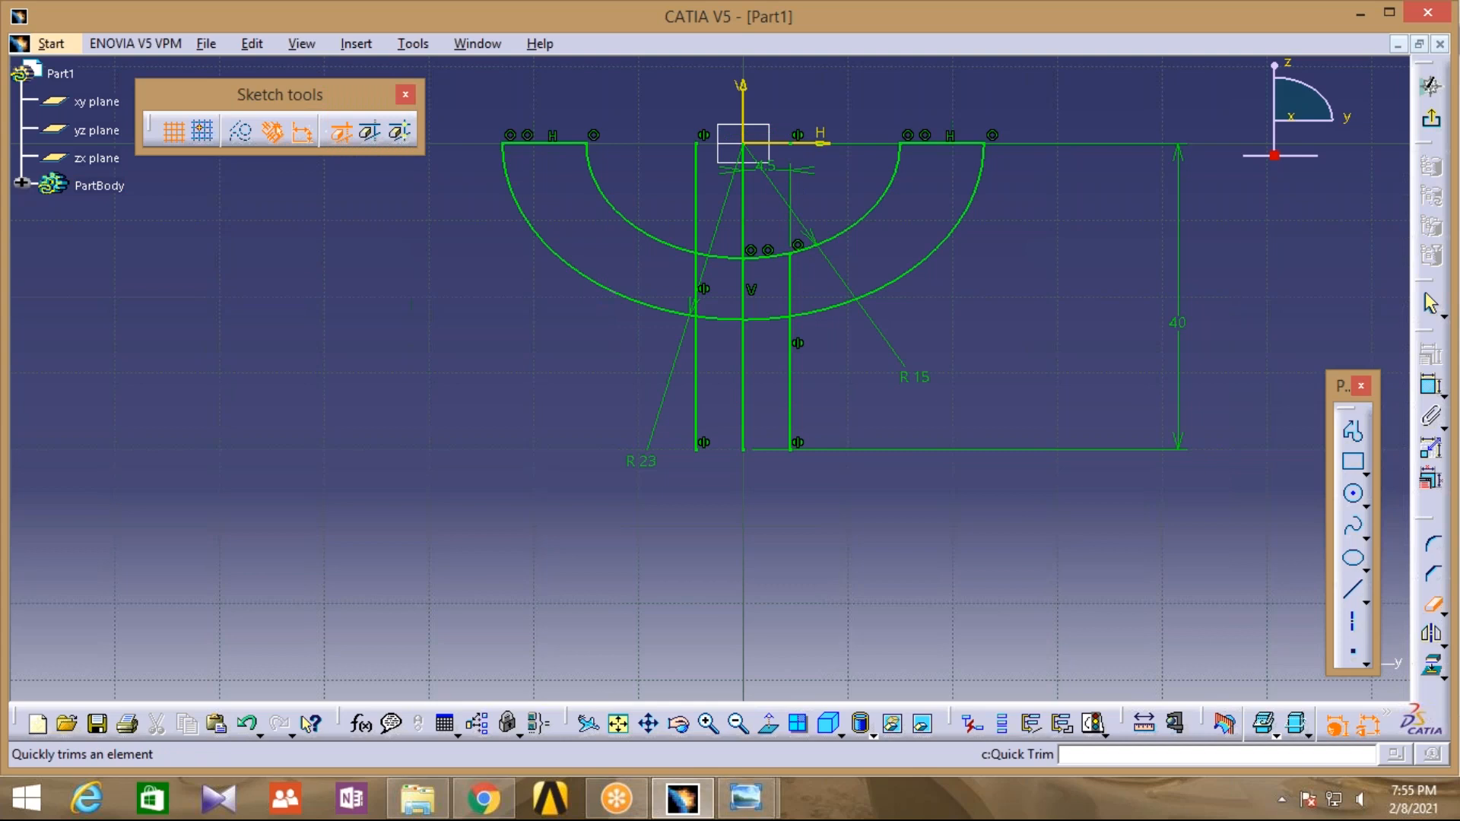
{"action": "left_click", "coordinate": [743, 226]}
{"action": "left_click", "coordinate": [759, 446]}
{"action": "left_click", "coordinate": [695, 196]}
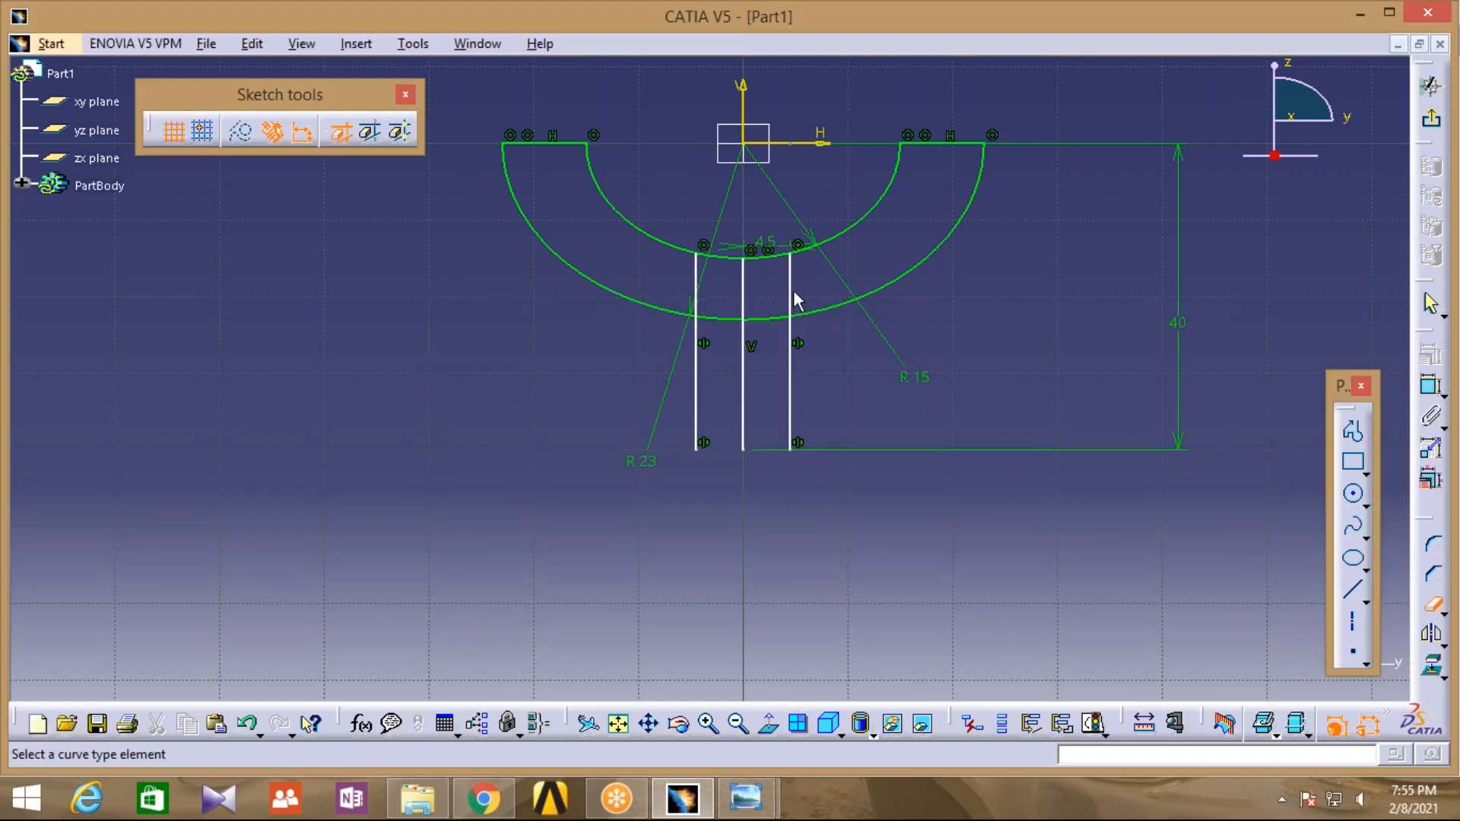
Trim the three vertical lines between the two arcs, and remove the outer arc's portion between the web's sides
{"action": "left_click", "coordinate": [790, 282]}
{"action": "left_click", "coordinate": [697, 300]}
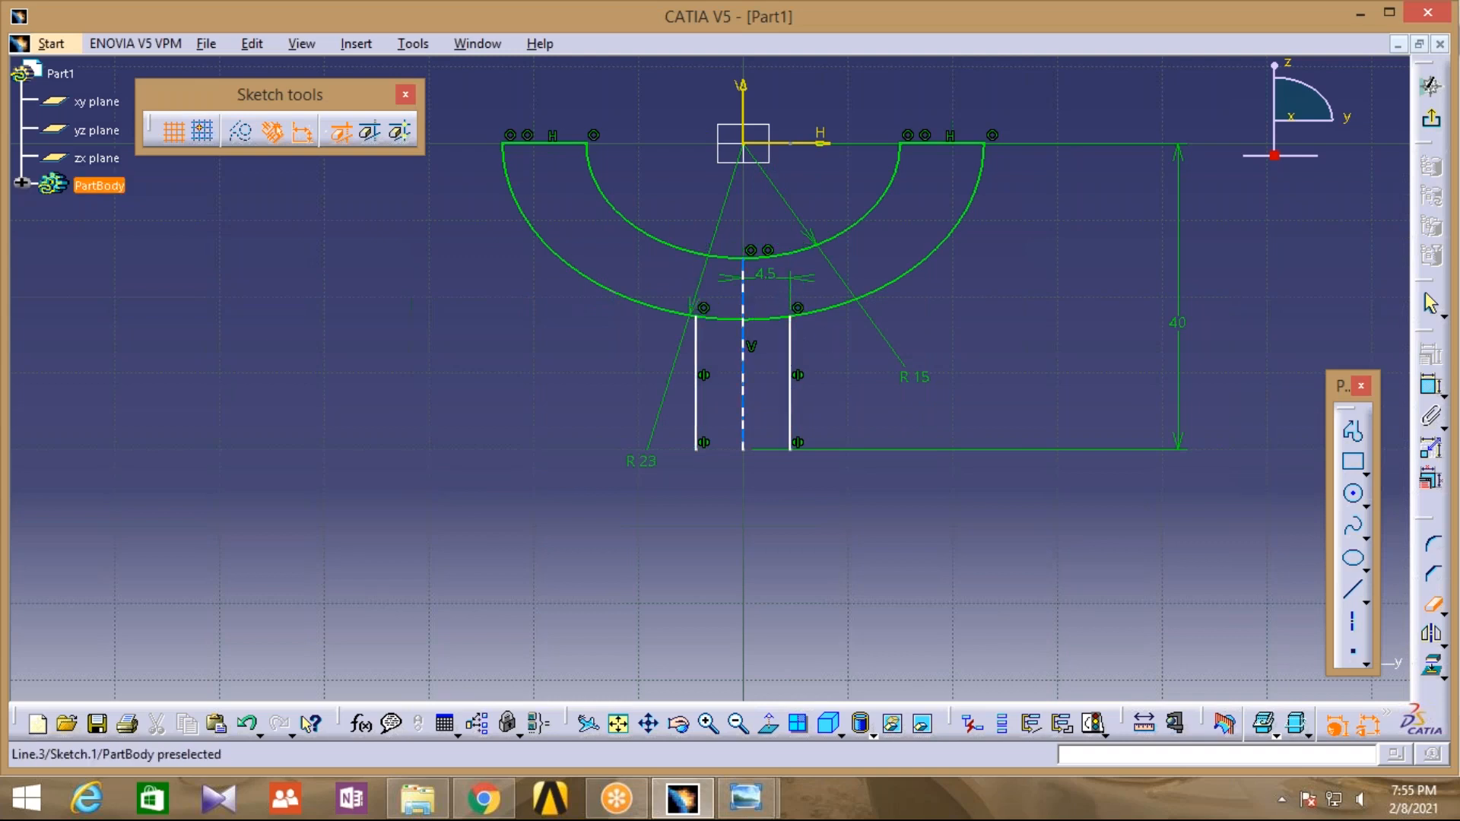
{"action": "left_click", "coordinate": [744, 292]}
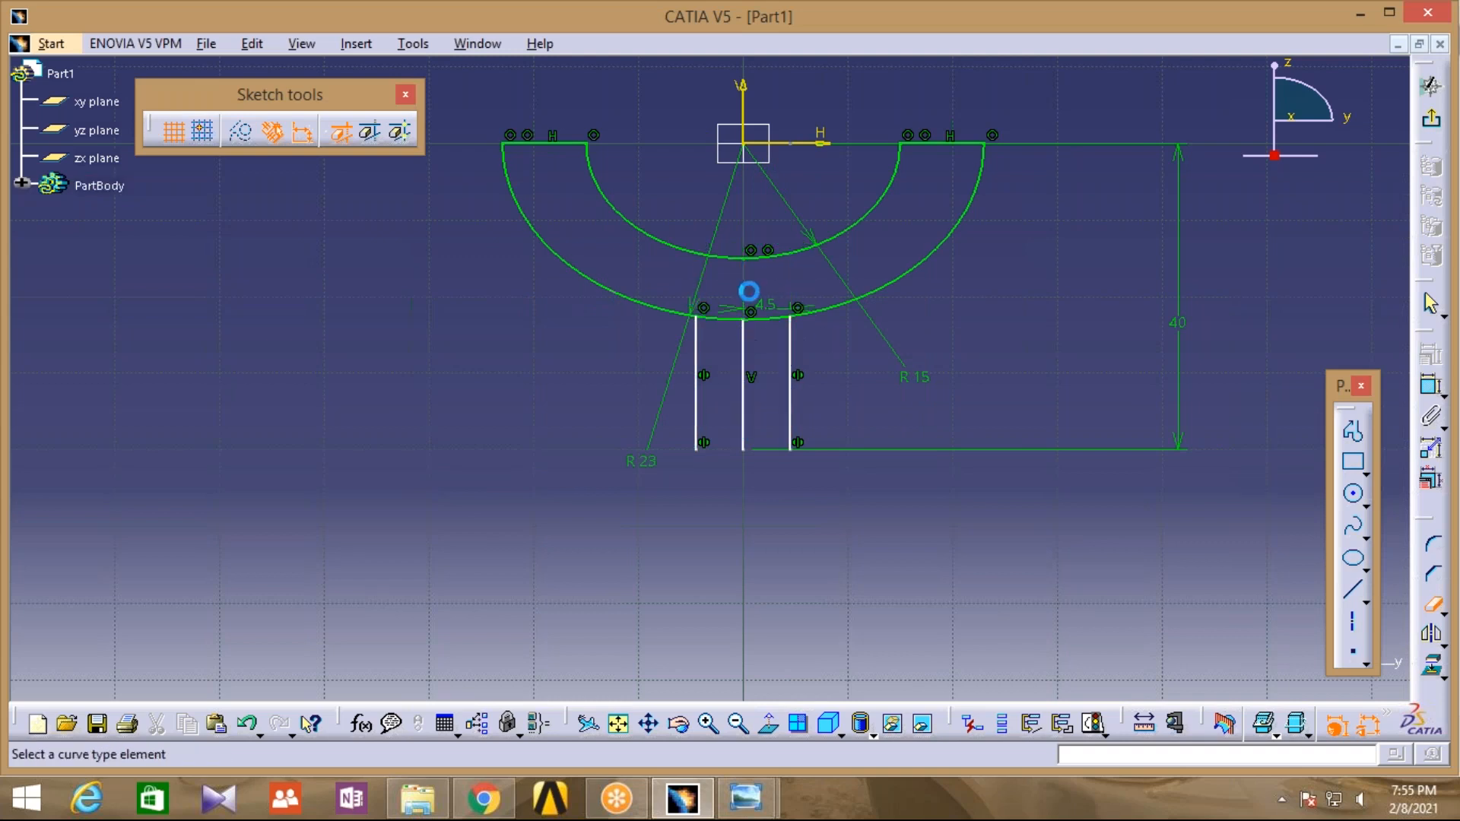
{"action": "left_click", "coordinate": [730, 326]}
{"action": "left_click", "coordinate": [769, 319]}
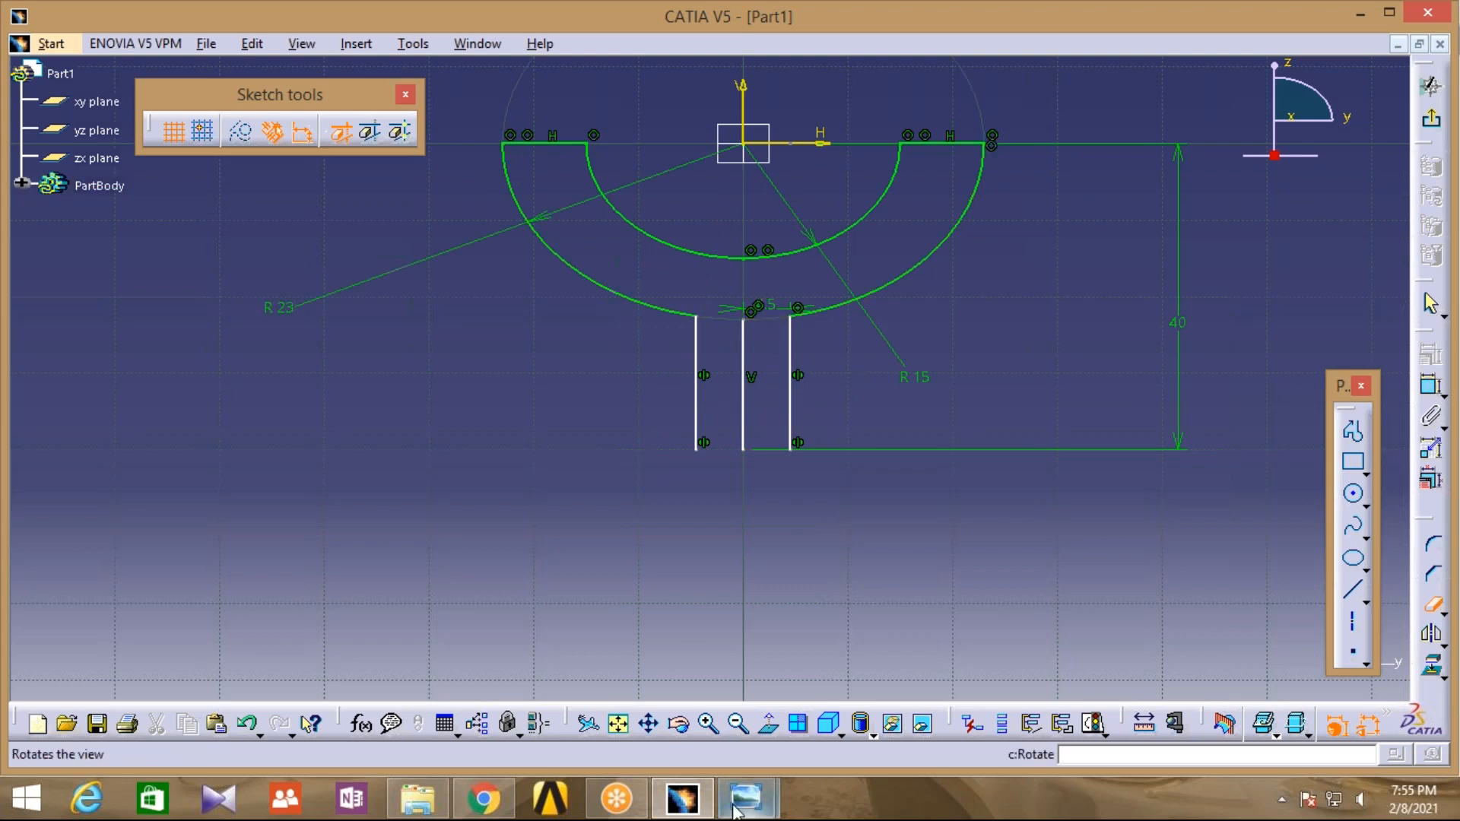
Check the base's dimensions in the reference drawing, and draw a horizontal line about 29 mm from the web's right foot, then about 10 mm down
{"action": "mouse_move", "coordinate": [746, 798]}
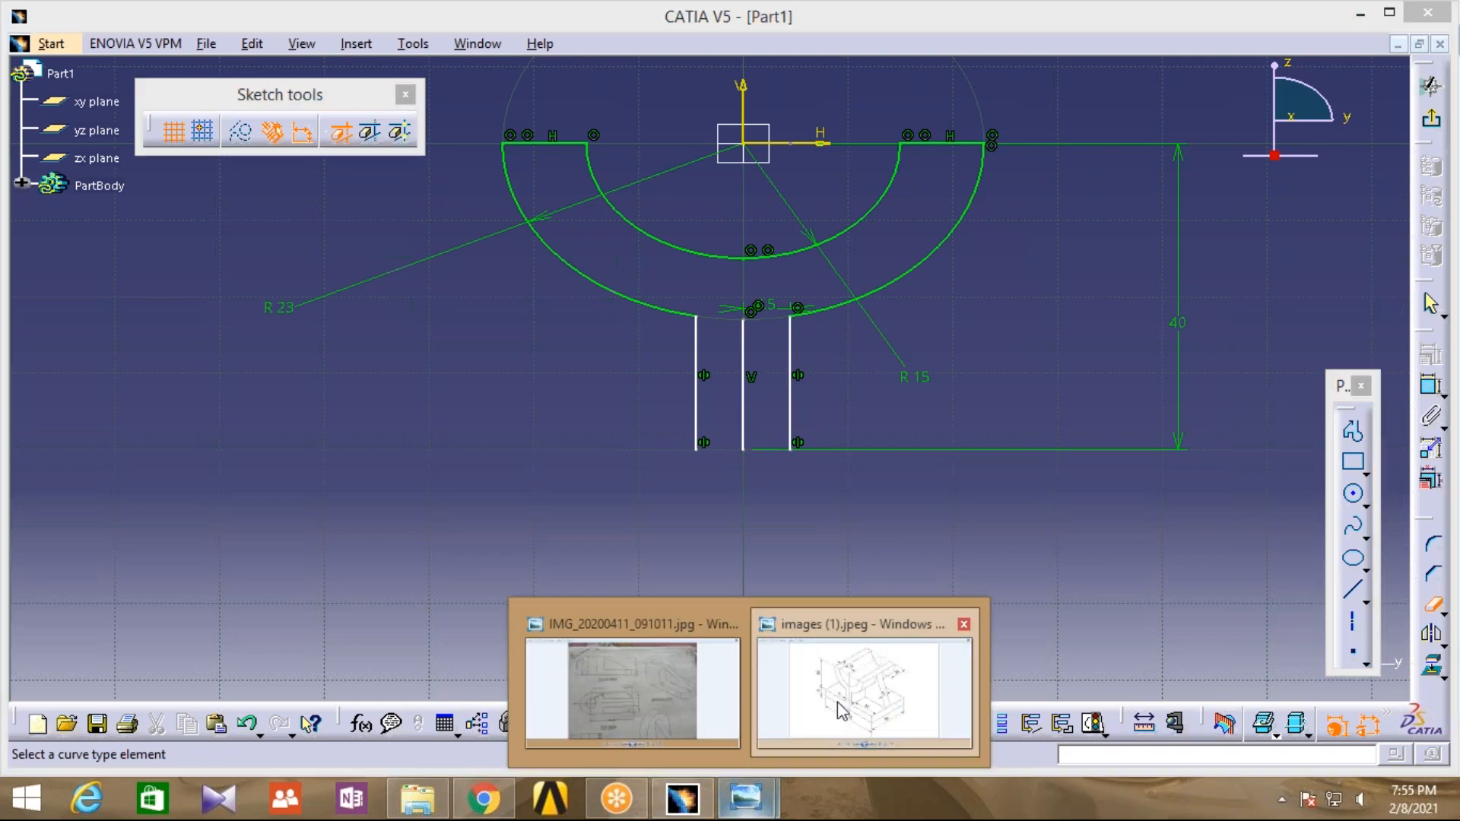
{"action": "left_click", "coordinate": [841, 711]}
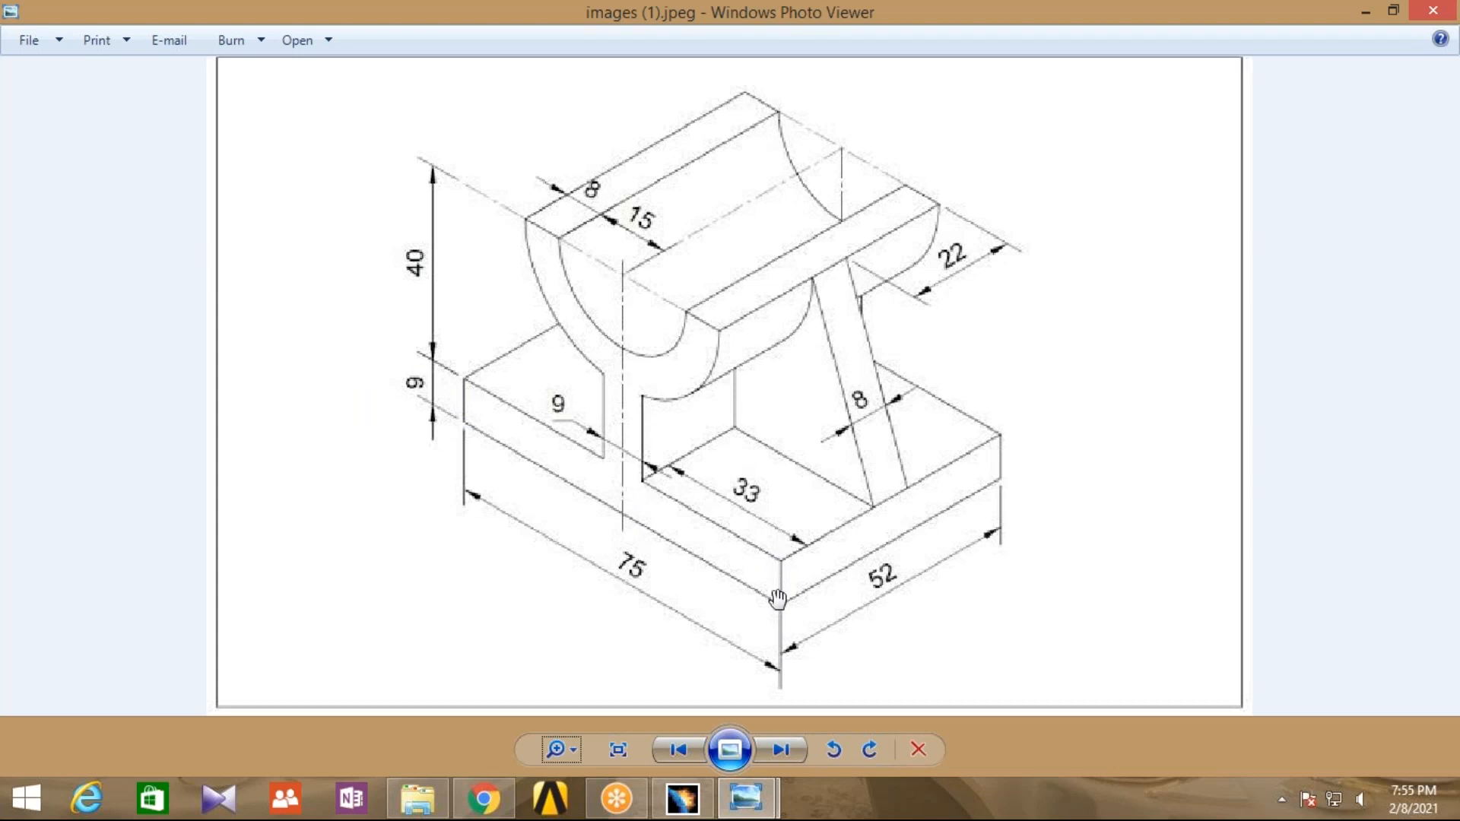
{"action": "left_click", "coordinate": [682, 798]}
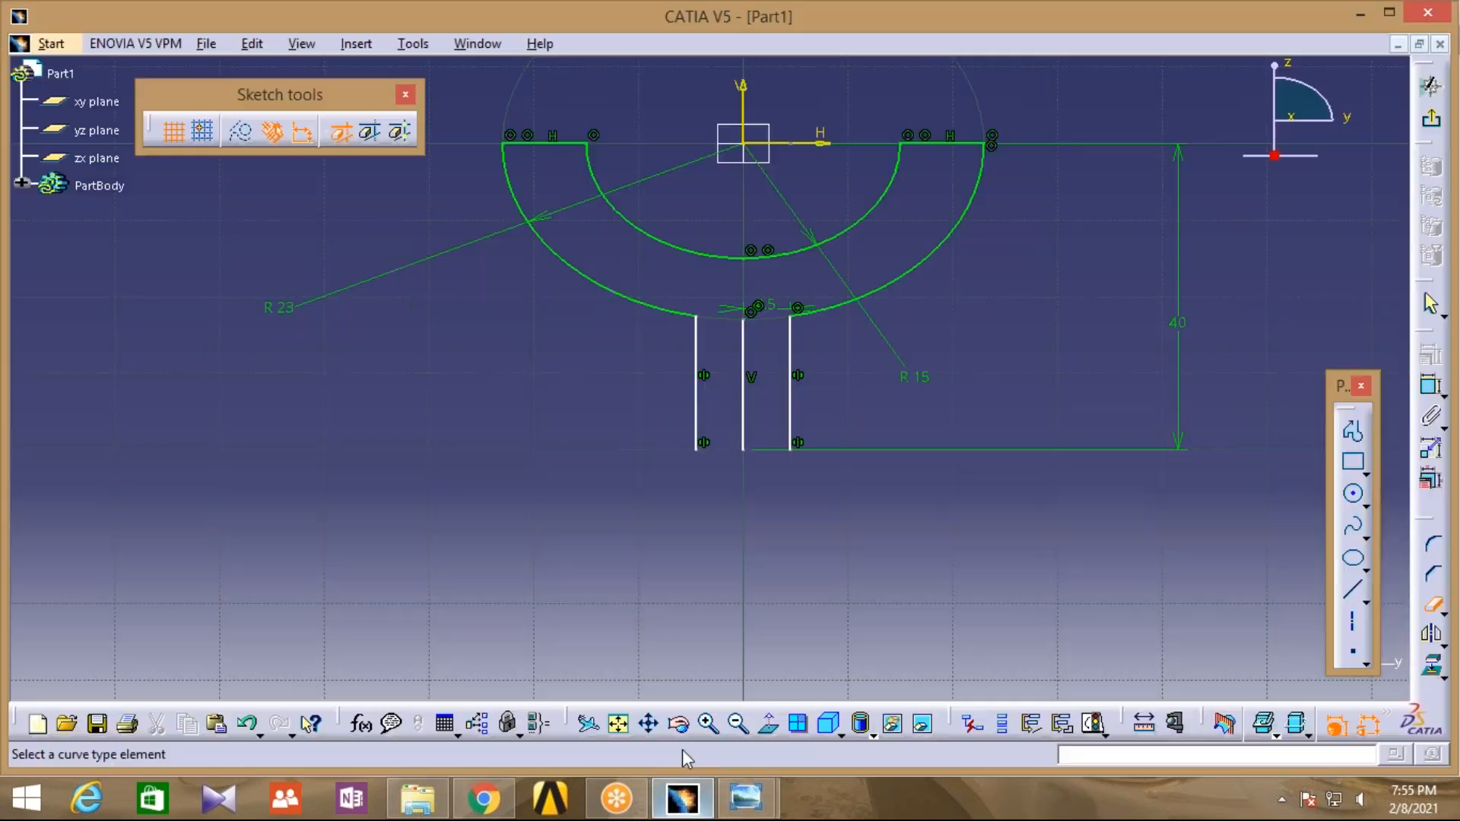
{"action": "left_click", "coordinate": [1352, 434]}
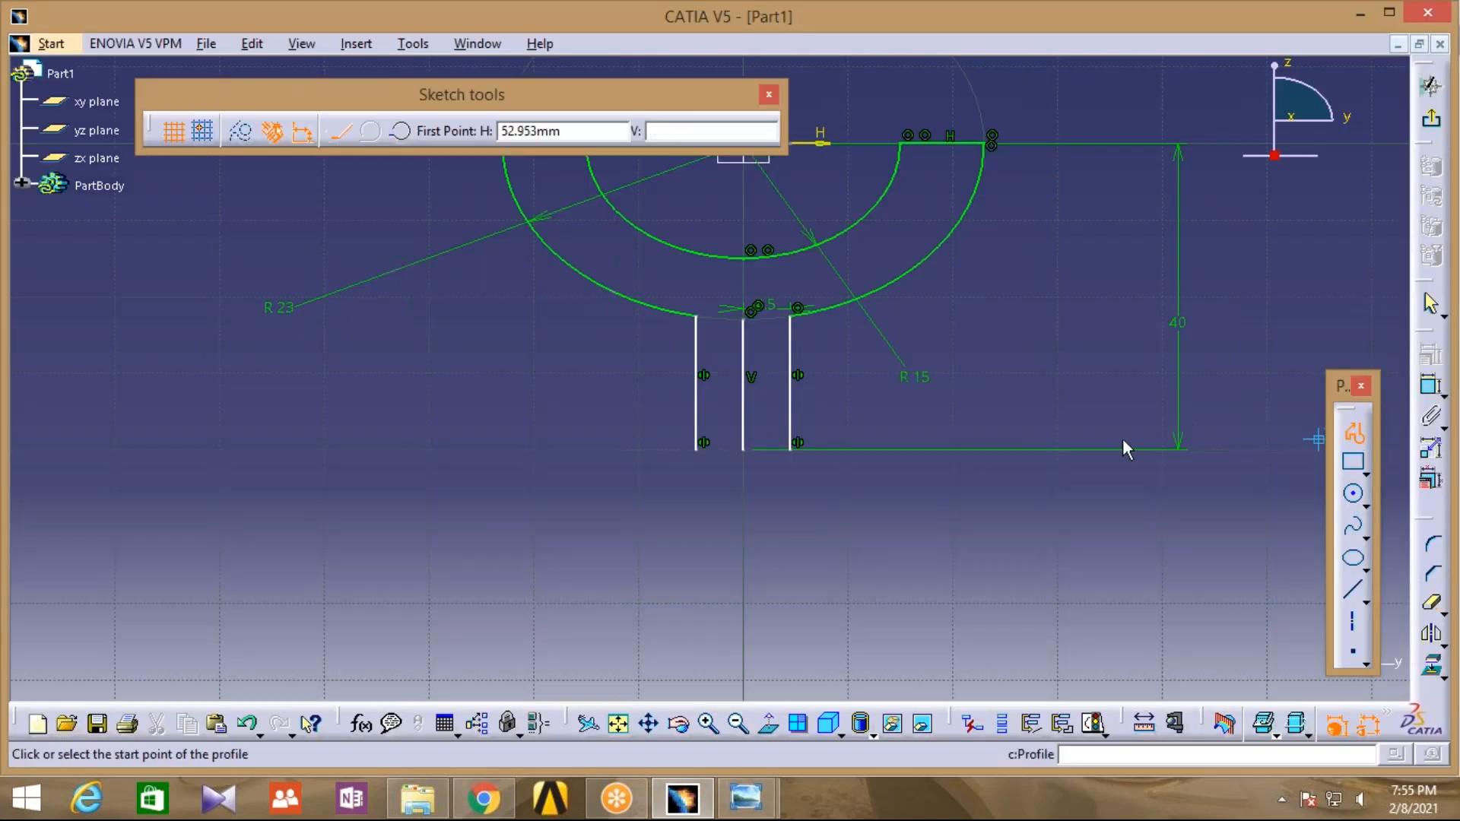
{"action": "left_click", "coordinate": [793, 450]}
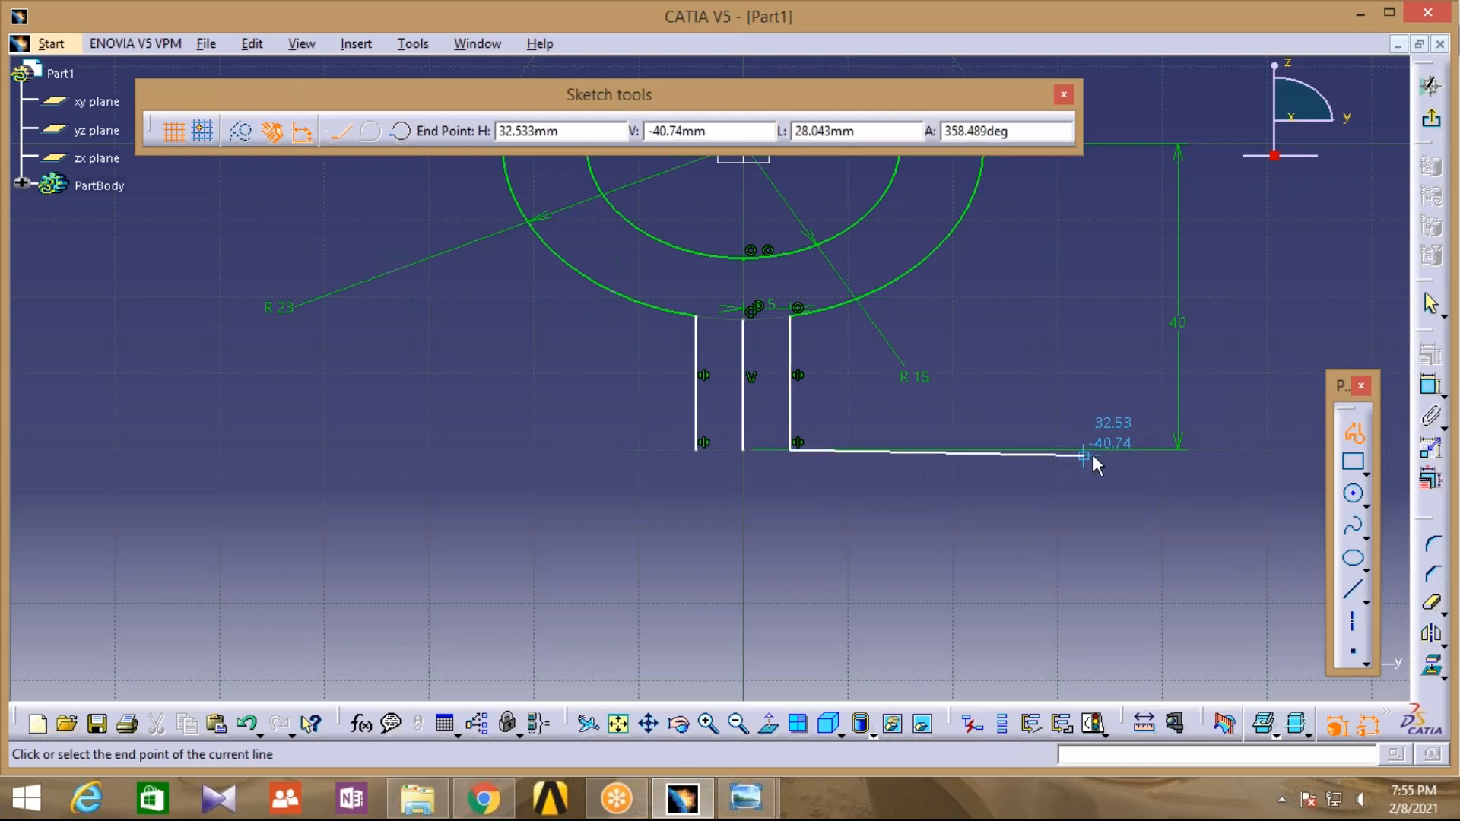
{"action": "left_click", "coordinate": [1093, 450]}
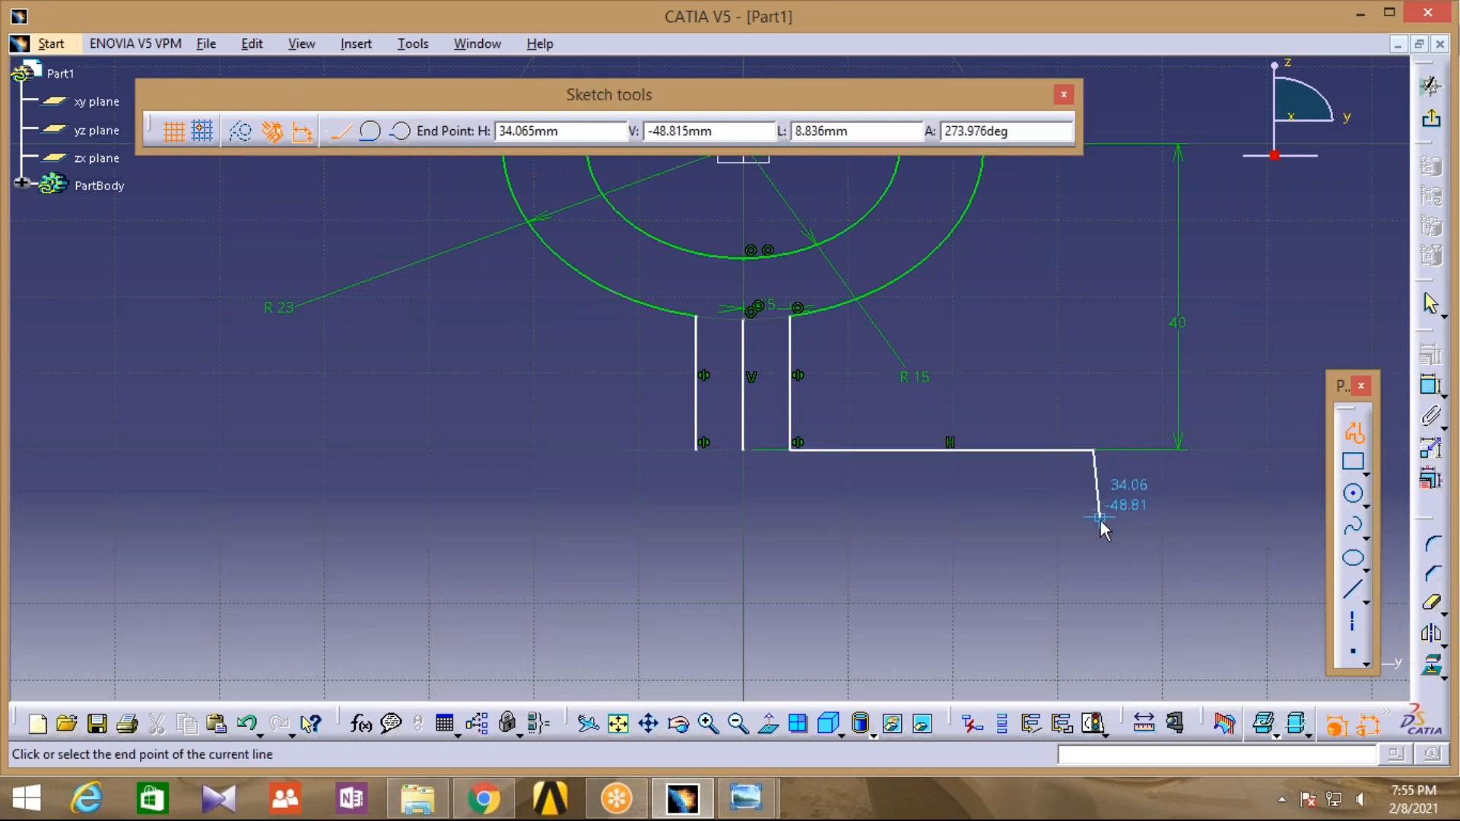
{"action": "left_click", "coordinate": [1100, 533]}
{"action": "key", "text": "Escape"}
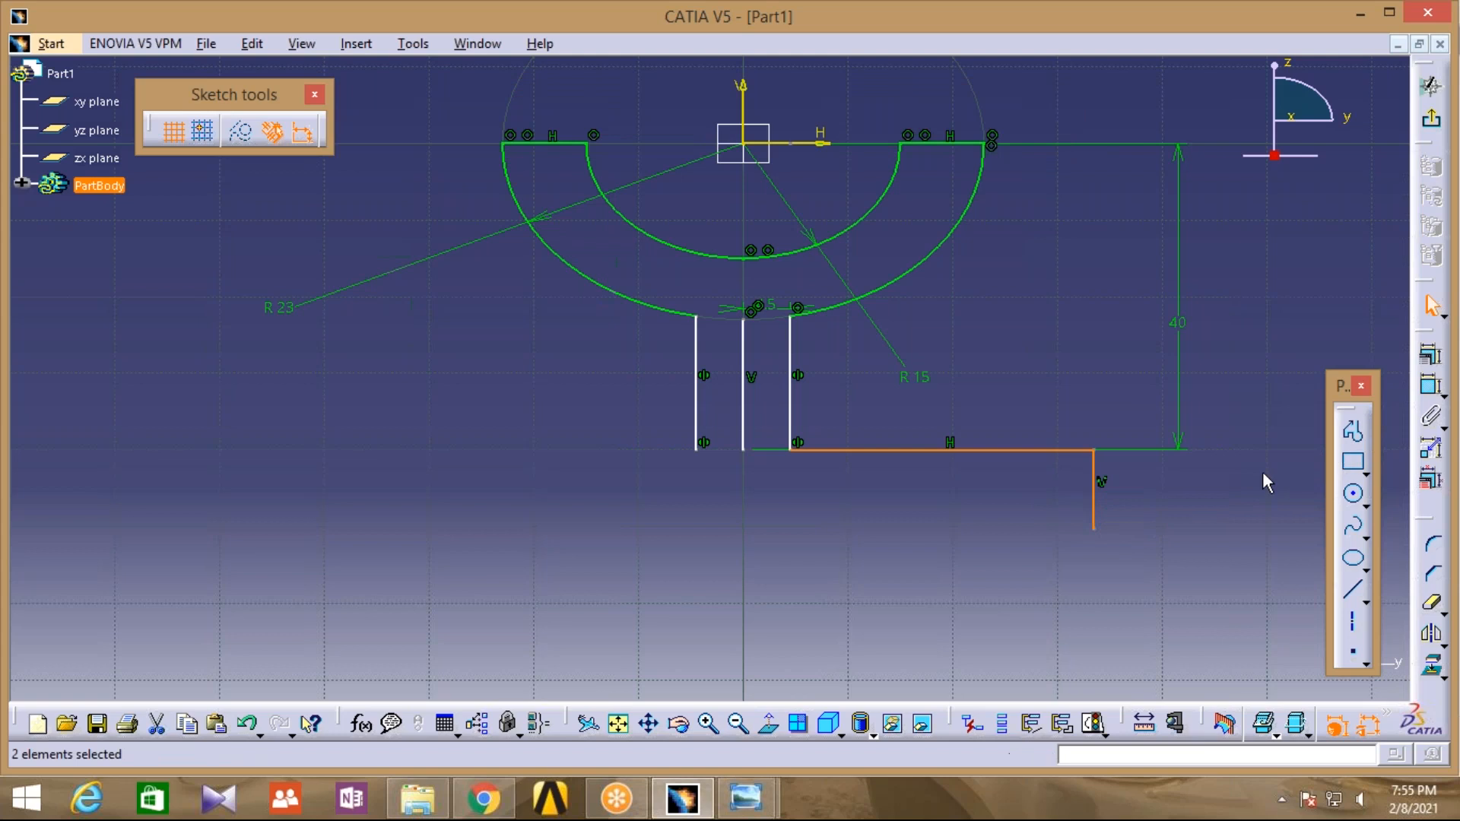
Dimension the base's horizontal line to the right of the web and set its length to 33 mm
{"action": "left_click", "coordinate": [1431, 386]}
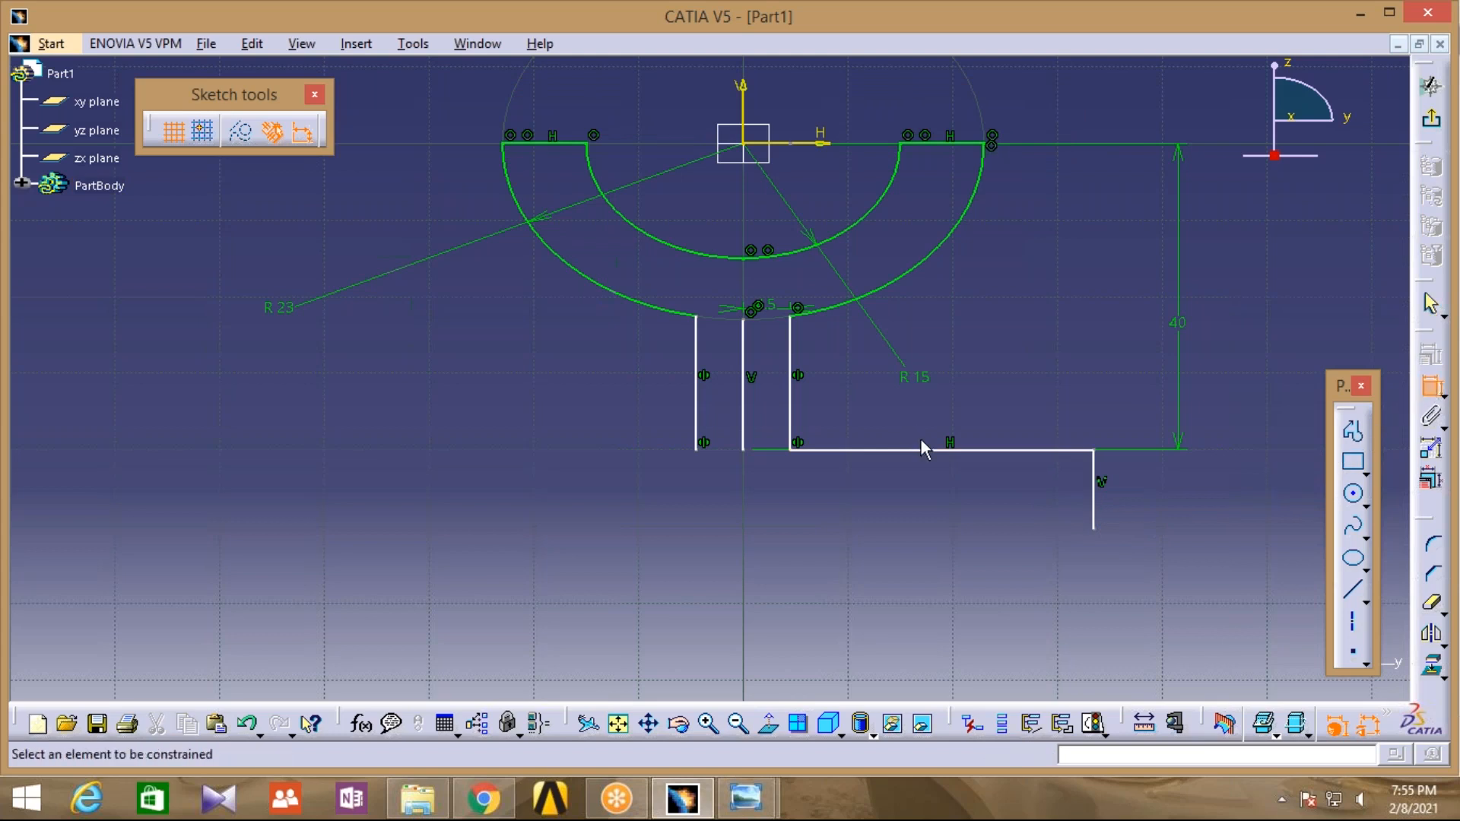
{"action": "left_click", "coordinate": [929, 450]}
{"action": "left_click", "coordinate": [920, 423]}
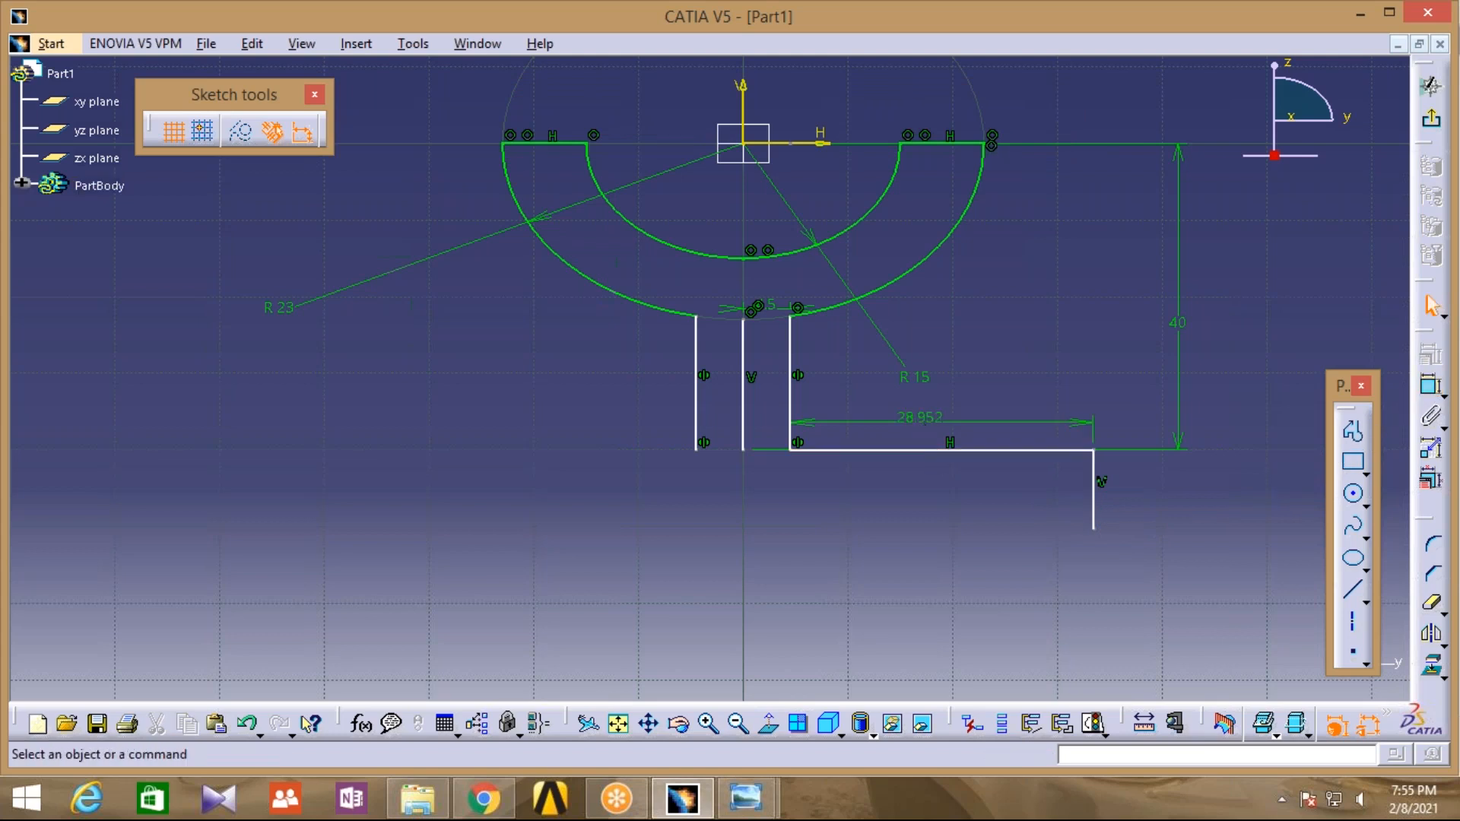
{"action": "double_click", "coordinate": [922, 423]}
{"action": "type", "text": "33mm"}
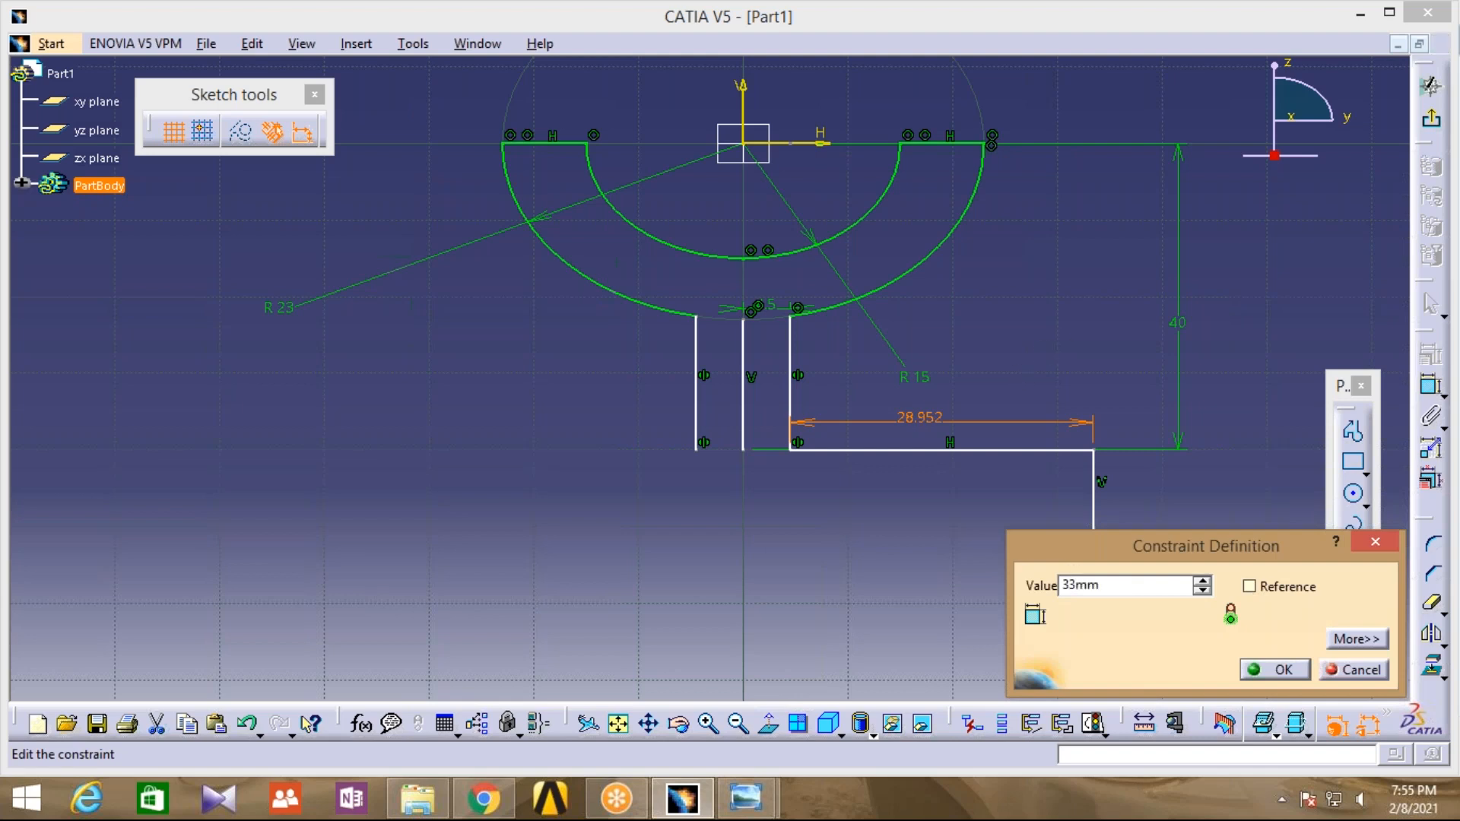
{"action": "left_click", "coordinate": [1280, 671]}
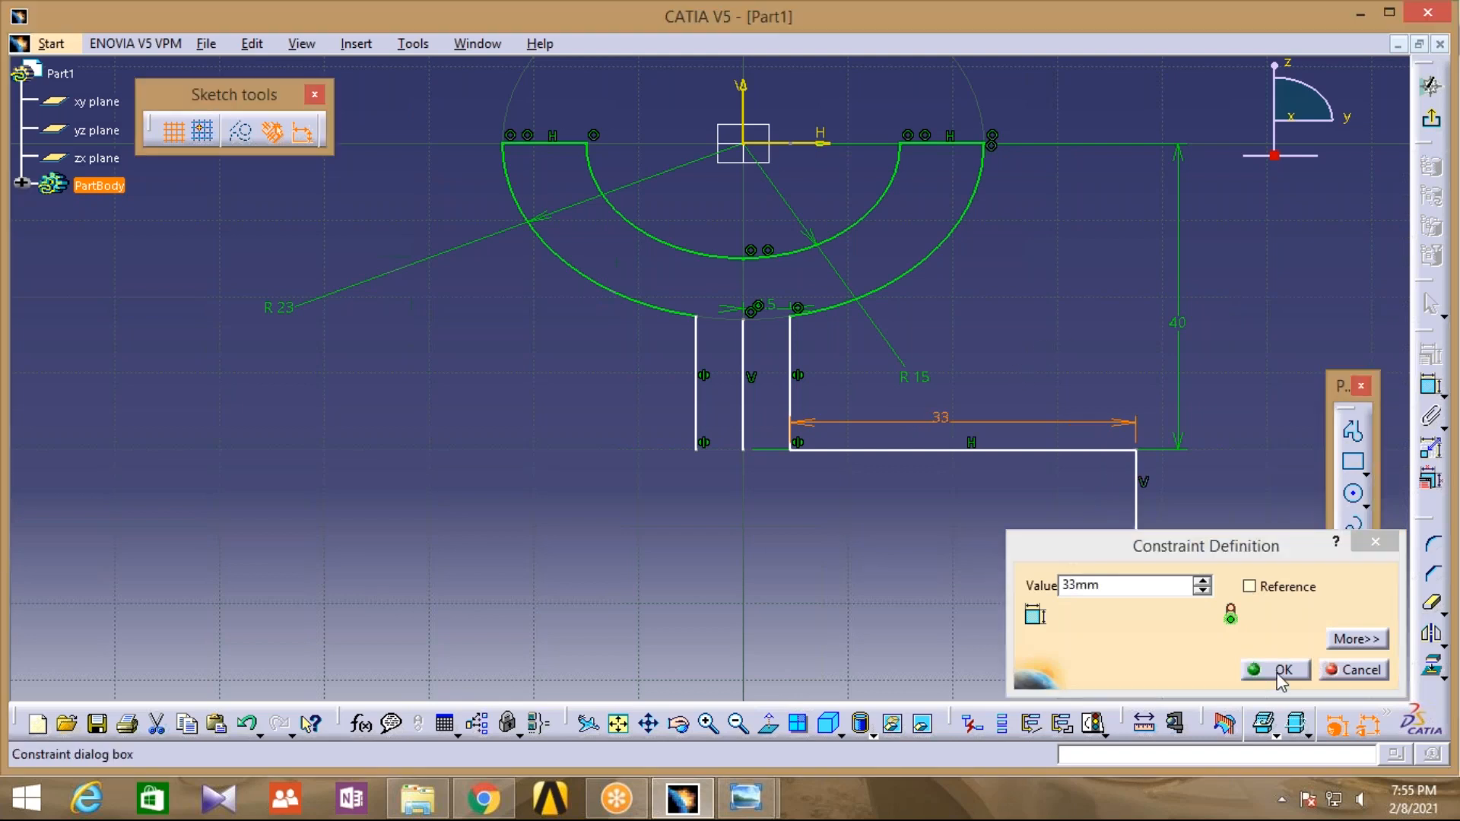
{"action": "left_click", "coordinate": [1280, 670]}
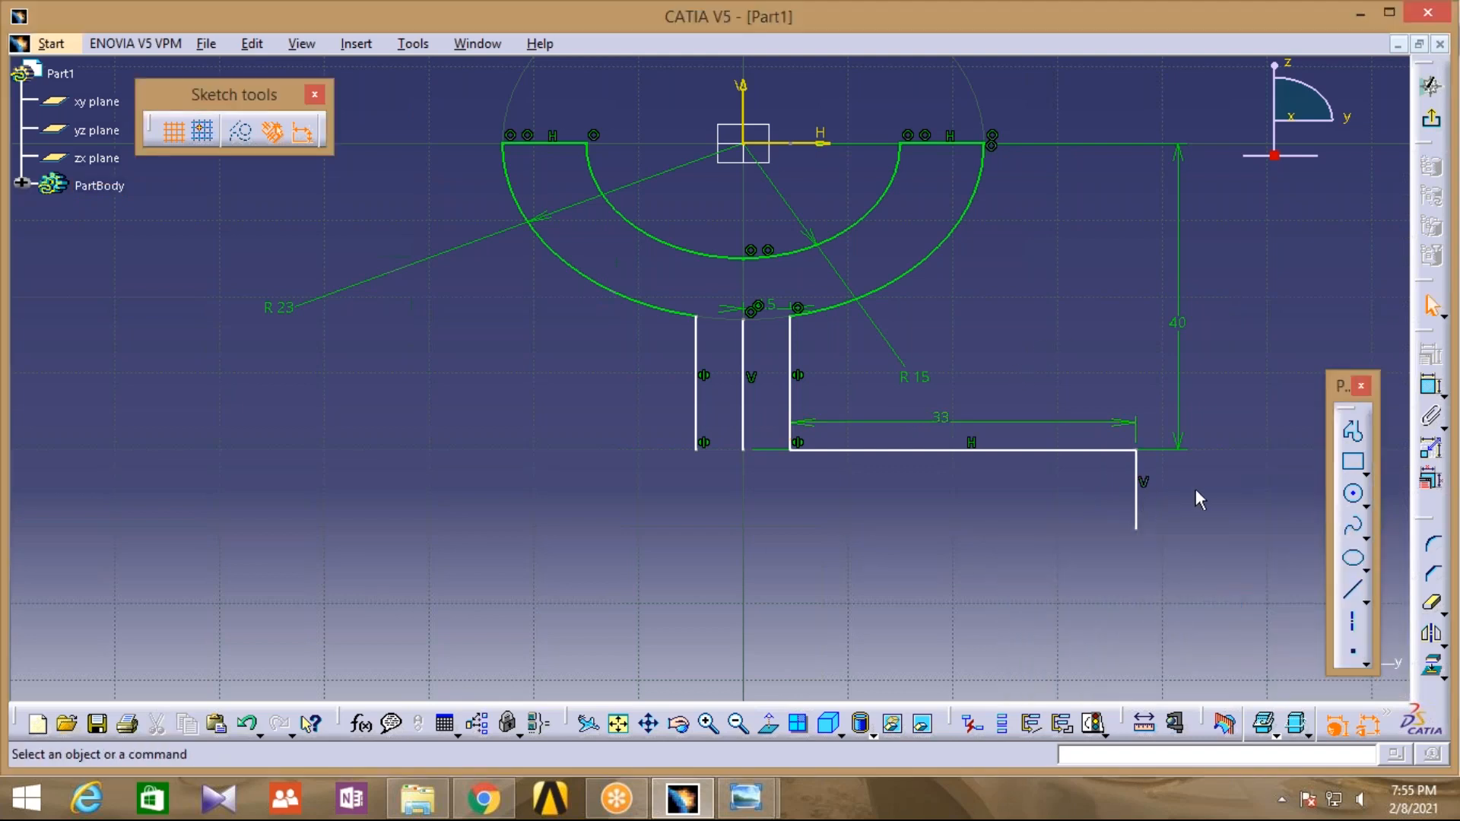
Dimension the short vertical line at the base's right end and set it to 9 mm
{"action": "middle_click_drag", "start_coordinate": [1192, 490], "coordinate": [903, 493]}
{"action": "left_click", "coordinate": [1430, 390]}
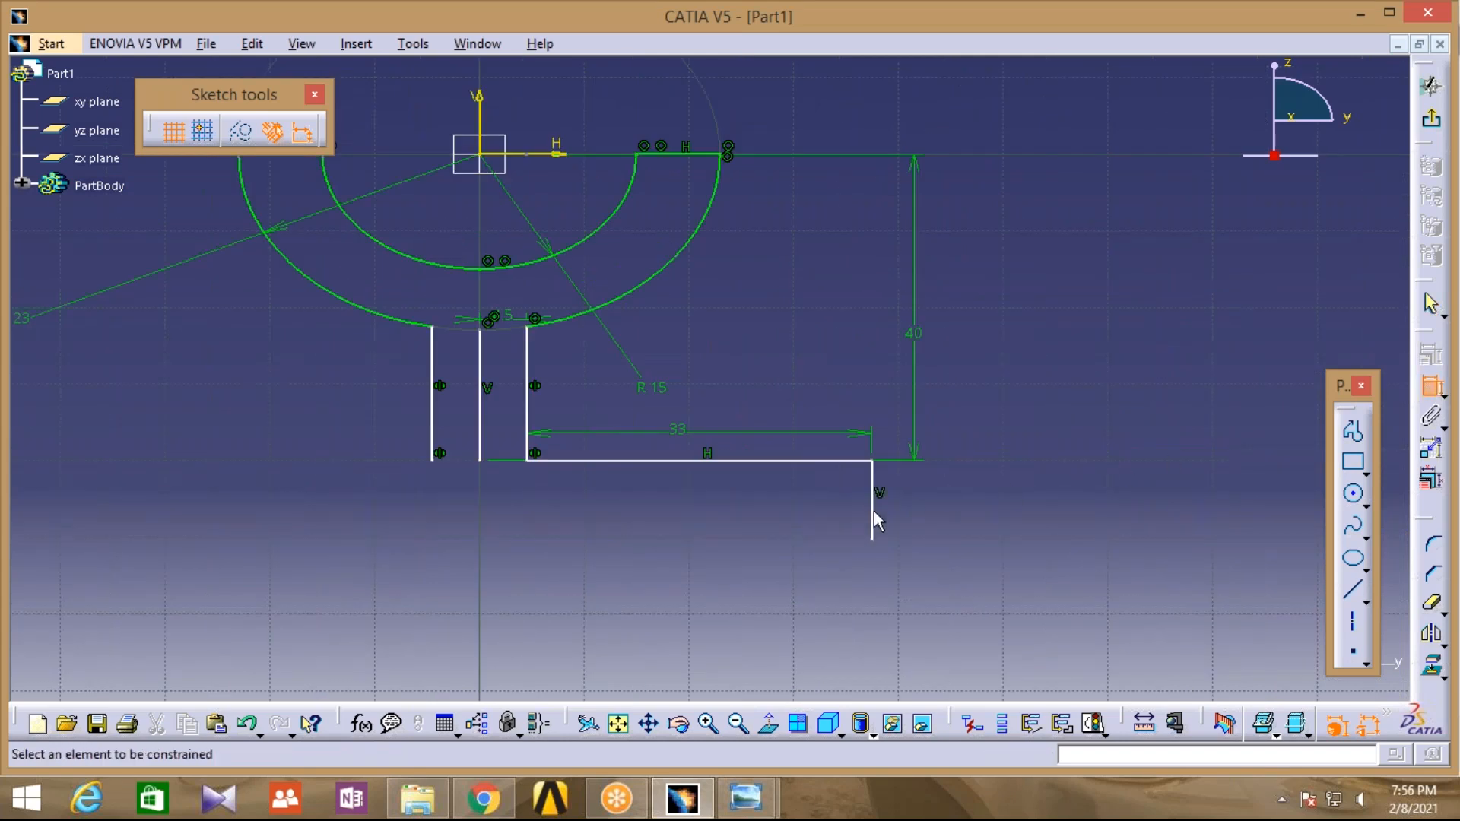
{"action": "left_click", "coordinate": [872, 498]}
{"action": "left_click", "coordinate": [962, 499]}
{"action": "left_click", "coordinate": [960, 500]}
{"action": "double_click", "coordinate": [959, 499]}
{"action": "type", "text": "9"}
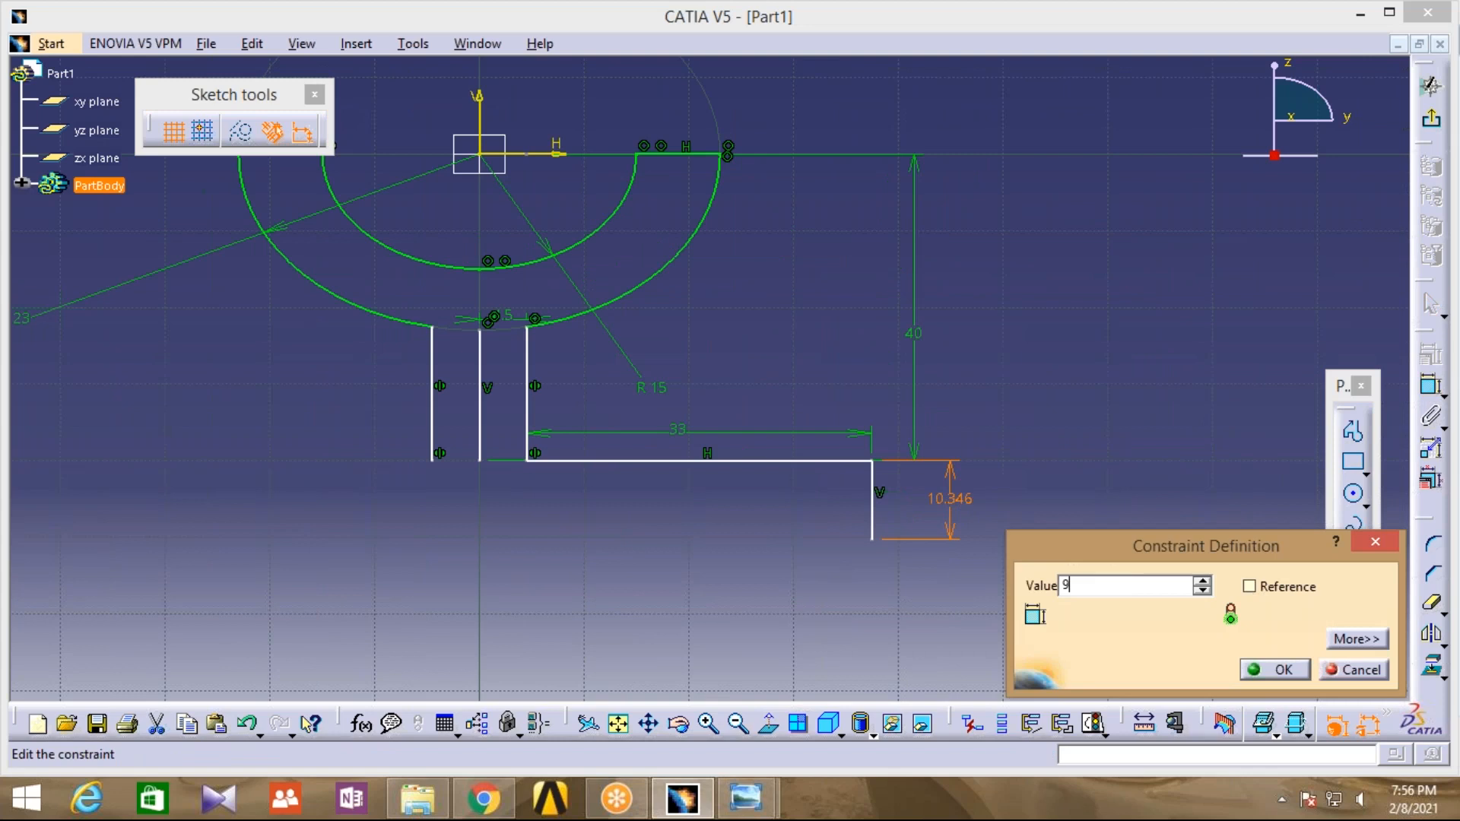
{"action": "key", "text": "Return"}
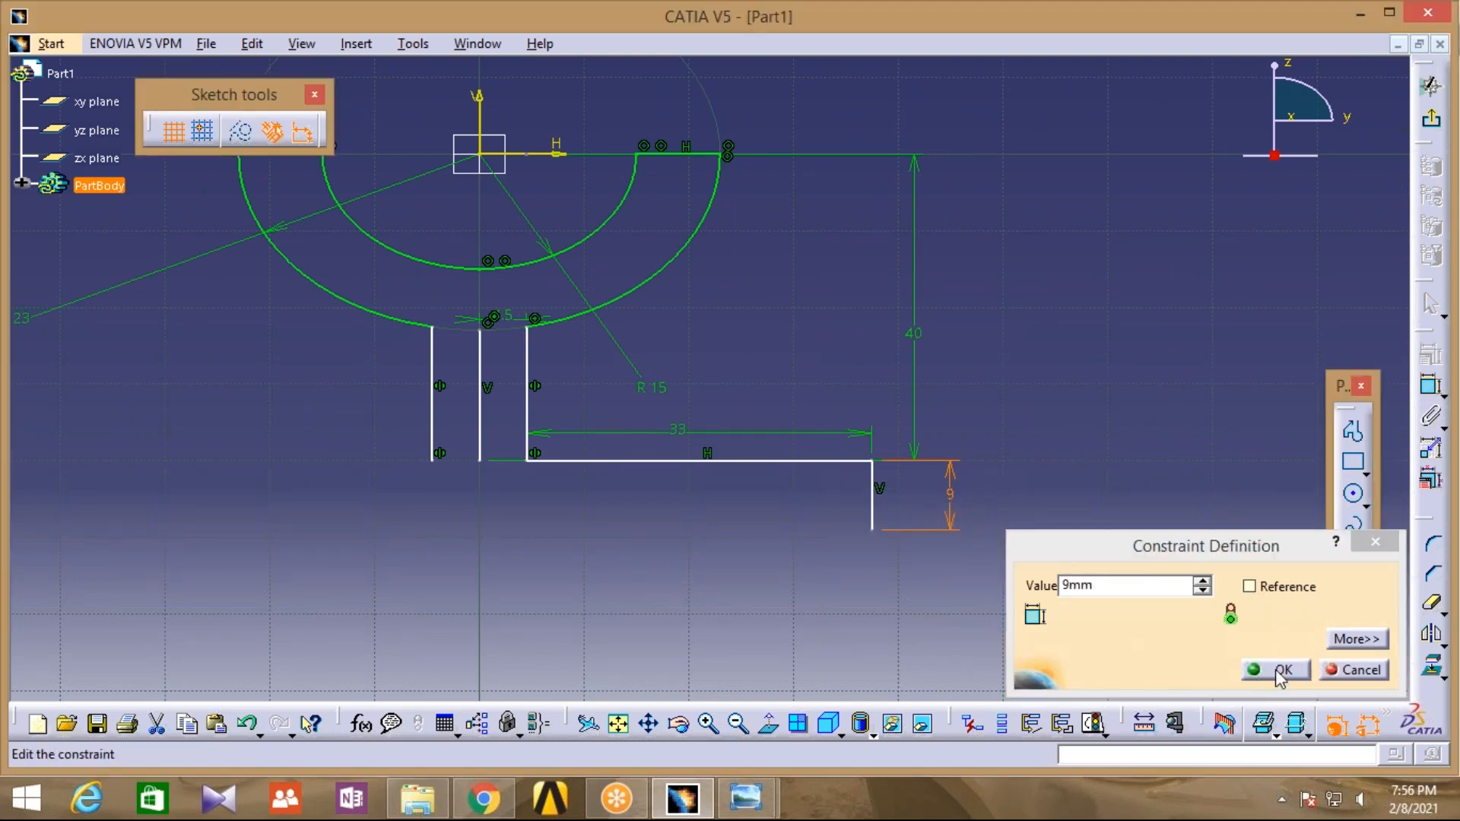
{"action": "left_click", "coordinate": [1275, 669]}
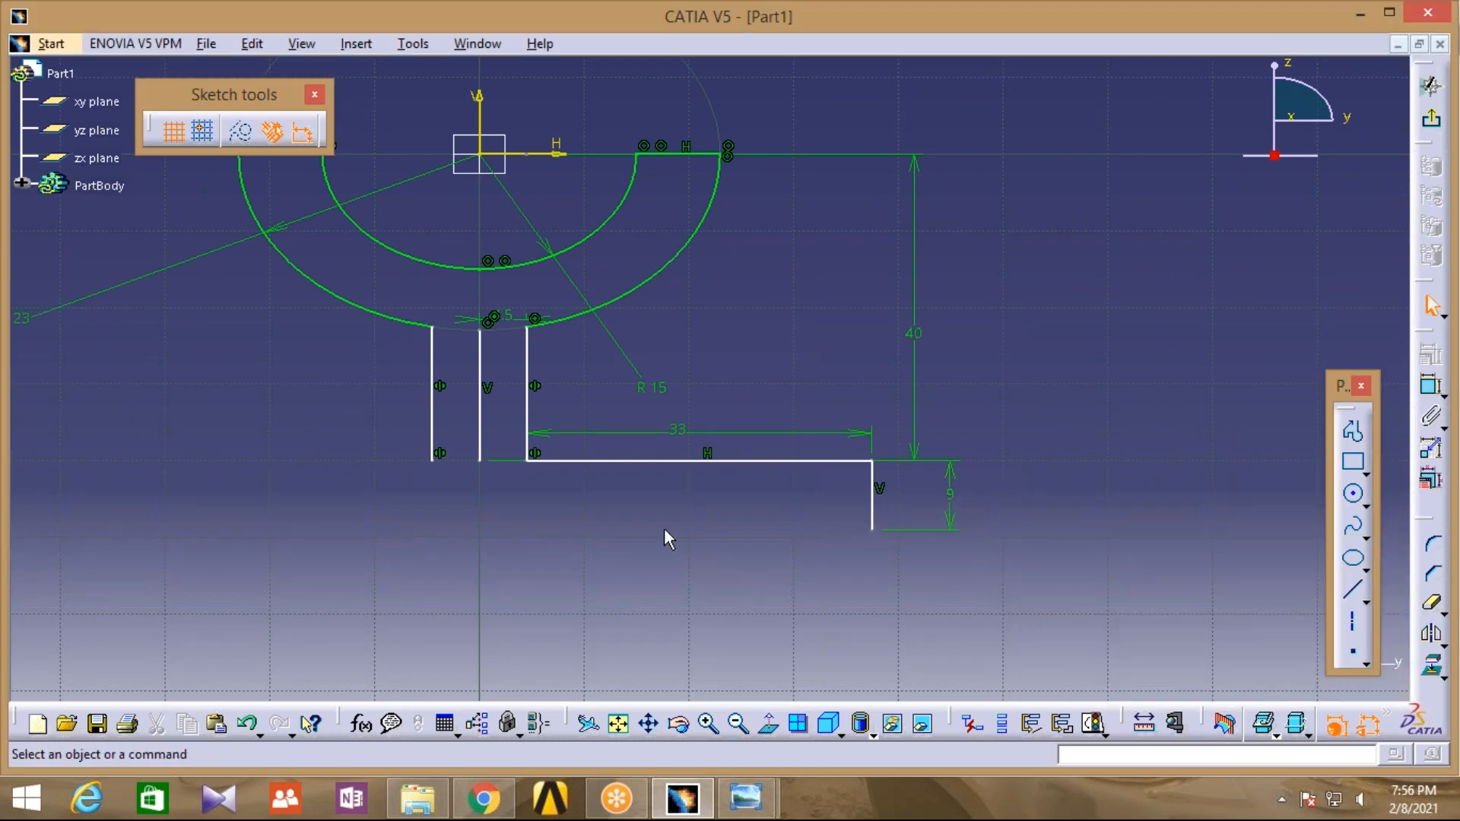
Mirror the base's horizontal and short vertical lines about the web's vertical centre line
{"action": "mouse_move", "coordinate": [664, 528]}
{"action": "middle_mouse_down"}
{"action": "mouse_move", "coordinate": [935, 540]}
{"action": "mouse_move", "coordinate": [923, 532]}
{"action": "middle_mouse_up"}
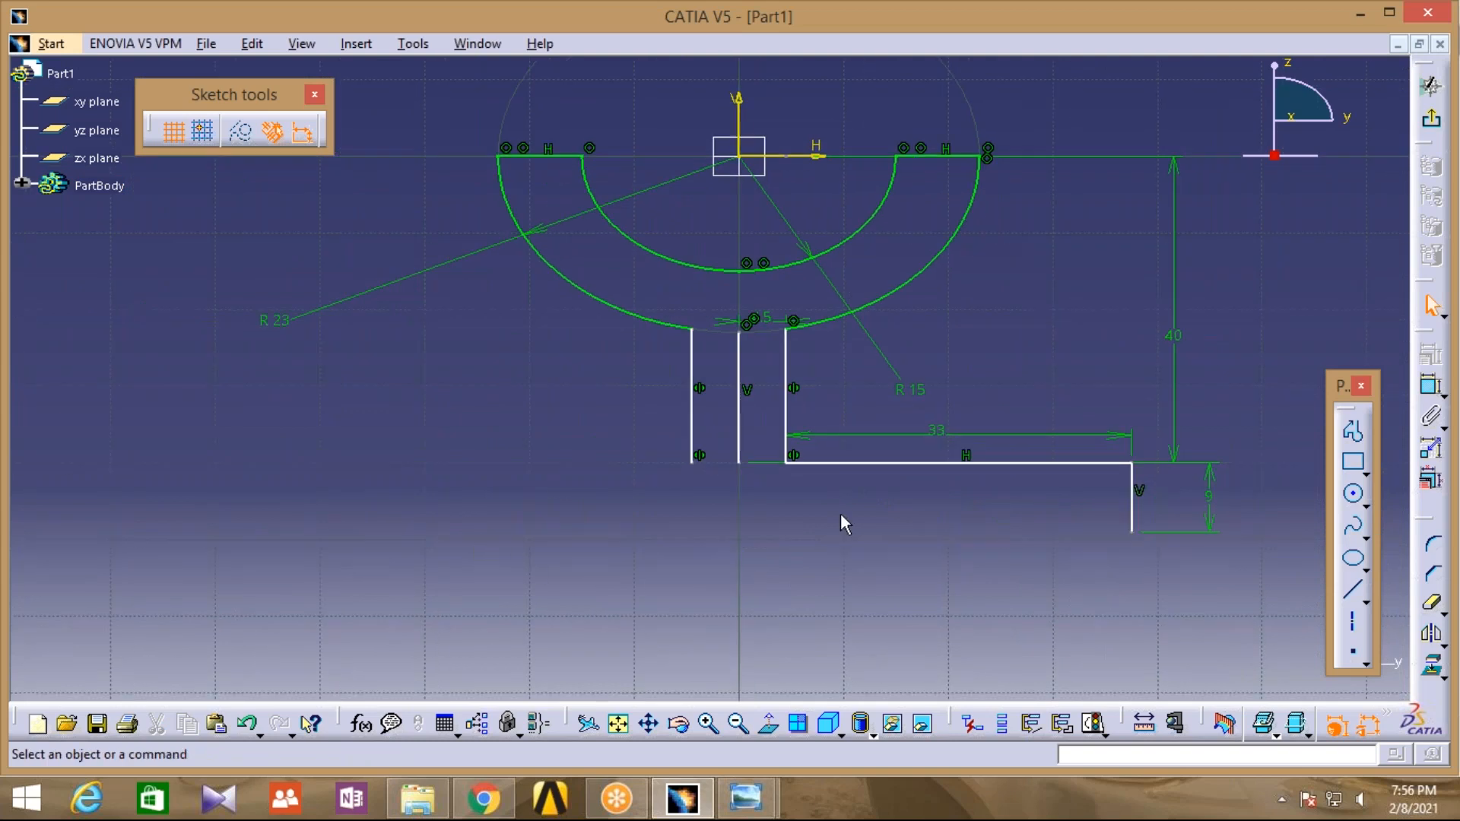
{"action": "left_click", "coordinate": [1008, 464]}
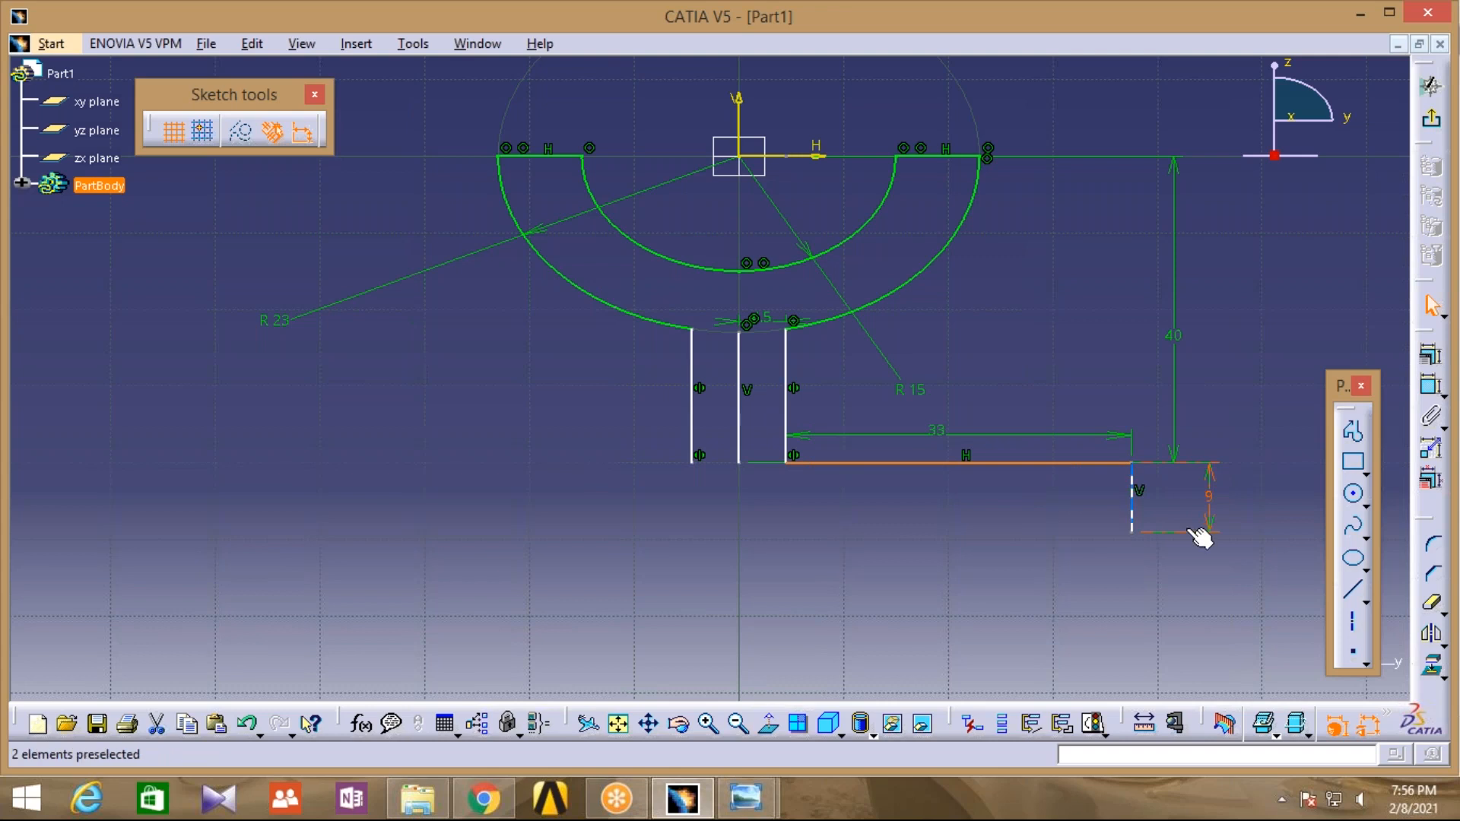
{"action": "left_click", "coordinate": [1132, 495], "text": "ctrl"}
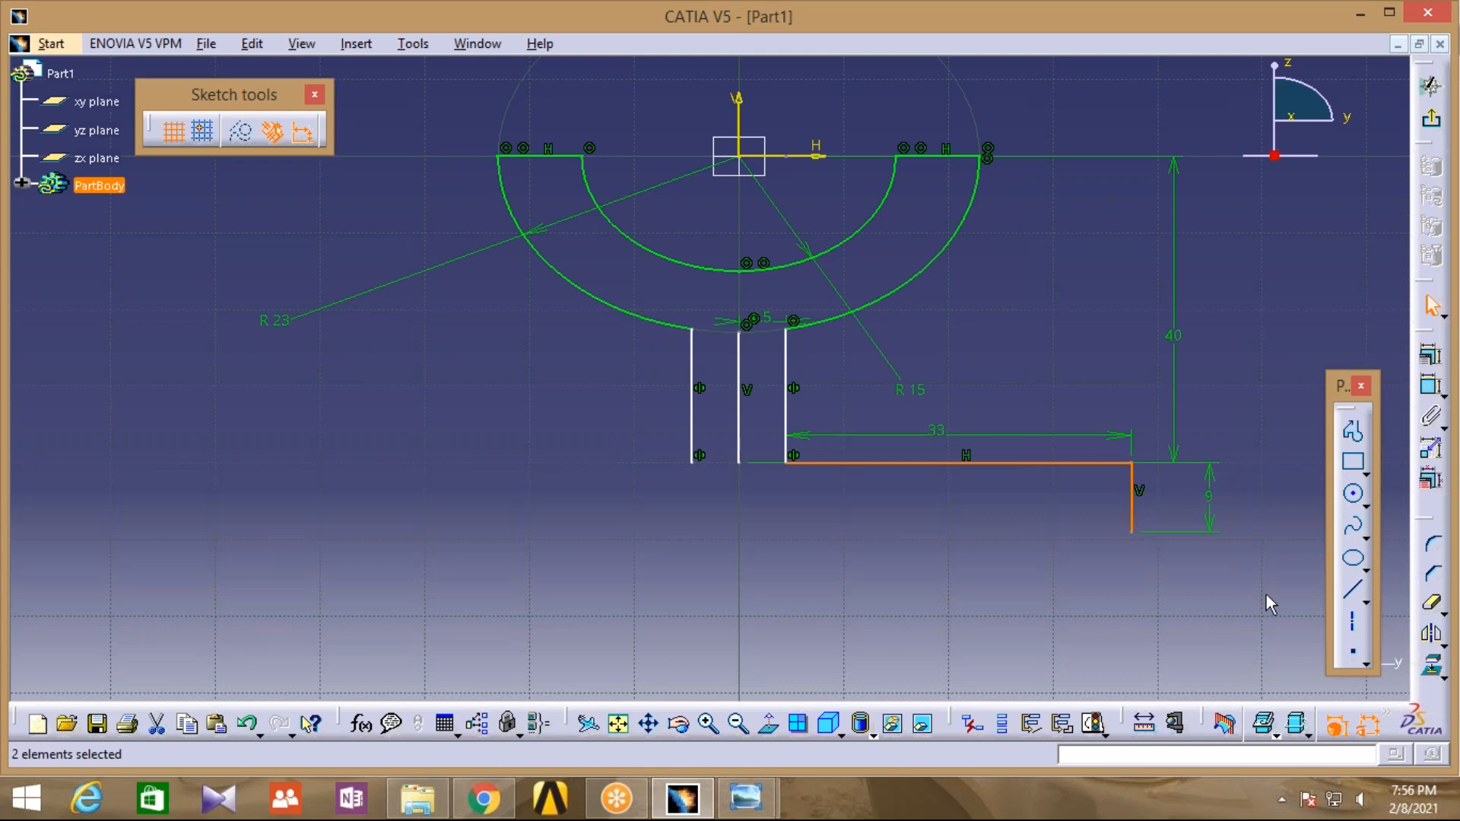
{"action": "left_click", "coordinate": [1431, 634]}
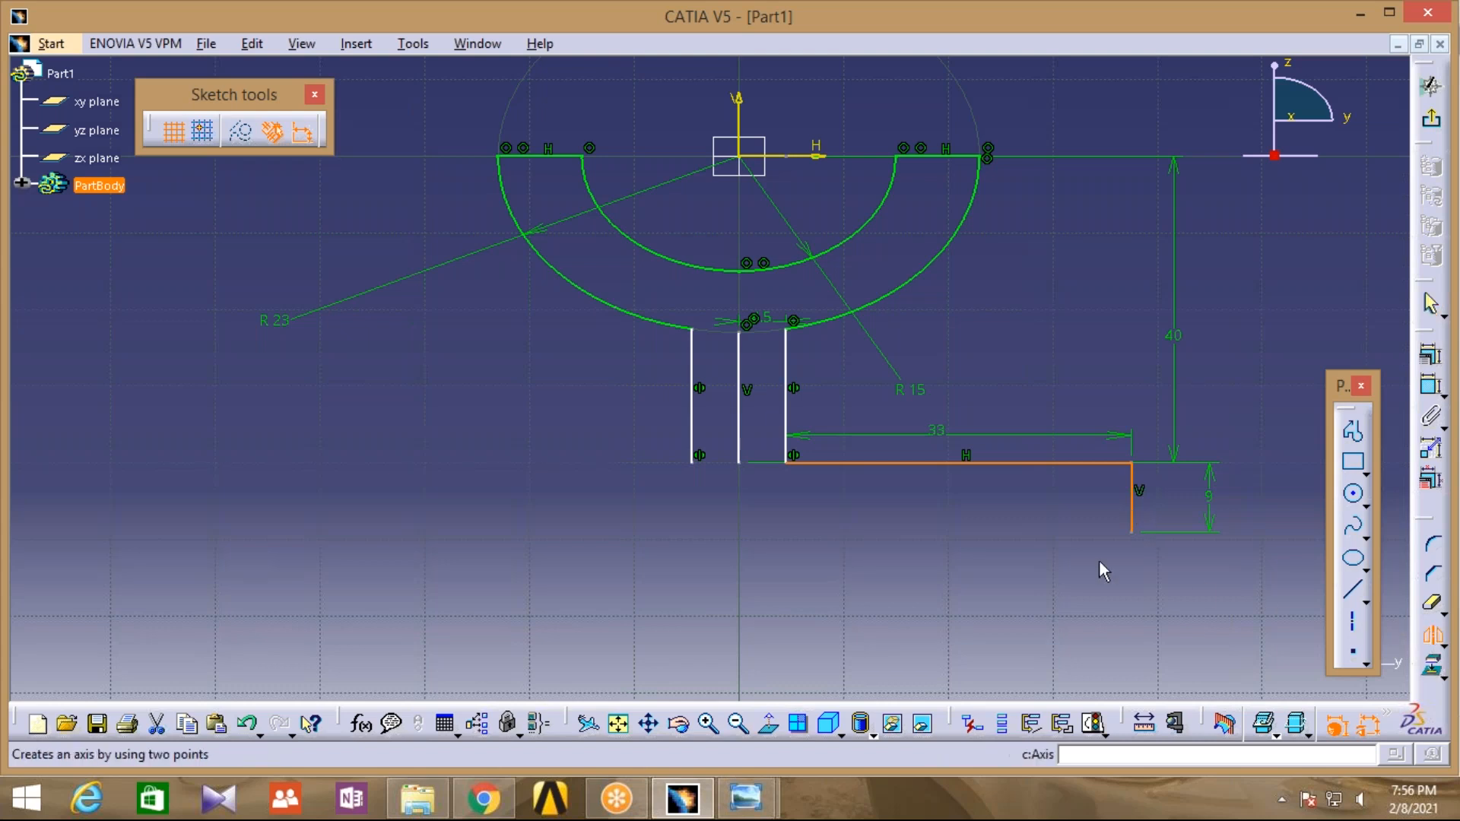
{"action": "left_click", "coordinate": [741, 396]}
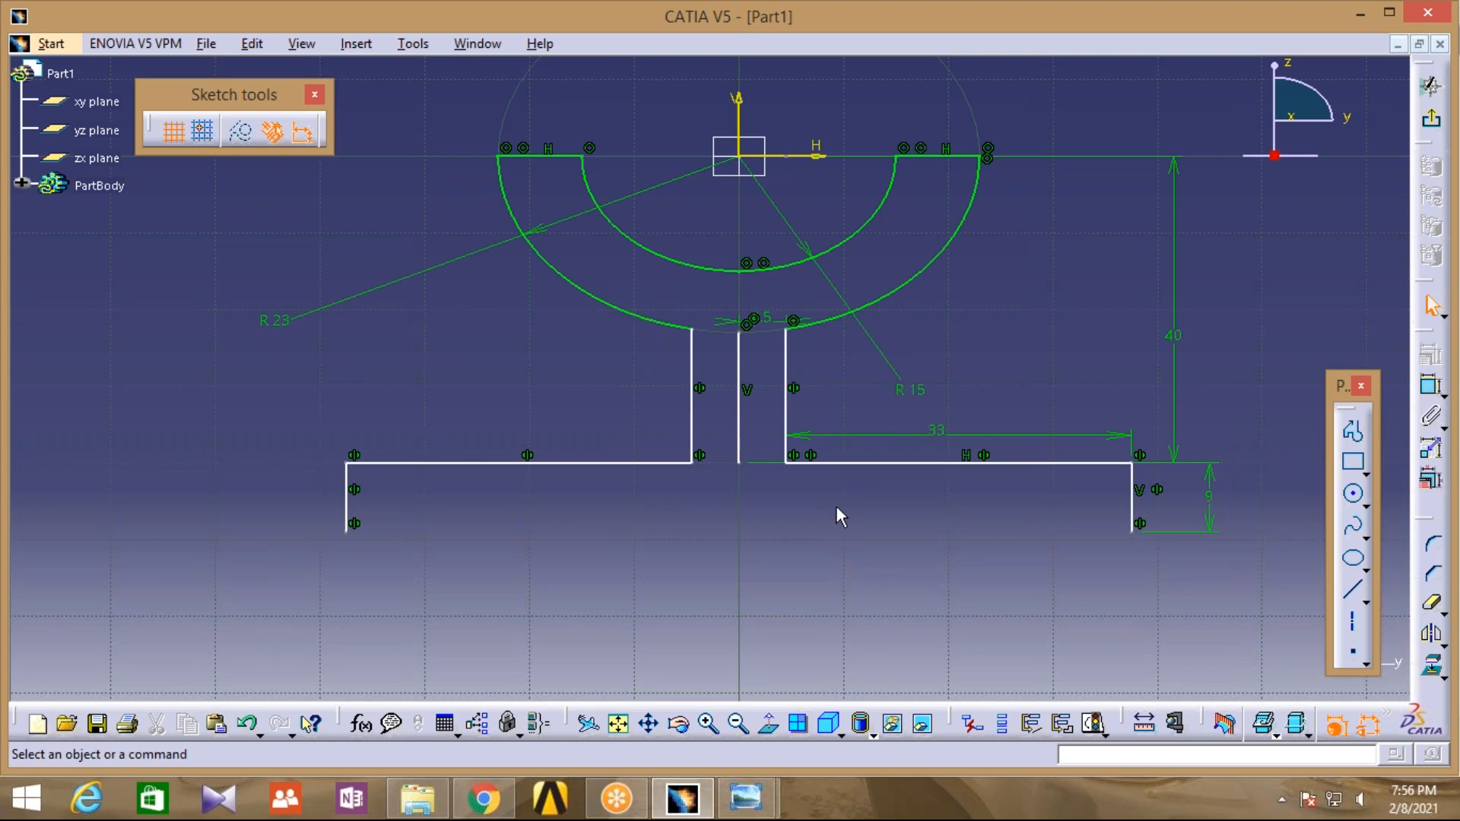
Check the base plate's dimensions in the reference drawing and return to the CATIA sketch
{"action": "left_click", "coordinate": [747, 803]}
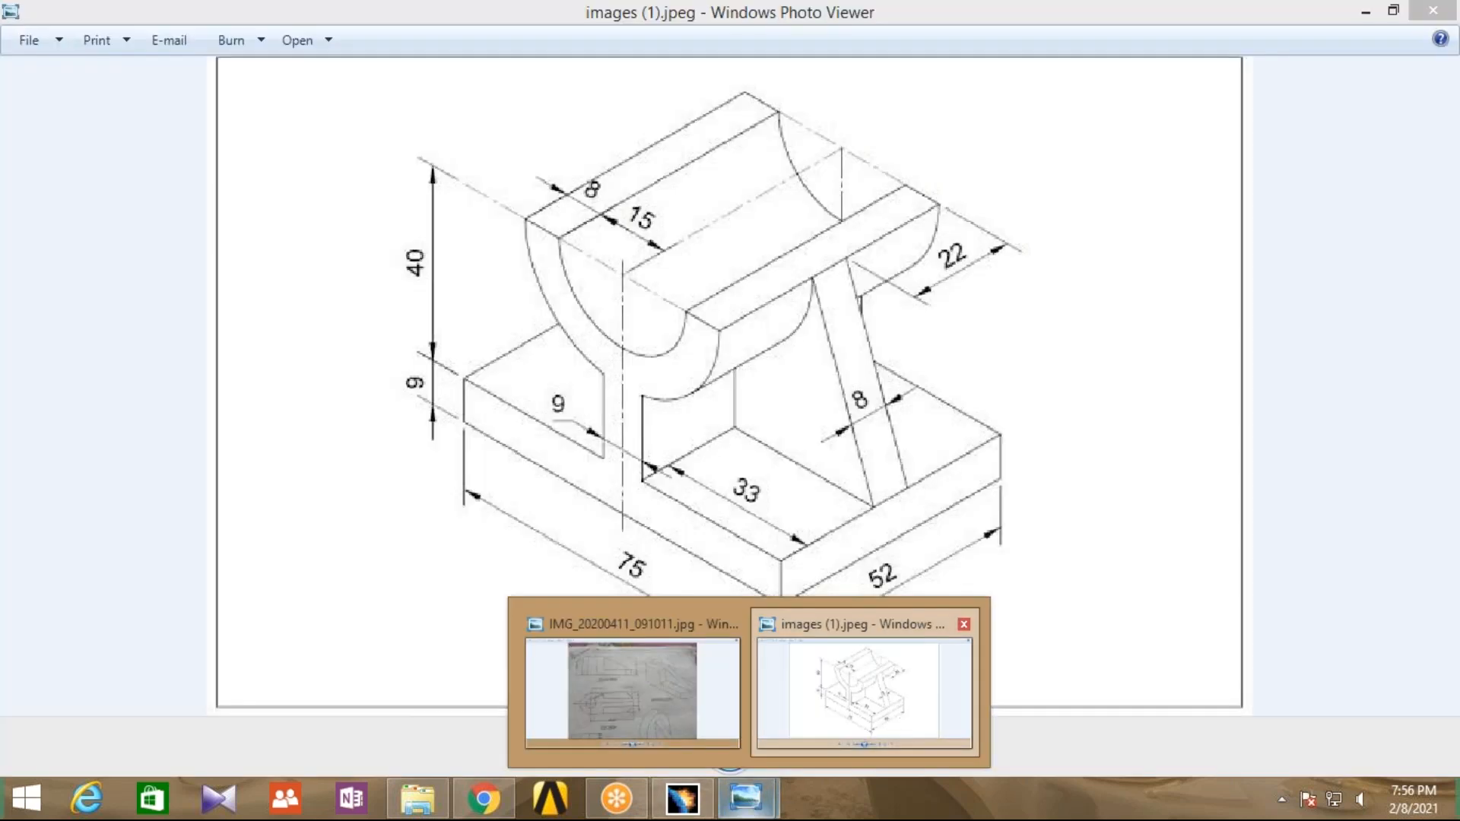
{"action": "left_click", "coordinate": [898, 708]}
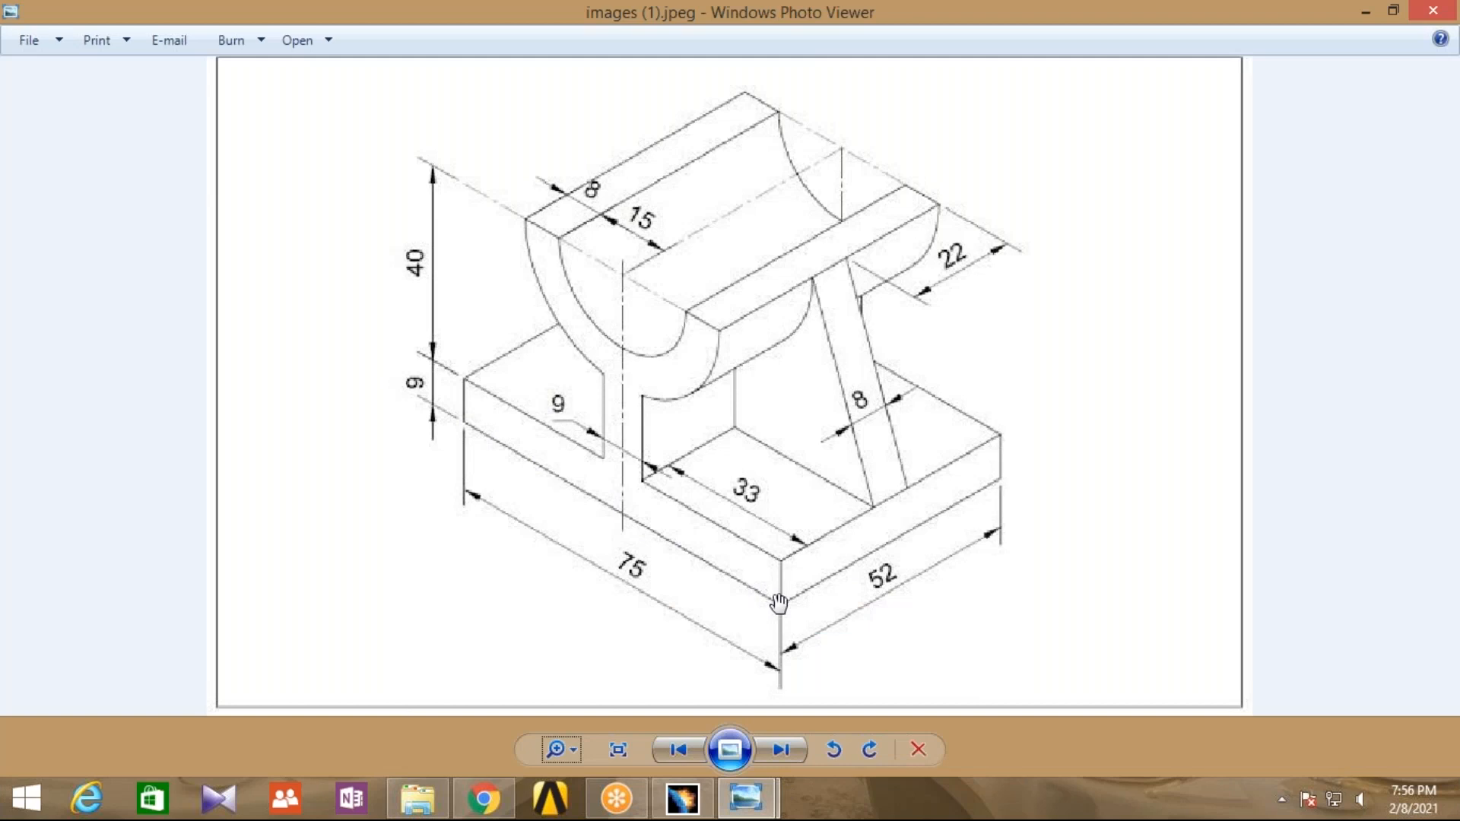
{"action": "mouse_move", "coordinate": [757, 806]}
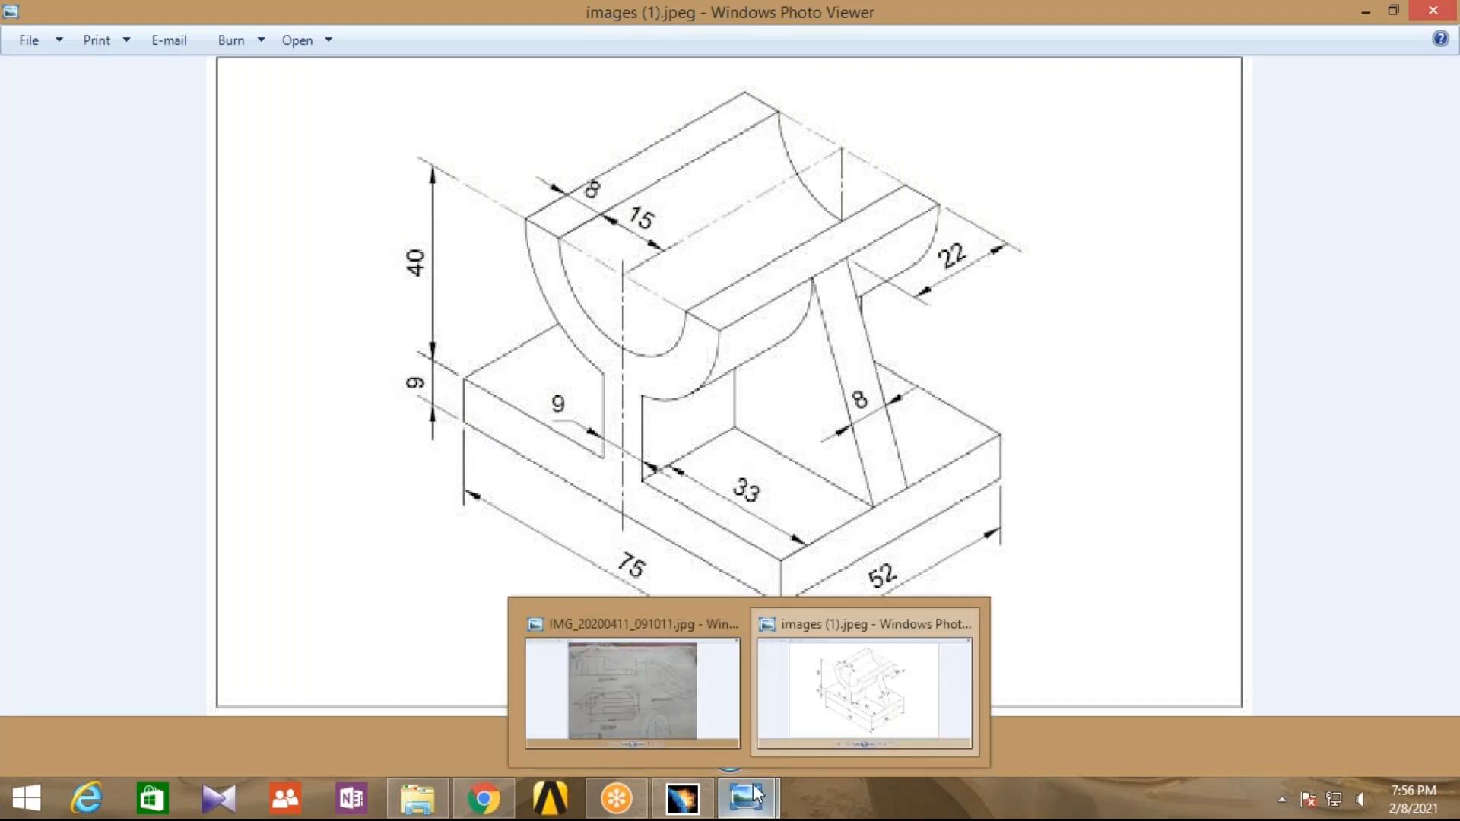
{"action": "left_click", "coordinate": [685, 808]}
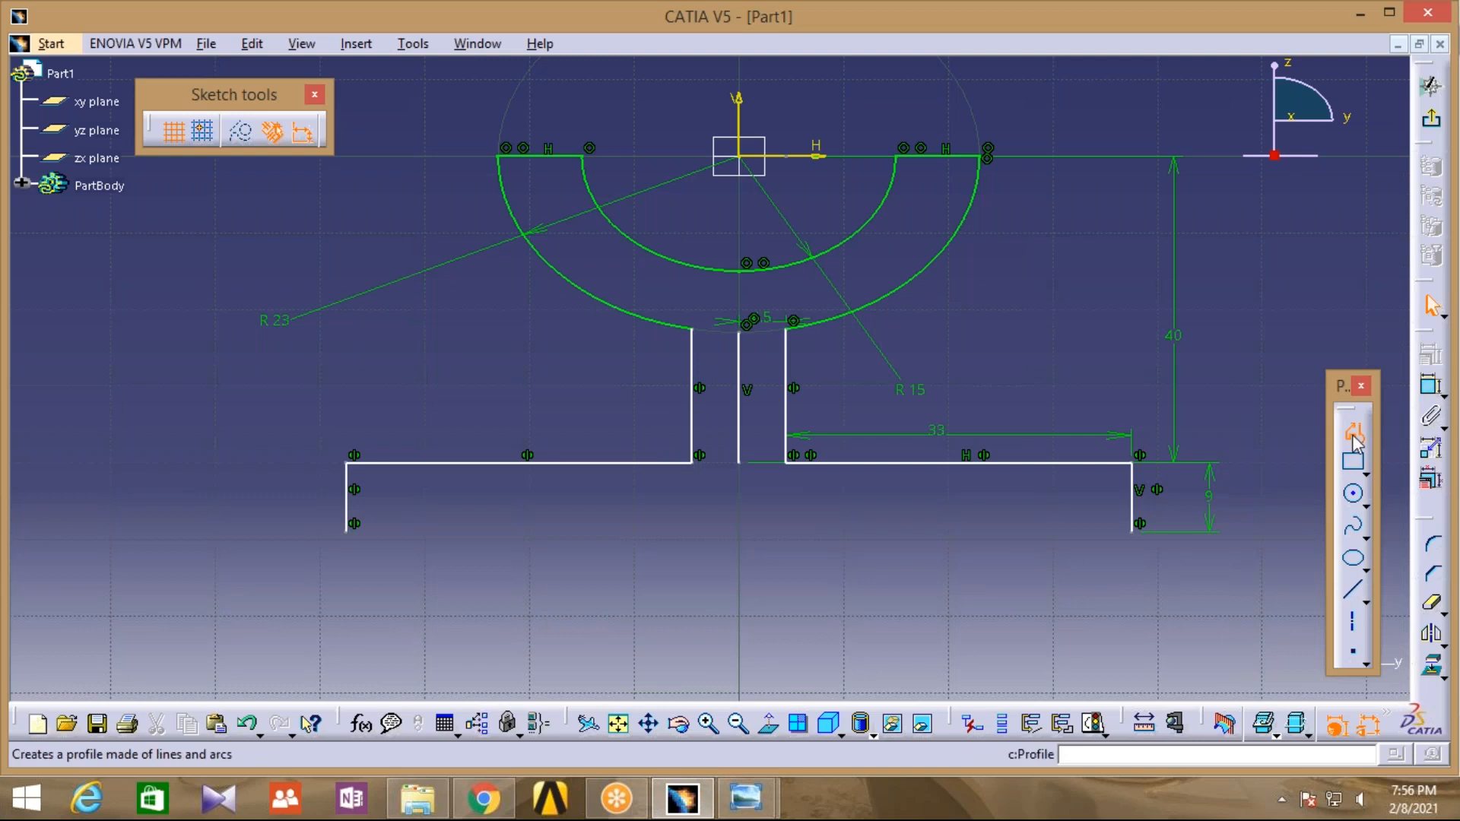
Close the base outline with a horizontal profile line joining the lower ends of its two short vertical lines
{"action": "left_click", "coordinate": [1353, 431]}
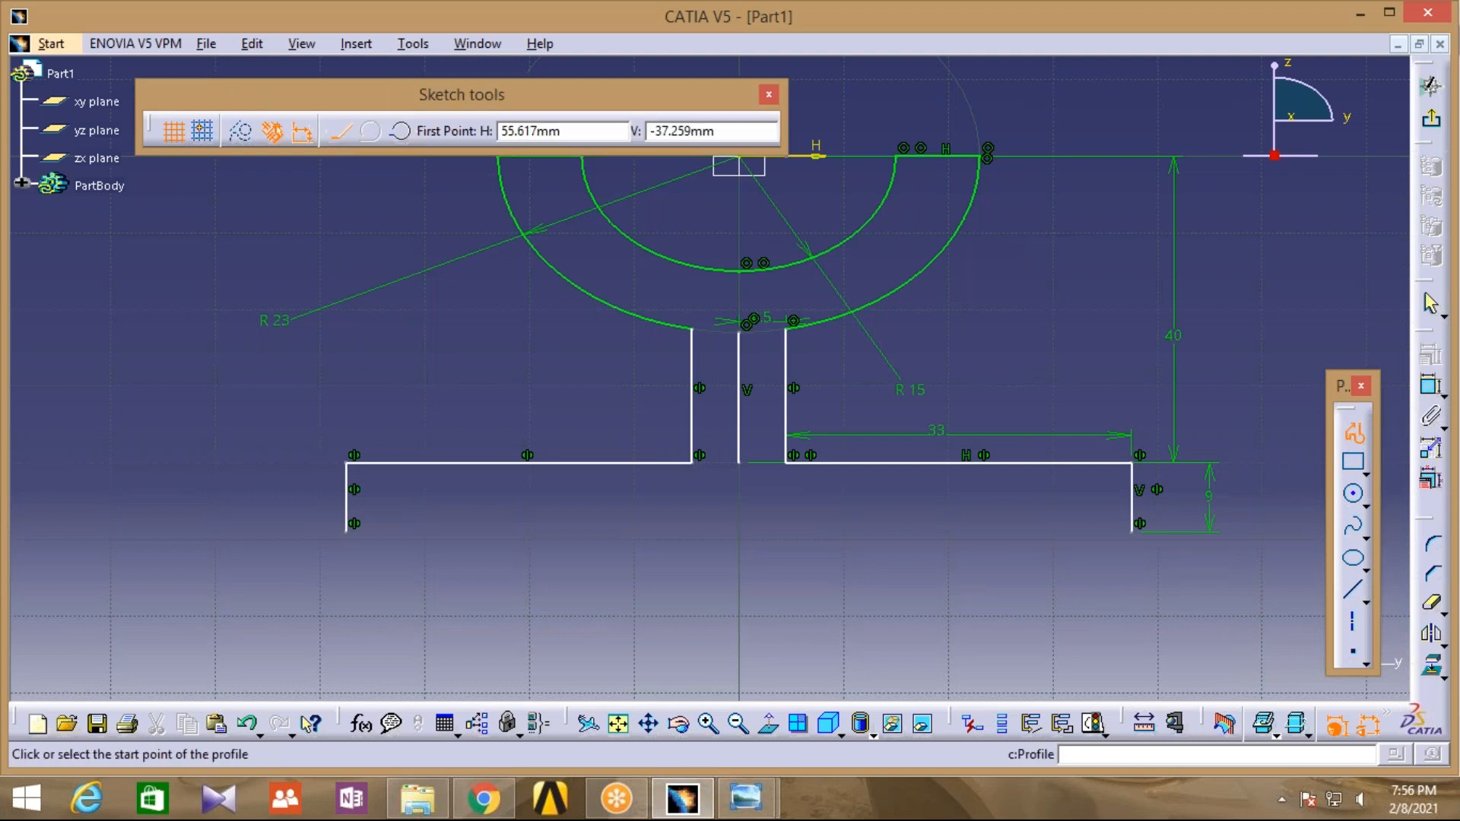
{"action": "left_click", "coordinate": [347, 530]}
{"action": "left_click", "coordinate": [1121, 527]}
{"action": "left_click", "coordinate": [1353, 431]}
{"action": "left_click", "coordinate": [981, 582]}
Delete the web's vertical centre line and its leftover end point from the profile sketch
{"action": "left_click", "coordinate": [739, 419]}
{"action": "key", "text": "Delete"}
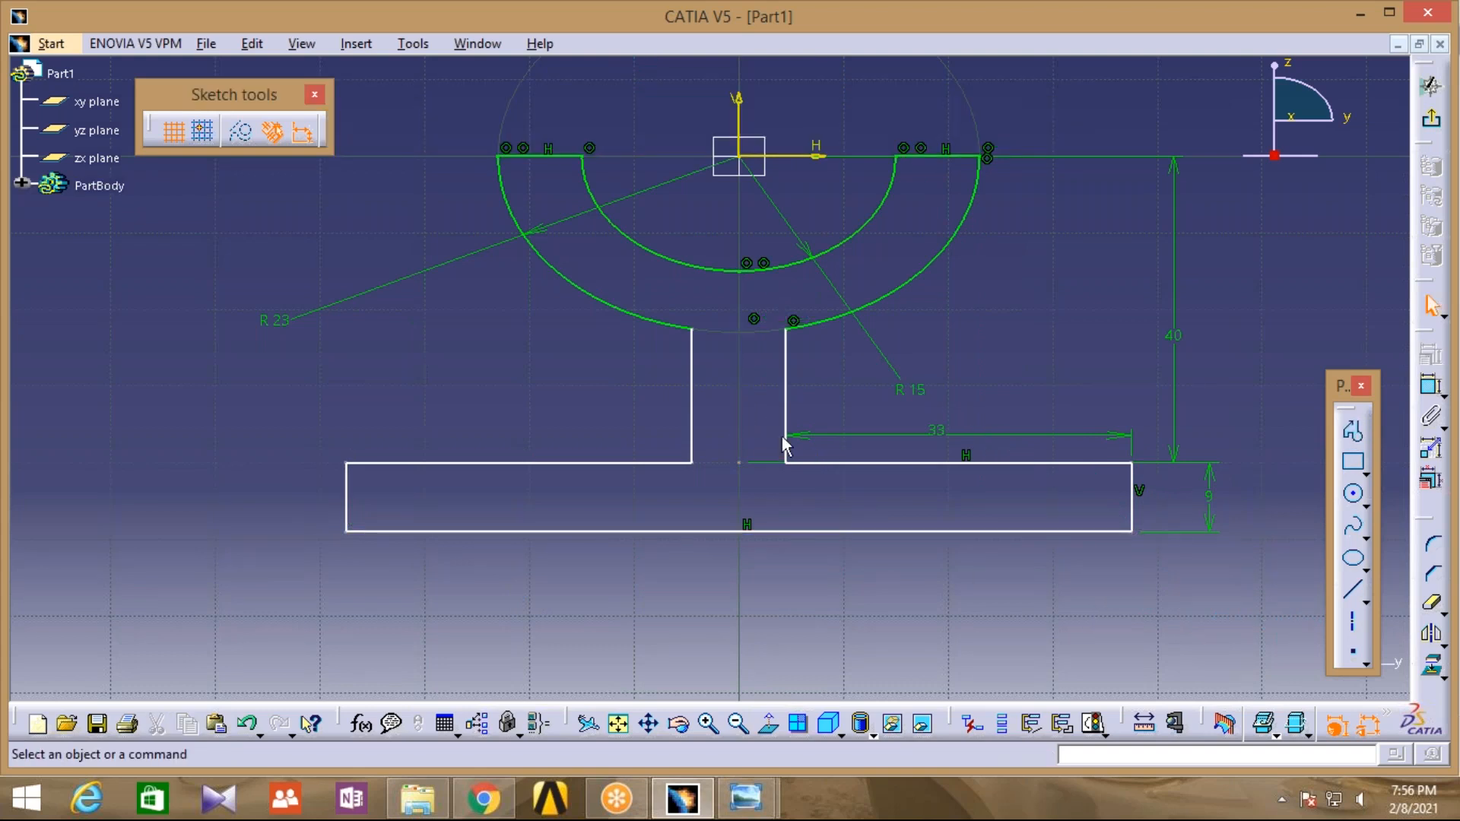
{"action": "left_click", "coordinate": [751, 479]}
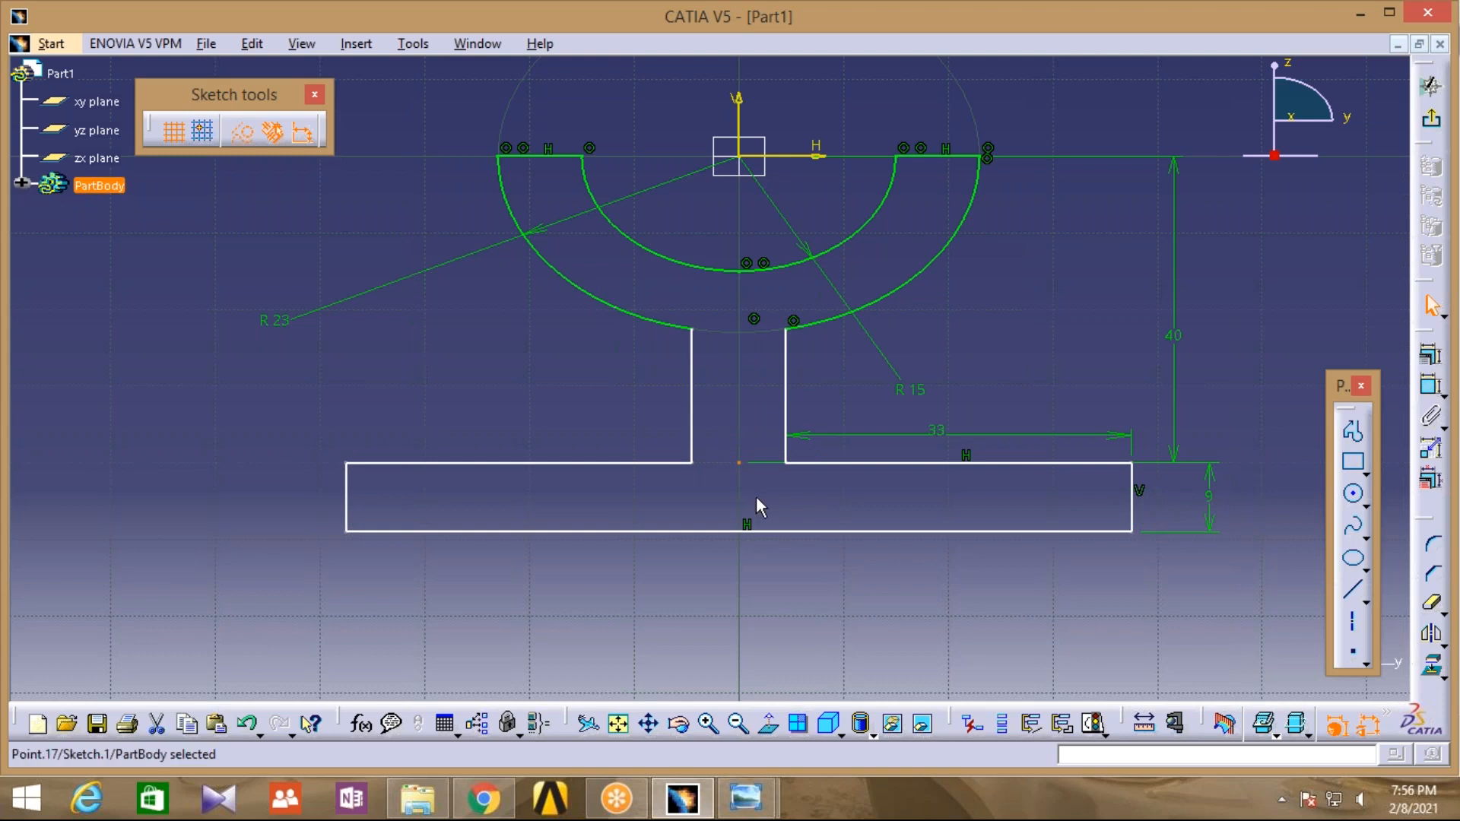
{"action": "key", "text": "Delete"}
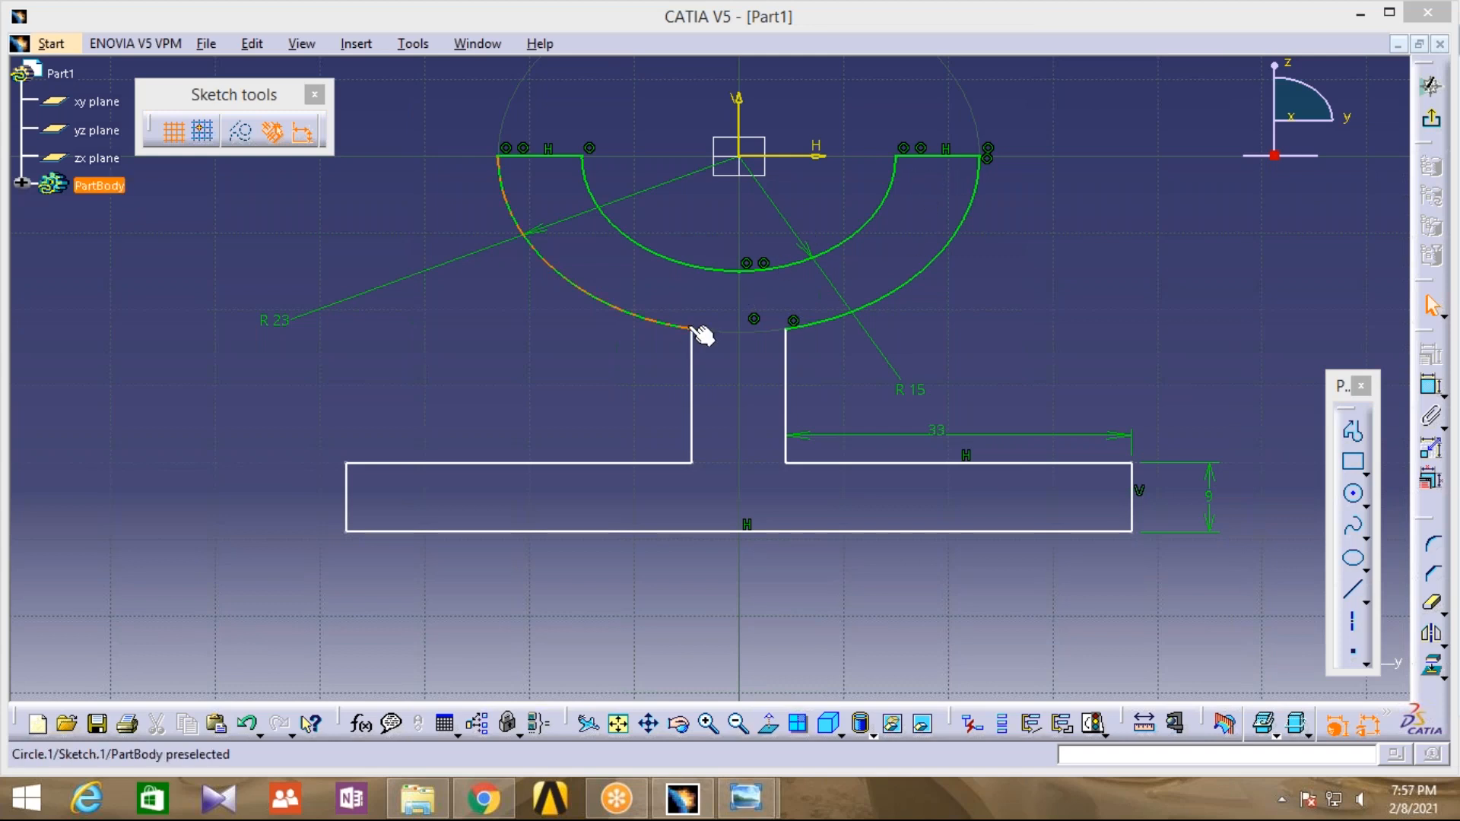
Check the base plate's depth in the reference drawing and return to the CATIA sketch
{"action": "mouse_move", "coordinate": [739, 806]}
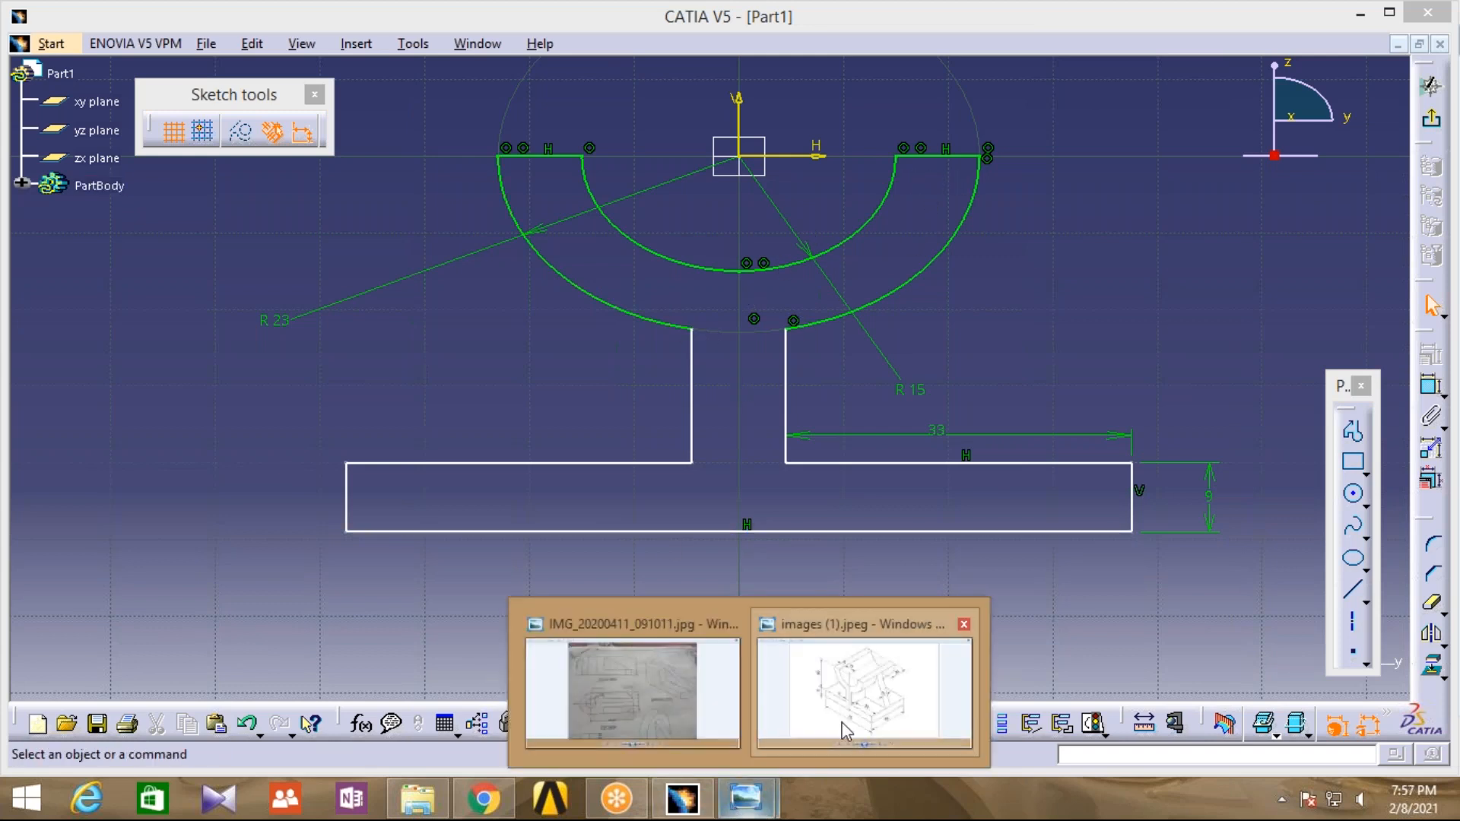
{"action": "left_click", "coordinate": [841, 723]}
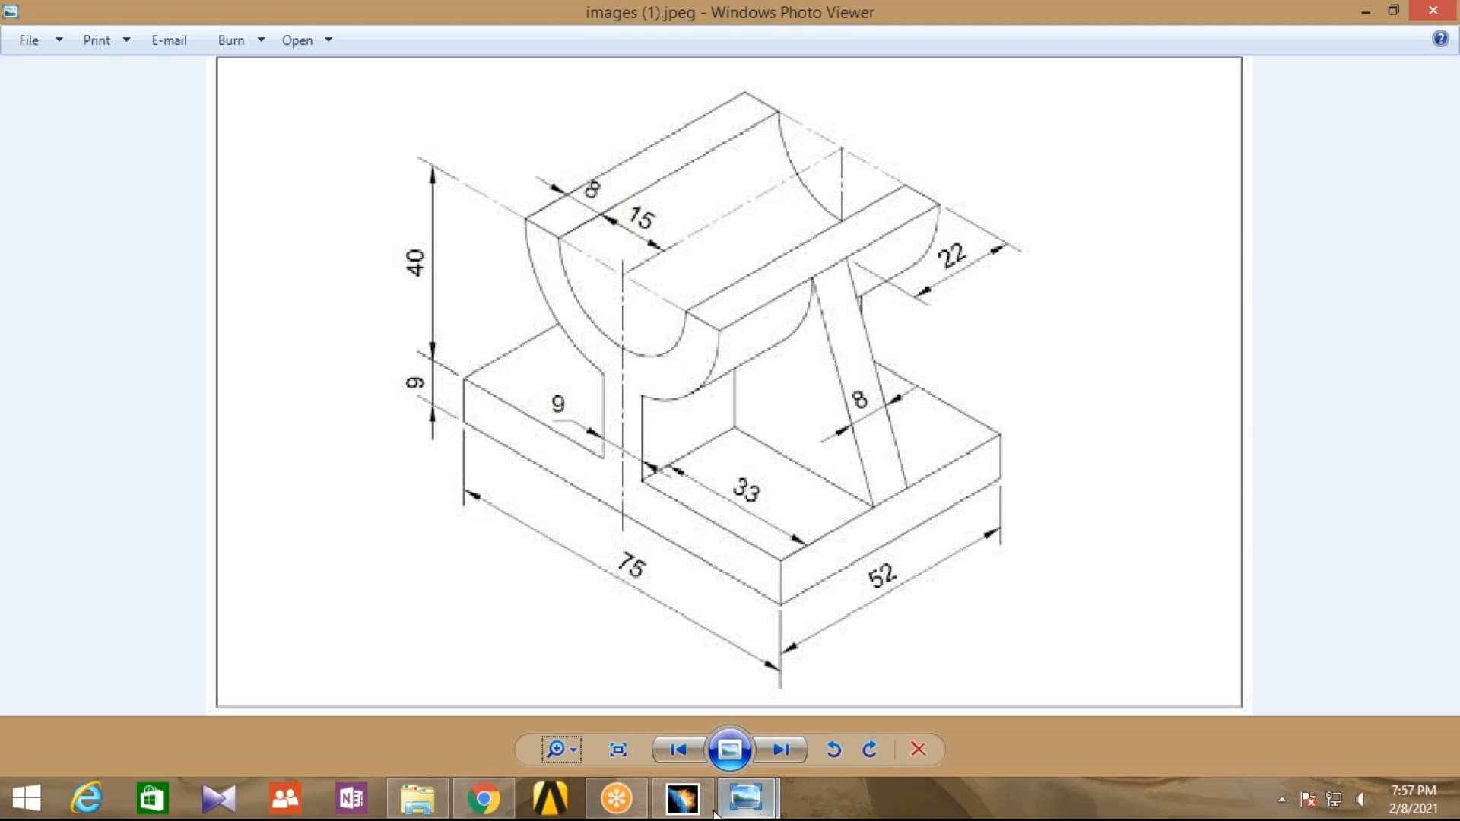
{"action": "left_click", "coordinate": [682, 798]}
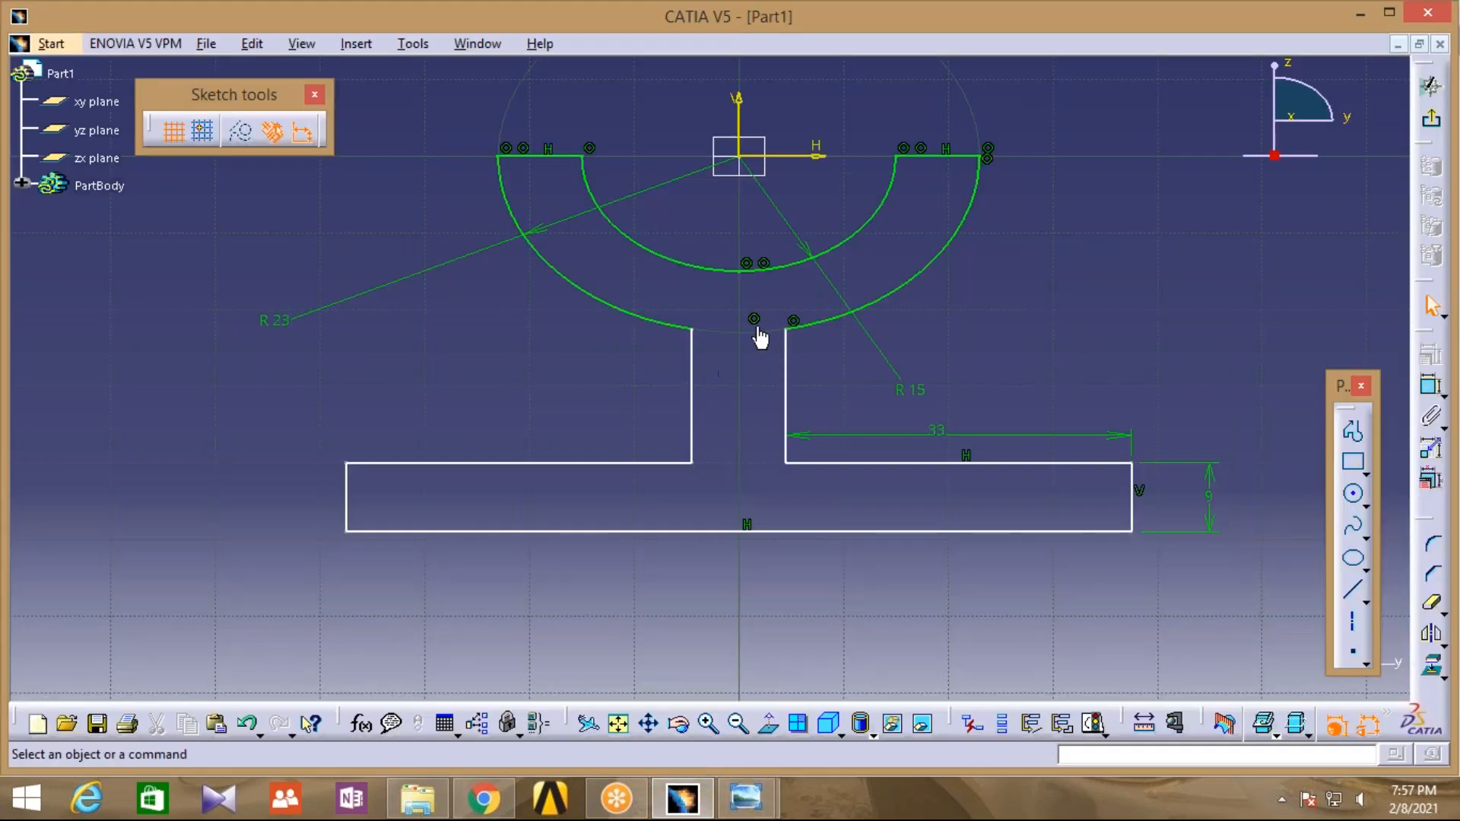
{"action": "left_click", "coordinate": [688, 800]}
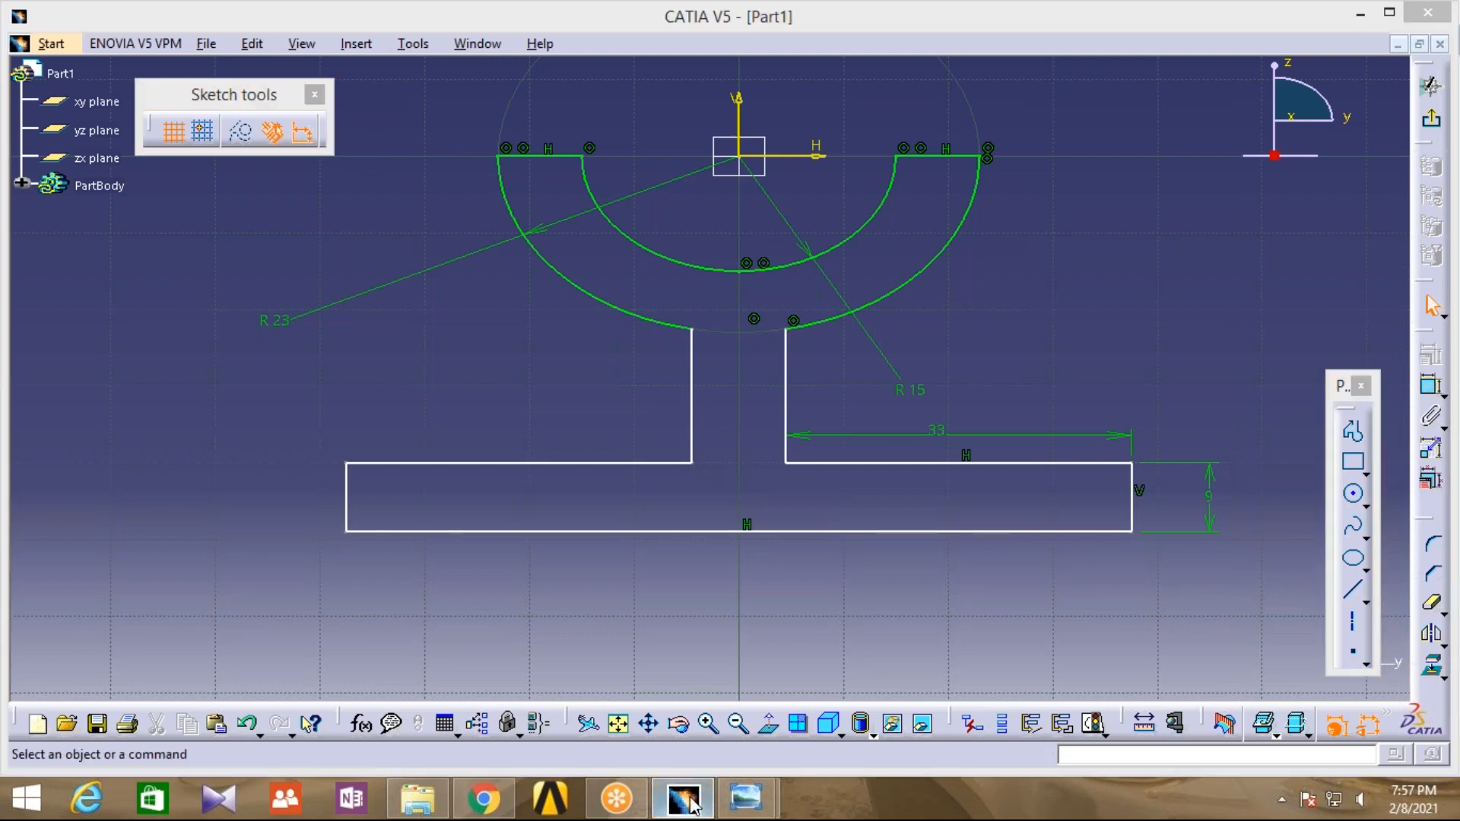
{"action": "left_click", "coordinate": [688, 800]}
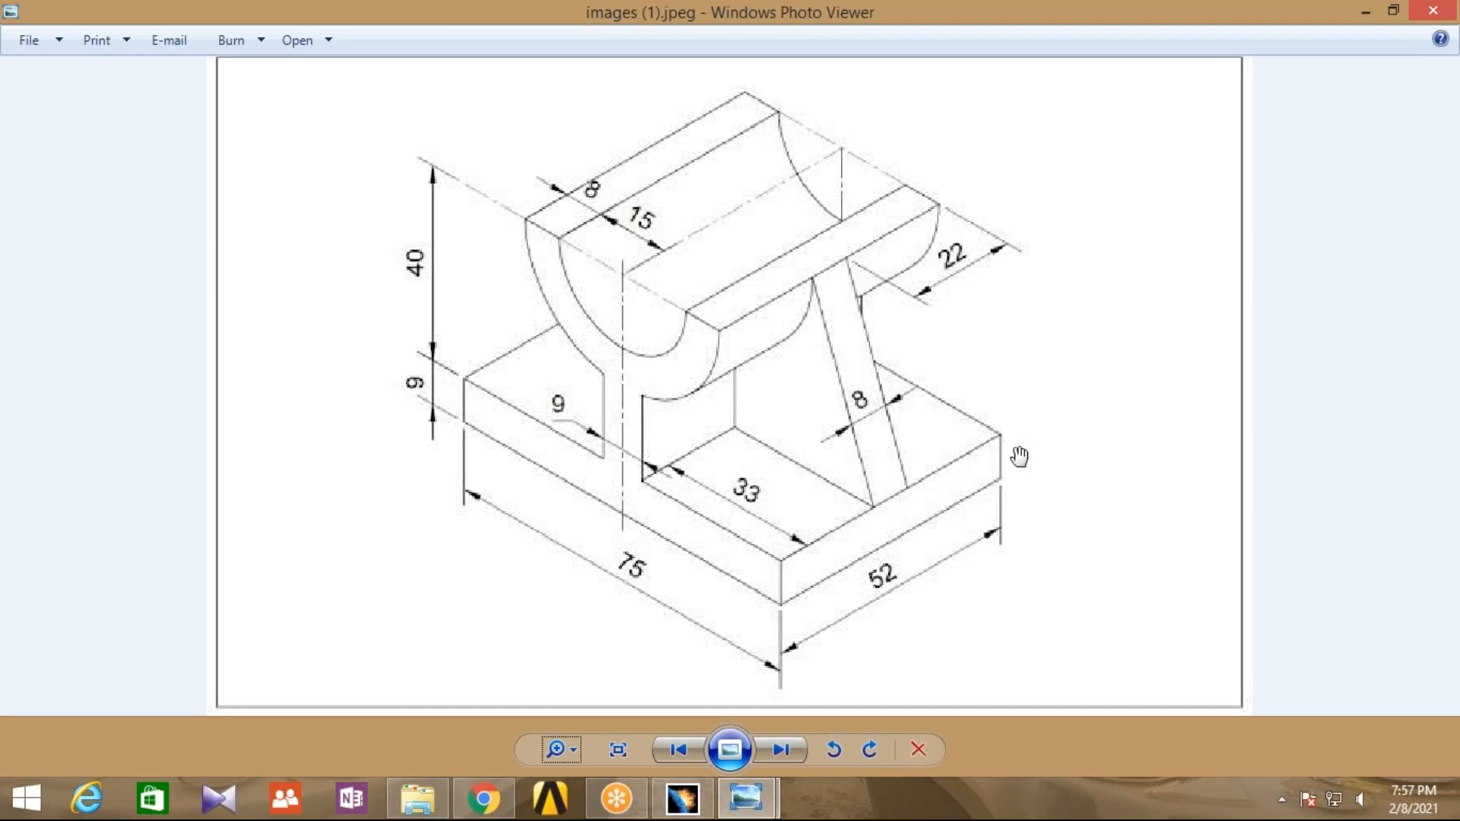
{"action": "left_click", "coordinate": [686, 800]}
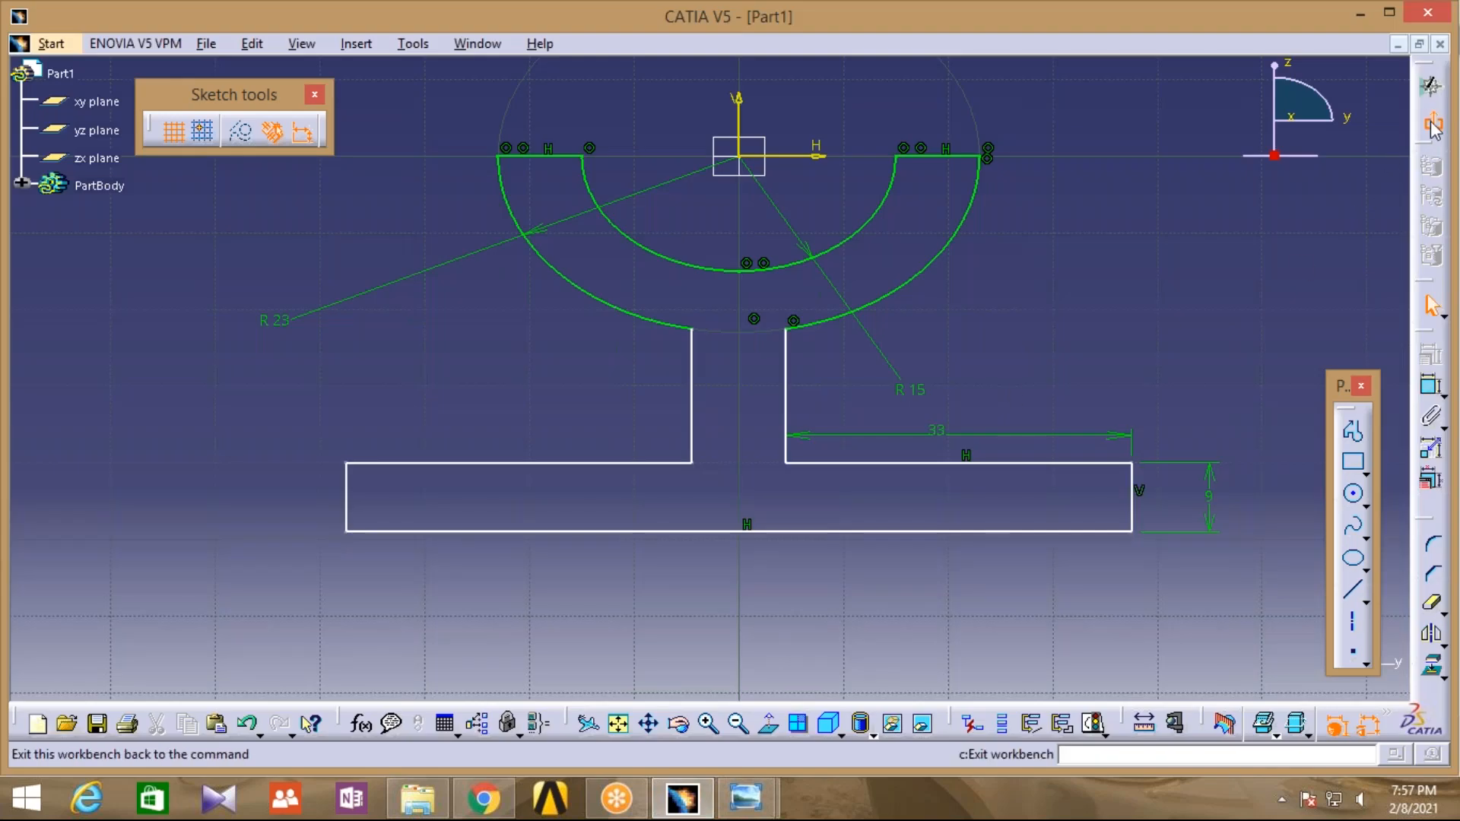
Exit the sketch and pad the closed profile with a length of 26 mm and mirrored extent
{"action": "left_click", "coordinate": [1430, 86]}
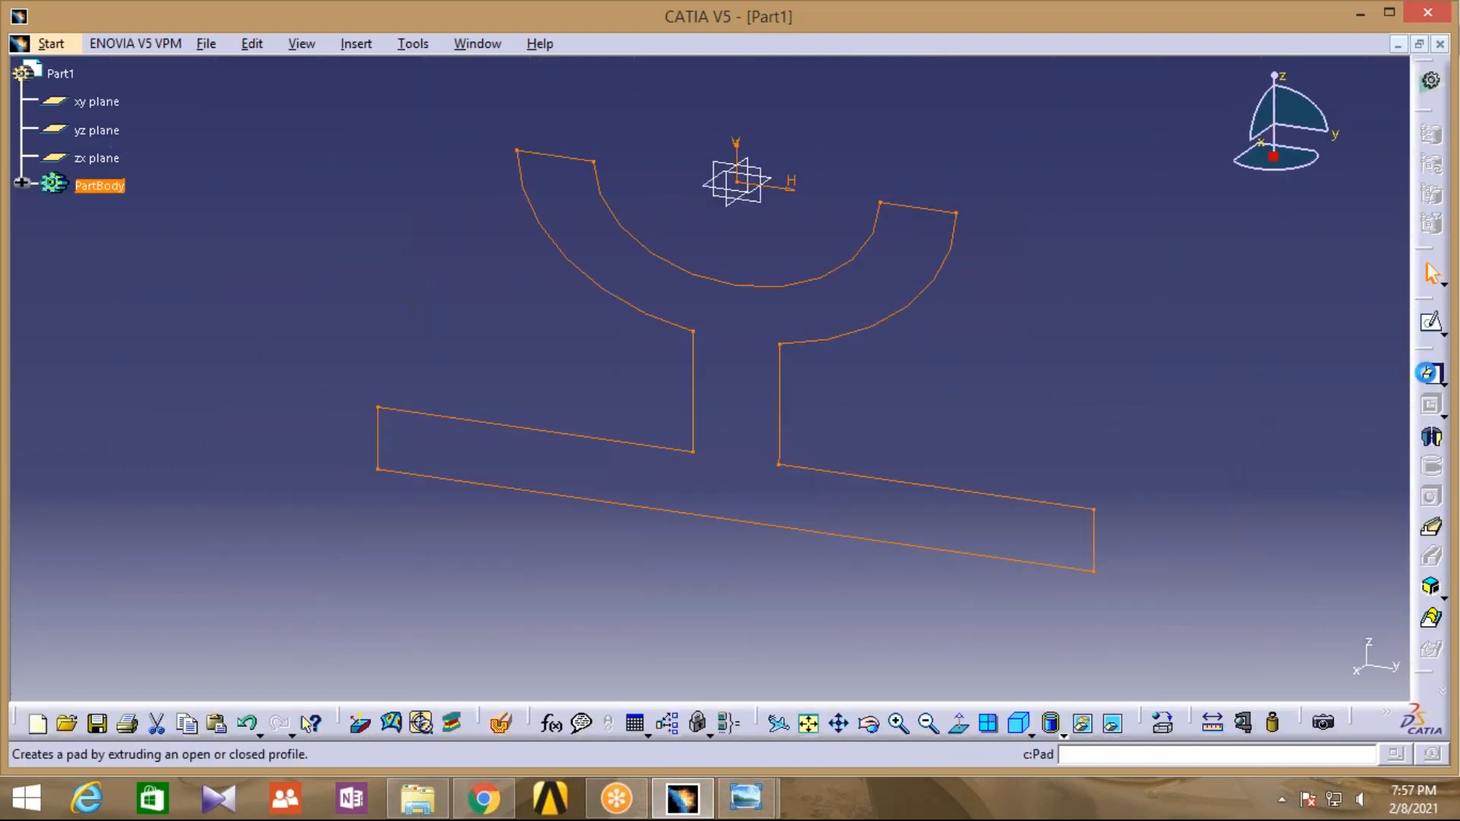
{"action": "left_click", "coordinate": [1431, 374]}
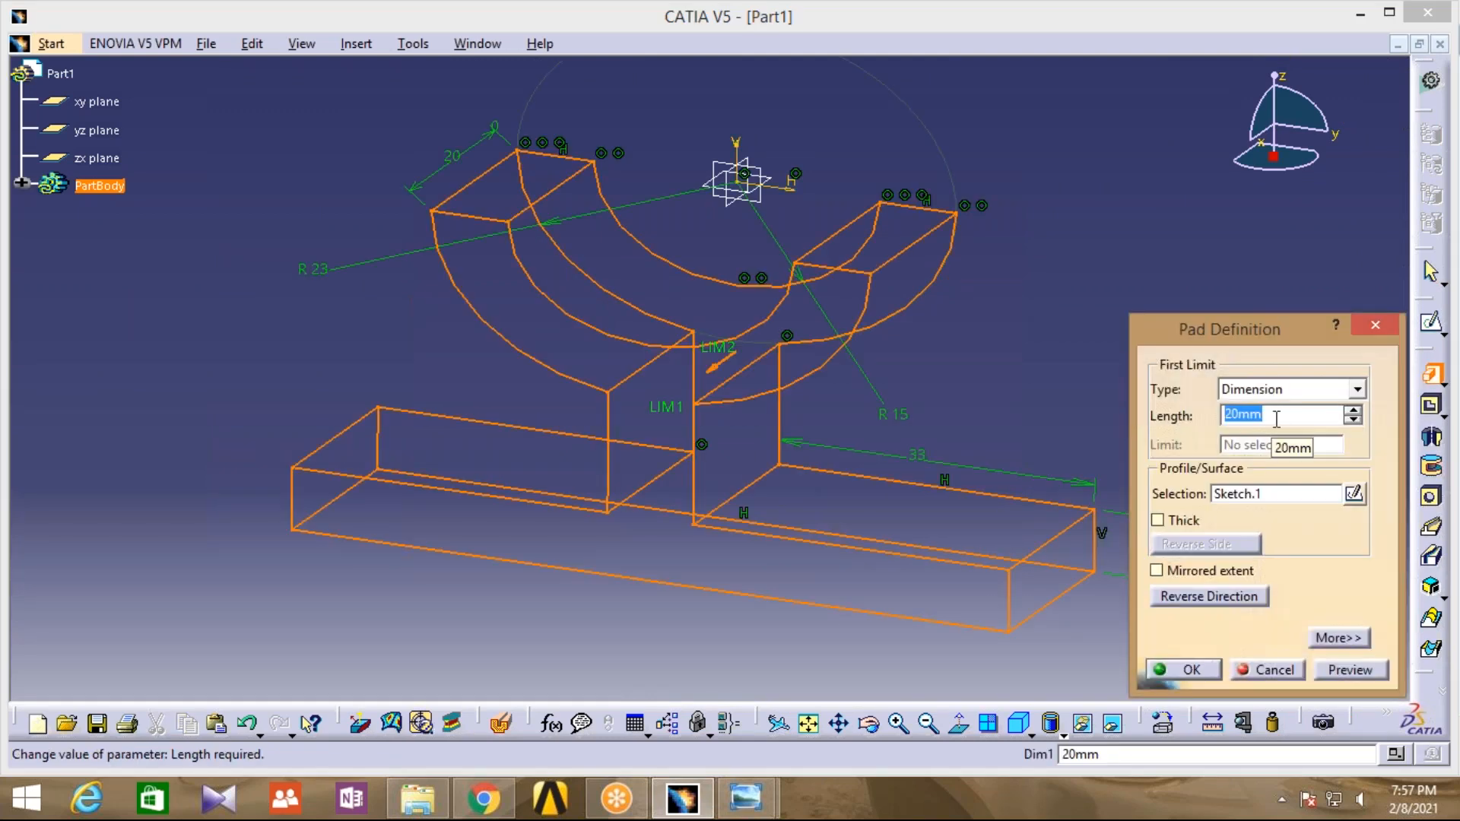
{"action": "type", "text": "26"}
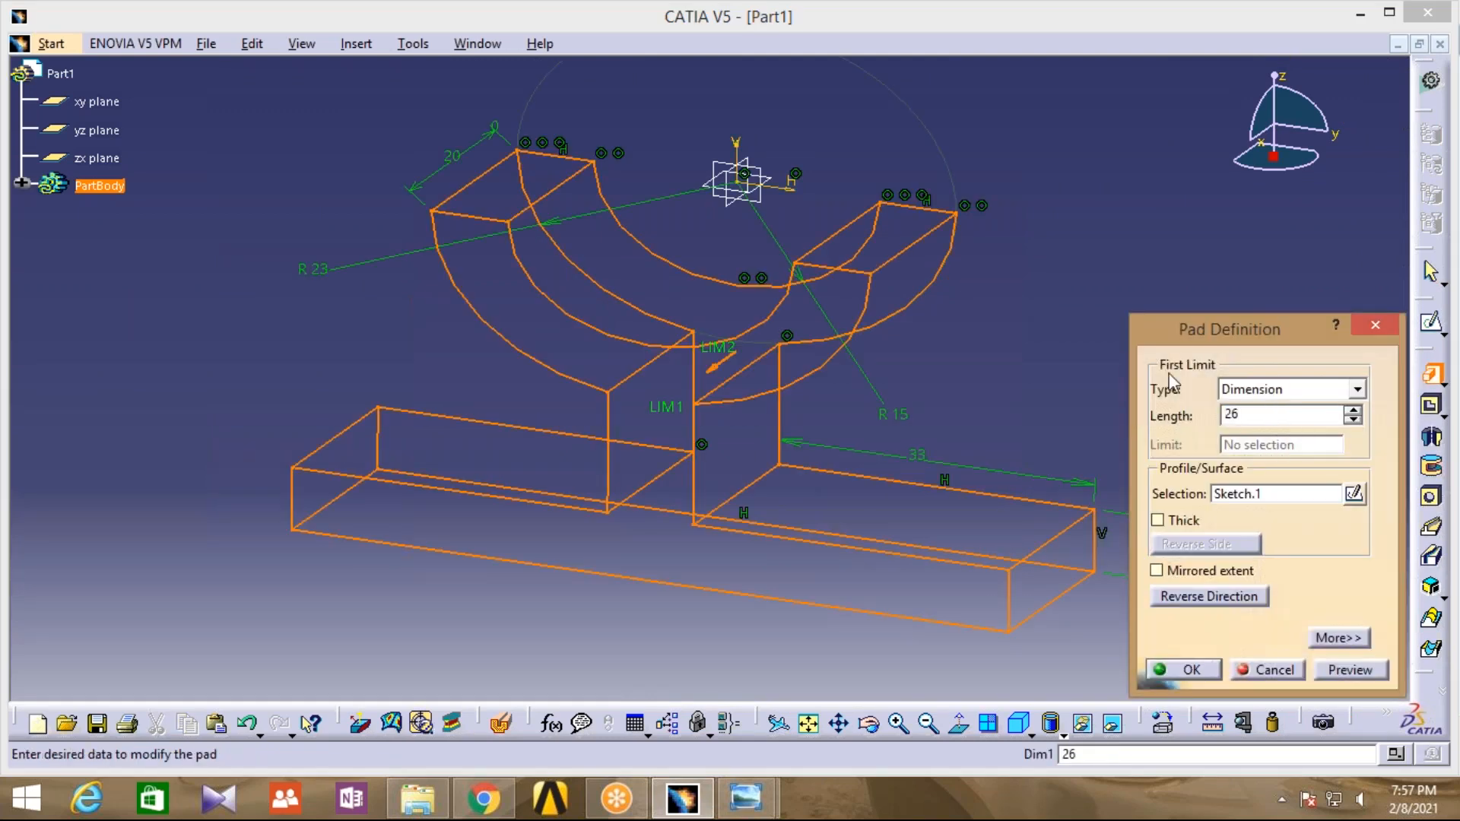
{"action": "left_click", "coordinate": [959, 304]}
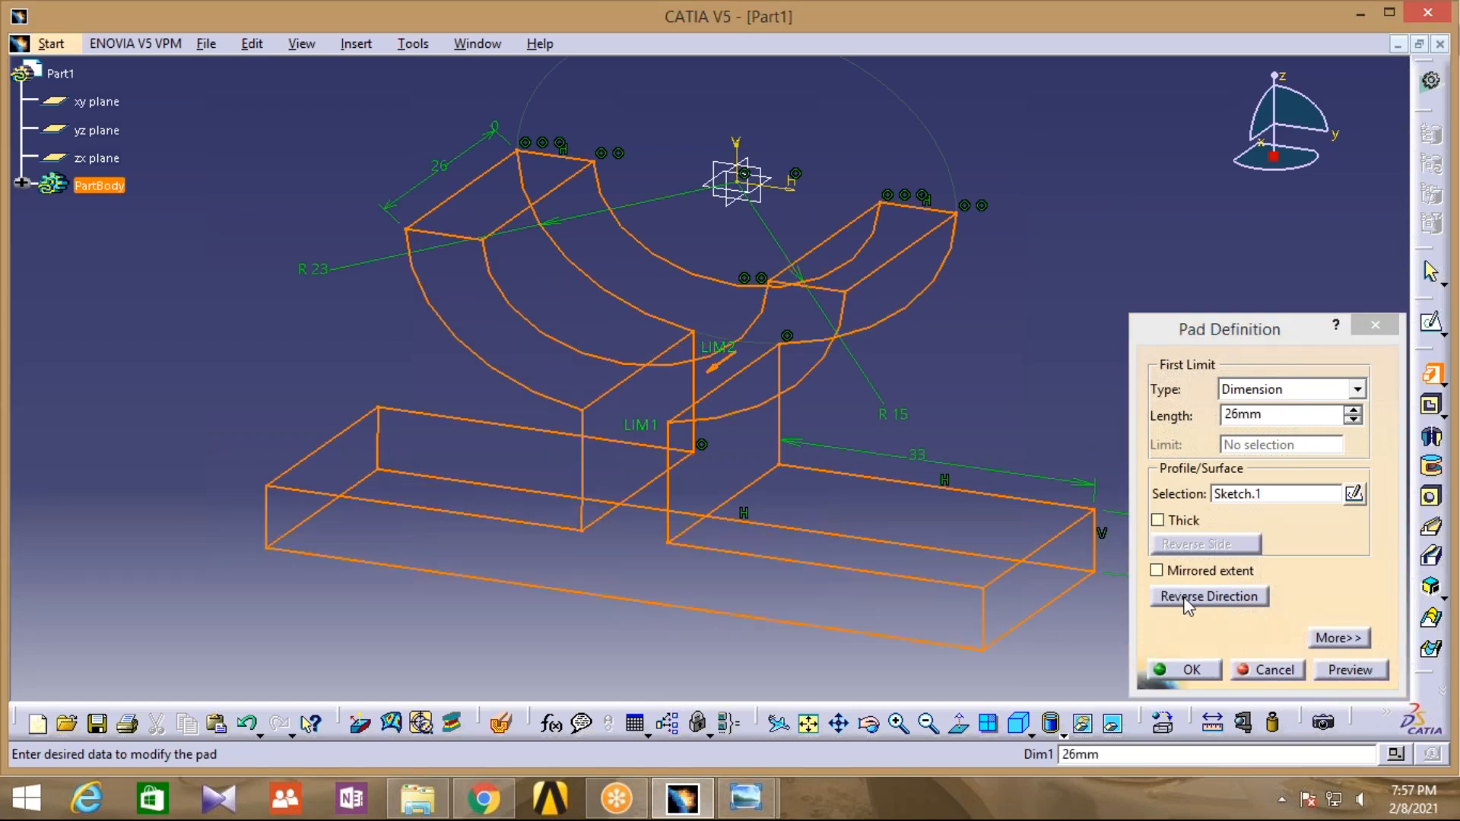
{"action": "left_click", "coordinate": [1157, 569]}
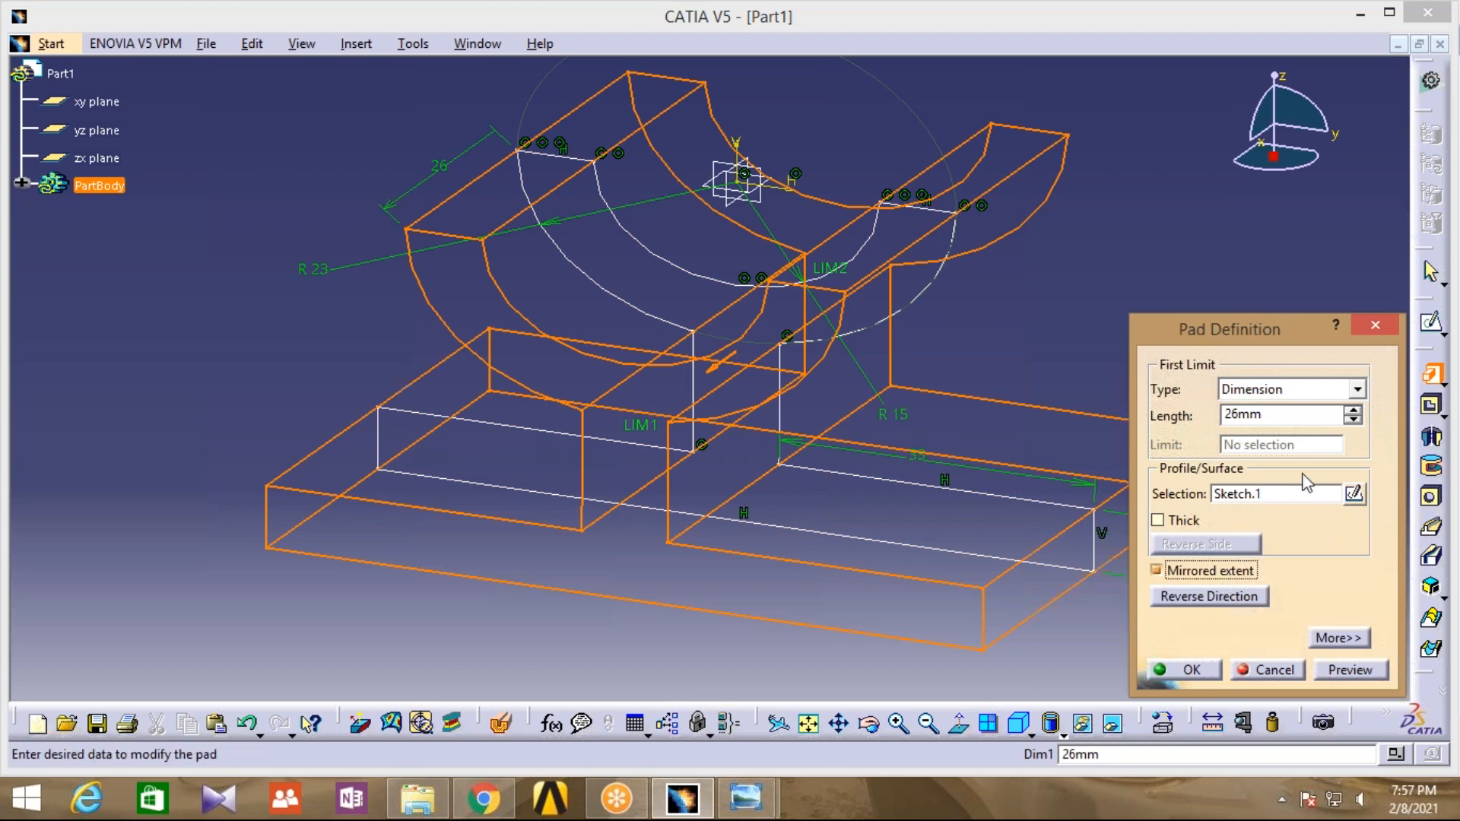
{"action": "left_click", "coordinate": [1190, 671]}
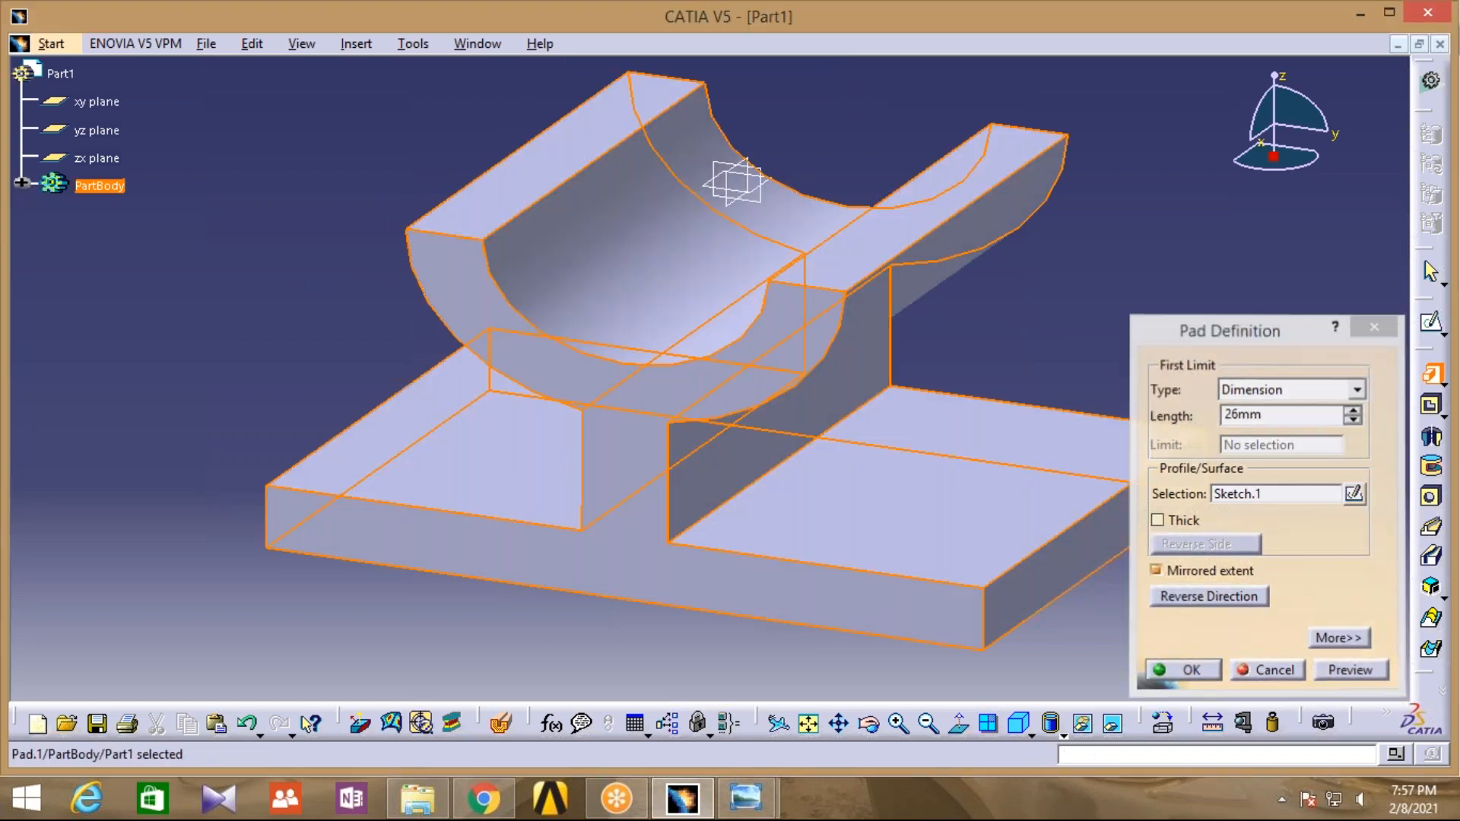
{"action": "middle_click_drag", "start_coordinate": [1190, 600], "coordinate": [1159, 597]}
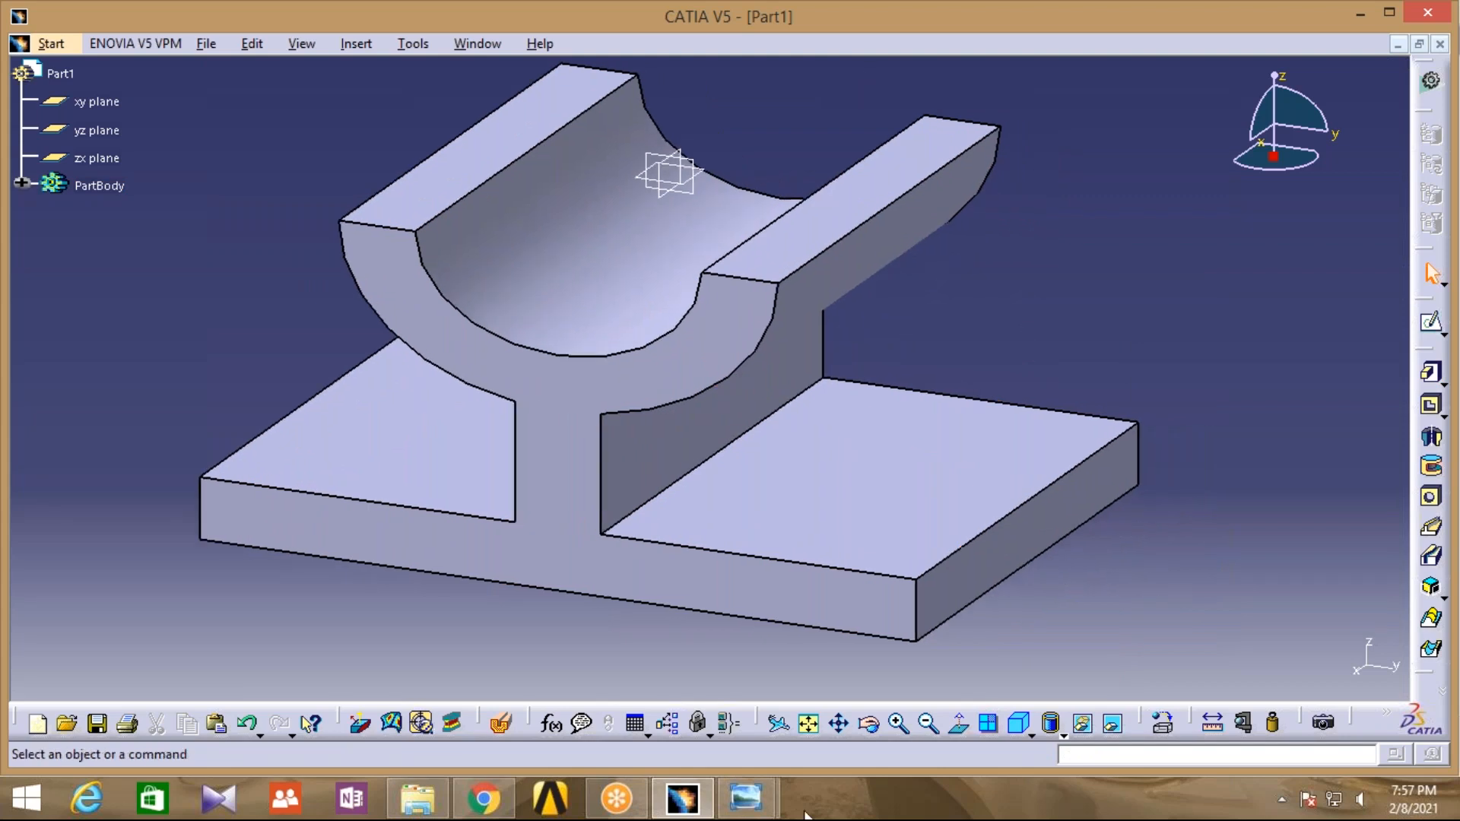
Examine the slanted rib and its dimensions in the reference drawing and return to the CATIA part
{"action": "mouse_move", "coordinate": [749, 796]}
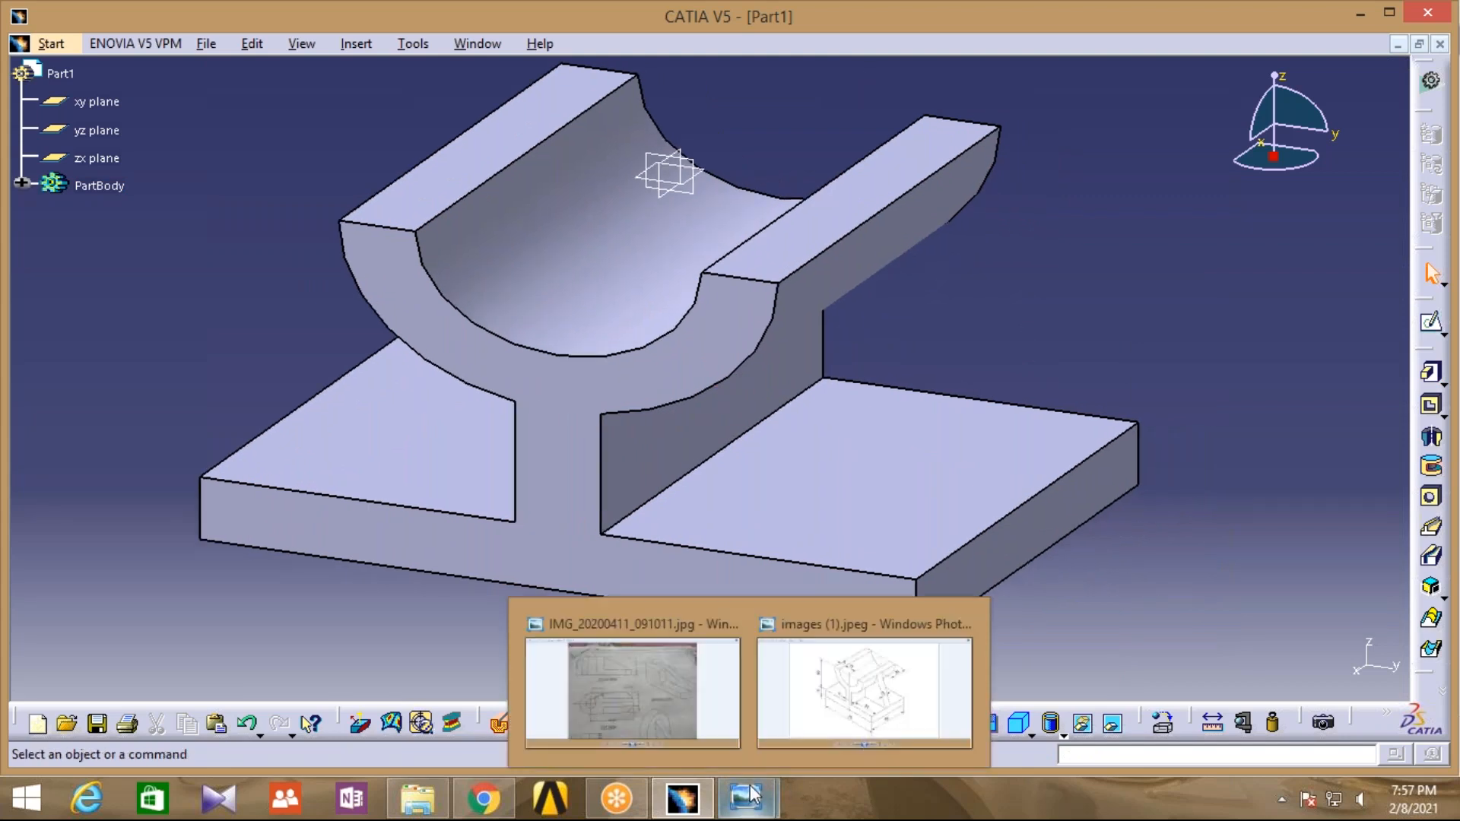
{"action": "left_click", "coordinate": [843, 698]}
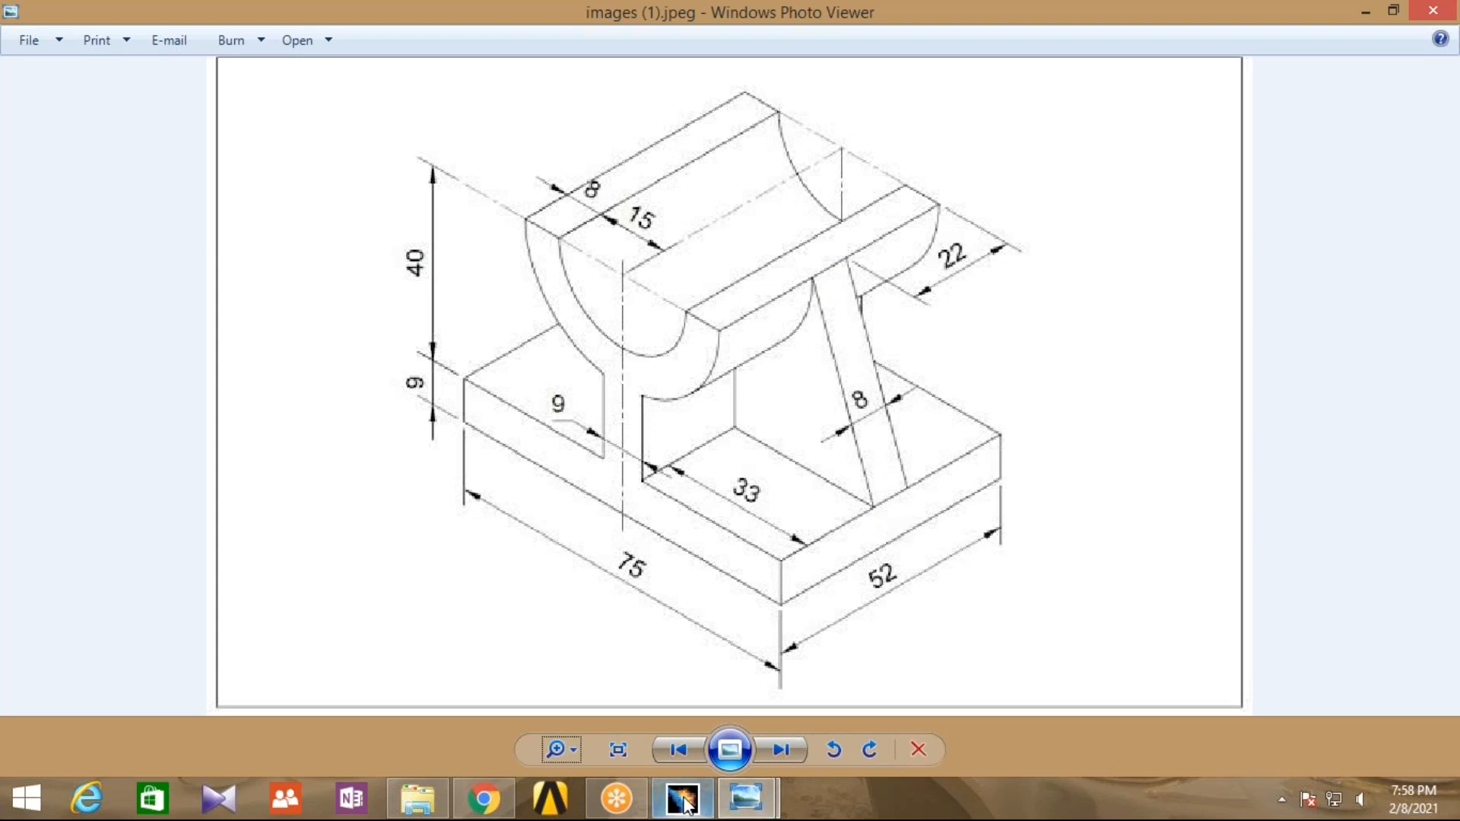
{"action": "mouse_move", "coordinate": [687, 803]}
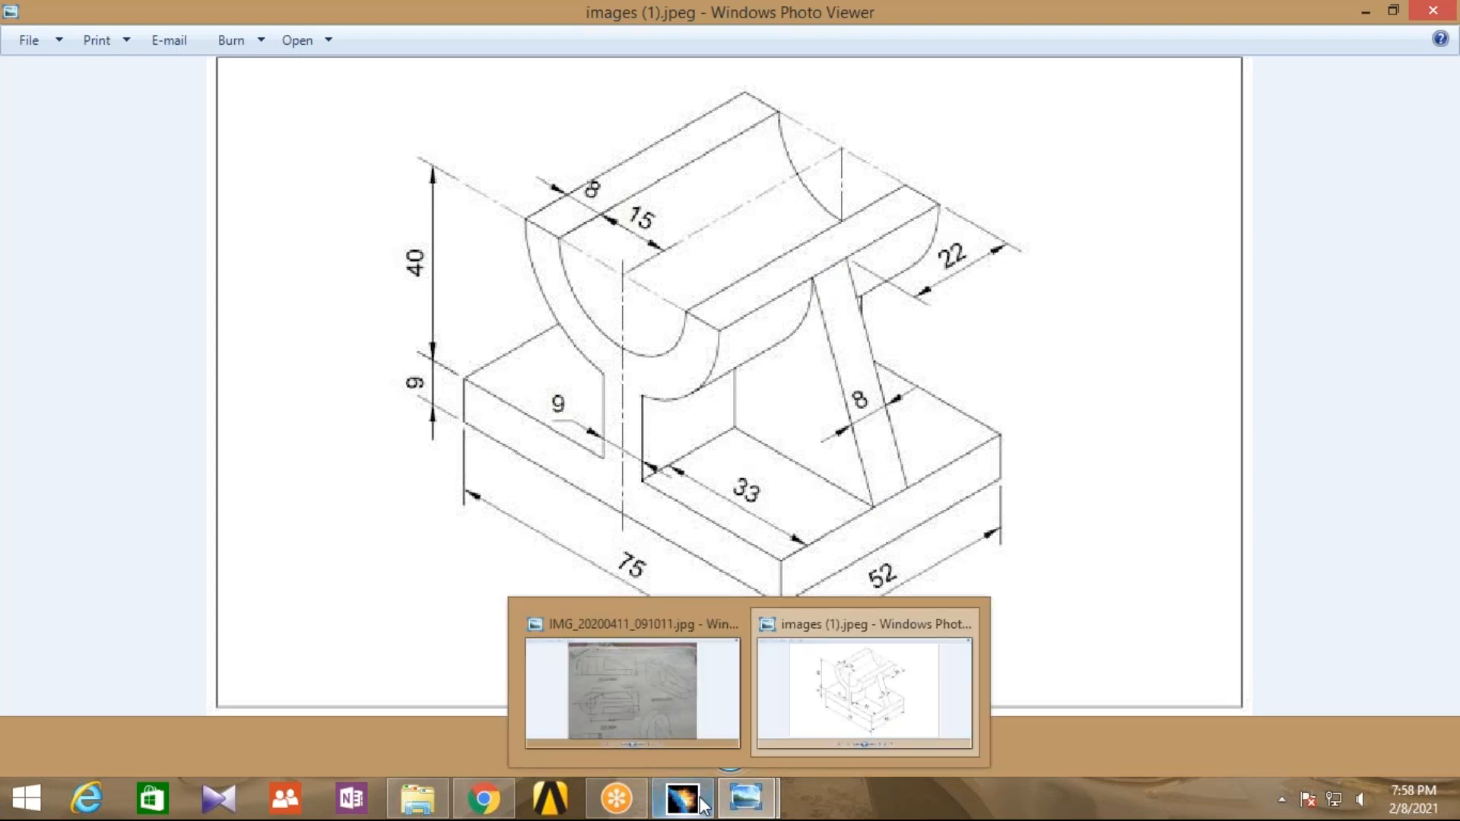
{"action": "left_click", "coordinate": [682, 798]}
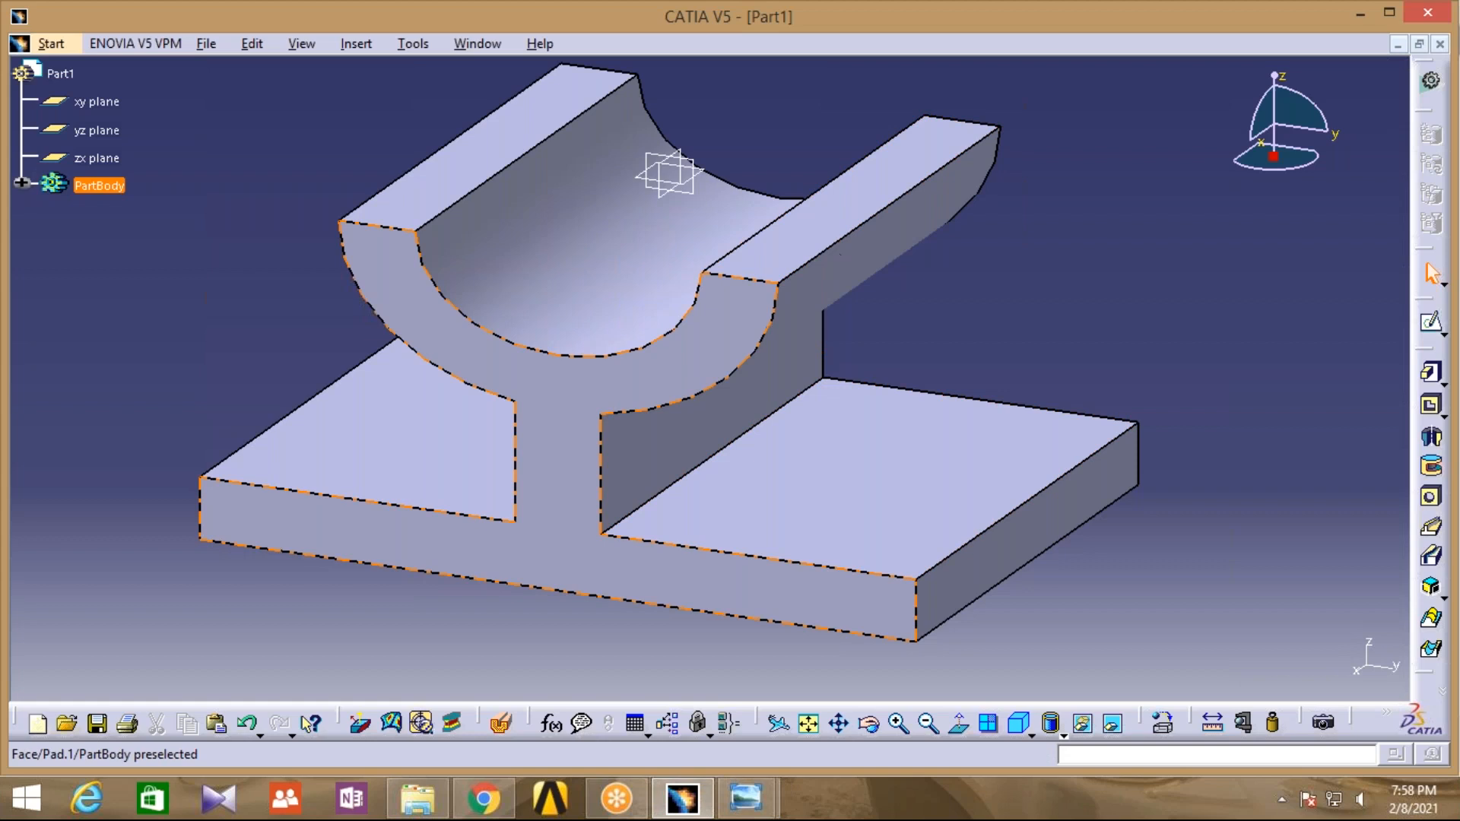
{"action": "mouse_move", "coordinate": [760, 796]}
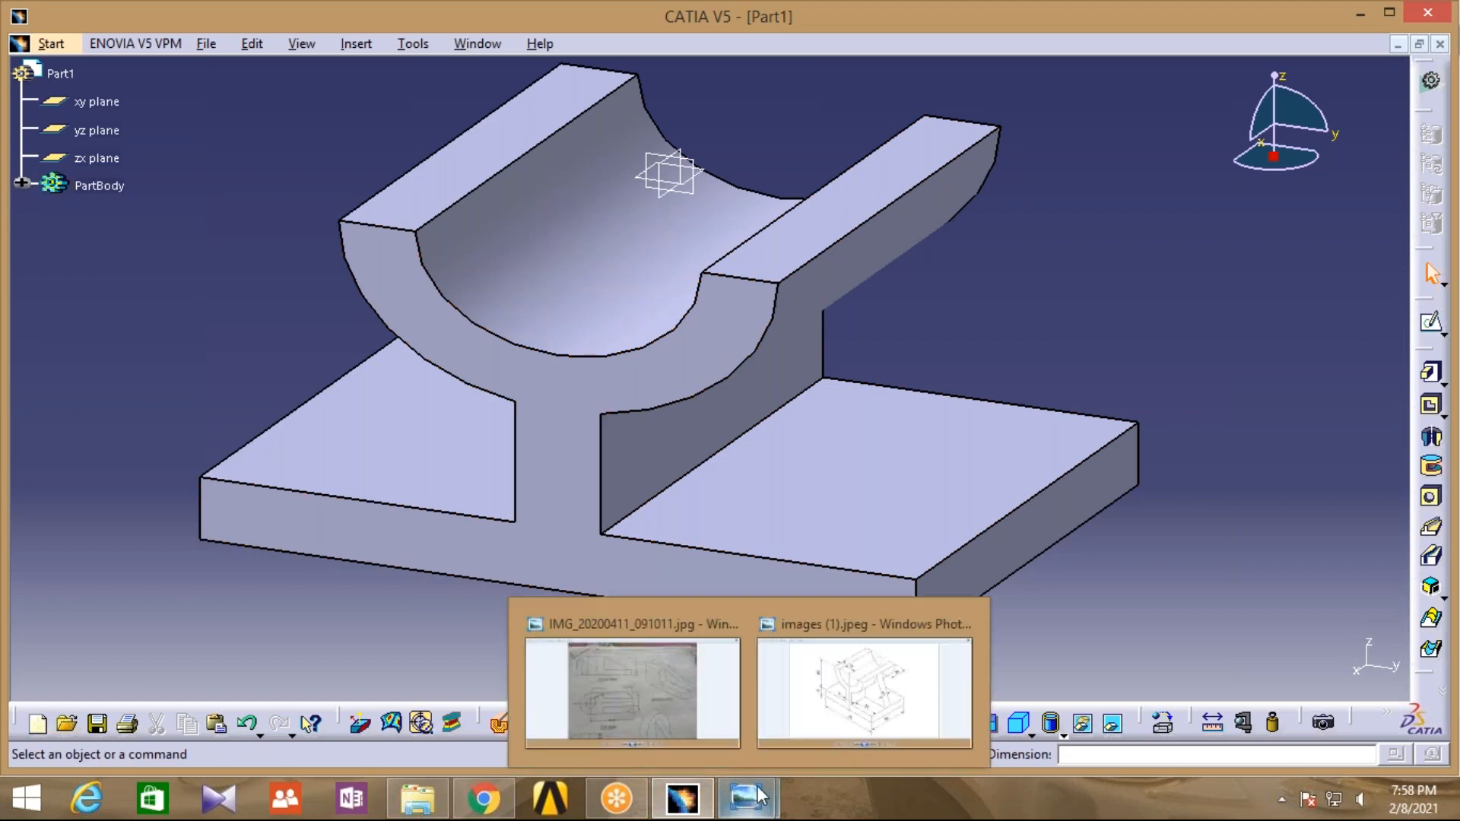
{"action": "left_click", "coordinate": [851, 669]}
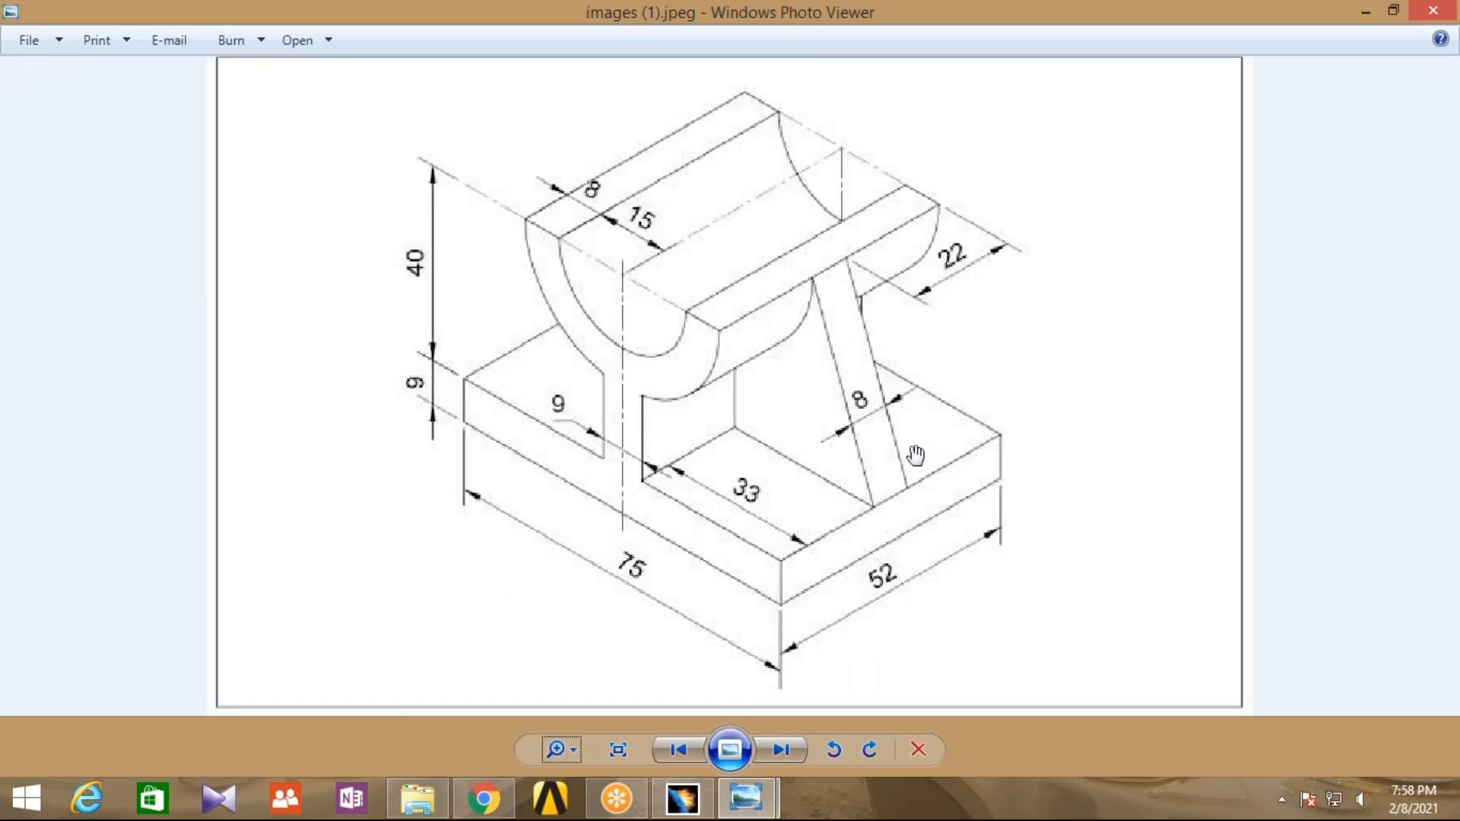
{"action": "left_click", "coordinate": [685, 806]}
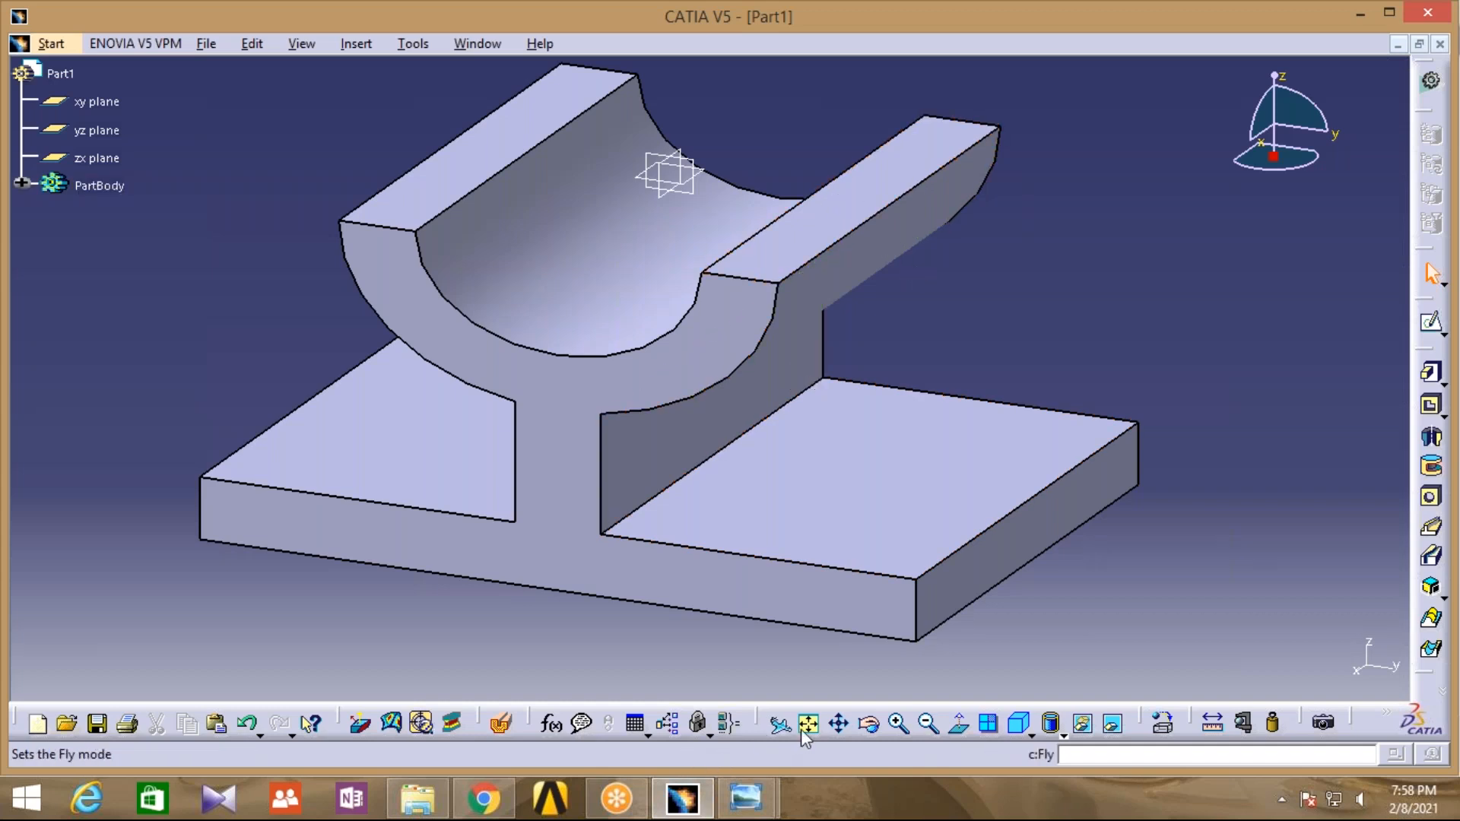
Start a new sketch on the yz plane of the padded support
{"action": "left_click", "coordinate": [928, 723]}
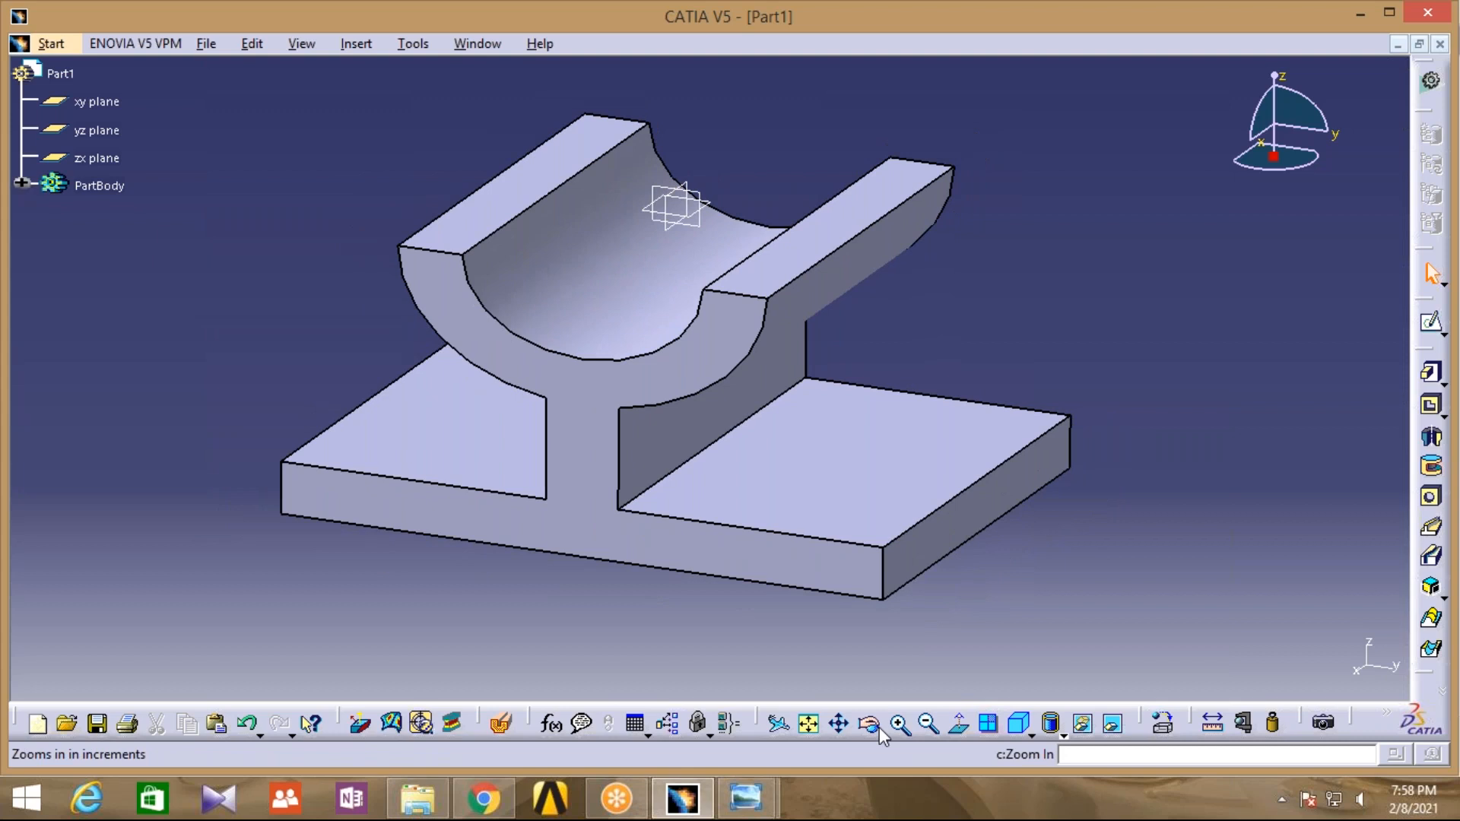
{"action": "middle_click_drag", "start_coordinate": [831, 148], "coordinate": [862, 261]}
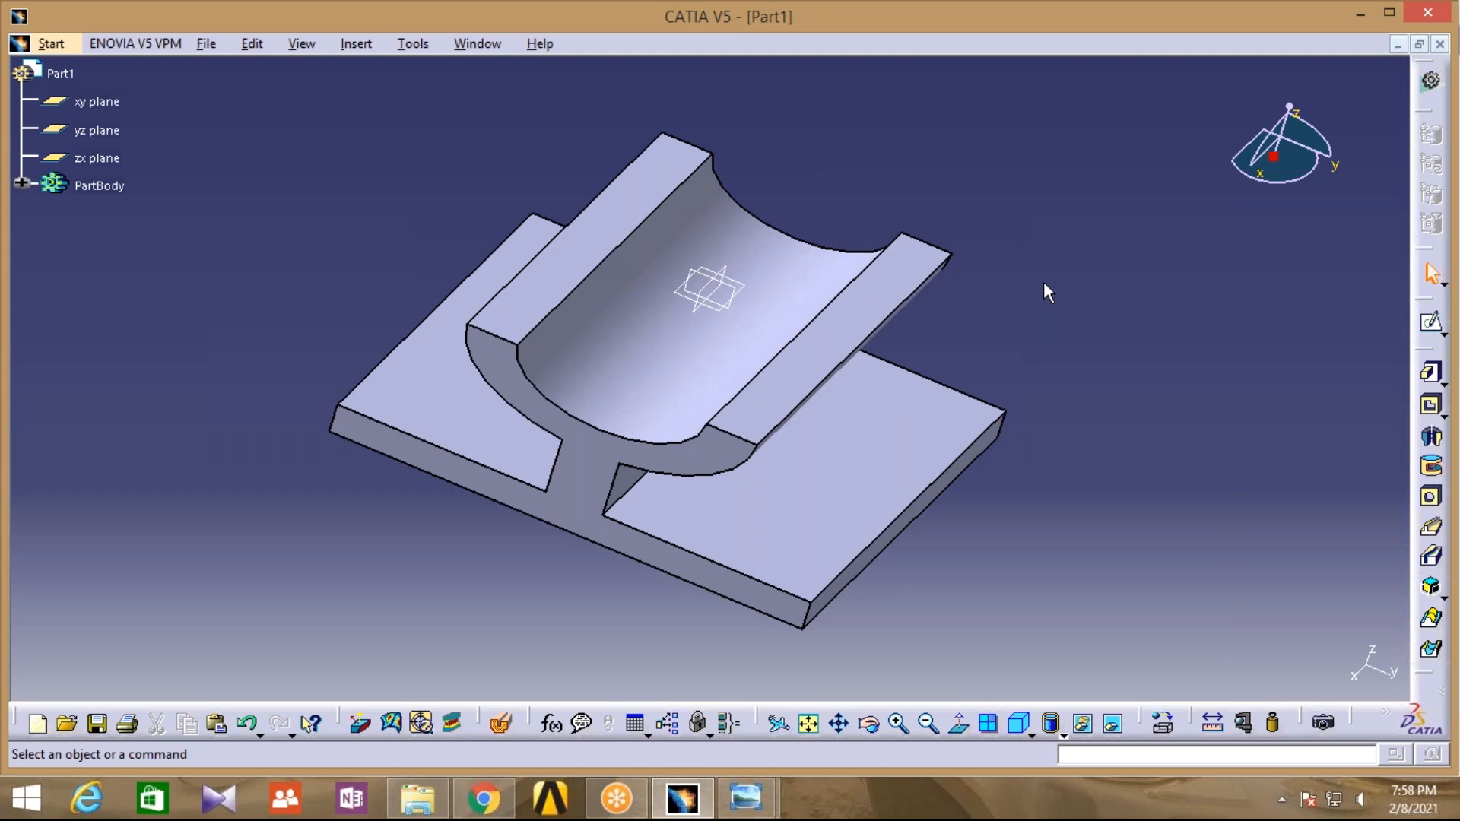
{"action": "left_click", "coordinate": [736, 293]}
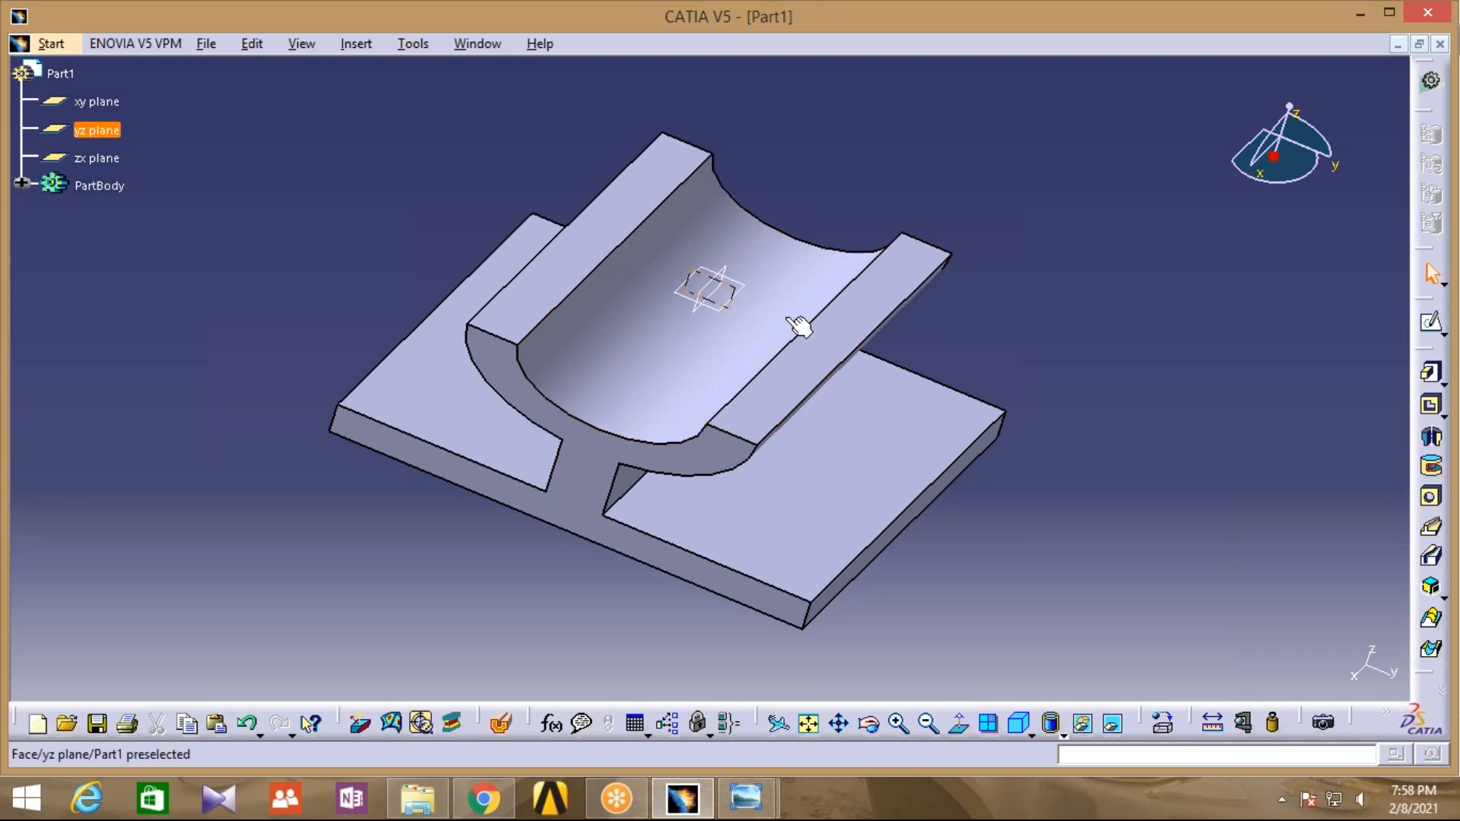
{"action": "left_click", "coordinate": [1434, 327]}
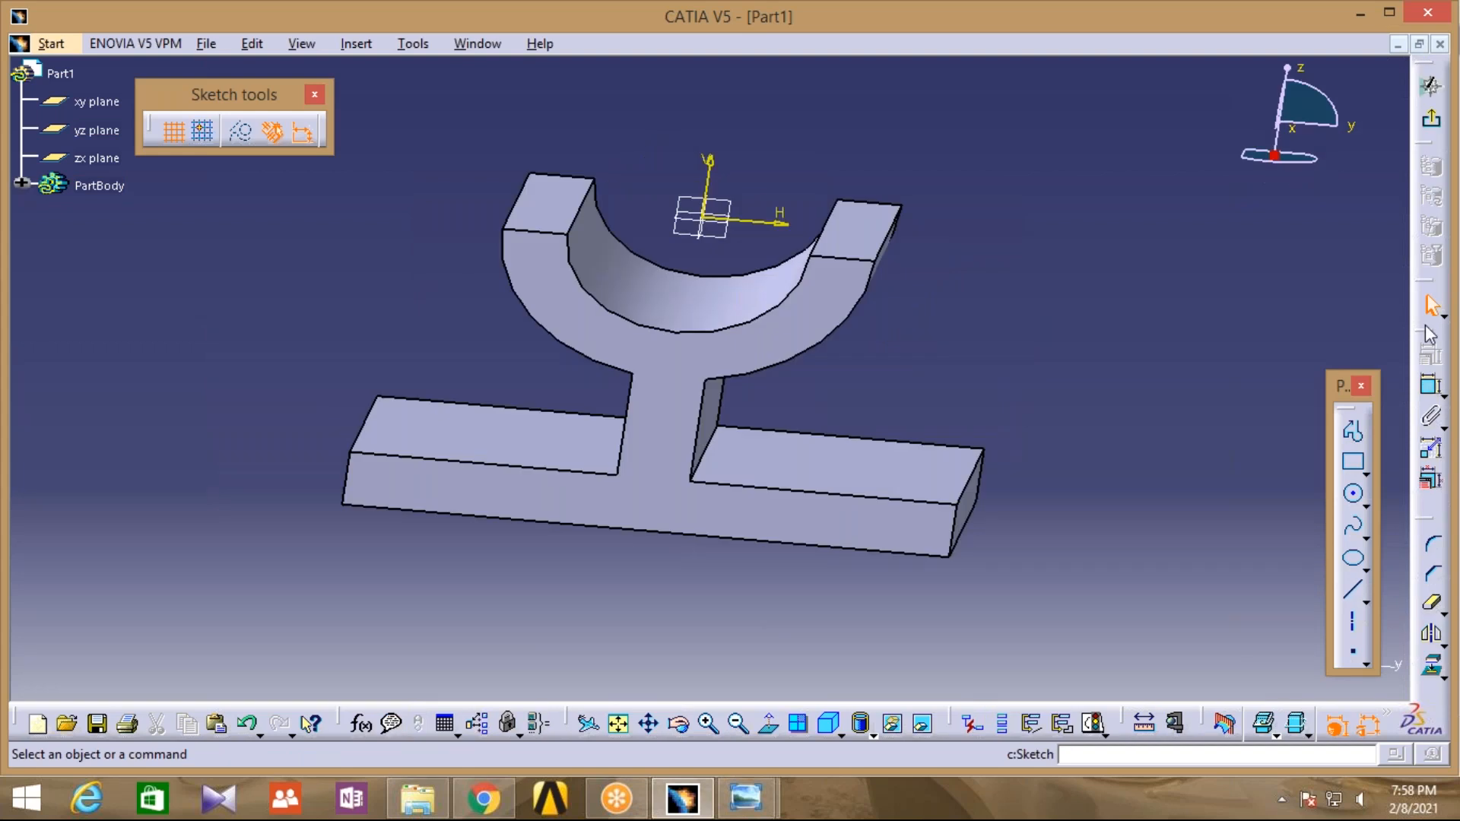
{"action": "middle_click_drag", "start_coordinate": [766, 353], "coordinate": [622, 371]}
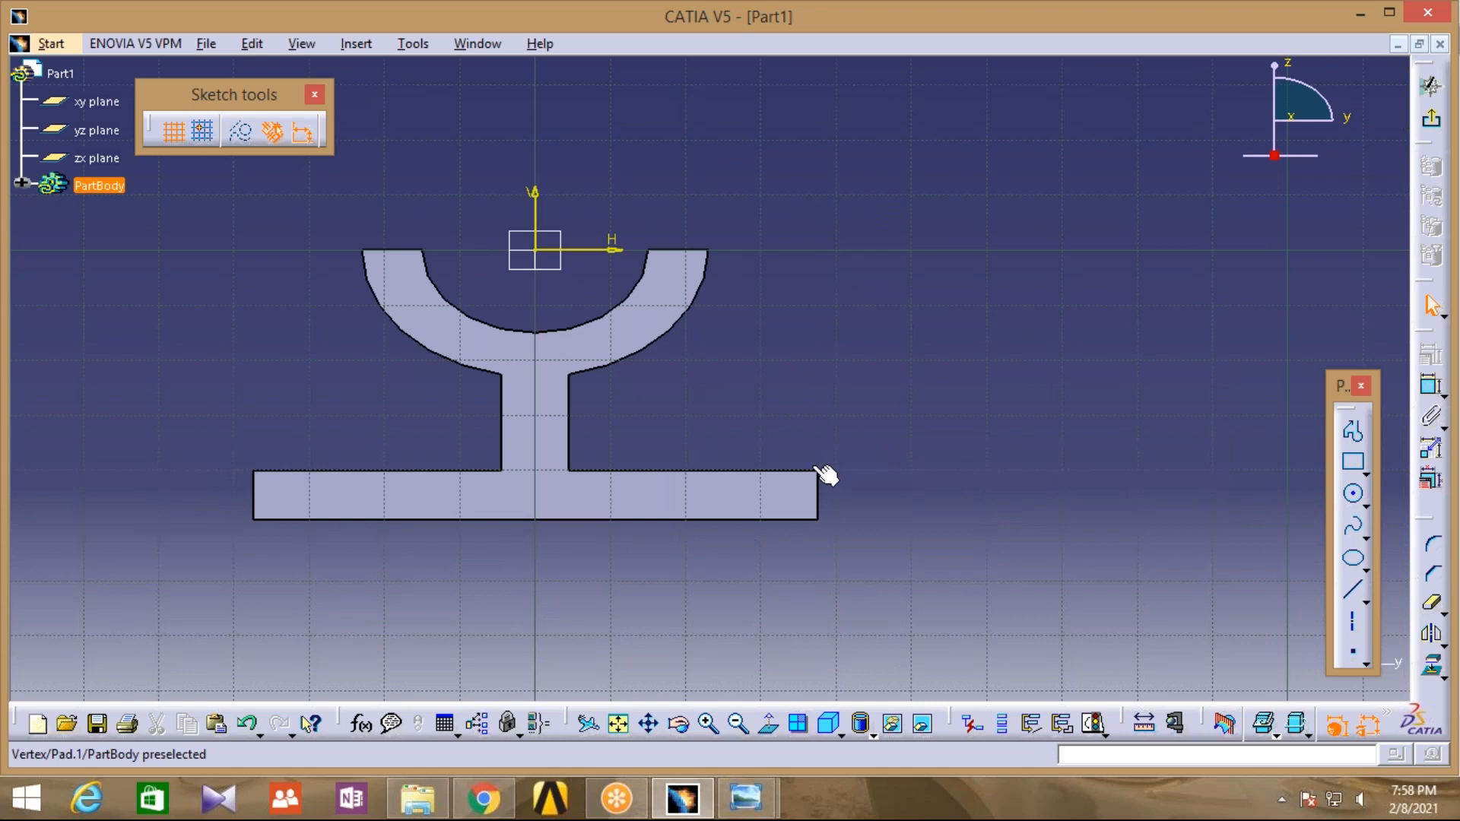
Draw a circle centred on the sketch origin and constrain its radius to 23 mm
{"action": "left_click", "coordinate": [1354, 495]}
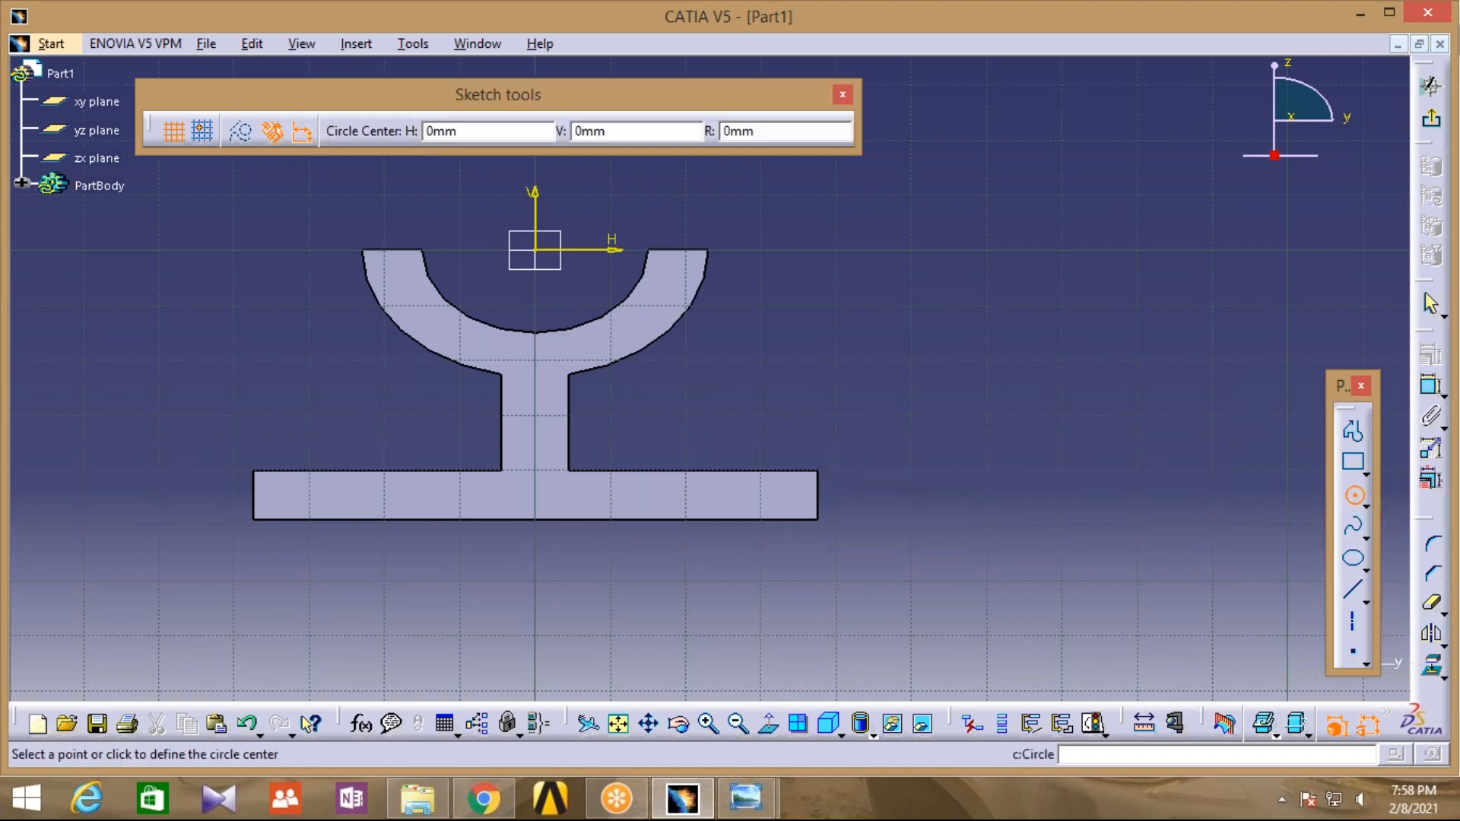
{"action": "left_click", "coordinate": [535, 249]}
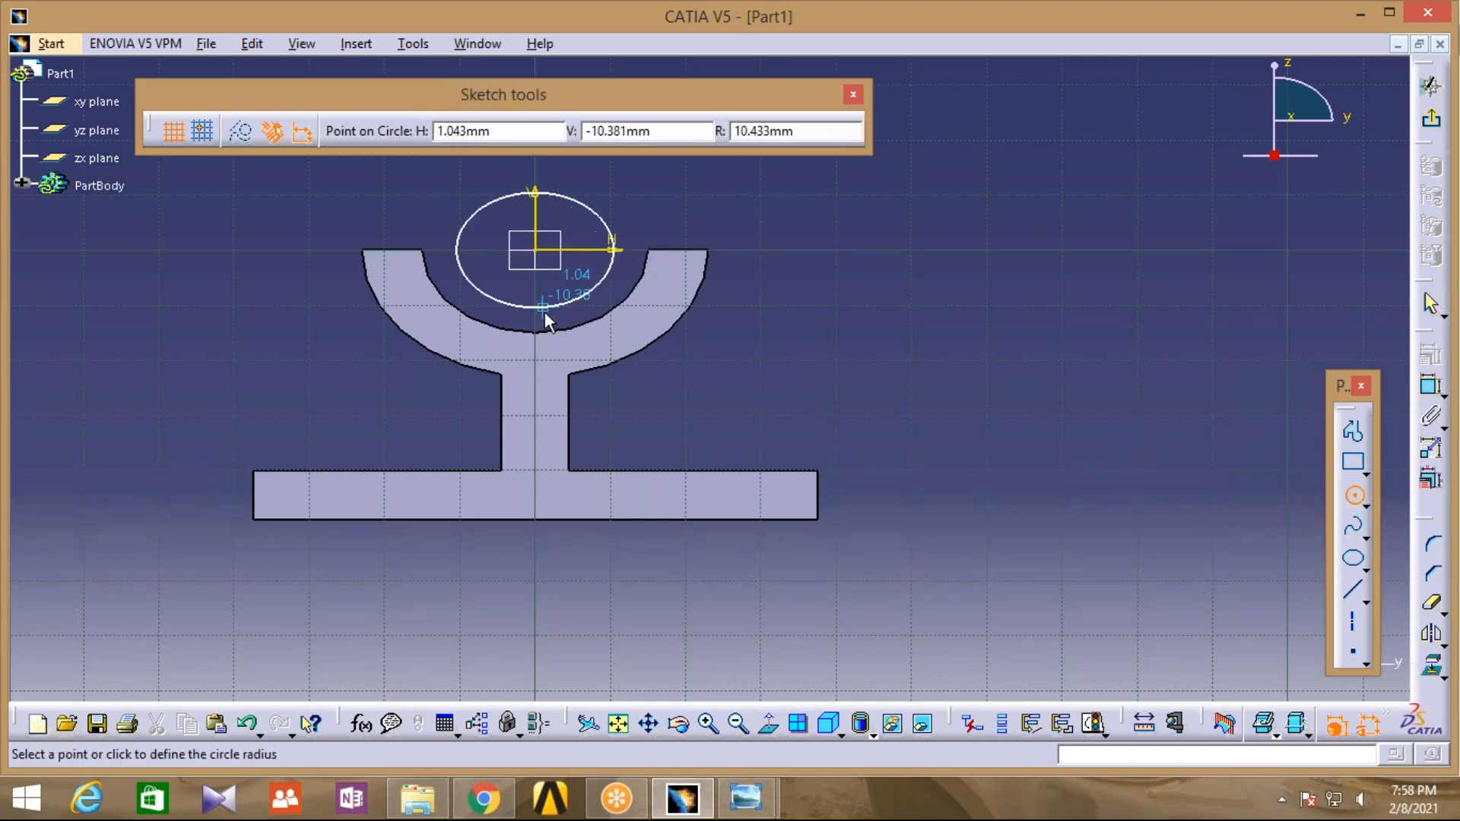
{"action": "left_click", "coordinate": [545, 317]}
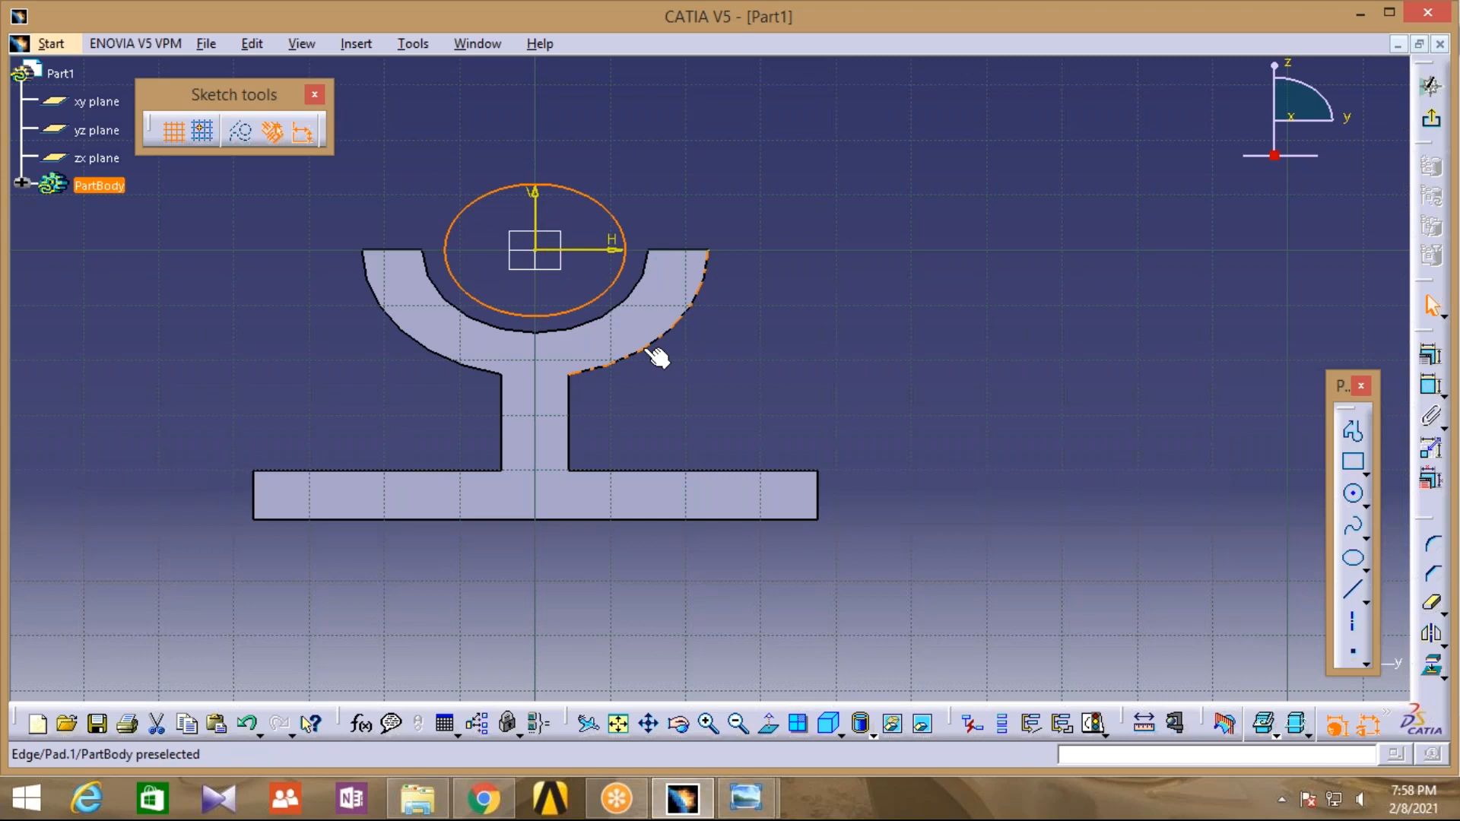
{"action": "left_click", "coordinate": [1431, 385]}
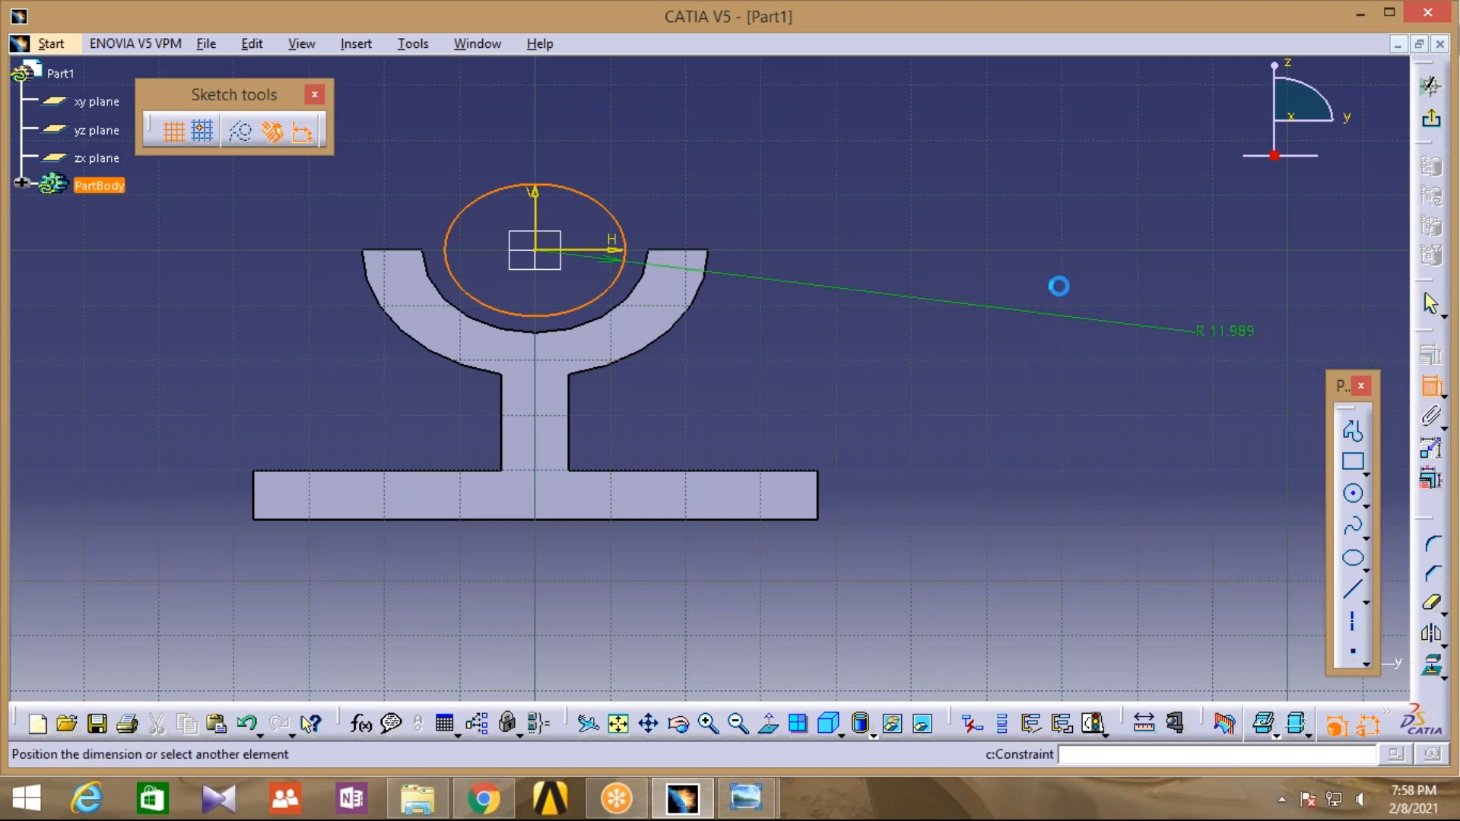
{"action": "left_click", "coordinate": [694, 137]}
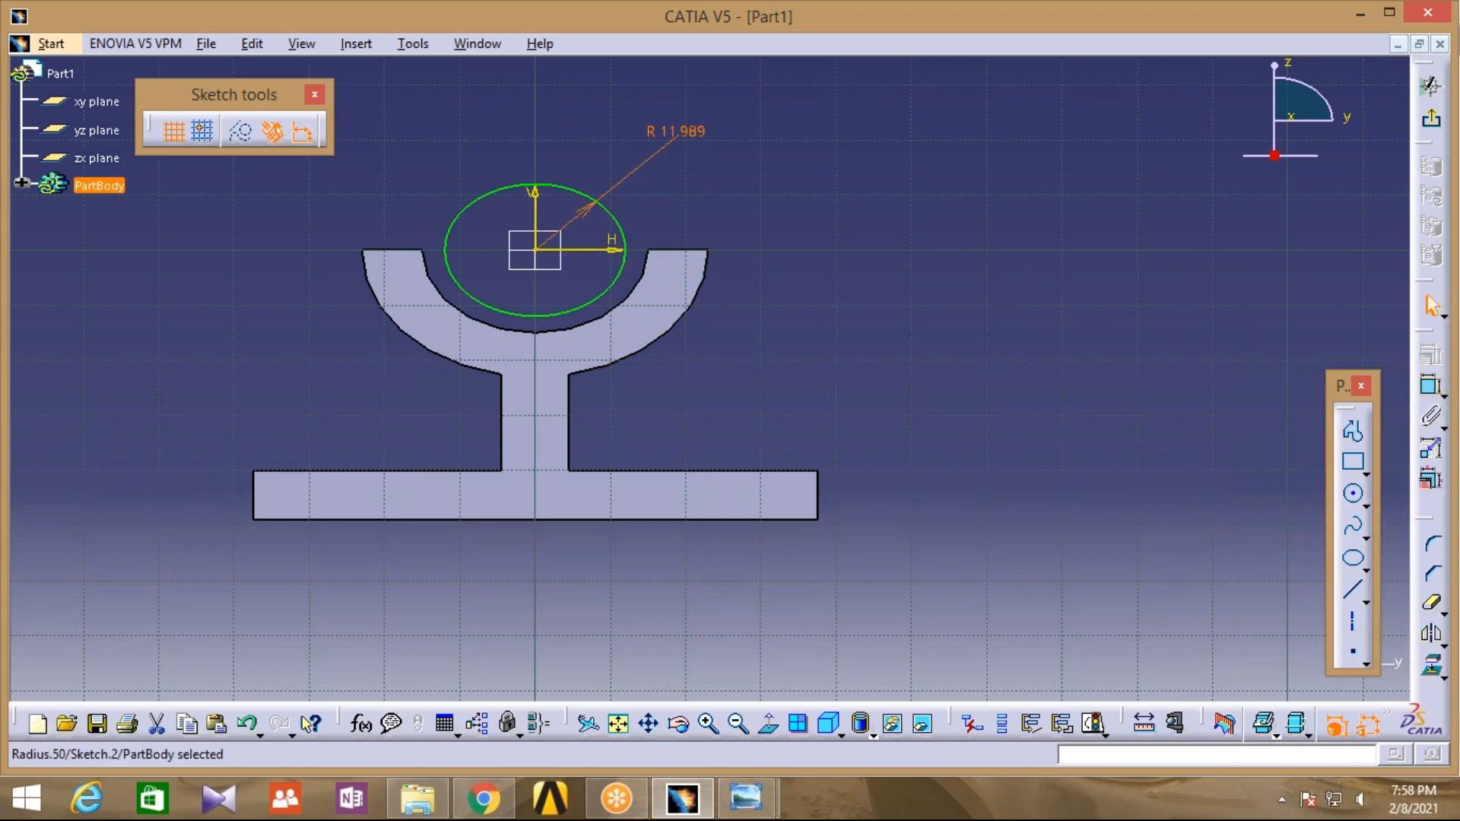
{"action": "double_click", "coordinate": [679, 134]}
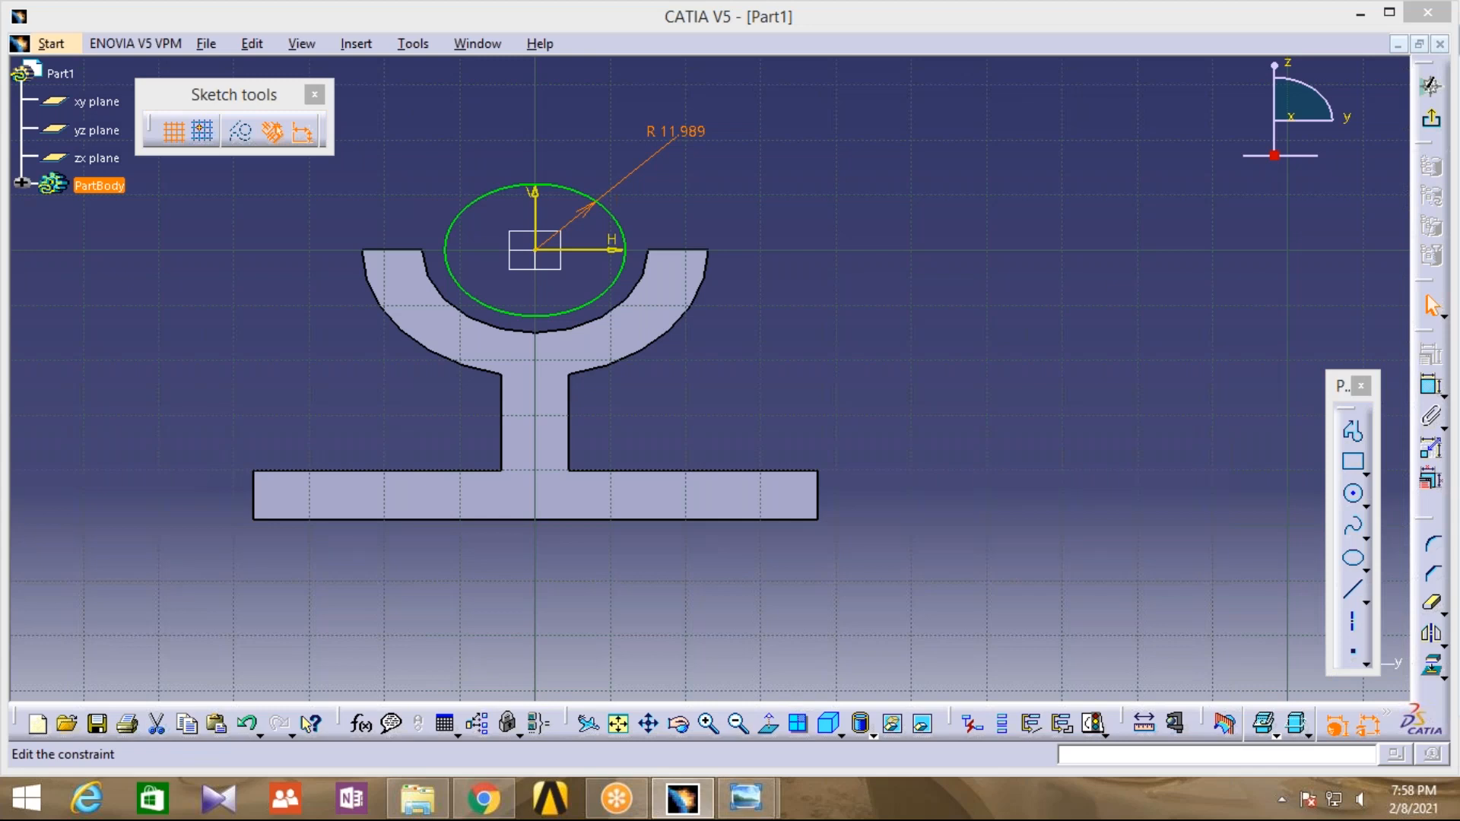
{"action": "type", "text": "23"}
{"action": "key", "text": "Return"}
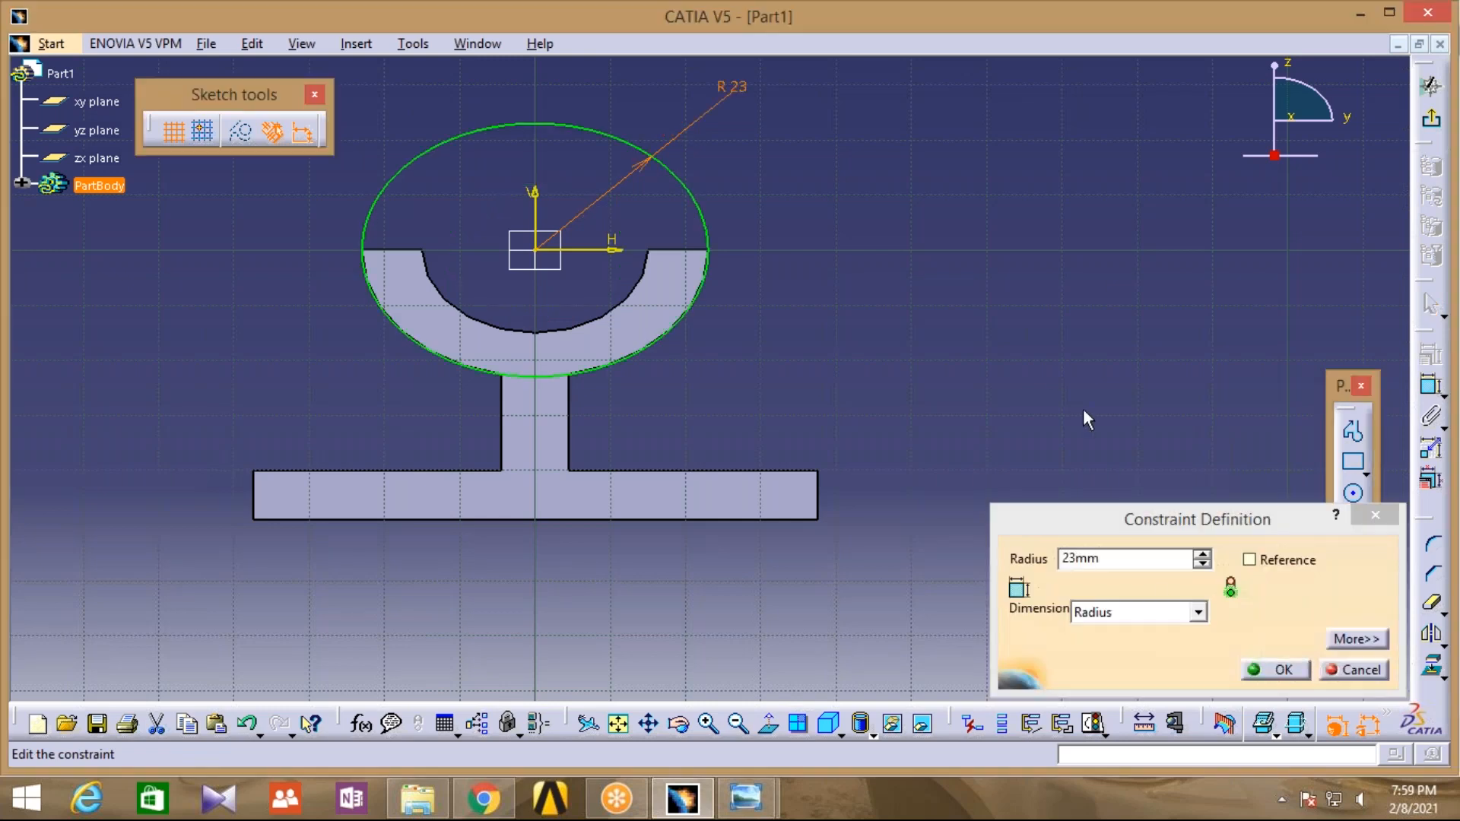
{"action": "left_click", "coordinate": [1283, 670]}
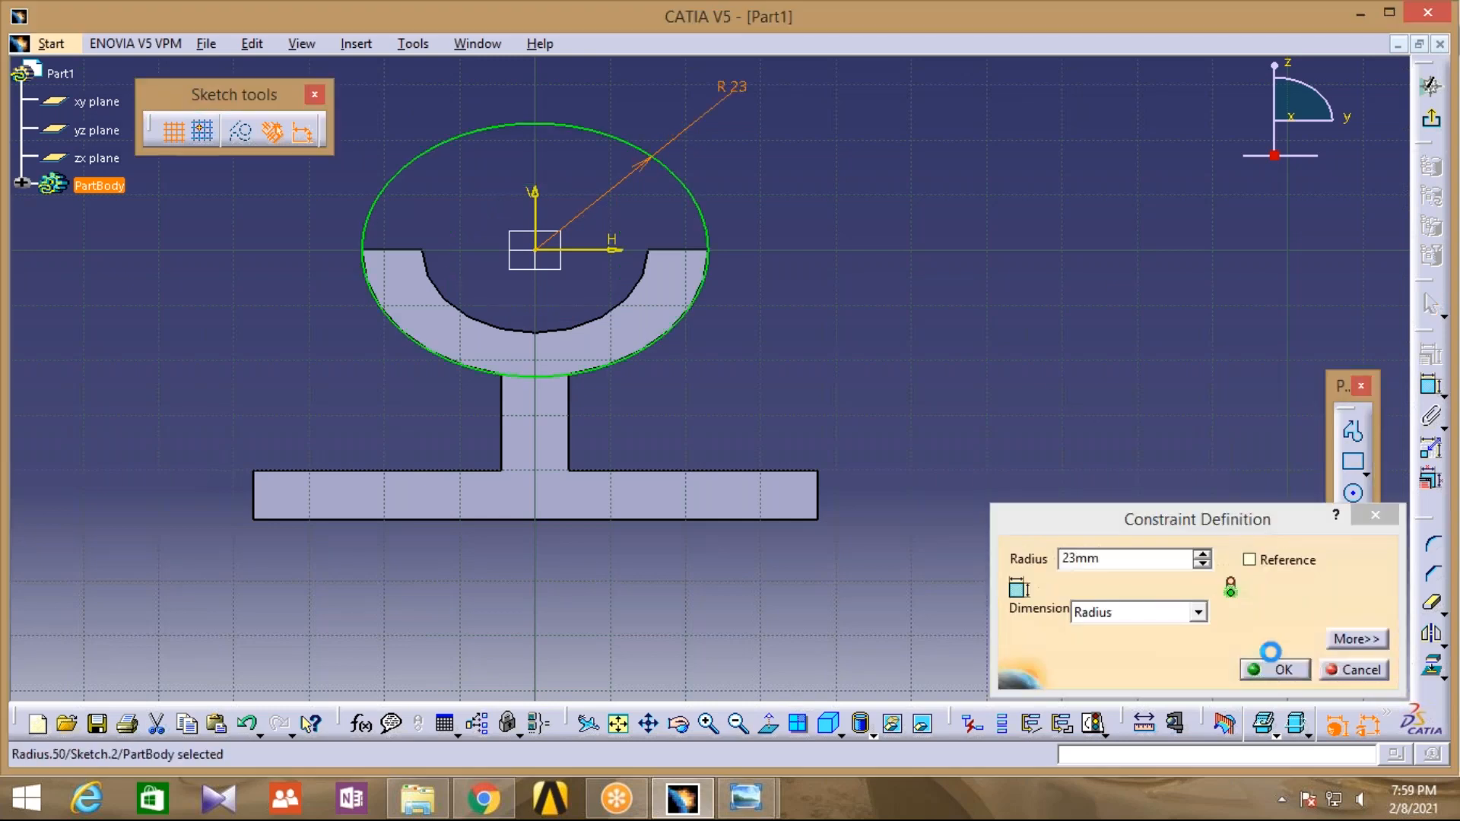
Draw a vertical line from the origin down to the base plate's upper face and set its length to 40 mm
{"action": "left_click", "coordinate": [1353, 432]}
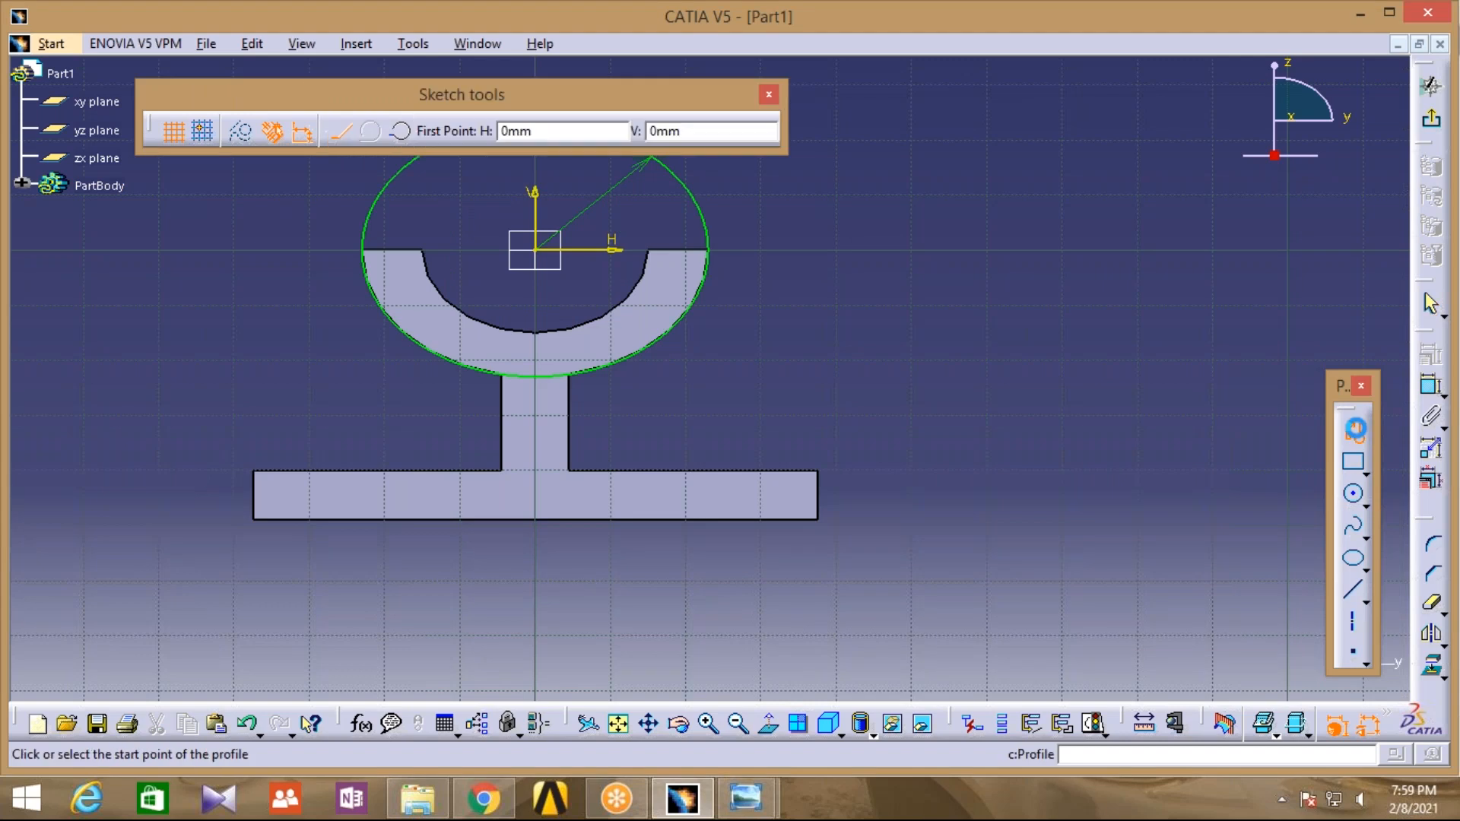
{"action": "left_click", "coordinate": [535, 249]}
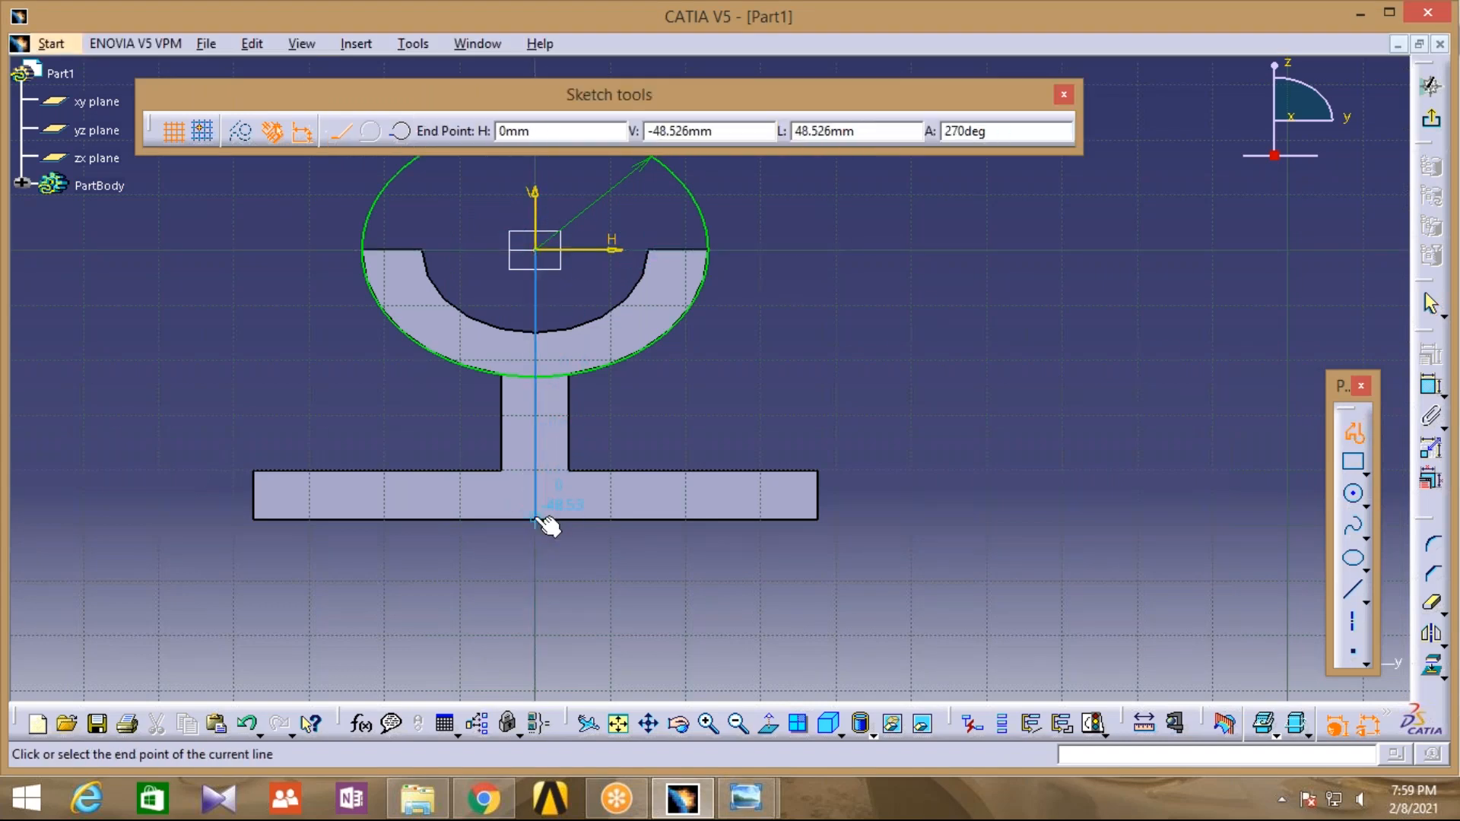
{"action": "left_click", "coordinate": [536, 473]}
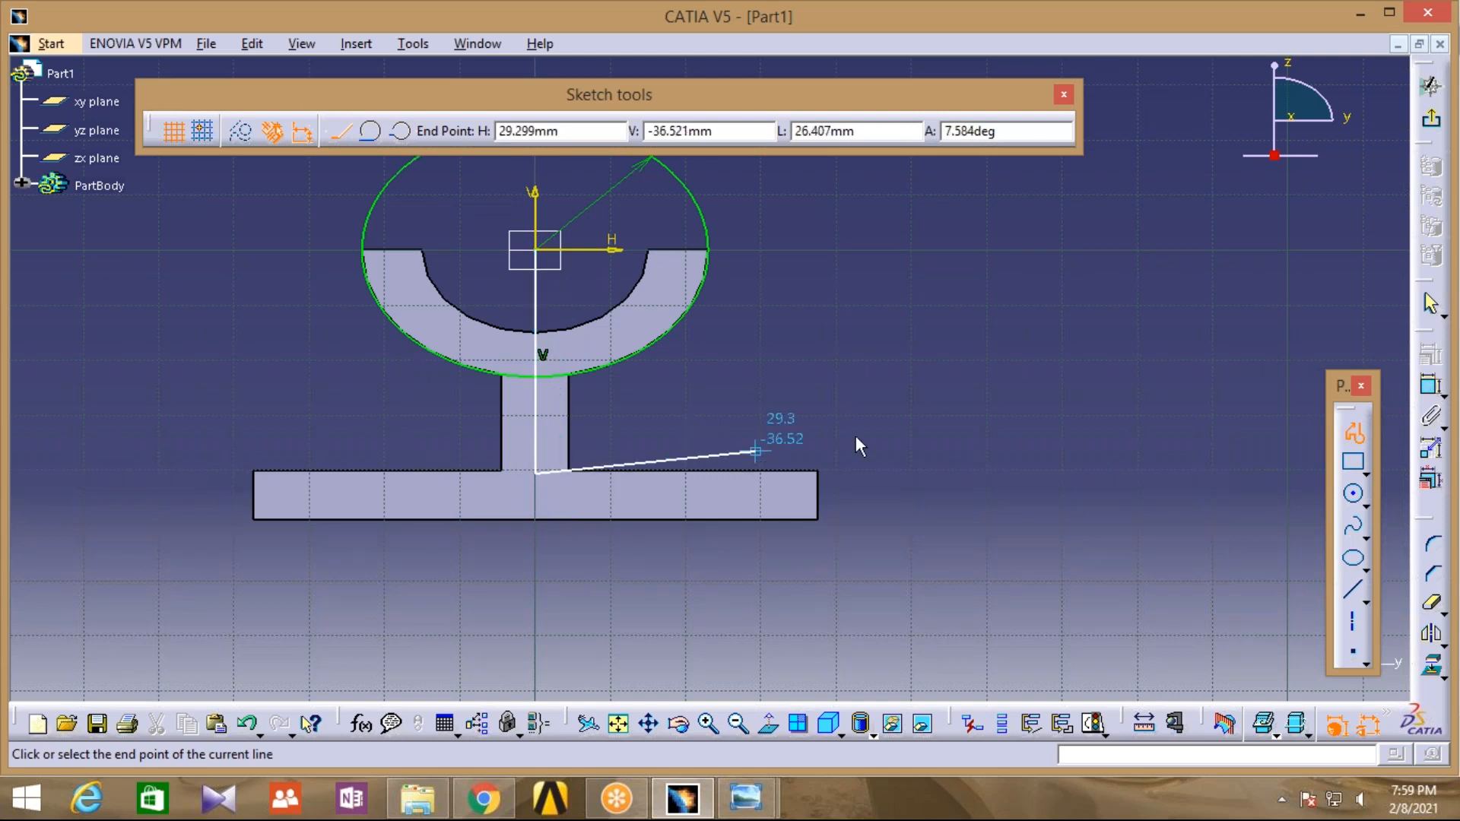
{"action": "key", "text": "Escape"}
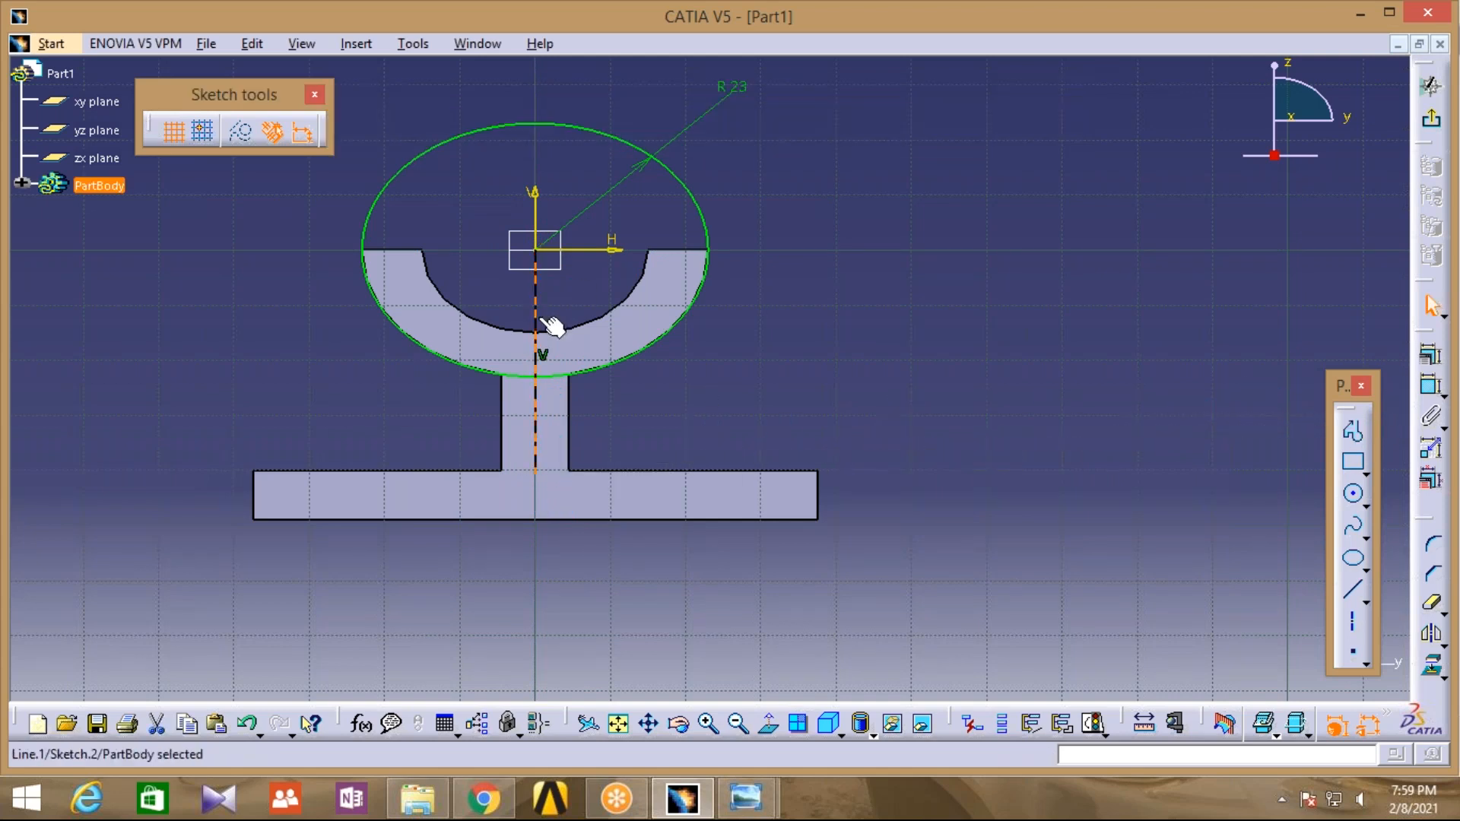
{"action": "left_click", "coordinate": [1430, 386]}
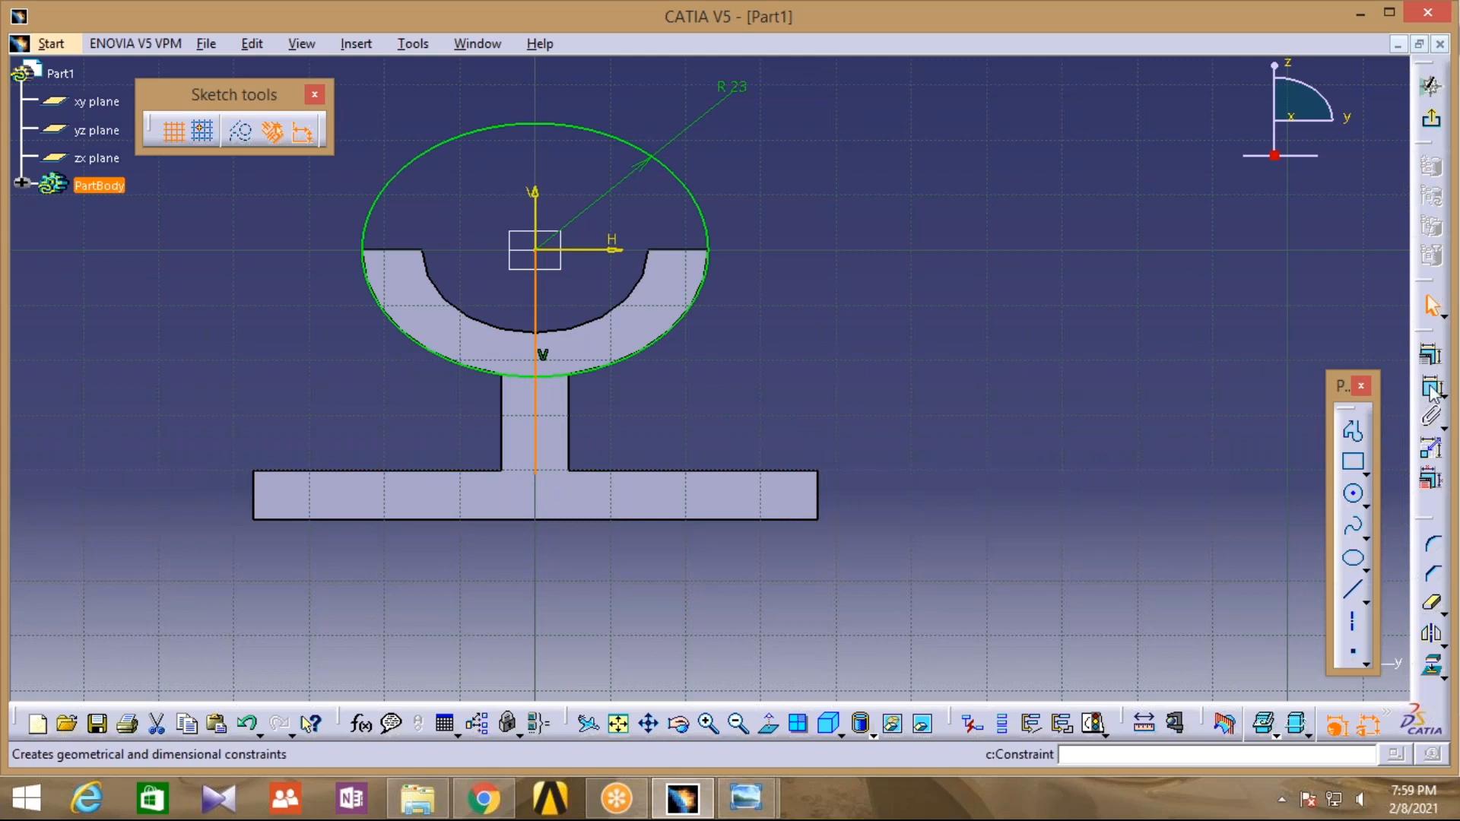
{"action": "left_click", "coordinate": [321, 418]}
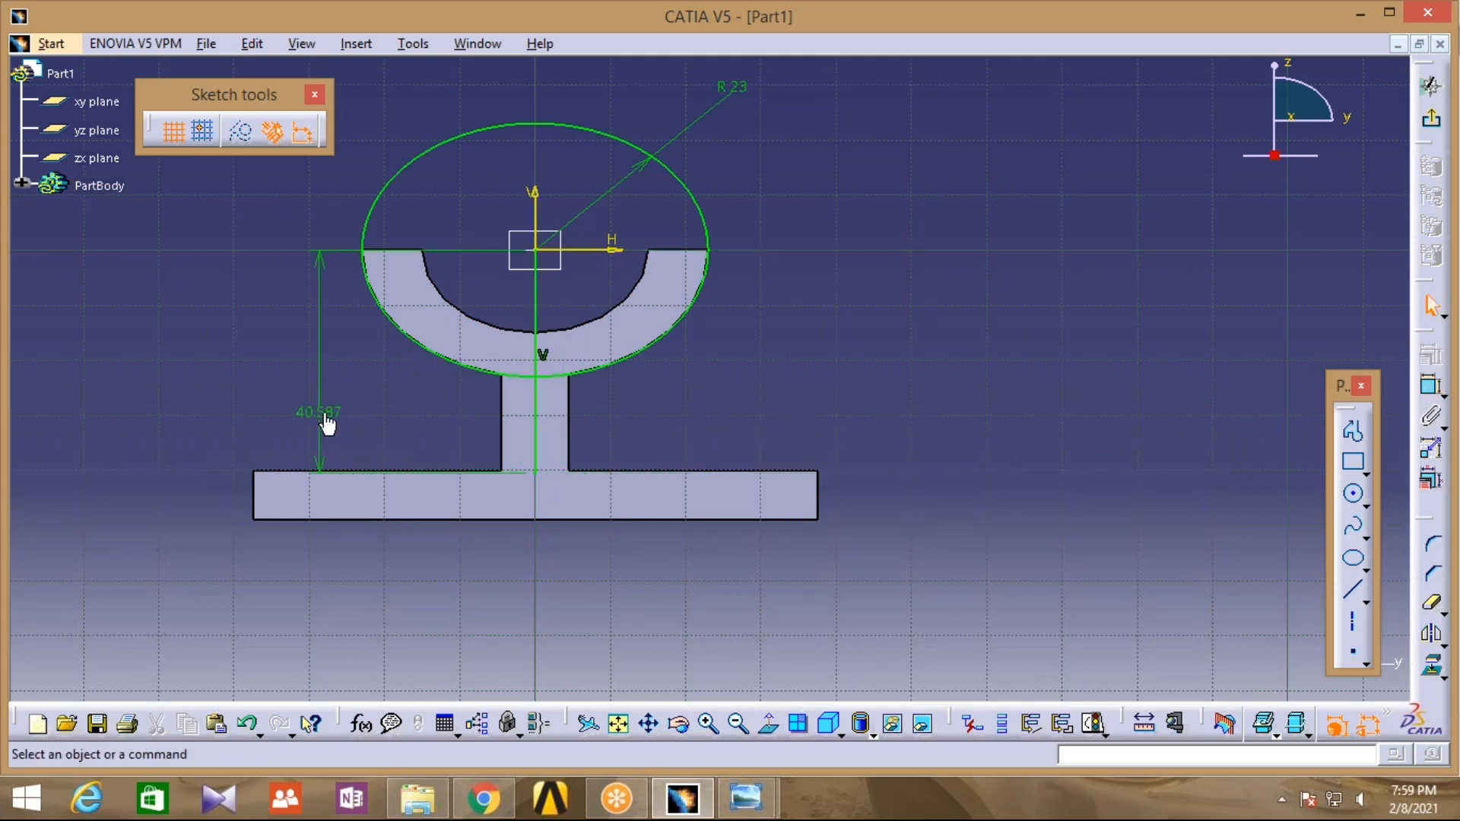
{"action": "double_click", "coordinate": [315, 411]}
{"action": "type", "text": "40"}
{"action": "key", "text": "Tab"}
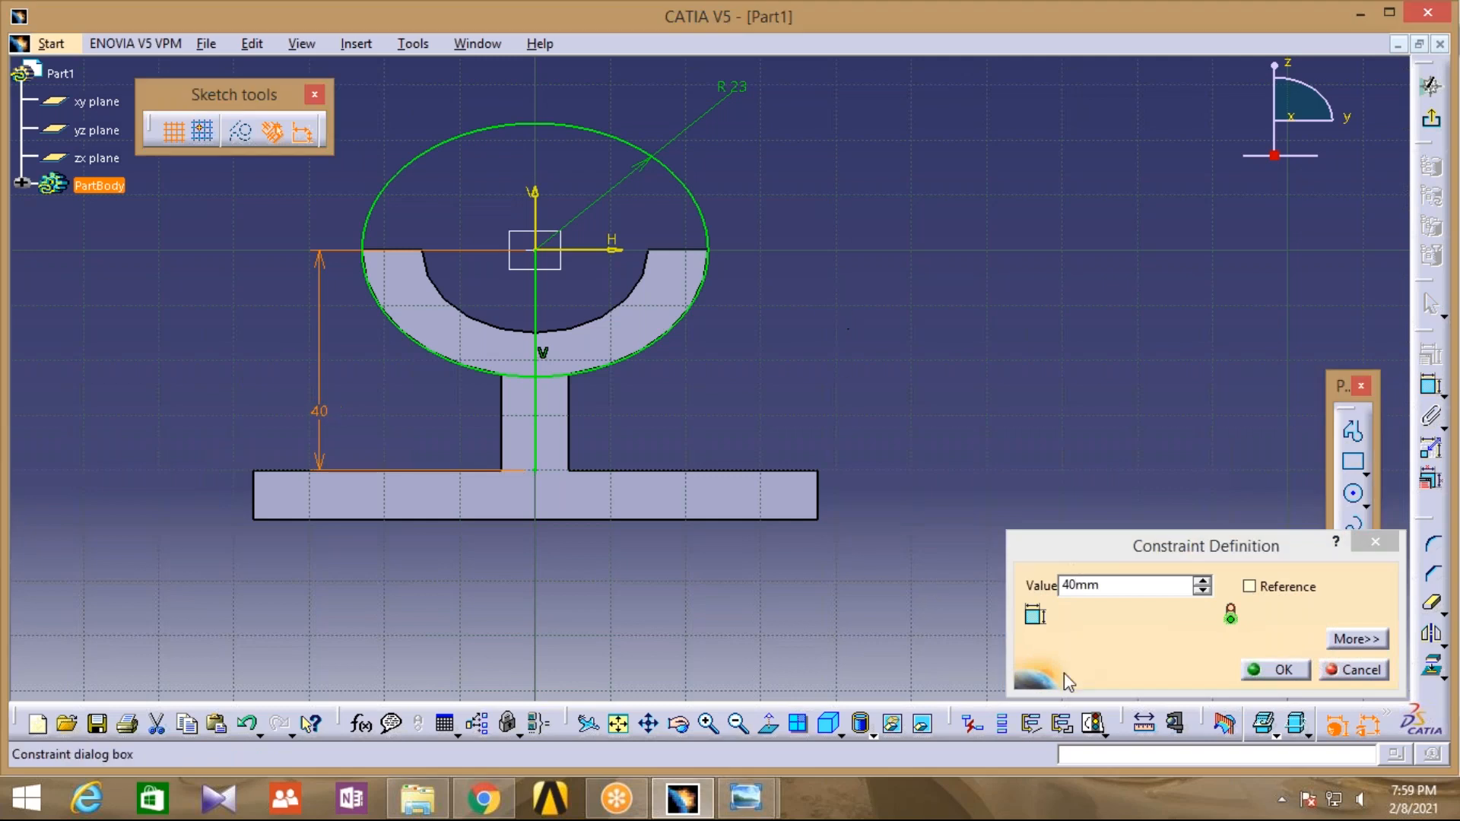
{"action": "left_click", "coordinate": [1278, 671]}
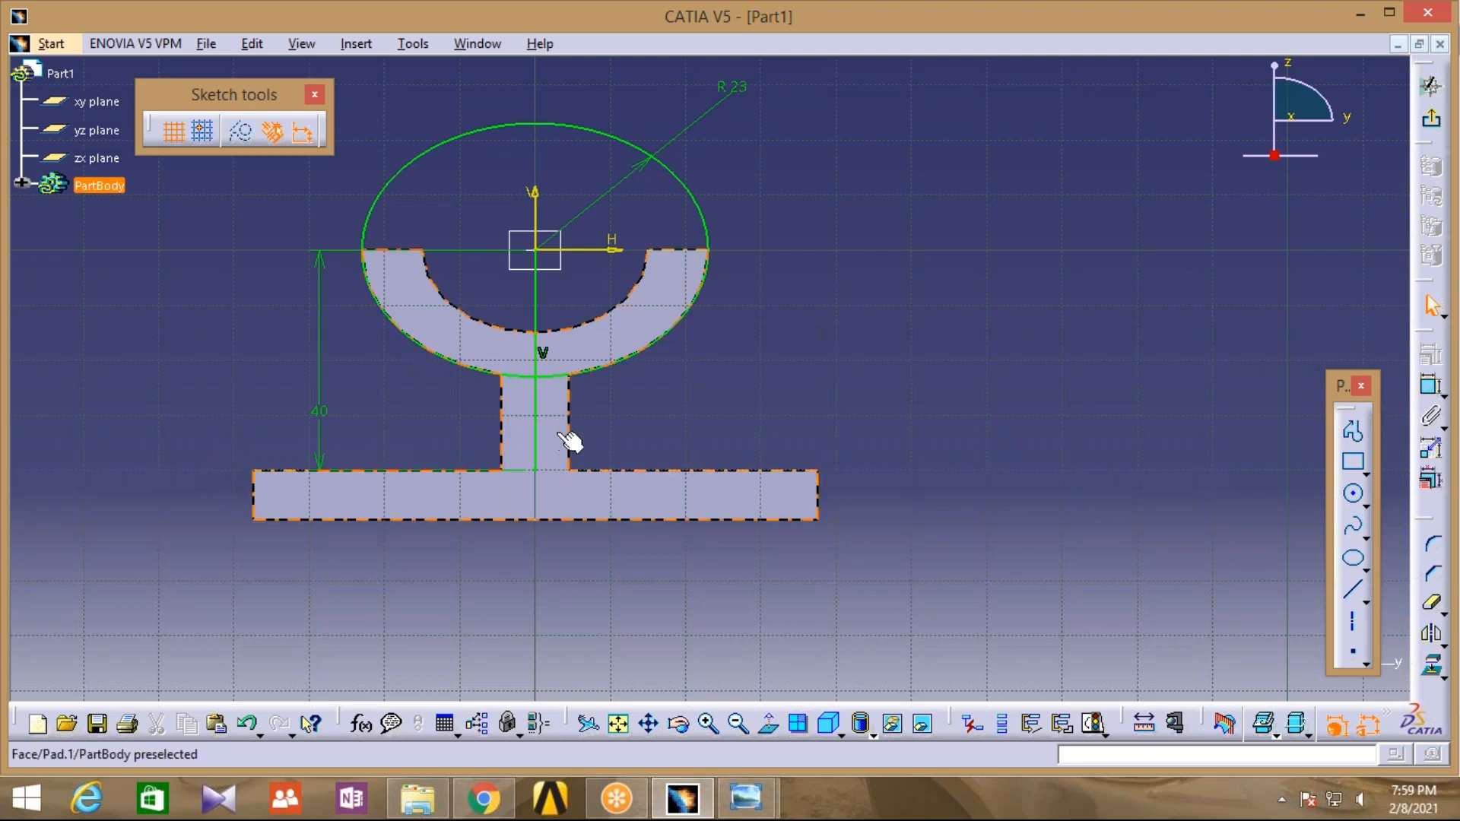
Offset the vertical centre line by 4.5 mm towards positive H so it lies along the web's side
{"action": "left_click", "coordinate": [546, 312]}
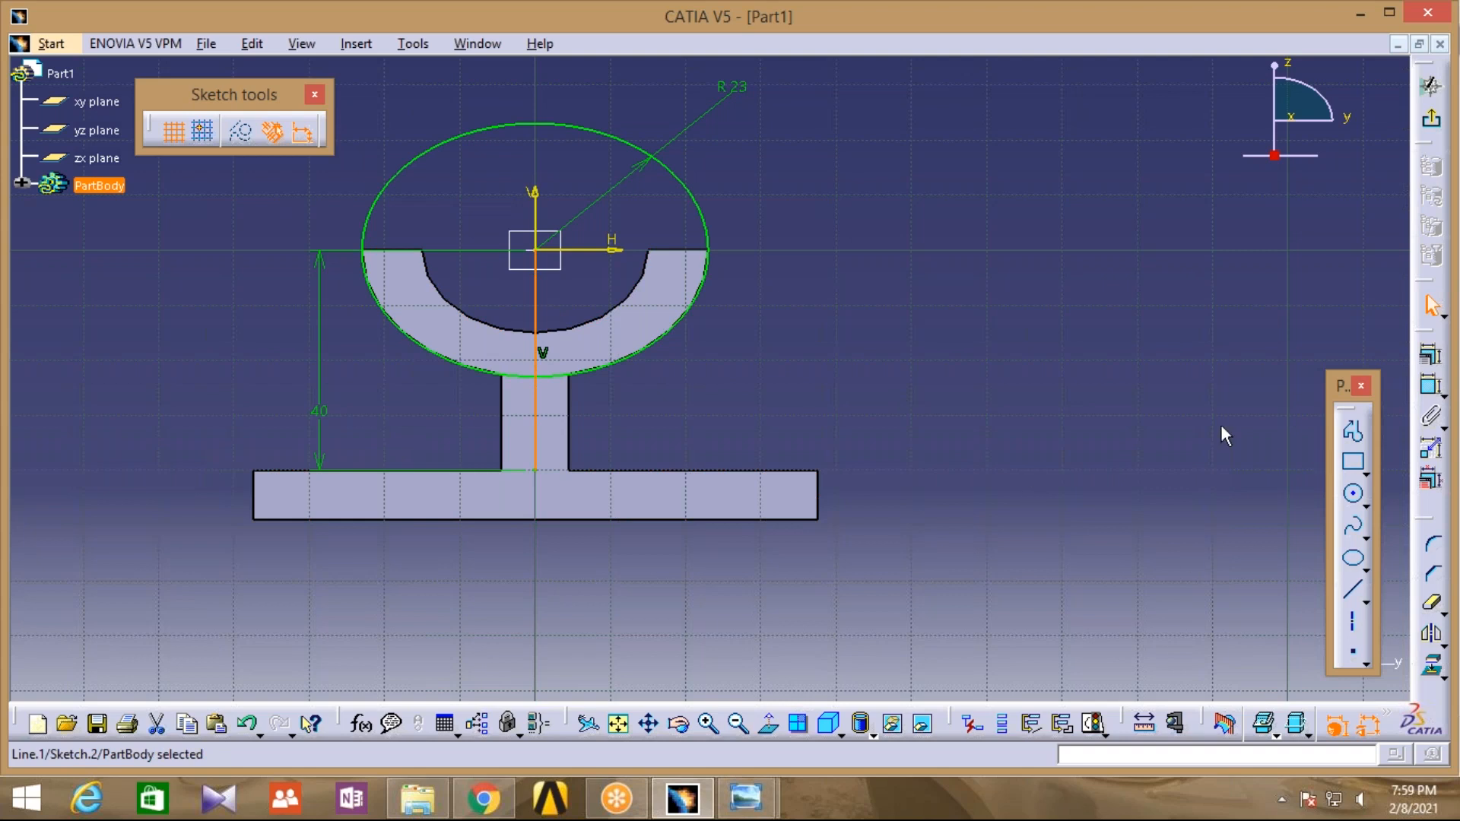
{"action": "left_click", "coordinate": [1445, 646]}
{"action": "left_click", "coordinate": [1442, 657]}
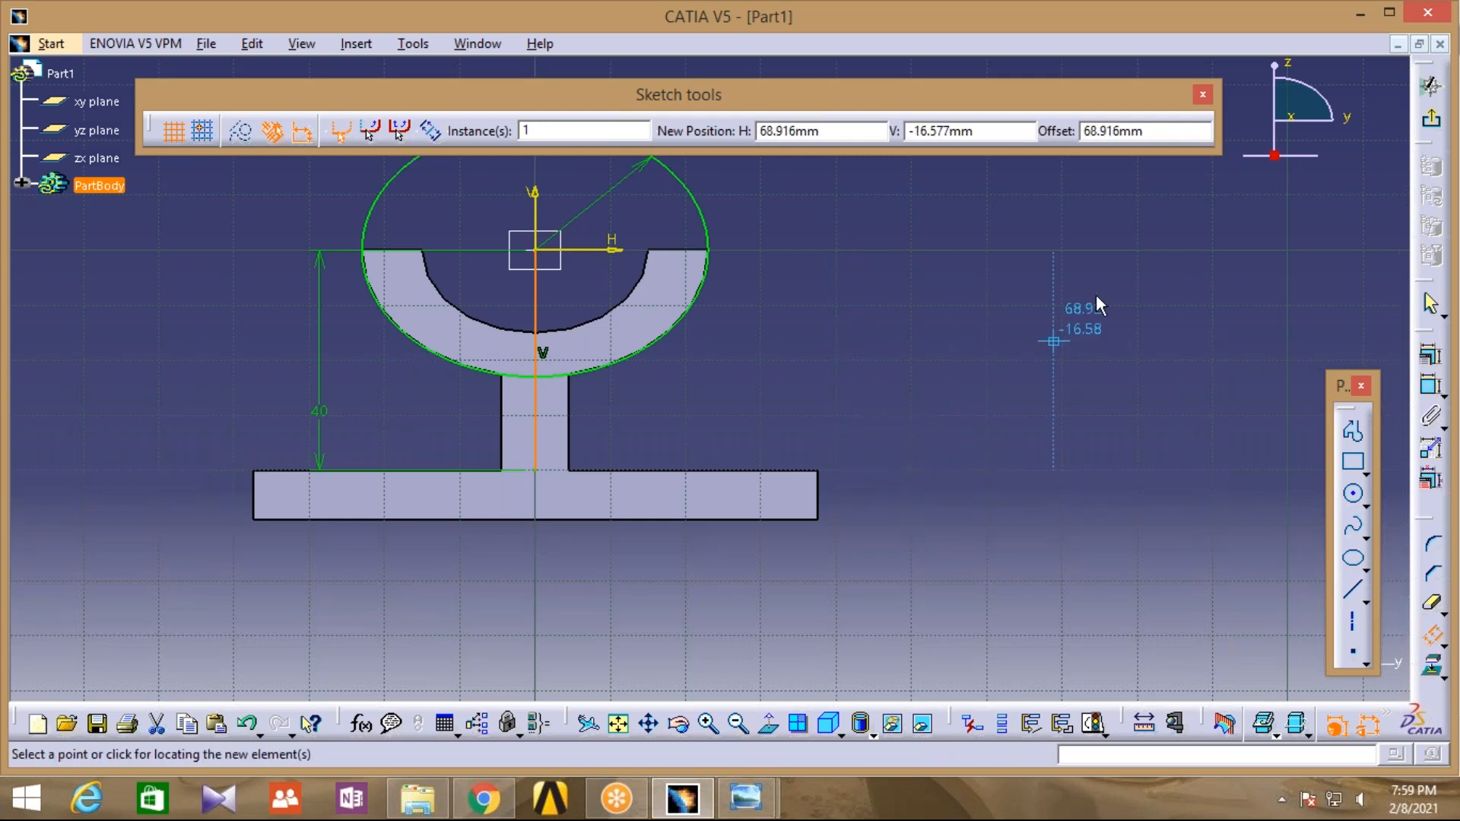
{"action": "left_click", "coordinate": [1087, 137]}
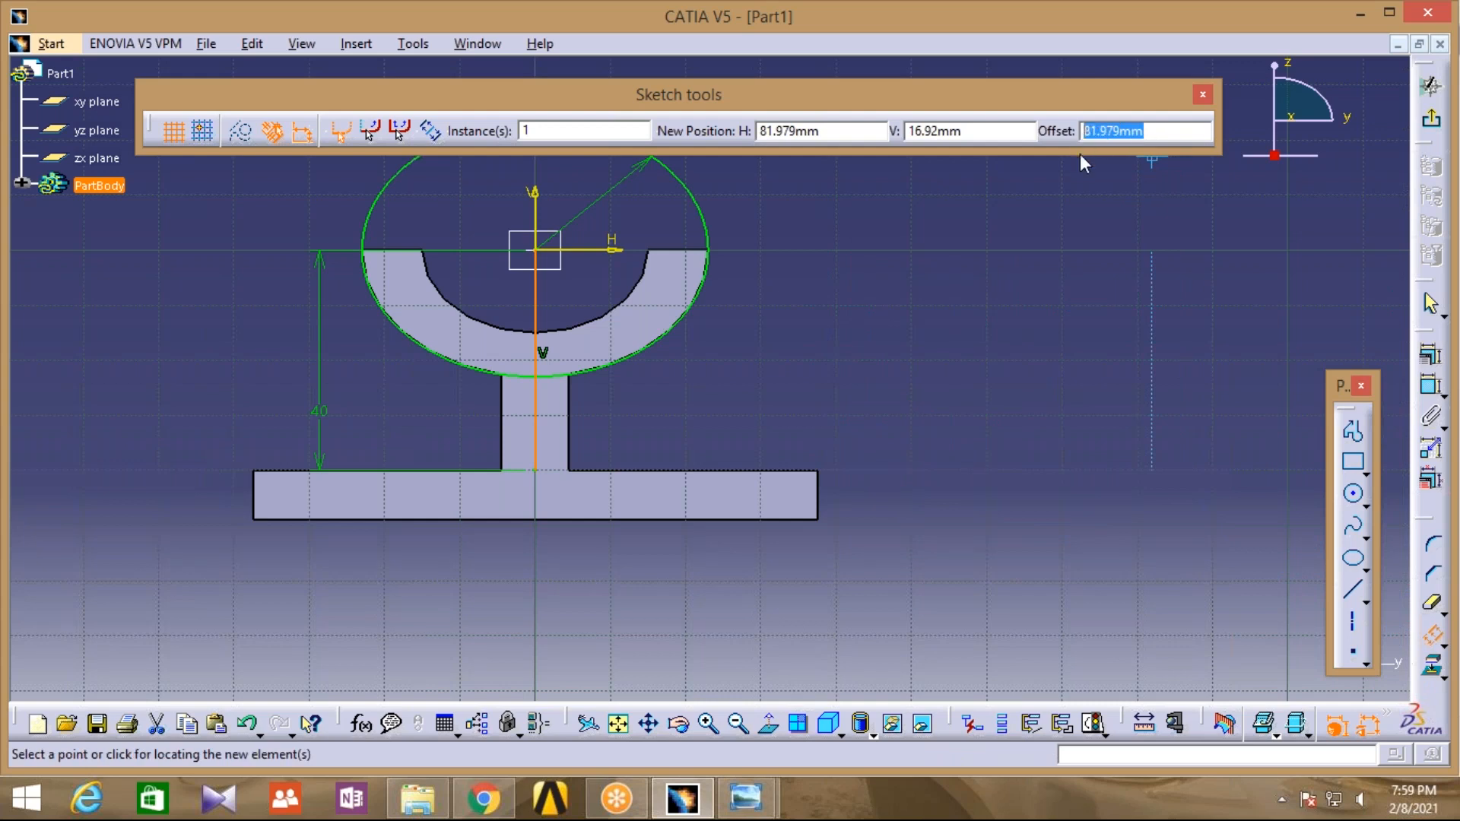
{"action": "type", "text": "4.5"}
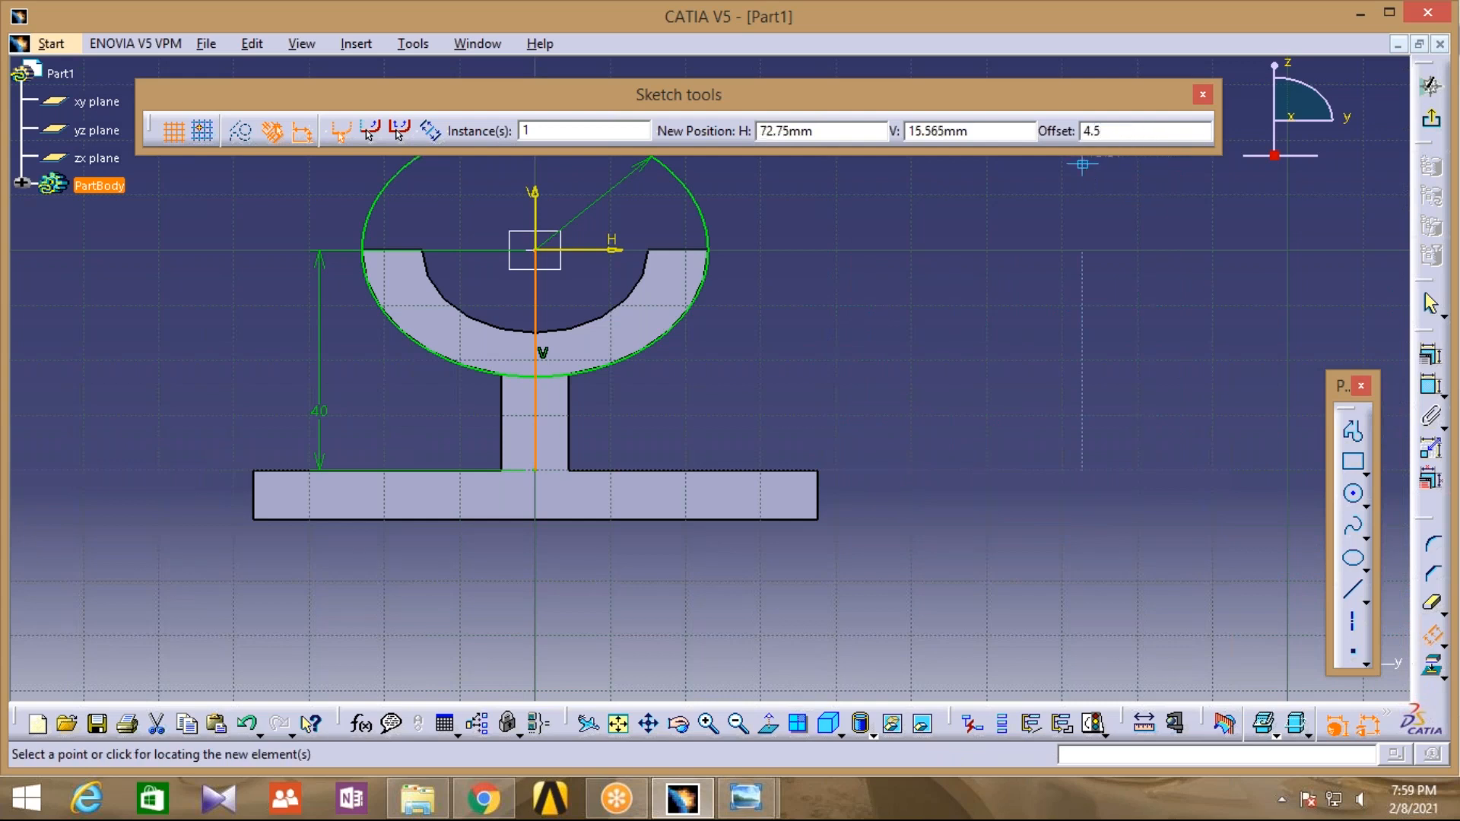
{"action": "key", "text": "Return"}
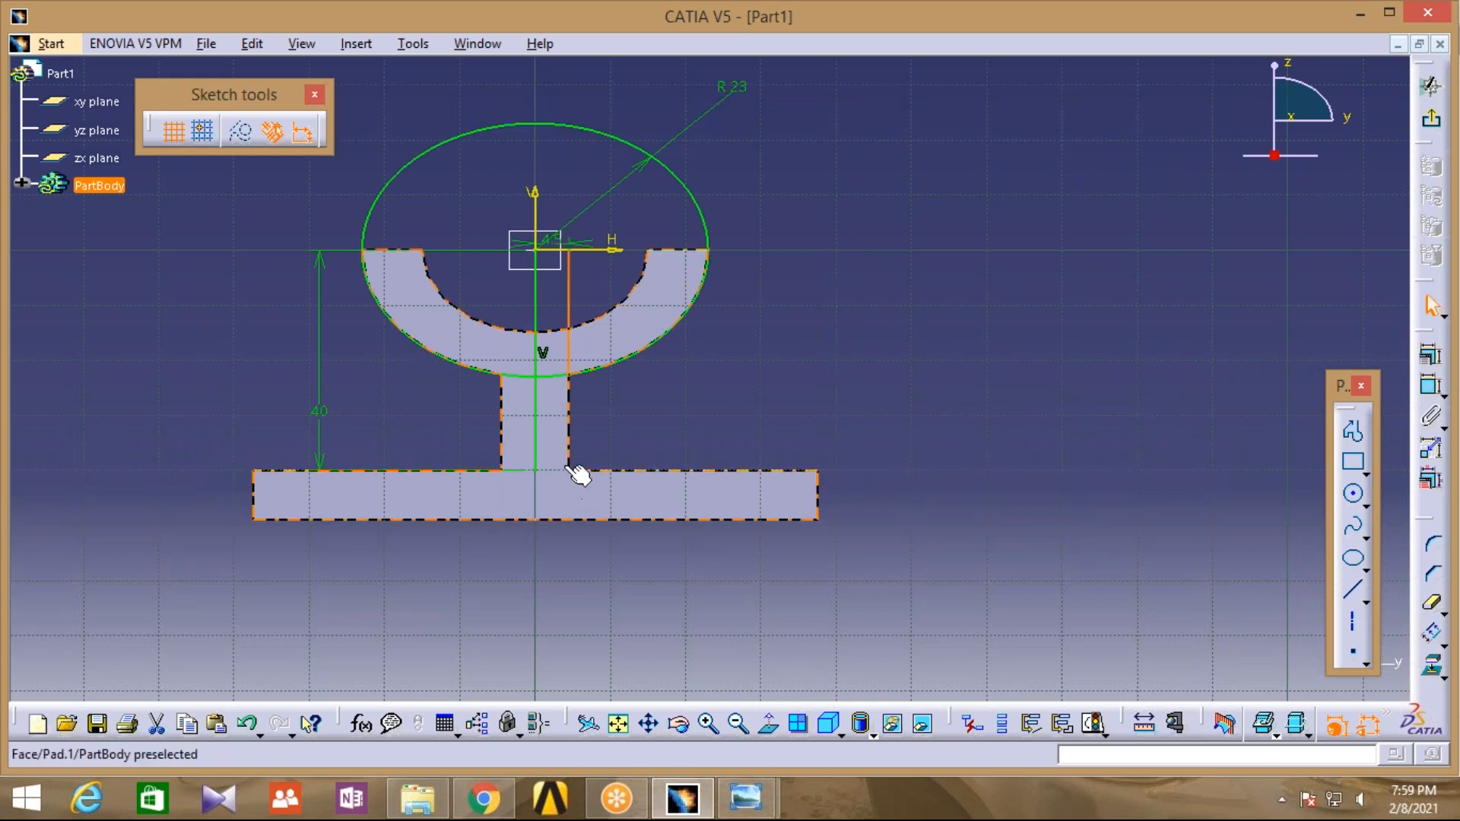
{"action": "left_click", "coordinate": [622, 418]}
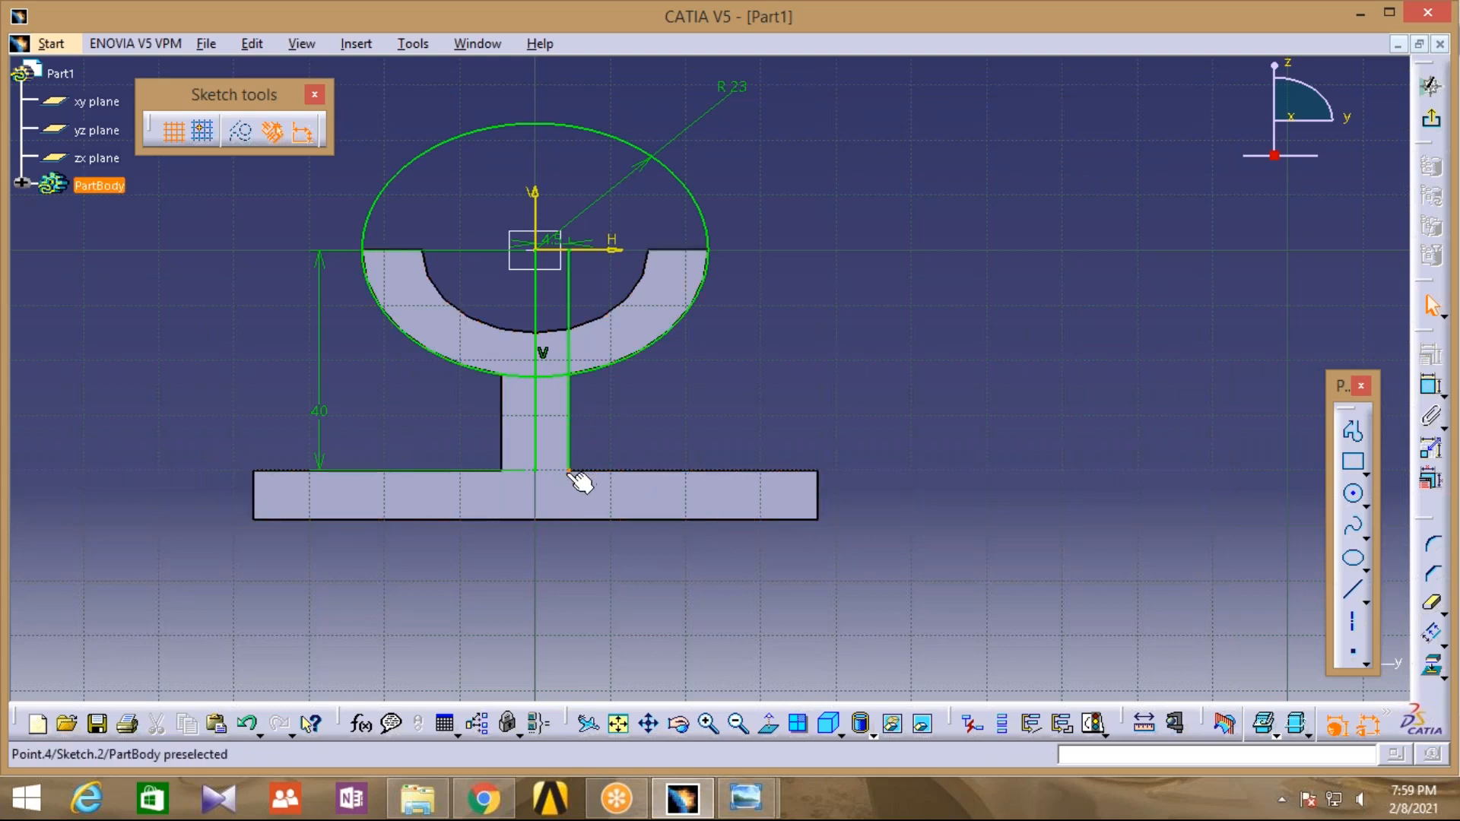
Draw a horizontal line about 44 mm long from the offset line's lower end along the base plate's upper face
{"action": "left_click", "coordinate": [1355, 432]}
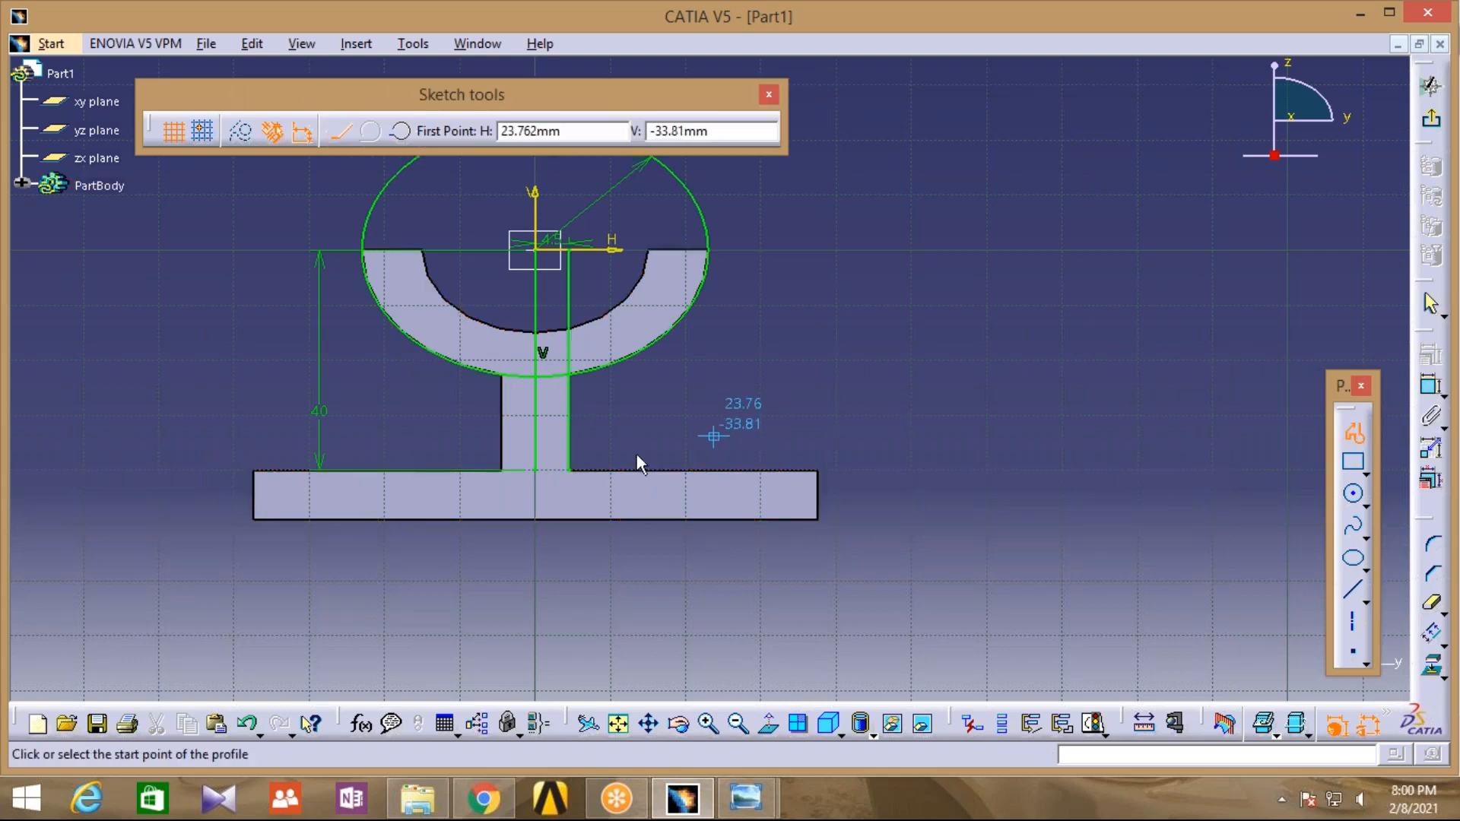
{"action": "left_click", "coordinate": [583, 475]}
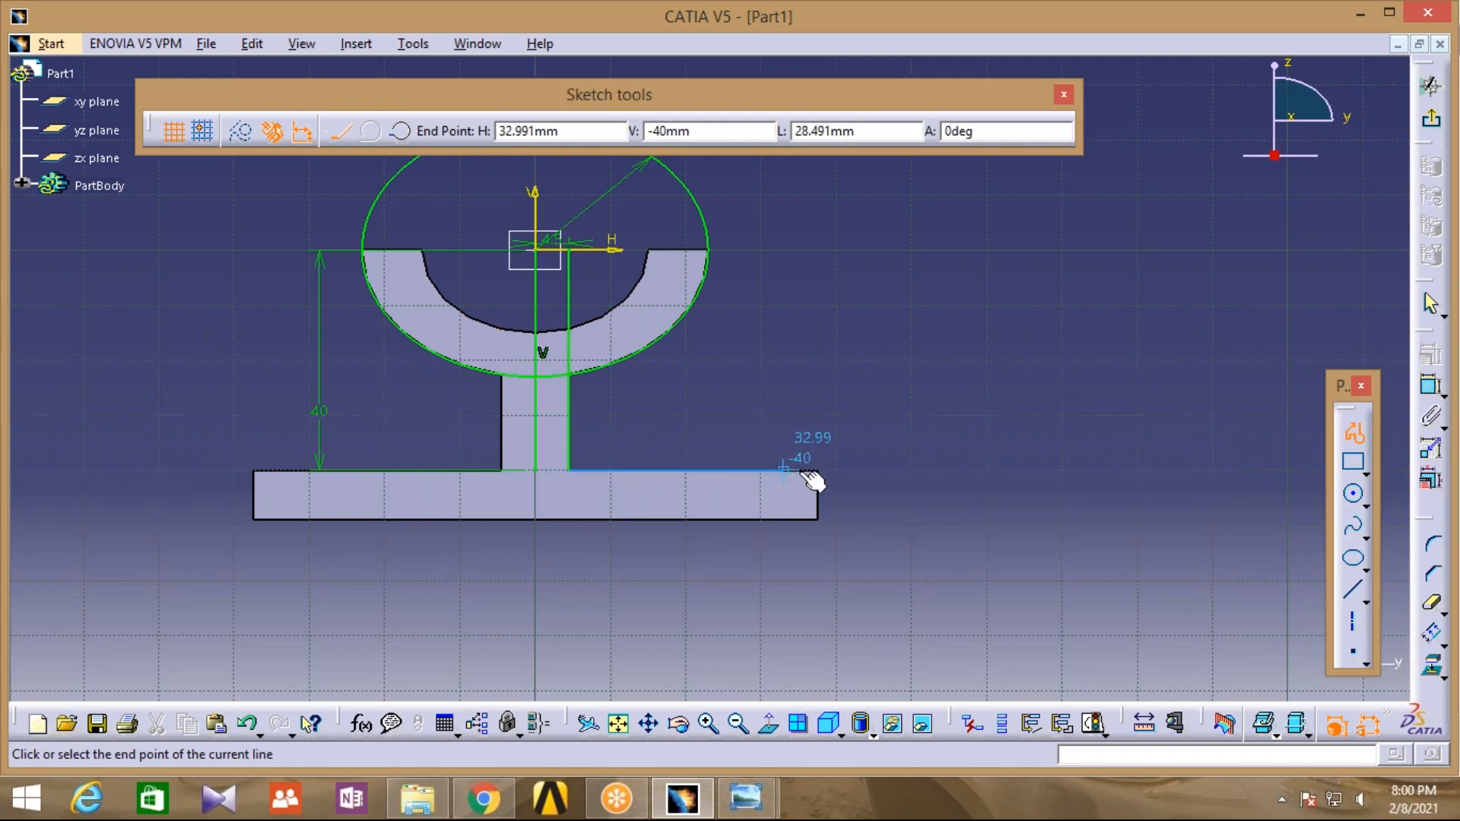
{"action": "left_click", "coordinate": [902, 470]}
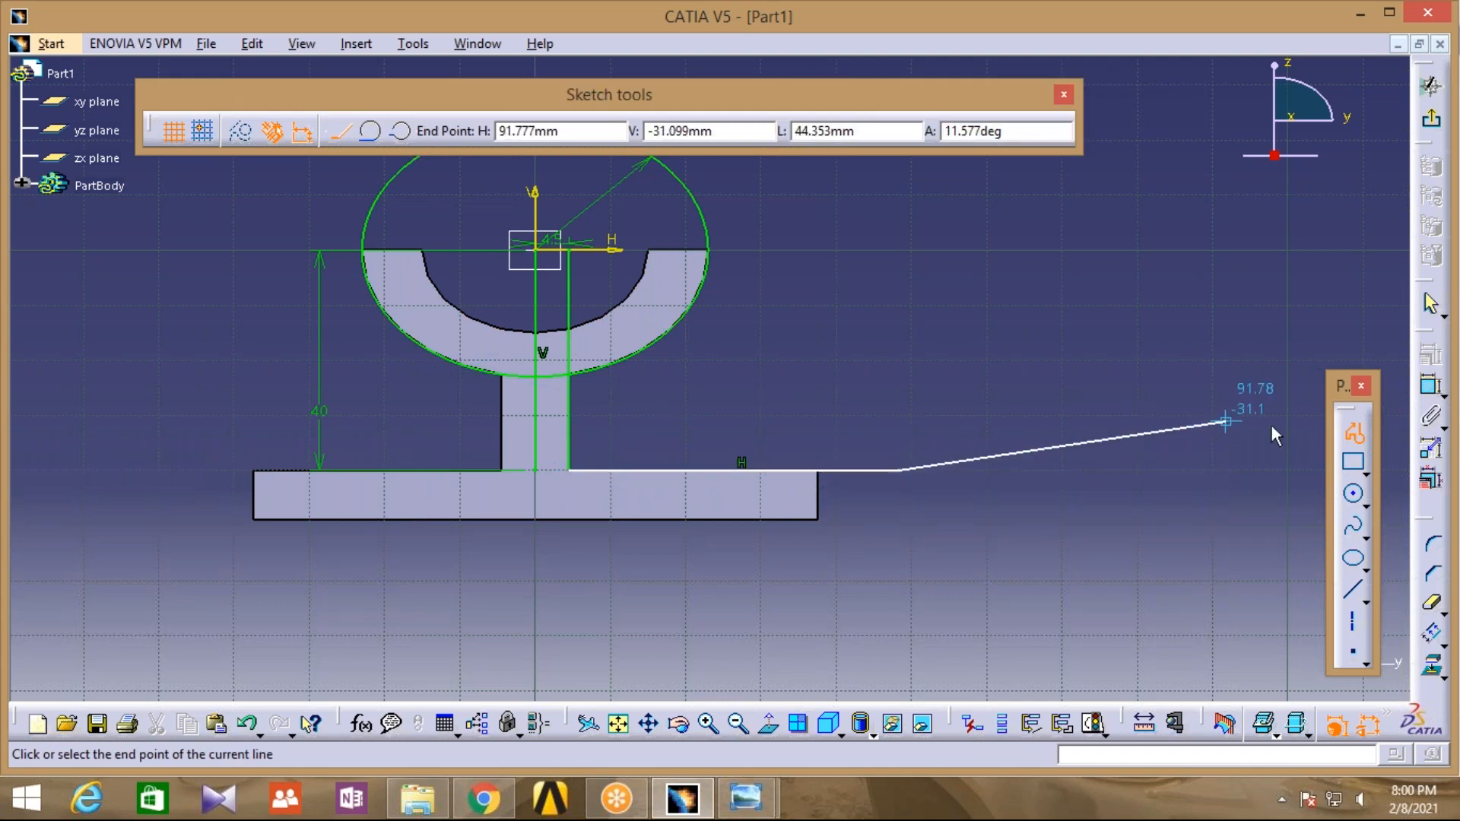
{"action": "left_click", "coordinate": [1353, 432]}
Check the rib's base distance from the web in the reference drawing and return to the CATIA sketch
{"action": "mouse_move", "coordinate": [745, 798]}
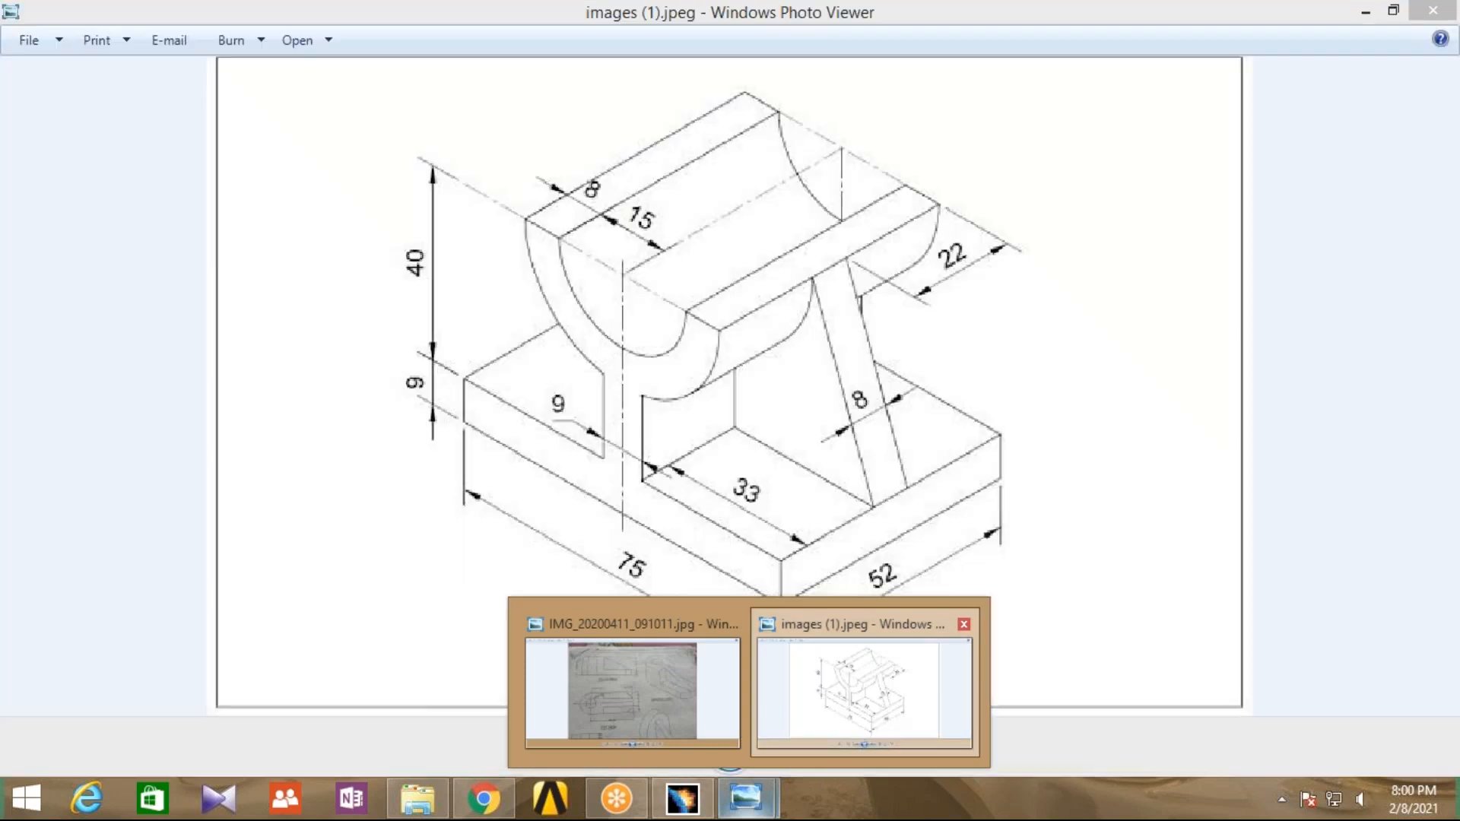
{"action": "left_click", "coordinate": [882, 719]}
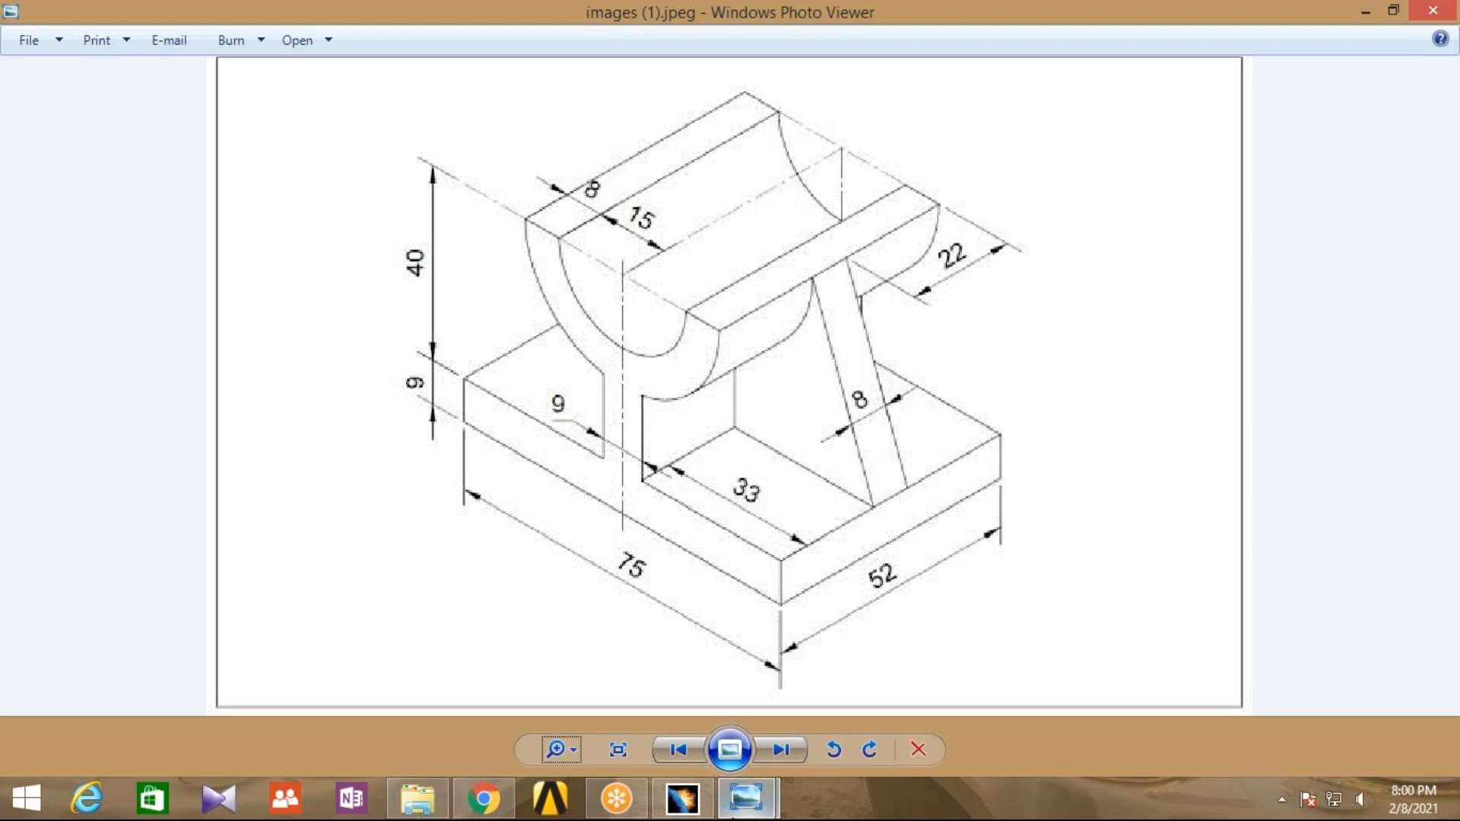
{"action": "left_click", "coordinate": [846, 693]}
{"action": "left_click", "coordinate": [682, 799]}
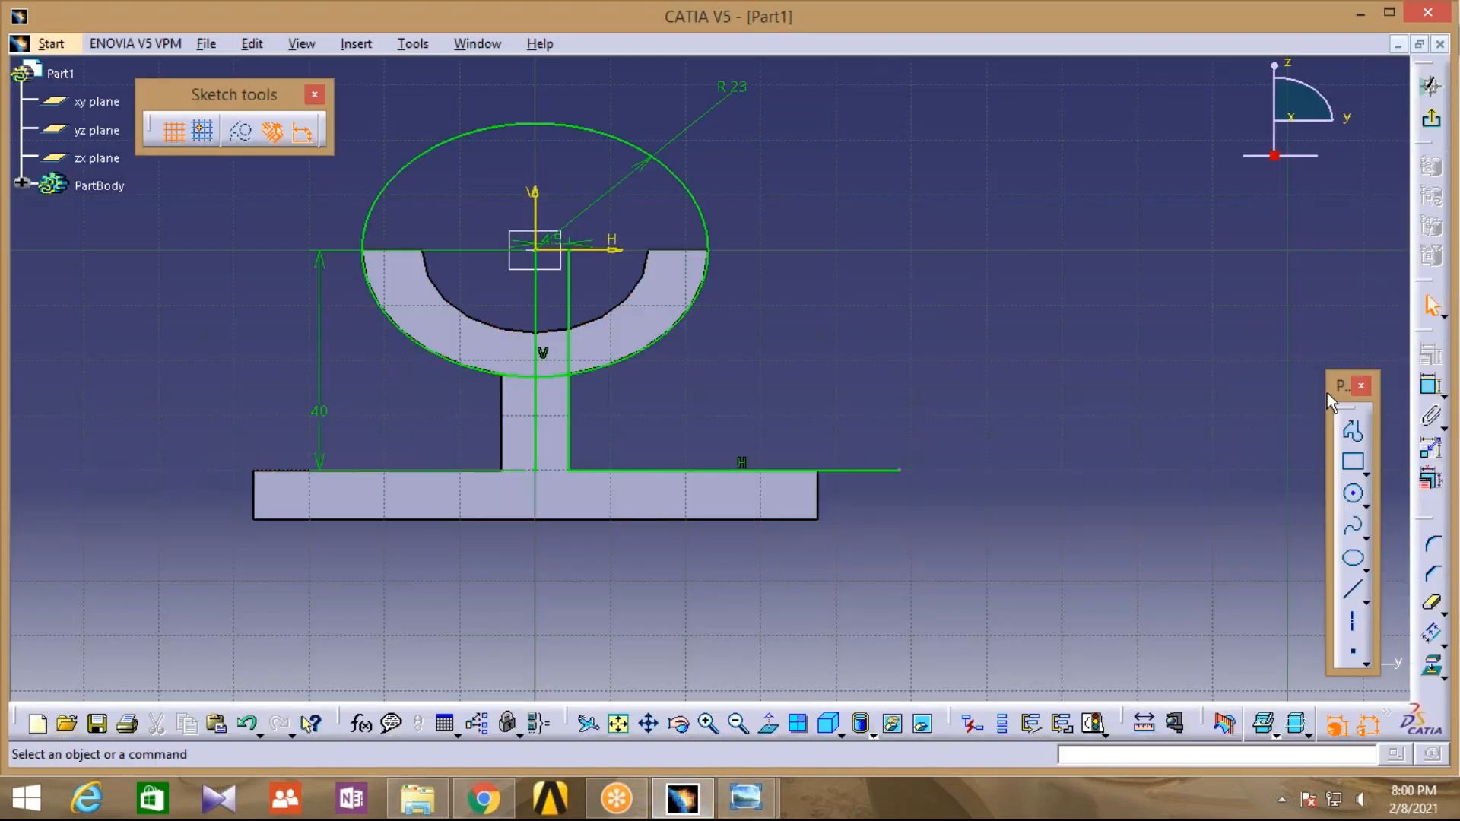
Dimension the horizontal line on the base plate and set its length to 33 mm
{"action": "left_click", "coordinate": [1431, 385]}
{"action": "left_click", "coordinate": [878, 471]}
{"action": "left_click", "coordinate": [790, 578]}
{"action": "double_click", "coordinate": [783, 579]}
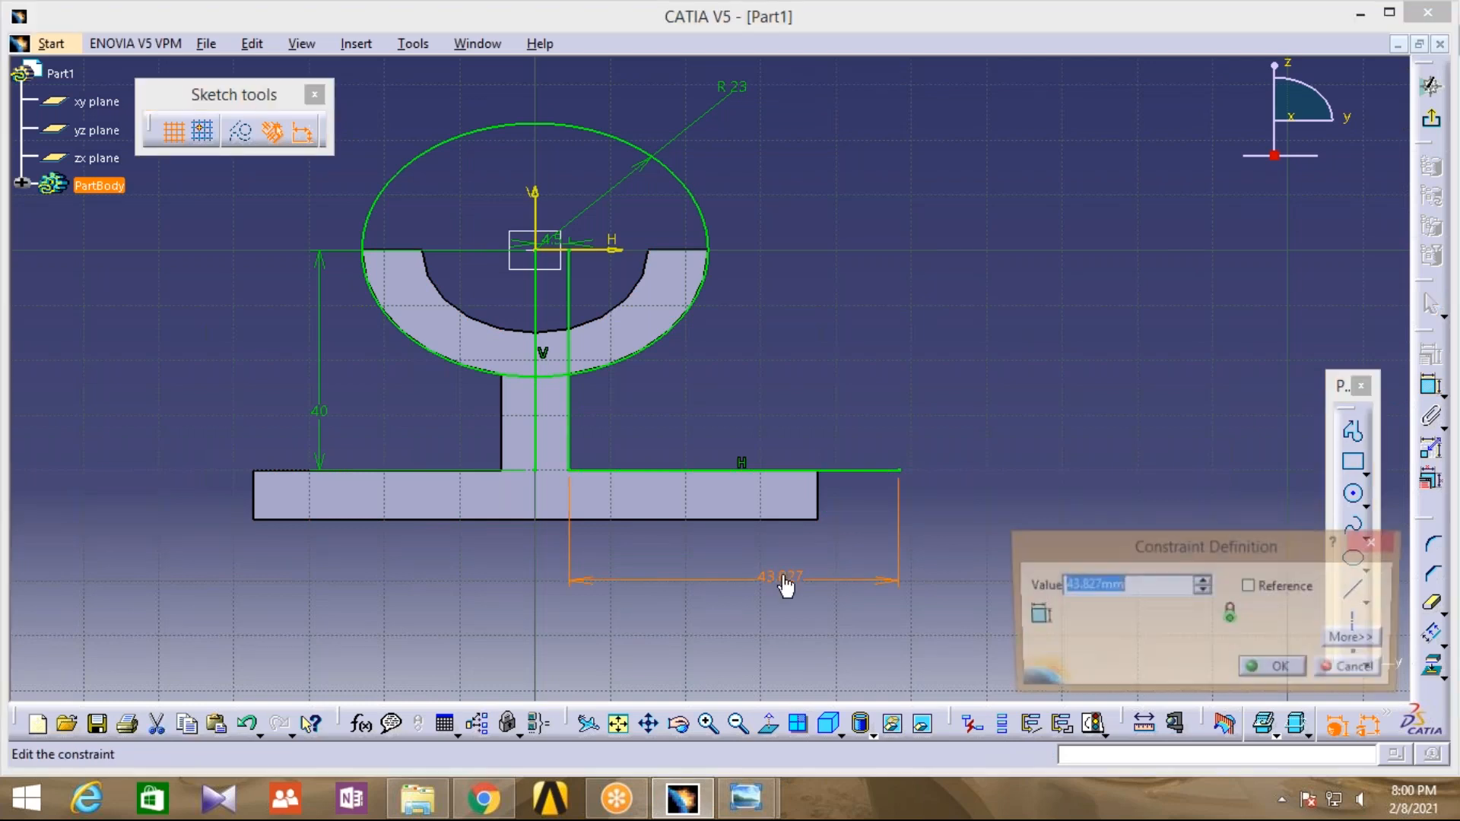
{"action": "type", "text": "33"}
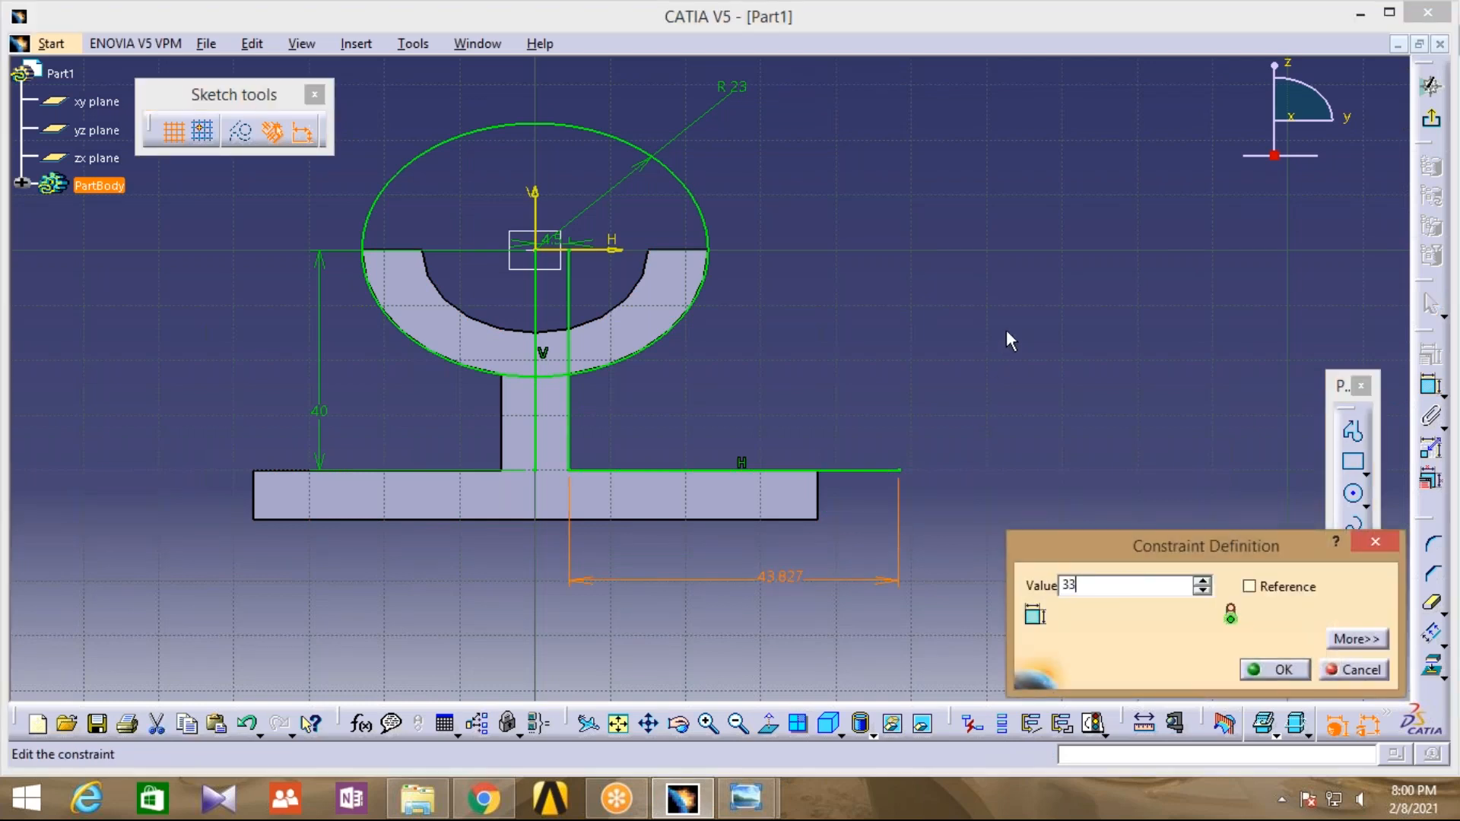
{"action": "key", "text": "Return"}
{"action": "left_click", "coordinate": [1274, 668]}
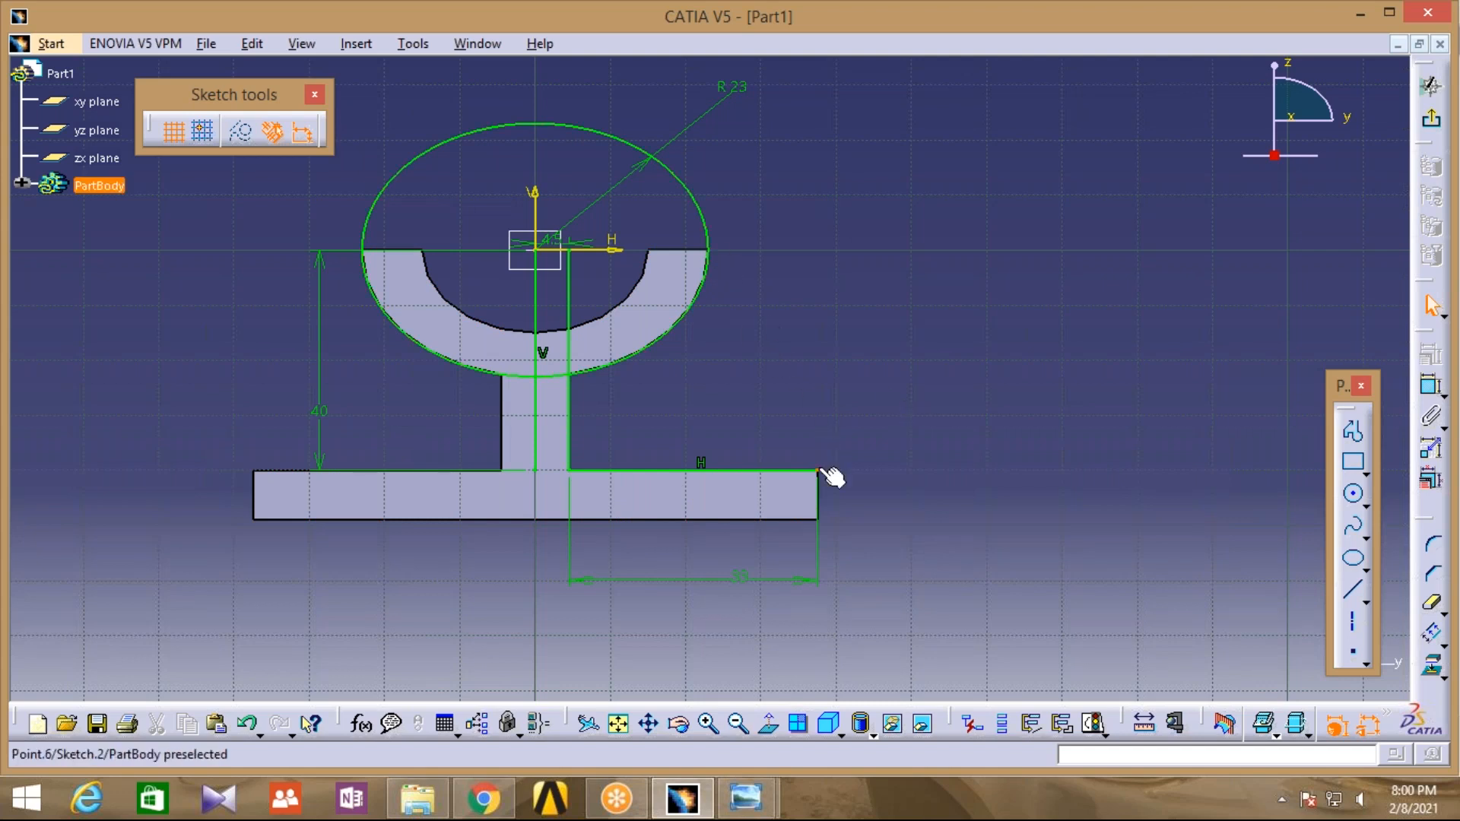
Draw a connected profile from the origin horizontally to the circle, continuing along a slanted line to the 33 mm line's outer end
{"action": "left_click", "coordinate": [1357, 434]}
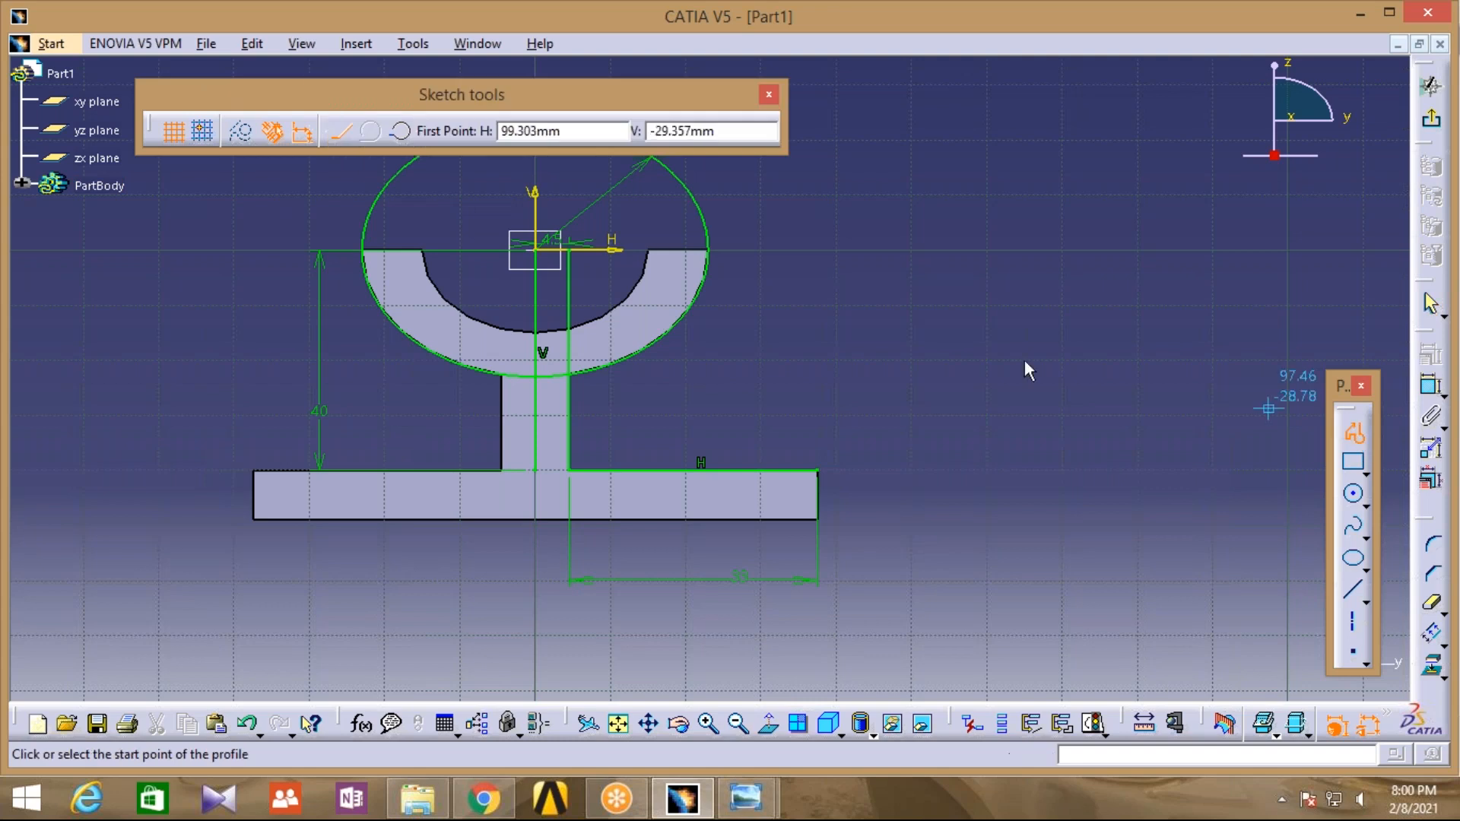
{"action": "left_click", "coordinate": [535, 250]}
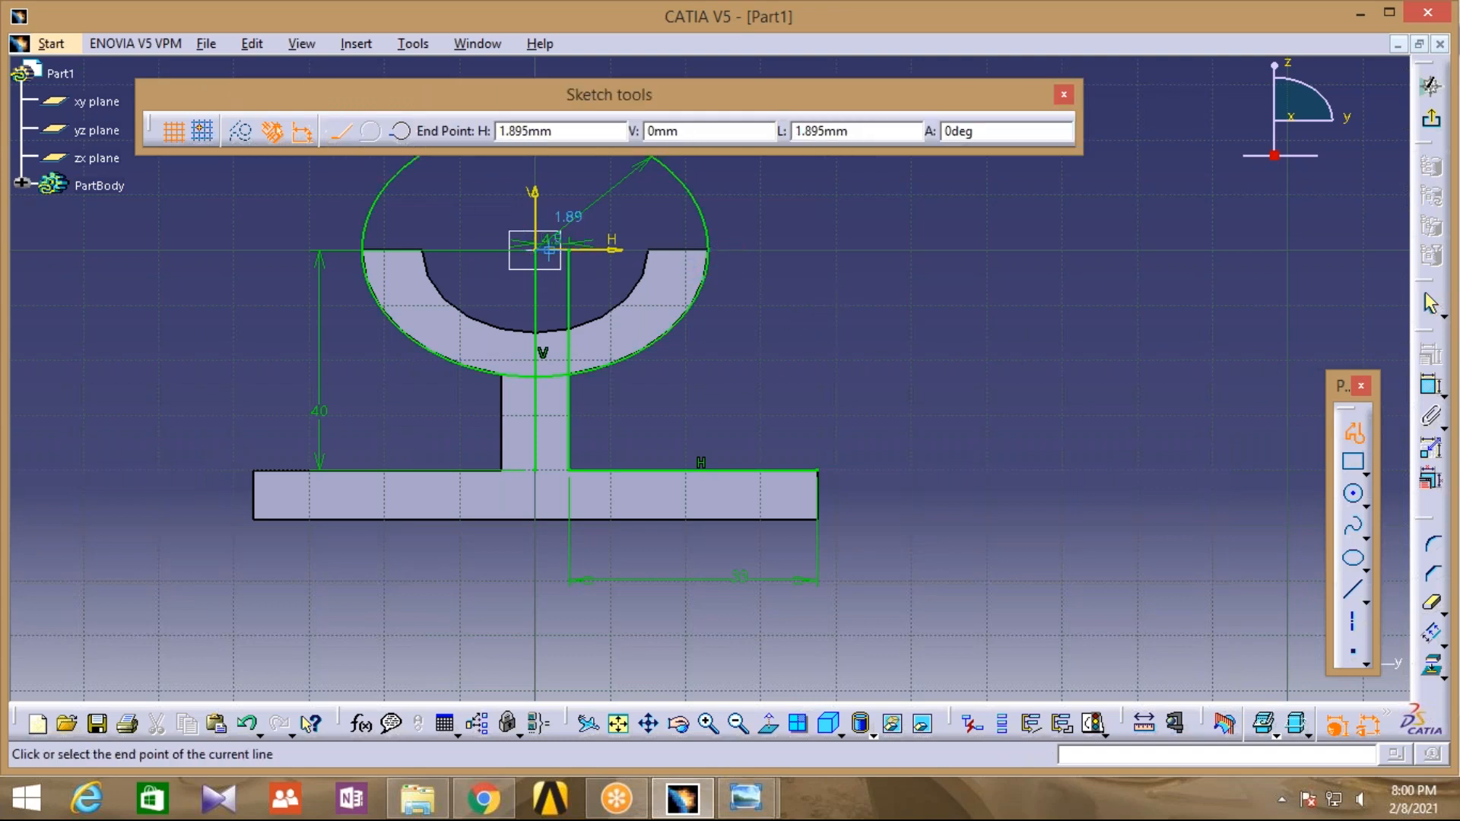
{"action": "left_click", "coordinate": [711, 250]}
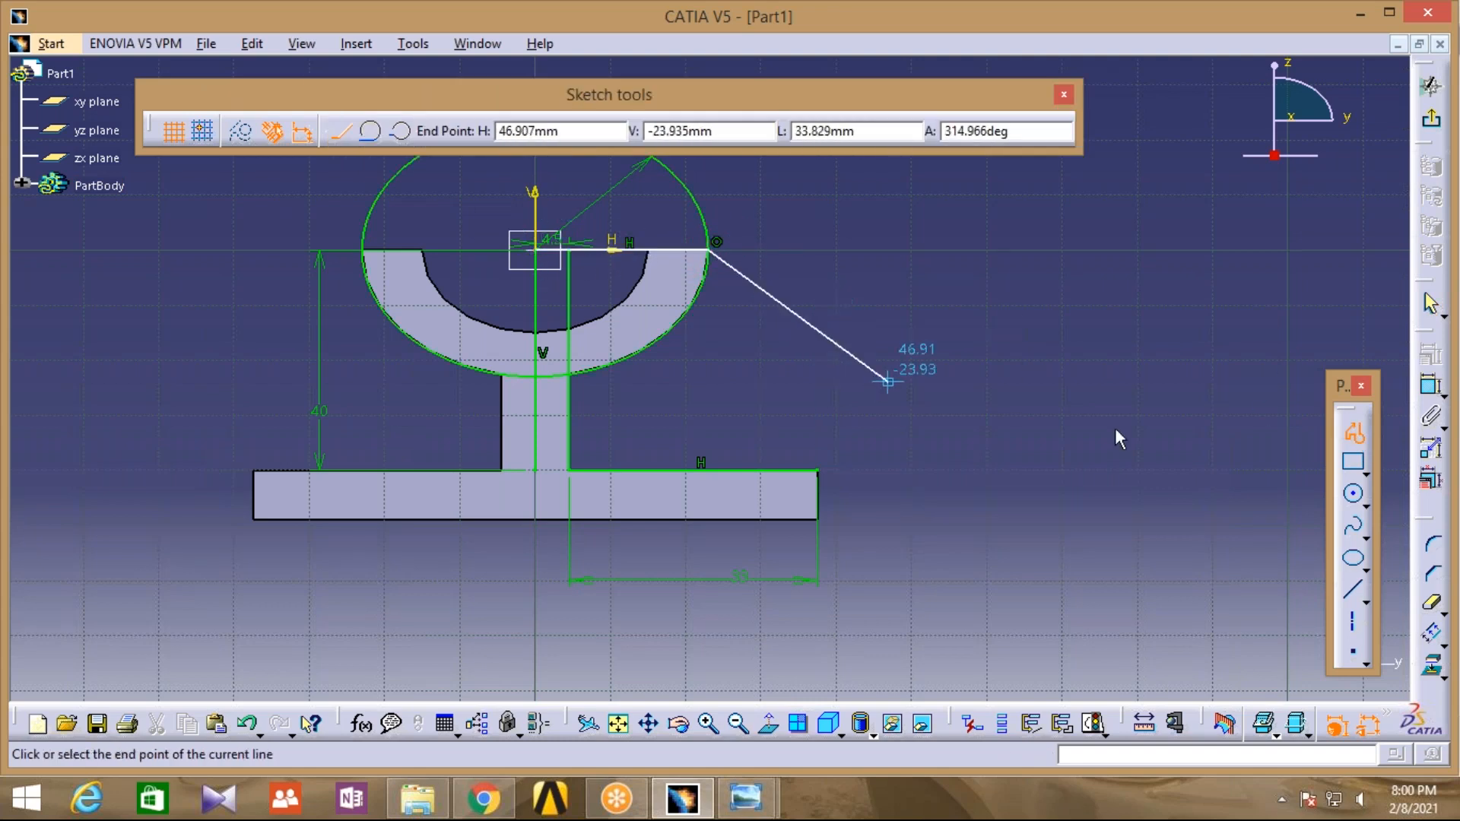
{"action": "left_click", "coordinate": [819, 470]}
{"action": "left_click", "coordinate": [1358, 428]}
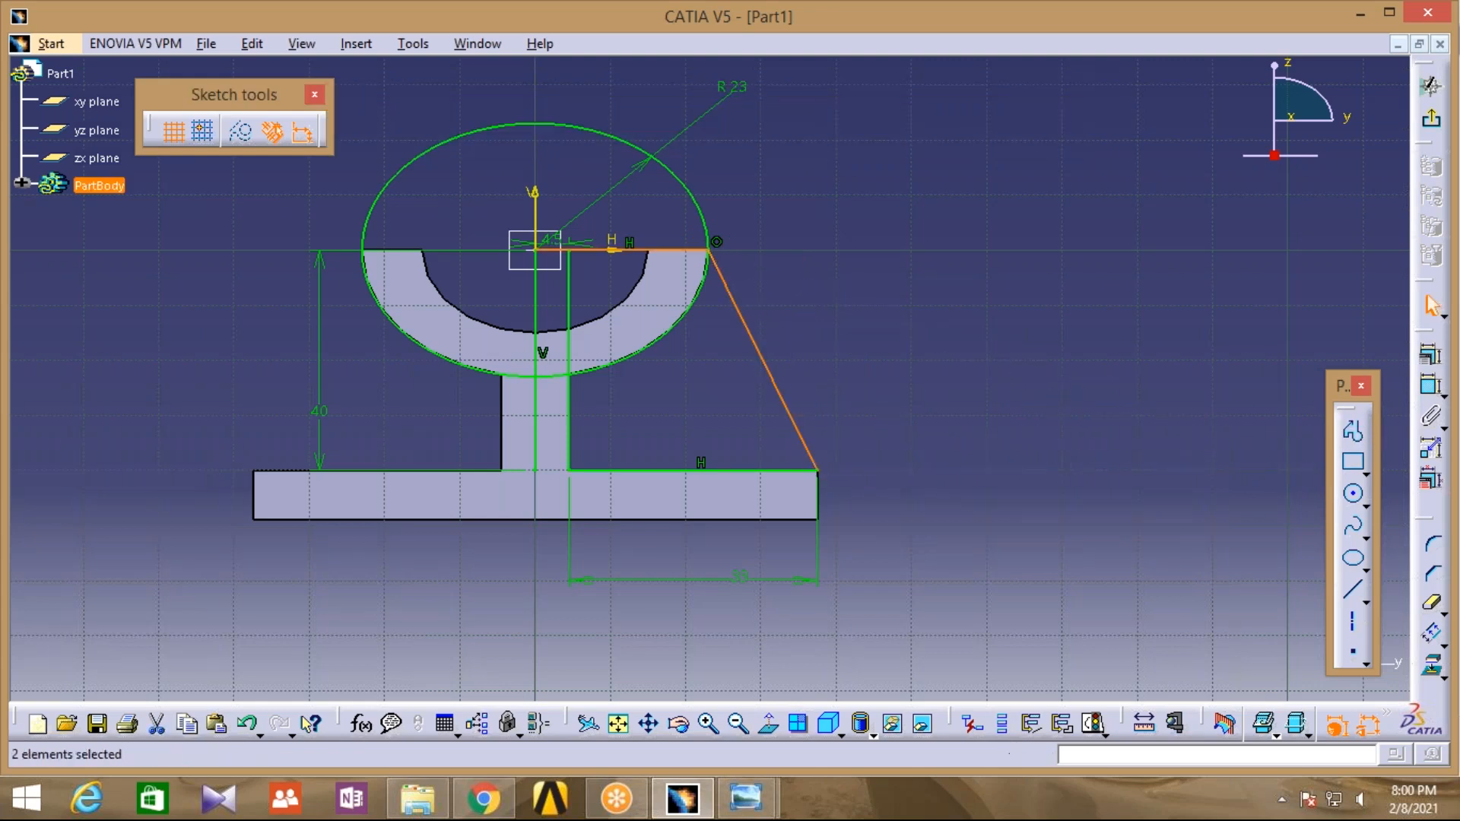
Delete the vertical construction line through the origin from the rib sketch
{"action": "left_click", "coordinate": [699, 433]}
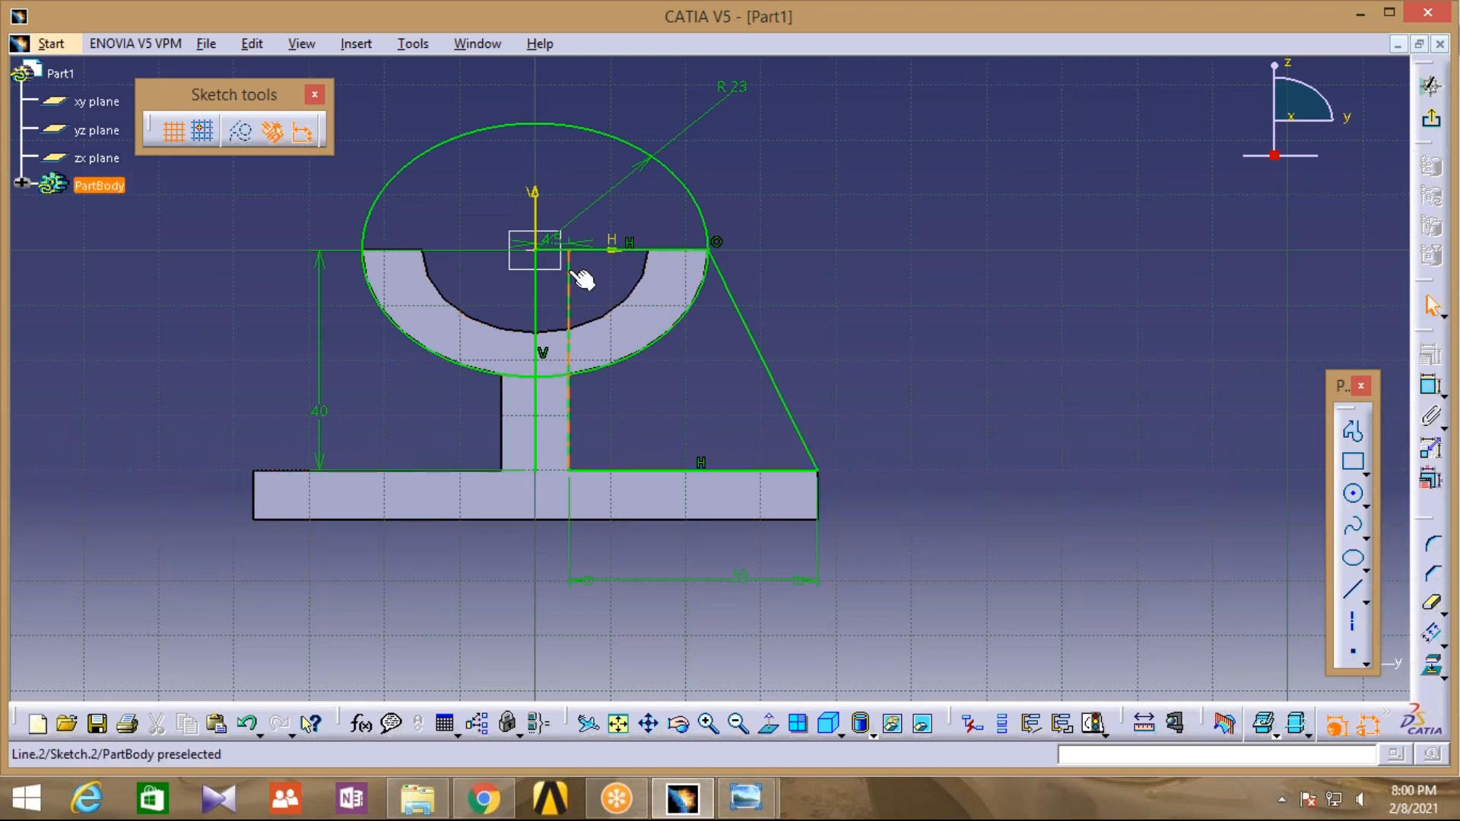
{"action": "left_click", "coordinate": [536, 411]}
{"action": "key", "text": "Delete"}
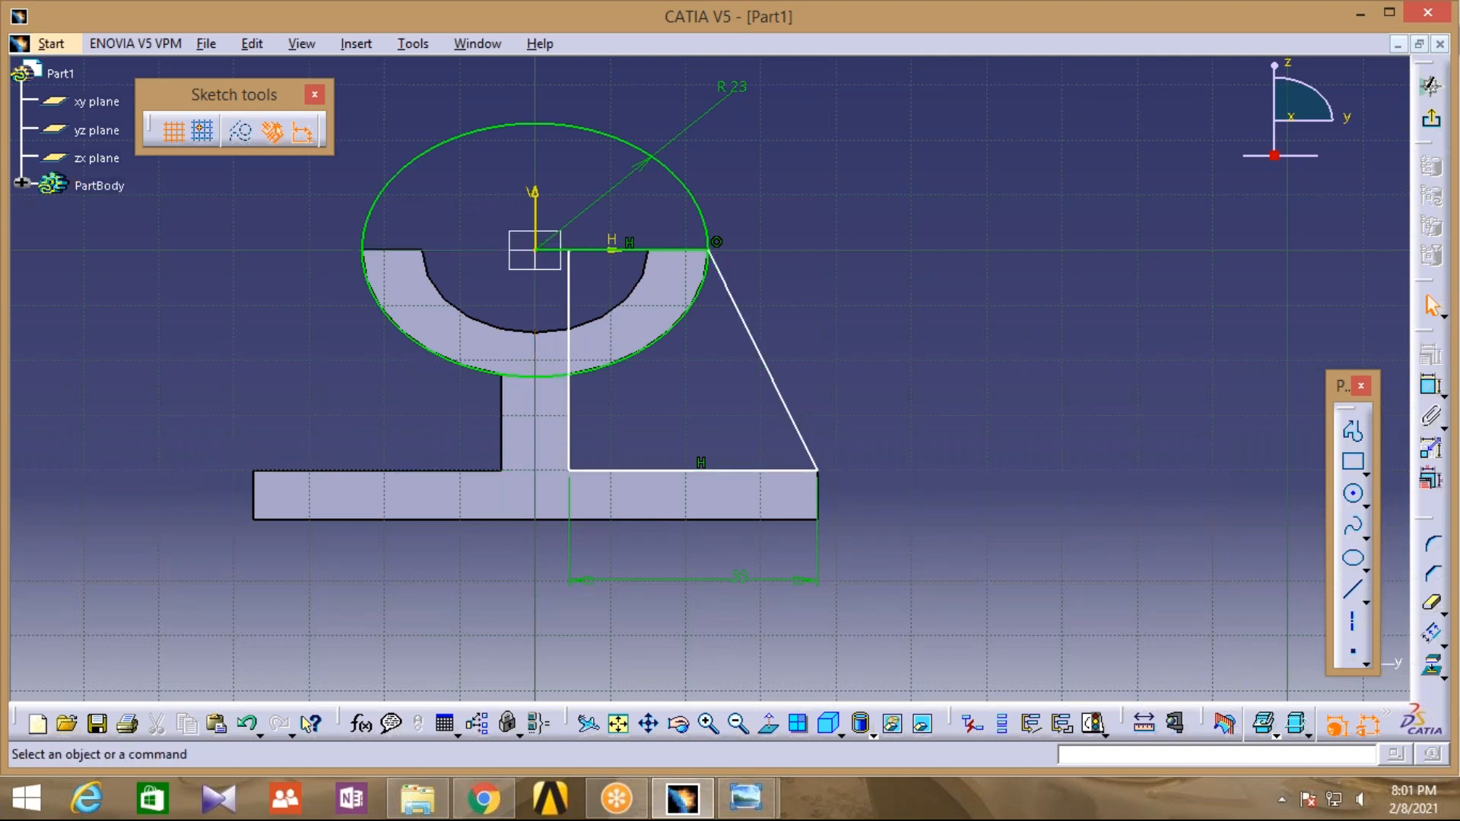
Quick-trim the circle, the horizontal line at the origin and the vertical line's upper part to leave a closed rib profile
{"action": "left_click", "coordinate": [1431, 610]}
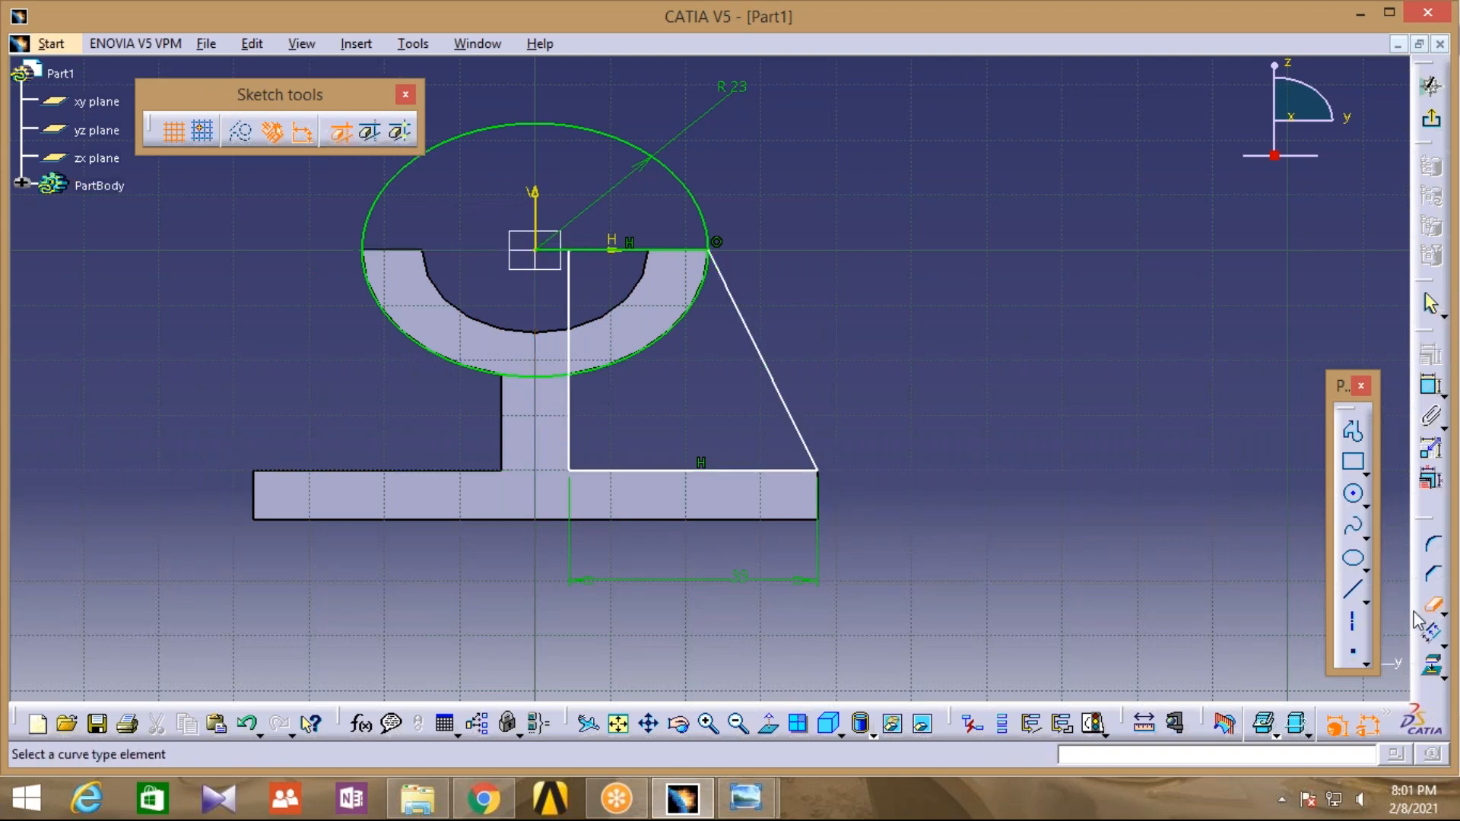
{"action": "left_click", "coordinate": [693, 190]}
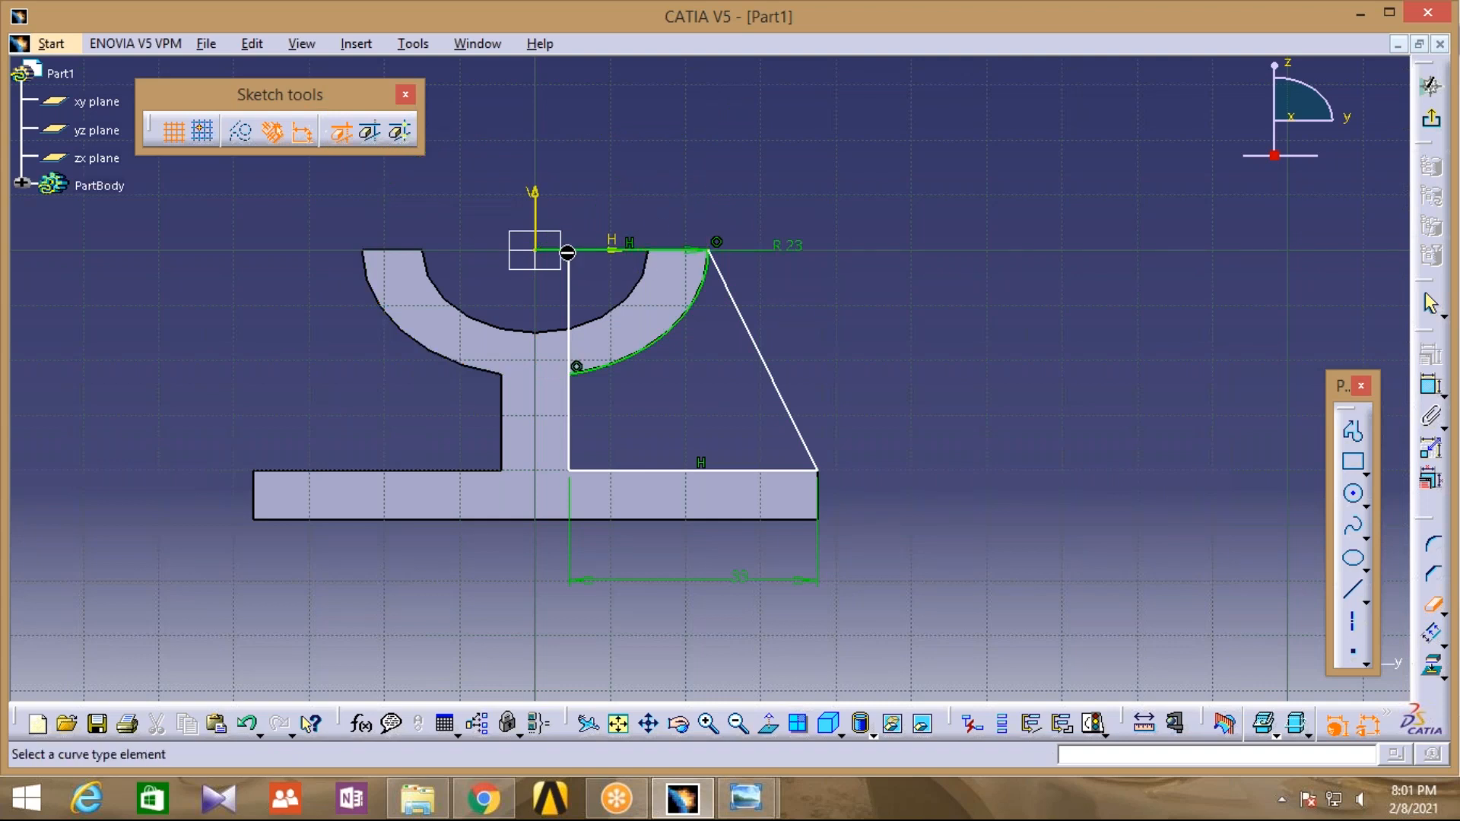
{"action": "left_click", "coordinate": [615, 259]}
{"action": "left_click", "coordinate": [571, 298]}
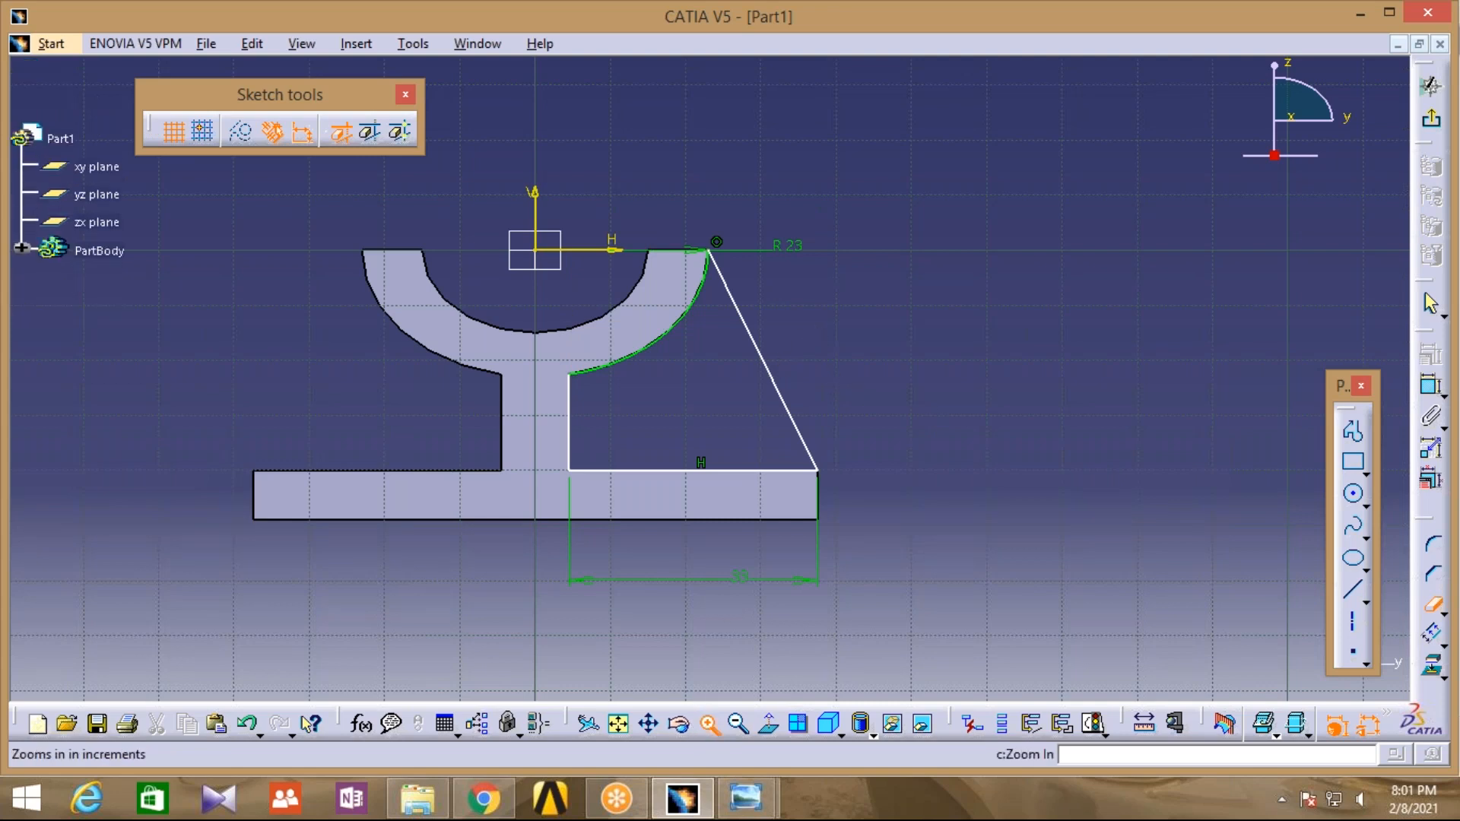
{"action": "left_click", "coordinate": [710, 724]}
{"action": "left_click", "coordinate": [710, 724]}
{"action": "left_click", "coordinate": [709, 724]}
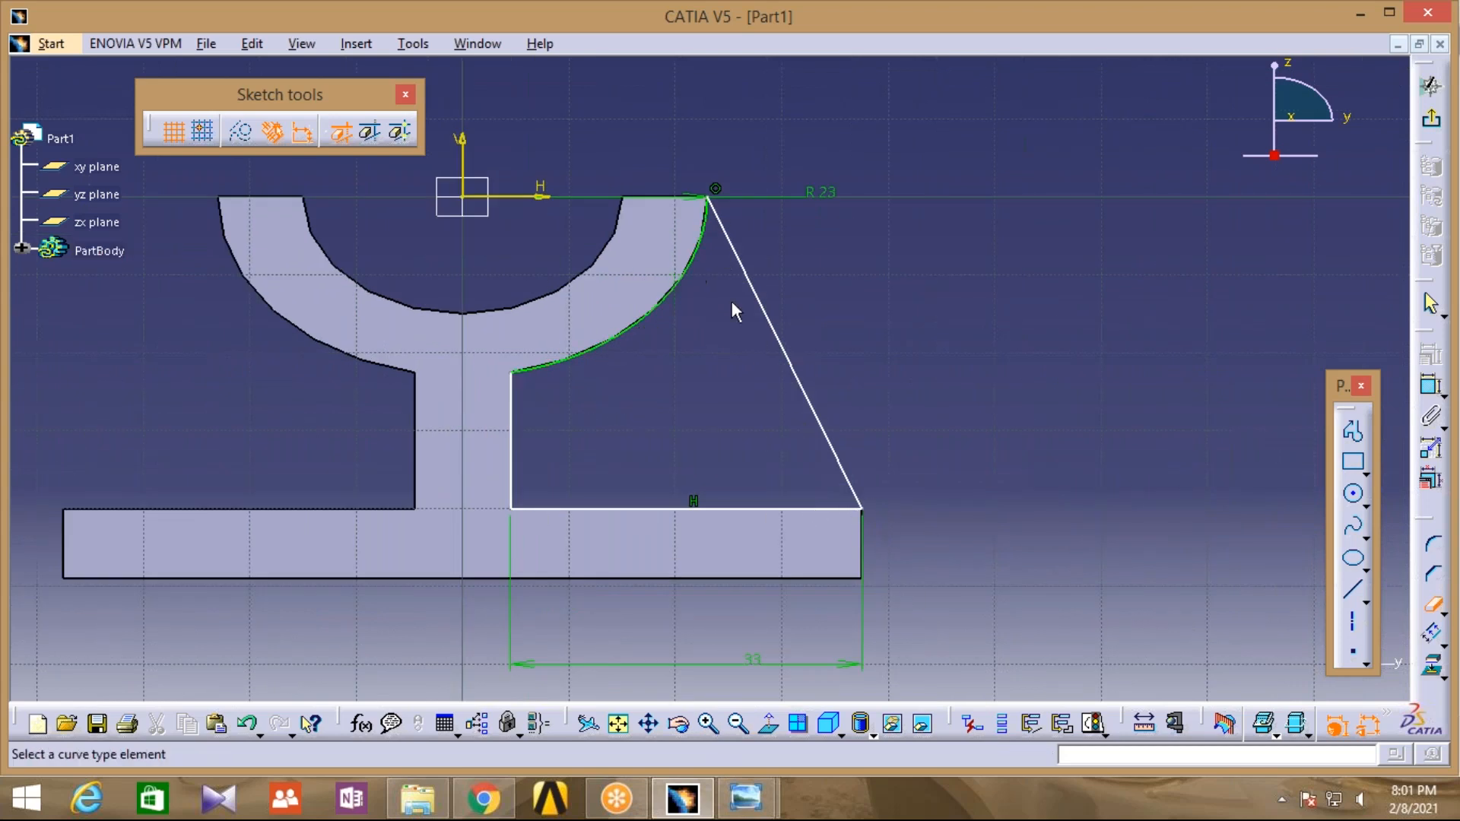
Check the rib's thickness in the reference drawing and return to the CATIA sketch
{"action": "mouse_move", "coordinate": [746, 798]}
{"action": "left_click", "coordinate": [902, 707]}
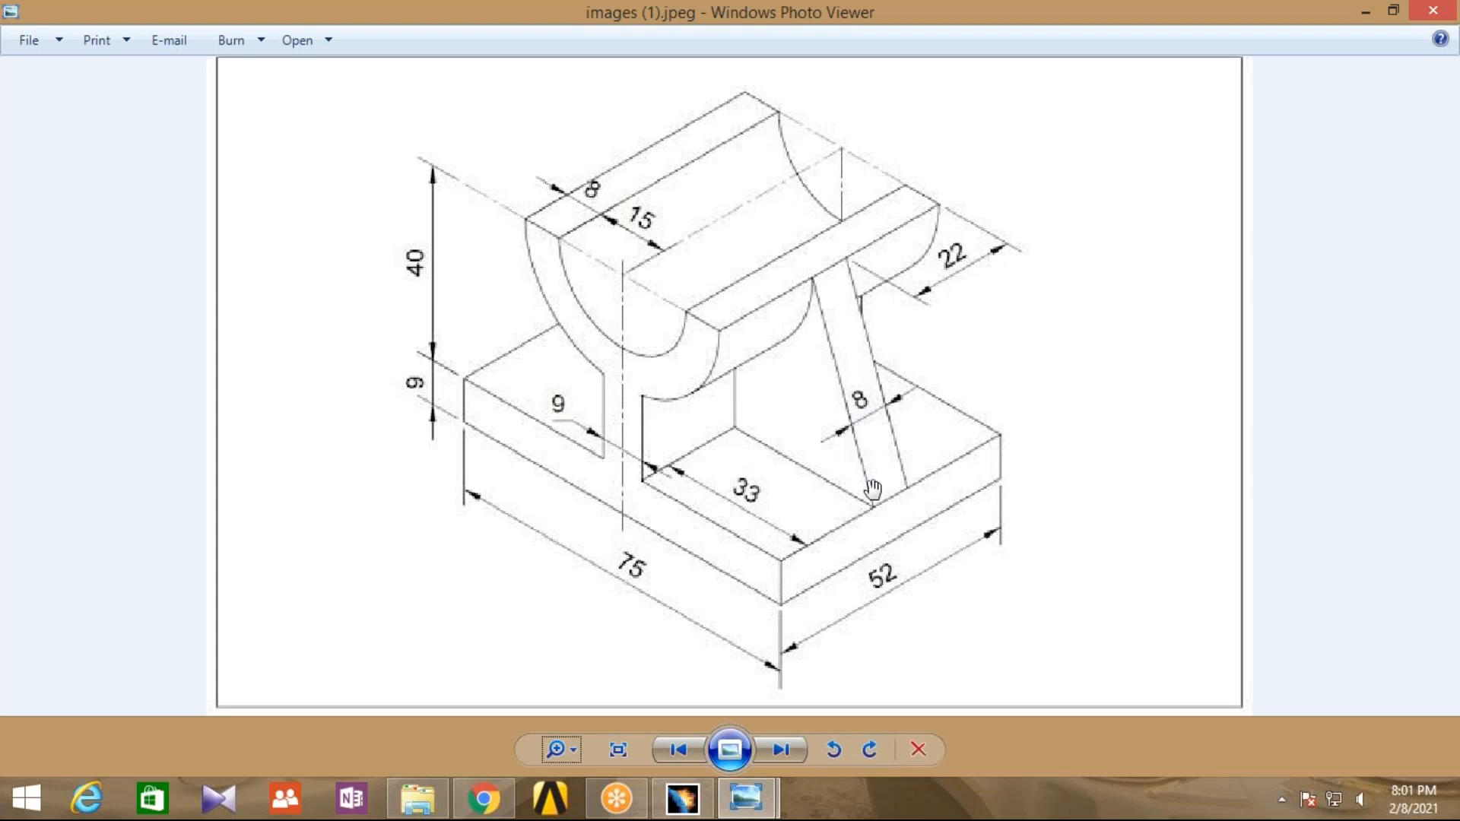
{"action": "left_click", "coordinate": [683, 799]}
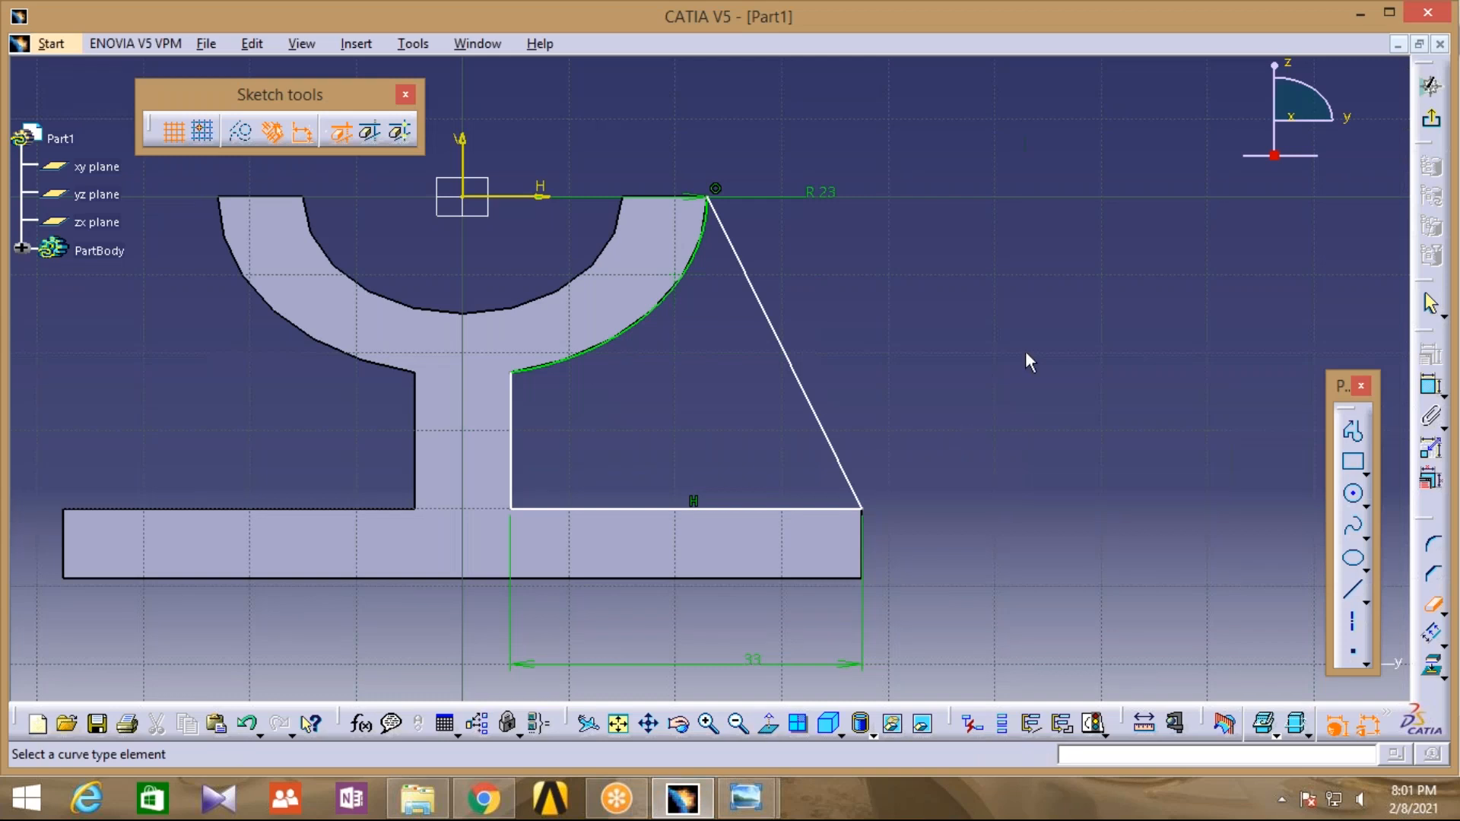
Exit the sketch and pad the rib profile with a 4 mm length and mirrored extent
{"action": "left_click", "coordinate": [1431, 117]}
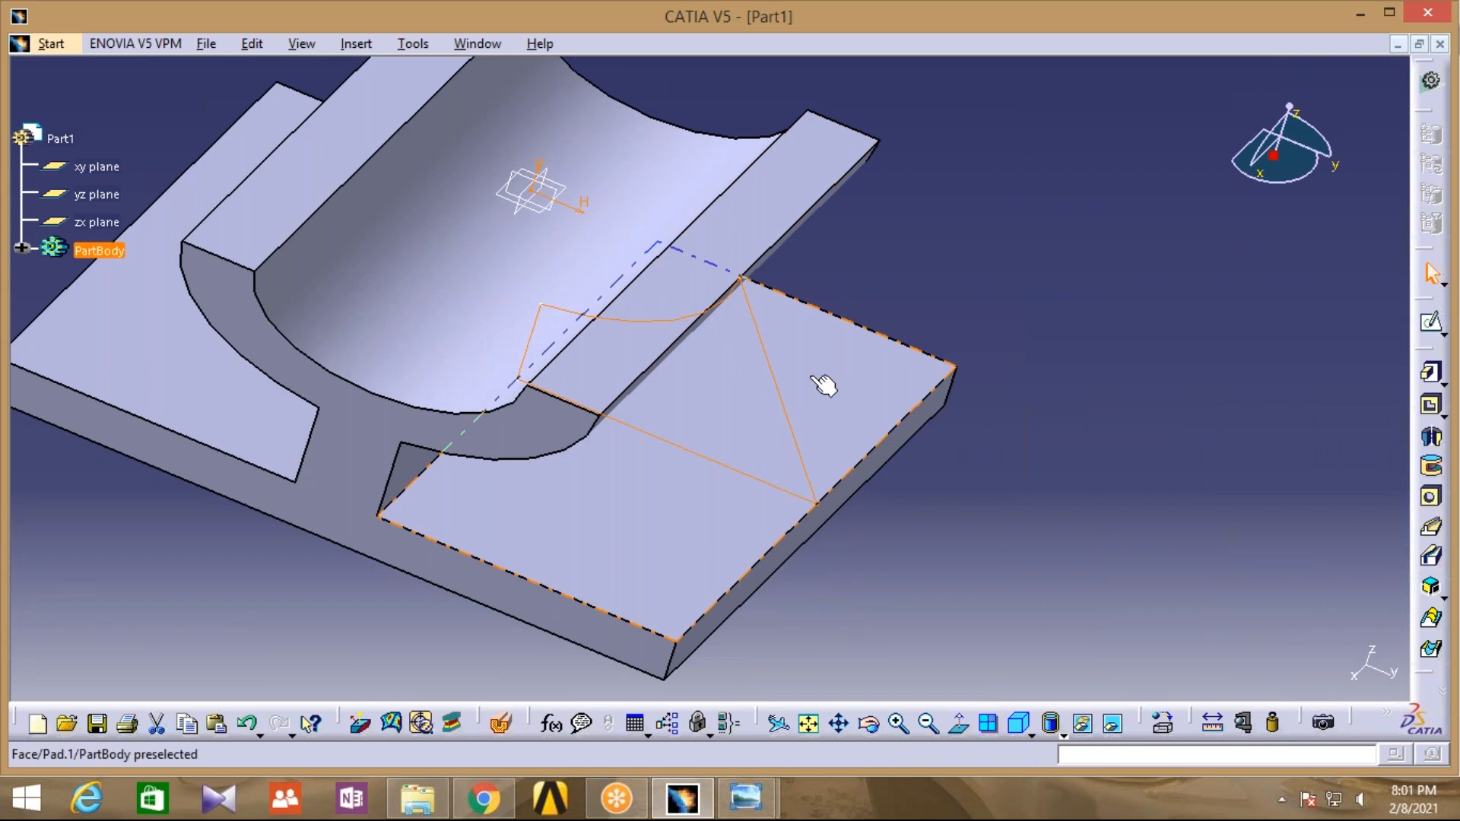
{"action": "left_click", "coordinate": [1432, 376]}
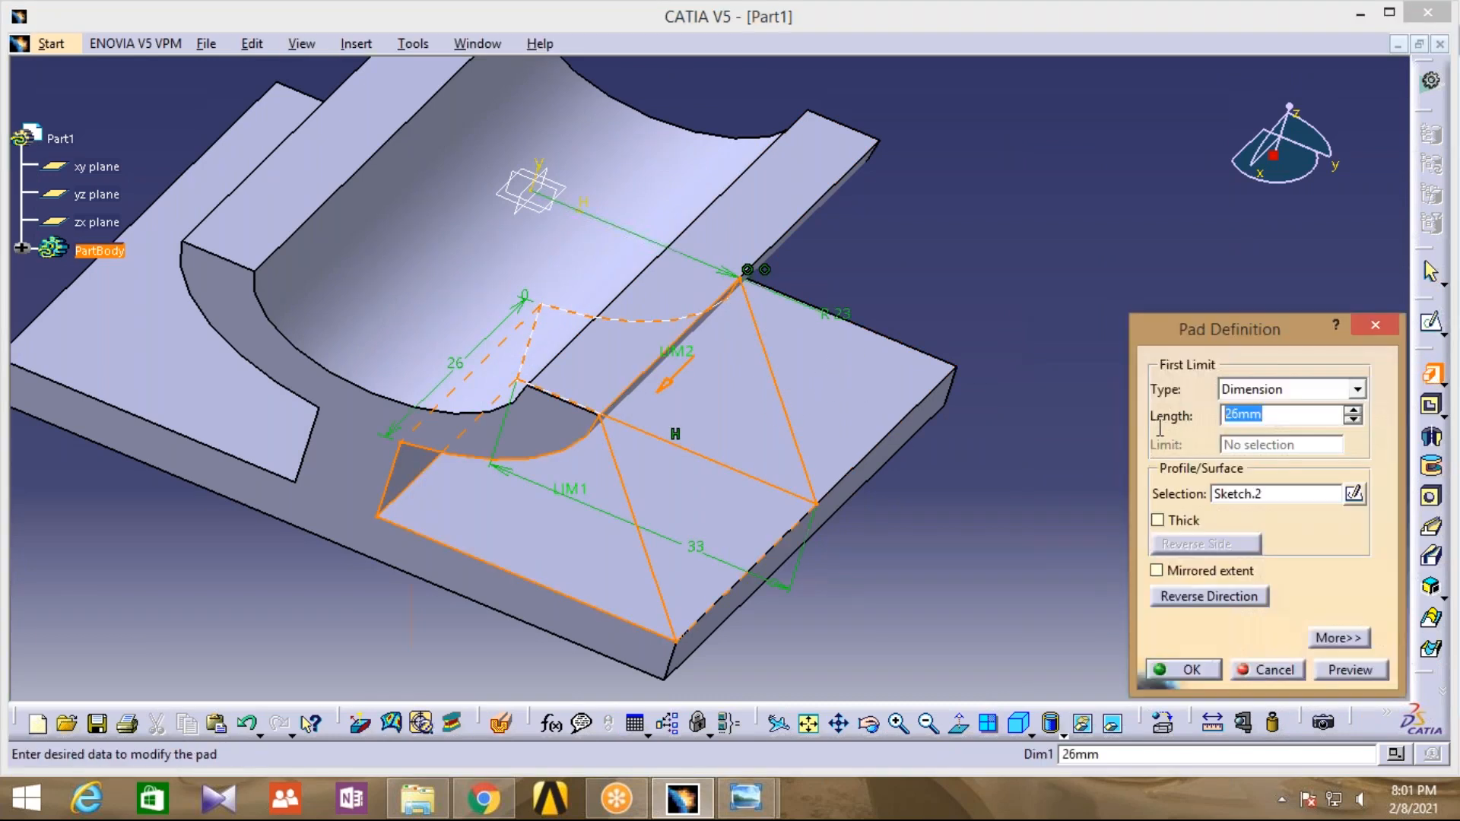
{"action": "type", "text": "4"}
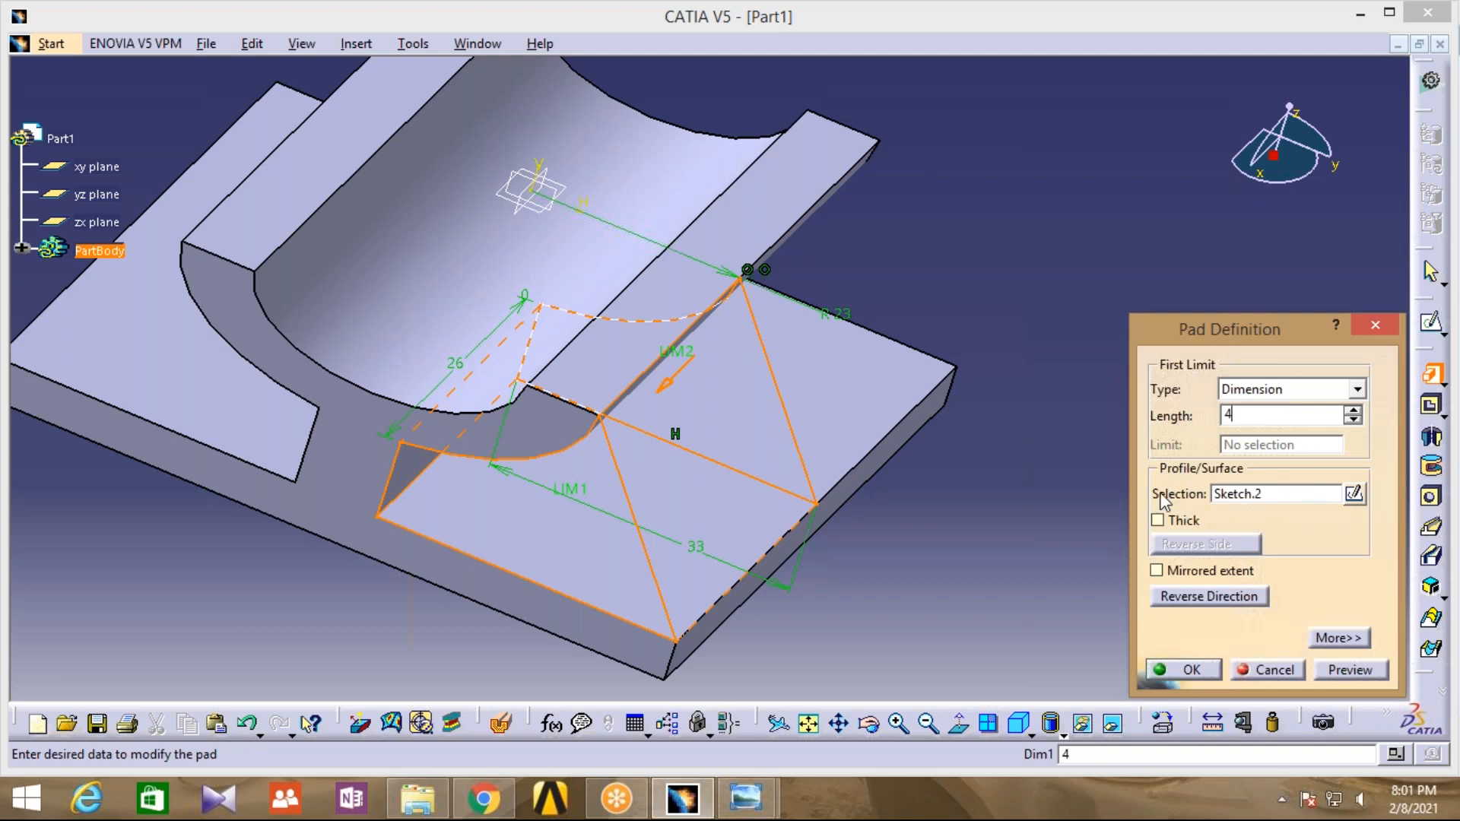
{"action": "left_click", "coordinate": [1064, 506]}
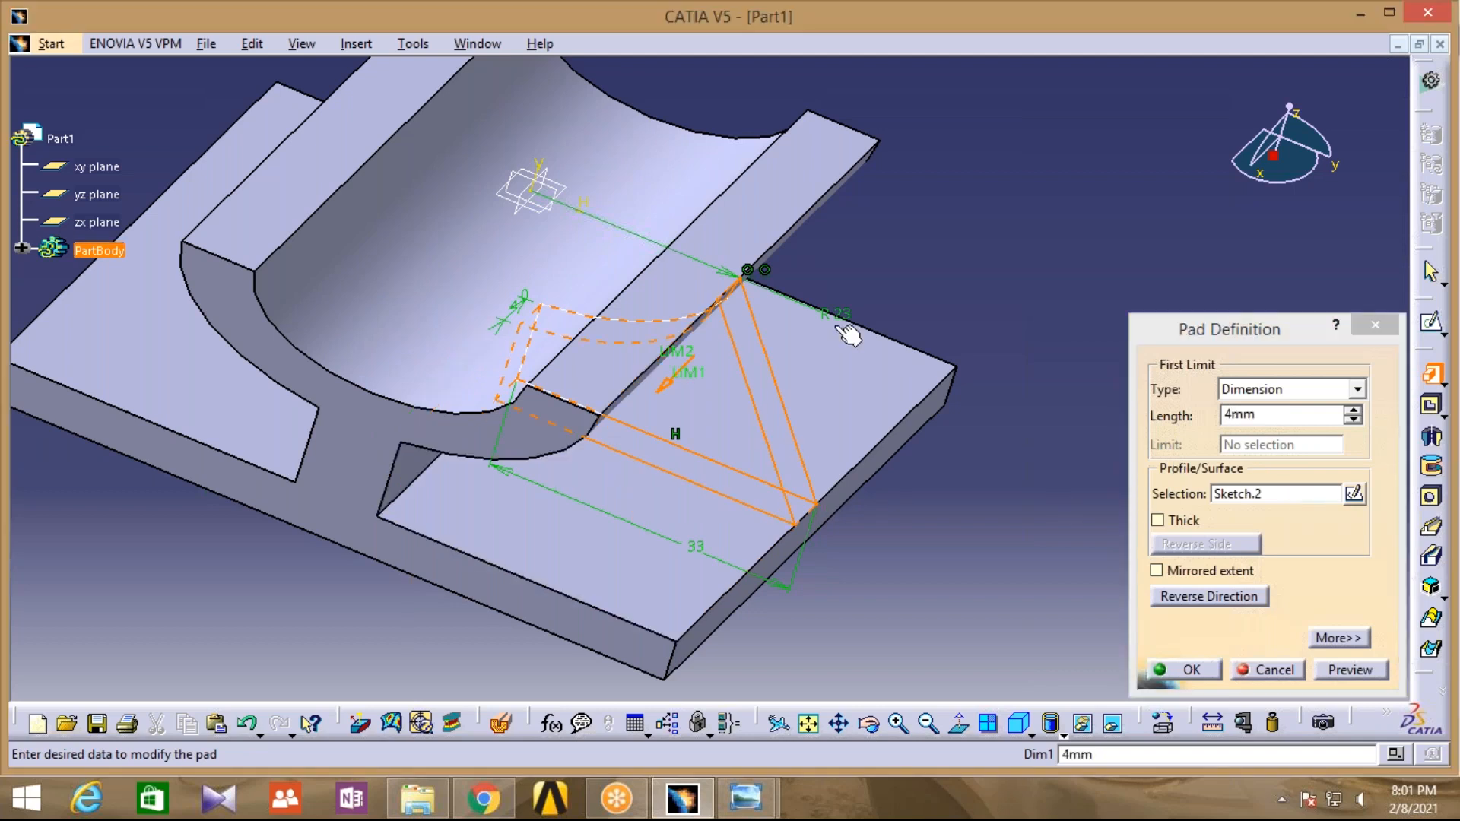
{"action": "left_click", "coordinate": [1156, 571]}
{"action": "left_click", "coordinate": [1188, 670]}
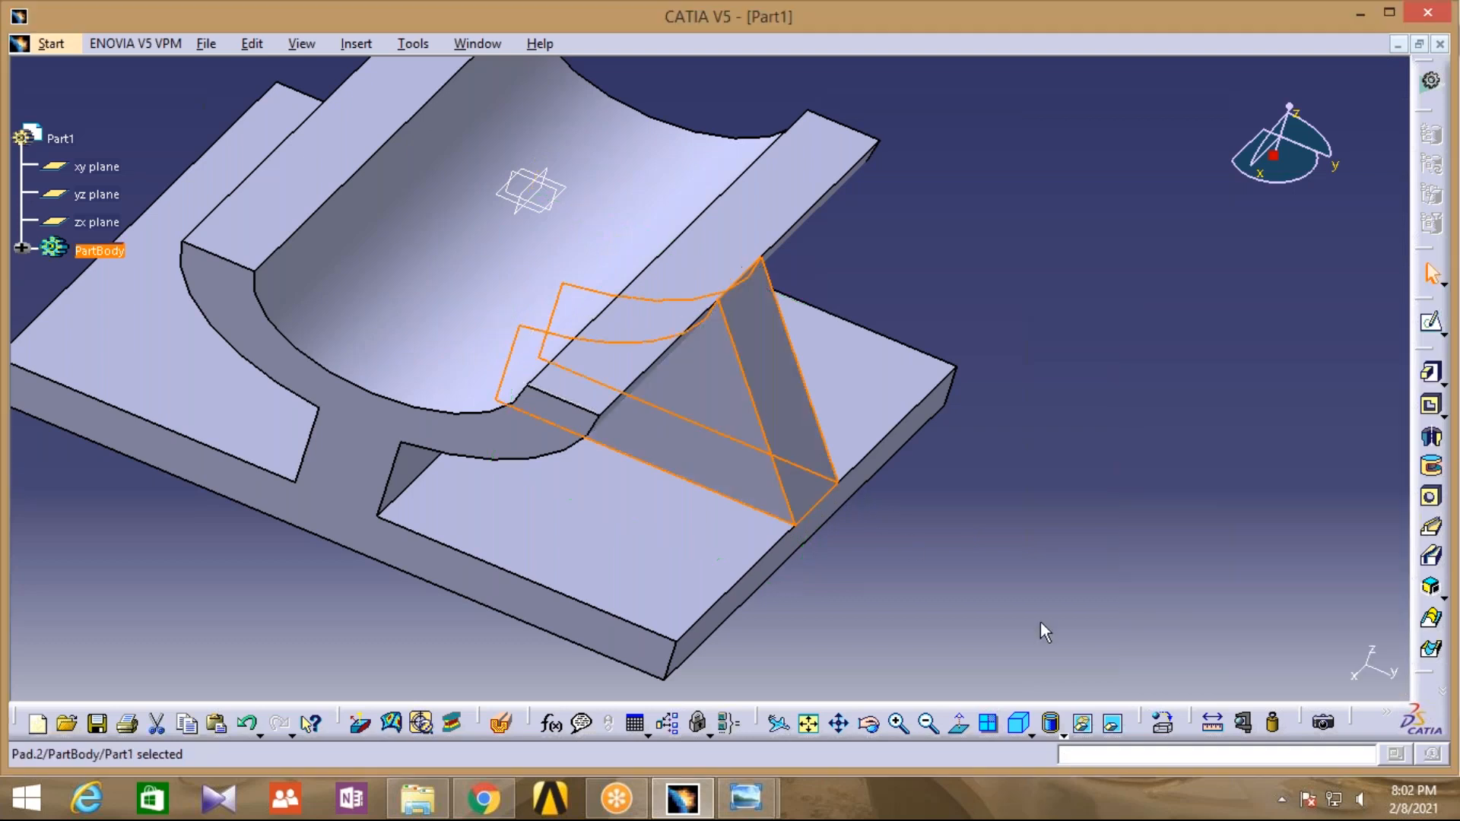
{"action": "middle_click_drag", "start_coordinate": [960, 551], "coordinate": [1032, 571]}
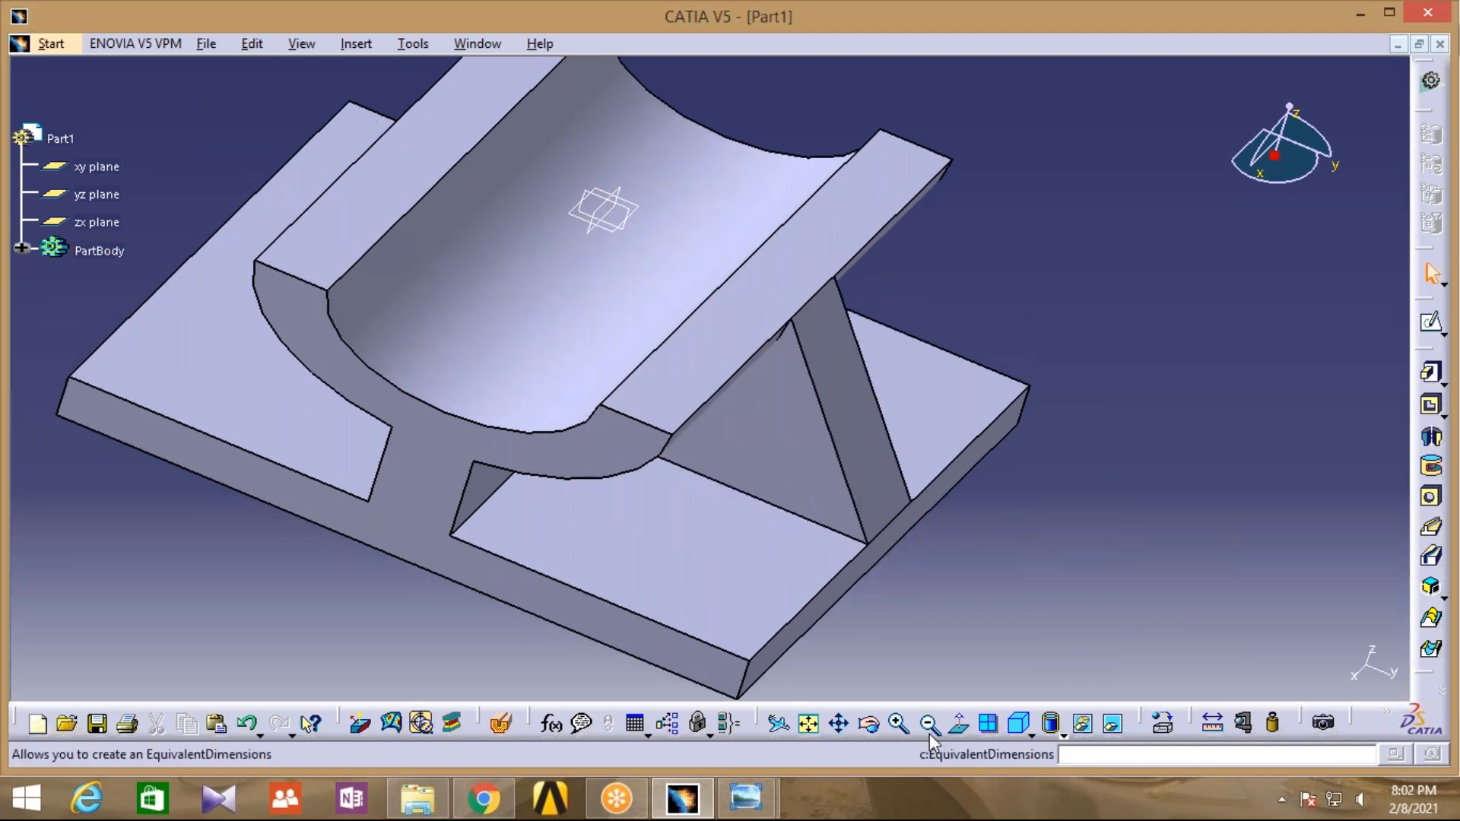
{"action": "mouse_move", "coordinate": [480, 644]}
{"action": "middle_mouse_down"}
{"action": "mouse_move", "coordinate": [487, 612]}
{"action": "mouse_move", "coordinate": [628, 558]}
{"action": "mouse_move", "coordinate": [524, 441]}
{"action": "mouse_move", "coordinate": [505, 459]}
{"action": "mouse_move", "coordinate": [590, 587]}
{"action": "mouse_move", "coordinate": [866, 495]}
{"action": "mouse_move", "coordinate": [814, 511]}
{"action": "mouse_move", "coordinate": [916, 527]}
{"action": "mouse_move", "coordinate": [726, 589]}
{"action": "mouse_move", "coordinate": [797, 655]}
{"action": "mouse_move", "coordinate": [600, 578]}
{"action": "mouse_move", "coordinate": [685, 489]}
{"action": "mouse_move", "coordinate": [480, 649]}
{"action": "mouse_move", "coordinate": [668, 665]}
{"action": "mouse_move", "coordinate": [629, 669]}
{"action": "mouse_move", "coordinate": [636, 659]}
{"action": "middle_mouse_up"}
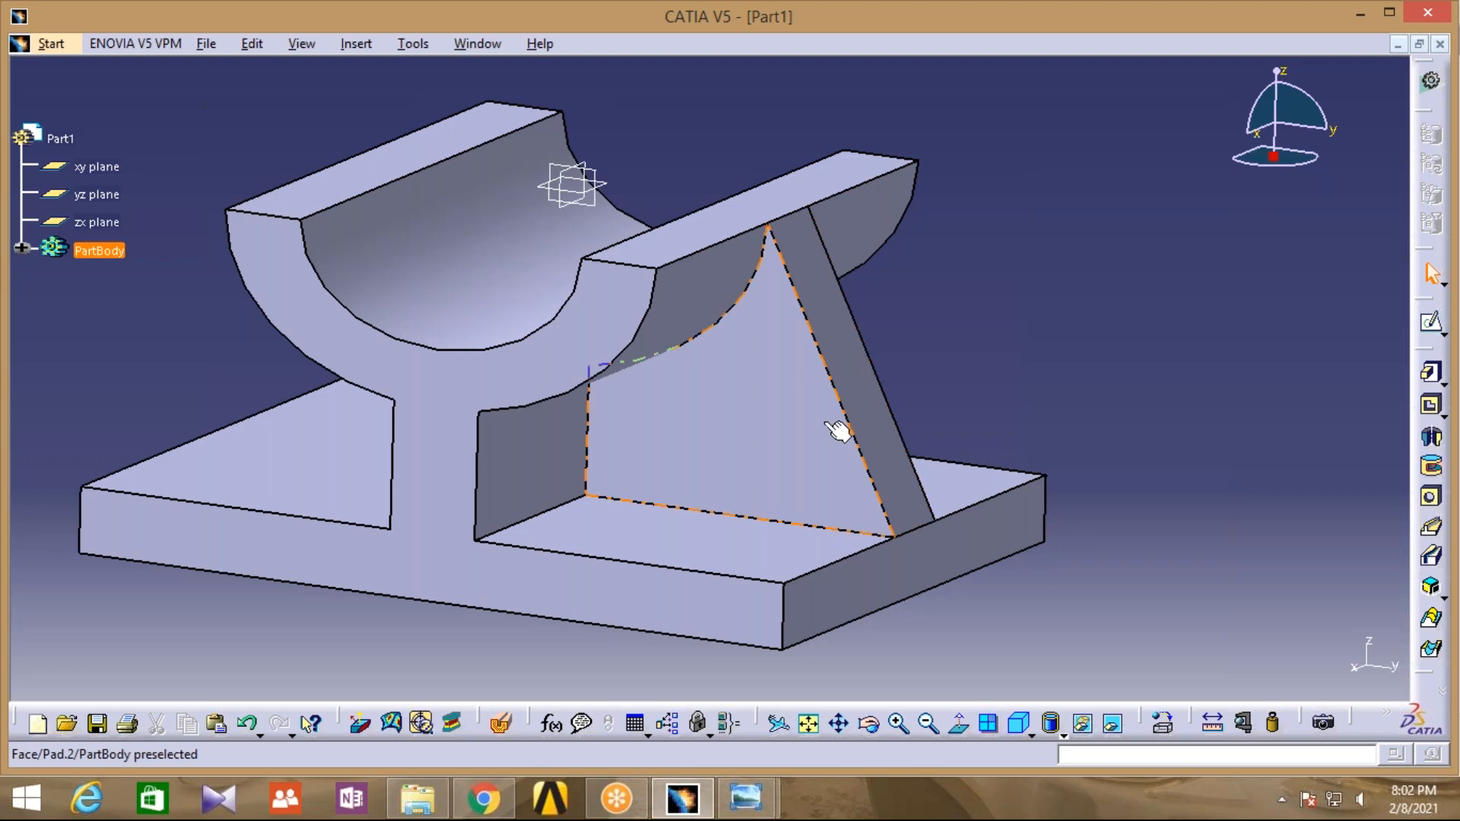
Mirror the rib pad about the zx plane to add a matching rib on the web's other side
{"action": "left_click", "coordinate": [901, 411]}
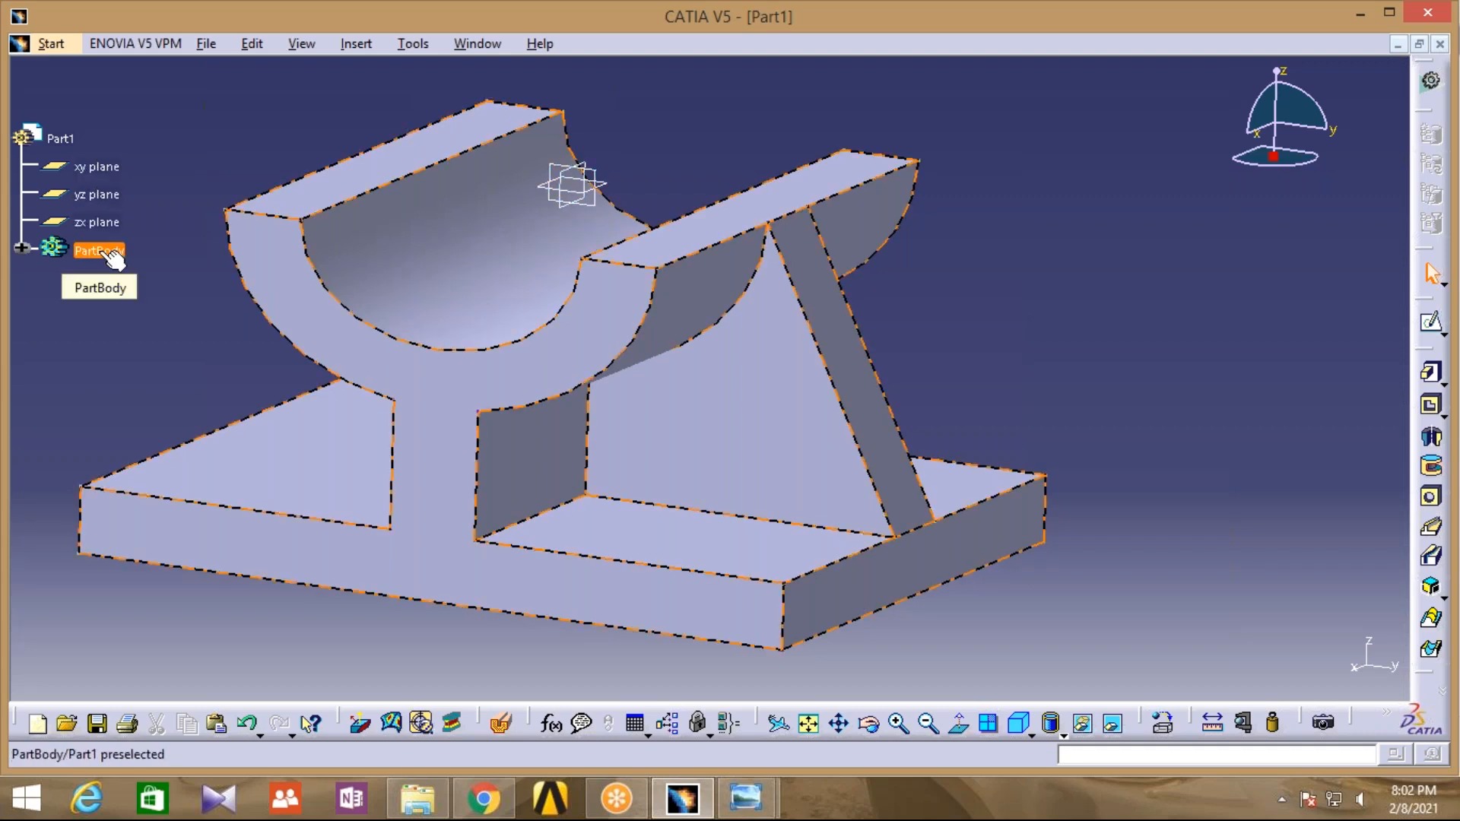
{"action": "left_click", "coordinate": [23, 249]}
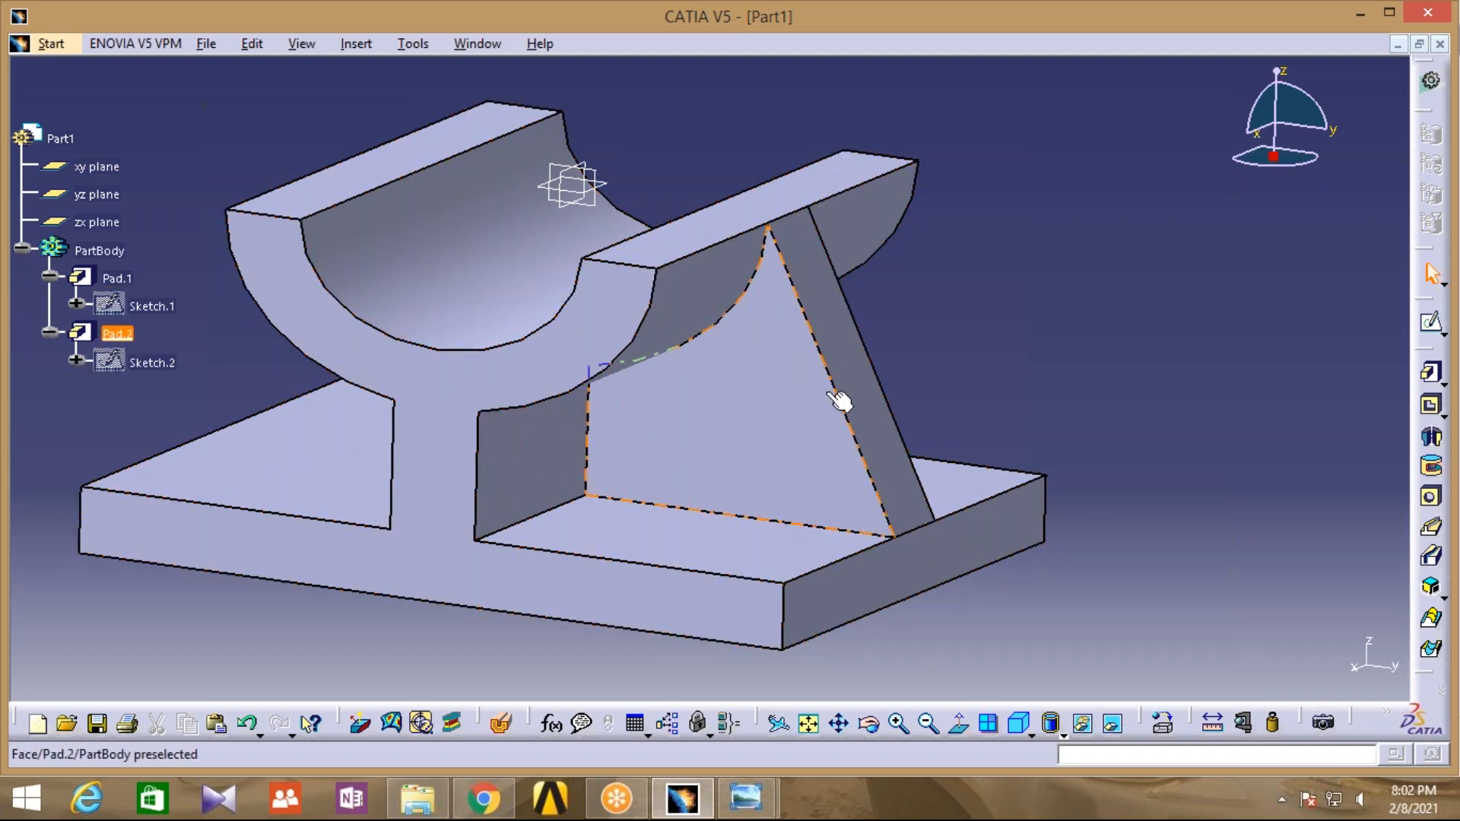
{"action": "left_click", "coordinate": [120, 334]}
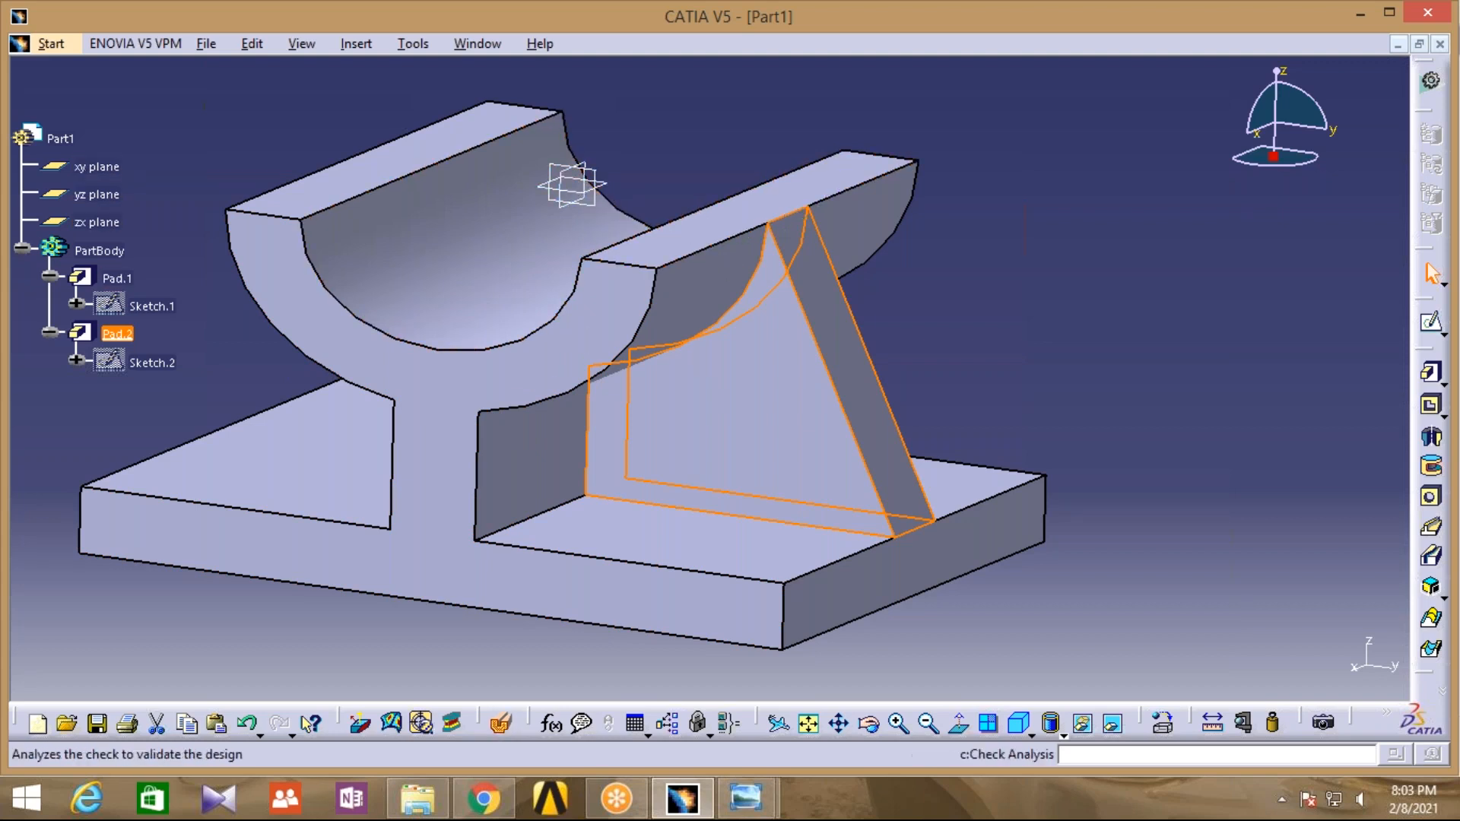
{"action": "left_click", "coordinate": [898, 724]}
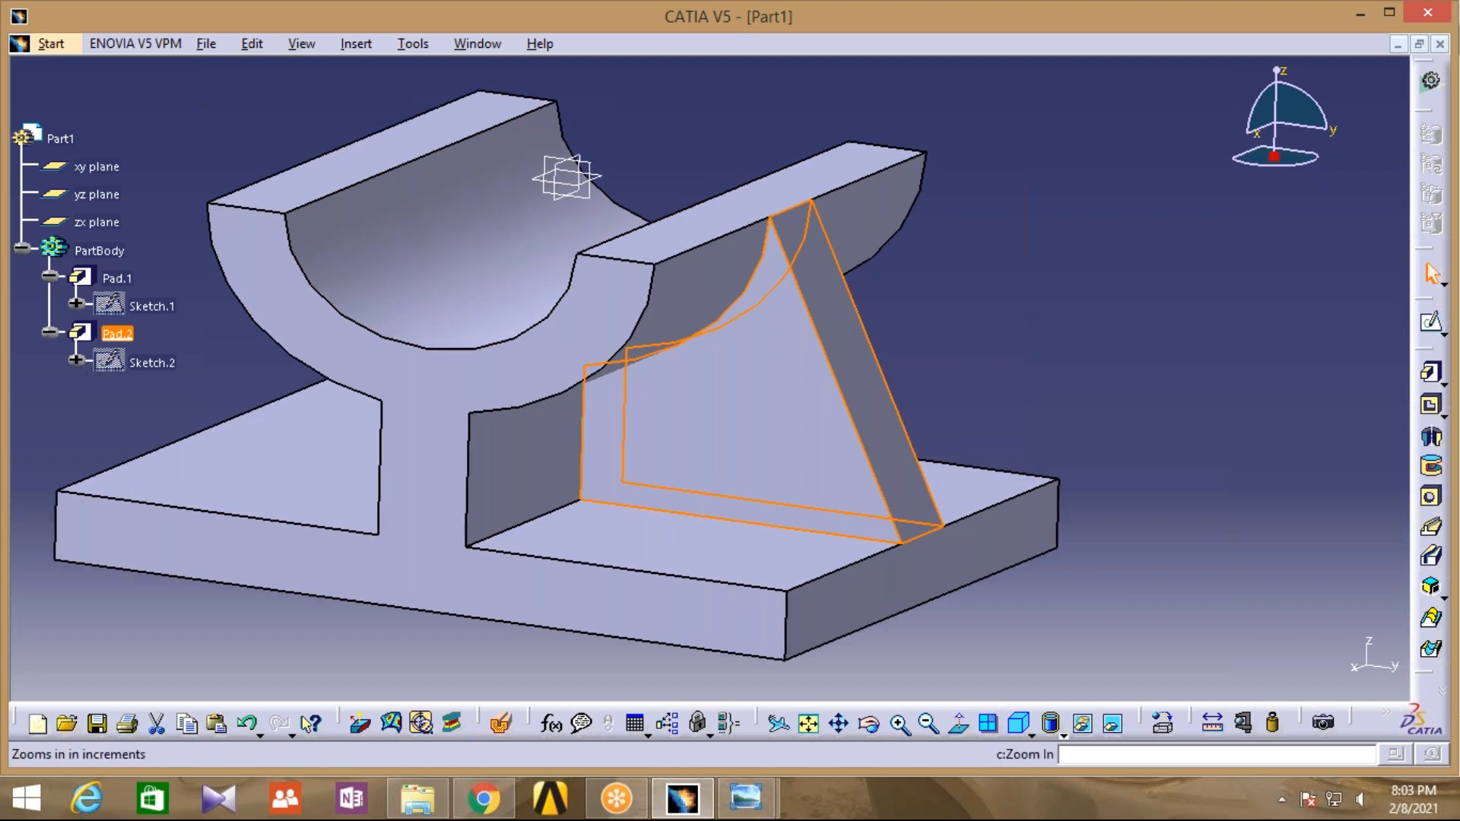
{"action": "left_click", "coordinate": [870, 725]}
{"action": "middle_click_drag", "start_coordinate": [449, 434], "coordinate": [779, 253]}
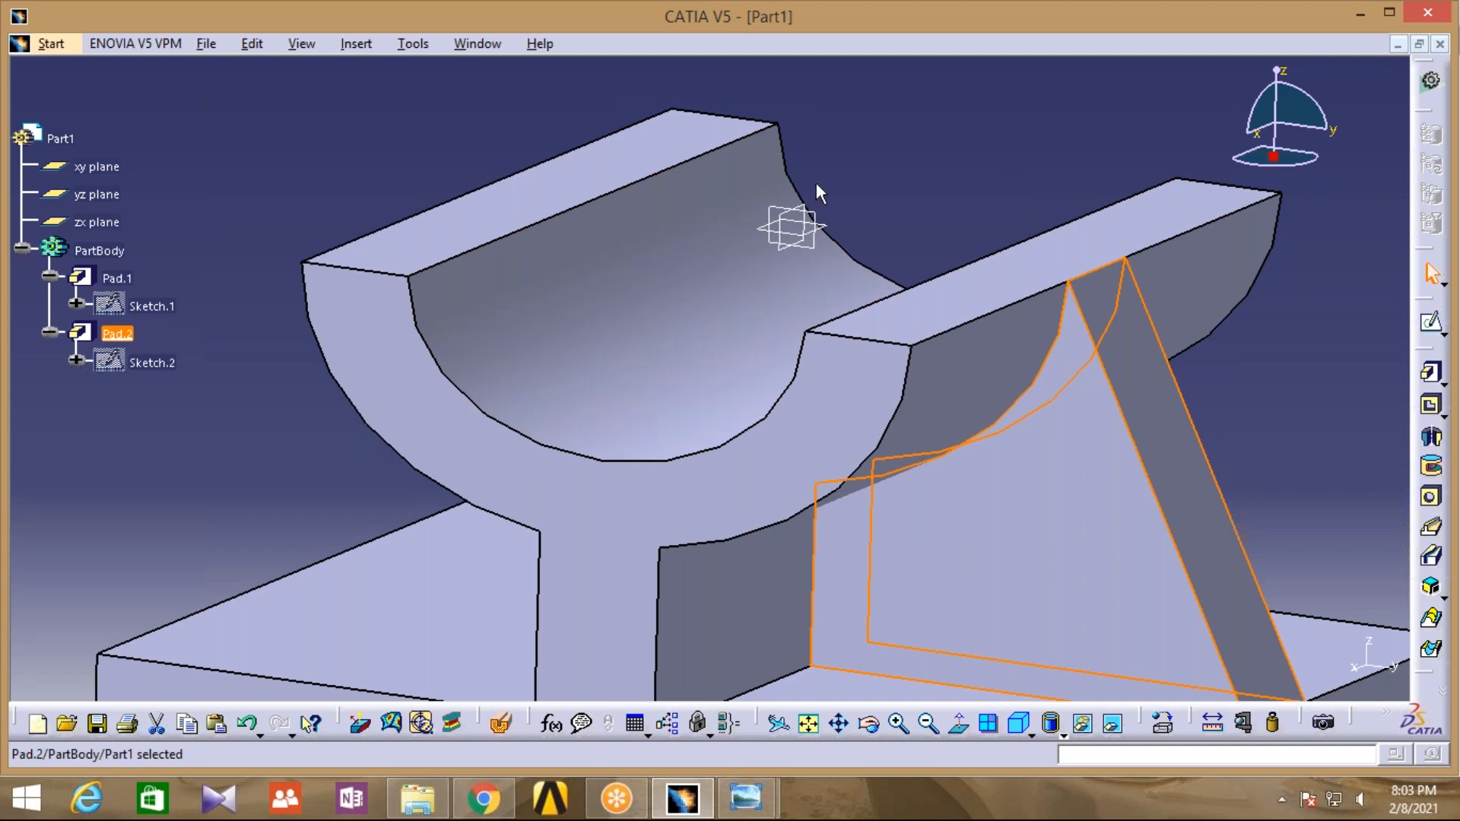
{"action": "left_click", "coordinate": [353, 45]}
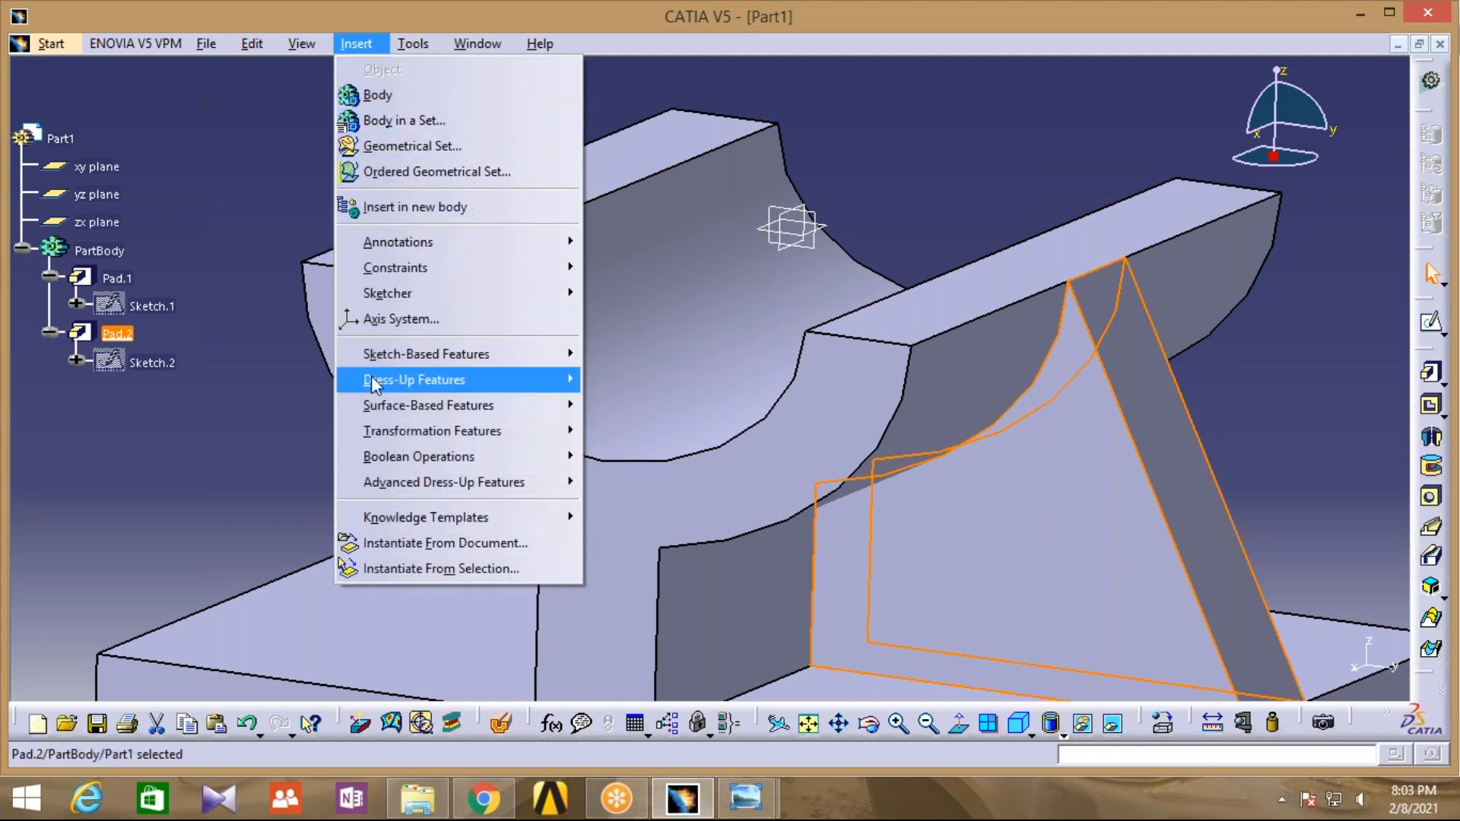
{"action": "mouse_move", "coordinate": [371, 380]}
{"action": "mouse_move", "coordinate": [378, 430]}
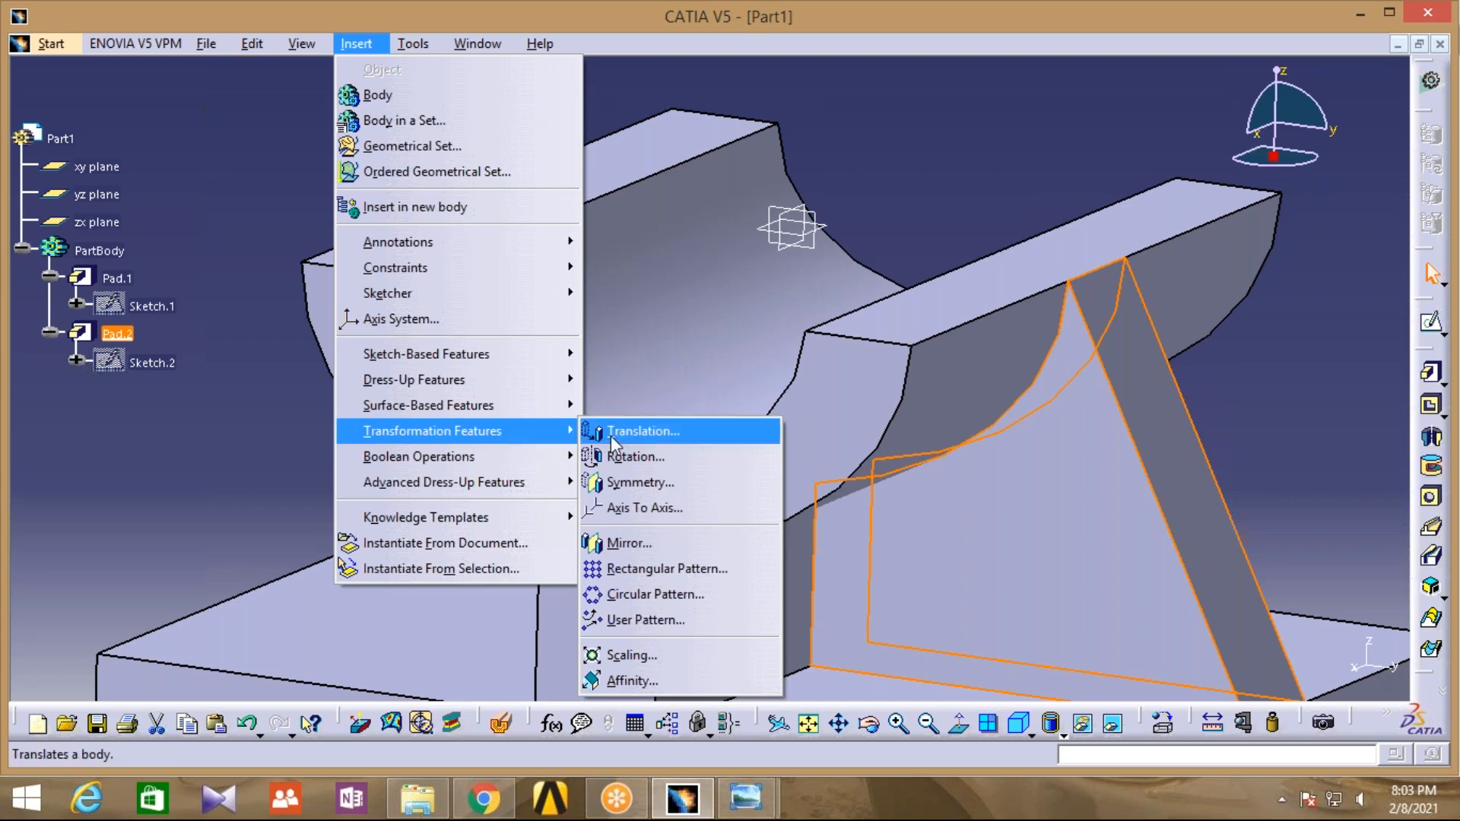
{"action": "left_click", "coordinate": [641, 542]}
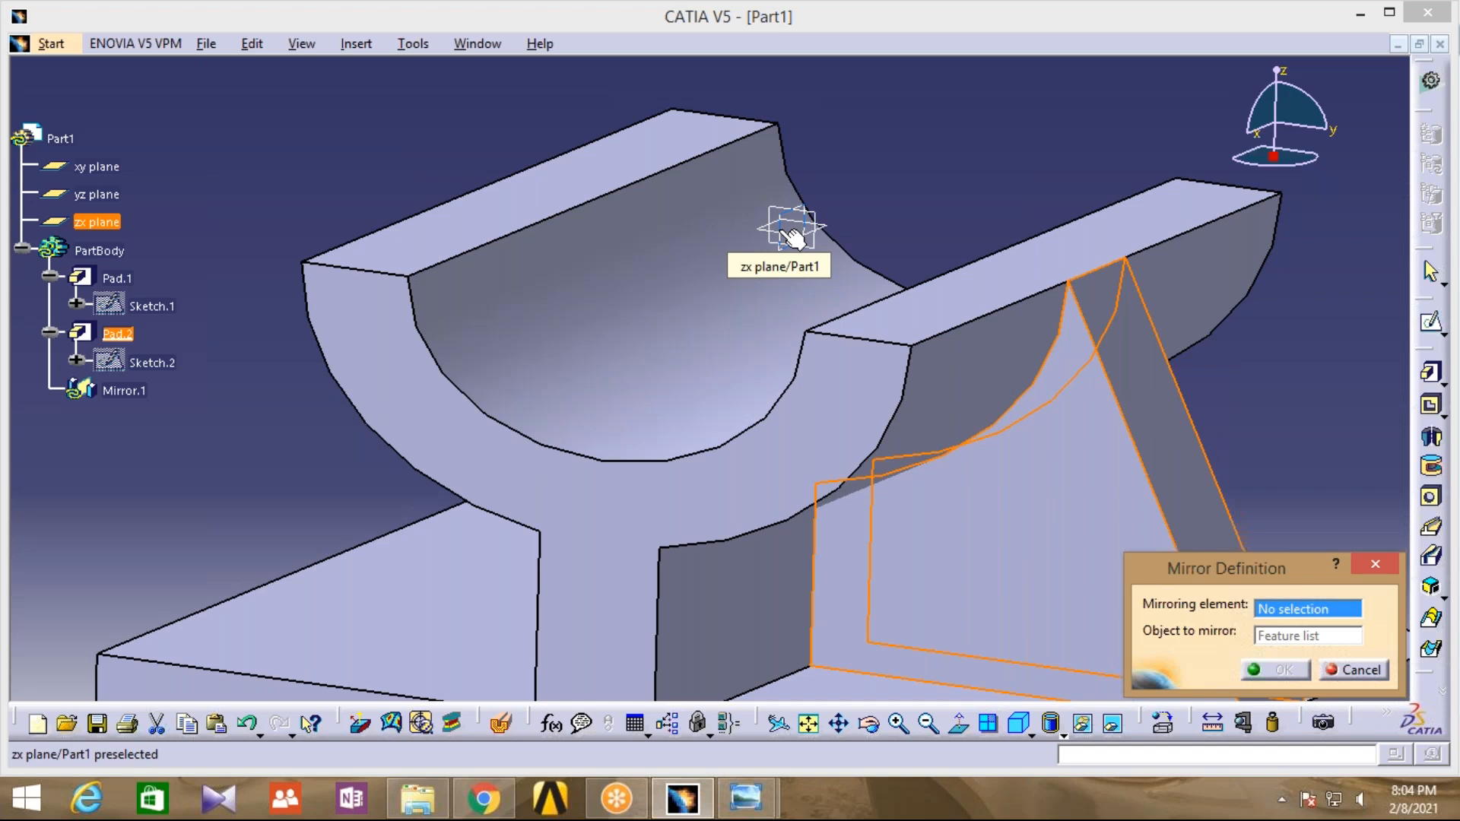
{"action": "left_click", "coordinate": [790, 231]}
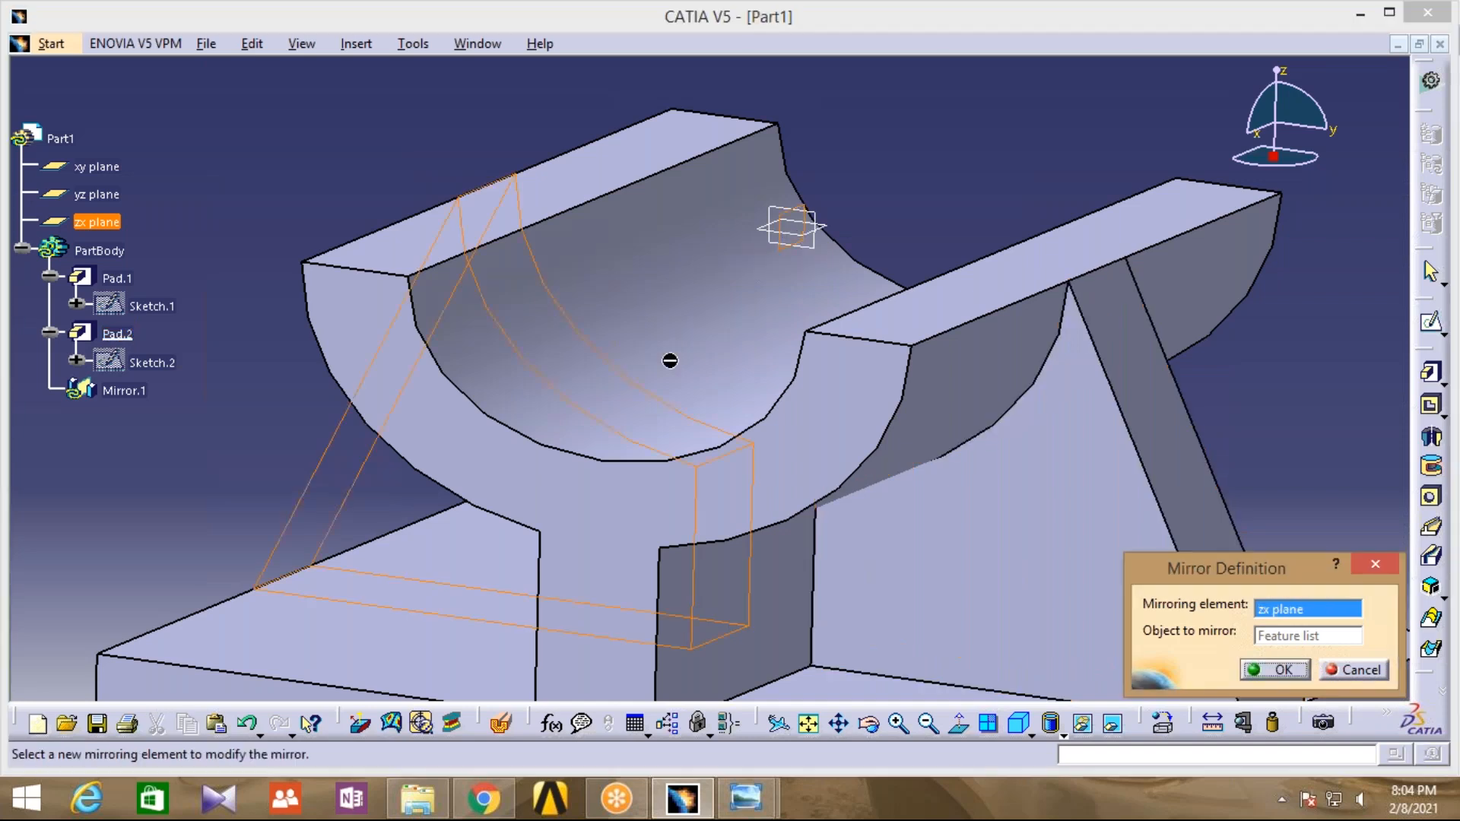
{"action": "left_click", "coordinate": [1278, 669]}
Examine the whole support with its cradle, base plate and both ribs from an angled view
{"action": "middle_click_drag", "start_coordinate": [1232, 418], "coordinate": [1135, 340]}
{"action": "left_click", "coordinate": [929, 724]}
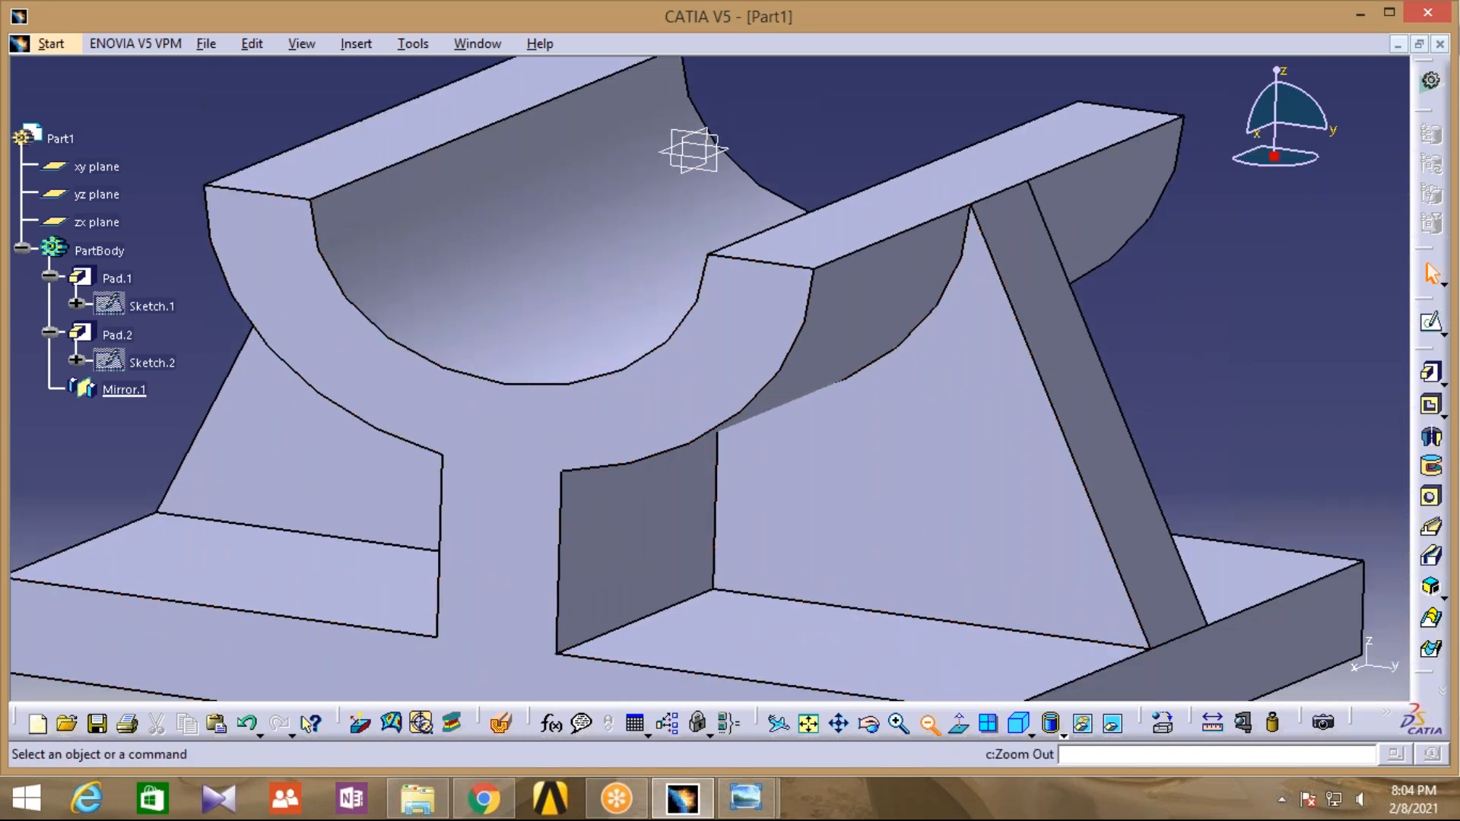
{"action": "left_click", "coordinate": [929, 724]}
{"action": "left_click", "coordinate": [929, 724]}
{"action": "left_click", "coordinate": [930, 724]}
{"action": "left_click", "coordinate": [930, 724]}
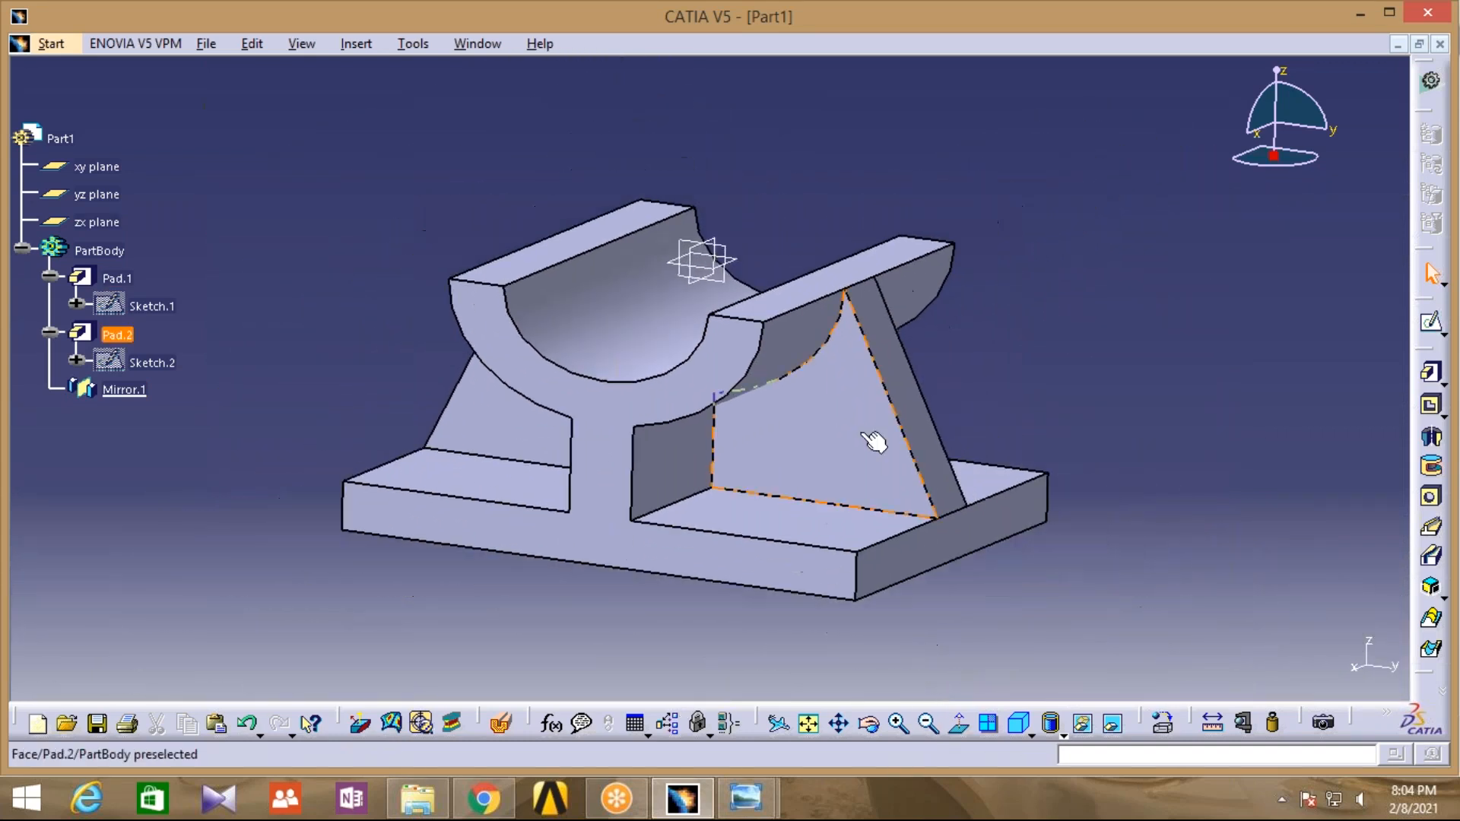
{"action": "left_click", "coordinate": [871, 724]}
{"action": "left_click_drag", "start_coordinate": [572, 640], "coordinate": [616, 640]}
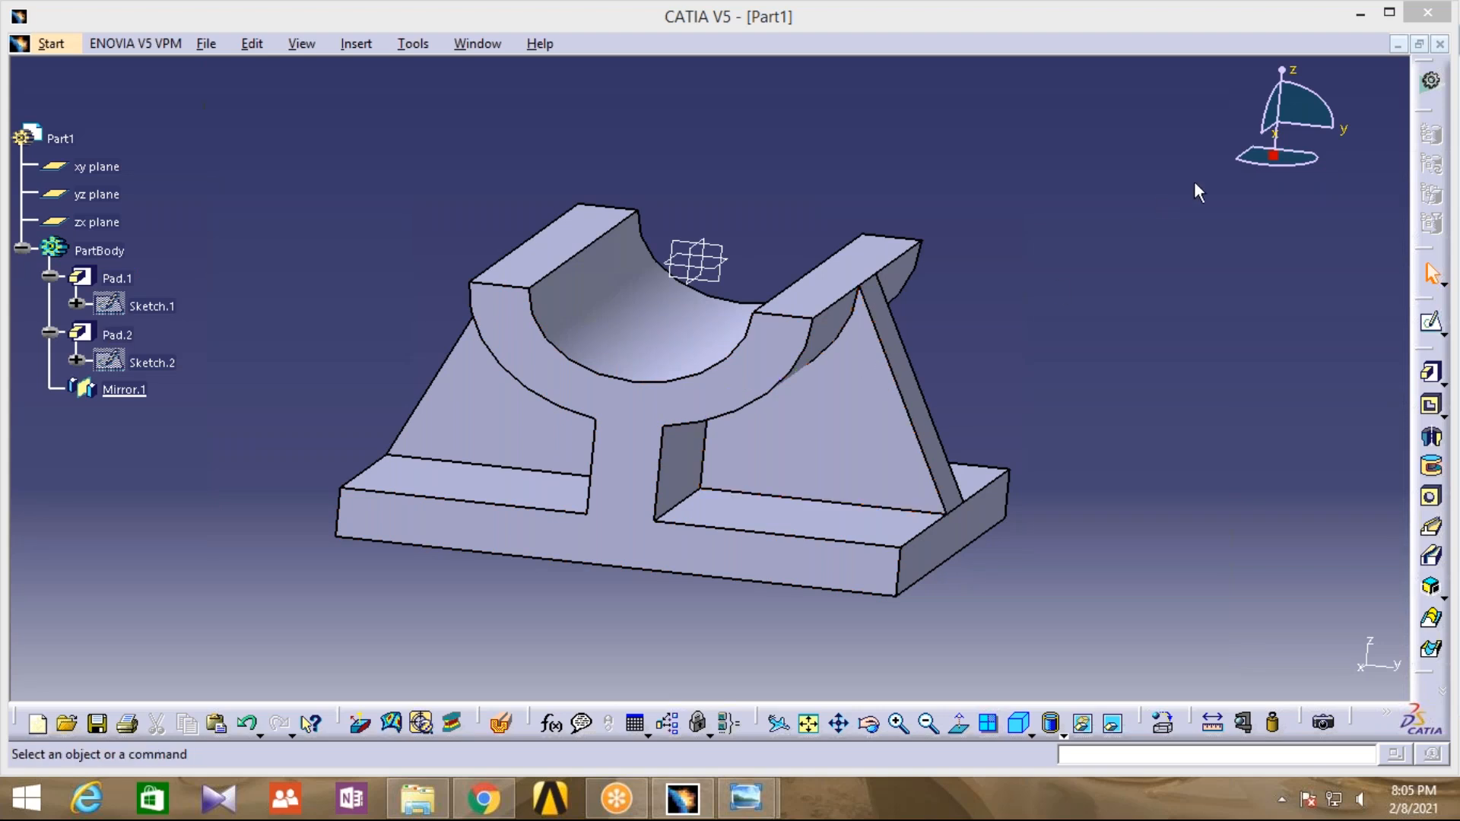
Close the current part without saving and create a new part in the Part Design workbench
{"action": "key", "text": "ctrl+F4"}
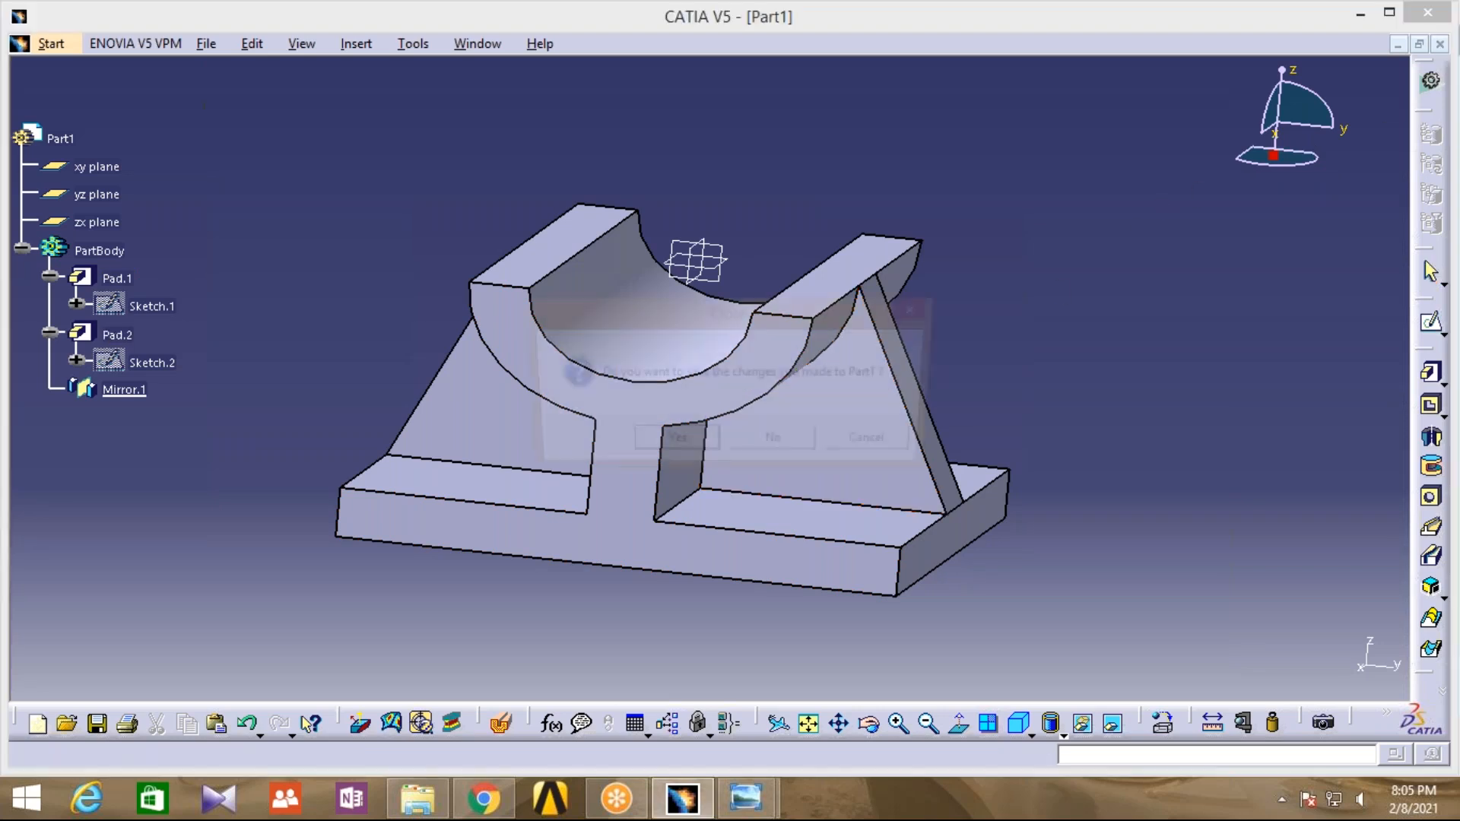
{"action": "left_click", "coordinate": [769, 447]}
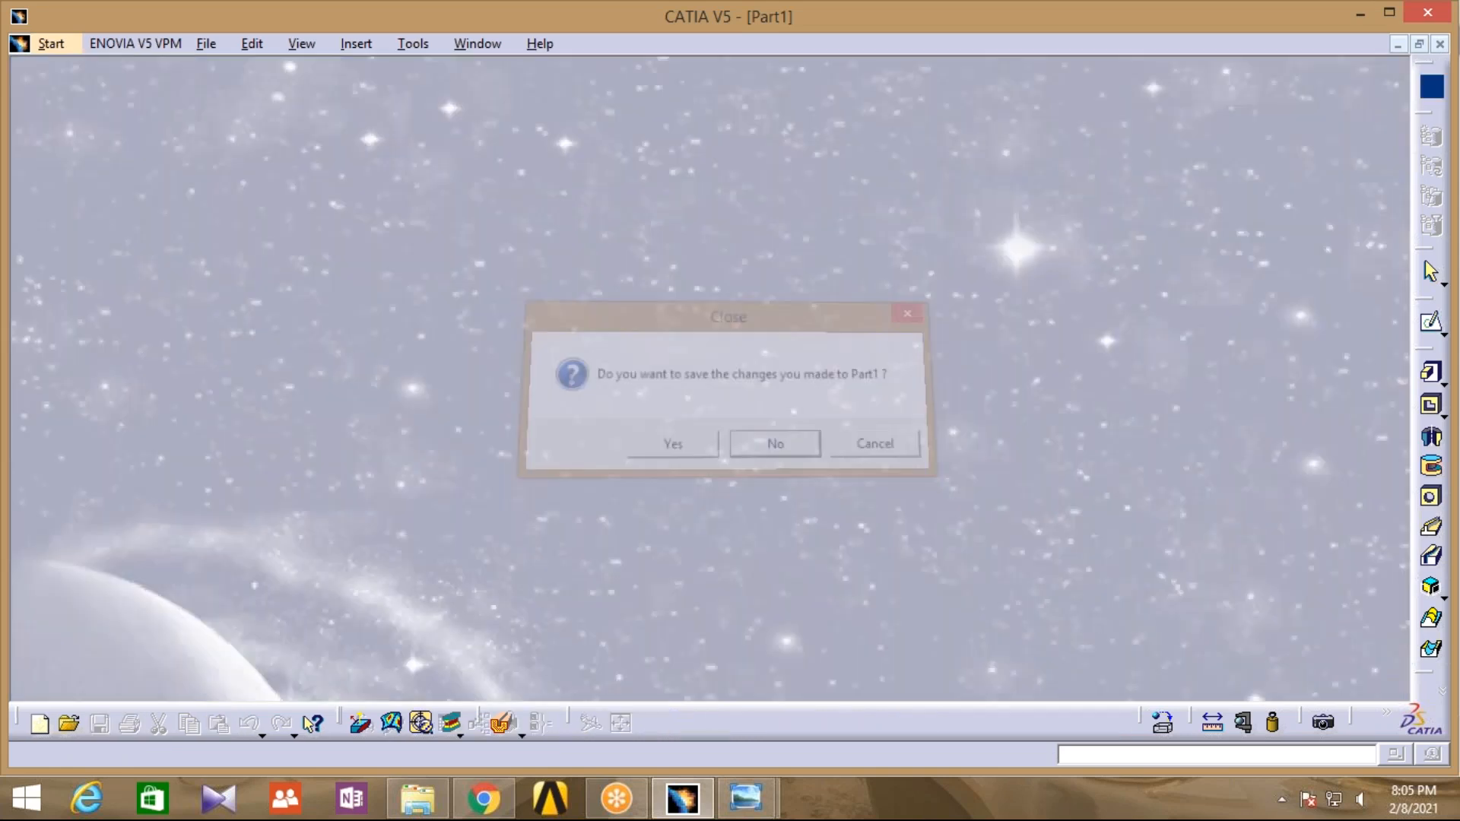
{"action": "left_click", "coordinate": [31, 46]}
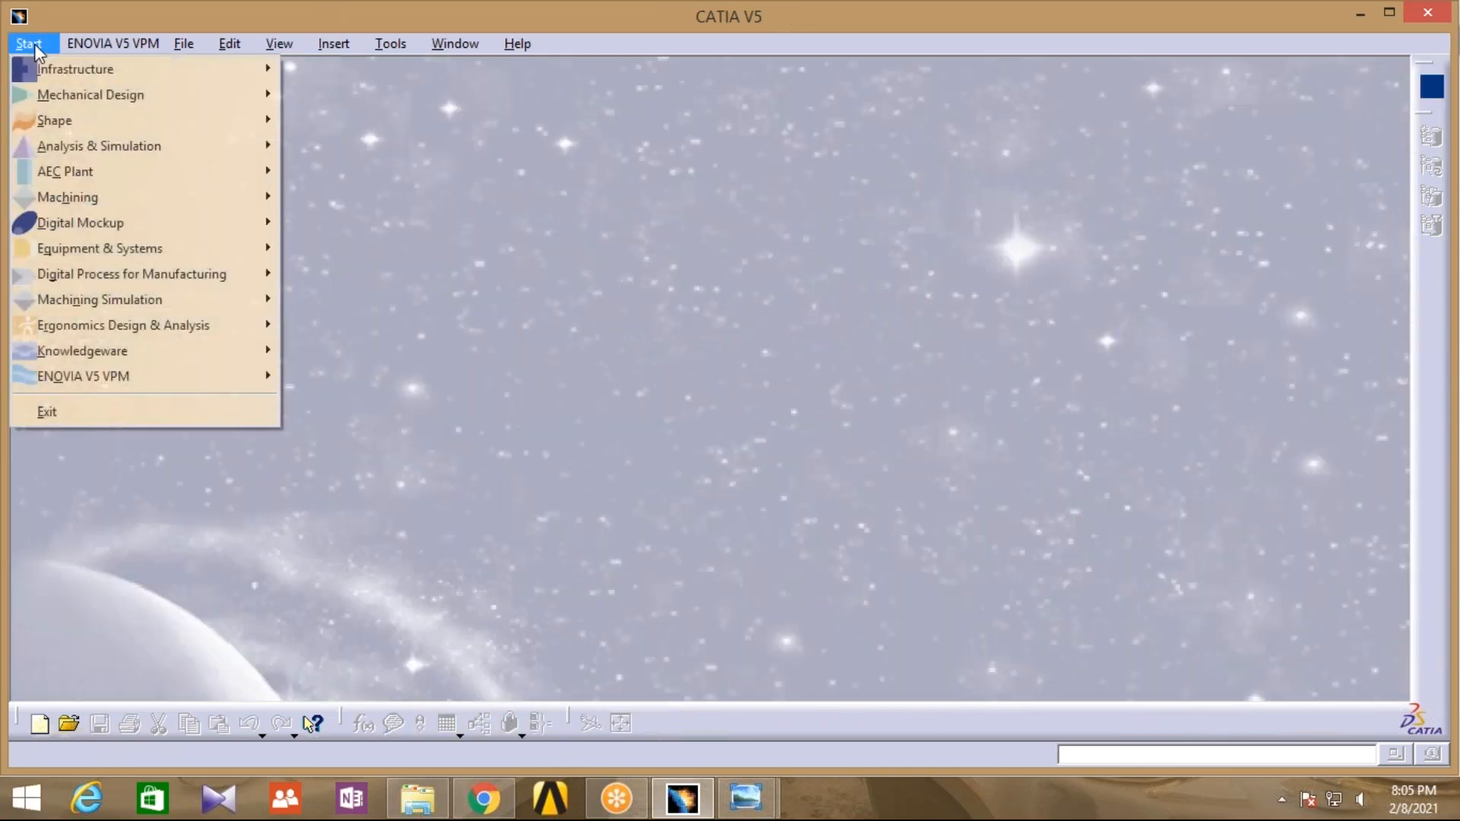
{"action": "mouse_move", "coordinate": [54, 96]}
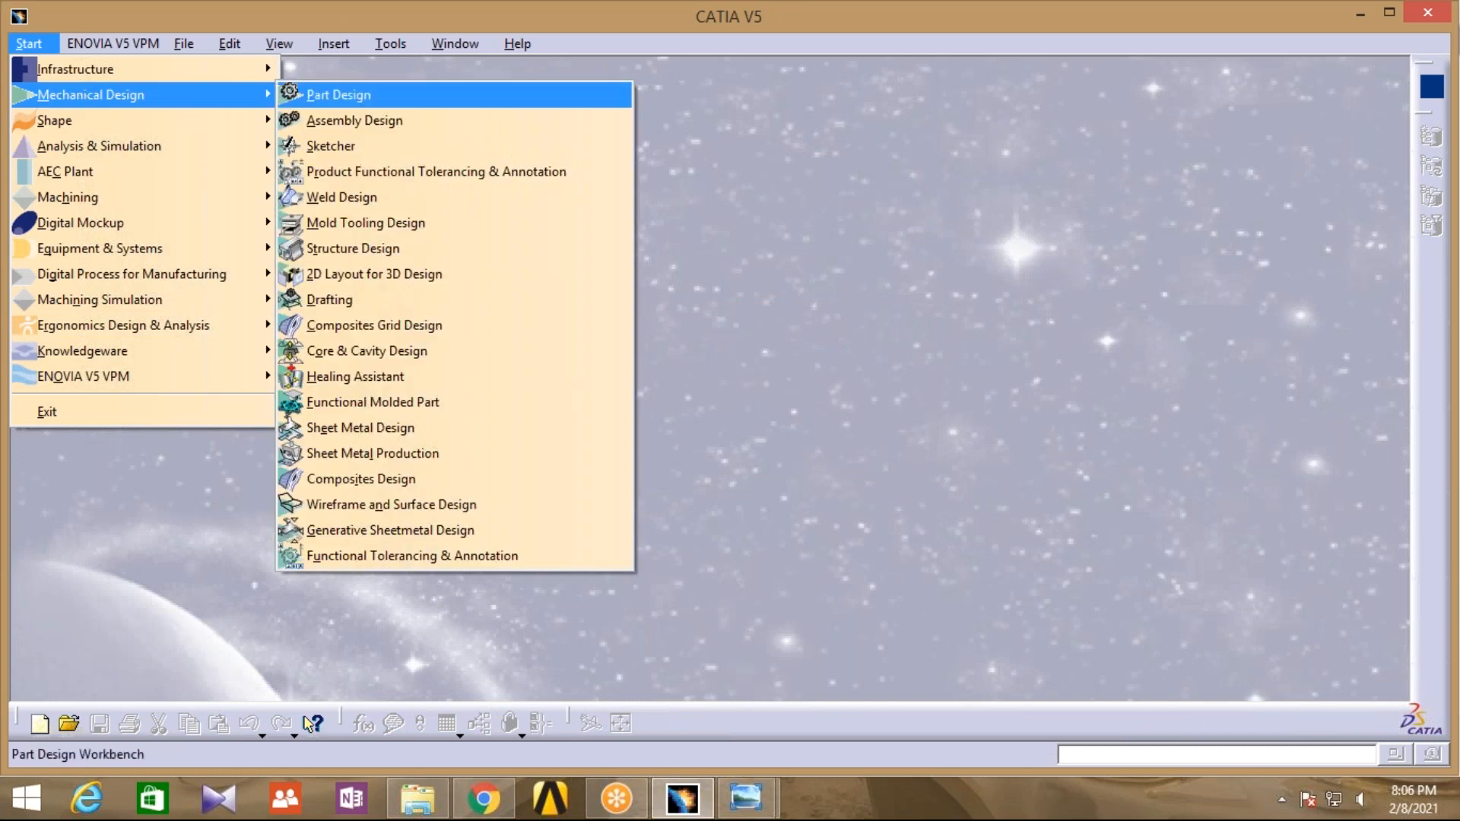
{"action": "left_click", "coordinate": [338, 94]}
{"action": "key", "text": "Return"}
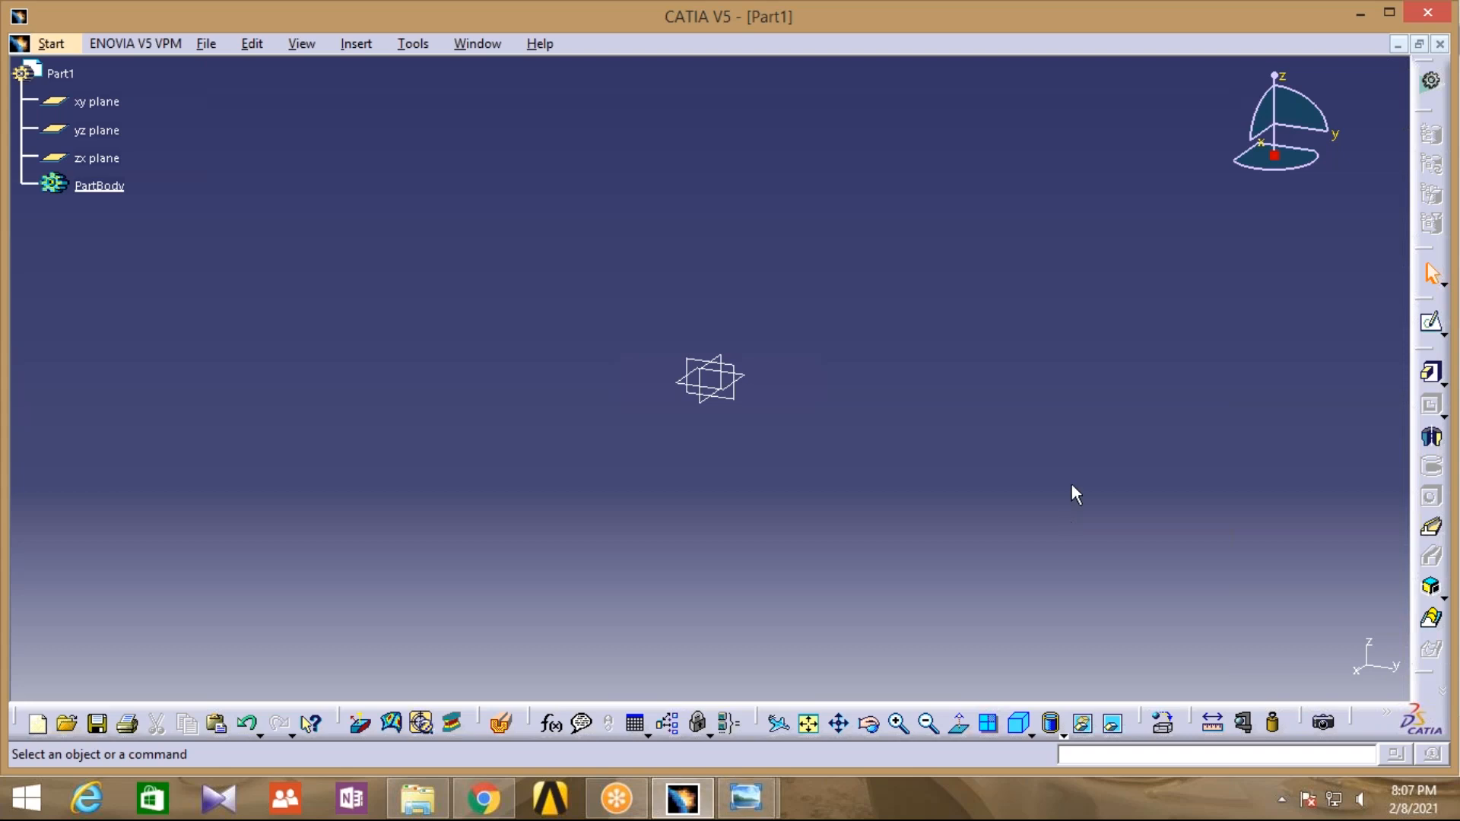
Start a sketch on the xy plane and draw a centered rectangle about 62 by 87 mm around the origin
{"action": "left_click", "coordinate": [747, 378]}
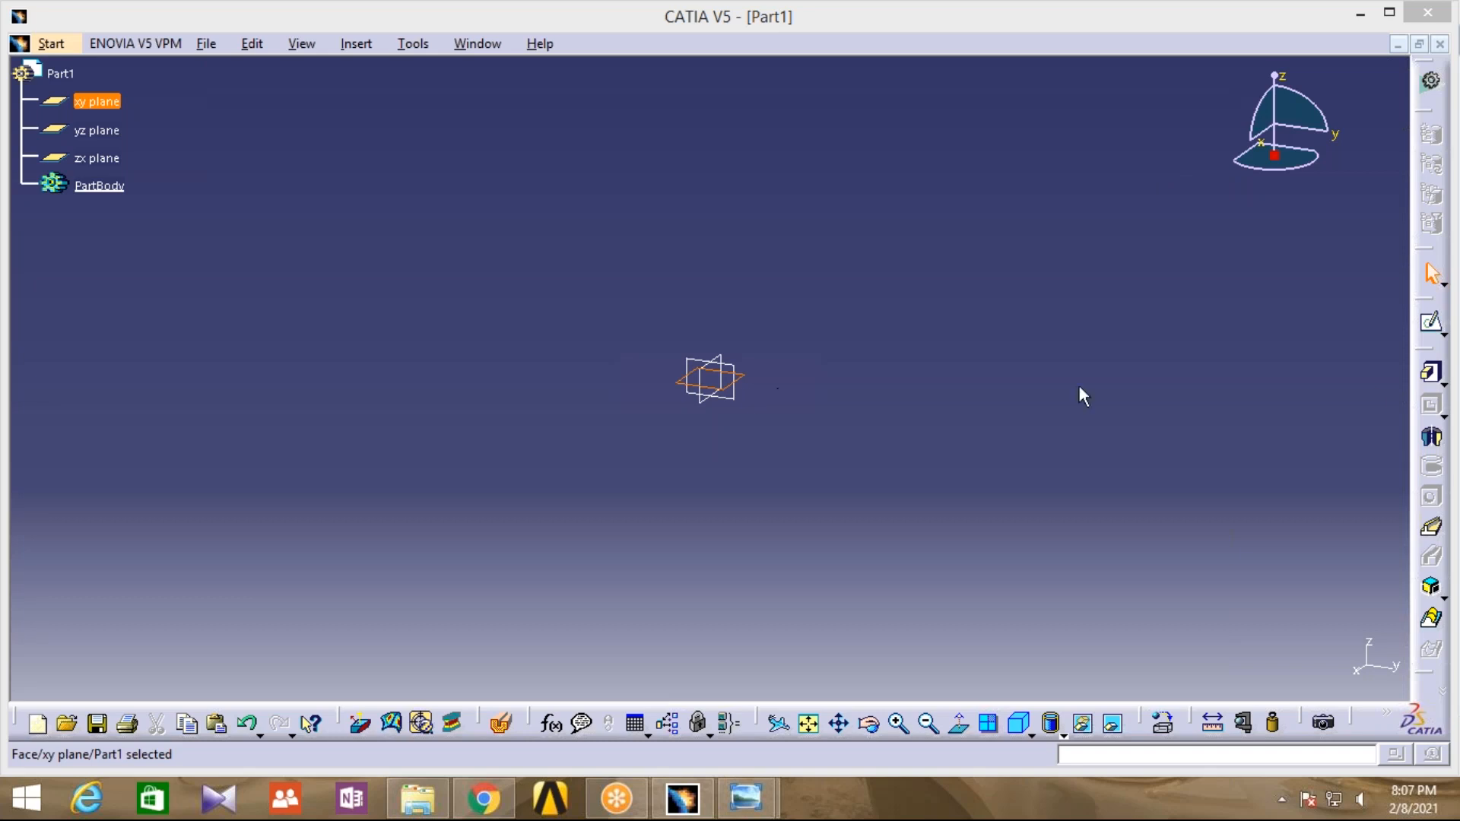
{"action": "left_click", "coordinate": [1432, 322]}
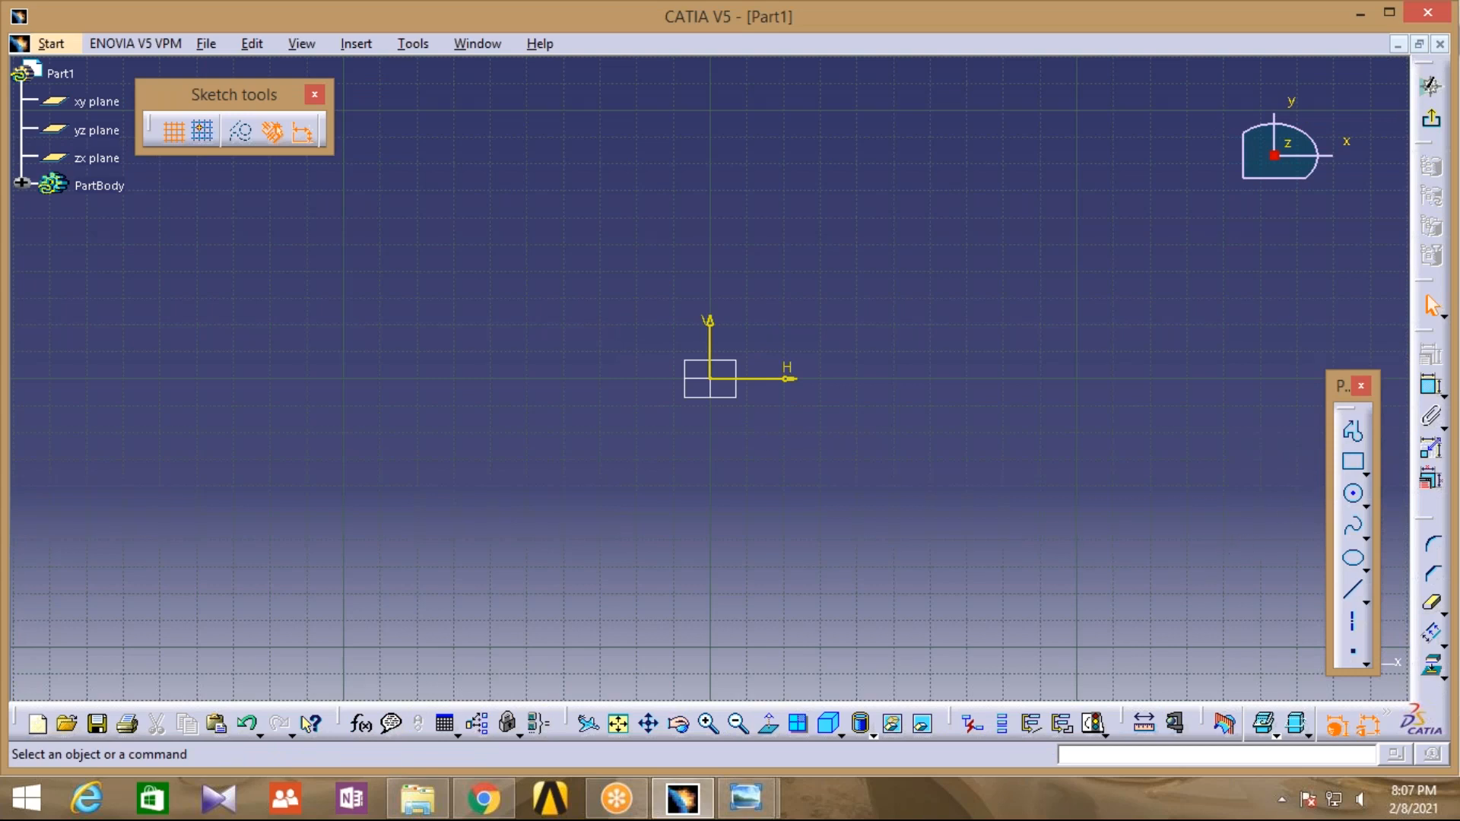
{"action": "left_click", "coordinate": [1367, 470]}
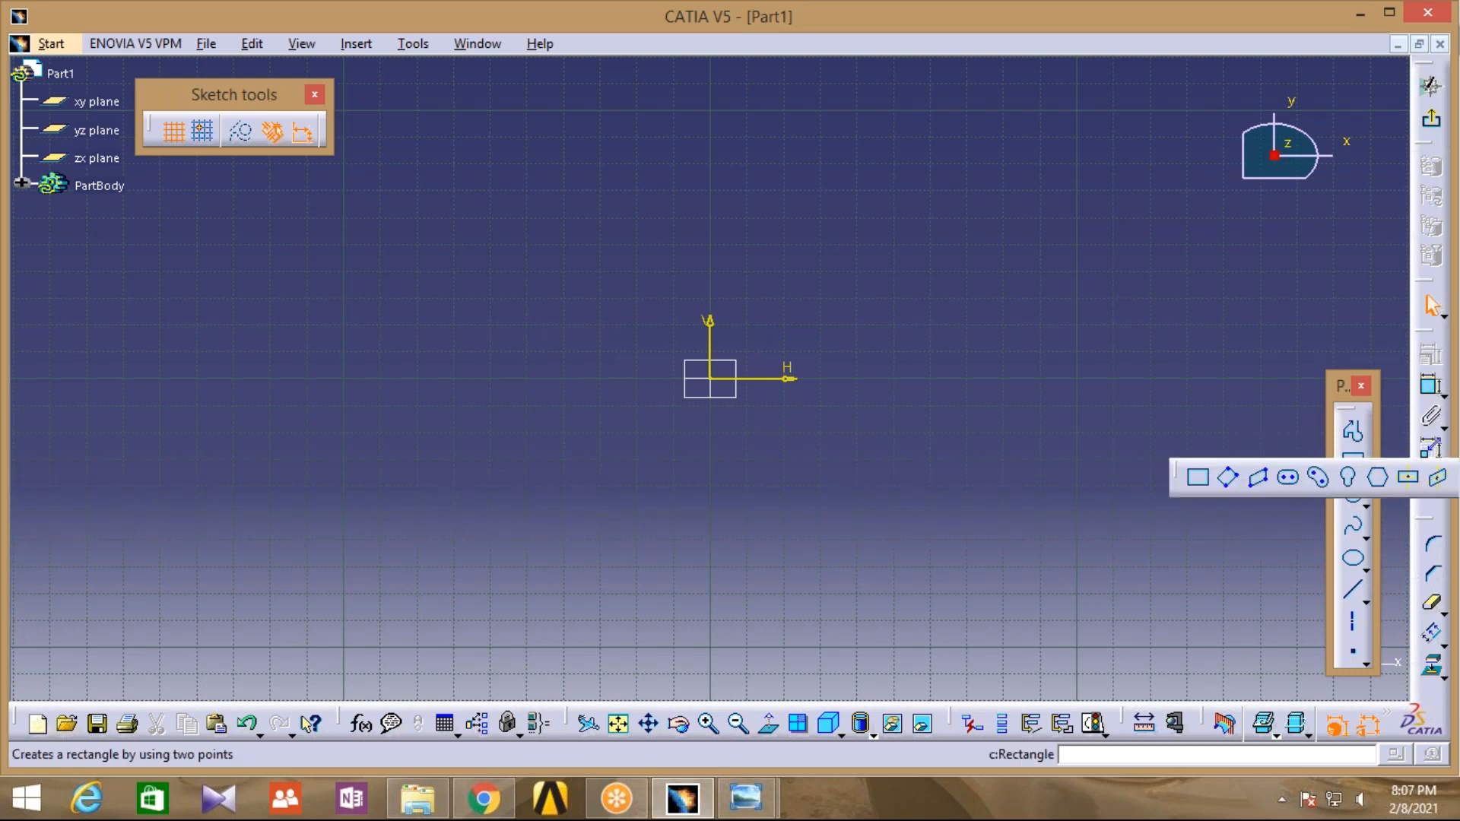
{"action": "left_click", "coordinate": [1409, 480]}
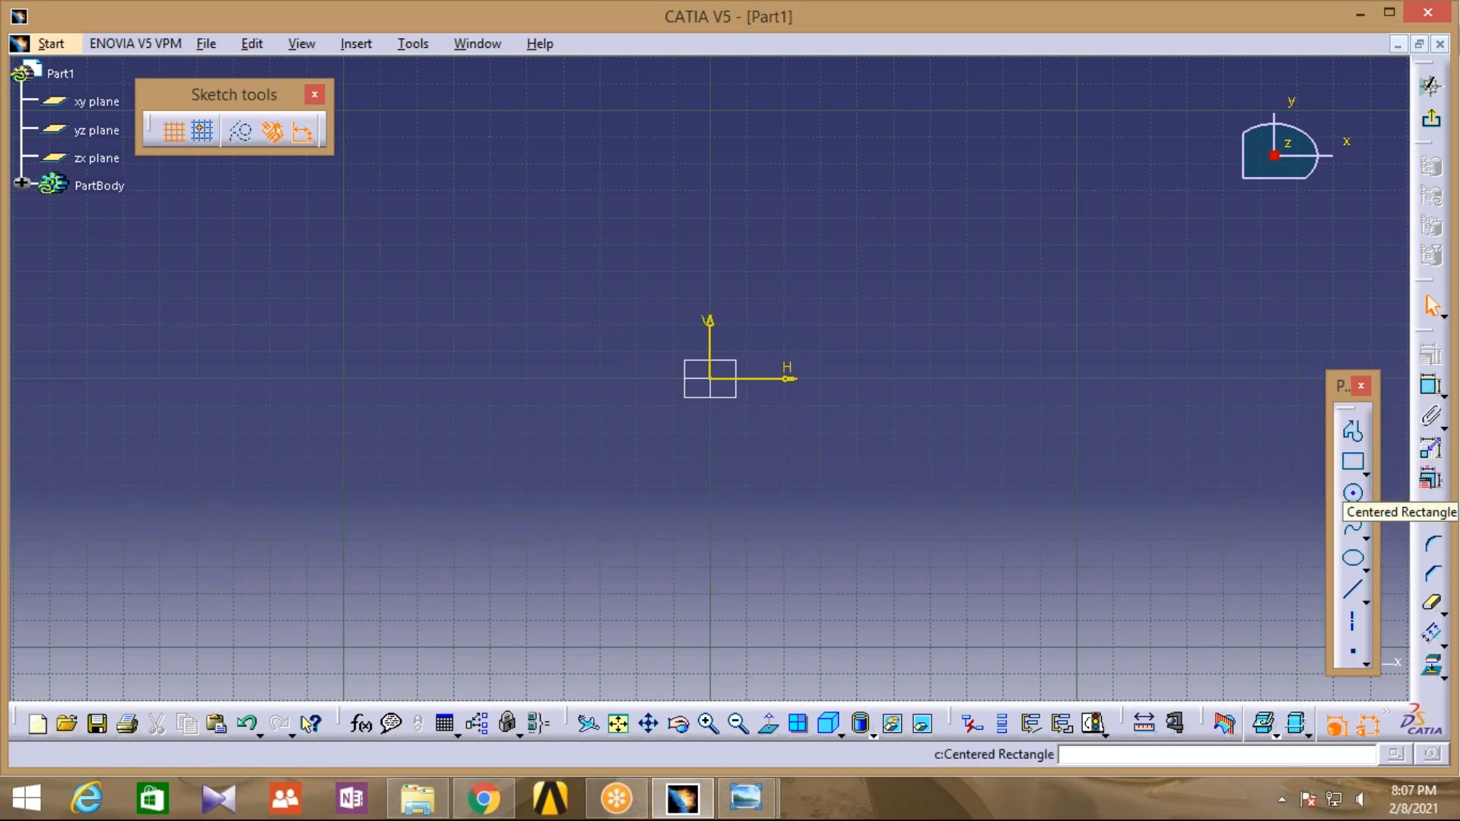
{"action": "left_click", "coordinate": [712, 380]}
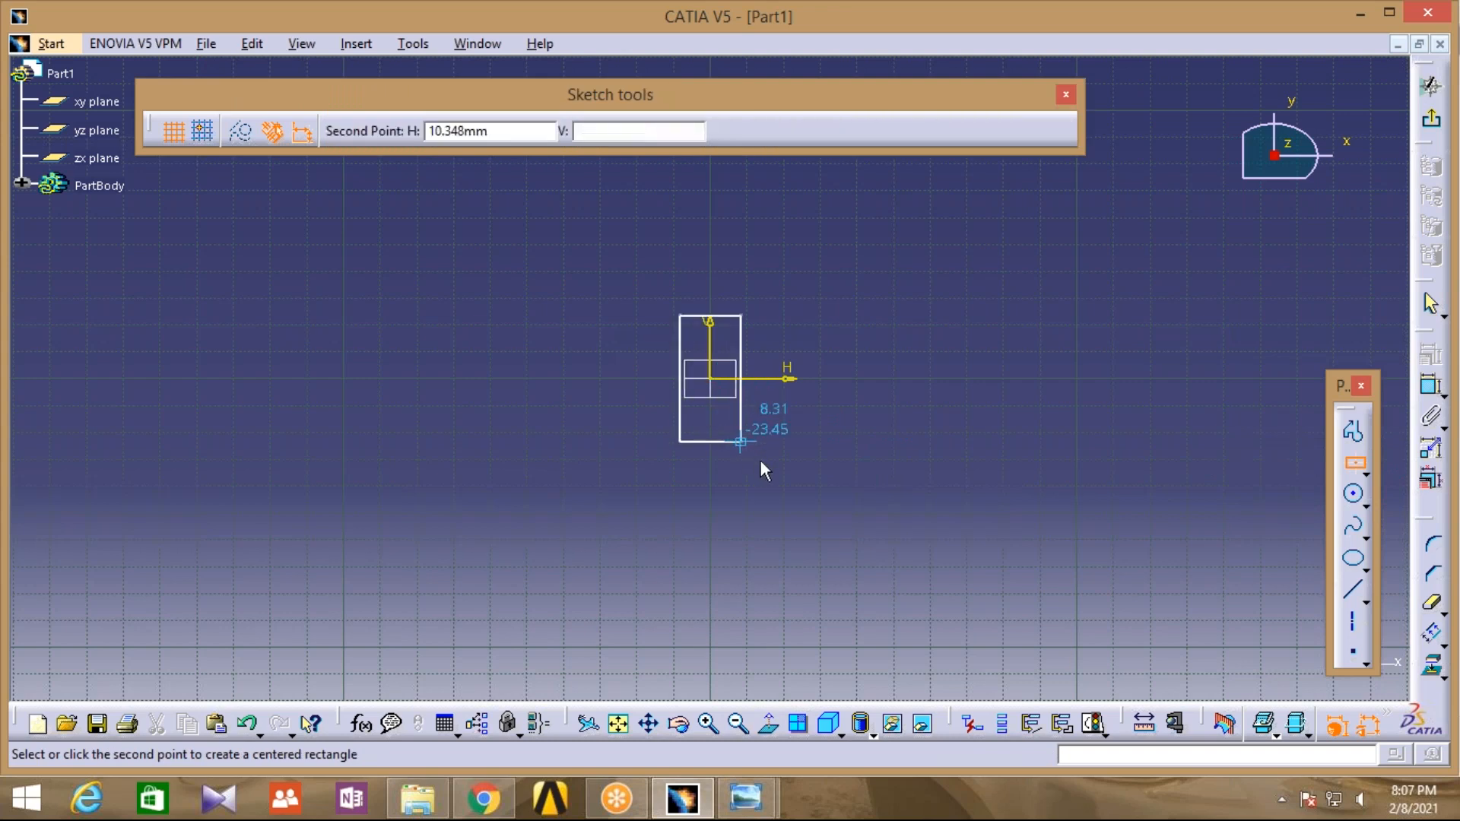
{"action": "left_click", "coordinate": [824, 495]}
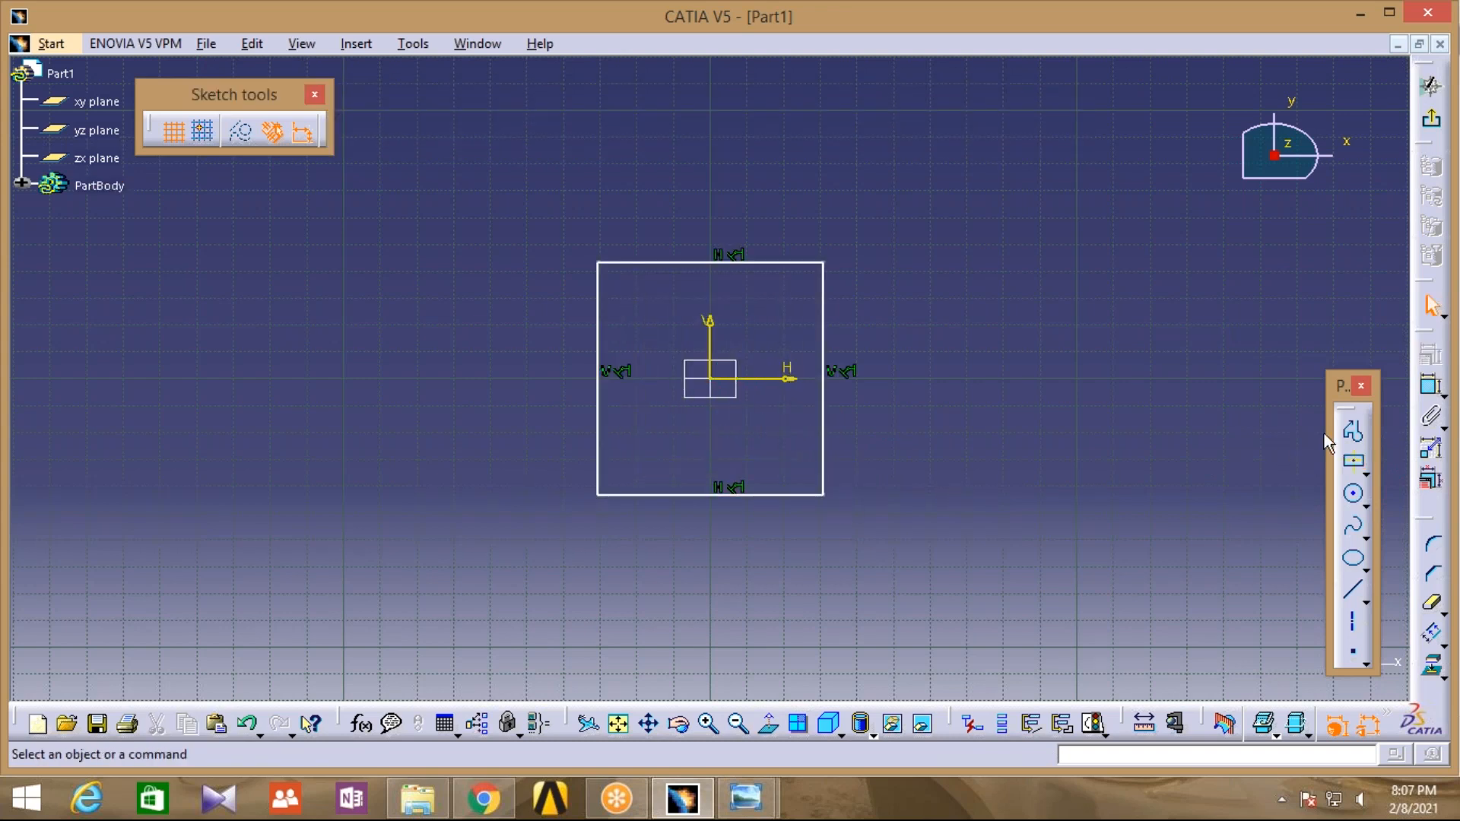
Dimension the rectangle's vertical side and set it to 200 mm
{"action": "left_click", "coordinate": [1432, 385]}
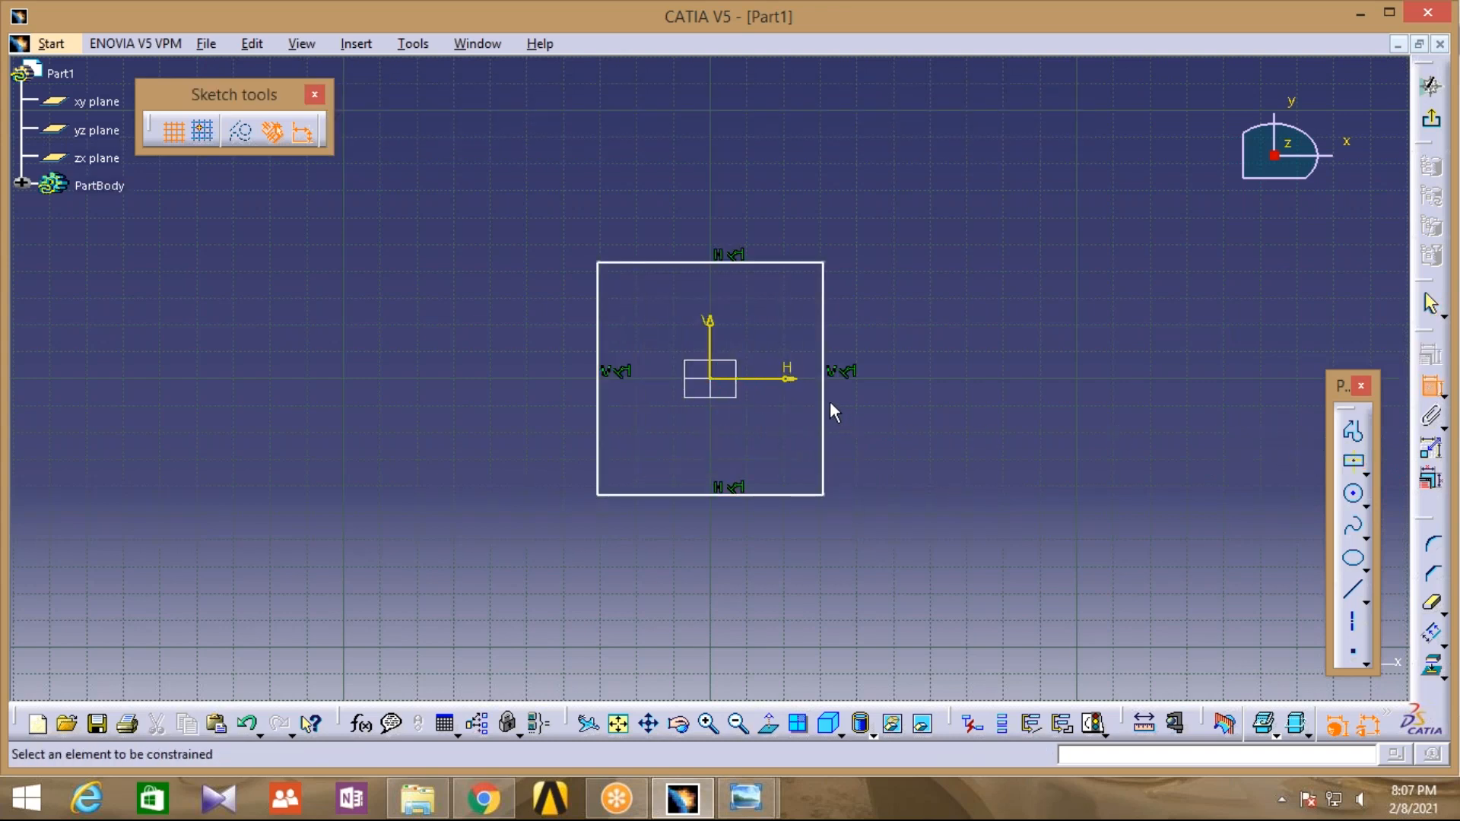
{"action": "left_click", "coordinate": [824, 398]}
{"action": "left_click", "coordinate": [901, 388]}
{"action": "double_click", "coordinate": [899, 386]}
{"action": "type", "text": "200"}
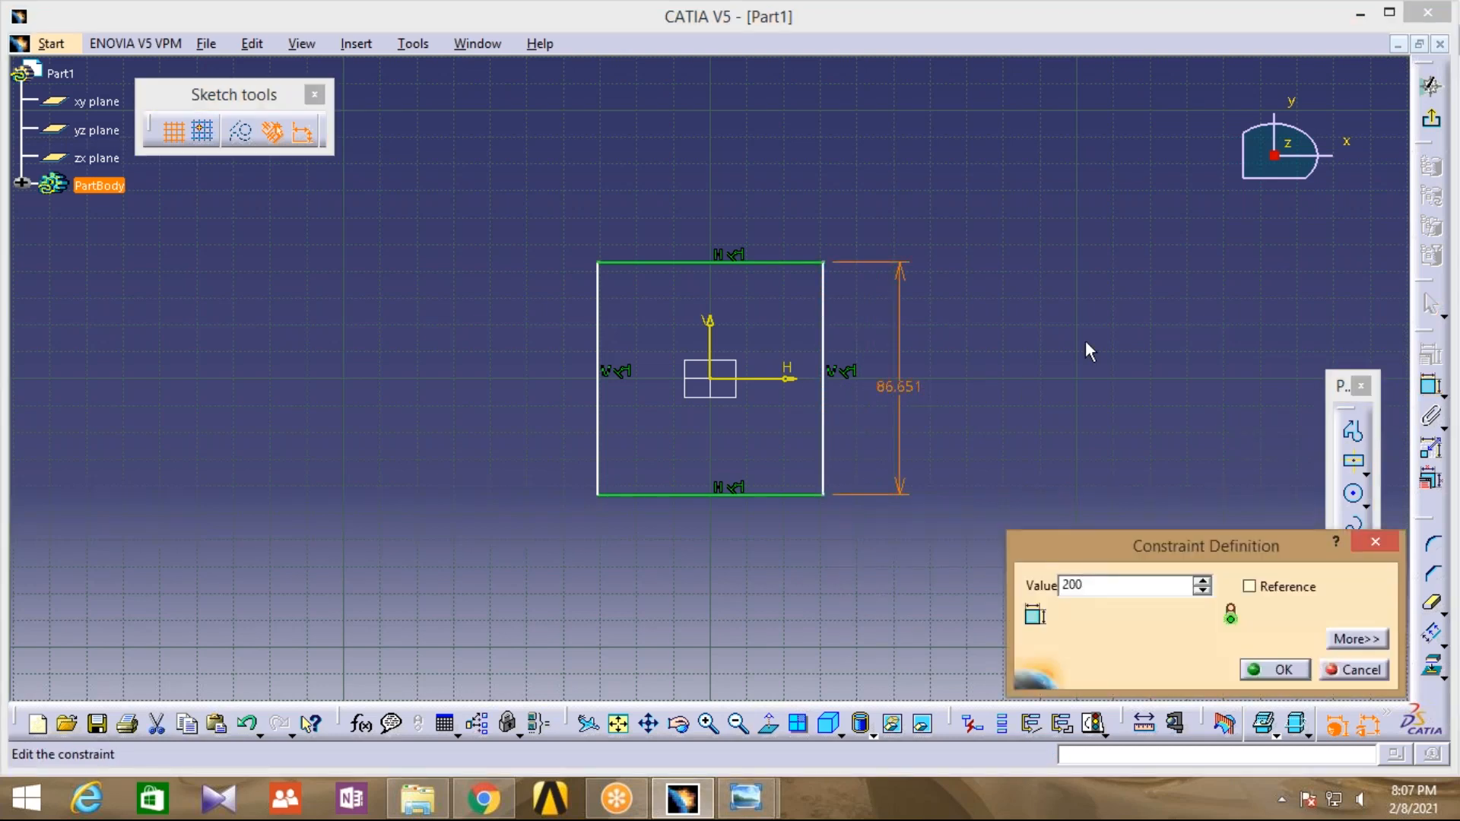
{"action": "key", "text": "Return"}
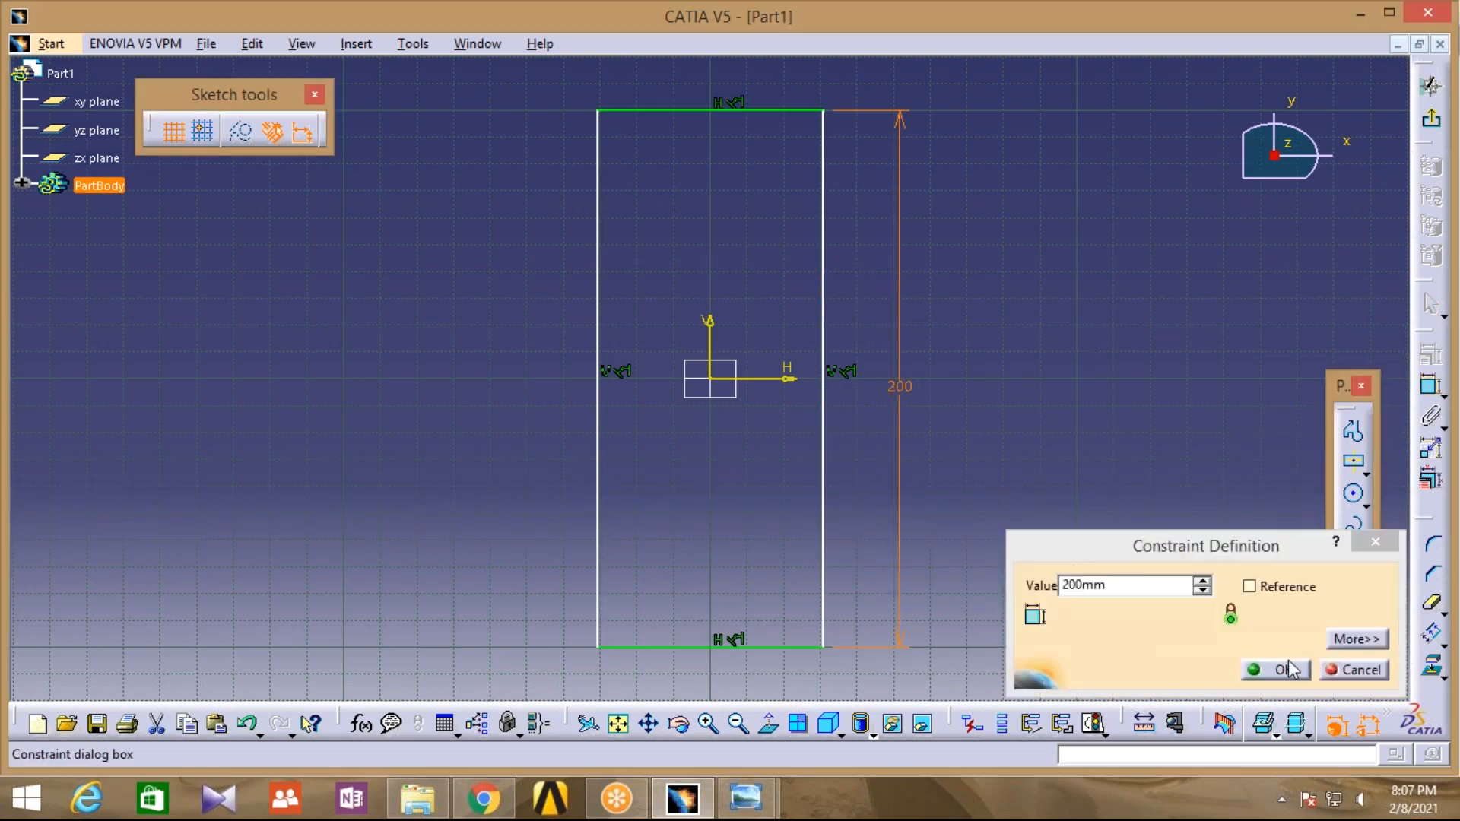
{"action": "left_click", "coordinate": [1285, 671]}
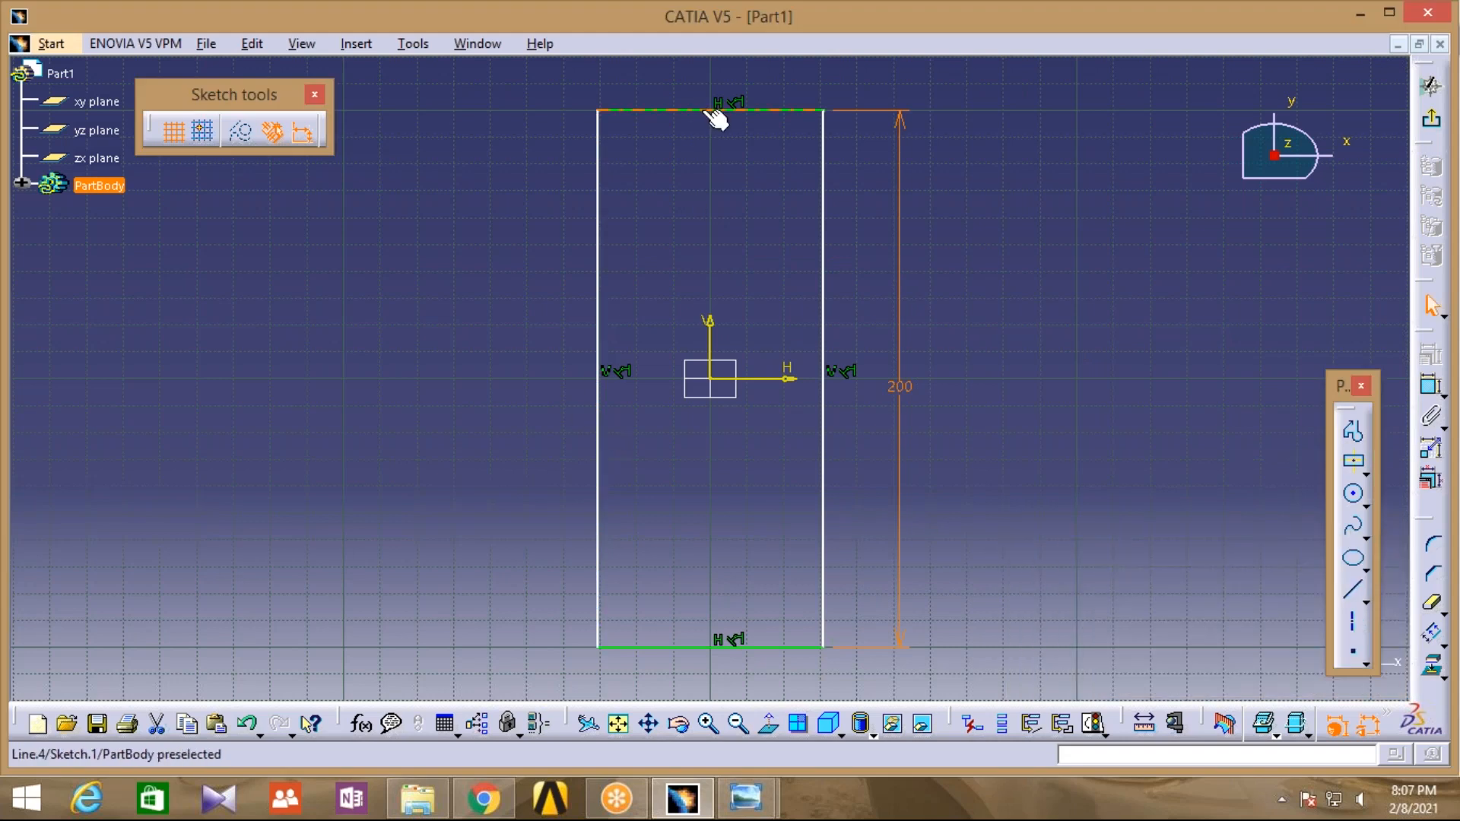
Dimension the rectangle's horizontal side and set it to 200 mm
{"action": "left_click", "coordinate": [1431, 384]}
{"action": "left_click", "coordinate": [694, 110]}
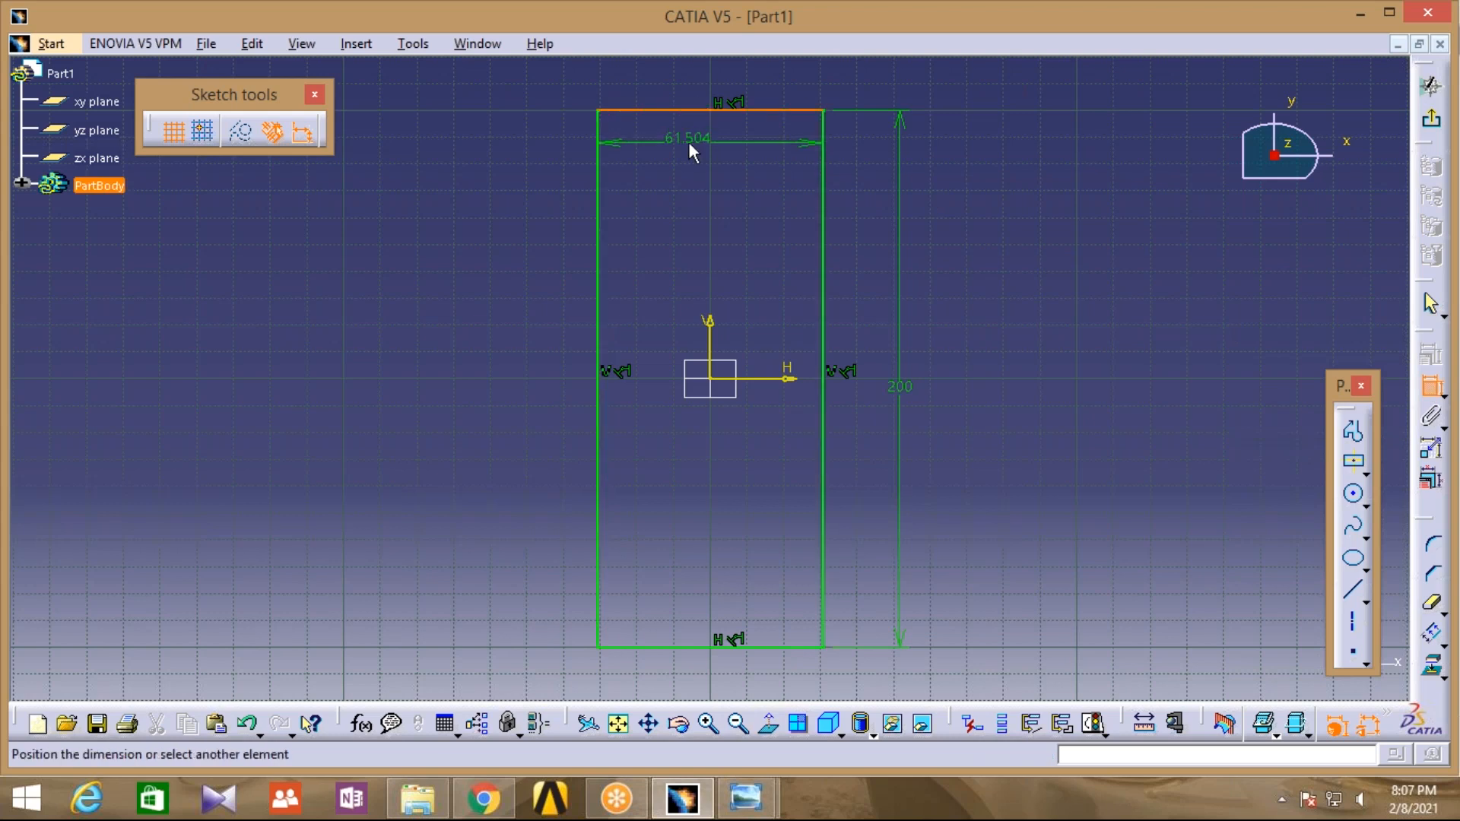
{"action": "left_click", "coordinate": [691, 146]}
{"action": "double_click", "coordinate": [692, 142]}
{"action": "type", "text": "200"}
{"action": "key", "text": "Return"}
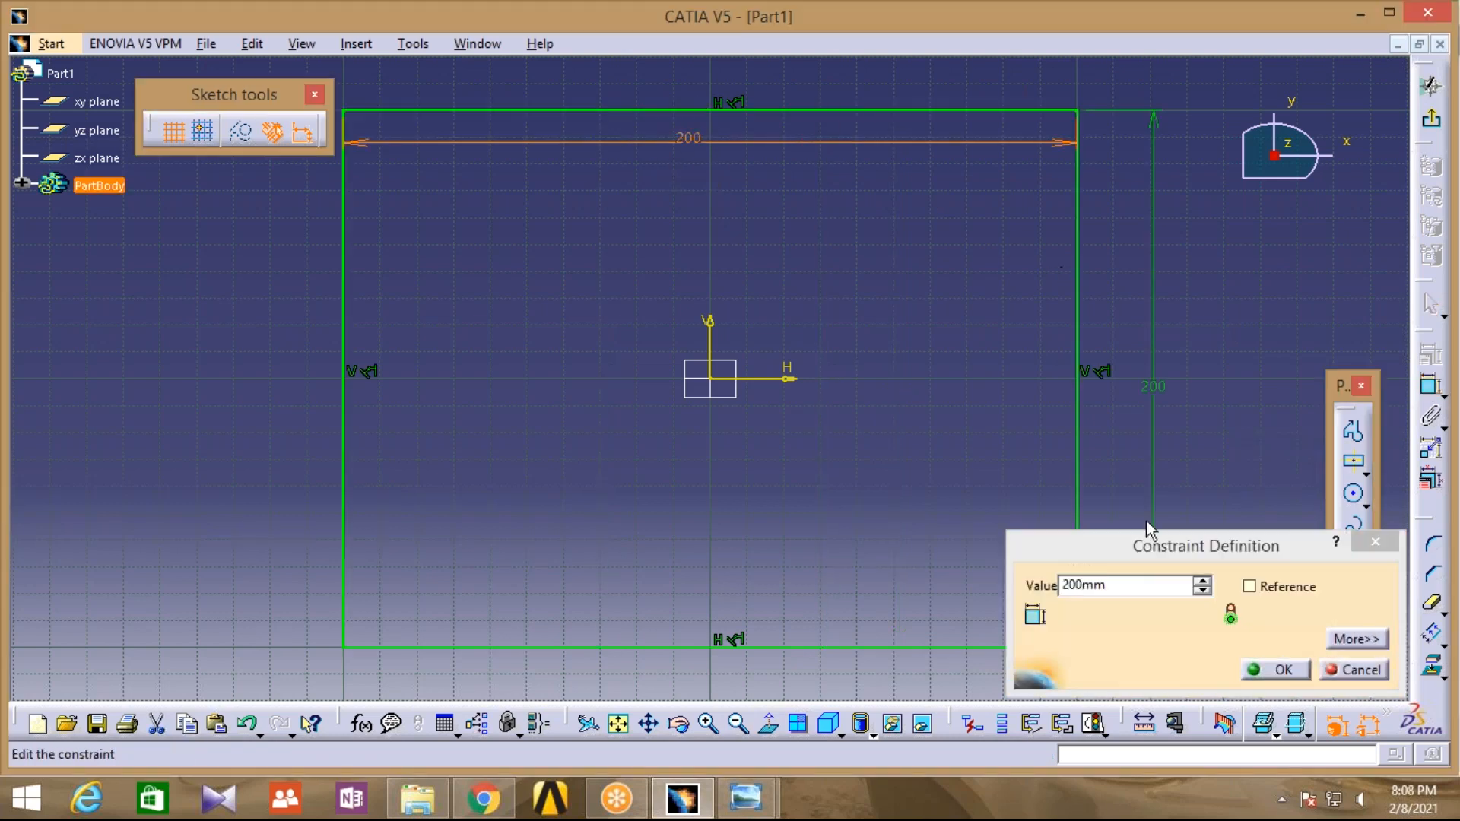
{"action": "left_click", "coordinate": [1288, 674]}
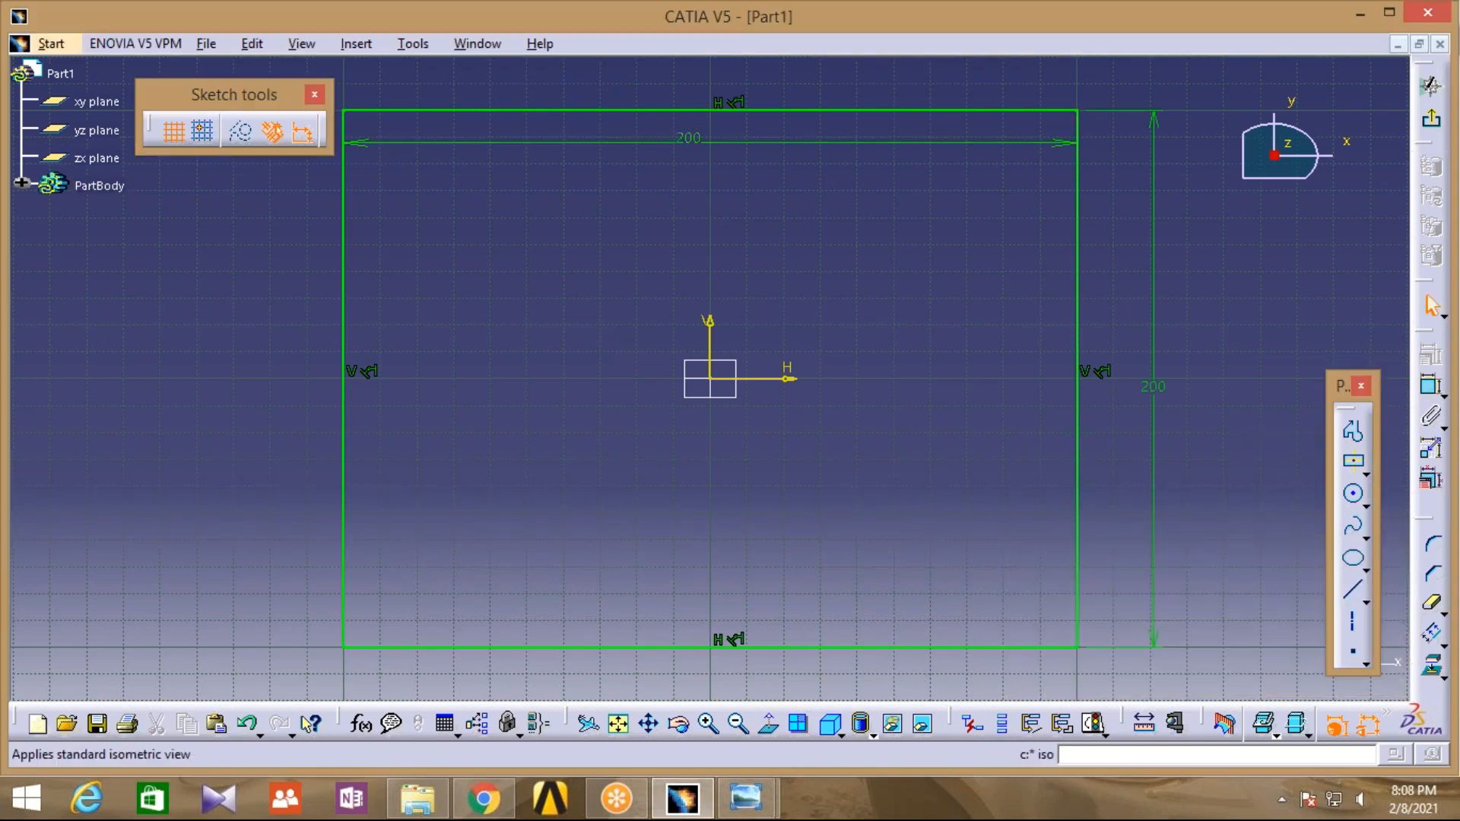
Exit the sketch and pad the square profile 20 mm into a plate
{"action": "left_click", "coordinate": [737, 724]}
{"action": "left_click", "coordinate": [737, 724]}
{"action": "left_click", "coordinate": [738, 724]}
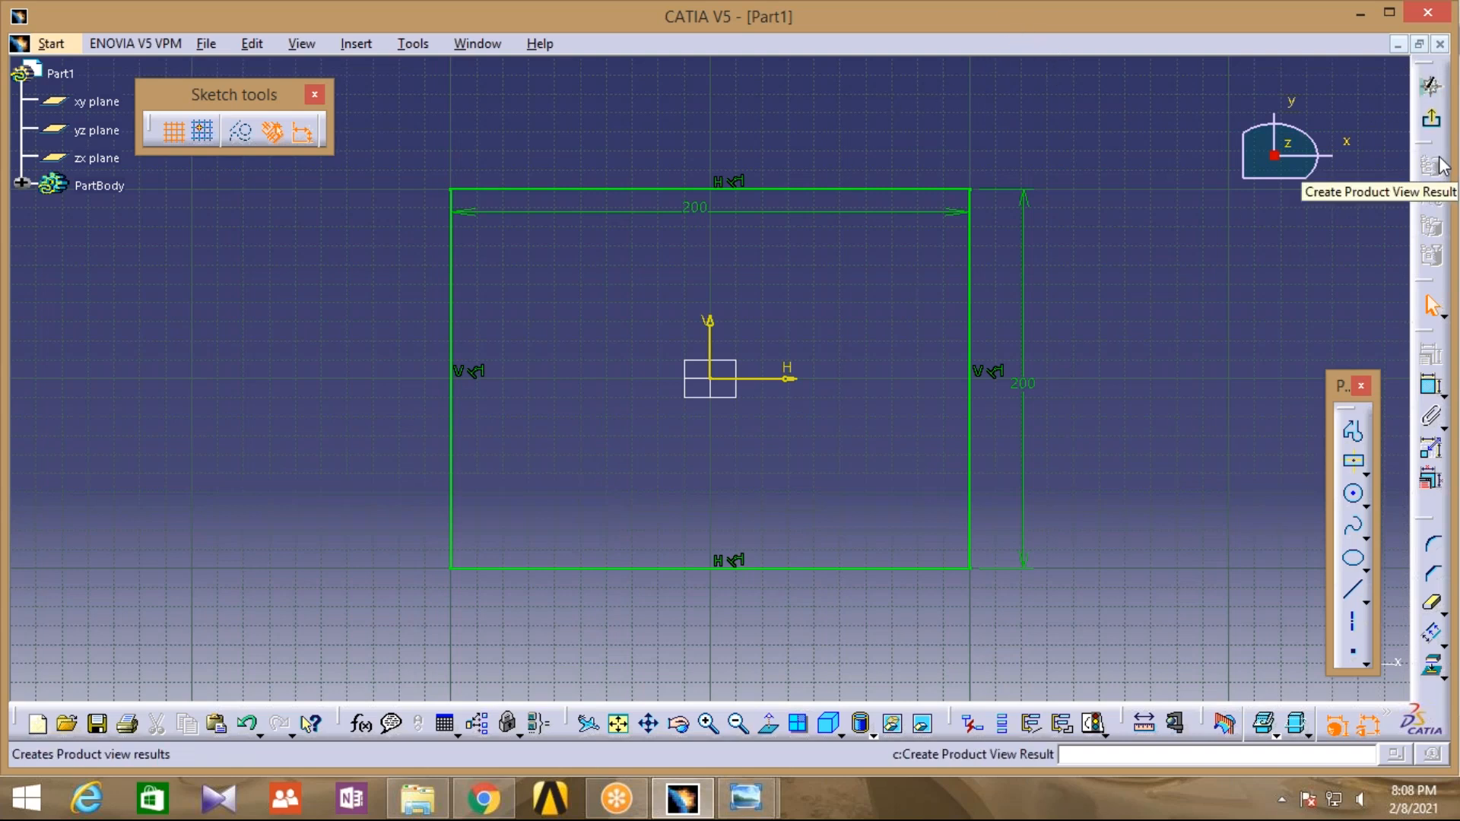
{"action": "left_click", "coordinate": [1430, 86]}
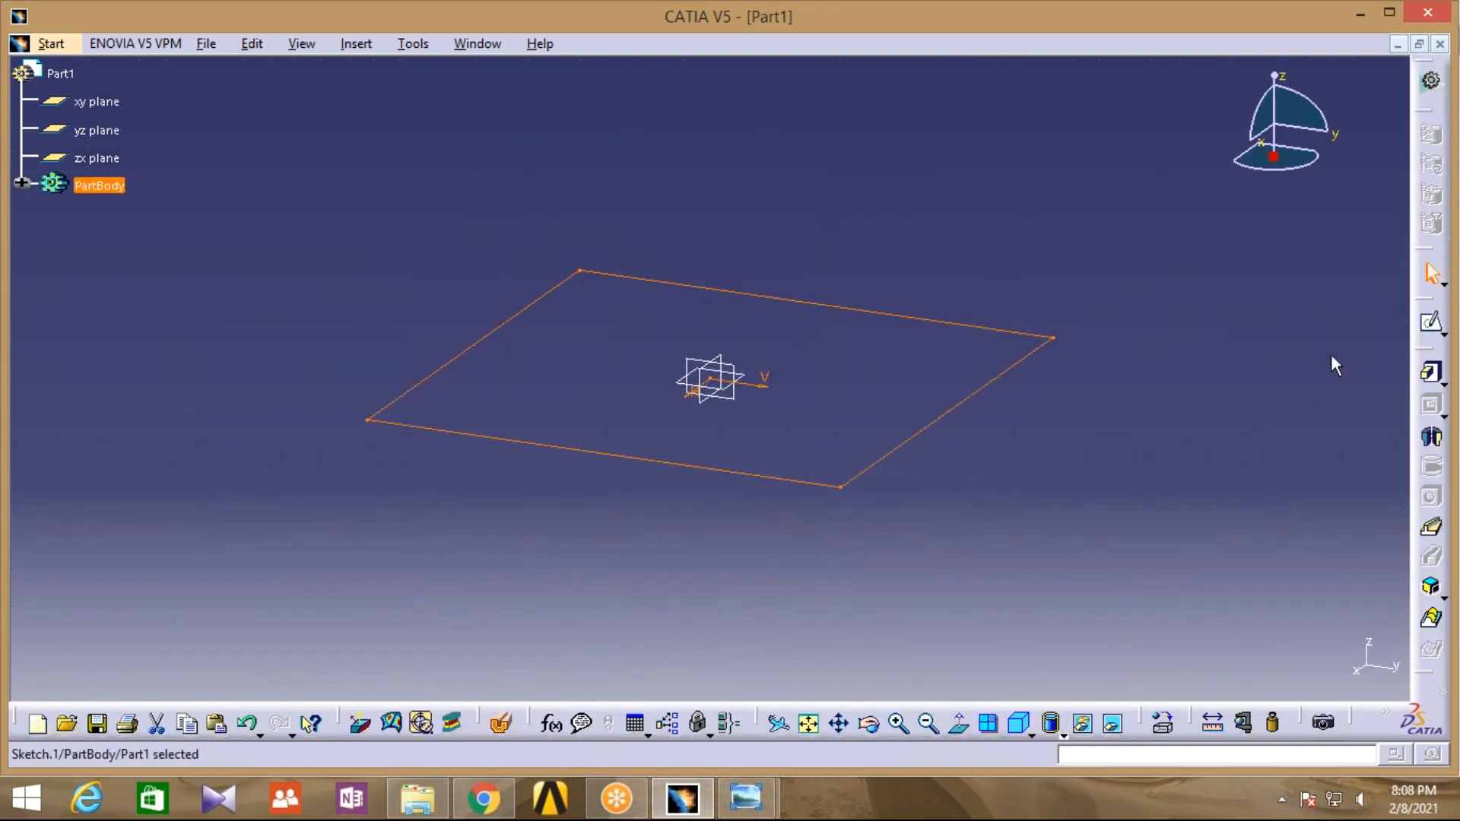
{"action": "left_click", "coordinate": [1431, 371]}
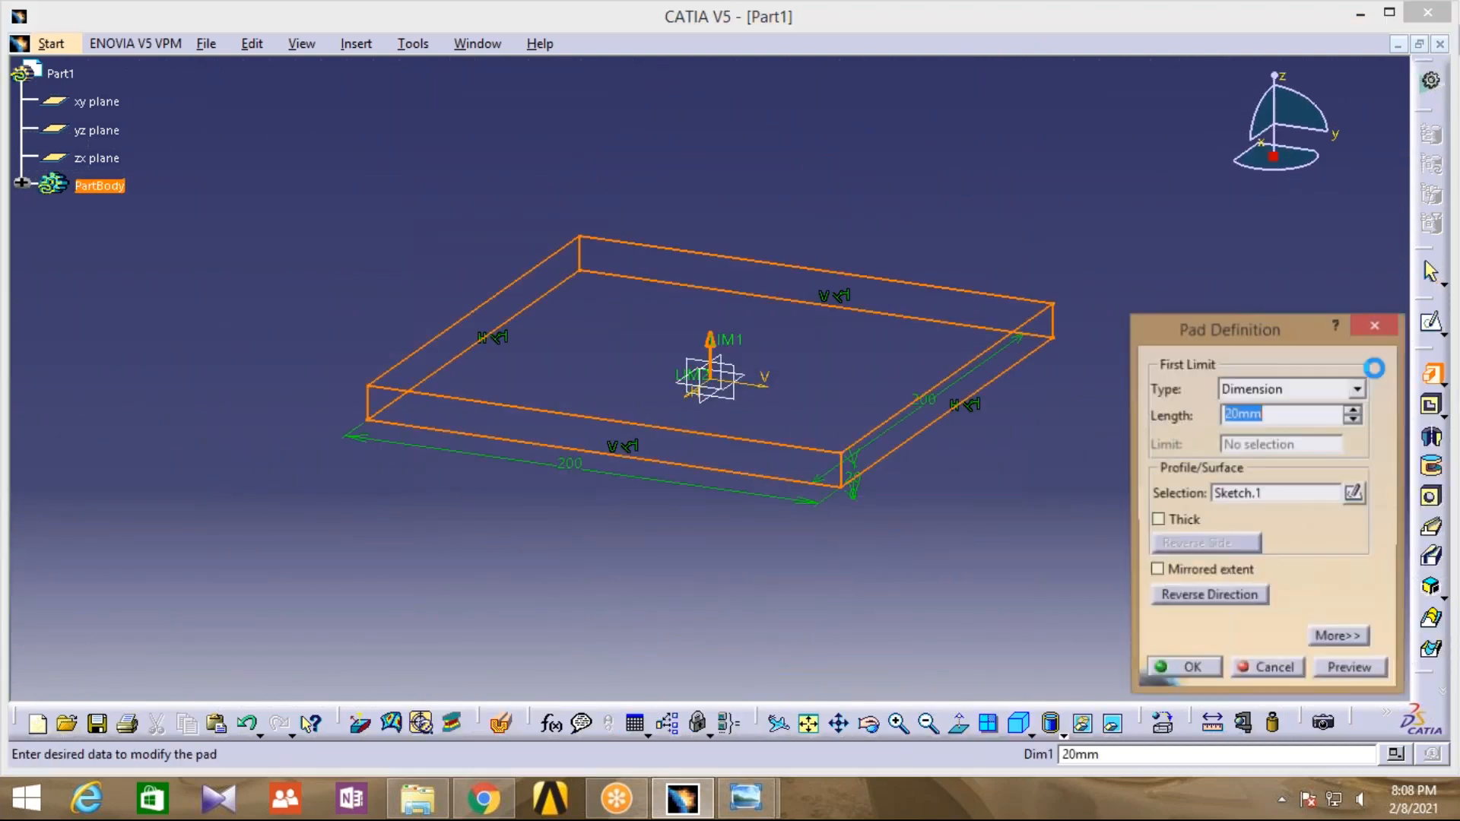
{"action": "left_click", "coordinate": [1186, 671]}
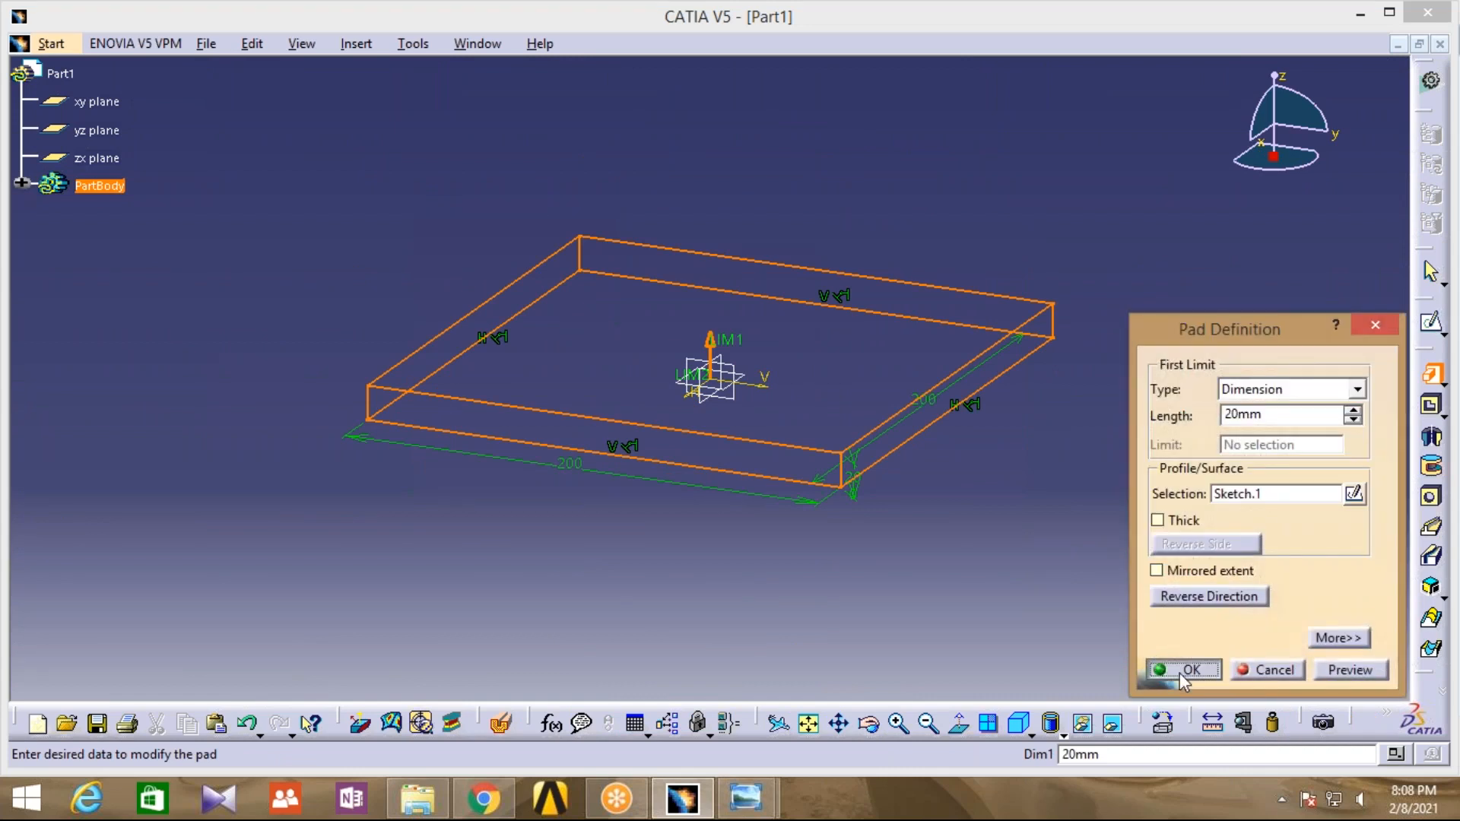
{"action": "middle_click_drag", "start_coordinate": [1118, 509], "coordinate": [998, 499]}
{"action": "left_click", "coordinate": [869, 723]}
{"action": "left_click_drag", "start_coordinate": [899, 492], "coordinate": [880, 525]}
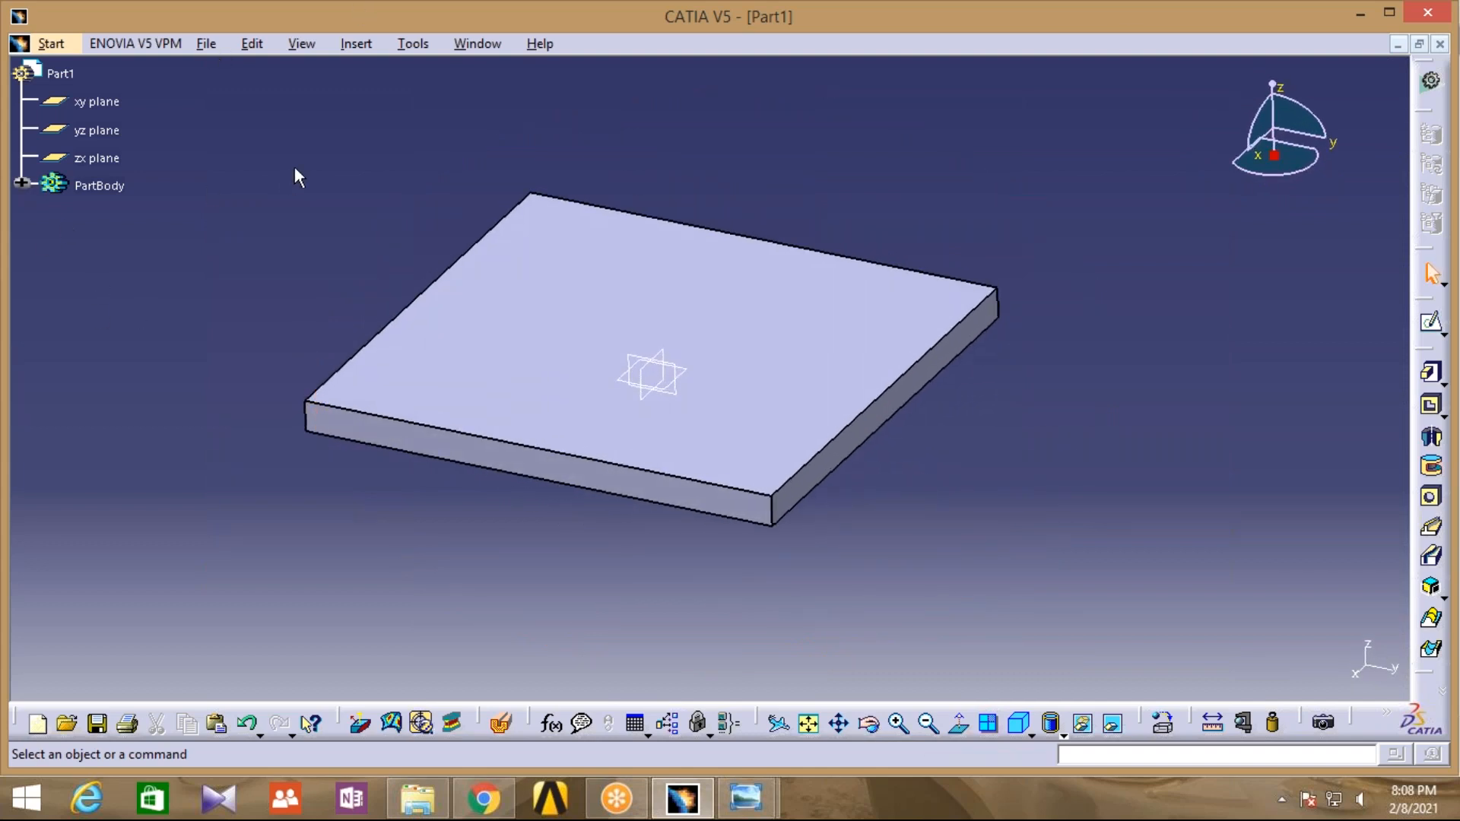
Change the PartBody's fill color to yellow in its graphic properties
{"action": "right_click", "coordinate": [99, 189]}
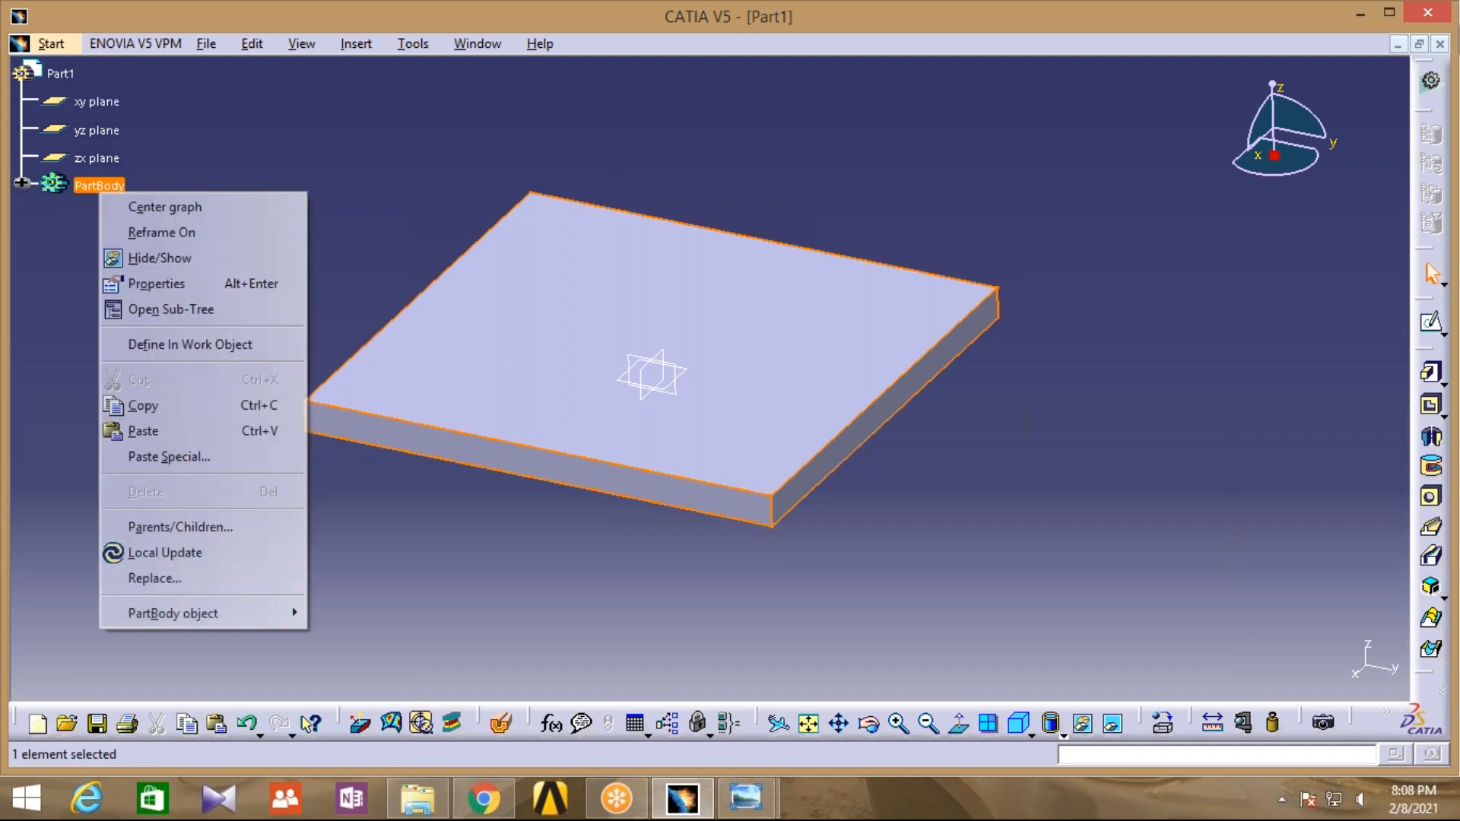
{"action": "left_click", "coordinate": [152, 283]}
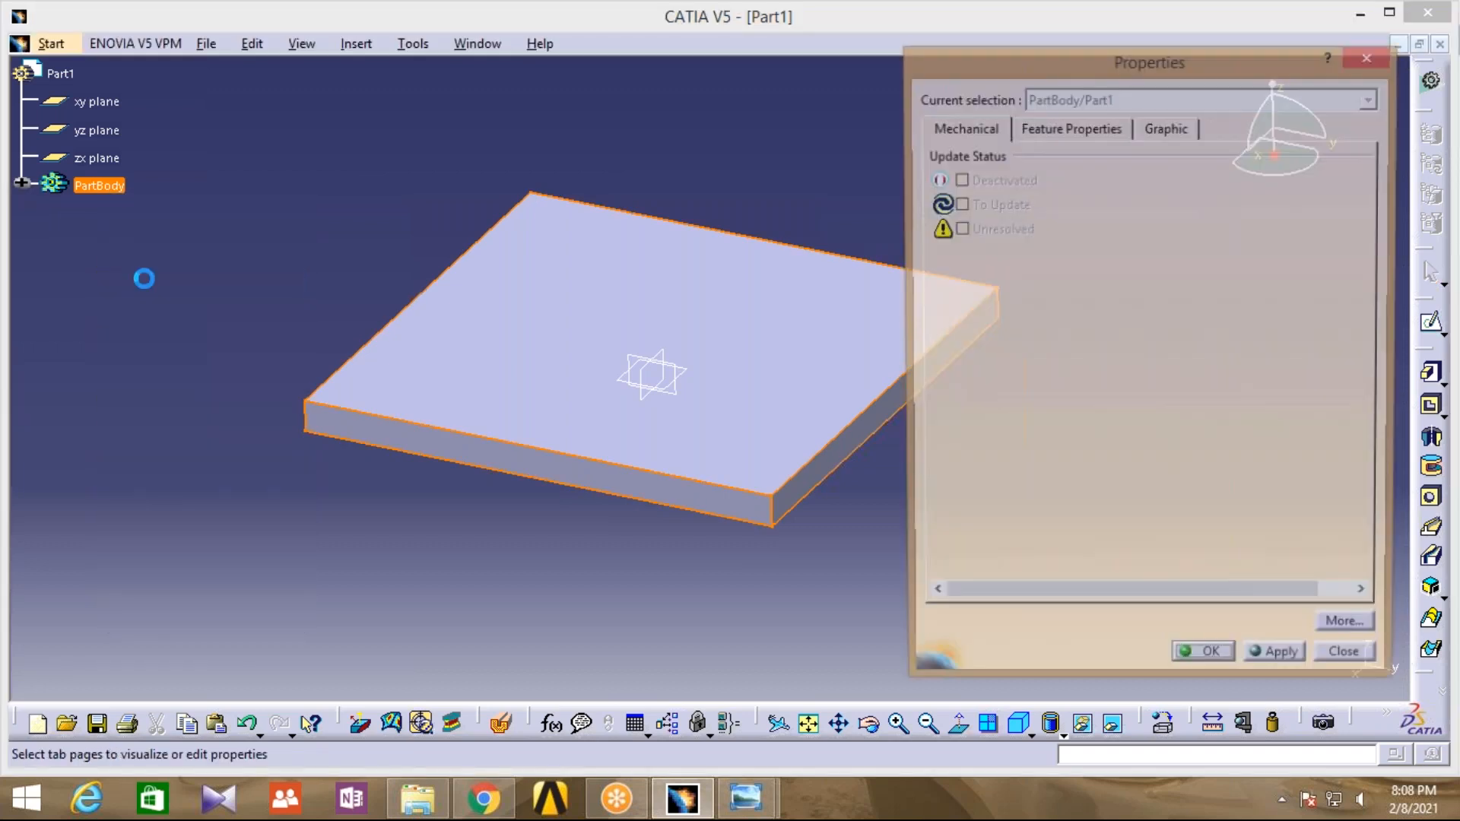
{"action": "left_click", "coordinate": [1152, 131]}
{"action": "left_click", "coordinate": [1053, 197]}
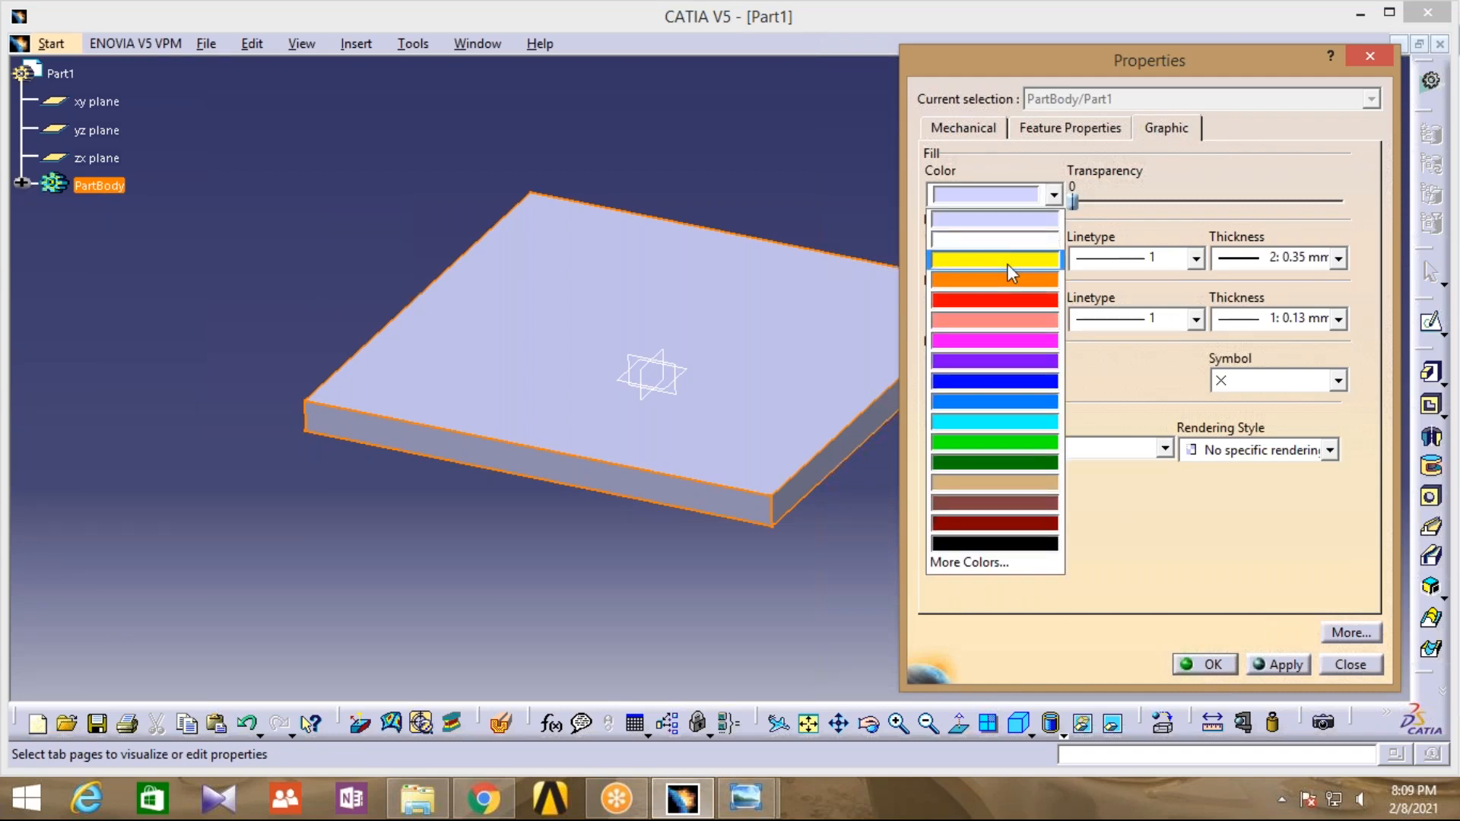
{"action": "left_click", "coordinate": [1011, 261]}
{"action": "left_click", "coordinate": [1208, 665]}
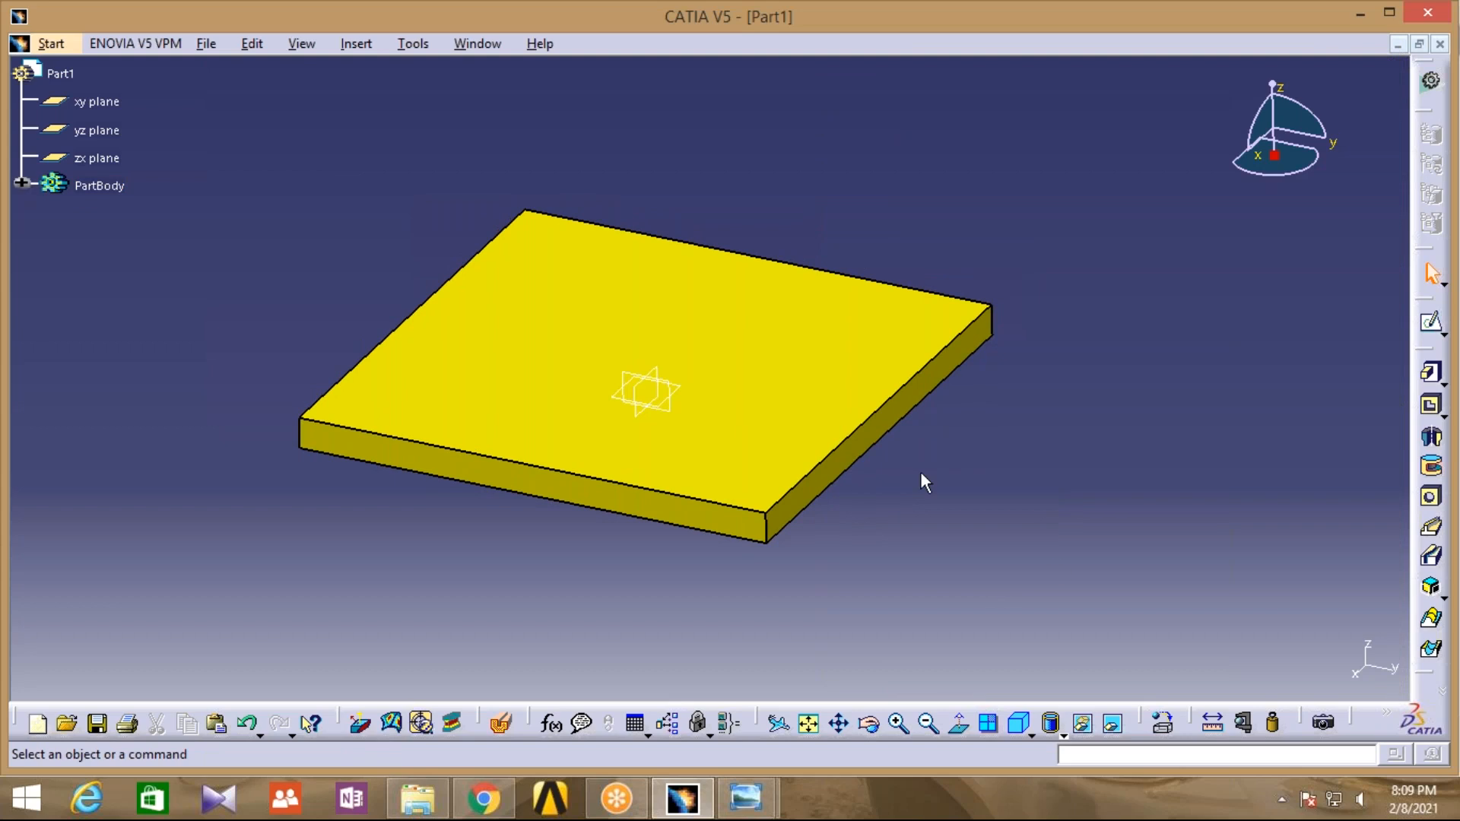
{"action": "middle_click_drag", "start_coordinate": [917, 474], "coordinate": [1002, 509]}
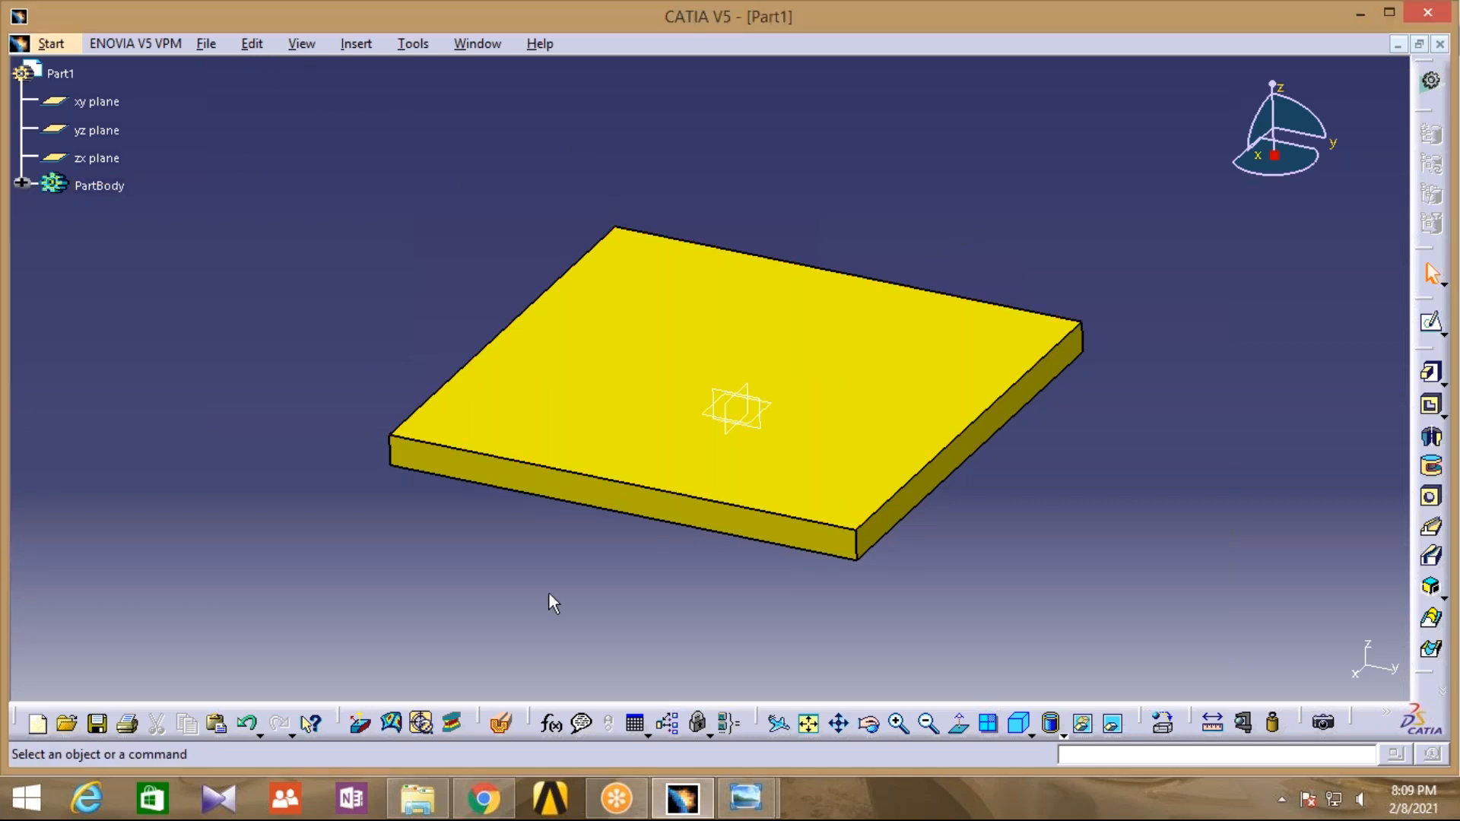
Save the part to the Desktop as m23 in CATPart format
{"action": "left_click", "coordinate": [205, 44]}
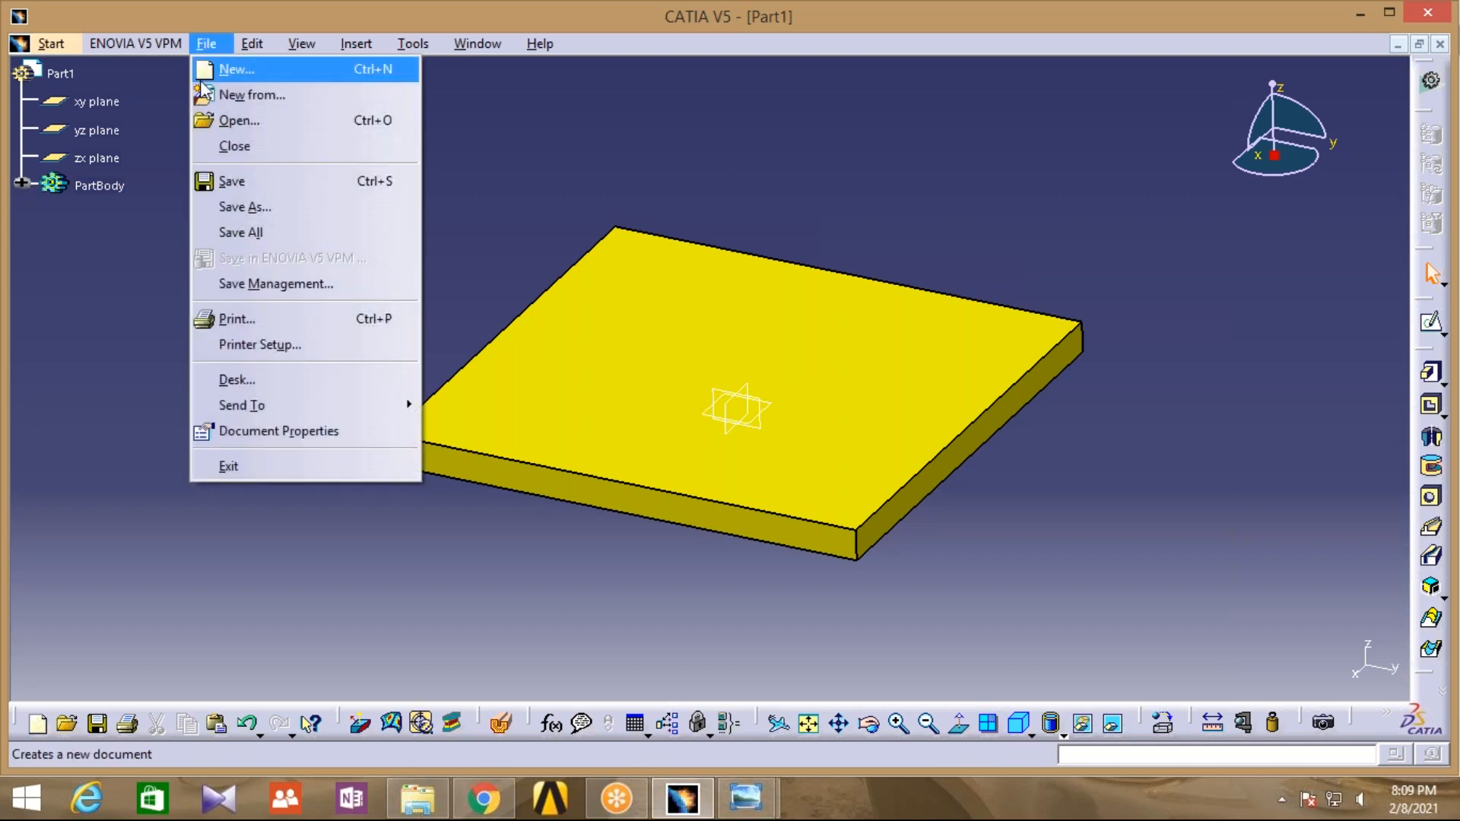
{"action": "left_click", "coordinate": [230, 207]}
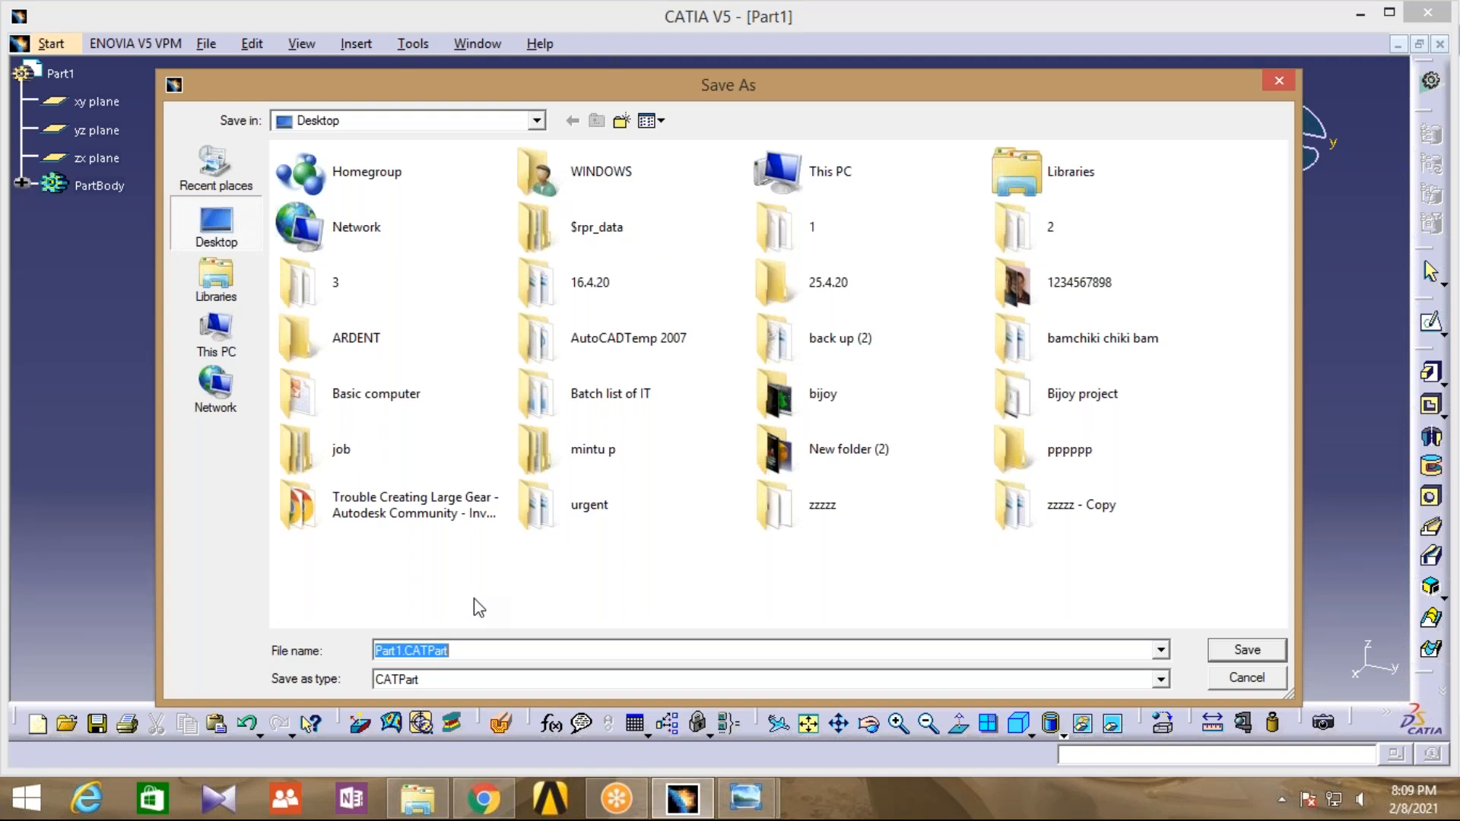
{"action": "type", "text": "m23"}
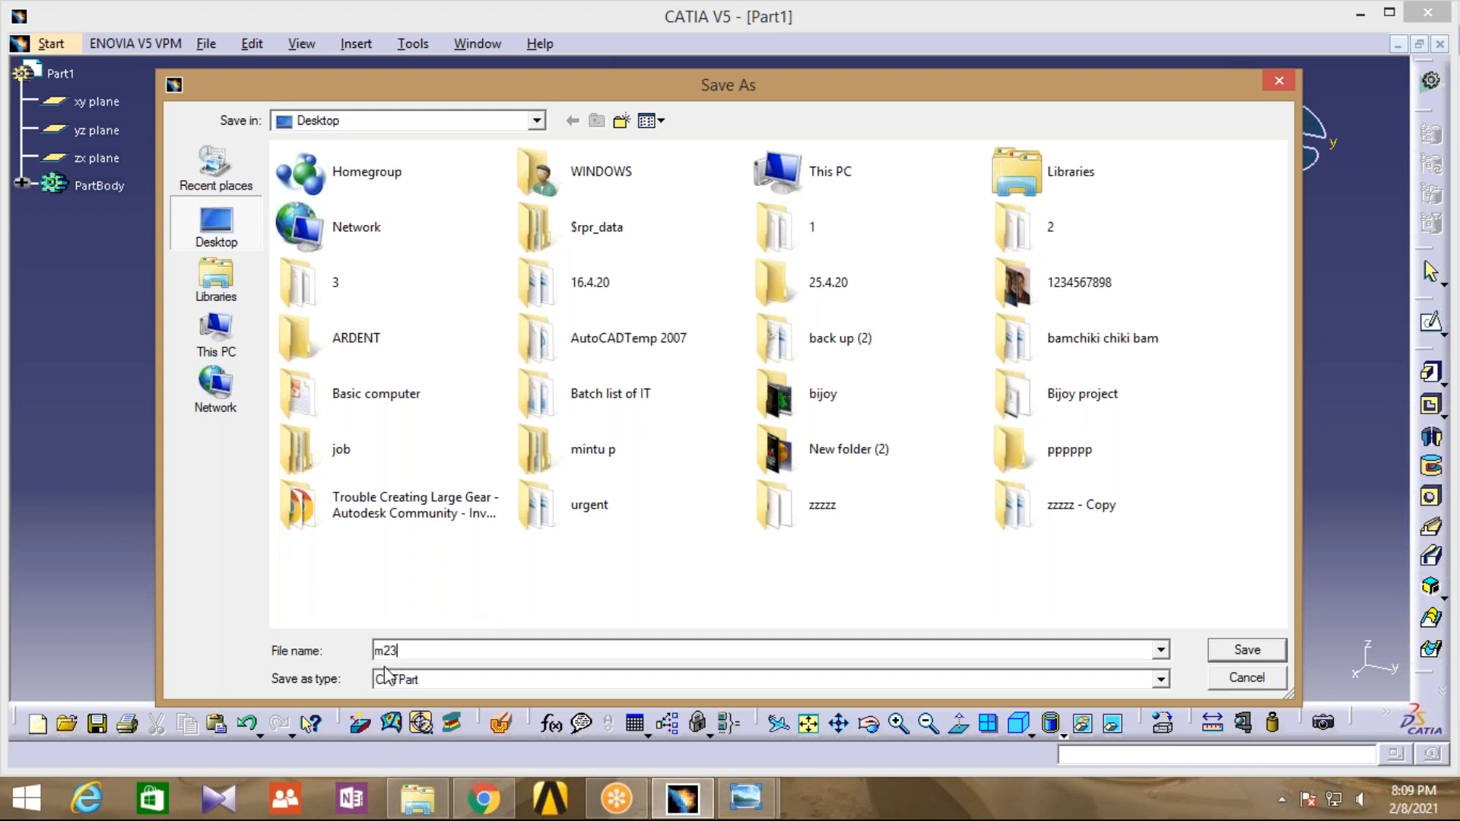
{"action": "left_click", "coordinate": [1247, 650]}
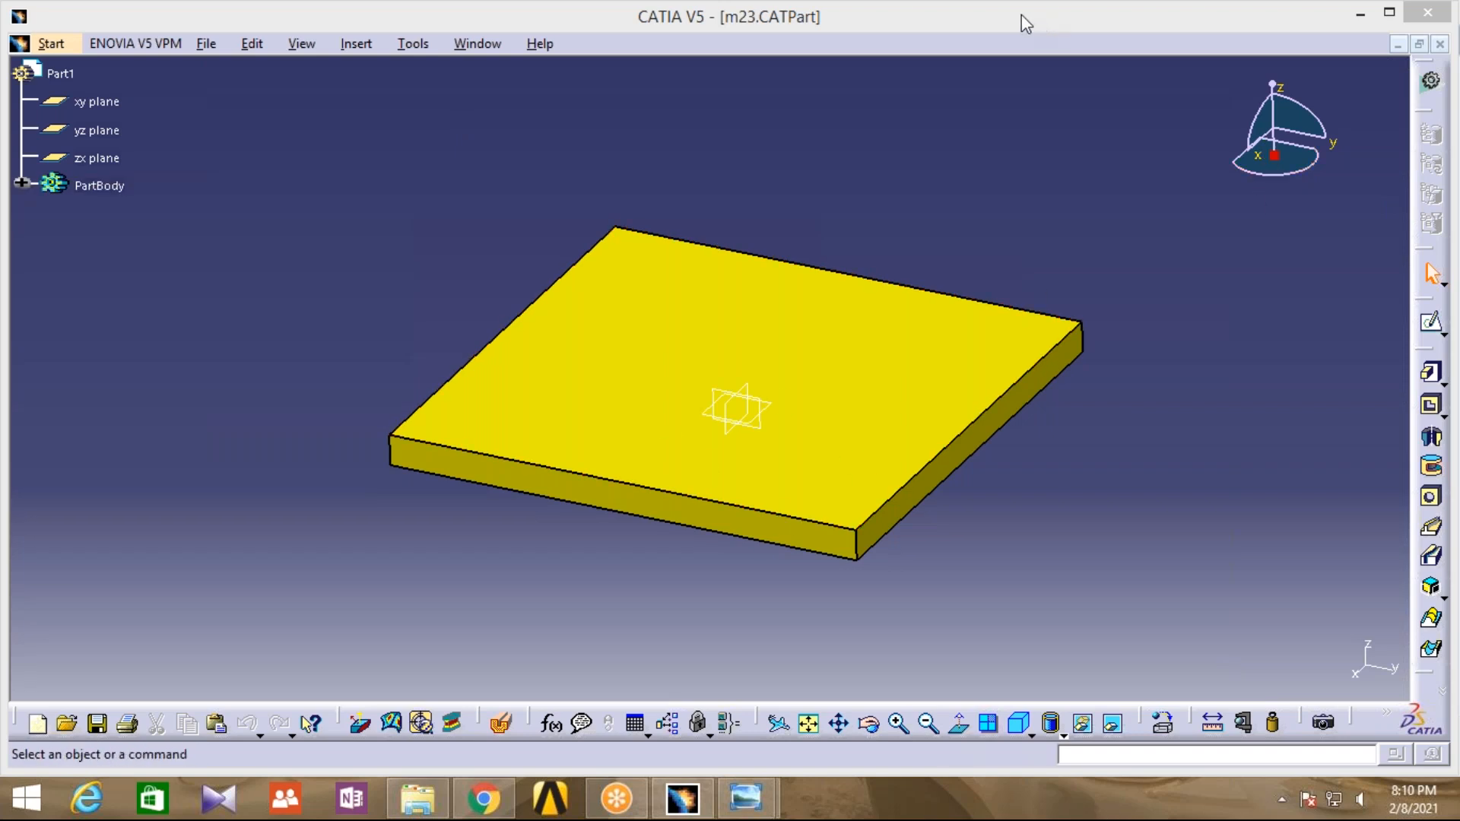
Close the saved plate part and create a new product in the Assembly Design workbench
{"action": "left_click", "coordinate": [1439, 44]}
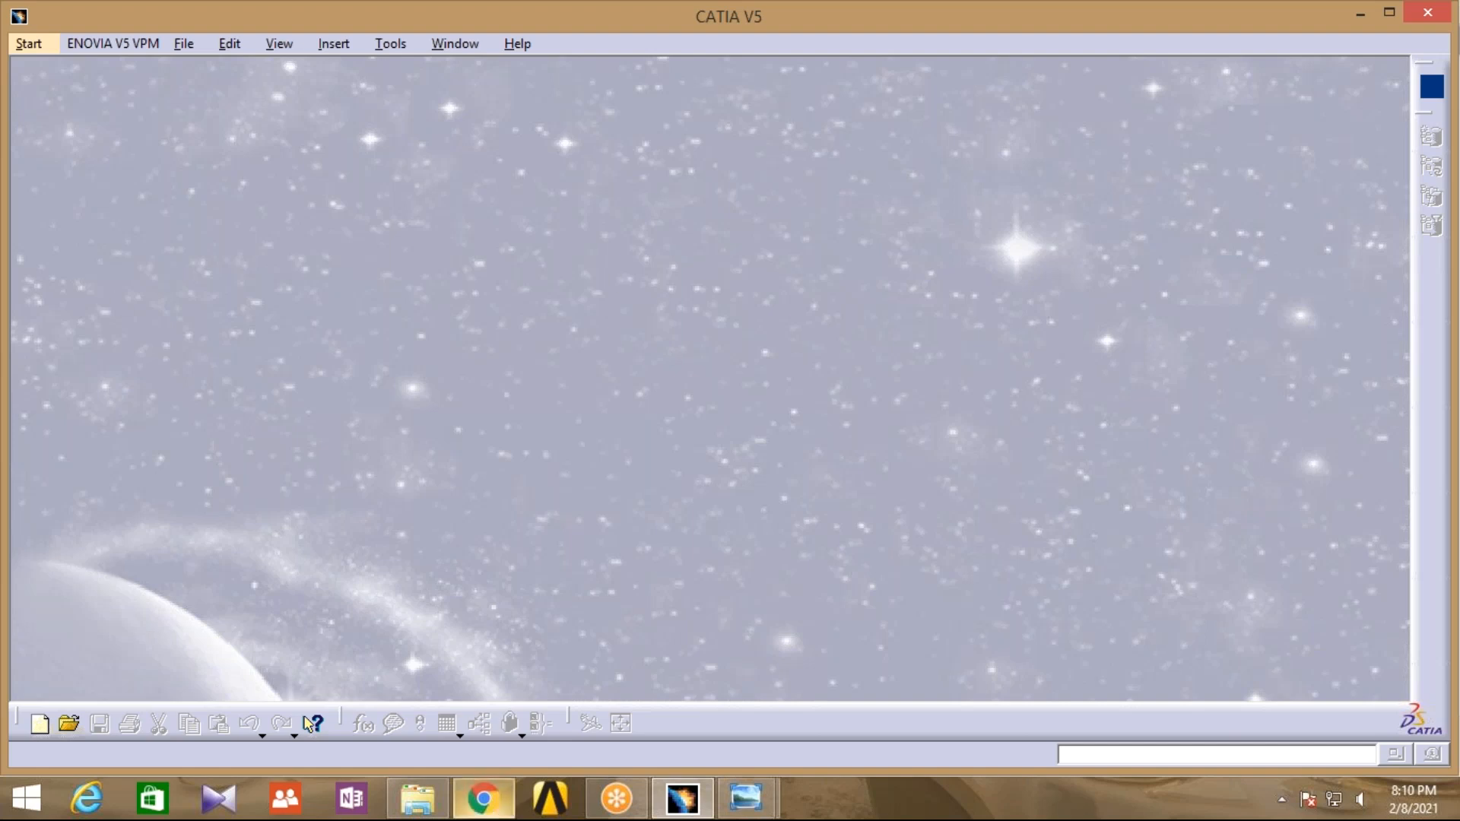
{"action": "left_click", "coordinate": [29, 43]}
{"action": "mouse_move", "coordinate": [50, 102]}
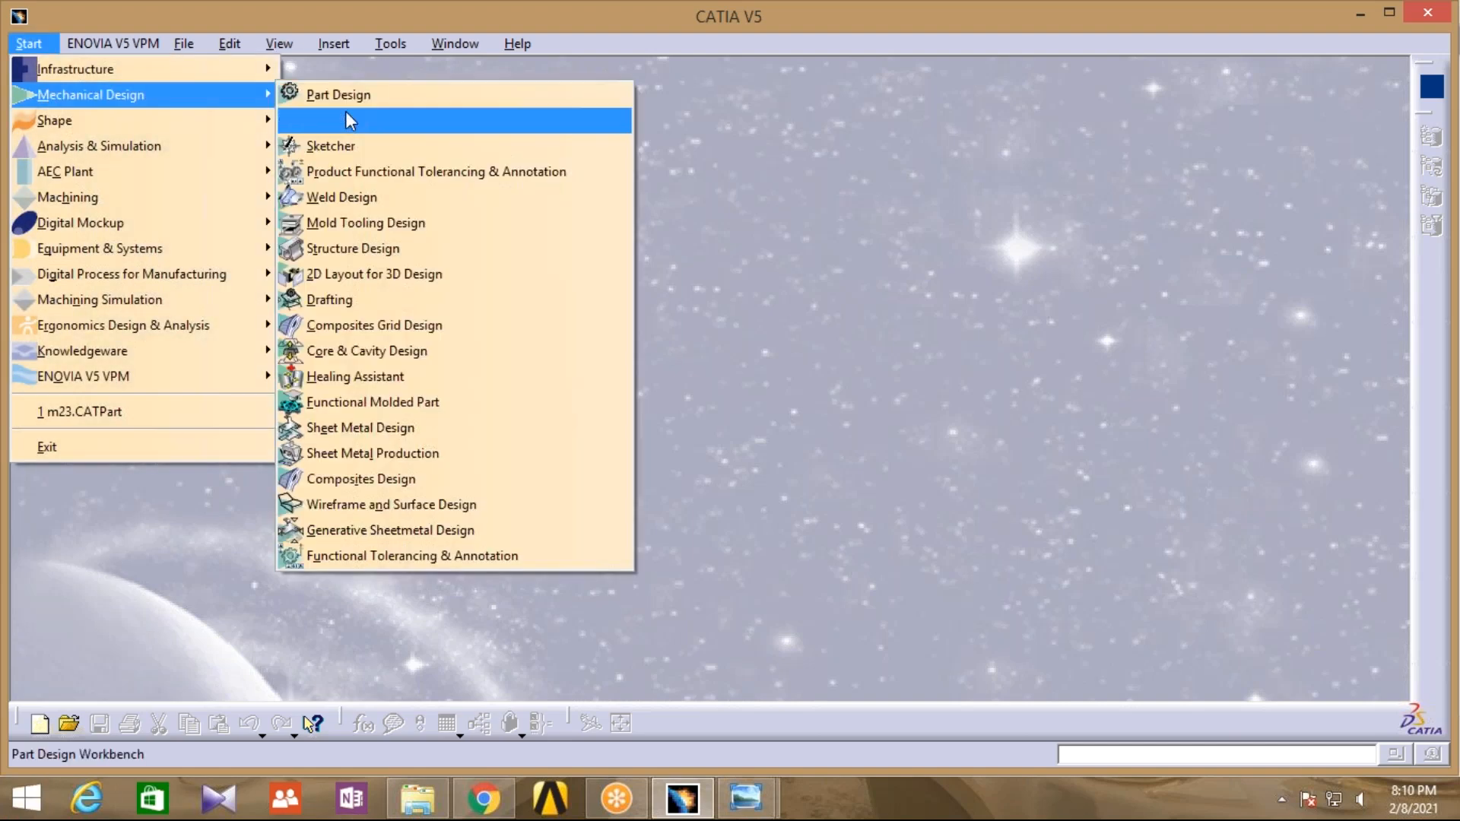
{"action": "left_click", "coordinate": [413, 121]}
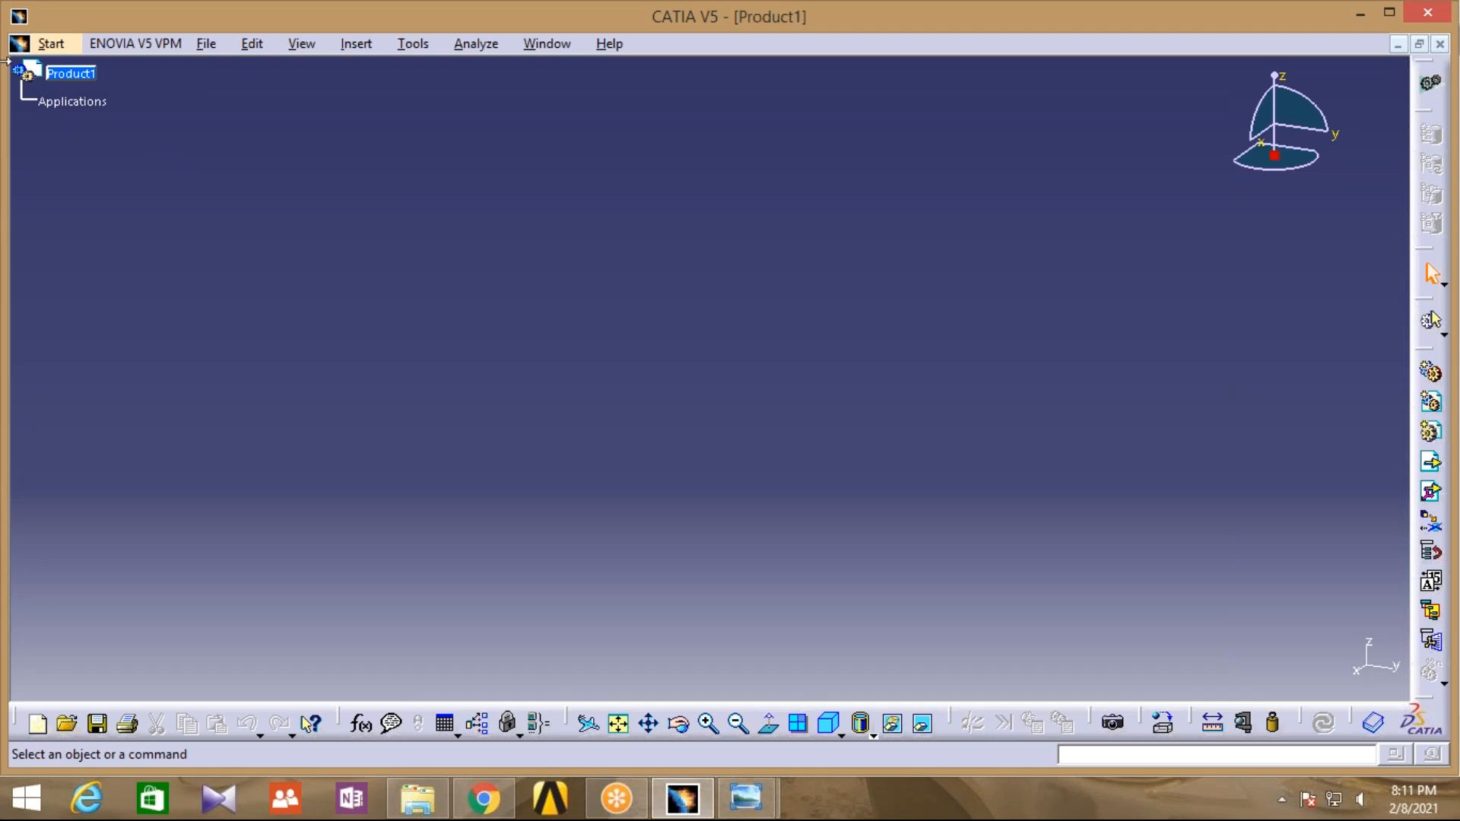
Insert m23.CATPart from the Desktop into Product1 as an existing component
{"action": "scroll", "coordinate": [27, 110], "scroll_direction": "up", "scroll_amount": 1, "text": "ctrl"}
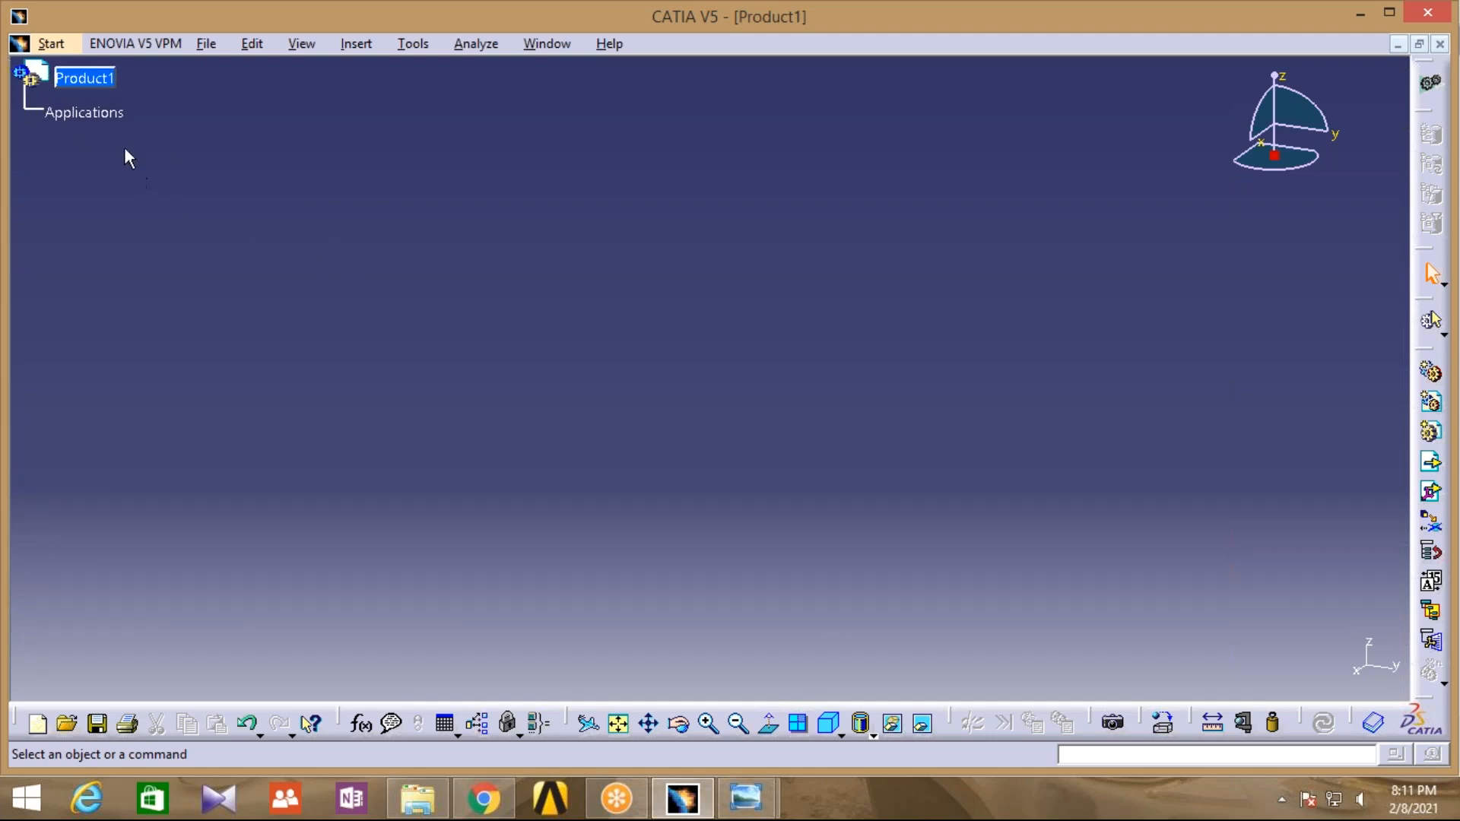
{"action": "left_click", "coordinate": [121, 94]}
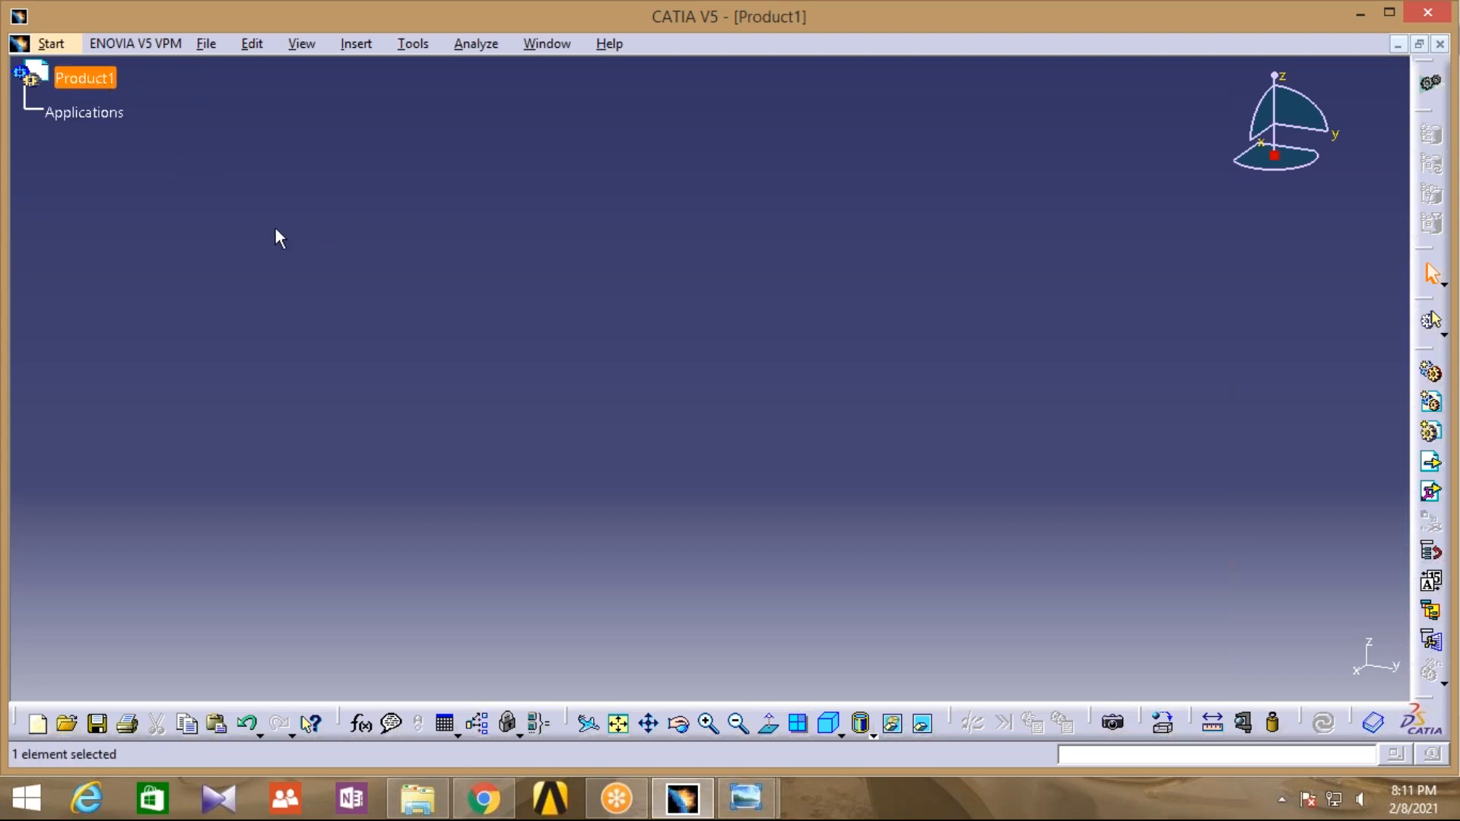
{"action": "left_click", "coordinate": [133, 98]}
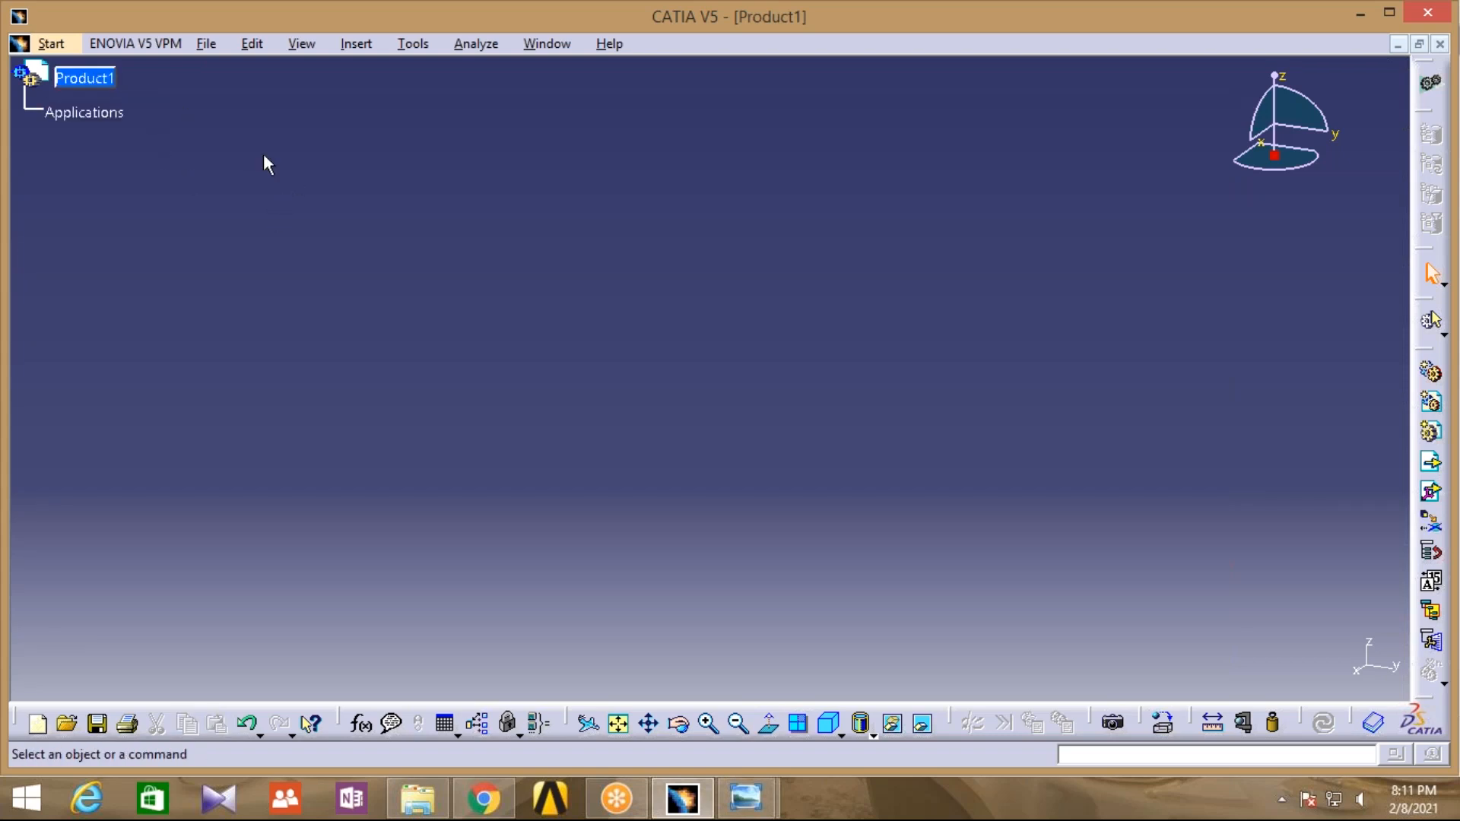
{"action": "left_click", "coordinate": [104, 82]}
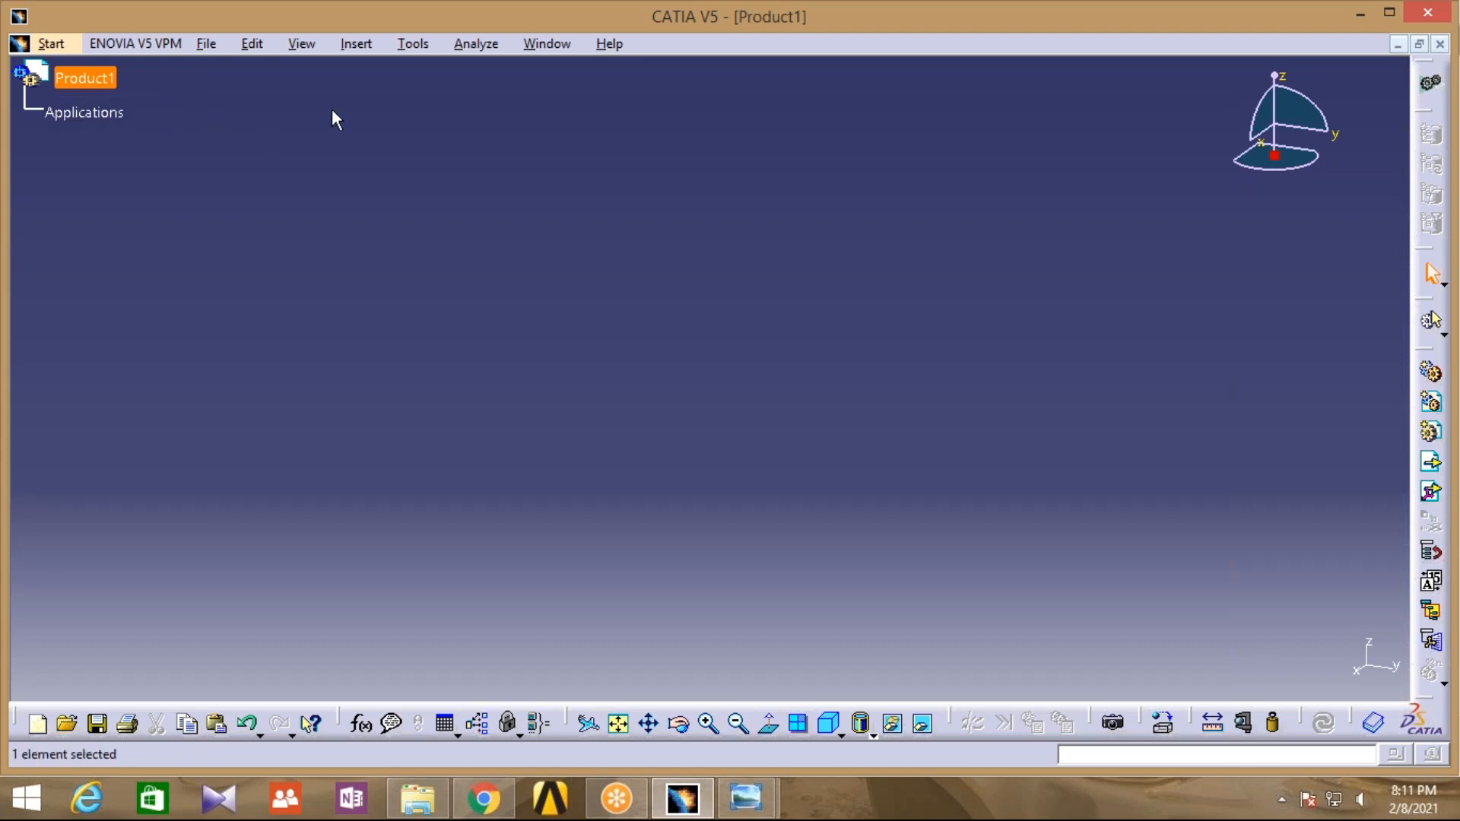
{"action": "left_click", "coordinate": [354, 44]}
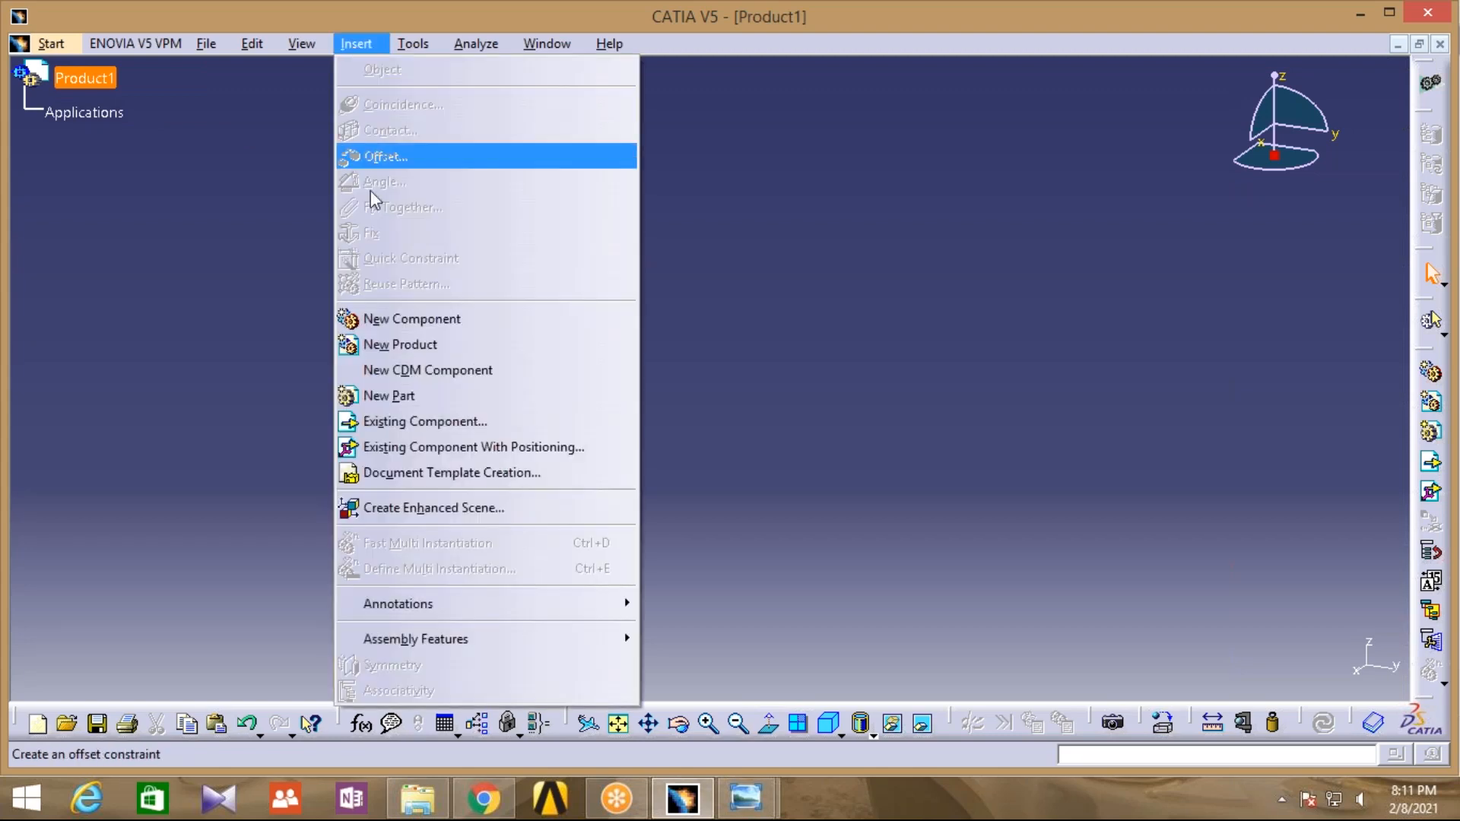
{"action": "left_click", "coordinate": [445, 423]}
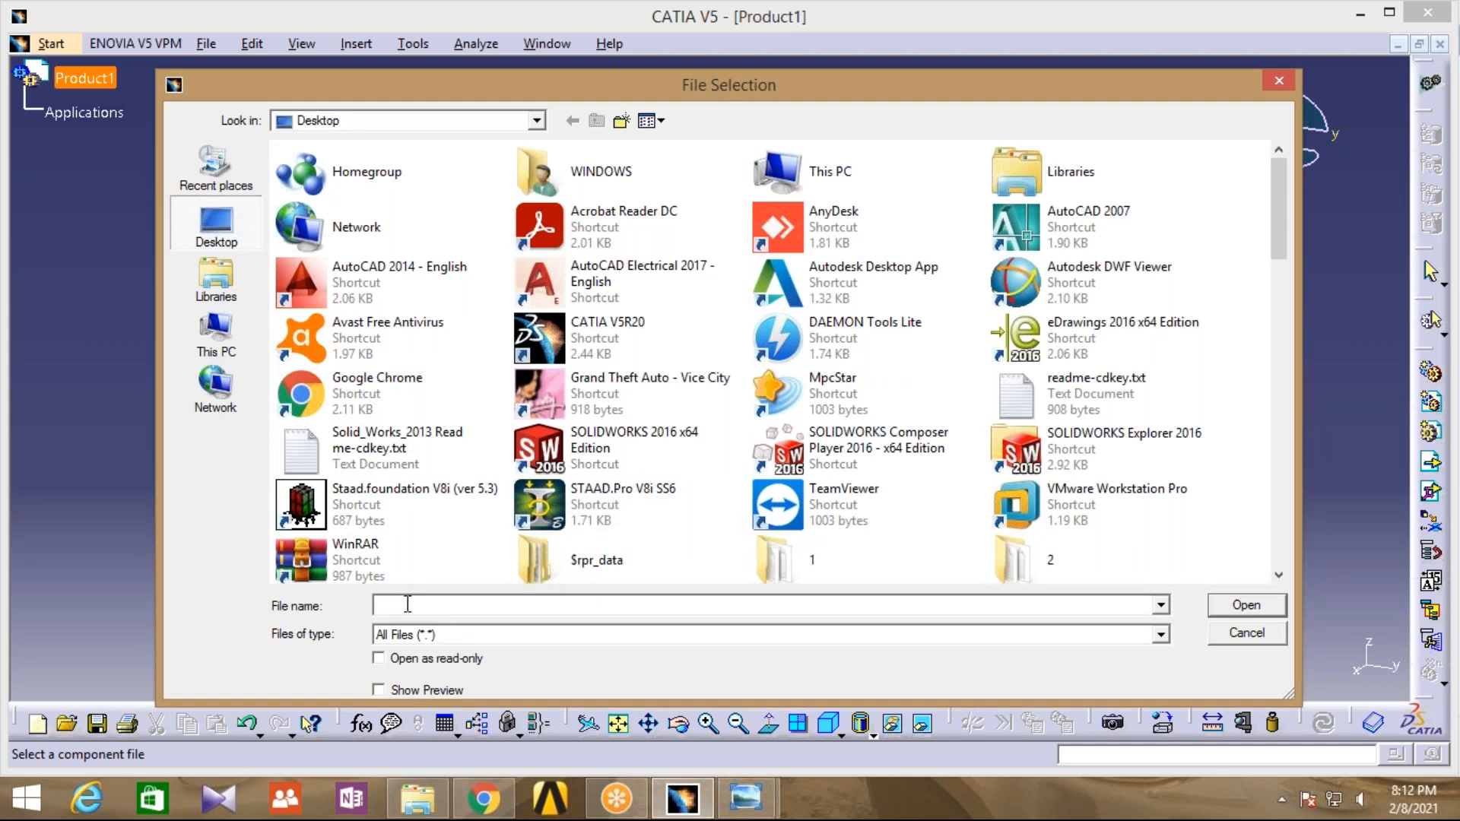
{"action": "type", "text": "m"}
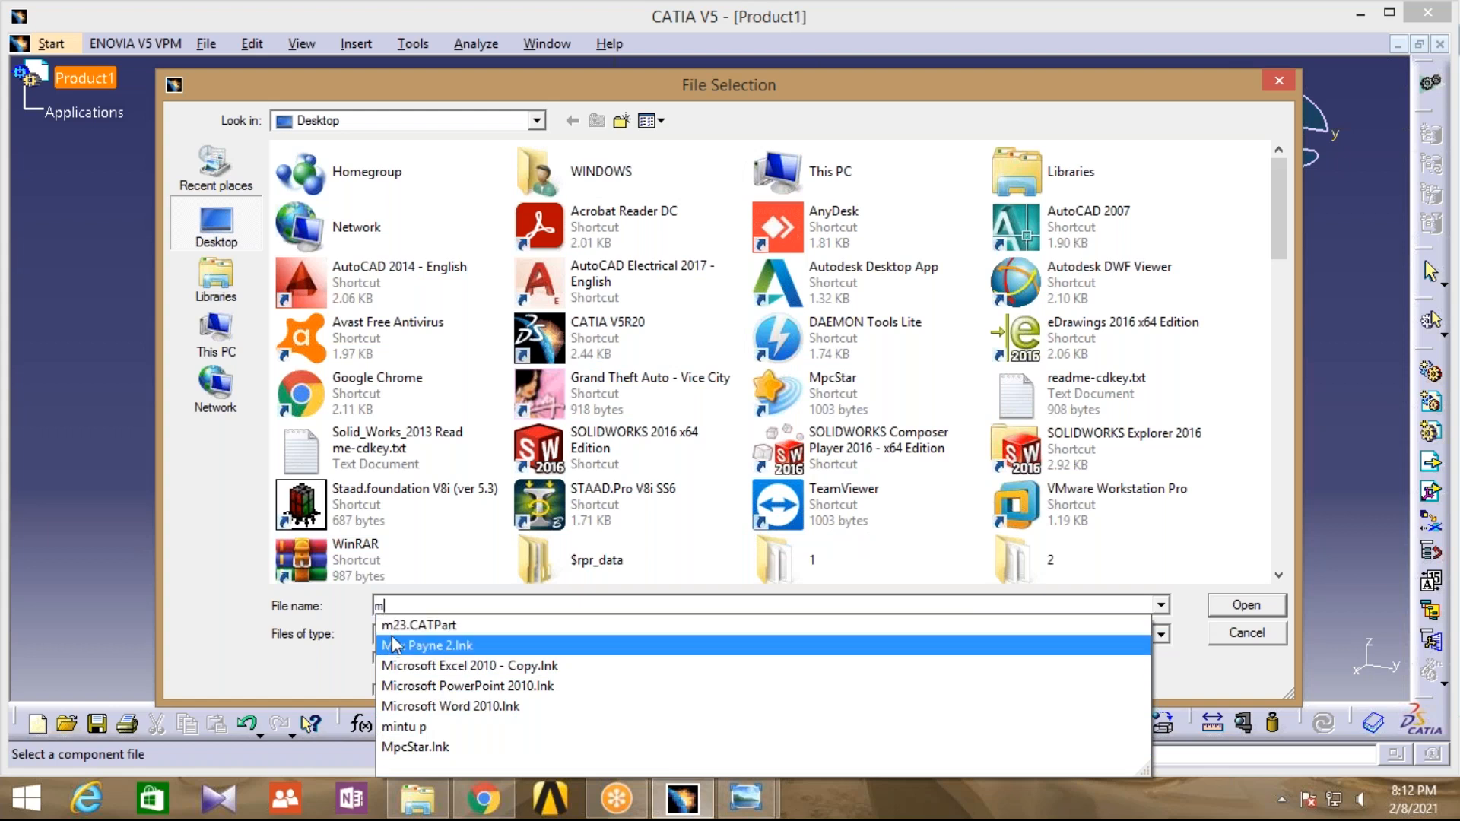
{"action": "left_click", "coordinate": [450, 625]}
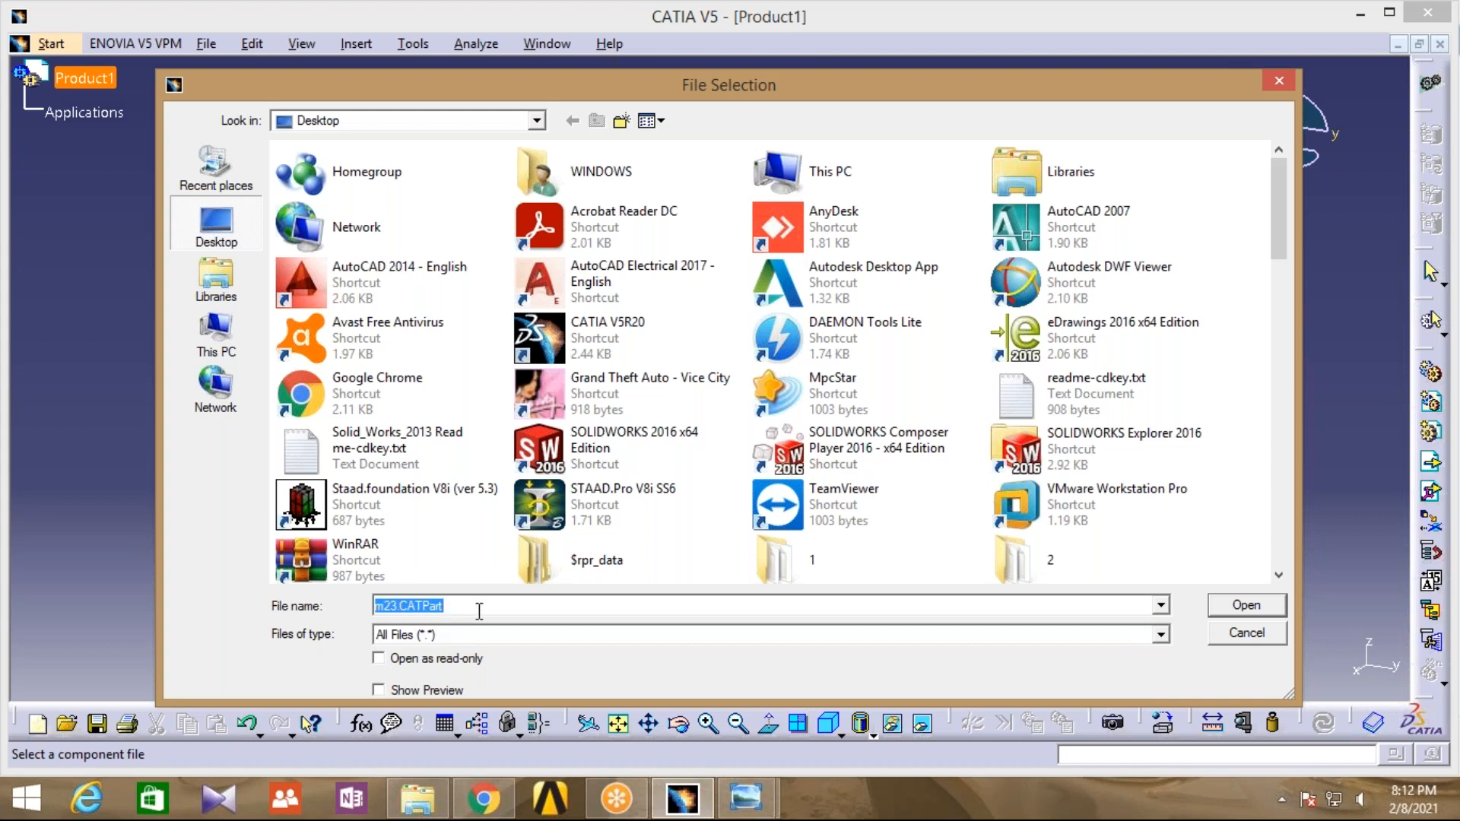
{"action": "left_click", "coordinate": [1244, 608]}
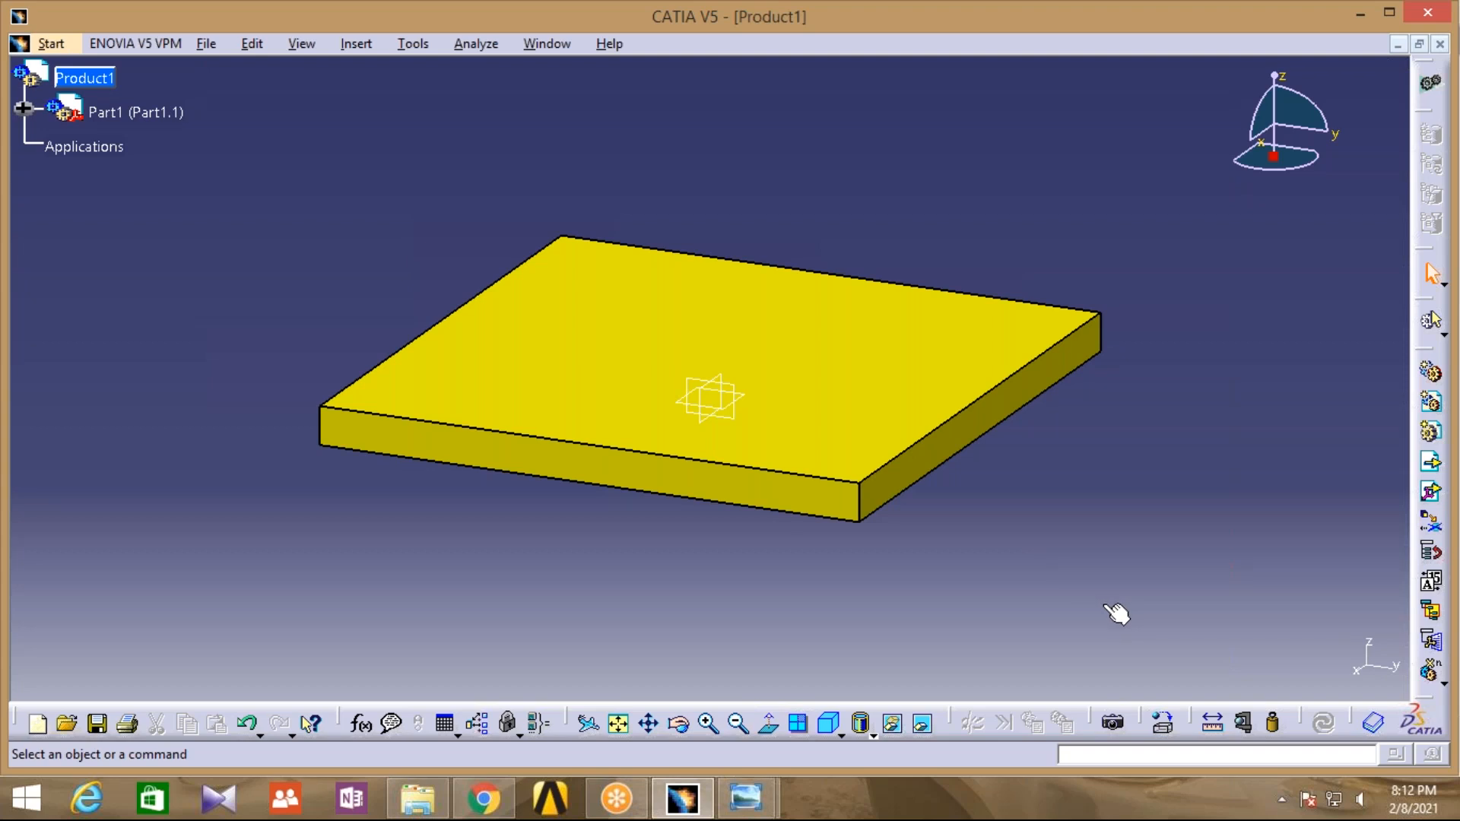
Insert a second instance of m23.CATPart into Product1 as an existing component
{"action": "left_click", "coordinate": [740, 726]}
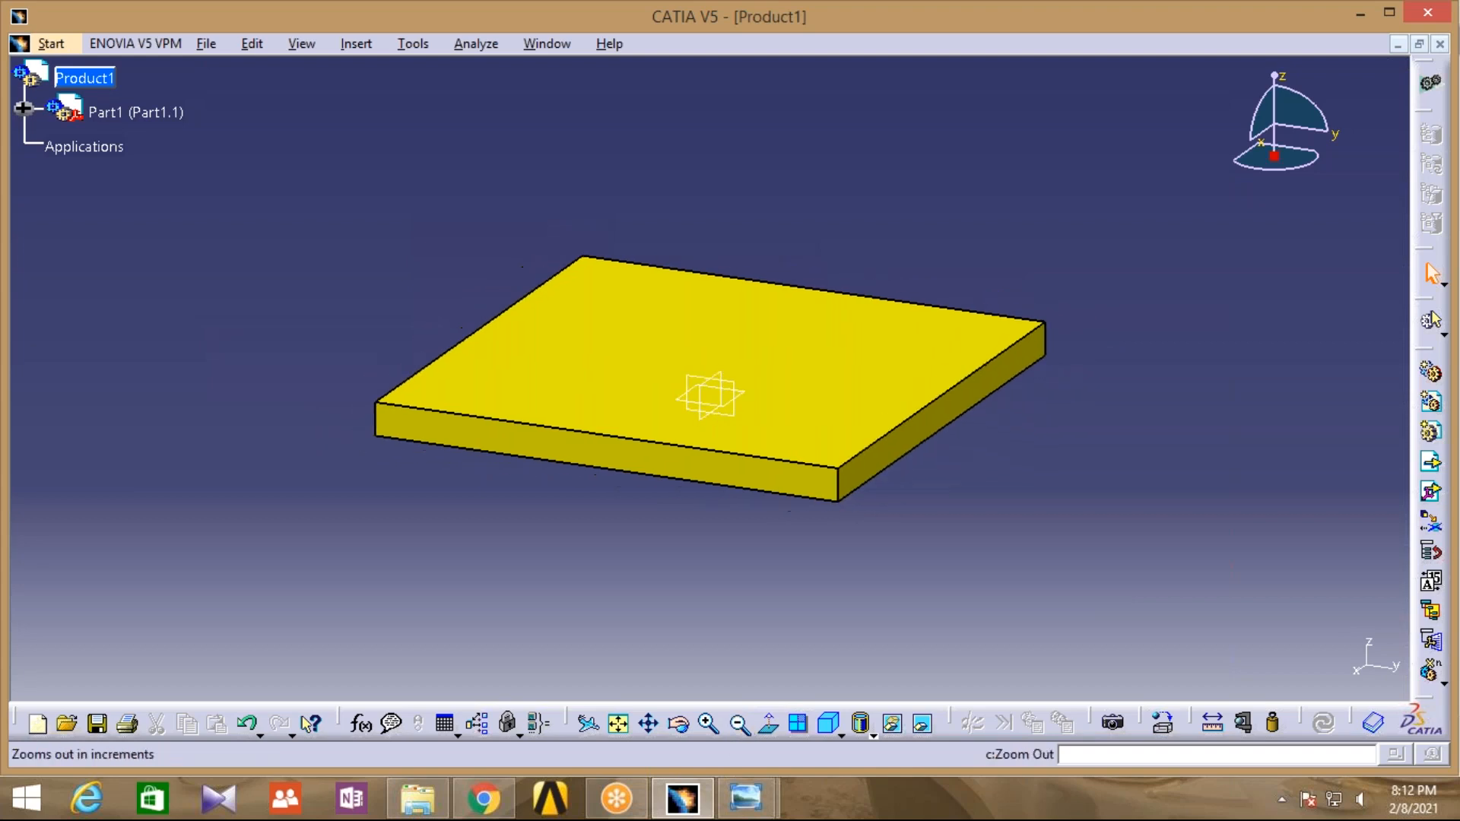
{"action": "middle_click_drag", "start_coordinate": [938, 538], "coordinate": [848, 558]}
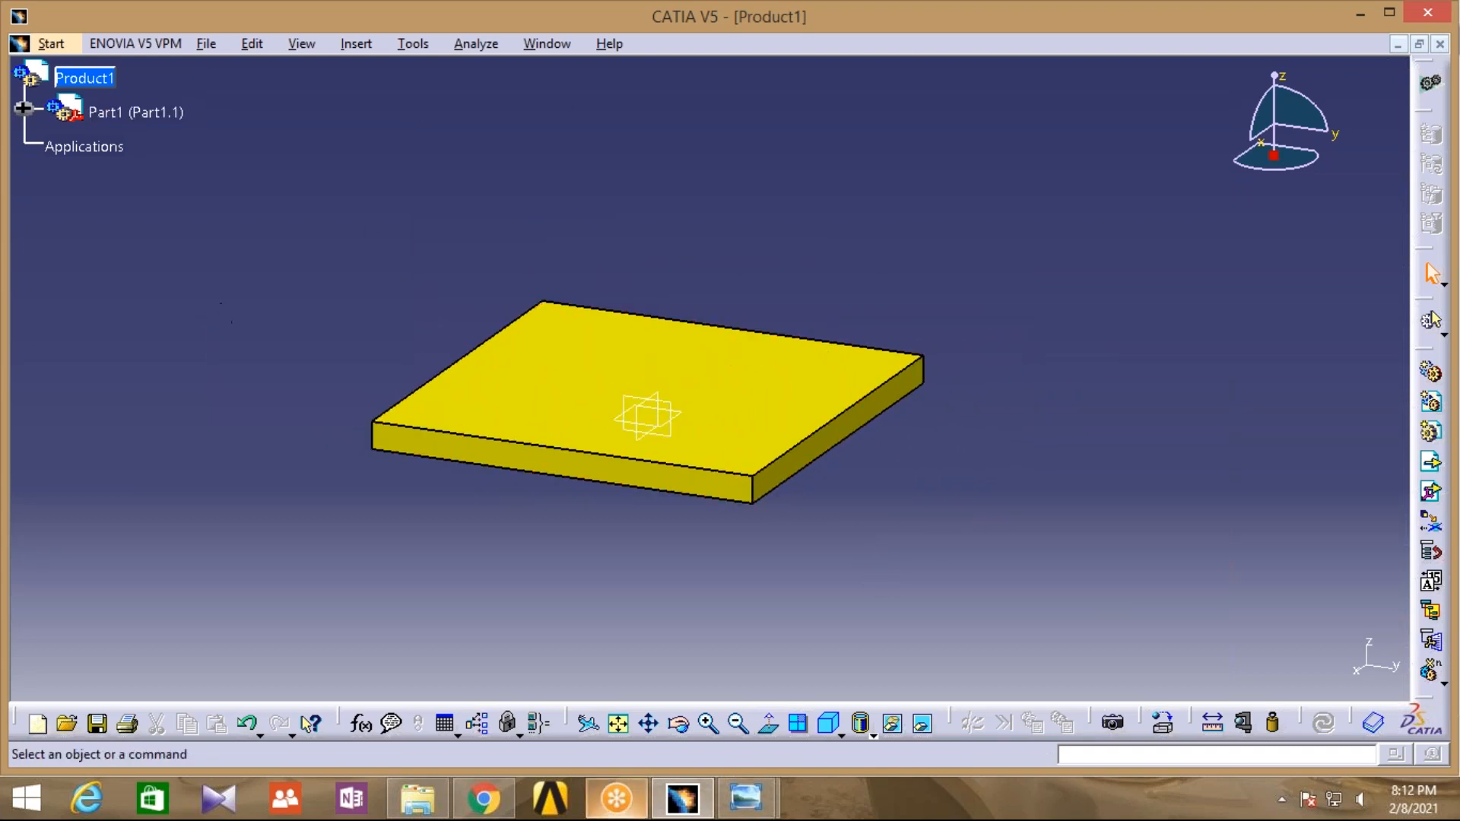
{"action": "left_click", "coordinate": [87, 79]}
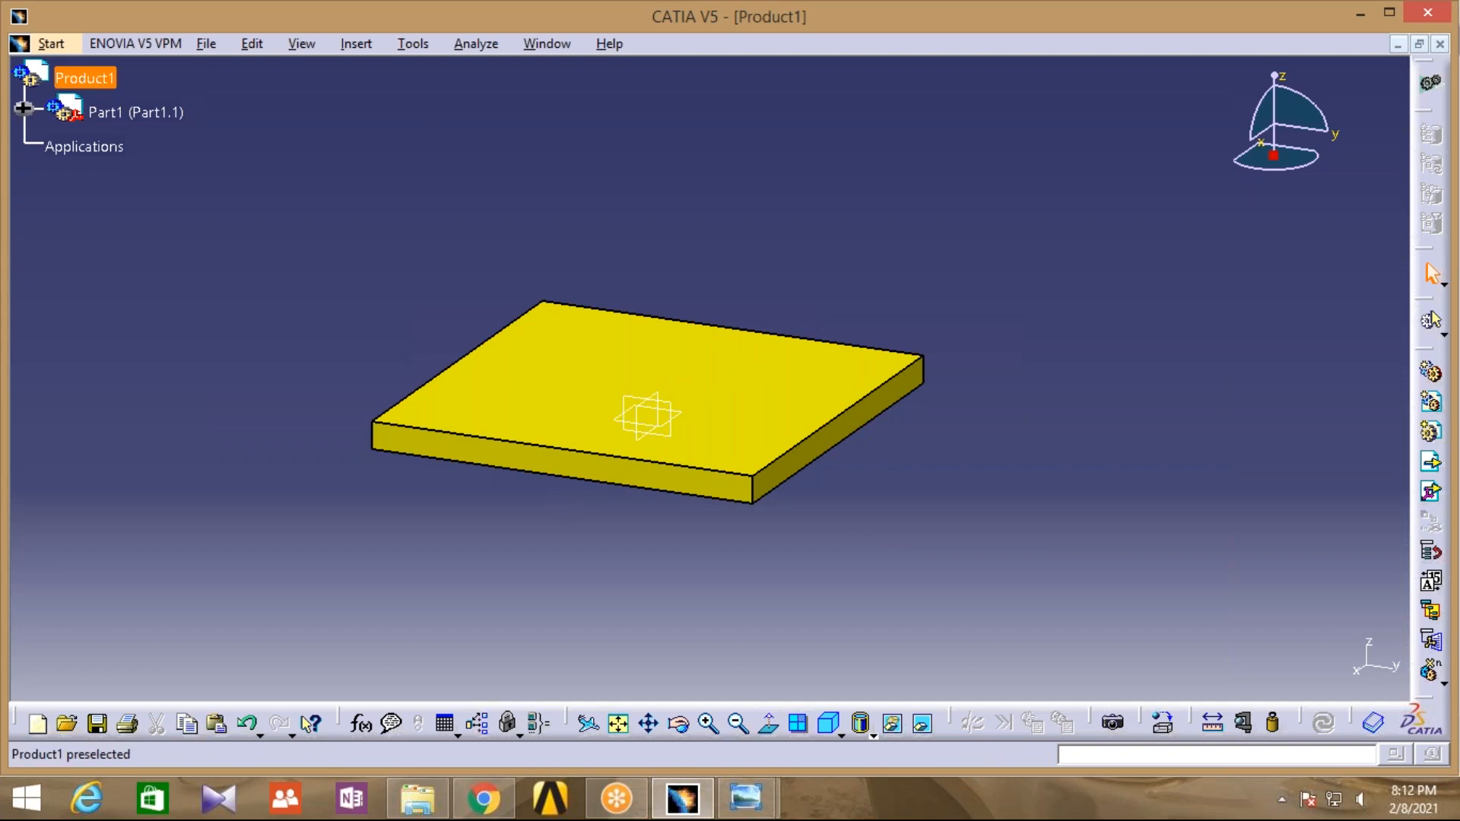
{"action": "left_click", "coordinate": [356, 44]}
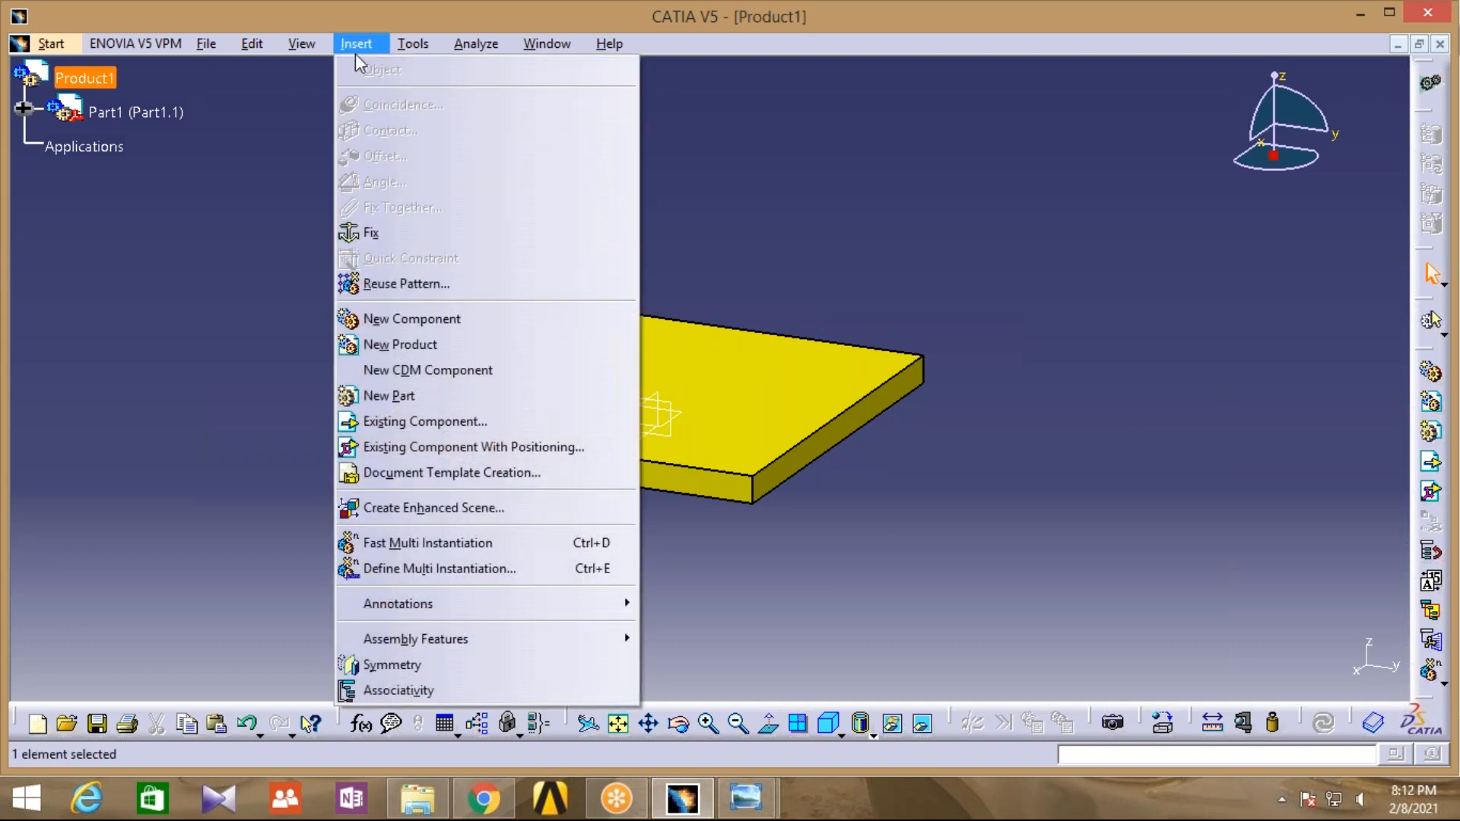
{"action": "left_click", "coordinate": [398, 422]}
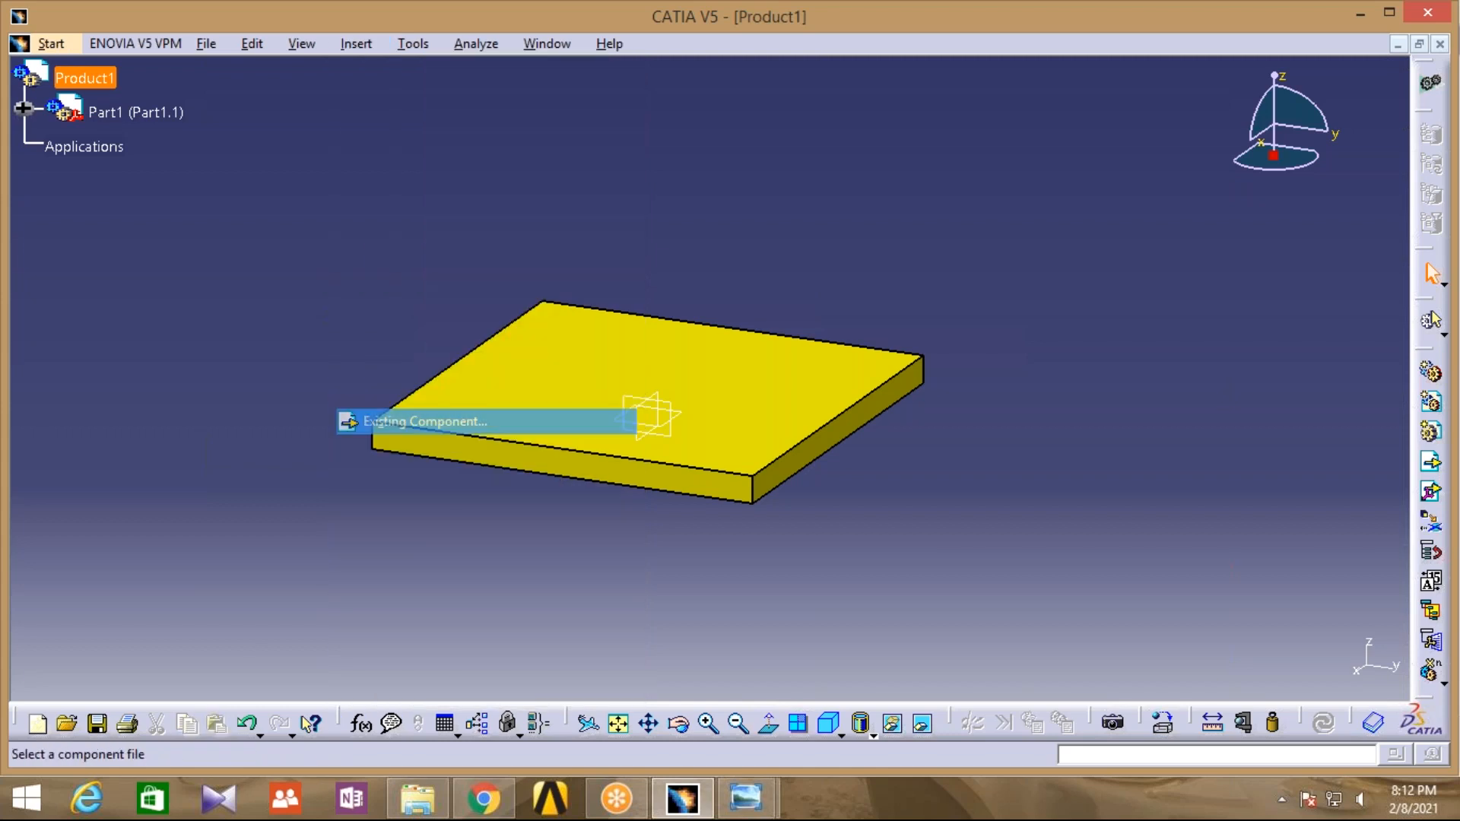
{"action": "type", "text": "m"}
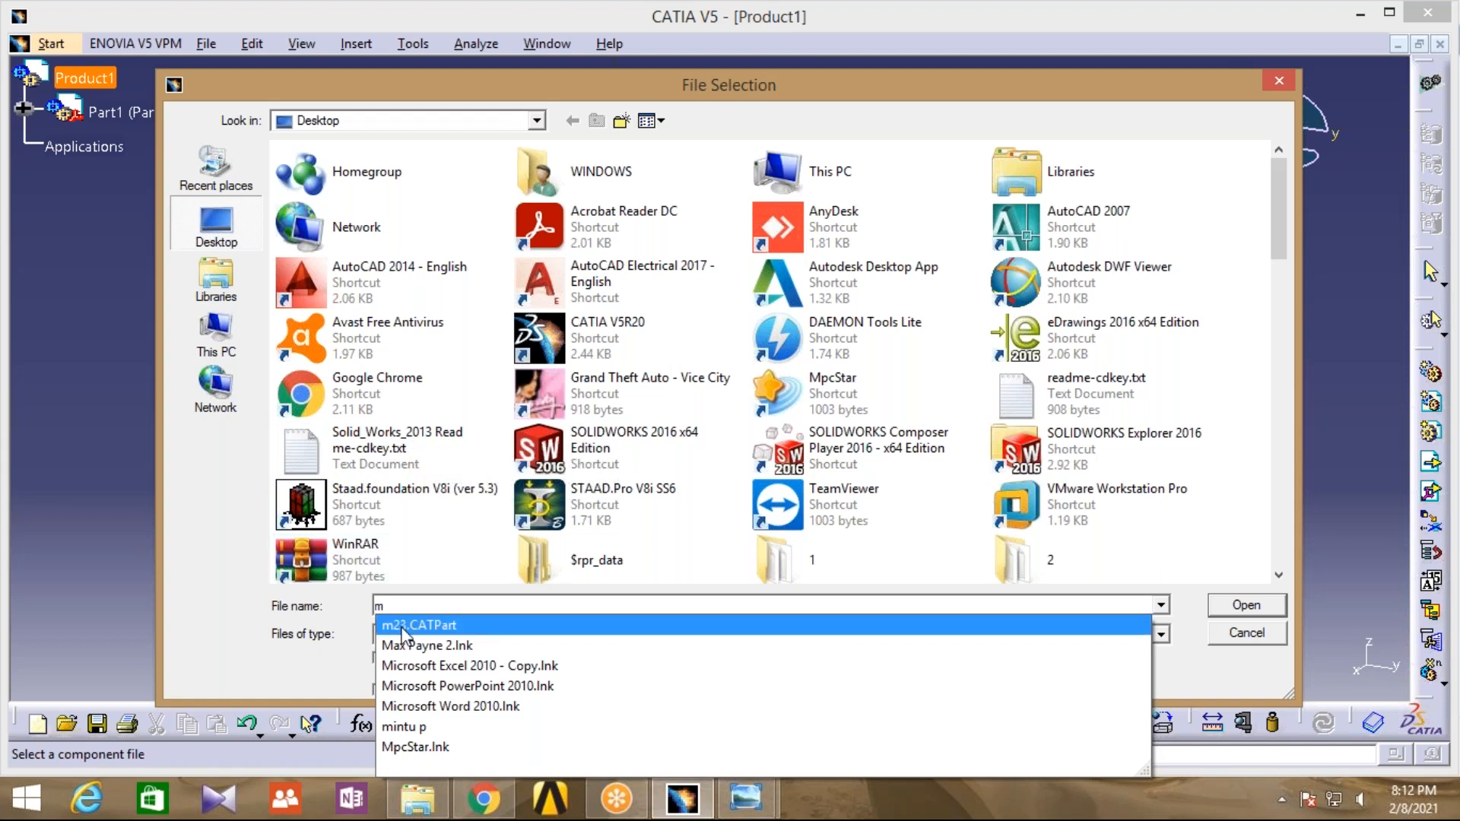
{"action": "left_click", "coordinate": [401, 626]}
{"action": "left_click", "coordinate": [1247, 608]}
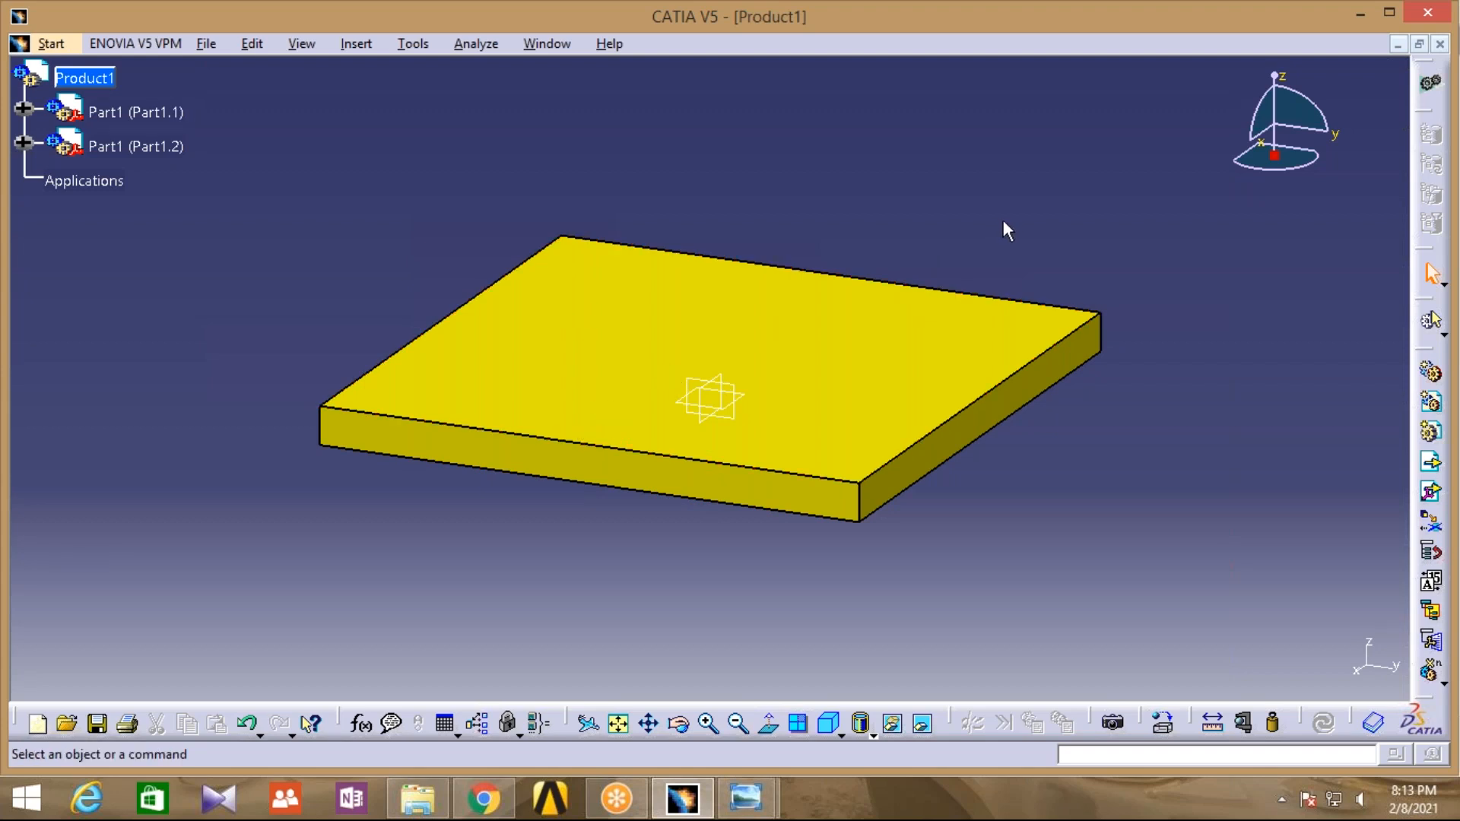
Use Manipulate to move one of the overlapping plates backward along the X axis, clear of the other plate
{"action": "middle_click_drag", "start_coordinate": [997, 228], "coordinate": [805, 286]}
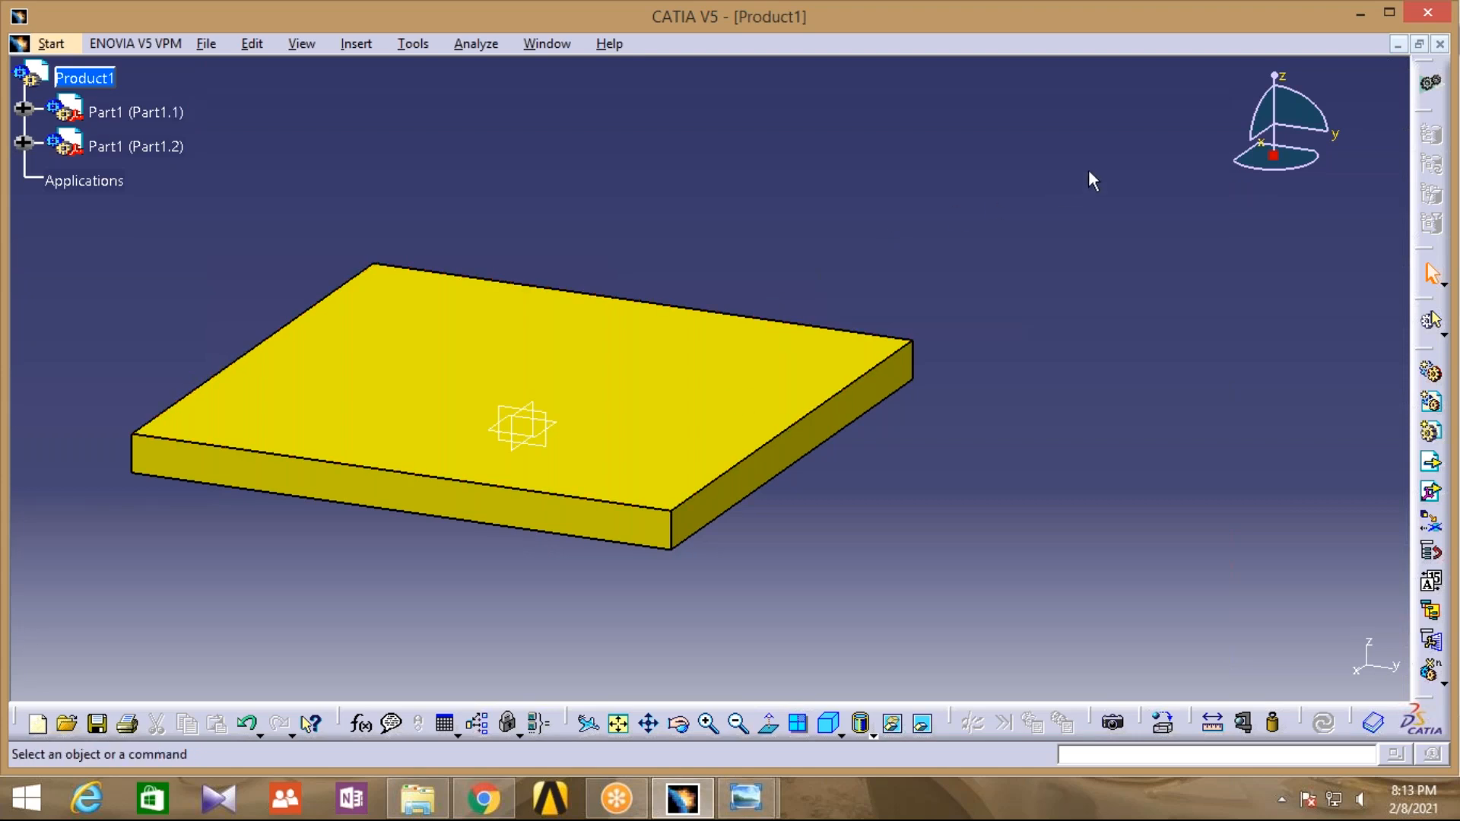
{"action": "middle_click_drag", "start_coordinate": [1054, 206], "coordinate": [1008, 240]}
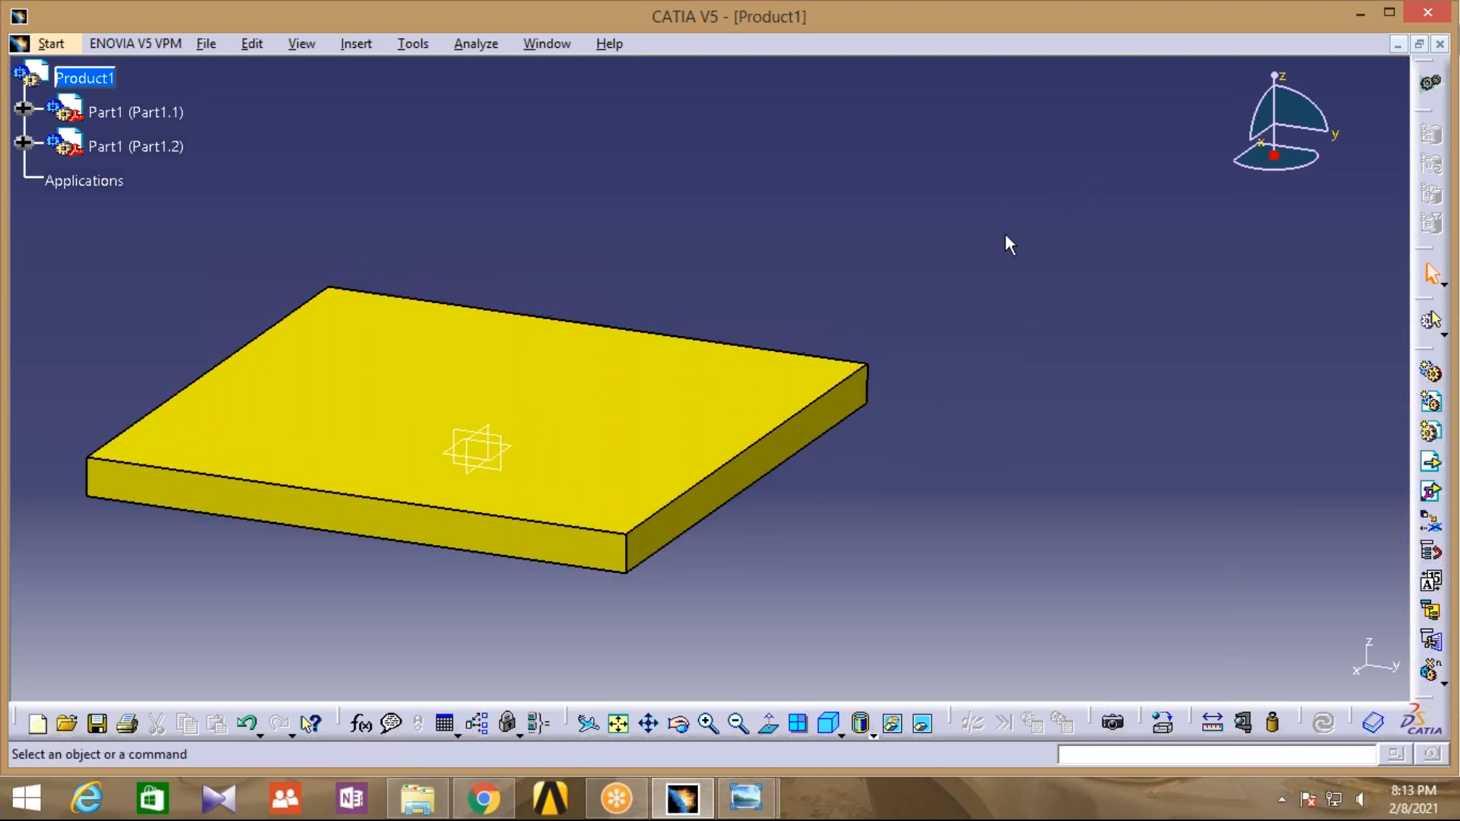
{"action": "left_click", "coordinate": [254, 44]}
{"action": "mouse_move", "coordinate": [294, 292]}
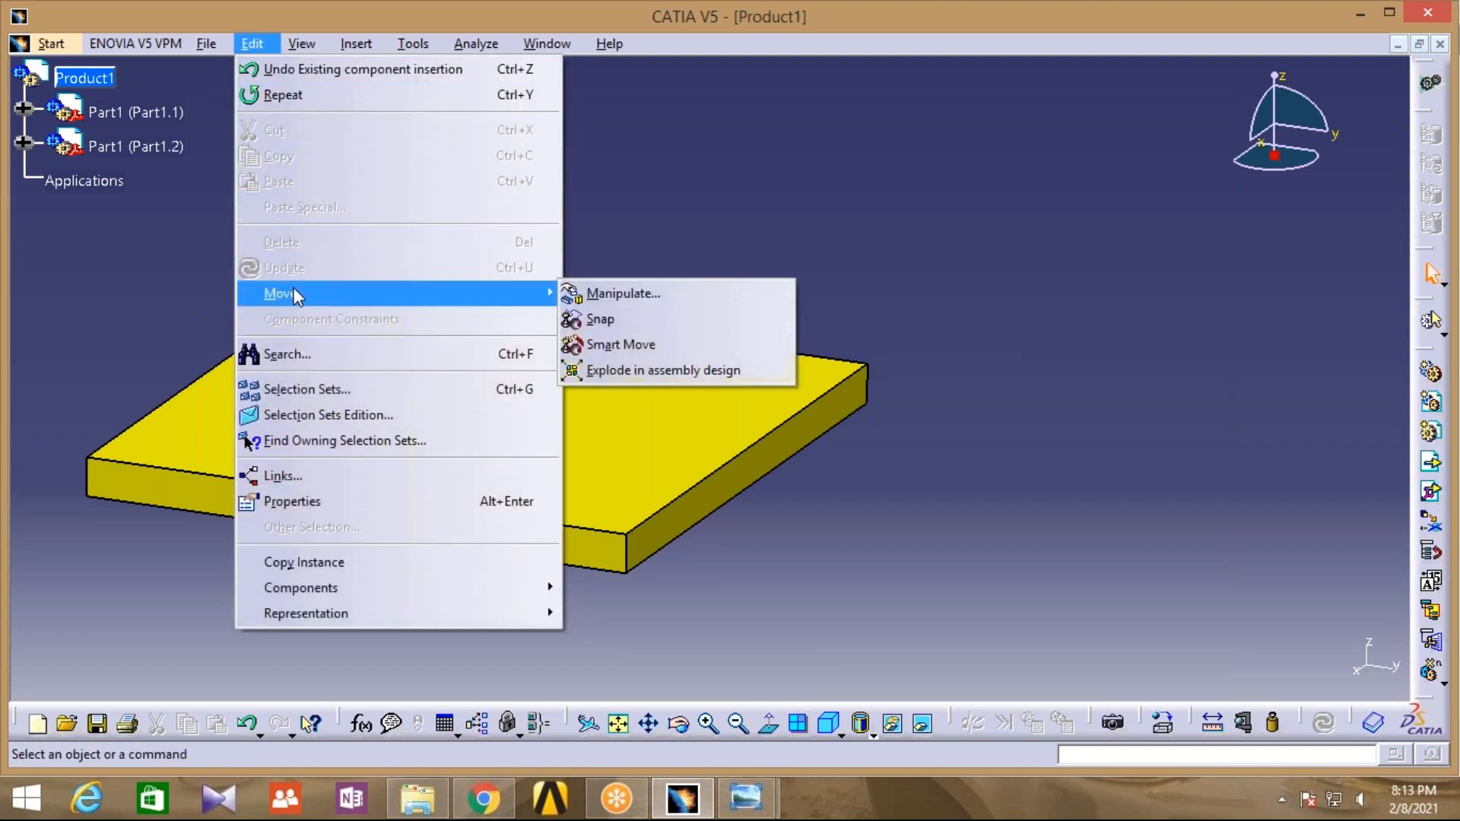
{"action": "left_click", "coordinate": [656, 292]}
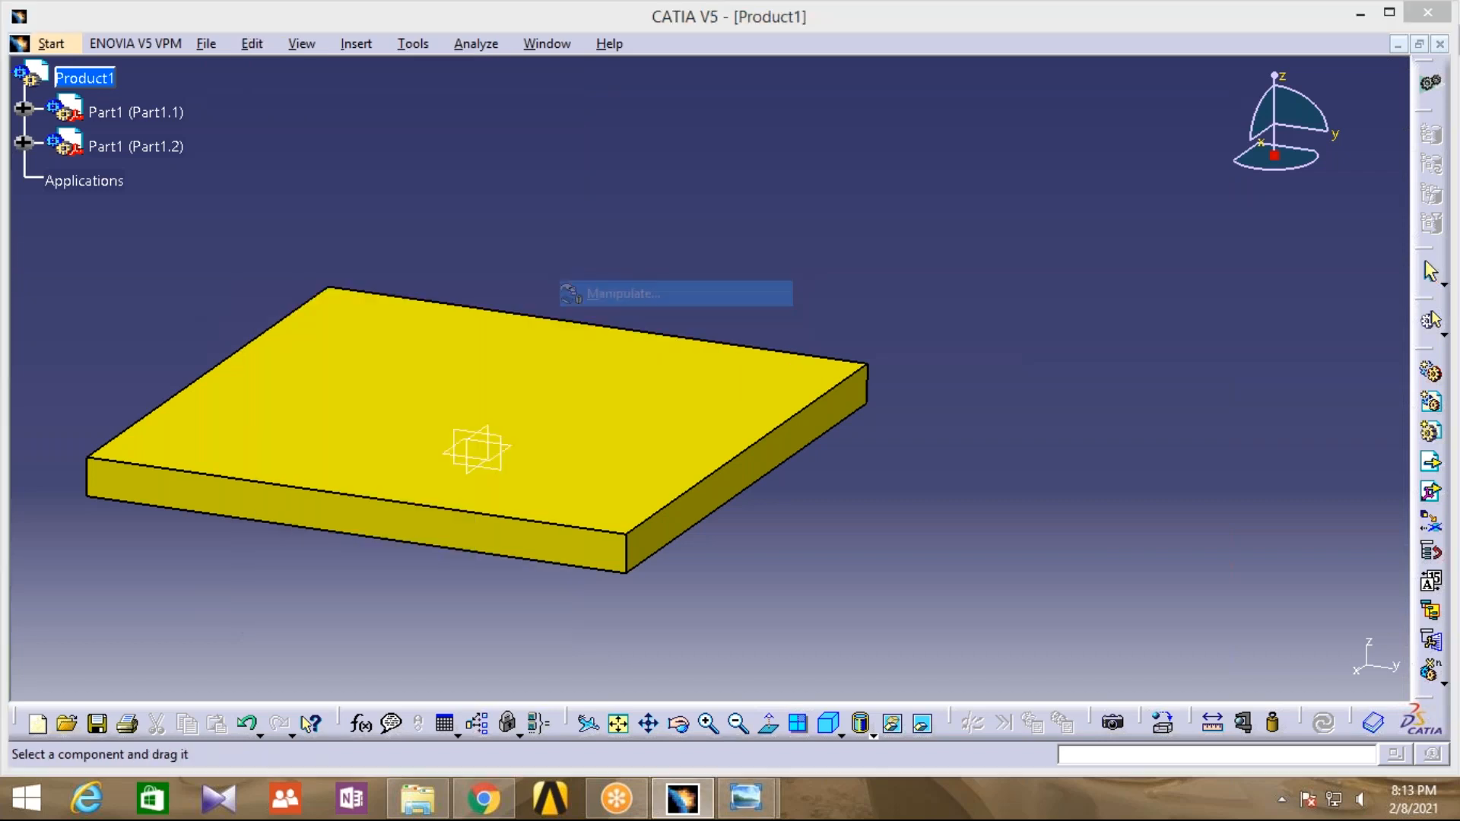
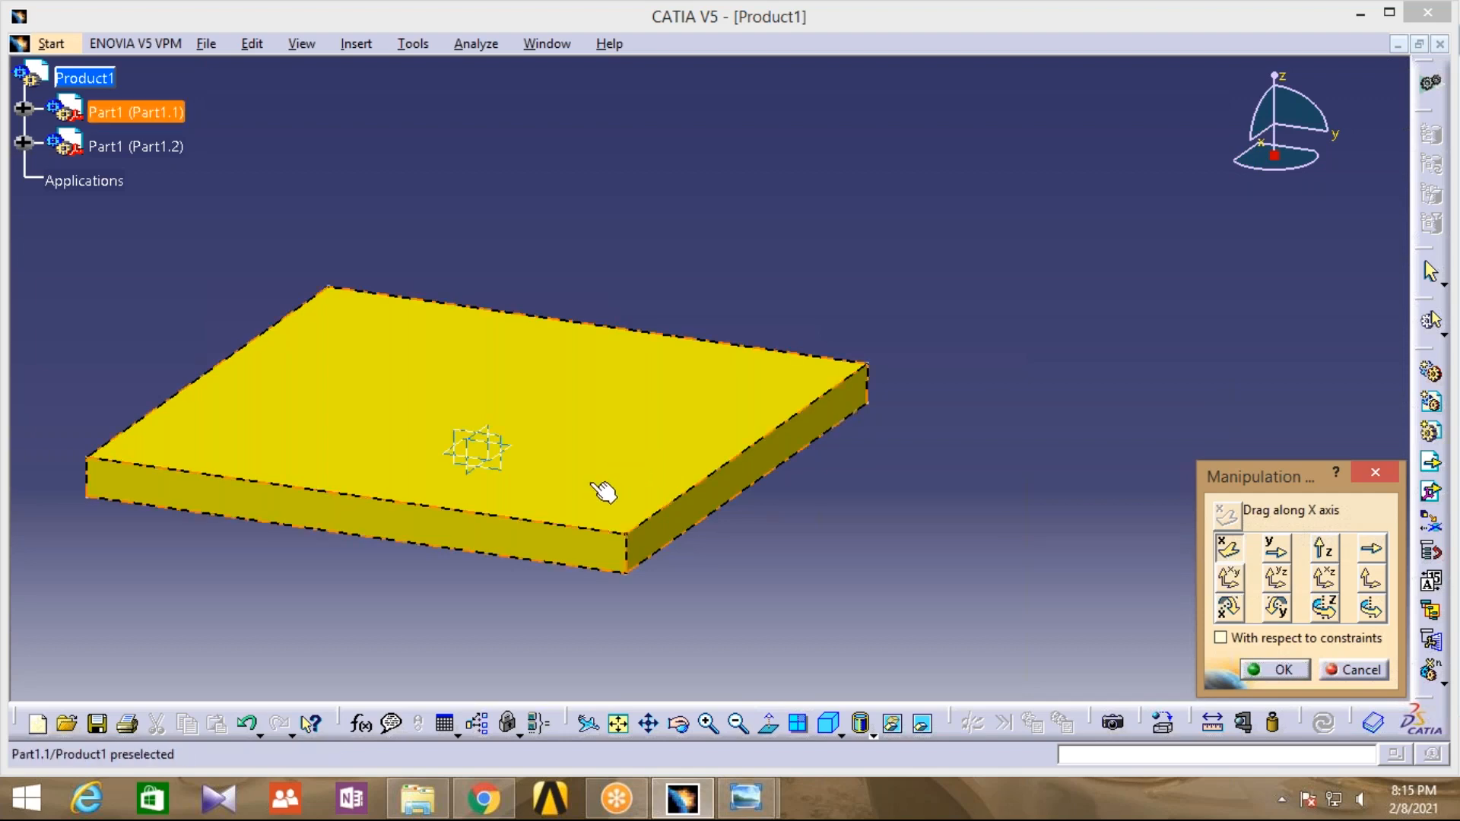
{"action": "left_click_drag", "start_coordinate": [605, 493], "coordinate": [935, 274]}
{"action": "middle_click_drag", "start_coordinate": [895, 484], "coordinate": [905, 539]}
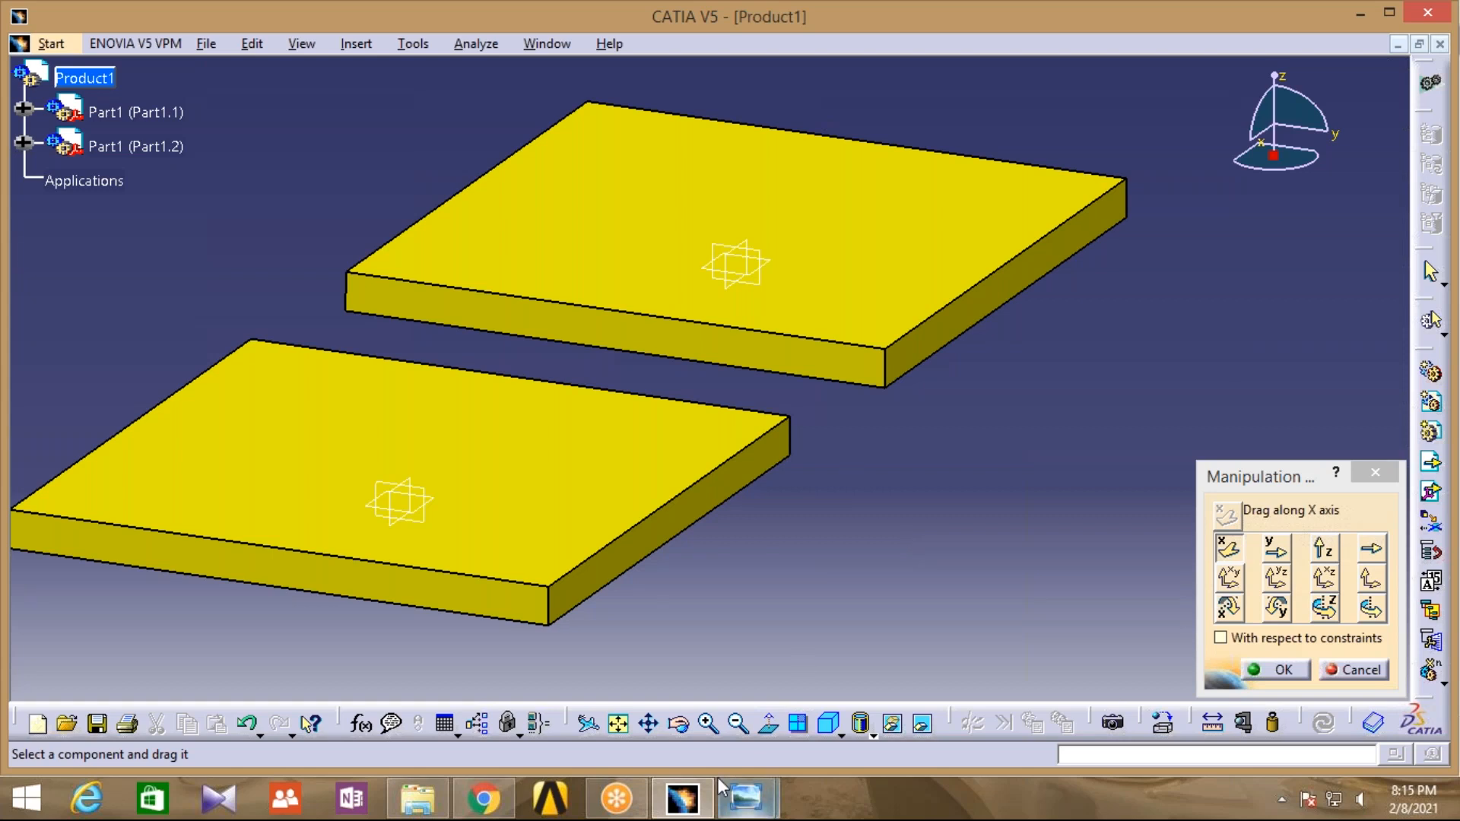
Rotate the rear plate around the X axis until it stands upright, and finish the manipulation
{"action": "left_click", "coordinate": [739, 724]}
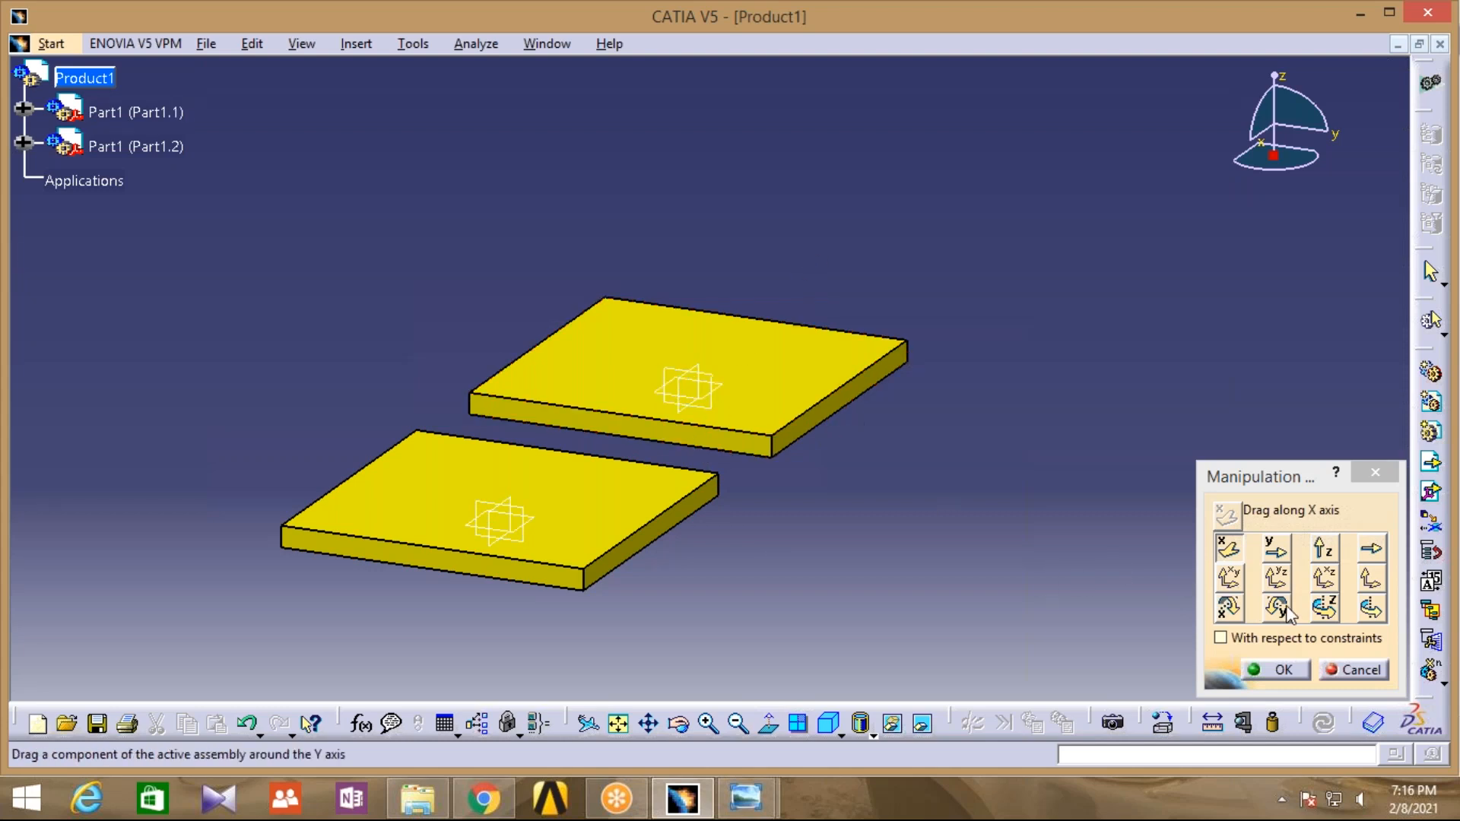
{"action": "left_click", "coordinate": [1227, 606]}
{"action": "left_click_drag", "start_coordinate": [692, 440], "coordinate": [530, 248]}
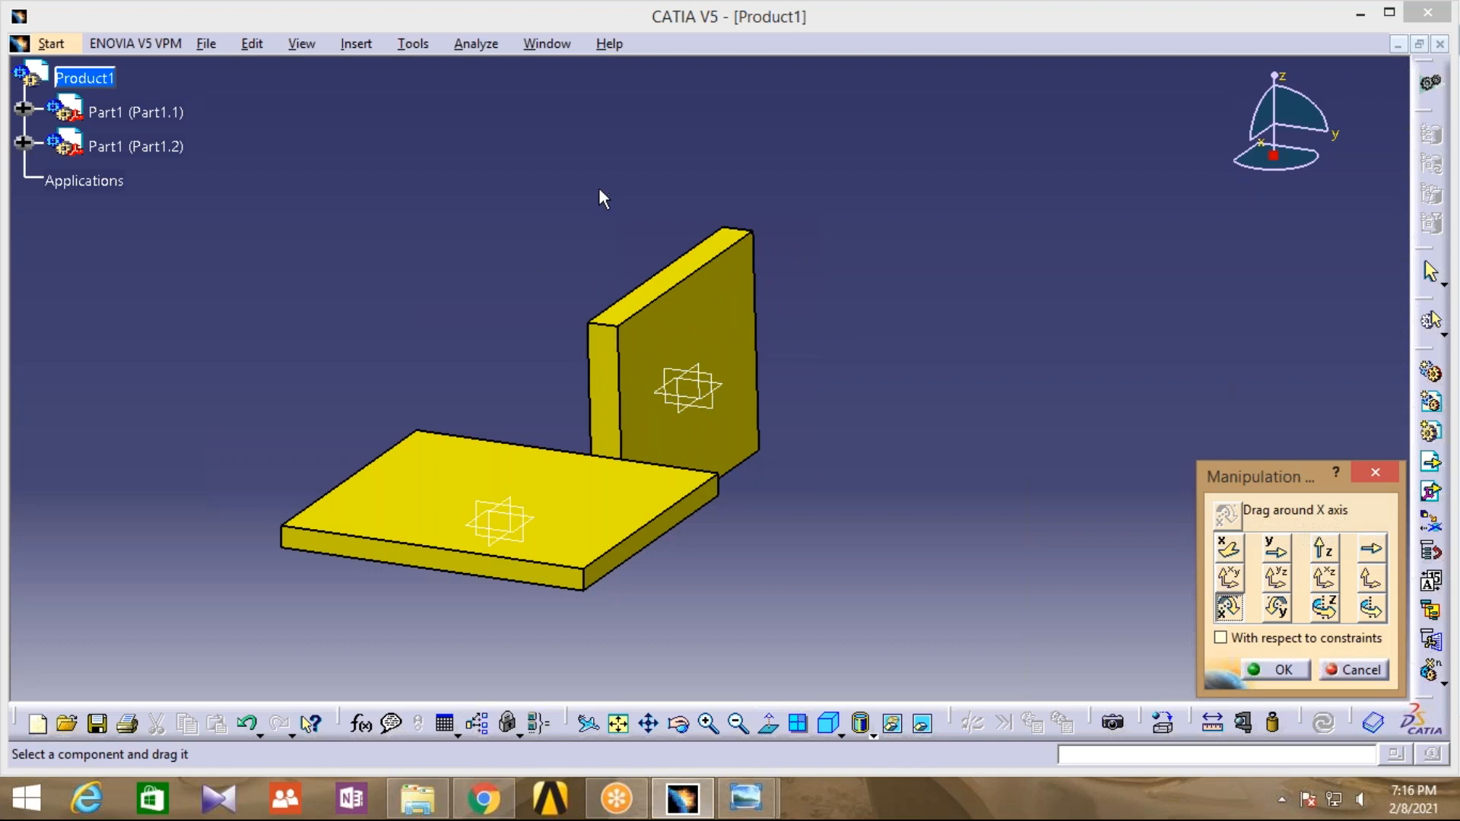
{"action": "left_click", "coordinate": [796, 408]}
{"action": "middle_click_drag", "start_coordinate": [774, 390], "coordinate": [851, 358]}
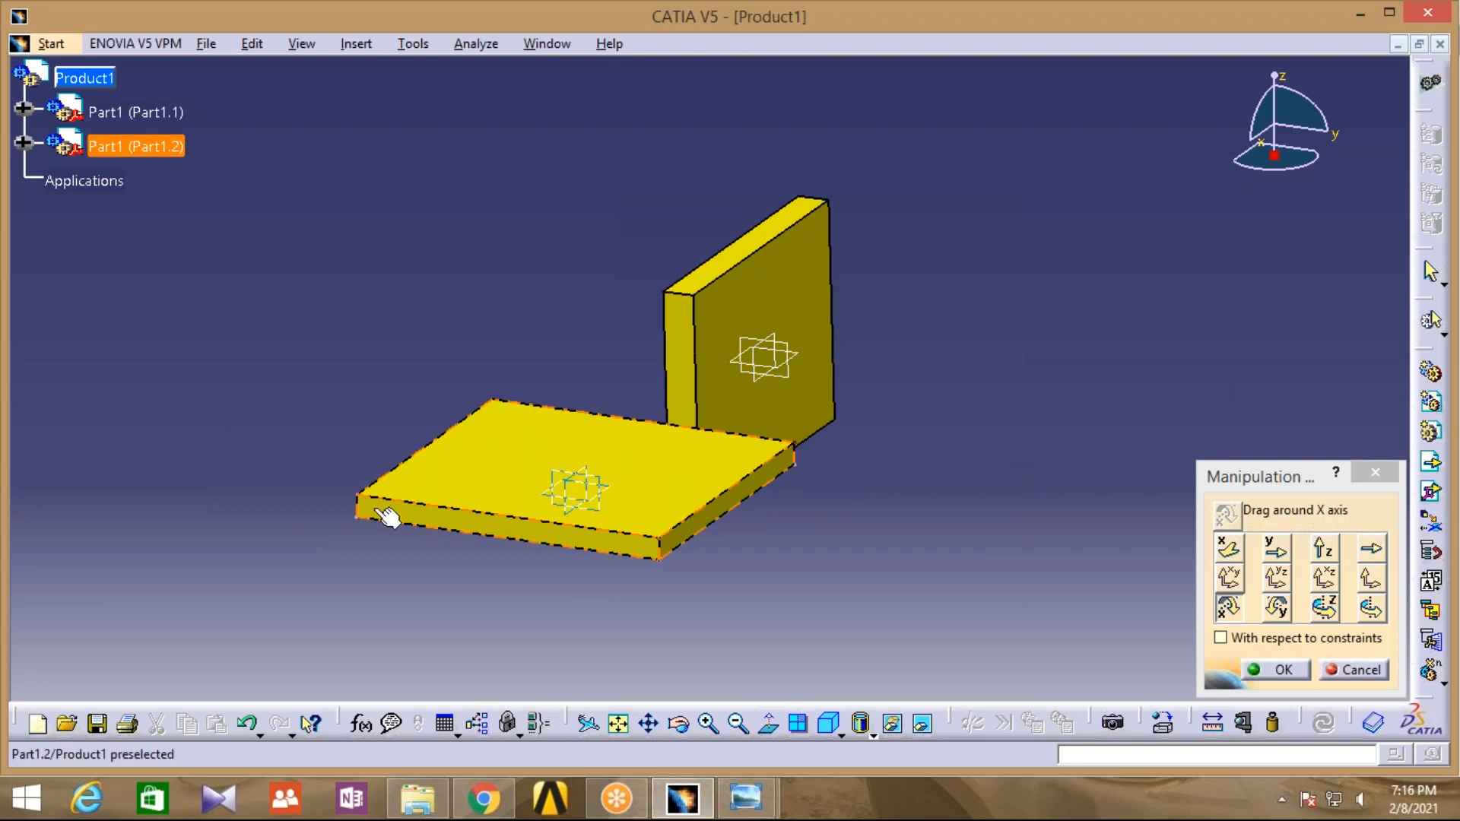
{"action": "left_click", "coordinate": [1275, 669]}
Snap the narrow front face of the upright plate onto the long front side face of the flat plate
{"action": "middle_click", "coordinate": [673, 342]}
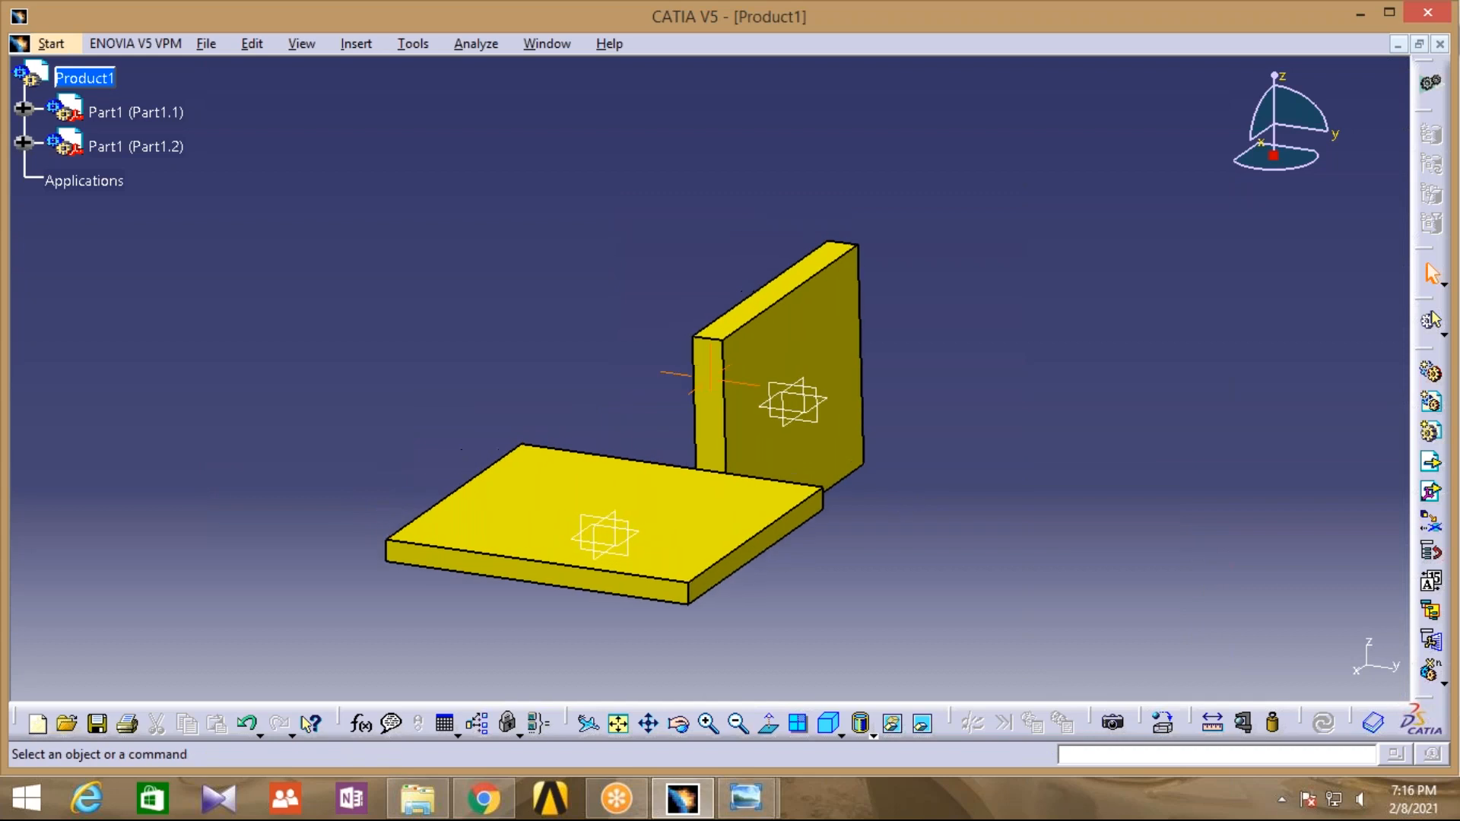
{"action": "left_click", "coordinate": [677, 725]}
{"action": "left_click_drag", "start_coordinate": [548, 358], "coordinate": [567, 434]}
{"action": "left_click", "coordinate": [251, 43]}
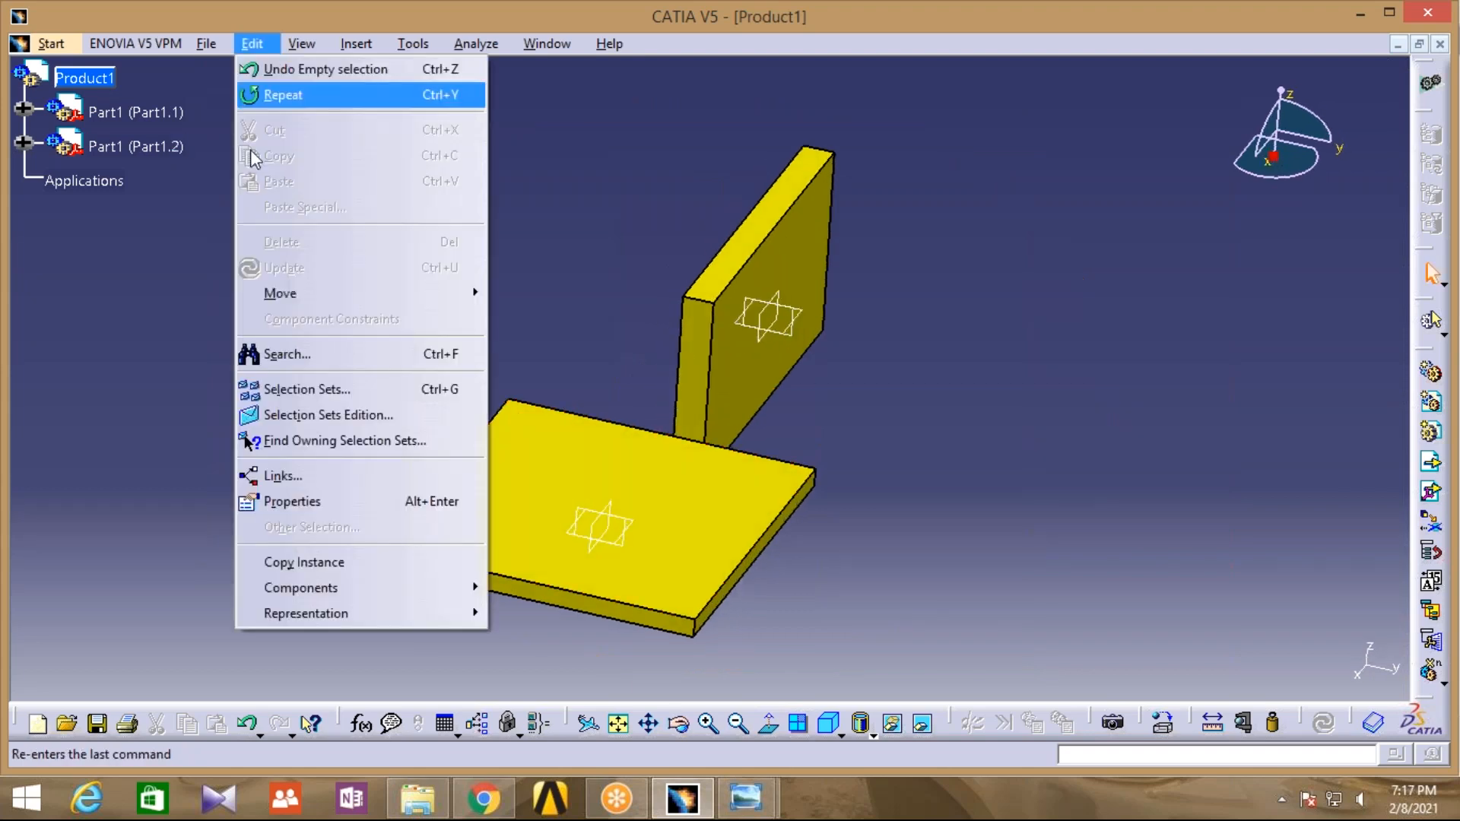
{"action": "mouse_move", "coordinate": [448, 294]}
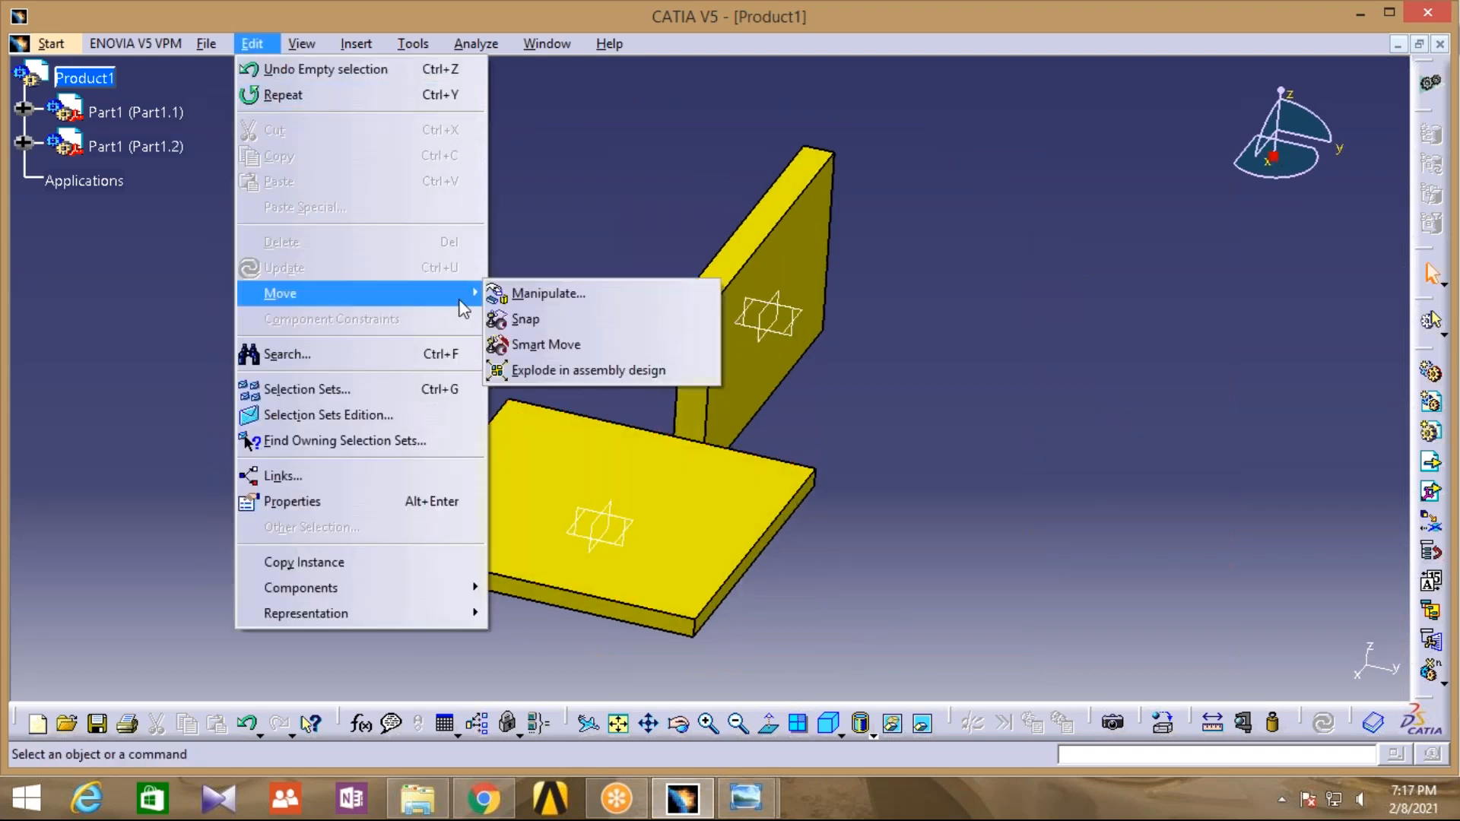
{"action": "left_click", "coordinate": [536, 321]}
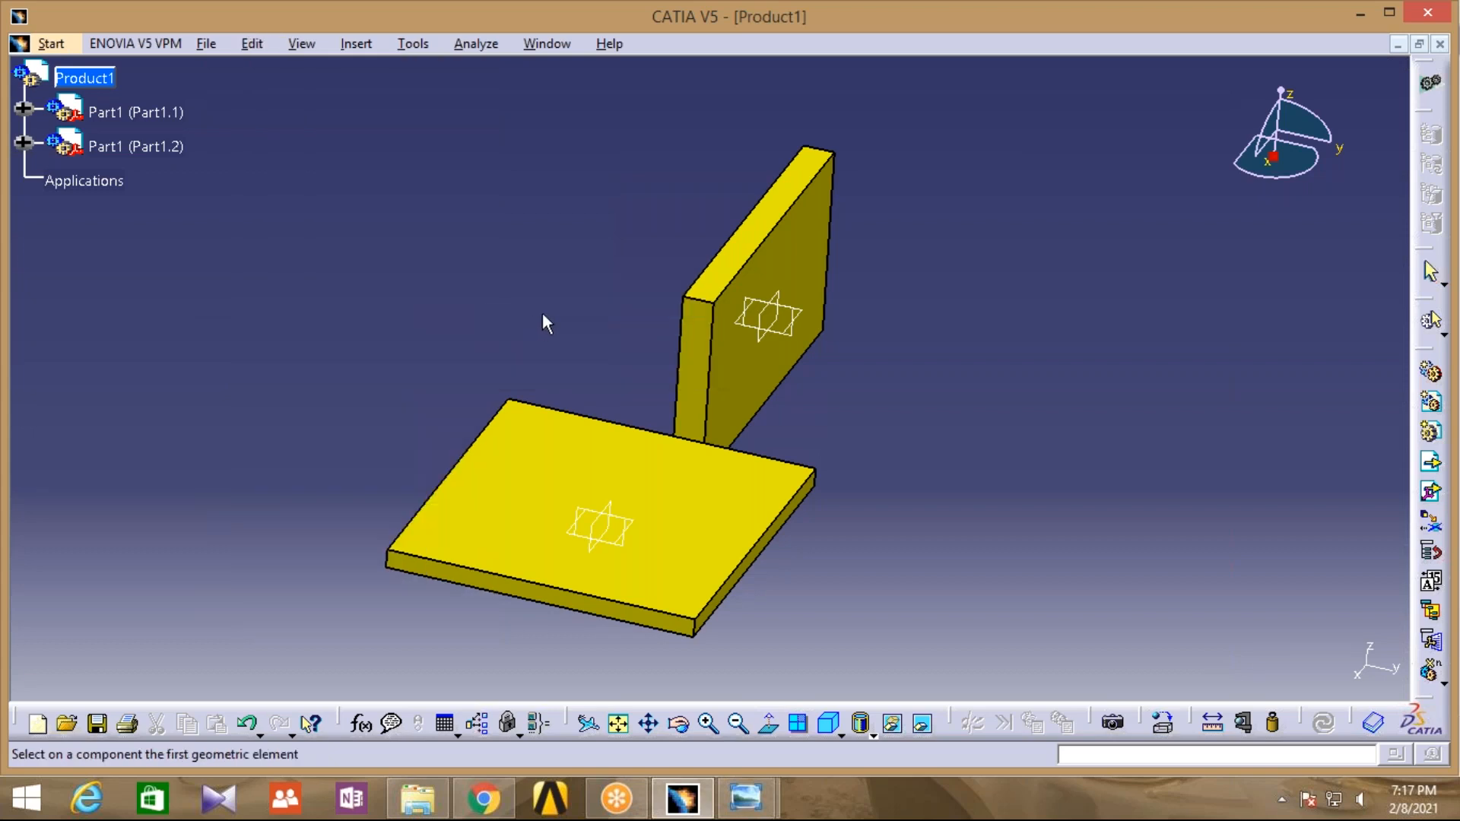
{"action": "left_click", "coordinate": [695, 383]}
{"action": "left_click", "coordinate": [476, 580]}
{"action": "left_click", "coordinate": [695, 343]}
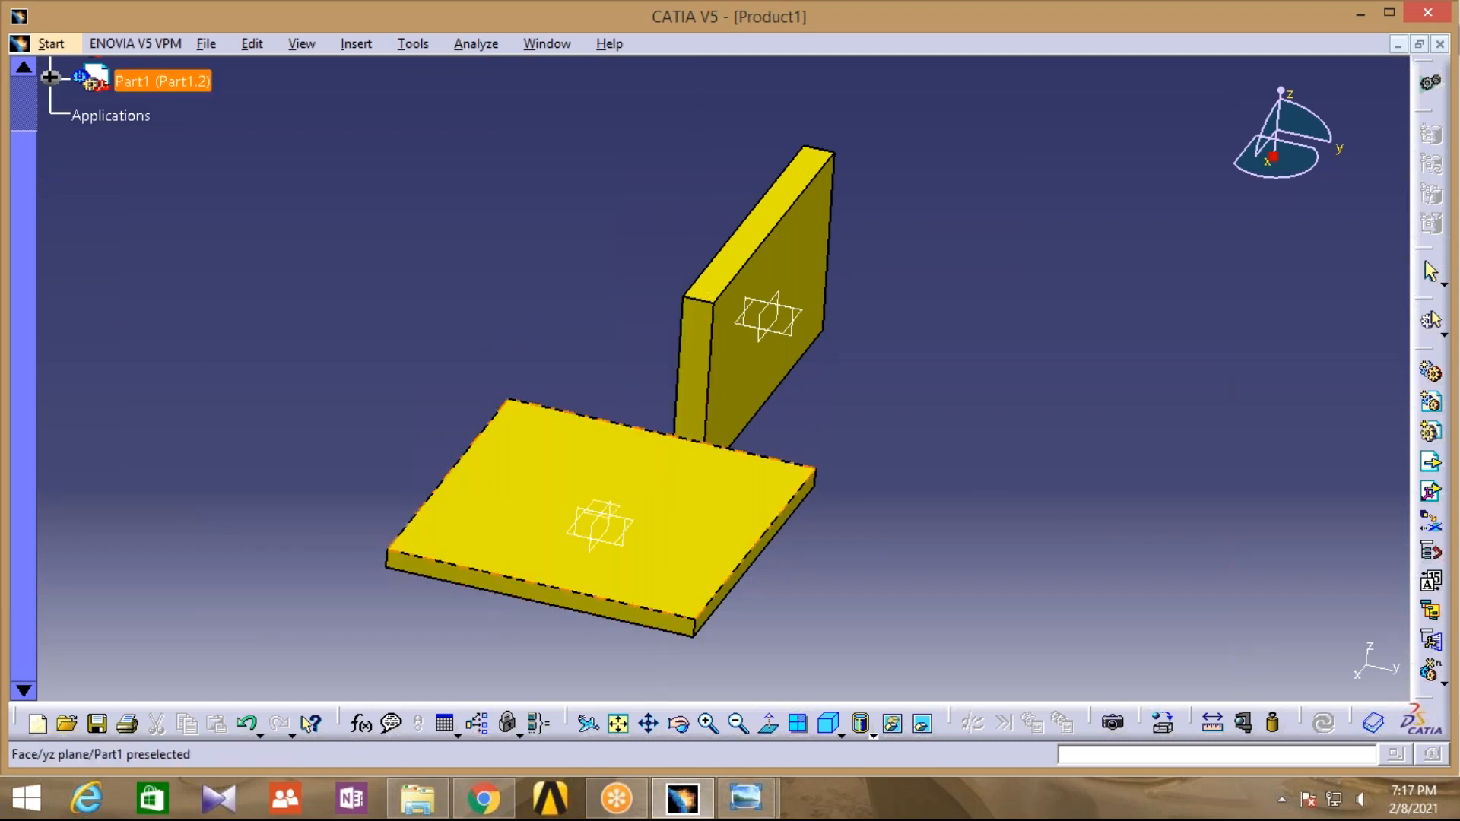
{"action": "left_click", "coordinate": [516, 590]}
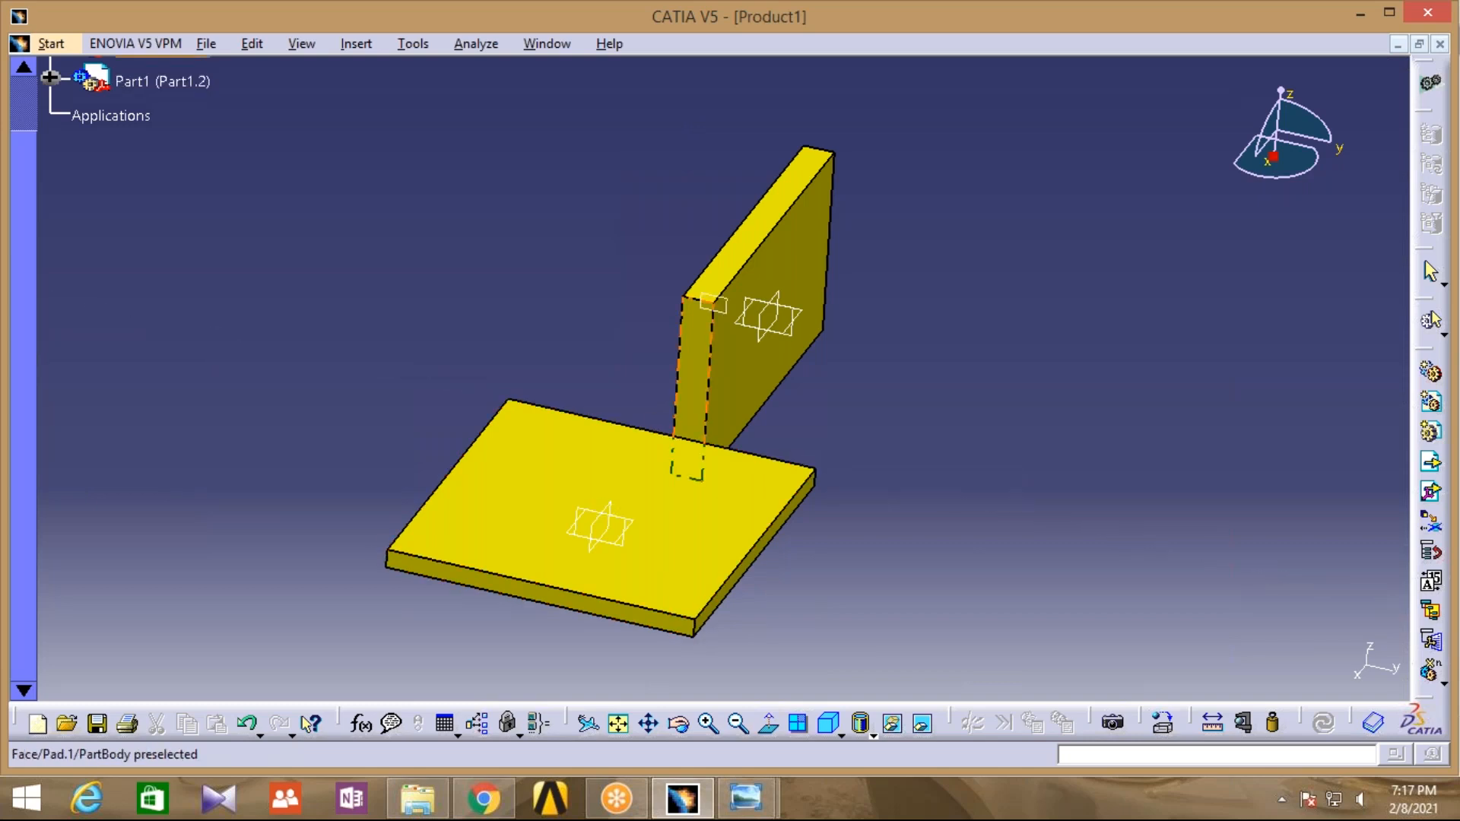
{"action": "left_click", "coordinate": [708, 368]}
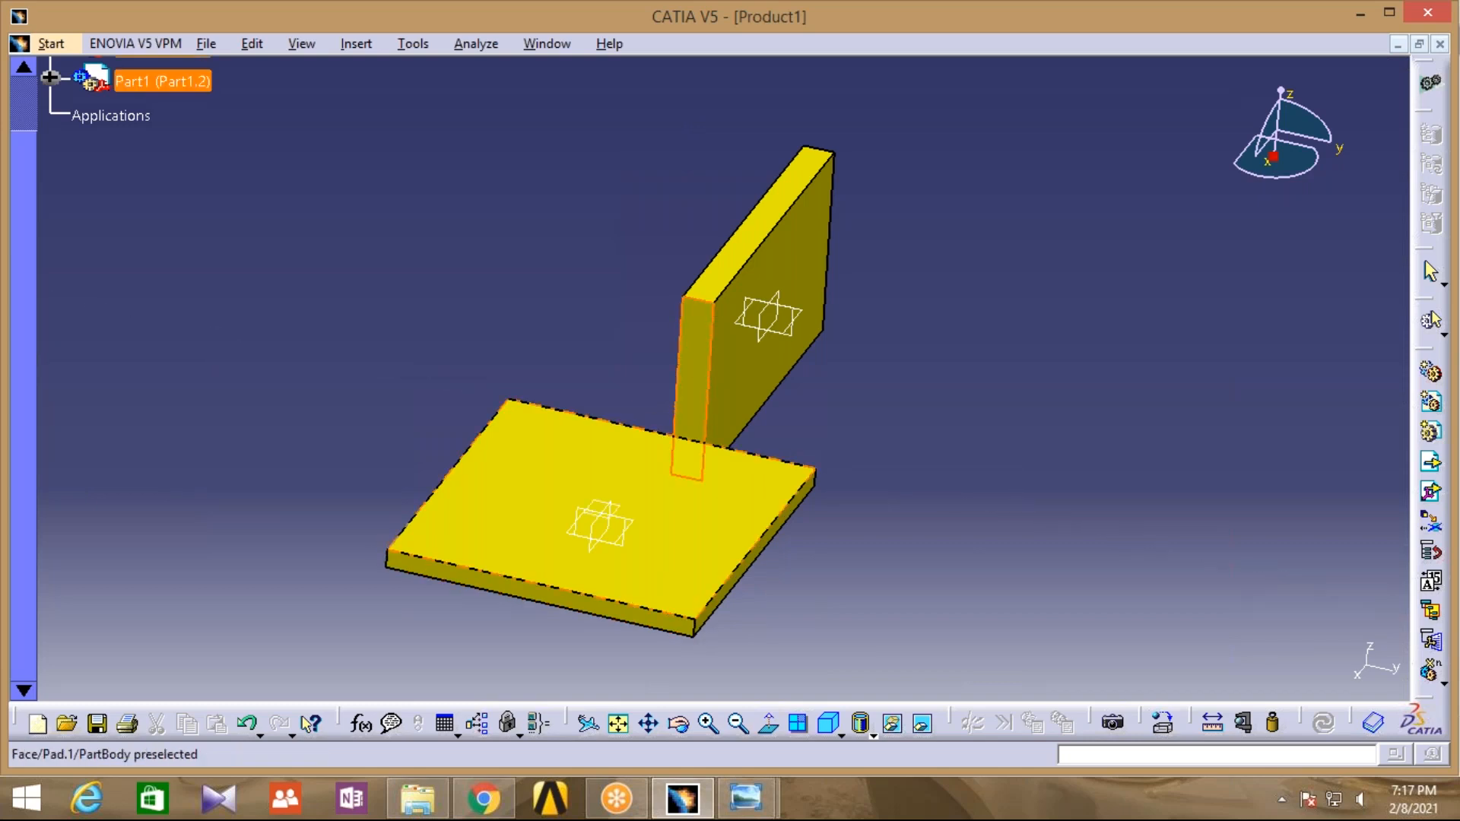
{"action": "left_click", "coordinate": [514, 587]}
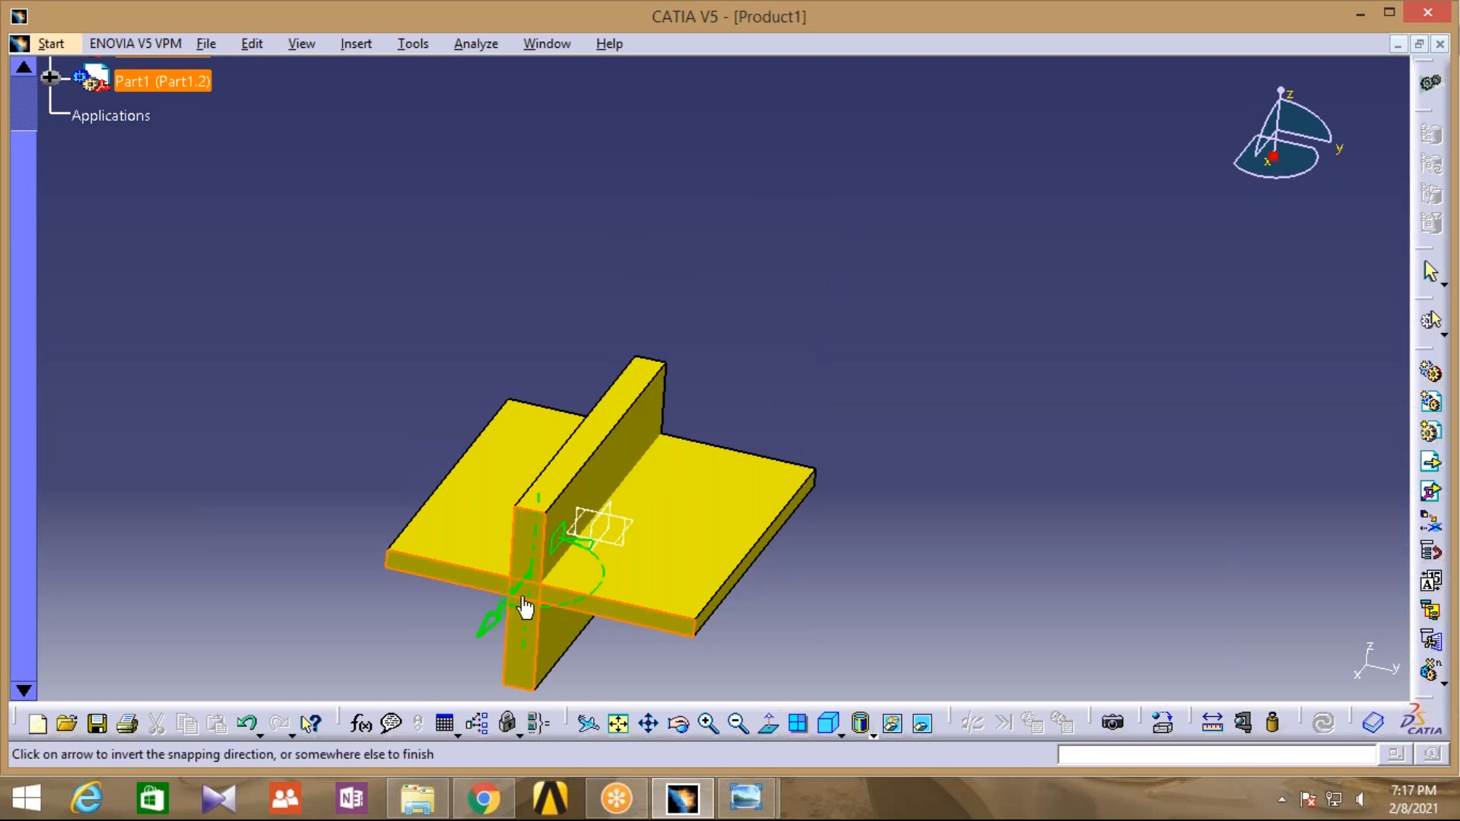
{"action": "left_click", "coordinate": [860, 580]}
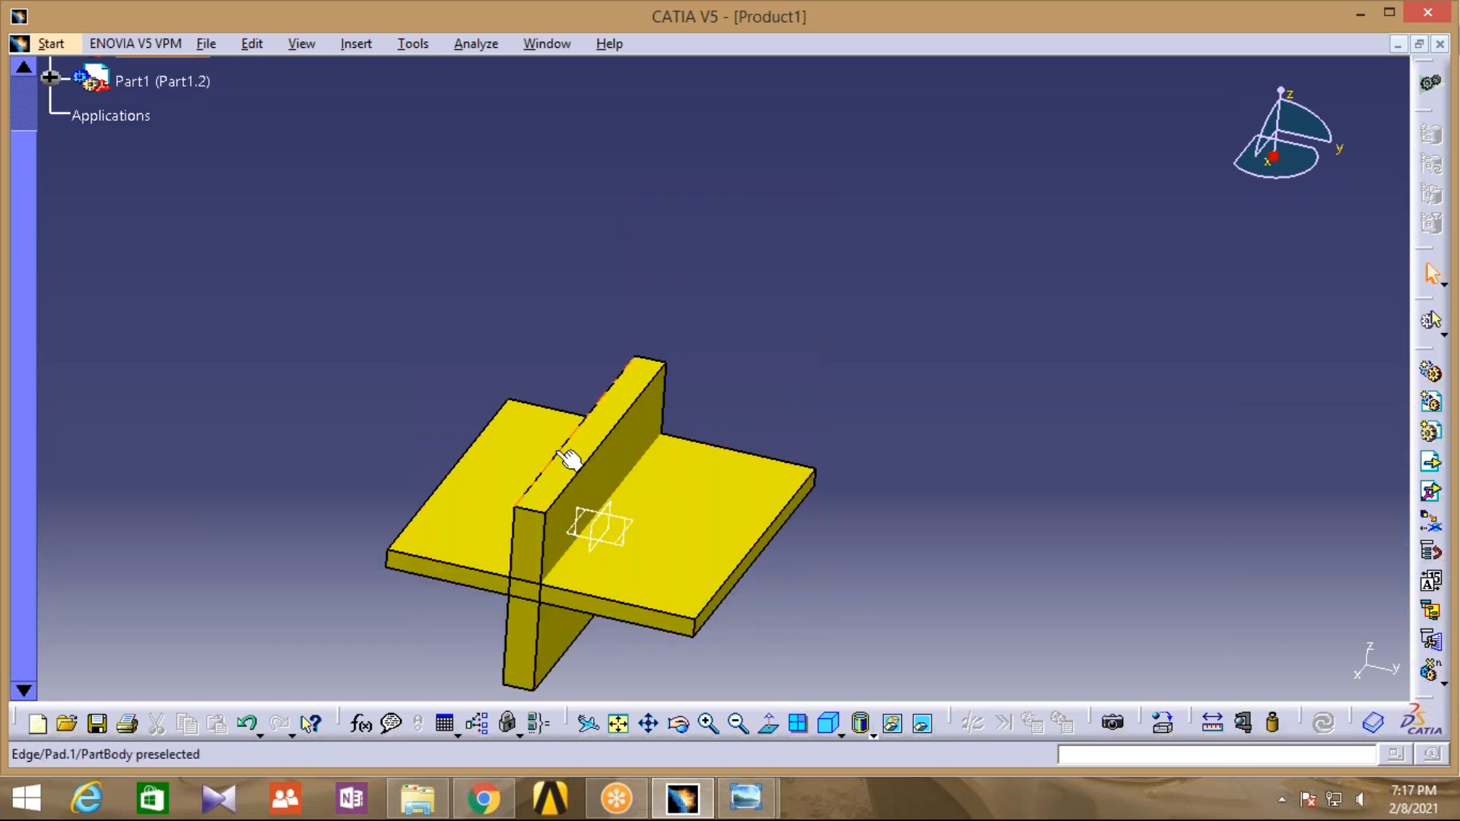
{"action": "middle_click_drag", "start_coordinate": [879, 472], "coordinate": [923, 346]}
{"action": "left_click", "coordinate": [682, 726]}
{"action": "left_click_drag", "start_coordinate": [482, 572], "coordinate": [688, 414]}
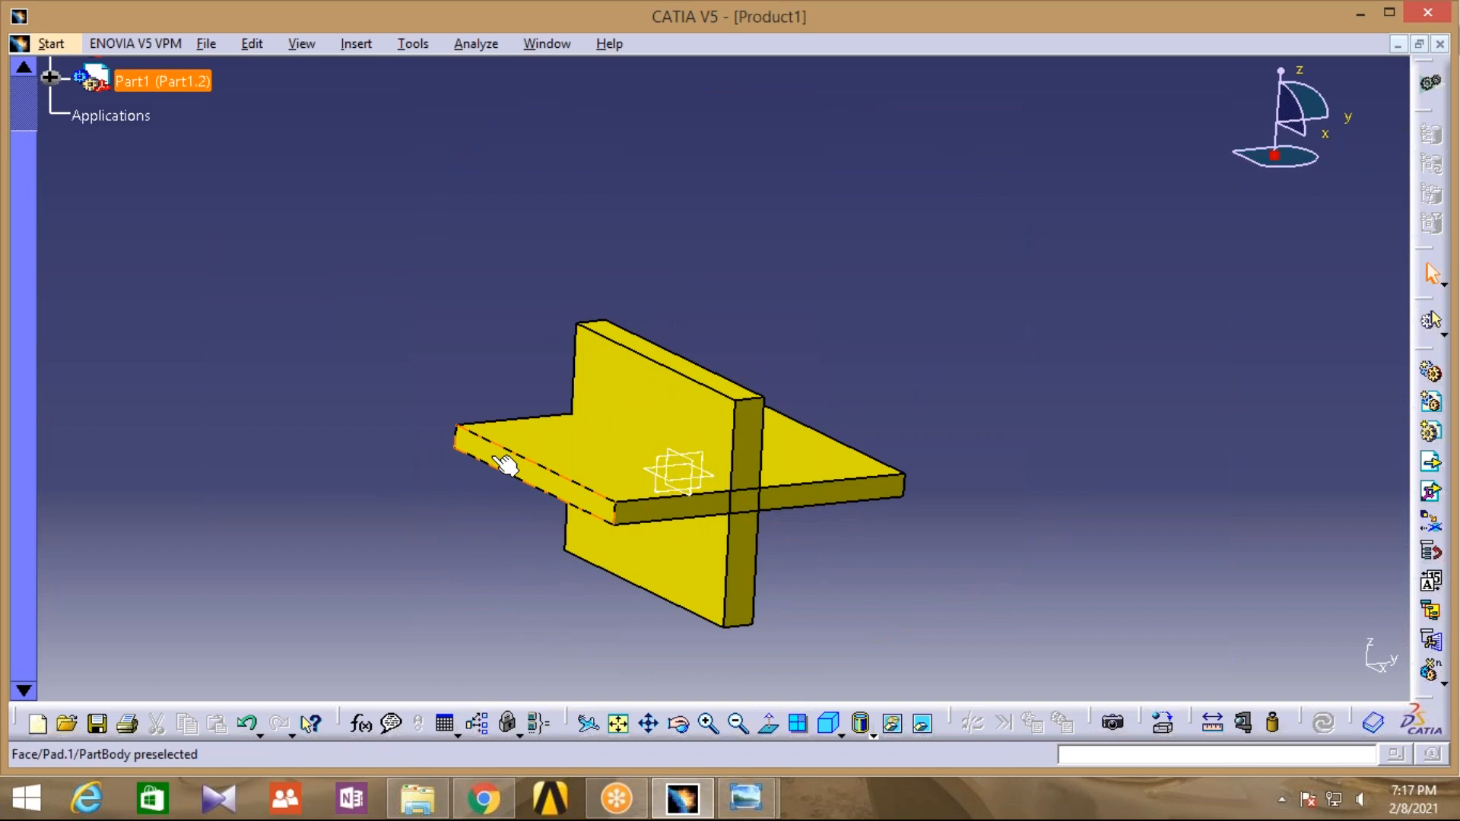
Repeat the Snap to place the broad outer face of the upright plate onto the adjacent narrow end face of the flat plate
{"action": "left_click", "coordinate": [371, 270]}
{"action": "left_click", "coordinate": [251, 45]}
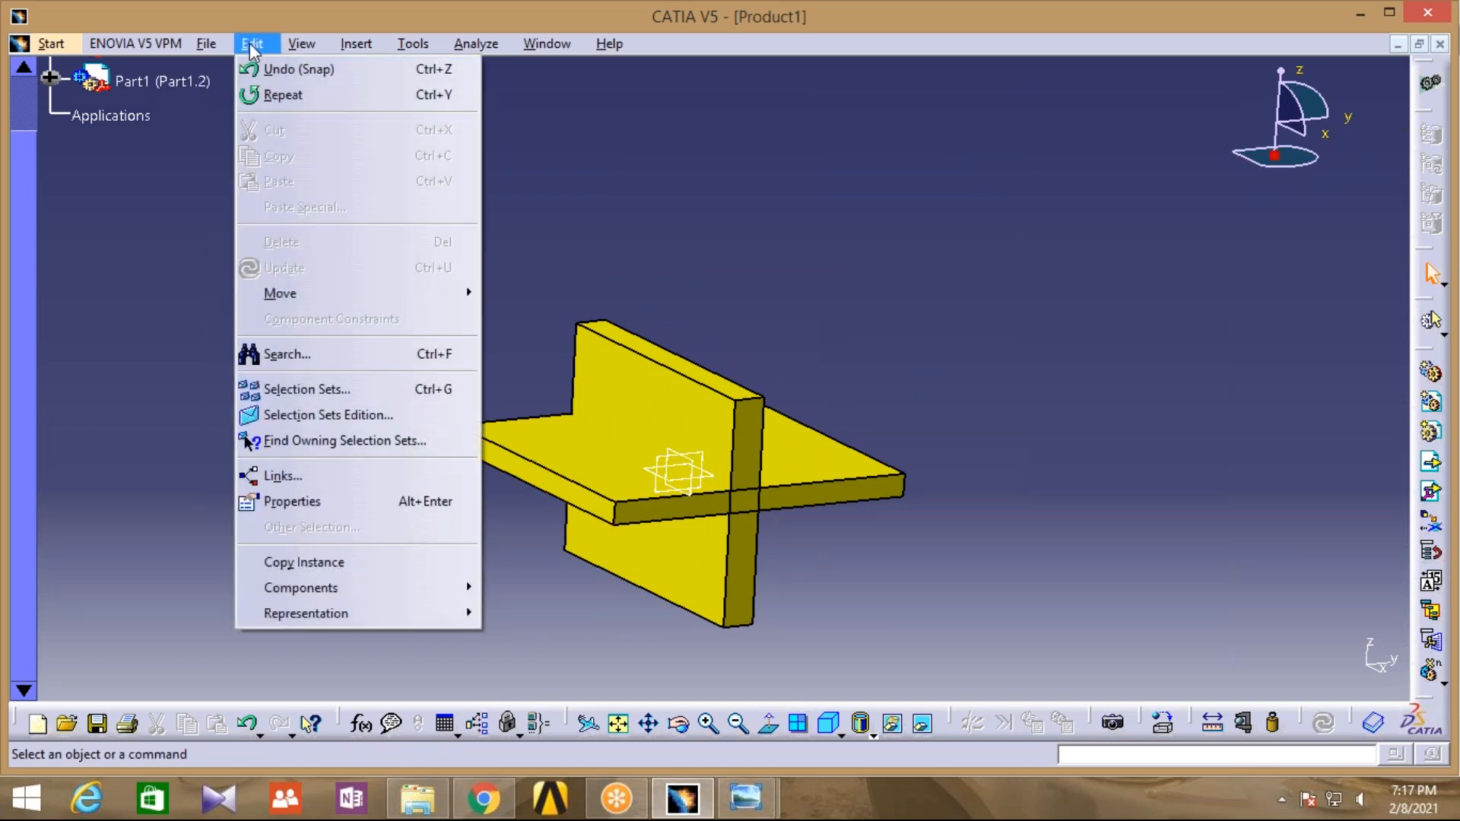
{"action": "left_click", "coordinate": [283, 95]}
{"action": "left_click", "coordinate": [654, 425]}
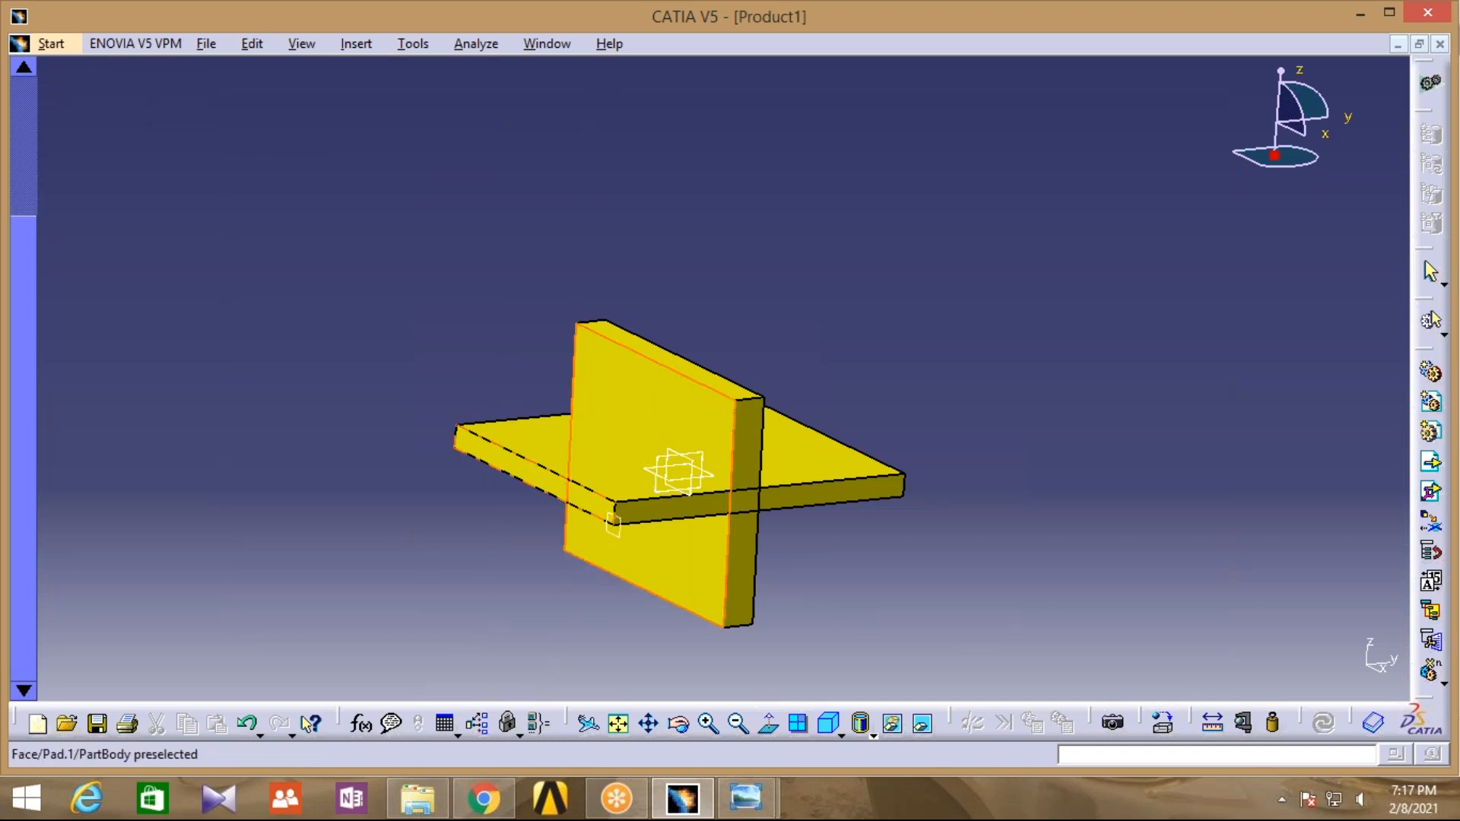
{"action": "left_click", "coordinate": [613, 525]}
{"action": "left_click", "coordinate": [768, 583]}
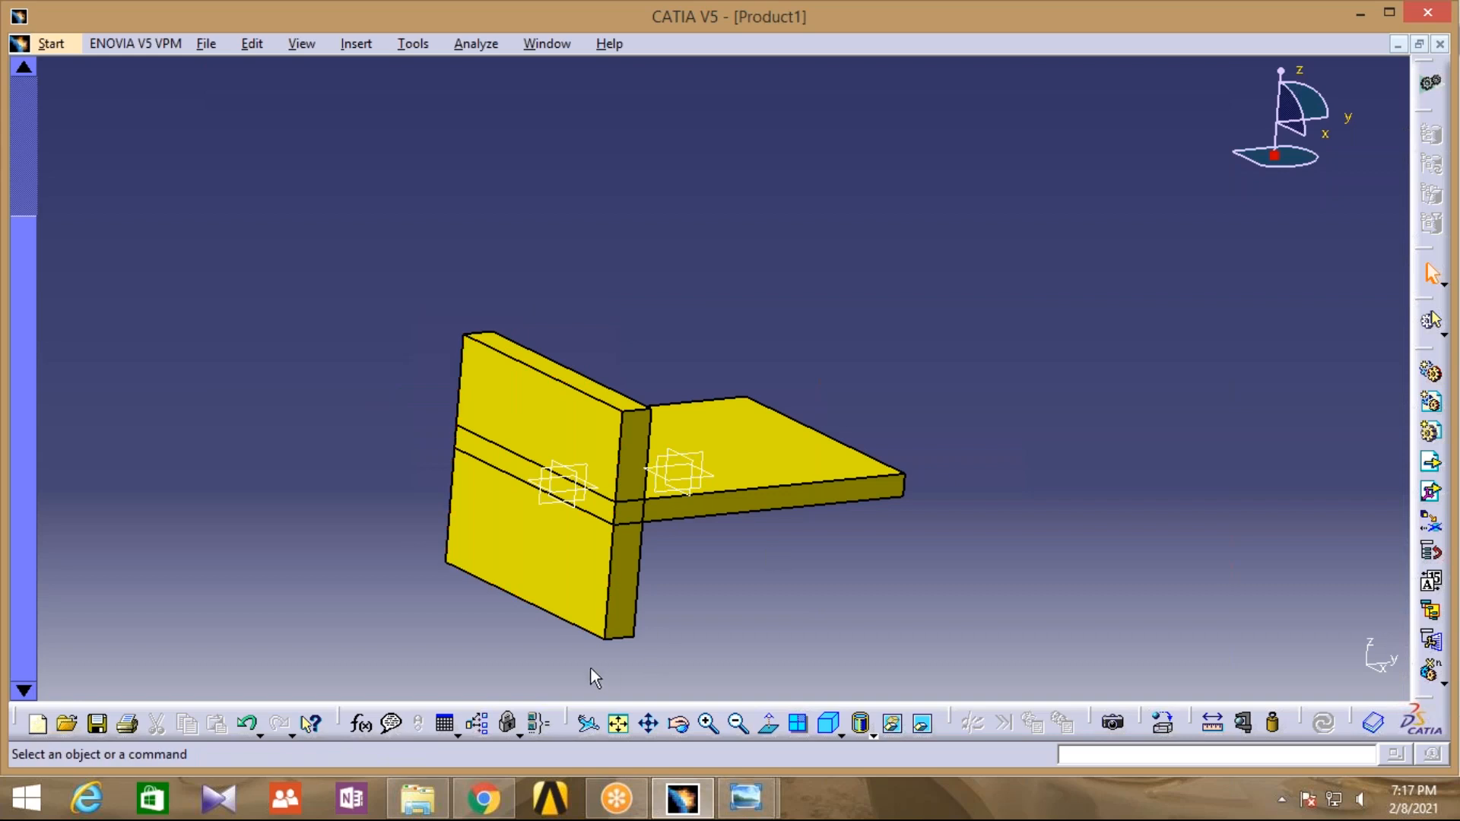
Snap the underside of the flat plate onto the narrow bottom face of the upright plate so both are flush
{"action": "left_click", "coordinate": [678, 724]}
{"action": "left_click_drag", "start_coordinate": [695, 634], "coordinate": [613, 455]}
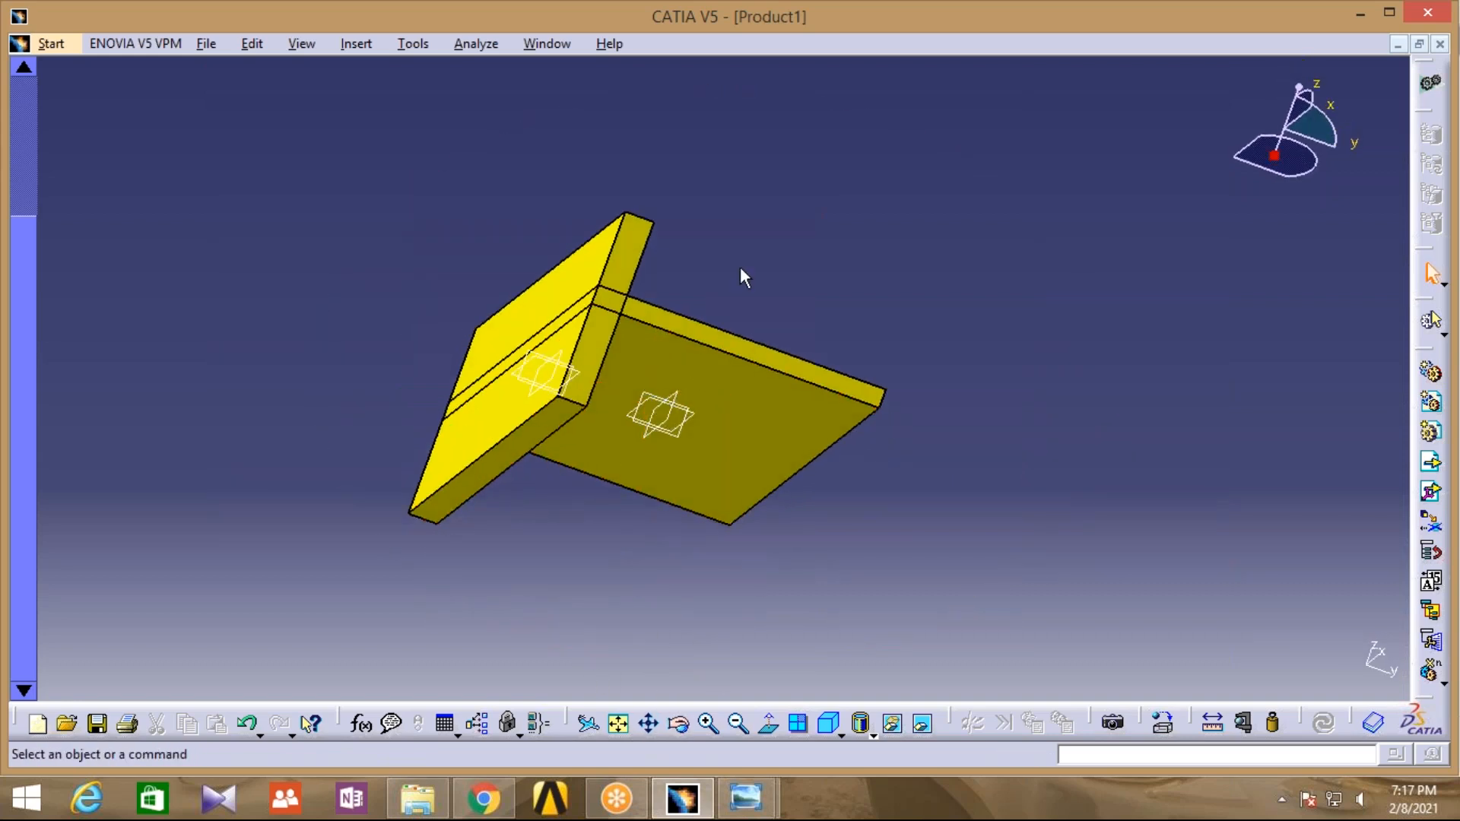
{"action": "middle_click_drag", "start_coordinate": [748, 270], "coordinate": [687, 329]}
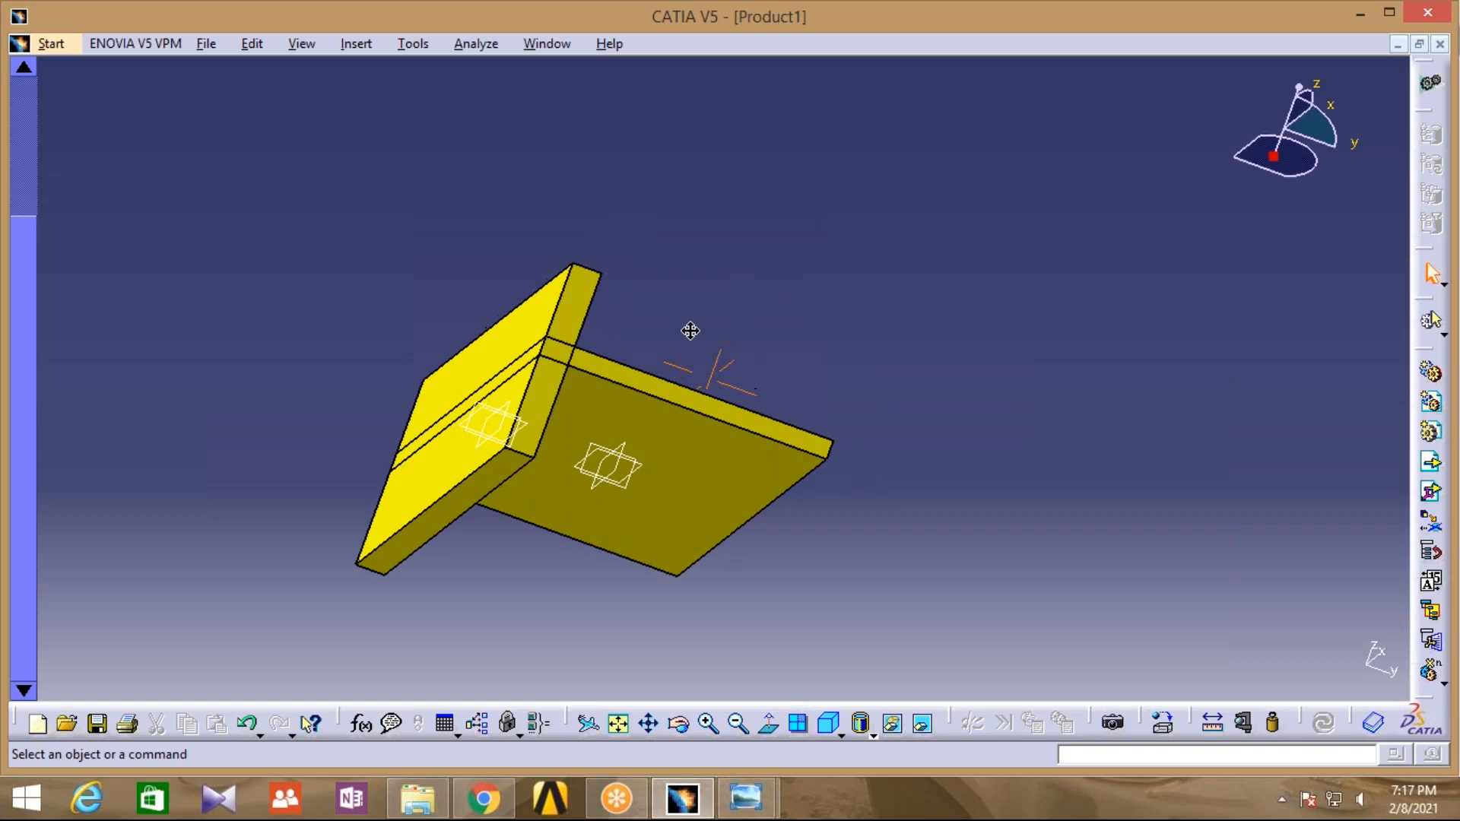
{"action": "left_click", "coordinate": [252, 44]}
{"action": "mouse_move", "coordinate": [292, 294]}
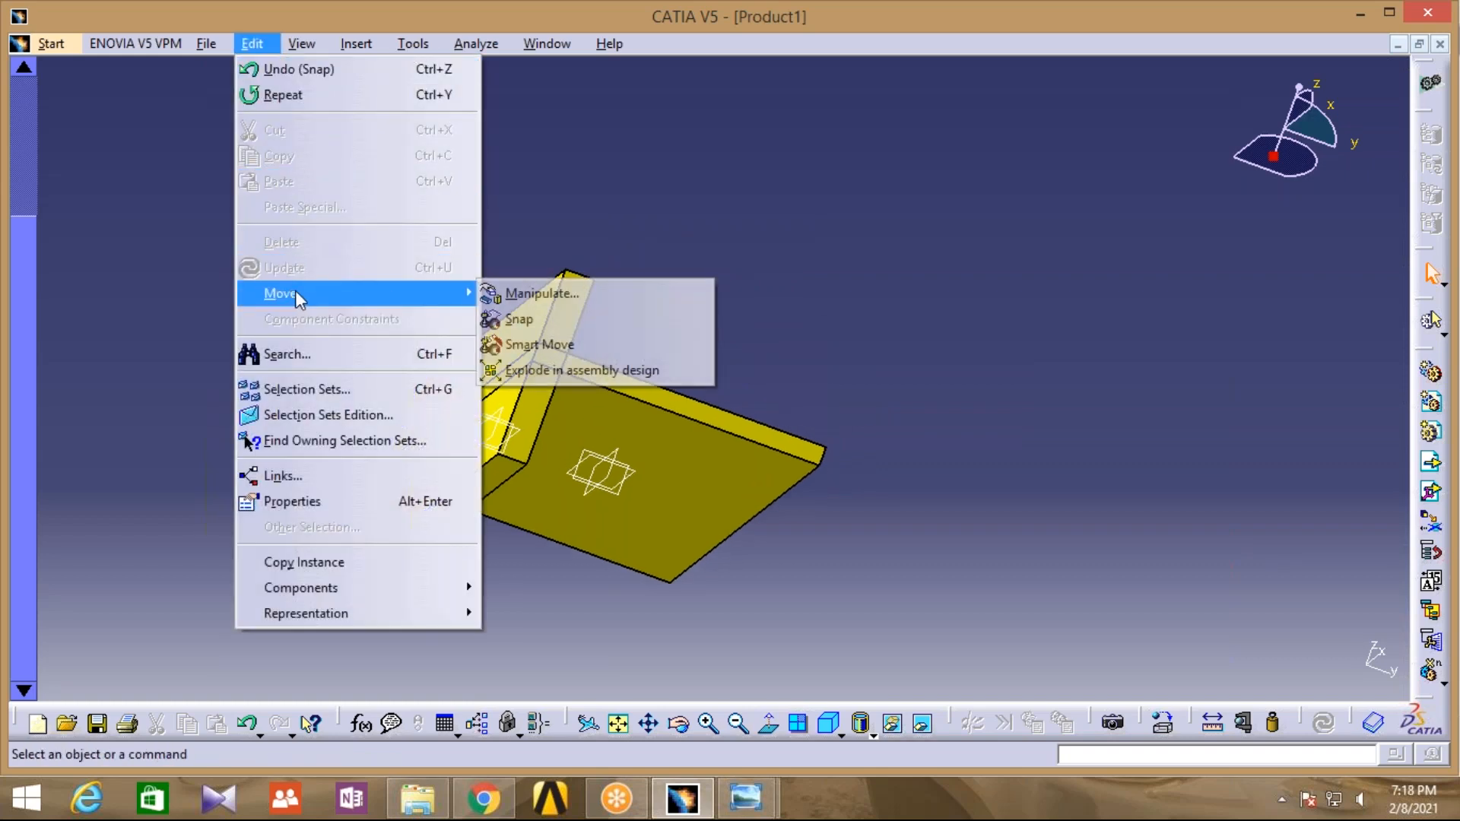
{"action": "left_click", "coordinate": [519, 318]}
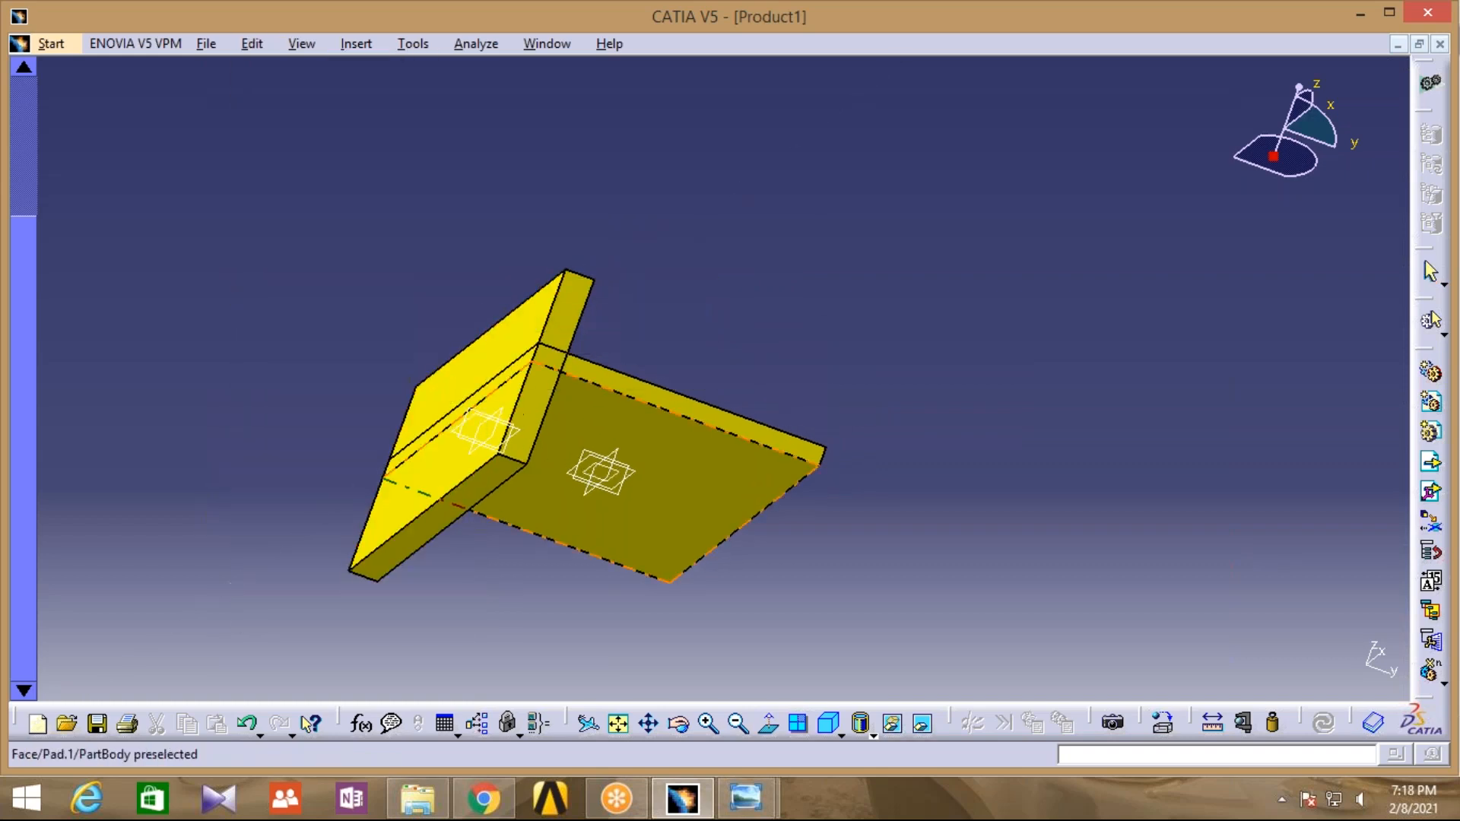
{"action": "left_click", "coordinate": [570, 468]}
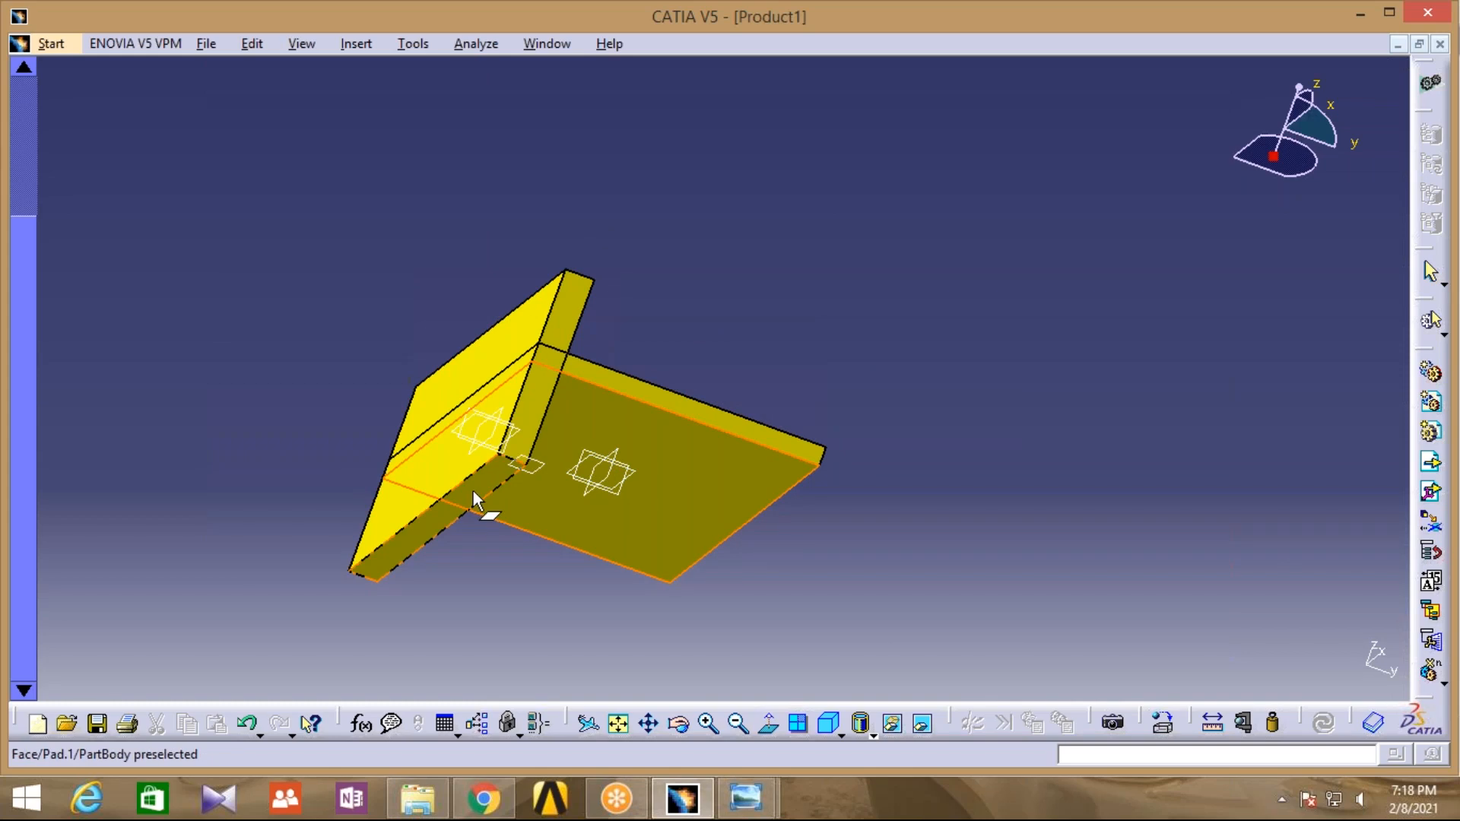
{"action": "left_click", "coordinate": [473, 490]}
{"action": "left_click", "coordinate": [775, 335]}
Insert a third instance of m23.CATPart into Product1 as an existing component
{"action": "middle_click_drag", "start_coordinate": [769, 317], "coordinate": [823, 206]}
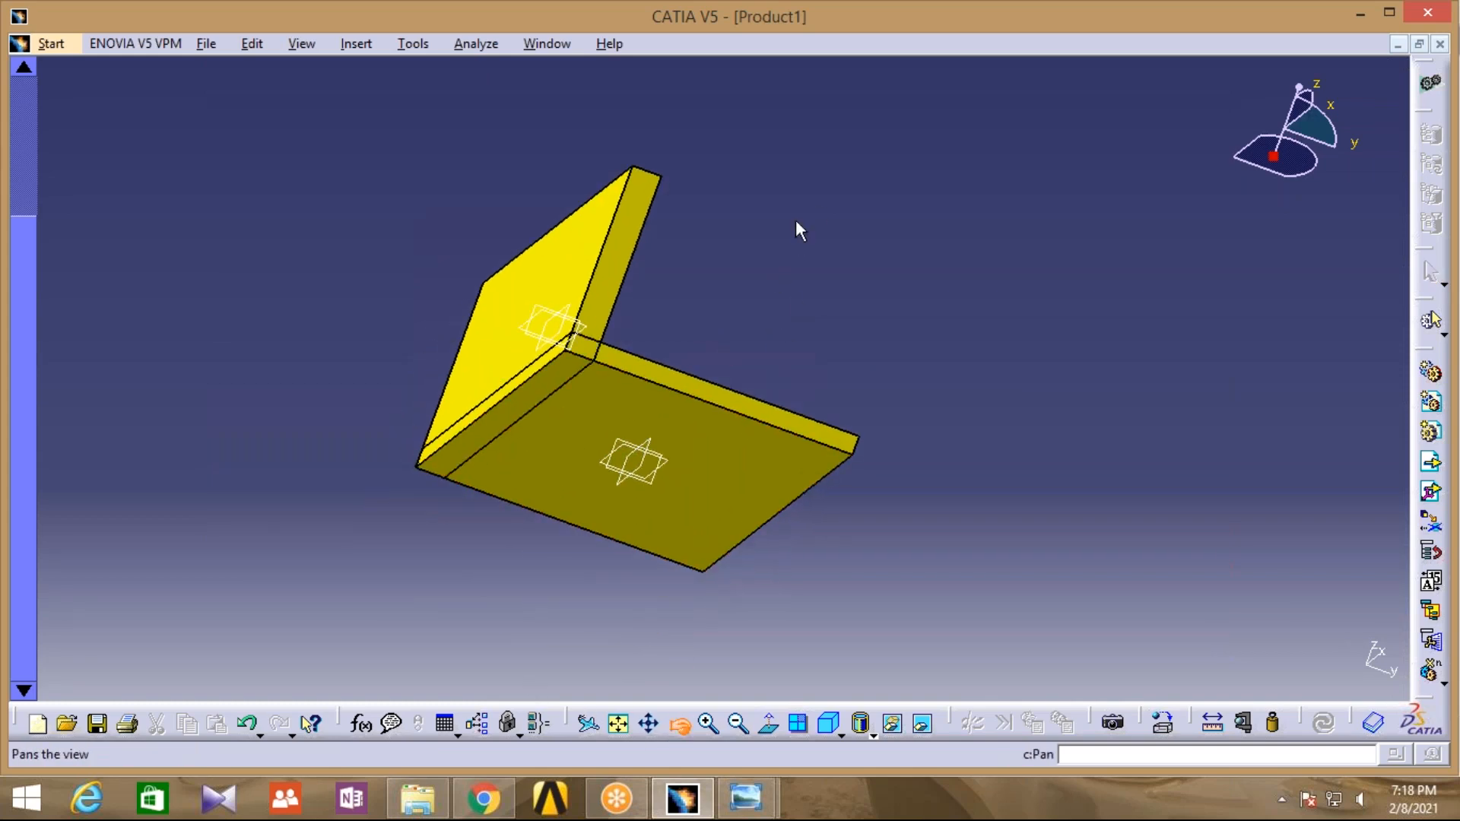
{"action": "middle_click_drag", "start_coordinate": [759, 186], "coordinate": [384, 415]}
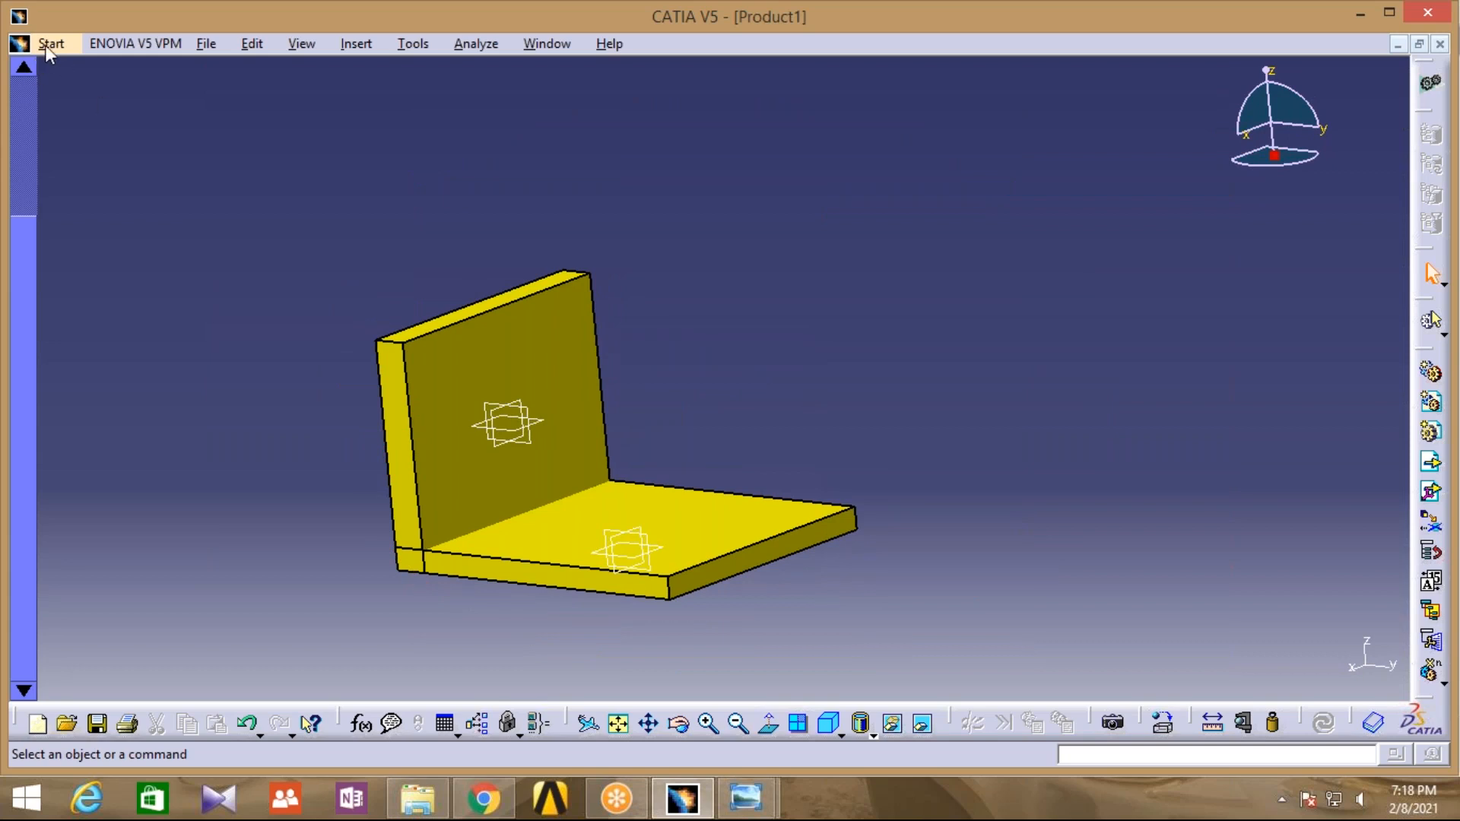
{"action": "scroll", "coordinate": [16, 257], "scroll_direction": "up", "scroll_amount": 4}
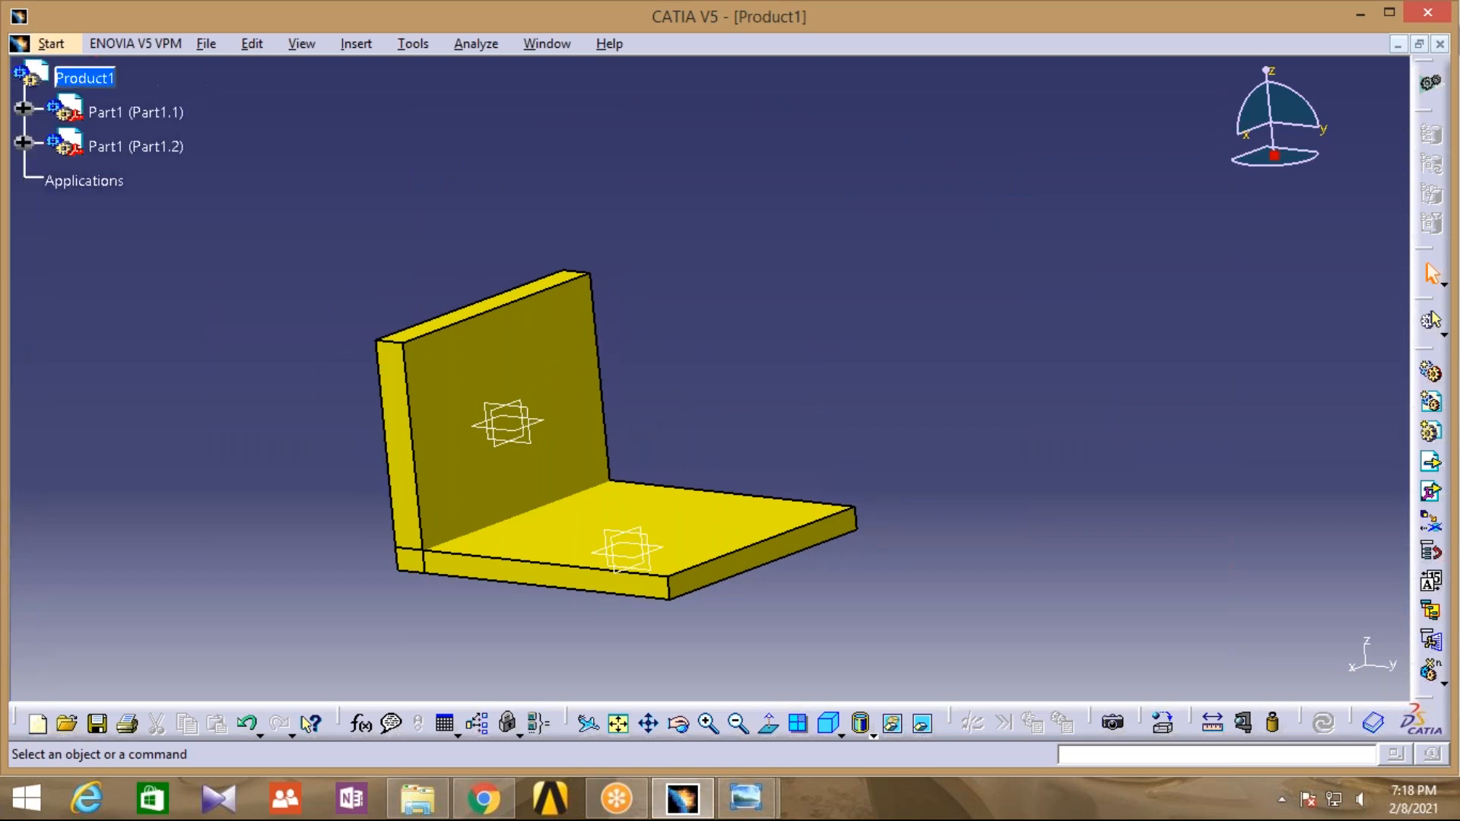
{"action": "left_click", "coordinate": [84, 142]}
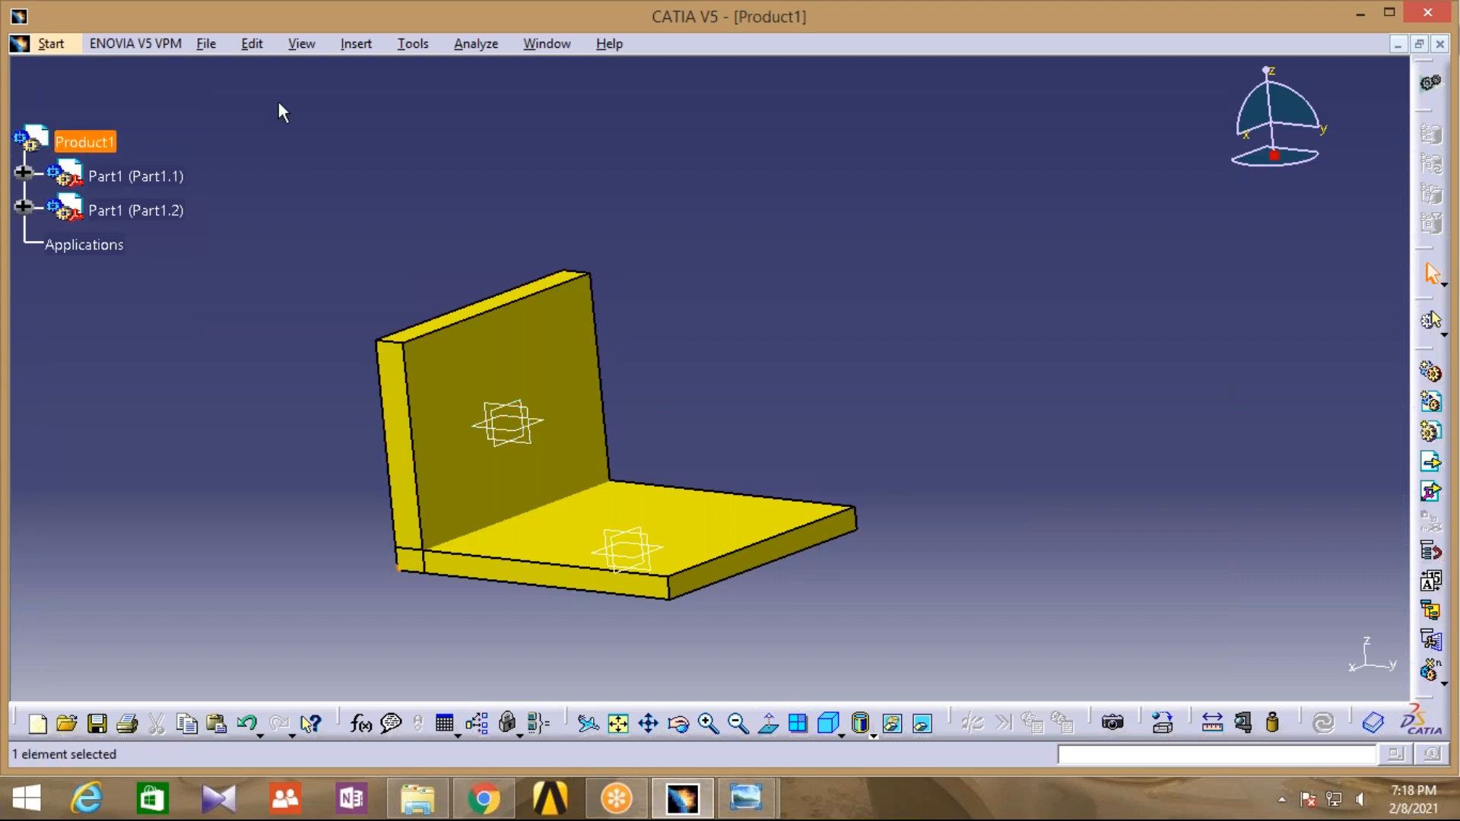
{"action": "left_click", "coordinate": [358, 42]}
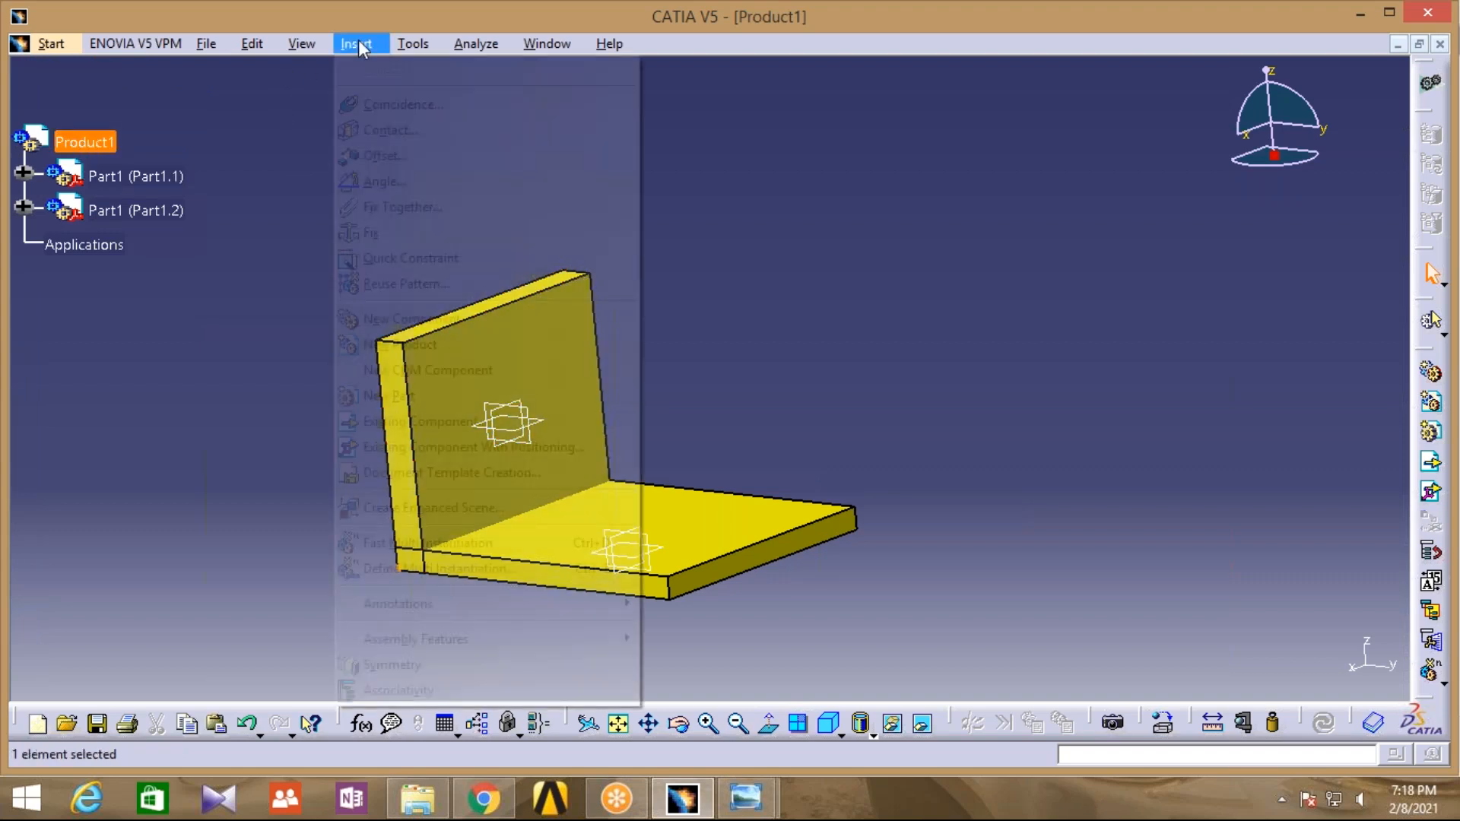
{"action": "left_click", "coordinate": [377, 426]}
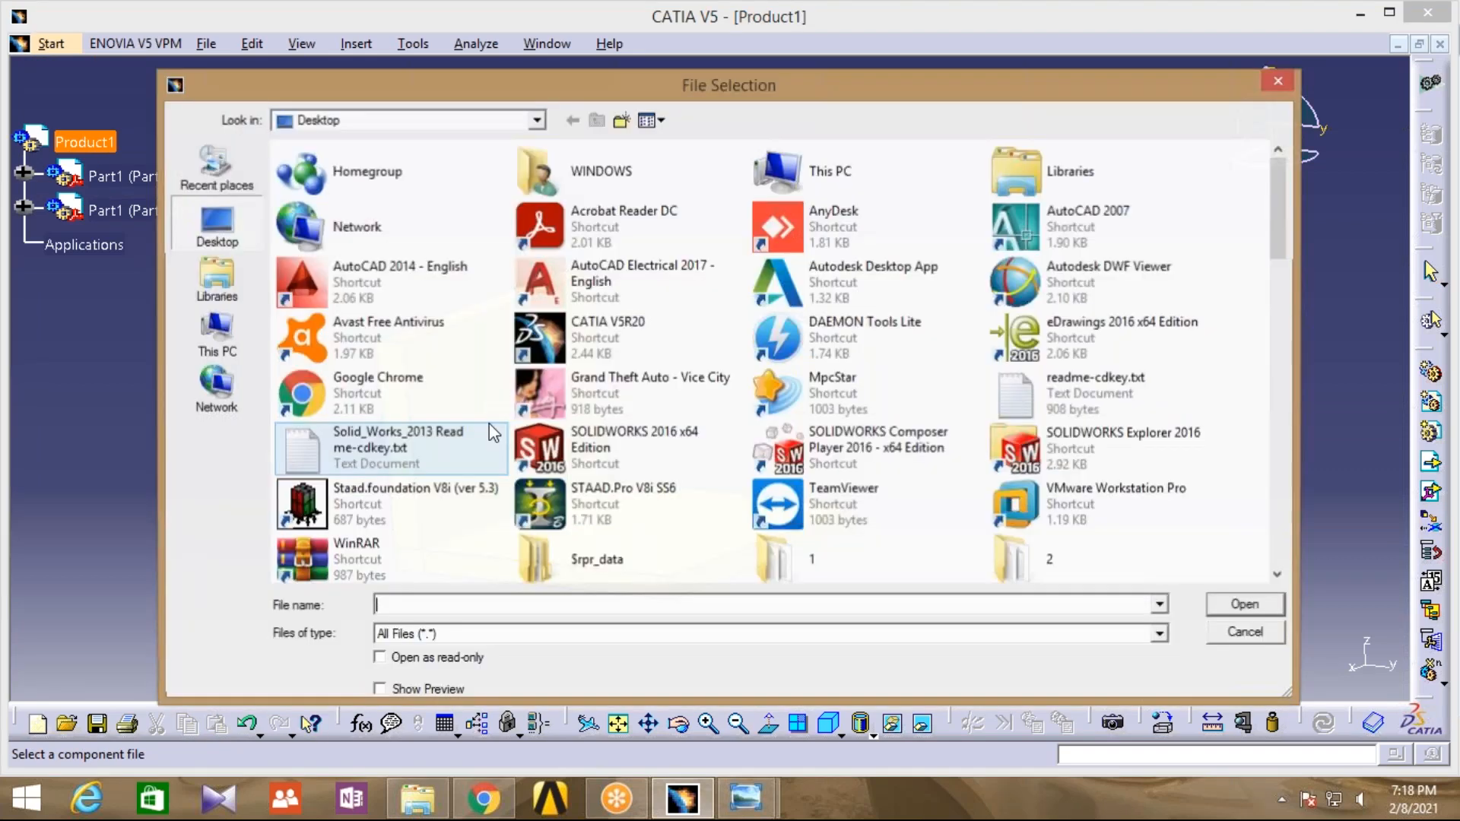
{"action": "type", "text": "m"}
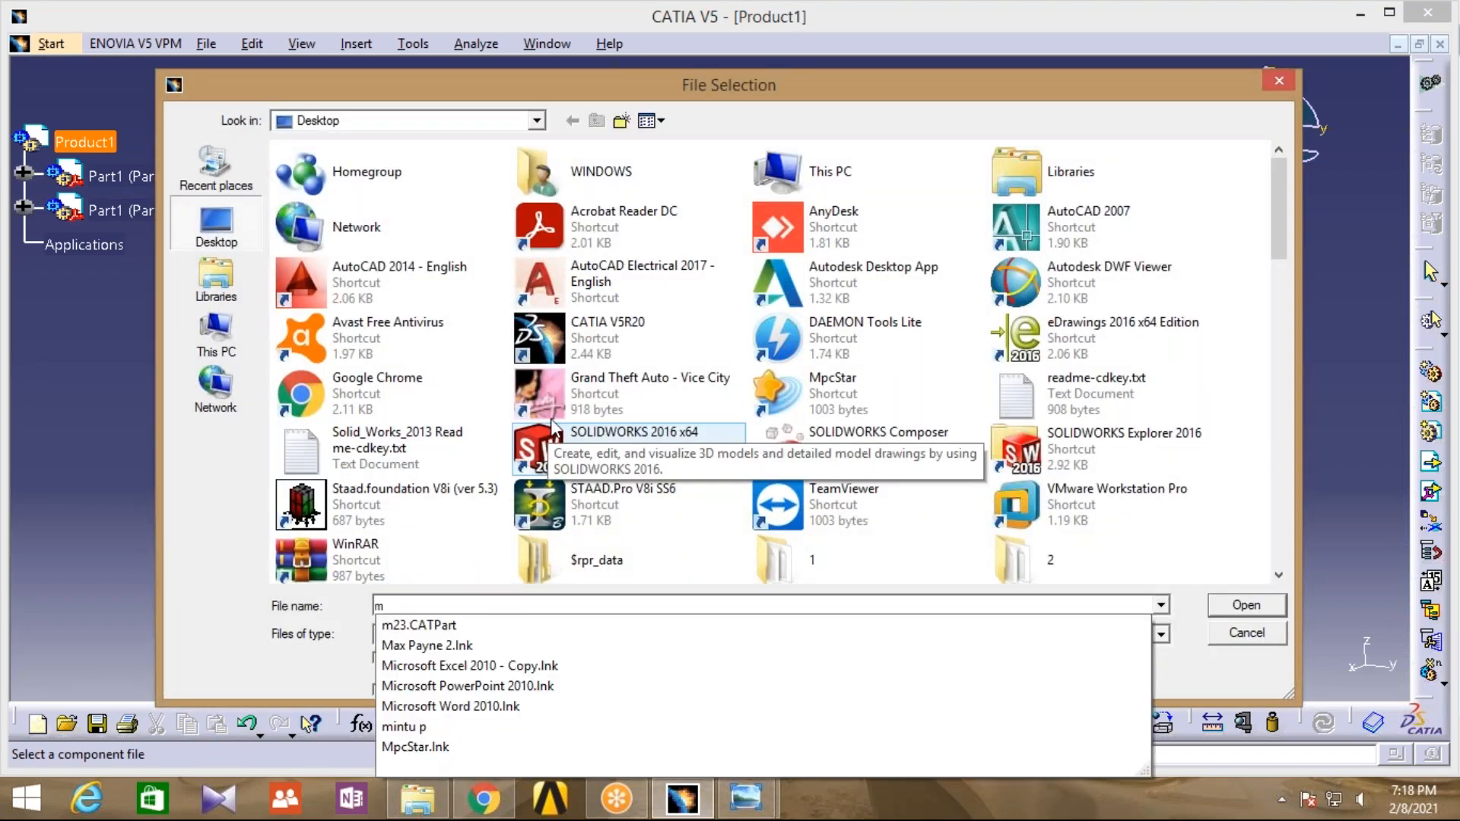
{"action": "left_click", "coordinate": [419, 625]}
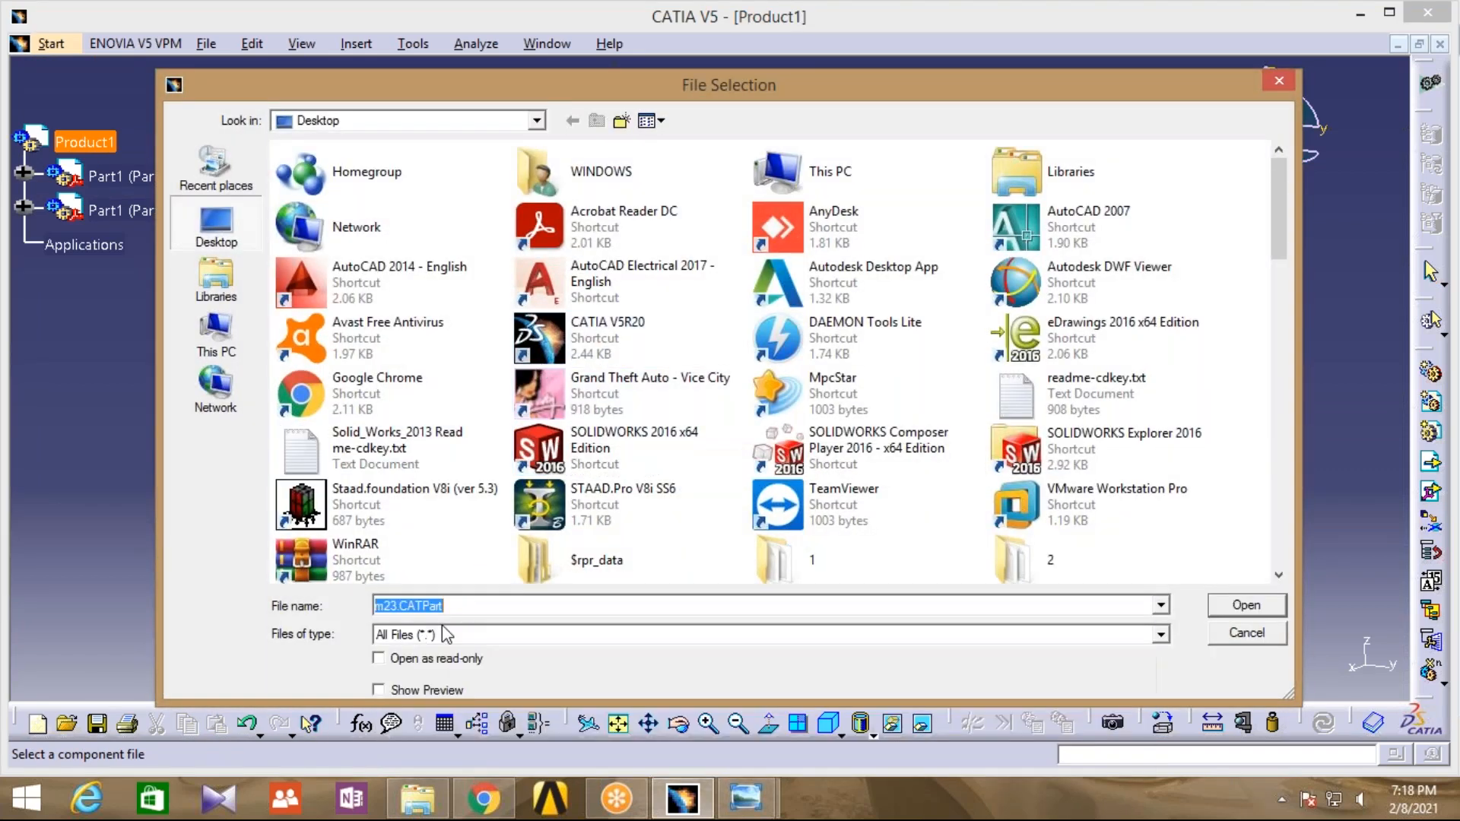
{"action": "left_click", "coordinate": [1246, 607]}
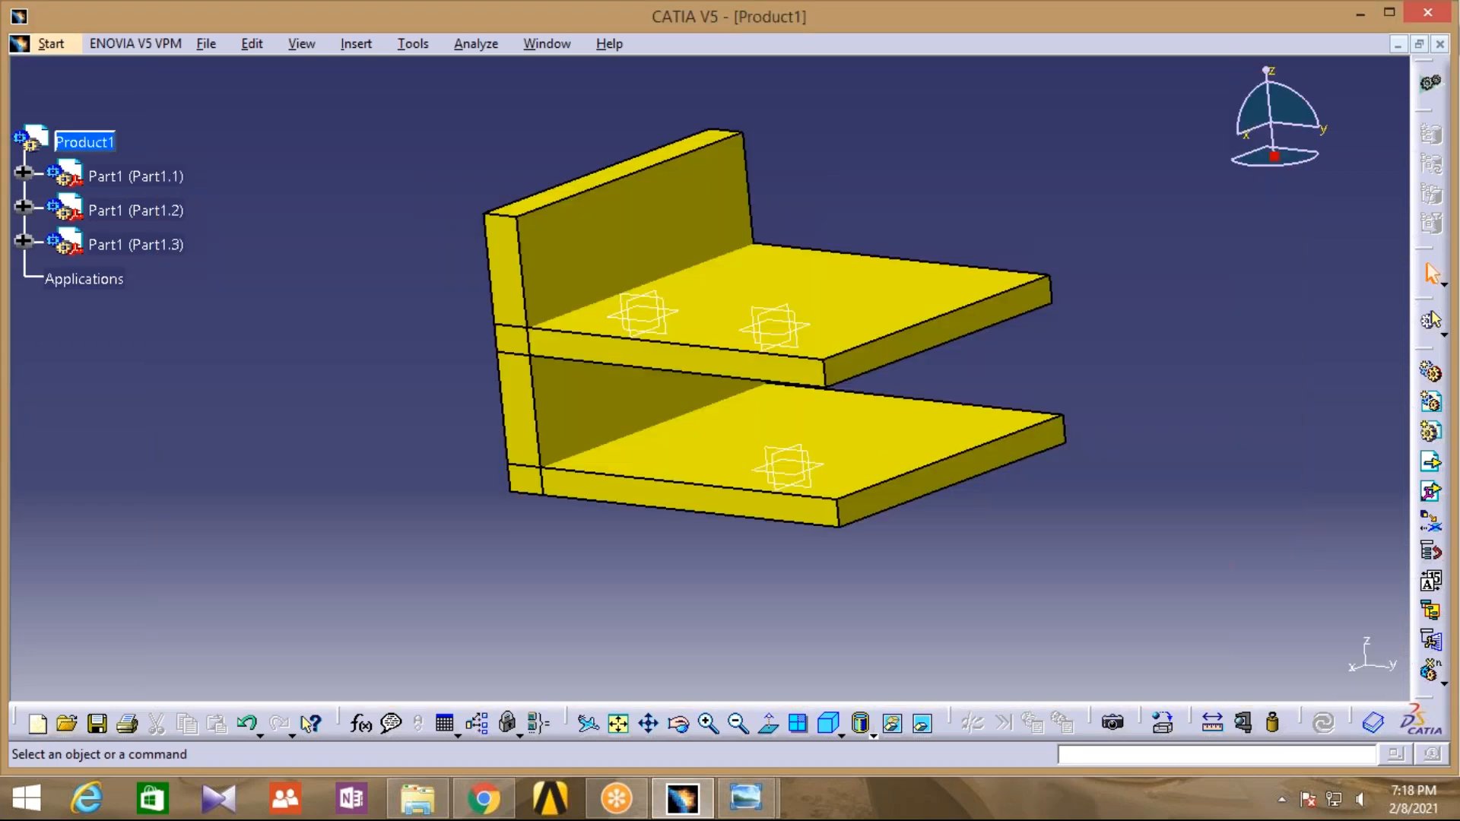
Use Manipulate to move the third plate along the Y axis, clear of the two joined plates
{"action": "middle_click_drag", "start_coordinate": [974, 373], "coordinate": [671, 409]}
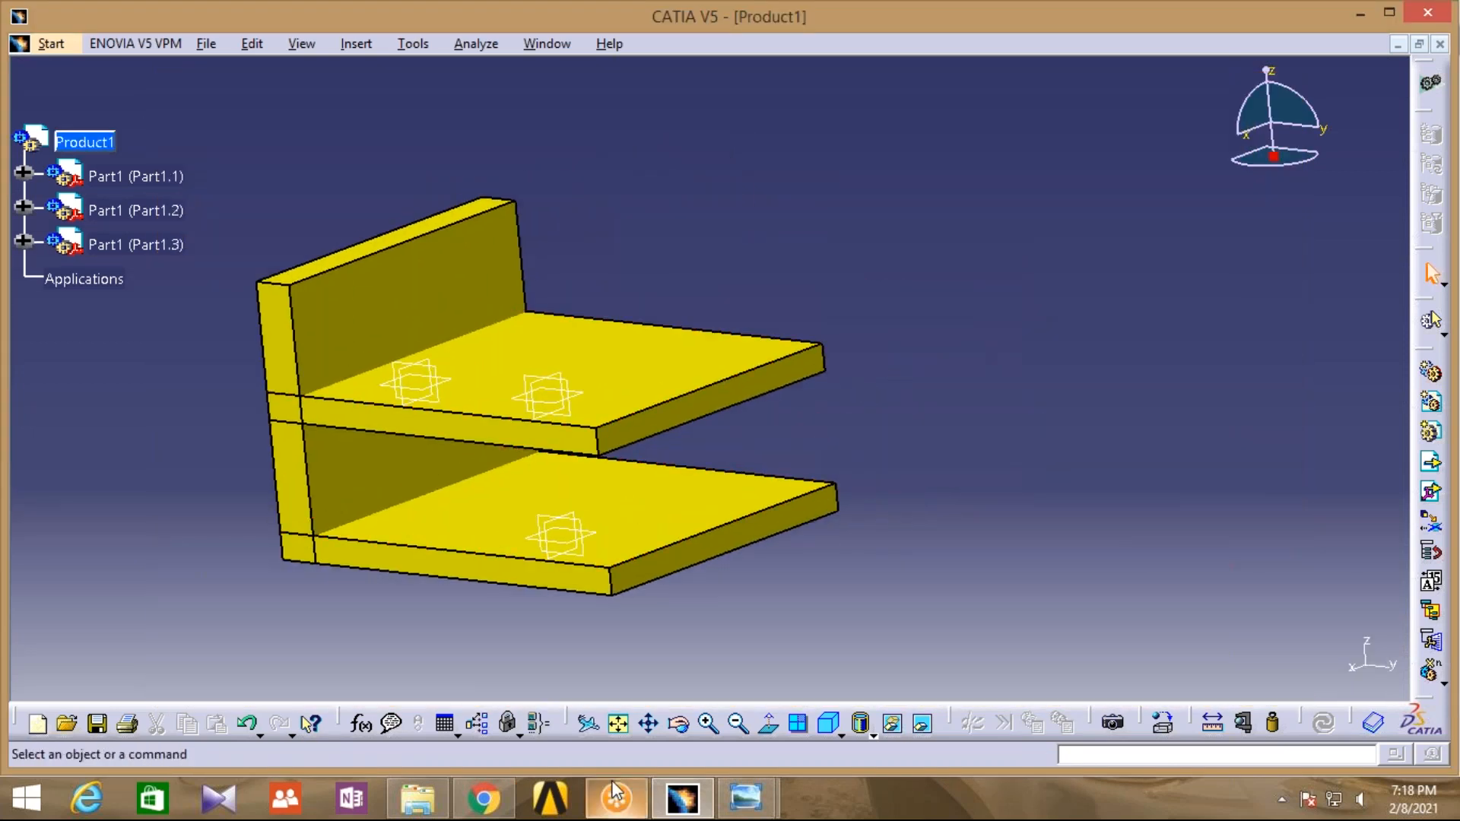
{"action": "middle_click_drag", "start_coordinate": [531, 577], "coordinate": [608, 601]}
{"action": "middle_click_drag", "start_coordinate": [1052, 503], "coordinate": [889, 469]}
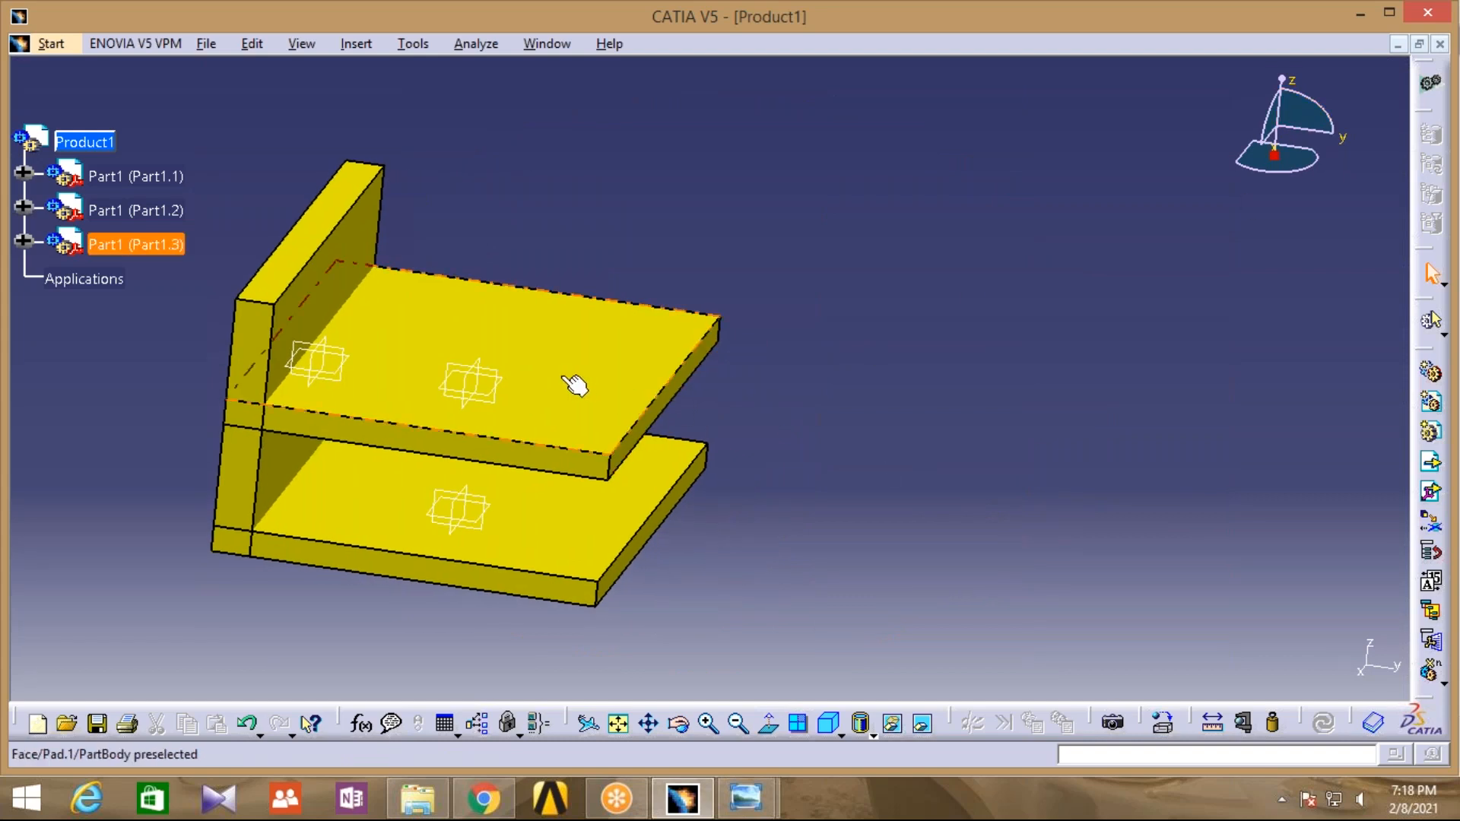
{"action": "left_click", "coordinate": [248, 43]}
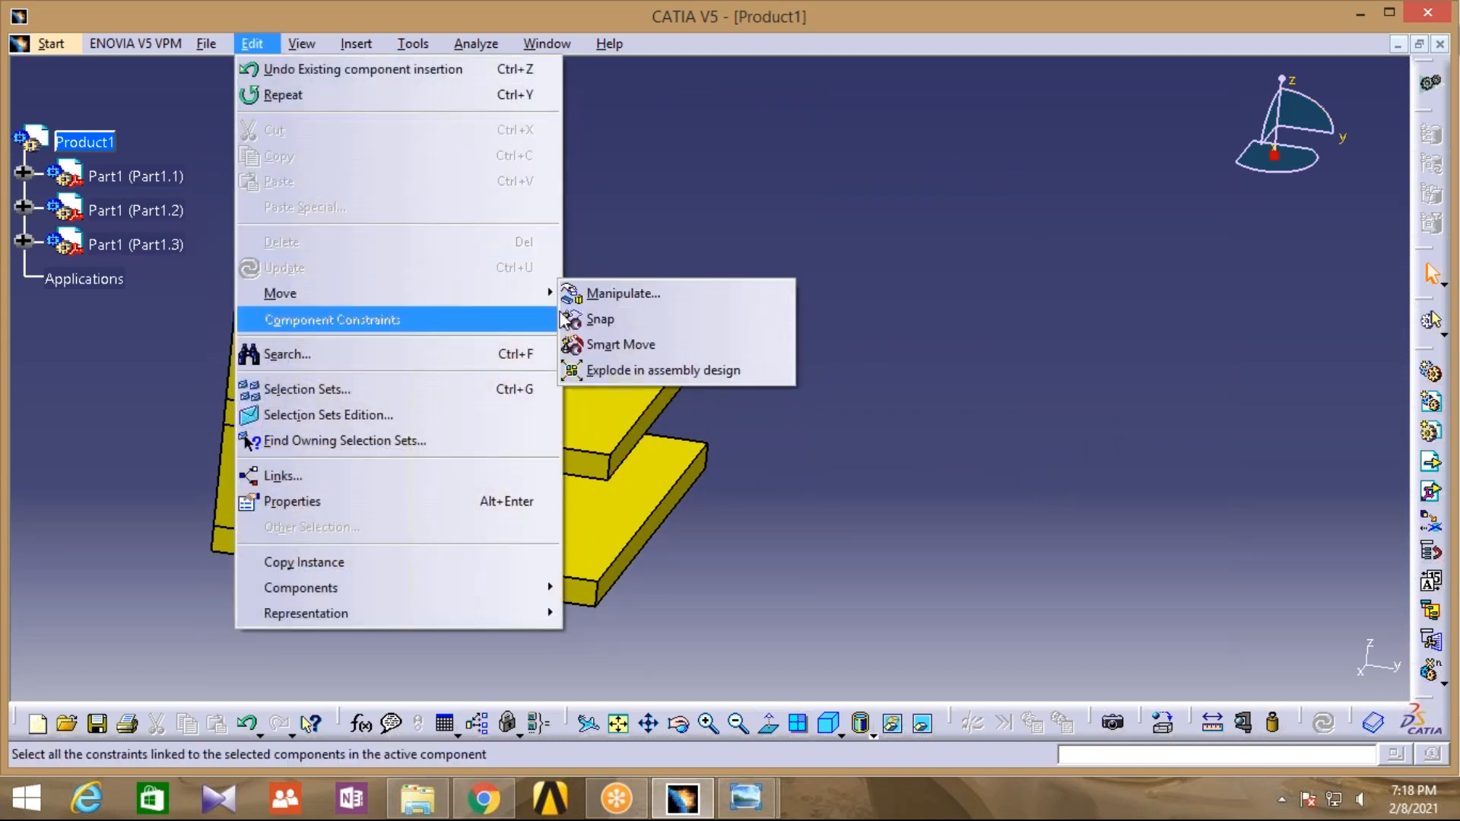
{"action": "left_click", "coordinate": [611, 295]}
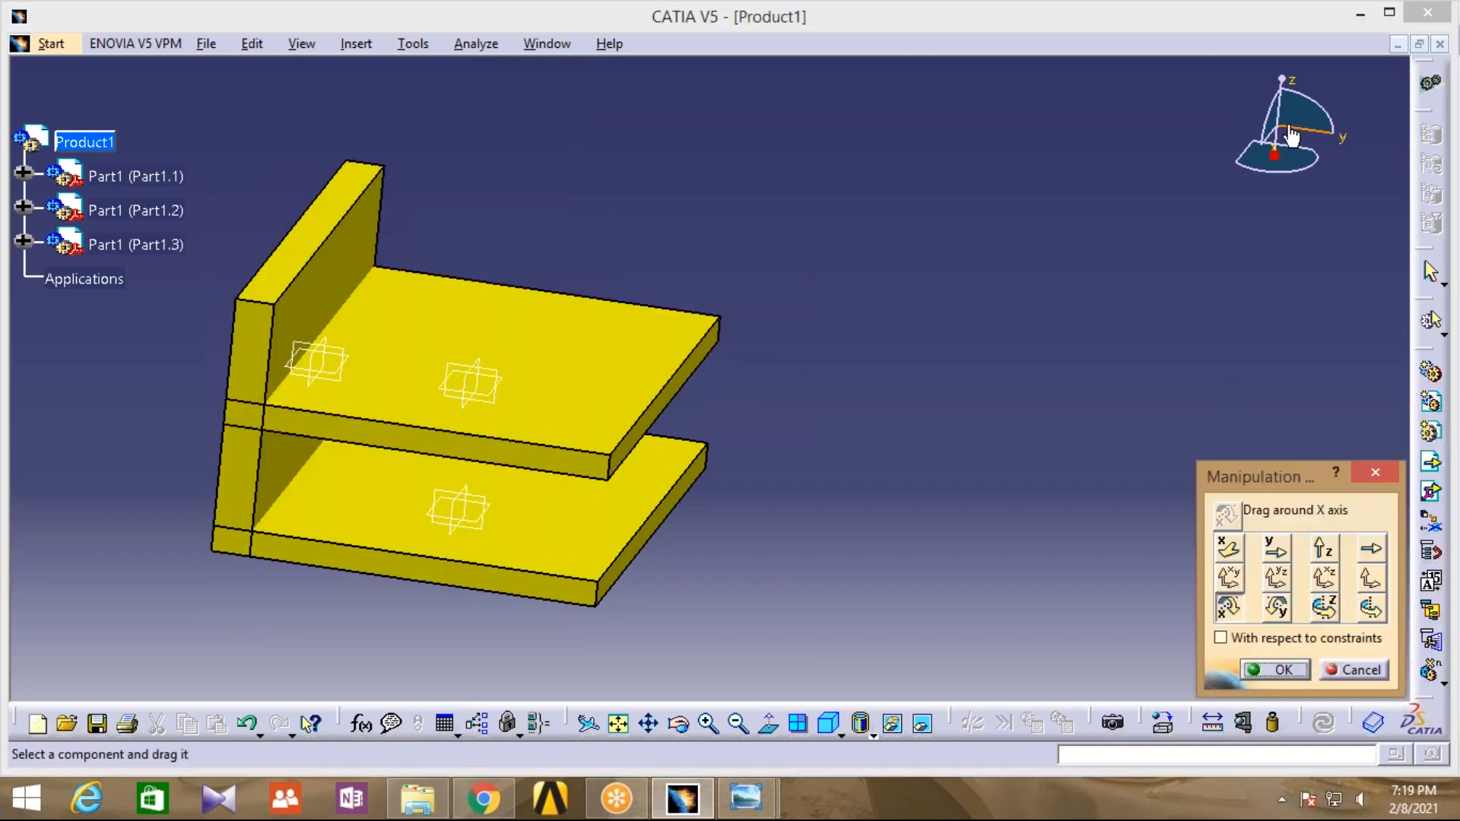
{"action": "left_click", "coordinate": [1276, 548]}
{"action": "left_click_drag", "start_coordinate": [580, 383], "coordinate": [1010, 457]}
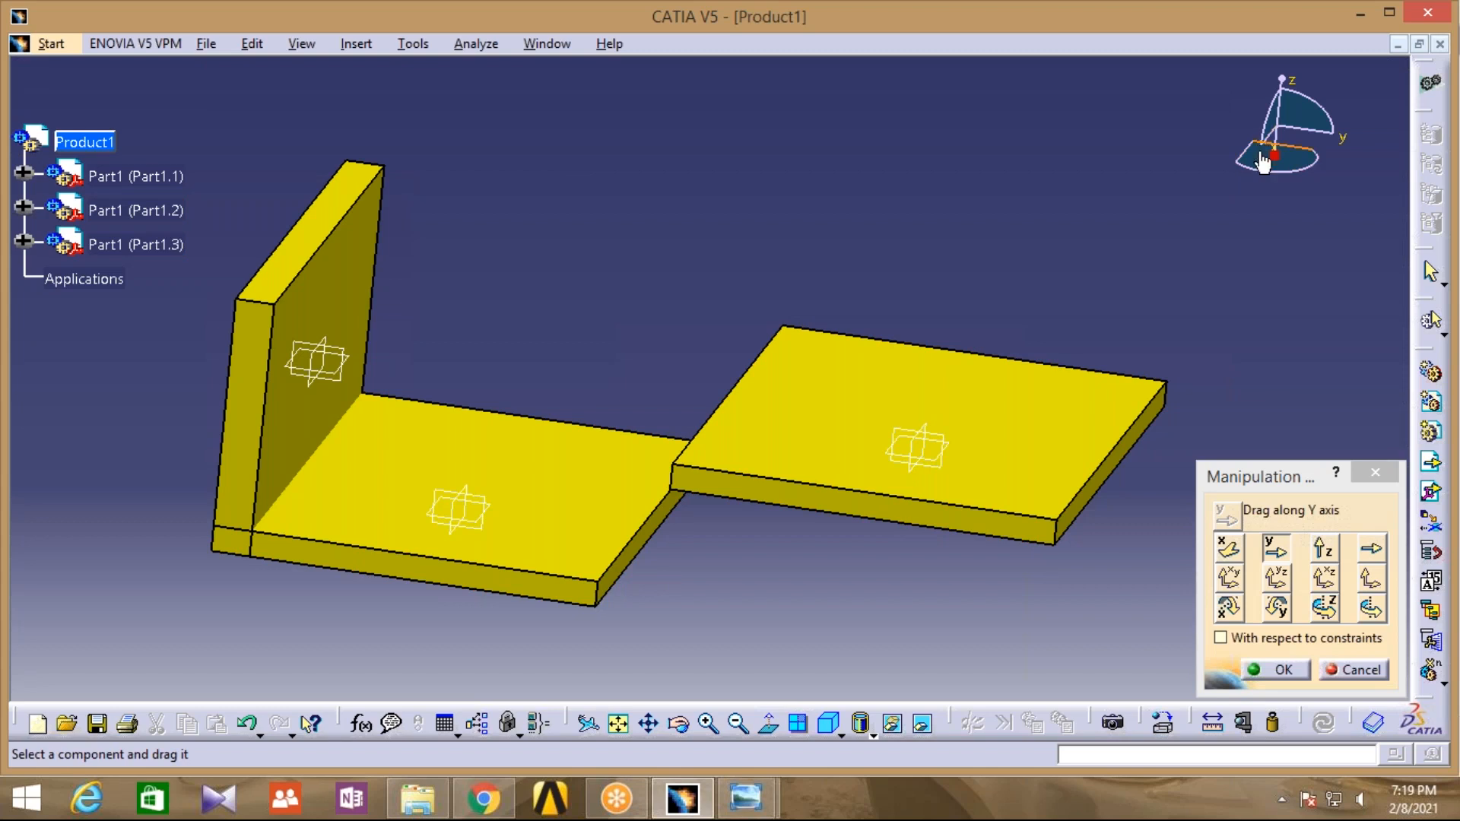
Rotate the third plate around the X axis until it stands upright, parallel to the first upright plate
{"action": "left_click", "coordinate": [1228, 607]}
{"action": "left_click_drag", "start_coordinate": [1057, 476], "coordinate": [449, 635]}
{"action": "middle_click_drag", "start_coordinate": [837, 448], "coordinate": [776, 333]}
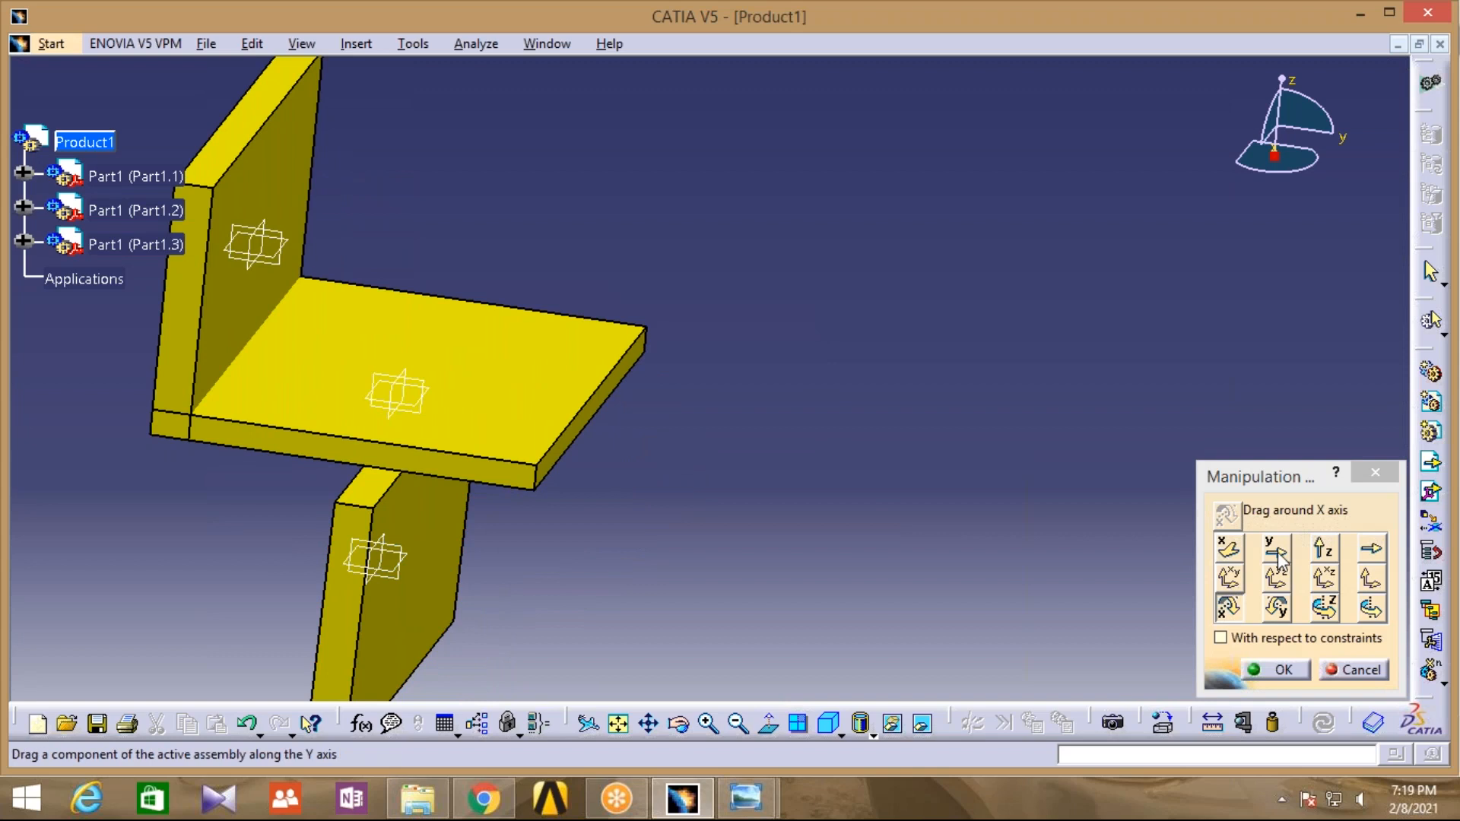
Raise the third plate along the Z axis and move it along Y beyond the flat plate's free end, finishing the manipulation
{"action": "left_click", "coordinate": [1323, 547]}
{"action": "left_click_drag", "start_coordinate": [398, 609], "coordinate": [387, 283]}
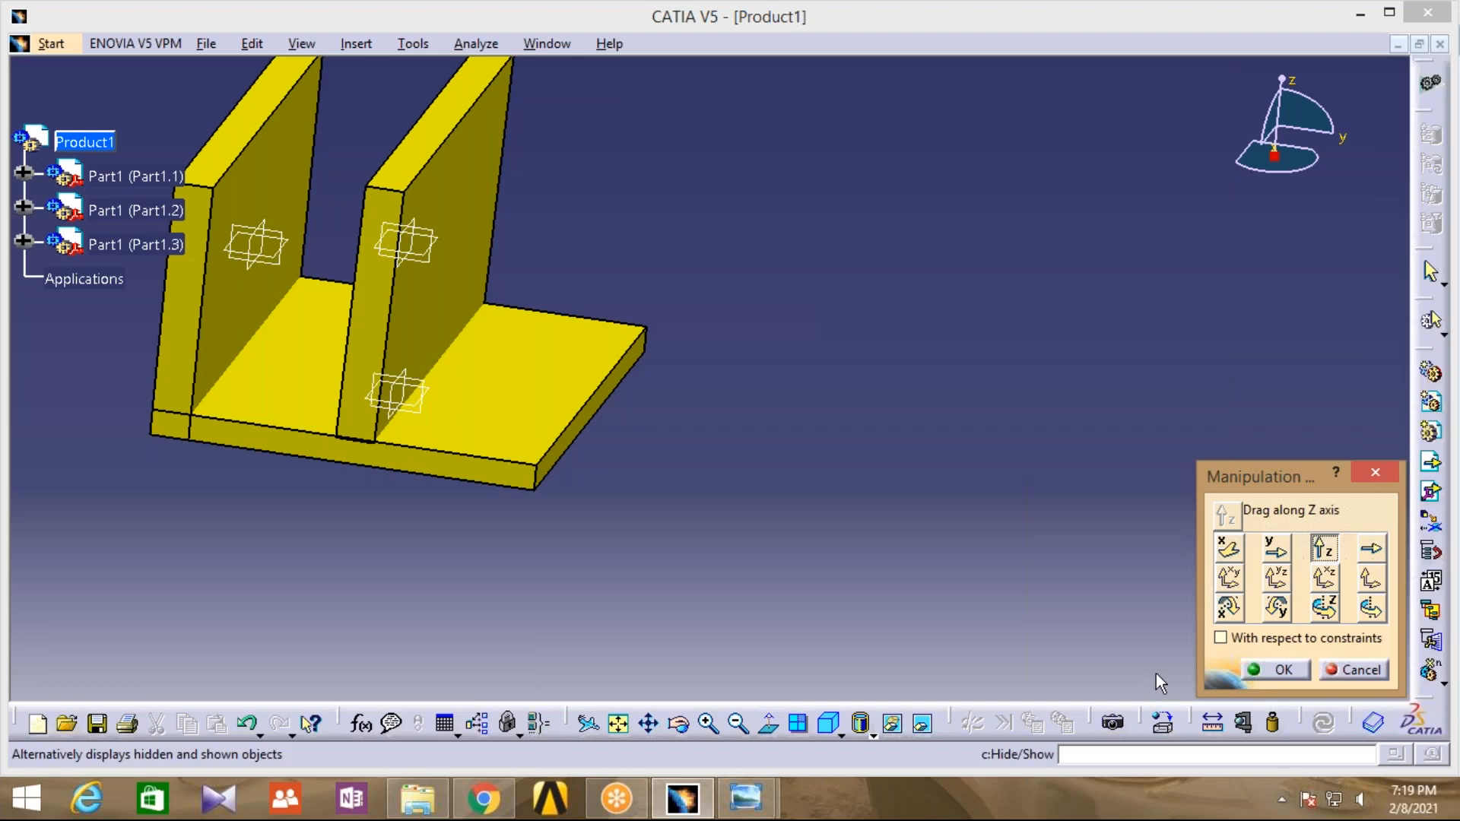
{"action": "left_click", "coordinate": [1276, 549]}
{"action": "left_click_drag", "start_coordinate": [453, 209], "coordinate": [865, 298]}
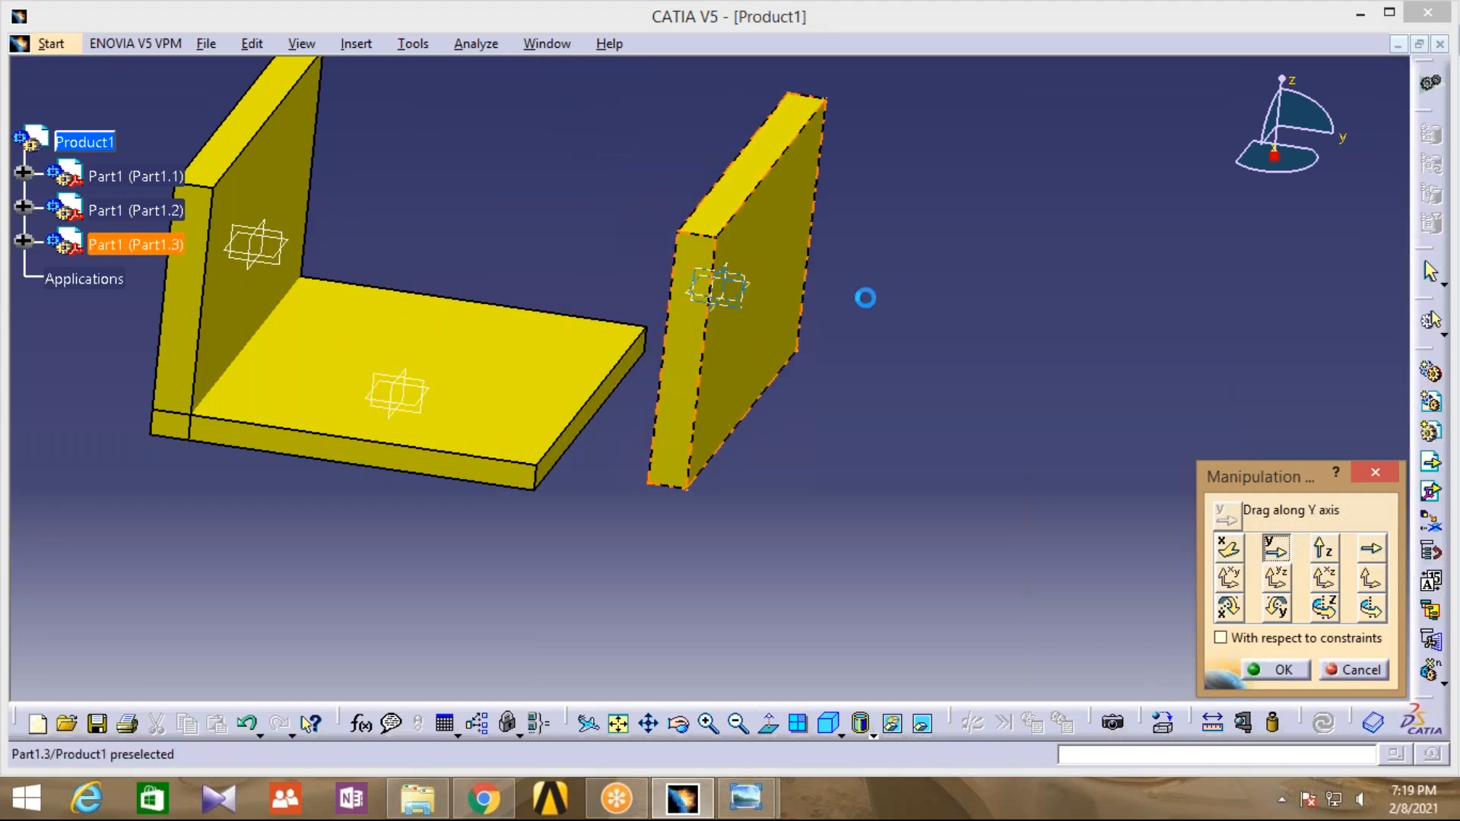
{"action": "left_click", "coordinate": [1282, 671]}
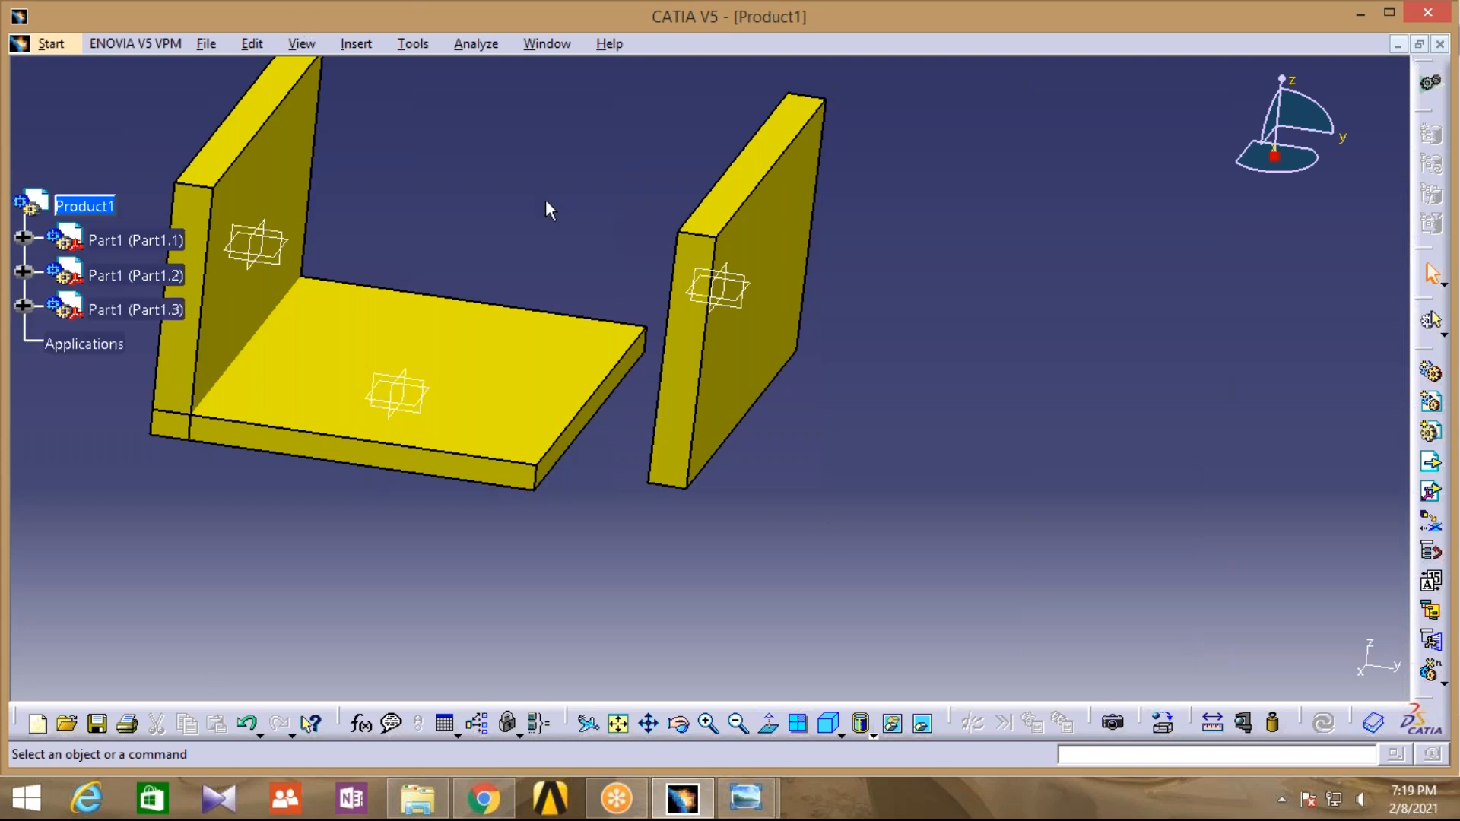
Snap the narrow front face of the third, upright plate onto the long front side face of the flat plate
{"action": "middle_click_drag", "start_coordinate": [622, 570], "coordinate": [730, 604]}
{"action": "left_click", "coordinate": [255, 43]}
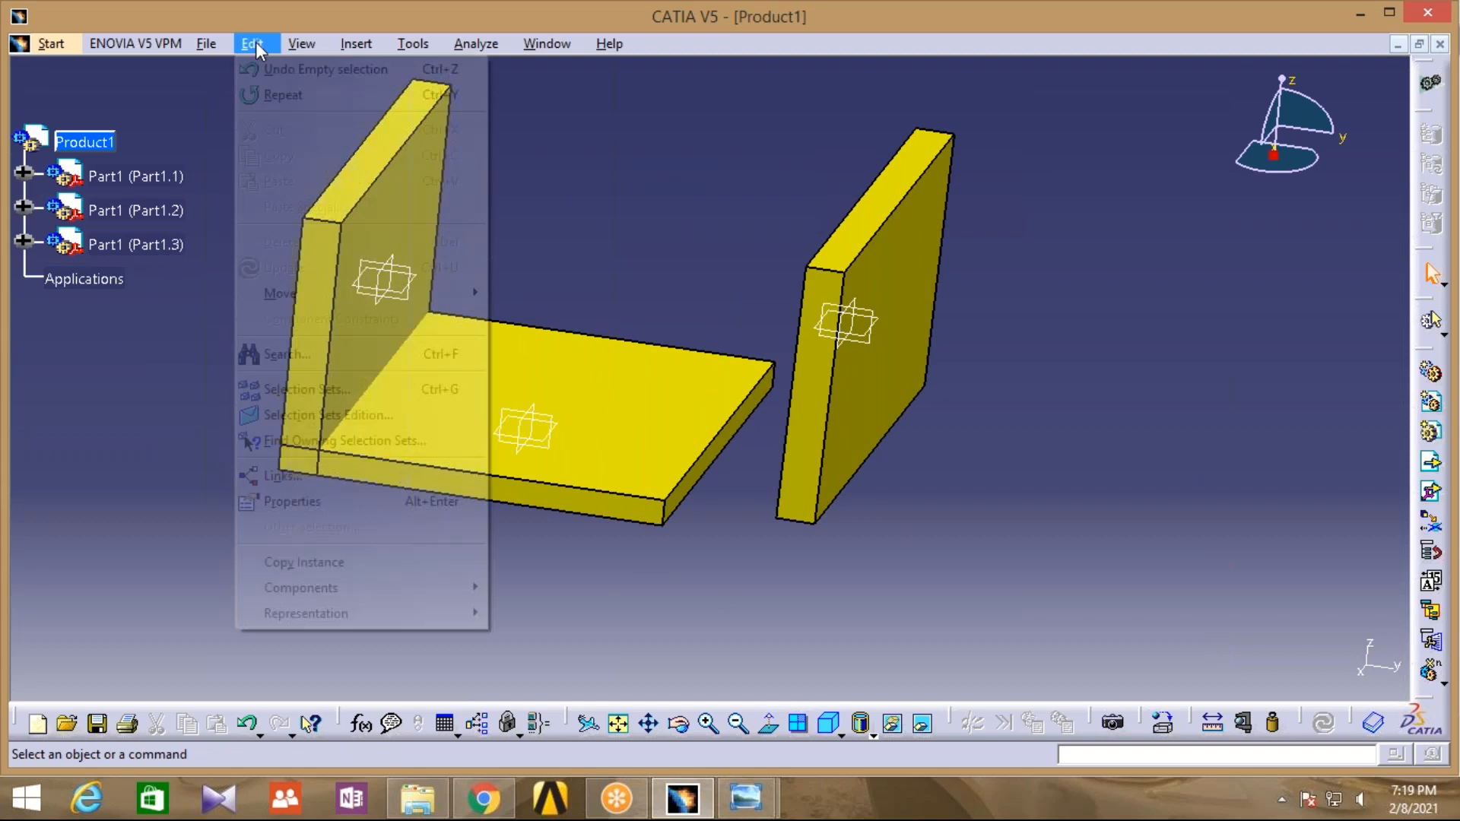
{"action": "mouse_move", "coordinate": [280, 293]}
{"action": "left_click", "coordinate": [517, 319]}
{"action": "left_click", "coordinate": [708, 724]}
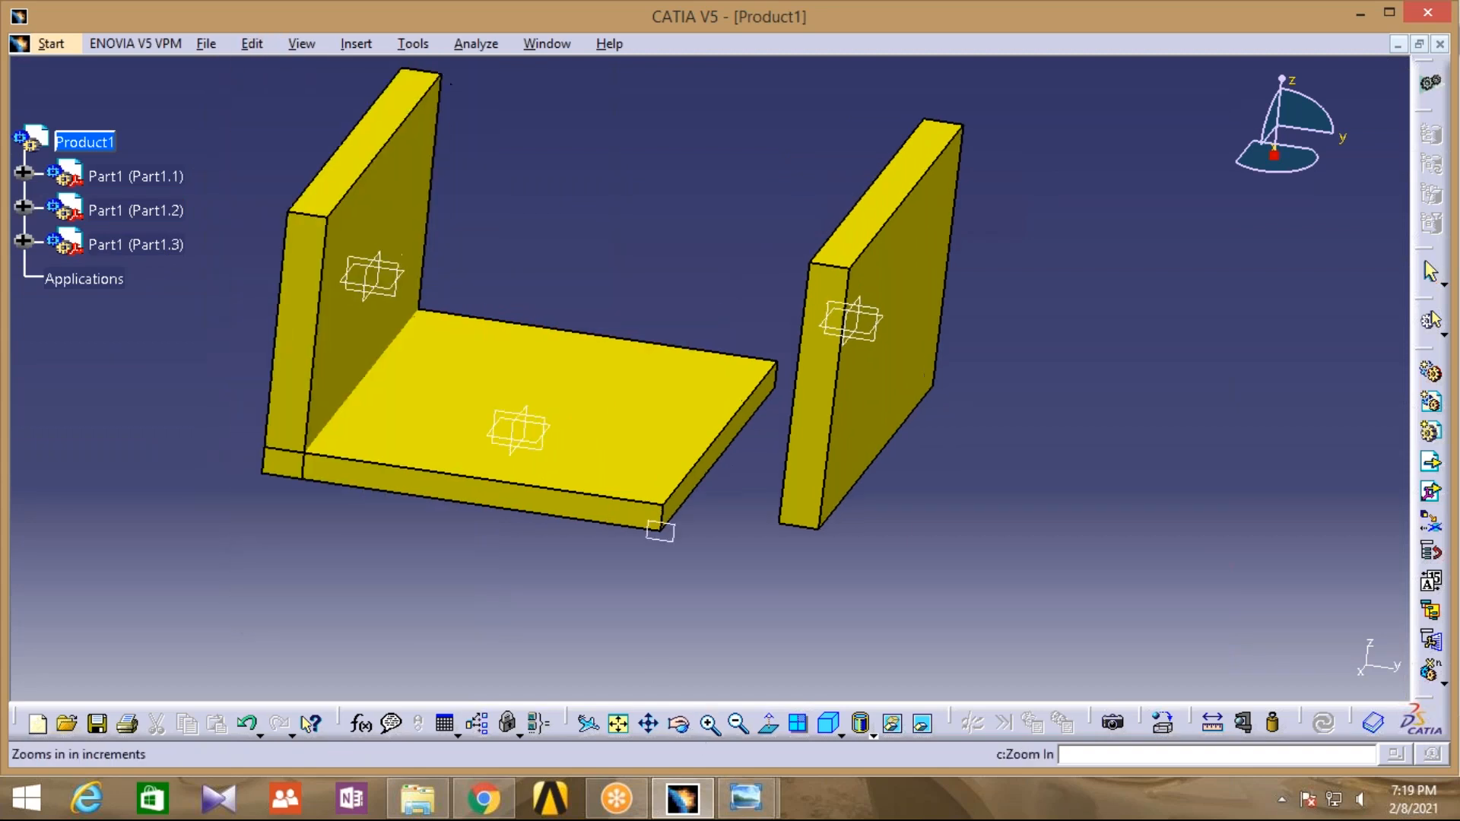
{"action": "left_click", "coordinate": [708, 724]}
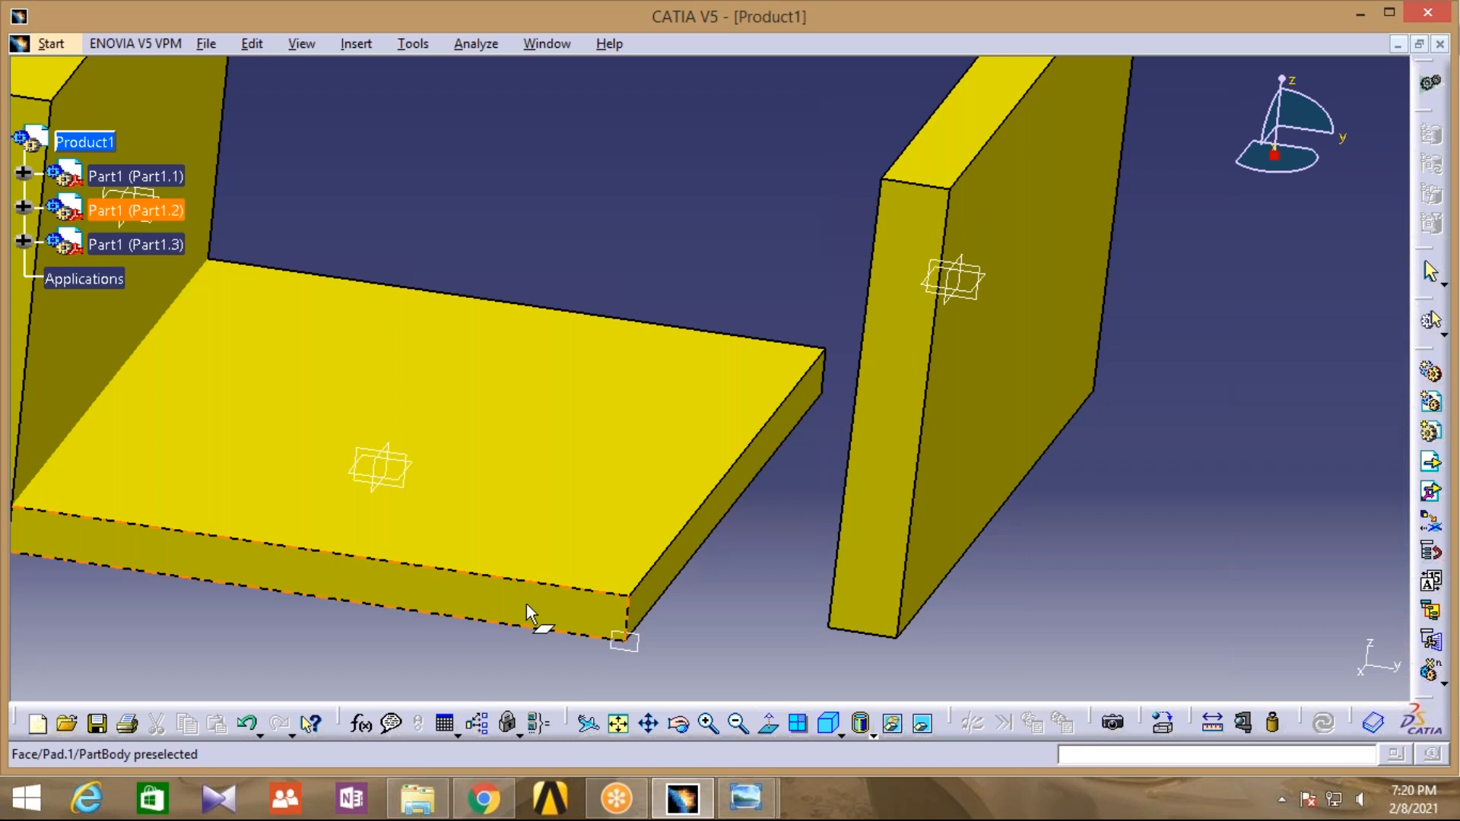
{"action": "middle_click_drag", "start_coordinate": [711, 373], "coordinate": [903, 375]}
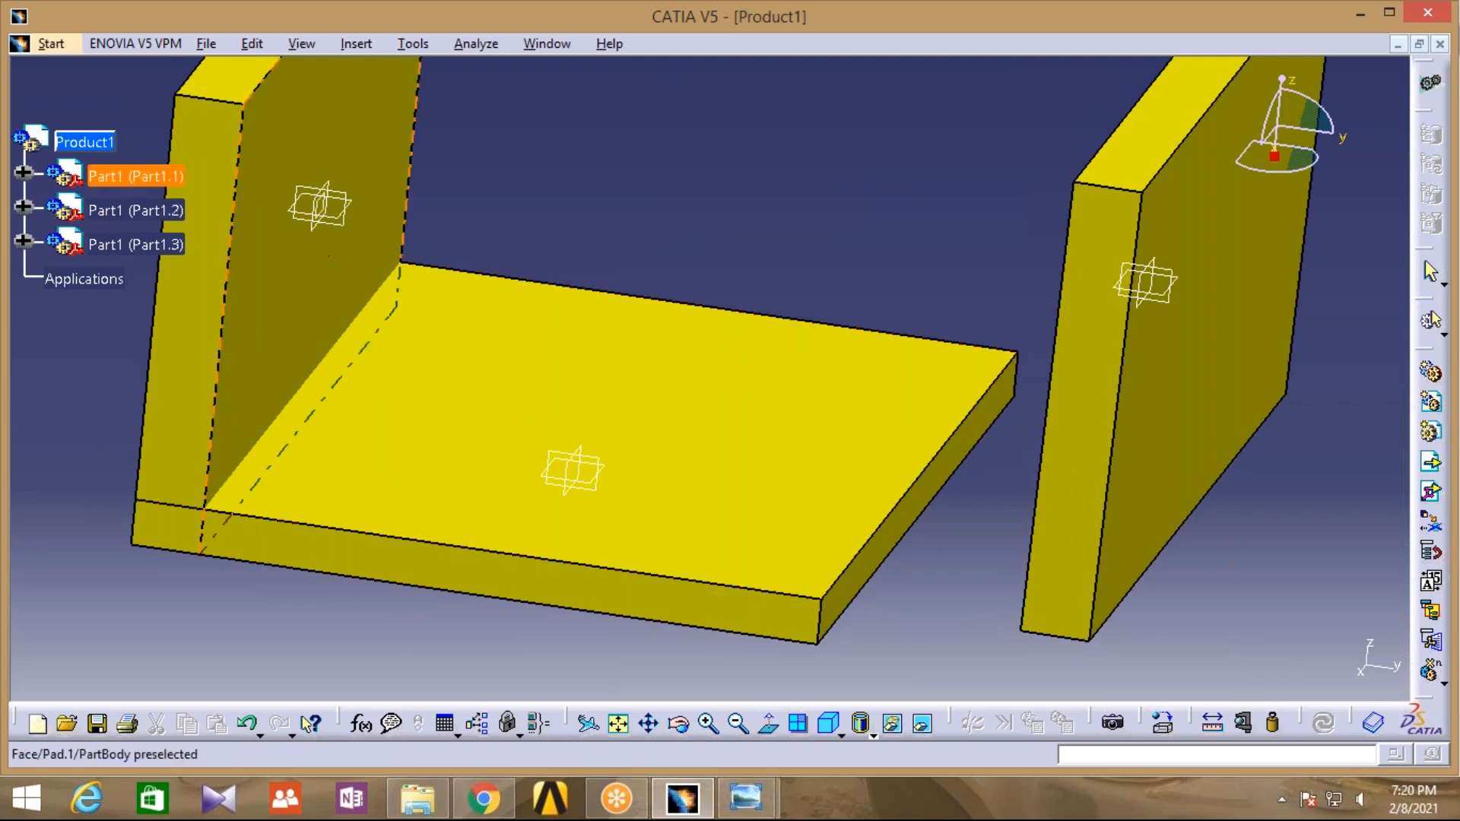
{"action": "middle_click_drag", "start_coordinate": [711, 373], "coordinate": [531, 406]}
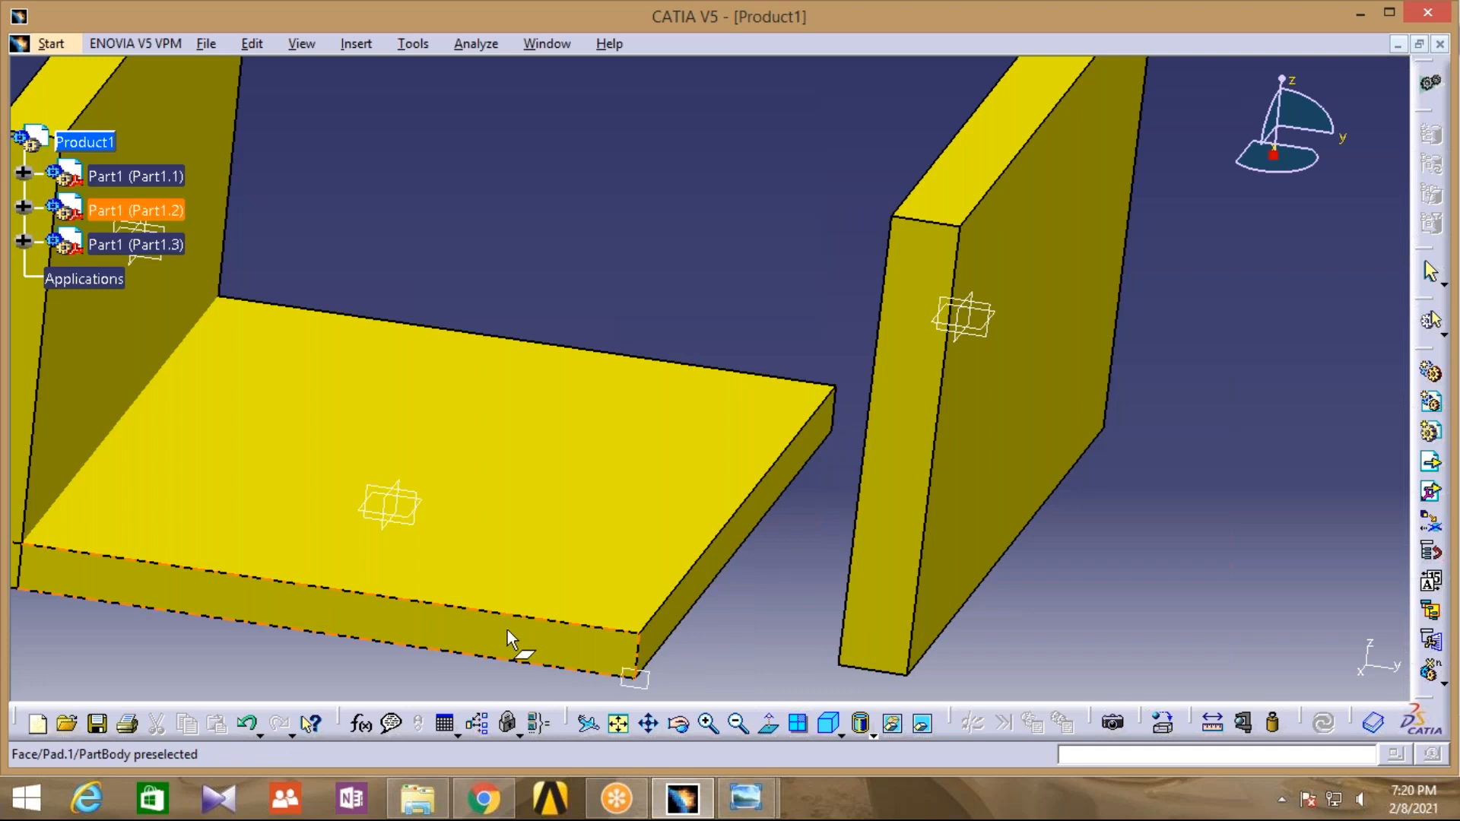
{"action": "middle_click_drag", "start_coordinate": [264, 659], "coordinate": [406, 634]}
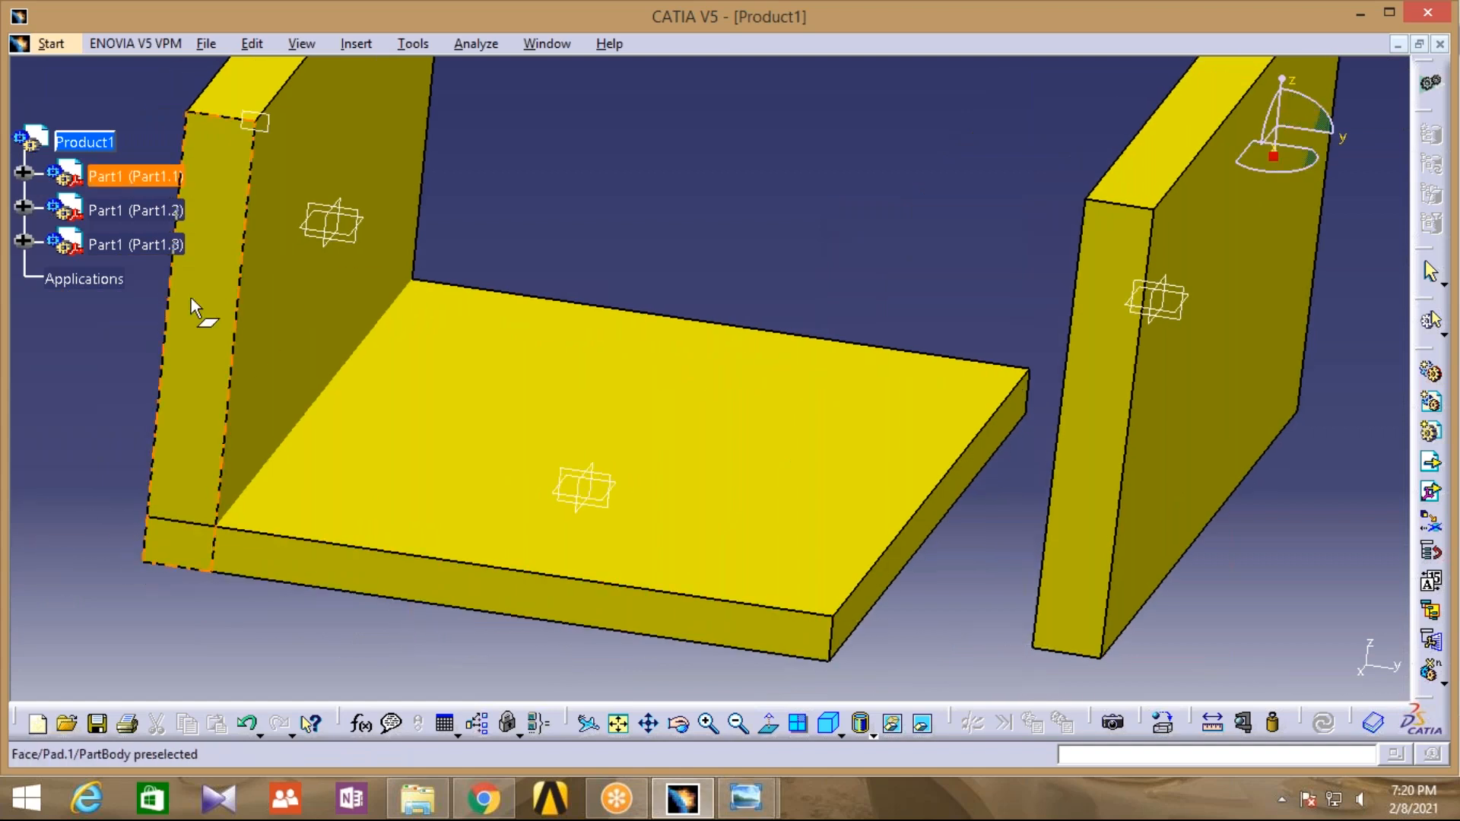
{"action": "middle_click_drag", "start_coordinate": [892, 532], "coordinate": [672, 542]}
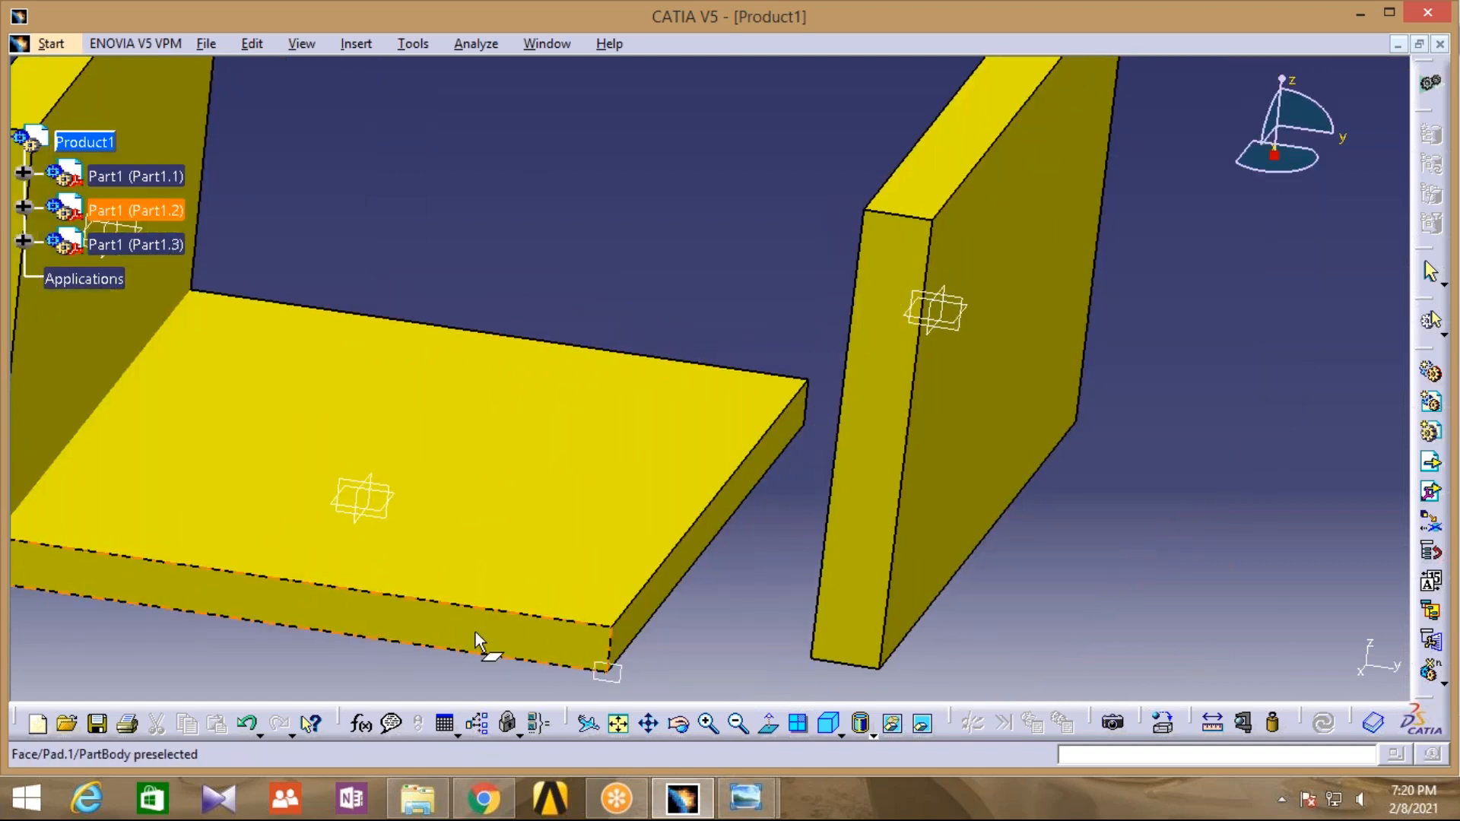
{"action": "left_click", "coordinate": [865, 517]}
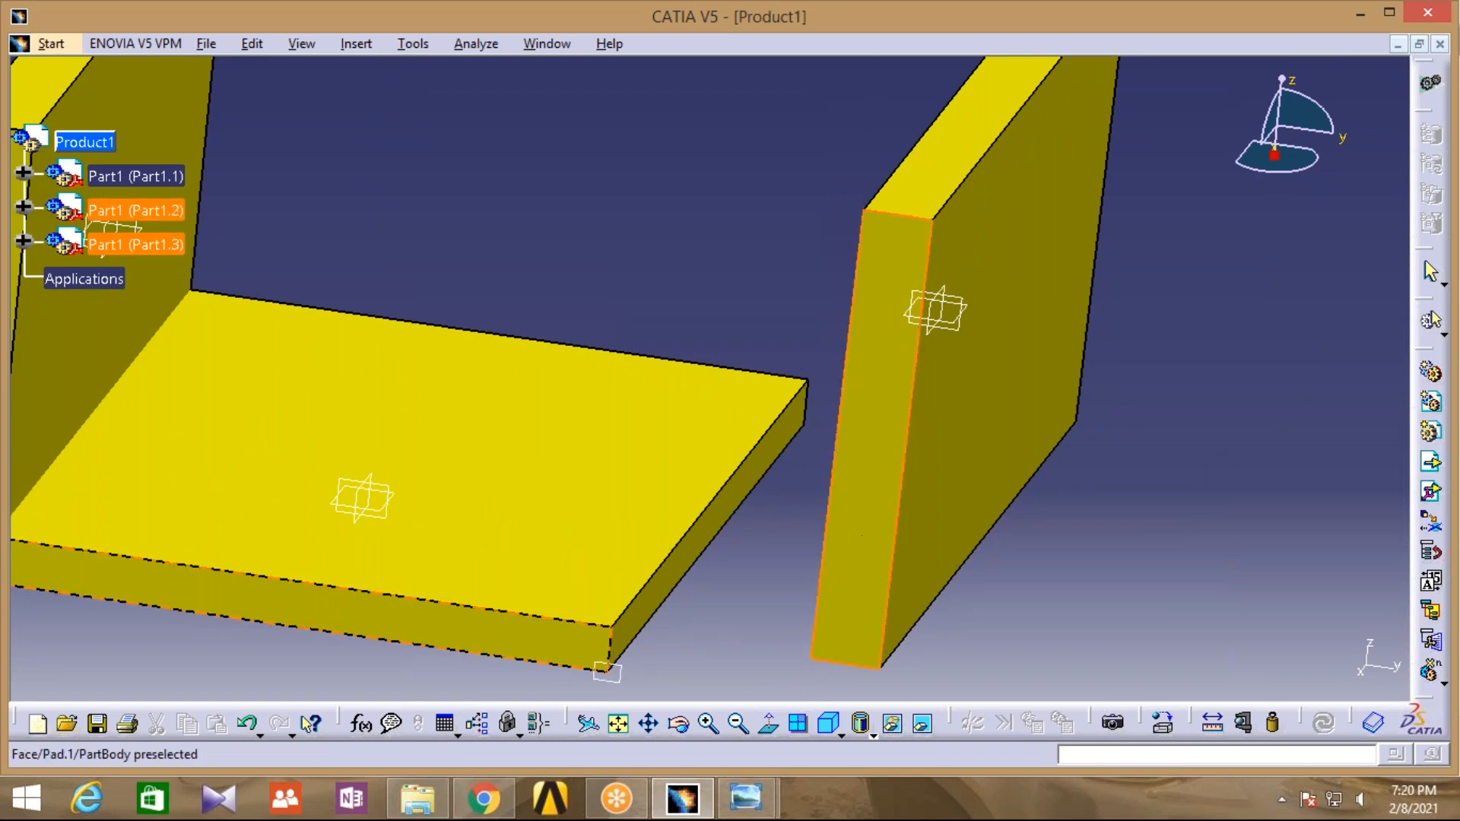
{"action": "left_click", "coordinate": [513, 631]}
{"action": "left_click", "coordinate": [971, 596]}
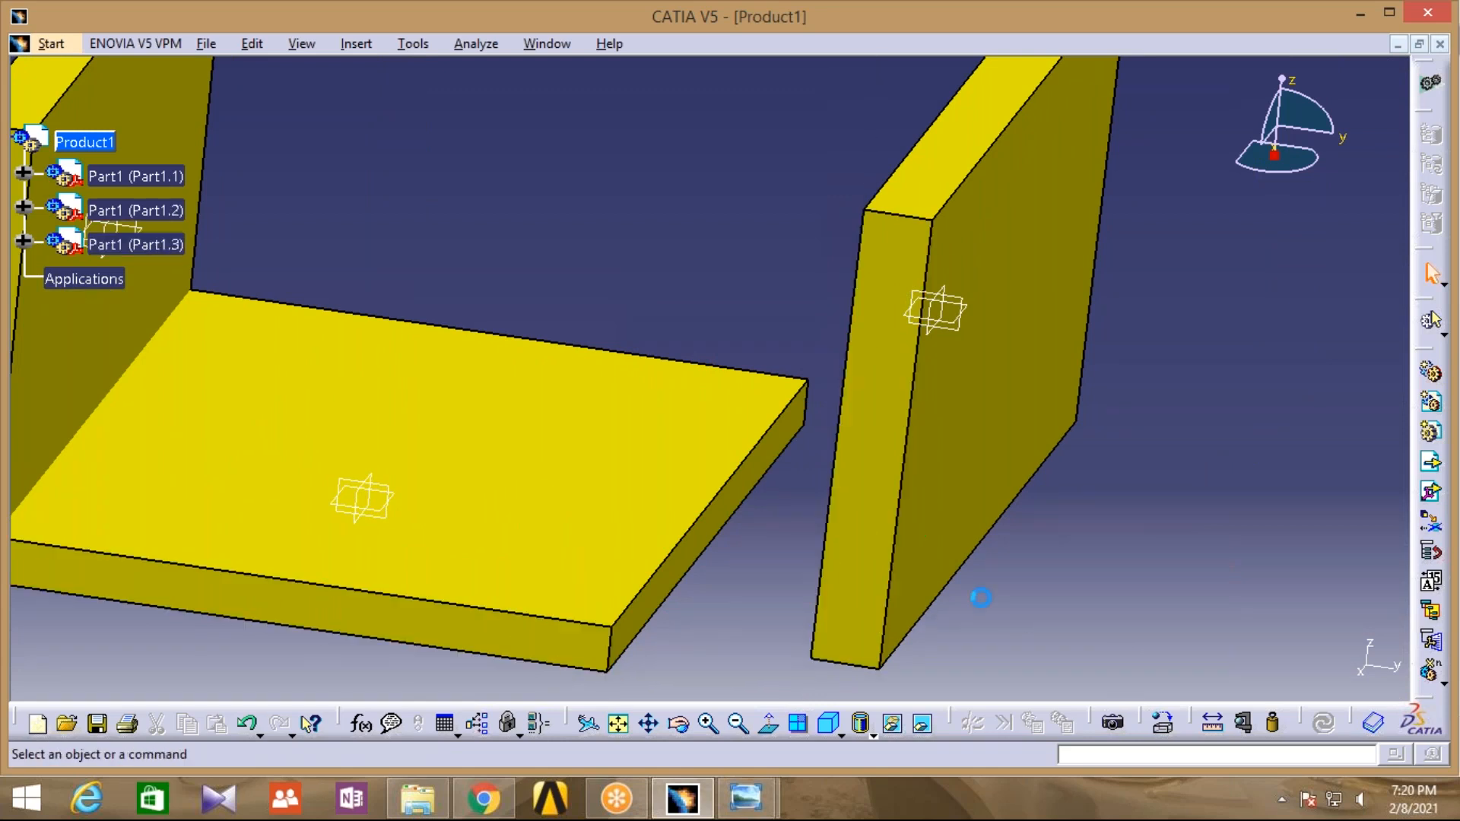
Snap the bottom face of the third, upright plate level with the underside of the flat plate
{"action": "left_click", "coordinate": [255, 47]}
{"action": "mouse_move", "coordinate": [312, 301]}
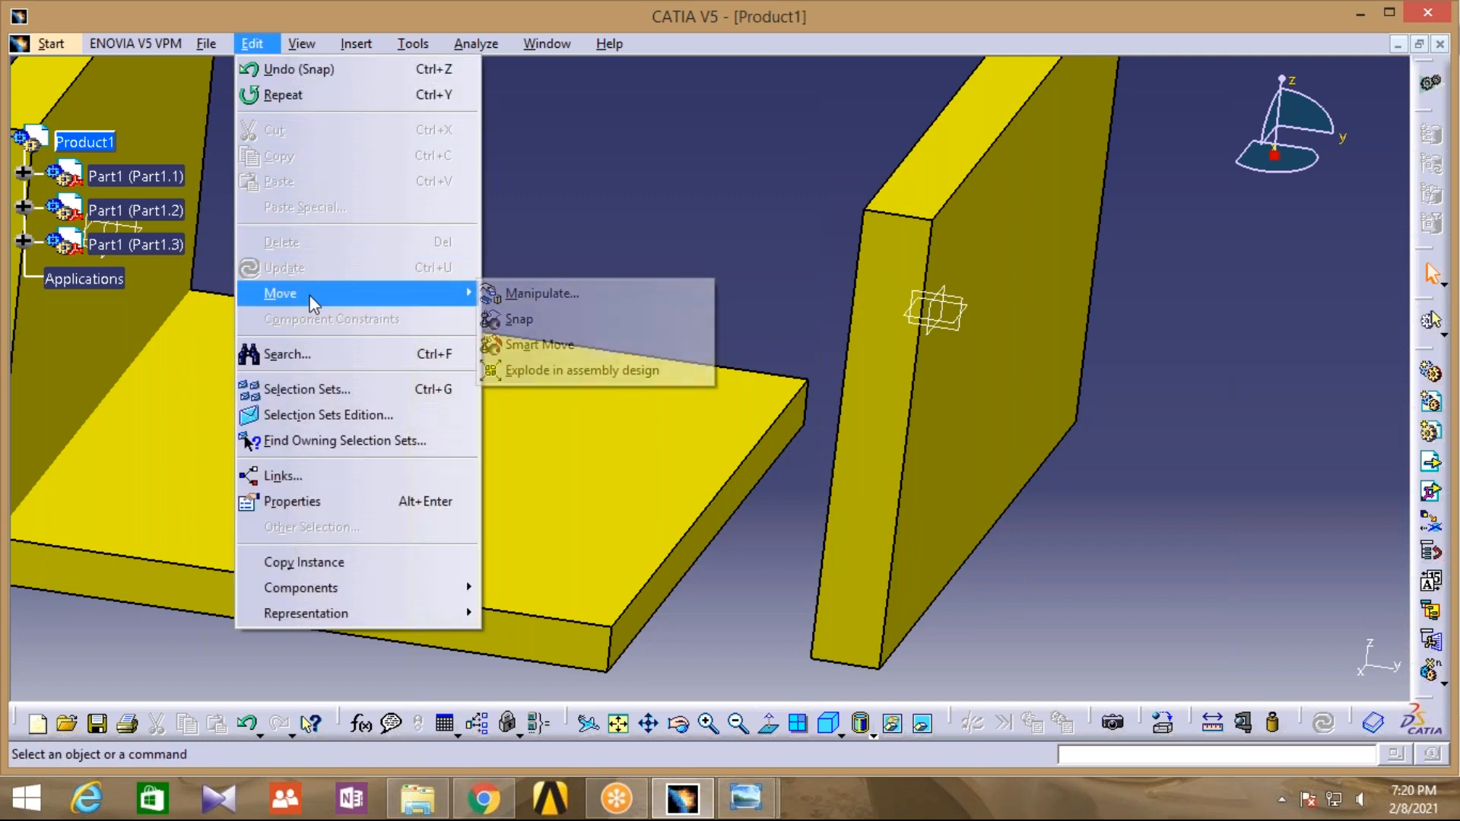
{"action": "left_click", "coordinate": [555, 319]}
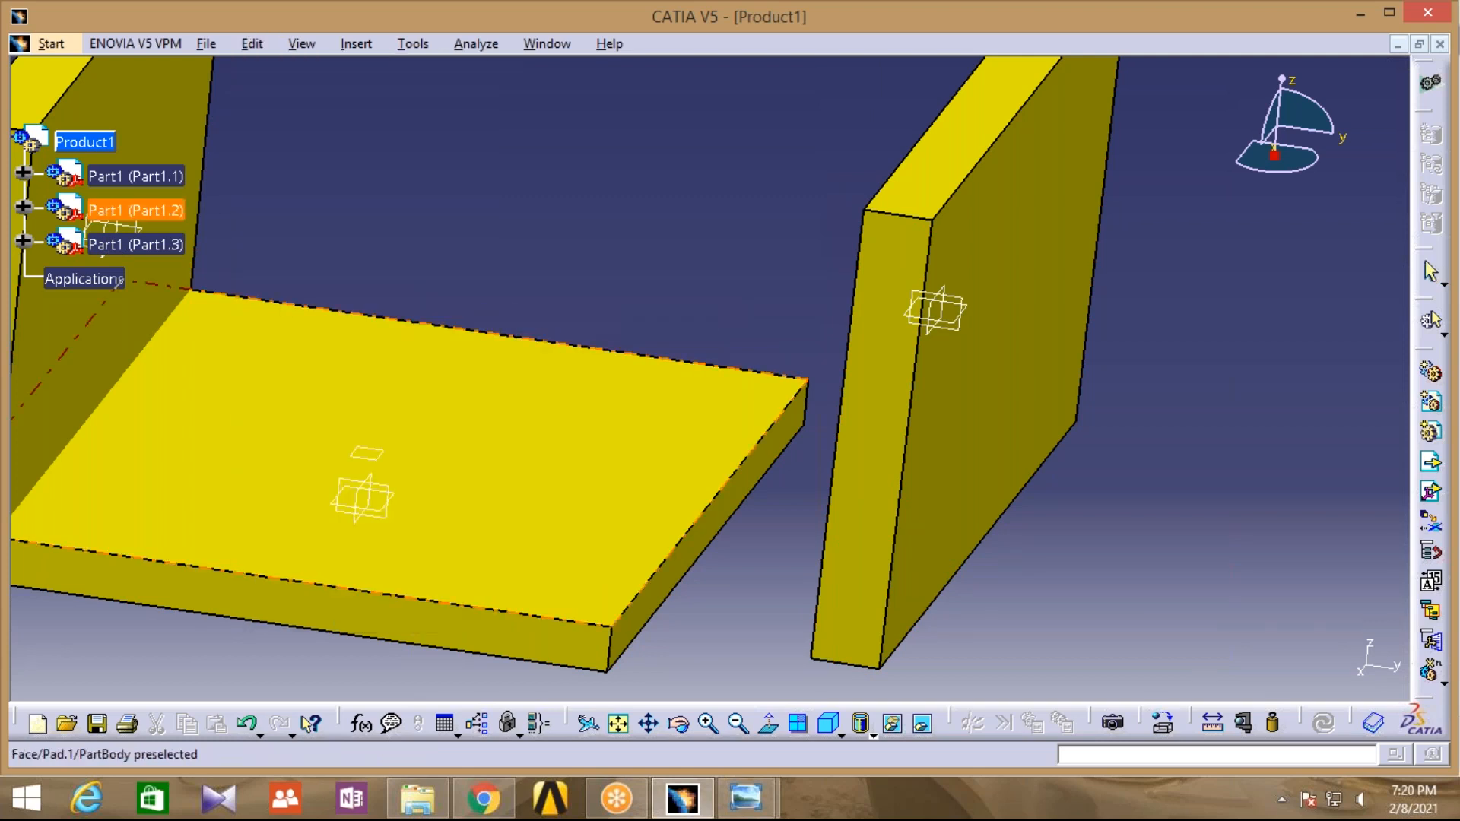
{"action": "middle_click_drag", "start_coordinate": [704, 671], "coordinate": [687, 500]}
{"action": "left_click", "coordinate": [652, 418]}
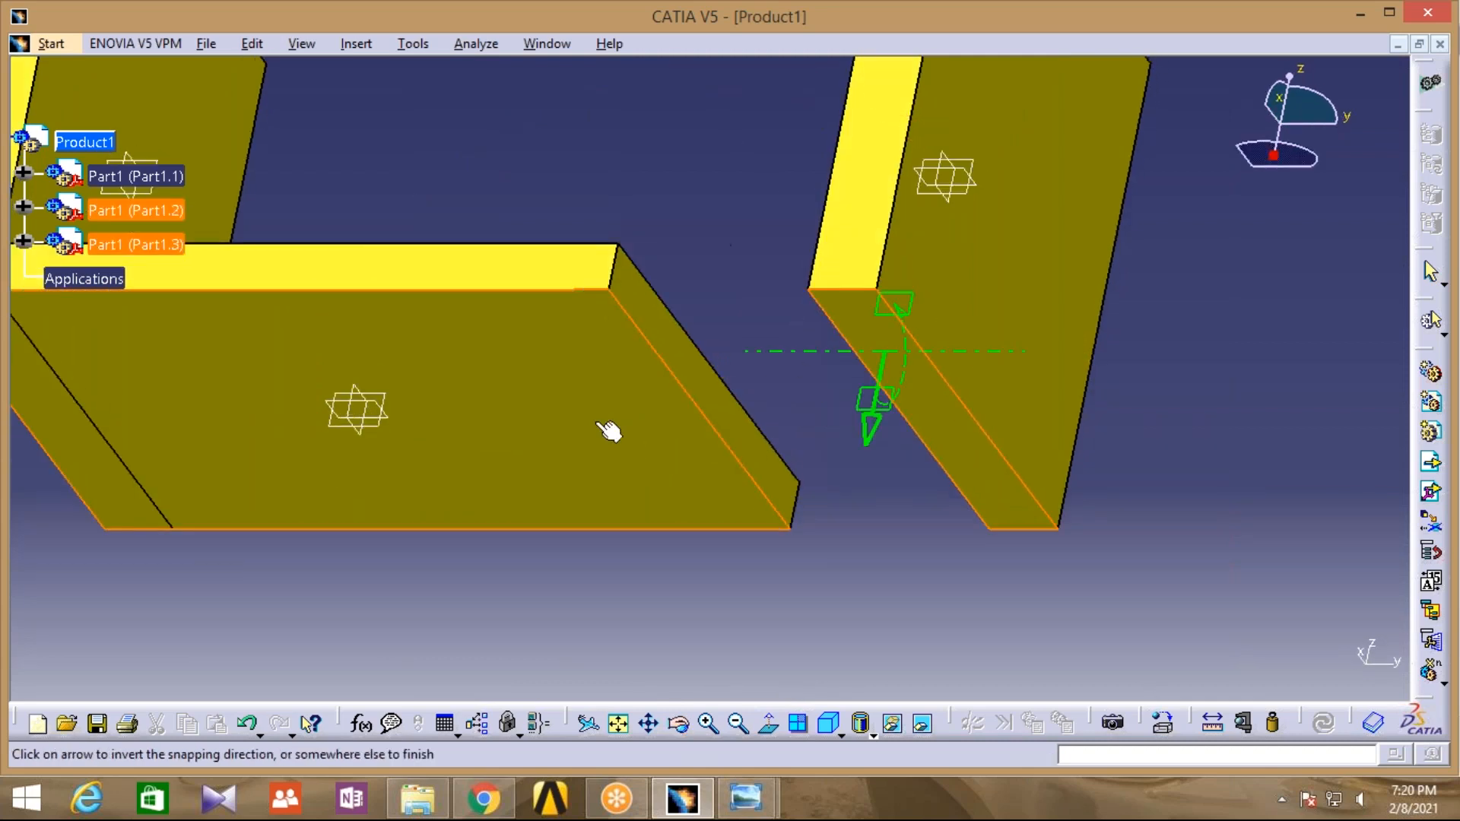
{"action": "middle_click_drag", "start_coordinate": [554, 184], "coordinate": [582, 456]}
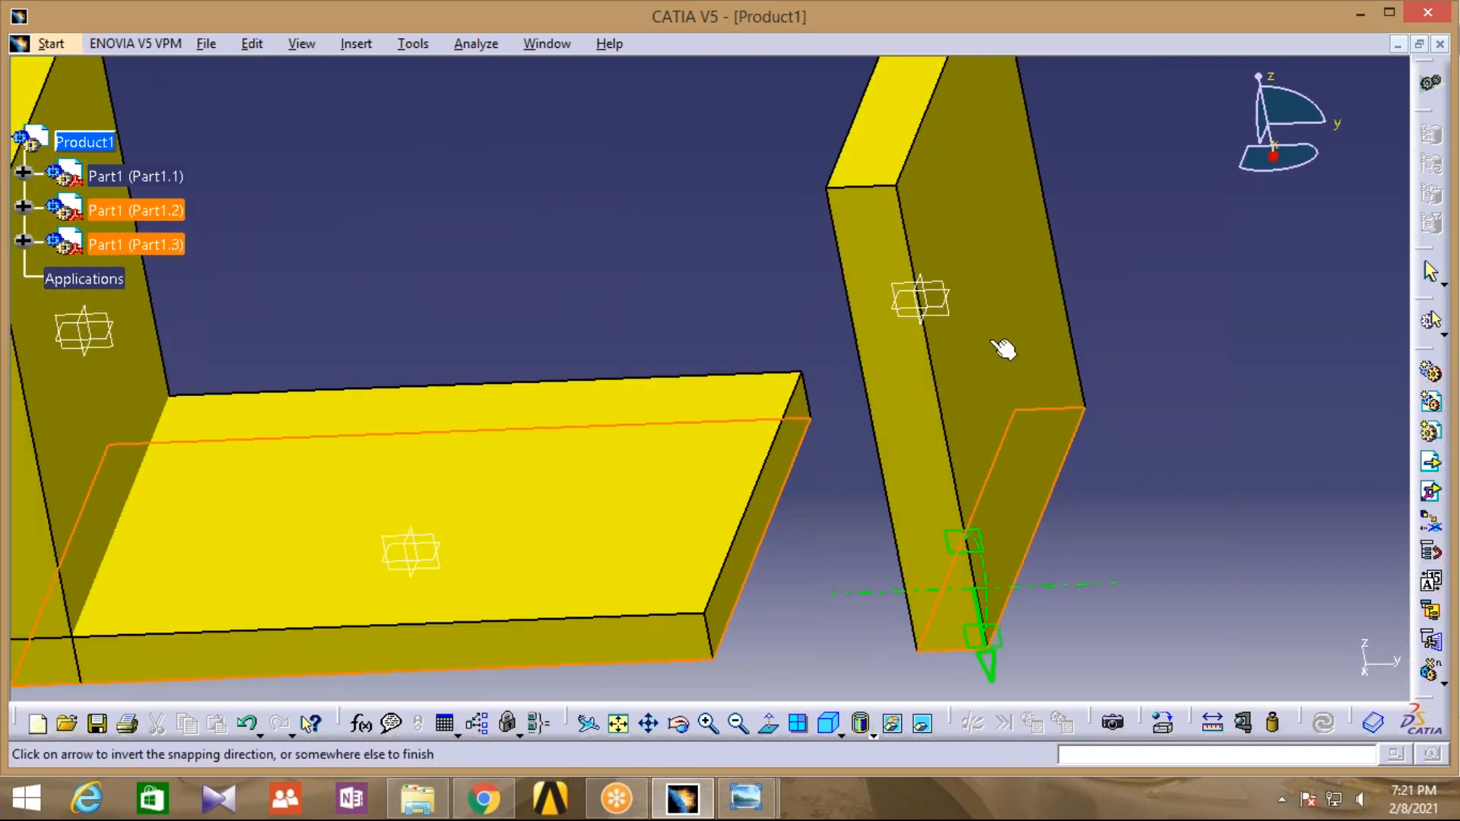
{"action": "left_click", "coordinate": [1001, 348]}
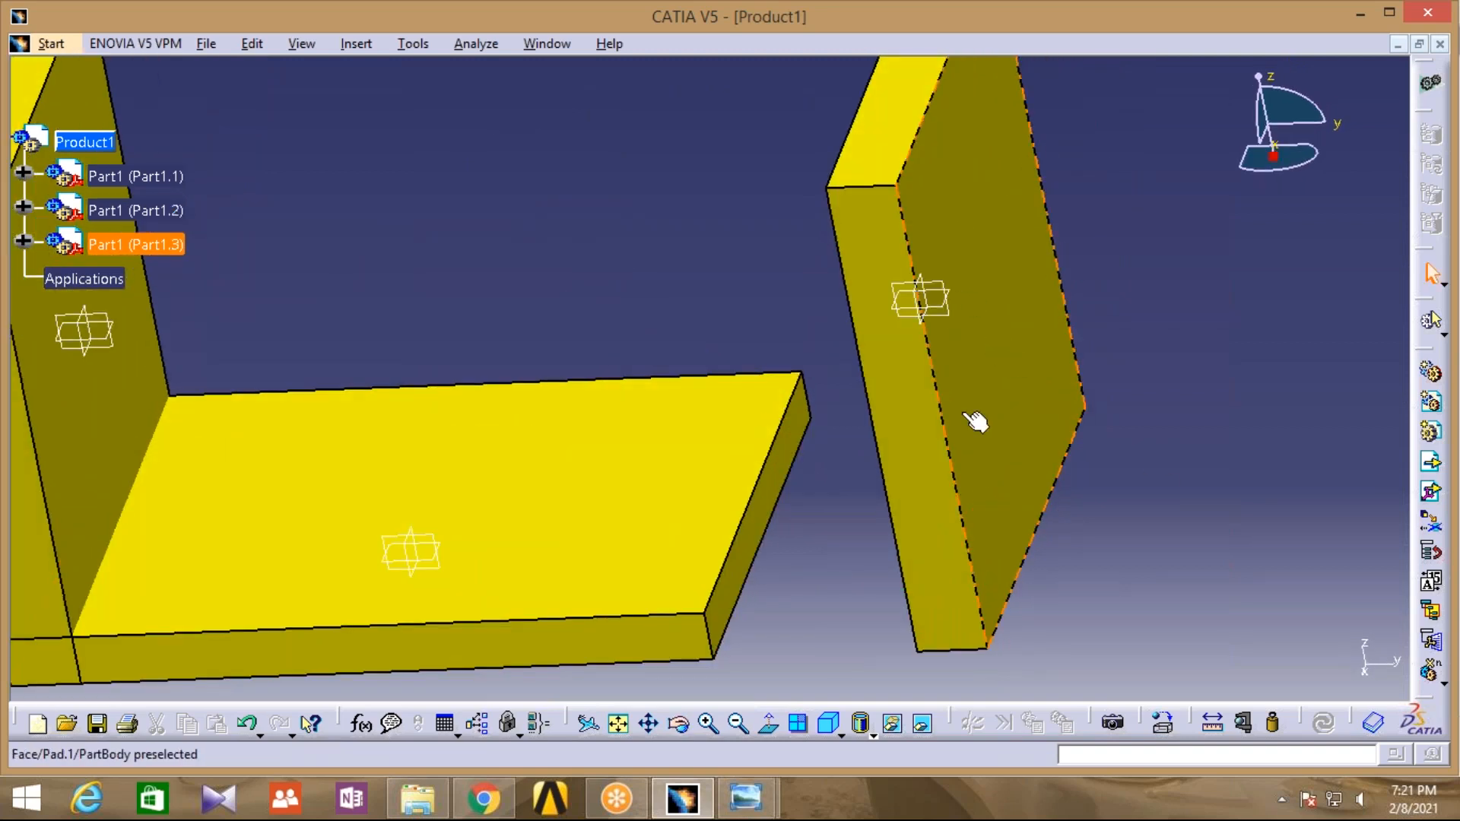
{"action": "left_click", "coordinate": [753, 561]}
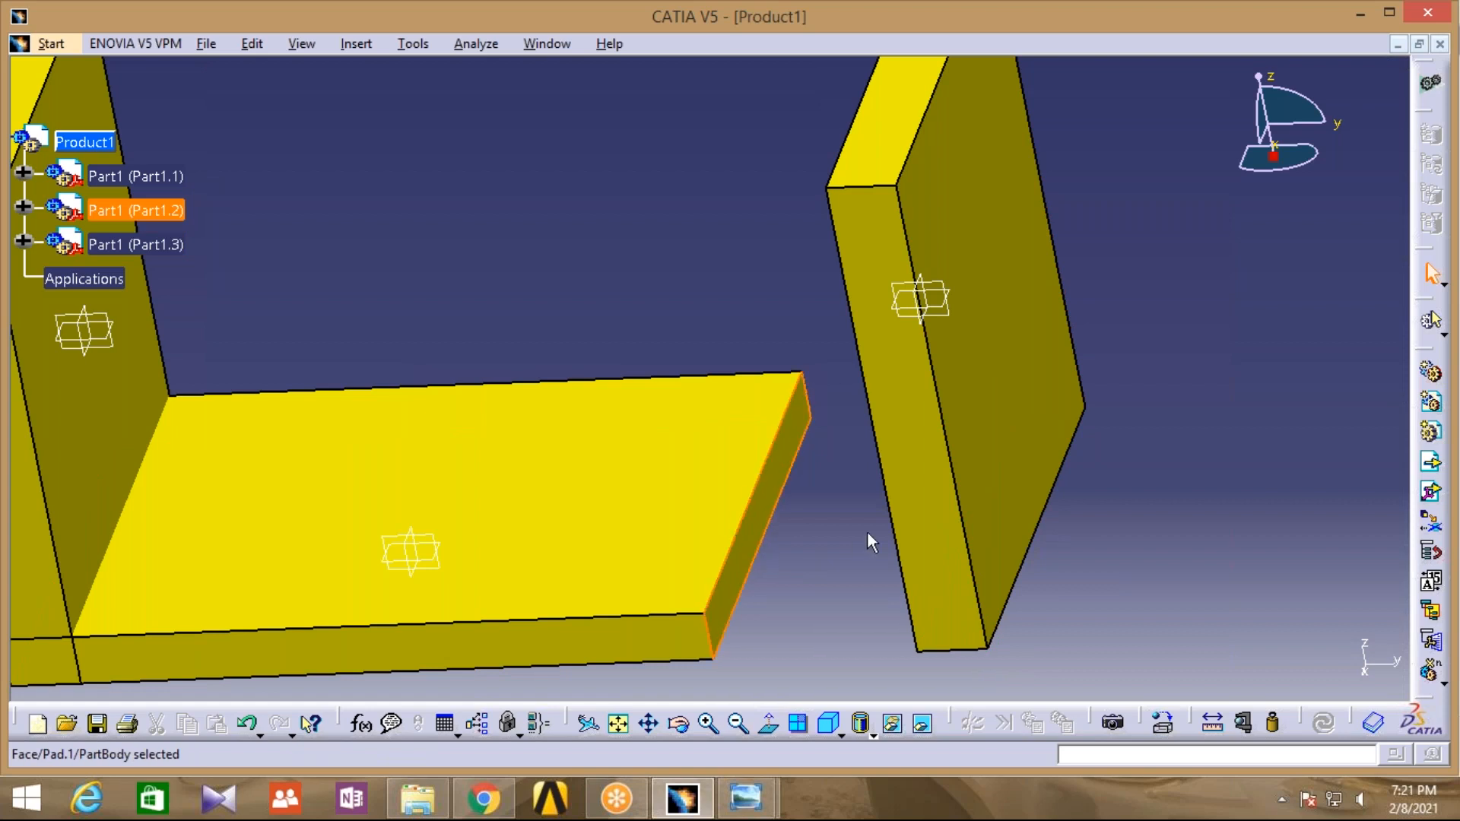
{"action": "left_click", "coordinate": [1004, 457]}
{"action": "left_click", "coordinate": [561, 302]}
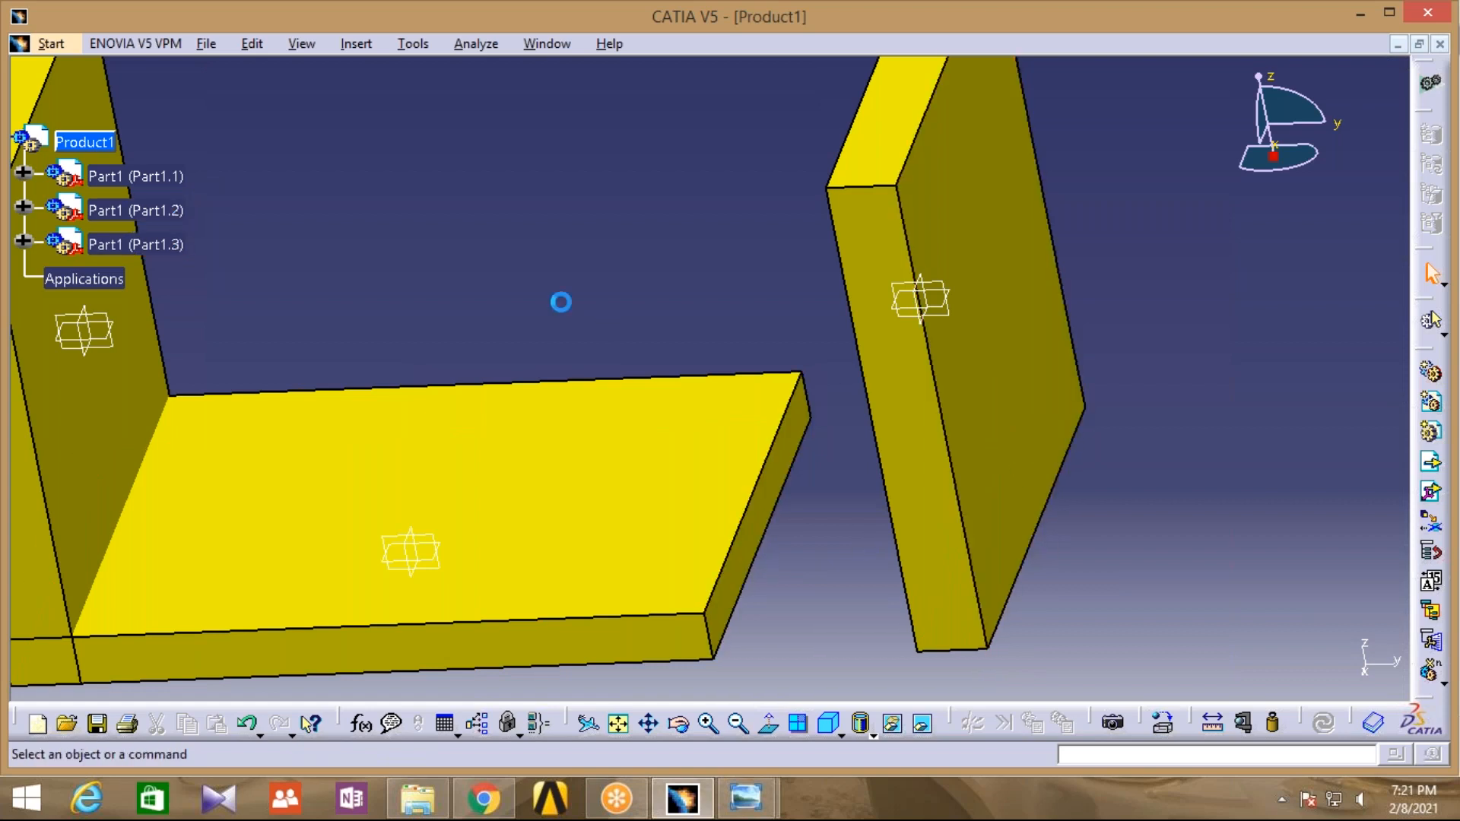
Snap the outer broad face of the third, upright plate onto the free end face of the flat plate
{"action": "left_click", "coordinate": [253, 45]}
{"action": "mouse_move", "coordinate": [286, 294]}
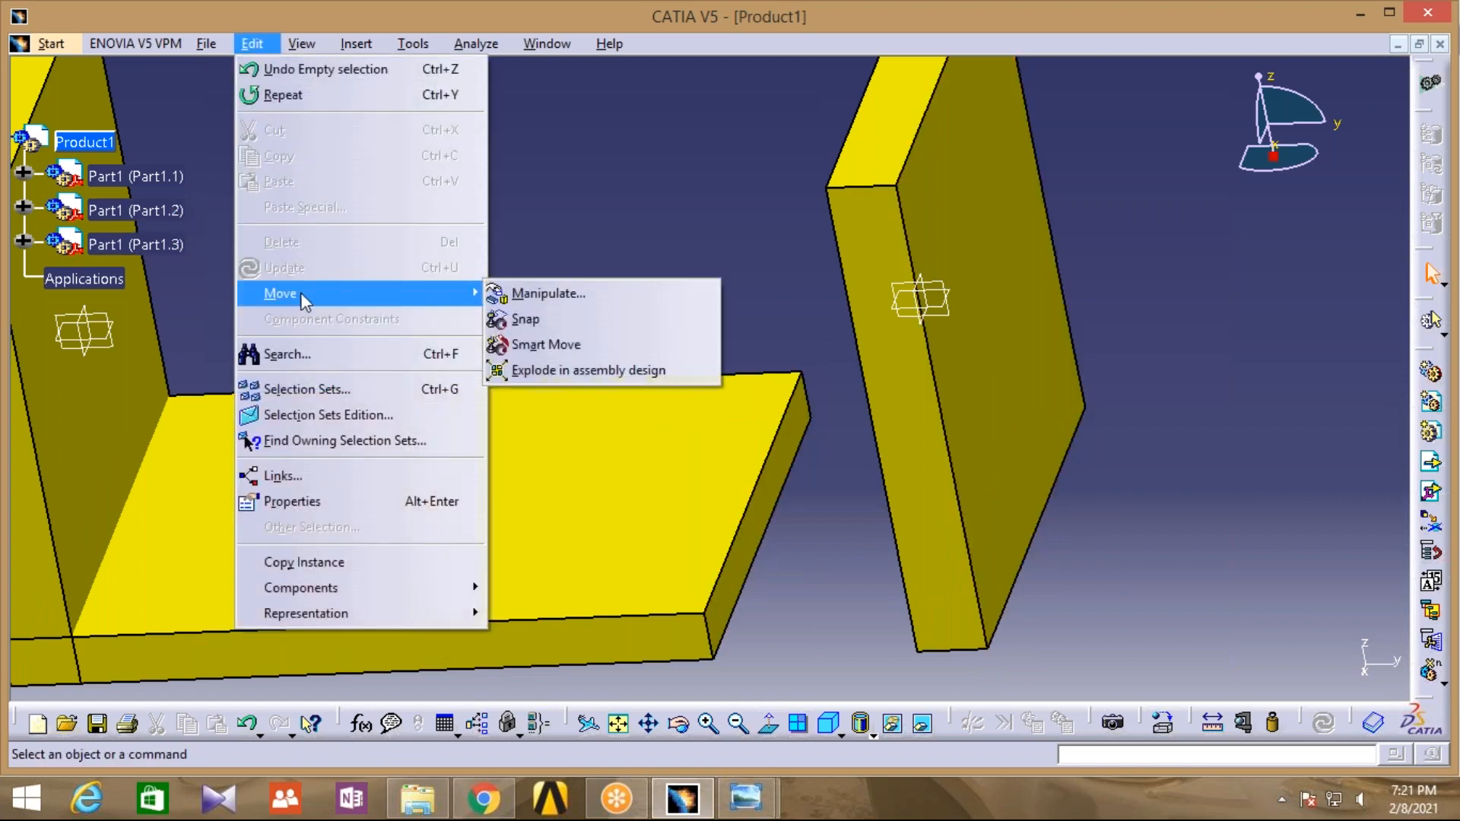
{"action": "left_click", "coordinate": [525, 319]}
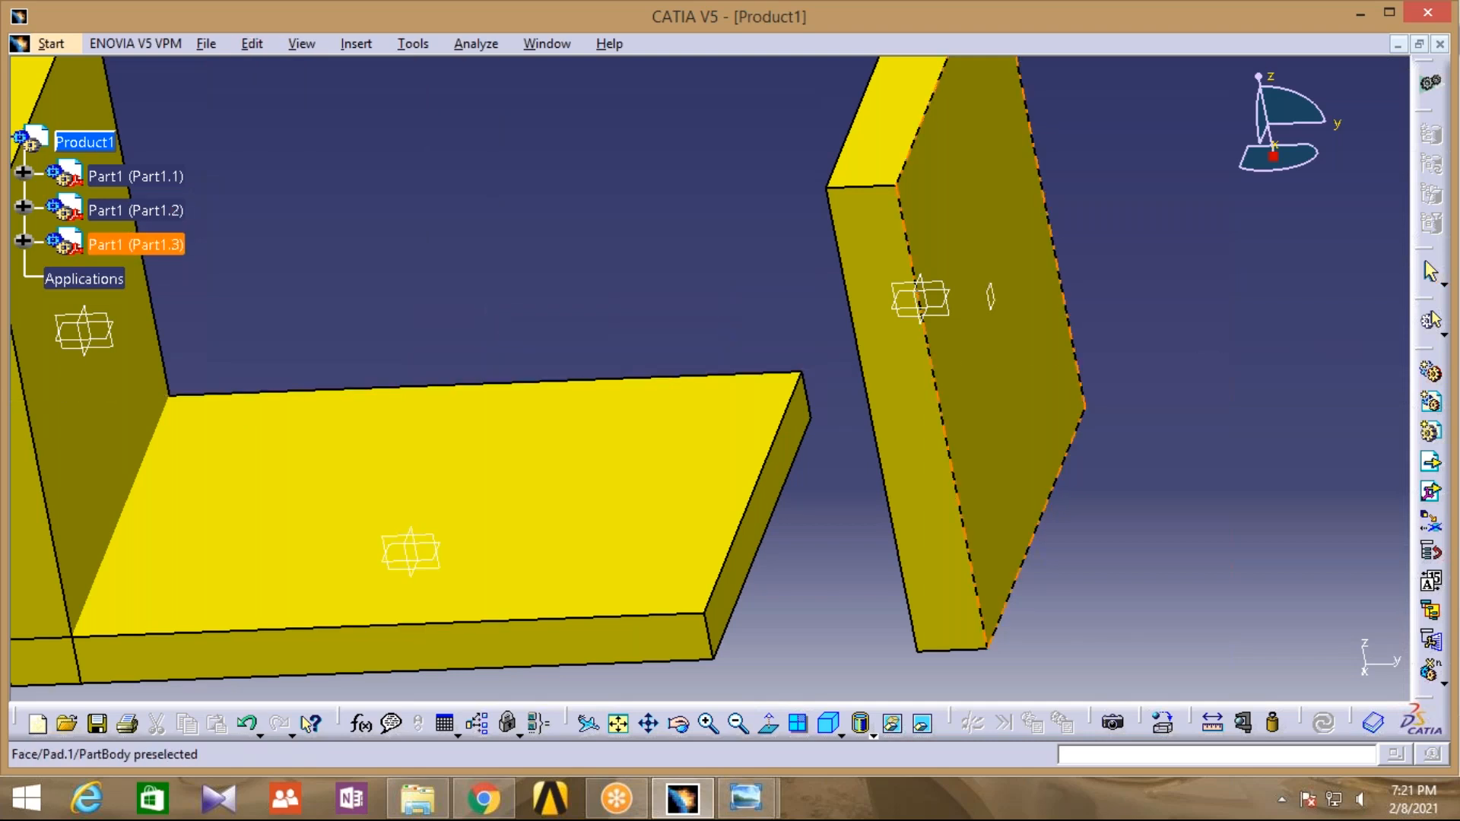
{"action": "left_click", "coordinate": [988, 300]}
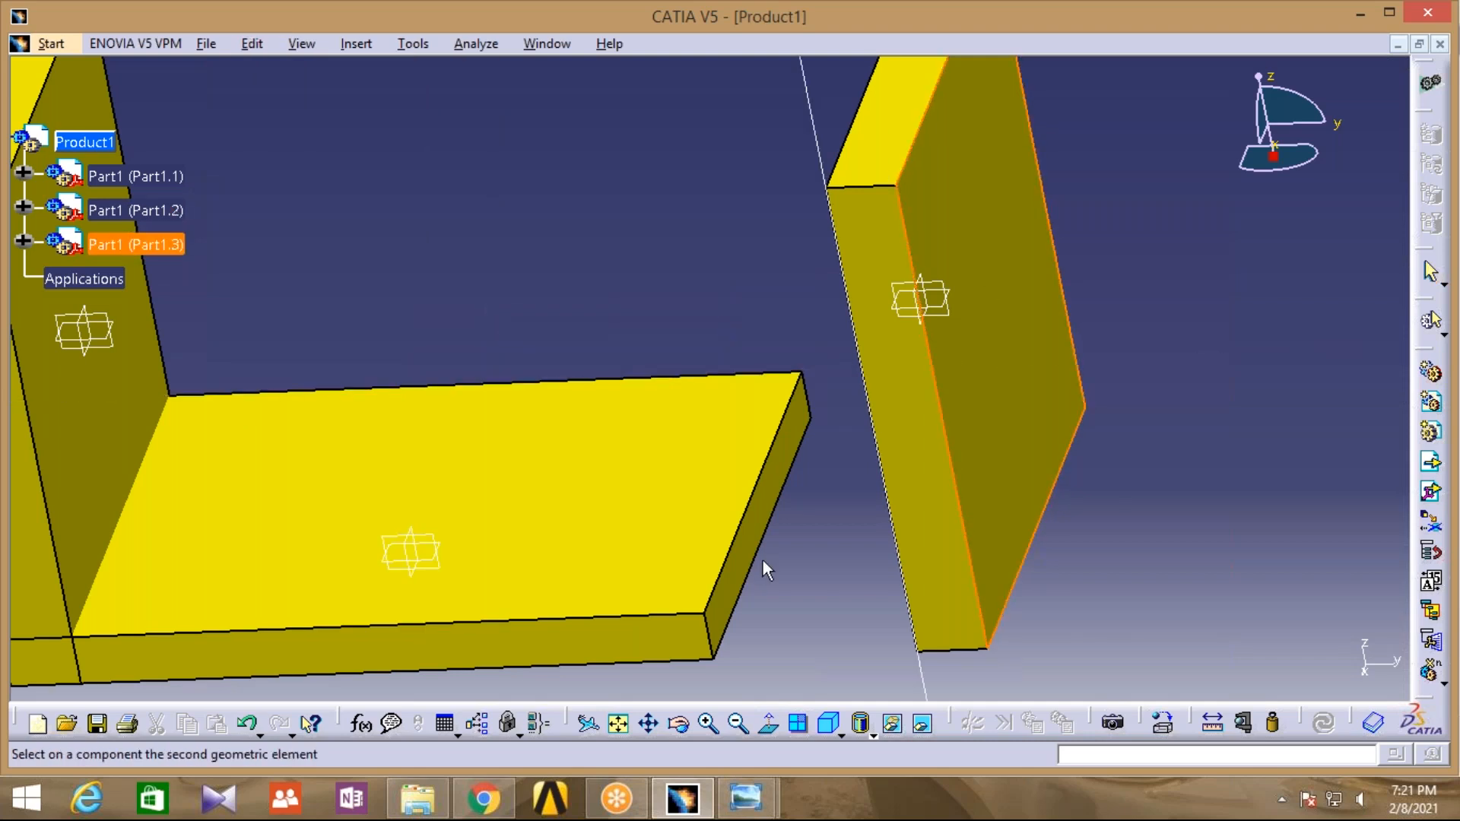
{"action": "left_click", "coordinate": [736, 564]}
{"action": "left_click", "coordinate": [1002, 487]}
Insert a fourth instance of the m23 plate into Product1 as an existing component
{"action": "middle_click_drag", "start_coordinate": [951, 369], "coordinate": [1148, 408]}
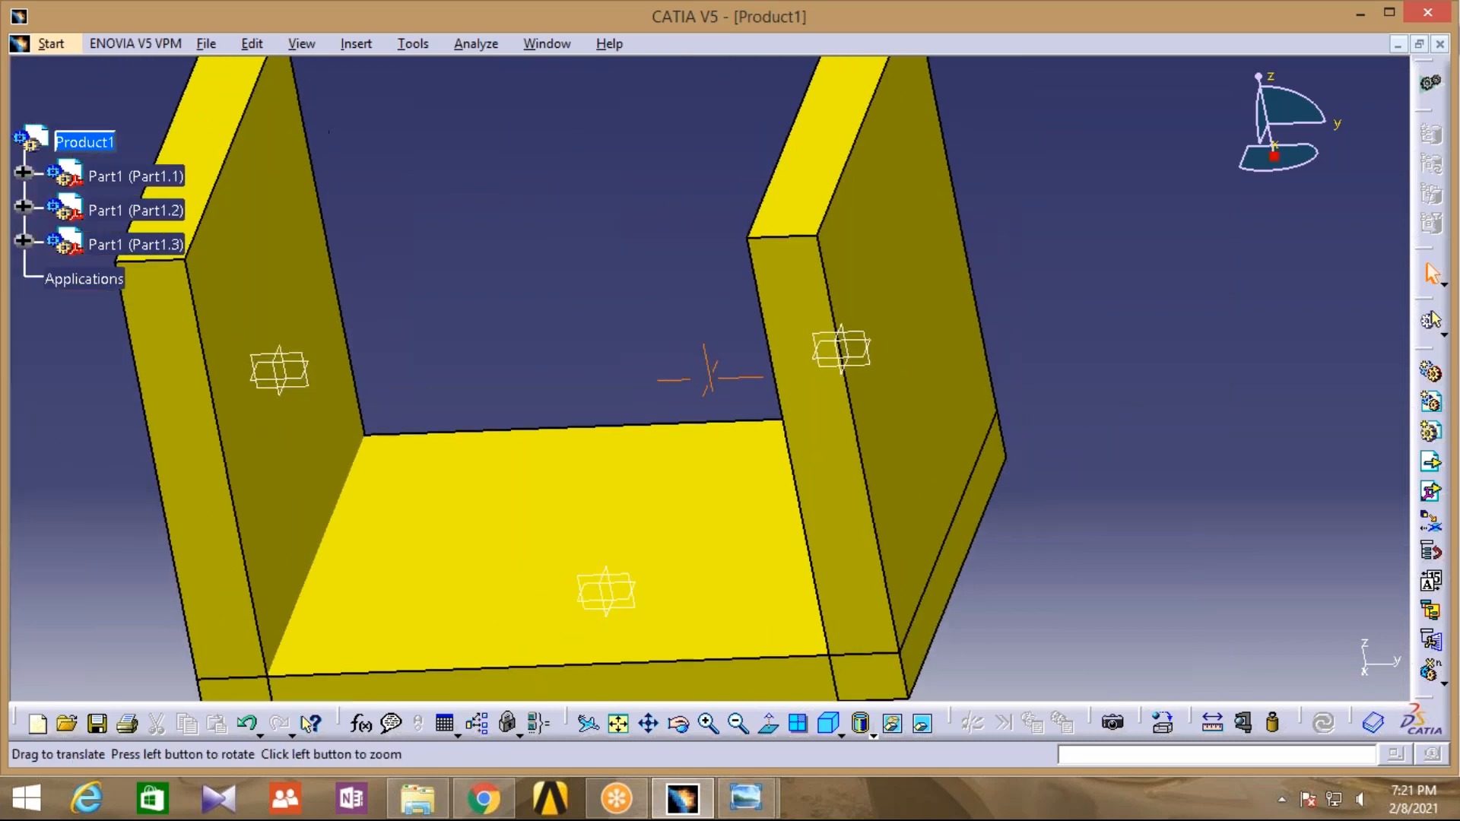
{"action": "left_click", "coordinate": [708, 724]}
{"action": "left_click", "coordinate": [739, 725]}
{"action": "middle_click_drag", "start_coordinate": [961, 373], "coordinate": [940, 424]}
{"action": "left_click", "coordinate": [682, 730]}
{"action": "left_click_drag", "start_coordinate": [559, 658], "coordinate": [456, 635]}
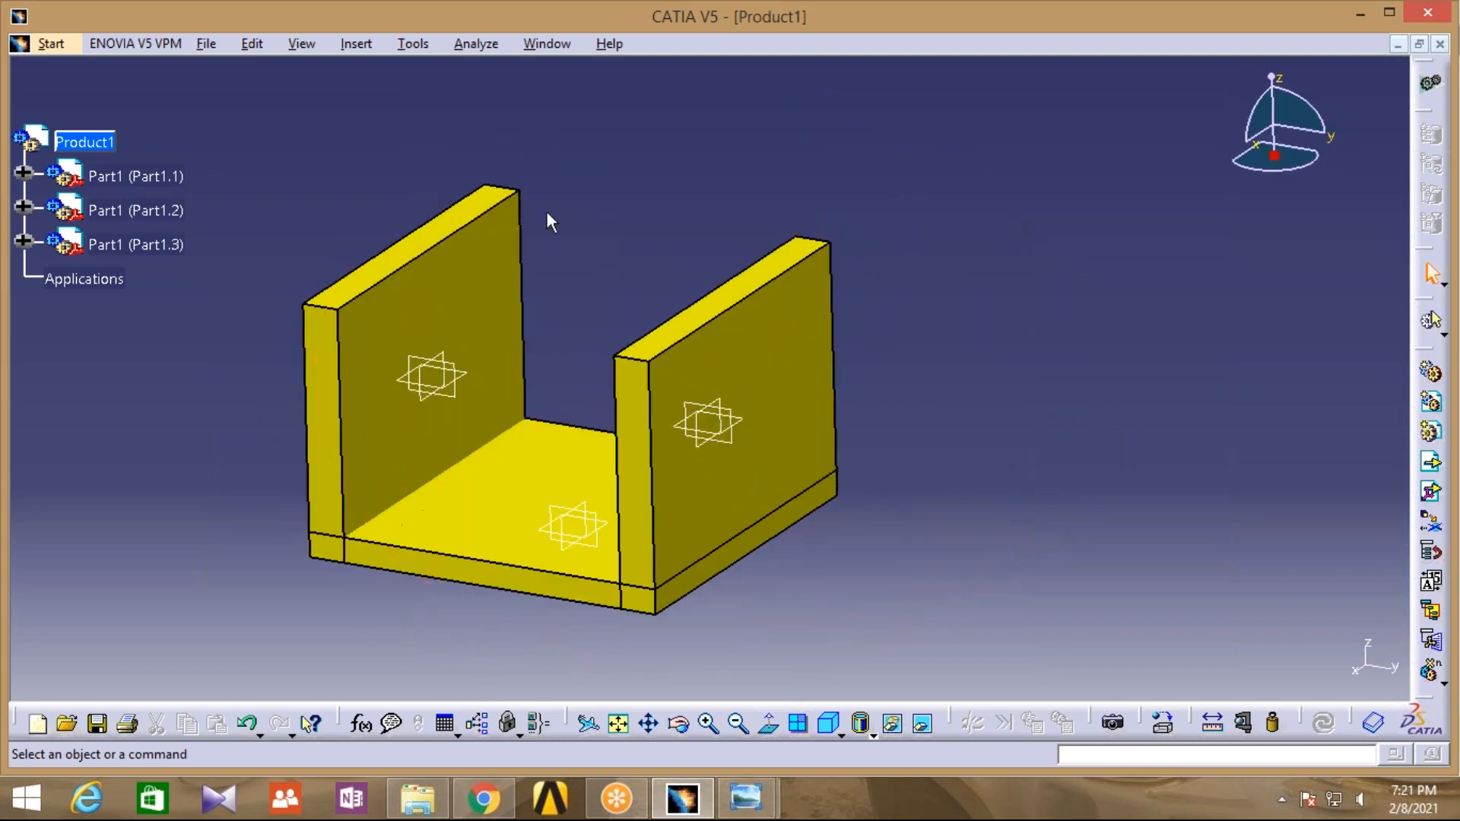
{"action": "left_click", "coordinate": [85, 144]}
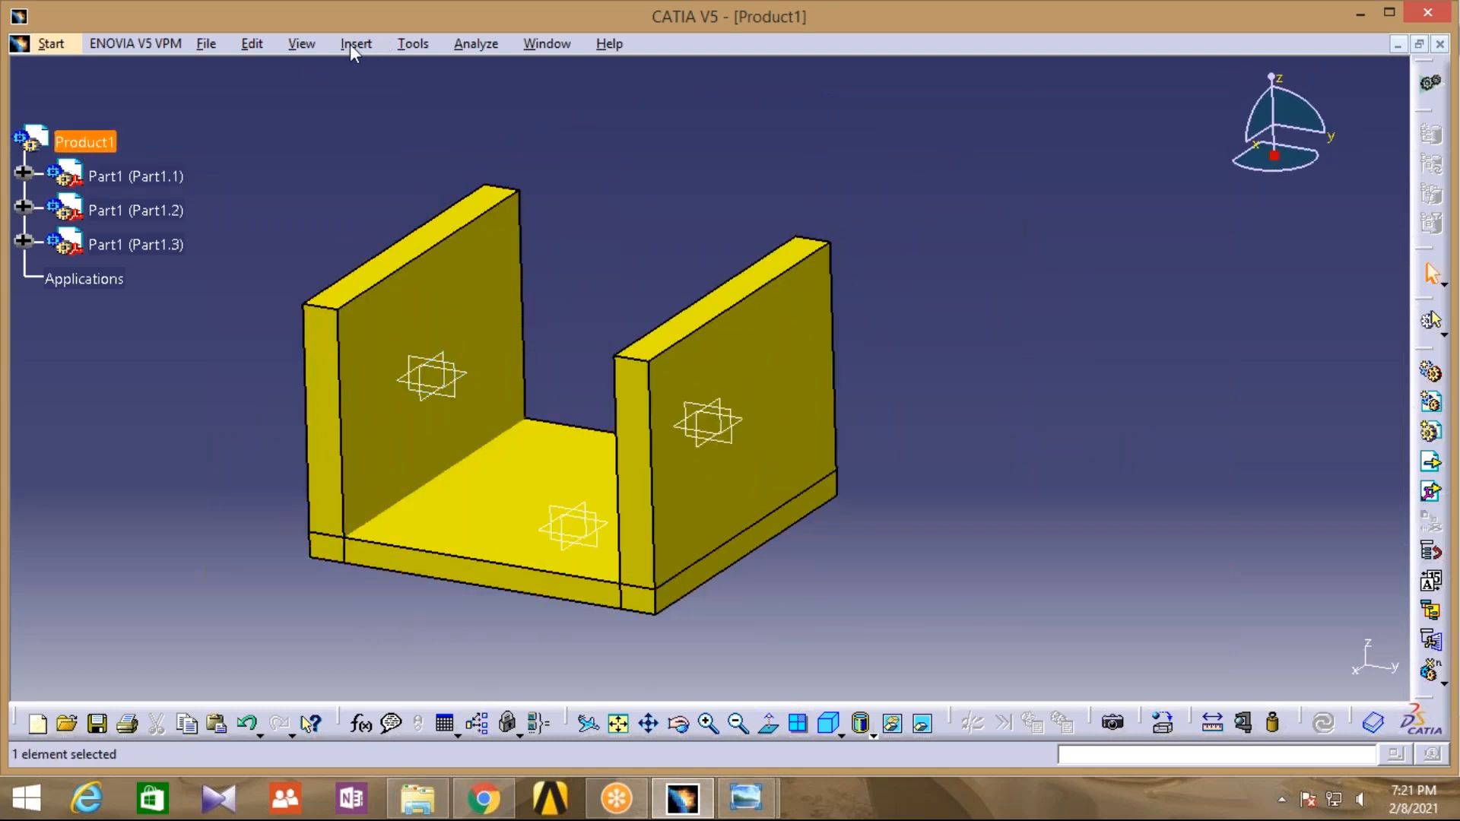
{"action": "left_click", "coordinate": [350, 44]}
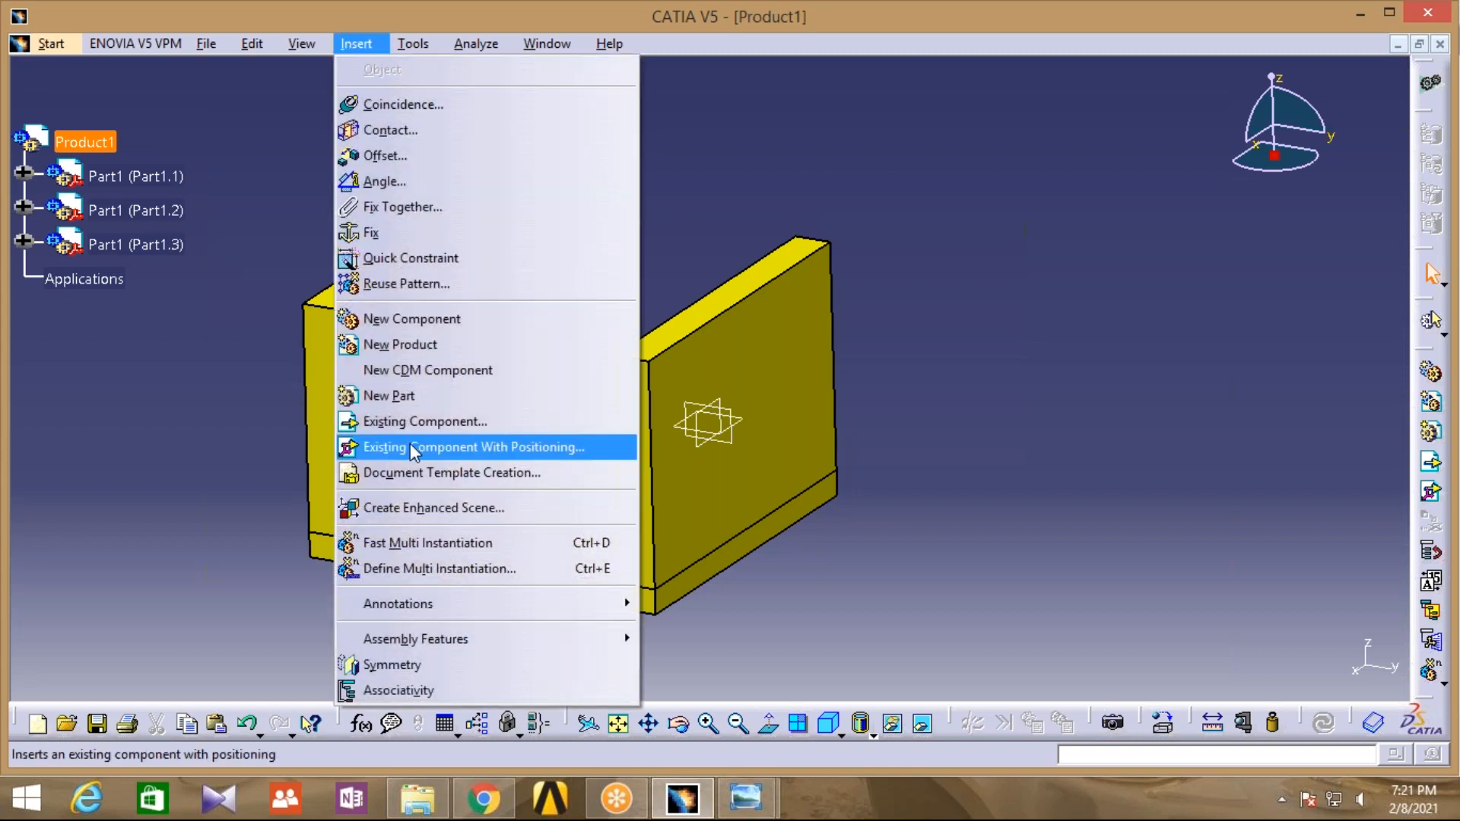
{"action": "left_click", "coordinate": [458, 423]}
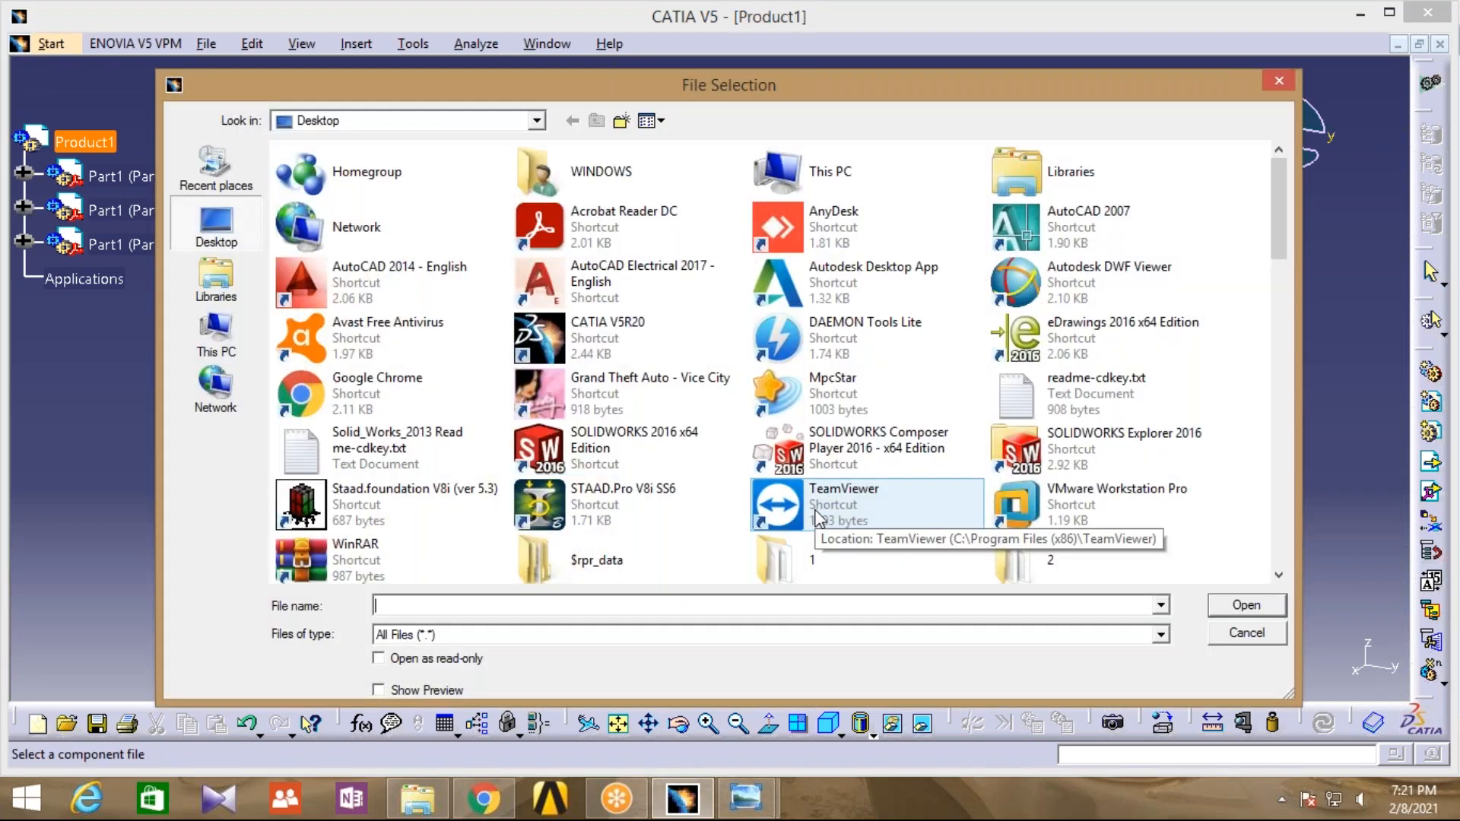
{"action": "left_click", "coordinate": [1226, 606]}
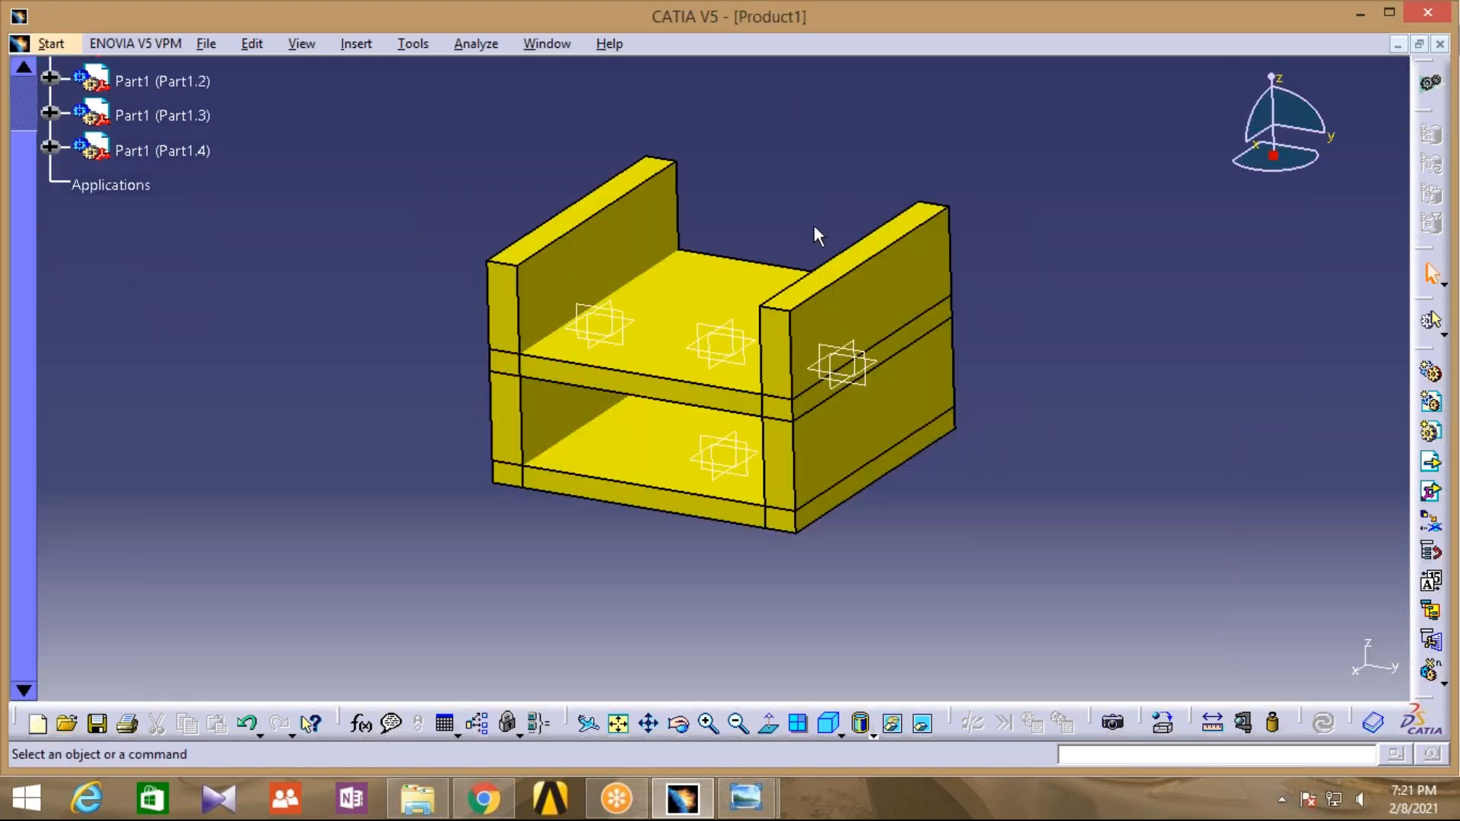
Snap the upper face of the fourth plate onto the top face of an upright plate to close the box
{"action": "middle_click_drag", "start_coordinate": [805, 208], "coordinate": [703, 254]}
{"action": "left_click", "coordinate": [706, 725]}
{"action": "middle_click_drag", "start_coordinate": [214, 470], "coordinate": [304, 495]}
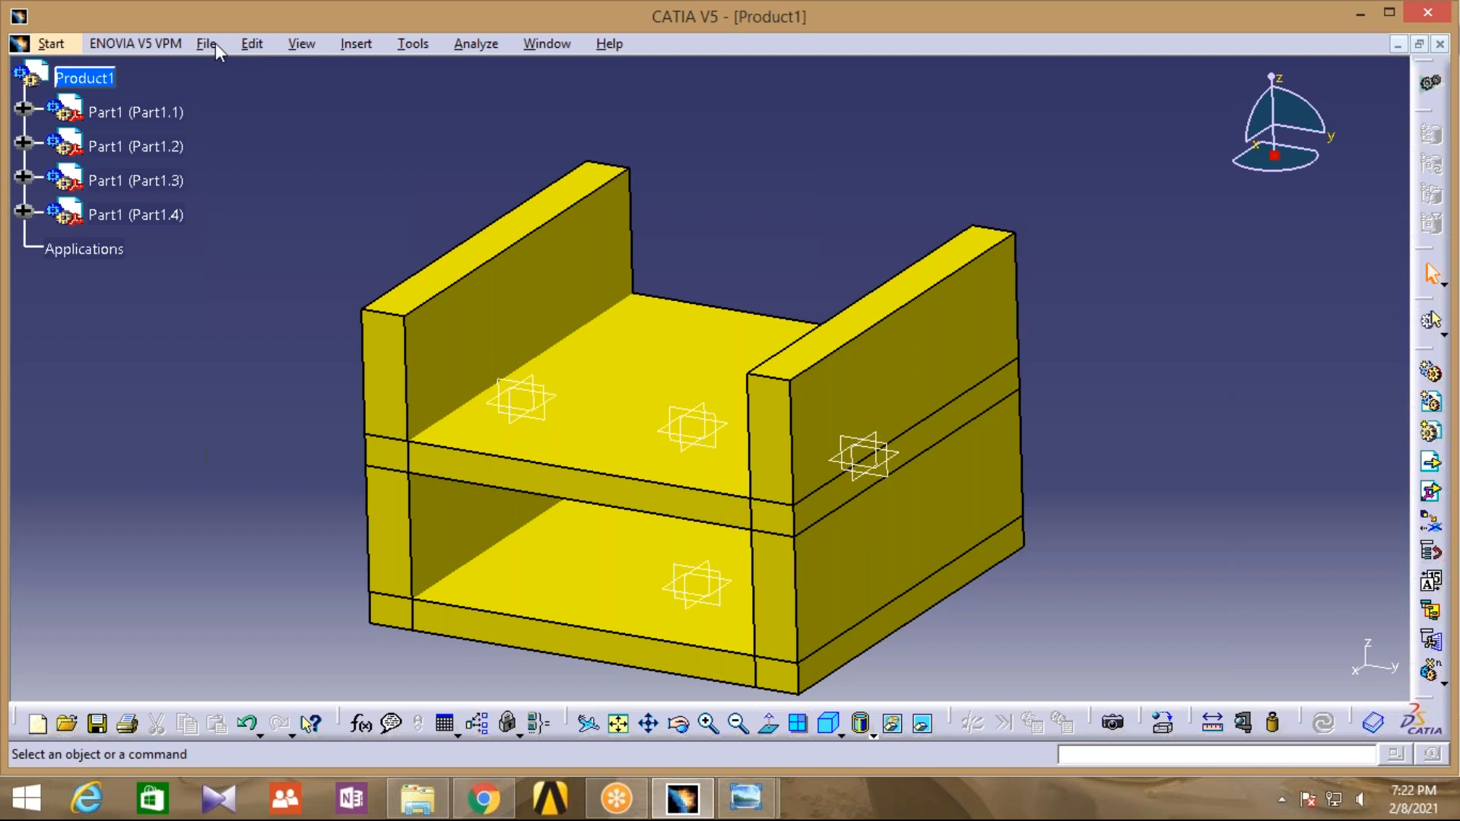
{"action": "left_click", "coordinate": [250, 44]}
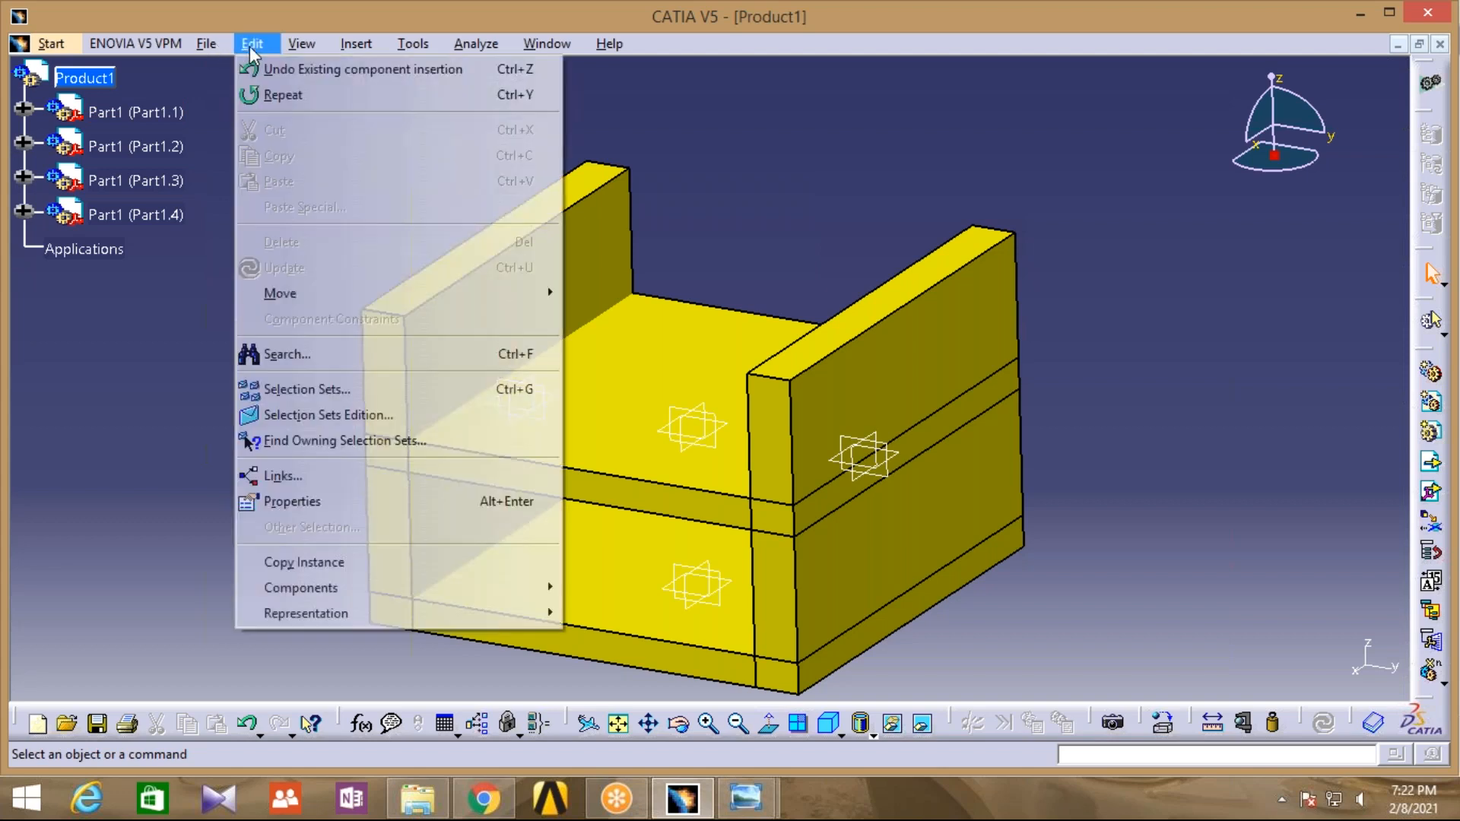
{"action": "mouse_move", "coordinate": [263, 291]}
{"action": "left_click", "coordinate": [637, 321]}
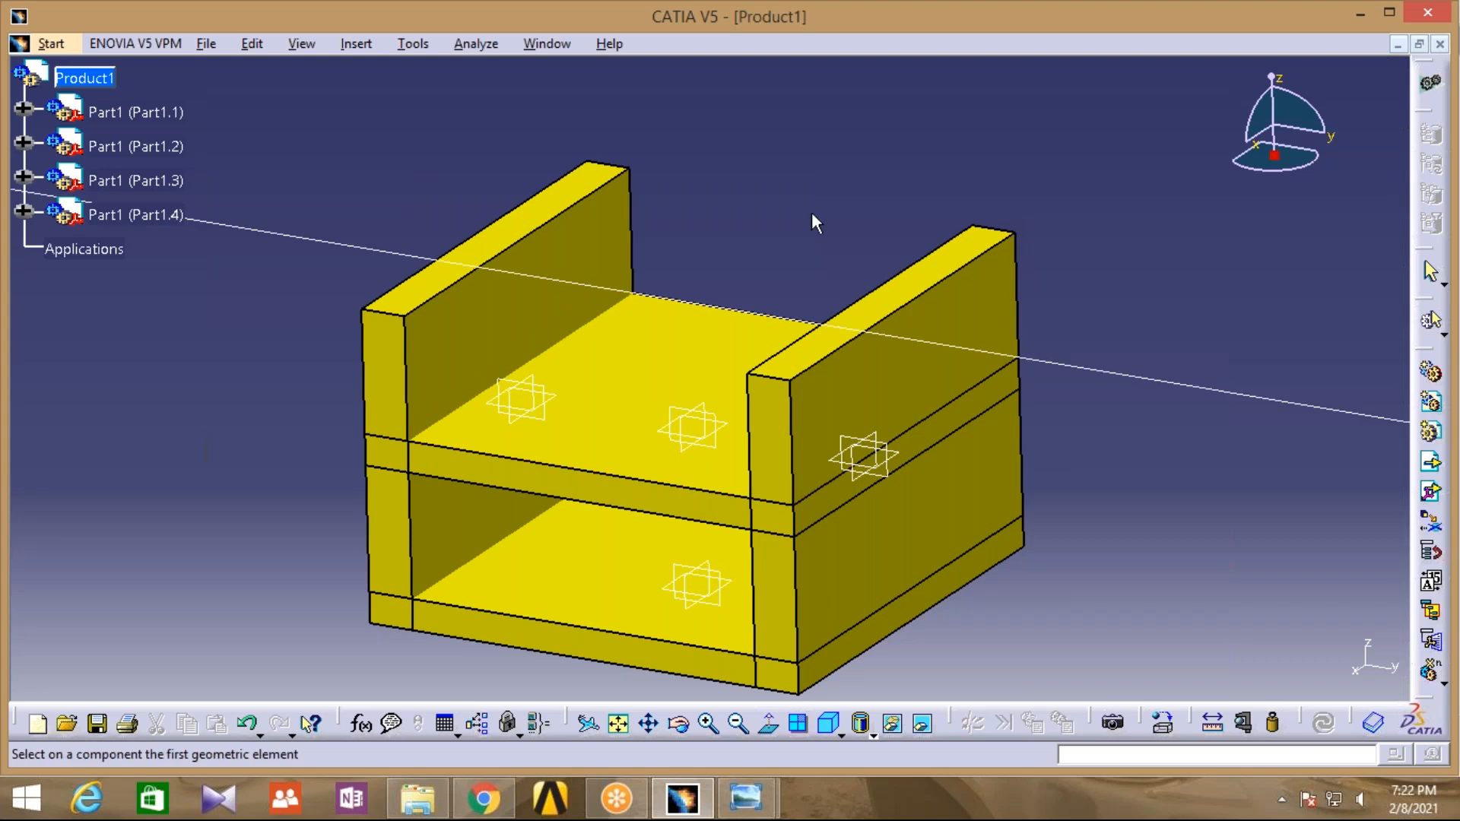
{"action": "left_click", "coordinate": [617, 386]}
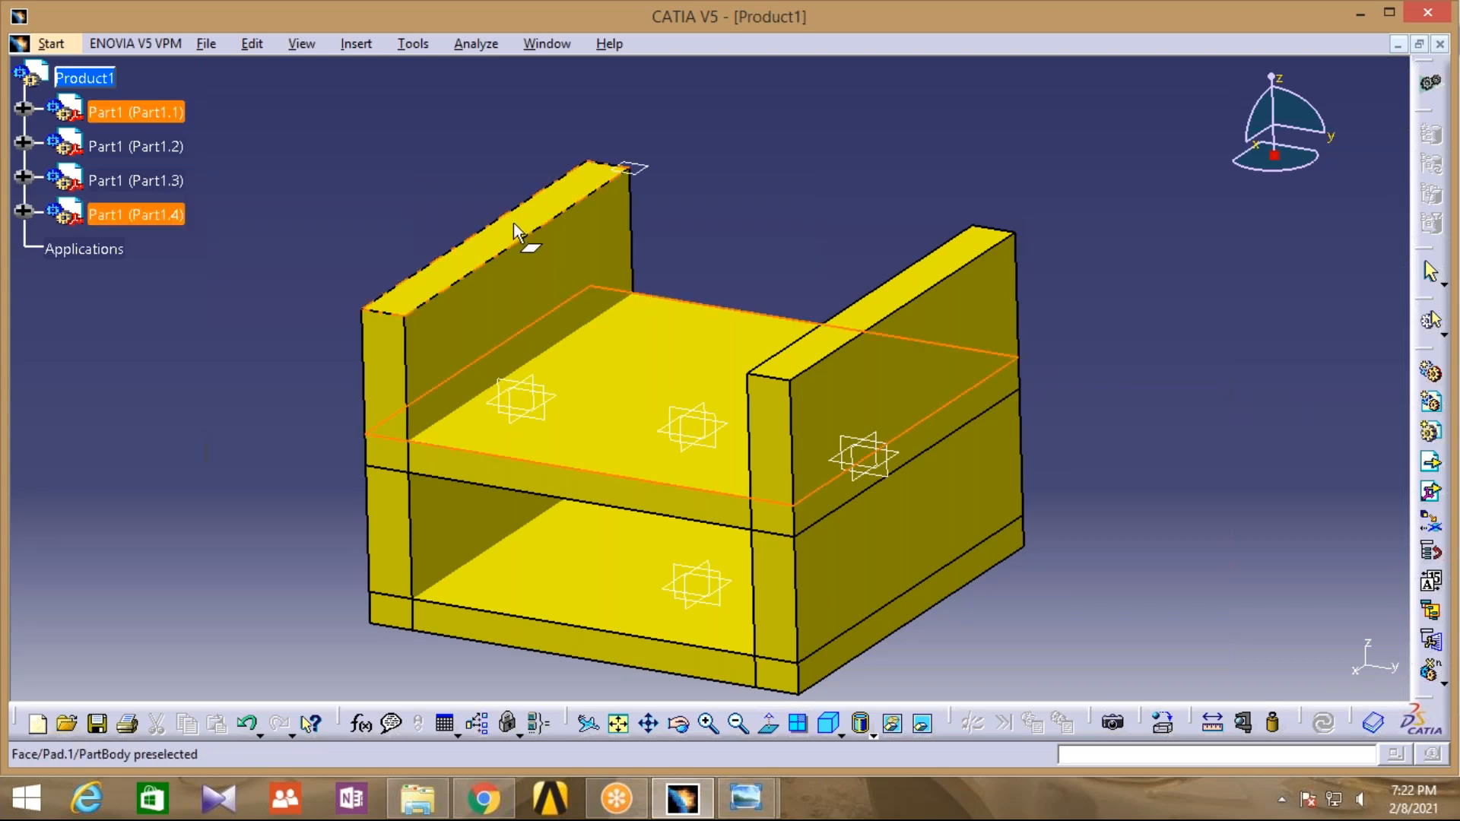
{"action": "left_click", "coordinate": [944, 263]}
{"action": "left_click", "coordinate": [1108, 239]}
Insert m23.CATPart into Product1 again as an existing component for the fifth plate
{"action": "middle_click_drag", "start_coordinate": [1092, 281], "coordinate": [1063, 248]}
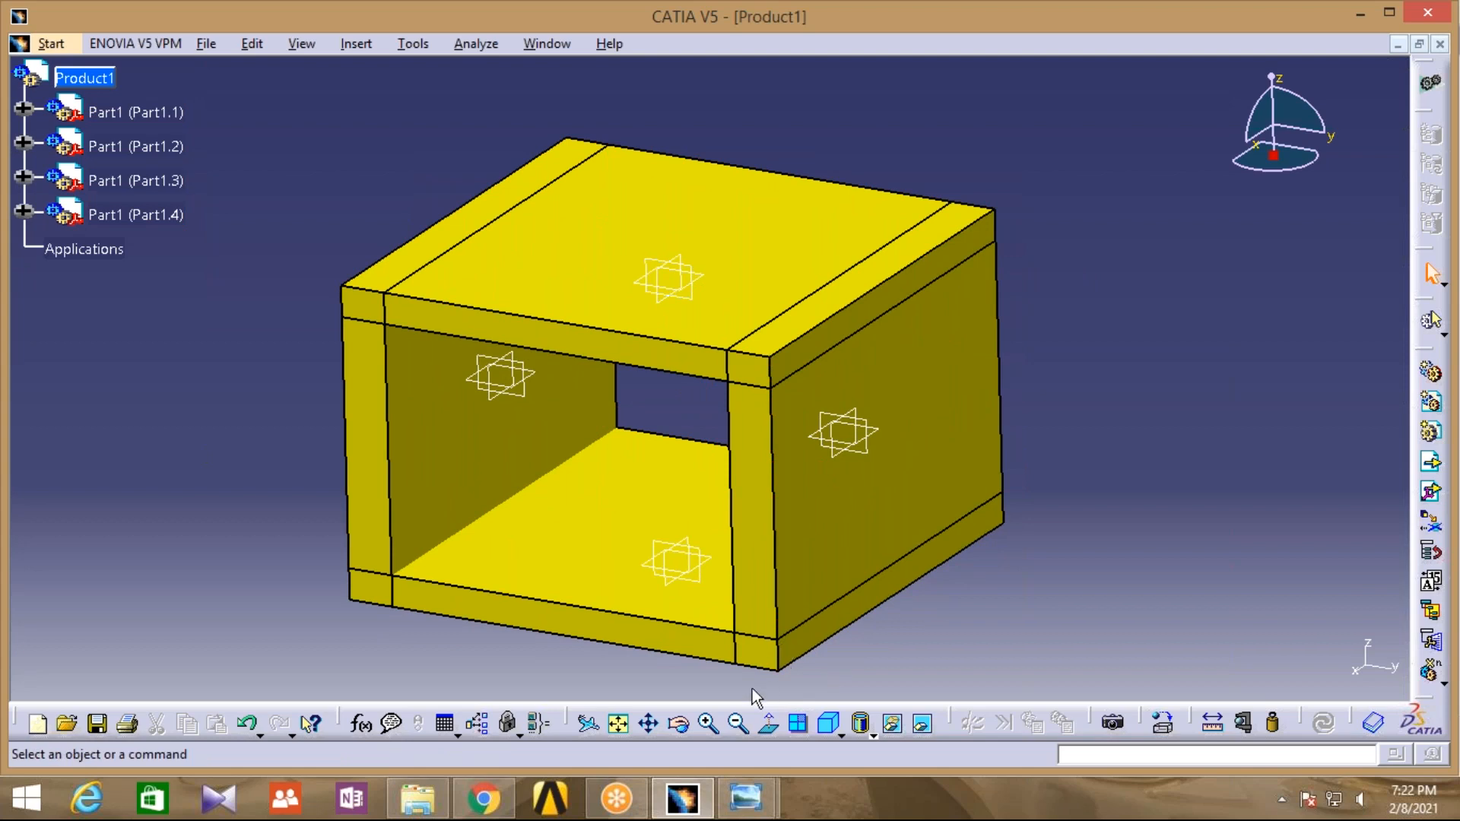
{"action": "left_click", "coordinate": [738, 724]}
{"action": "middle_click_drag", "start_coordinate": [603, 636], "coordinate": [537, 601]}
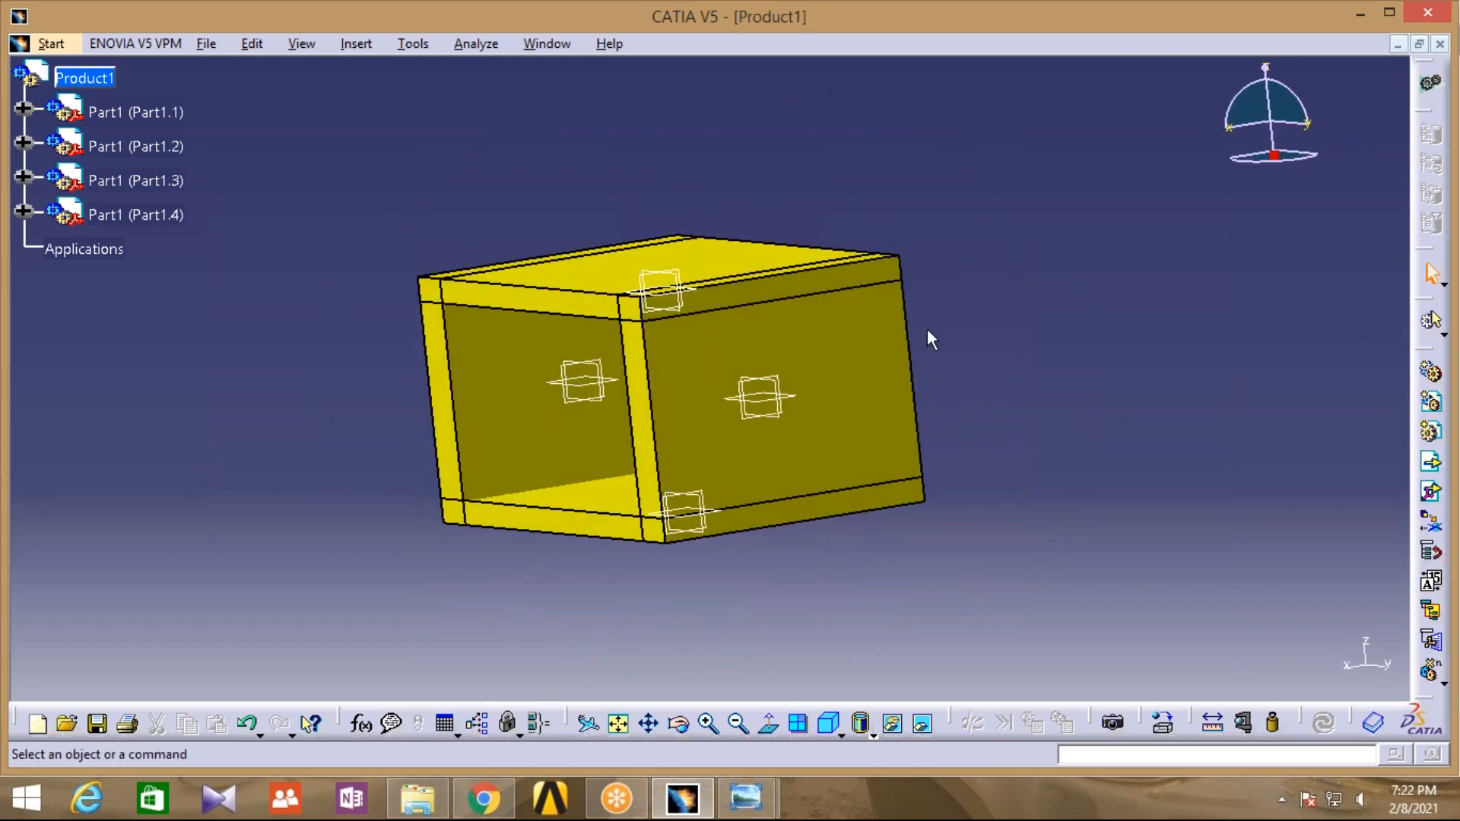
{"action": "left_click", "coordinate": [713, 728]}
{"action": "middle_click_drag", "start_coordinate": [232, 456], "coordinate": [334, 472]}
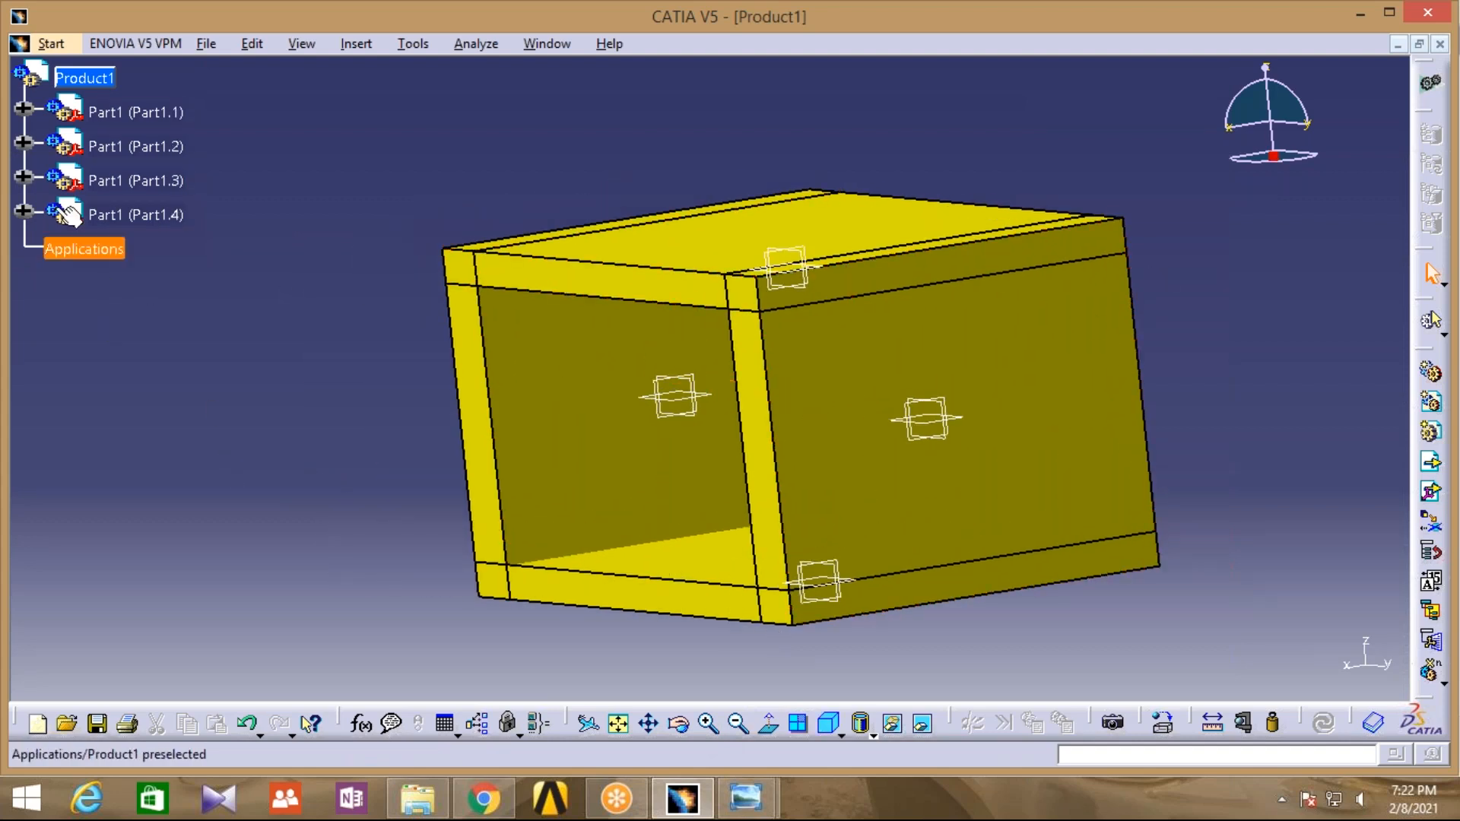
{"action": "left_click", "coordinate": [84, 77]}
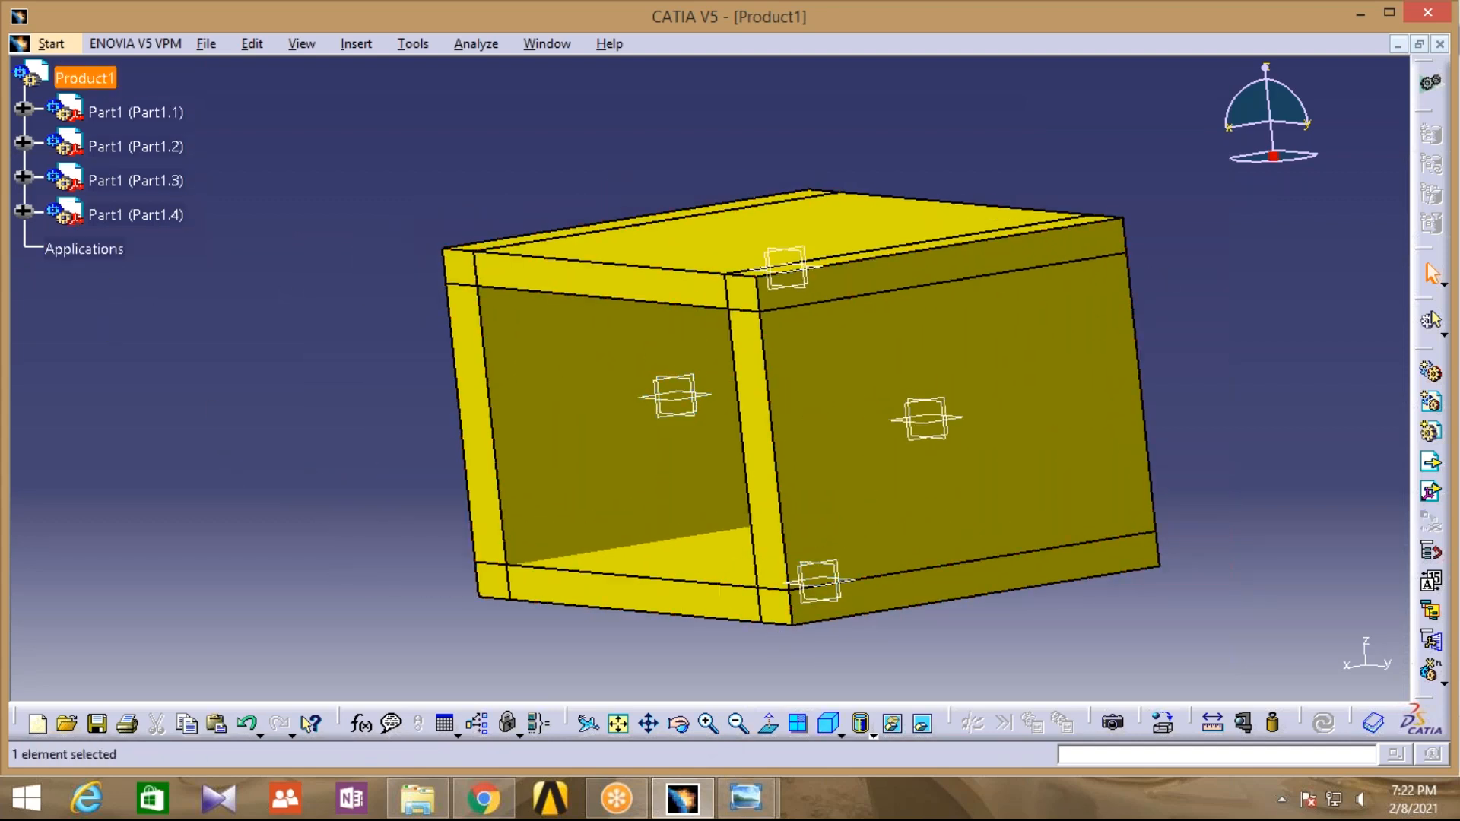
{"action": "left_click", "coordinate": [355, 44]}
{"action": "left_click", "coordinate": [418, 420]}
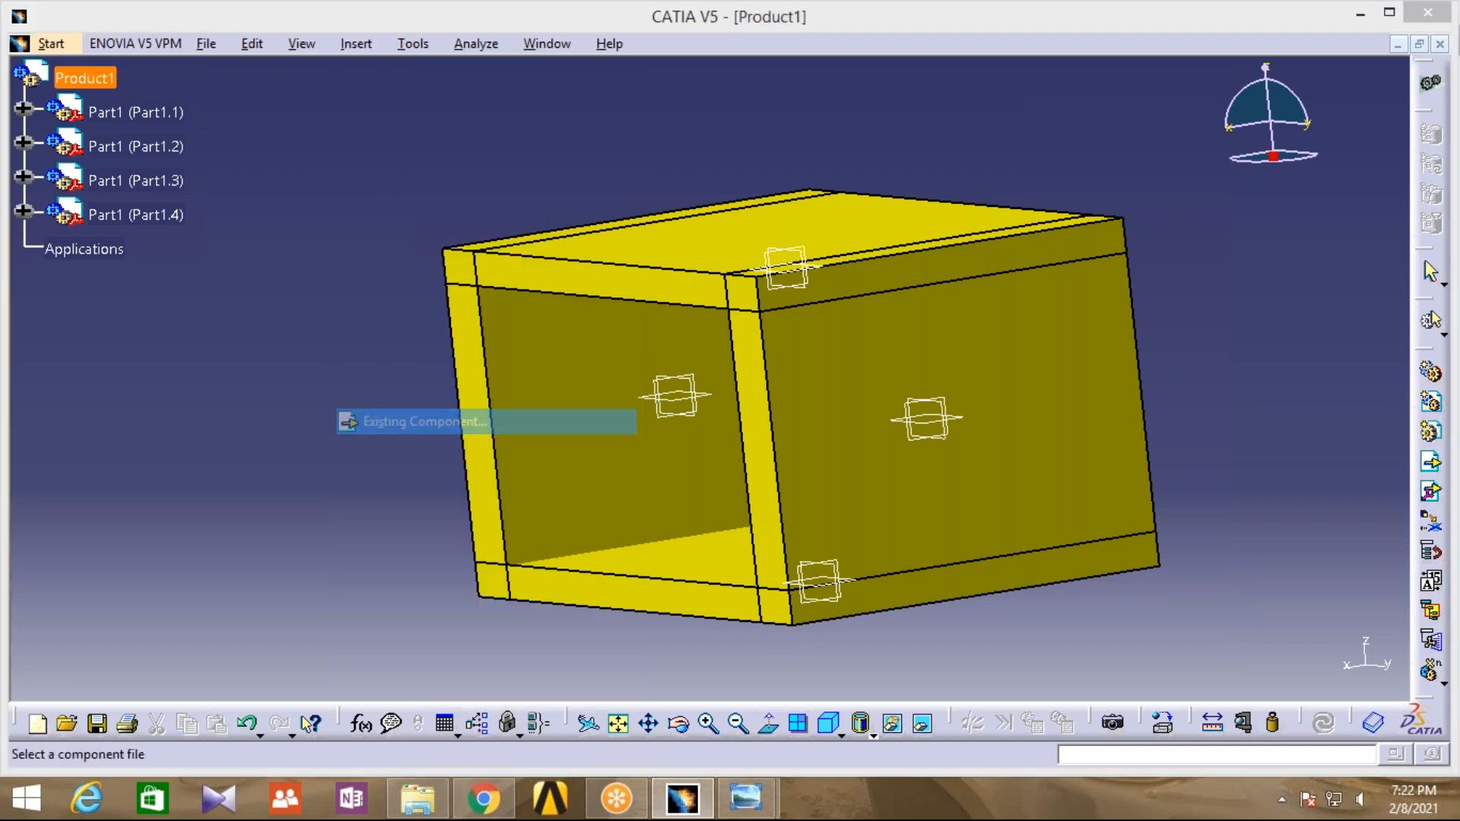
{"action": "type", "text": "m"}
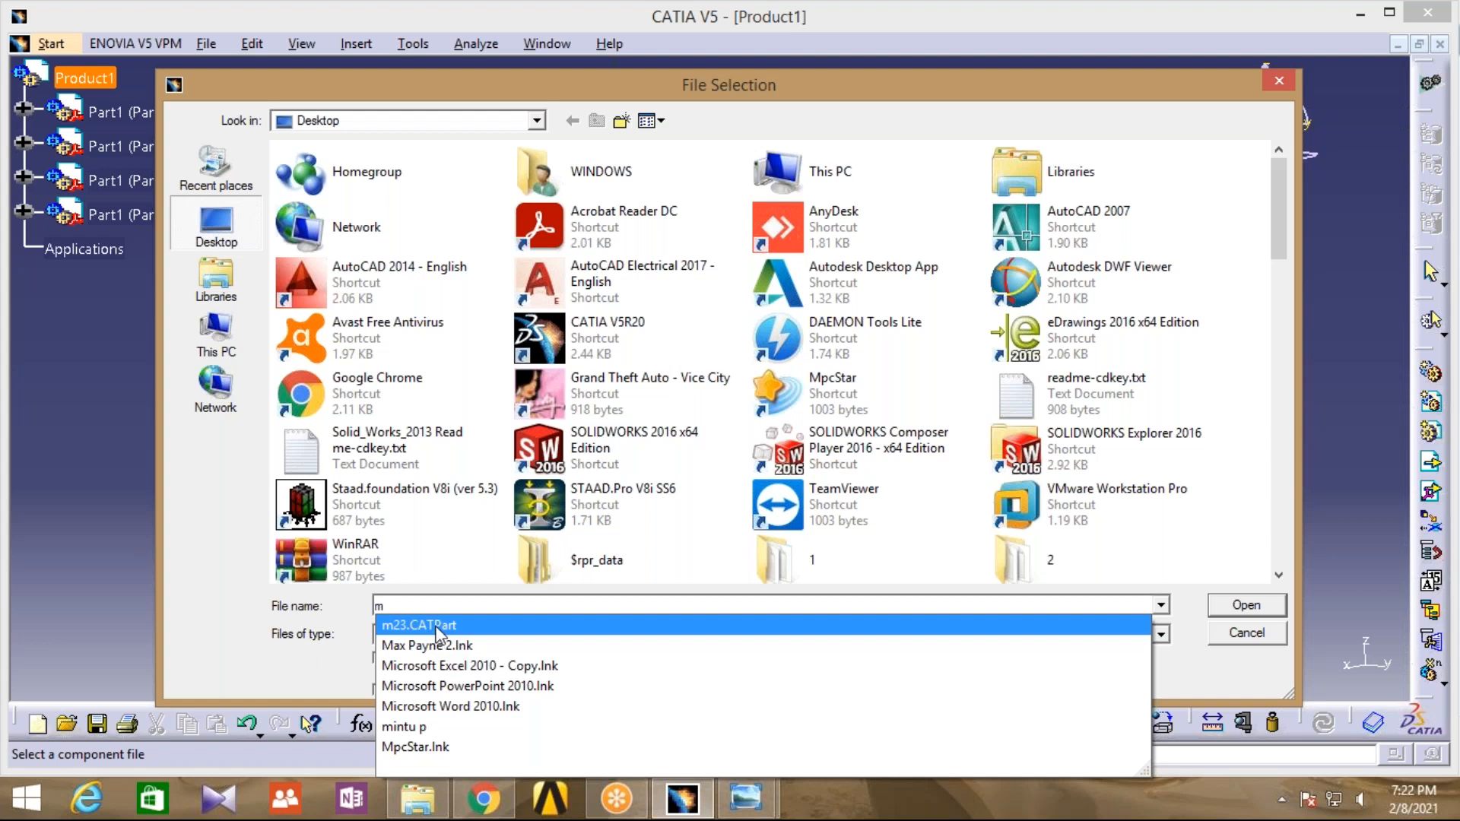
{"action": "left_click", "coordinate": [437, 627]}
{"action": "left_click", "coordinate": [1238, 608]}
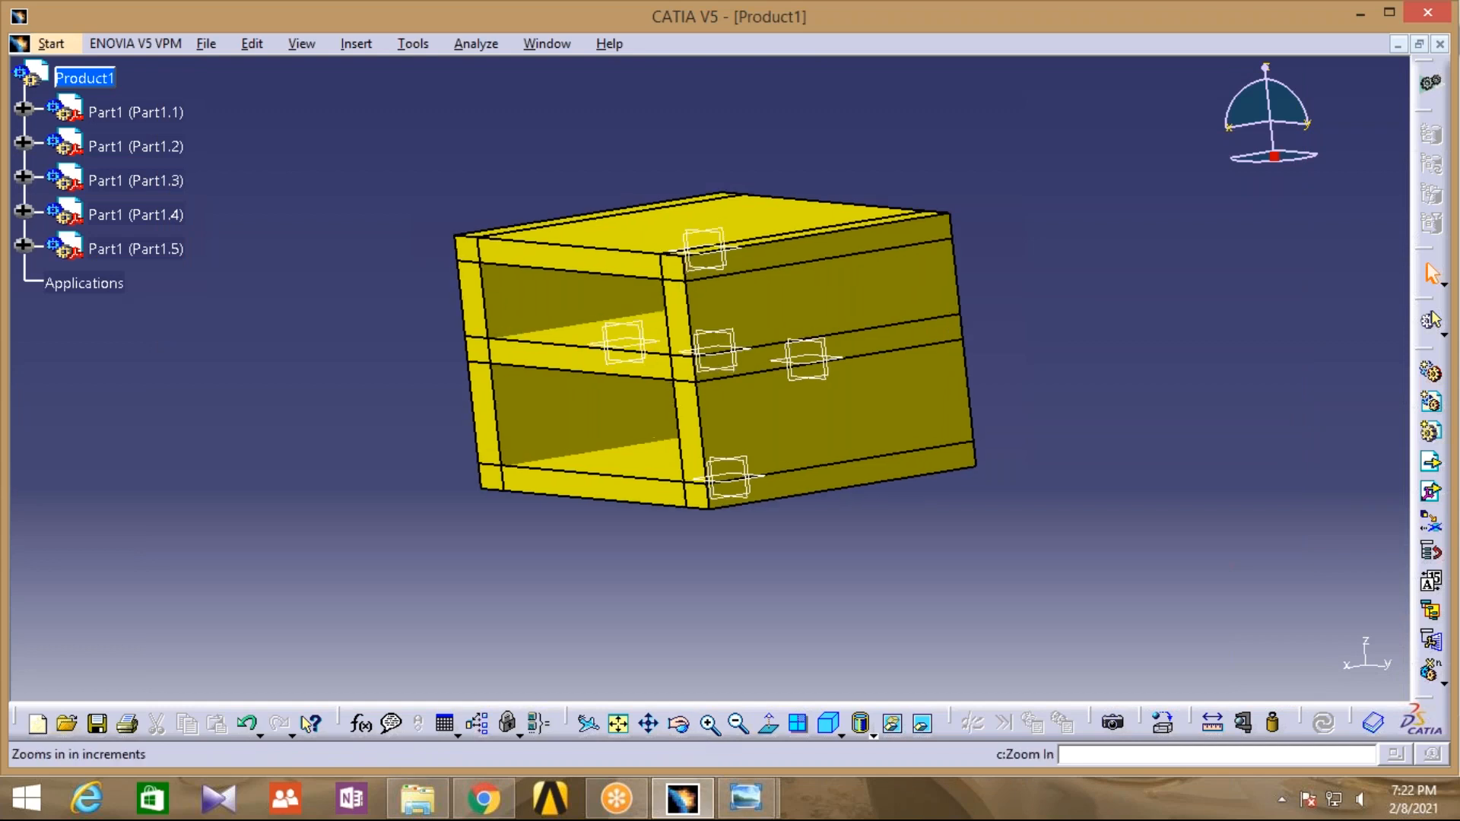
Use Manipulate to move the fifth plate along the X axis, out through the open front of the box
{"action": "left_click", "coordinate": [709, 723]}
{"action": "middle_click_drag", "start_coordinate": [316, 436], "coordinate": [409, 438]}
{"action": "left_click", "coordinate": [253, 44]}
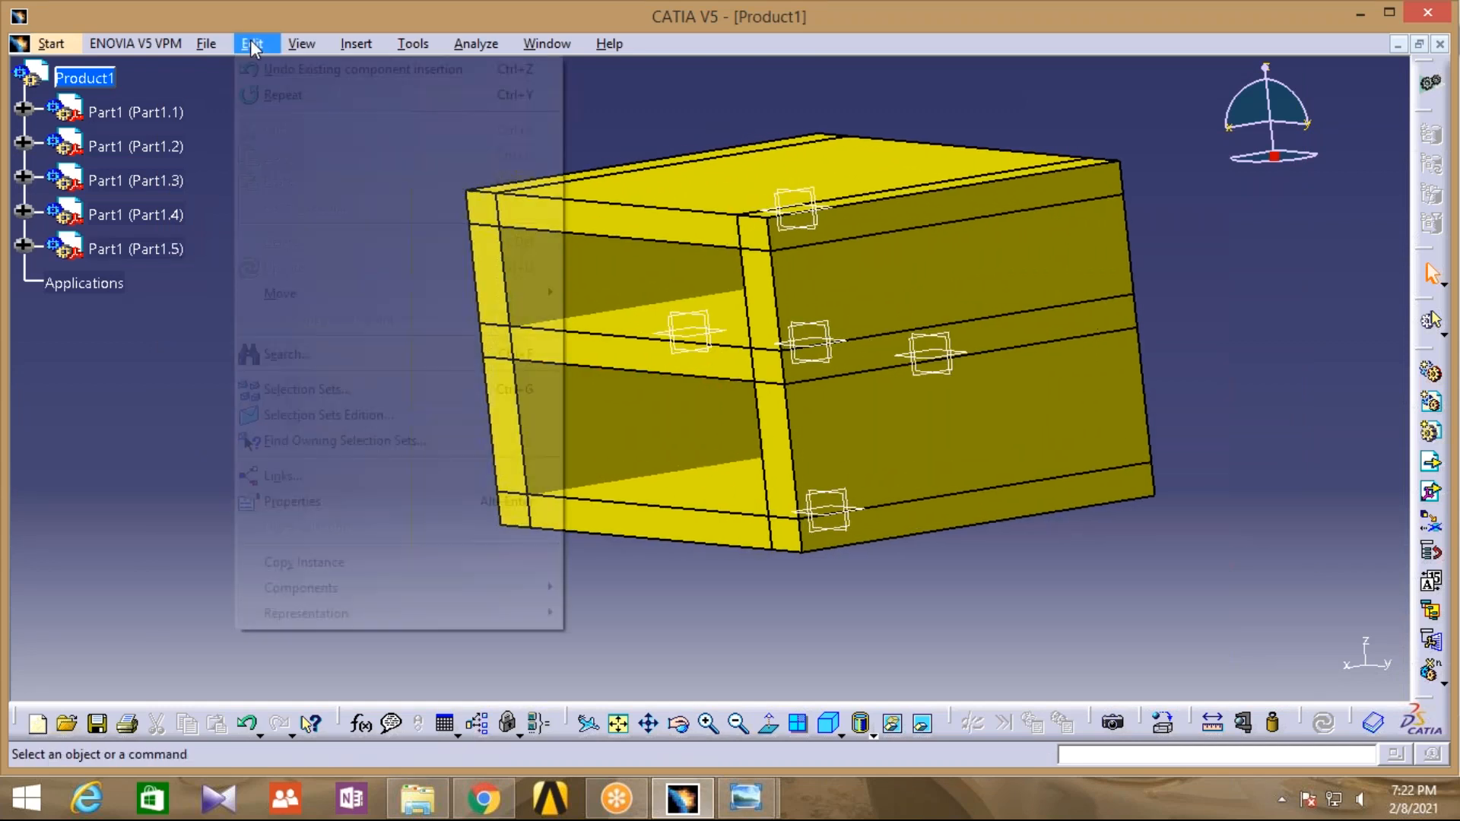
{"action": "mouse_move", "coordinate": [307, 295]}
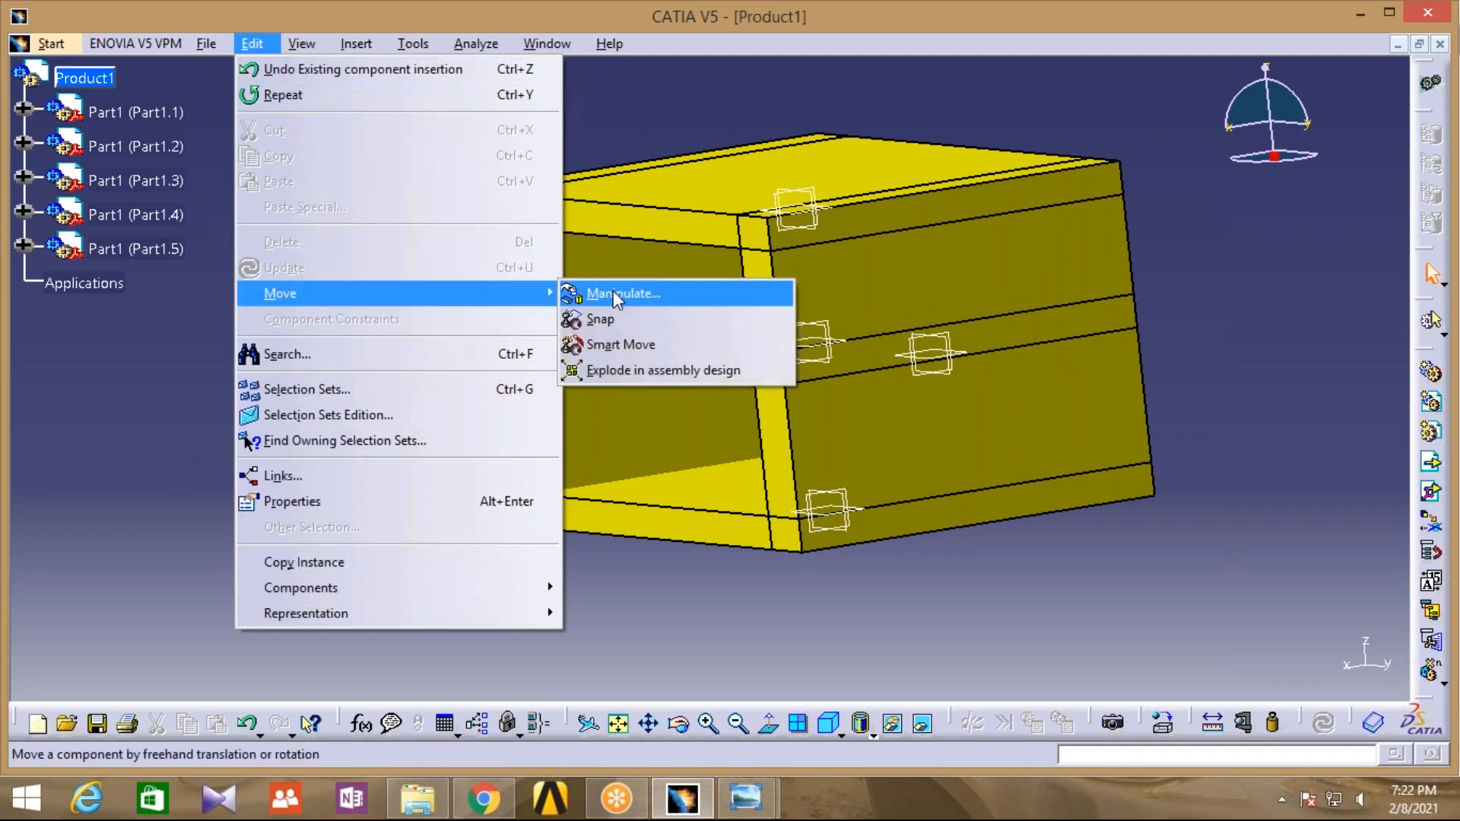
{"action": "left_click", "coordinate": [613, 290]}
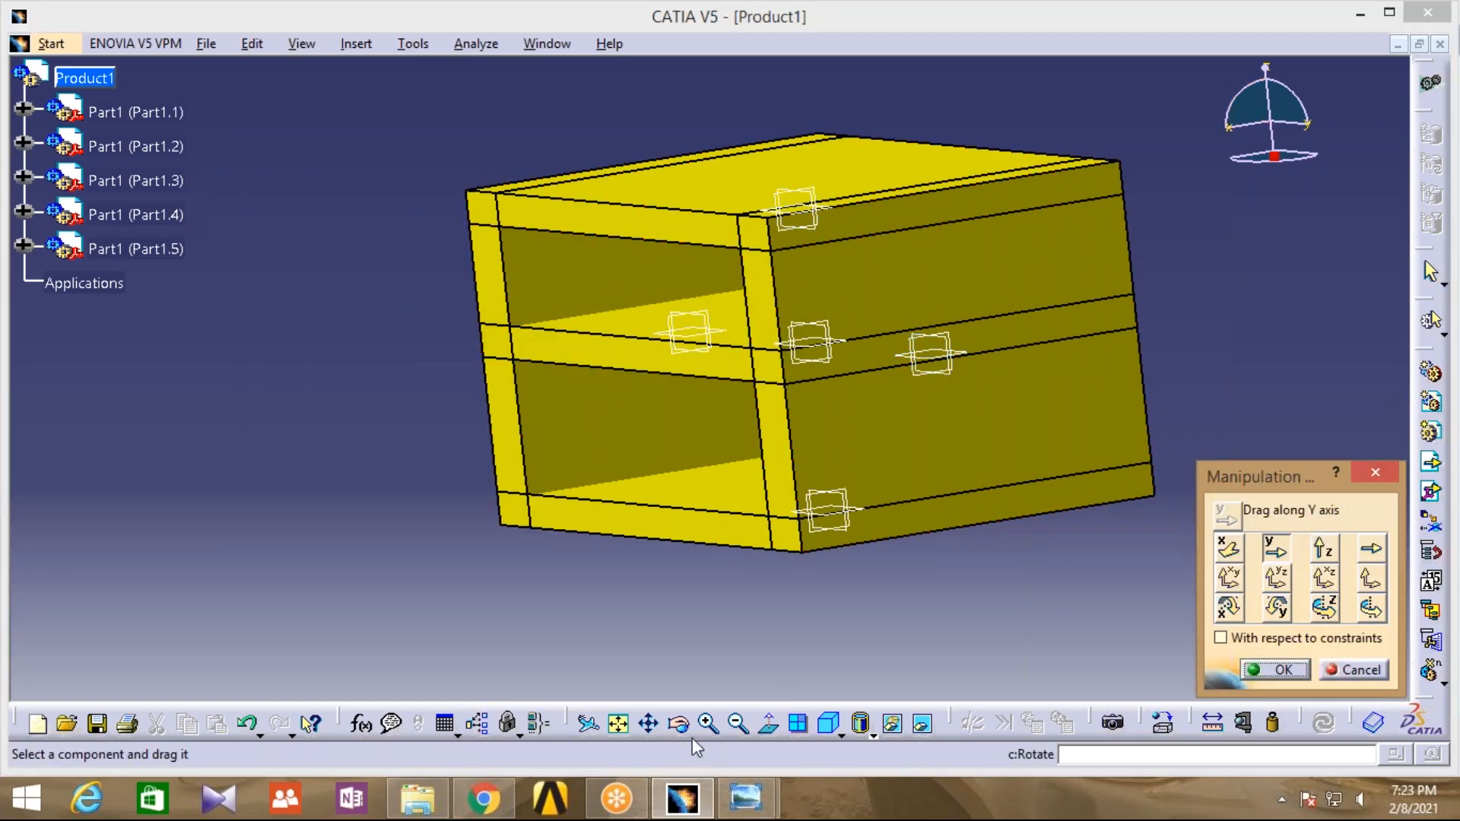
{"action": "left_click", "coordinate": [679, 723]}
{"action": "left_click_drag", "start_coordinate": [645, 578], "coordinate": [636, 631]}
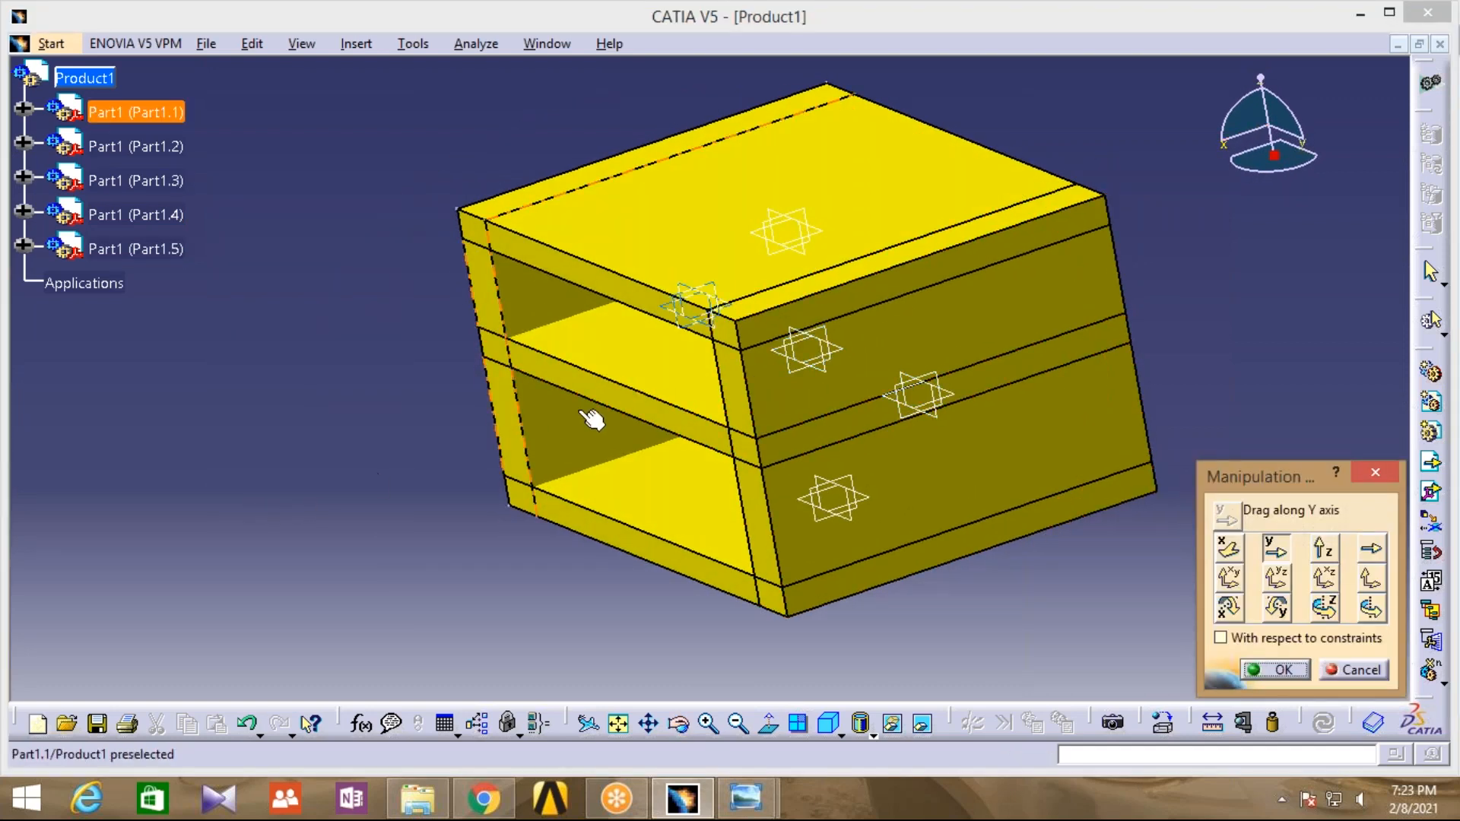
{"action": "left_click", "coordinate": [1230, 549]}
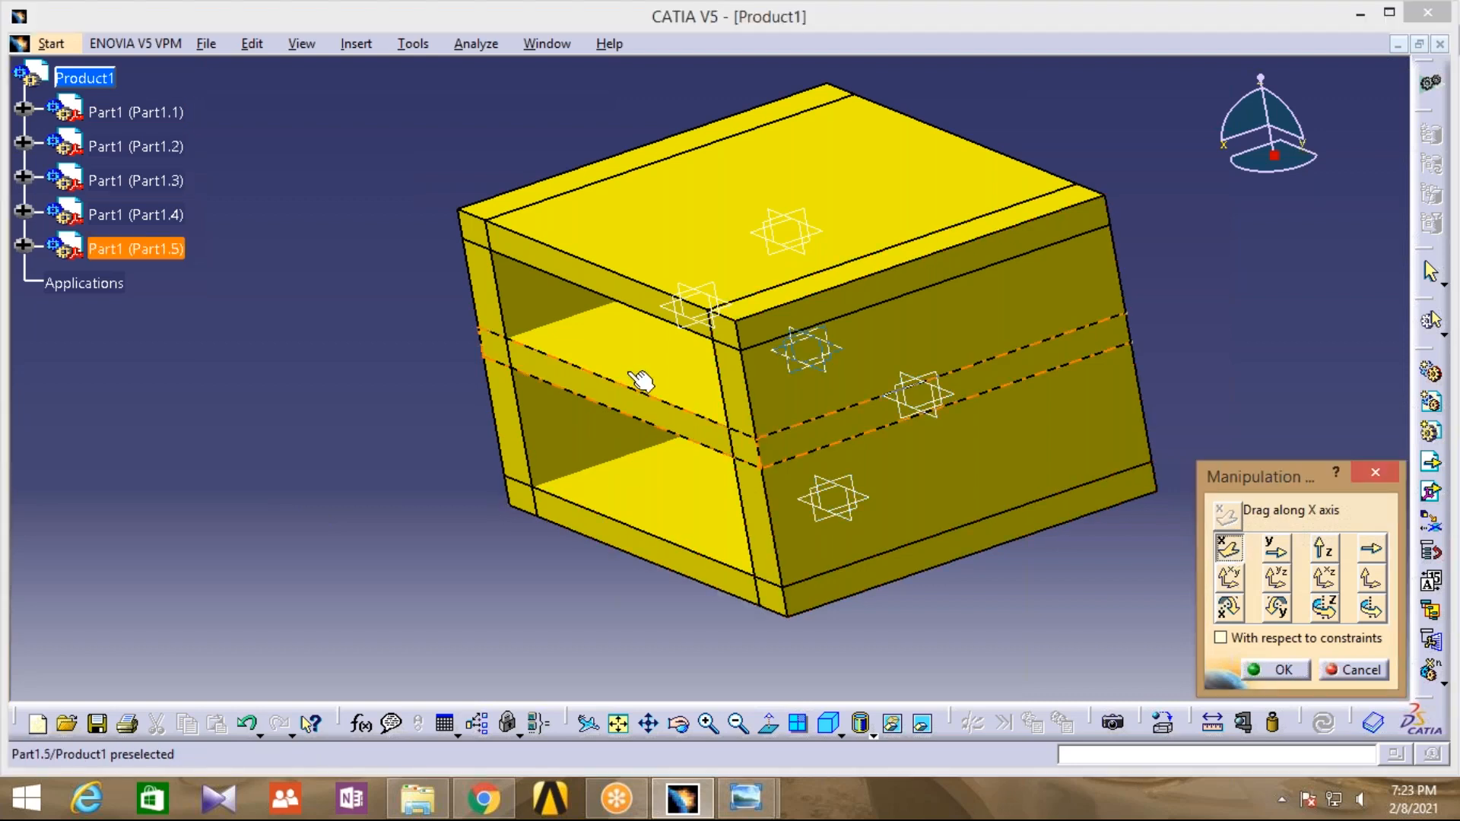
{"action": "left_click_drag", "start_coordinate": [631, 388], "coordinate": [167, 546]}
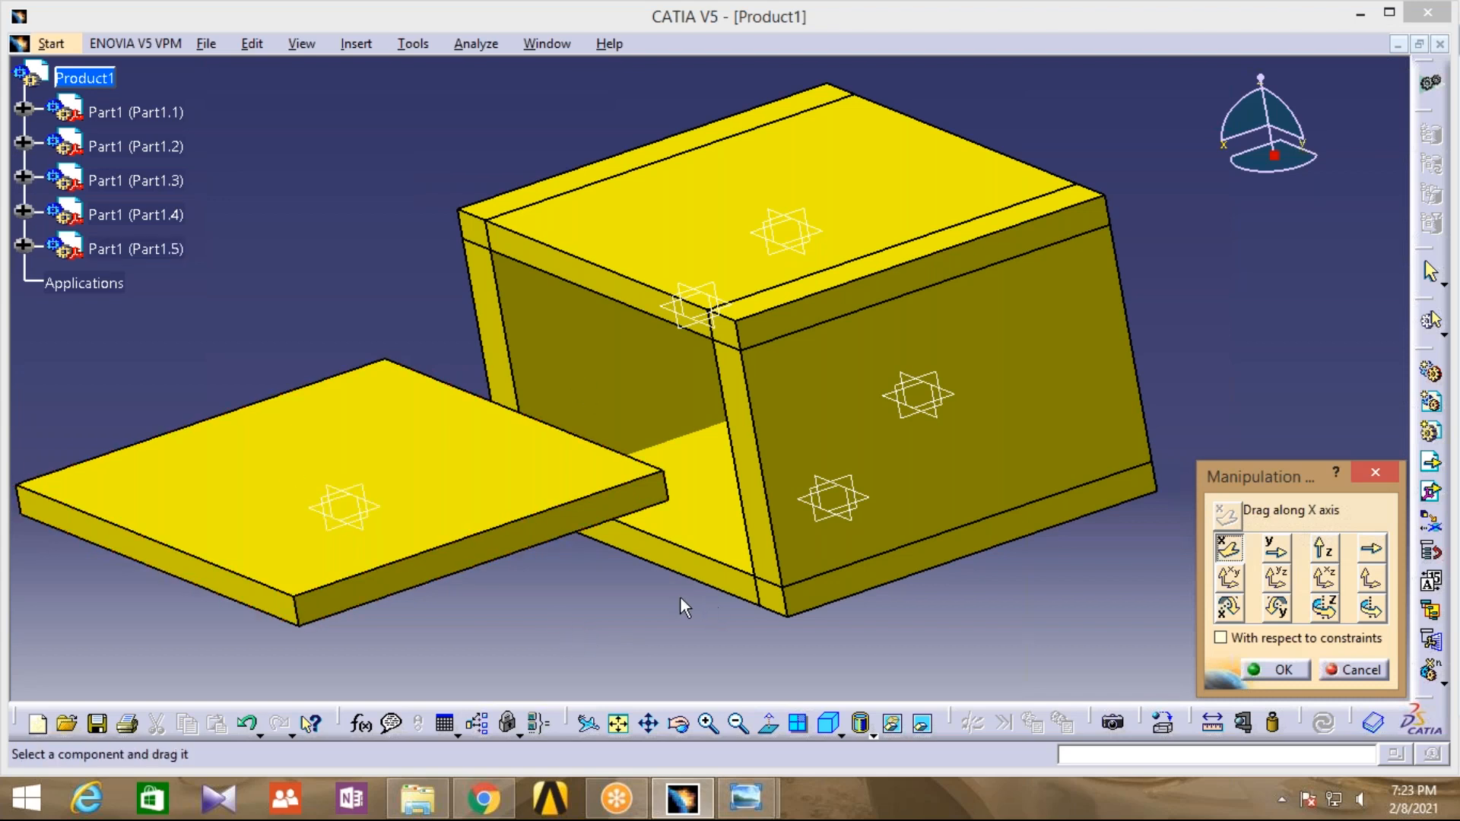
Rotate the fifth plate around the Y axis until it stands upright, parallel to the box's open front
{"action": "middle_click_drag", "start_coordinate": [680, 596], "coordinate": [682, 541]}
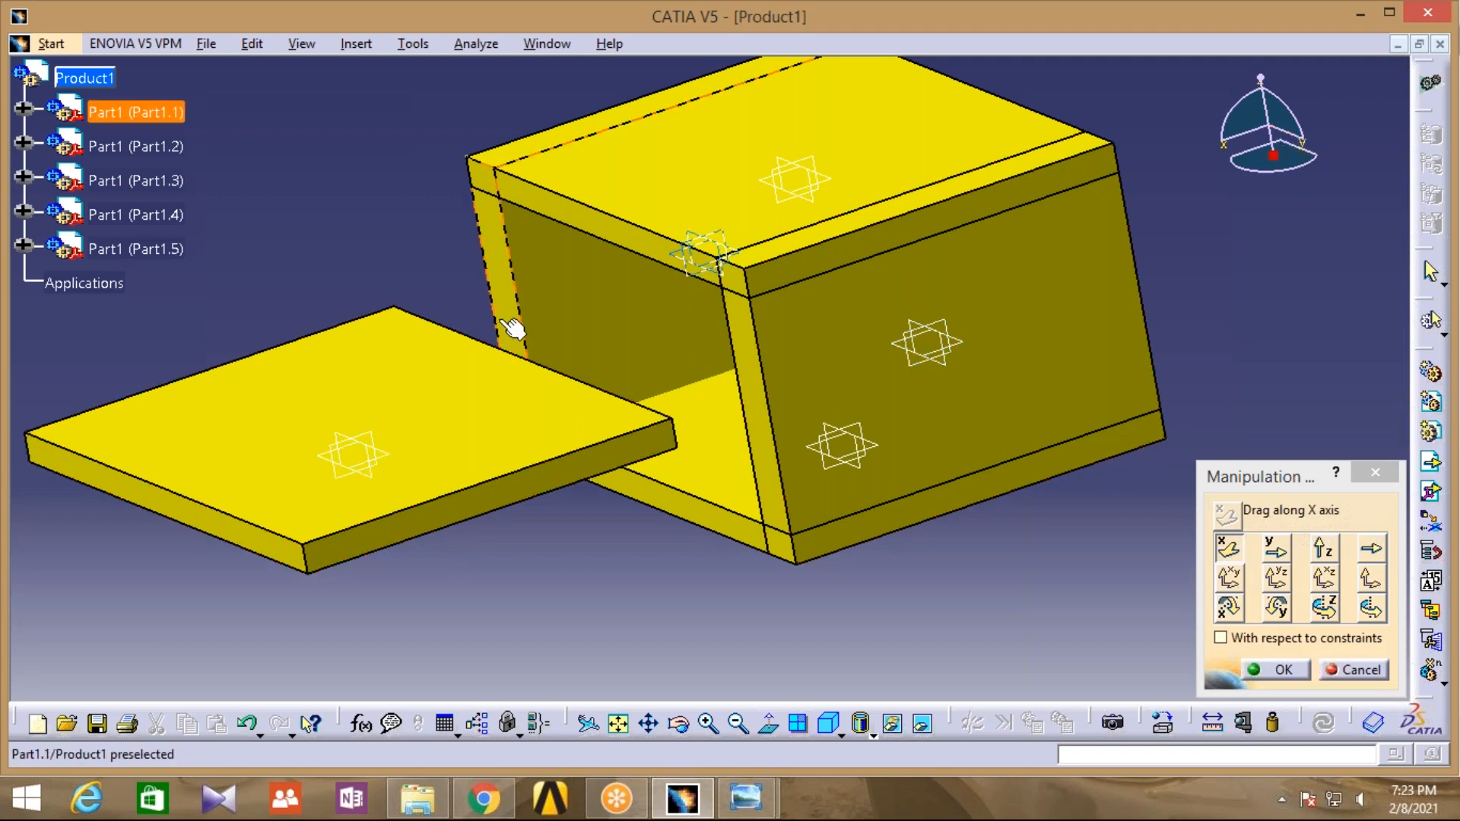
{"action": "left_click", "coordinate": [1277, 613]}
{"action": "left_click_drag", "start_coordinate": [259, 483], "coordinate": [875, 669]}
{"action": "middle_click_drag", "start_coordinate": [889, 617], "coordinate": [867, 465]}
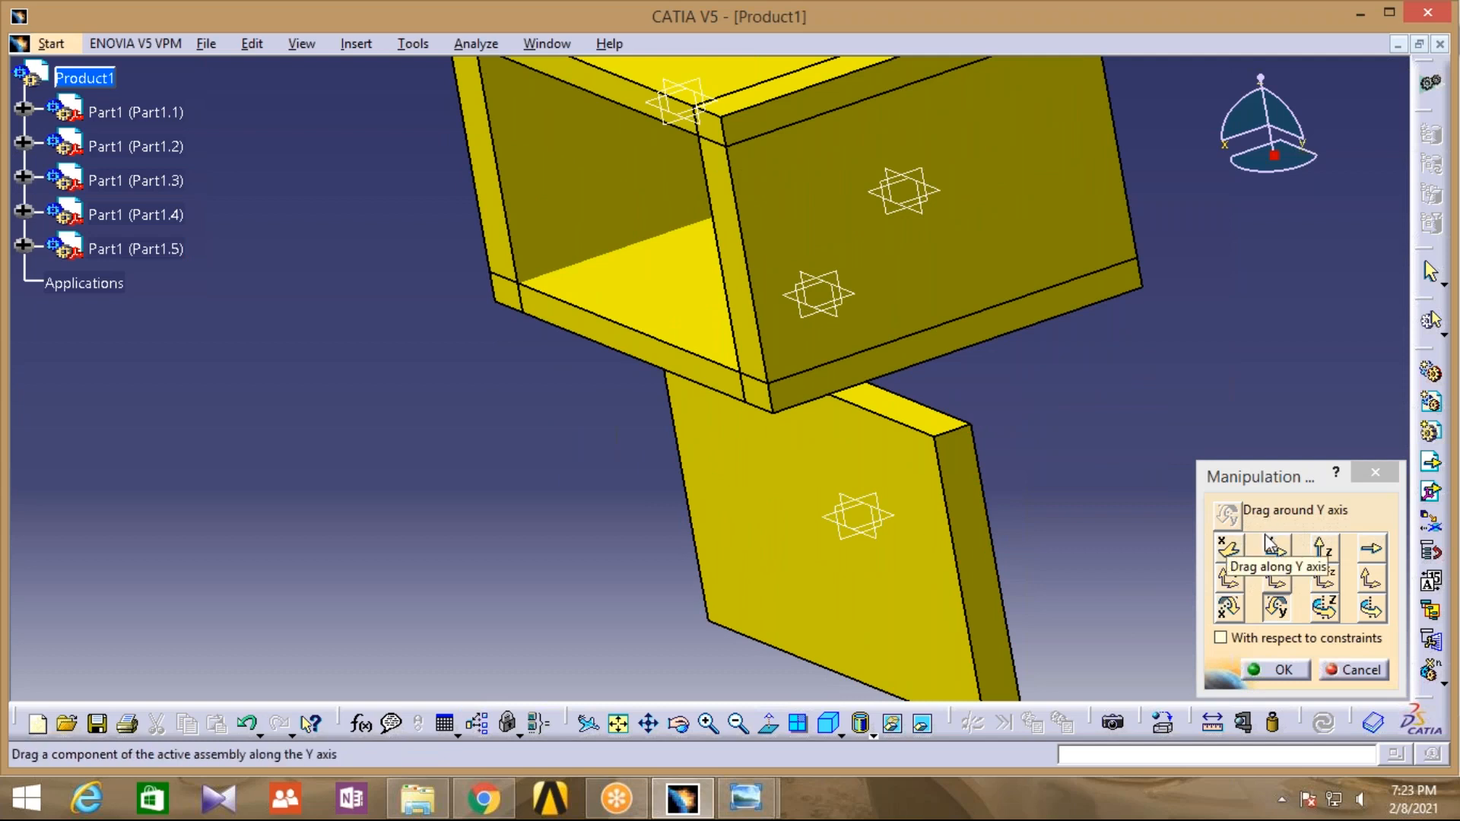
Move the fifth plate along the X and Z axes until it stands level in front of the box's open end
{"action": "left_click", "coordinate": [1231, 553]}
{"action": "left_click_drag", "start_coordinate": [942, 554], "coordinate": [619, 639]}
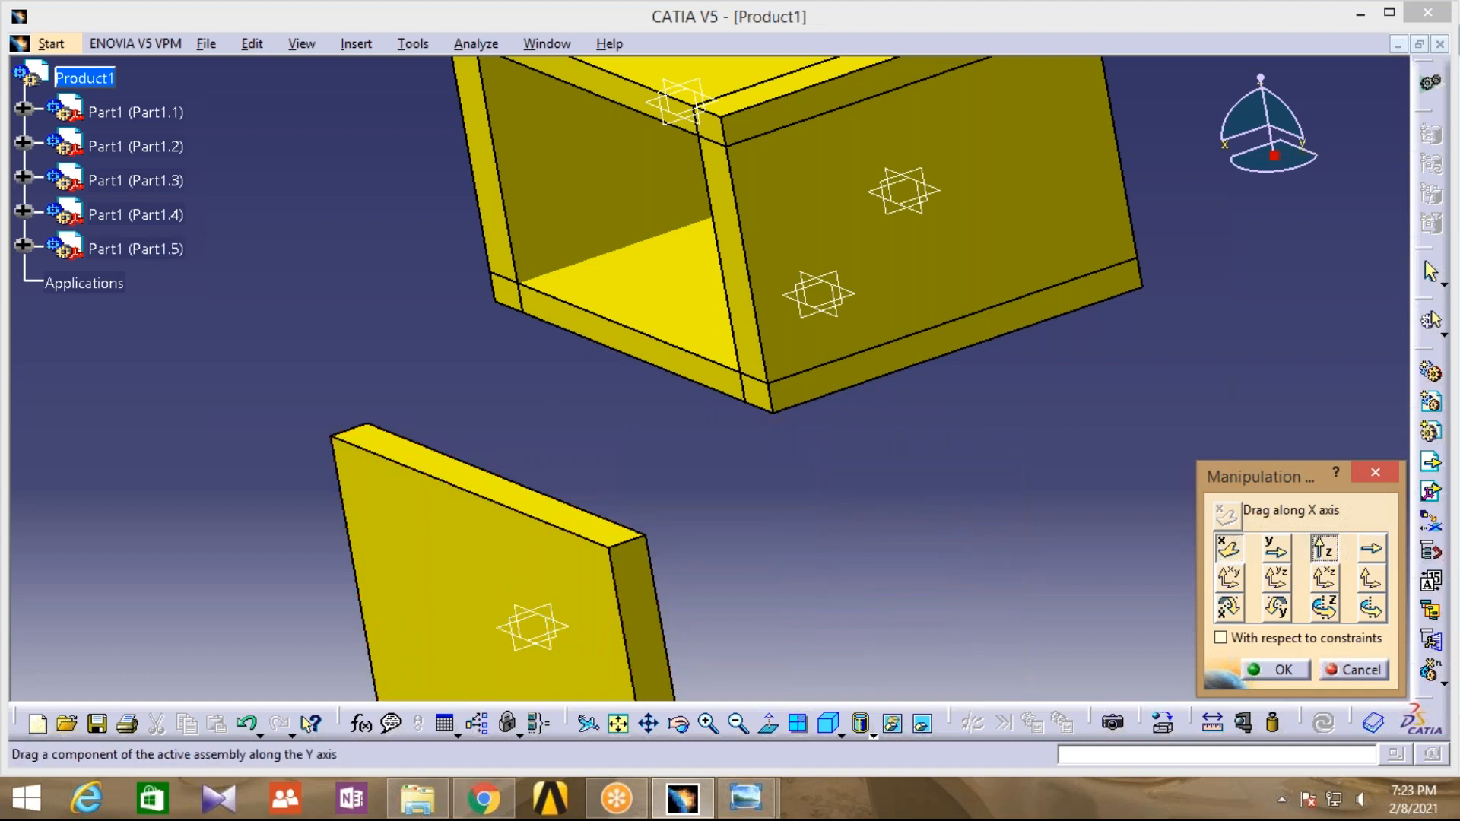
{"action": "left_click", "coordinate": [1323, 547]}
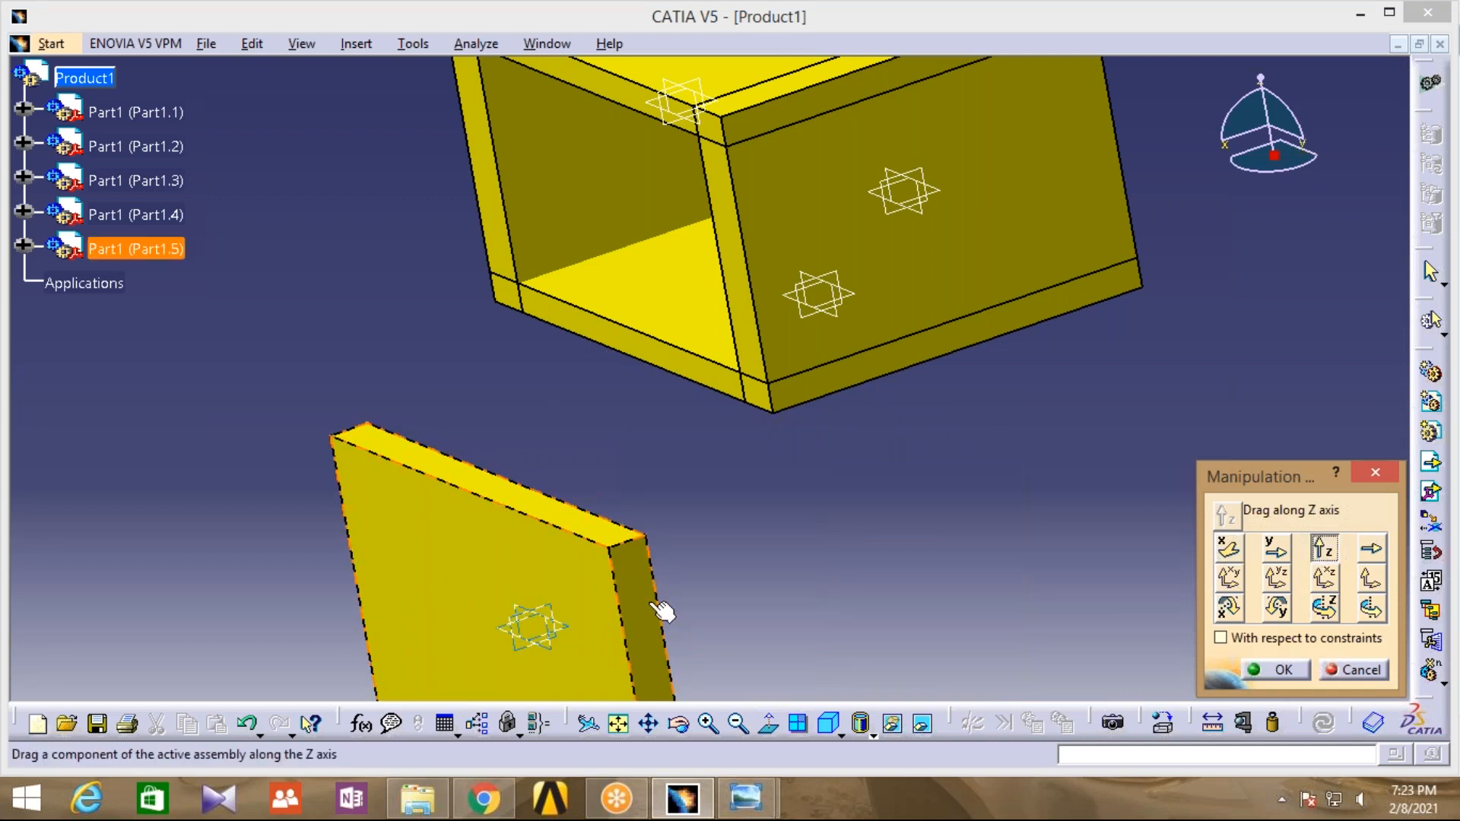
{"action": "left_click_drag", "start_coordinate": [662, 611], "coordinate": [602, 272]}
{"action": "left_click", "coordinate": [1279, 670]}
Snap the narrow top face of the fifth plate to the top face of the box
{"action": "middle_click_drag", "start_coordinate": [597, 481], "coordinate": [620, 653]}
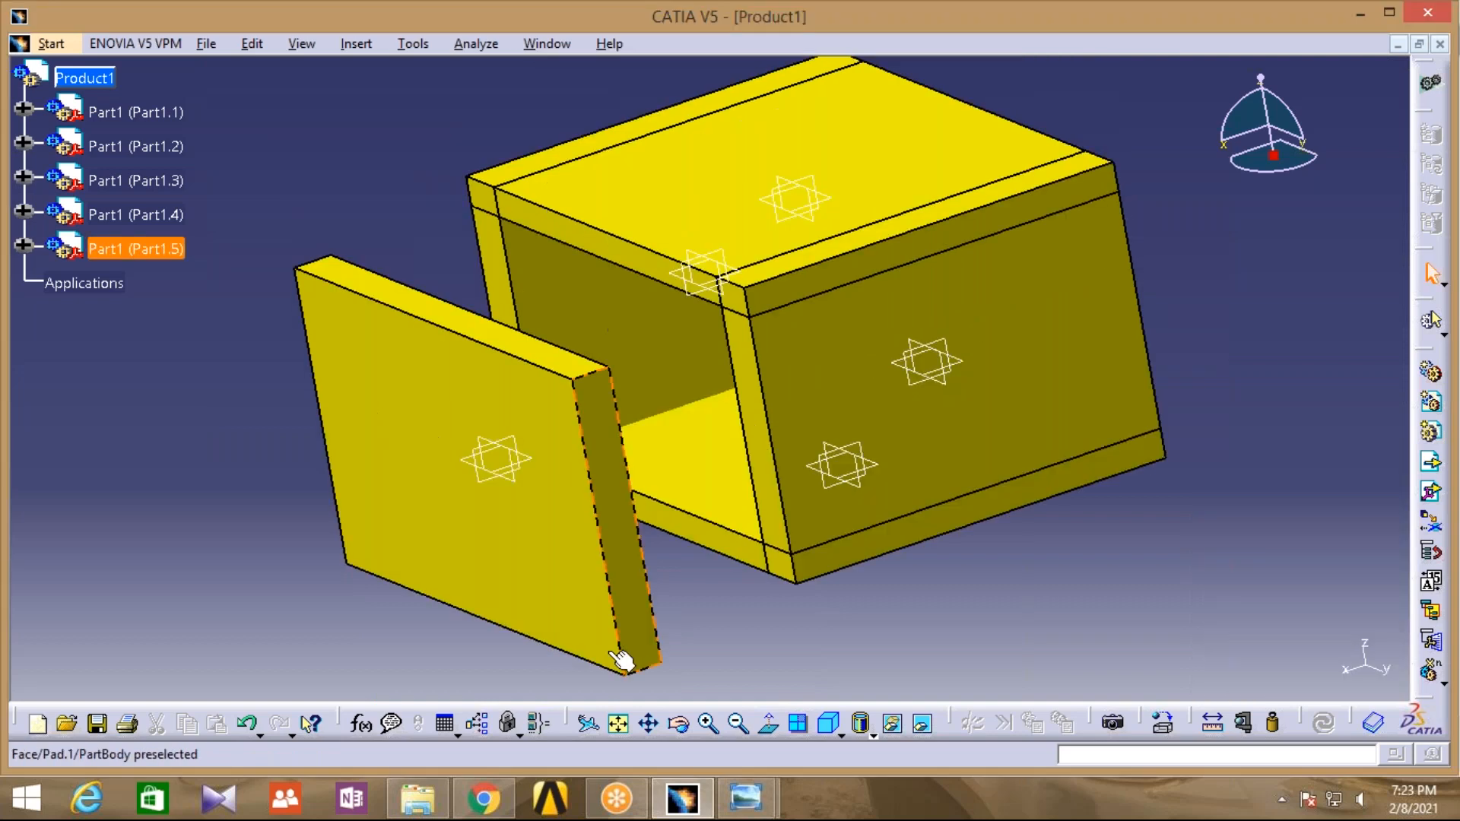
{"action": "left_click", "coordinate": [251, 44]}
{"action": "mouse_move", "coordinate": [268, 293]}
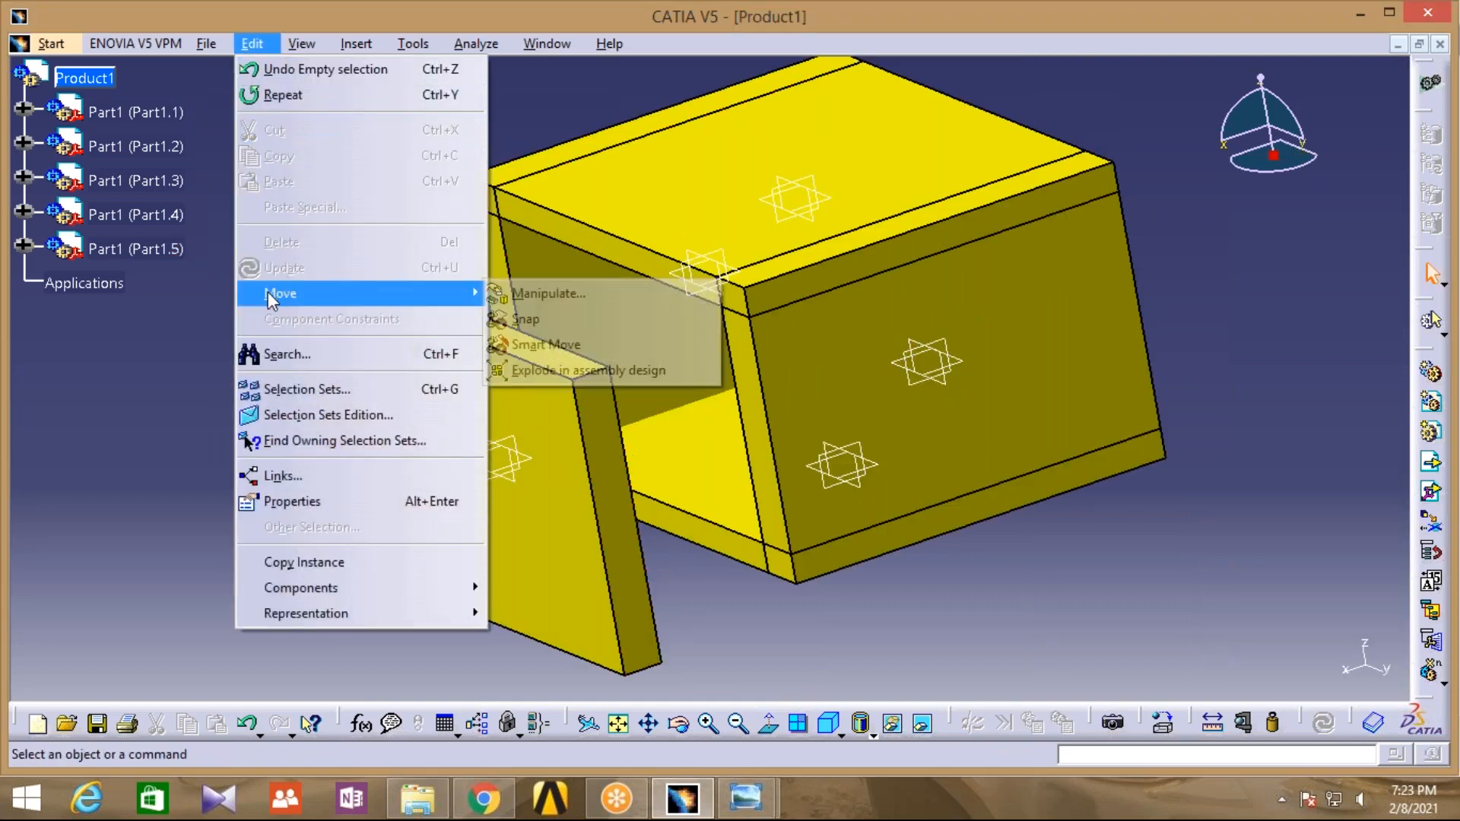
{"action": "left_click", "coordinate": [545, 323]}
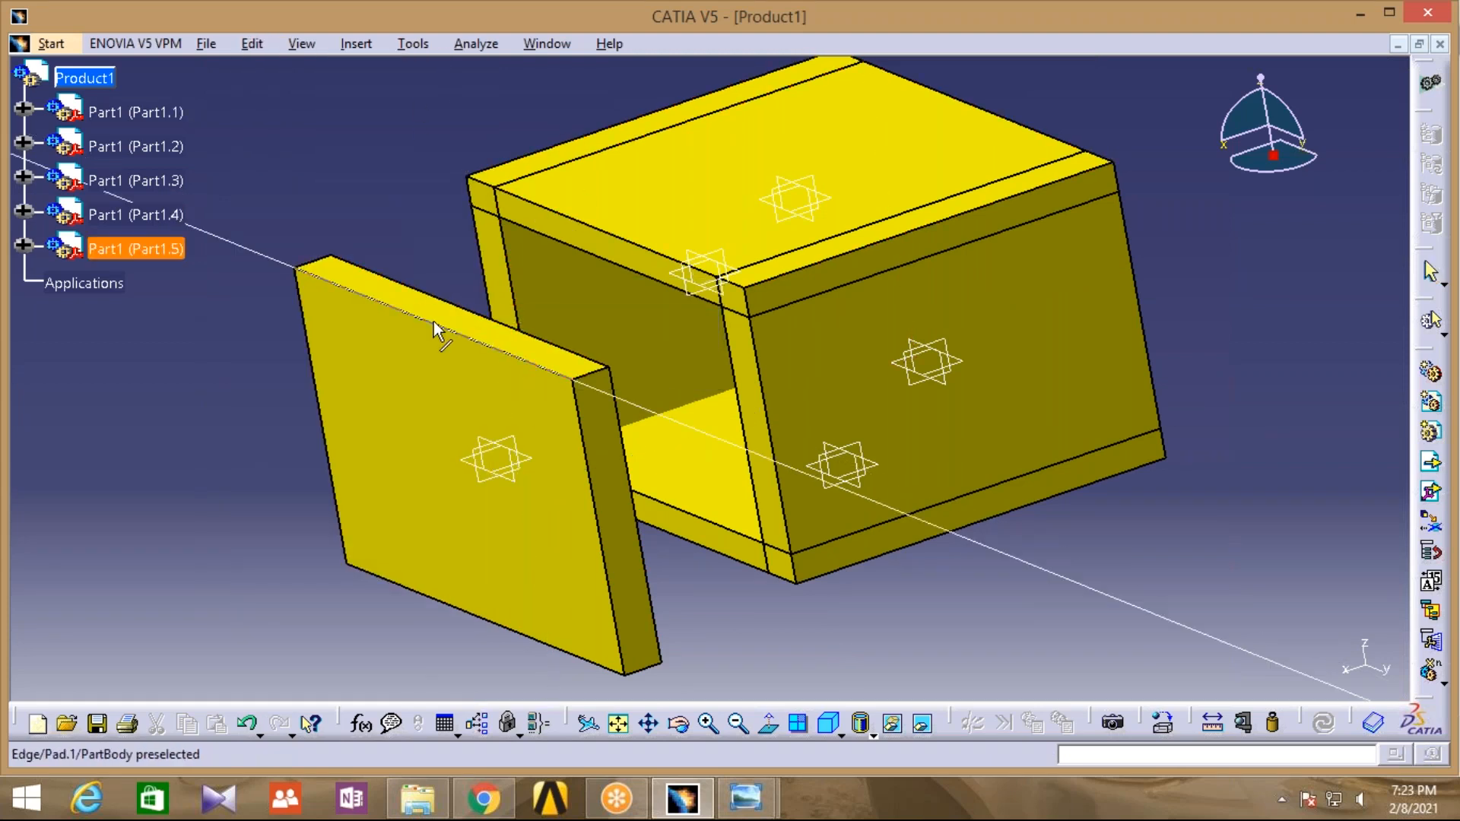
{"action": "left_click", "coordinate": [707, 726]}
{"action": "left_click", "coordinate": [397, 309]}
{"action": "left_click", "coordinate": [721, 235]}
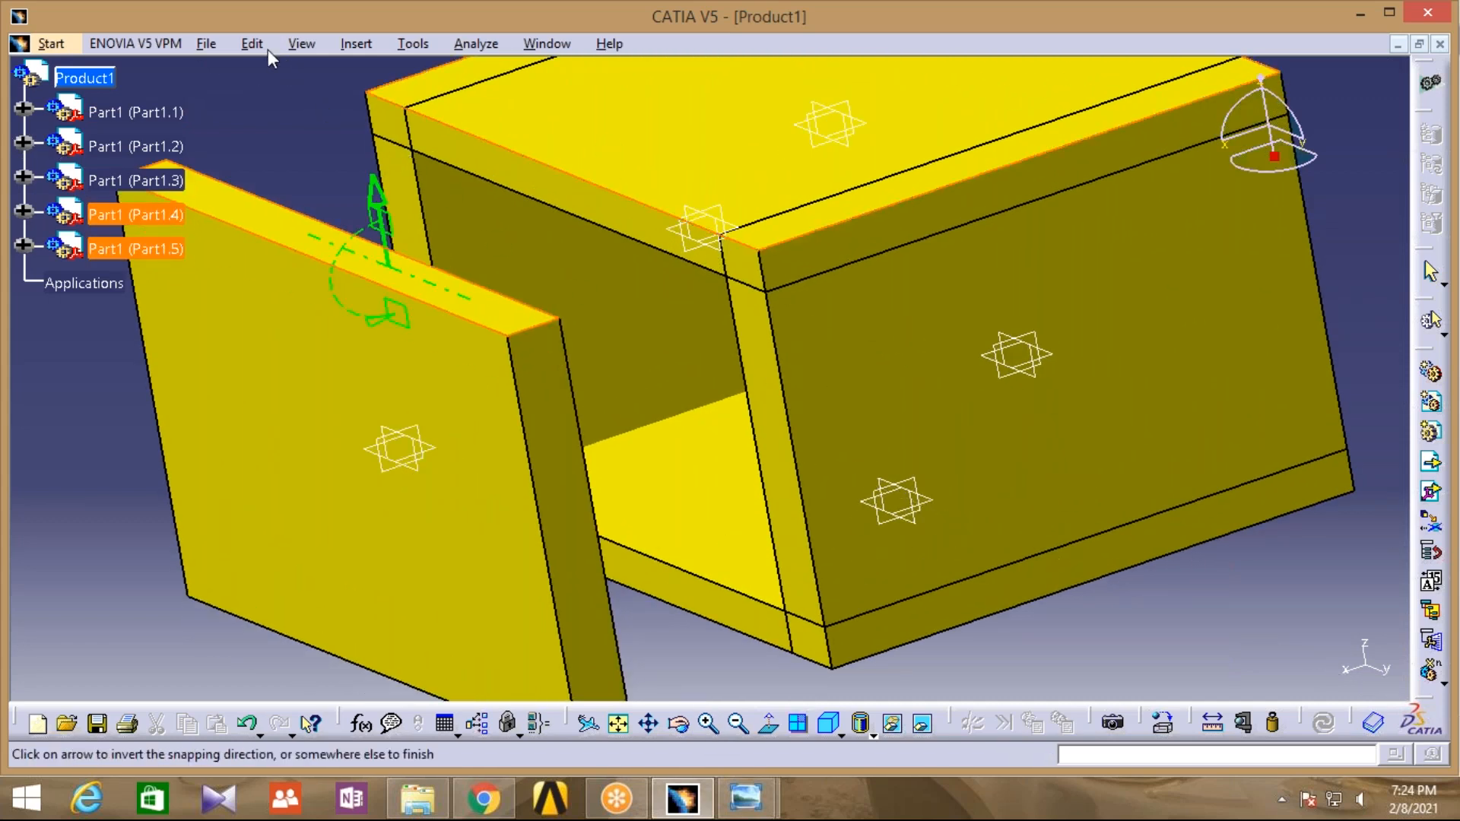
Snap the narrow side face of the fifth plate to the matching outer side face of the box
{"action": "left_click", "coordinate": [244, 39]}
{"action": "mouse_move", "coordinate": [335, 302]}
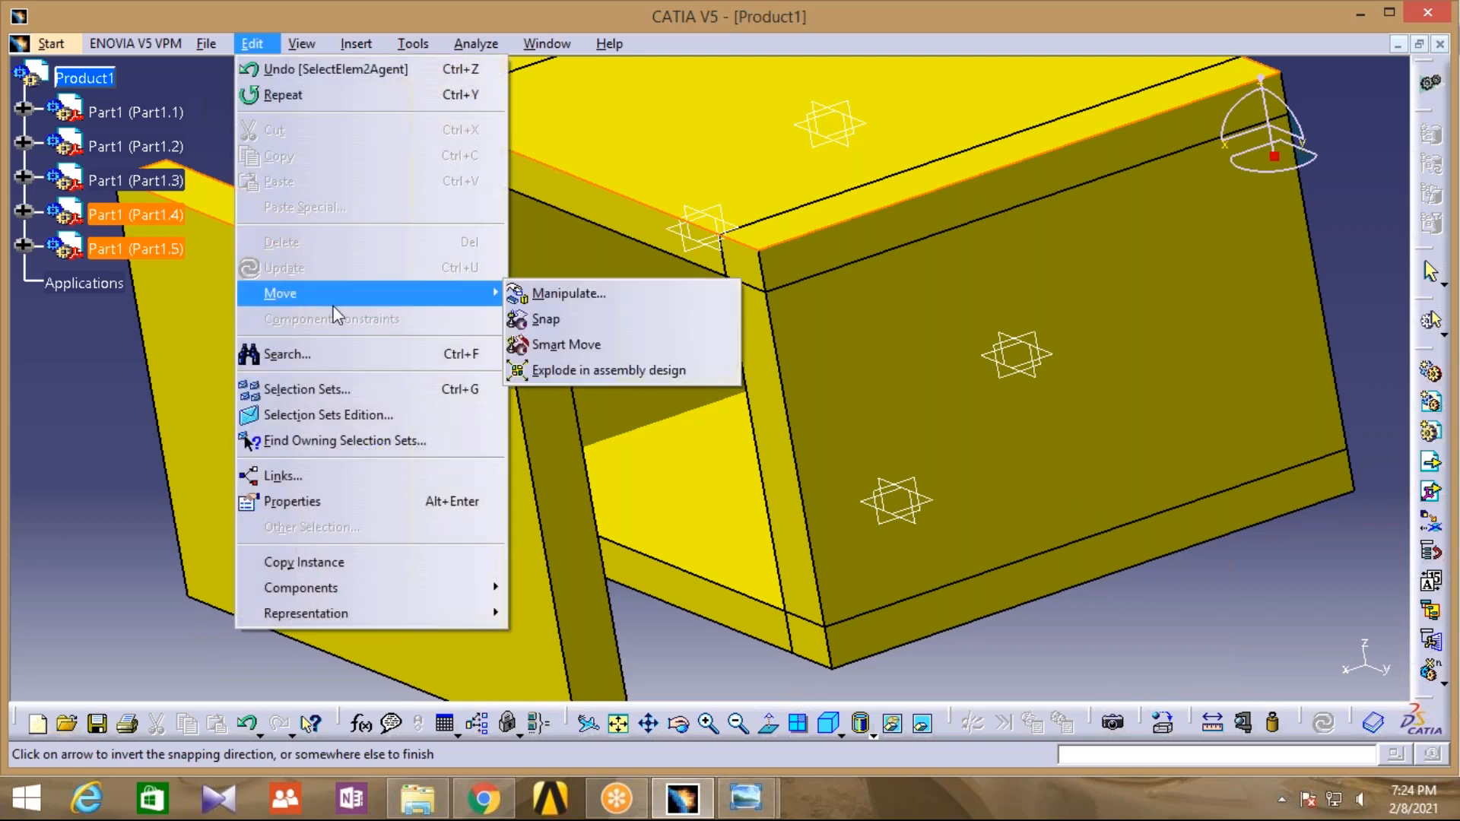
{"action": "left_click", "coordinate": [544, 319]}
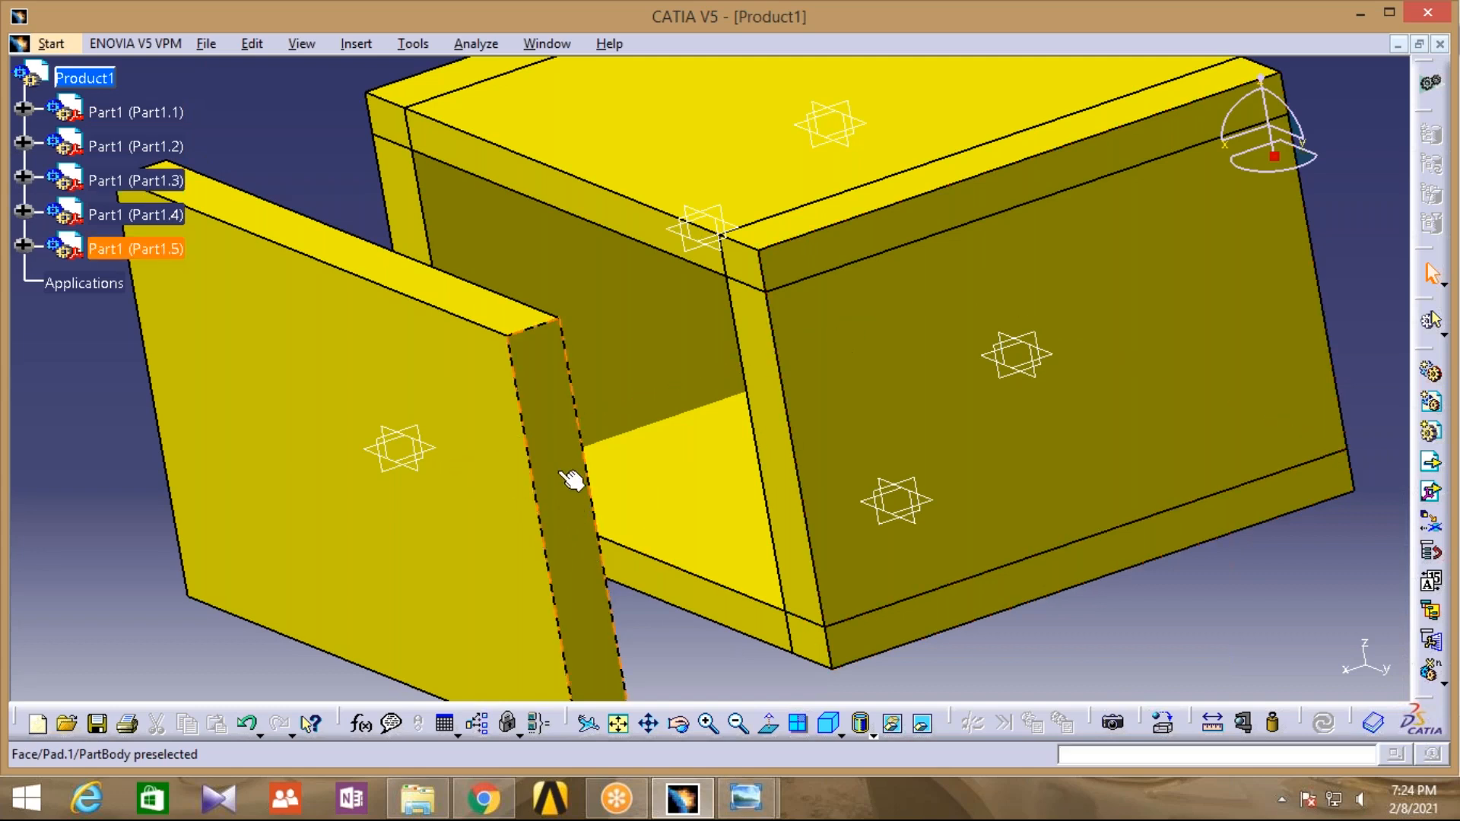
{"action": "left_click", "coordinate": [837, 403]}
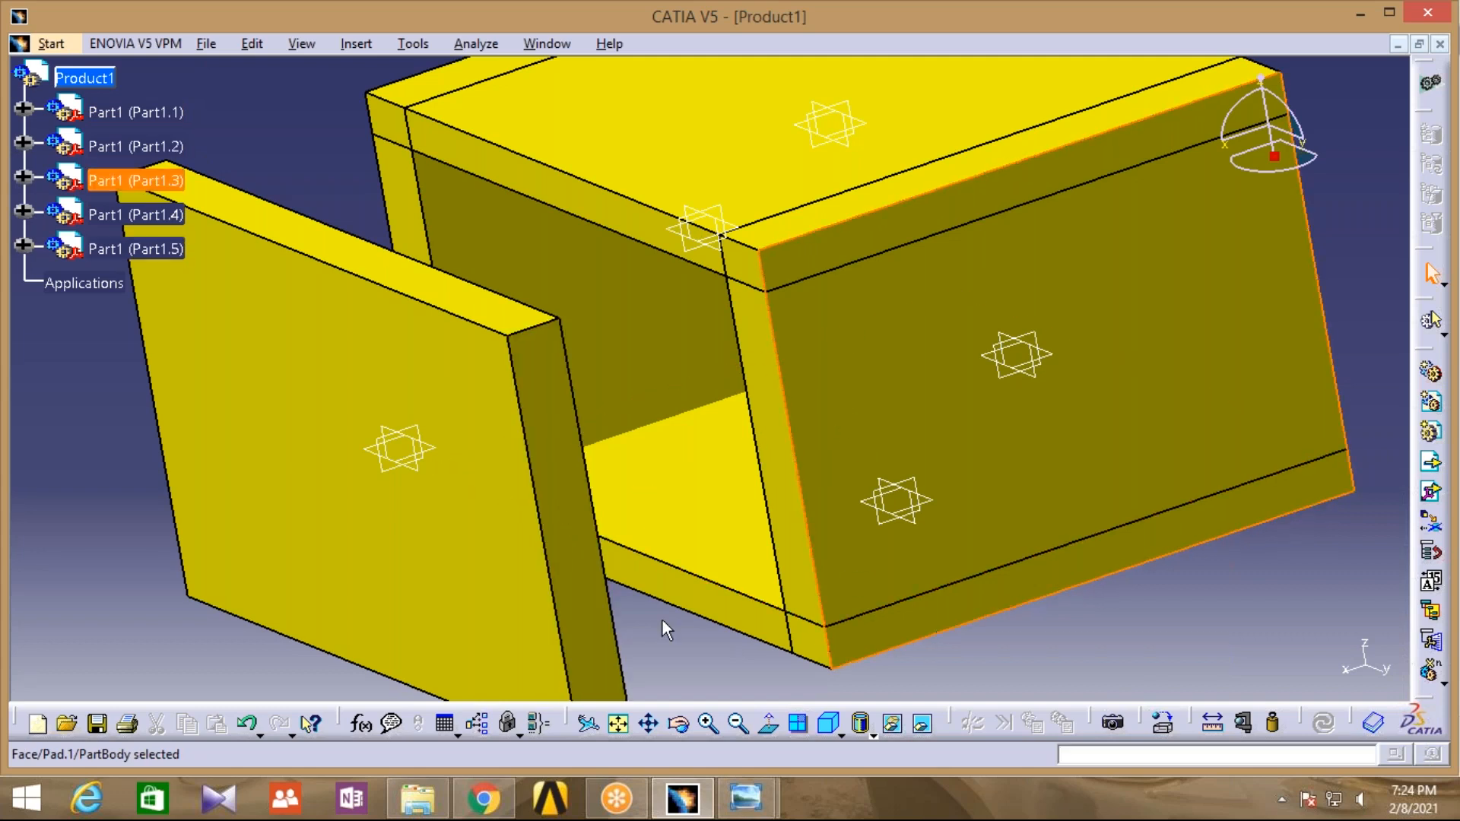
{"action": "left_click", "coordinate": [661, 668]}
Snap the large outer face of the fifth plate to the front edge face of an upright plate to close that opening
{"action": "left_click", "coordinate": [254, 43]}
{"action": "mouse_move", "coordinate": [290, 293]}
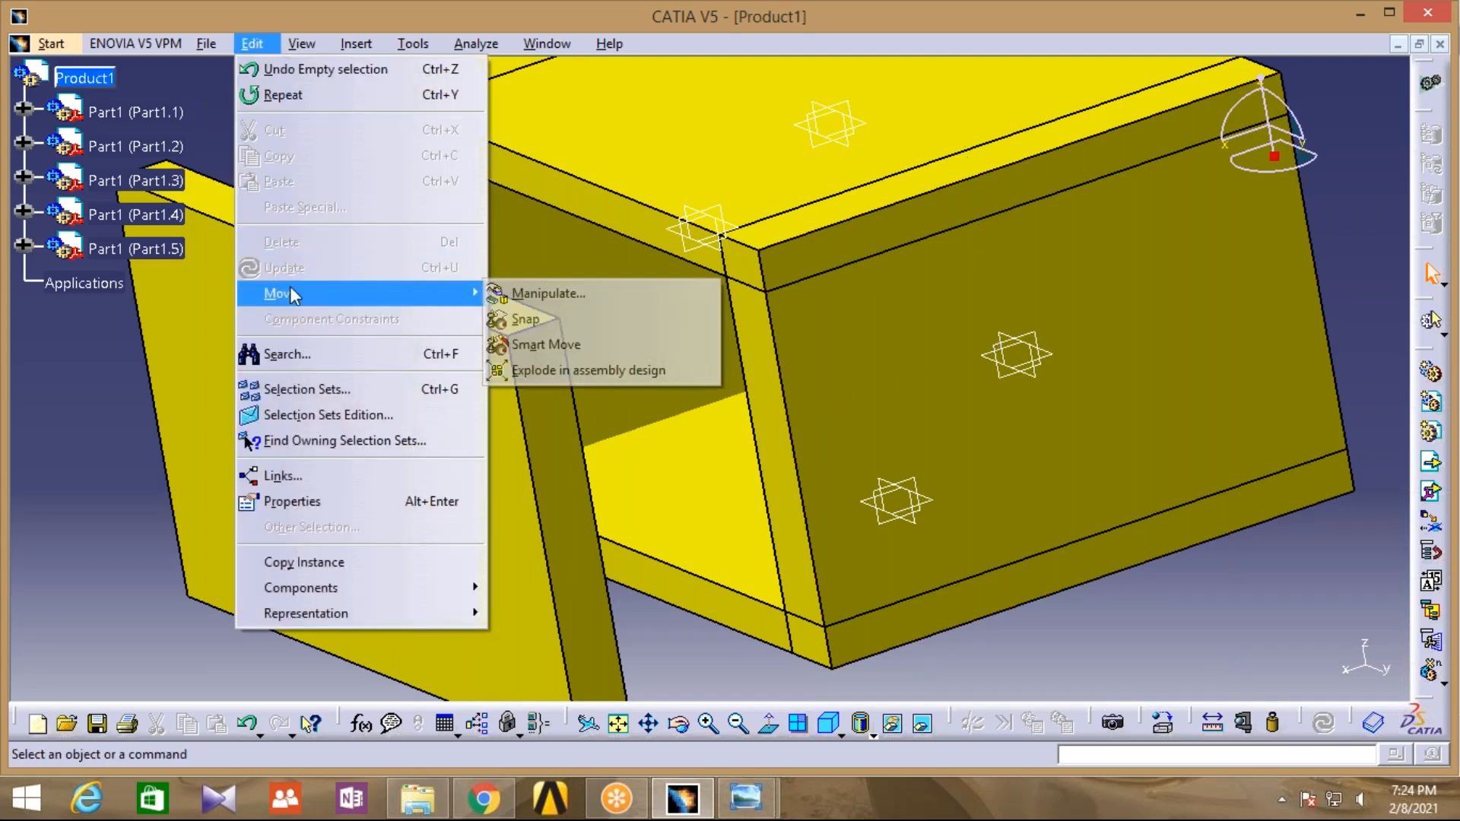
{"action": "left_click", "coordinate": [525, 319]}
{"action": "left_click", "coordinate": [346, 465]}
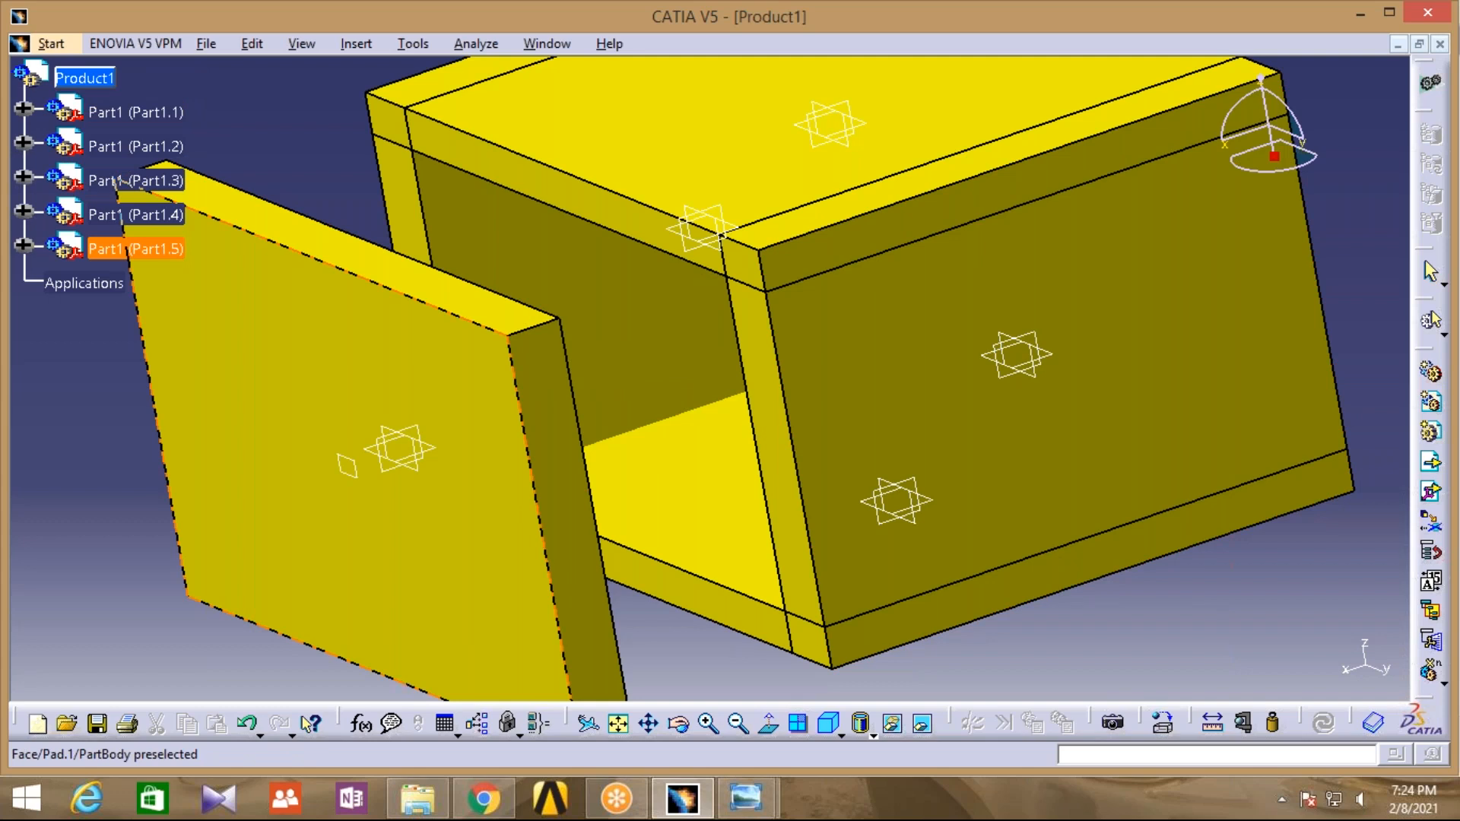
{"action": "left_click", "coordinate": [751, 345]}
{"action": "left_click", "coordinate": [381, 580]}
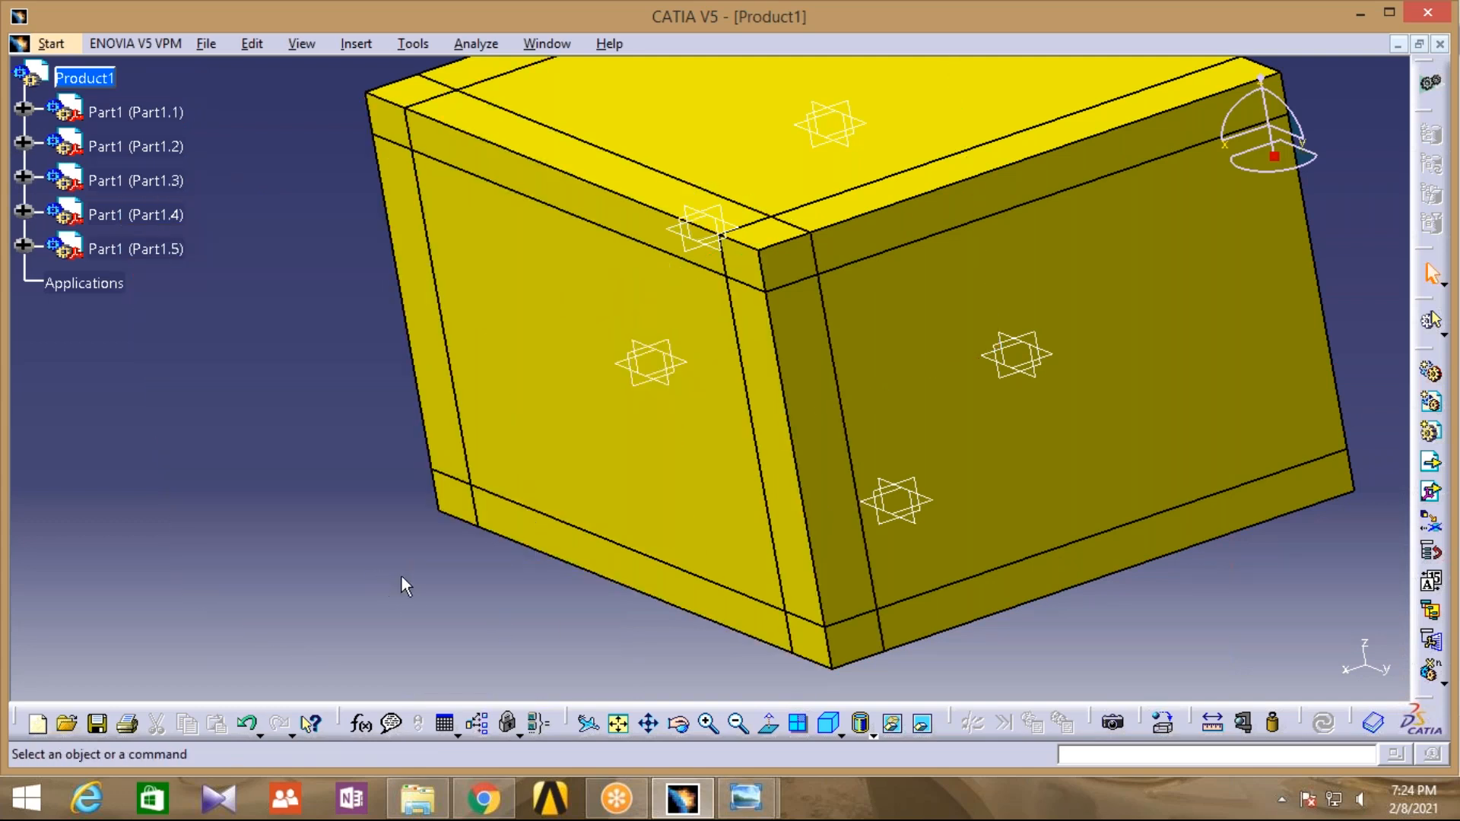
Insert m23.CATPart into Product1 again as an existing component for the sixth plate
{"action": "left_click", "coordinate": [735, 725]}
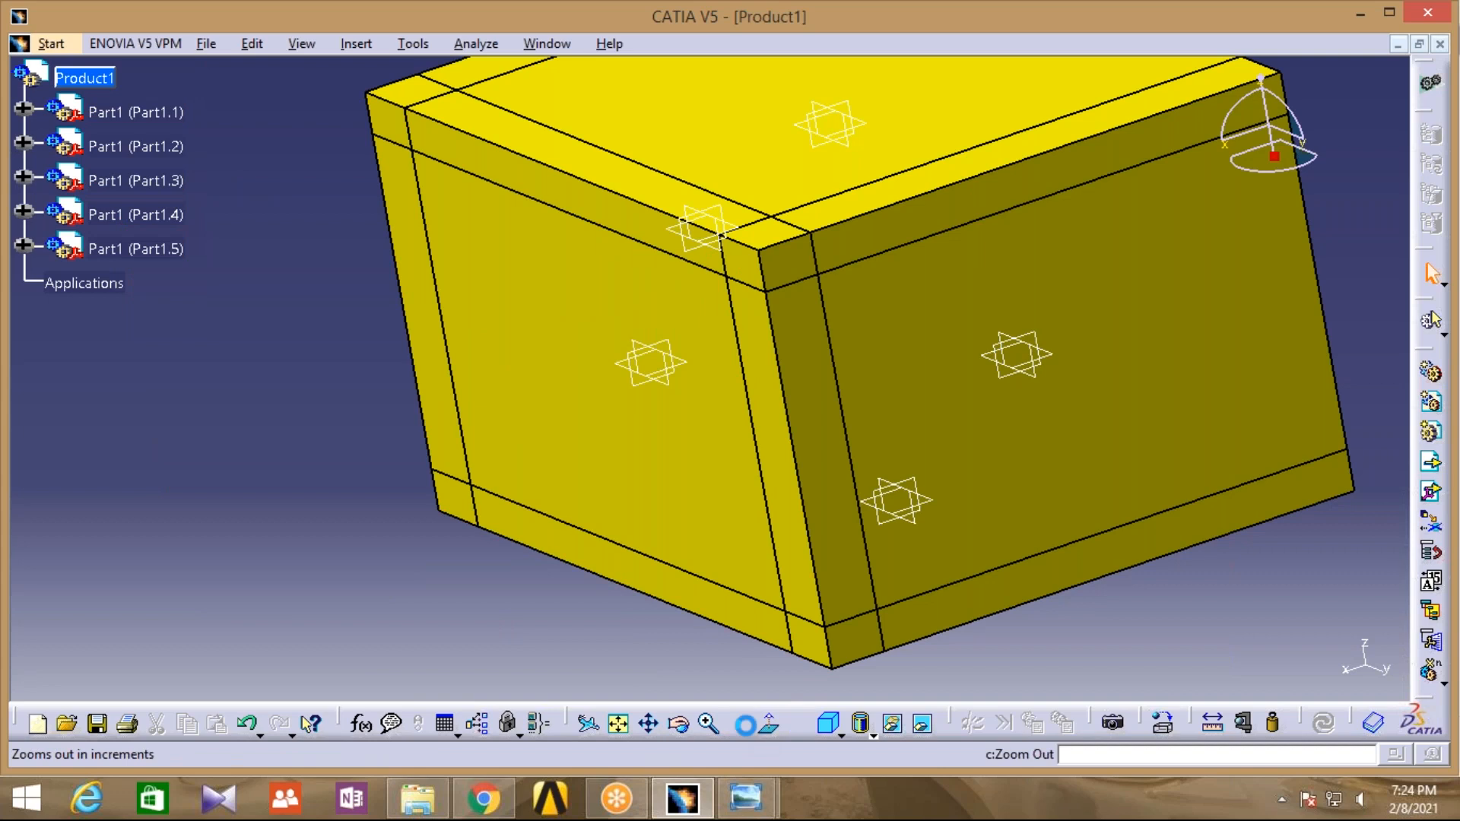
{"action": "middle_click_drag", "start_coordinate": [1004, 547], "coordinate": [768, 636]}
{"action": "middle_click_drag", "start_coordinate": [1059, 205], "coordinate": [340, 508]}
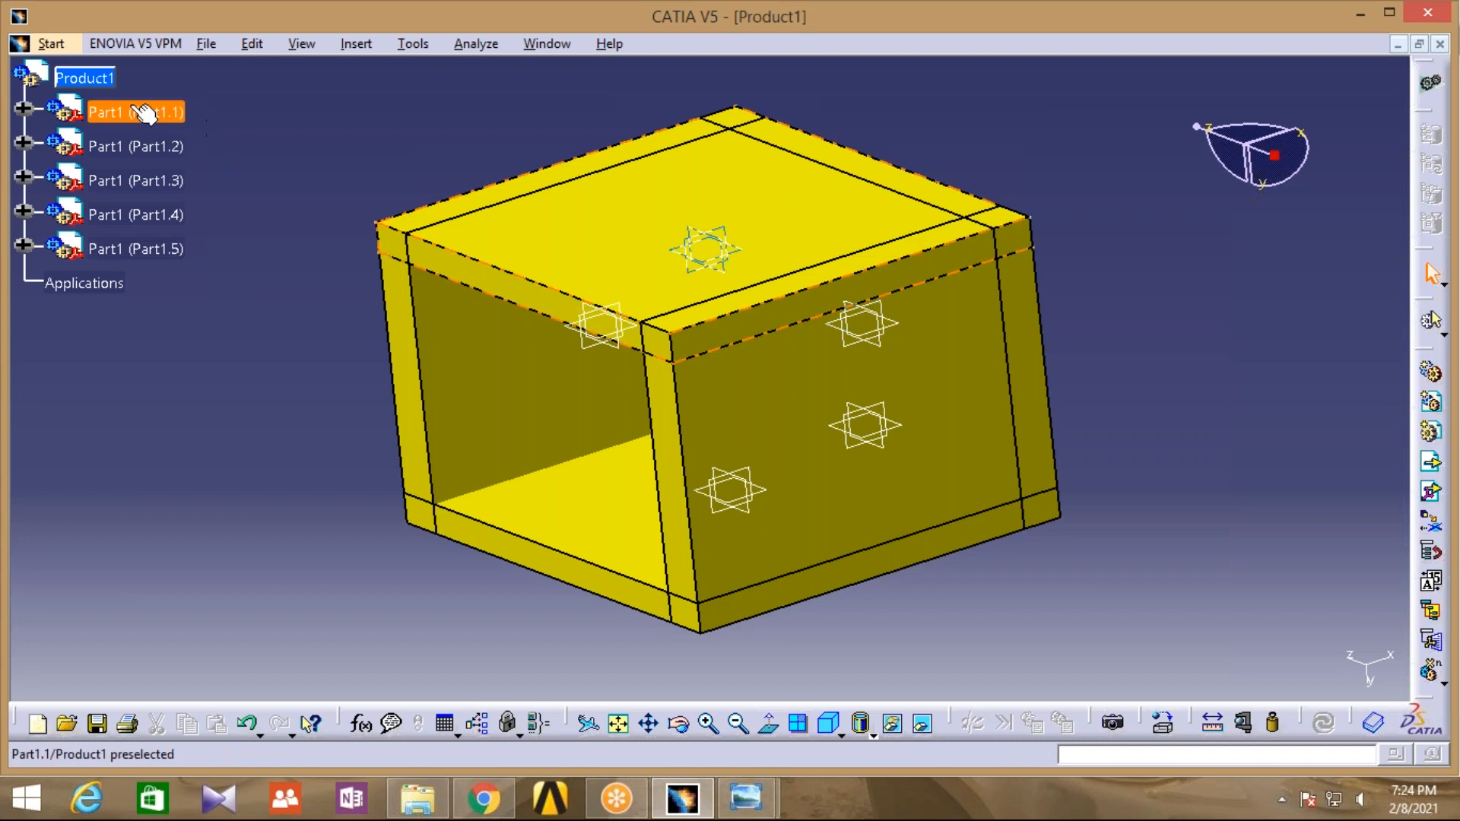
{"action": "left_click", "coordinate": [98, 79]}
{"action": "left_click", "coordinate": [352, 44]}
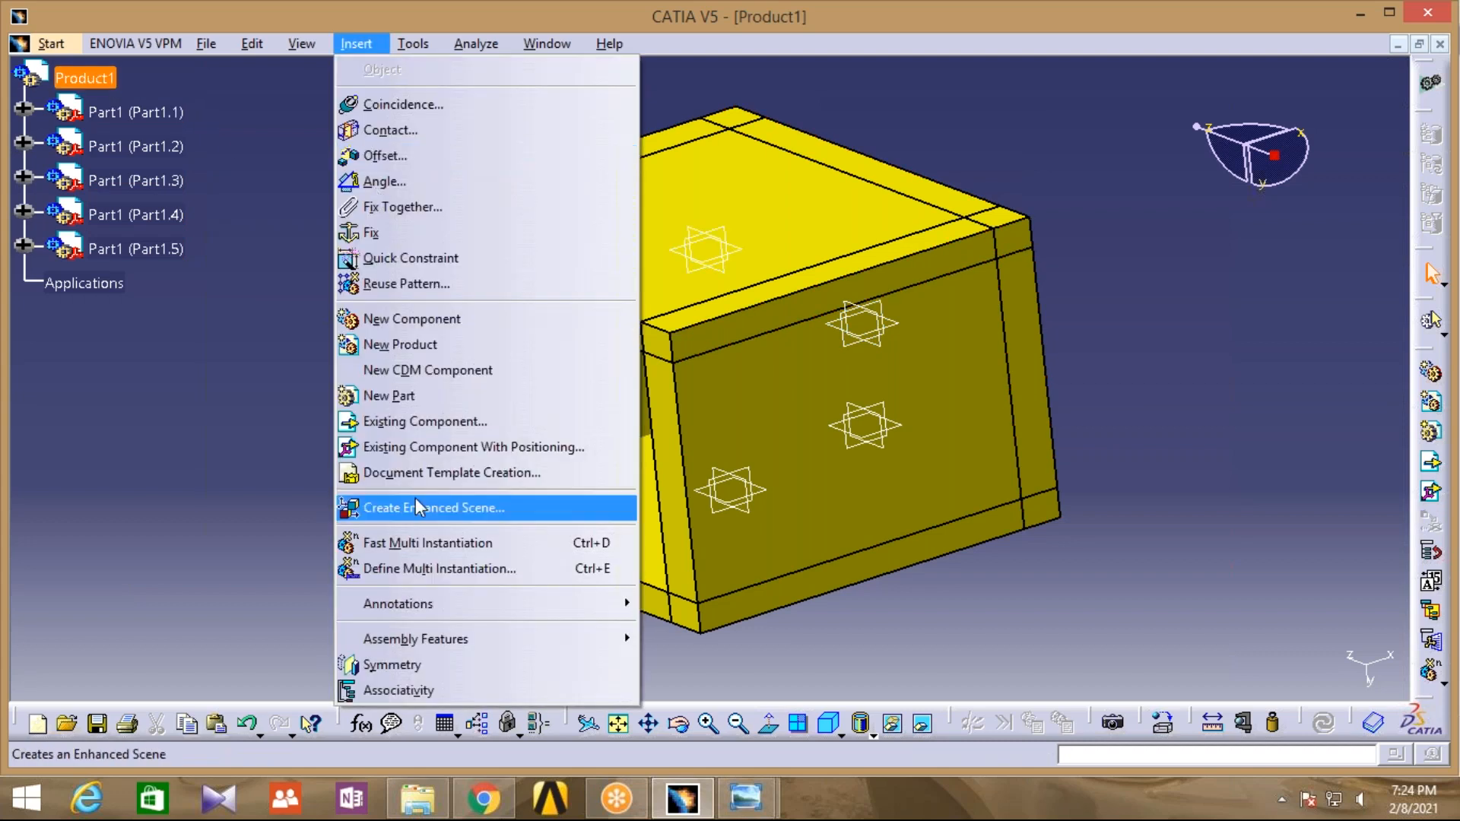
{"action": "left_click", "coordinate": [408, 422]}
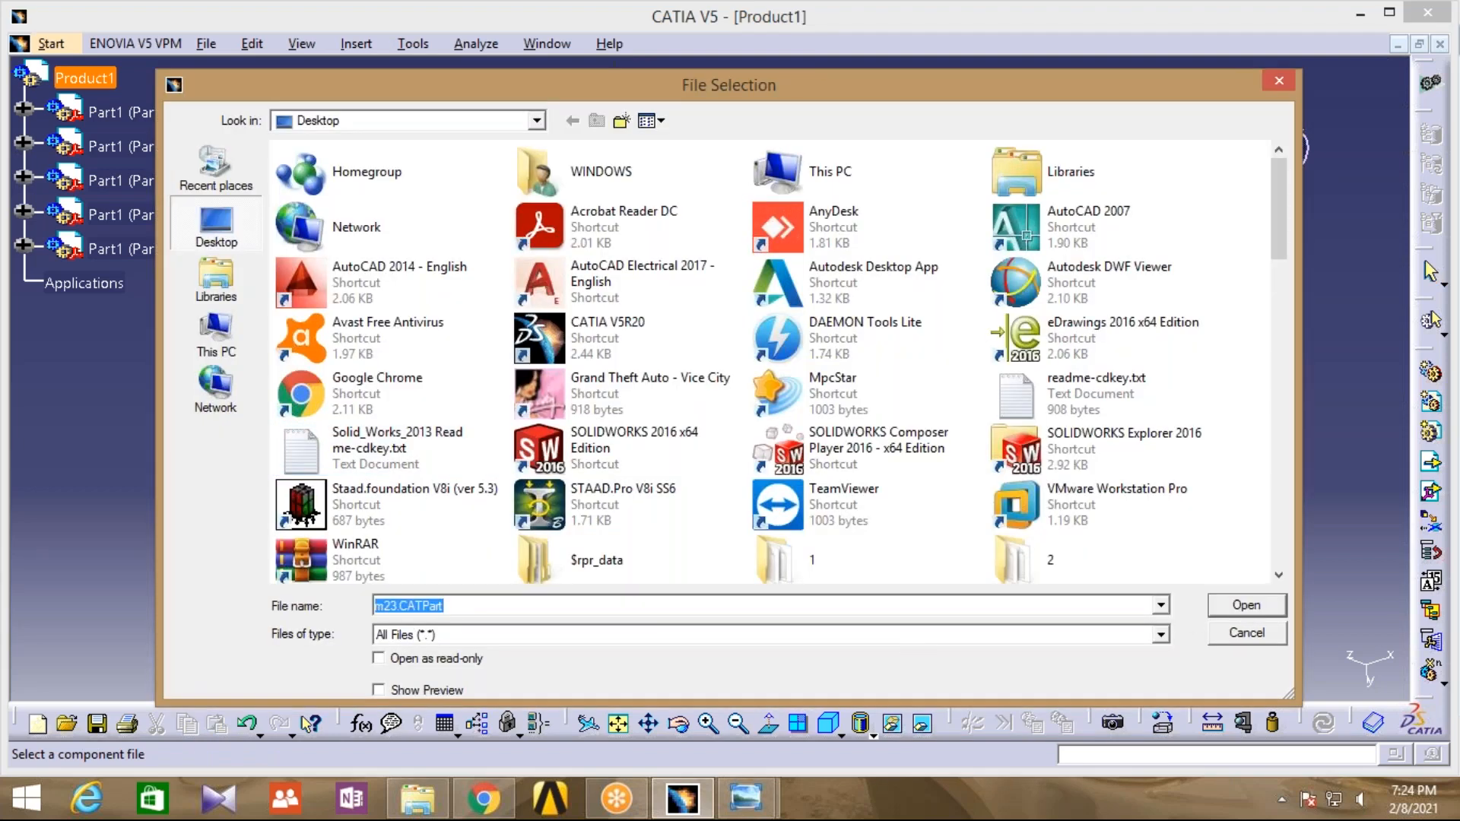
{"action": "key", "text": "Return"}
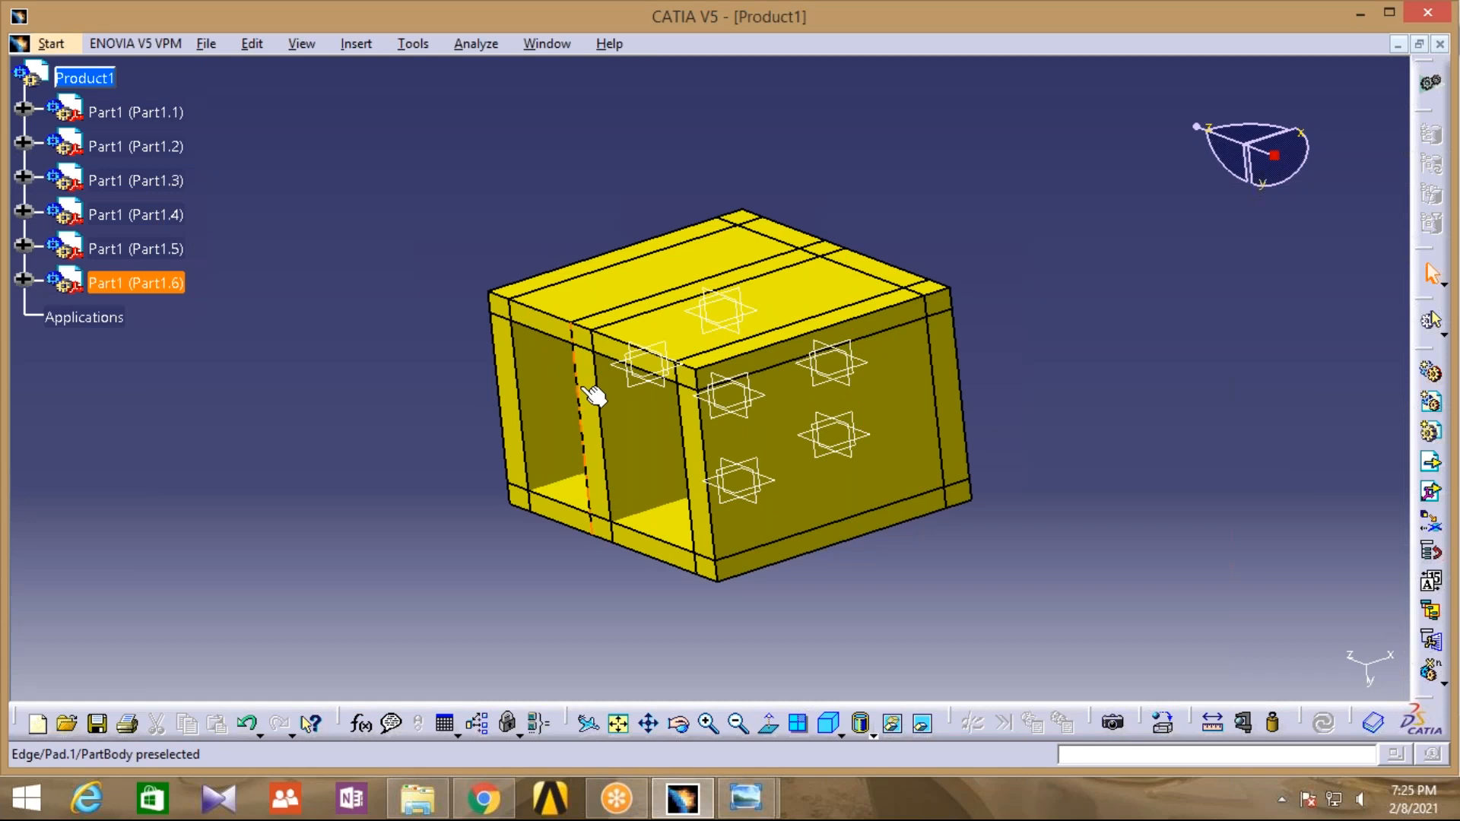
{"action": "left_click", "coordinate": [1133, 255]}
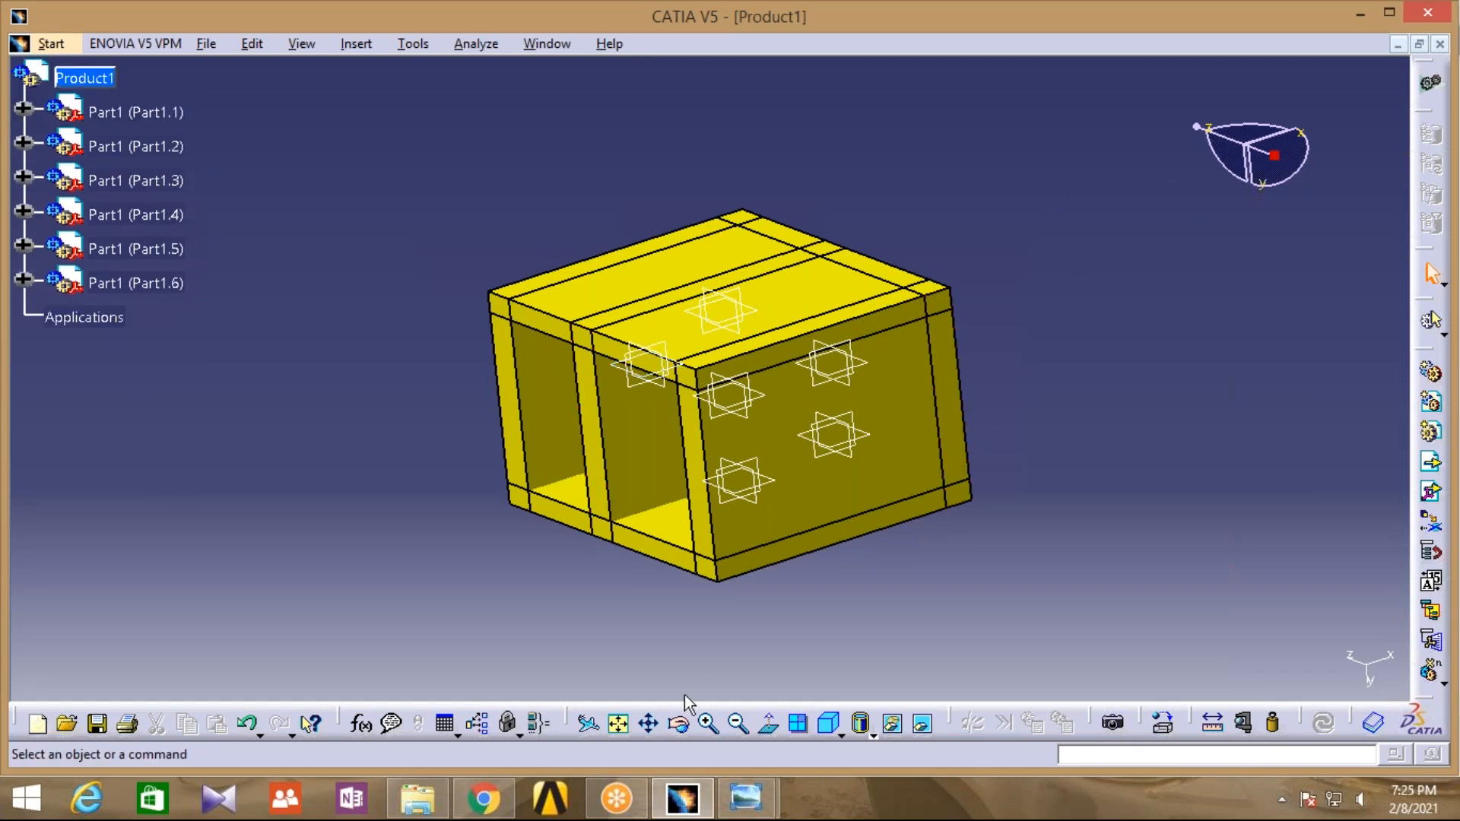
Use Manipulate to move the sixth plate along the X axis, out through the remaining open end of the box
{"action": "left_click", "coordinate": [679, 724]}
{"action": "left_click_drag", "start_coordinate": [633, 601], "coordinate": [811, 696]}
{"action": "left_click_drag", "start_coordinate": [810, 396], "coordinate": [833, 285]}
{"action": "middle_click_drag", "start_coordinate": [695, 318], "coordinate": [882, 303]}
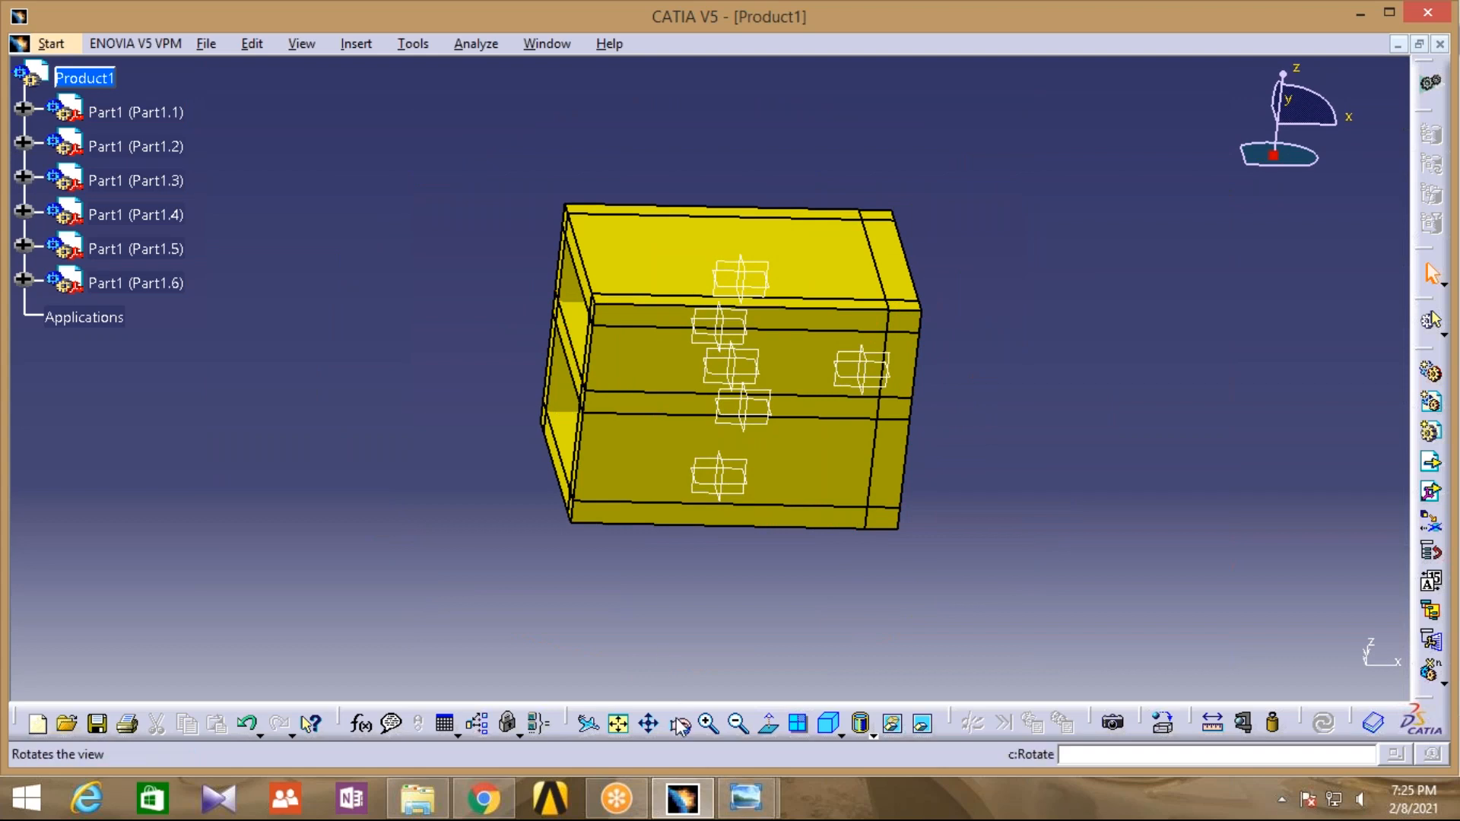
{"action": "middle_click_drag", "start_coordinate": [512, 606], "coordinate": [625, 581]}
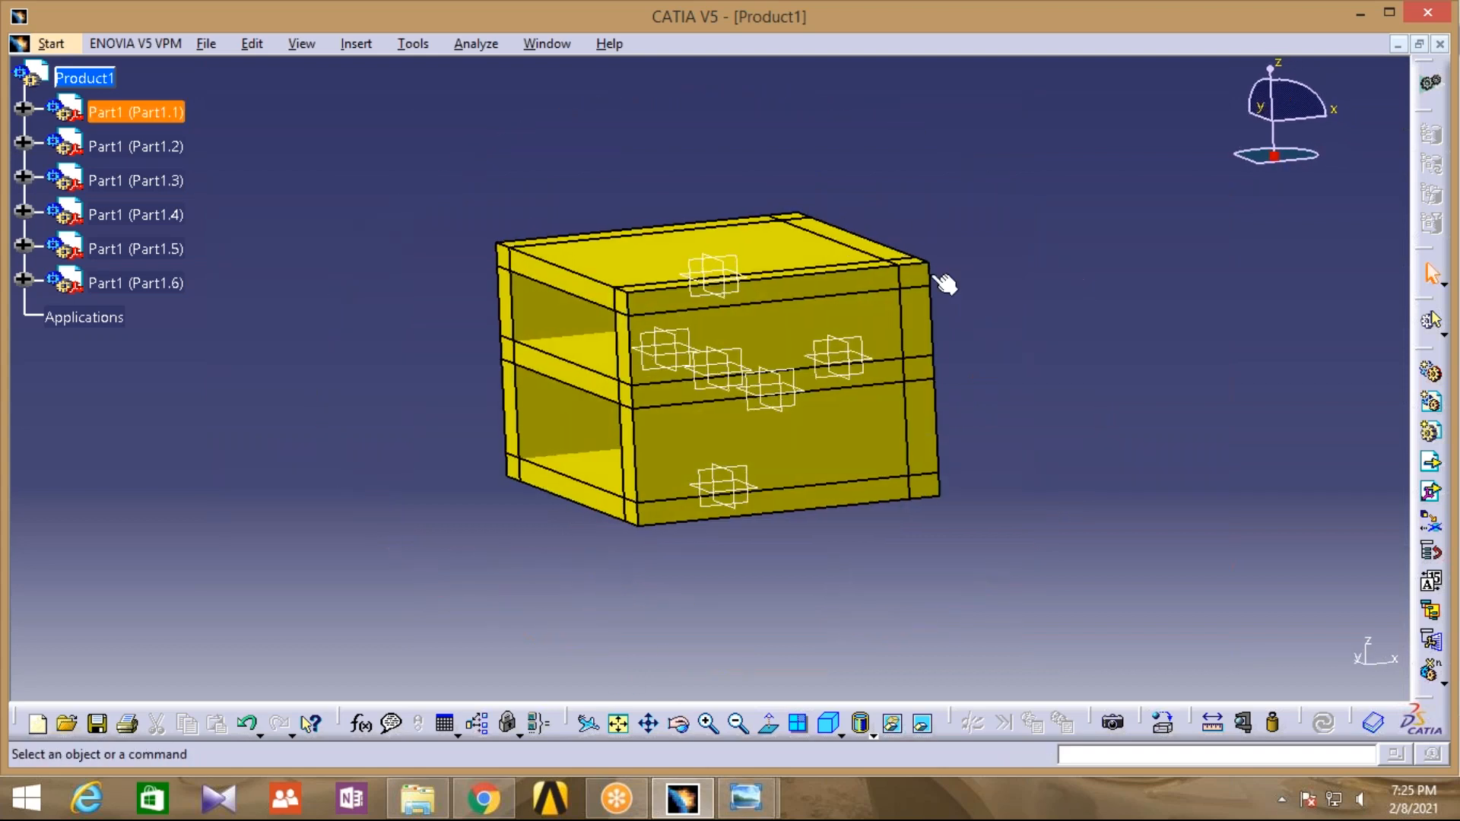
{"action": "middle_click_drag", "start_coordinate": [975, 134], "coordinate": [966, 172]}
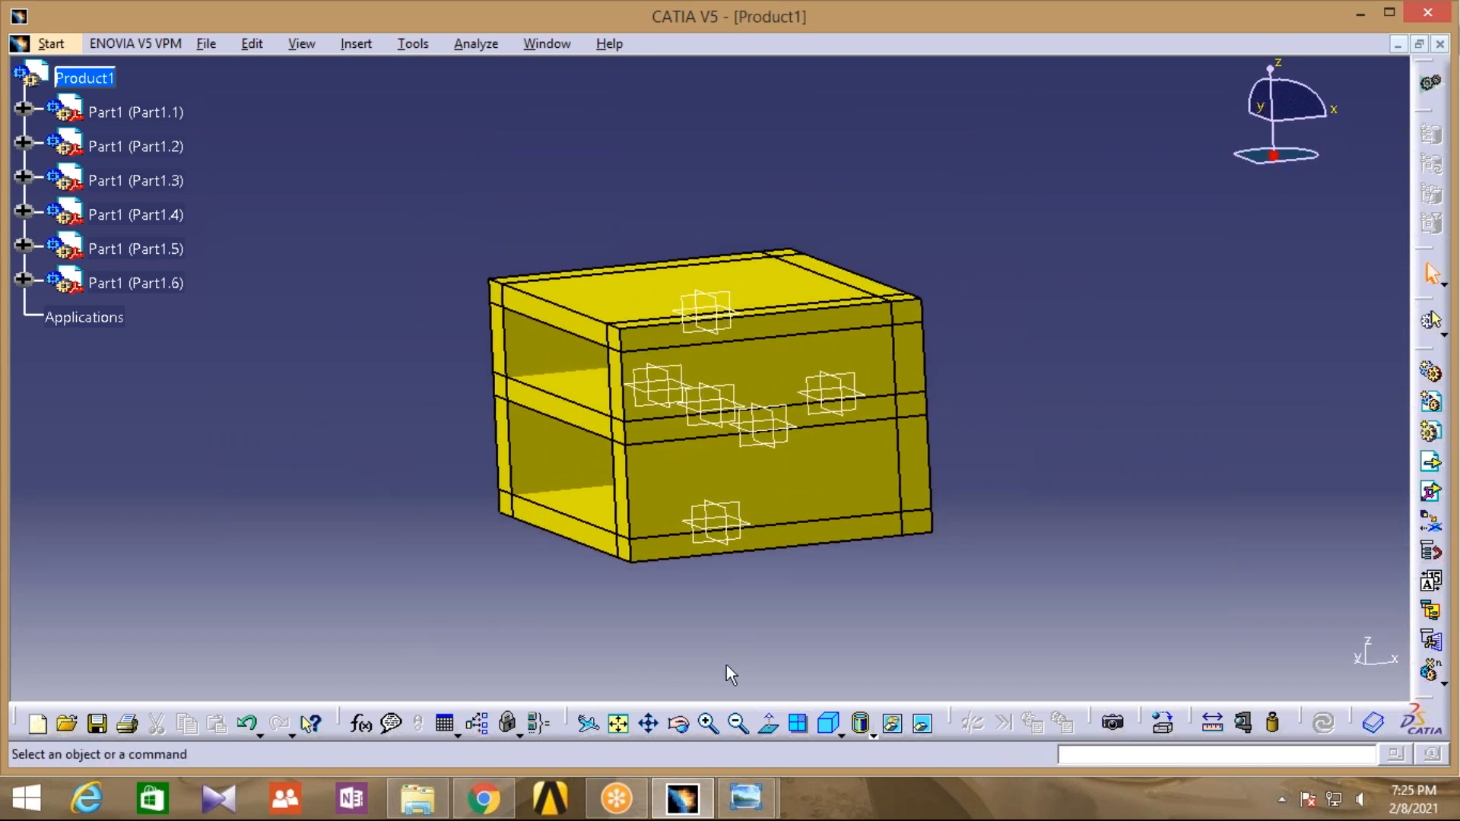
{"action": "left_click", "coordinate": [679, 724]}
{"action": "left_click_drag", "start_coordinate": [979, 182], "coordinate": [972, 213]}
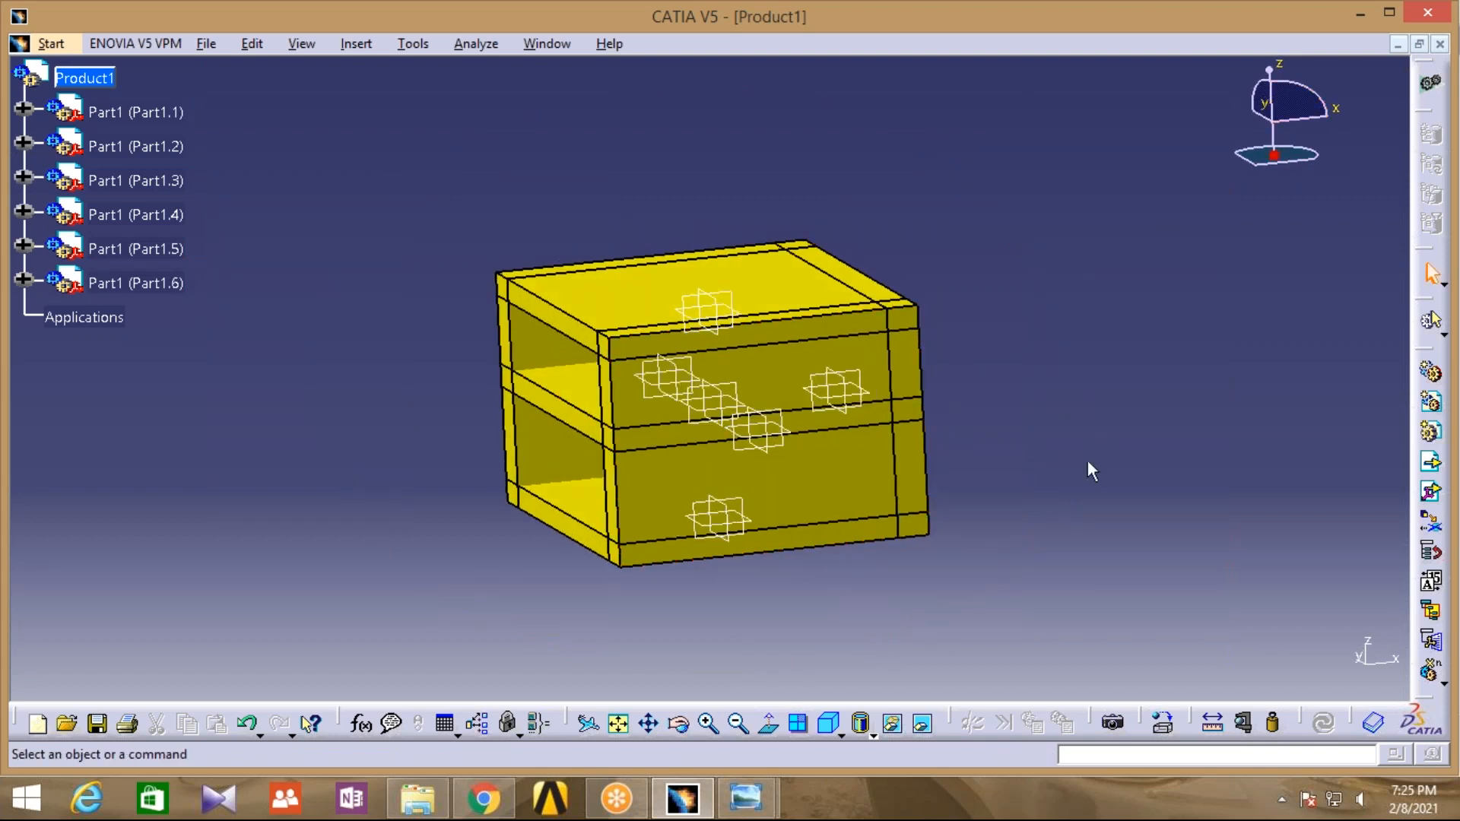
{"action": "left_click", "coordinate": [256, 42]}
{"action": "mouse_move", "coordinate": [380, 294]}
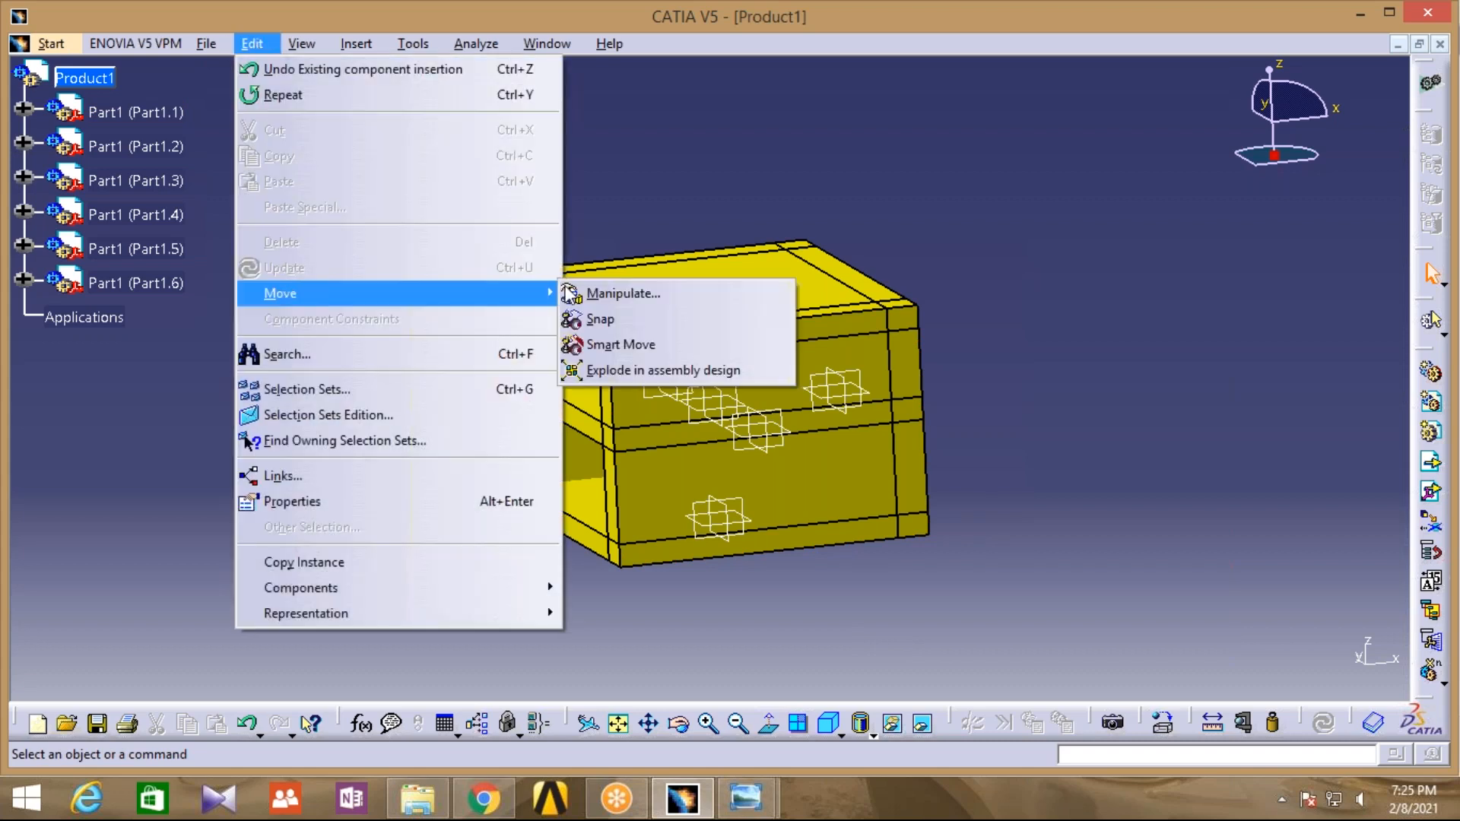
{"action": "left_click", "coordinate": [657, 289]}
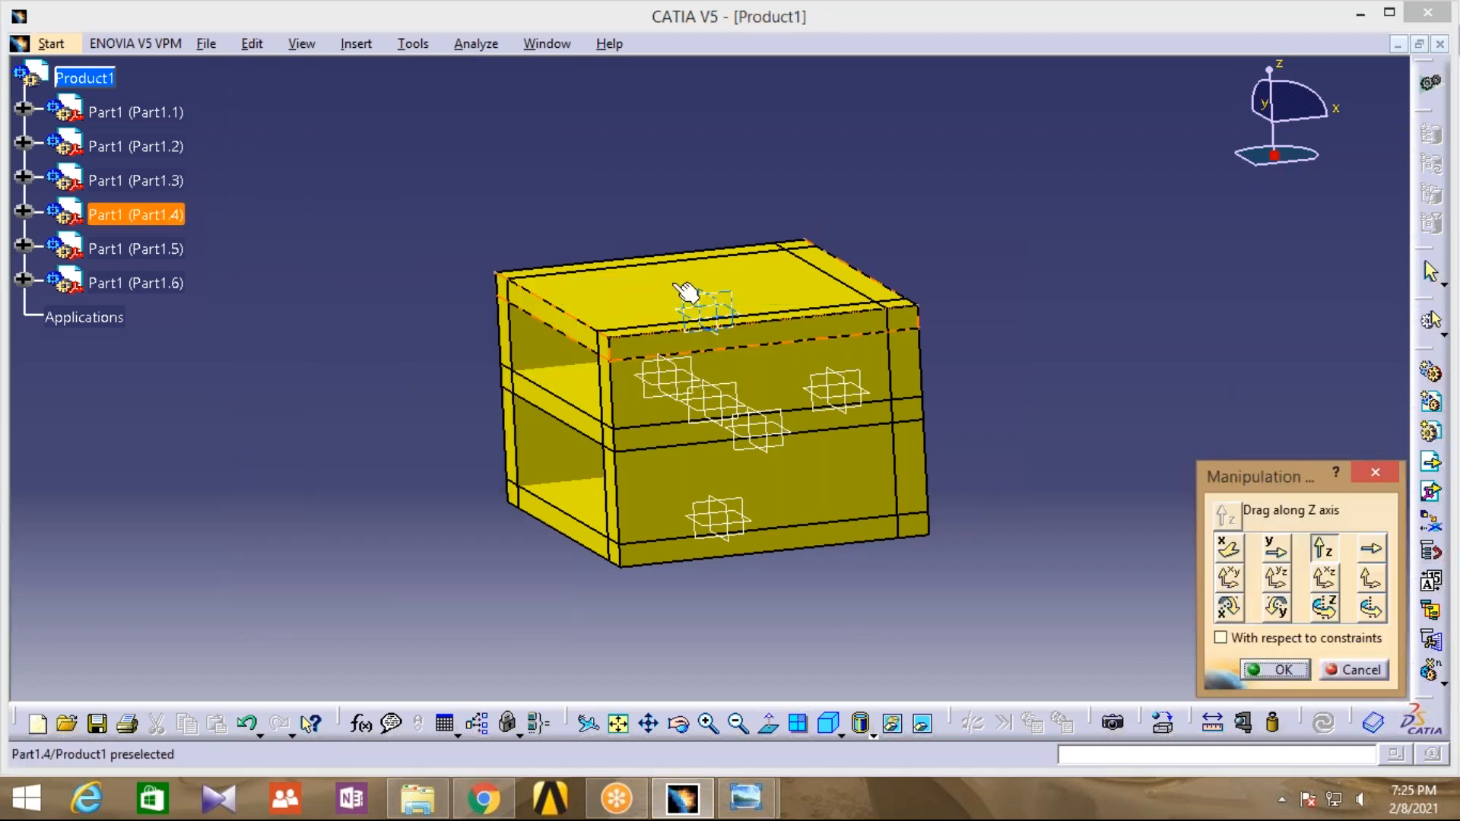
{"action": "left_click", "coordinate": [1228, 547]}
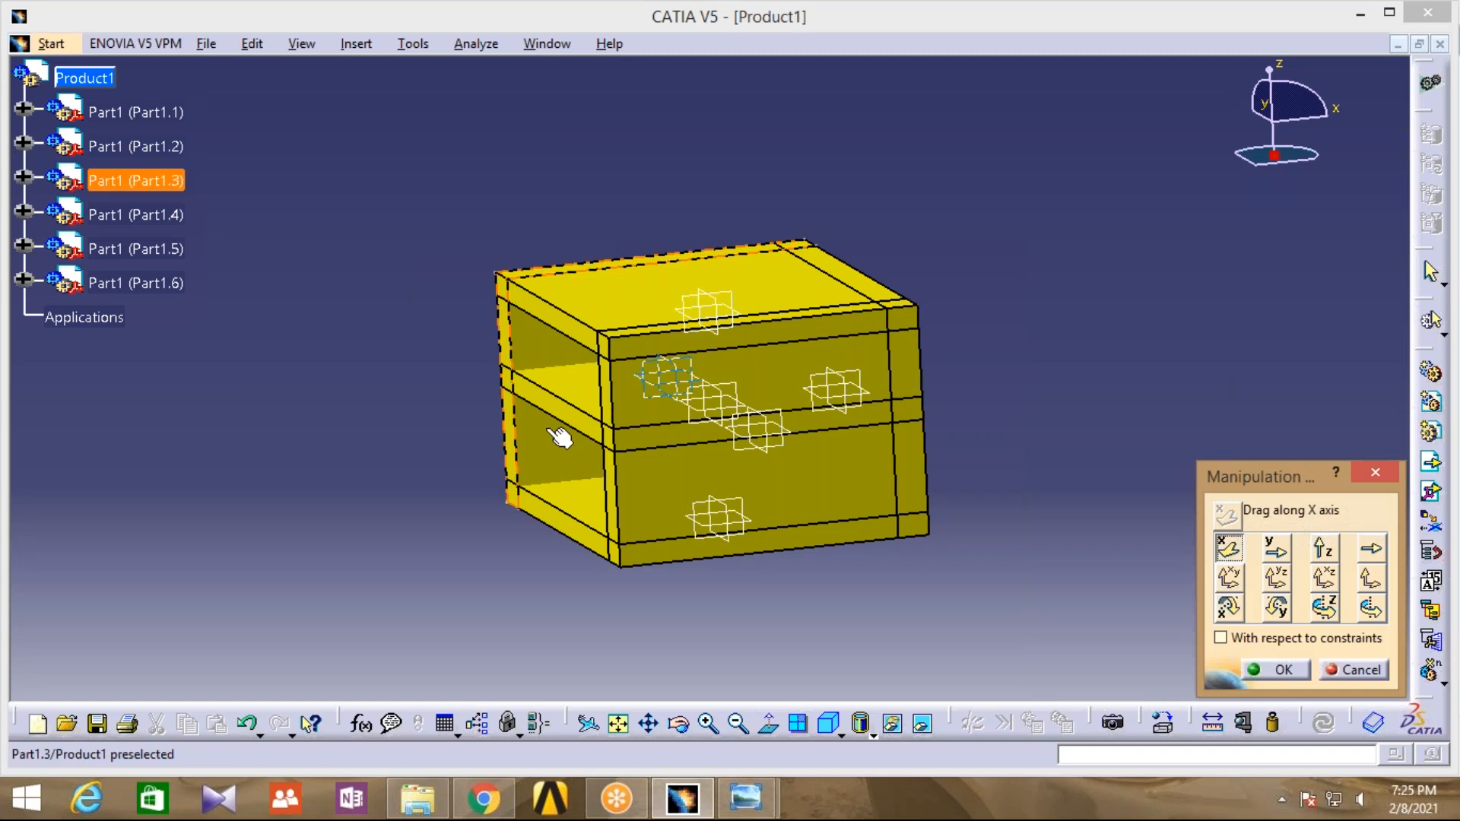
{"action": "left_click_drag", "start_coordinate": [559, 430], "coordinate": [152, 414]}
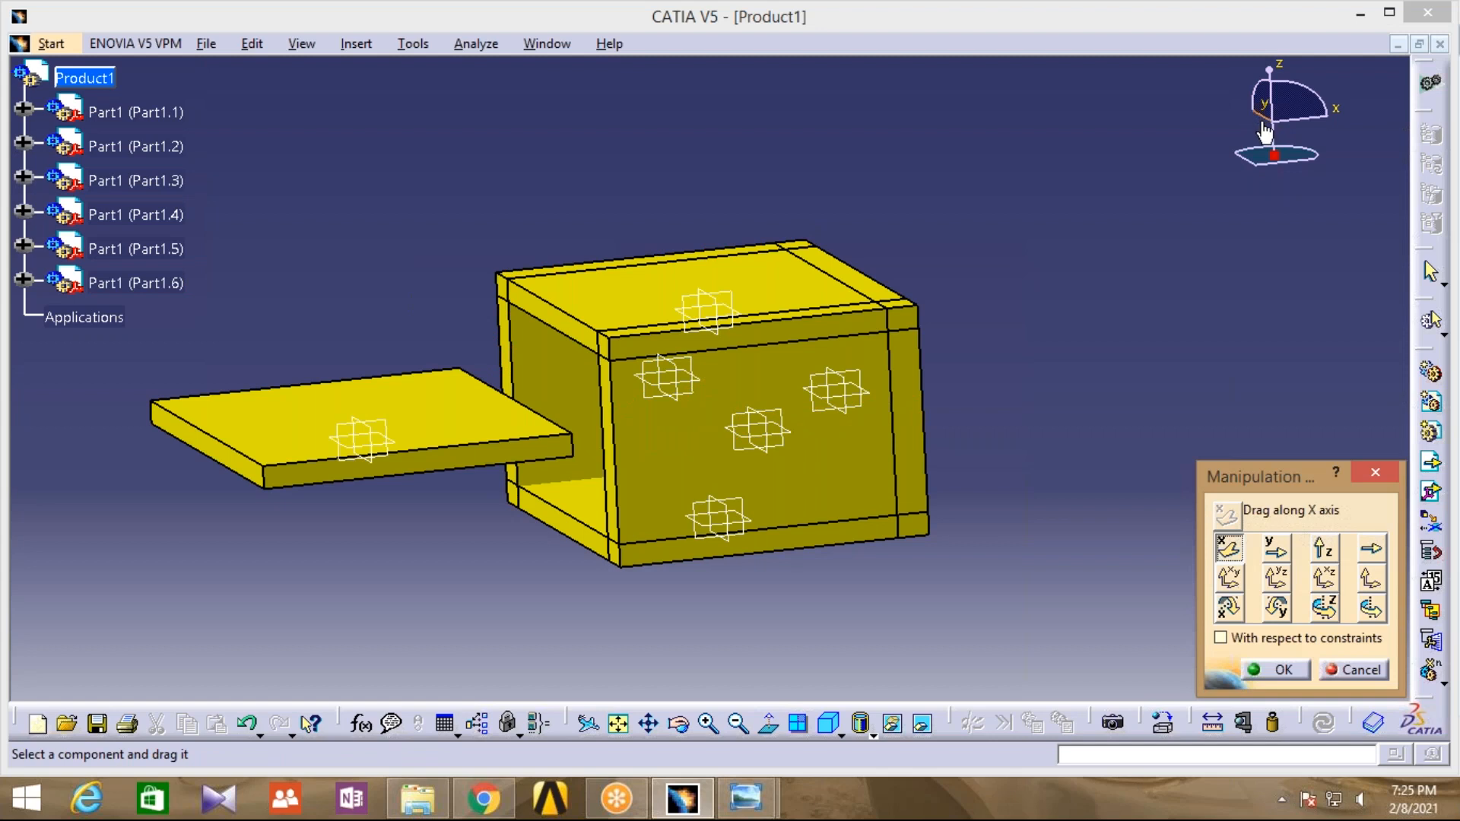
Rotate the sixth plate around the Y axis until it stands upright, parallel to the box's open end
{"action": "left_click", "coordinate": [1274, 607]}
{"action": "left_click_drag", "start_coordinate": [219, 436], "coordinate": [796, 675]}
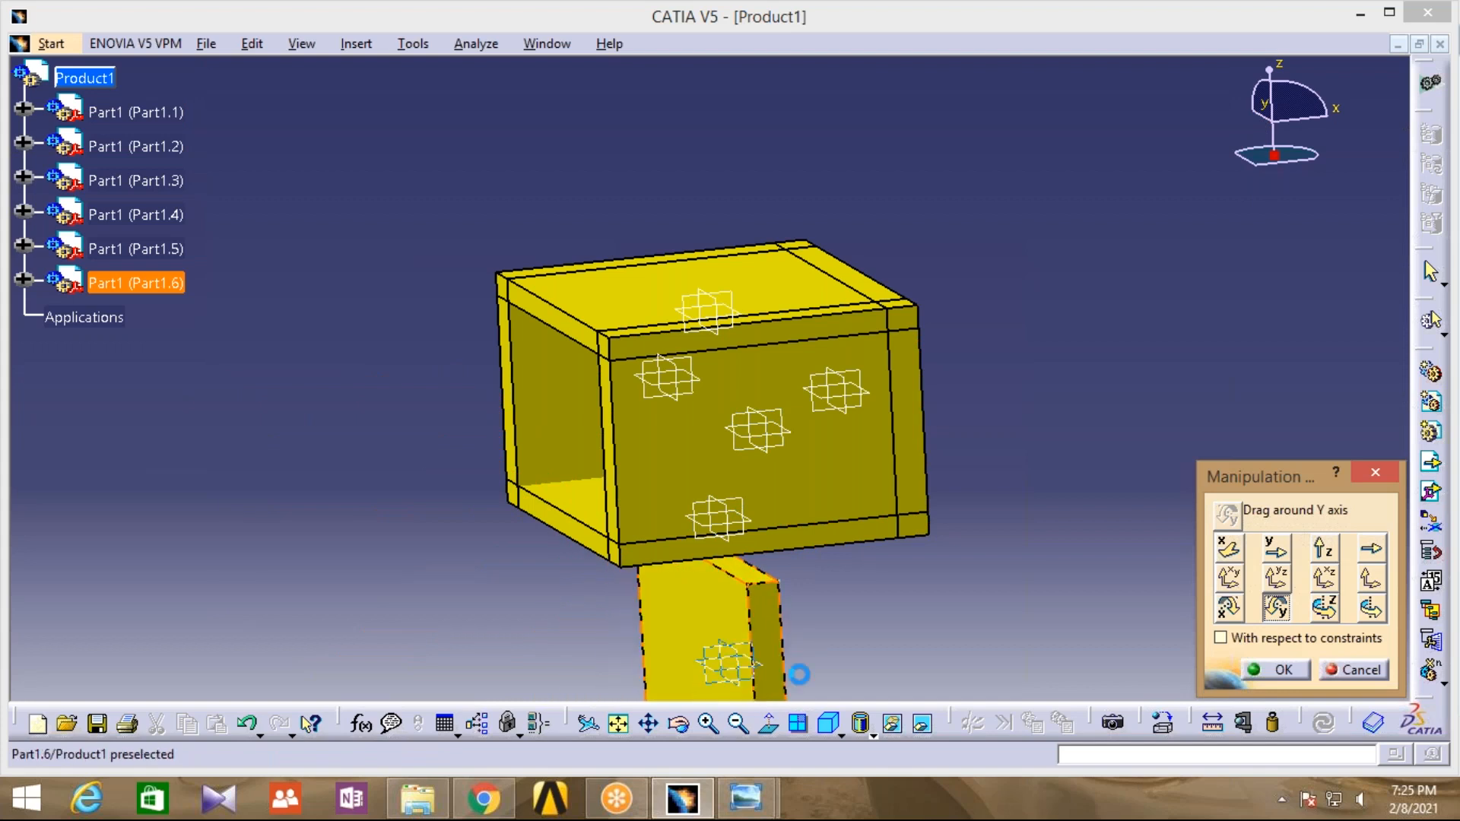
{"action": "middle_click_drag", "start_coordinate": [882, 598], "coordinate": [842, 531]}
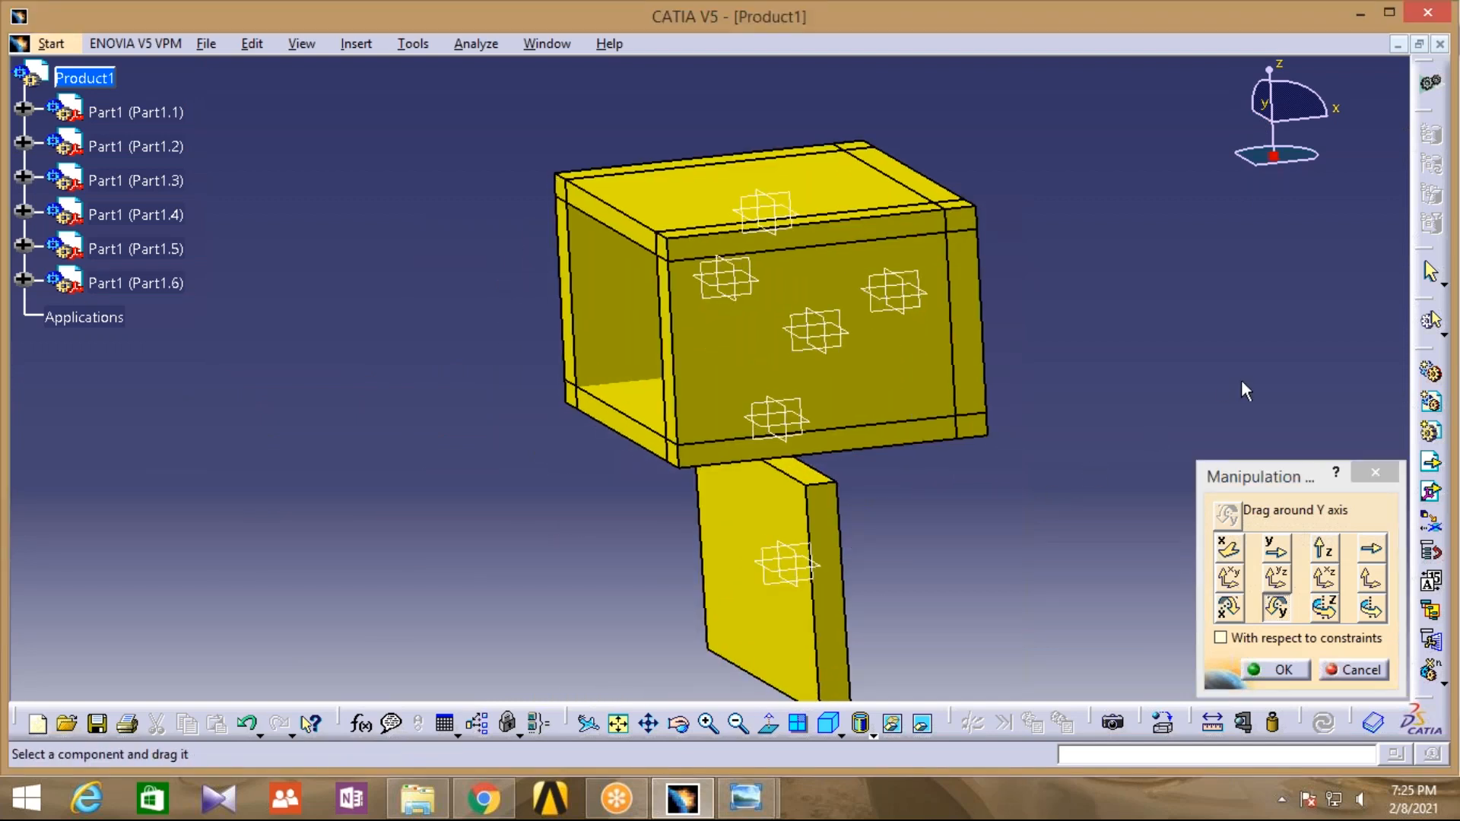
Move the sixth plate along the X and Z axes so it stands beside the open end at box height
{"action": "left_click", "coordinate": [1229, 547]}
{"action": "left_click_drag", "start_coordinate": [834, 557], "coordinate": [532, 552]}
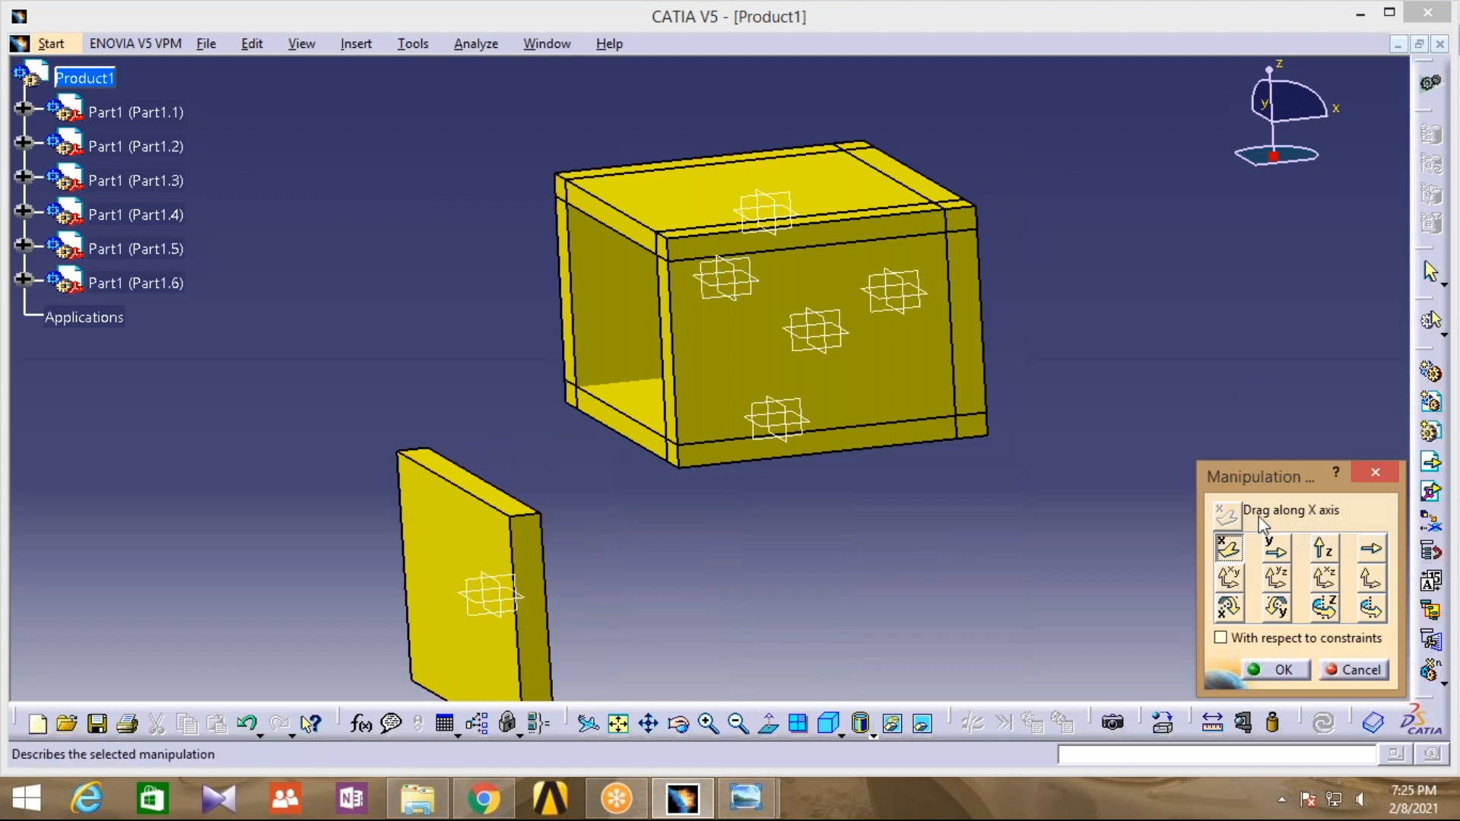
{"action": "left_click", "coordinate": [1324, 547]}
{"action": "left_click_drag", "start_coordinate": [537, 564], "coordinate": [550, 333]}
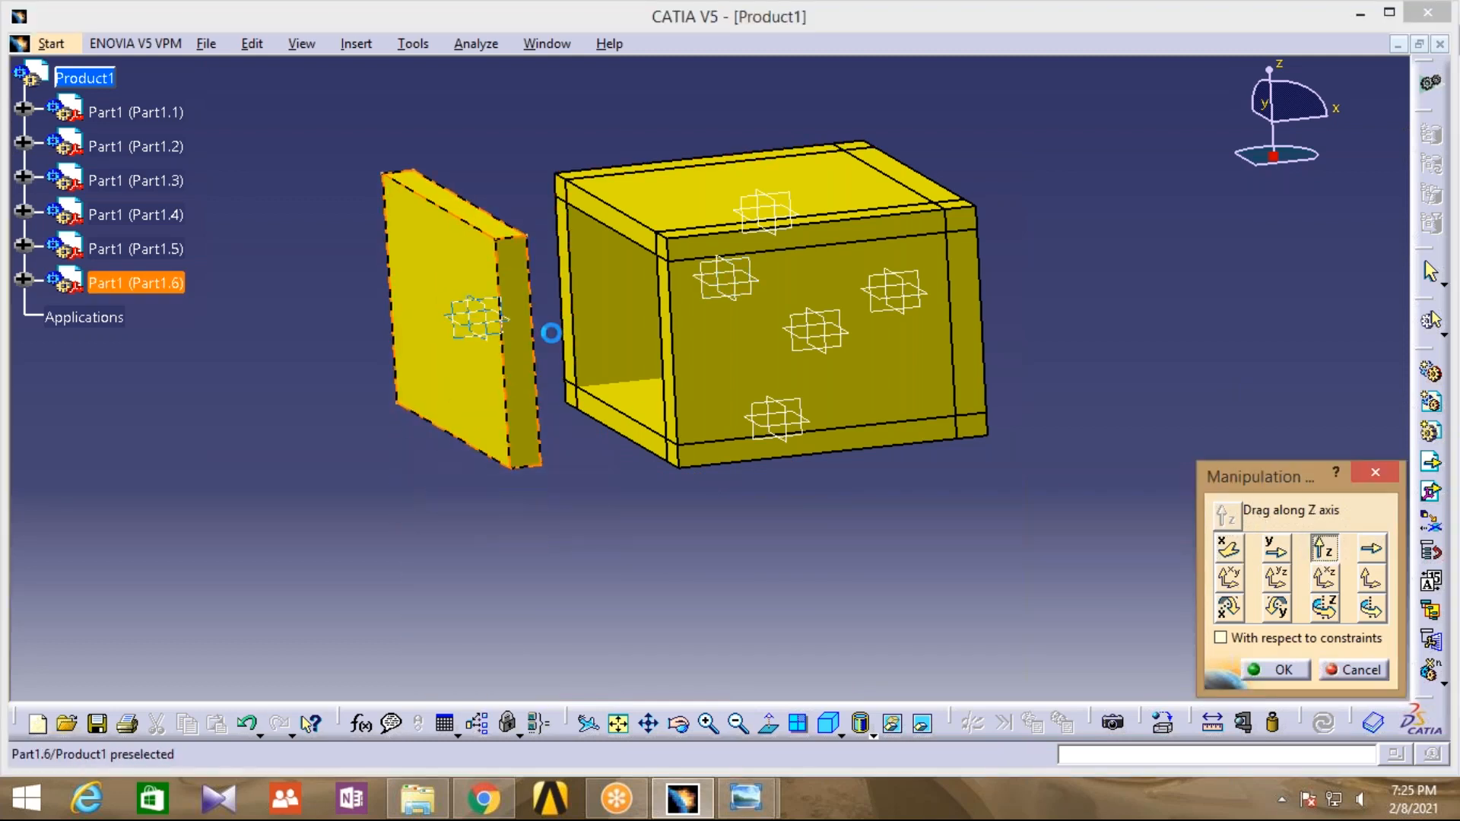
{"action": "left_click", "coordinate": [1283, 670]}
Snap the sixth plate's top face level with the top face of the box
{"action": "middle_click_drag", "start_coordinate": [675, 470], "coordinate": [777, 519]}
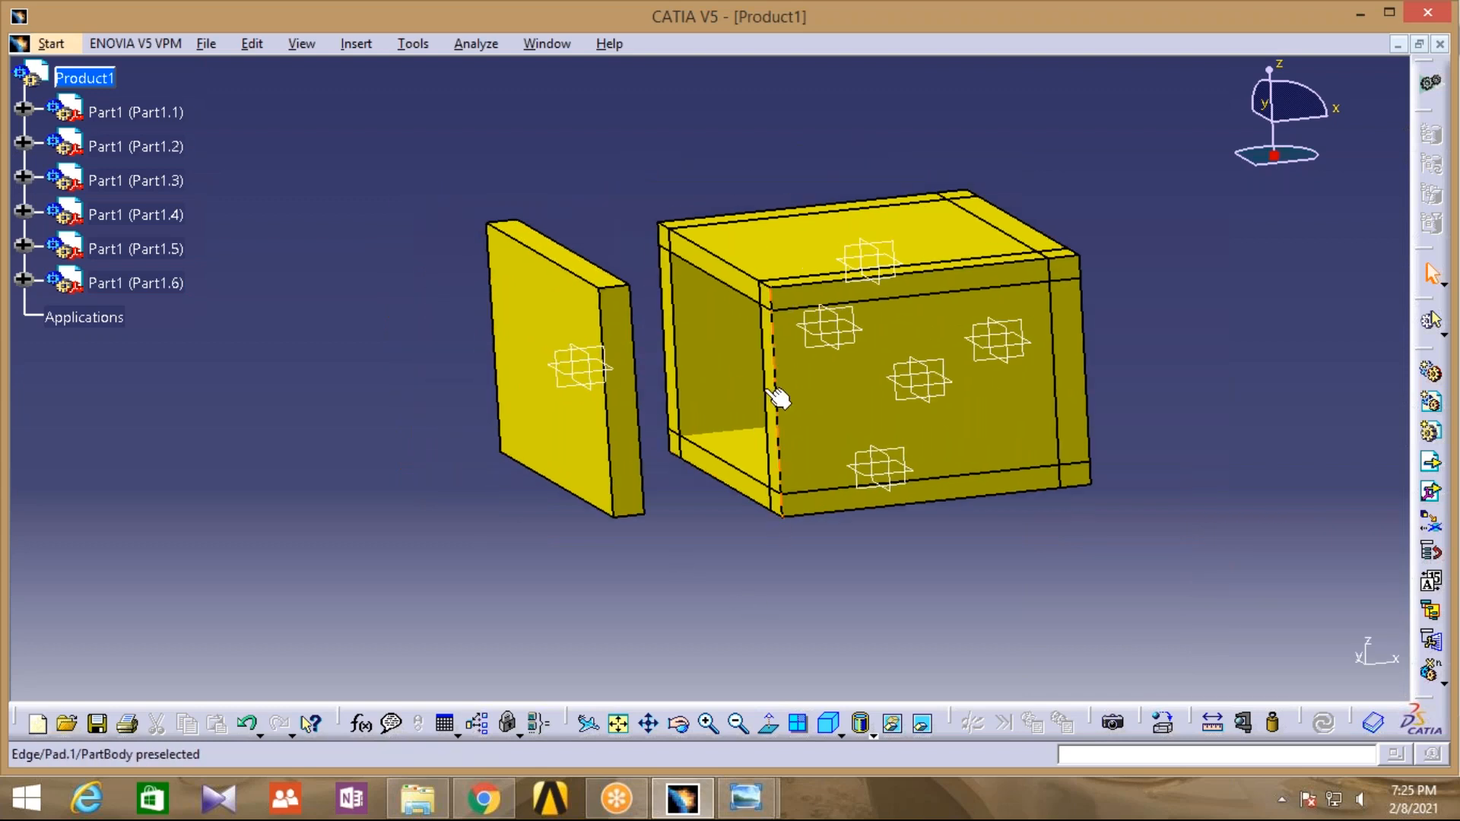
{"action": "left_click", "coordinate": [708, 723]}
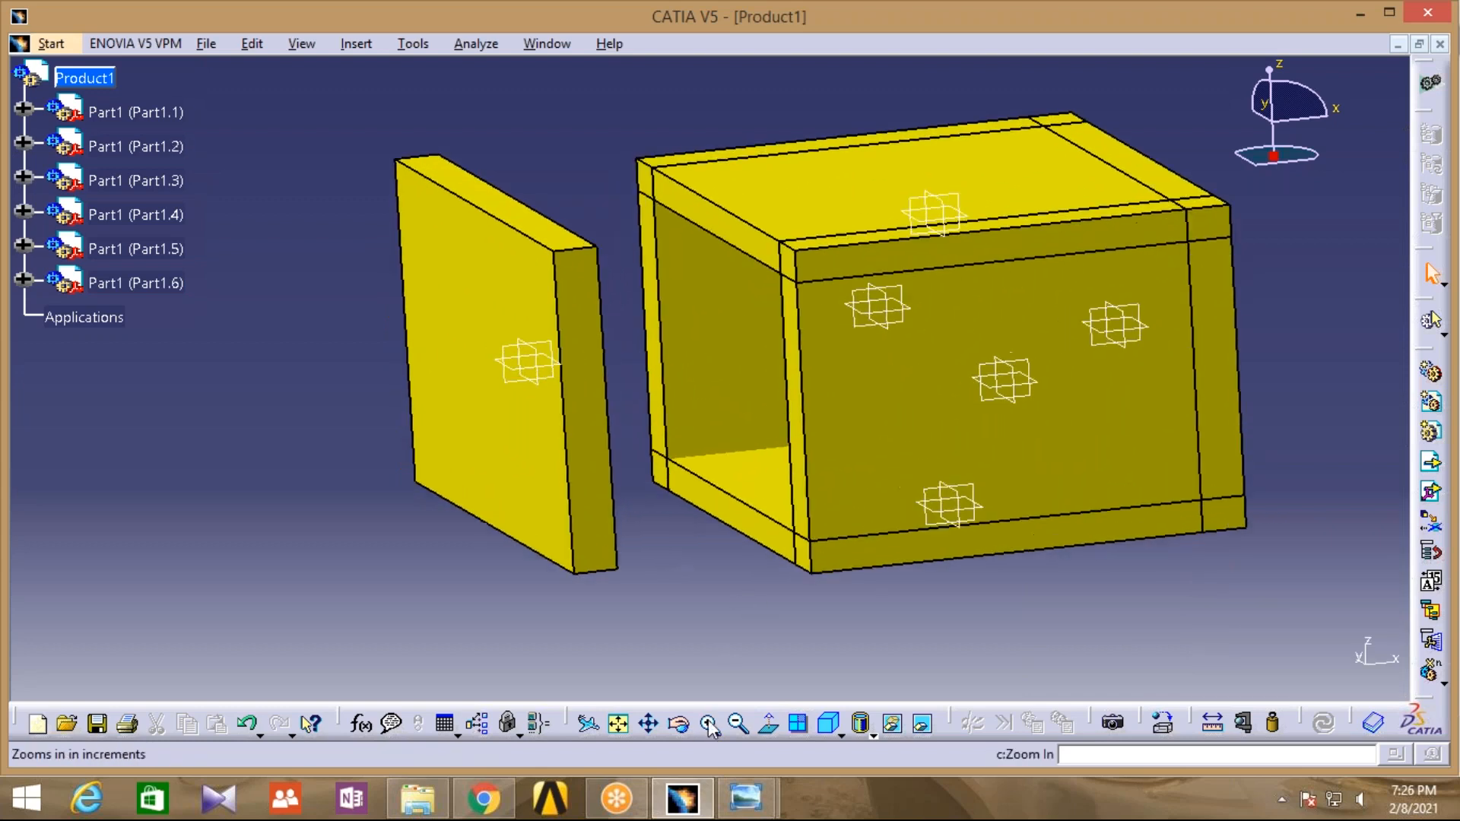
{"action": "middle_click_drag", "start_coordinate": [760, 634], "coordinate": [665, 619]}
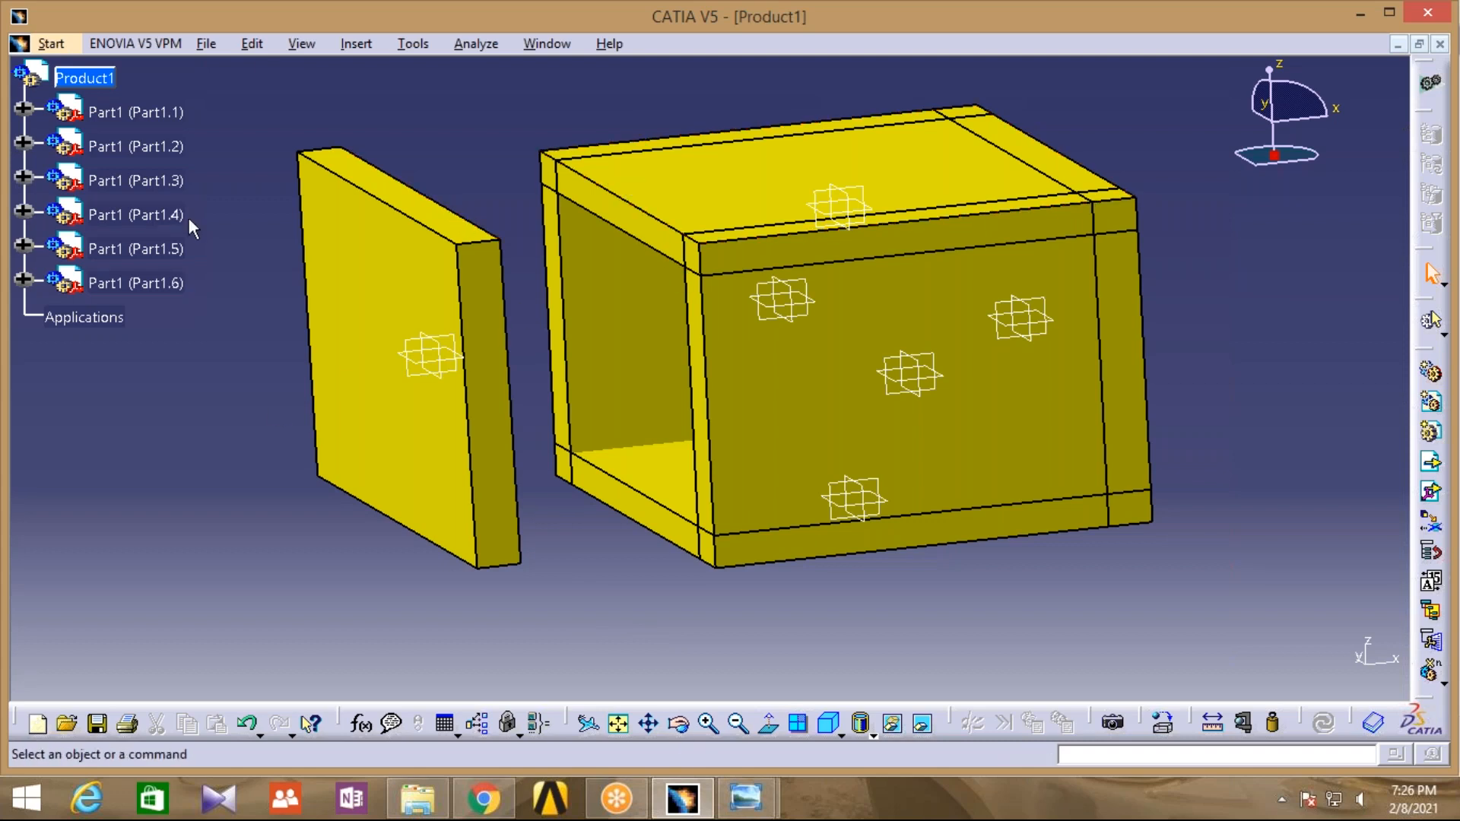
{"action": "left_click", "coordinate": [259, 48]}
{"action": "mouse_move", "coordinate": [266, 295]}
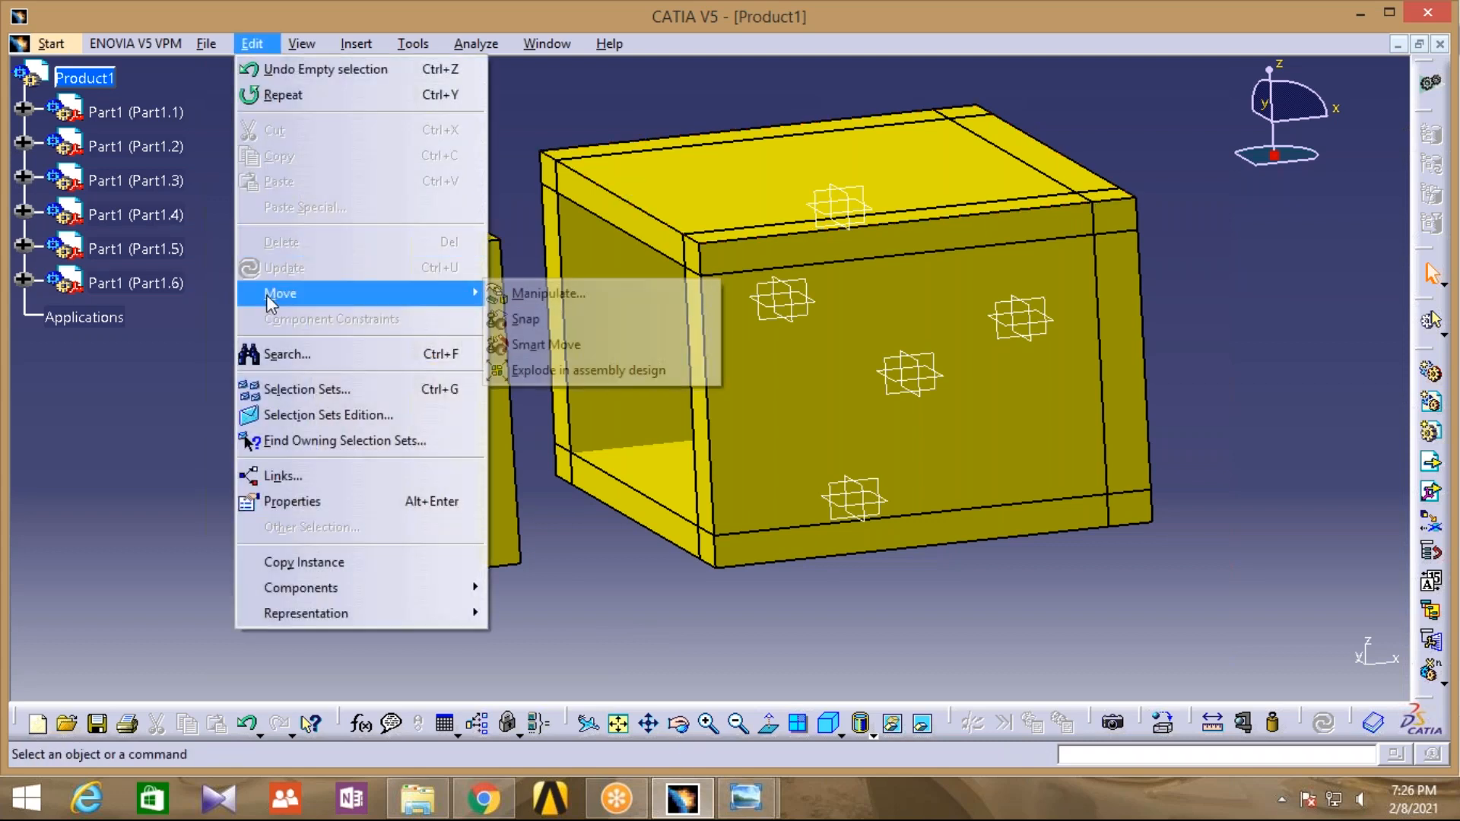
{"action": "left_click", "coordinate": [506, 318]}
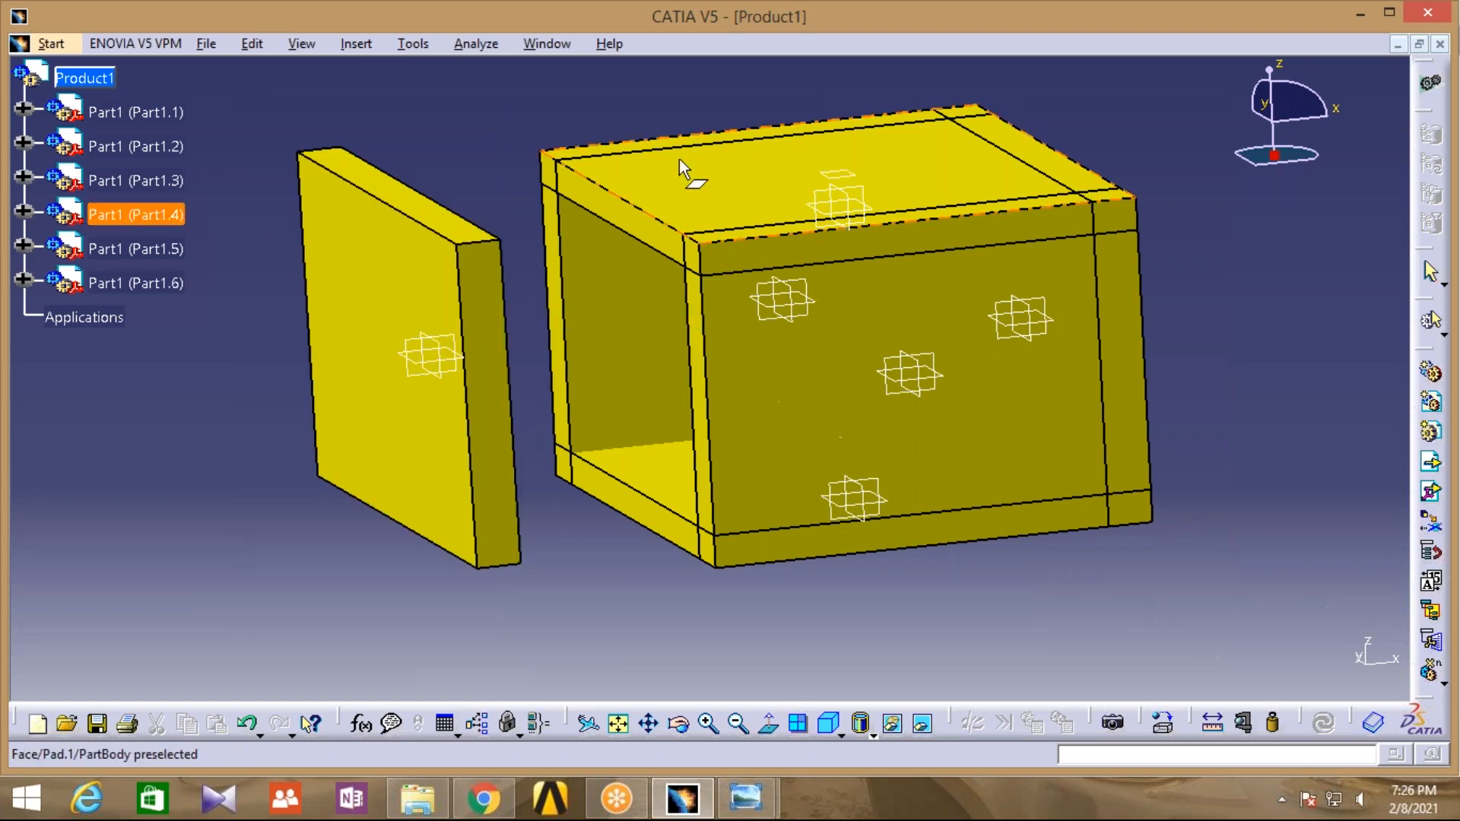
{"action": "left_click", "coordinate": [400, 202]}
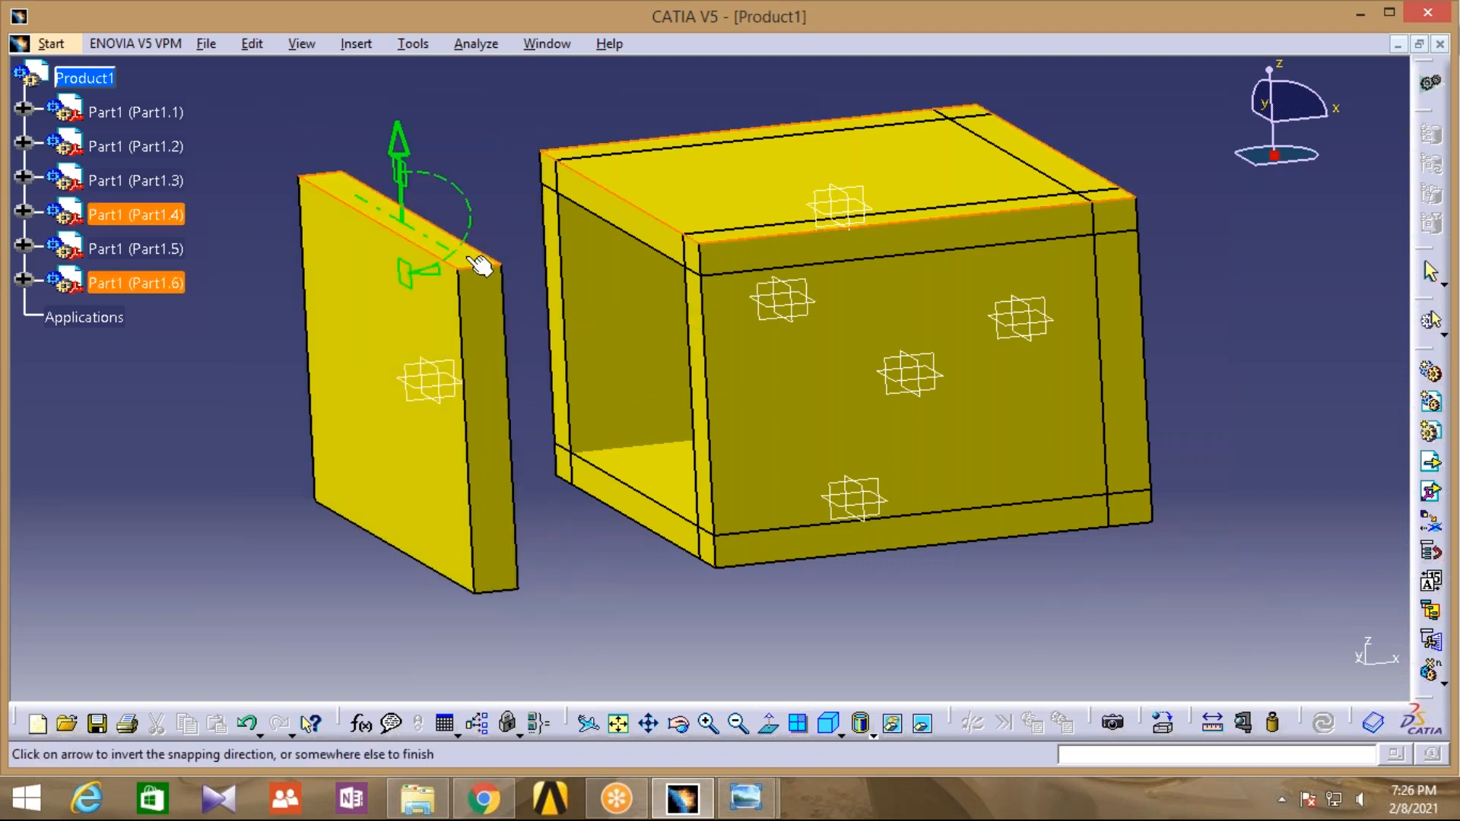
{"action": "left_click", "coordinate": [244, 175]}
Snap the sixth plate's narrow side face flush with the adjacent outer side face of the box
{"action": "left_click", "coordinate": [250, 44]}
{"action": "mouse_move", "coordinate": [304, 290]}
{"action": "left_click", "coordinate": [521, 320]}
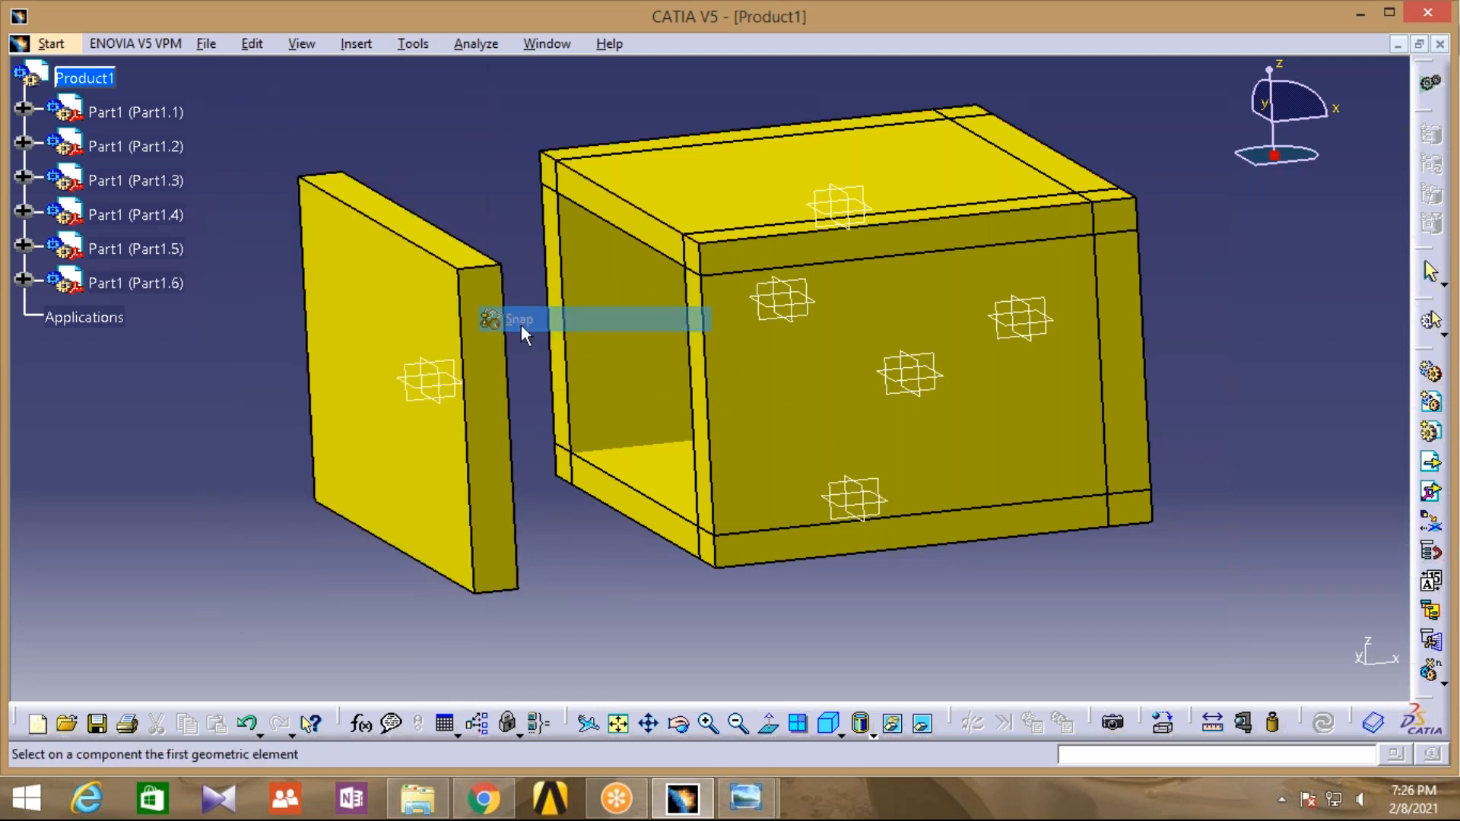
{"action": "left_click", "coordinate": [493, 367]}
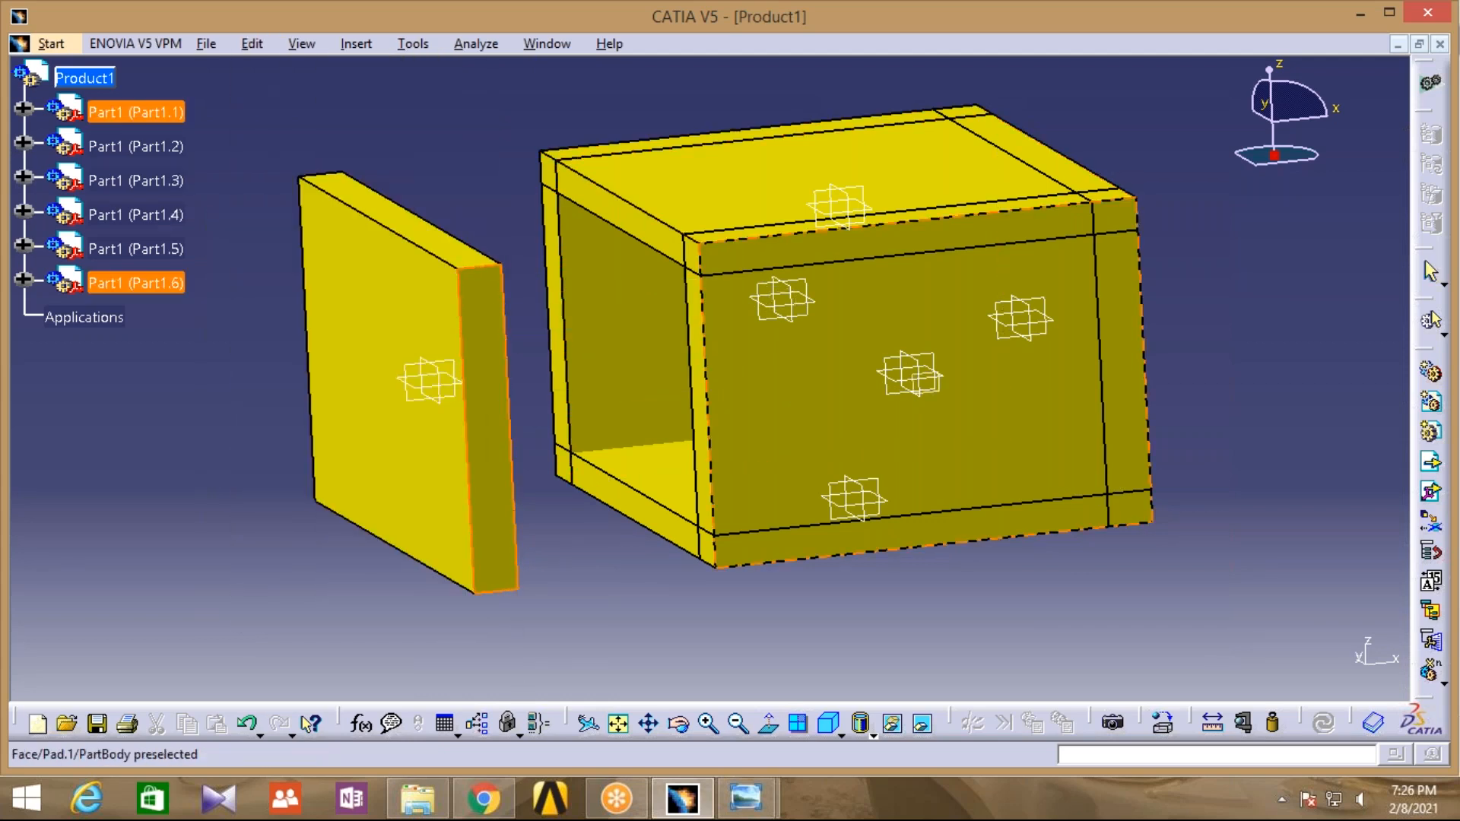
{"action": "left_click", "coordinate": [714, 510]}
{"action": "left_click", "coordinate": [641, 603]}
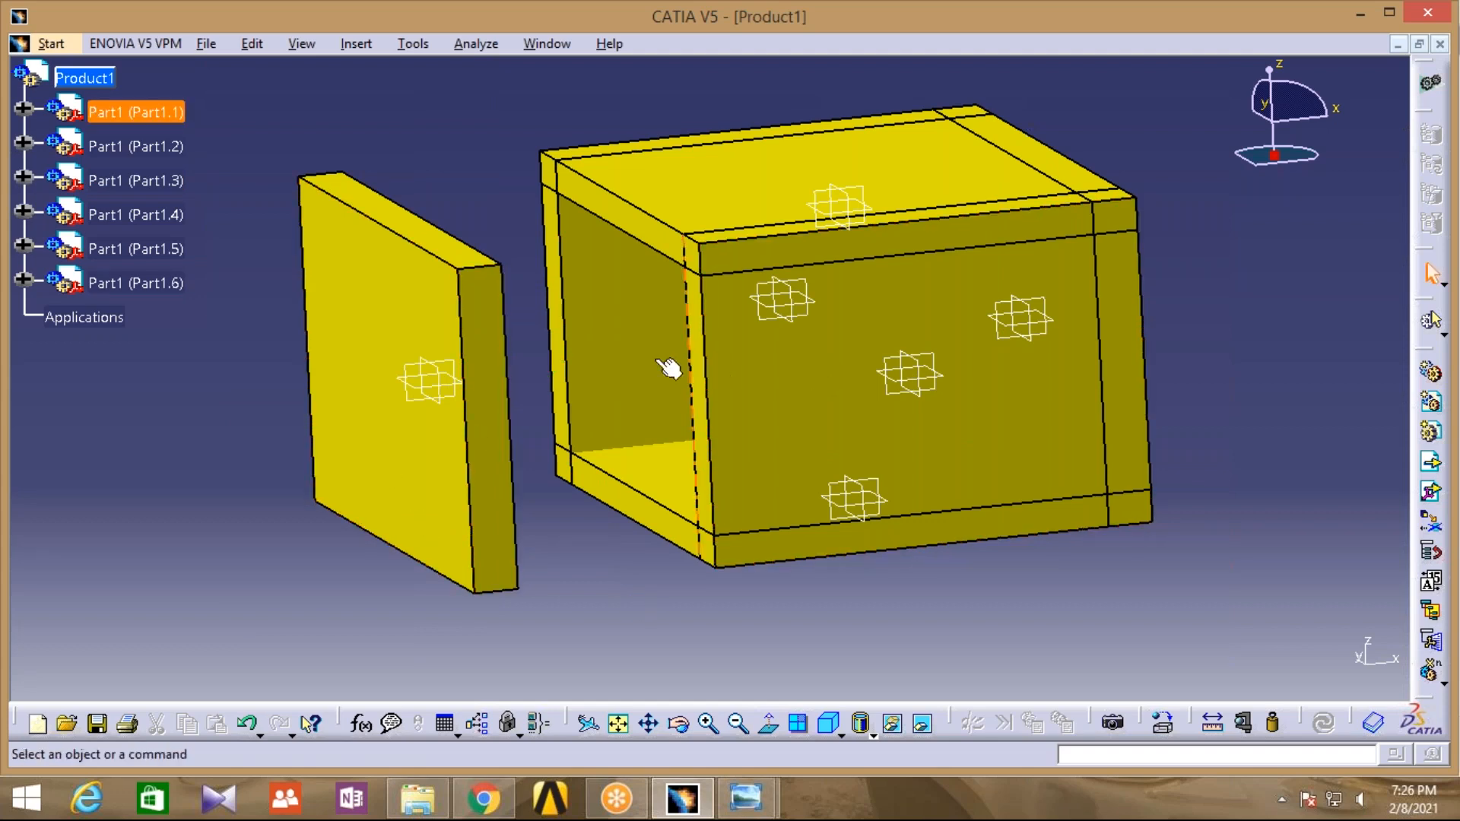
Snap the sixth plate's large face against the end face of the box opening so the plate closes the box
{"action": "left_click", "coordinate": [254, 43]}
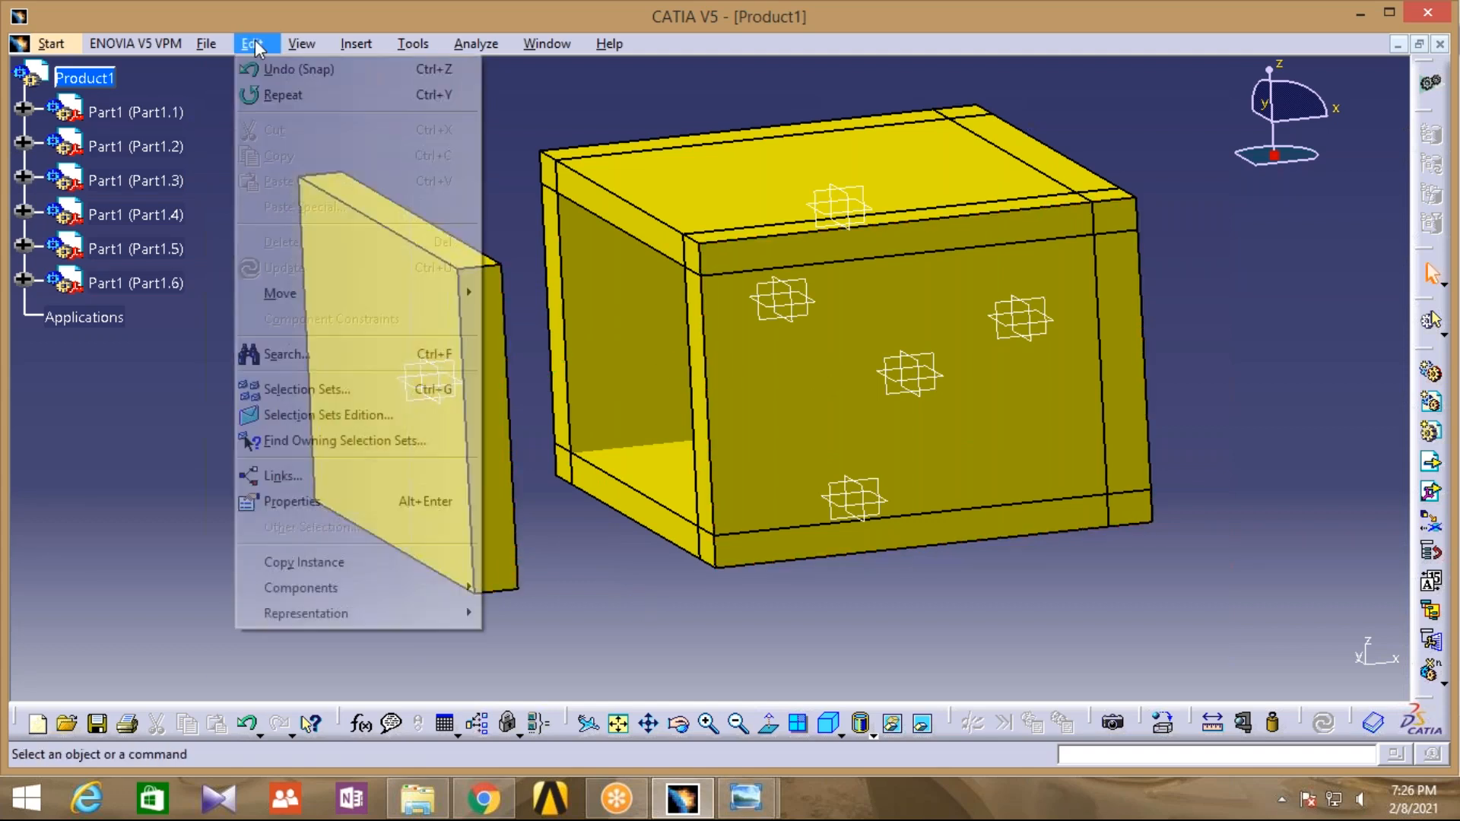
{"action": "mouse_move", "coordinate": [304, 292]}
{"action": "left_click", "coordinate": [519, 318]}
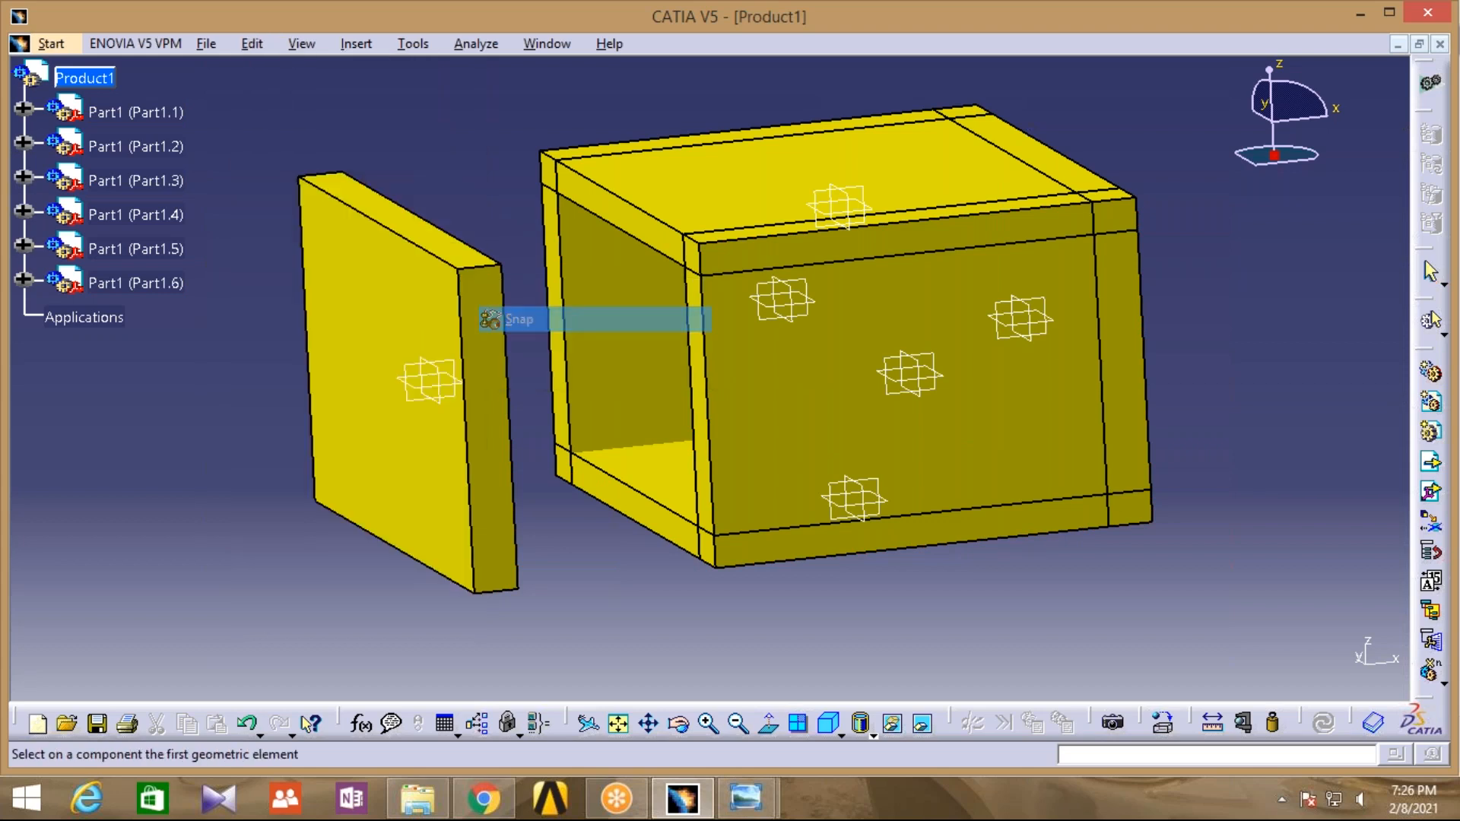
{"action": "left_click", "coordinate": [350, 345]}
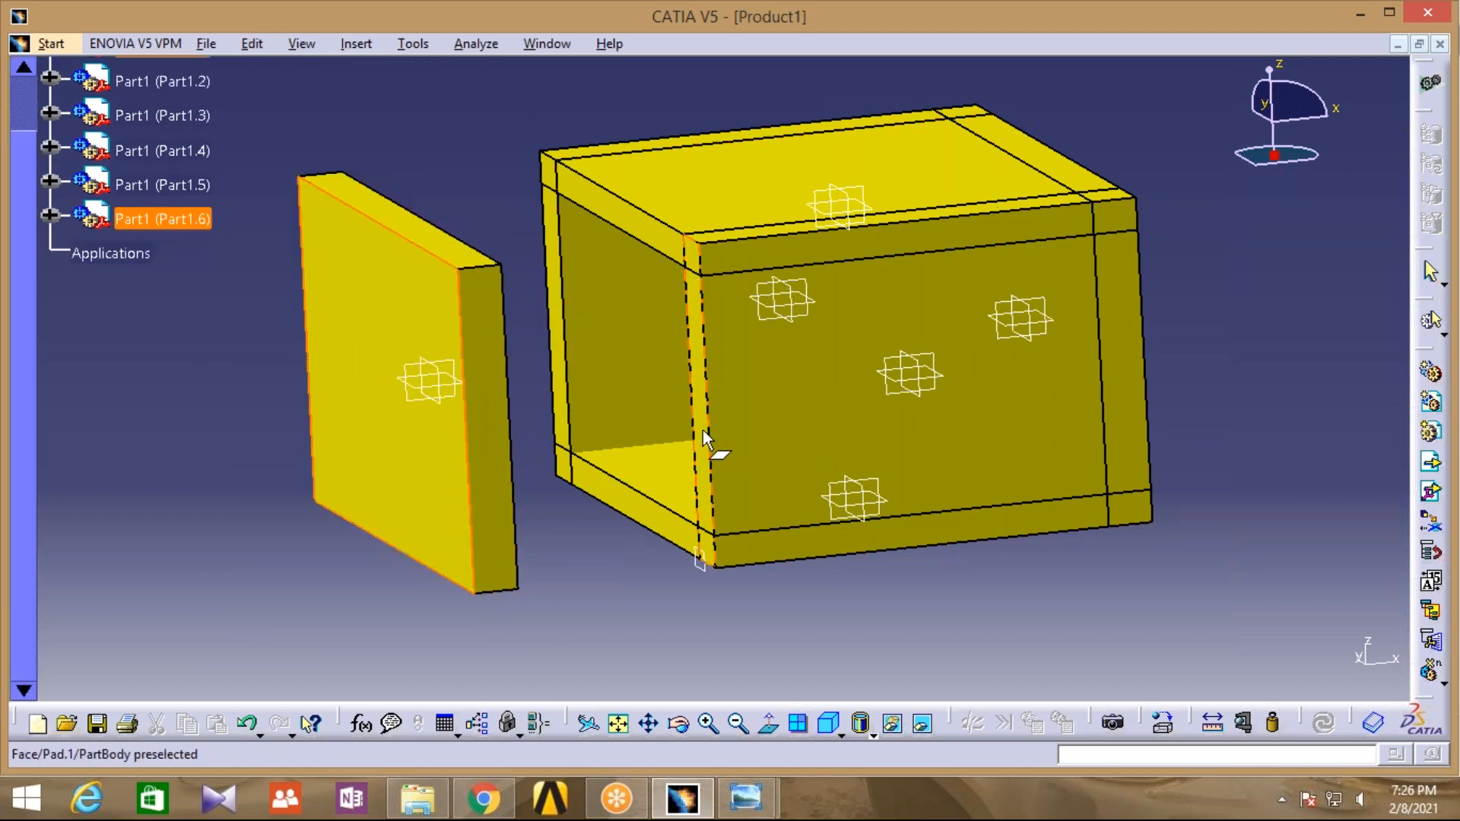
{"action": "left_click", "coordinate": [625, 507]}
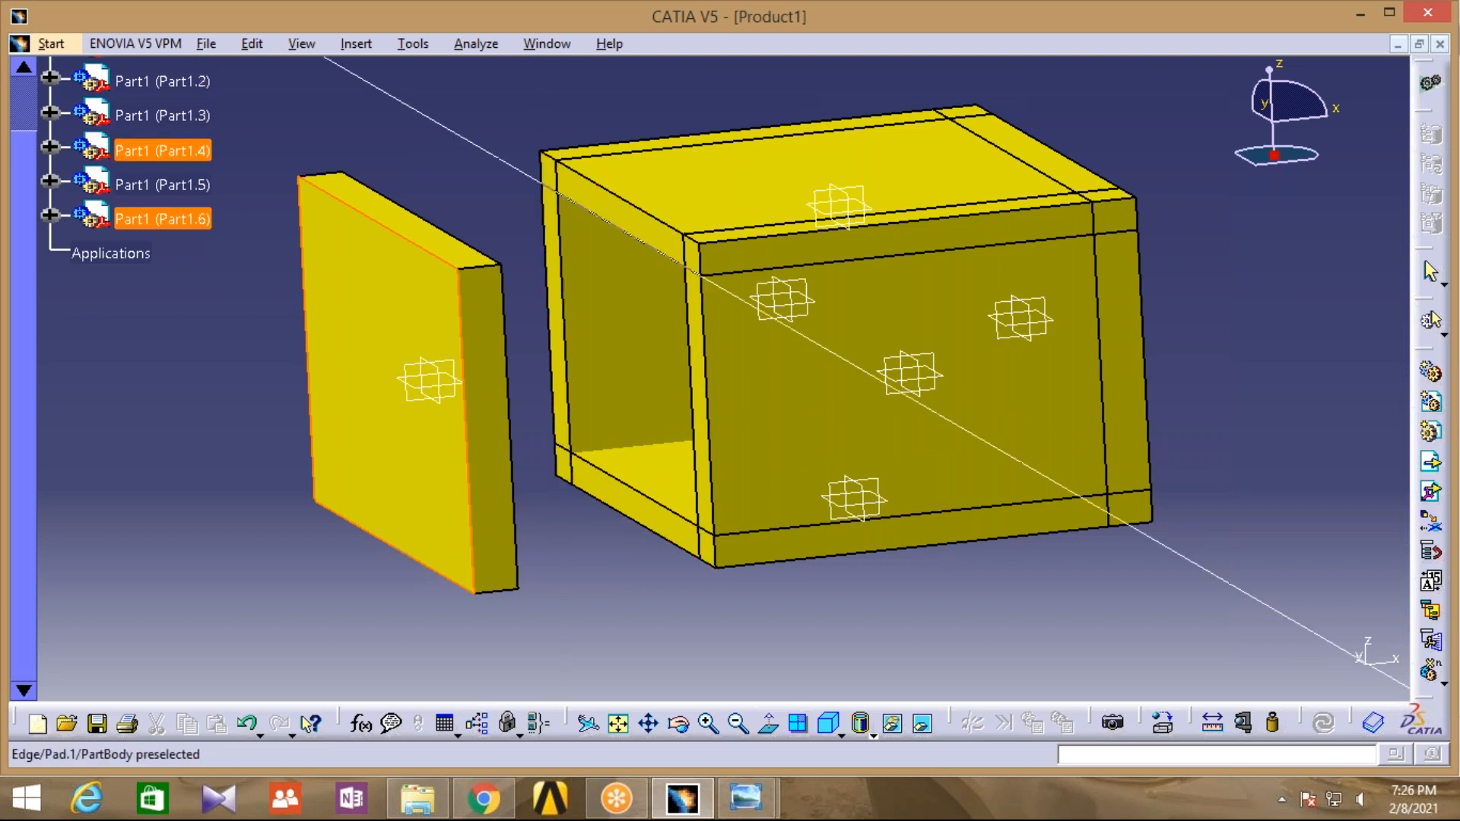
{"action": "left_click", "coordinate": [703, 561]}
{"action": "left_click", "coordinate": [681, 726]}
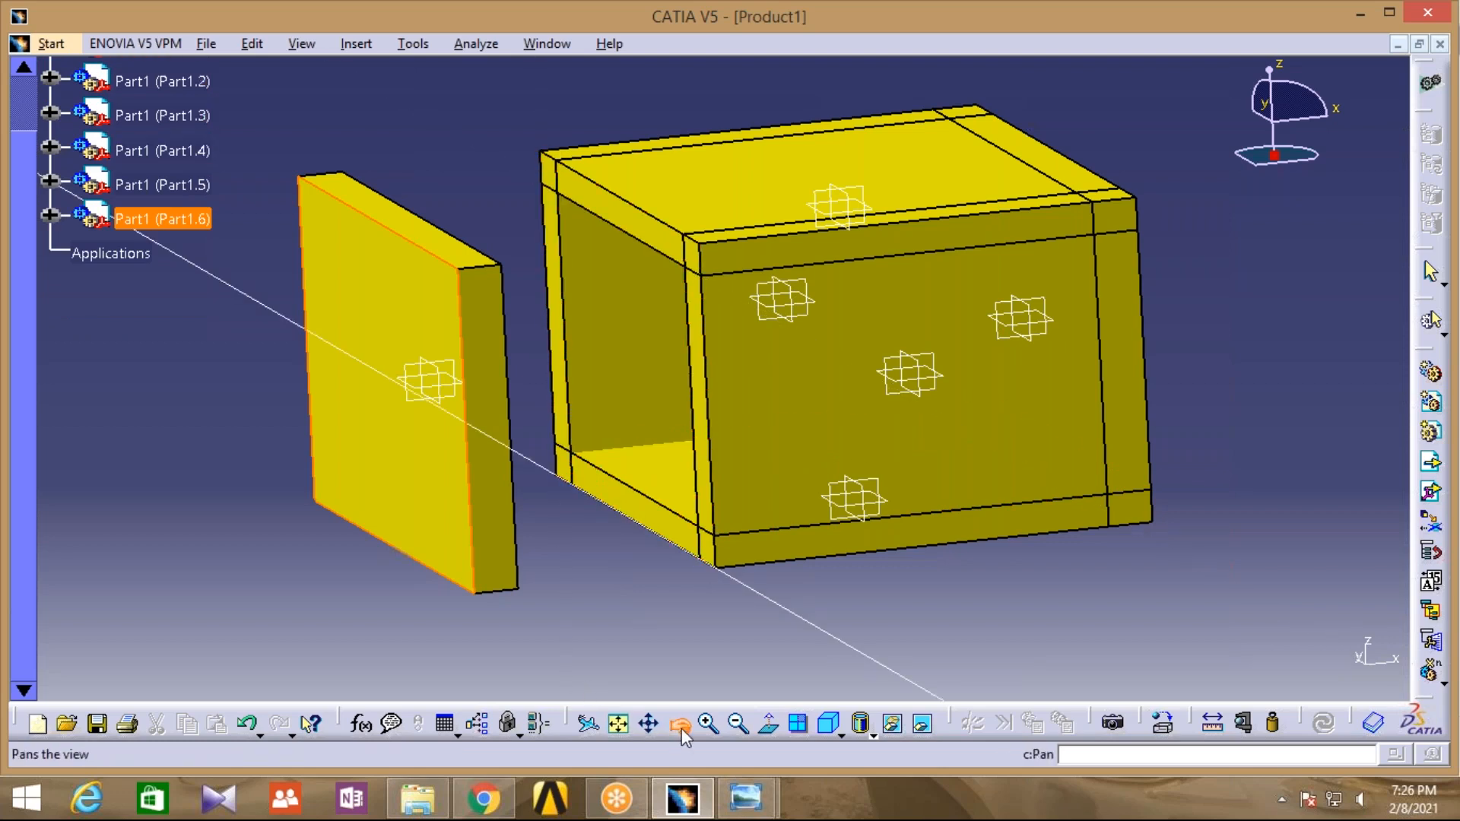
{"action": "left_click", "coordinate": [711, 724]}
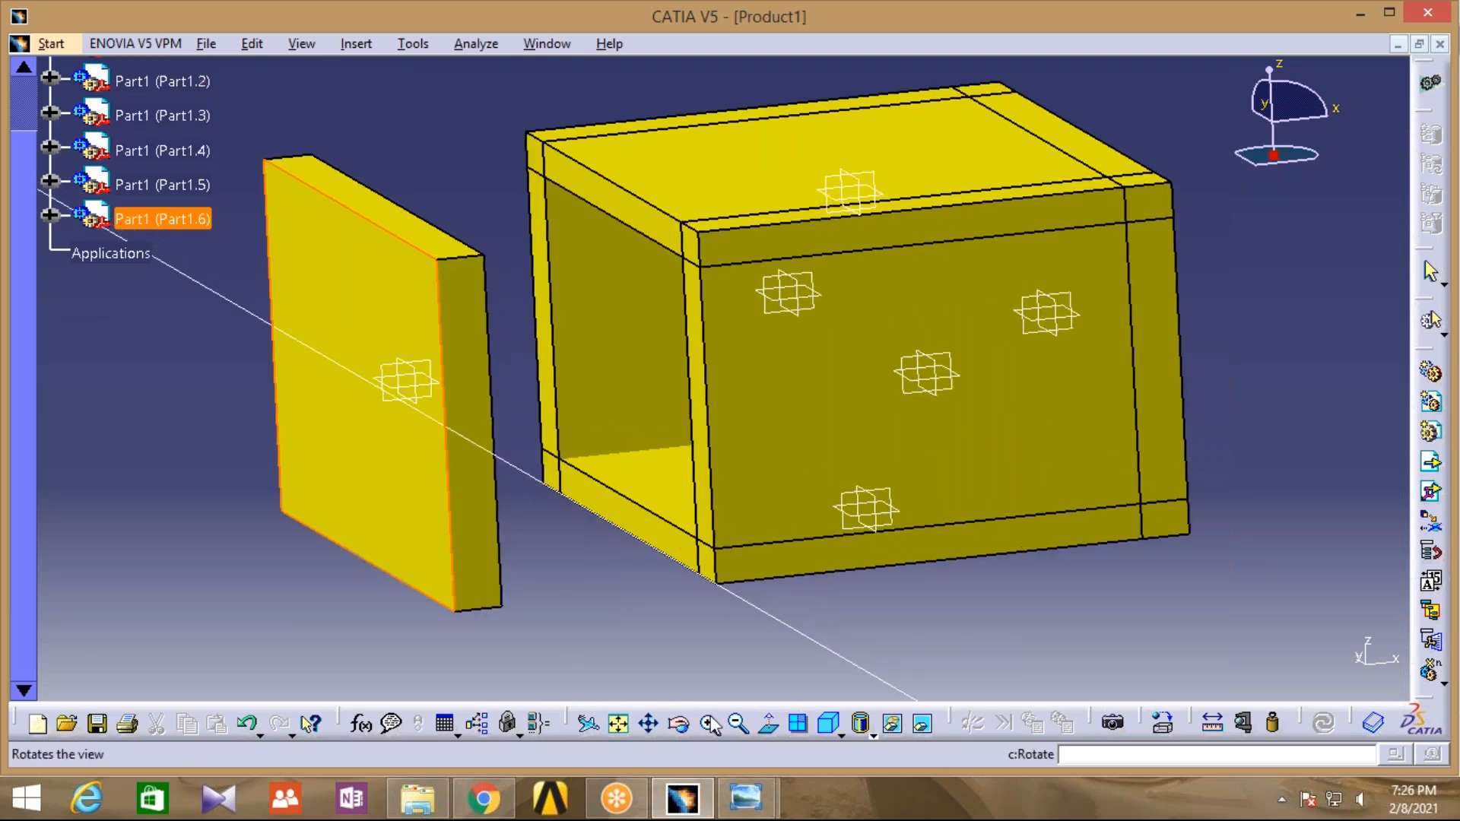
{"action": "left_click", "coordinate": [707, 719]}
{"action": "left_click", "coordinate": [609, 160]}
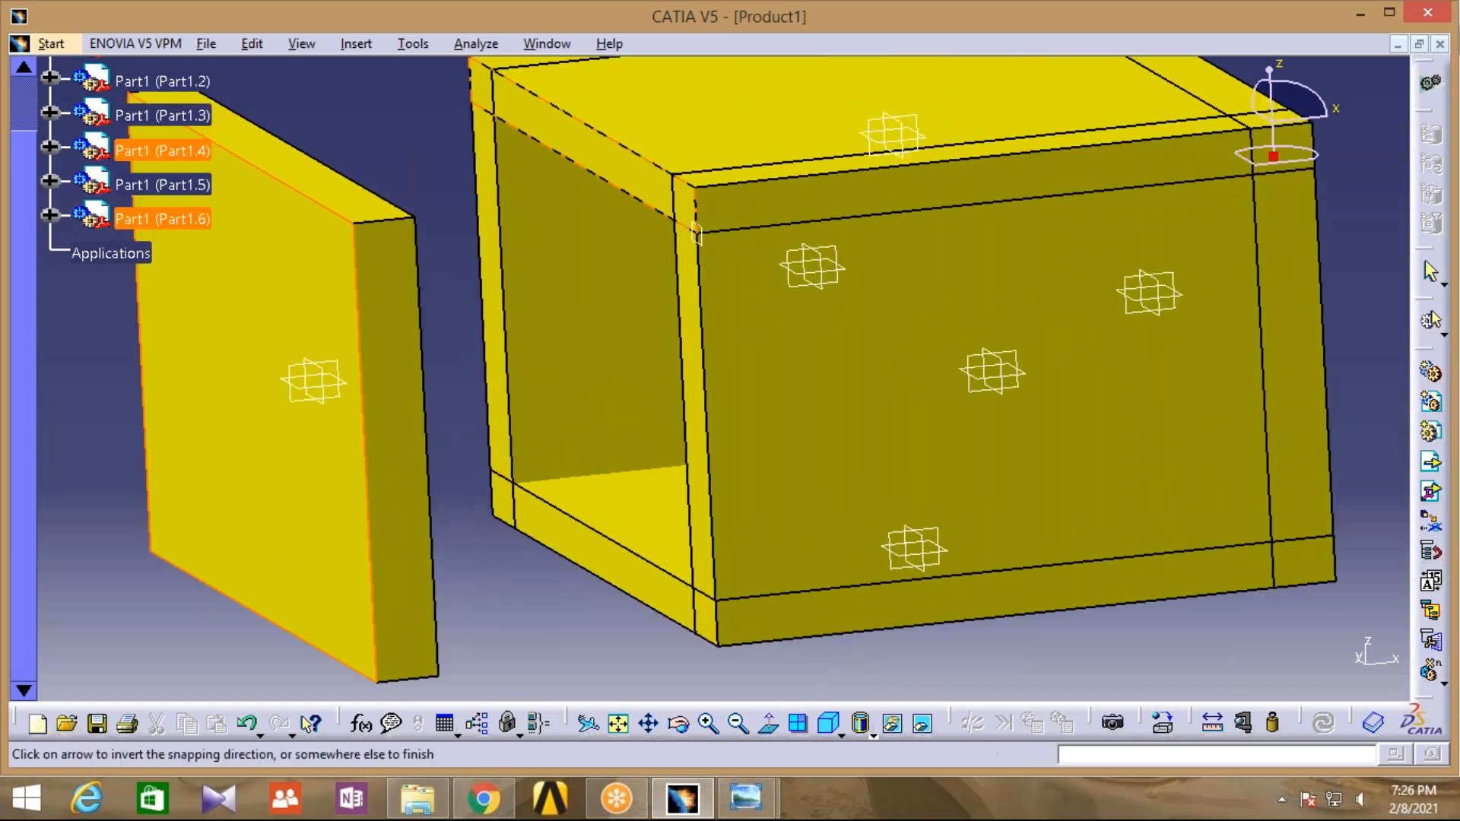
{"action": "left_click", "coordinate": [371, 426]}
{"action": "middle_click_drag", "start_coordinate": [424, 415], "coordinate": [307, 447]}
{"action": "left_click", "coordinate": [738, 724]}
{"action": "left_click", "coordinate": [738, 724]}
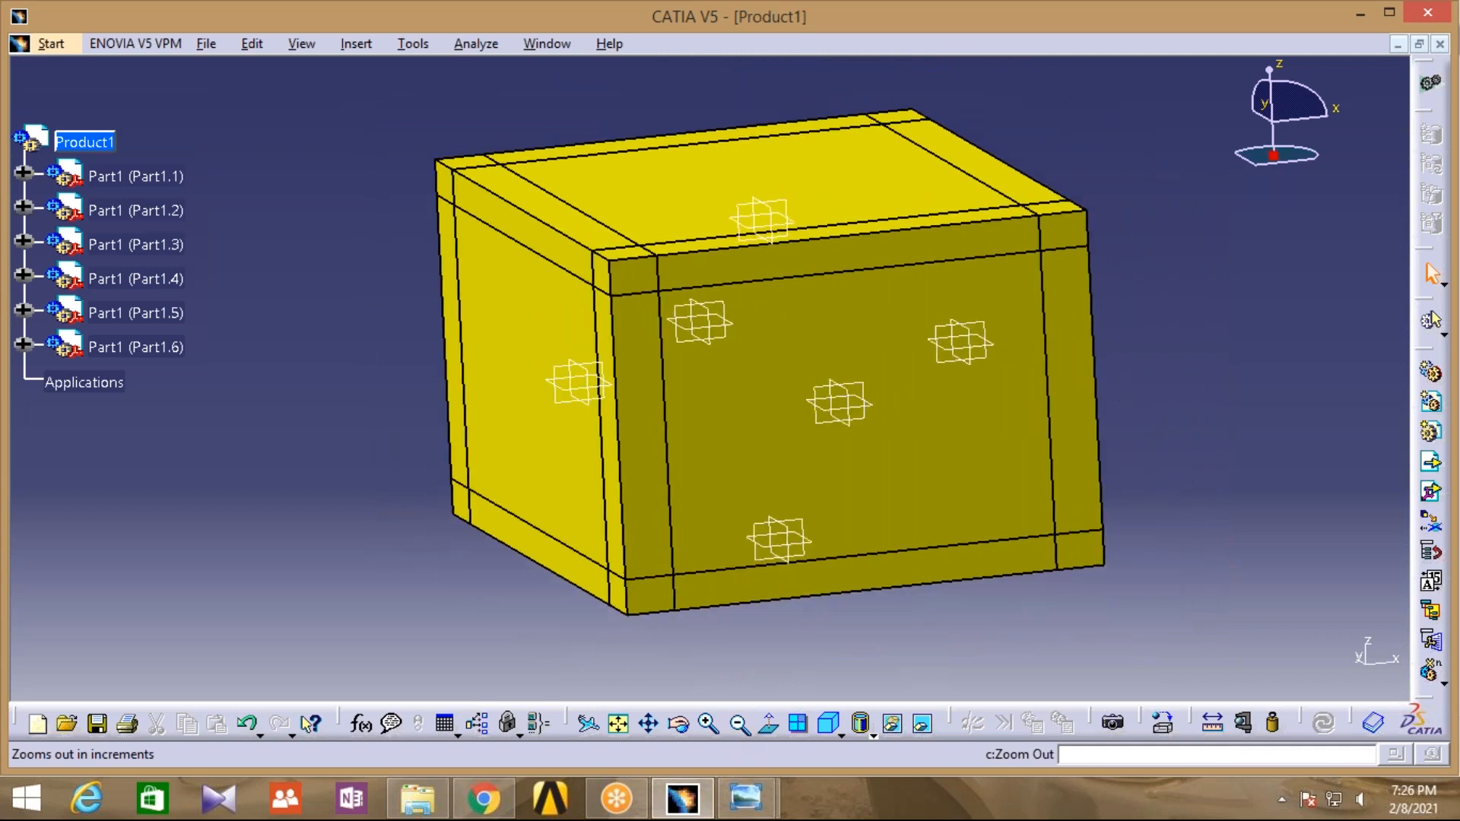
Change the graphic color of the box's bottom plate, Part1.2, to red and inspect the box from several sides
{"action": "middle_click_drag", "start_coordinate": [1049, 524], "coordinate": [912, 528]}
{"action": "middle_click_drag", "start_coordinate": [479, 613], "coordinate": [532, 601]}
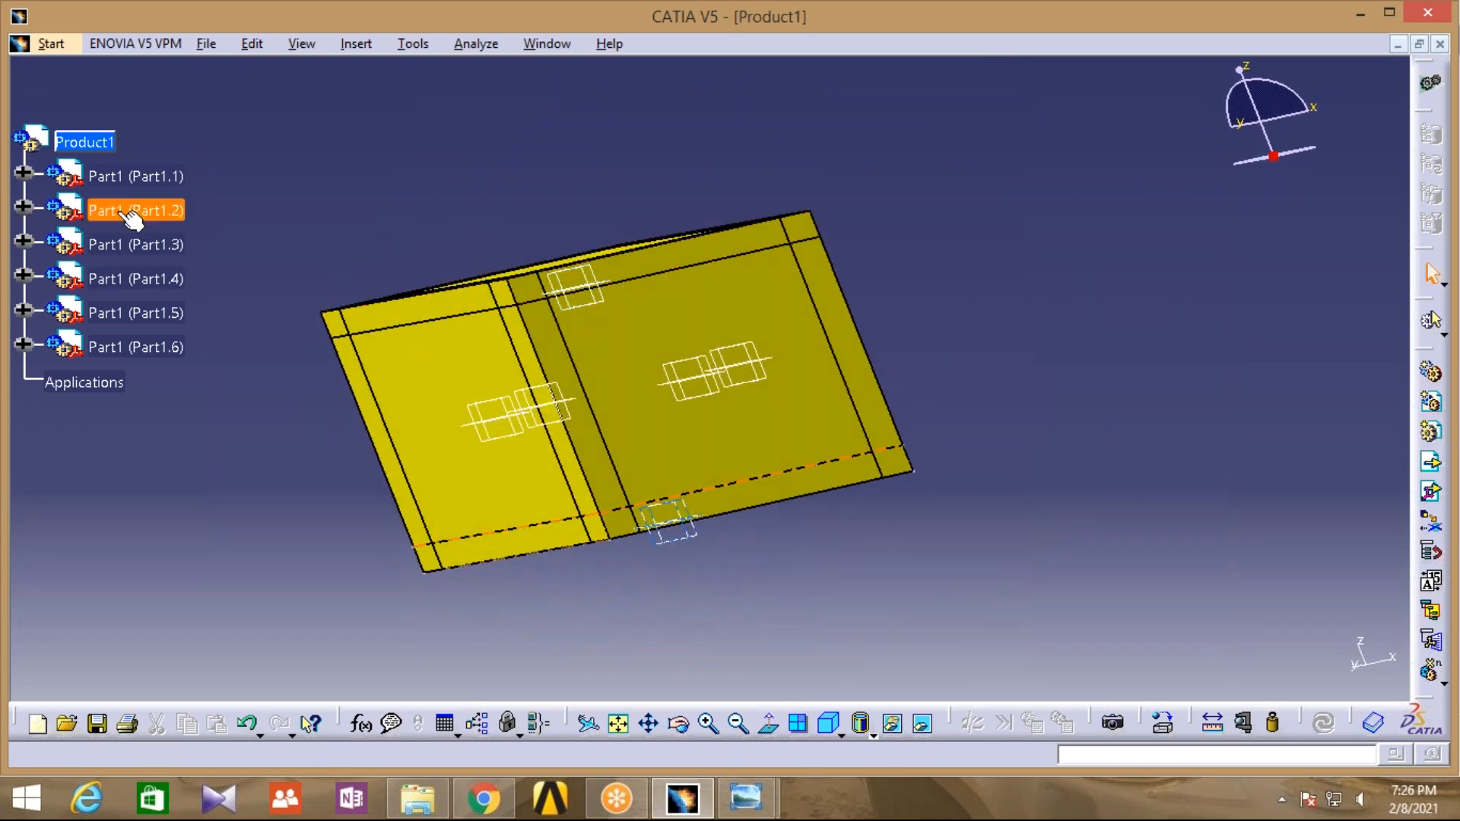
{"action": "right_click", "coordinate": [111, 211]}
{"action": "left_click", "coordinate": [165, 297]}
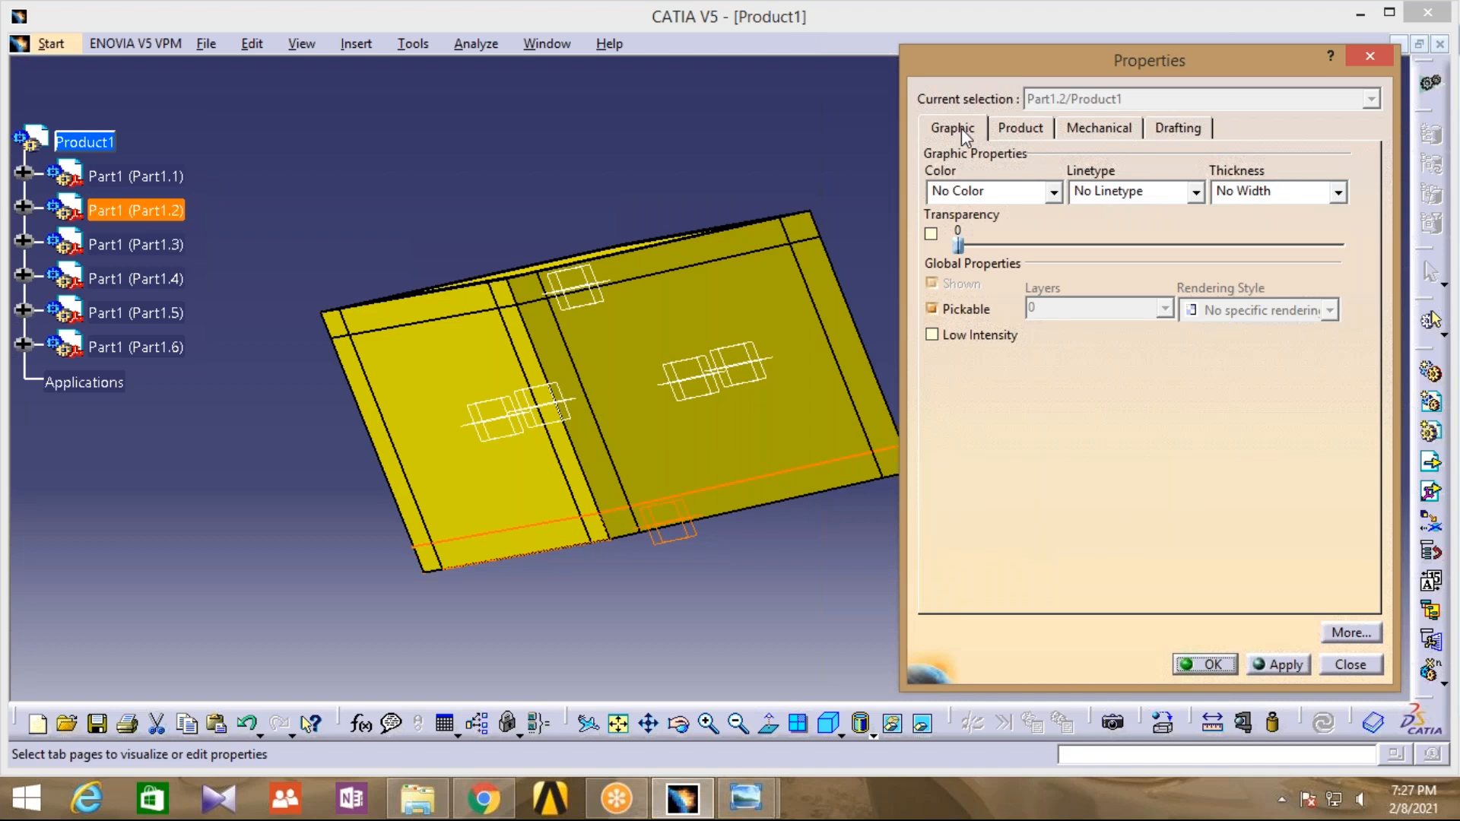
{"action": "left_click", "coordinate": [1053, 193]}
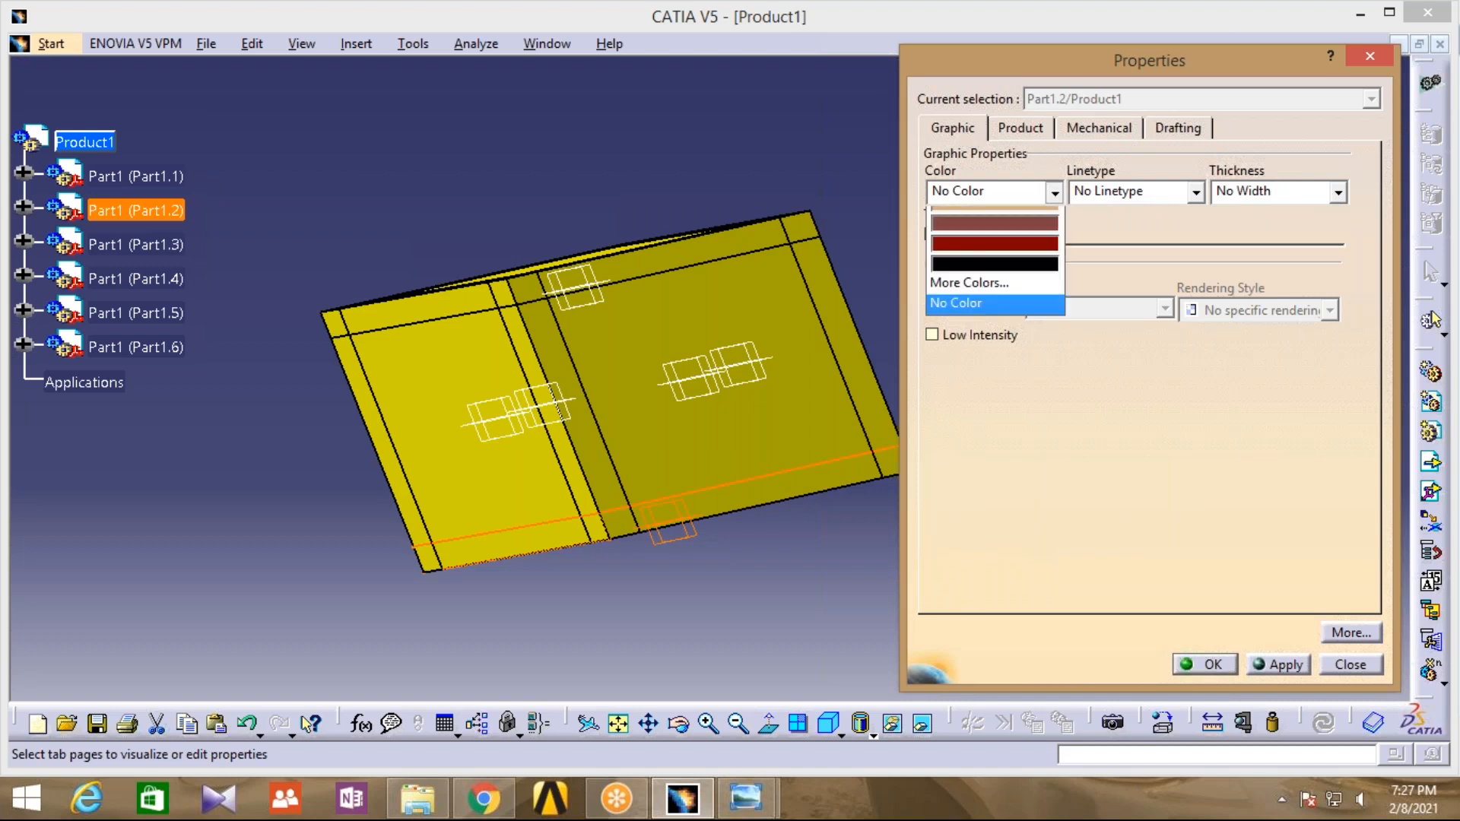
{"action": "left_click", "coordinate": [996, 303]}
{"action": "left_click", "coordinate": [1207, 667]}
{"action": "middle_click_drag", "start_coordinate": [882, 460], "coordinate": [899, 357]}
{"action": "middle_click_drag", "start_coordinate": [701, 652], "coordinate": [847, 352]}
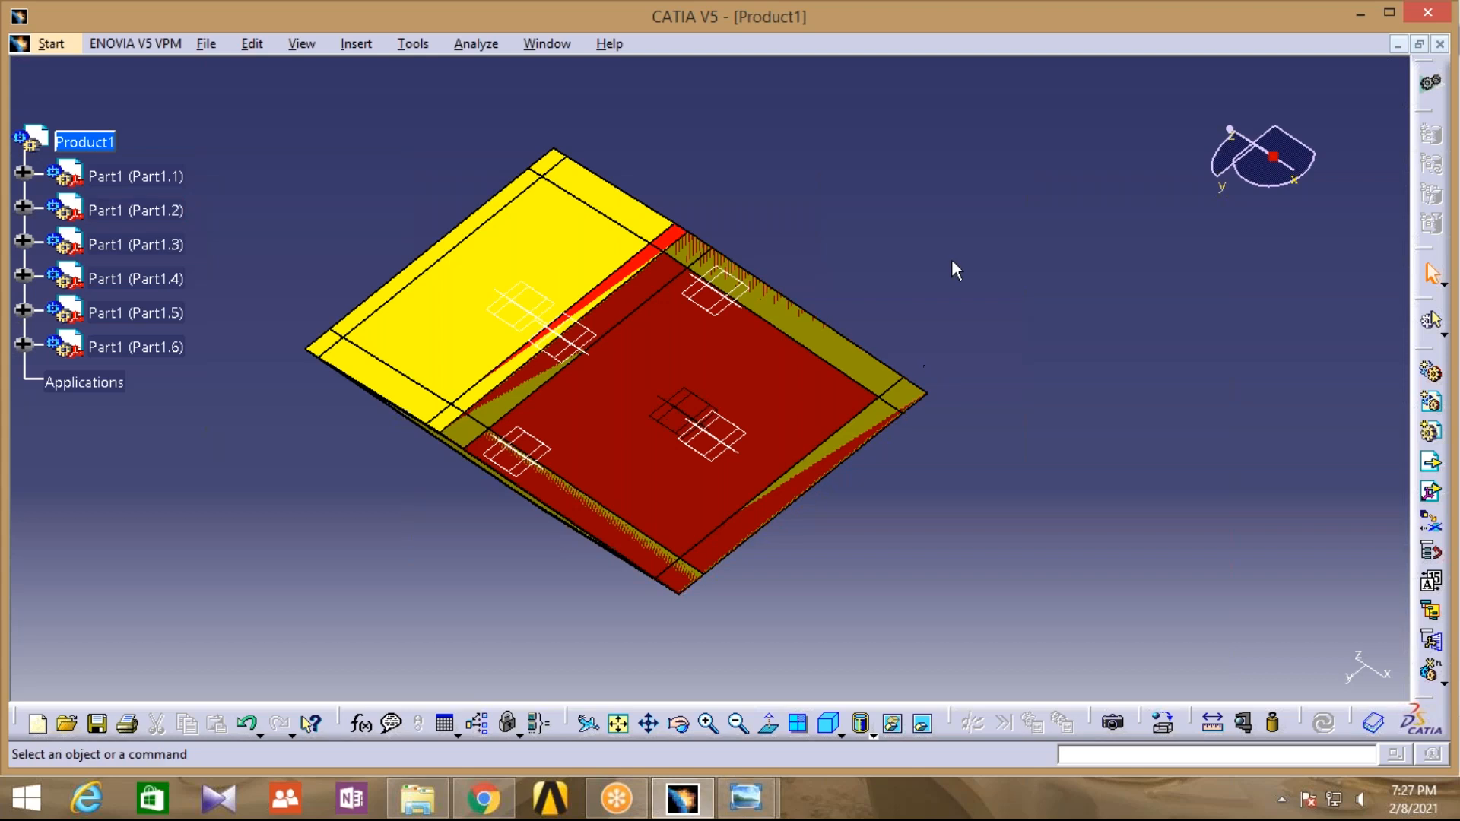
{"action": "middle_click_drag", "start_coordinate": [869, 251], "coordinate": [899, 298]}
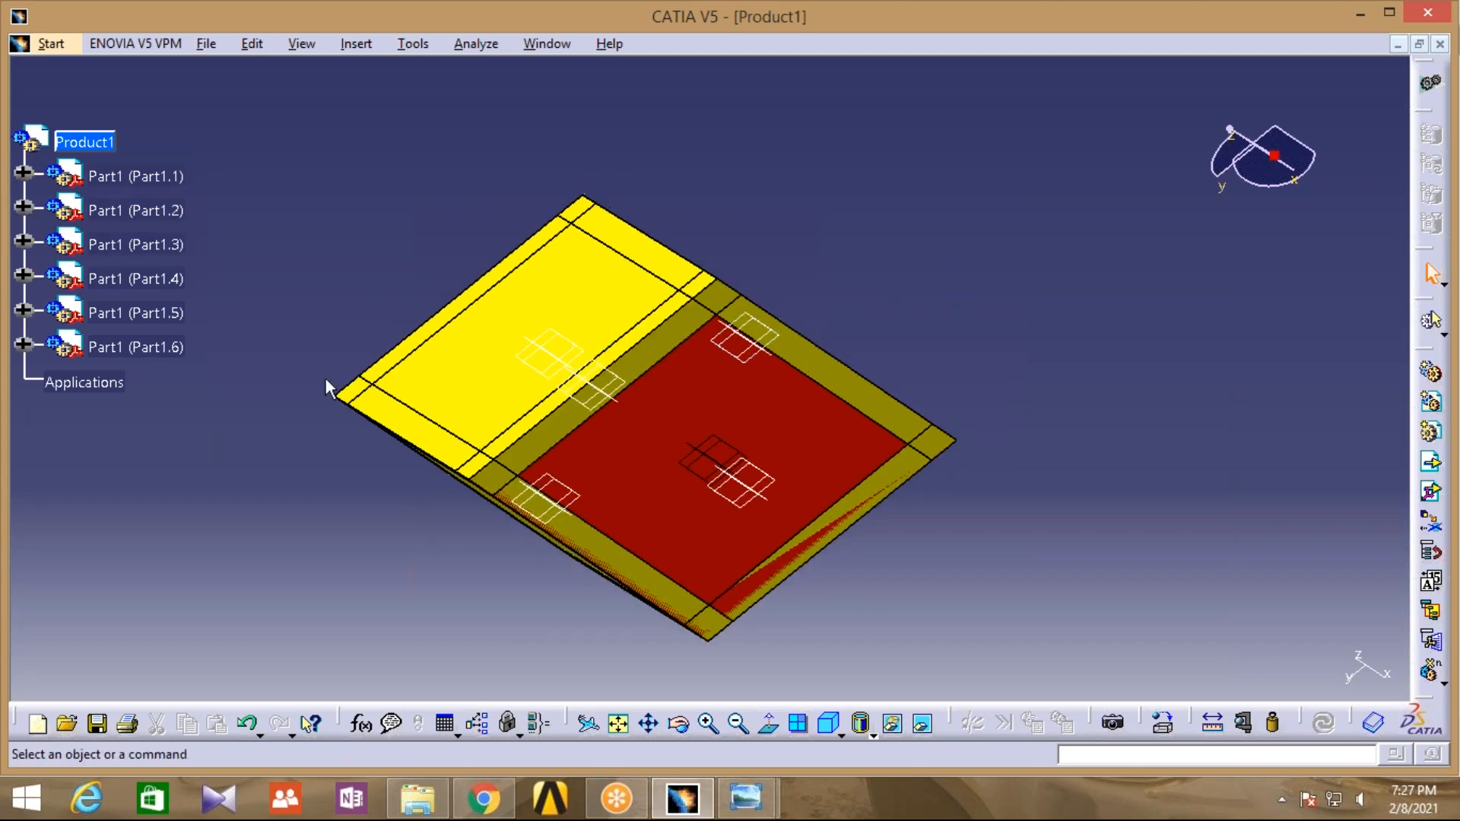
{"action": "middle_click_drag", "start_coordinate": [1149, 198], "coordinate": [1163, 183]}
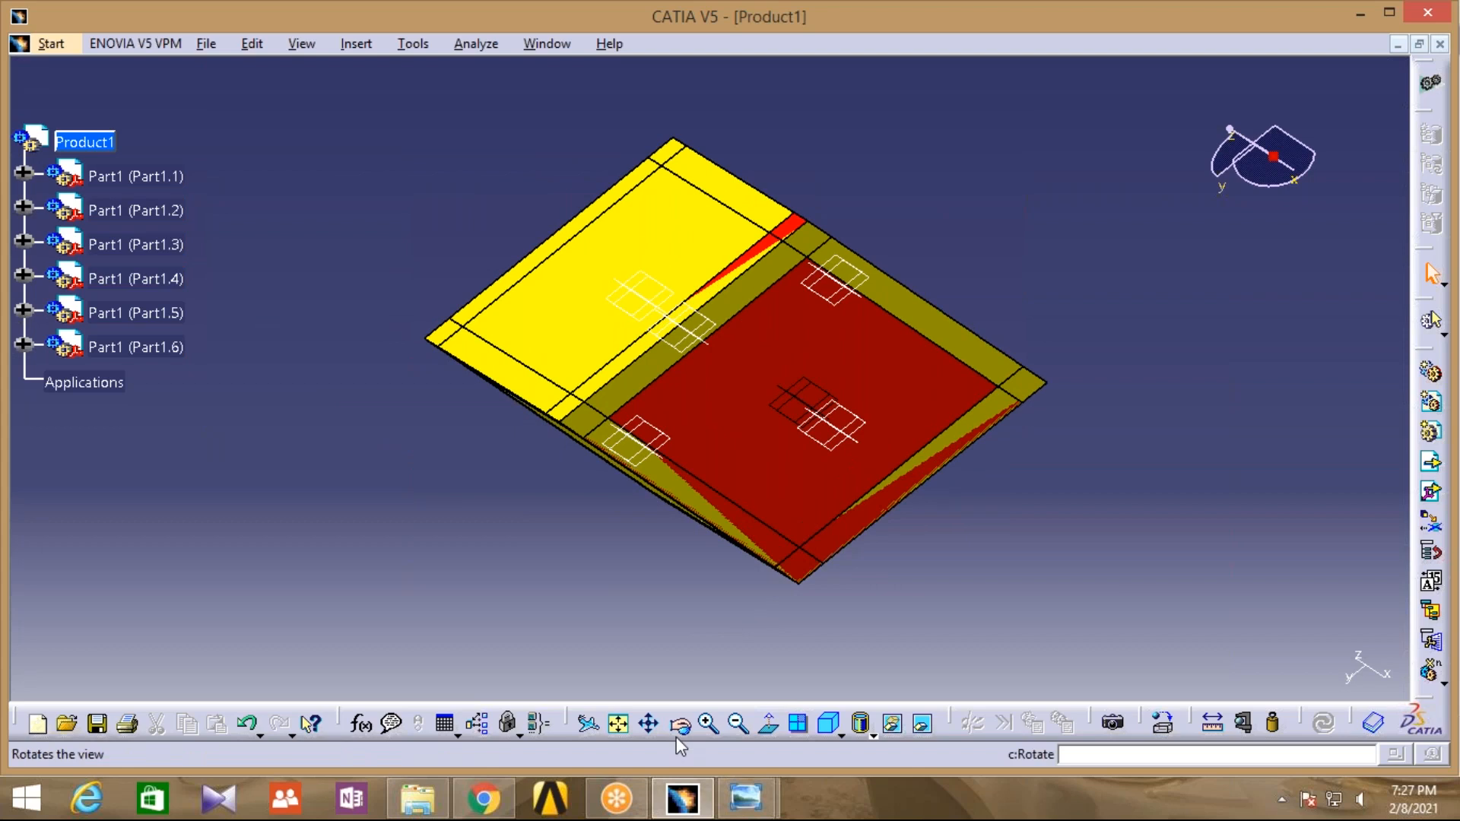
{"action": "middle_click_drag", "start_coordinate": [526, 585], "coordinate": [684, 618]}
{"action": "middle_click_drag", "start_coordinate": [471, 581], "coordinate": [1079, 375]}
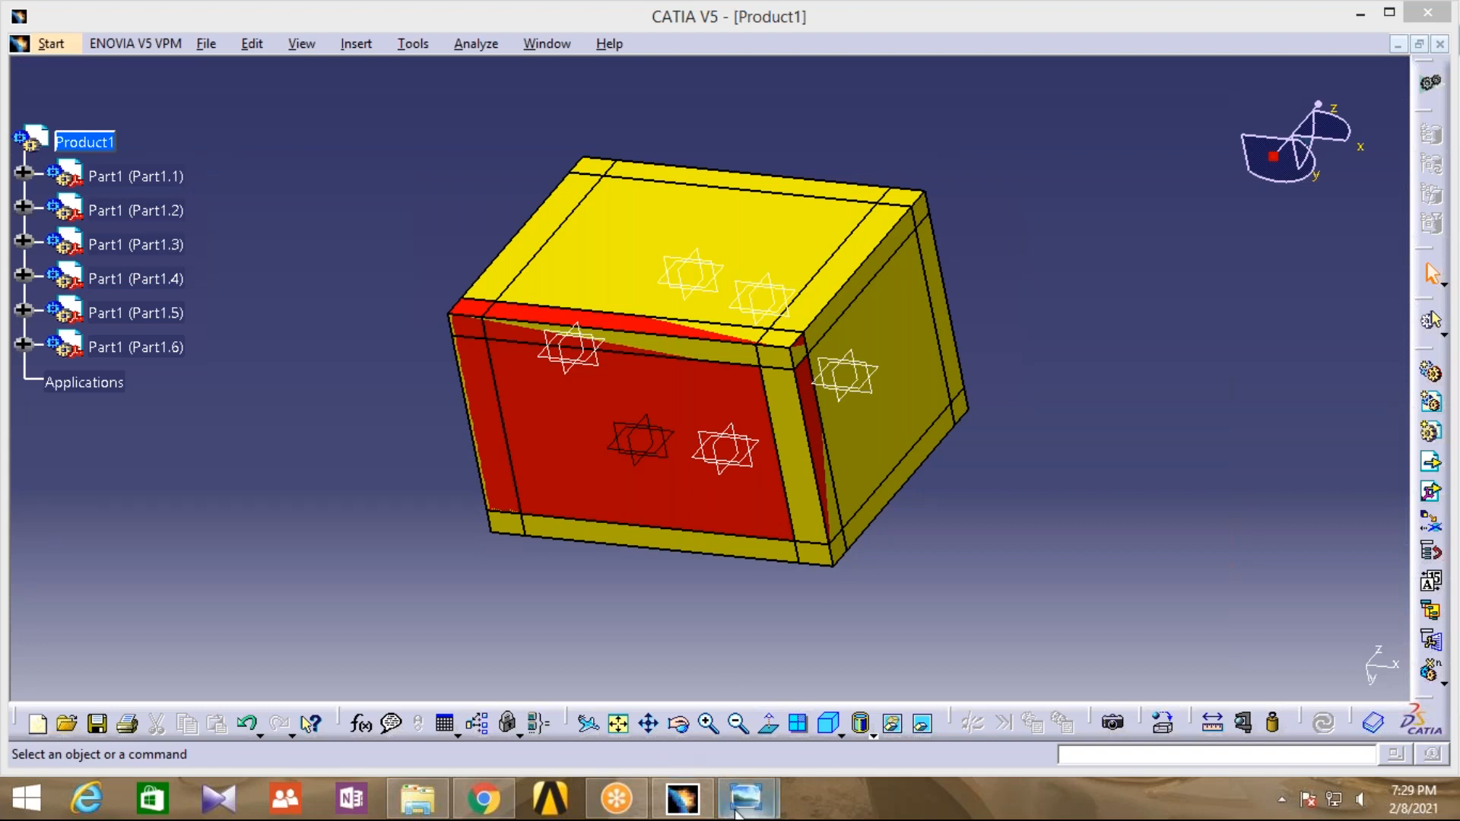
Switch to File Explorer and open the reference drawing images (1) (1).png from New folder (2)
{"action": "mouse_move", "coordinate": [745, 798]}
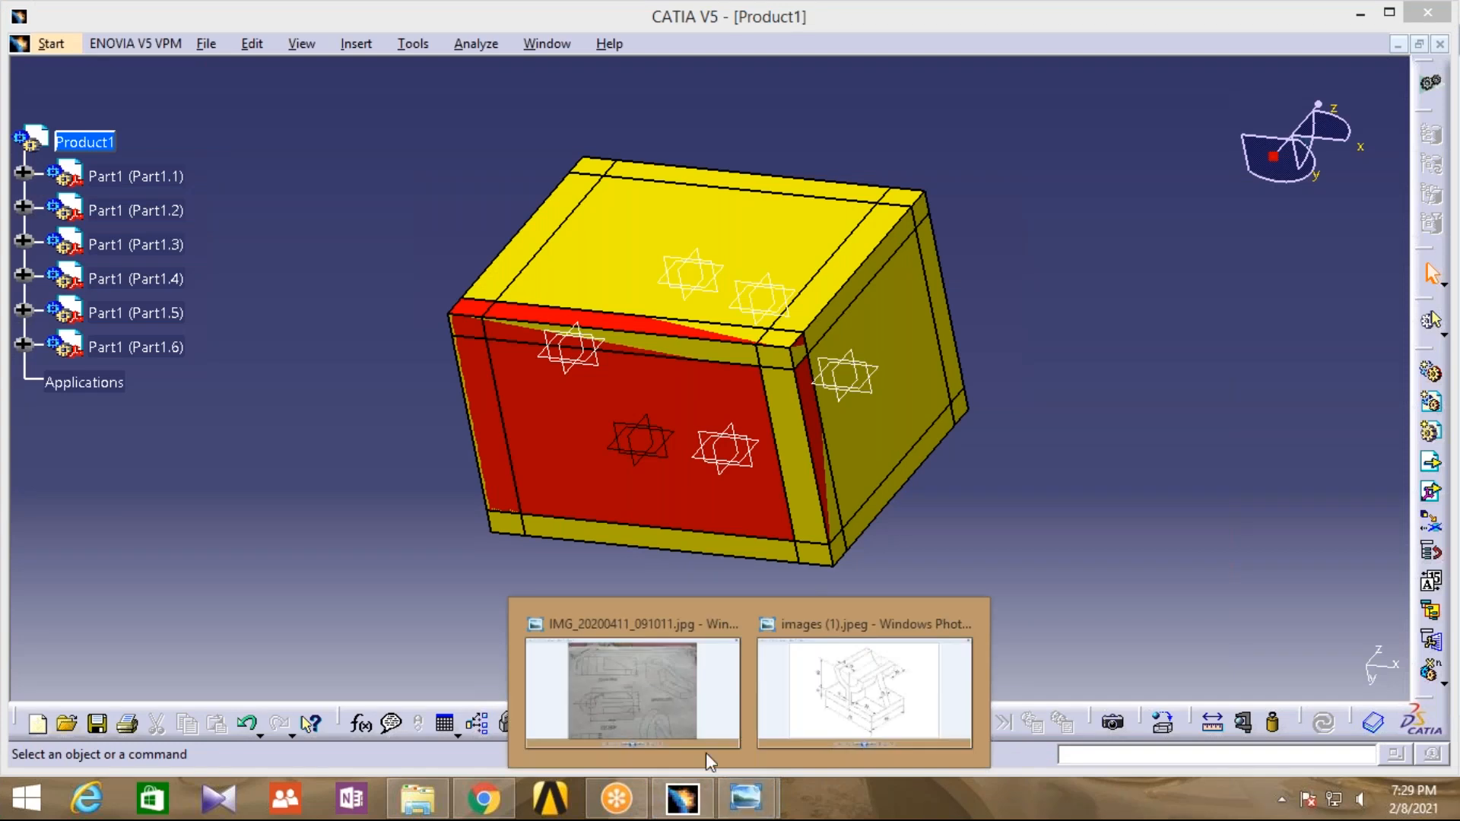
{"action": "left_click", "coordinate": [443, 804]}
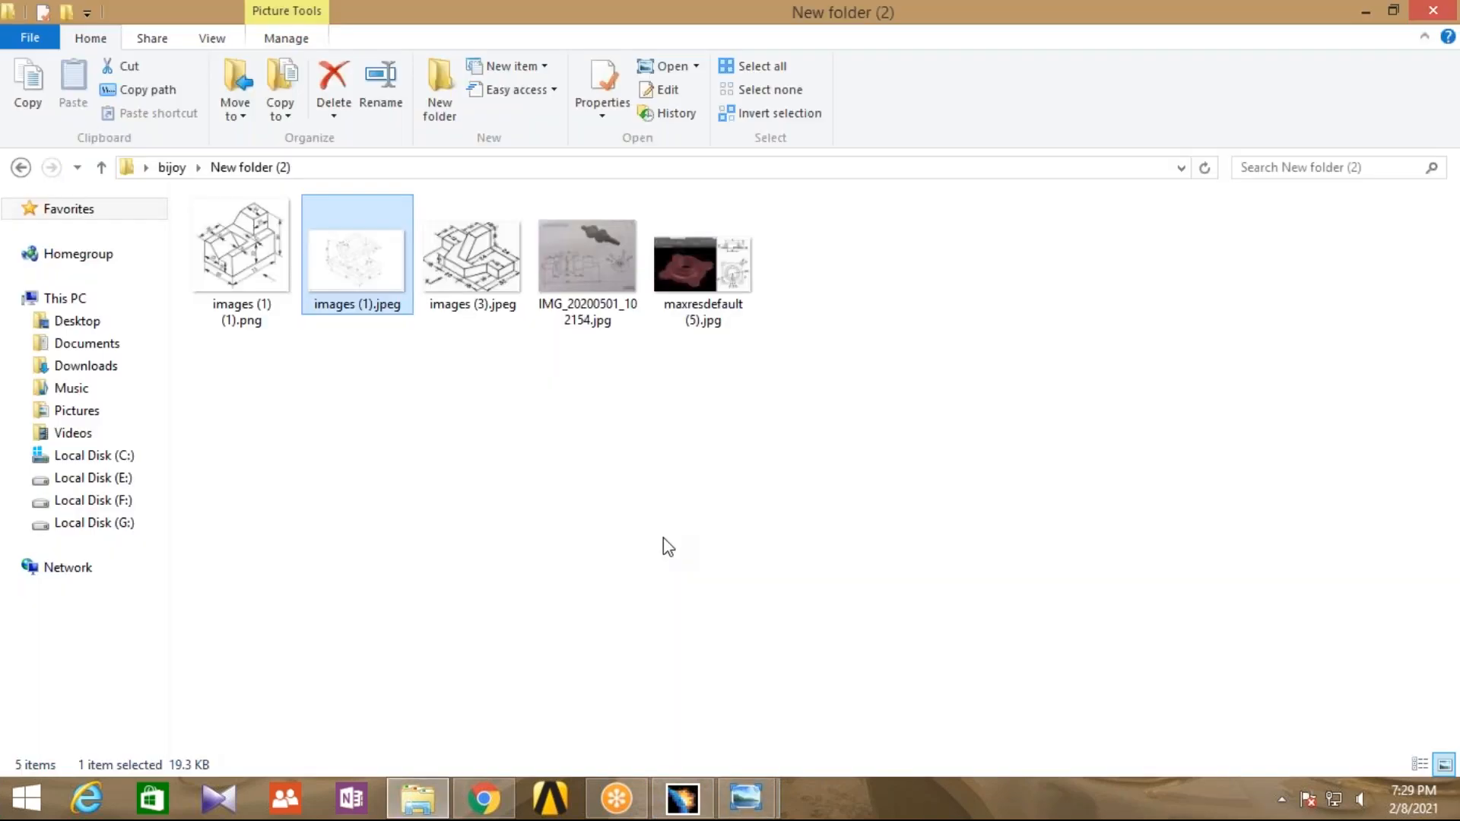
{"action": "double_click", "coordinate": [244, 273]}
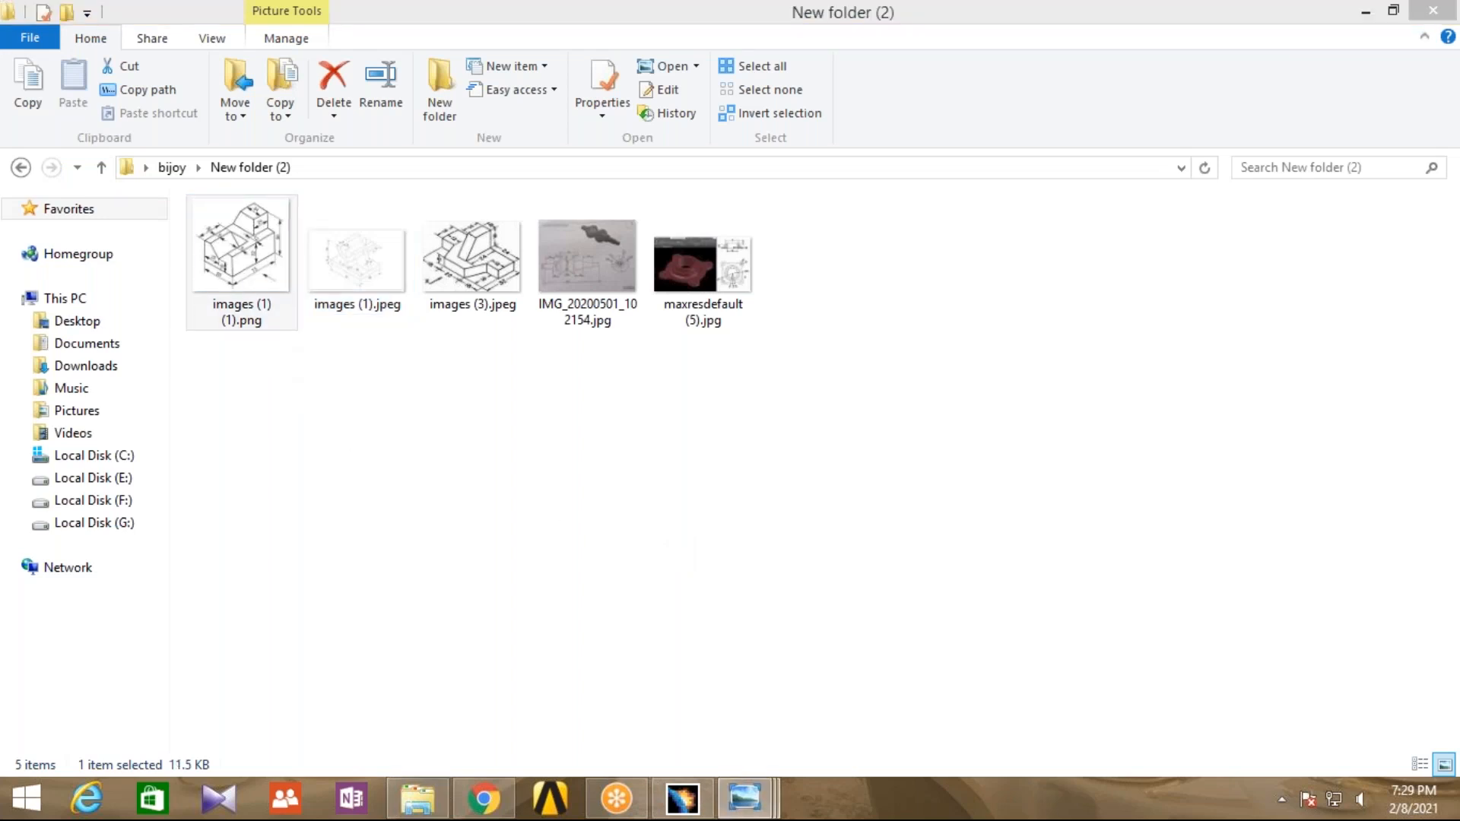
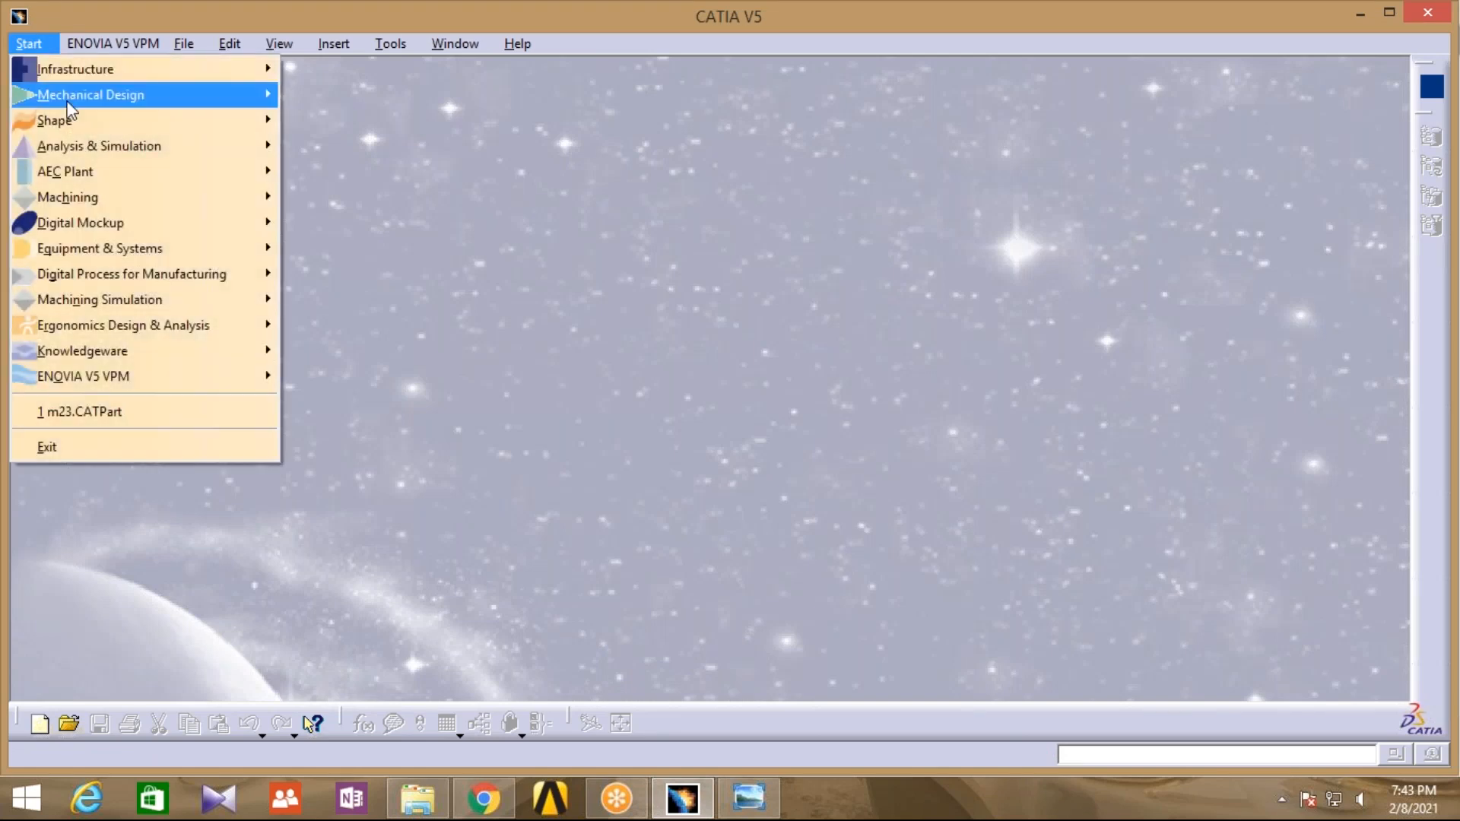
In CATIA, create a new part in the Part Design workbench and start a sketch on the yz plane
{"action": "mouse_move", "coordinate": [69, 107]}
{"action": "left_click", "coordinate": [338, 95]}
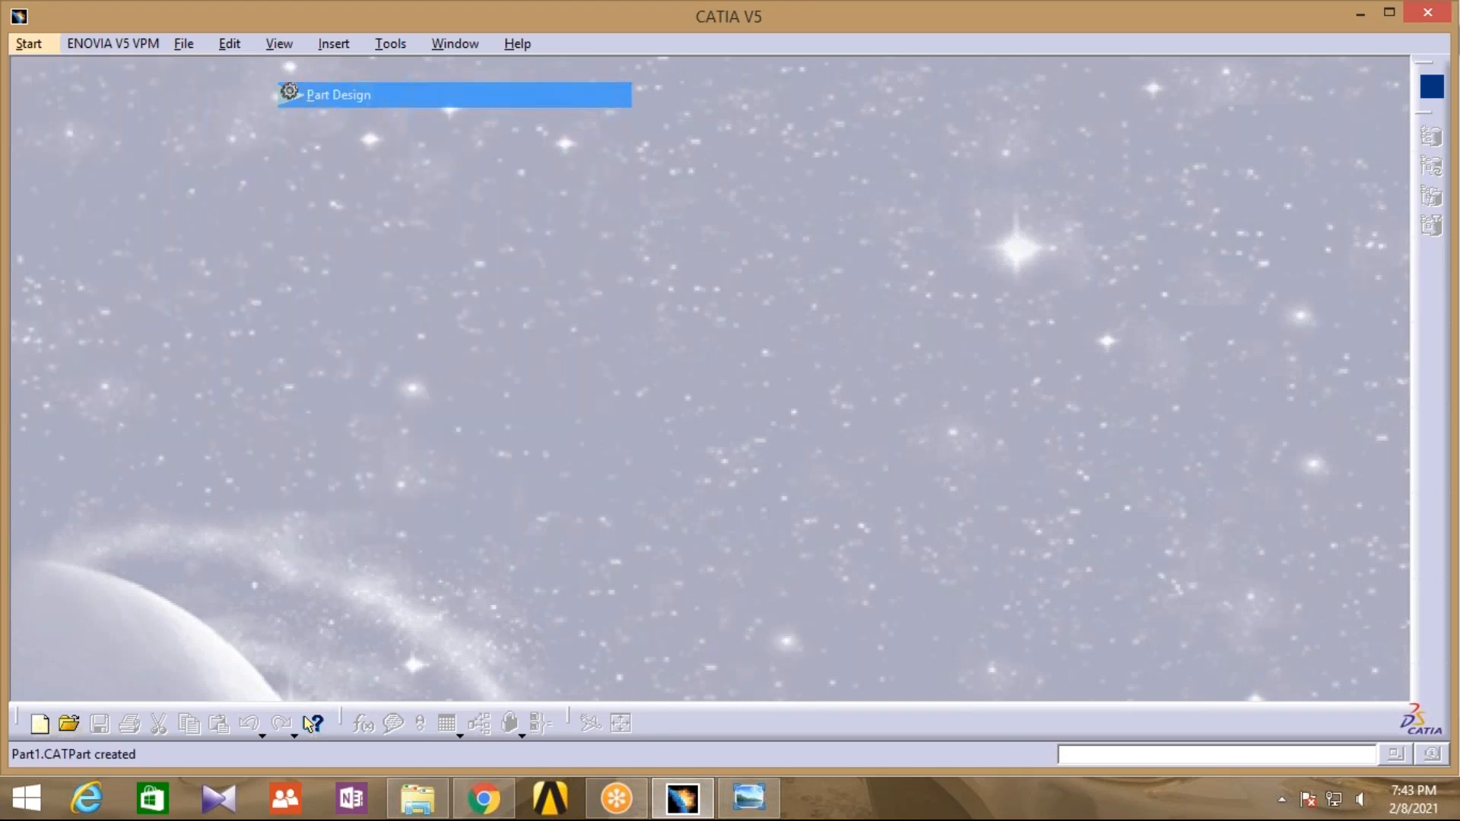
{"action": "left_click", "coordinate": [1274, 668]}
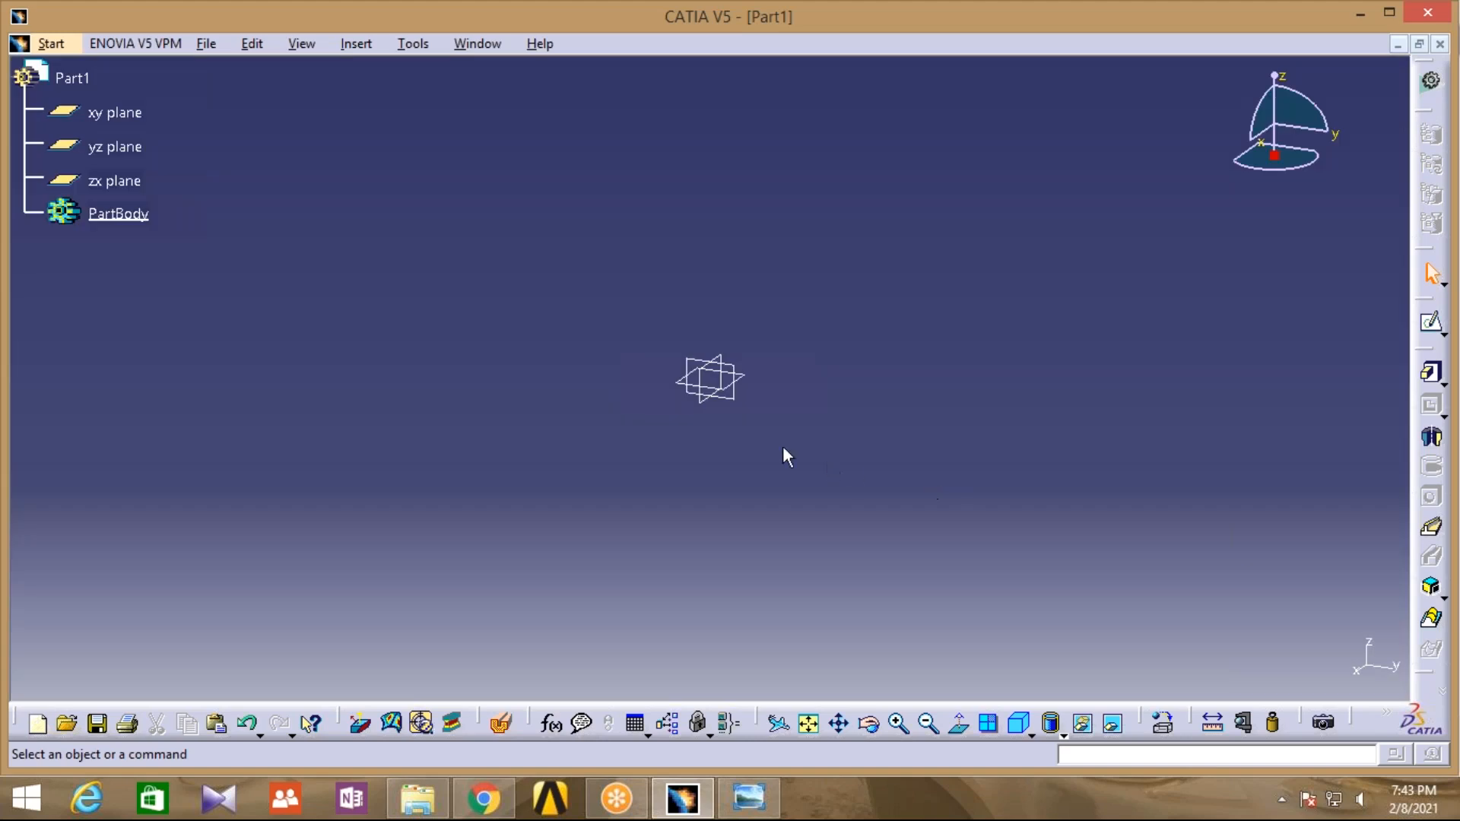
{"action": "left_click", "coordinate": [736, 412]}
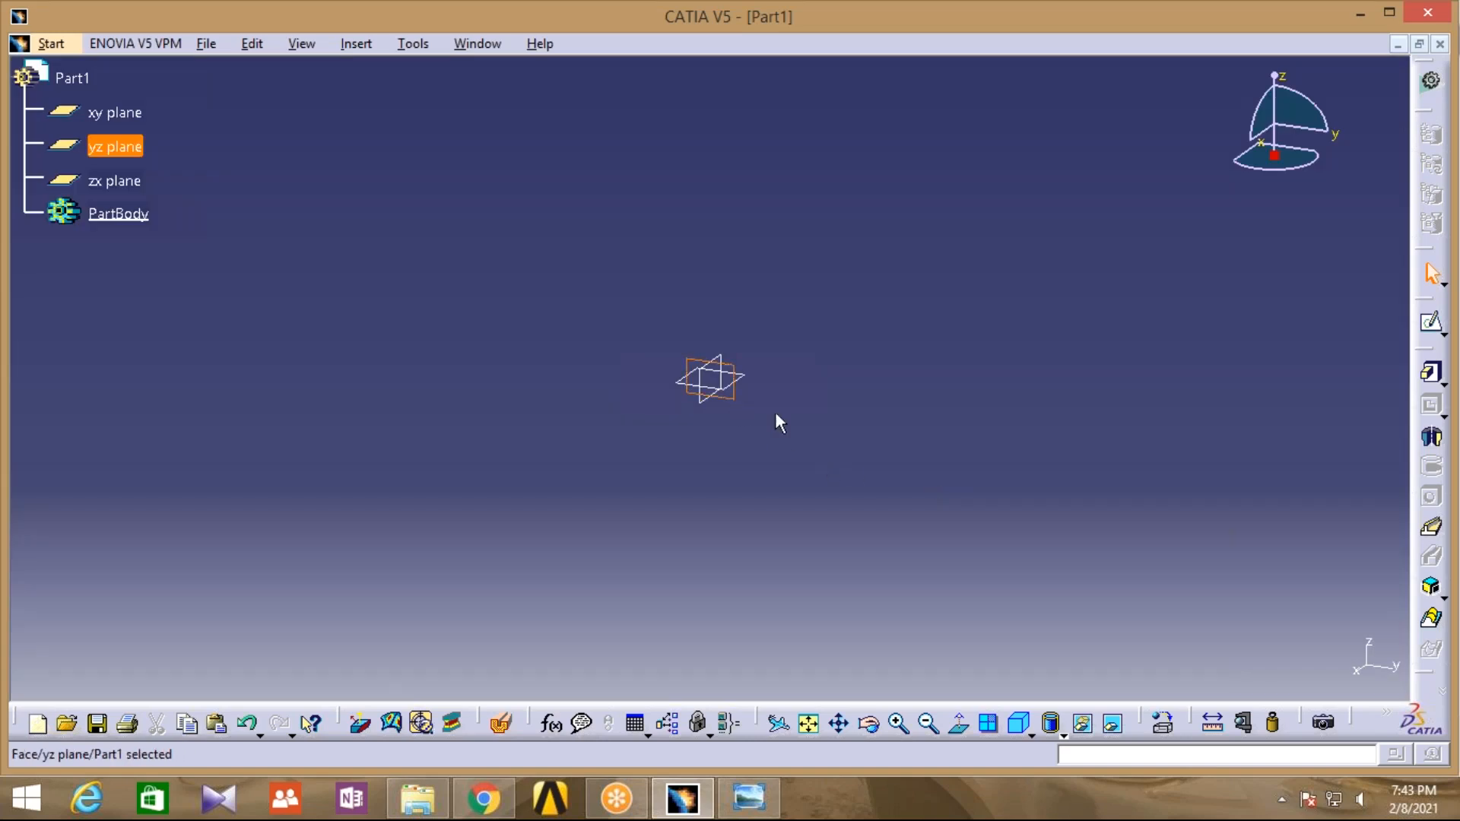
{"action": "left_click", "coordinate": [1431, 323]}
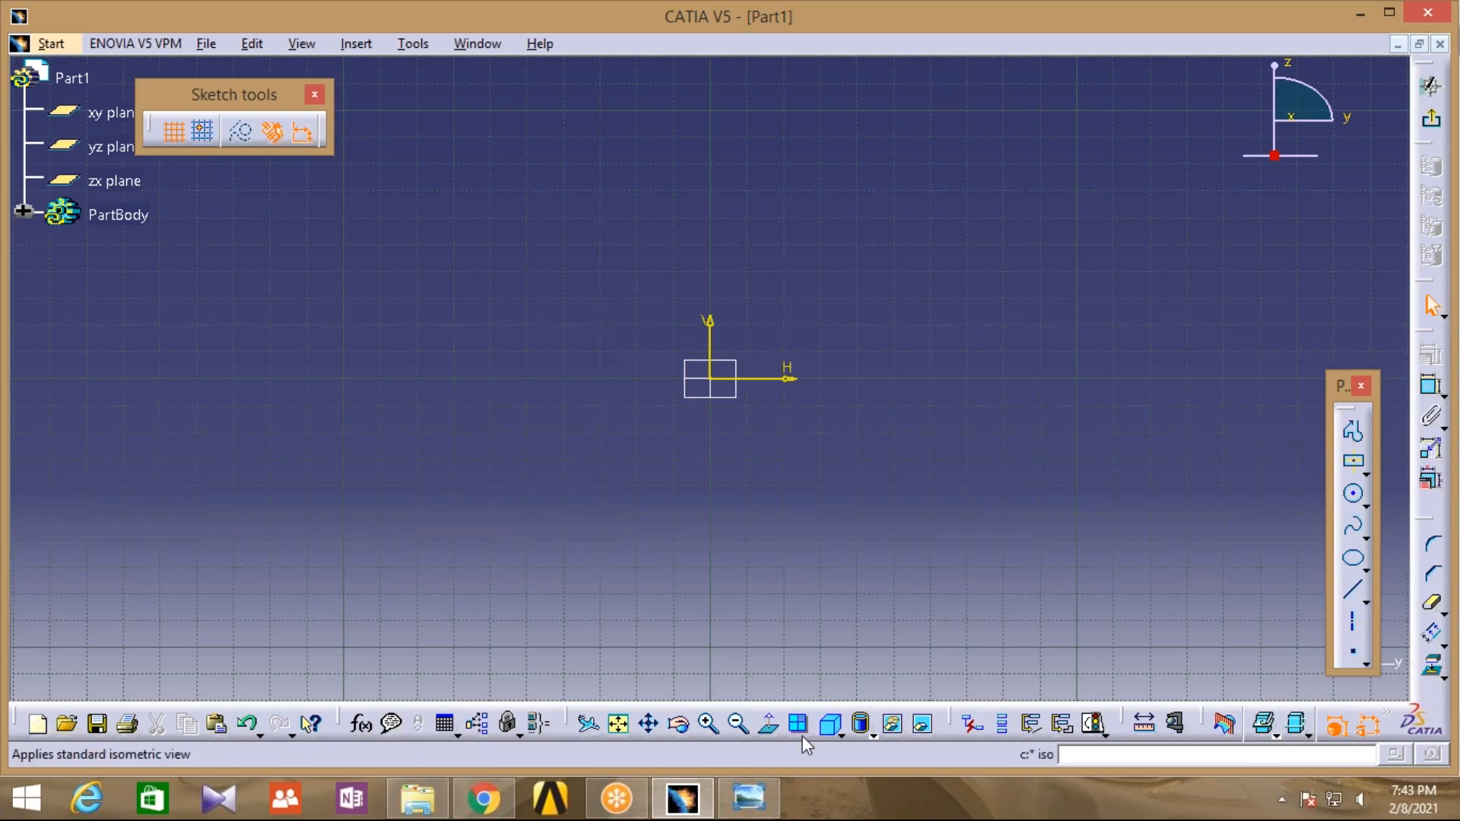
Consult the reference drawing's dimensions and sketch a centered rectangle about the origin on the yz plane
{"action": "left_click", "coordinate": [749, 798]}
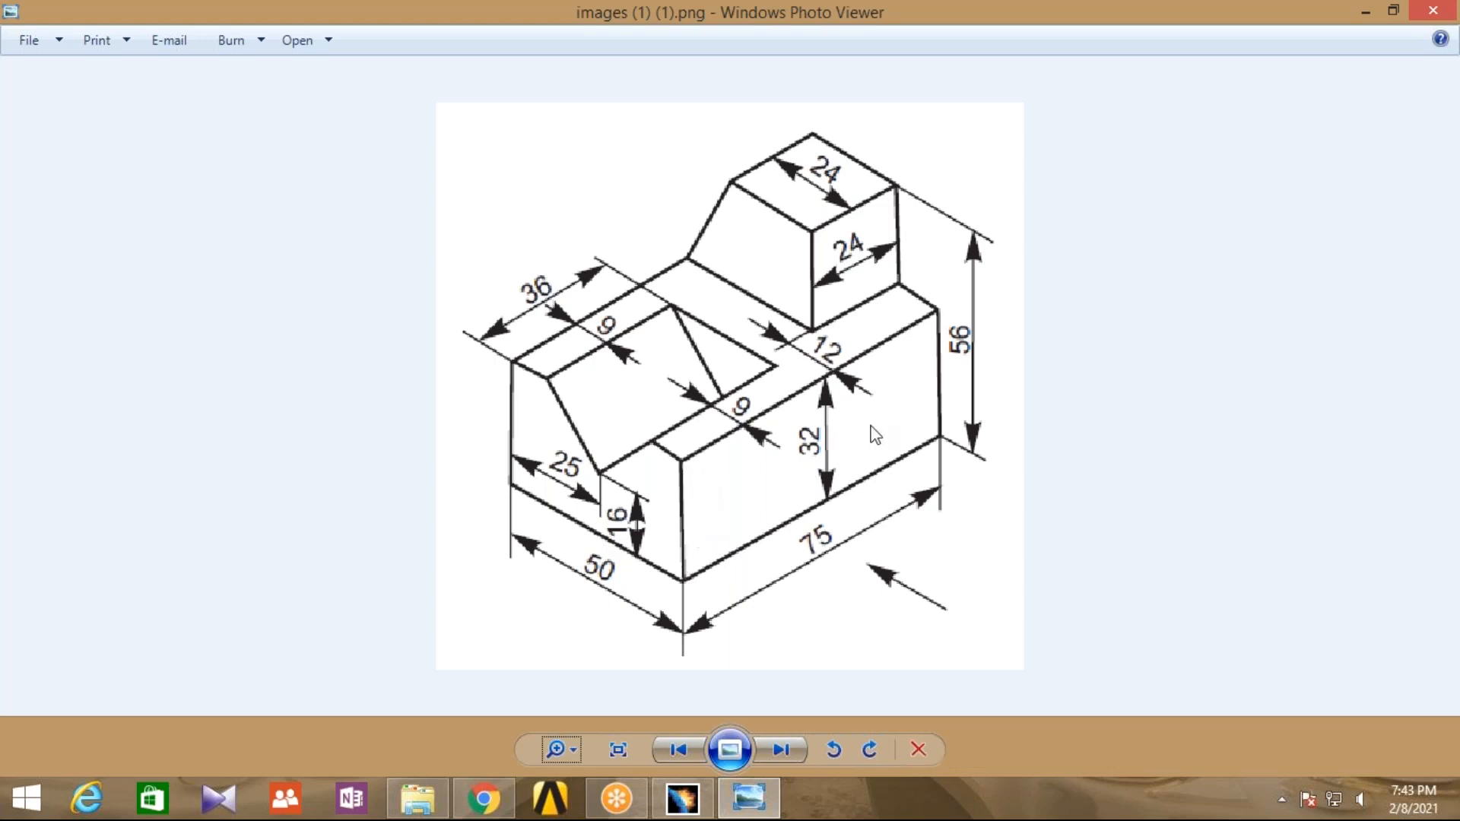
{"action": "left_click", "coordinate": [682, 798]}
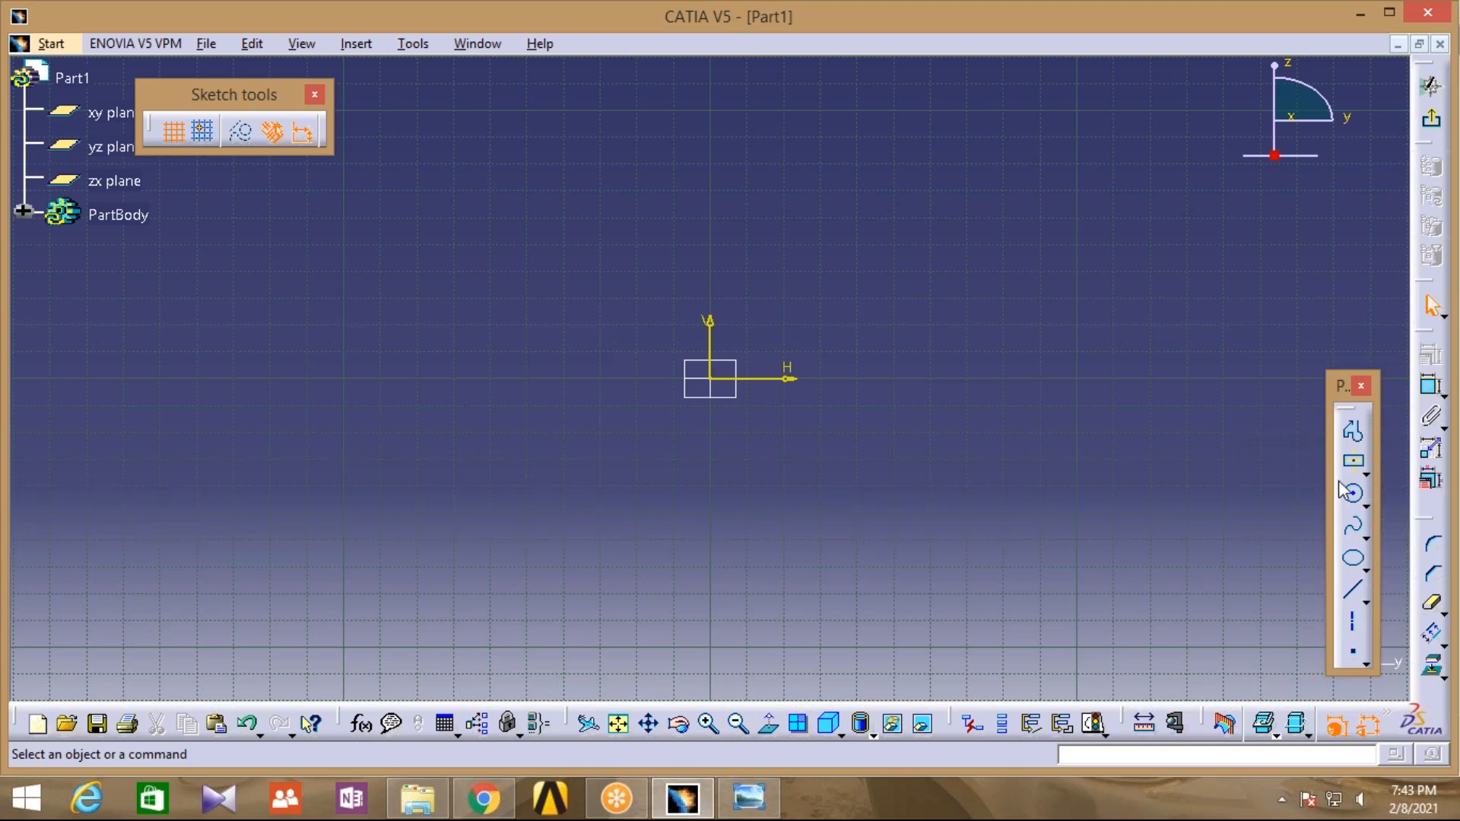
{"action": "left_click", "coordinate": [1354, 466]}
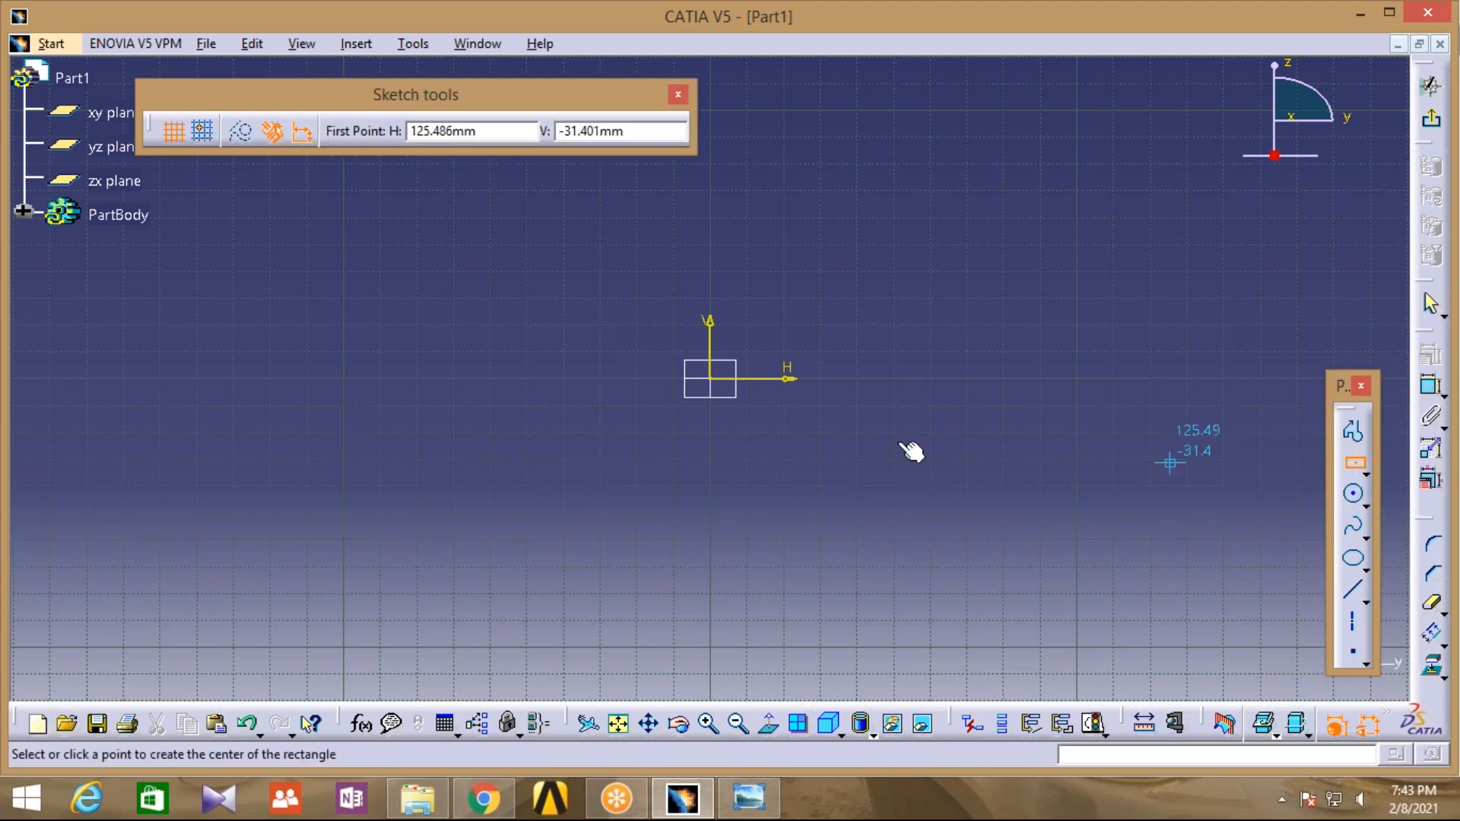
{"action": "left_click", "coordinate": [711, 379]}
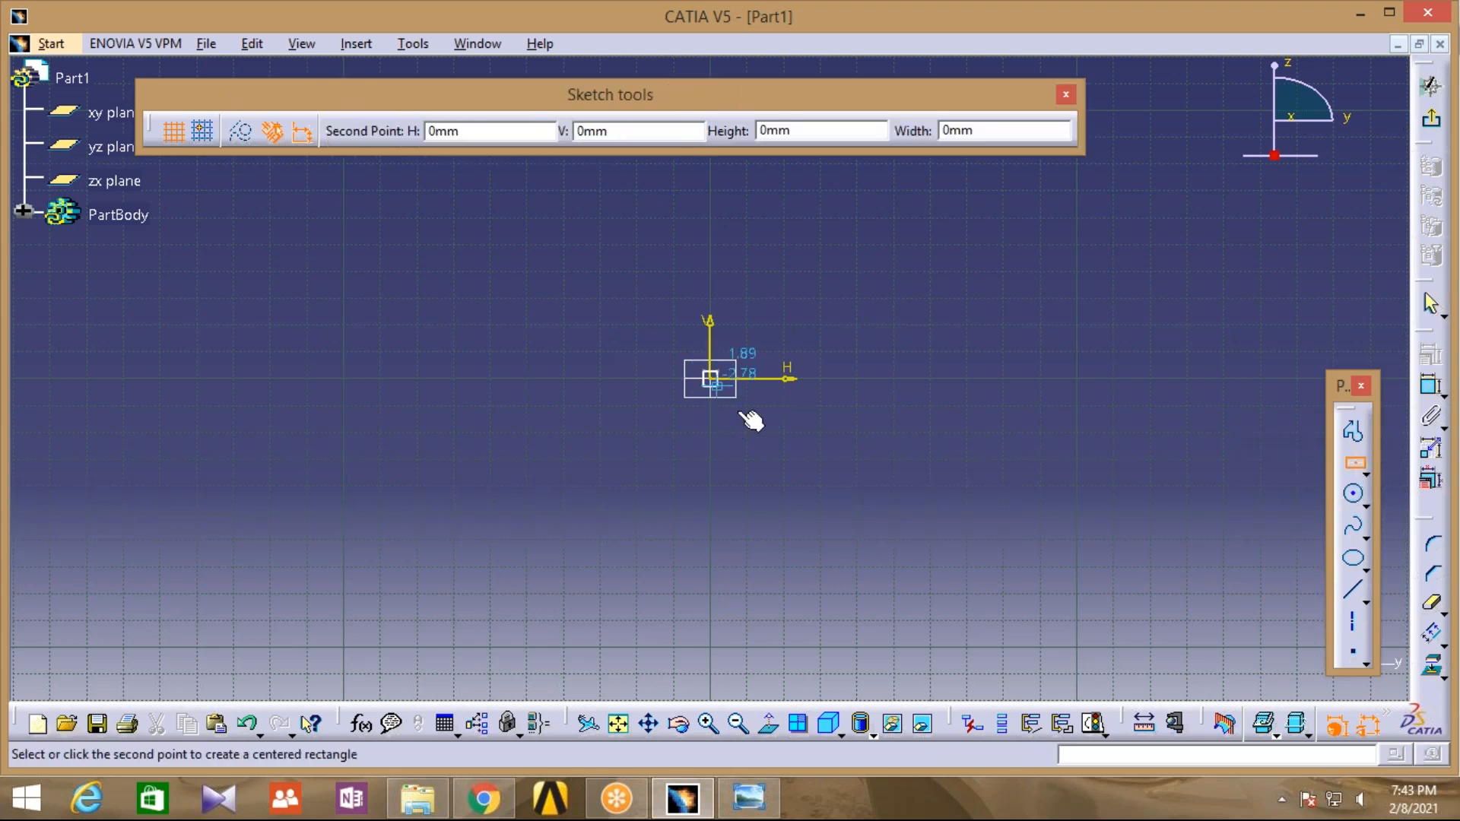
{"action": "left_click", "coordinate": [793, 450]}
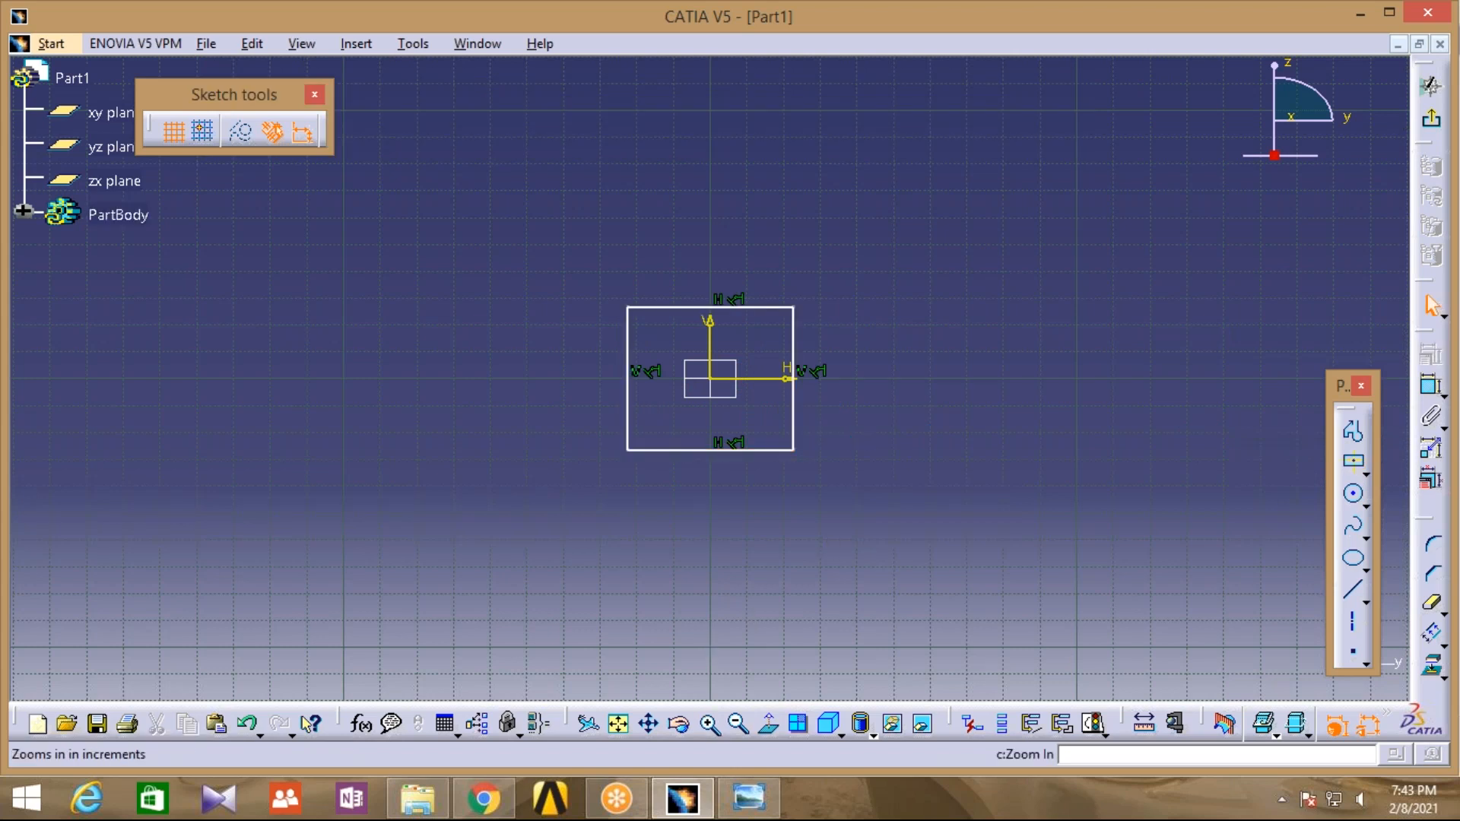
{"action": "left_click", "coordinate": [710, 723]}
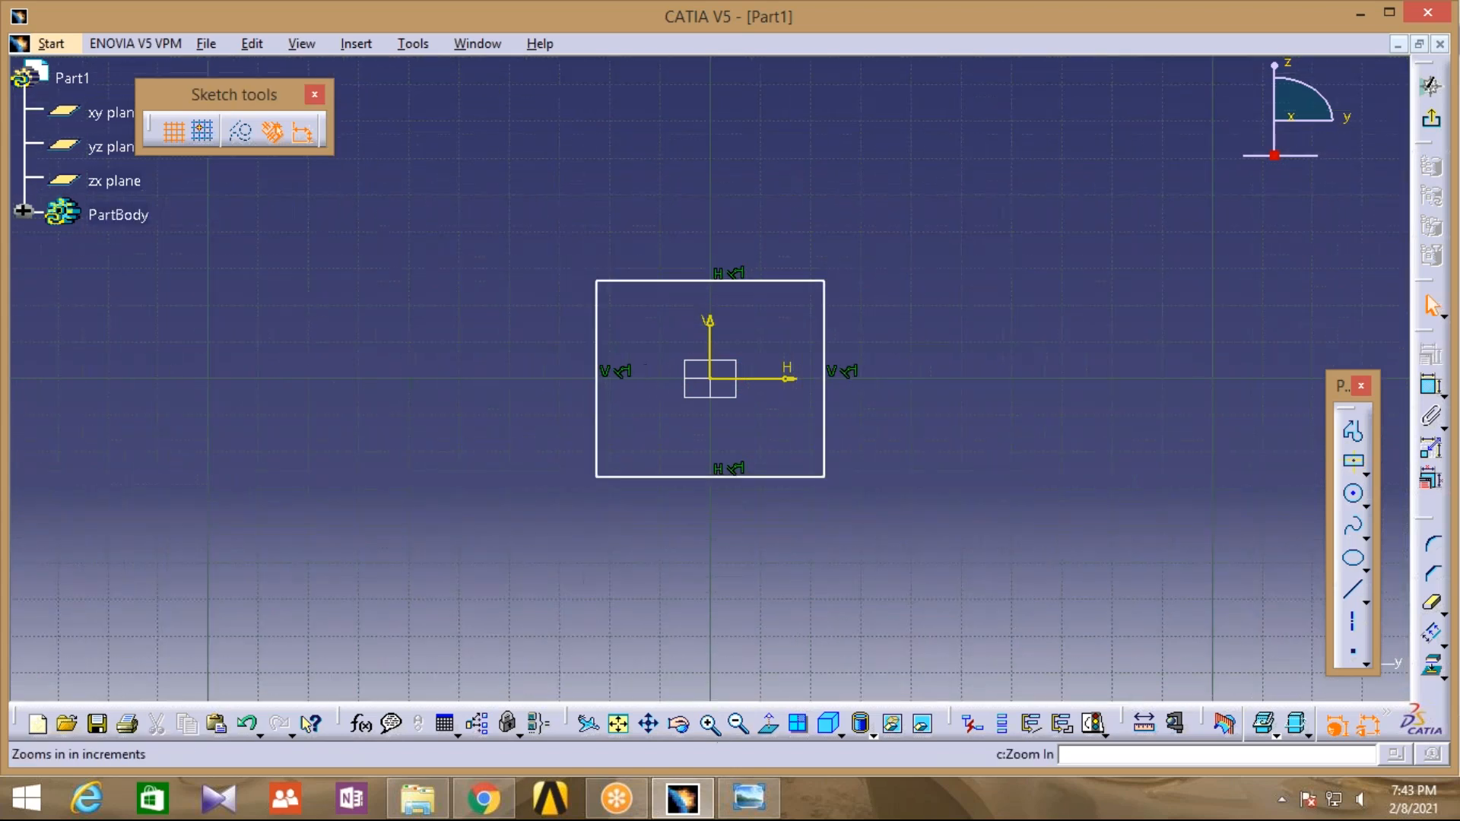
Dimension the rectangle's bottom edge and set its length to 50 mm
{"action": "left_click", "coordinate": [709, 723]}
{"action": "left_click", "coordinate": [1432, 387]}
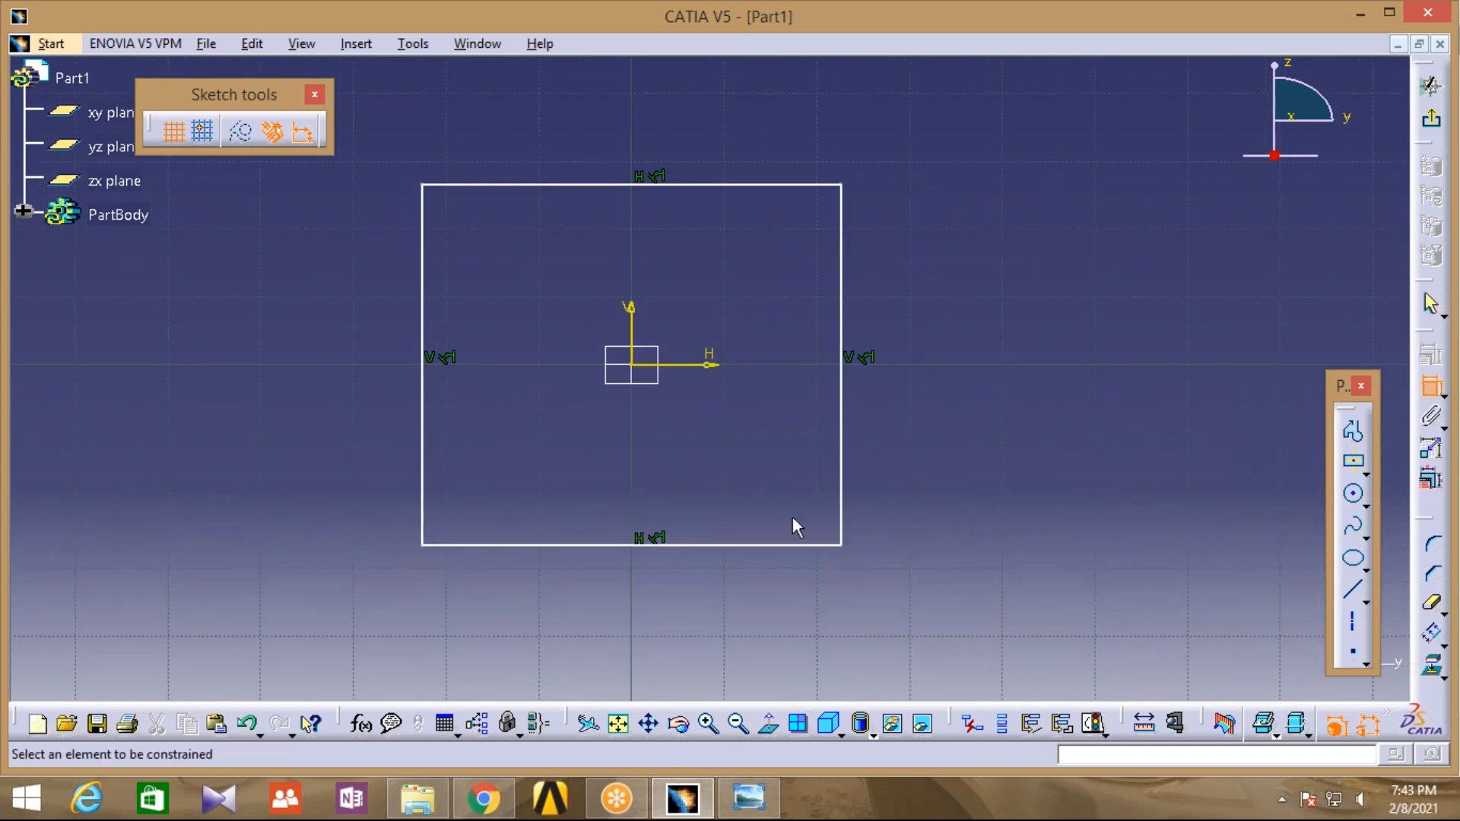
{"action": "left_click", "coordinate": [723, 545]}
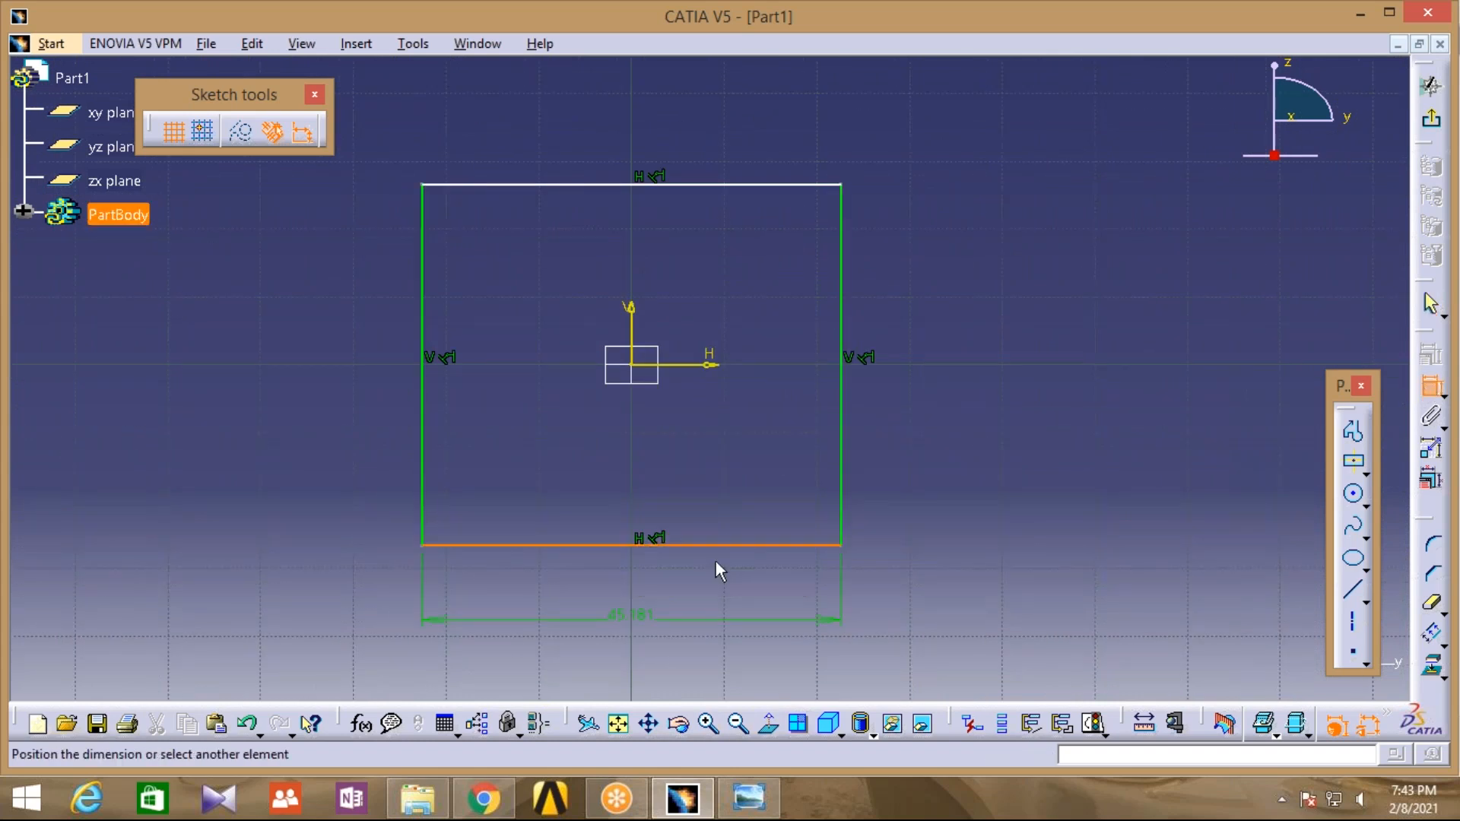
{"action": "left_click", "coordinate": [685, 595]}
{"action": "left_click", "coordinate": [688, 597]}
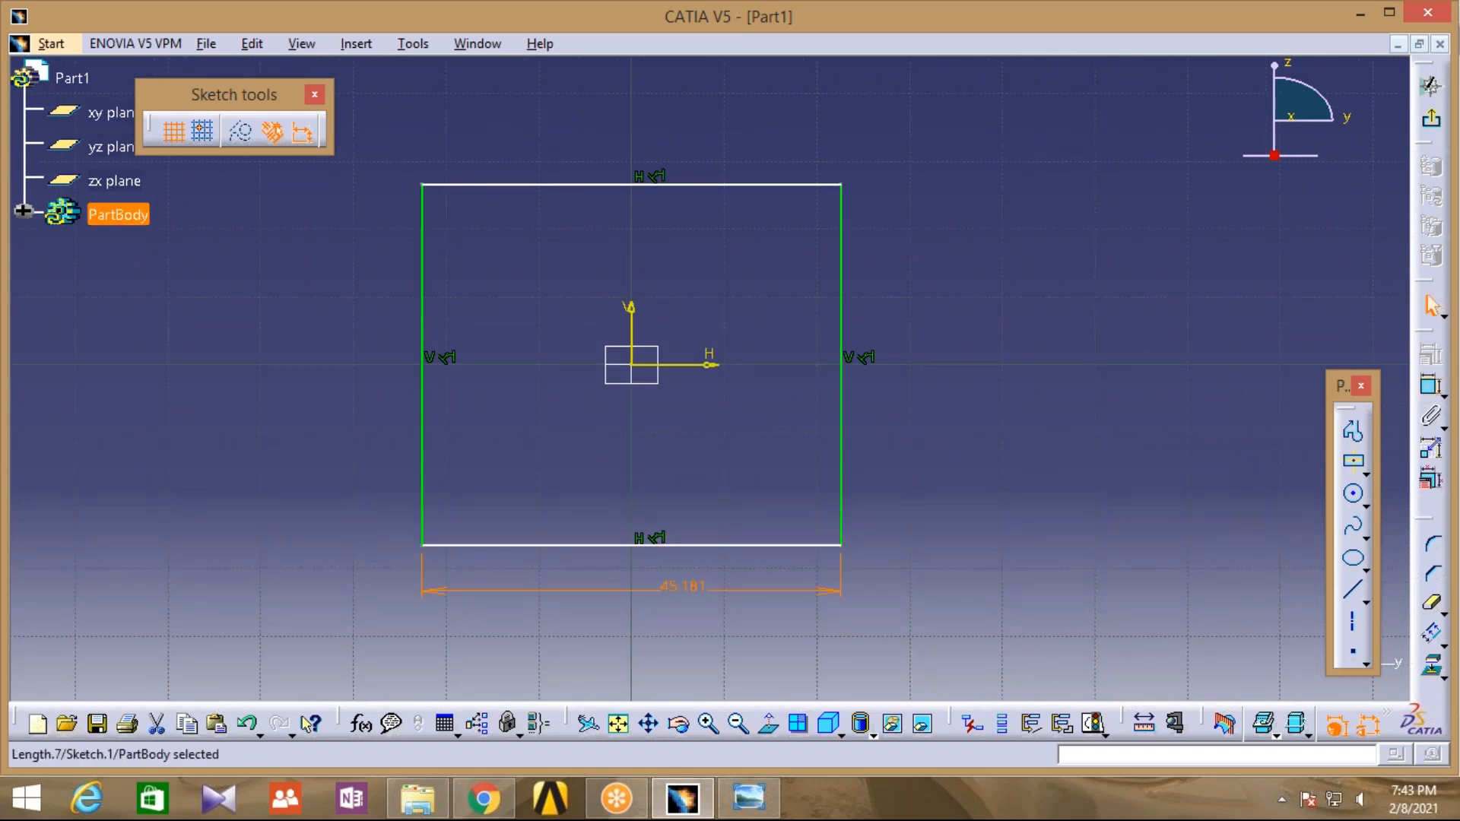
{"action": "type", "text": "50mm"}
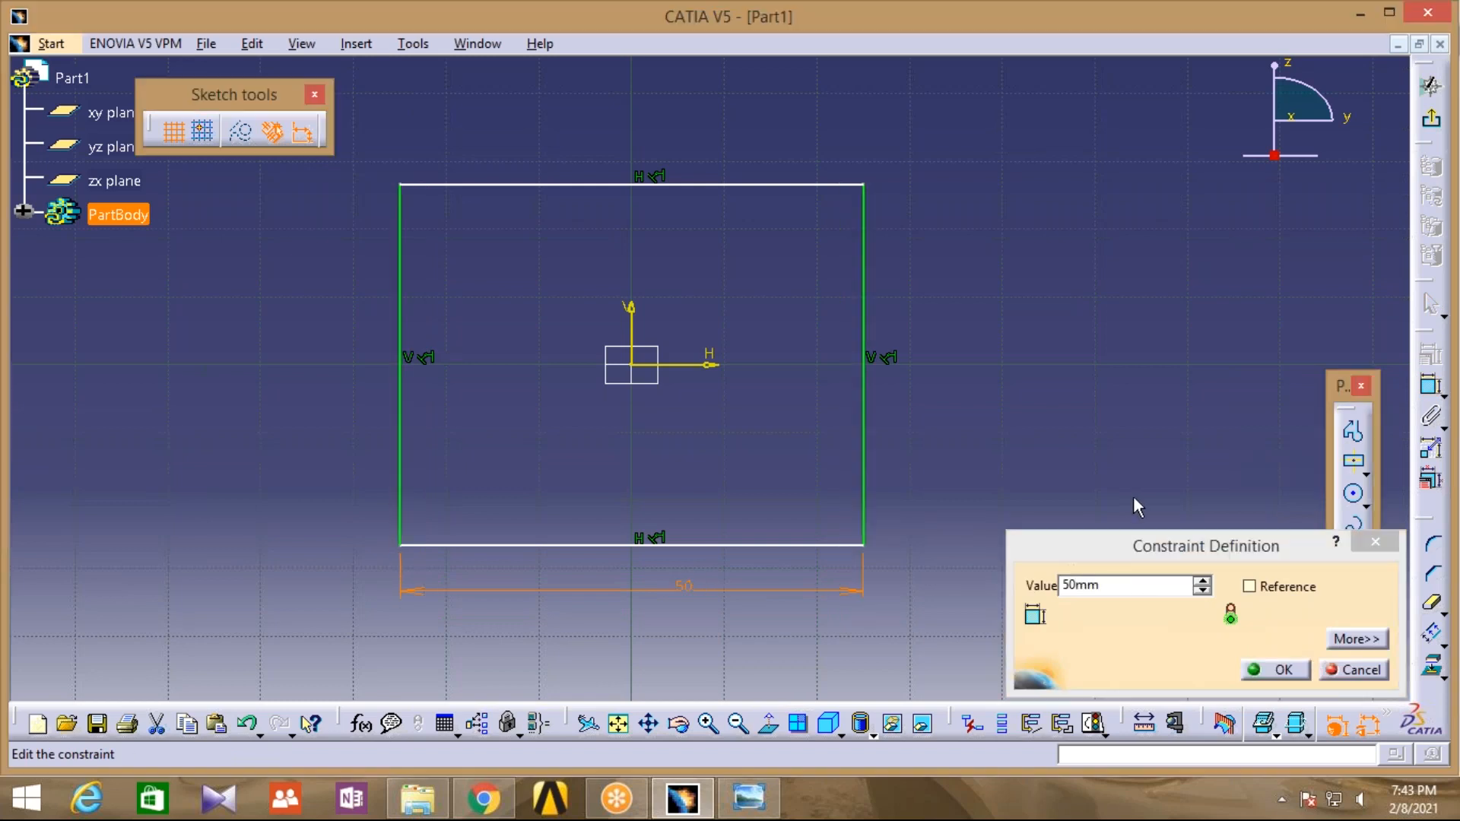
{"action": "left_click", "coordinate": [1277, 669]}
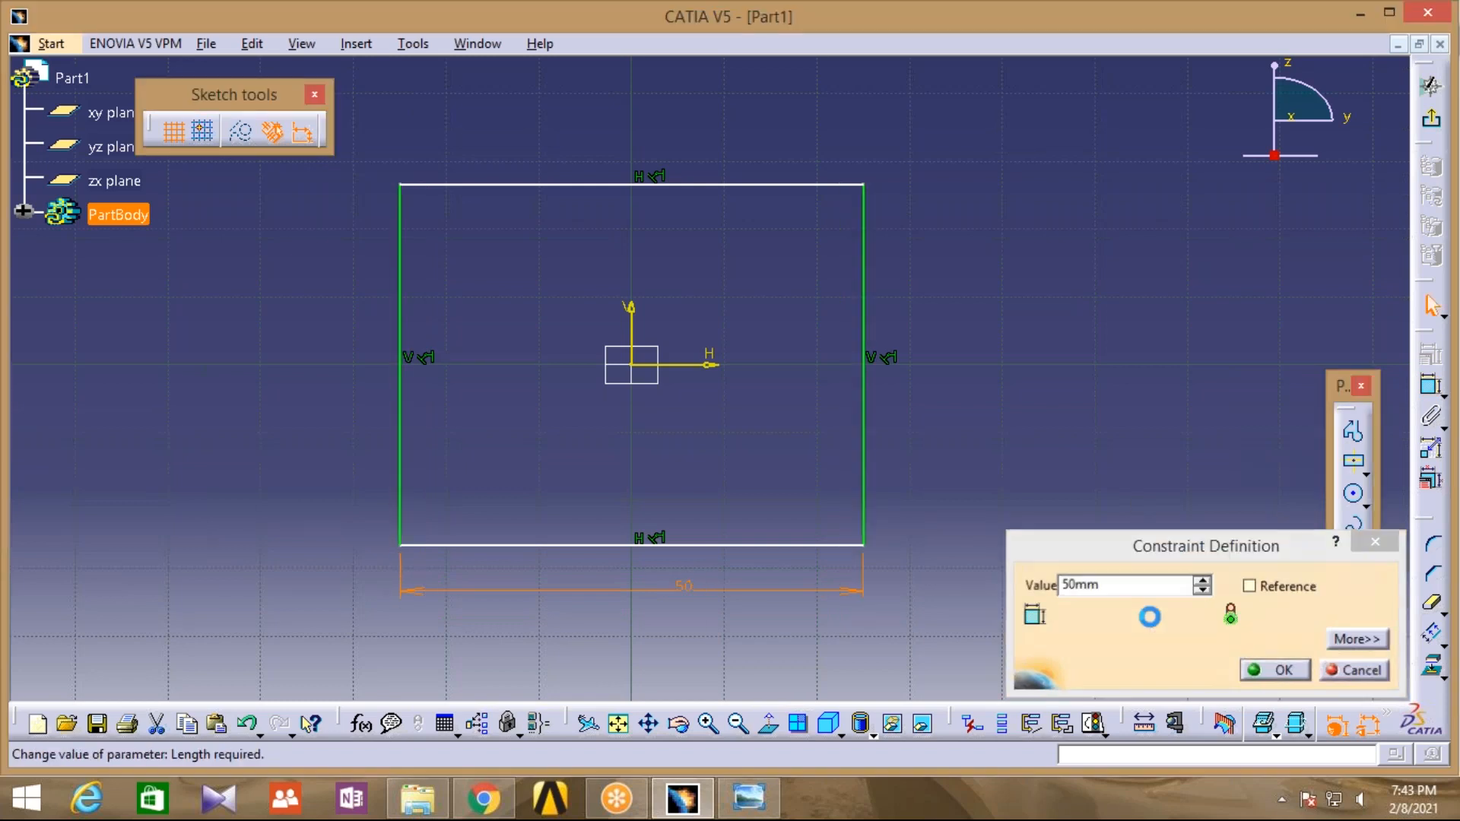
{"action": "left_click", "coordinate": [894, 456]}
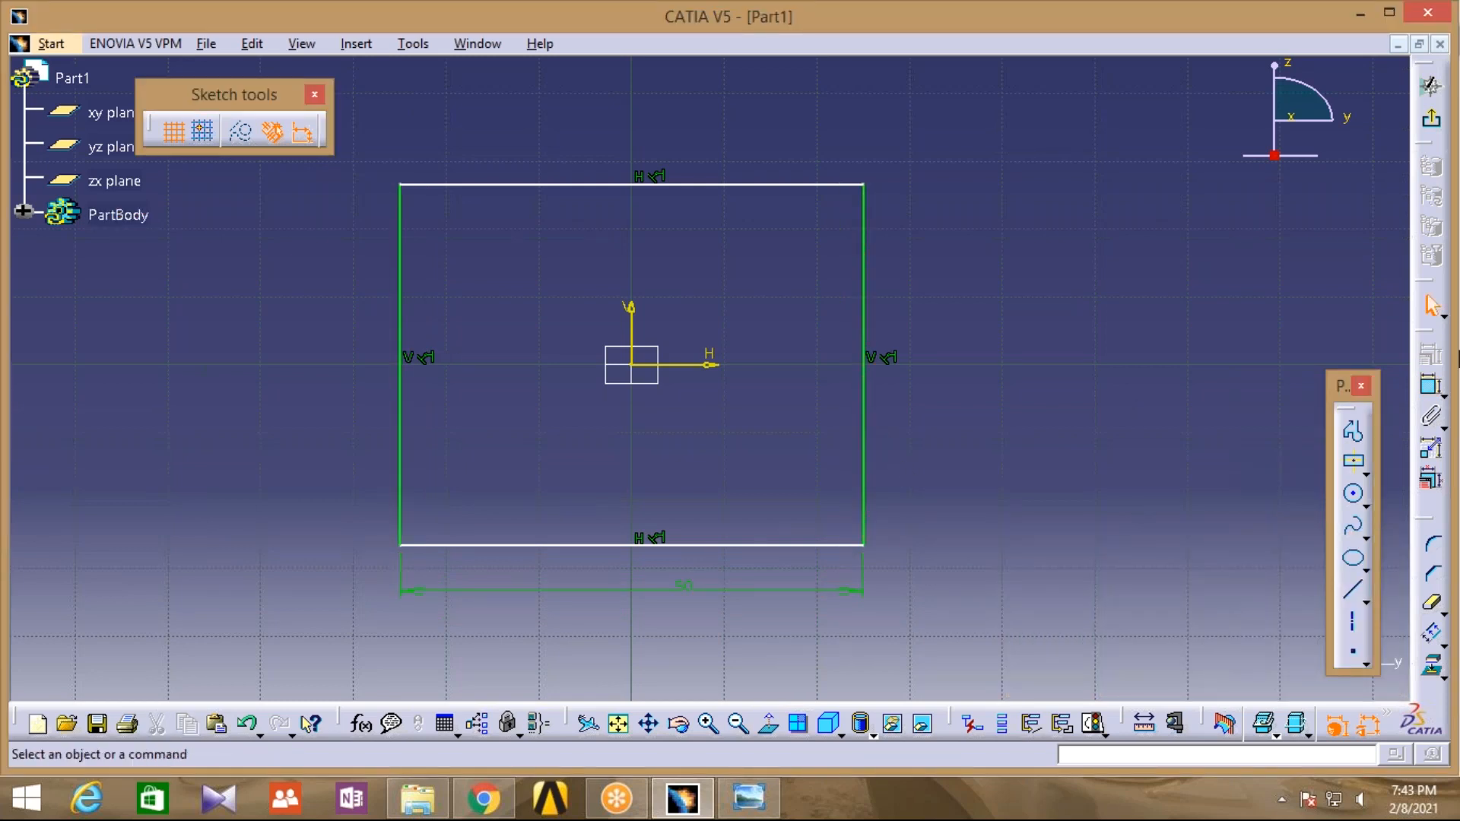
Dimension the rectangle's right edge and set its height to 32 mm
{"action": "left_click", "coordinate": [1432, 392]}
{"action": "left_click", "coordinate": [864, 411]}
{"action": "left_click", "coordinate": [943, 389]}
{"action": "double_click", "coordinate": [955, 391]}
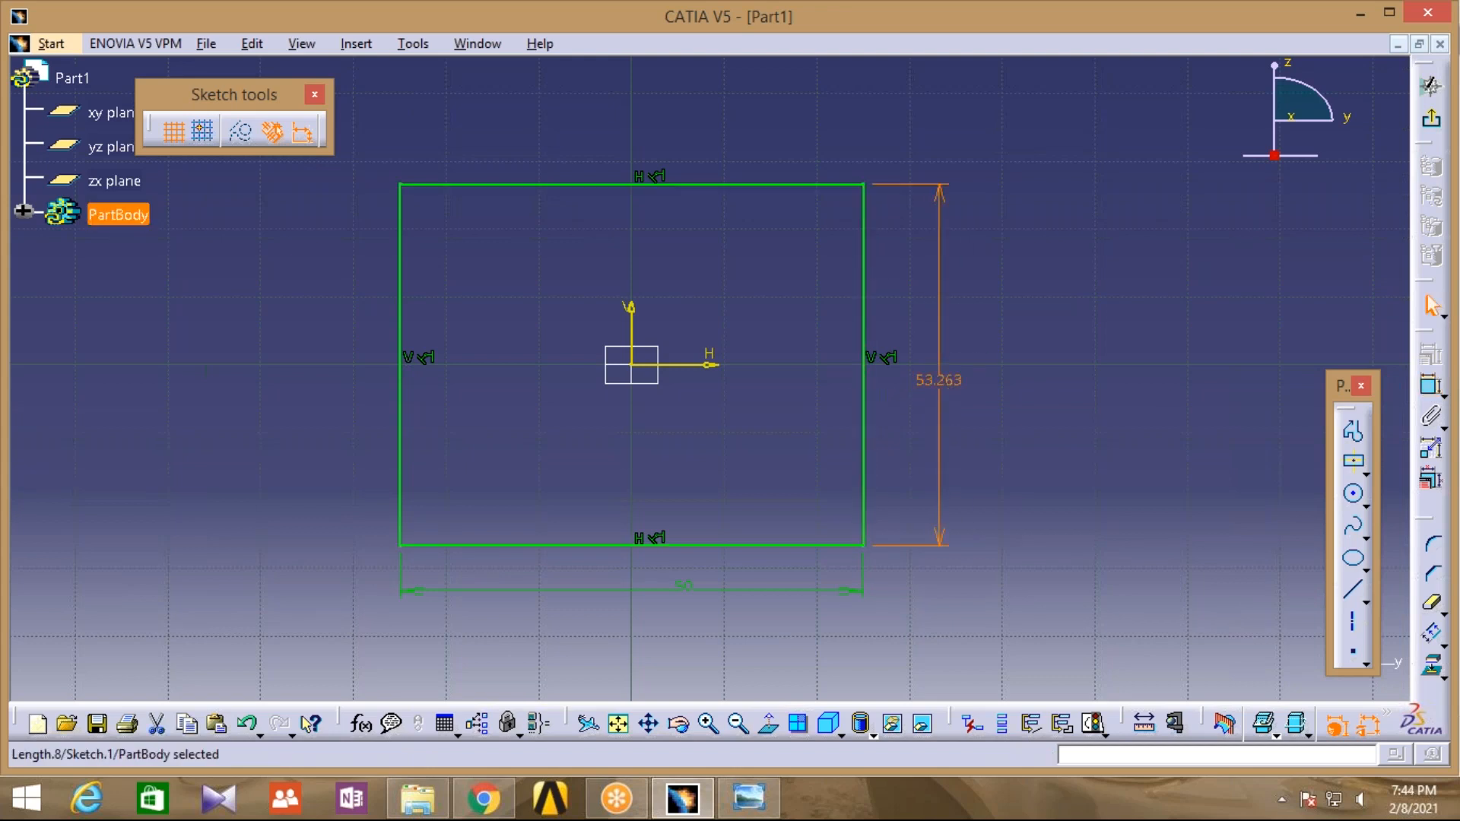
{"action": "type", "text": "32"}
{"action": "left_click", "coordinate": [1139, 348]}
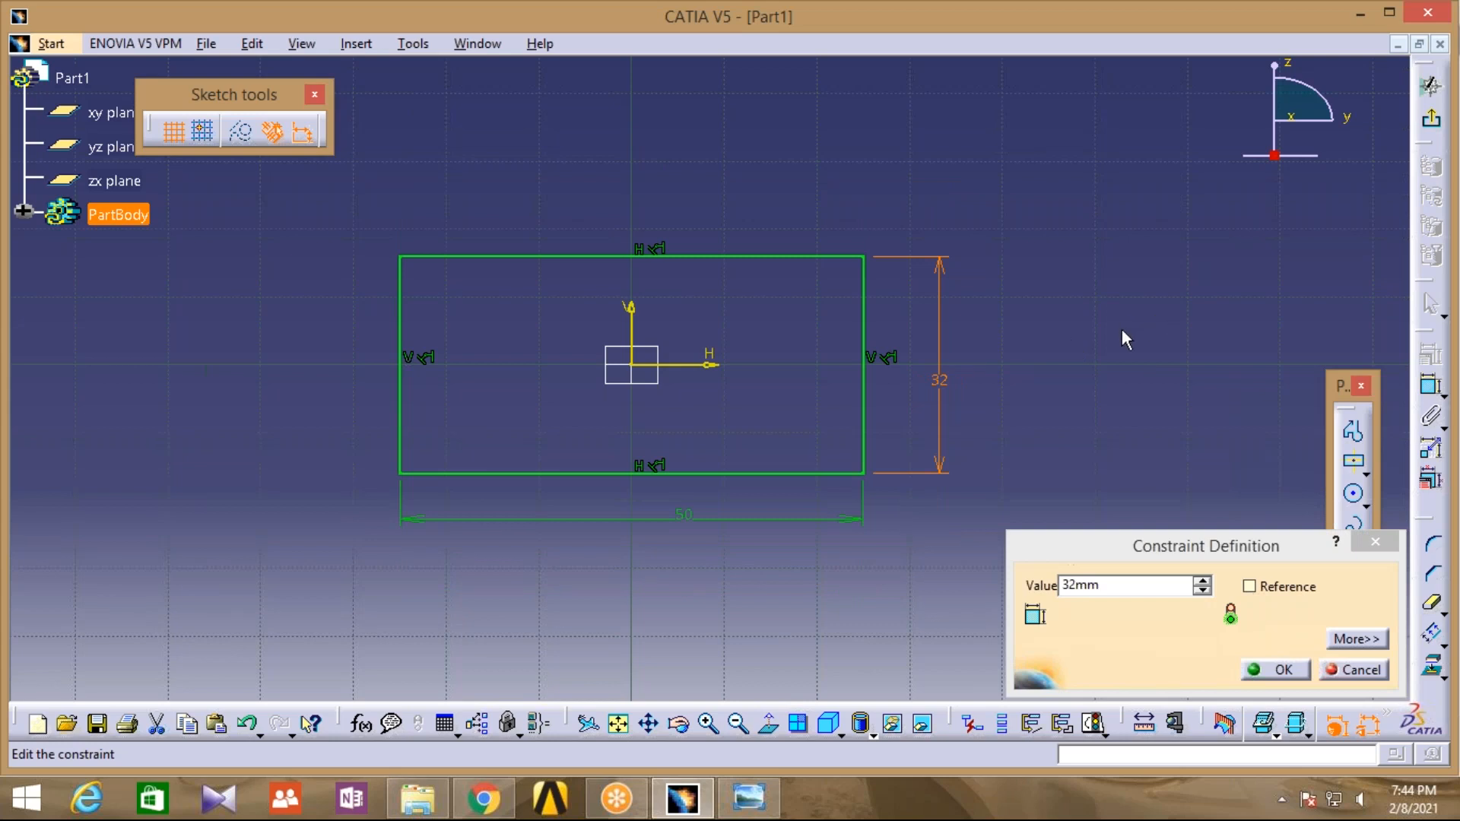
{"action": "left_click", "coordinate": [1280, 670]}
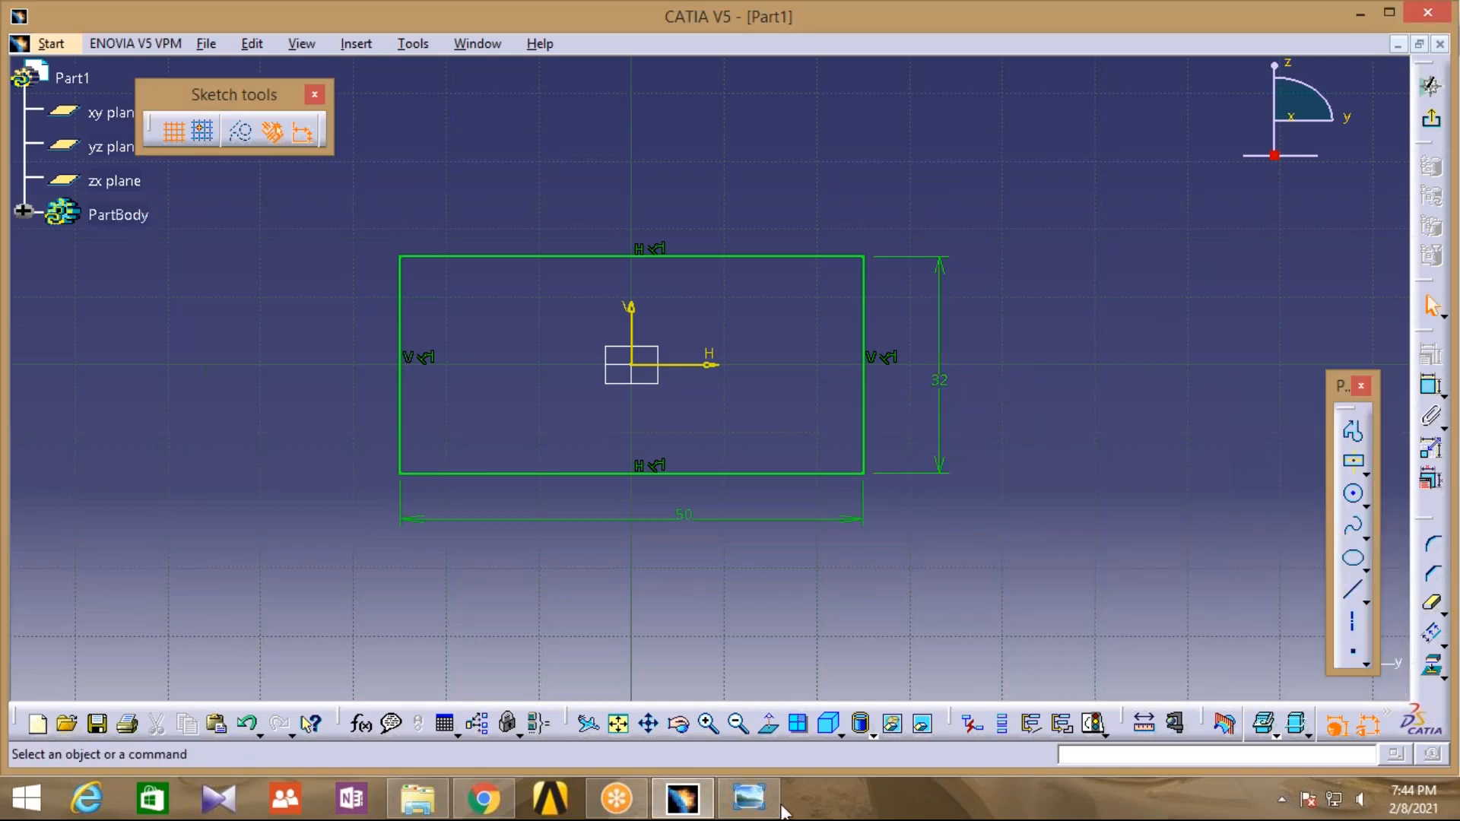
Consult the reference drawing in Windows Photo Viewer, return to CATIA and delete the rectangle's top edge
{"action": "left_click", "coordinate": [749, 798]}
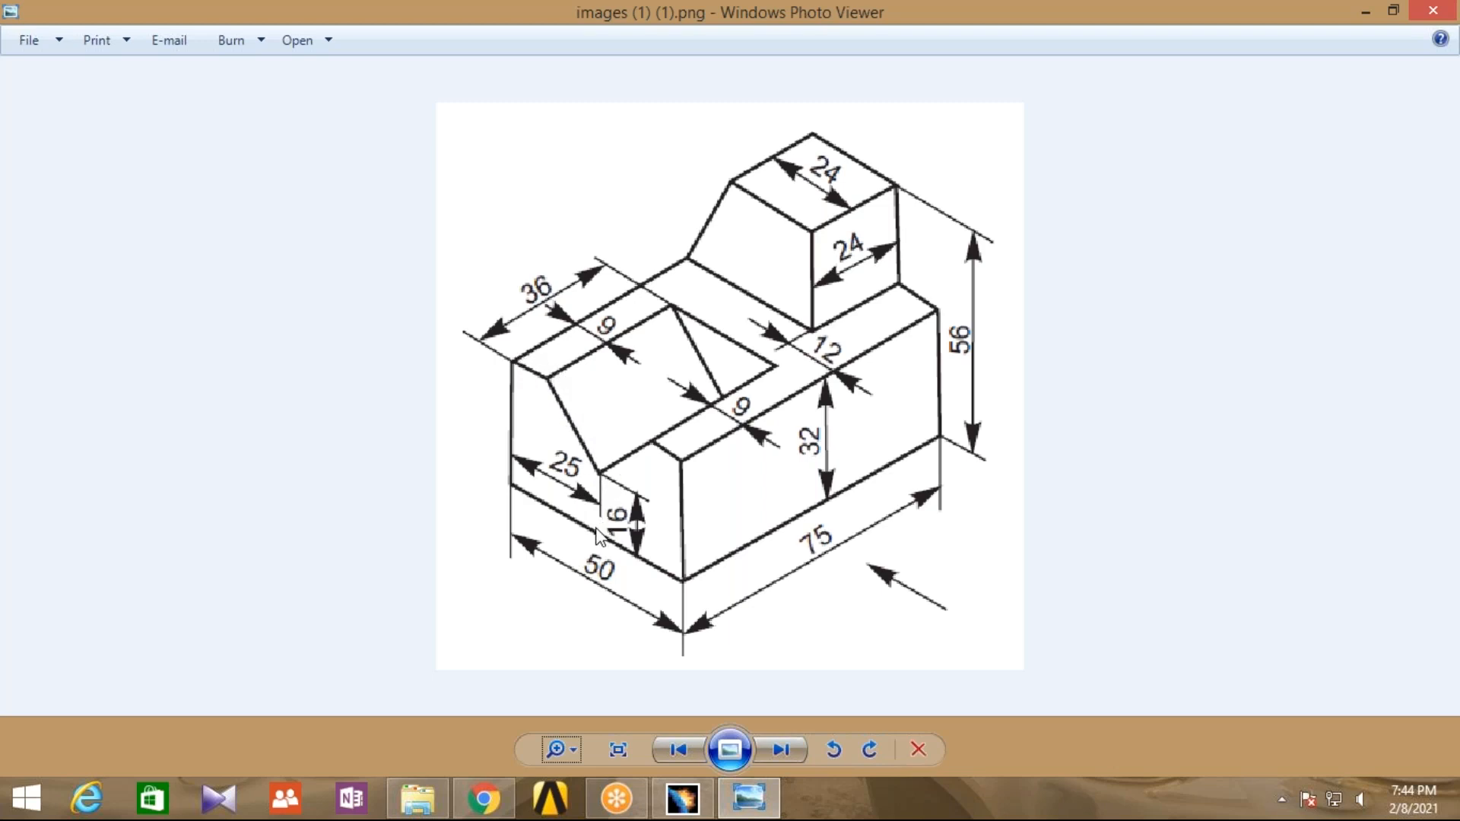
{"action": "left_click", "coordinate": [679, 800]}
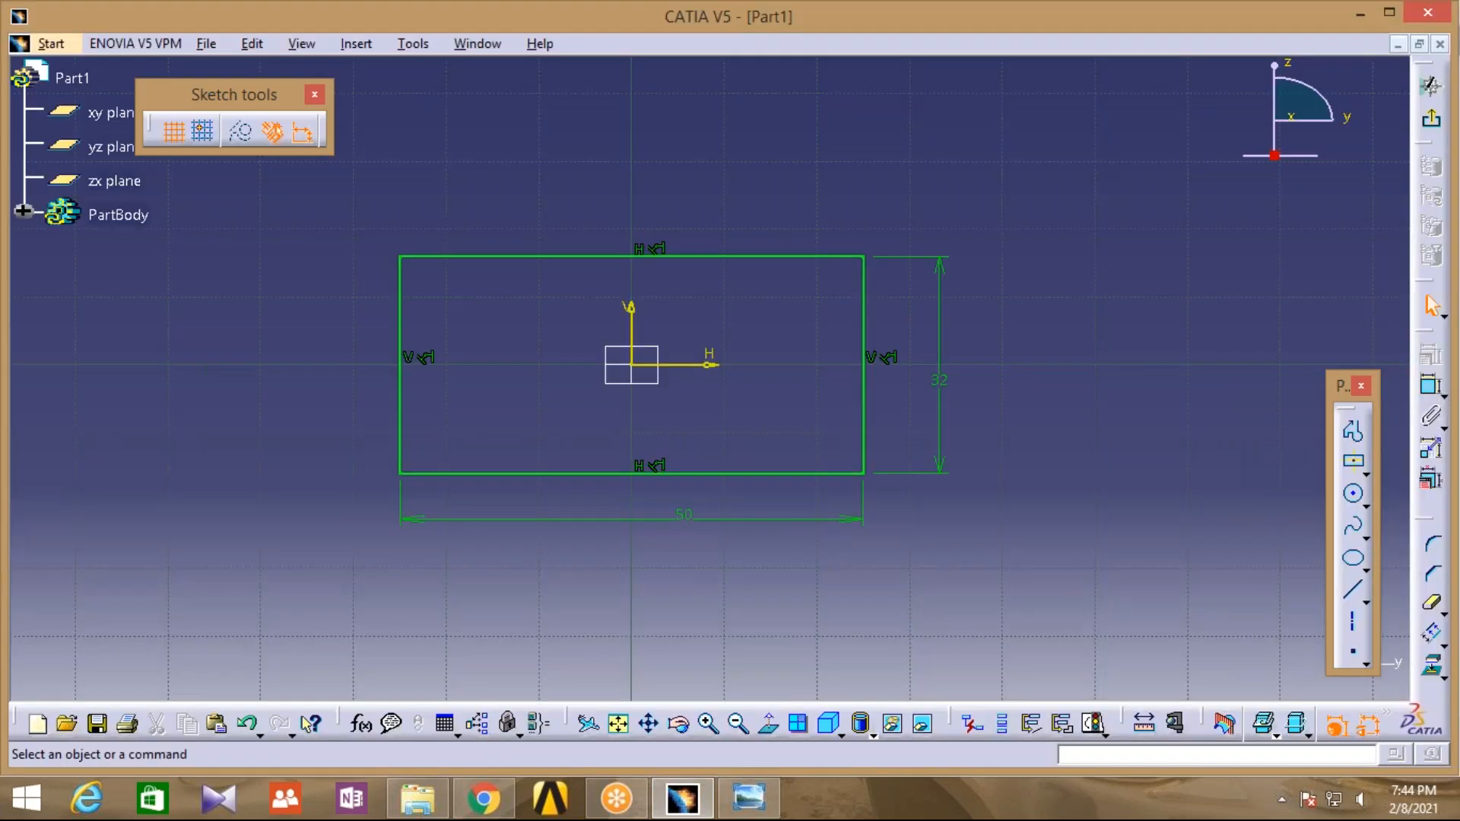
{"action": "left_click", "coordinate": [482, 257]}
{"action": "key", "text": "Delete"}
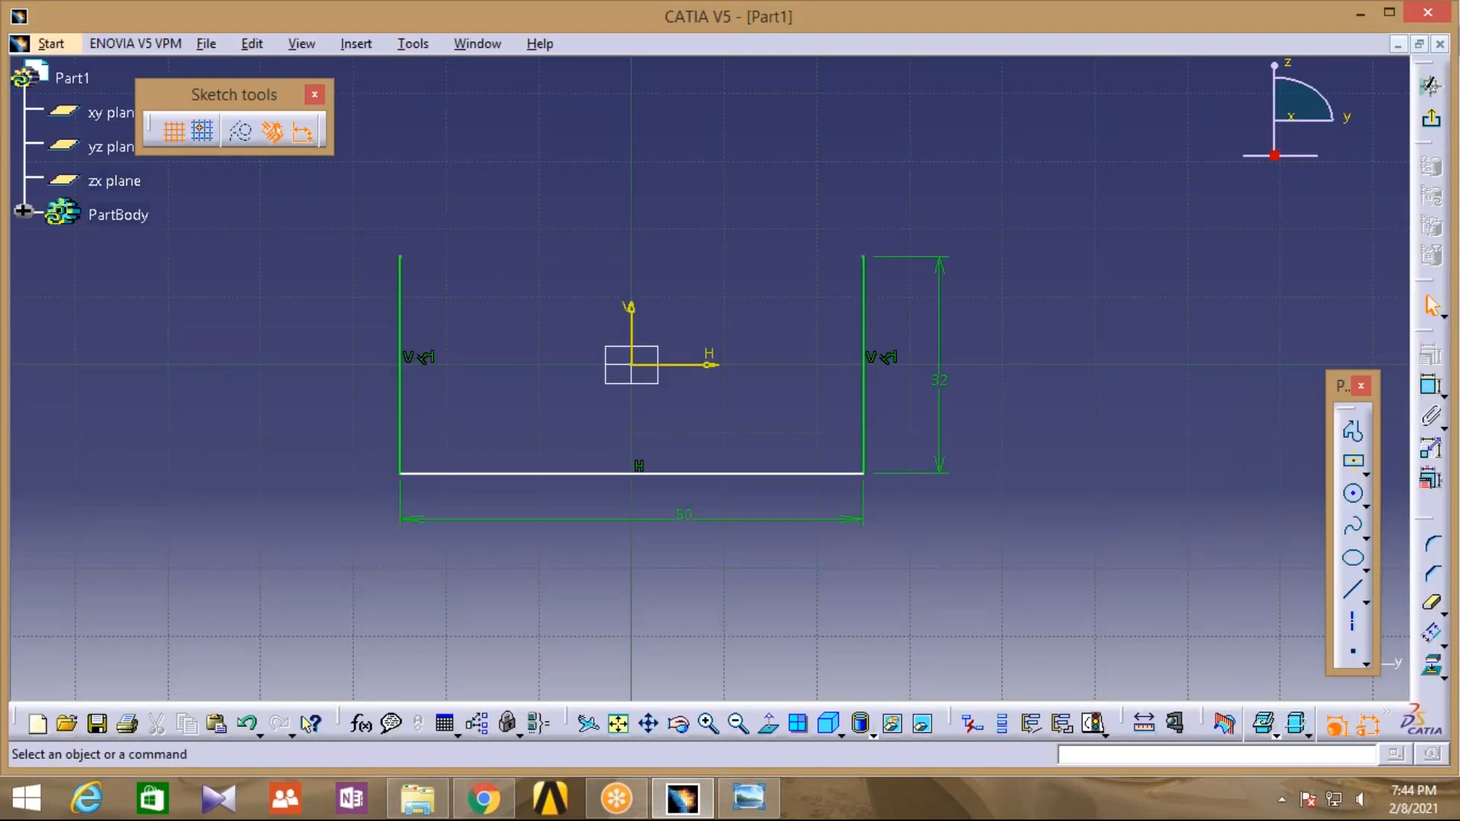
Draw a horizontal line about 13 mm long inward from the upper end of the left edge with the Profile tool
{"action": "left_click", "coordinate": [1352, 432]}
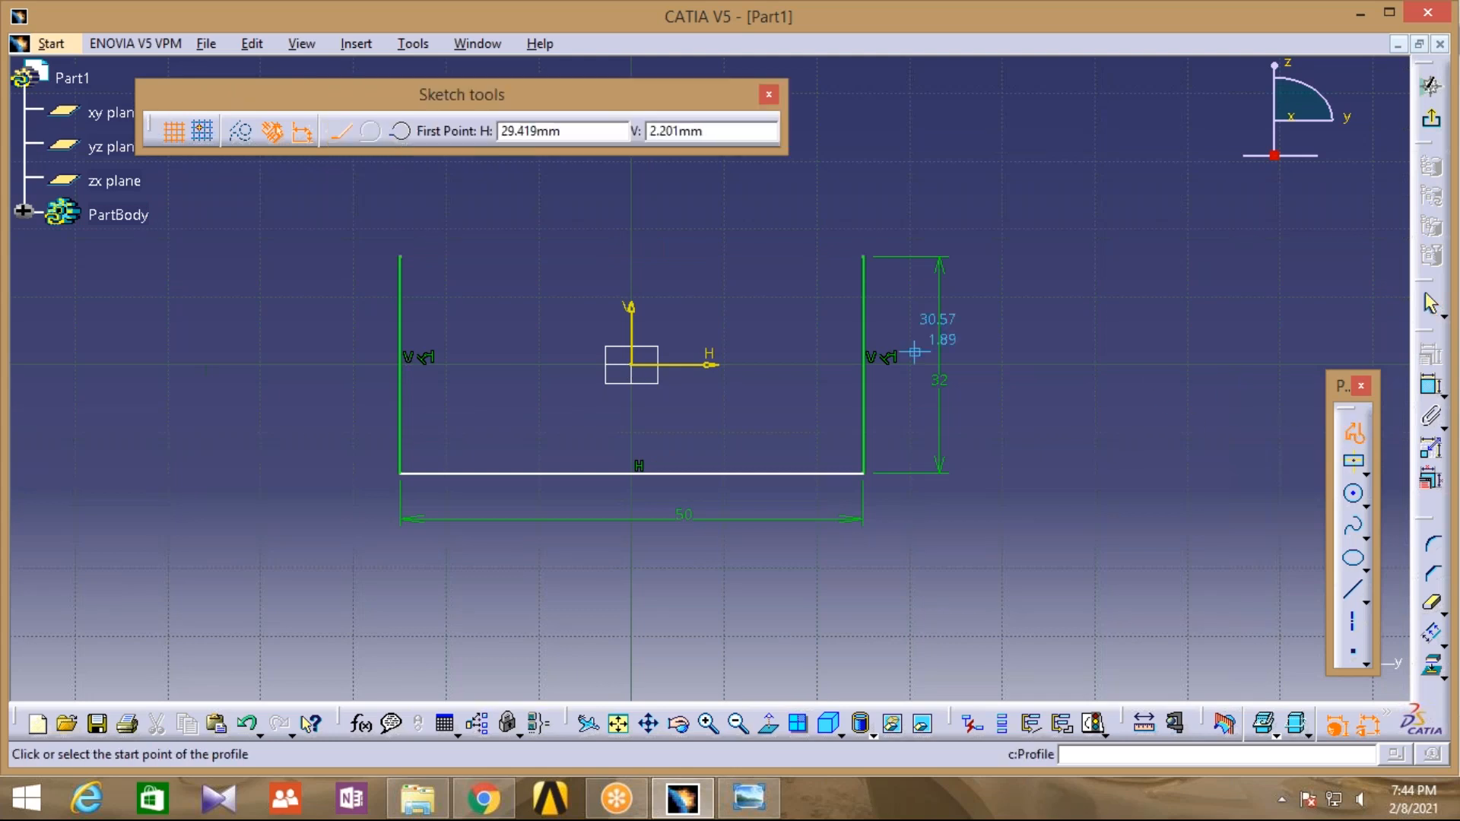
{"action": "left_click", "coordinate": [399, 256]}
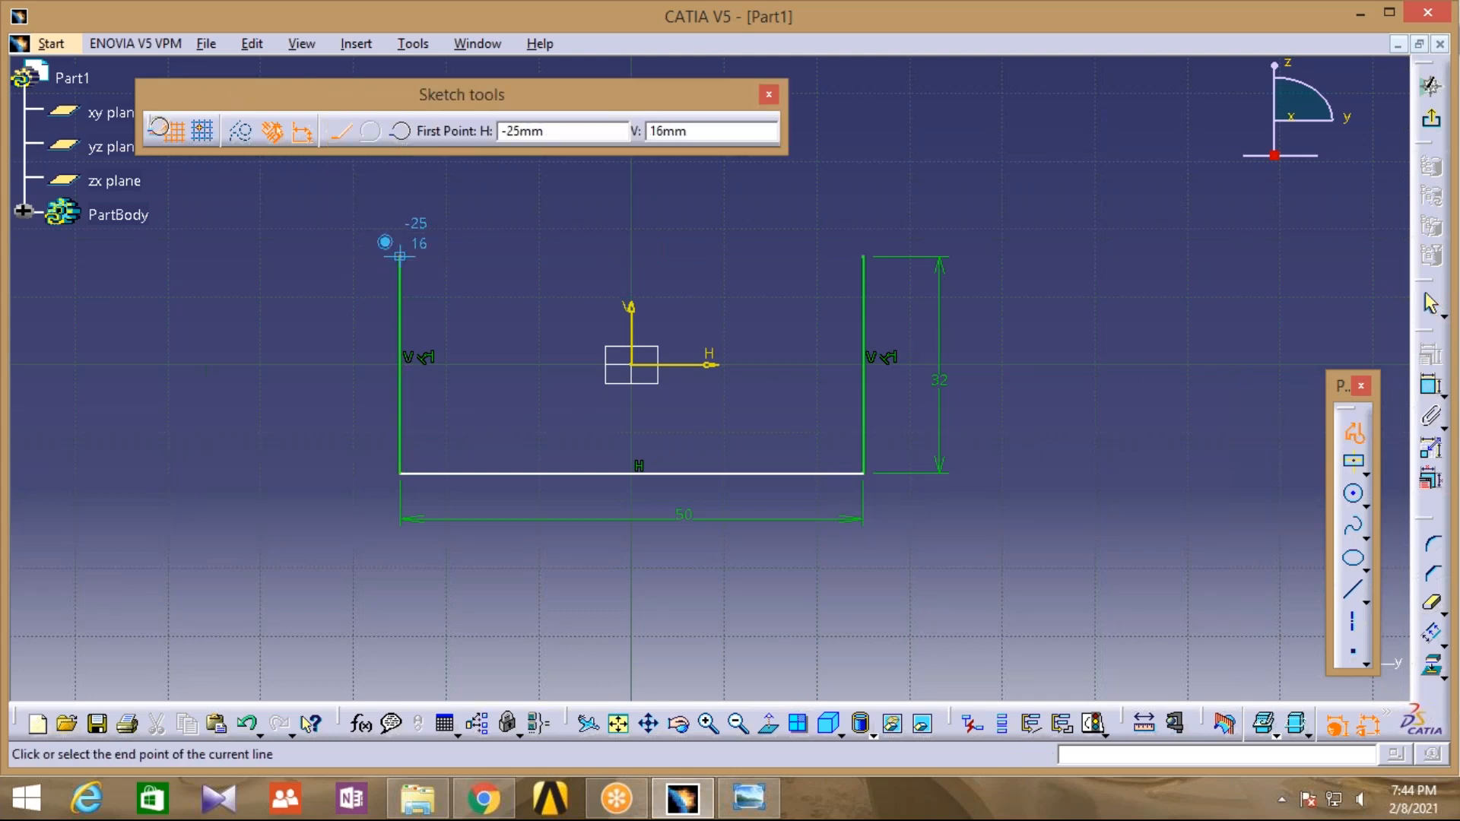
{"action": "left_click", "coordinate": [522, 256]}
{"action": "left_click", "coordinate": [1352, 432]}
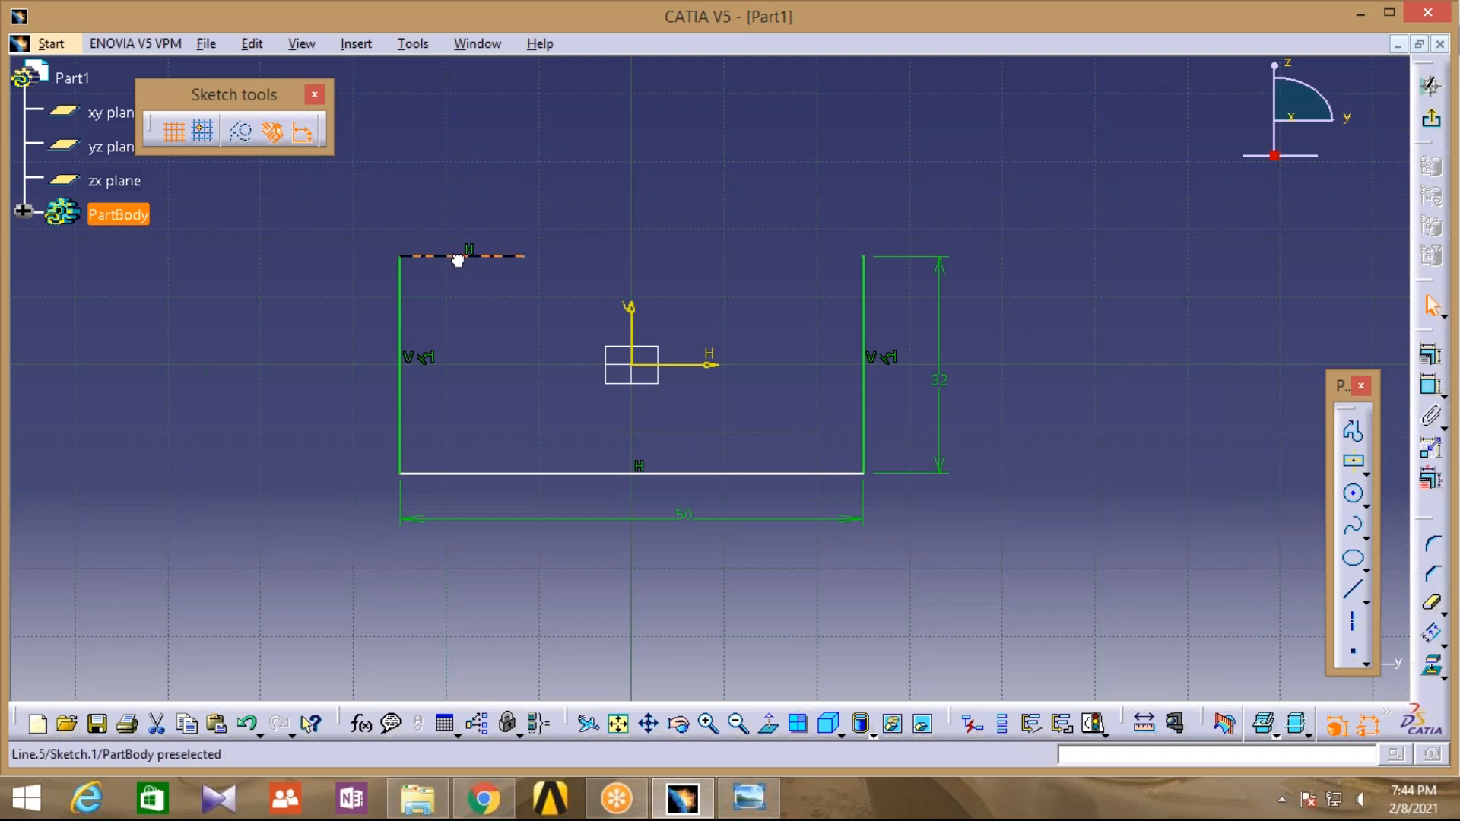
Dimension the short upper horizontal line and set its length to 9 mm
{"action": "left_click", "coordinate": [1430, 385]}
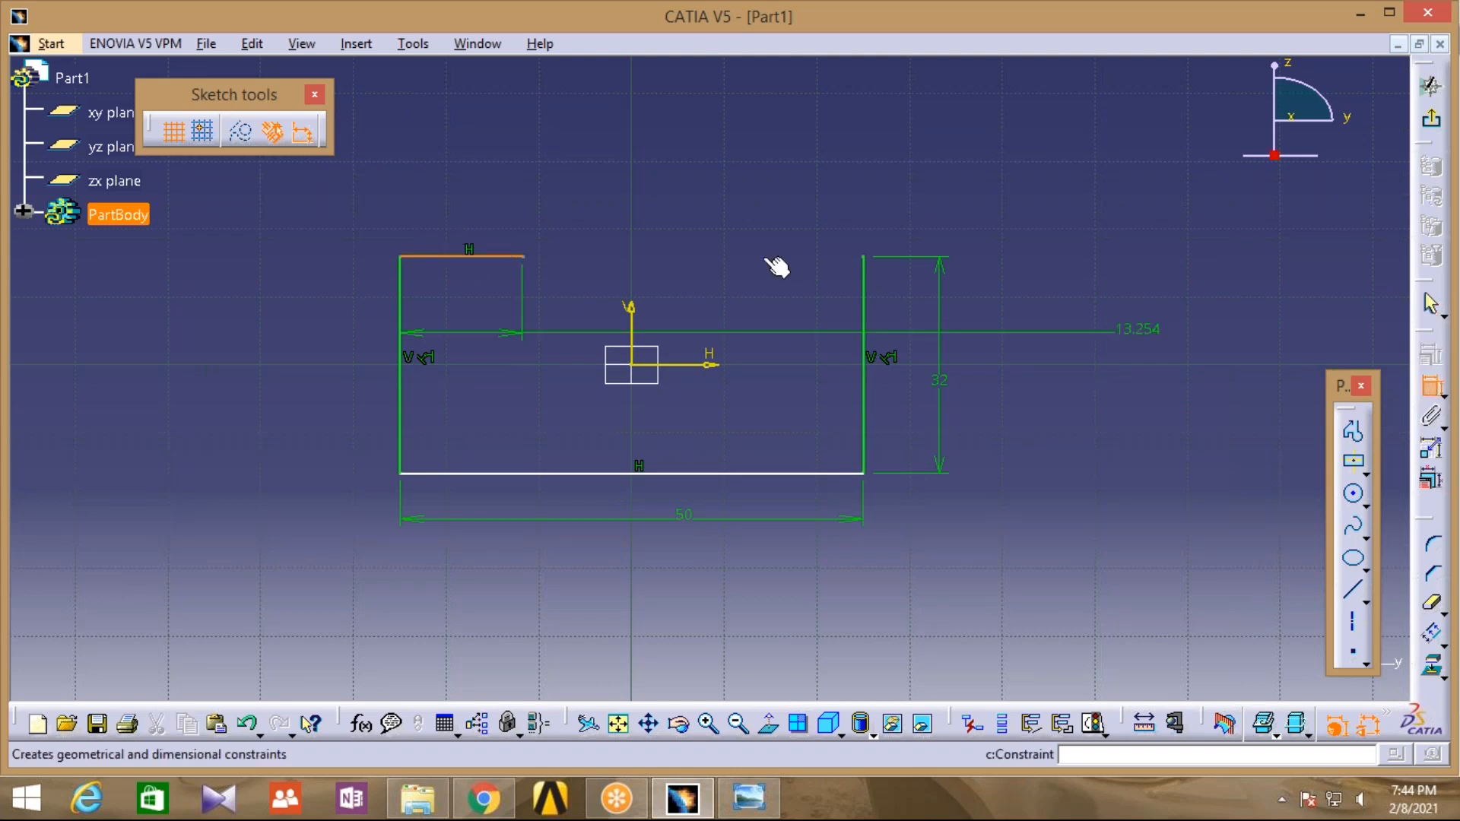
{"action": "left_click", "coordinate": [461, 199]}
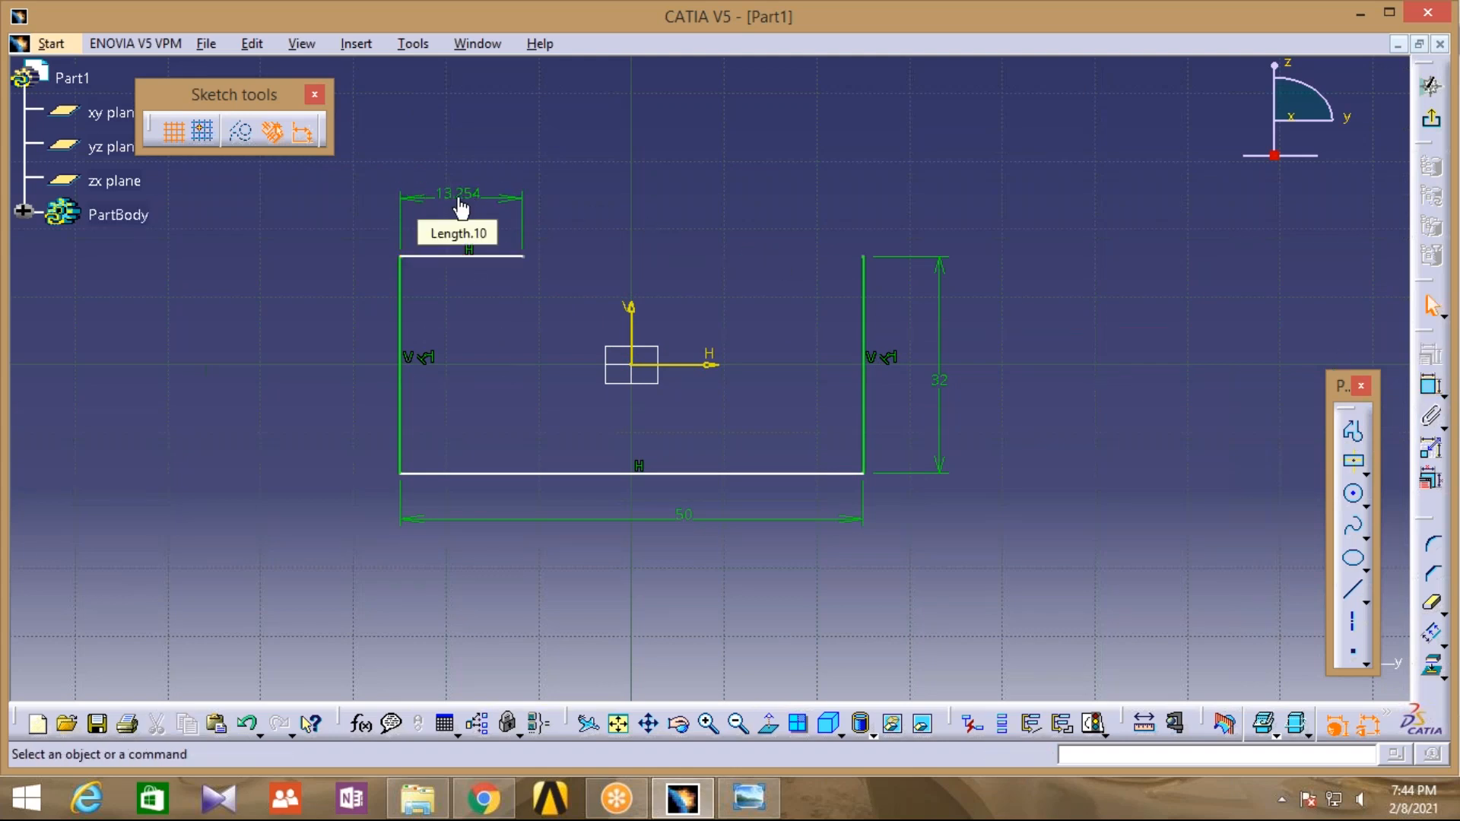
{"action": "double_click", "coordinate": [459, 195]}
{"action": "type", "text": "9mm"}
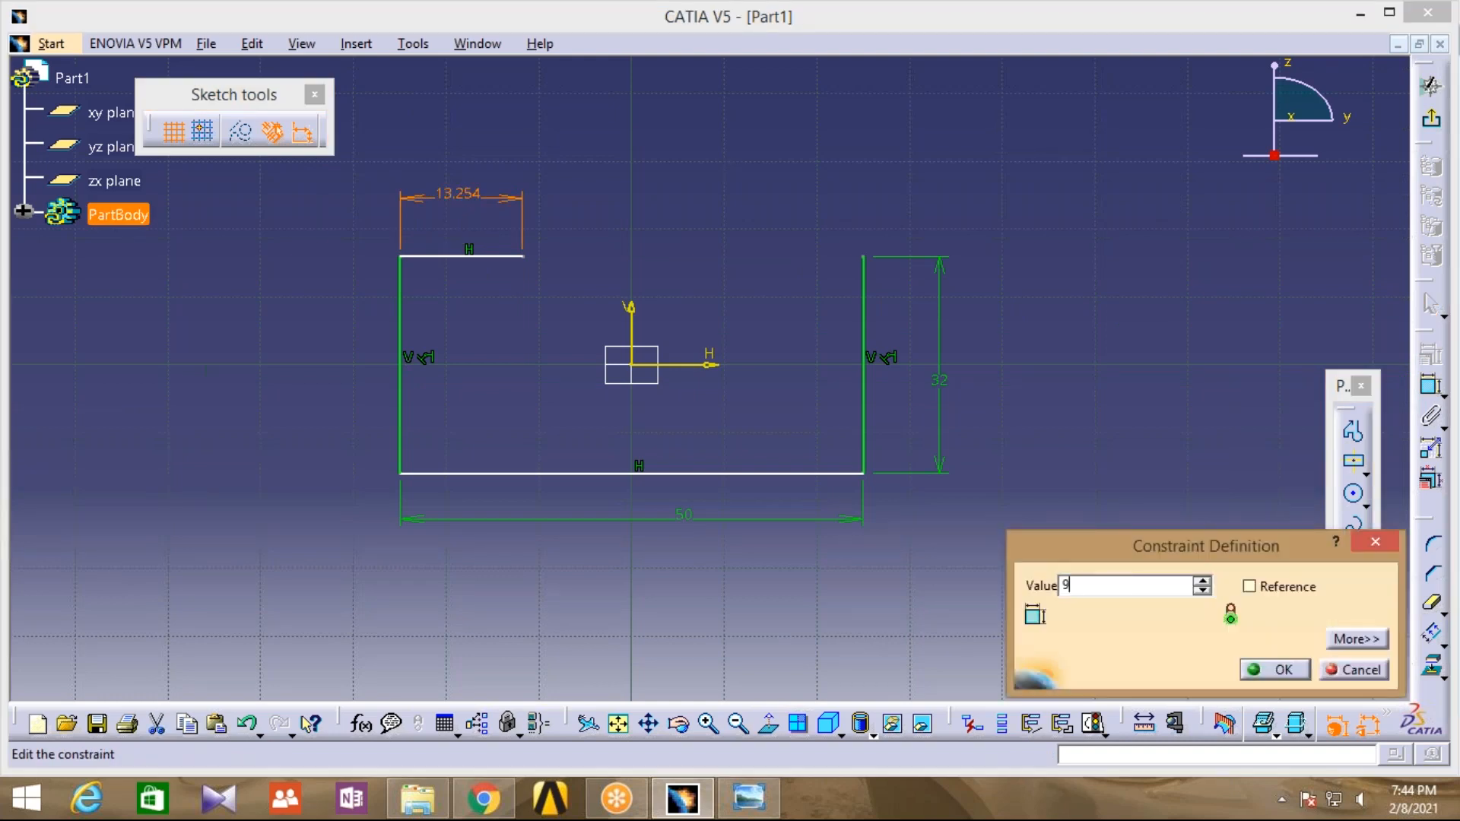
{"action": "left_click", "coordinate": [1278, 669]}
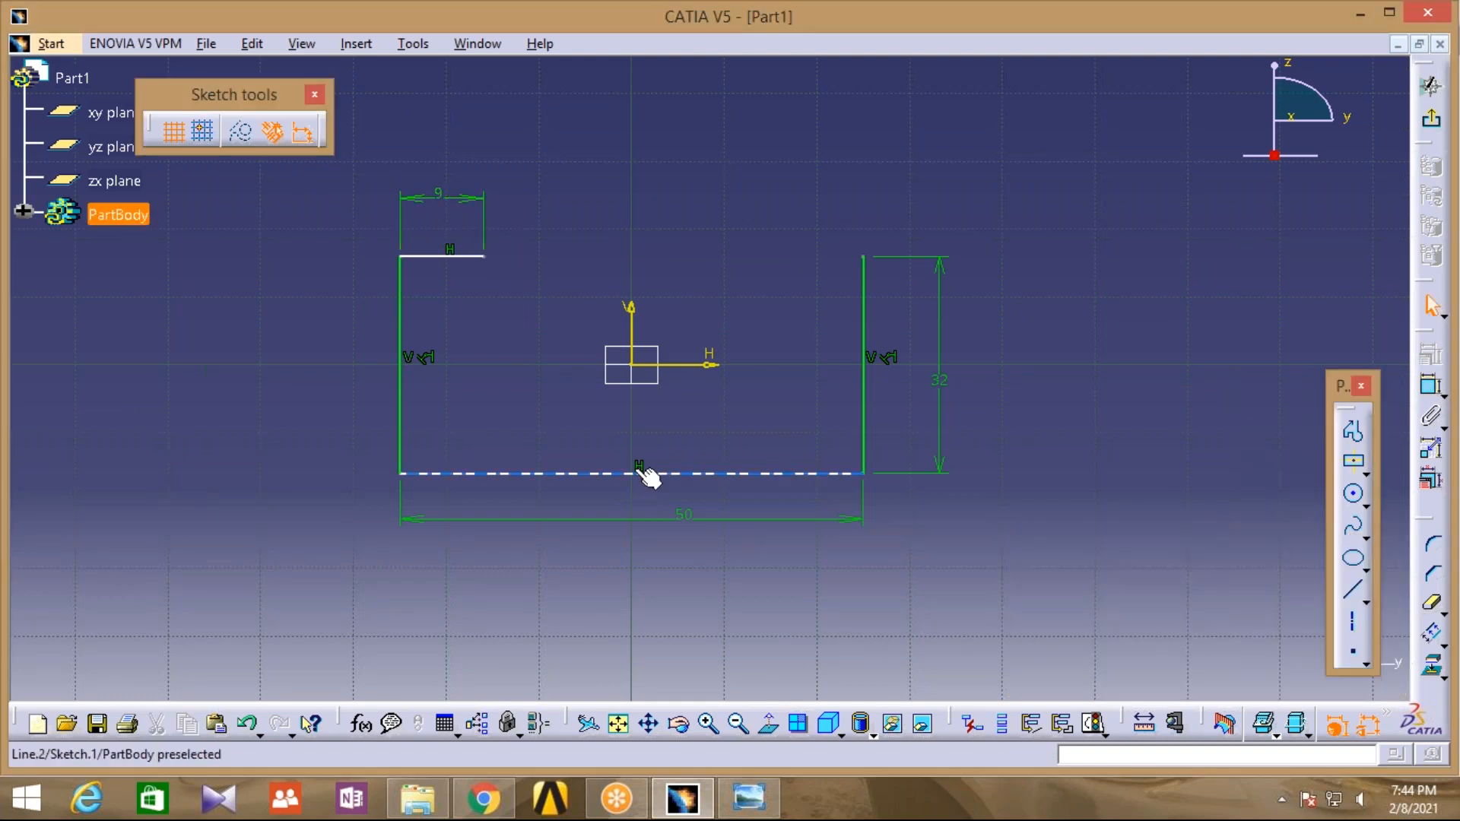
Draw a vertical line about 11 mm long upward from the midpoint of the bottom edge with the Profile tool
{"action": "left_click", "coordinate": [1431, 387]}
{"action": "left_click", "coordinate": [1353, 432]}
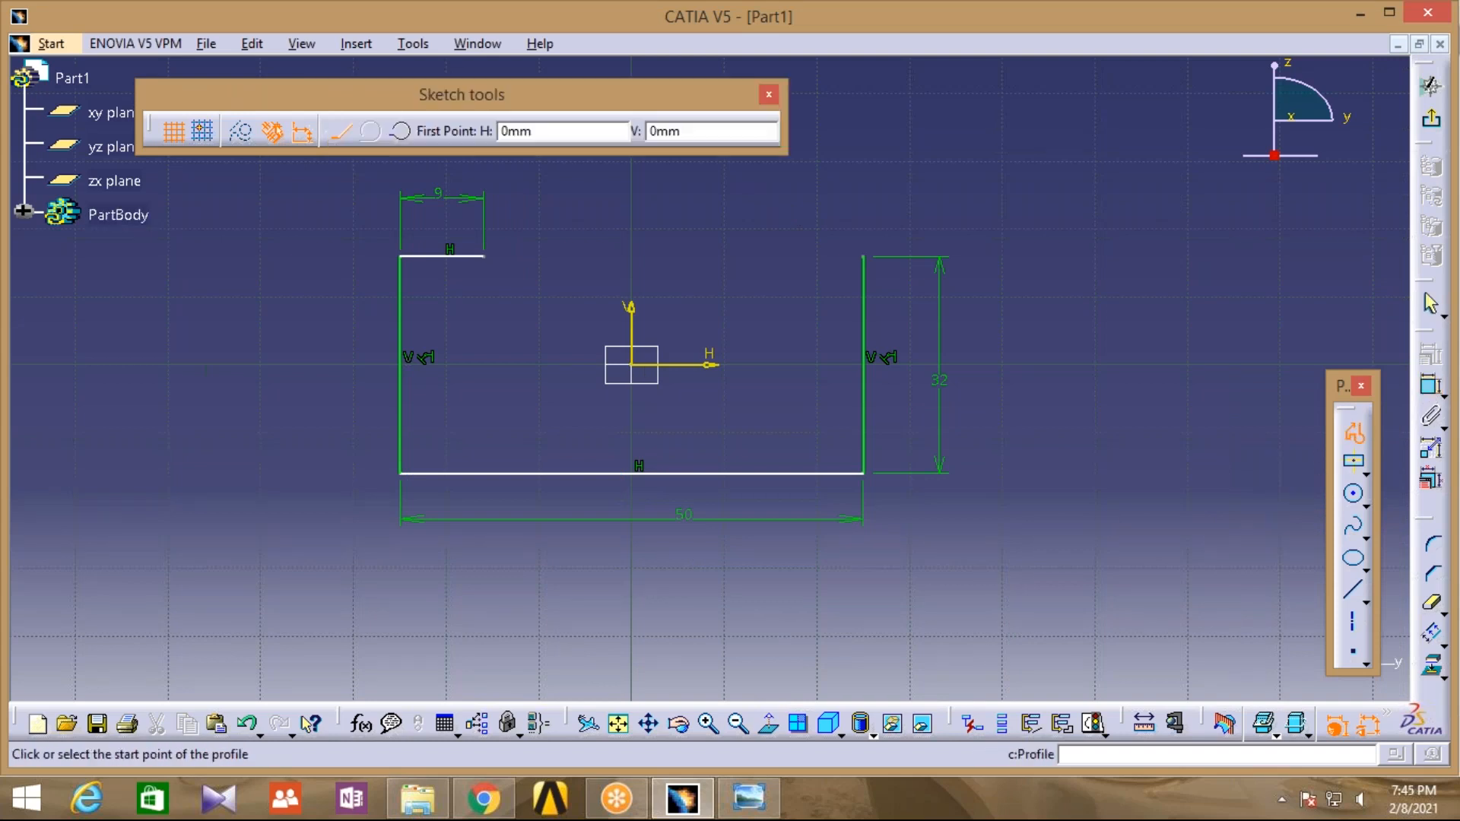
{"action": "left_click", "coordinate": [636, 475]}
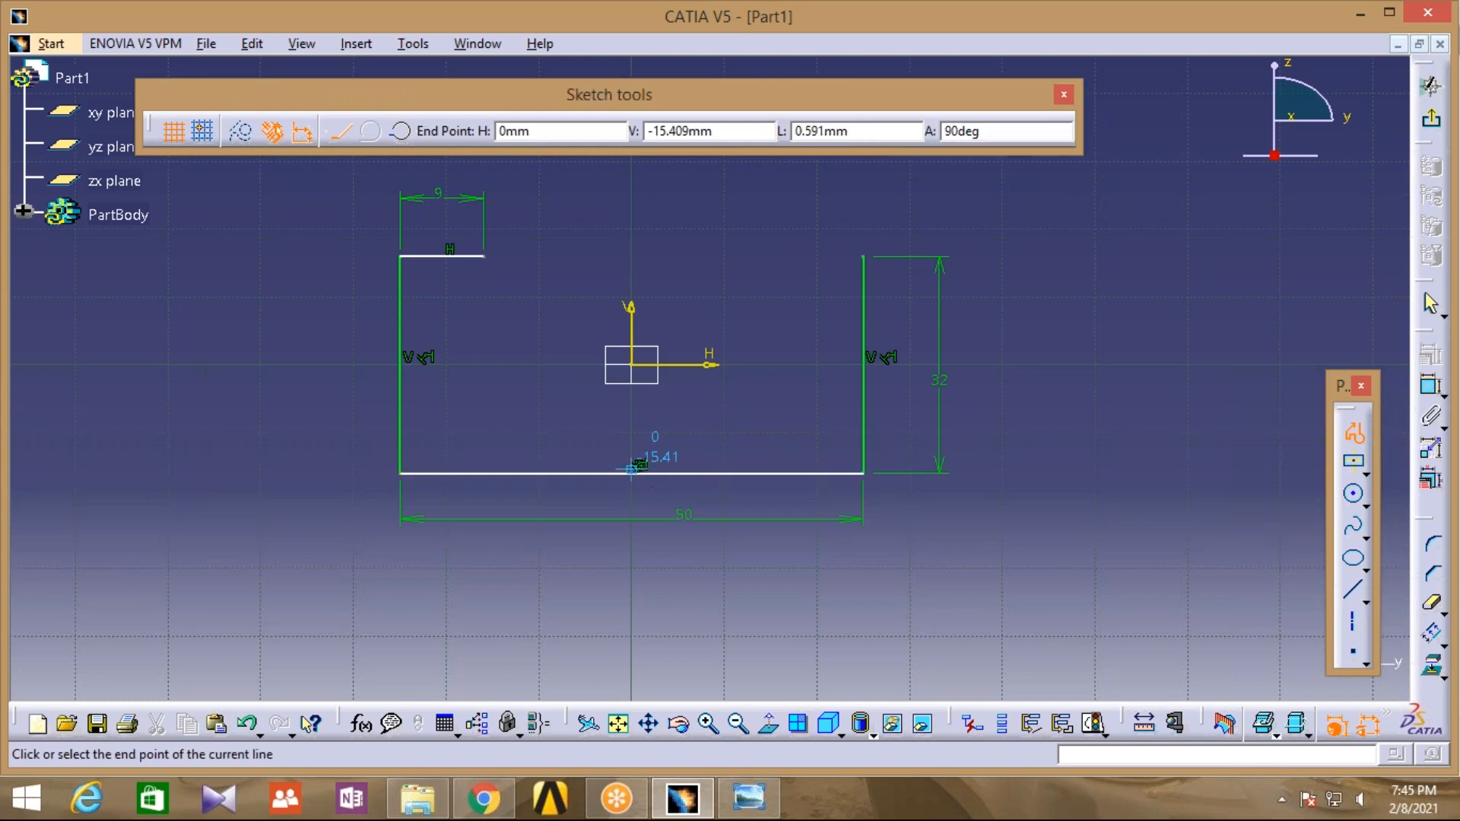
{"action": "left_click", "coordinate": [632, 396]}
{"action": "left_click", "coordinate": [1353, 431]}
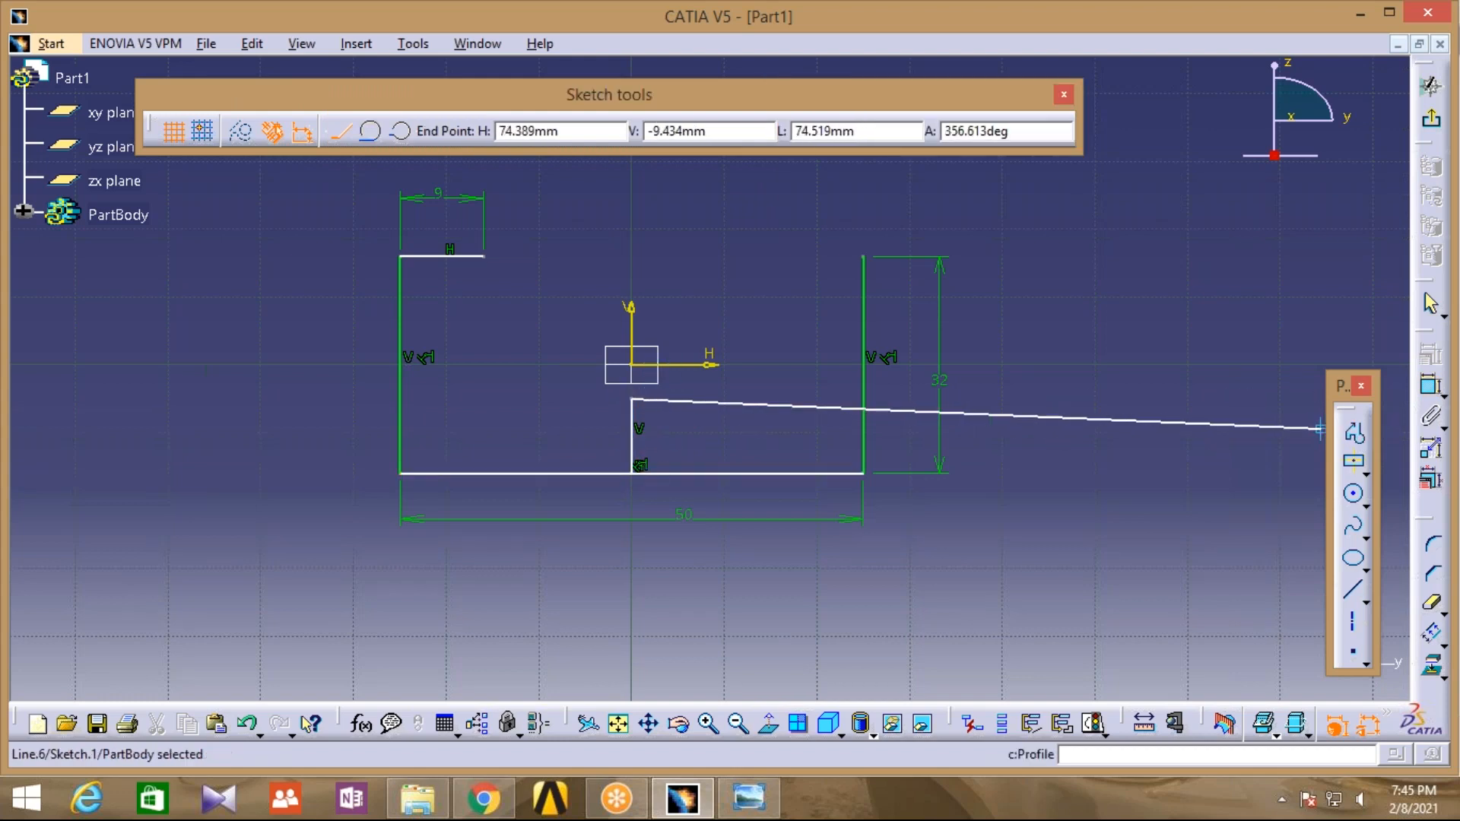
Dimension the central vertical line and set its length to 16 mm
{"action": "left_click", "coordinate": [1431, 385]}
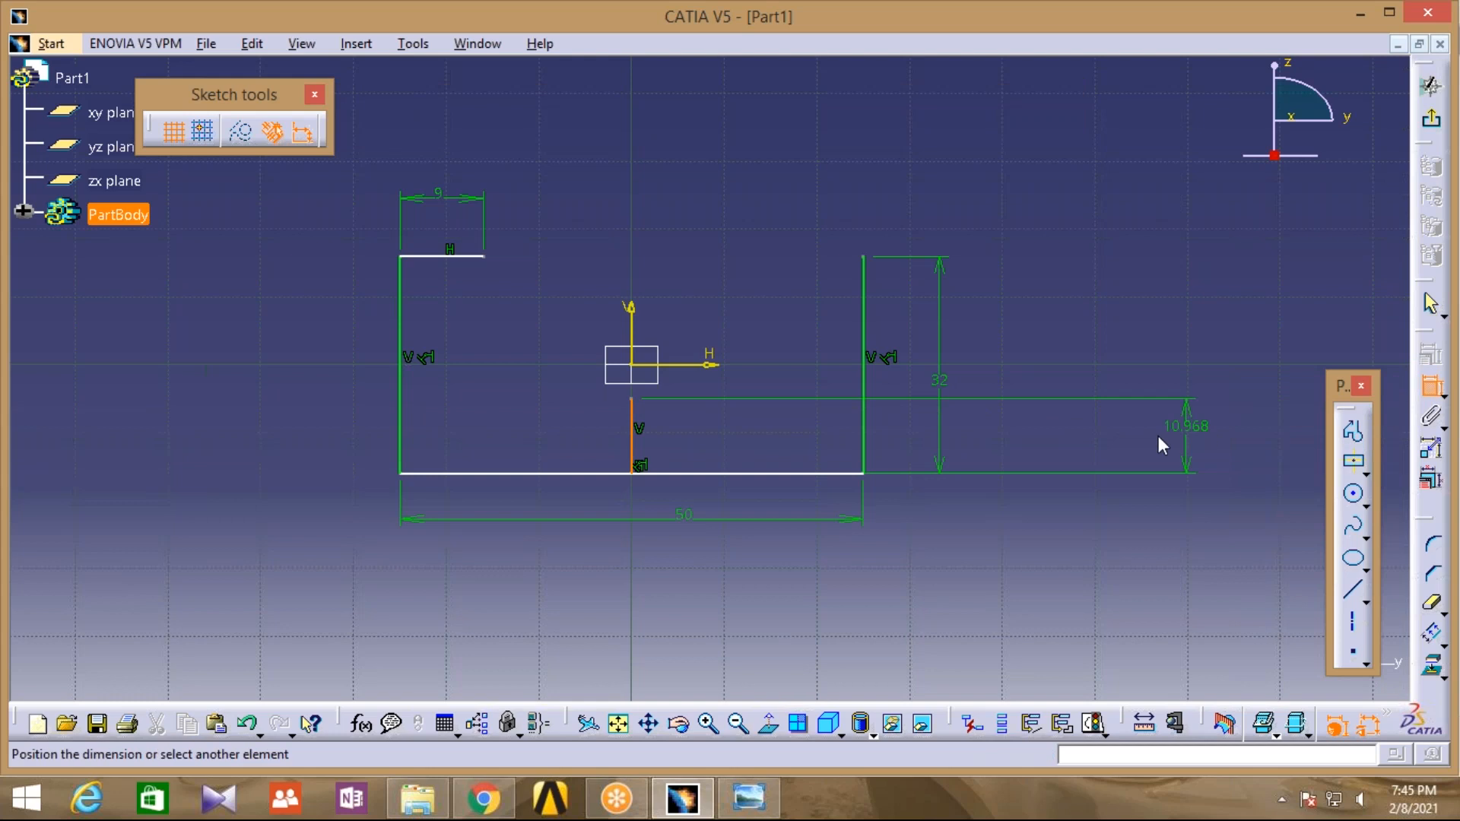
{"action": "left_click", "coordinate": [1102, 454]}
{"action": "double_click", "coordinate": [1102, 455]}
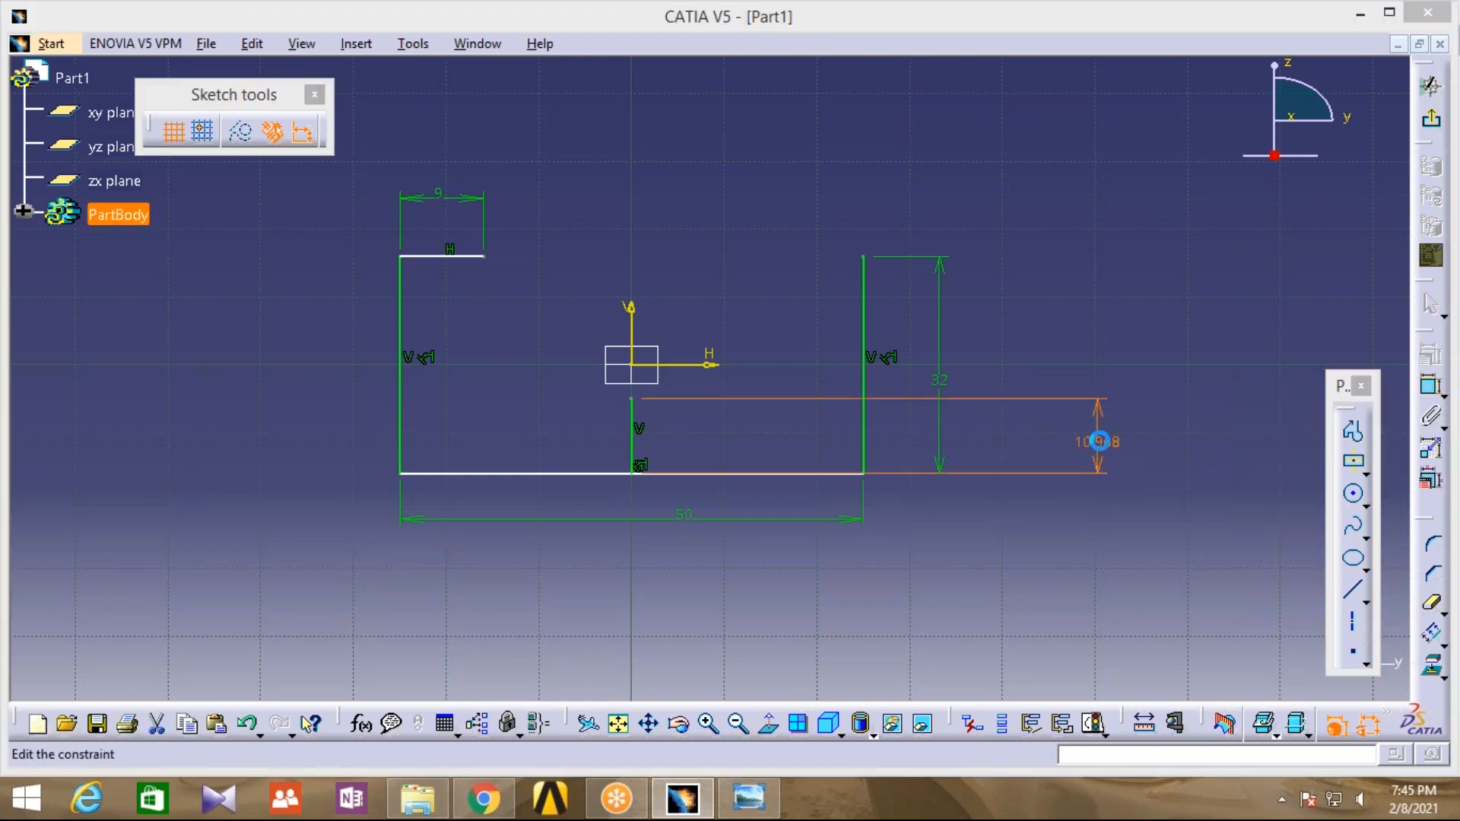
{"action": "type", "text": "1"}
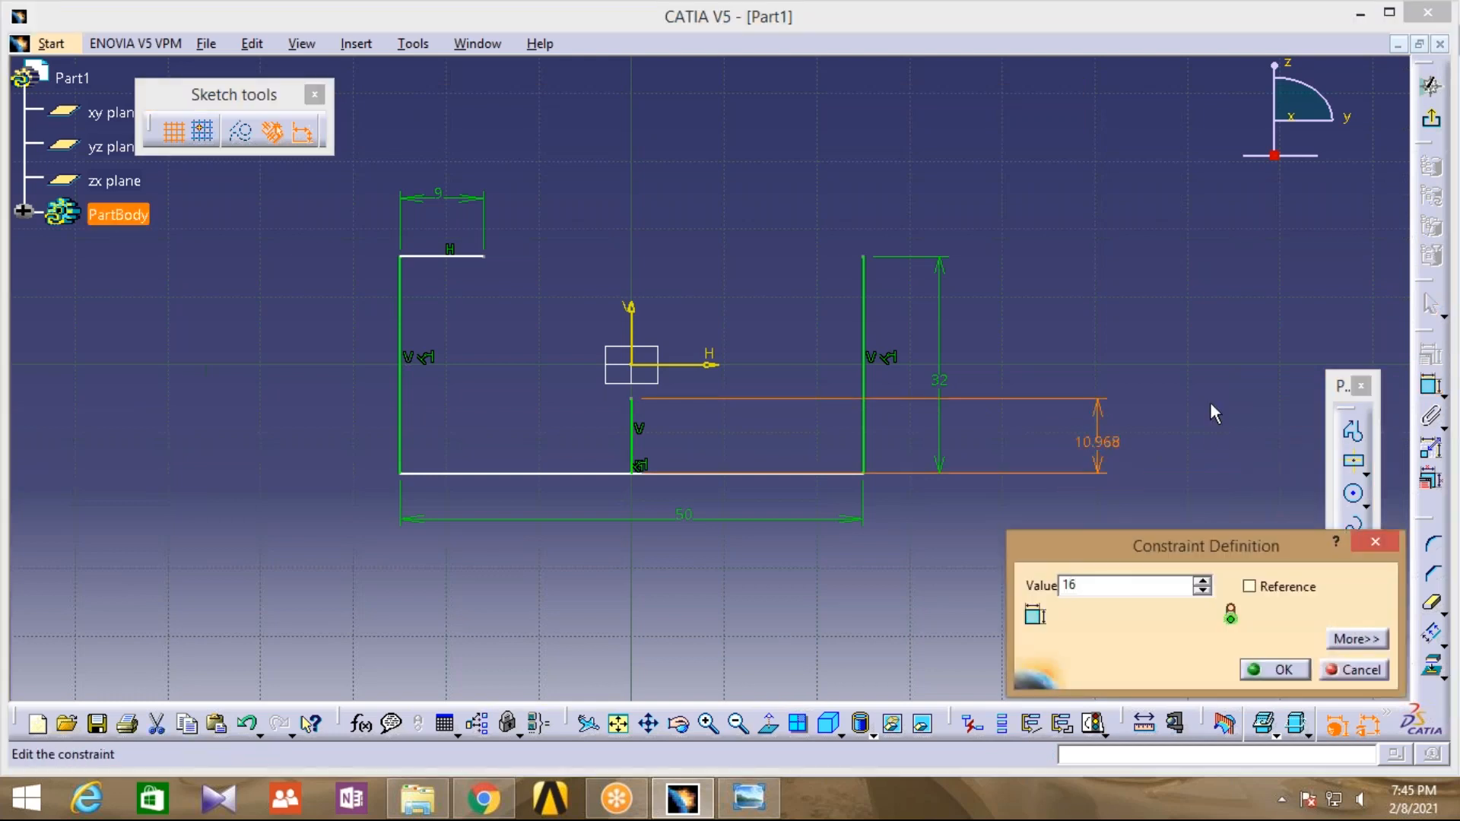
{"action": "type", "text": "6"}
{"action": "key", "text": "Return"}
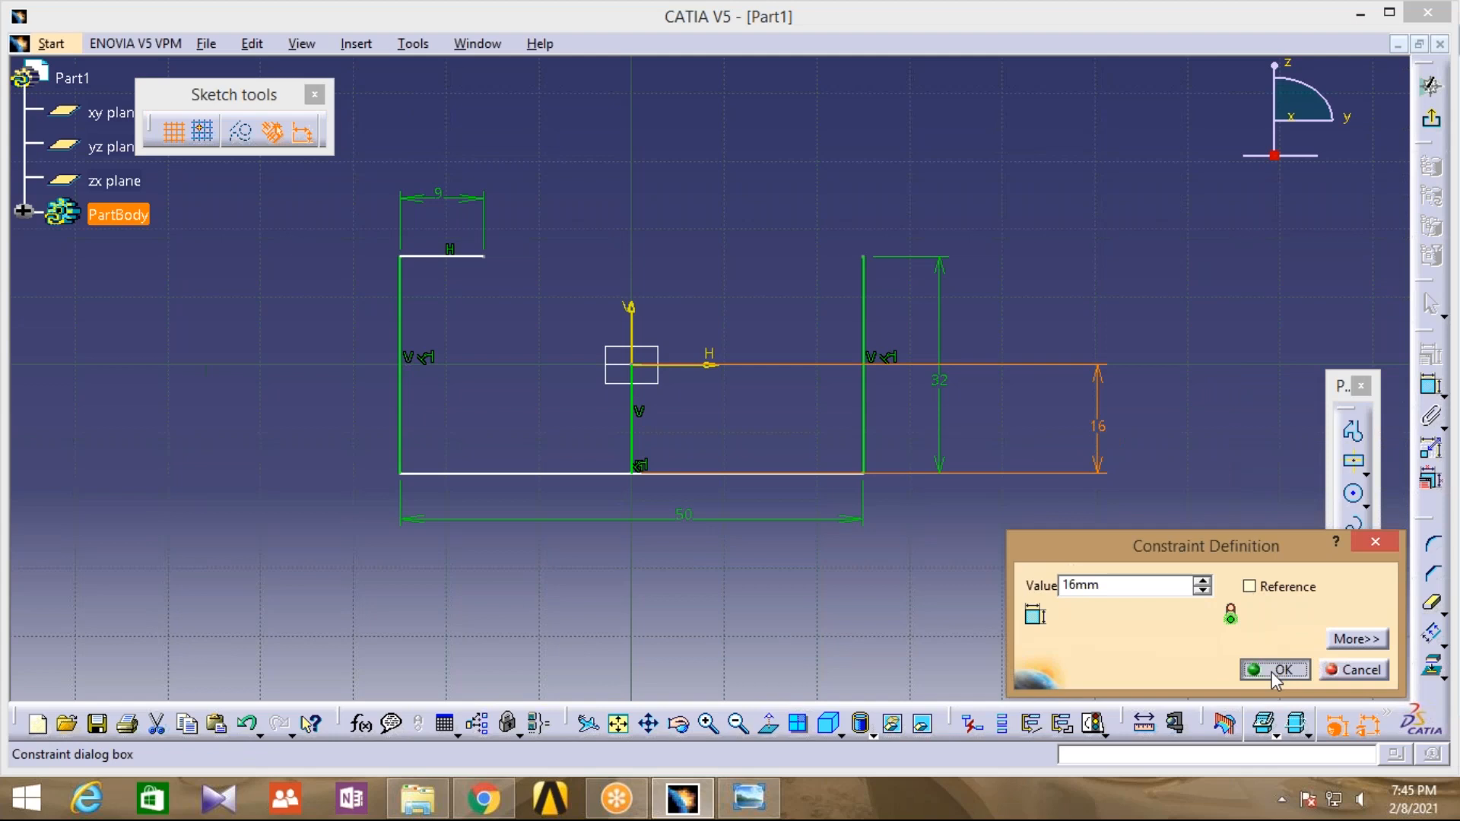
{"action": "left_click", "coordinate": [1269, 658]}
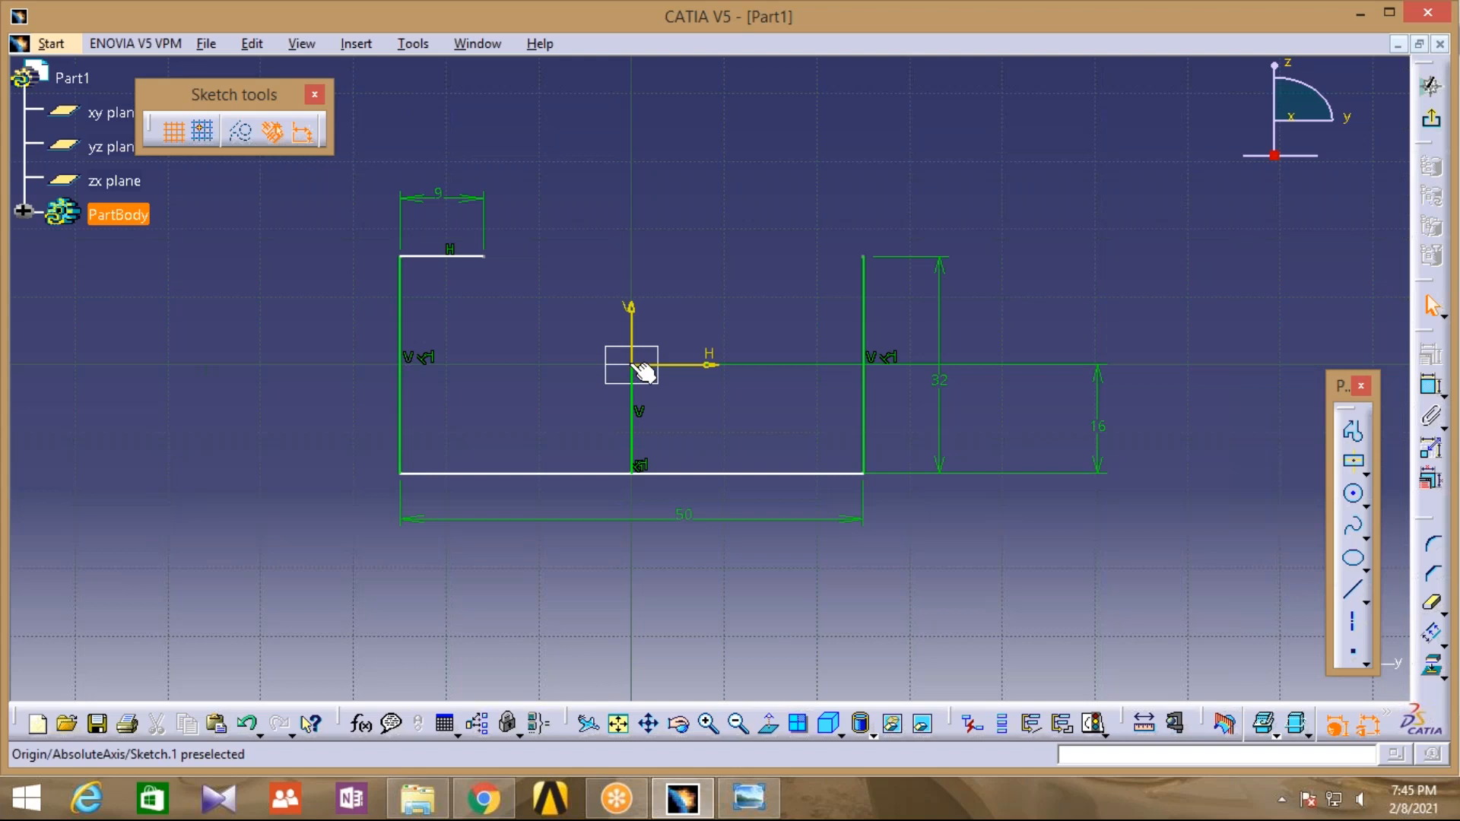
Draw a slanted line from the inner end of the 9 mm line to the upper end of the central vertical line
{"action": "left_click", "coordinate": [1353, 431]}
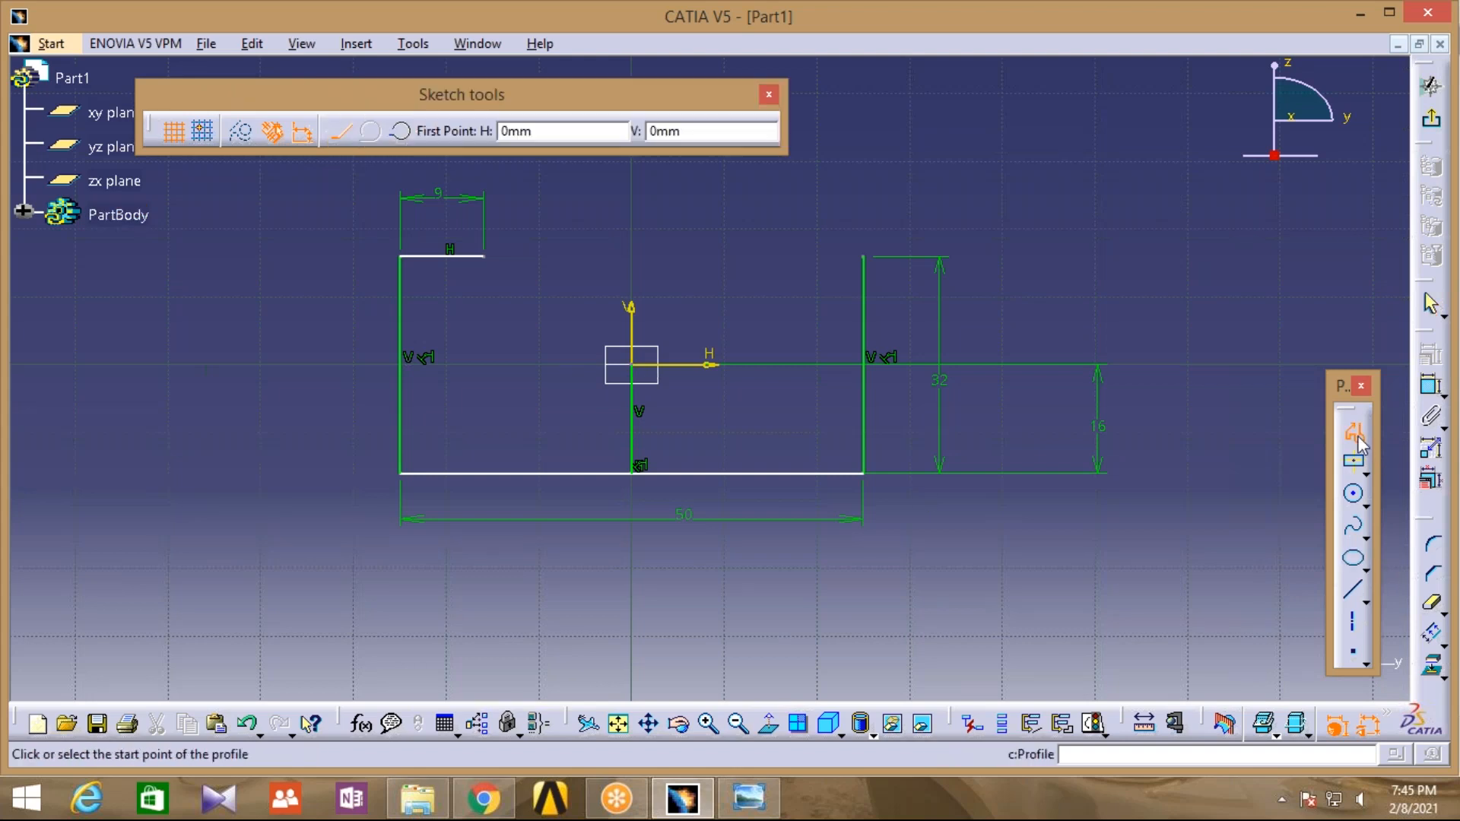
{"action": "left_click", "coordinate": [484, 256]}
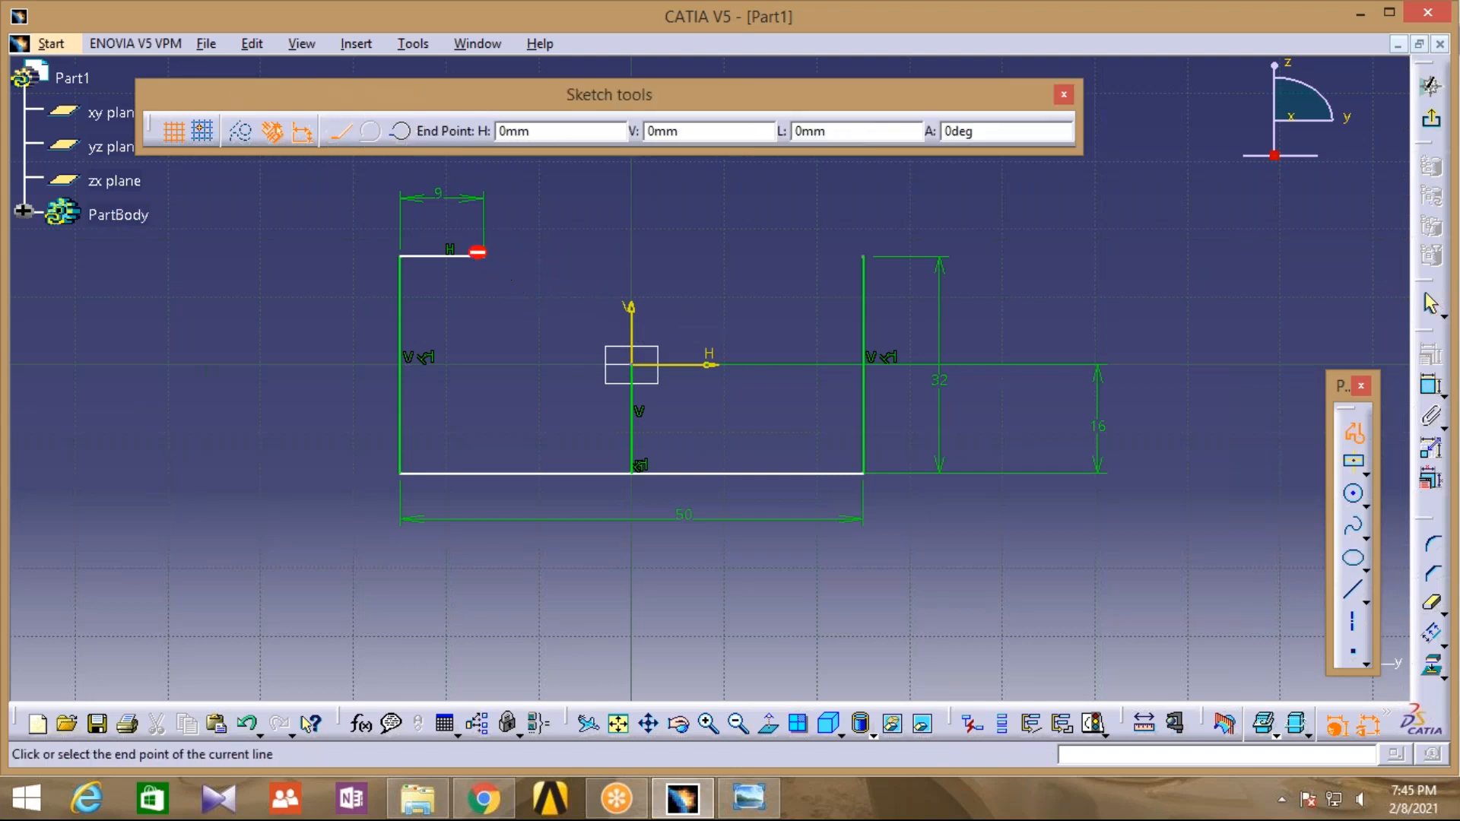
{"action": "left_click", "coordinate": [640, 369]}
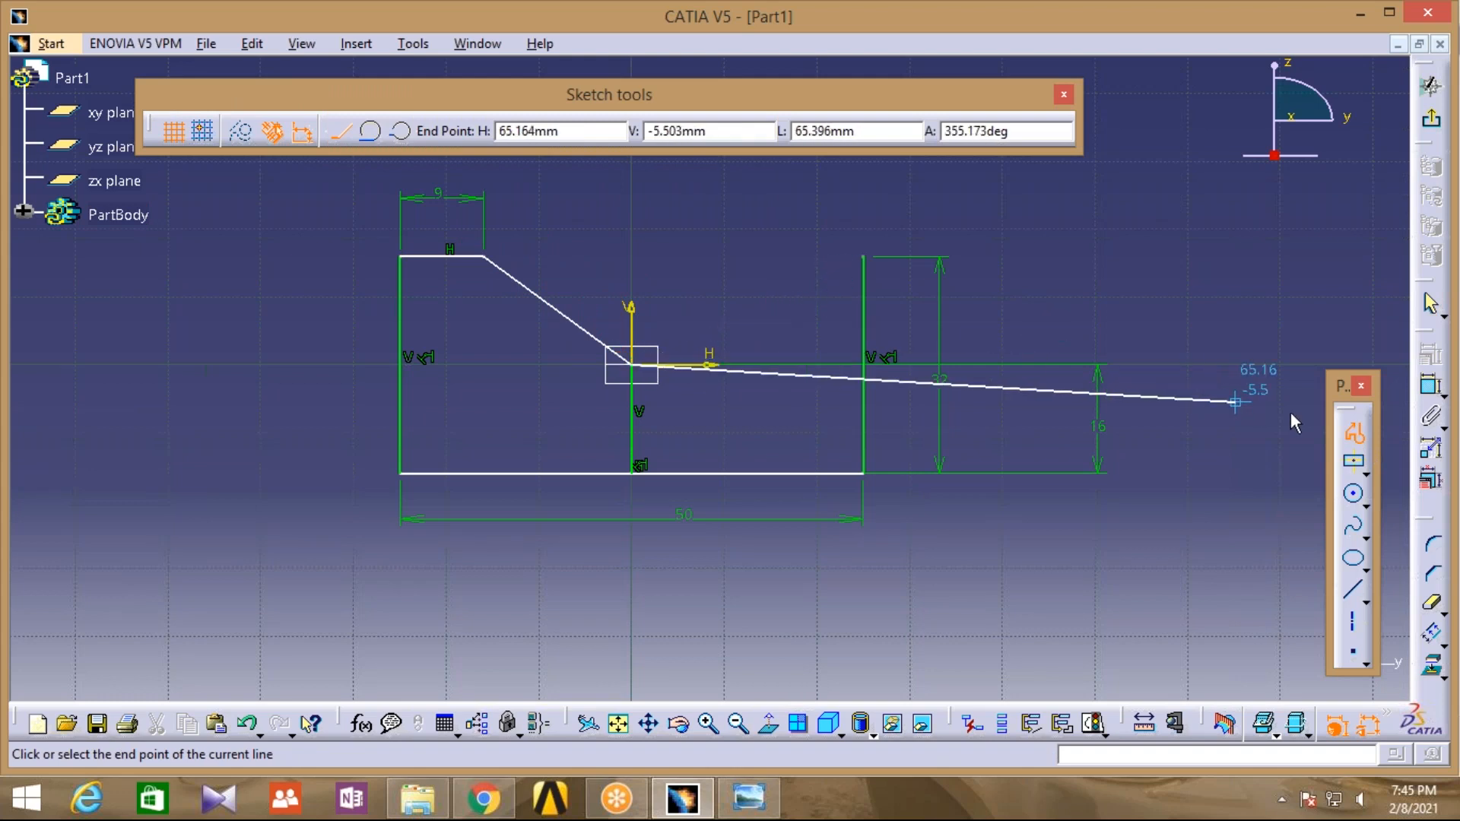
{"action": "key", "text": "Escape"}
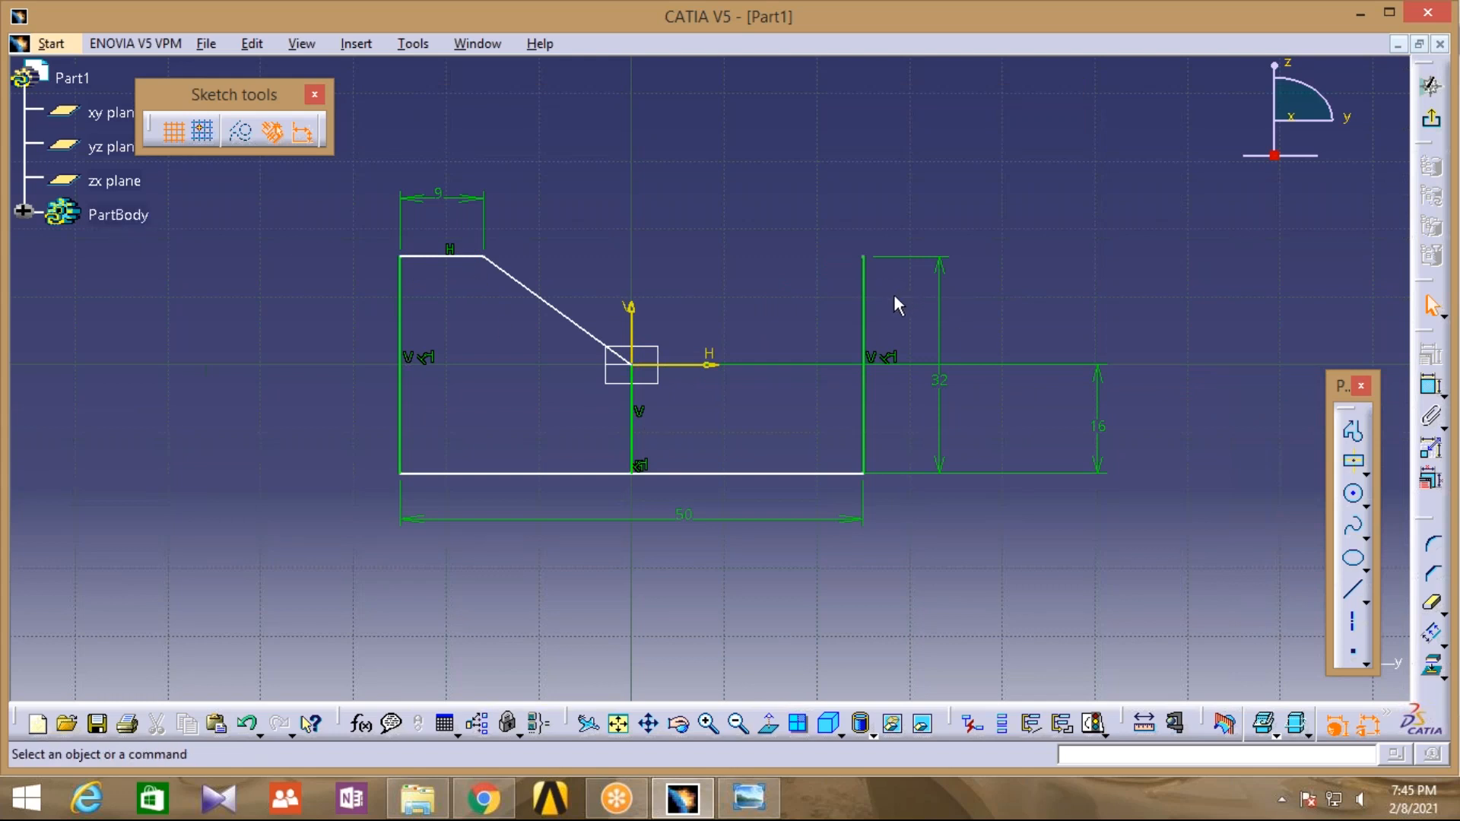
Mirror the 9 mm line and the slanted line about the central vertical line to complete the V-groove
{"action": "left_click", "coordinate": [426, 257]}
{"action": "left_click", "coordinate": [535, 300], "text": "ctrl"}
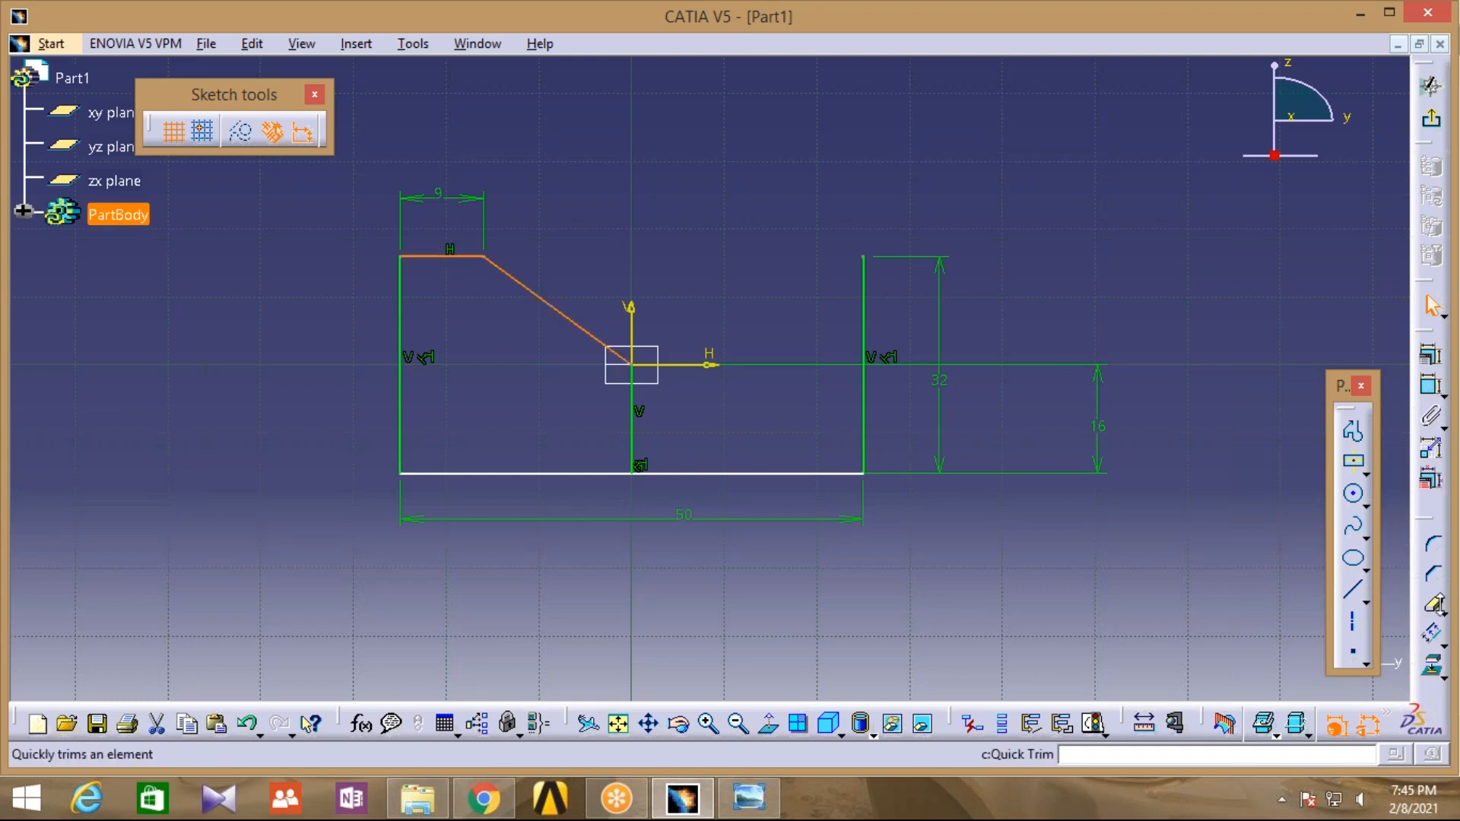
{"action": "left_click", "coordinate": [1441, 643]}
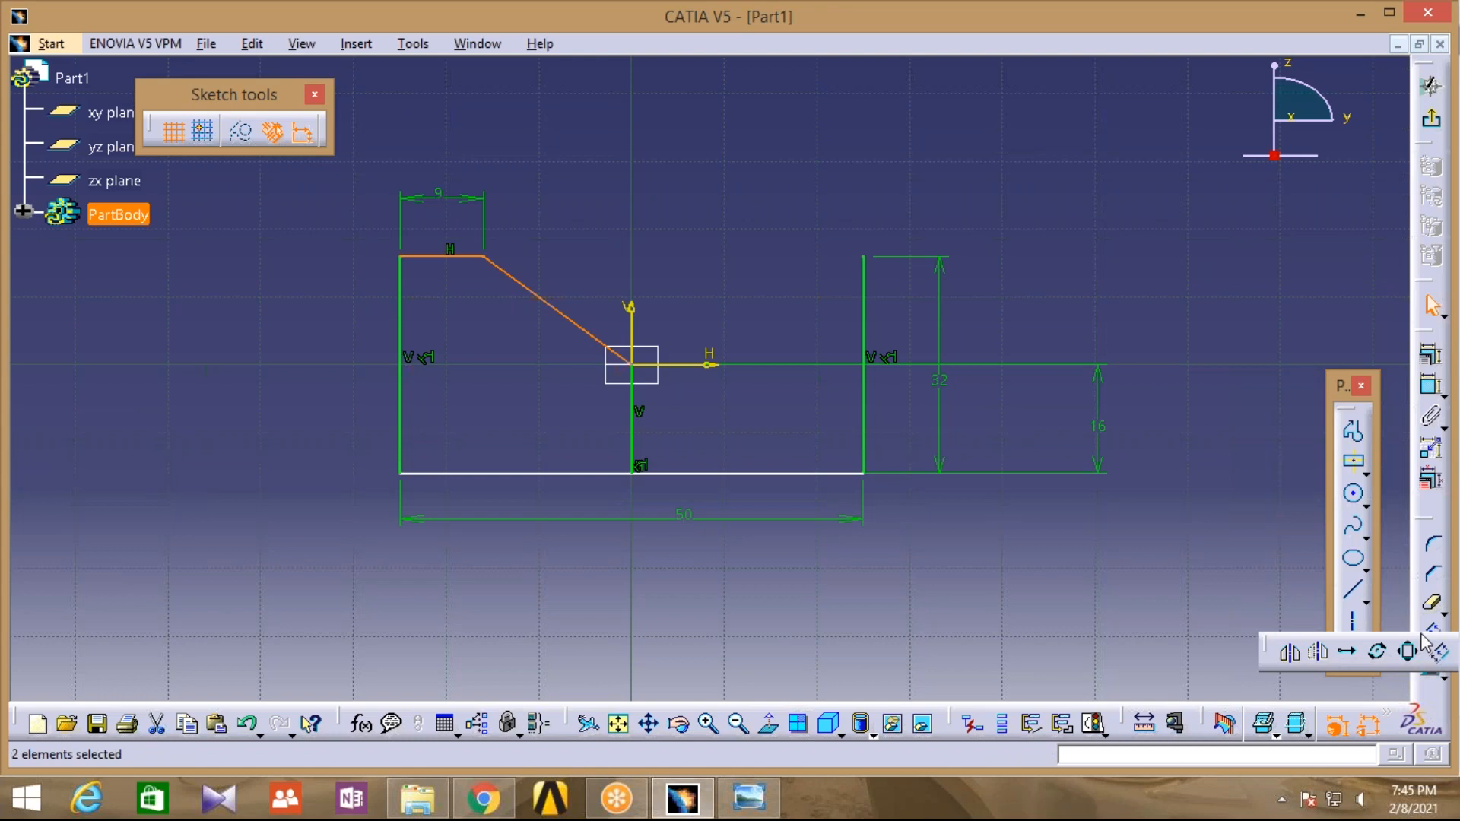
{"action": "left_click", "coordinate": [1289, 652]}
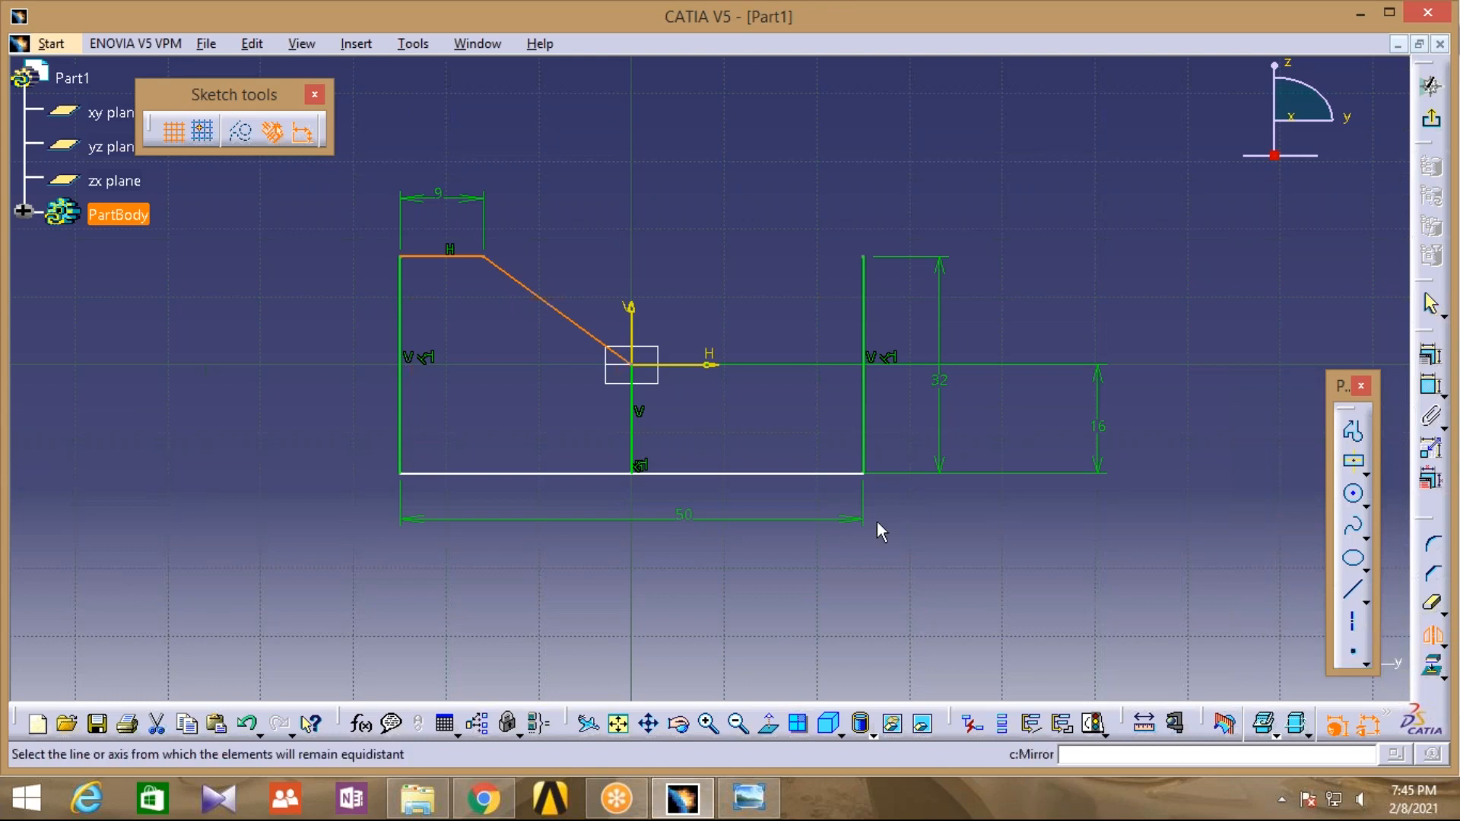
{"action": "left_click", "coordinate": [631, 443]}
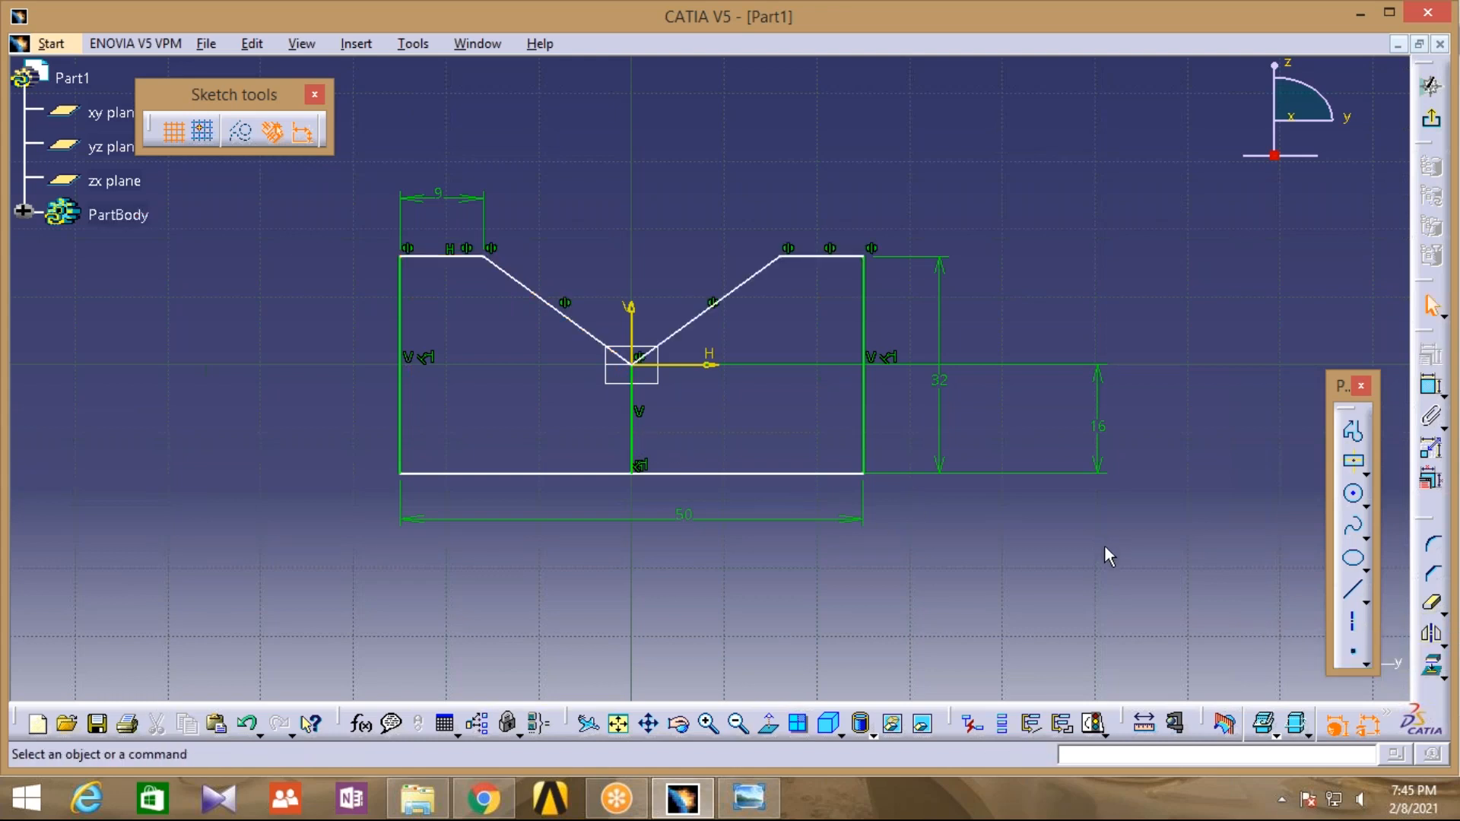
Delete the central vertical line below the V-groove and leave the sketch
{"action": "left_click", "coordinate": [631, 423]}
{"action": "key", "text": "Delete"}
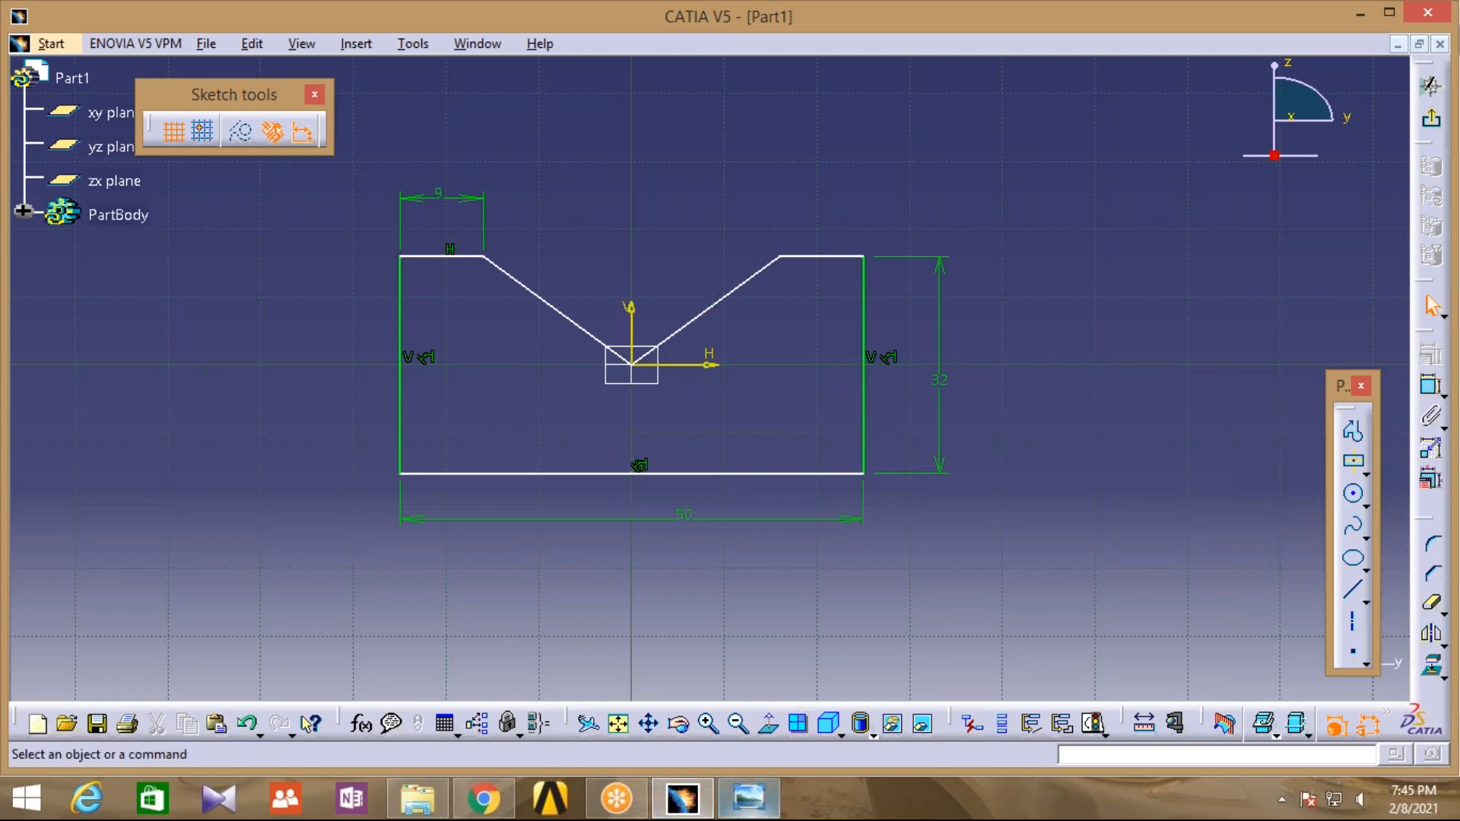
{"action": "left_click", "coordinate": [749, 798]}
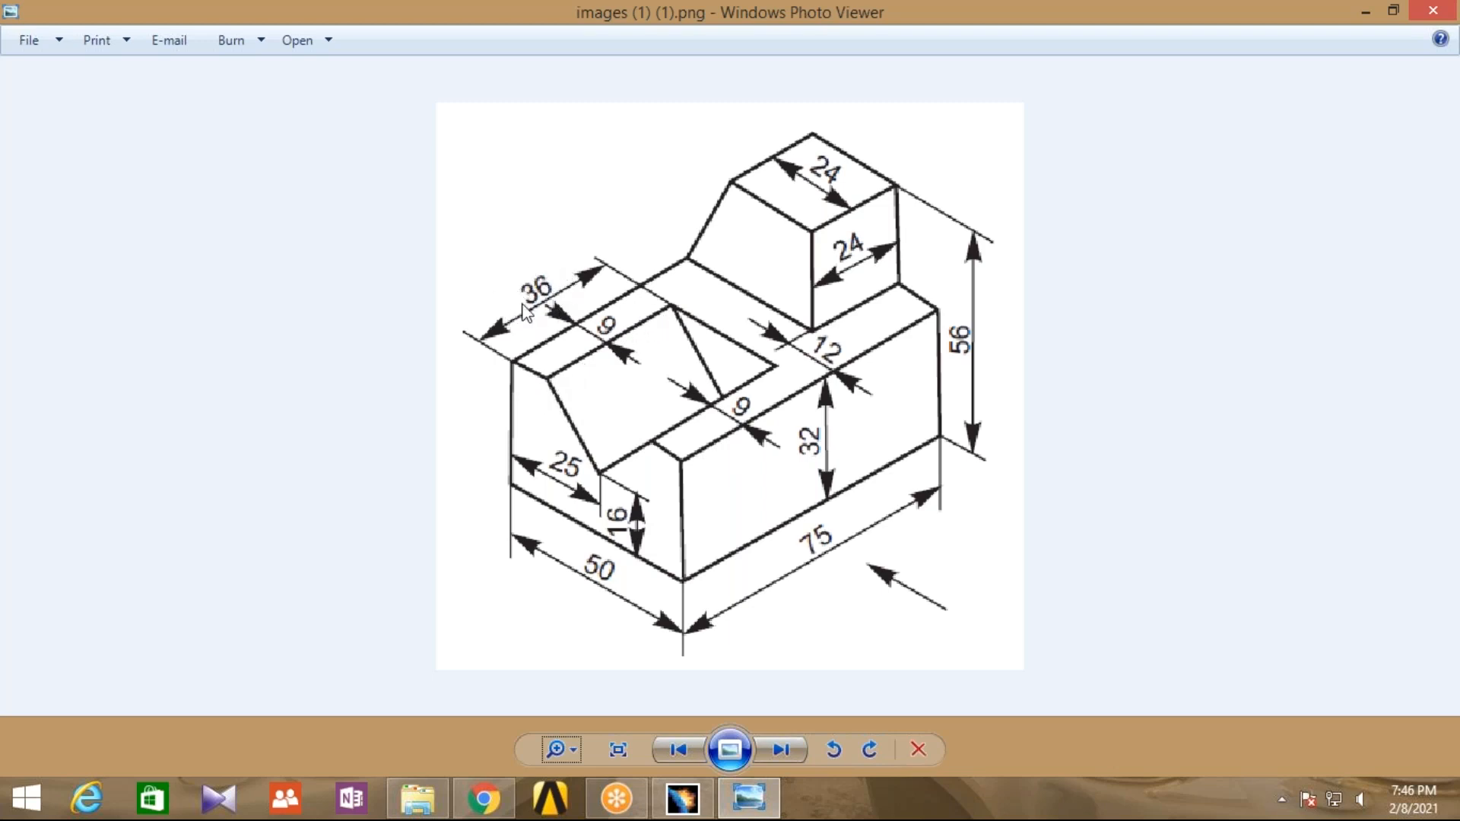
{"action": "left_click", "coordinate": [682, 798]}
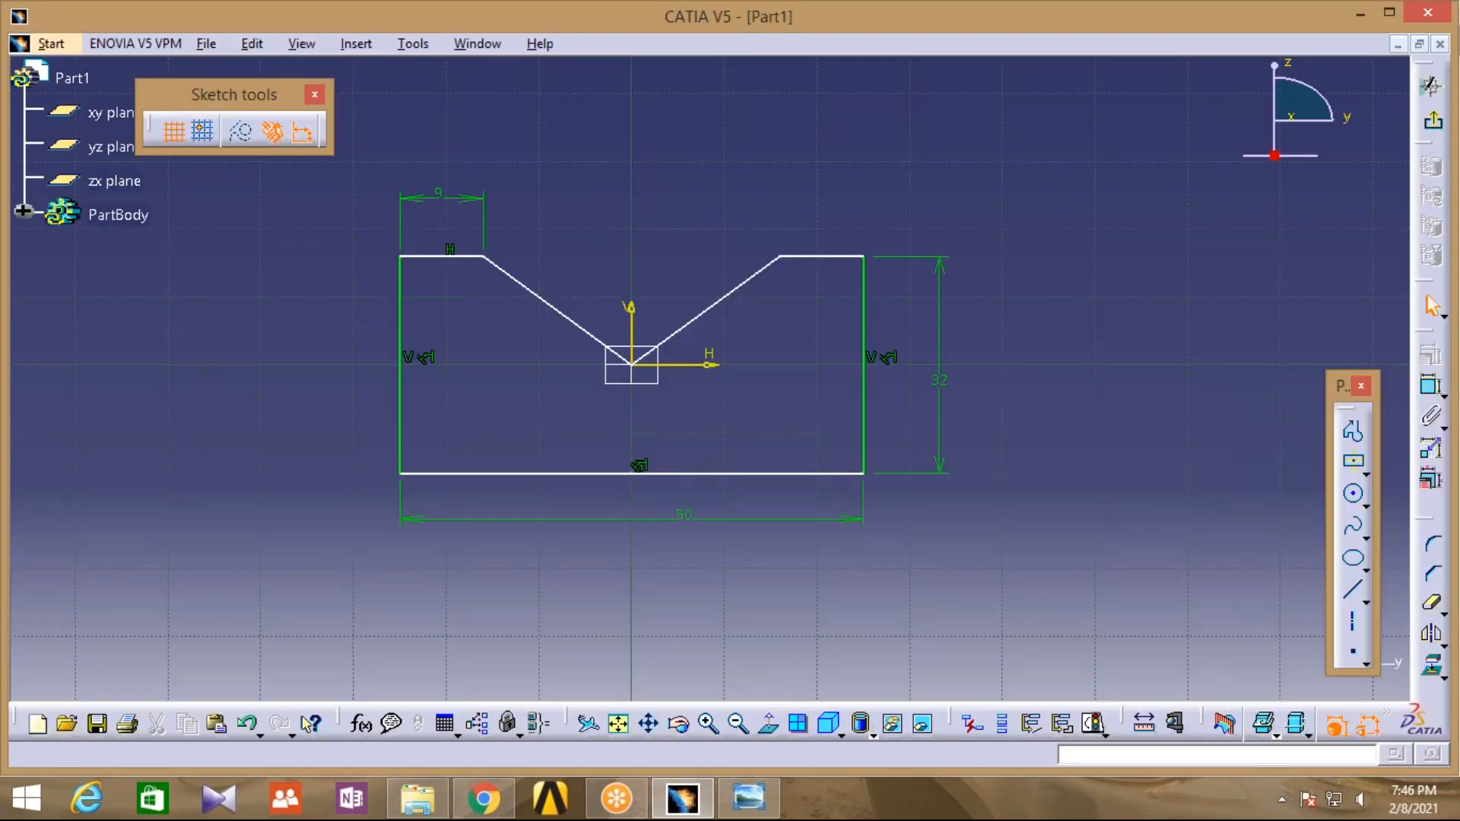
{"action": "left_click", "coordinate": [1431, 86]}
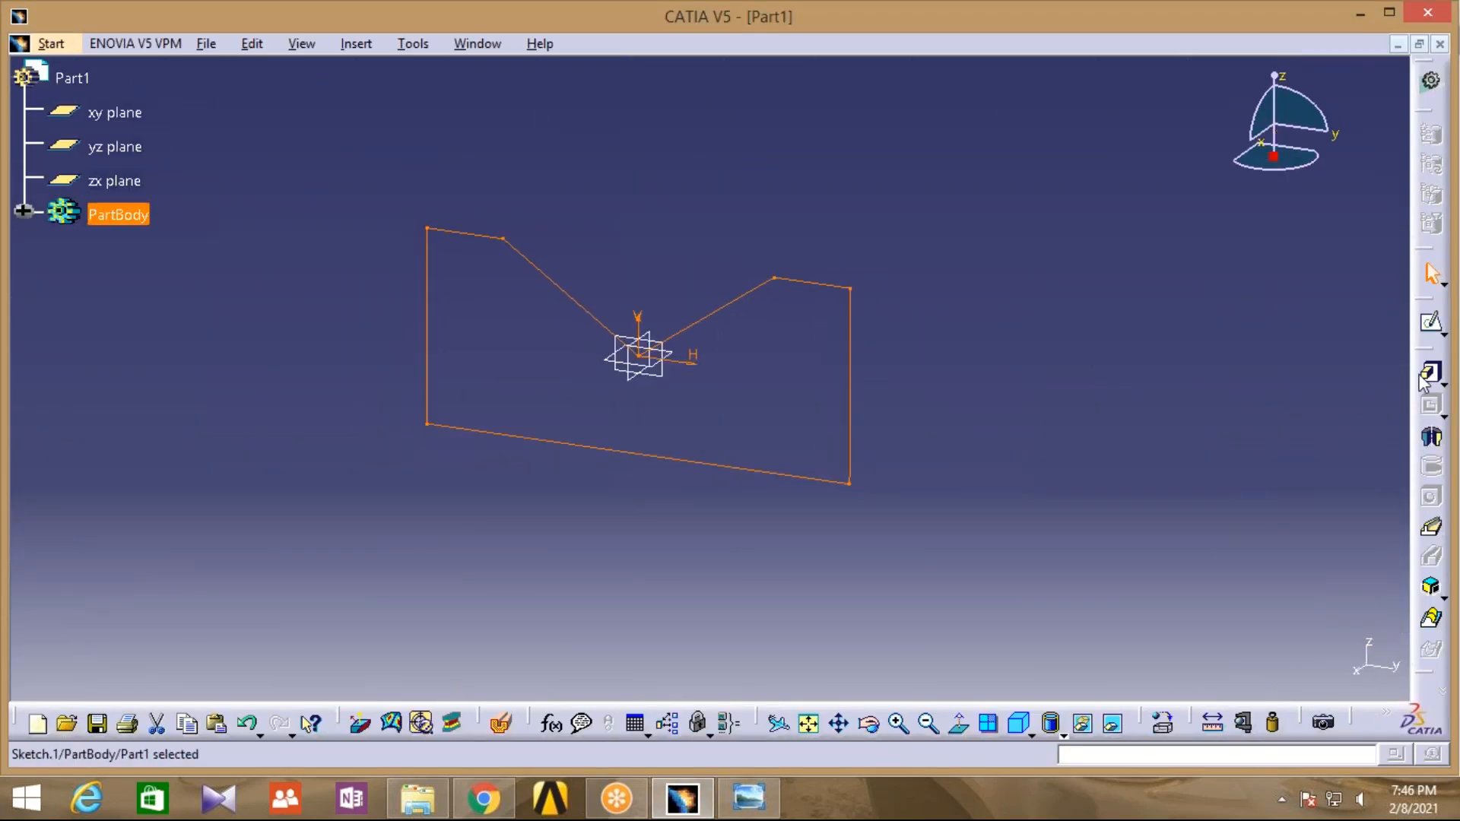
Pad the V-groove profile to a length of 36 mm
{"action": "left_click", "coordinate": [1430, 373]}
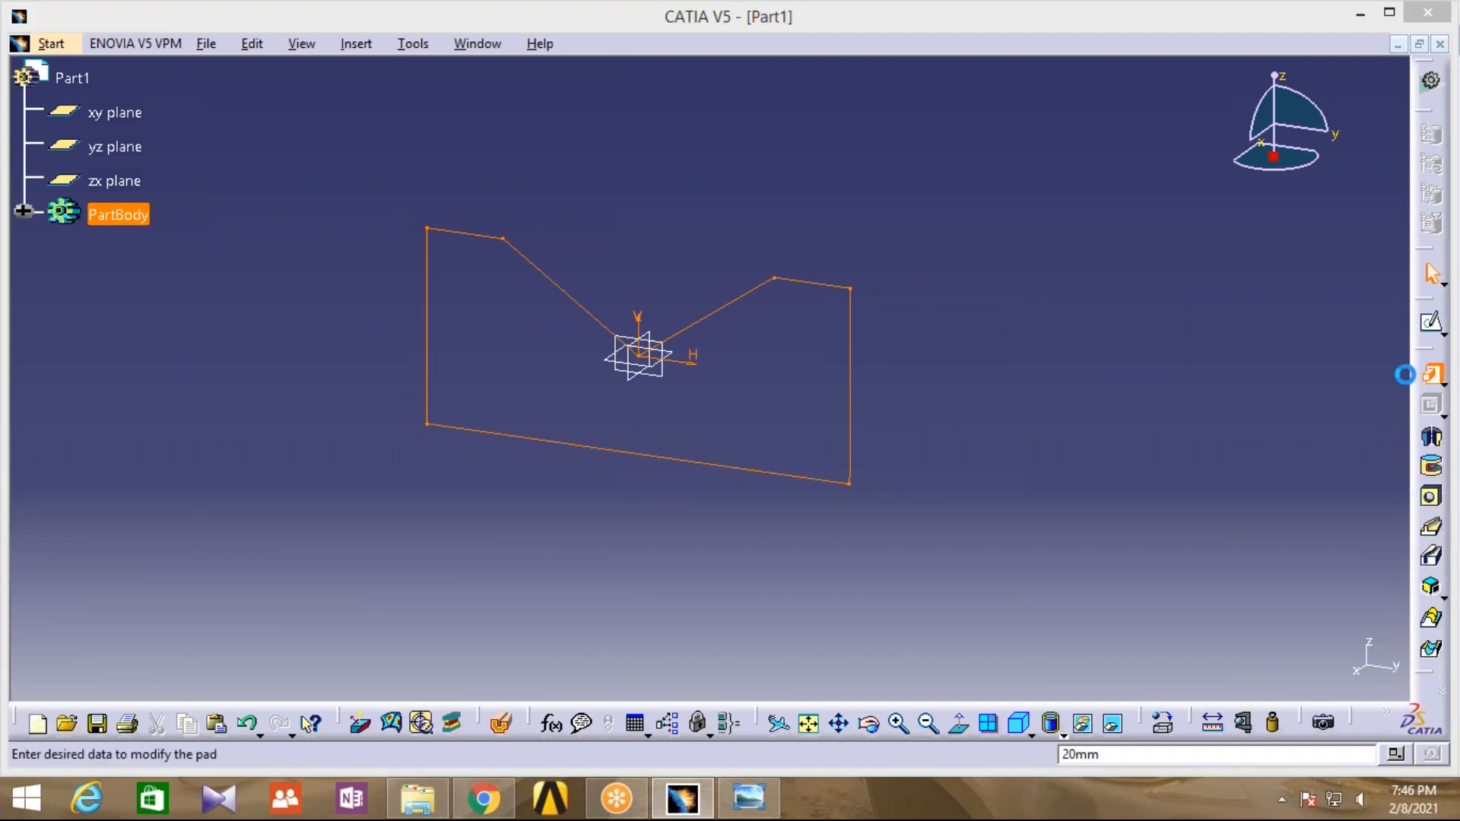
{"action": "type", "text": "32"}
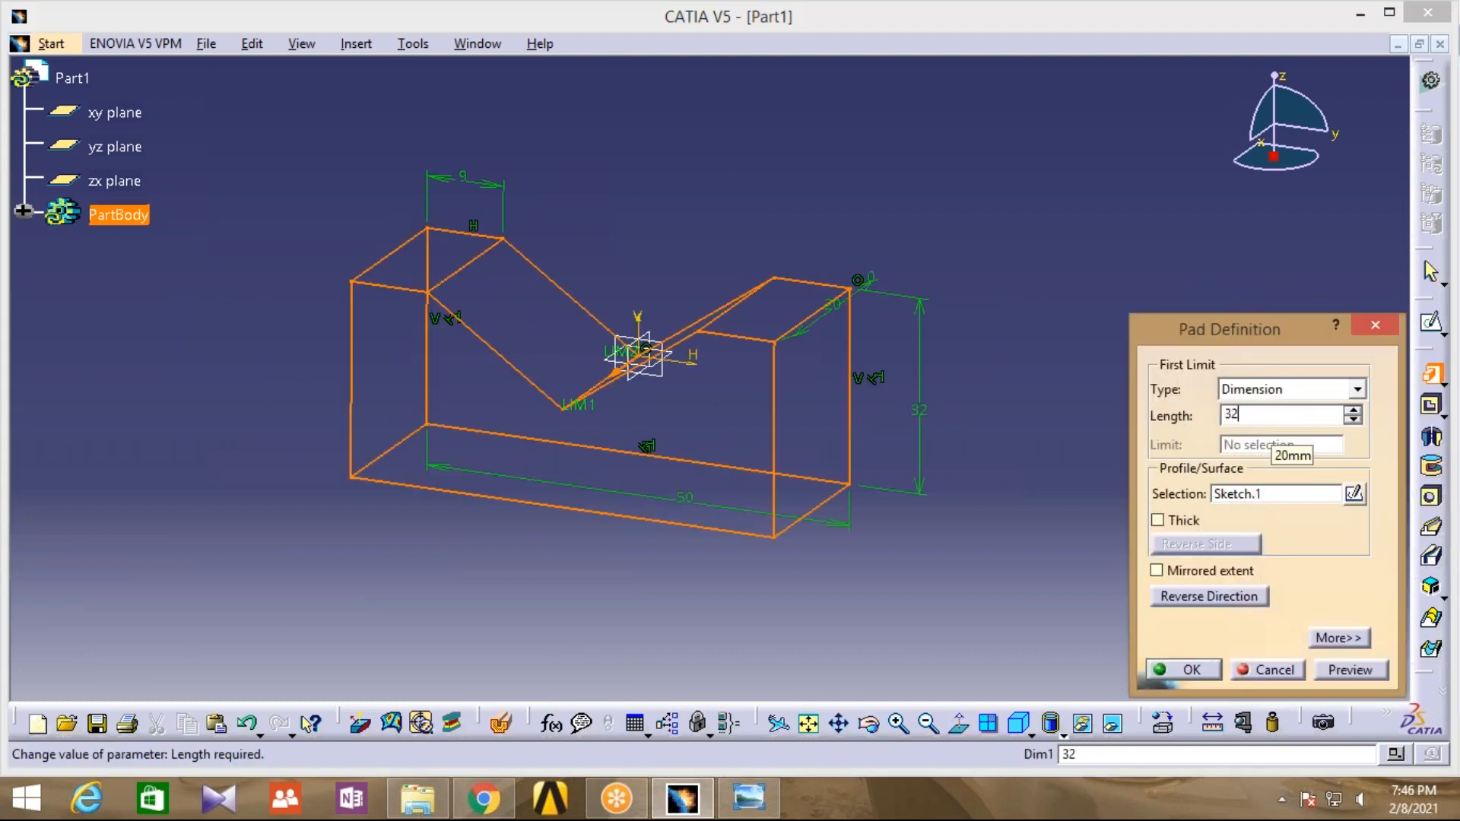
{"action": "left_click", "coordinate": [749, 797]}
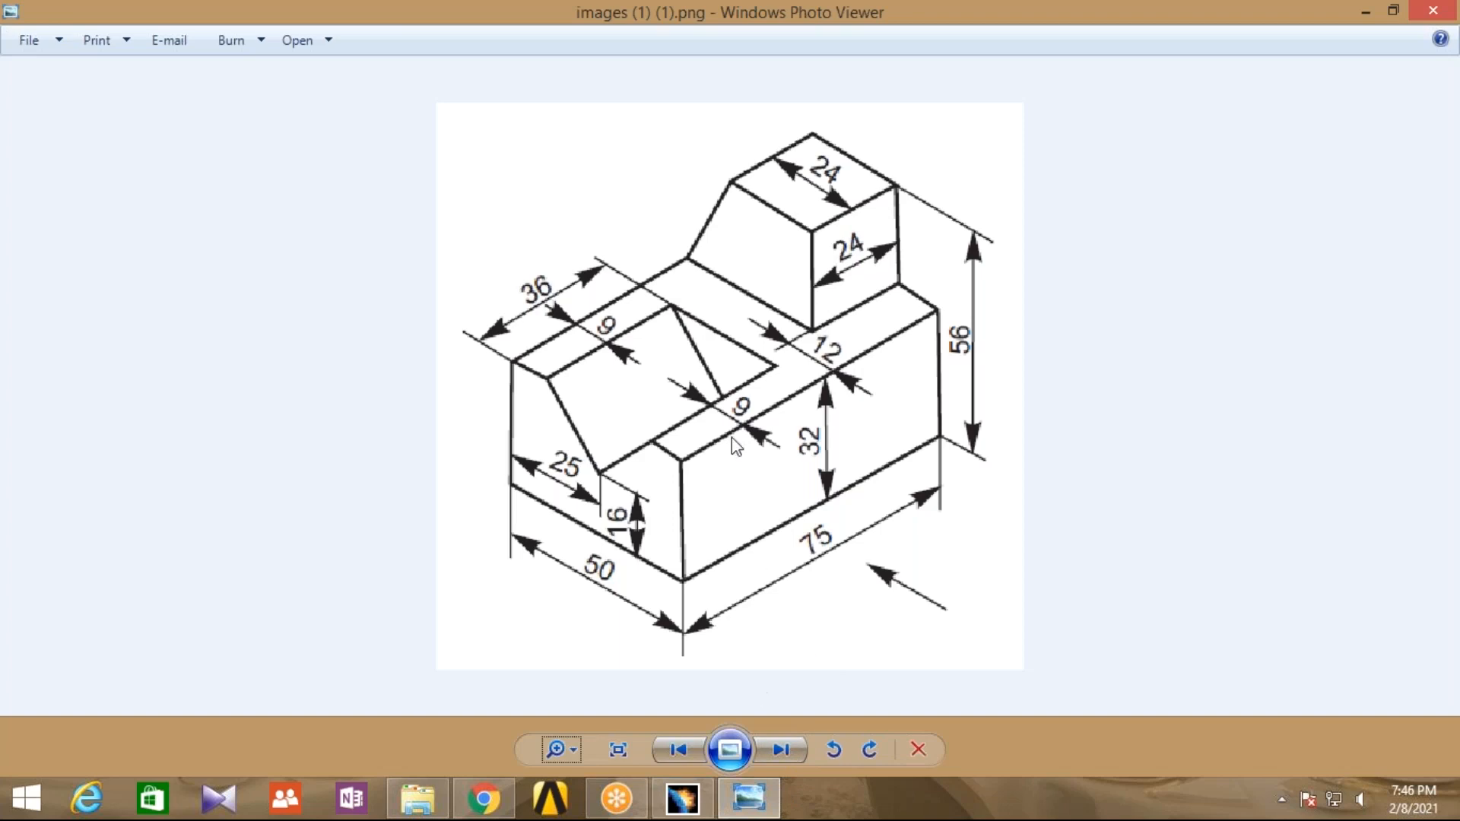
{"action": "left_click", "coordinate": [679, 799]}
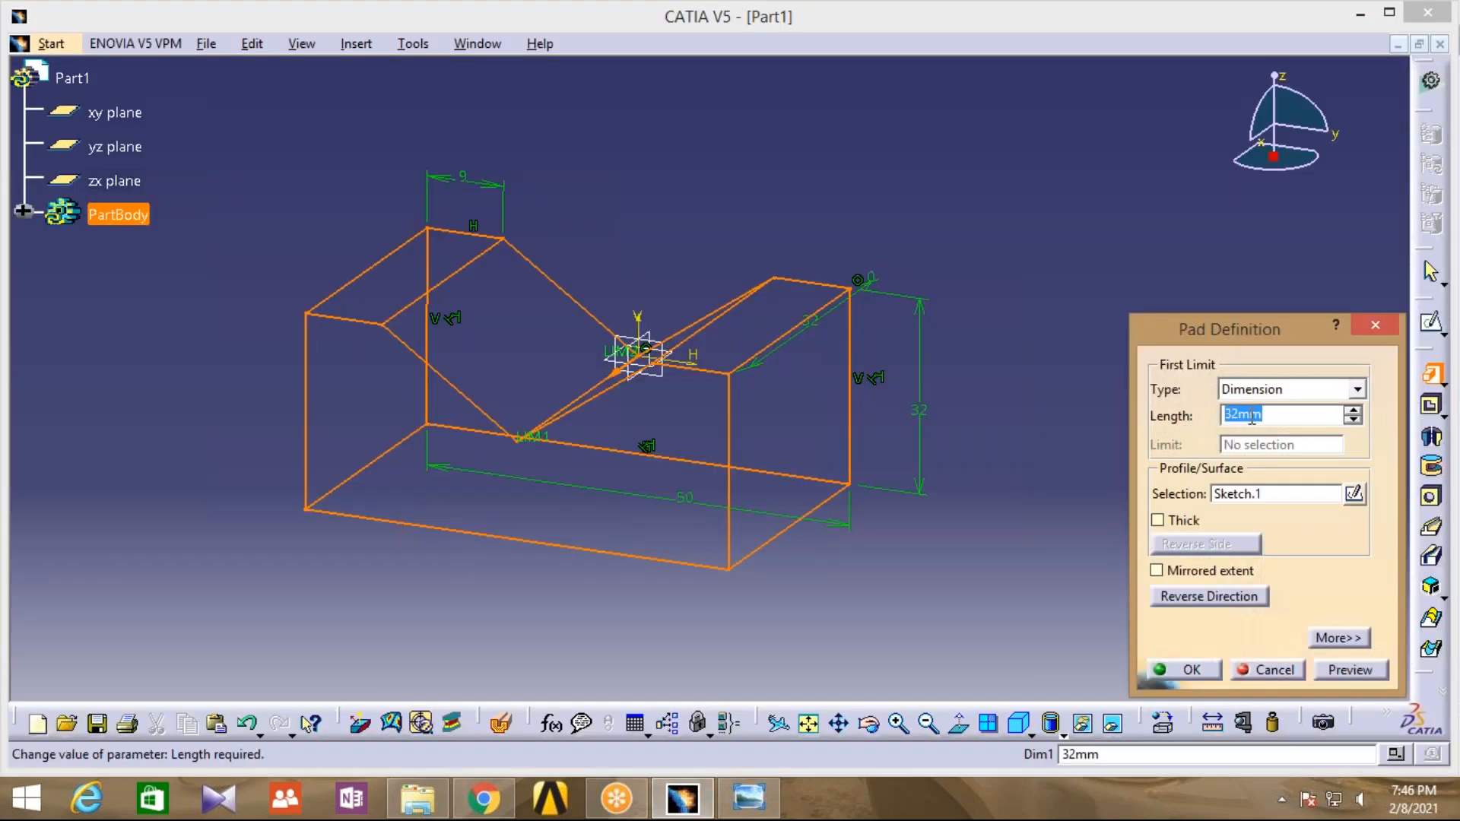
{"action": "type", "text": "36"}
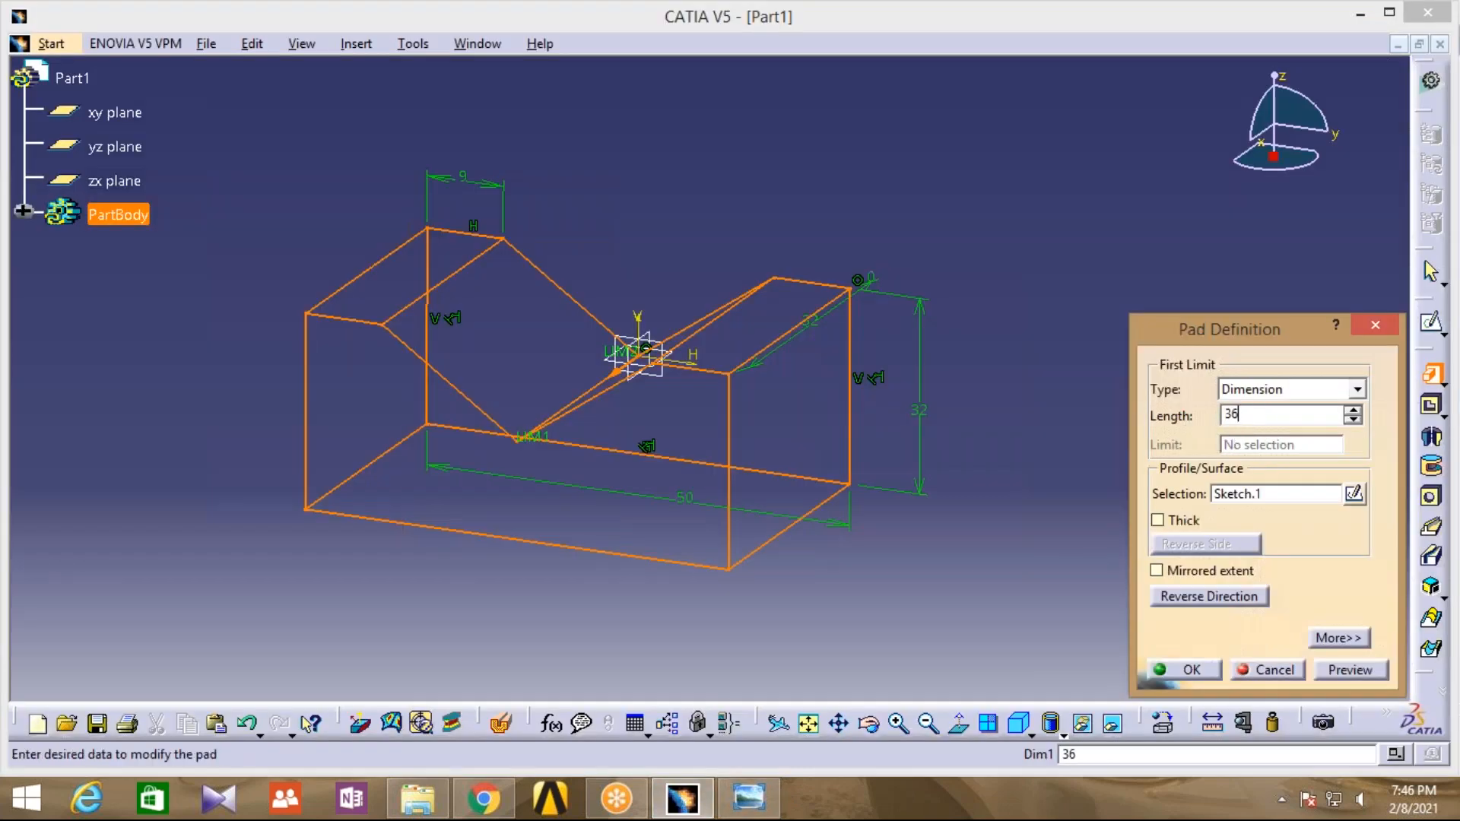
{"action": "left_click", "coordinate": [997, 449]}
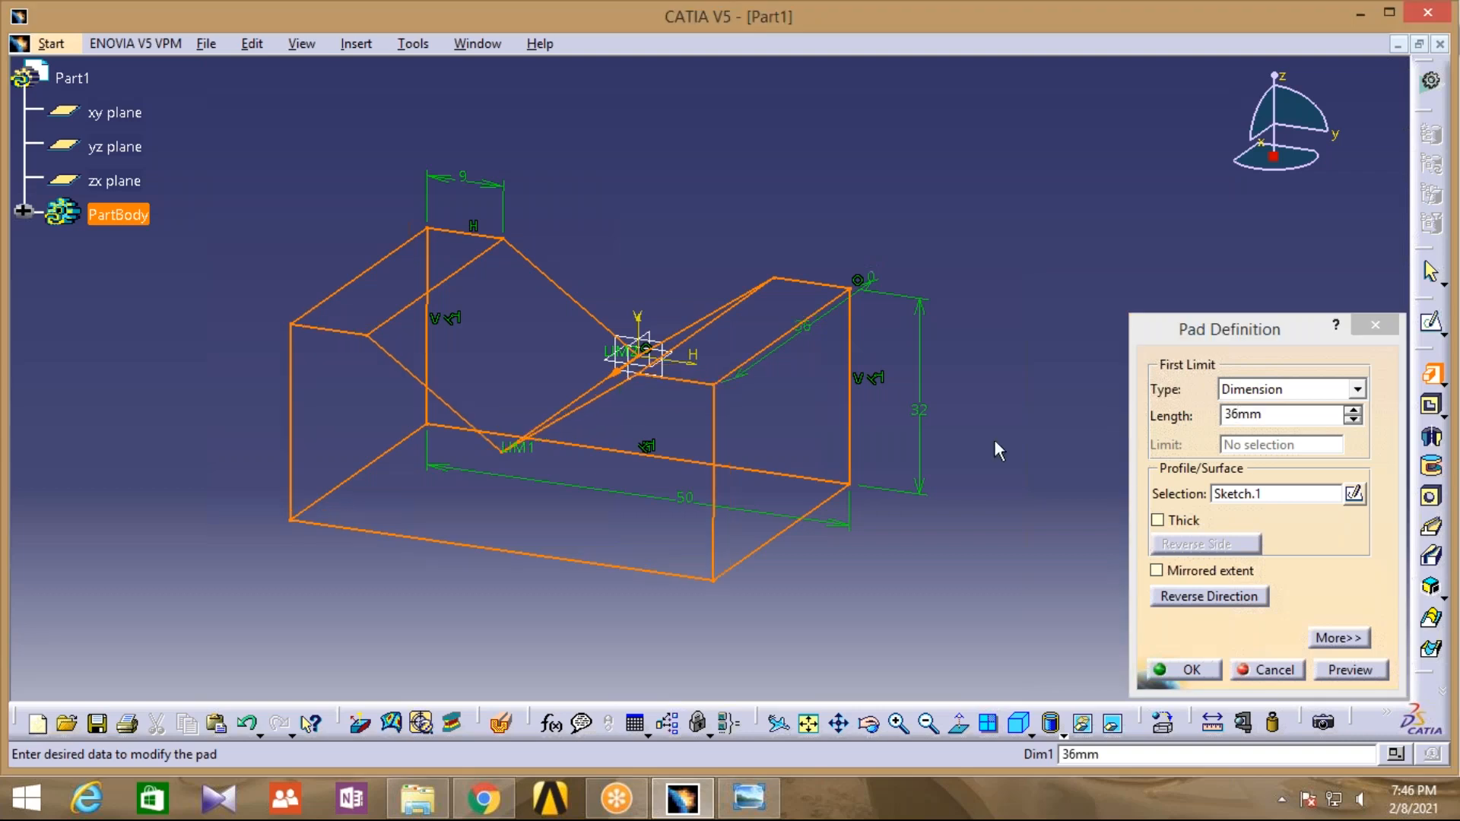
{"action": "left_click", "coordinate": [1197, 671]}
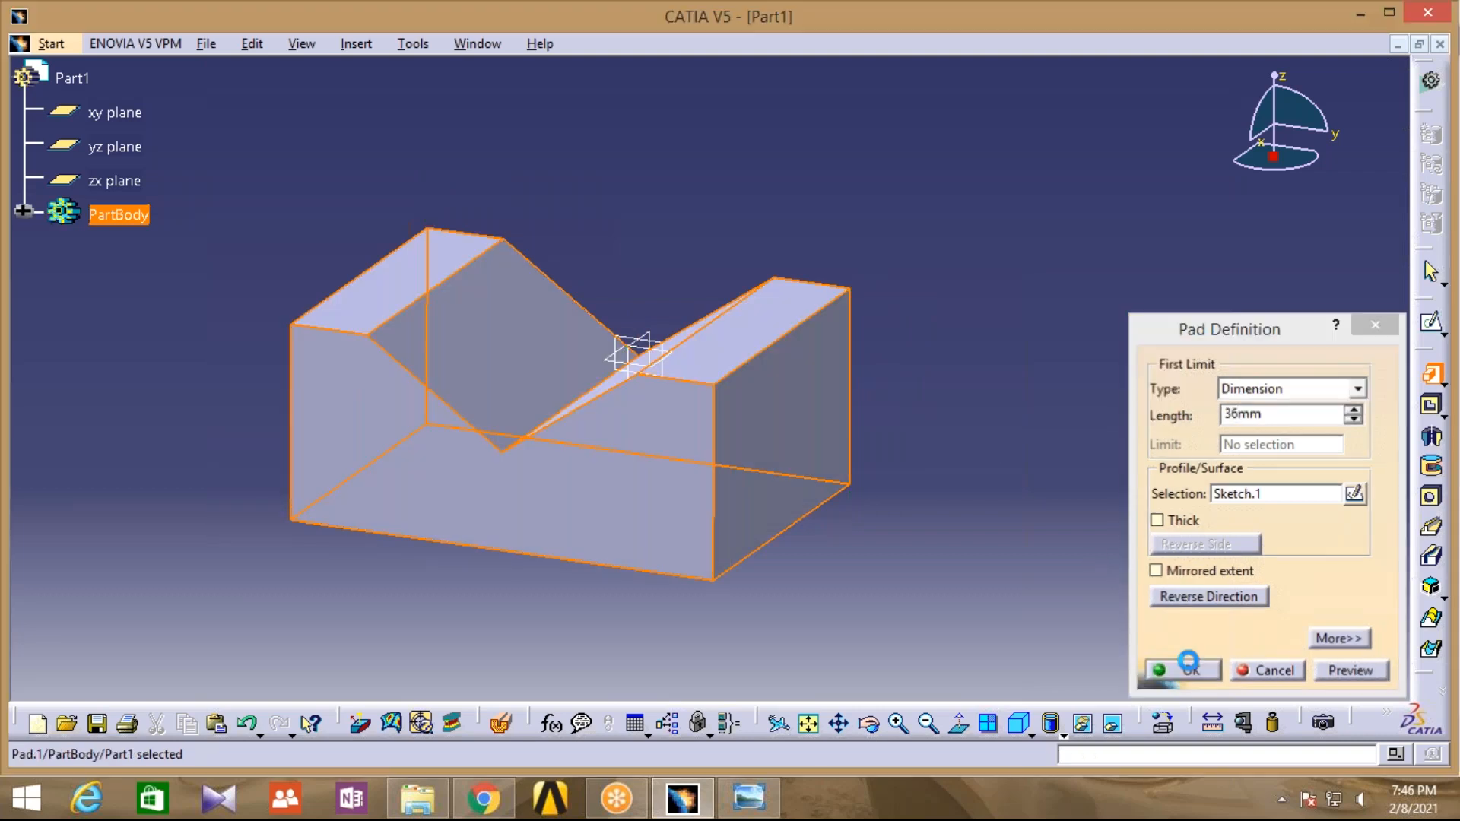
Change the fill colour of PartBody to magenta in its graphic properties
{"action": "left_click", "coordinate": [869, 724]}
{"action": "left_click_drag", "start_coordinate": [624, 593], "coordinate": [605, 525]}
{"action": "right_click", "coordinate": [107, 216]}
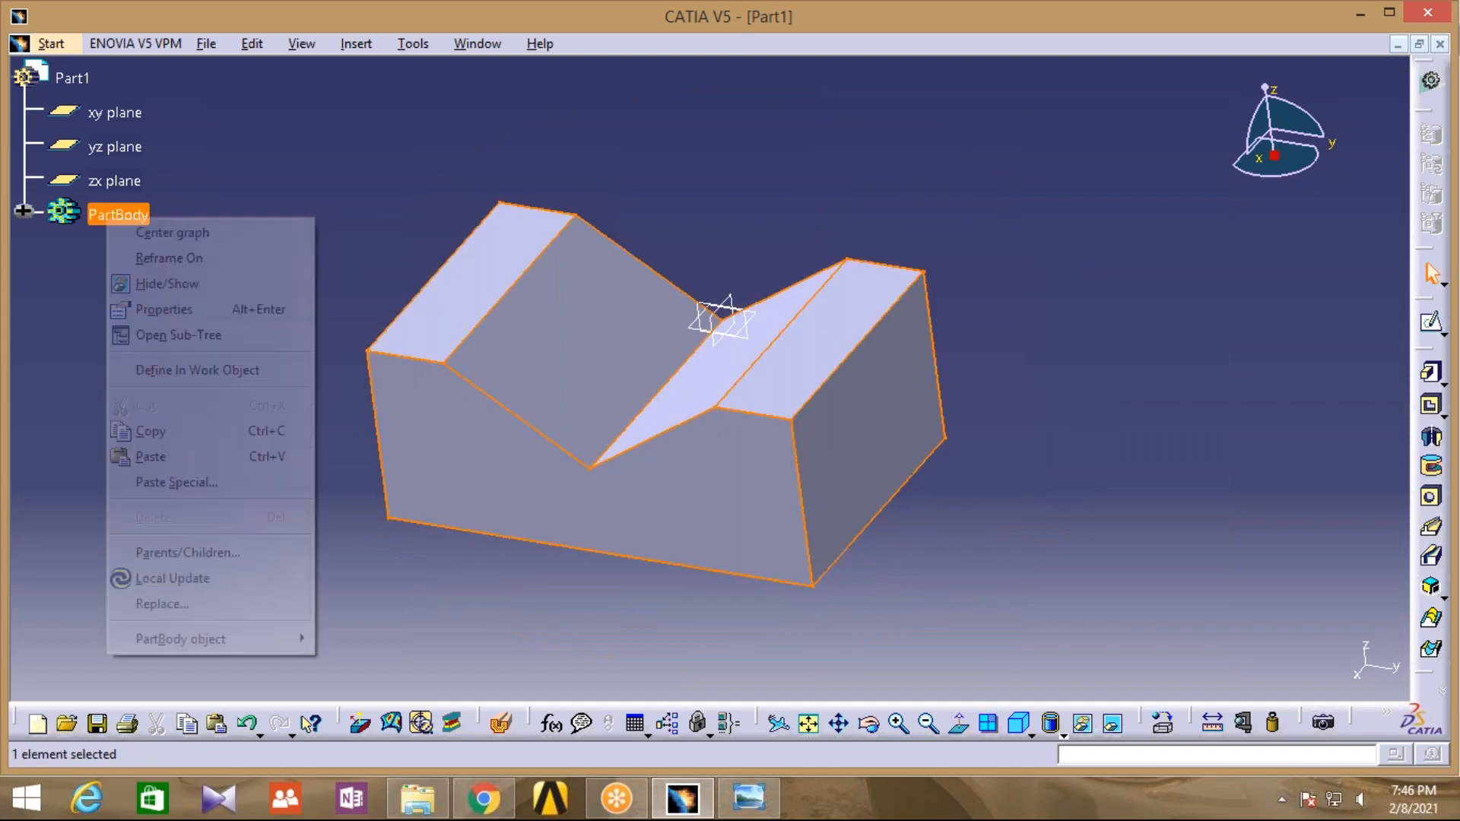
{"action": "left_click", "coordinate": [152, 306]}
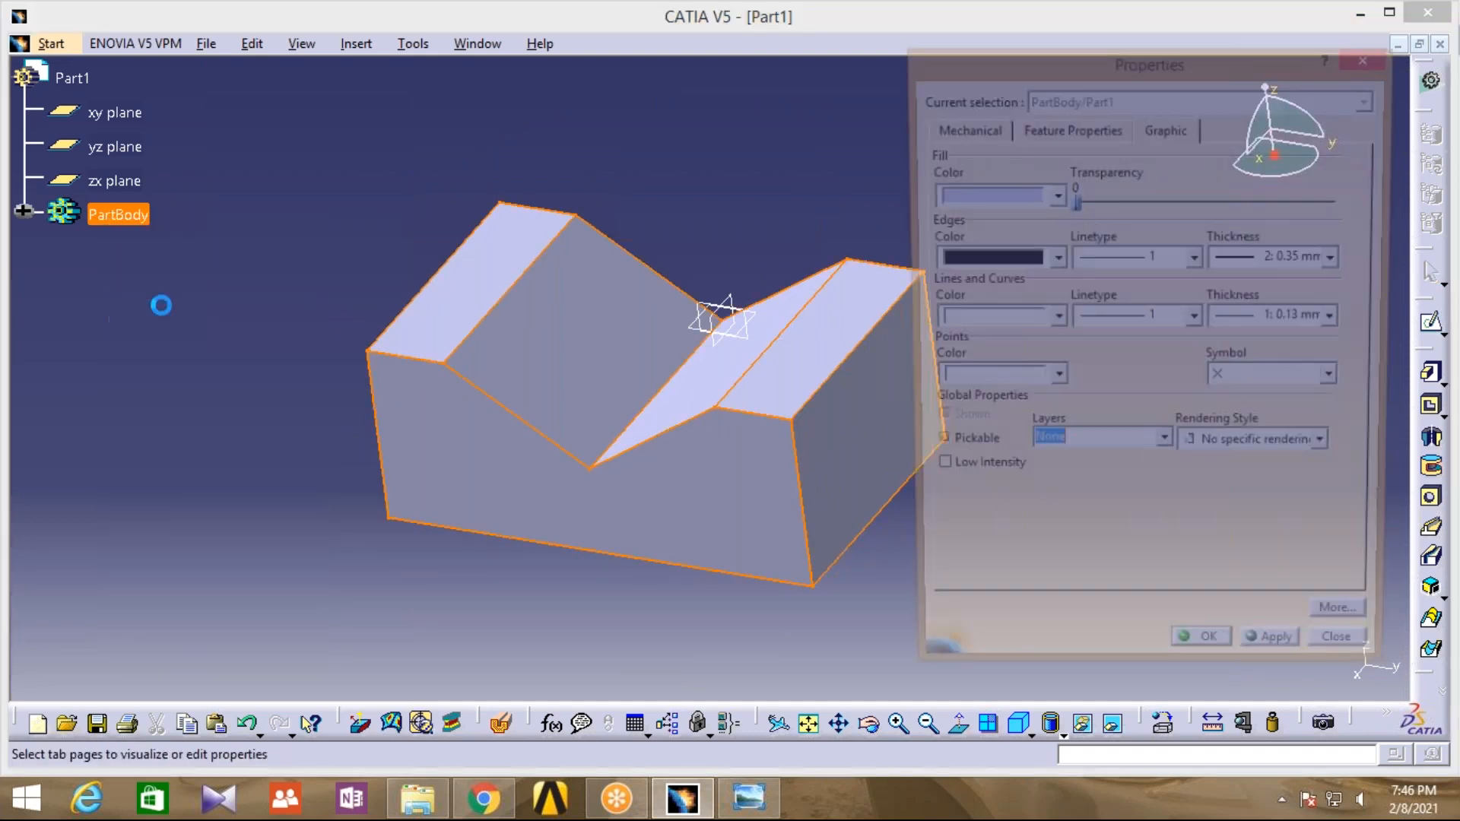
{"action": "left_click", "coordinate": [1054, 196]}
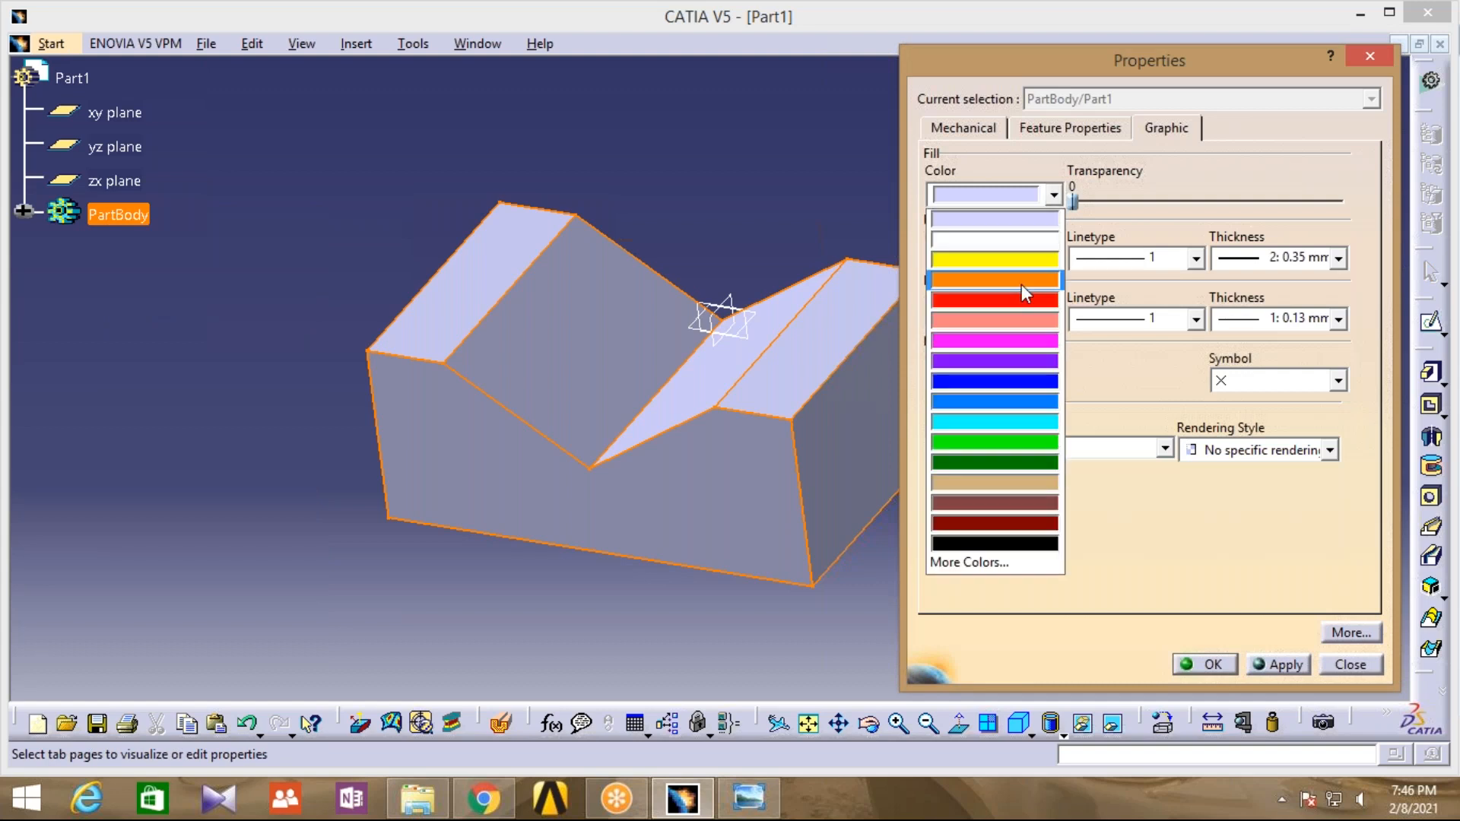
{"action": "left_click", "coordinate": [1005, 342]}
{"action": "key", "text": "Return"}
{"action": "middle_click_drag", "start_coordinate": [1078, 444], "coordinate": [1105, 445]}
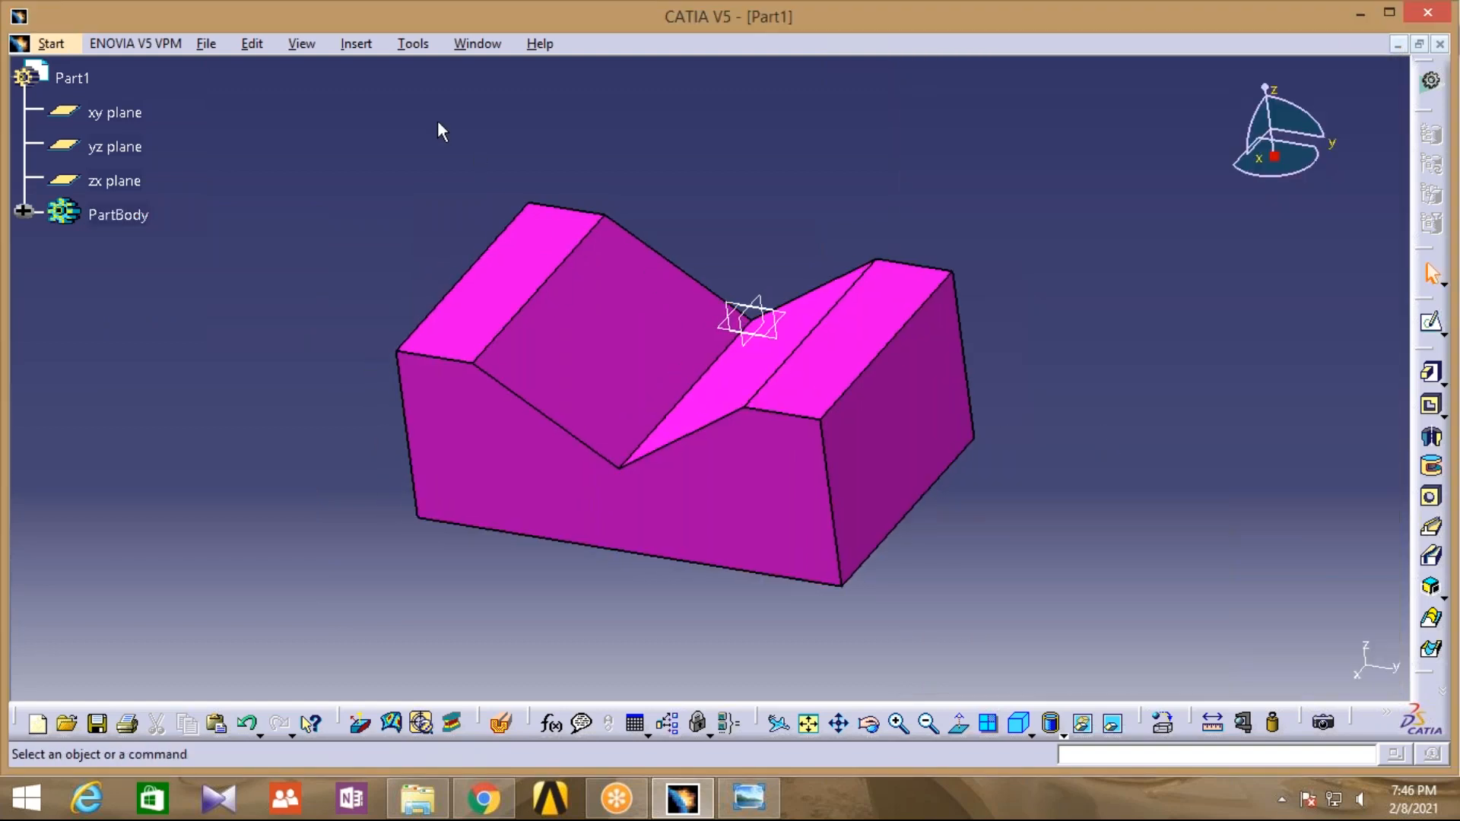
Save the part to the Desktop as a CATPart named a1
{"action": "left_click", "coordinate": [215, 48]}
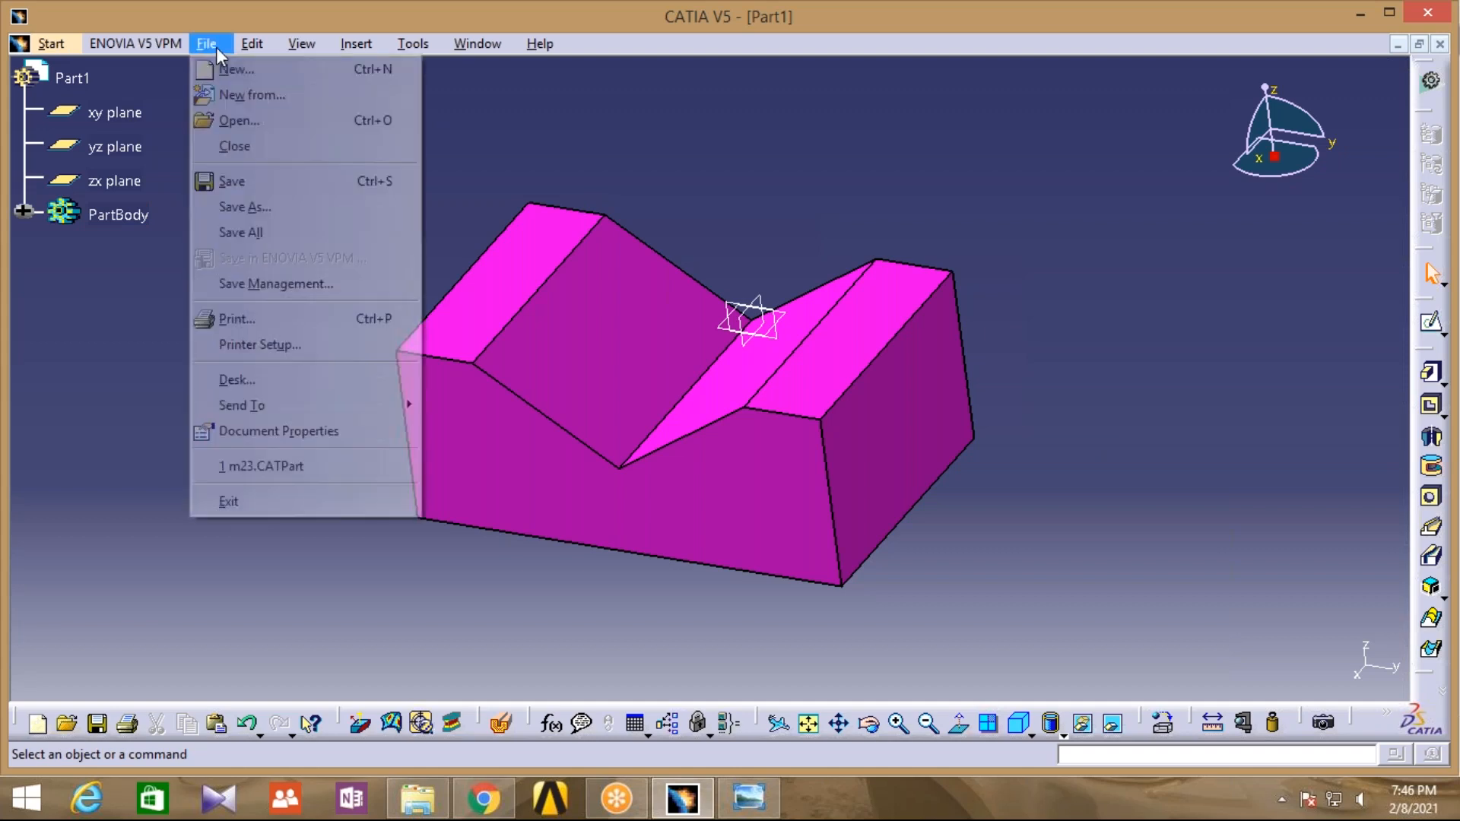
{"action": "left_click", "coordinate": [247, 209]}
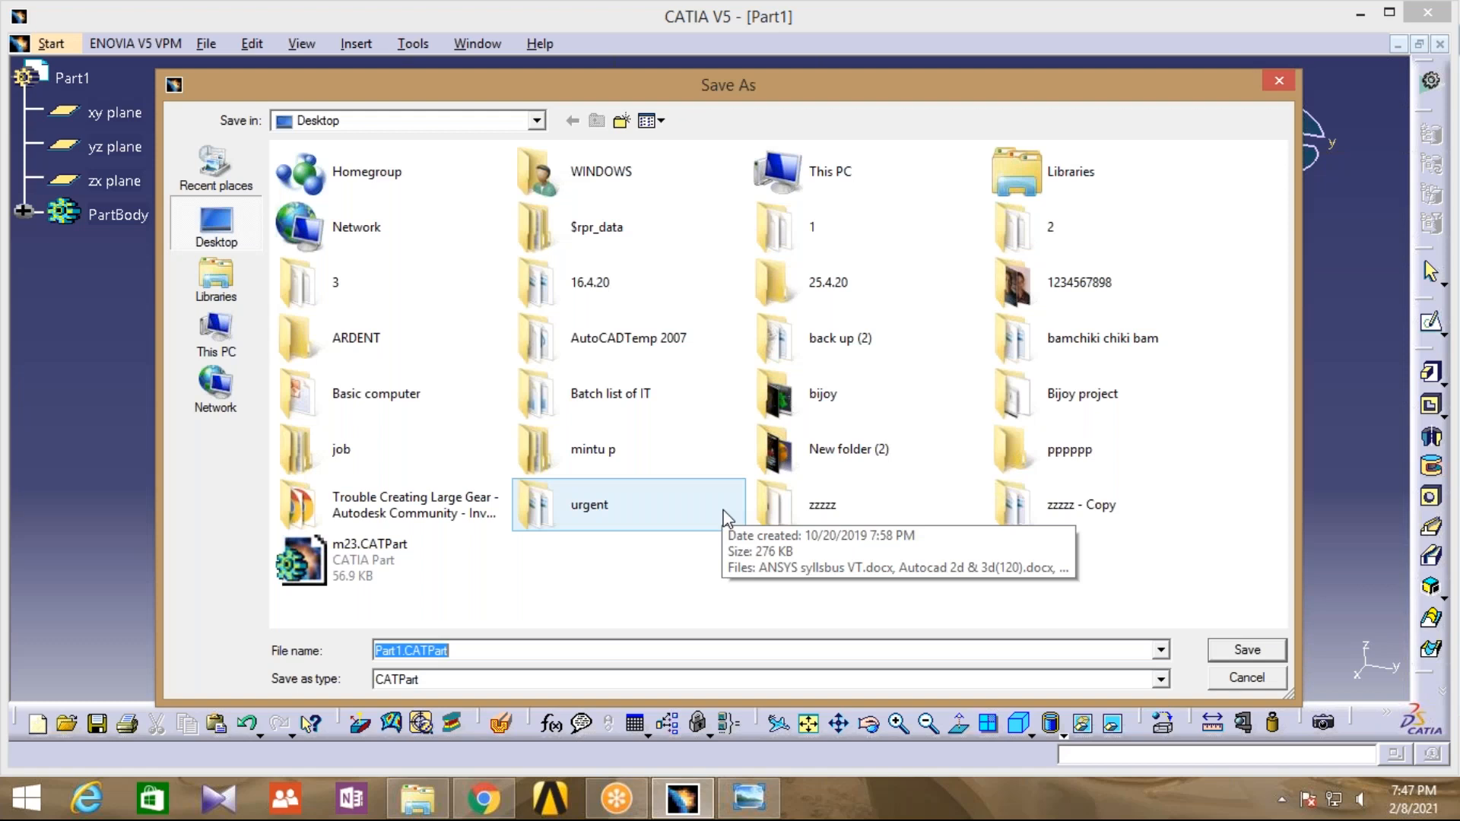
{"action": "type", "text": "c"}
{"action": "key", "text": "BackSpace"}
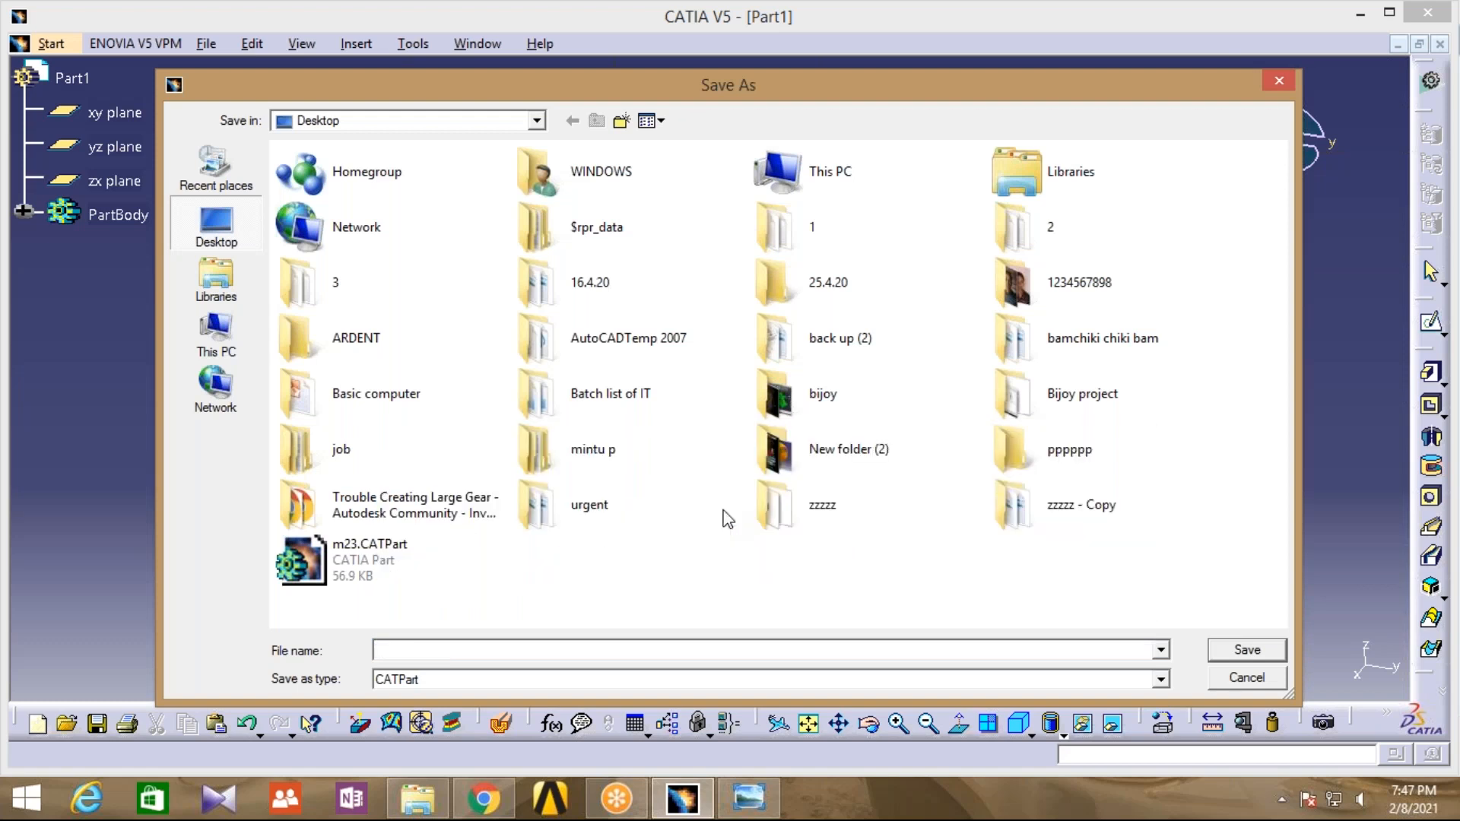
{"action": "type", "text": "a"}
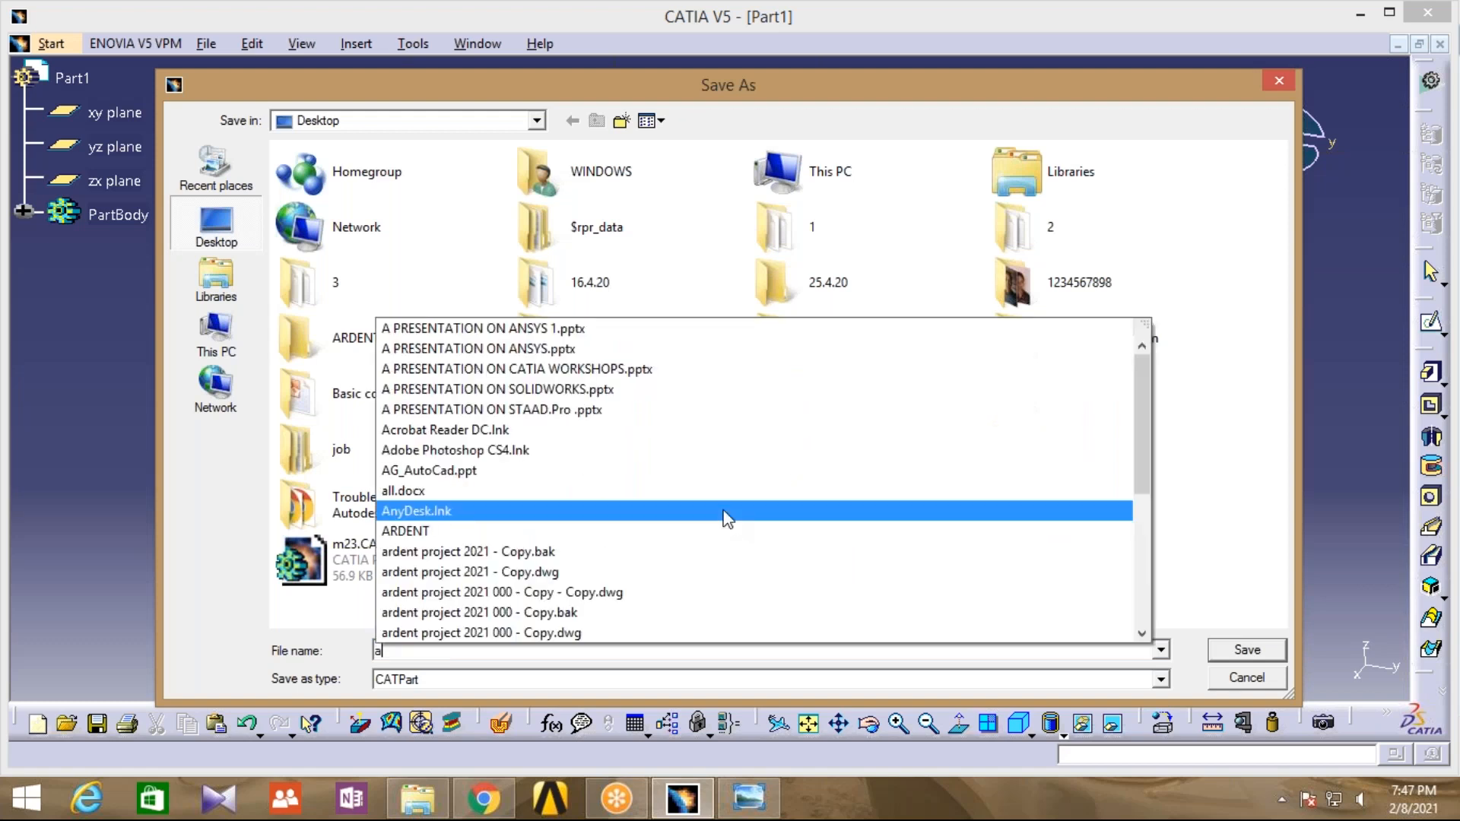
{"action": "type", "text": "1"}
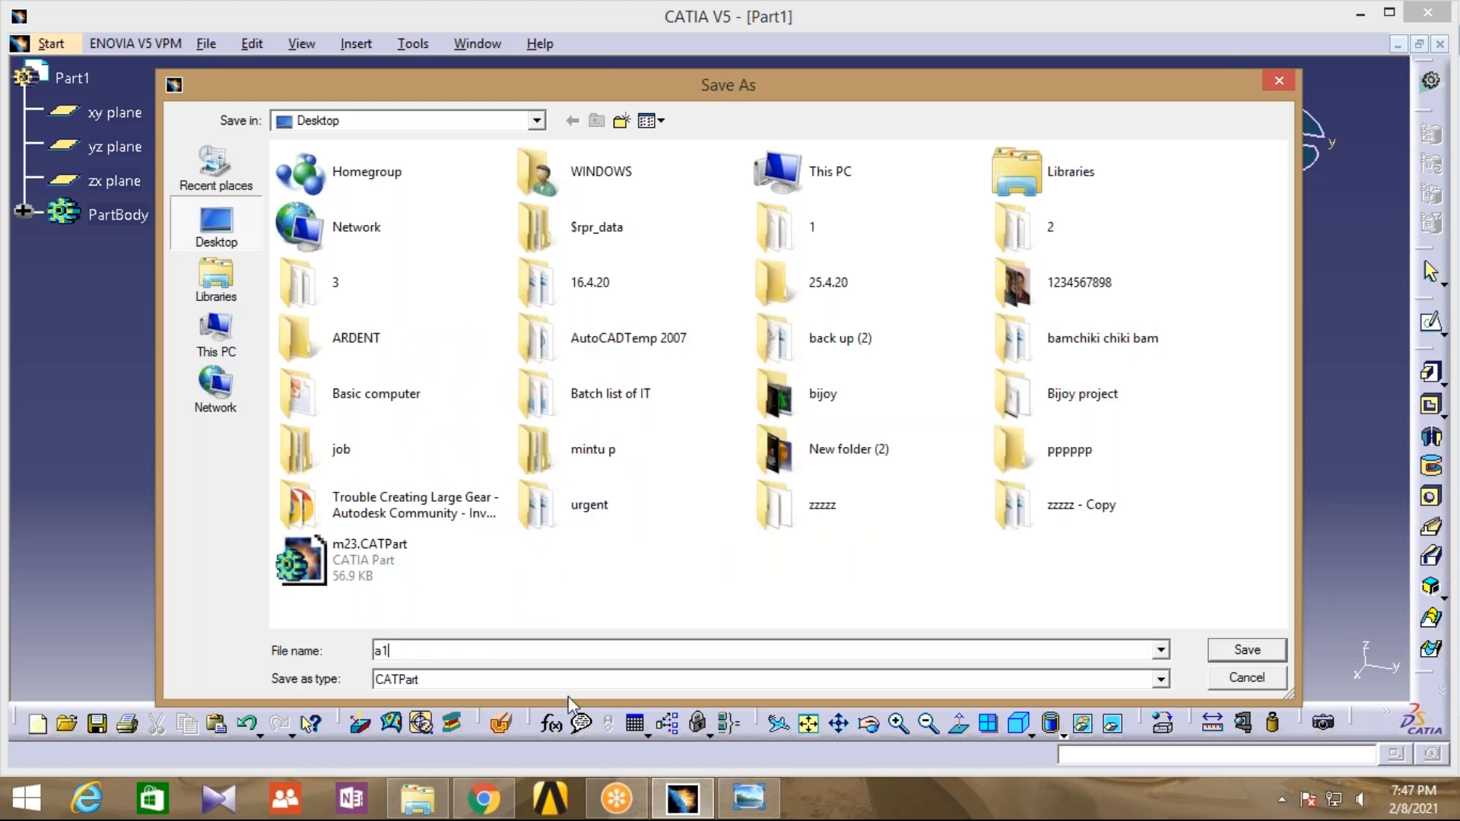
{"action": "left_click", "coordinate": [1221, 657]}
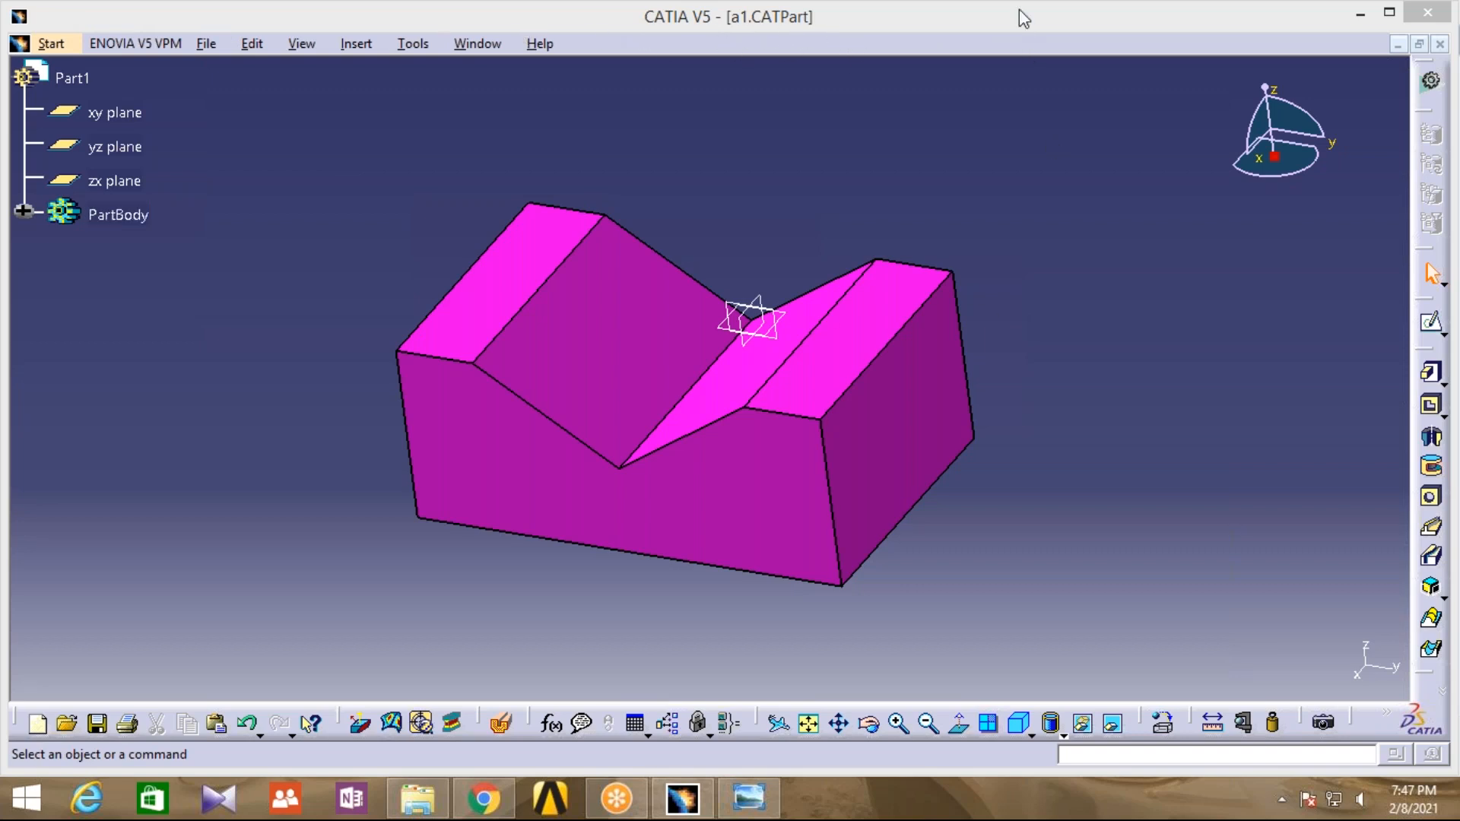
Close the saved V-groove part and switch to Windows Photo Viewer to view the reference drawing
{"action": "left_click", "coordinate": [1439, 43]}
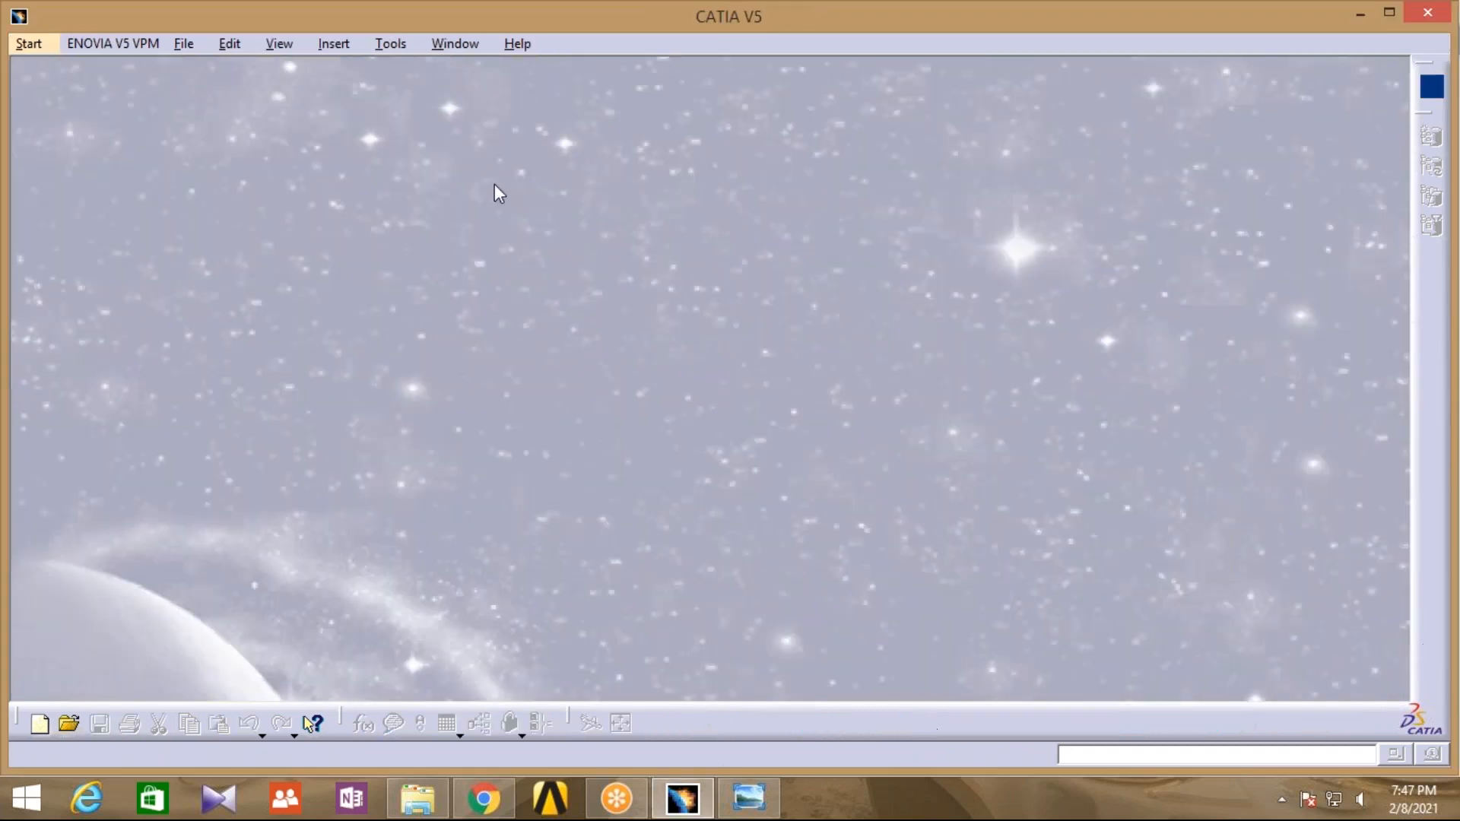
{"action": "mouse_move", "coordinate": [747, 812]}
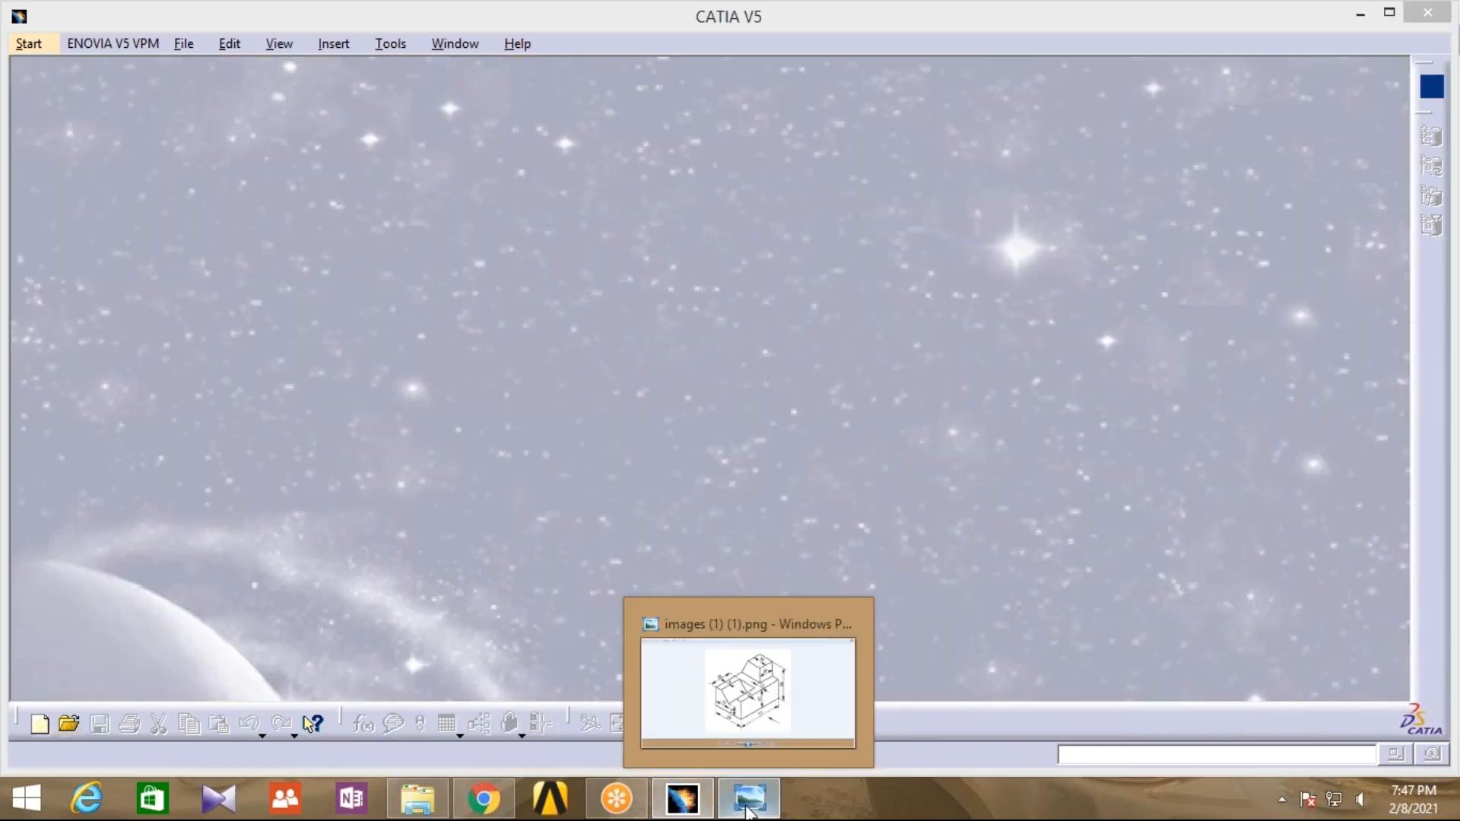
{"action": "left_click", "coordinate": [747, 807]}
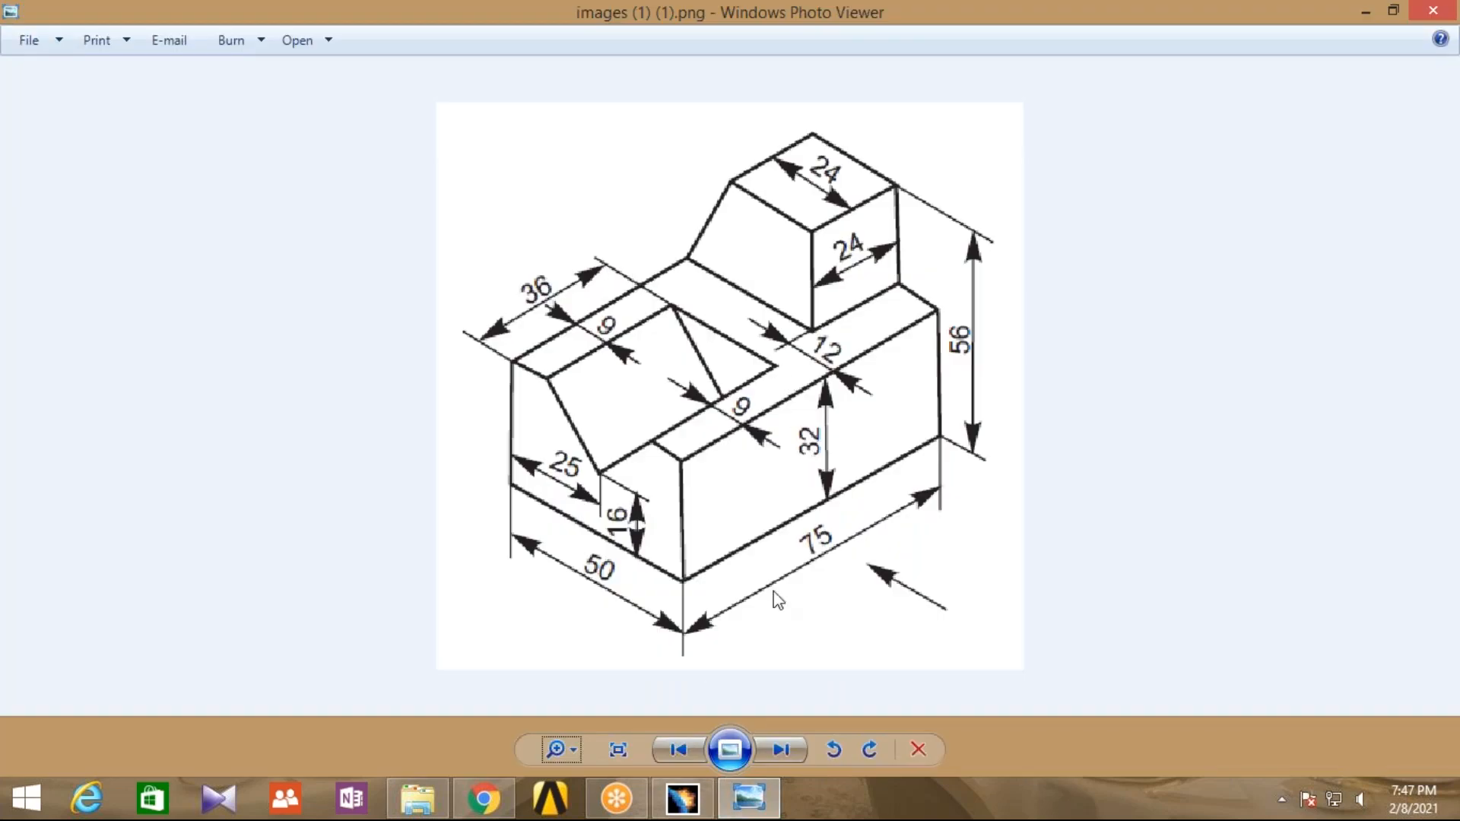
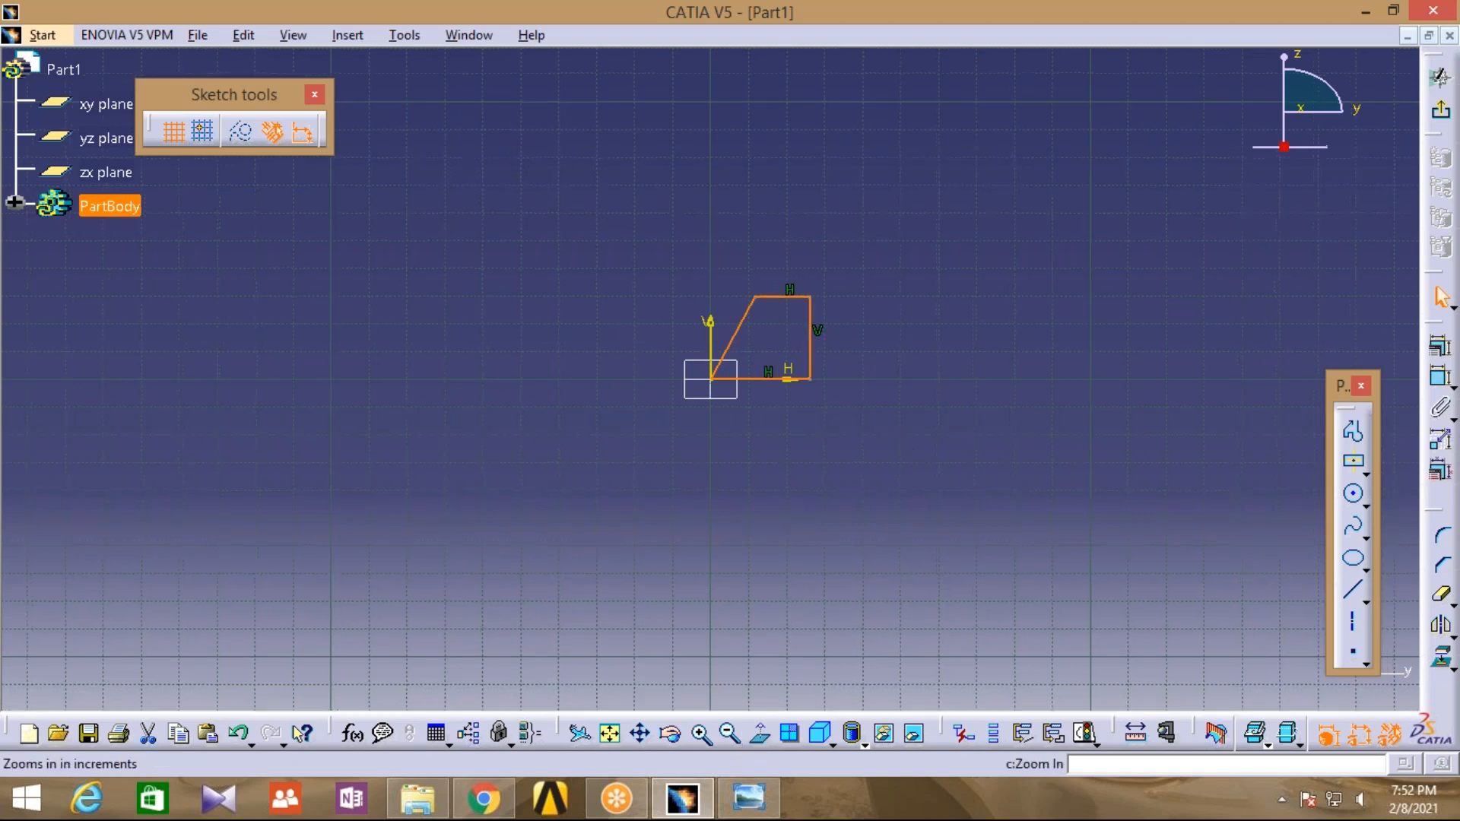
Dimension the bottom edge of the slanted-side profile and set its length to 38 mm
{"action": "left_click", "coordinate": [702, 735]}
{"action": "left_click", "coordinate": [702, 734]}
{"action": "left_click", "coordinate": [701, 735]}
{"action": "left_click", "coordinate": [701, 734]}
{"action": "left_click", "coordinate": [785, 591]}
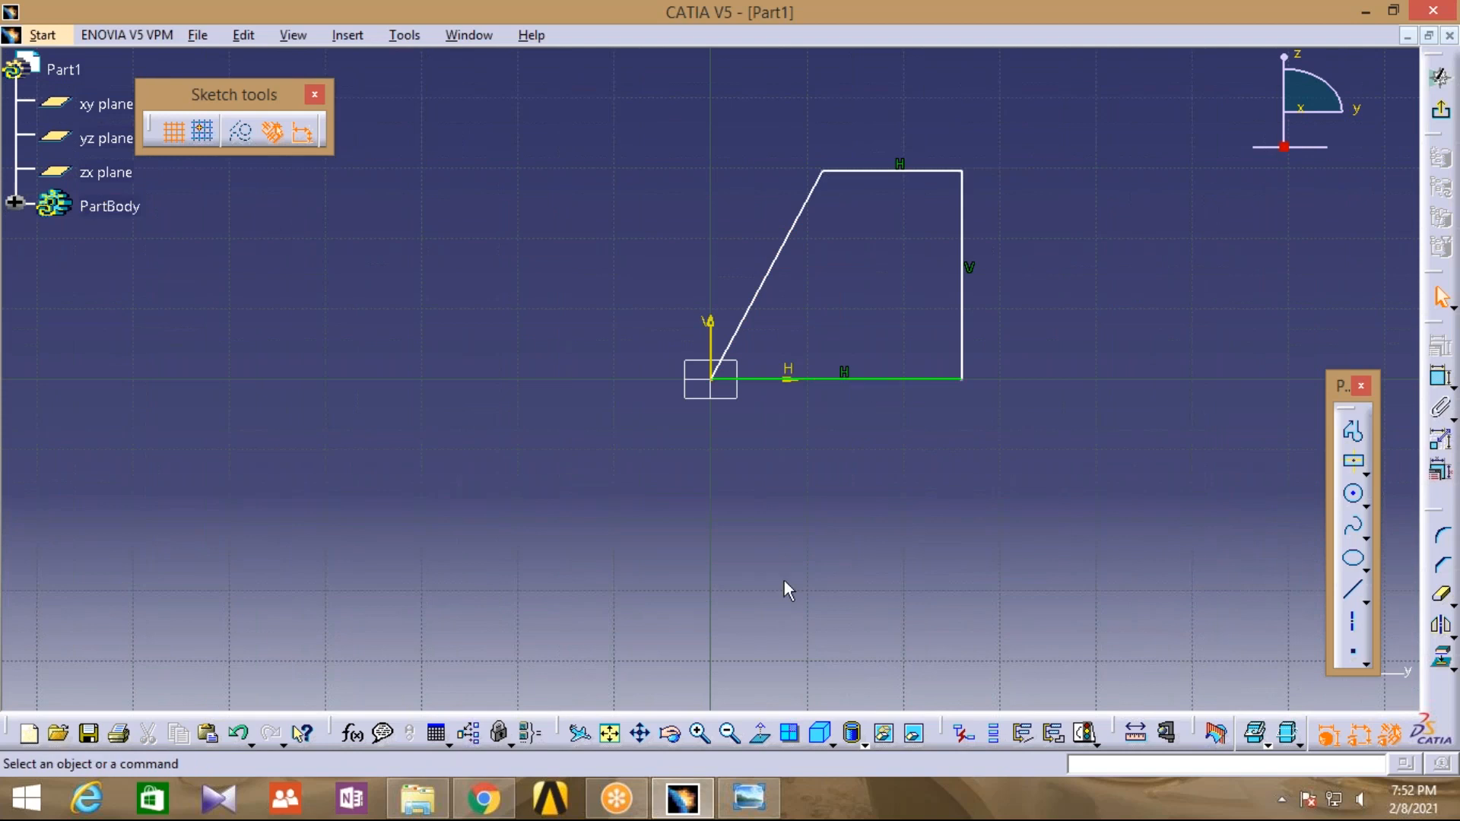
{"action": "left_click", "coordinate": [747, 800]}
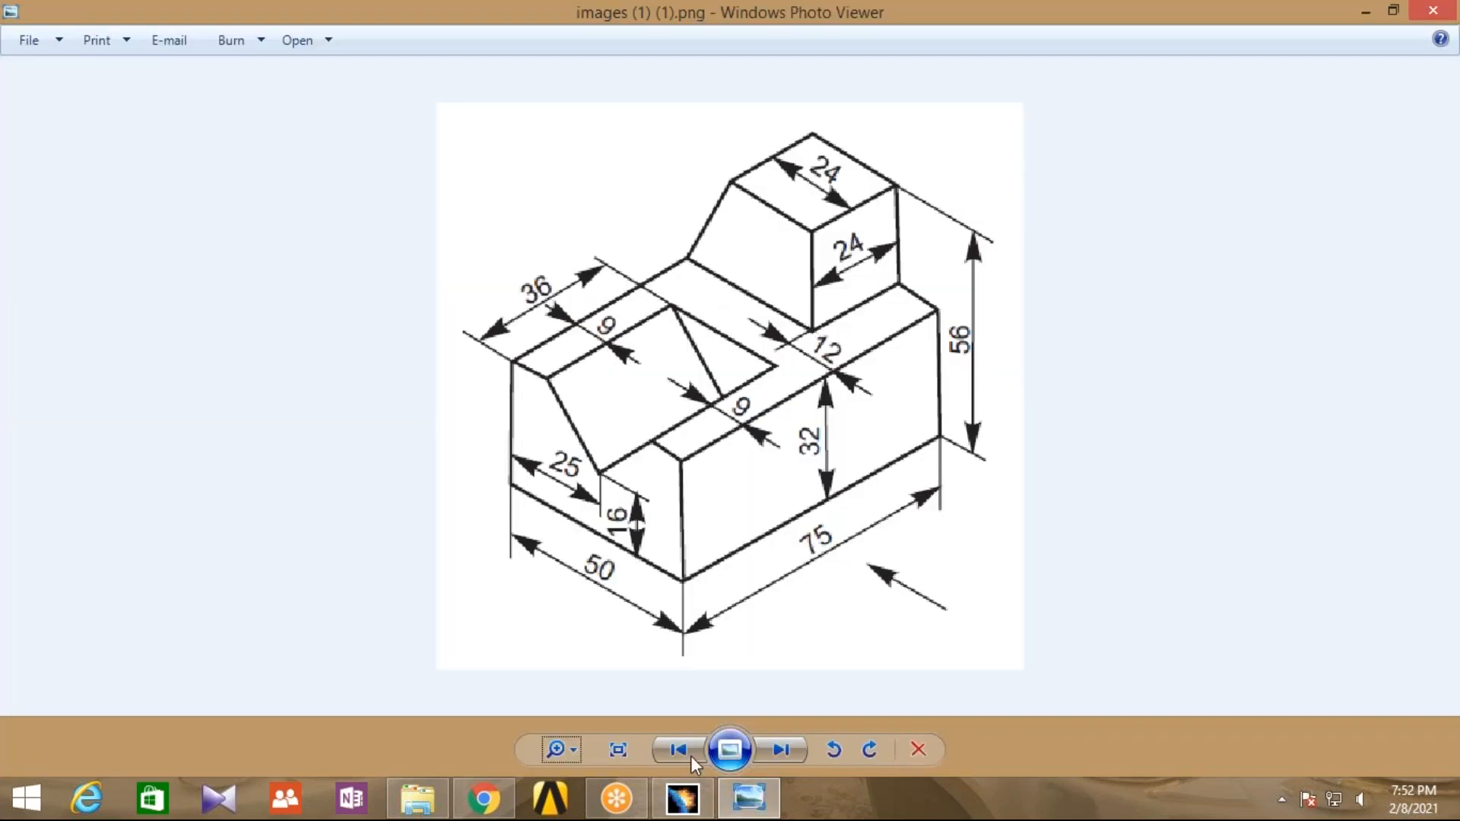
{"action": "left_click", "coordinate": [682, 798]}
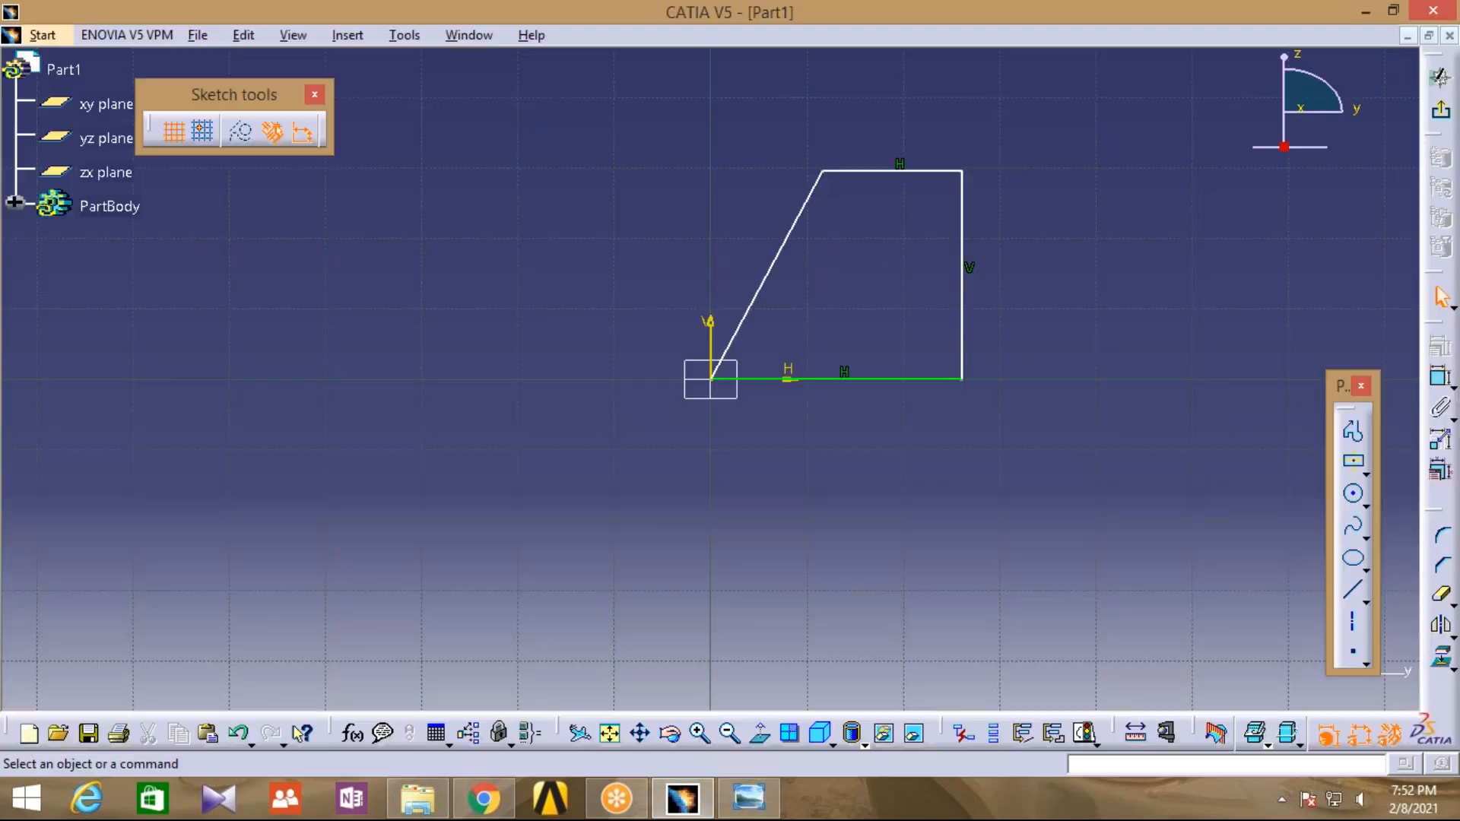
{"action": "left_click", "coordinate": [1441, 378]}
{"action": "left_click", "coordinate": [890, 391]}
{"action": "left_click", "coordinate": [875, 424]}
{"action": "left_click", "coordinate": [869, 423]}
{"action": "double_click", "coordinate": [869, 423]}
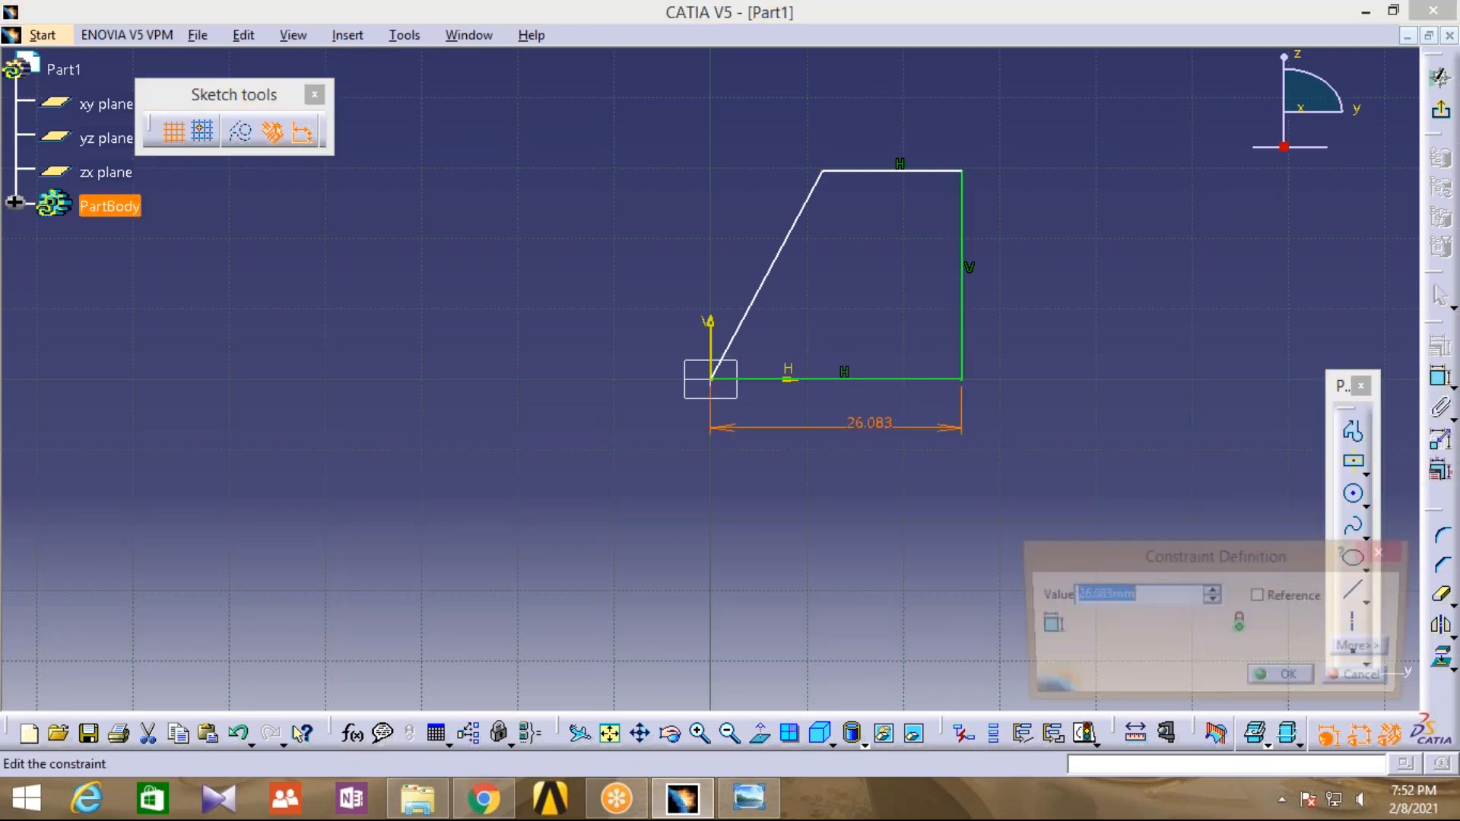
{"action": "type", "text": "38"}
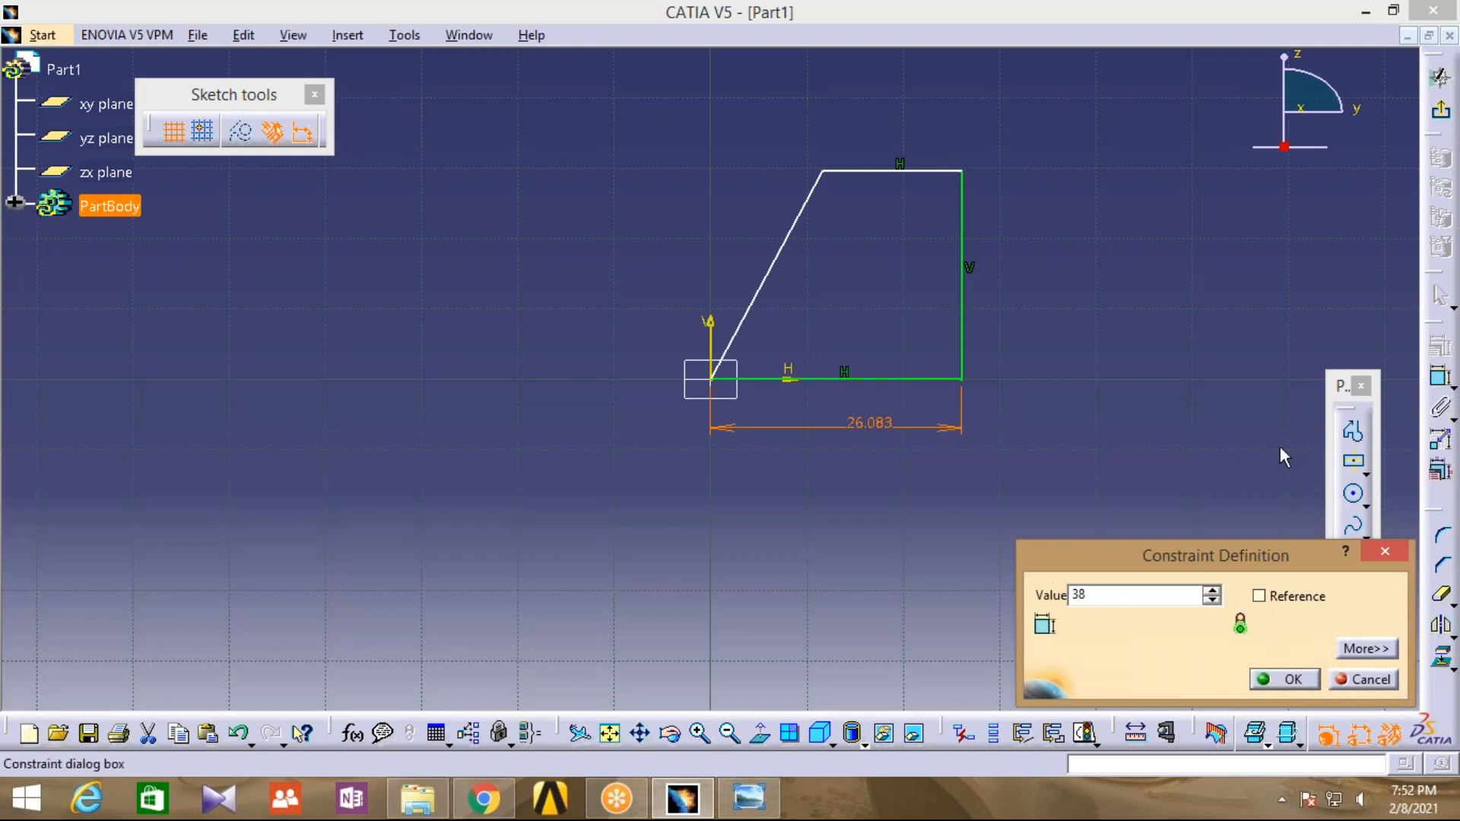
{"action": "left_click", "coordinate": [1248, 420]}
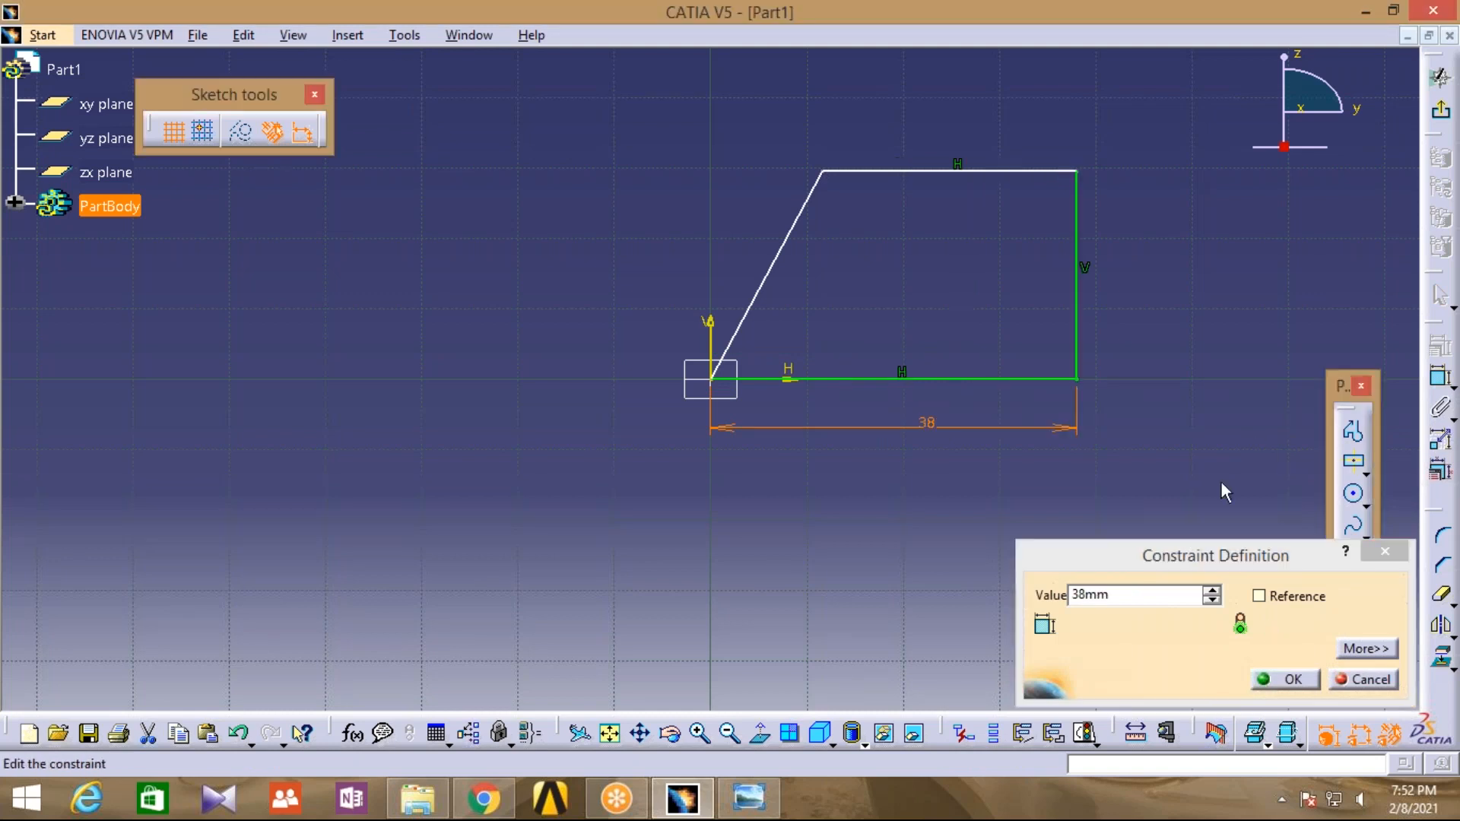
{"action": "left_click", "coordinate": [1282, 679]}
{"action": "left_click", "coordinate": [1086, 315]}
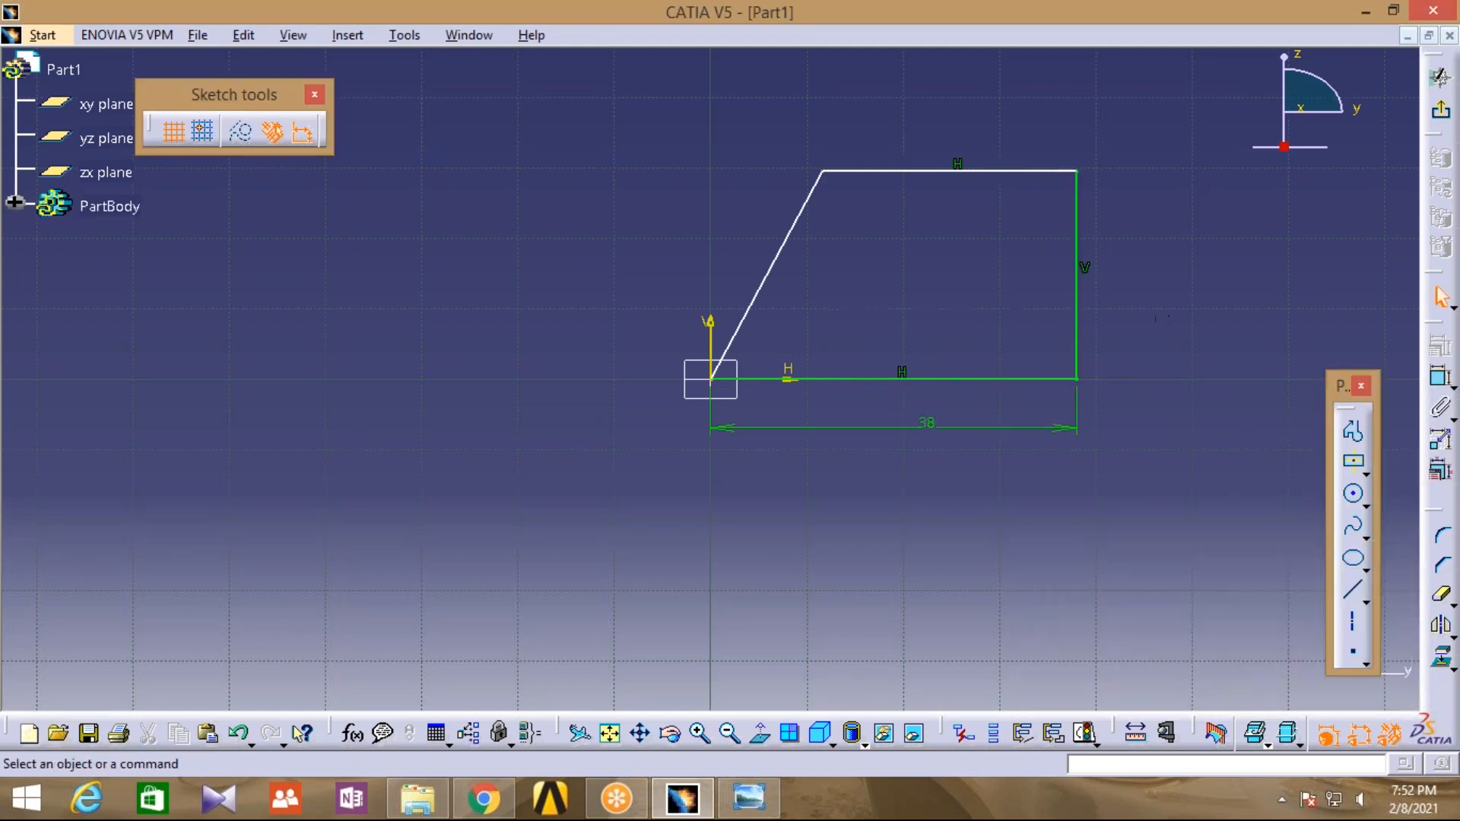
Check the height in the reference drawing, dimension the profile's vertical right edge and set it to 24 mm
{"action": "left_click", "coordinate": [751, 798]}
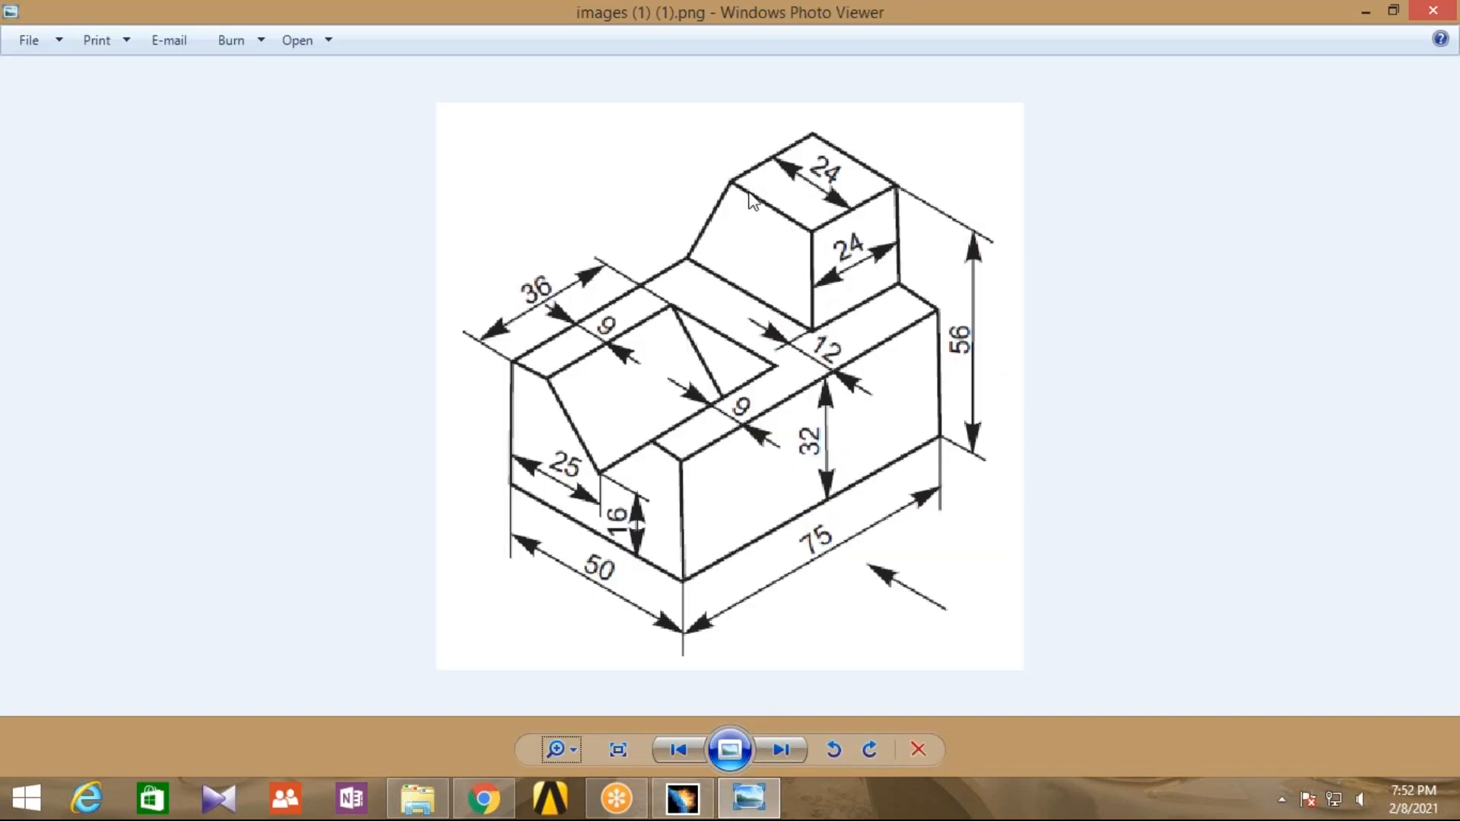
{"action": "left_click", "coordinate": [698, 803]}
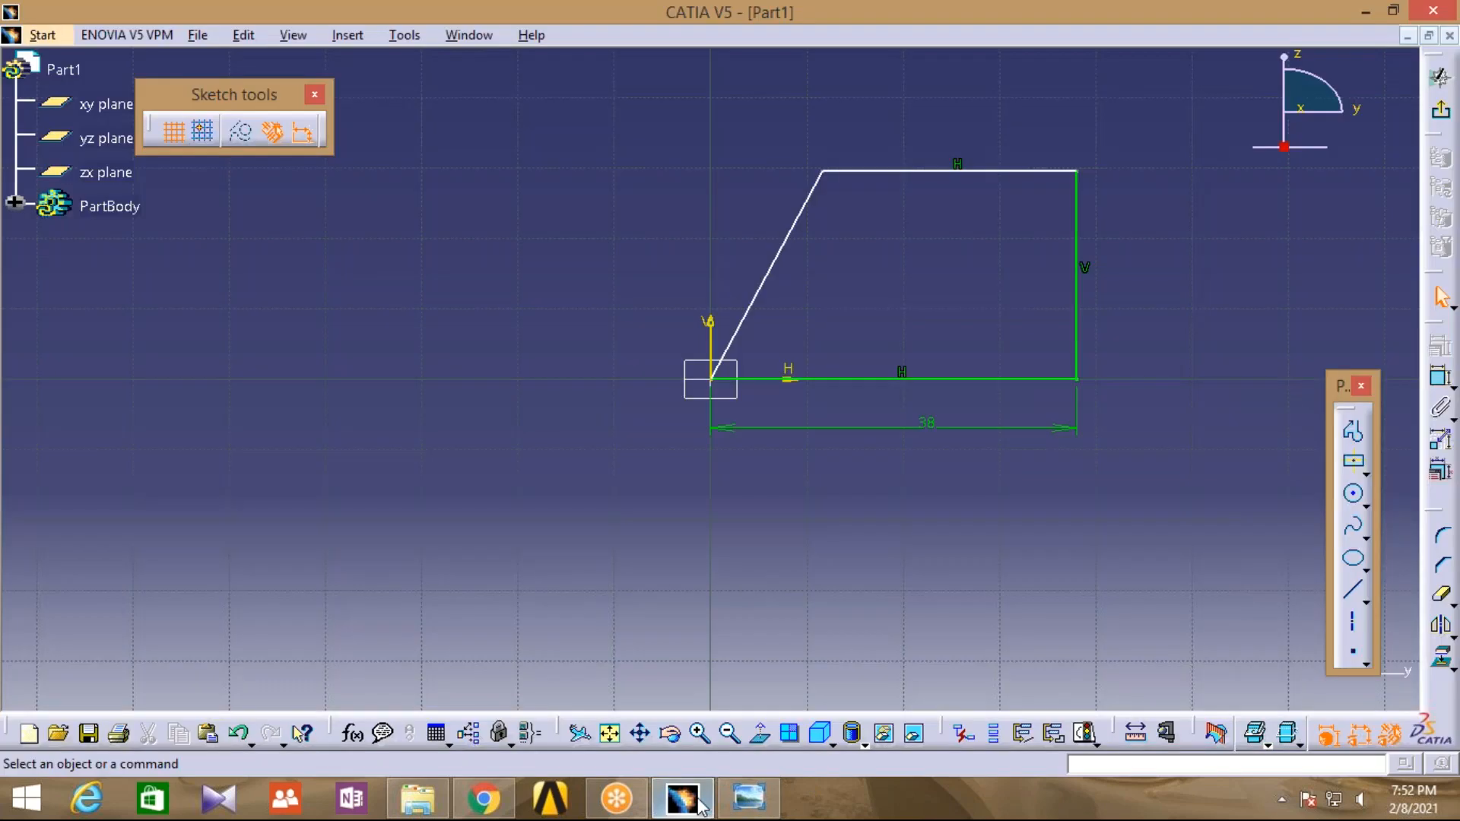
{"action": "left_click", "coordinate": [1440, 376]}
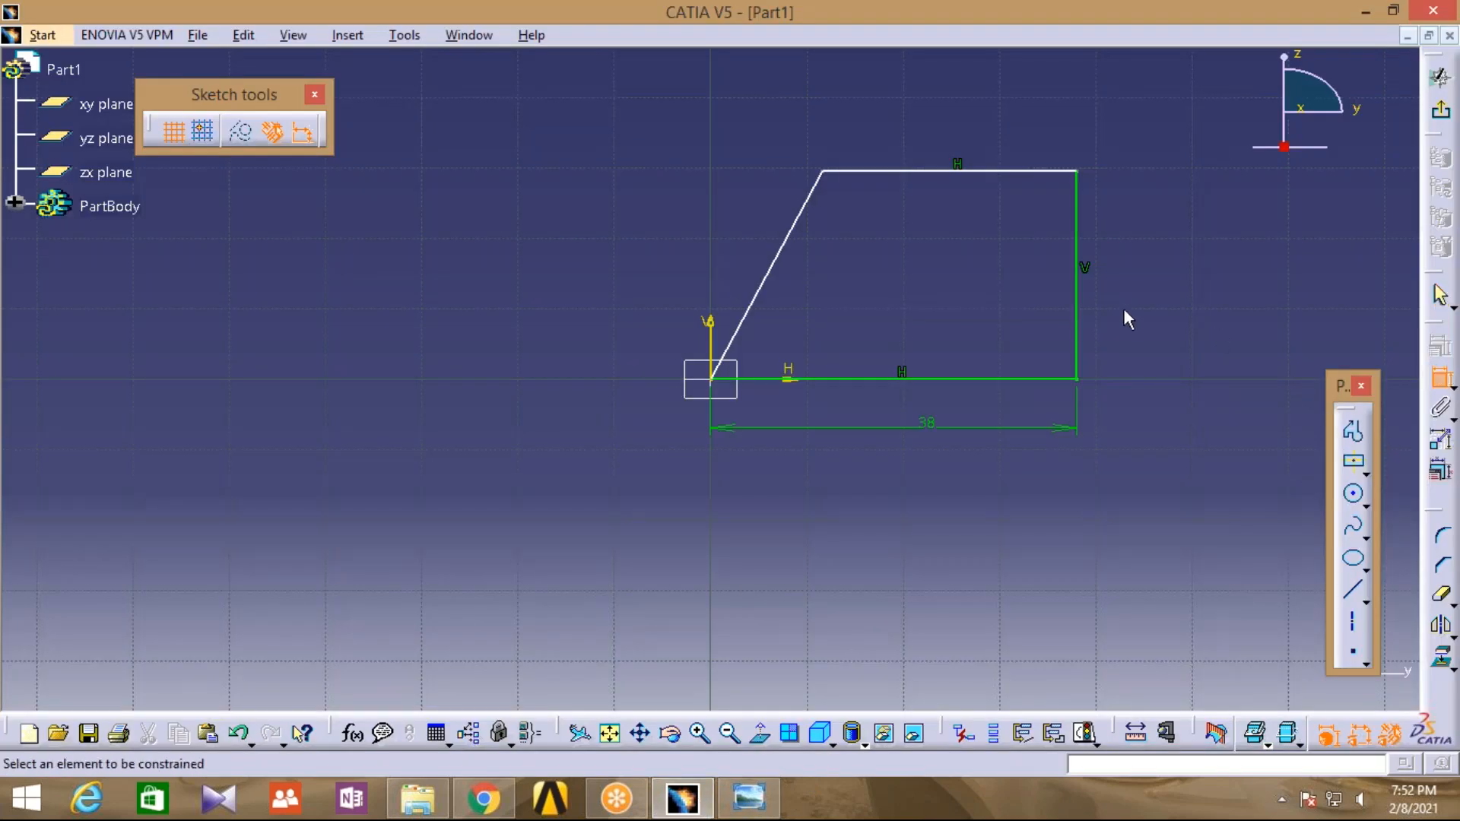
{"action": "left_click", "coordinate": [1076, 316]}
{"action": "left_click", "coordinate": [1132, 297]}
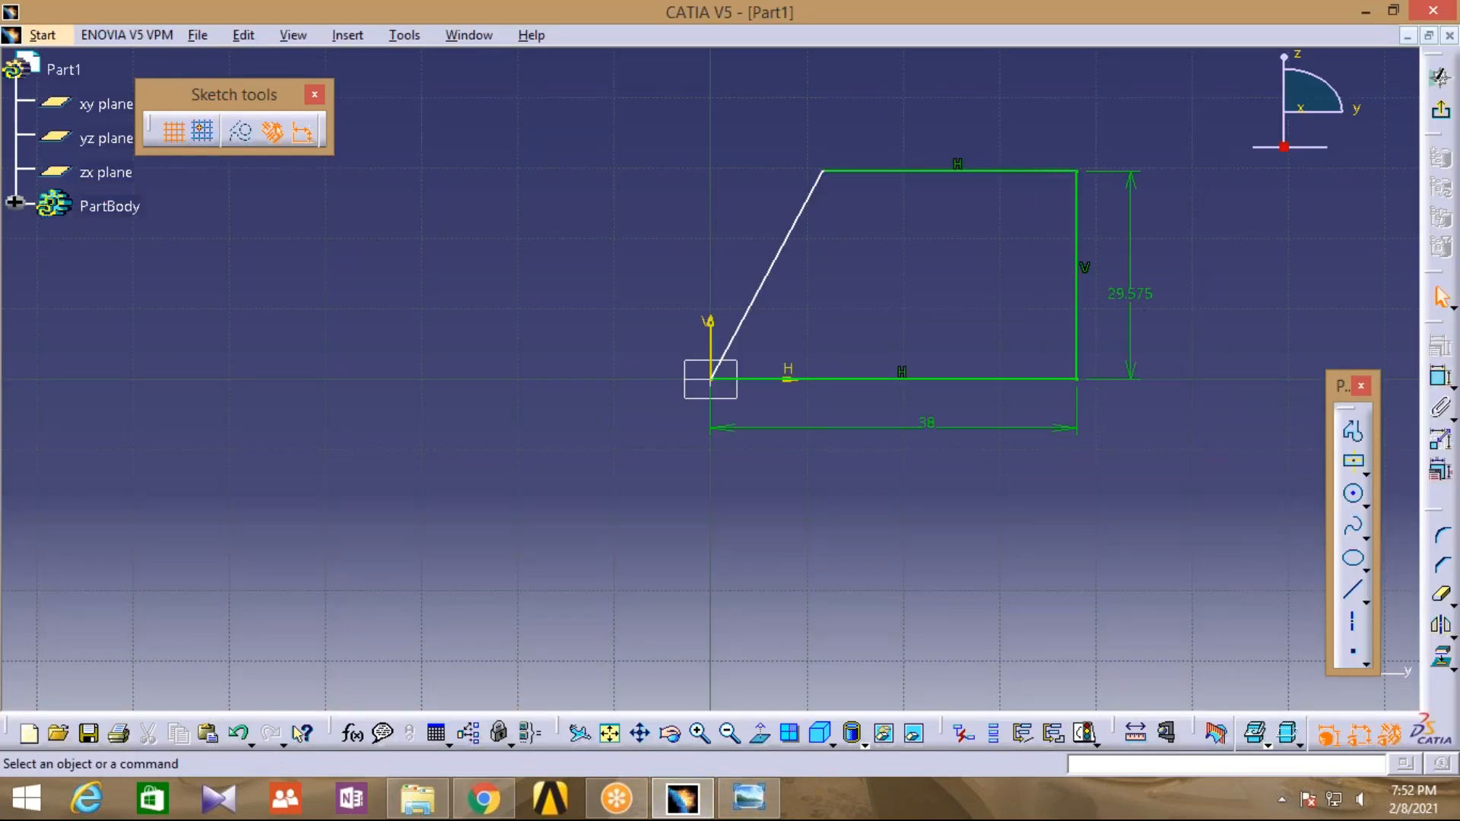
{"action": "double_click", "coordinate": [1138, 297]}
{"action": "type", "text": "24"}
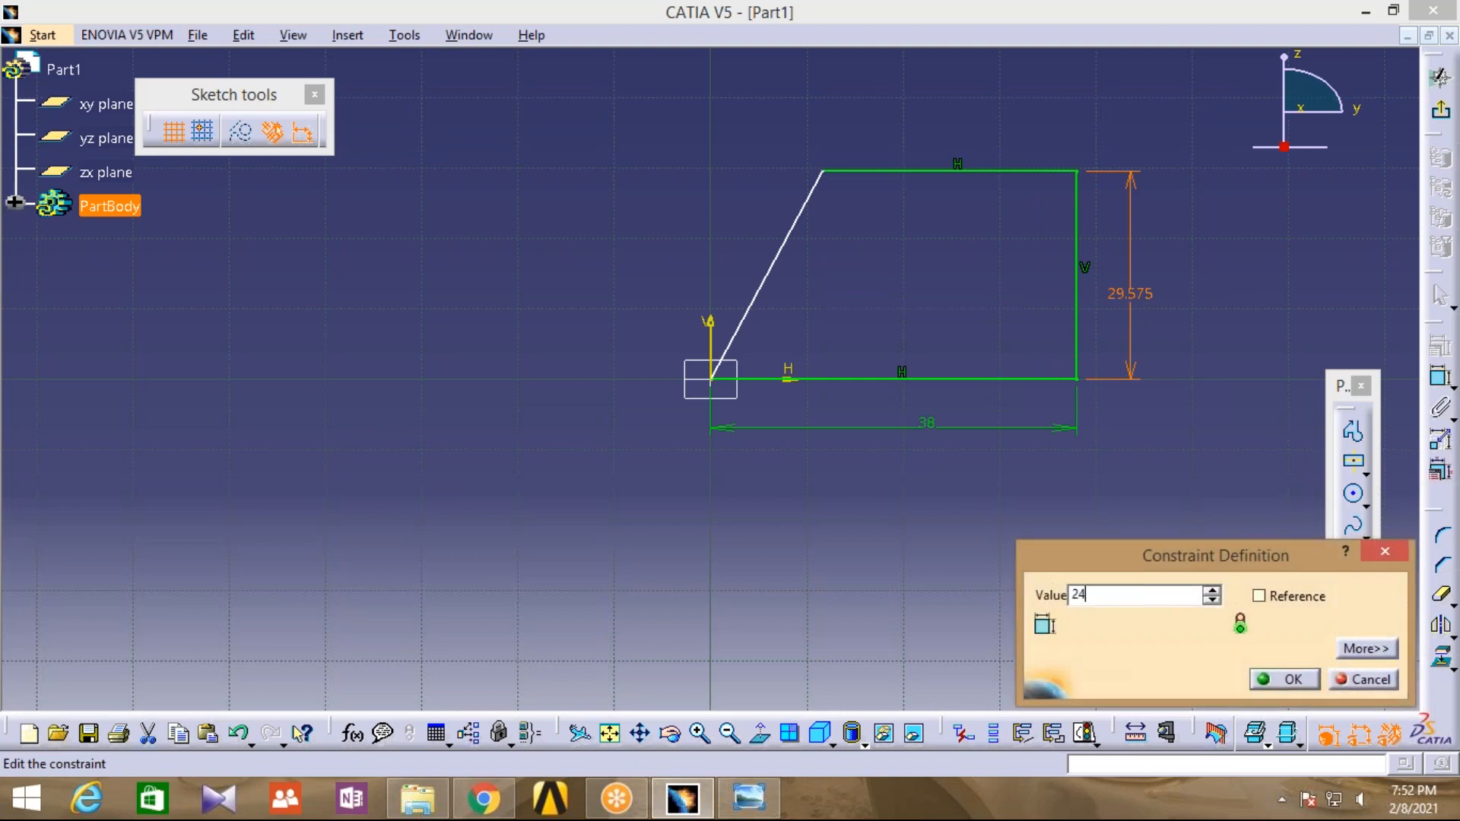
{"action": "left_click", "coordinate": [1254, 273]}
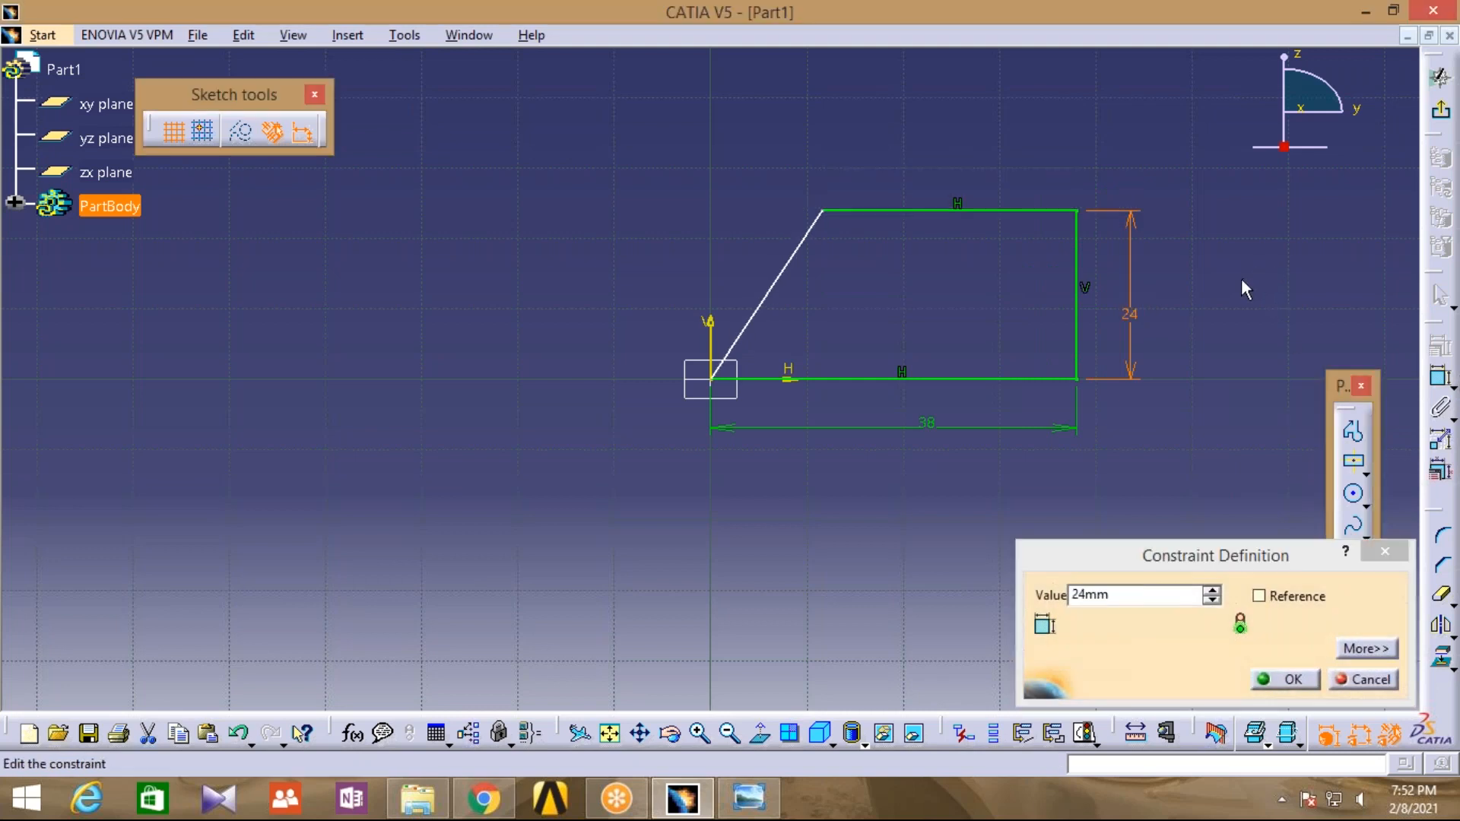
{"action": "mouse_move", "coordinate": [1041, 353]}
{"action": "middle_mouse_down"}
{"action": "mouse_move", "coordinate": [1004, 378]}
{"action": "mouse_move", "coordinate": [707, 447]}
{"action": "middle_mouse_up"}
{"action": "key", "text": "Return"}
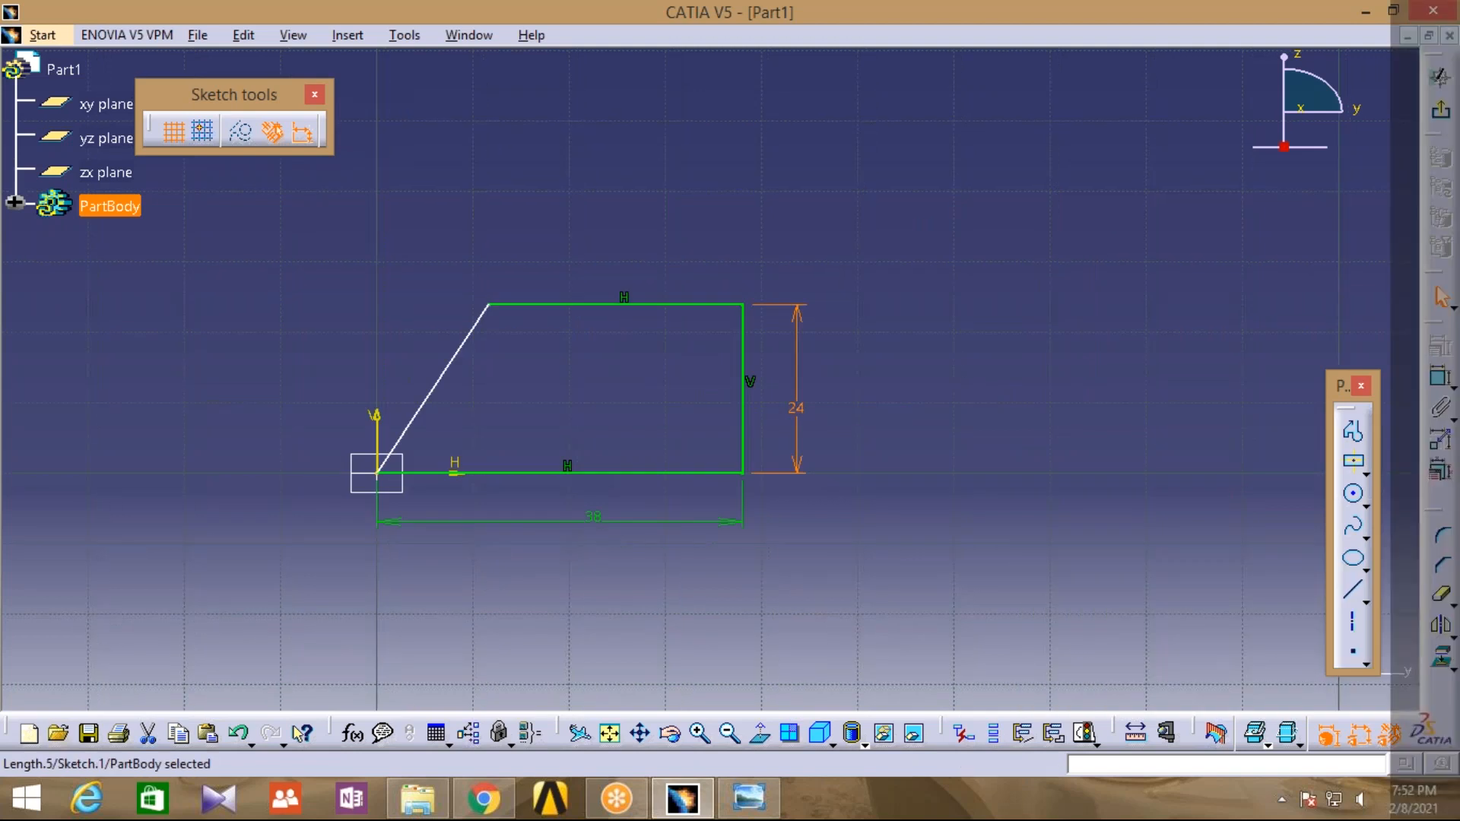
Dimension the top edge of the slanted-side profile and set its length to 24 mm
{"action": "left_click", "coordinate": [1441, 378]}
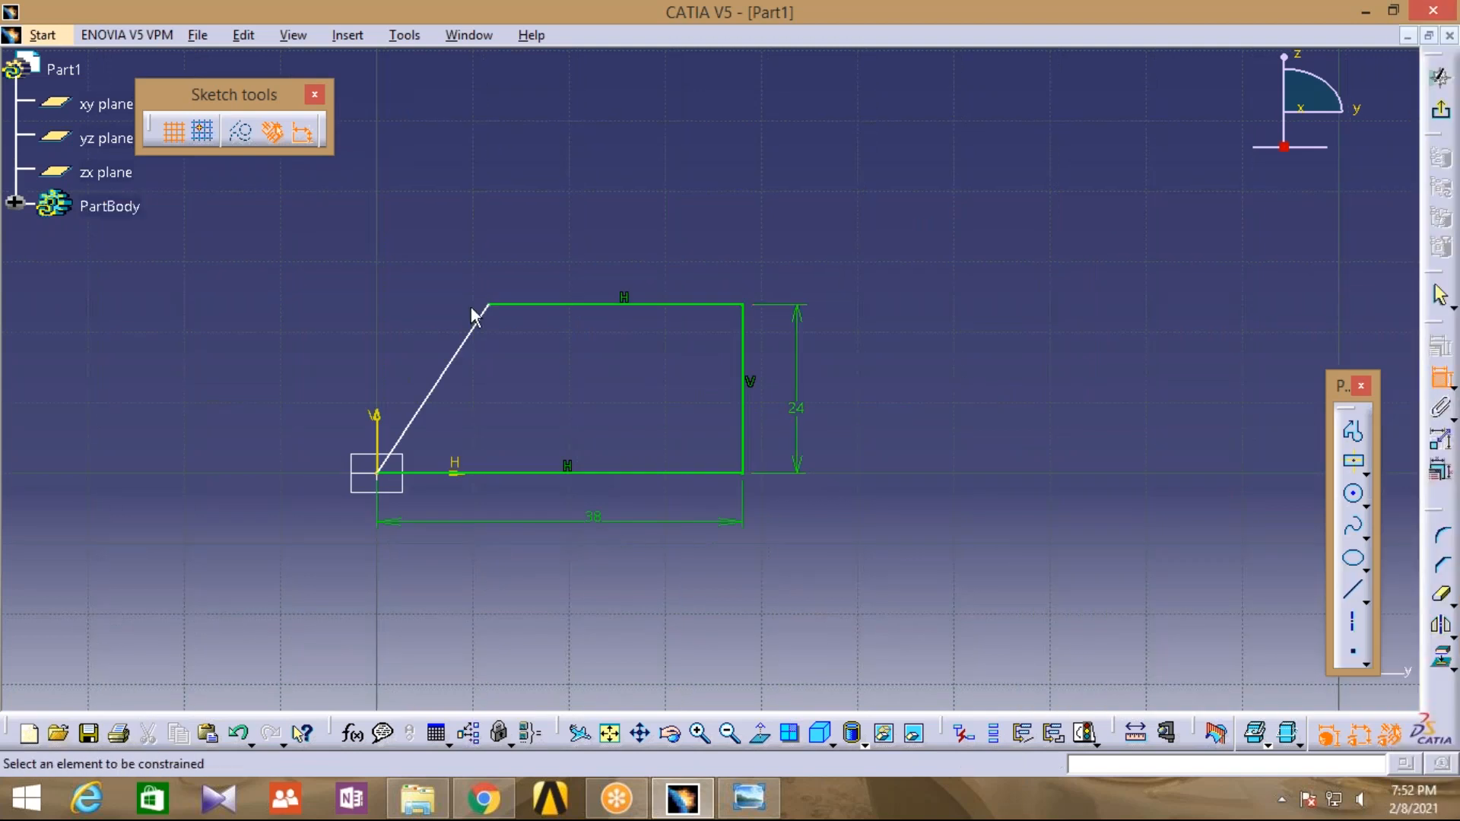
{"action": "left_click", "coordinate": [573, 305]}
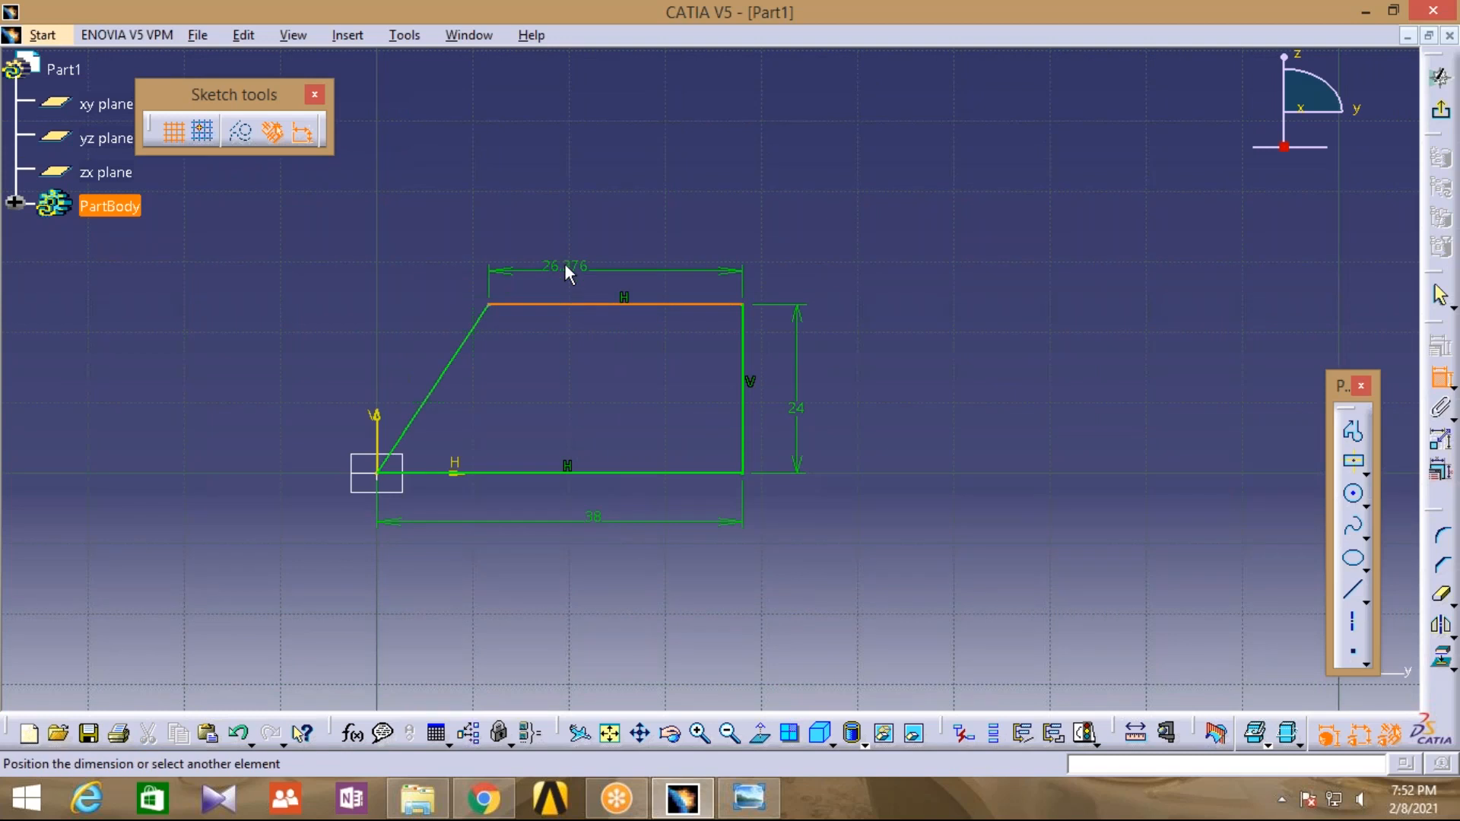
{"action": "left_click", "coordinate": [564, 263]}
{"action": "double_click", "coordinate": [576, 244]}
{"action": "type", "text": "34"}
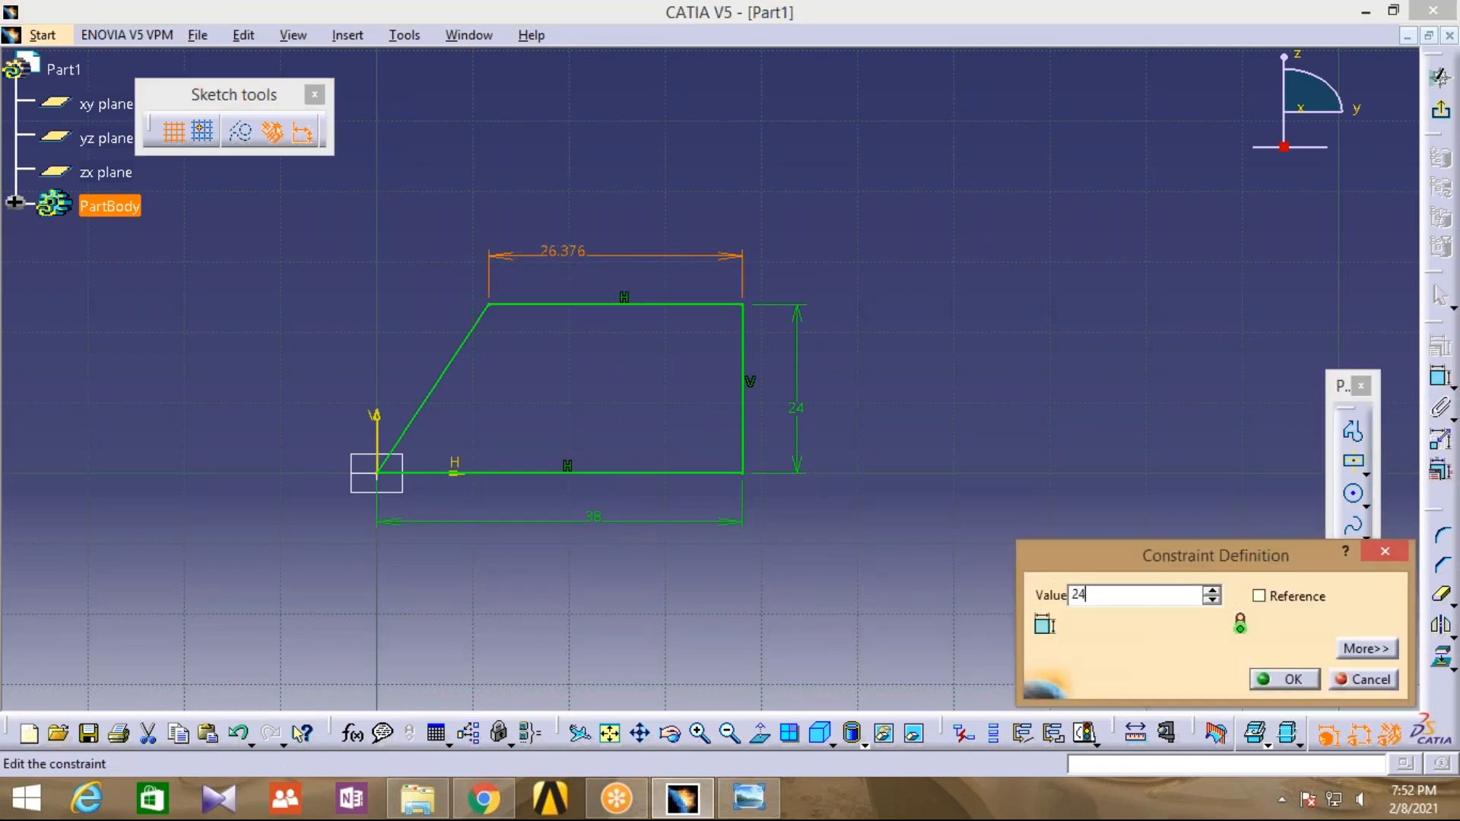
{"action": "left_click", "coordinate": [892, 362]}
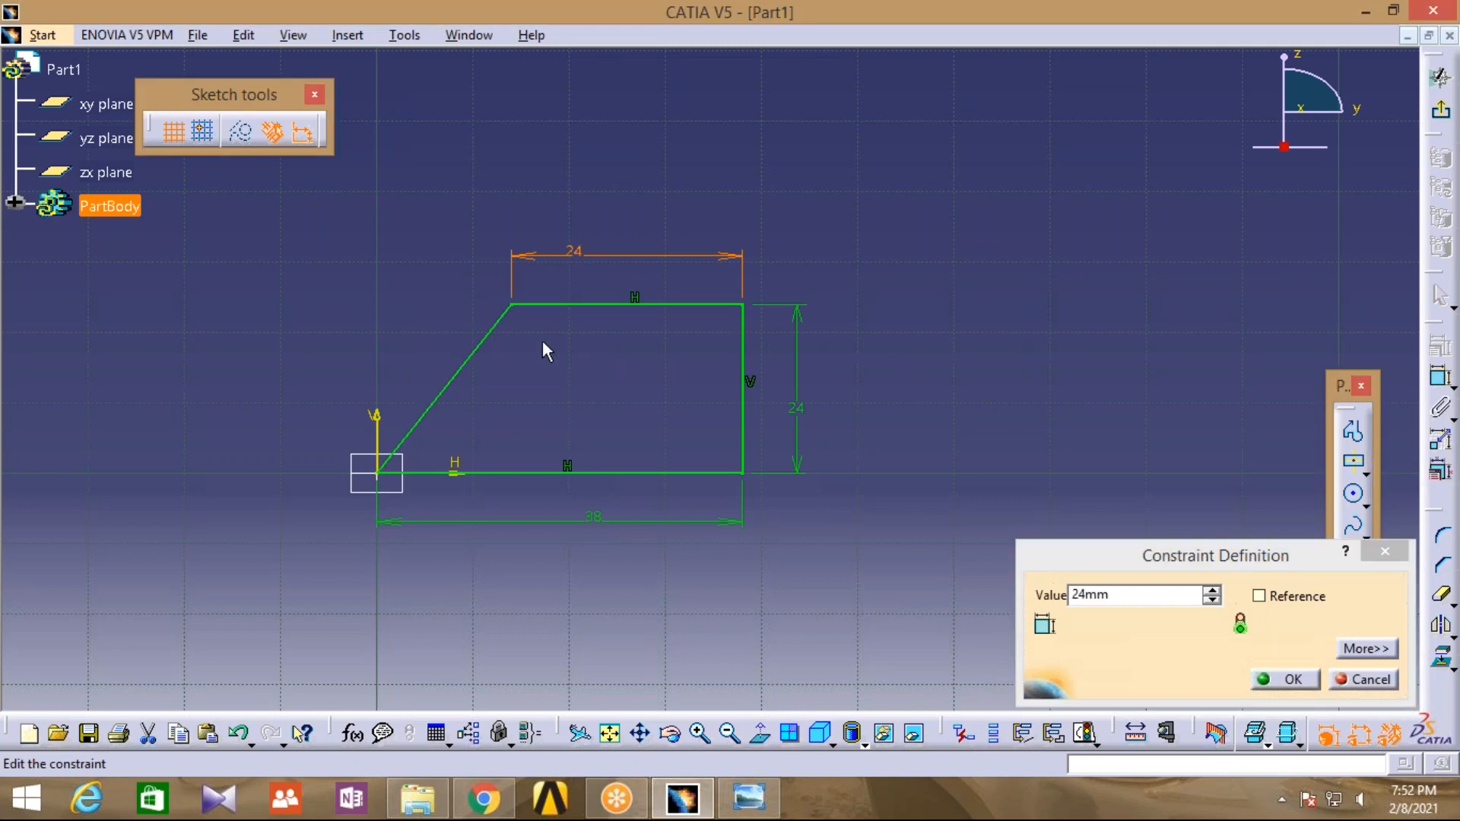
{"action": "left_click", "coordinate": [1292, 679]}
{"action": "left_click", "coordinate": [897, 332]}
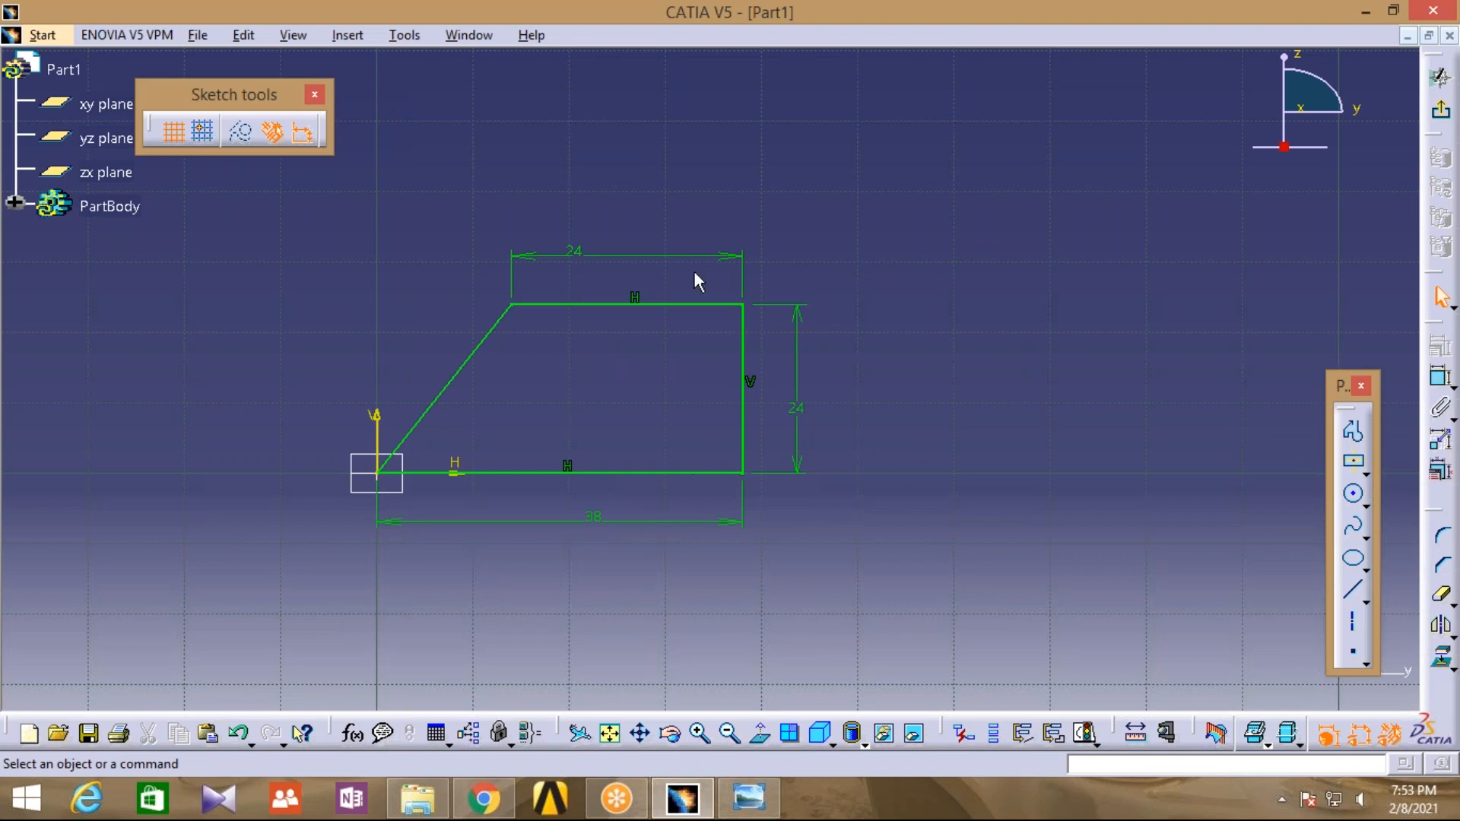
Check the block's depth in the reference drawing and extrude the slanted-side profile with a 24 mm Pad
{"action": "mouse_move", "coordinate": [699, 812]}
{"action": "left_click", "coordinate": [699, 812]}
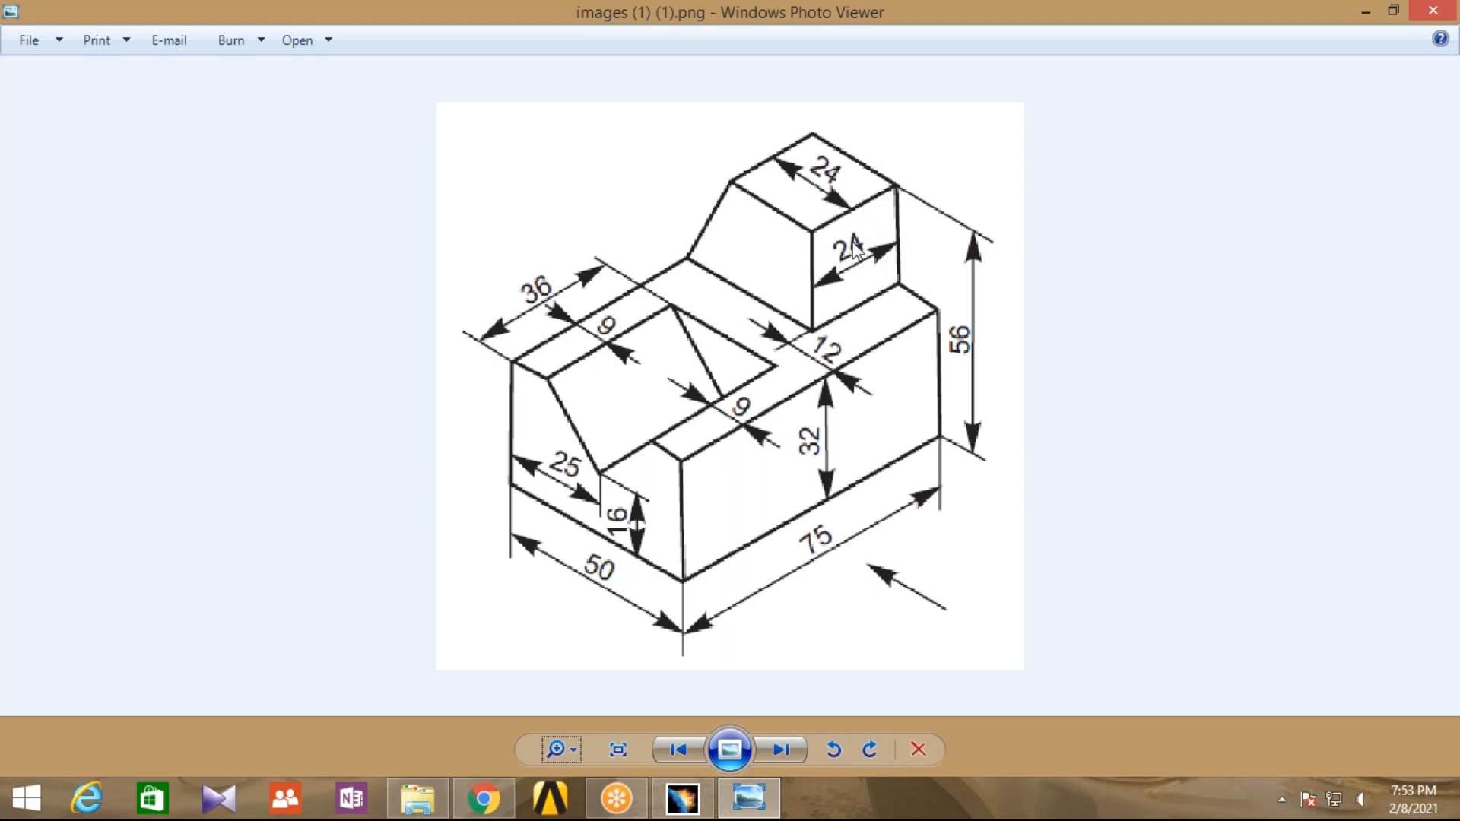
{"action": "left_click", "coordinate": [682, 798]}
{"action": "left_click", "coordinate": [1439, 111]}
{"action": "left_click", "coordinate": [1439, 363]}
{"action": "type", "text": "24mm"}
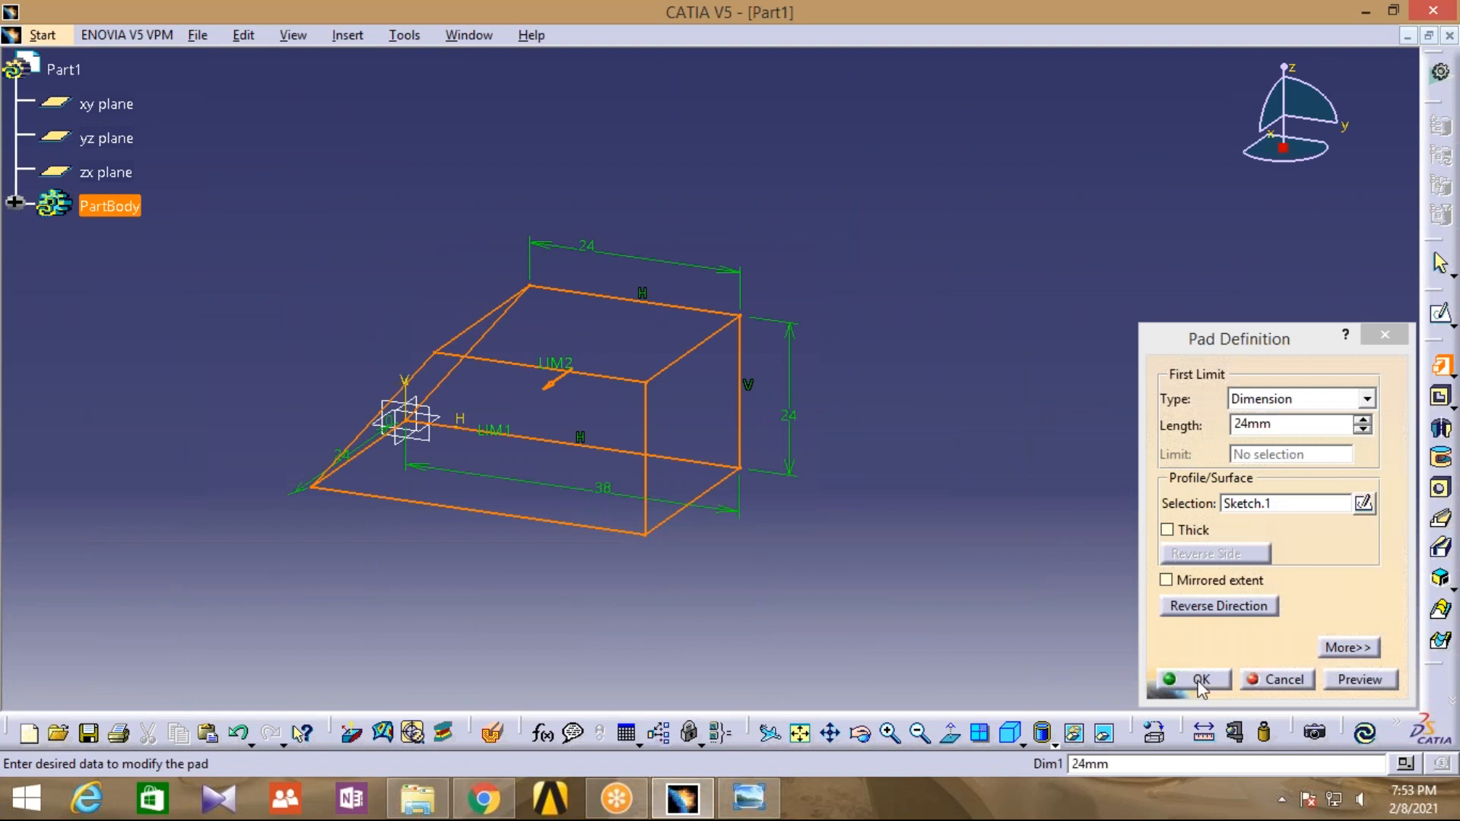
{"action": "left_click", "coordinate": [1191, 678]}
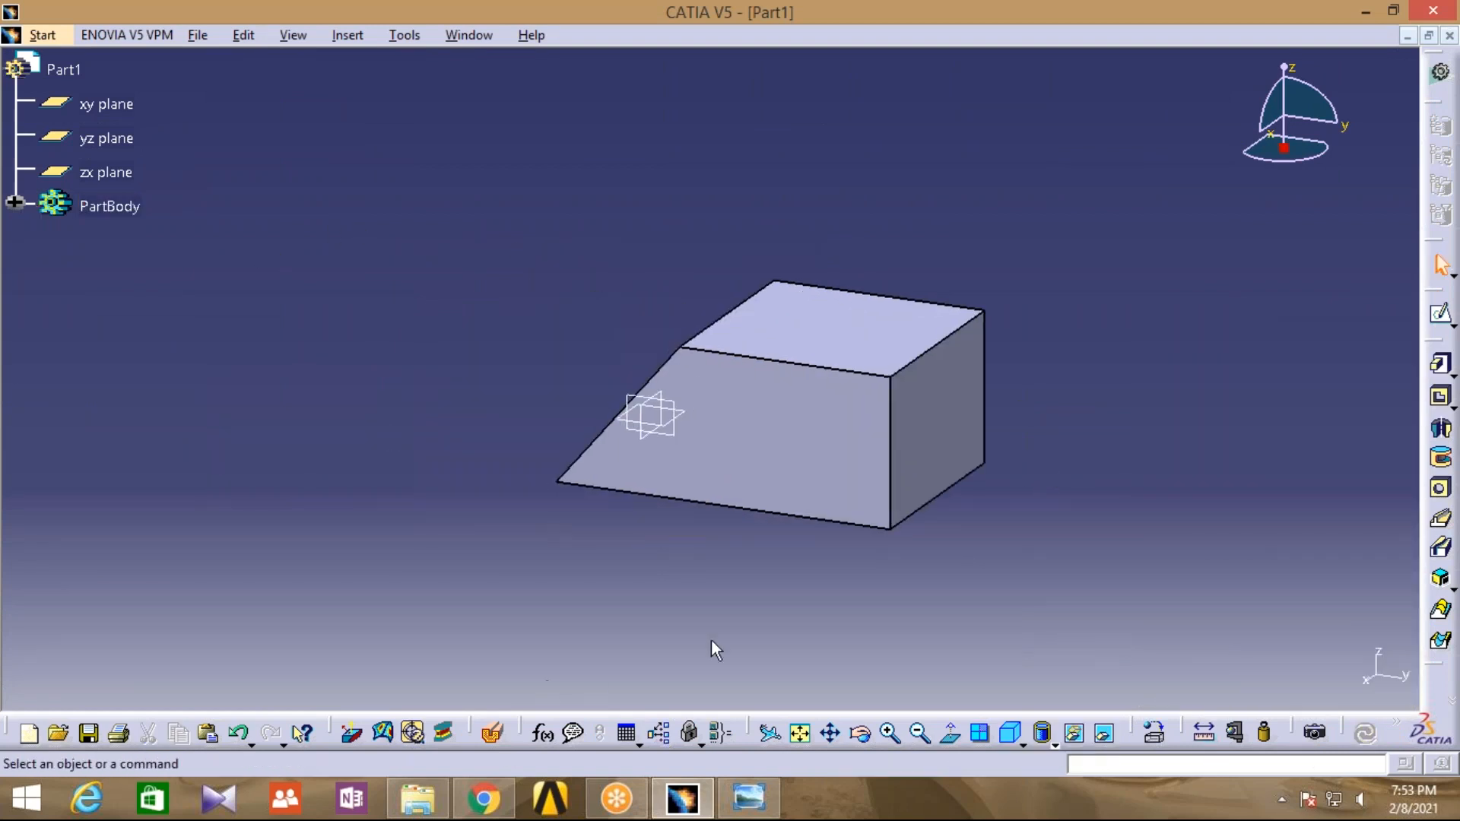
Change the fill colour of PartBody to yellow in its graphic properties
{"action": "middle_click_drag", "start_coordinate": [1147, 453], "coordinate": [1105, 474]}
{"action": "right_click", "coordinate": [129, 210]}
{"action": "left_click", "coordinate": [193, 308]}
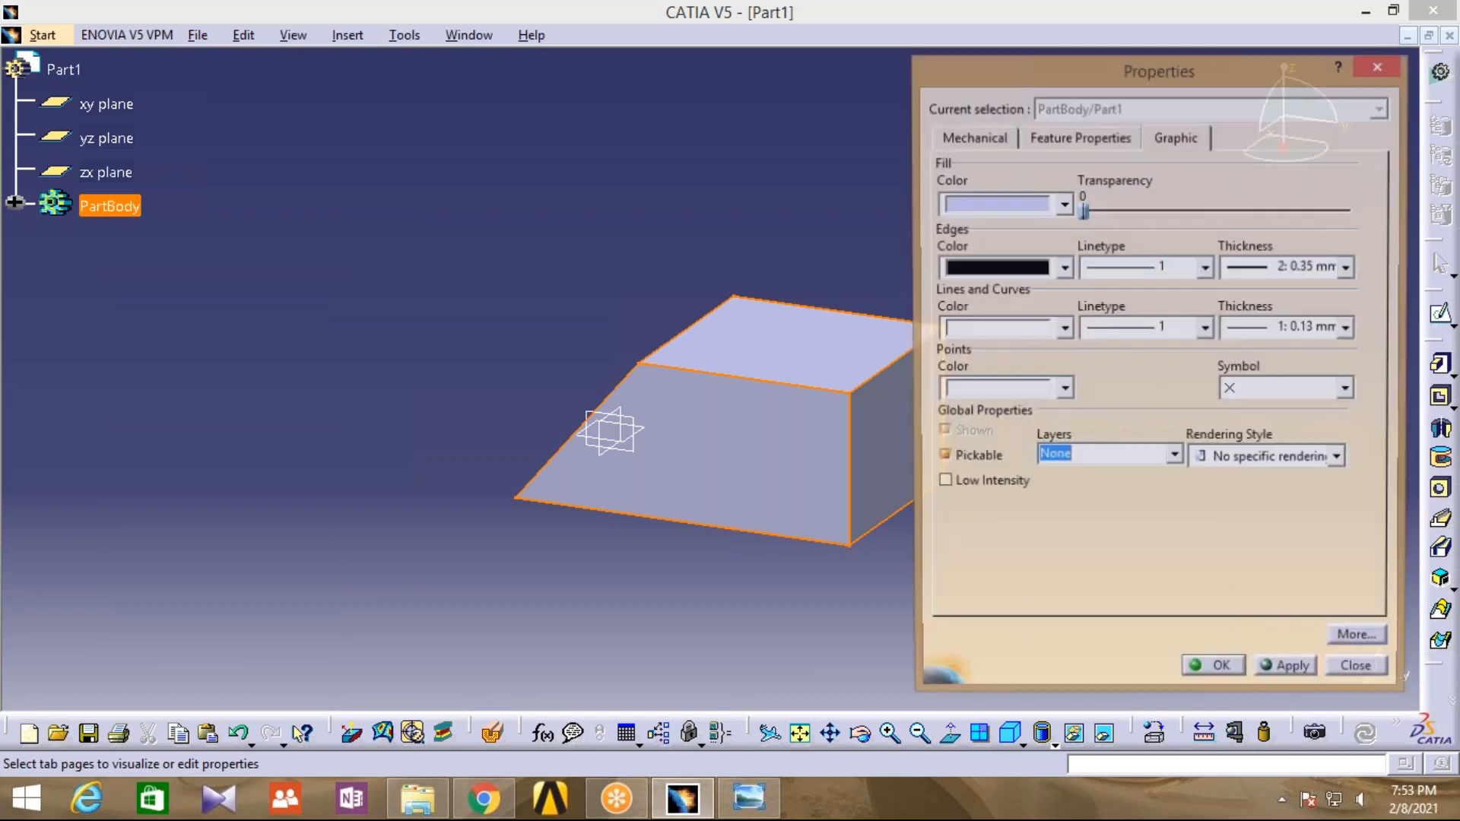
{"action": "left_click", "coordinate": [1063, 203]}
{"action": "left_click", "coordinate": [1011, 305]}
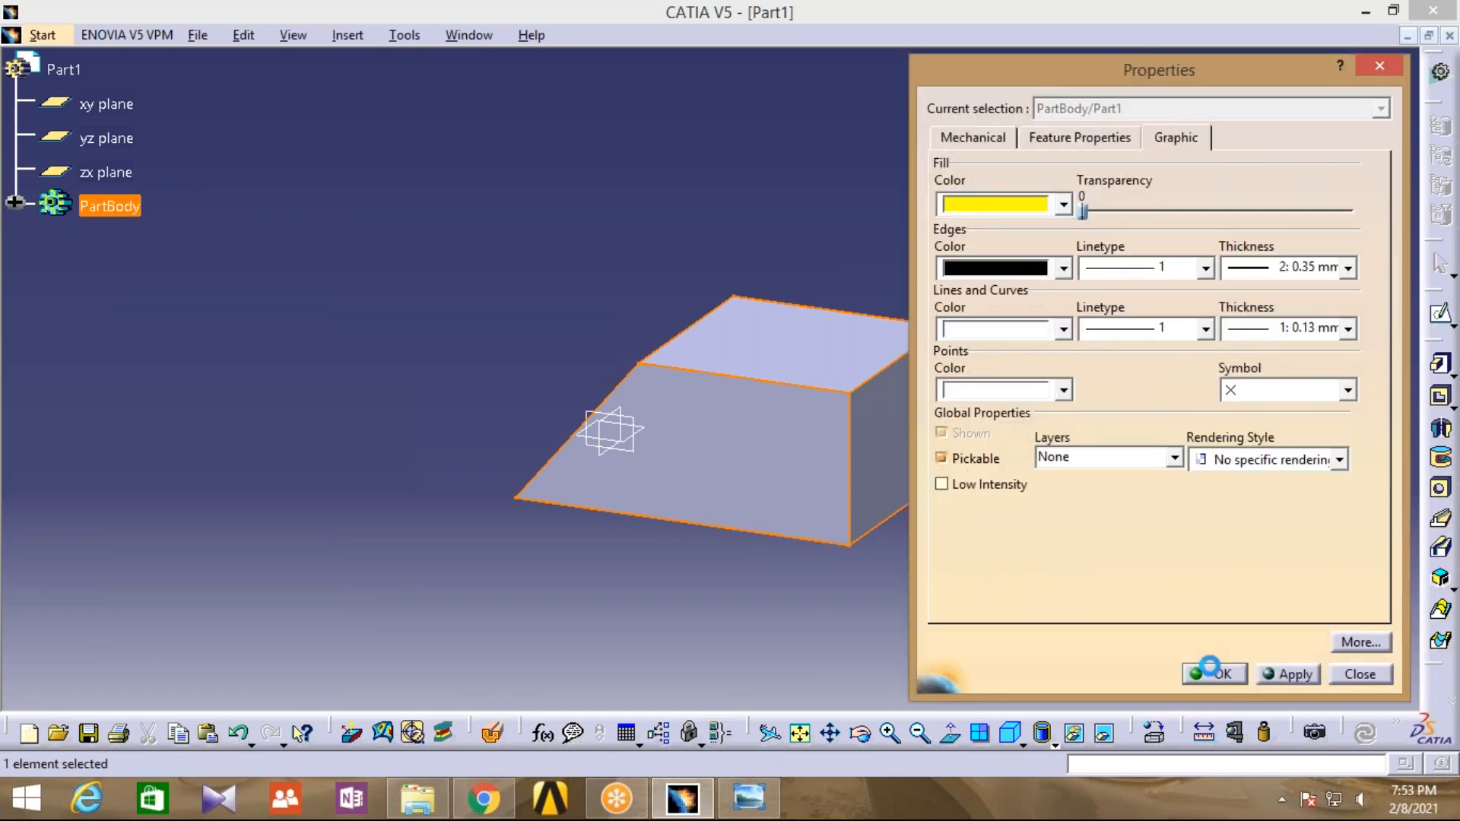
{"action": "left_click", "coordinate": [1214, 673]}
{"action": "middle_click_drag", "start_coordinate": [1043, 525], "coordinate": [1057, 528]}
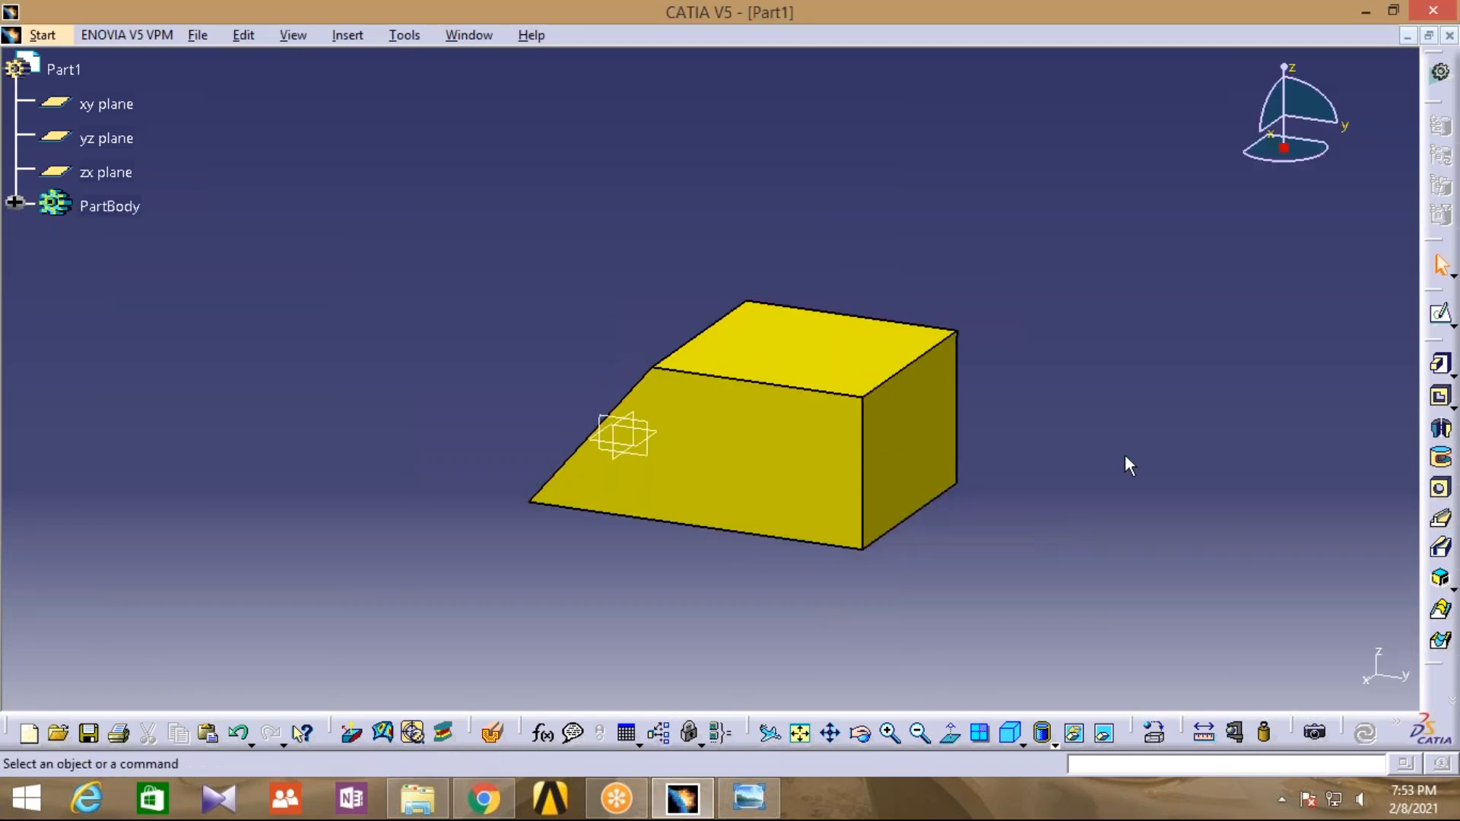
Save the slanted block to the Desktop as a CATPart named a3 and close the part
{"action": "left_click", "coordinate": [205, 33]}
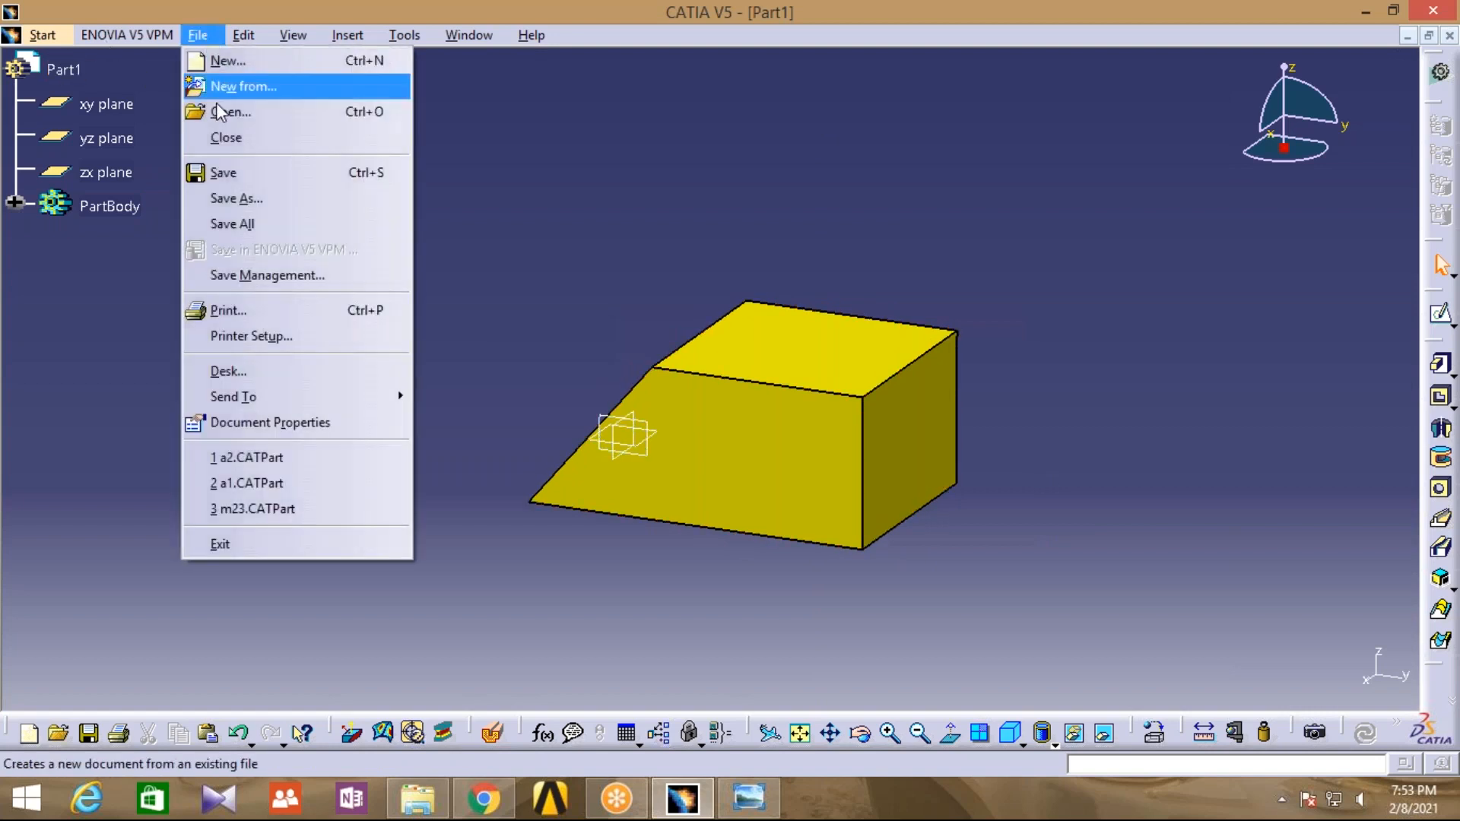
{"action": "left_click", "coordinate": [228, 198]}
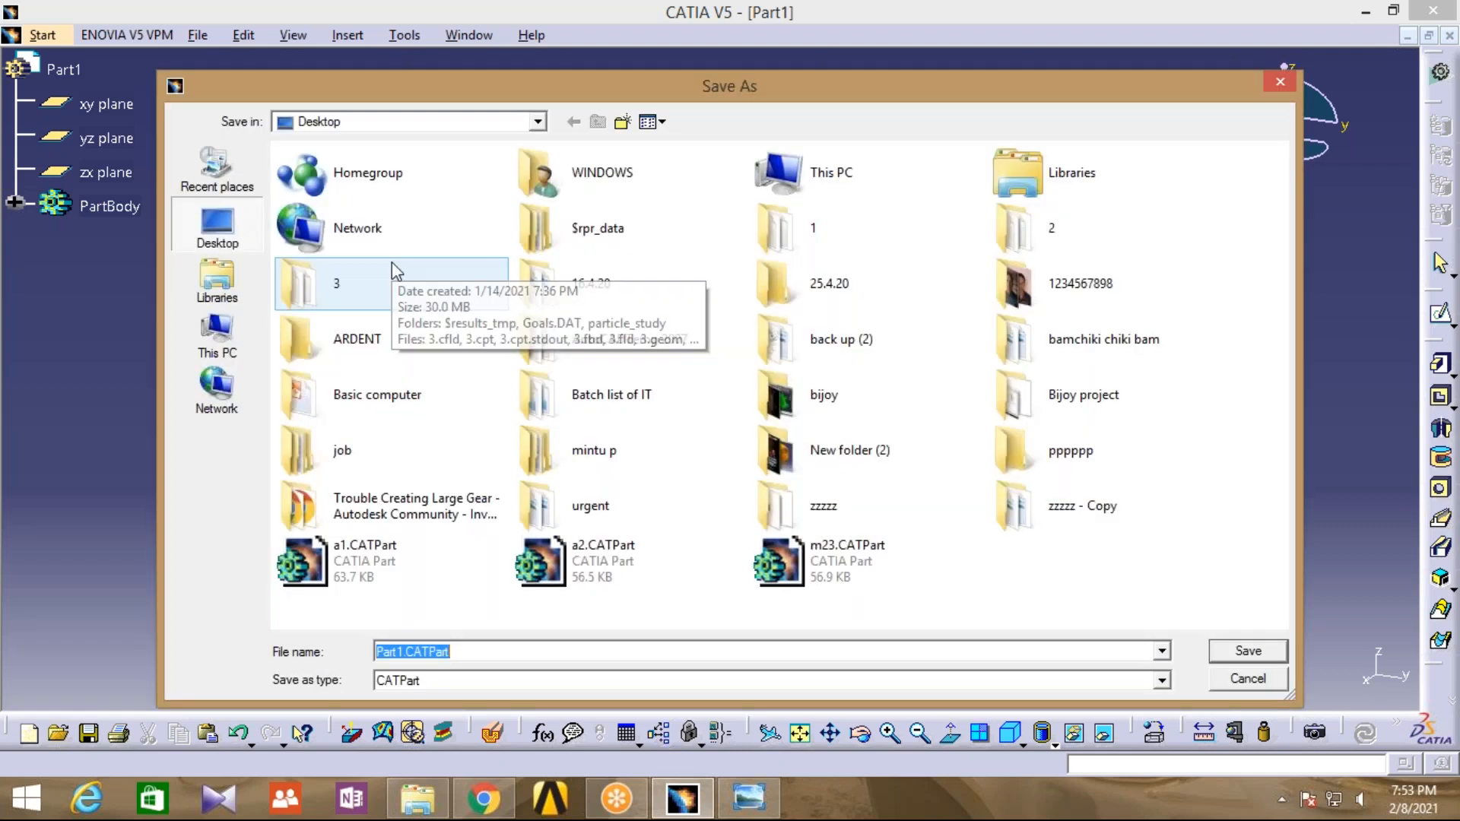
{"action": "type", "text": "a3"}
{"action": "left_click", "coordinate": [1244, 652]}
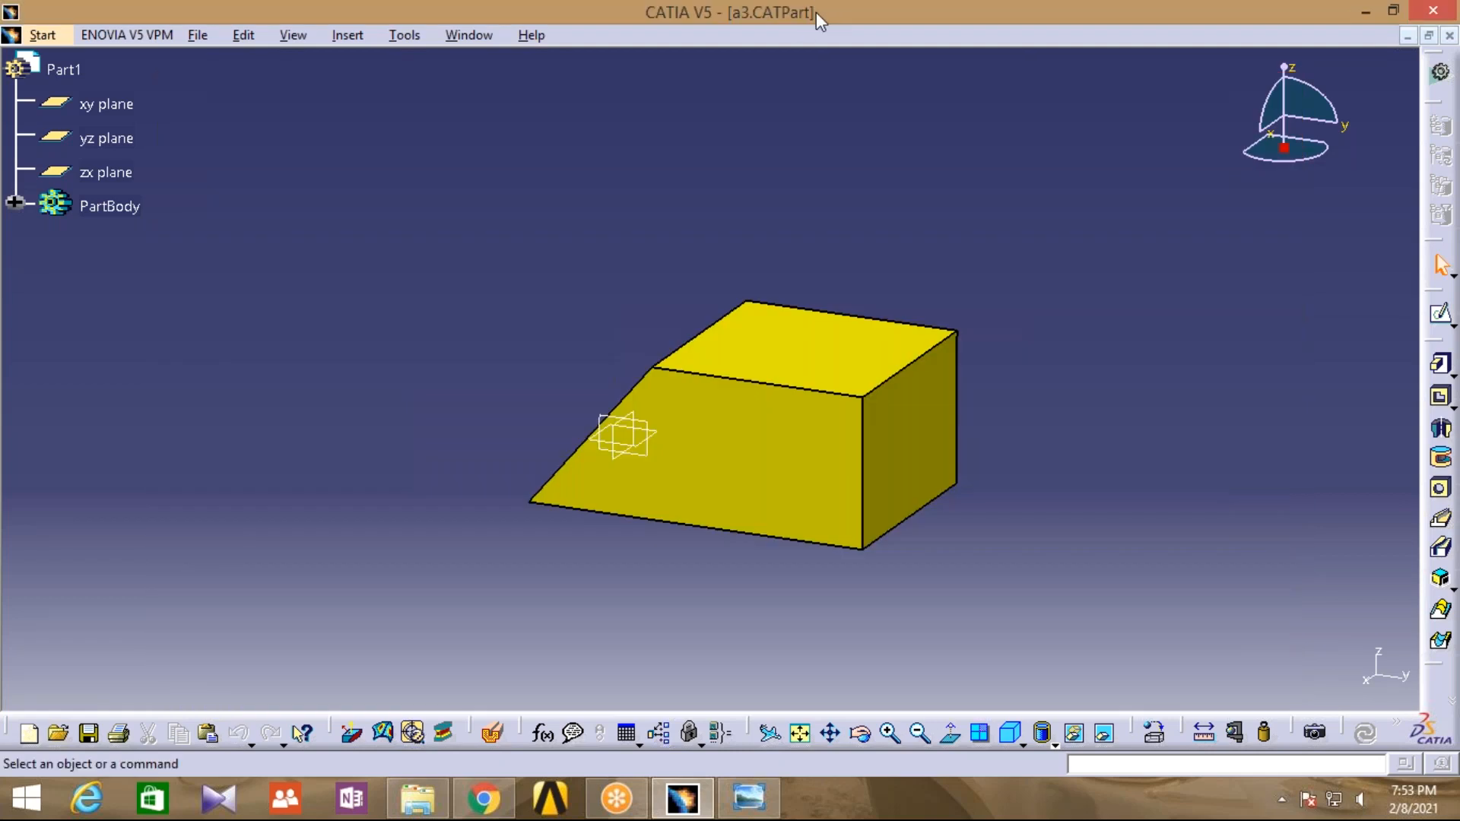
{"action": "double_click", "coordinate": [897, 19]}
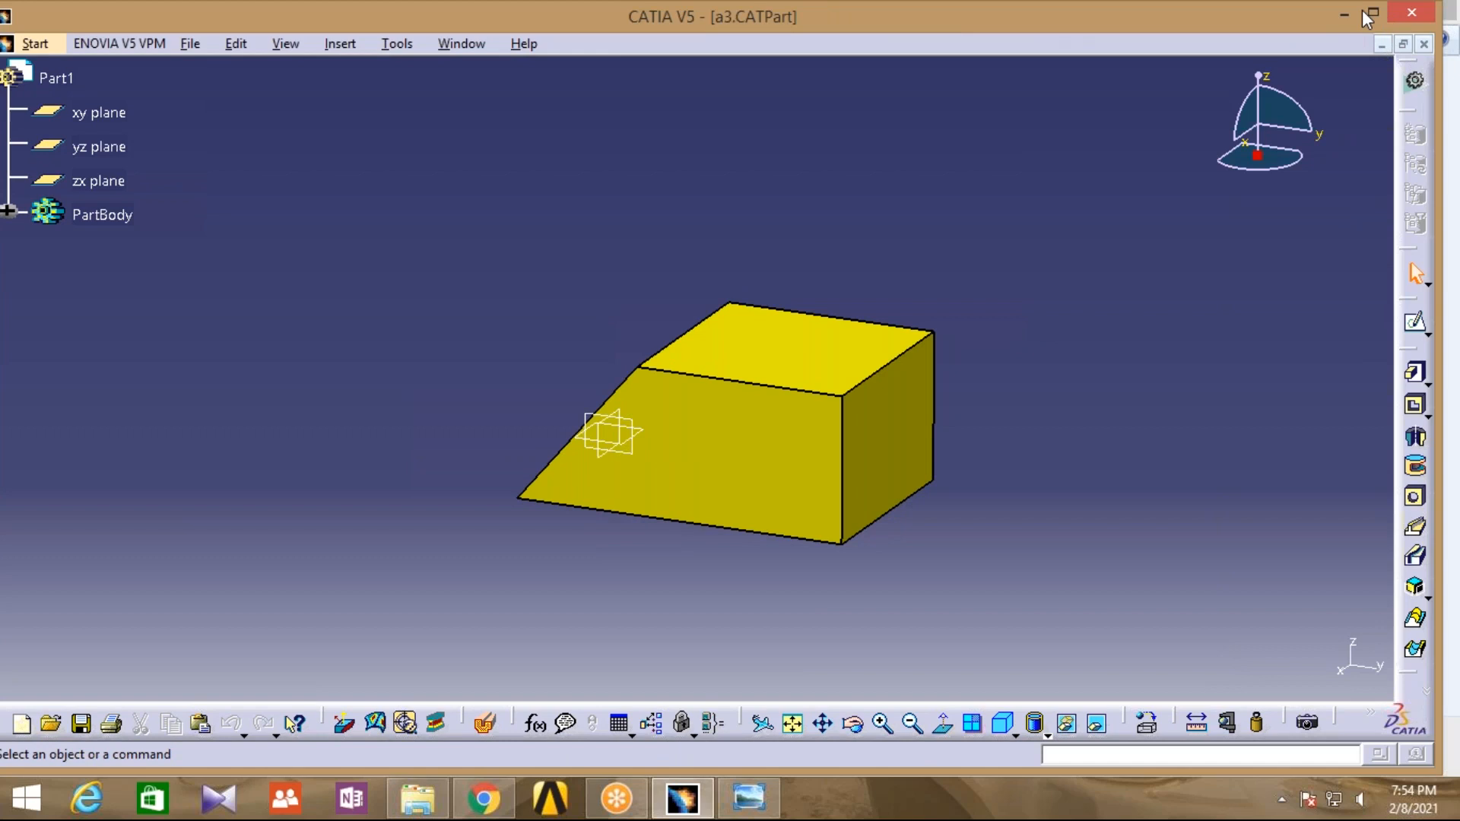
{"action": "left_click", "coordinate": [1373, 14]}
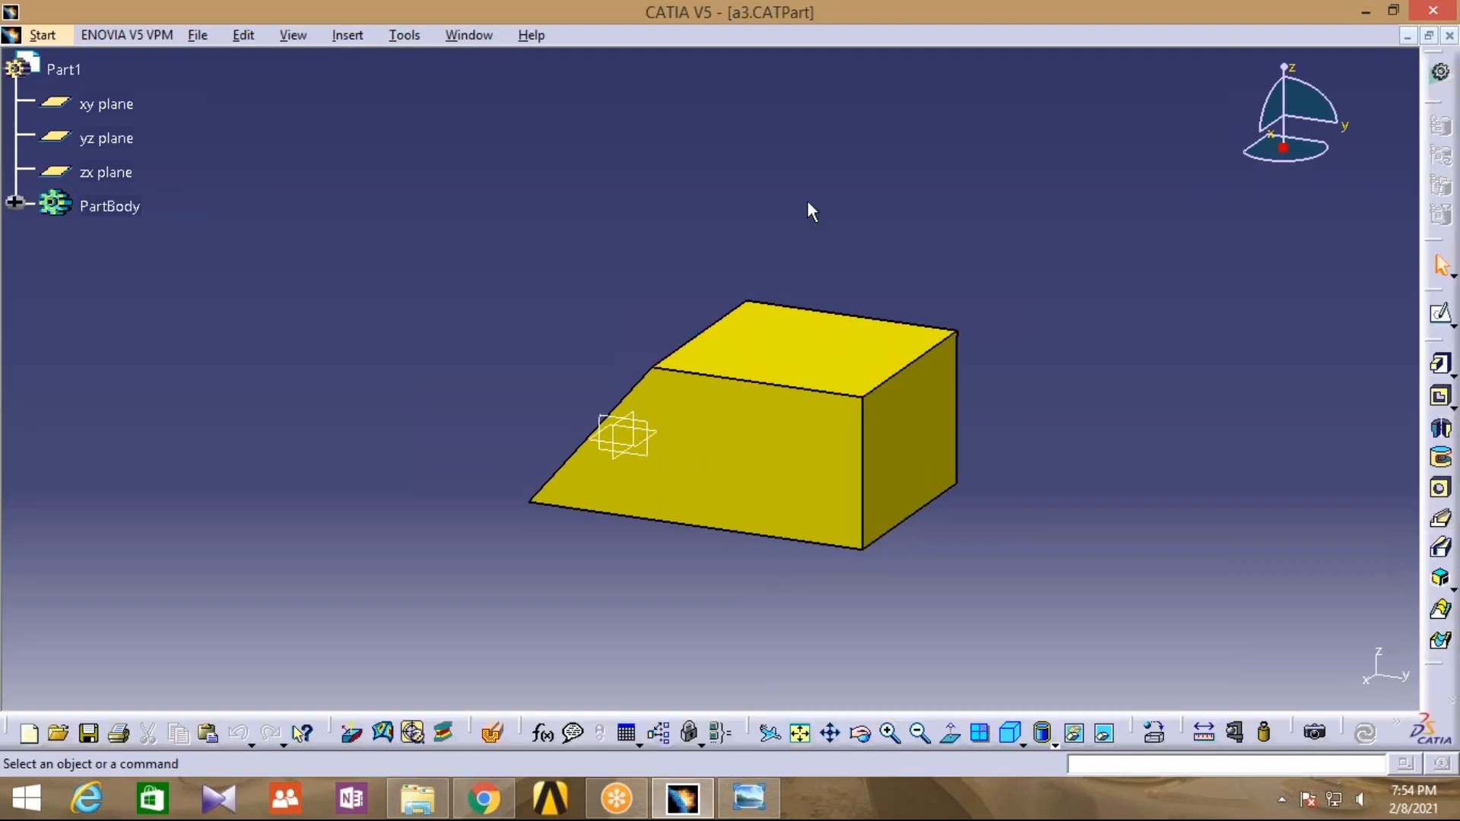
{"action": "left_click", "coordinate": [1449, 35]}
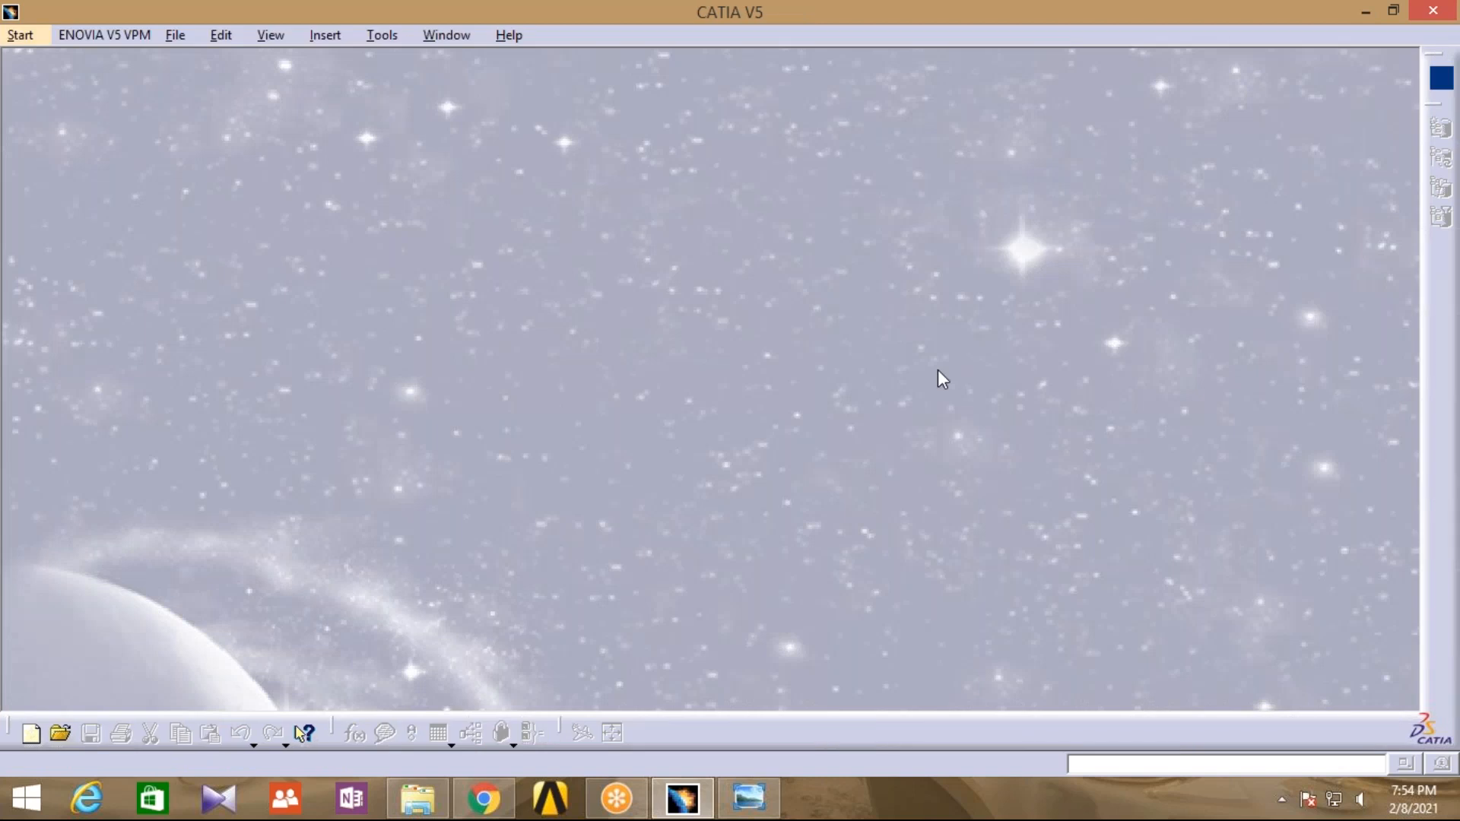
Start a new assembly product in the Assembly Design workbench
{"action": "left_click", "coordinate": [27, 36]}
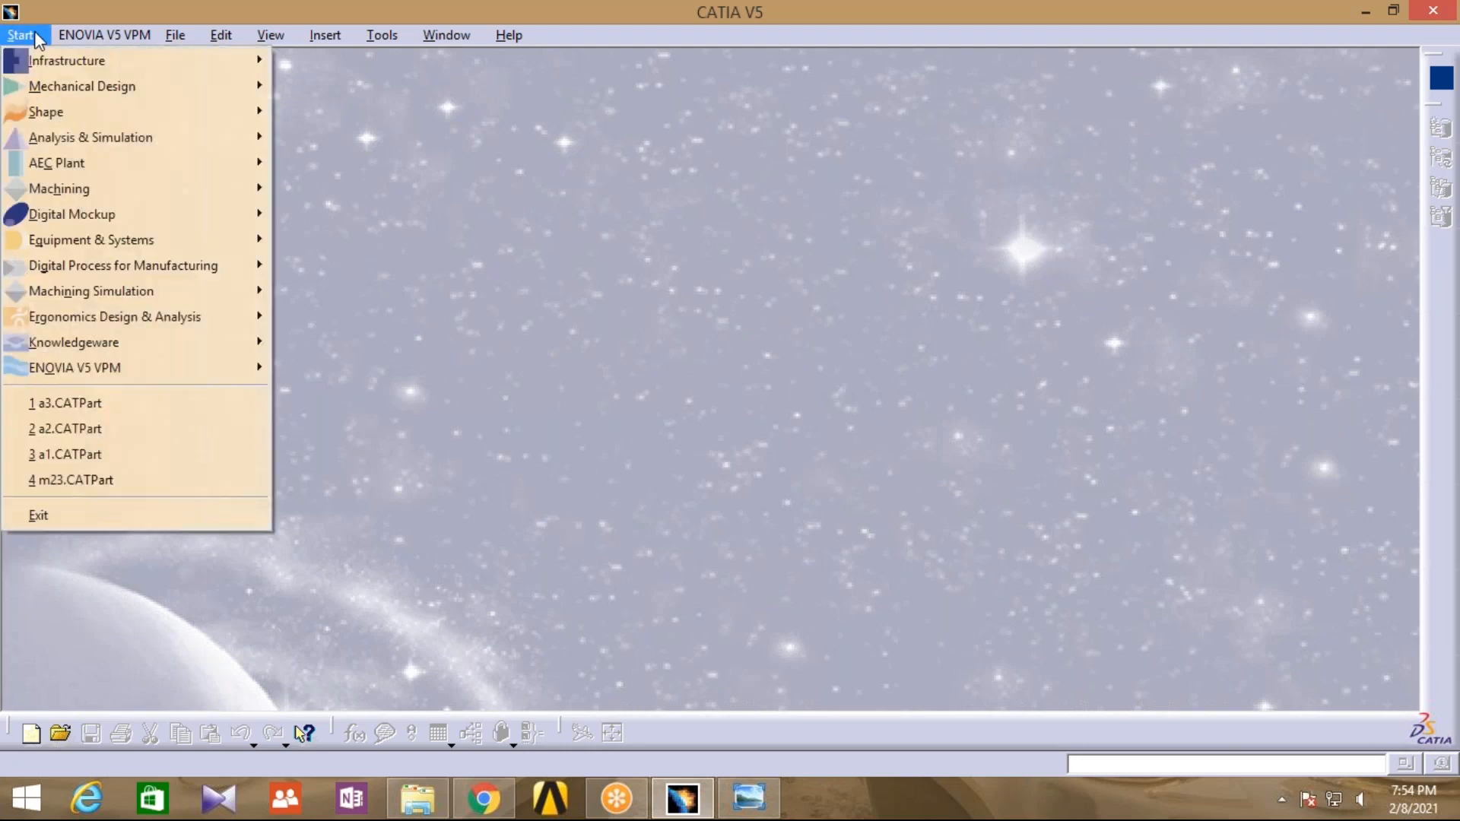
{"action": "mouse_move", "coordinate": [83, 86]}
{"action": "left_click", "coordinate": [358, 108]}
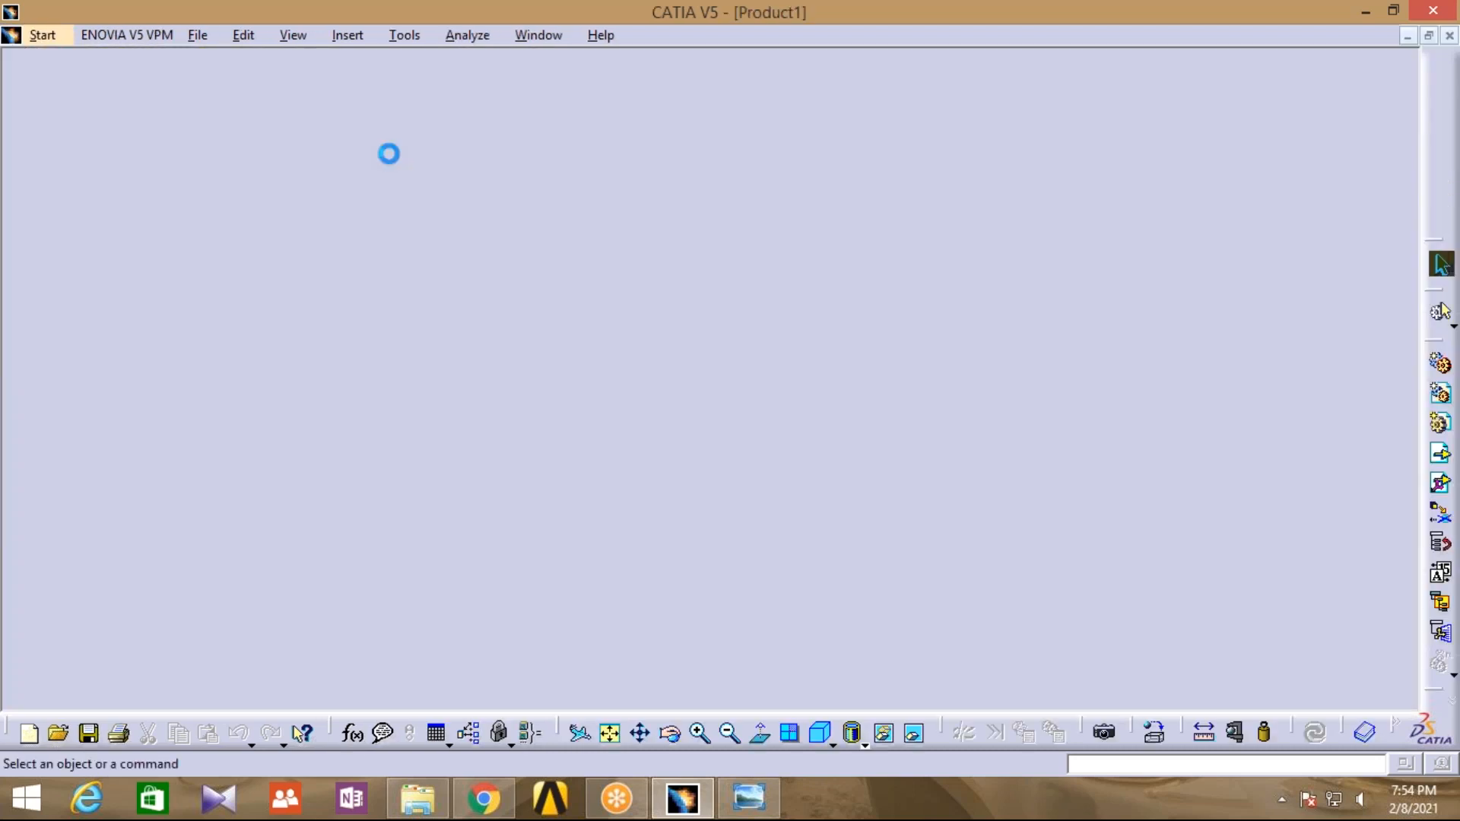
Insert the existing component a1.CATPart from the Desktop into Product1
{"action": "left_click", "coordinate": [361, 38]}
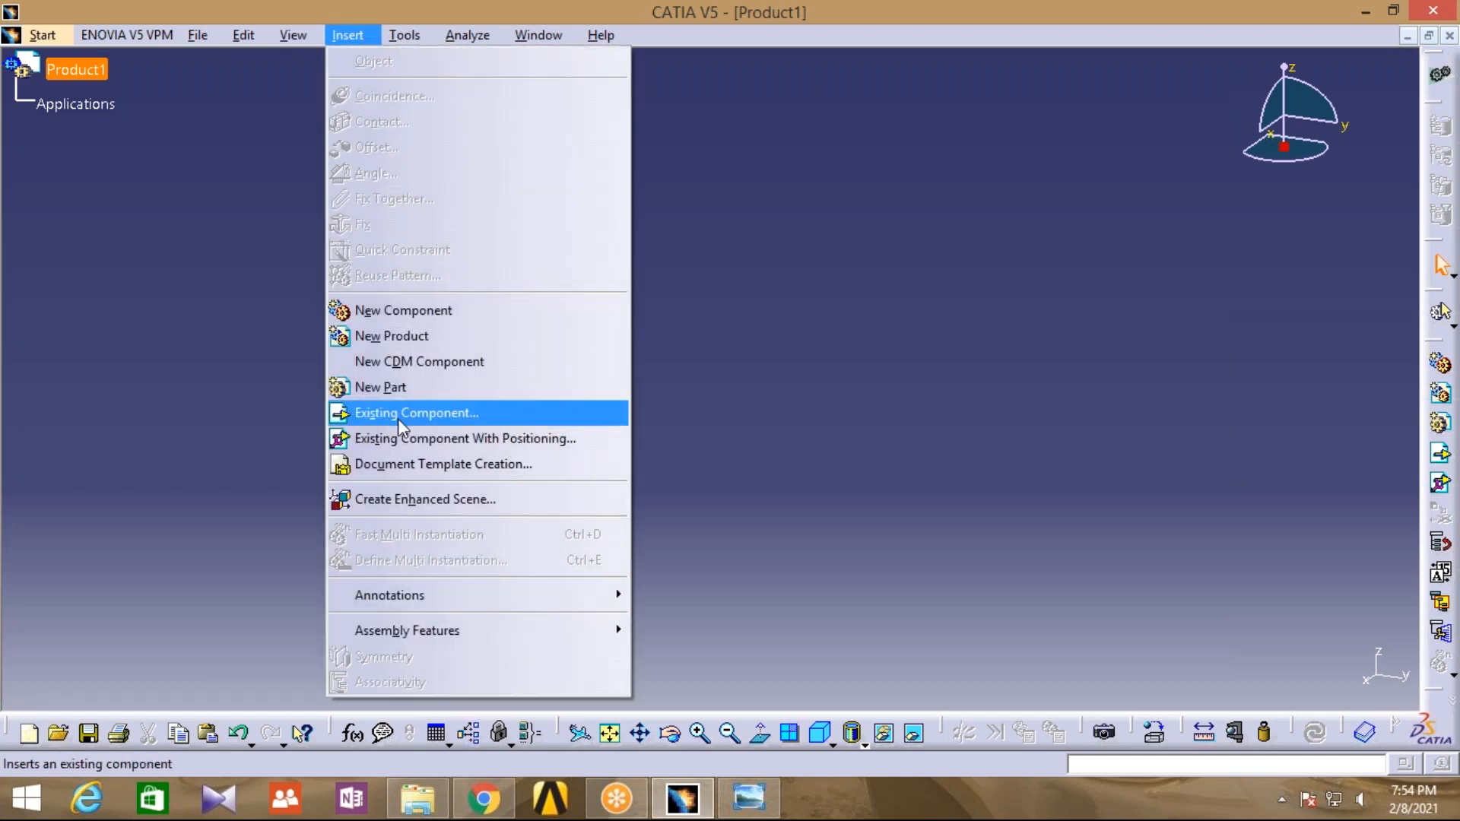
{"action": "left_click", "coordinate": [402, 417]}
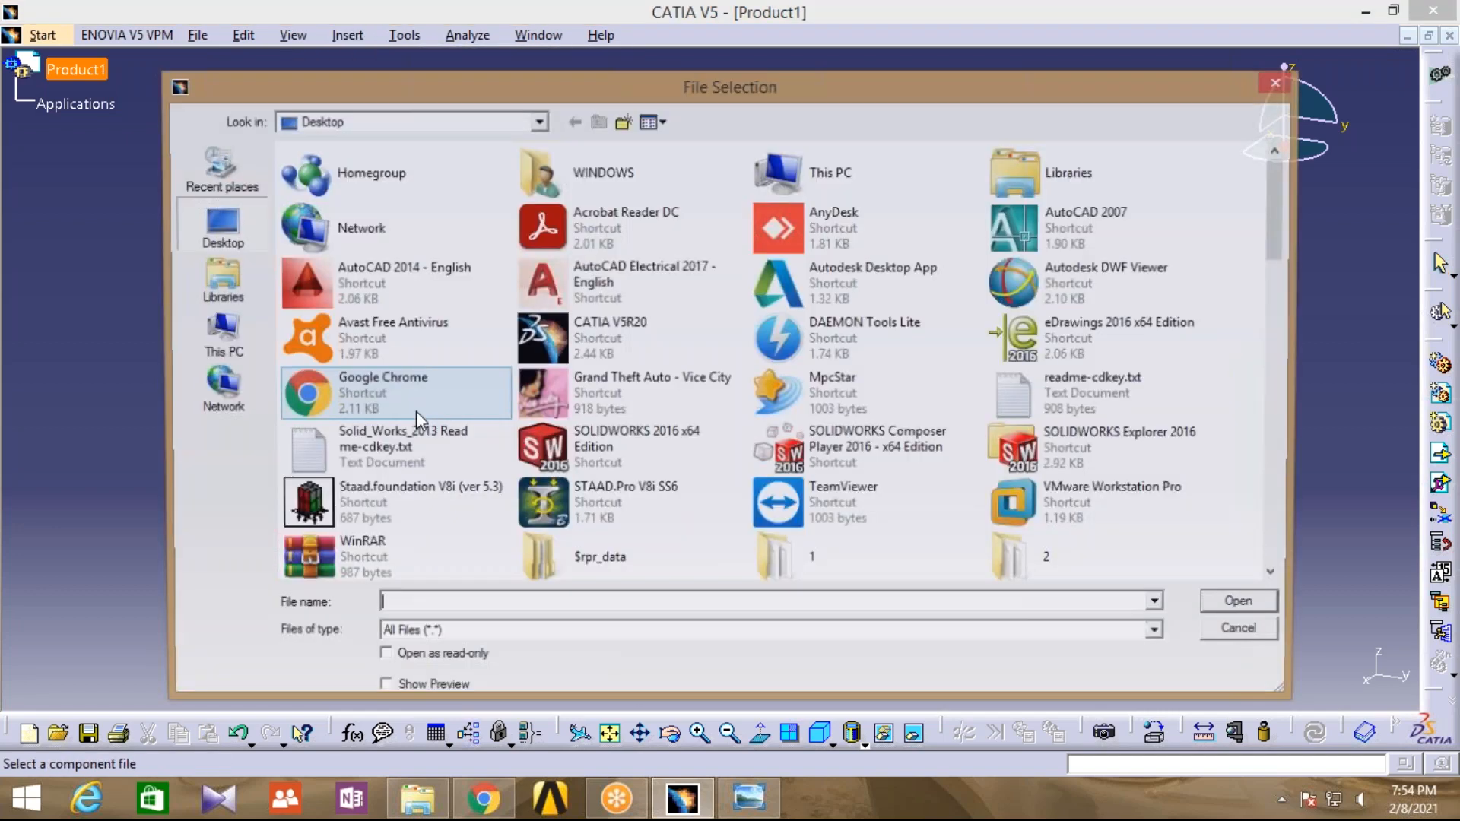
{"action": "type", "text": "a1"}
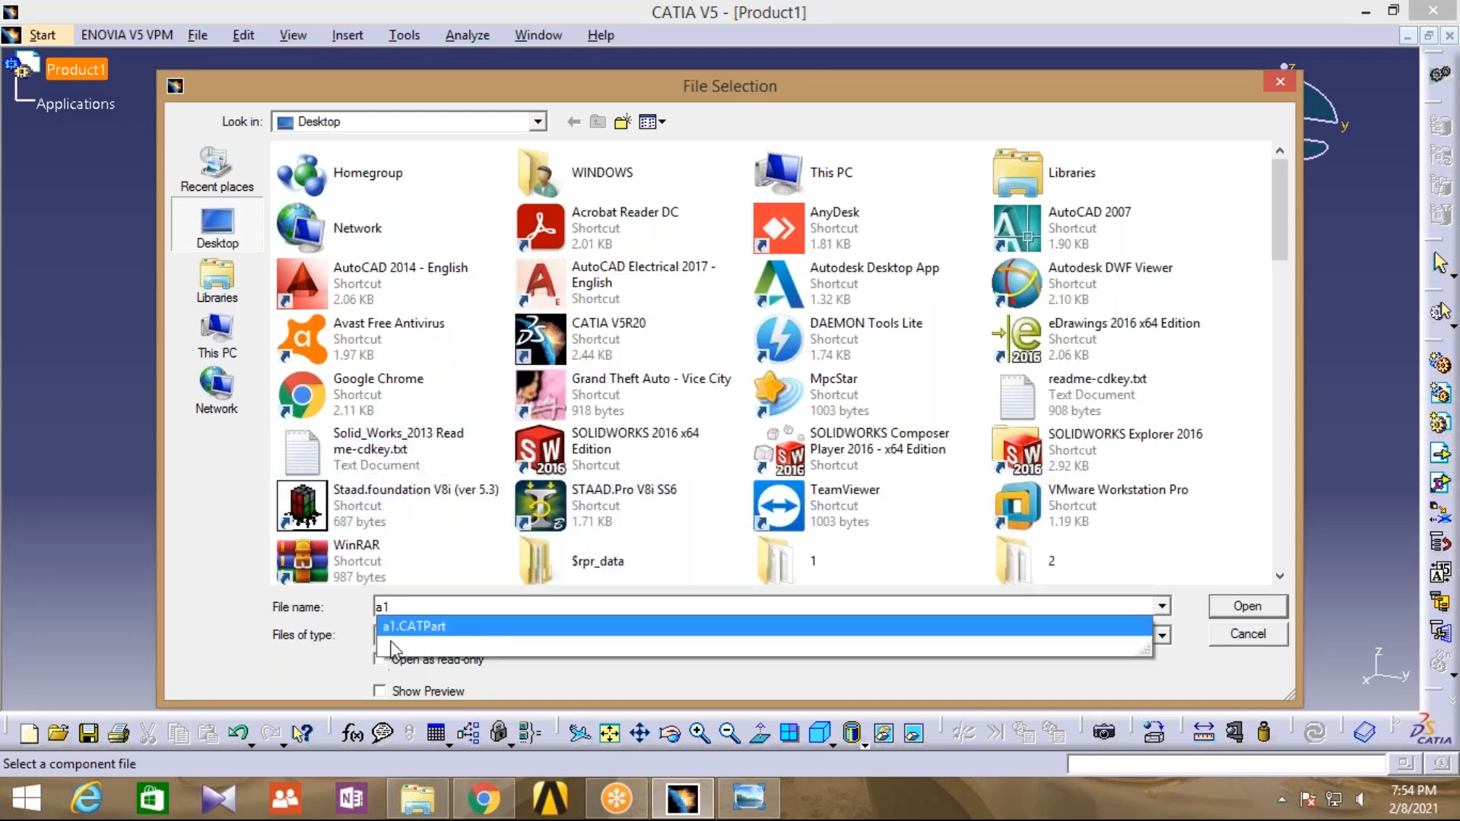
{"action": "left_click", "coordinate": [447, 628]}
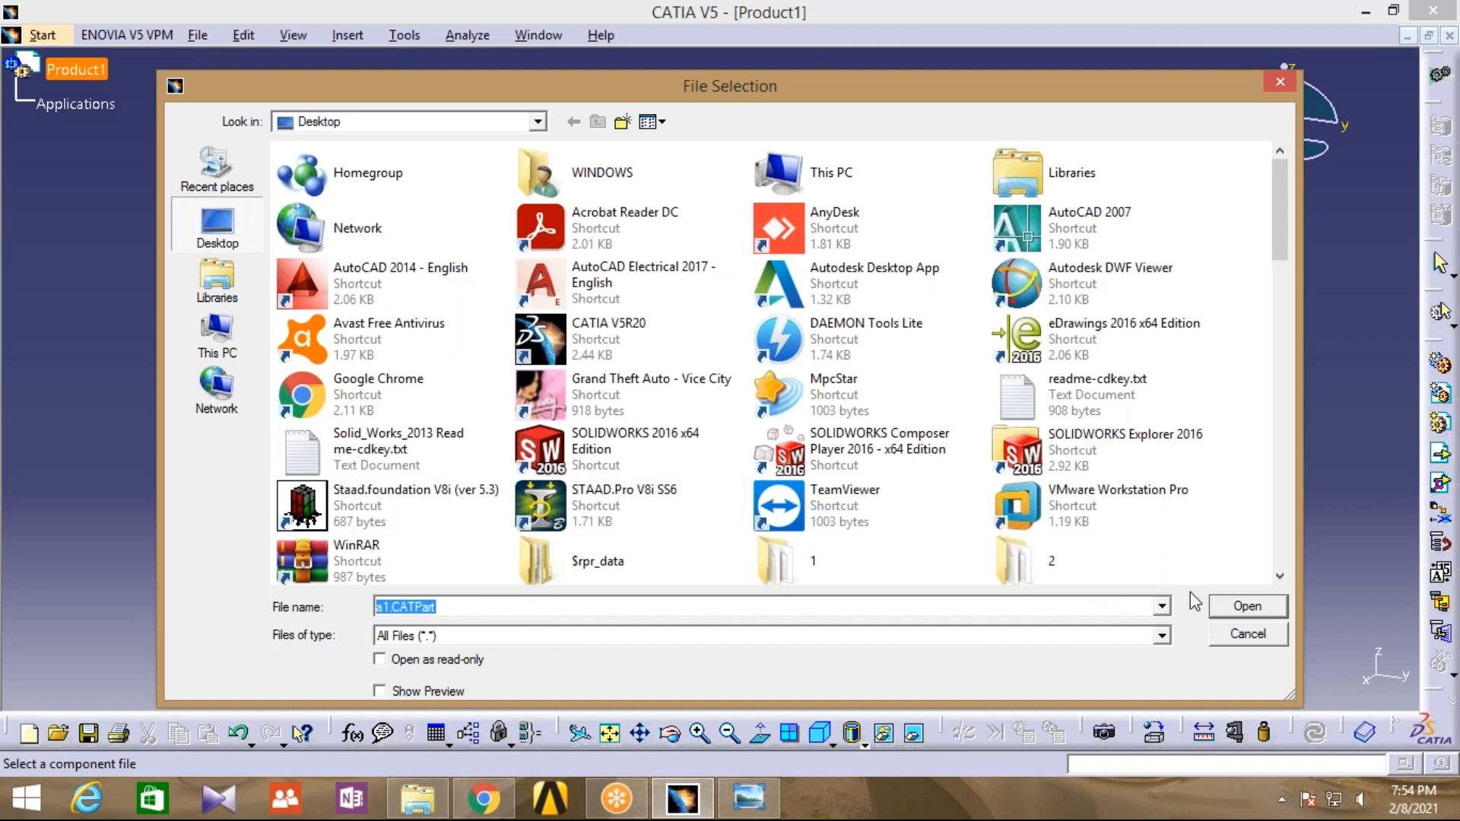
{"action": "left_click", "coordinate": [1247, 606]}
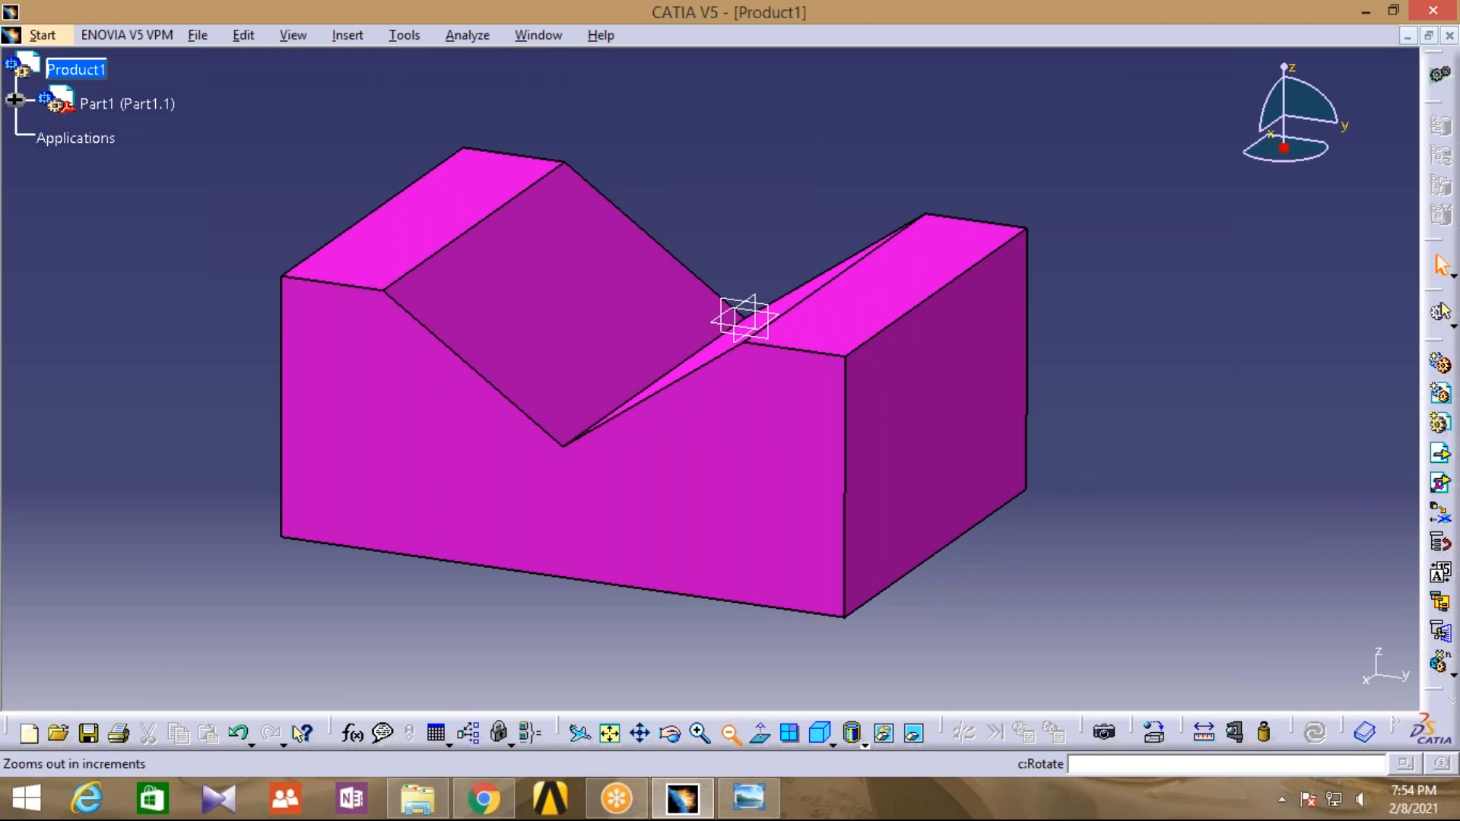
{"action": "left_click", "coordinate": [729, 733]}
{"action": "middle_click_drag", "start_coordinate": [972, 497], "coordinate": [877, 538]}
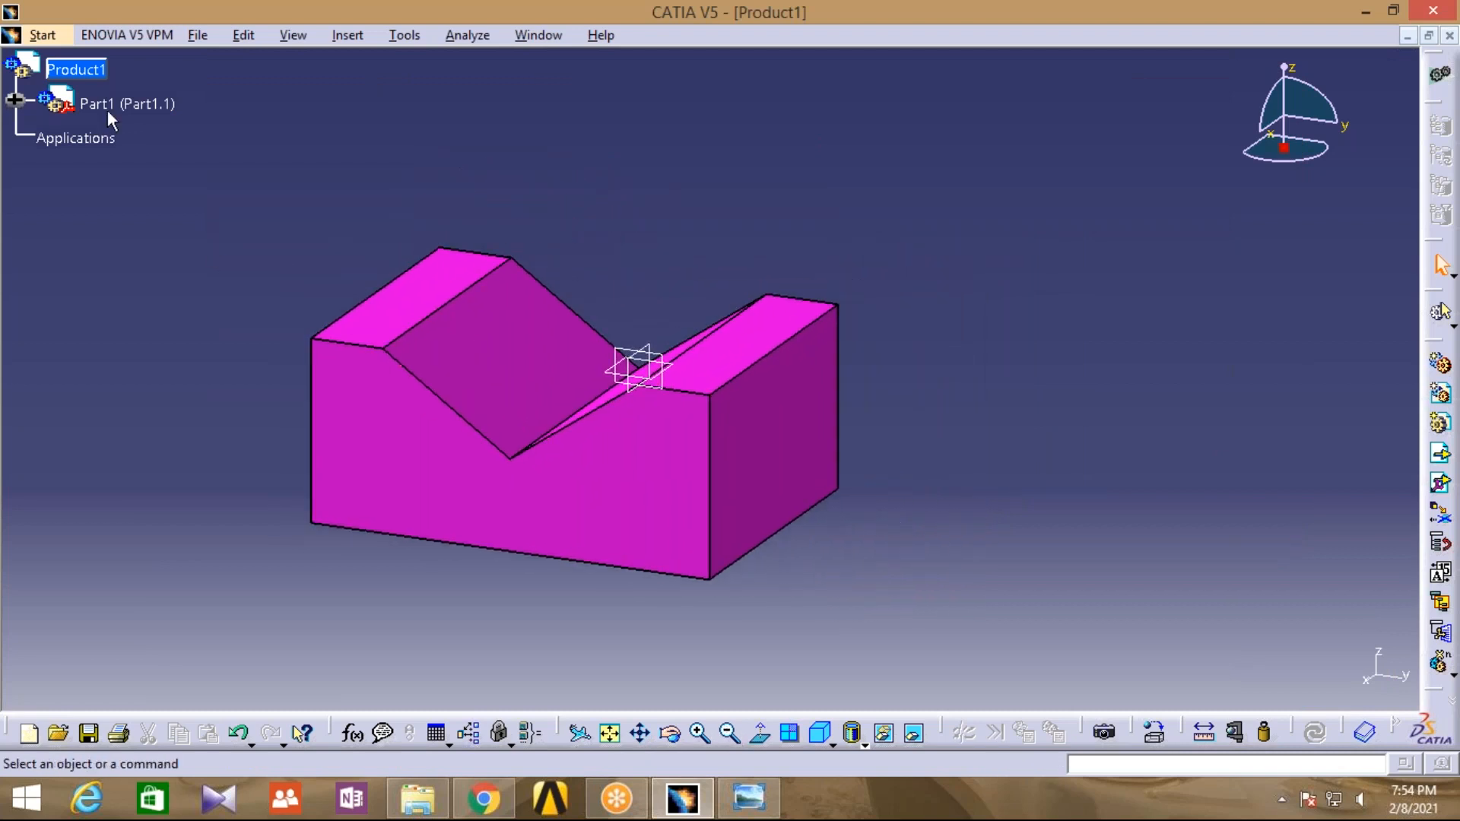
Insert the existing component a2.CATPart from the Desktop into Product1, resolving the part number conflict with an automatic rename
{"action": "left_click", "coordinate": [72, 84]}
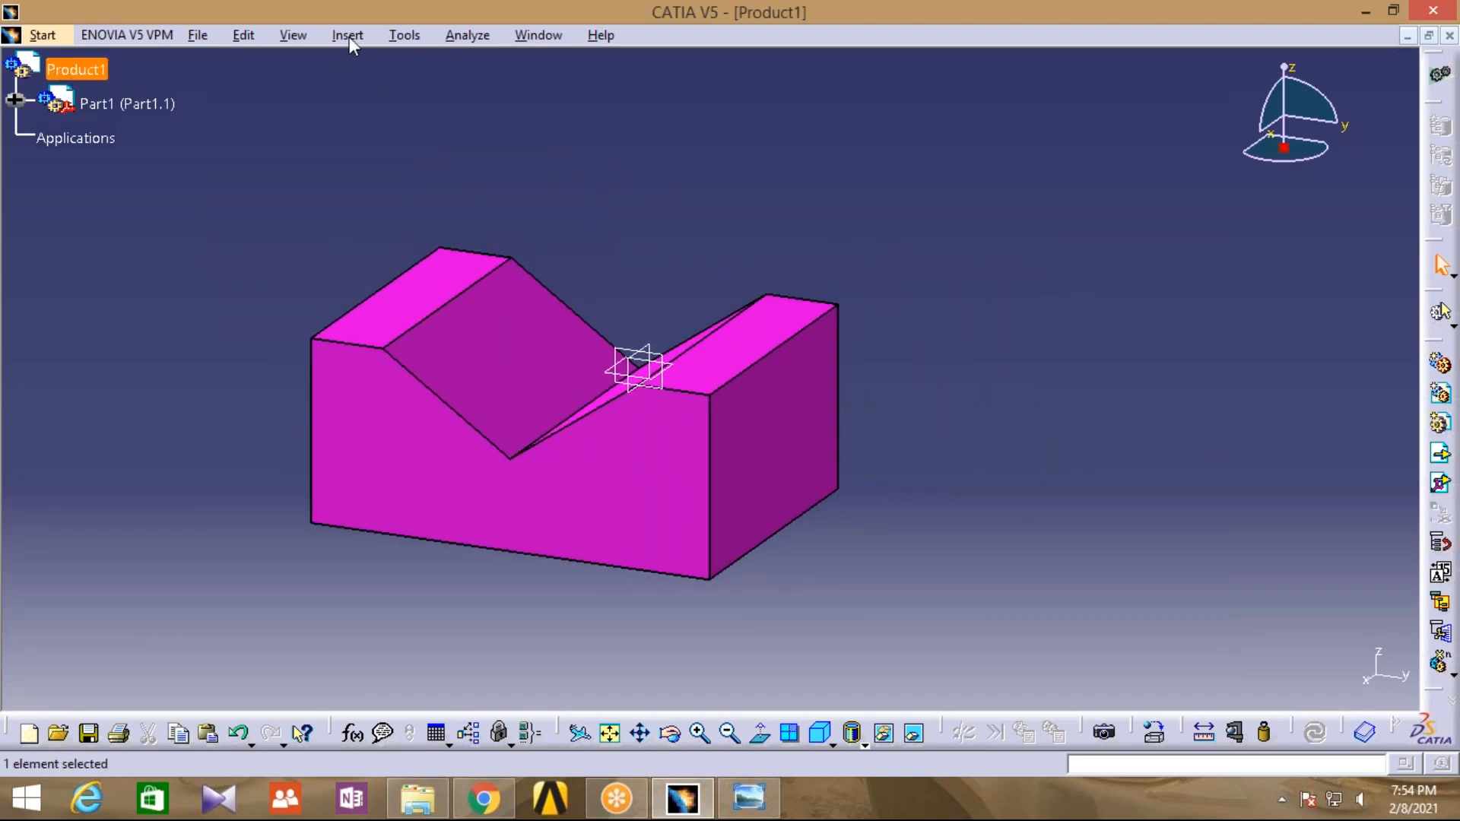
{"action": "left_click", "coordinate": [350, 36]}
{"action": "left_click", "coordinate": [411, 412]}
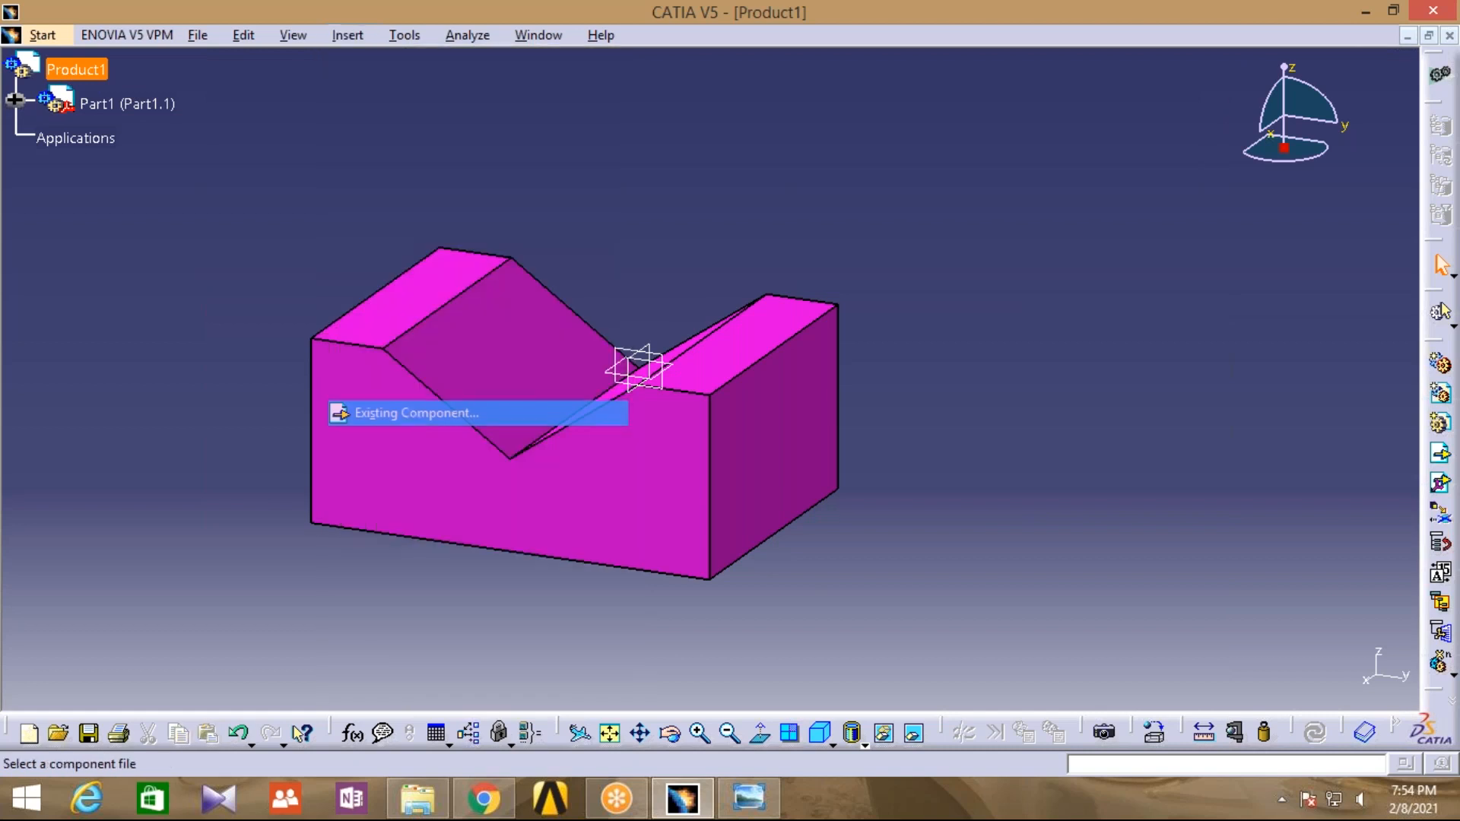
{"action": "type", "text": "a2"}
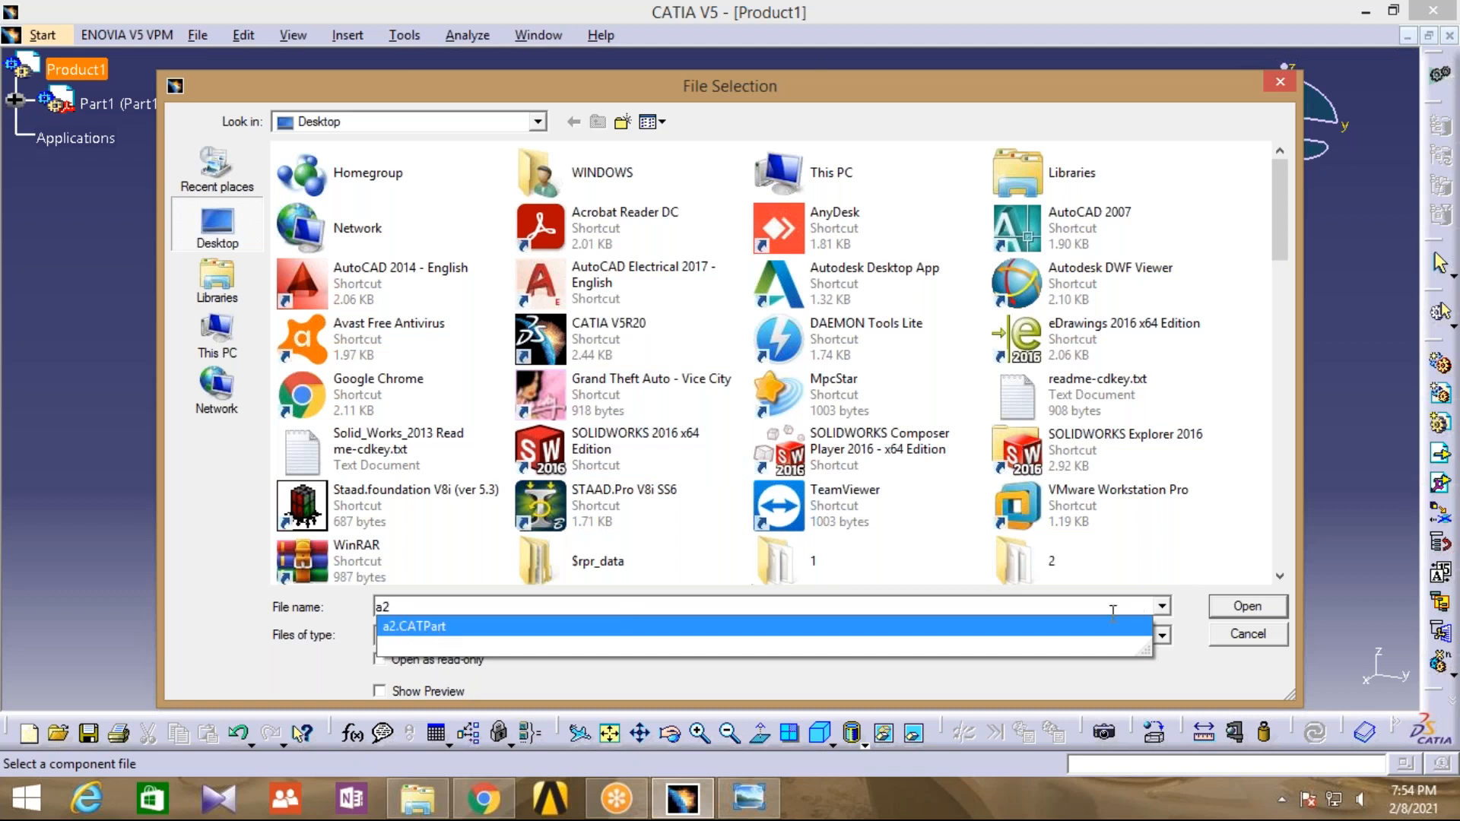
{"action": "left_click", "coordinate": [426, 627]}
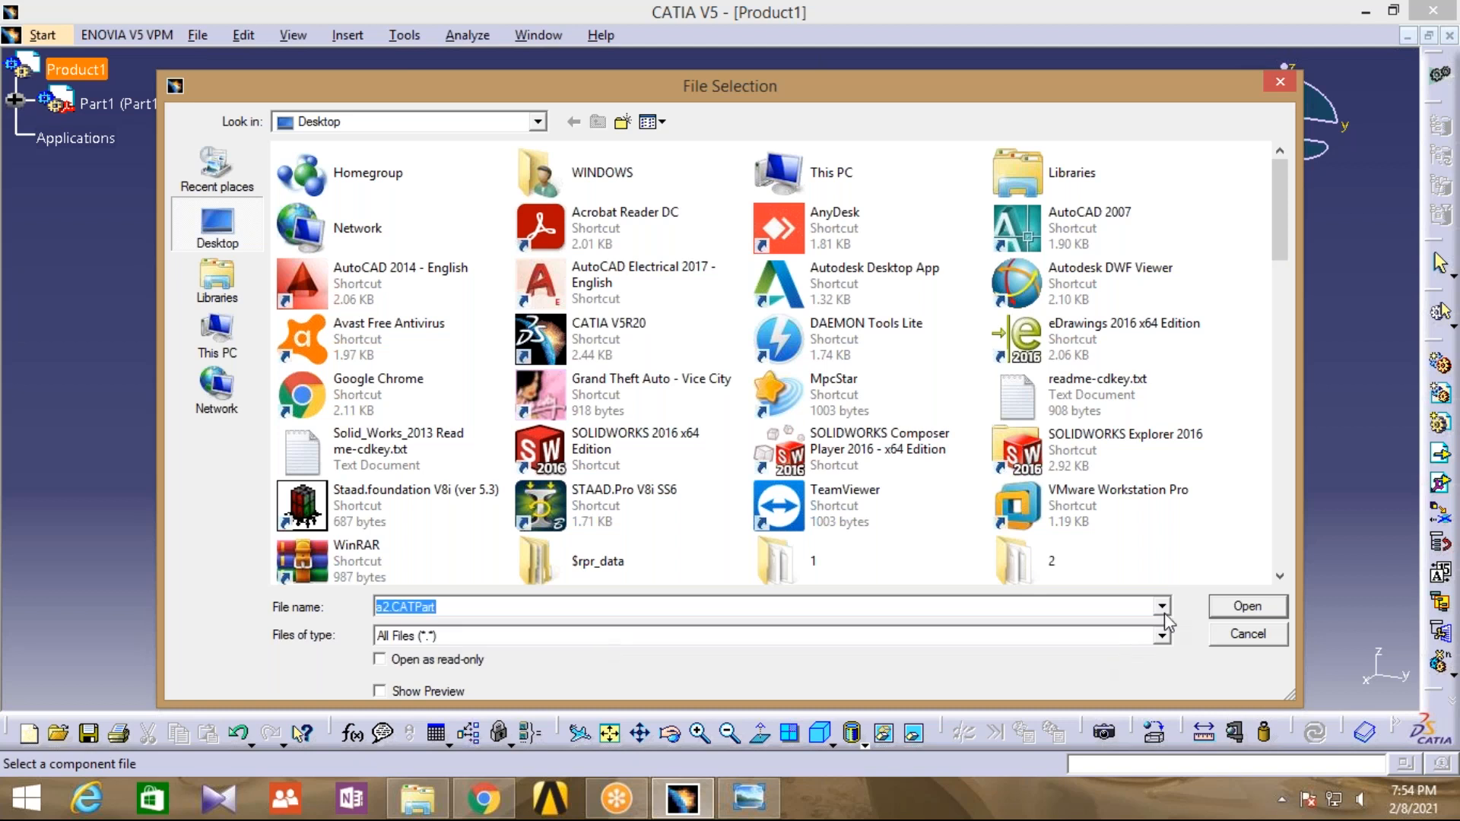
{"action": "left_click", "coordinate": [1255, 607]}
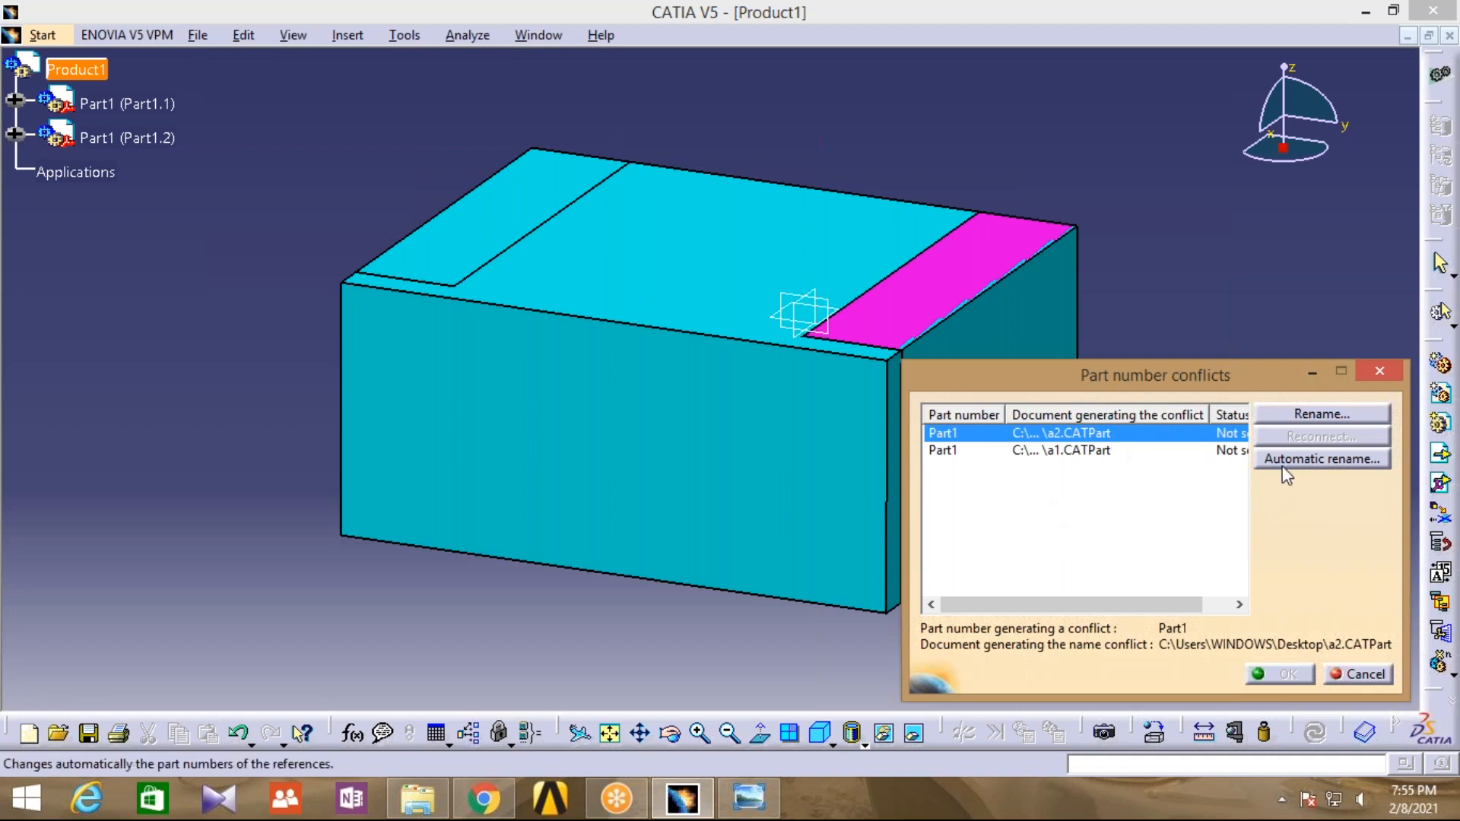
{"action": "left_click", "coordinate": [1303, 461]}
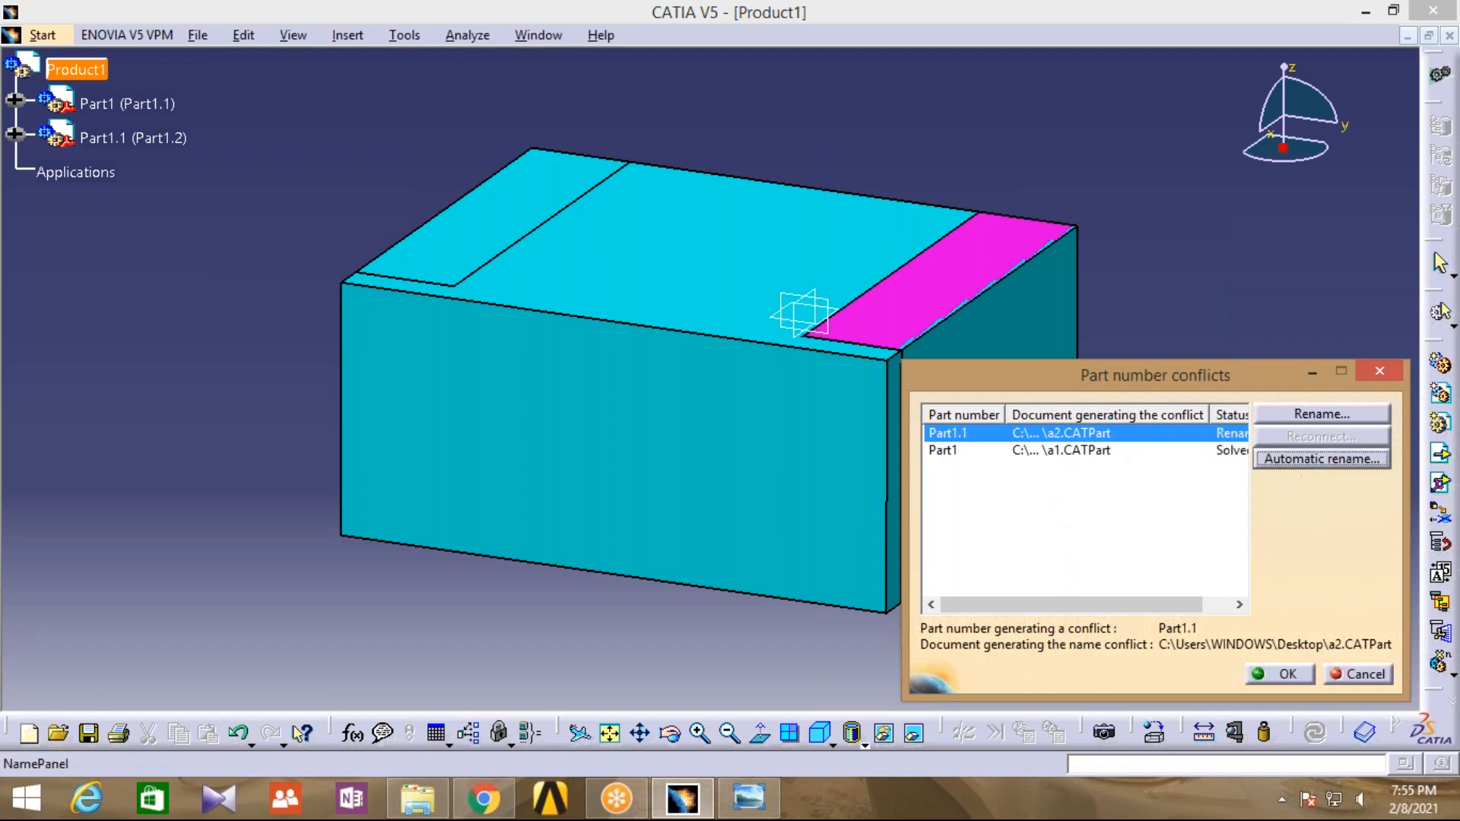
{"action": "left_click", "coordinate": [1285, 675]}
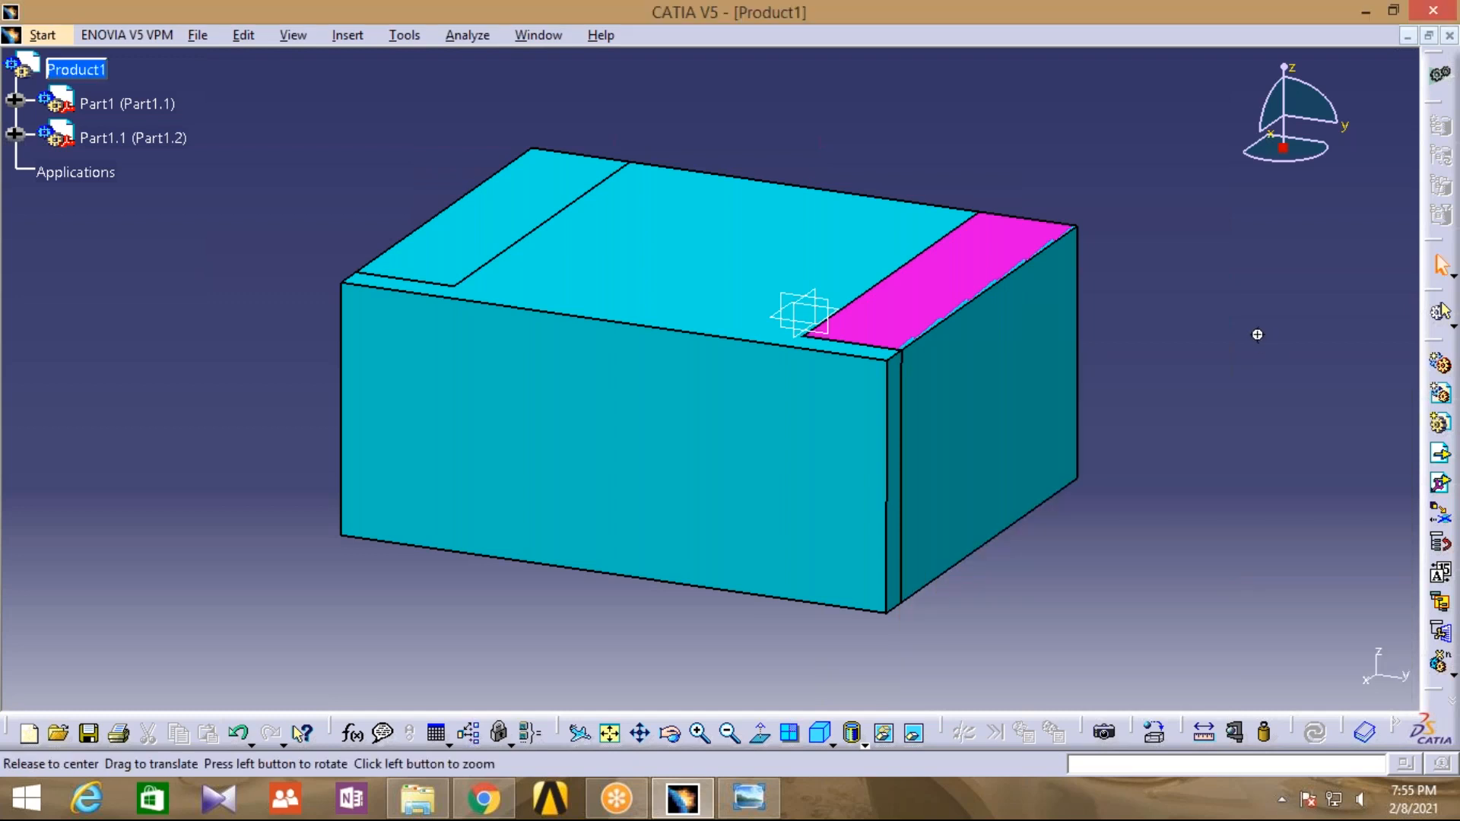
Move the cyan block along the X axis with Manipulate until it is clear behind the magenta V-groove block
{"action": "middle_click_drag", "start_coordinate": [1257, 335], "coordinate": [1090, 342]}
{"action": "middle_click_drag", "start_coordinate": [1092, 347], "coordinate": [950, 380]}
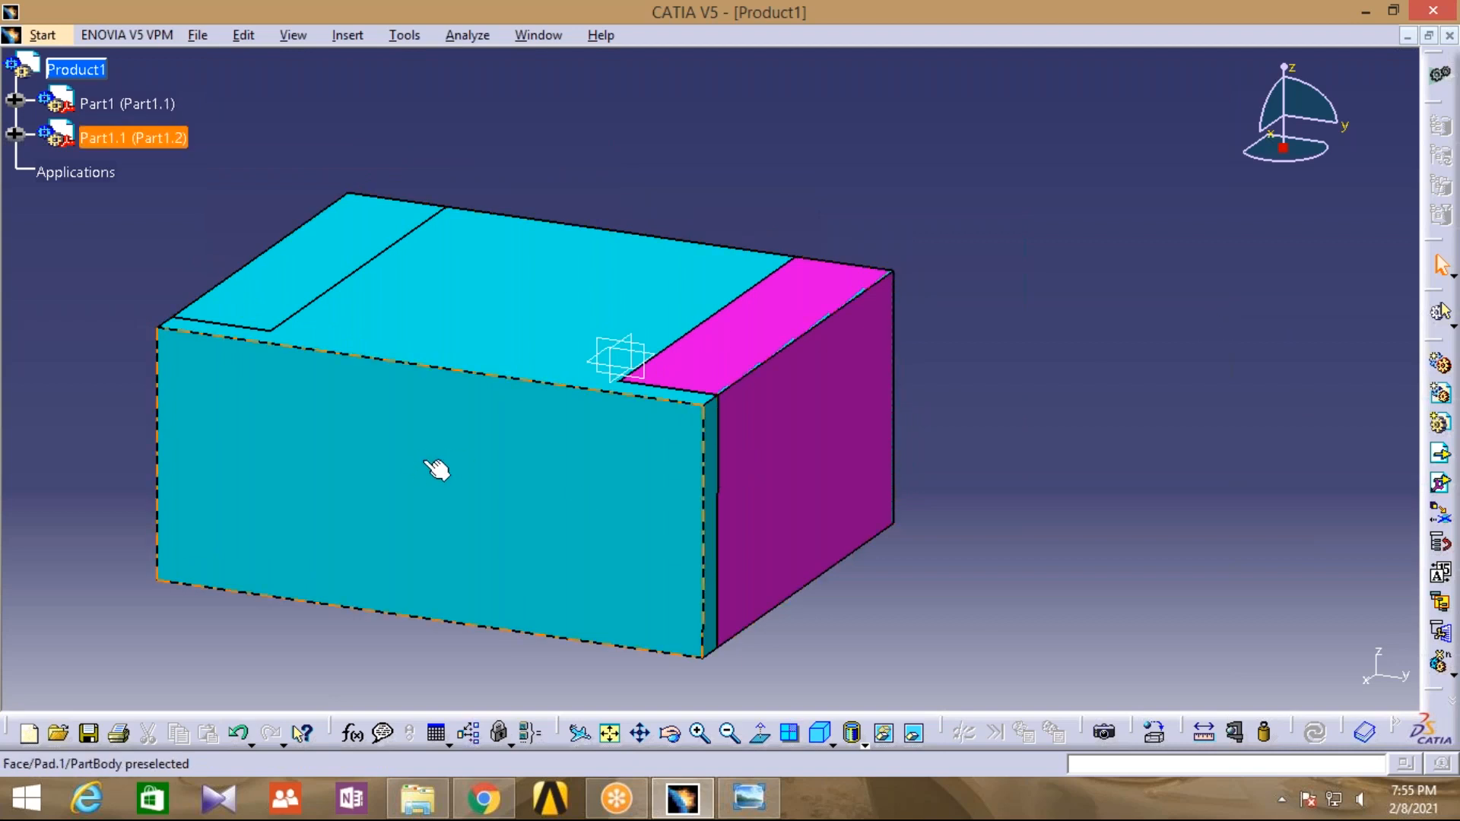
{"action": "middle_click_drag", "start_coordinate": [847, 157], "coordinate": [821, 172]}
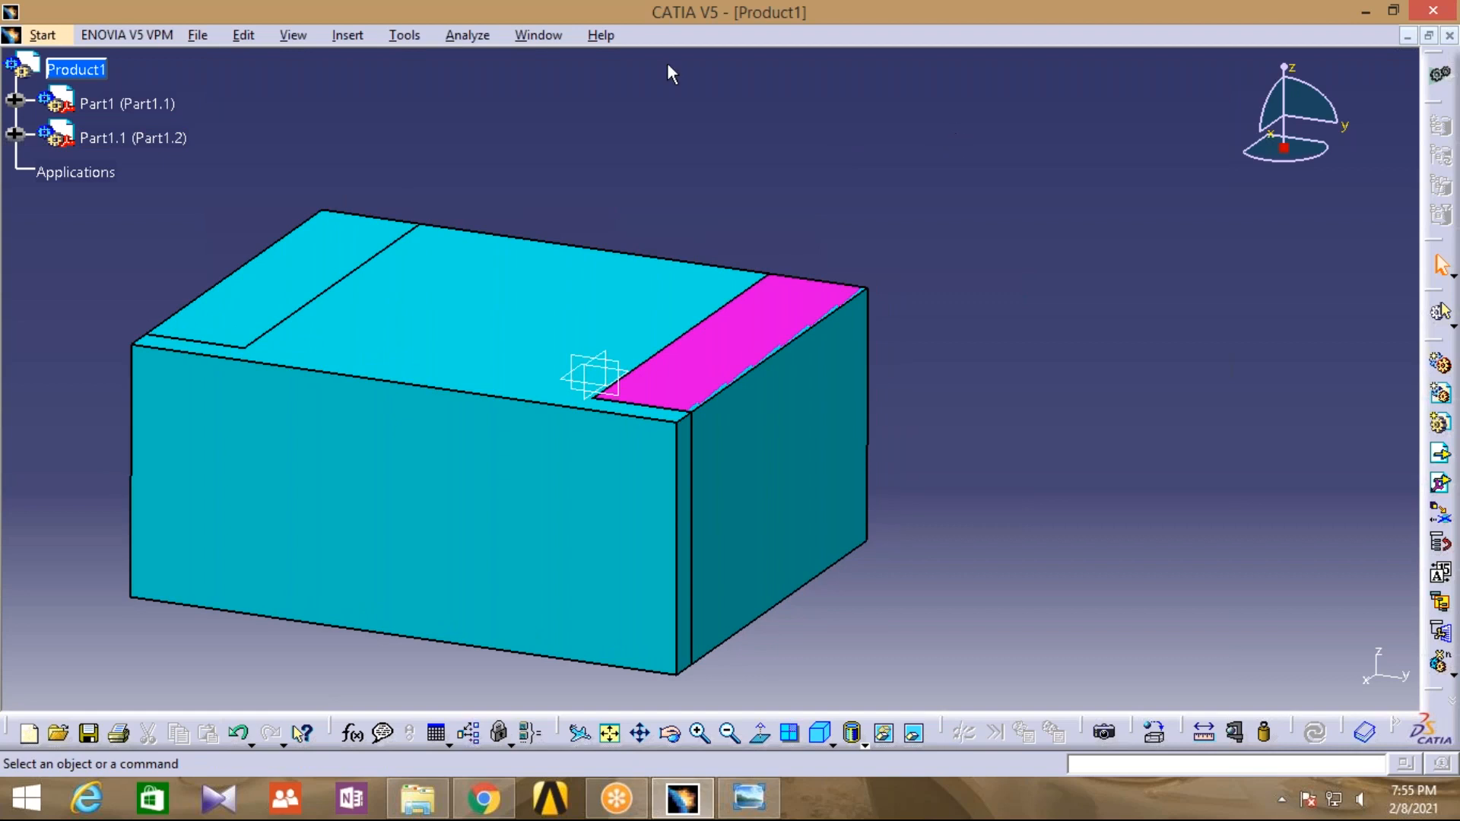
{"action": "left_click", "coordinate": [242, 34]}
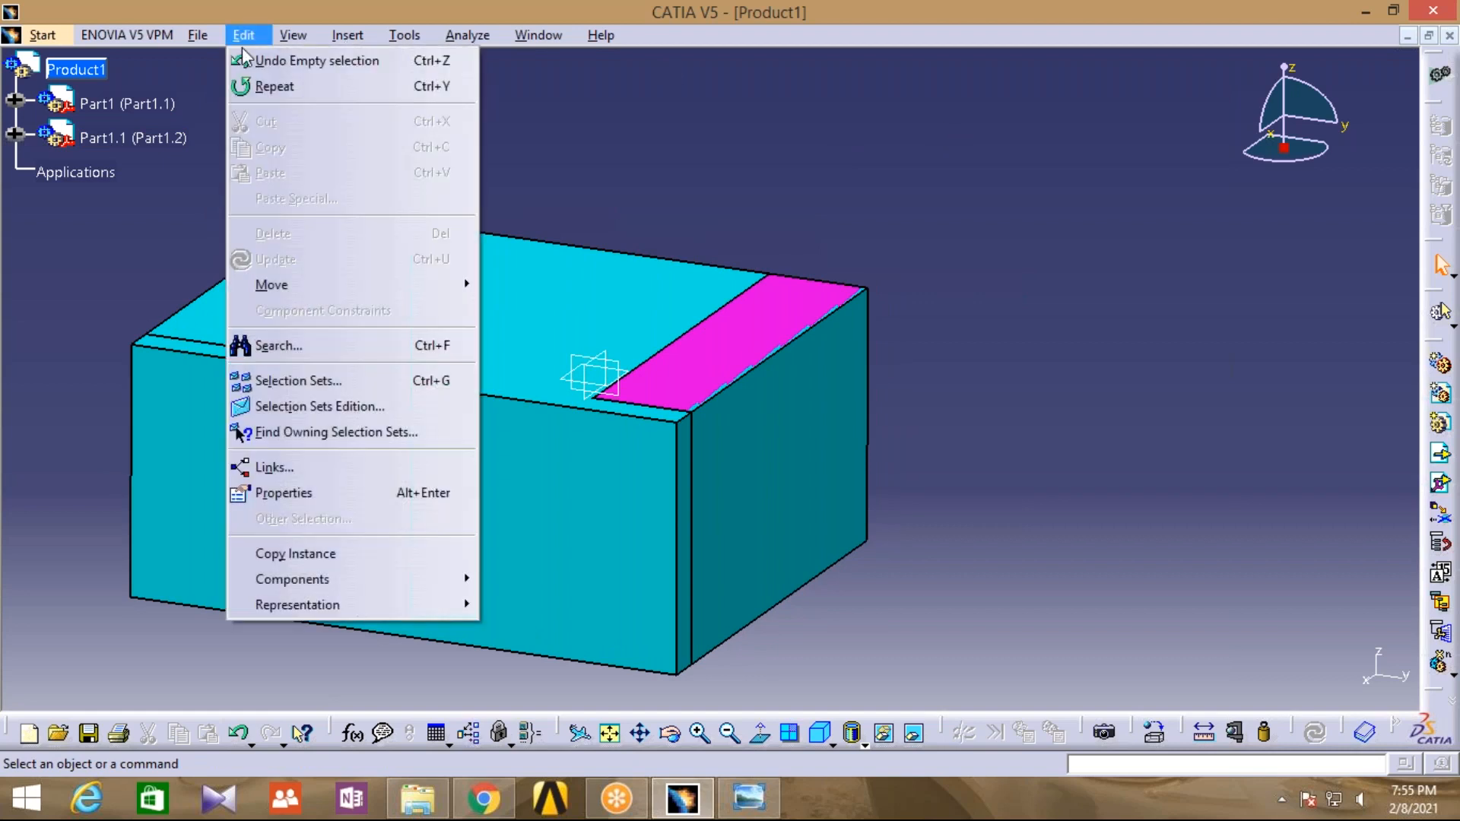
{"action": "mouse_move", "coordinate": [272, 296]}
{"action": "left_click", "coordinate": [536, 284]}
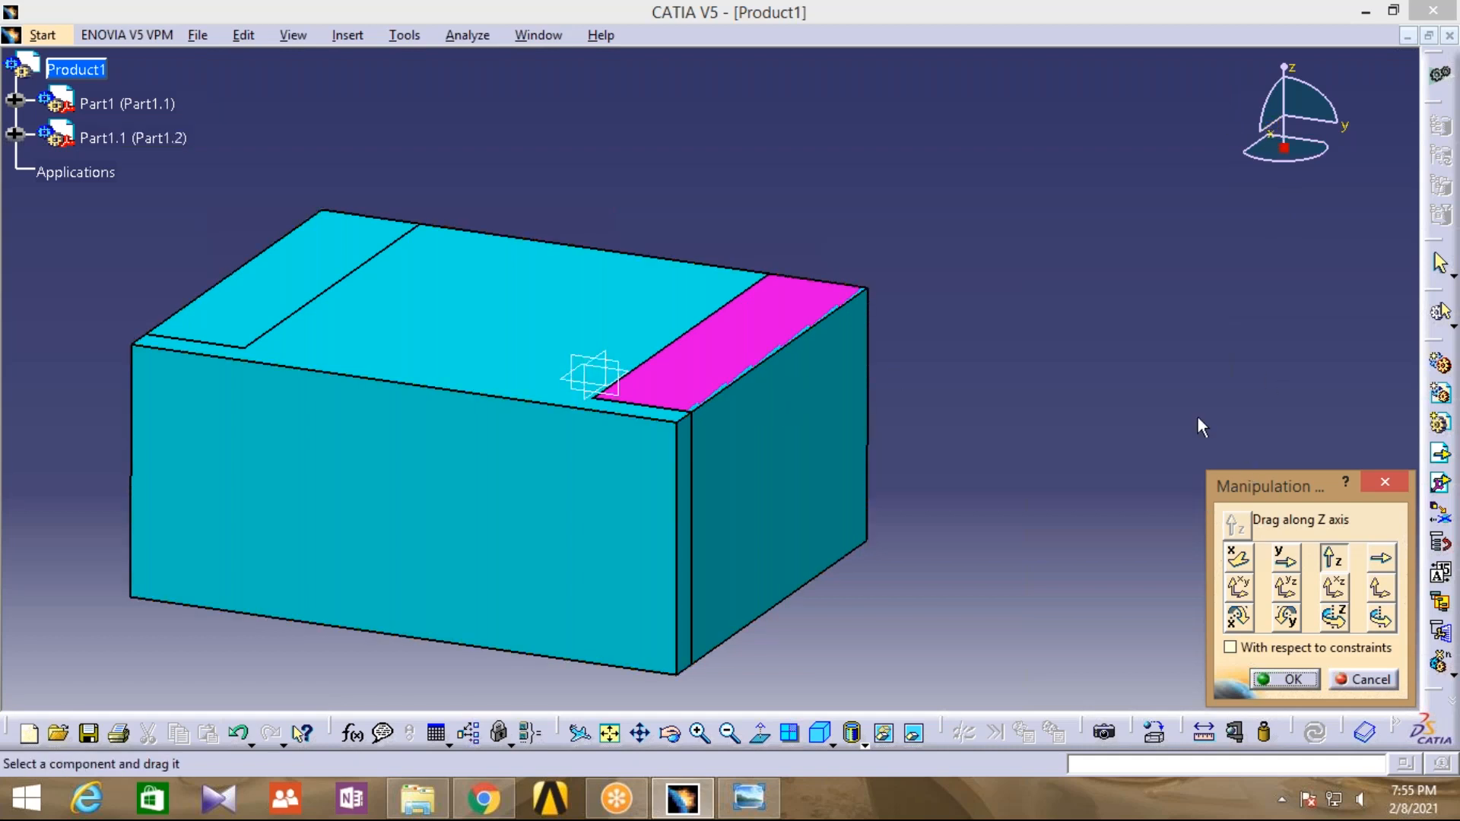
{"action": "left_click", "coordinate": [1239, 559]}
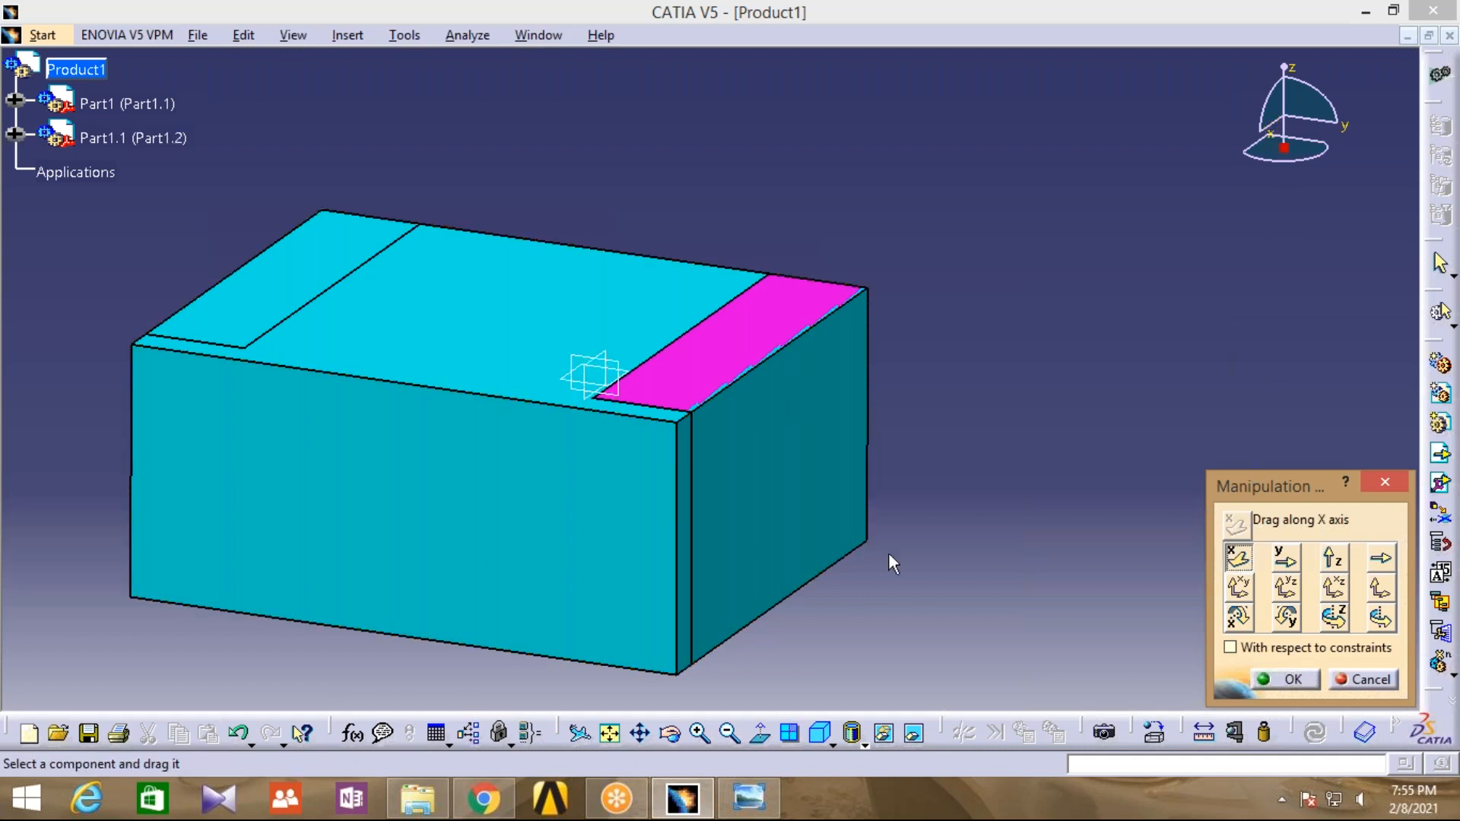
{"action": "left_click_drag", "start_coordinate": [562, 526], "coordinate": [940, 326]}
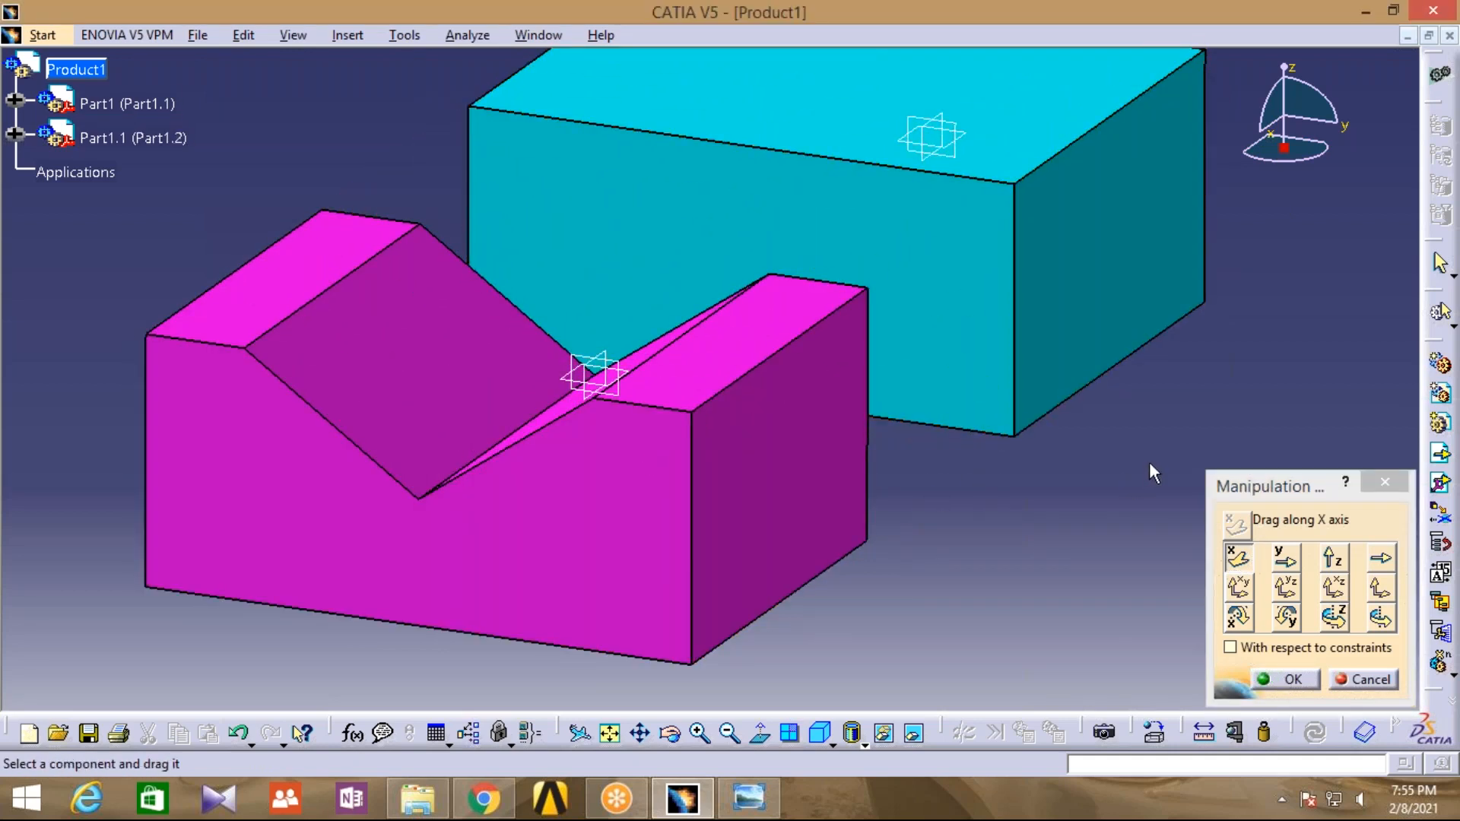
{"action": "left_click", "coordinate": [1286, 679]}
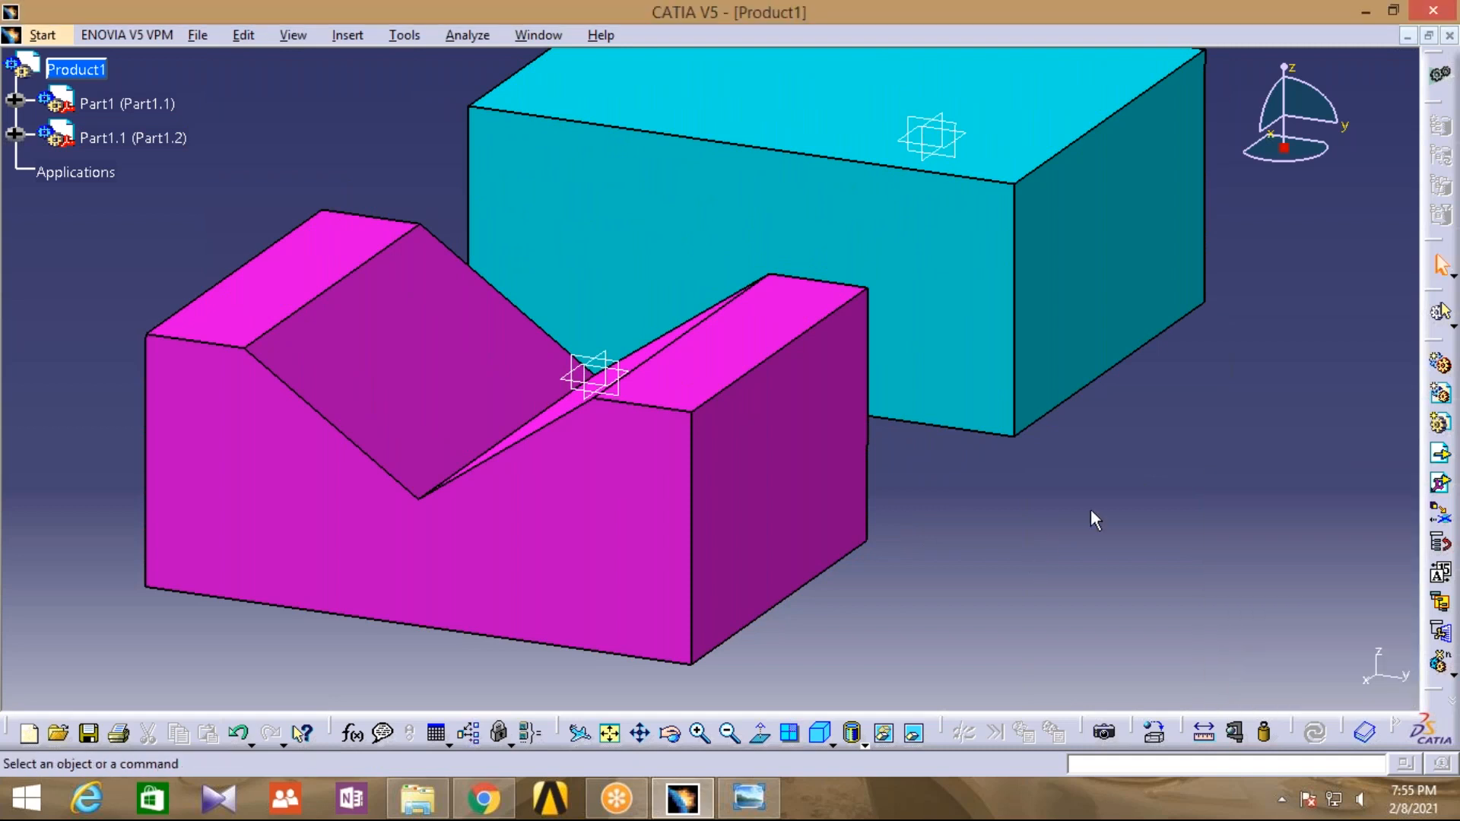
Snap the bottom face of the cyan block to the bottom face of the magenta V-groove block
{"action": "left_click", "coordinate": [729, 732]}
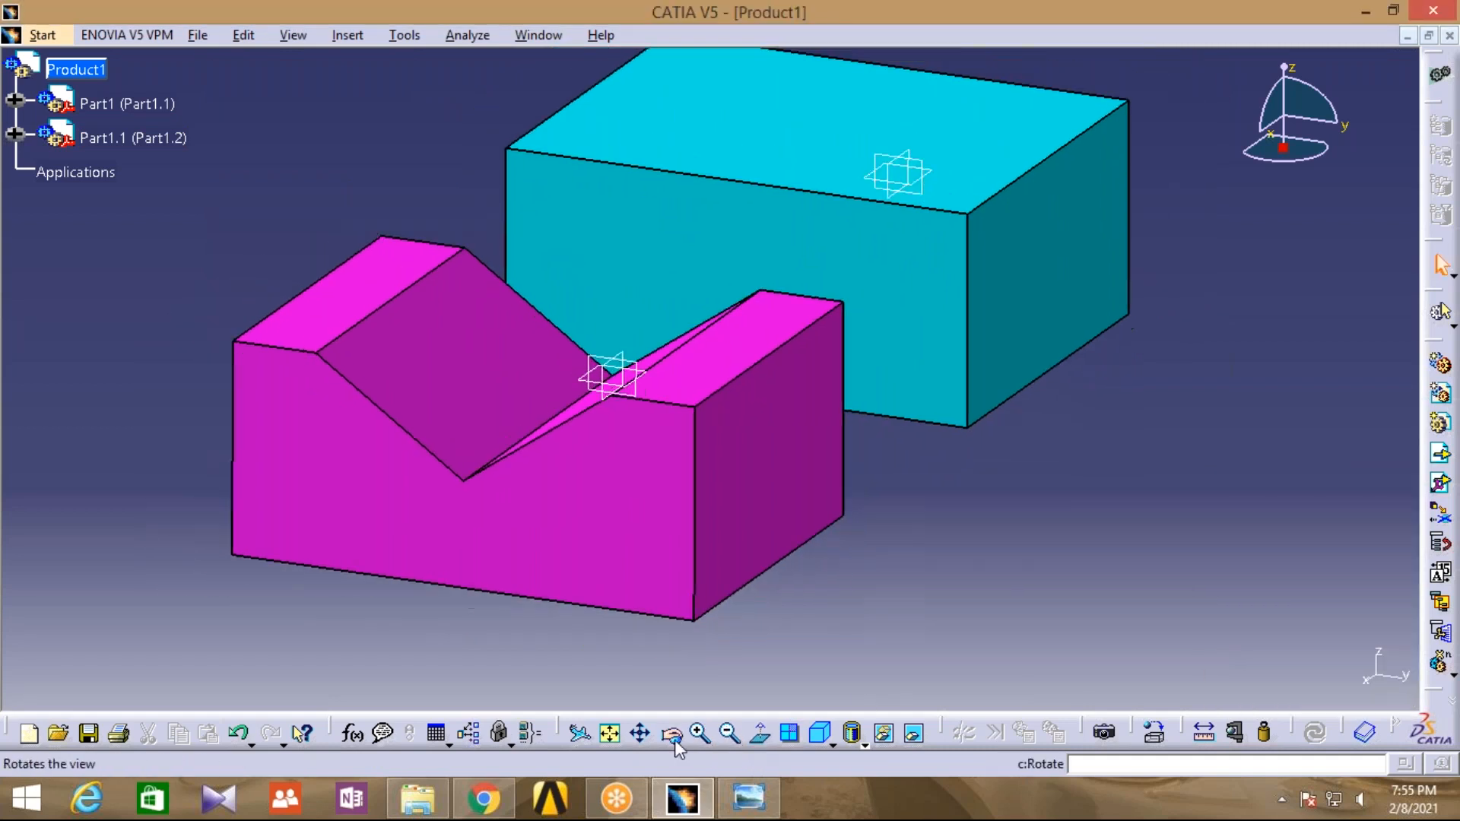
{"action": "middle_click_drag", "start_coordinate": [931, 607], "coordinate": [858, 426]}
{"action": "left_click", "coordinate": [243, 35]}
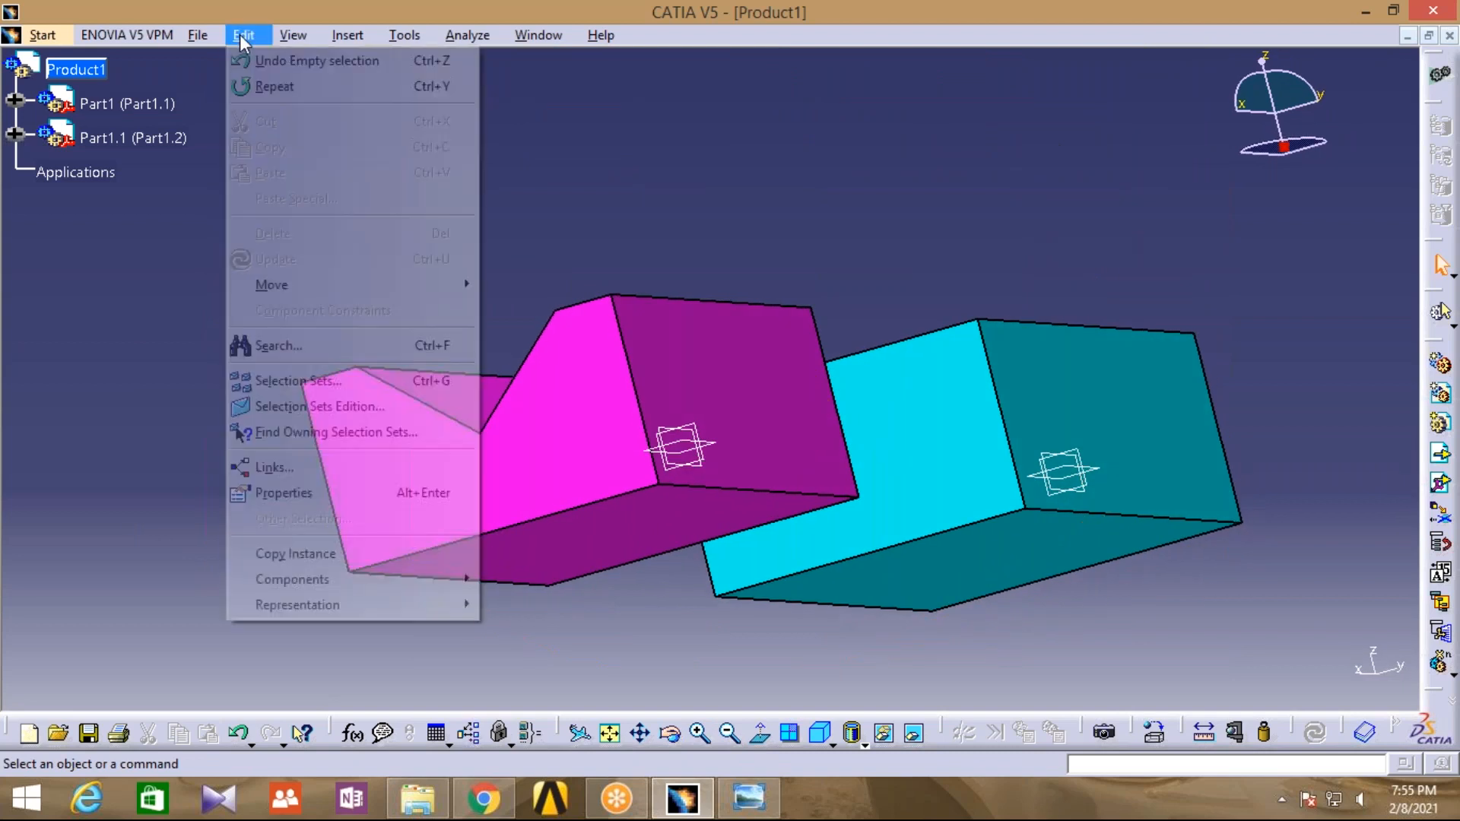
{"action": "mouse_move", "coordinate": [290, 285]}
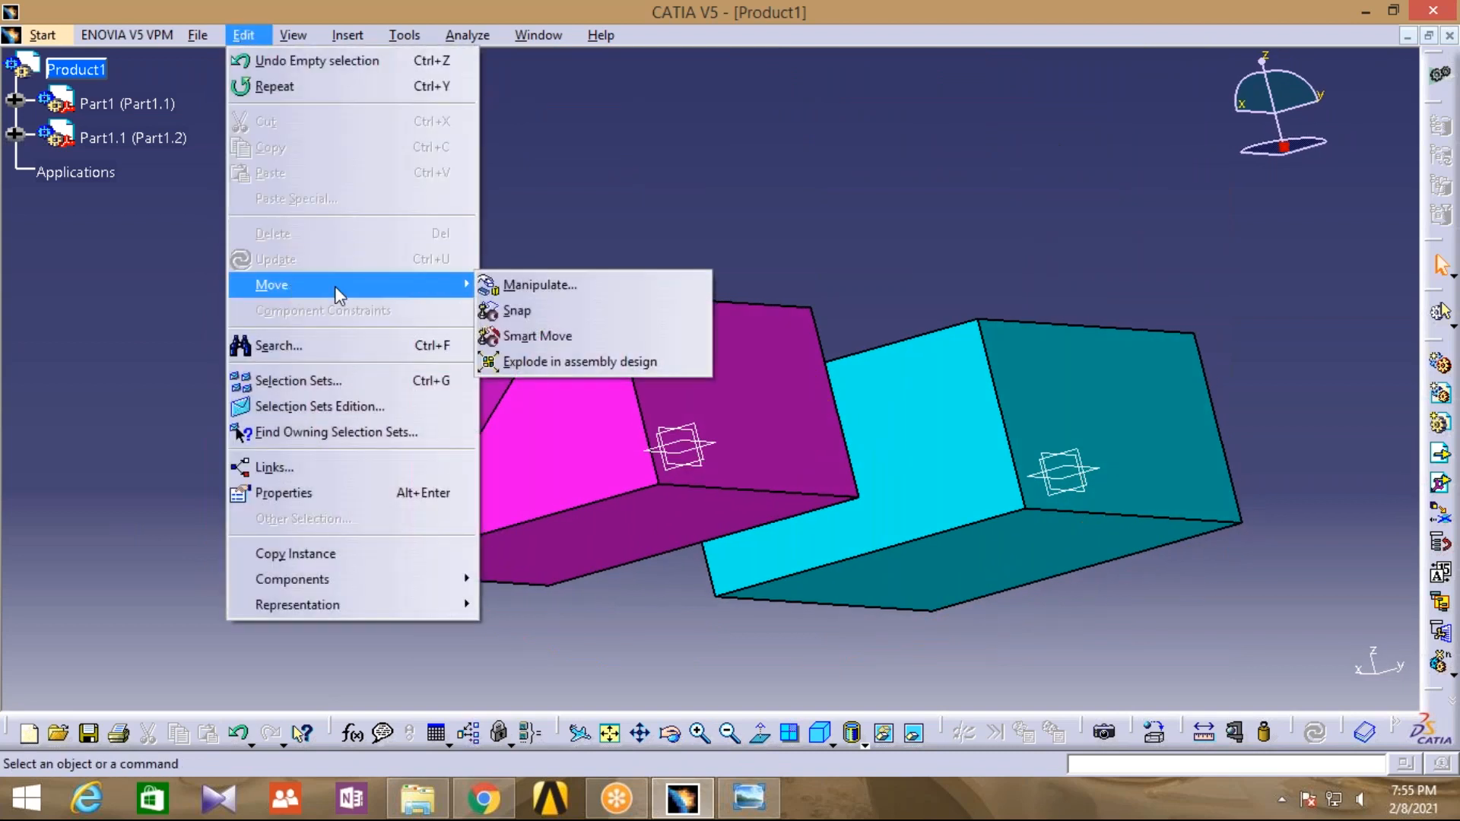
{"action": "left_click", "coordinate": [526, 312]}
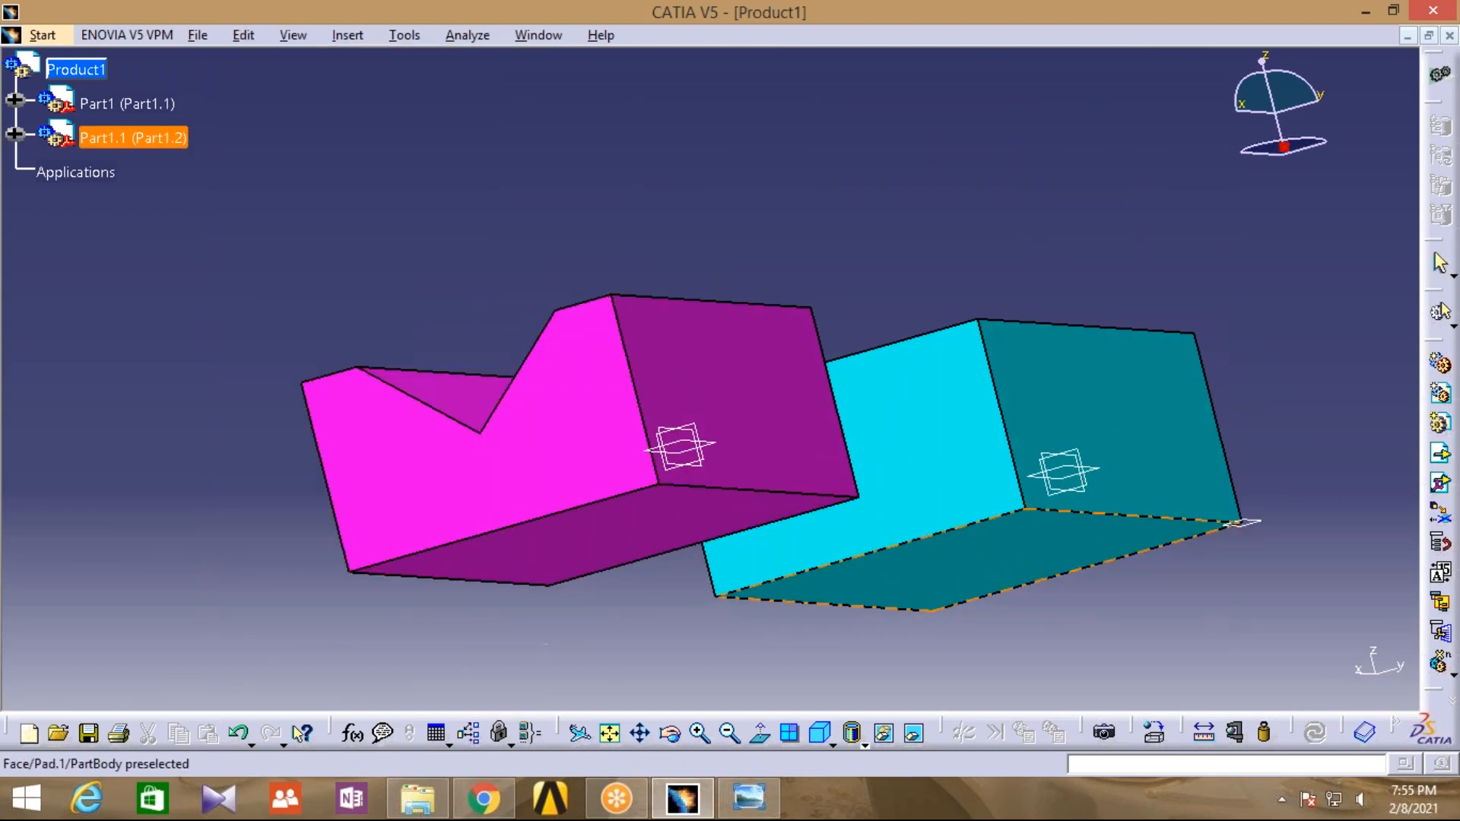
{"action": "left_click", "coordinate": [967, 556]}
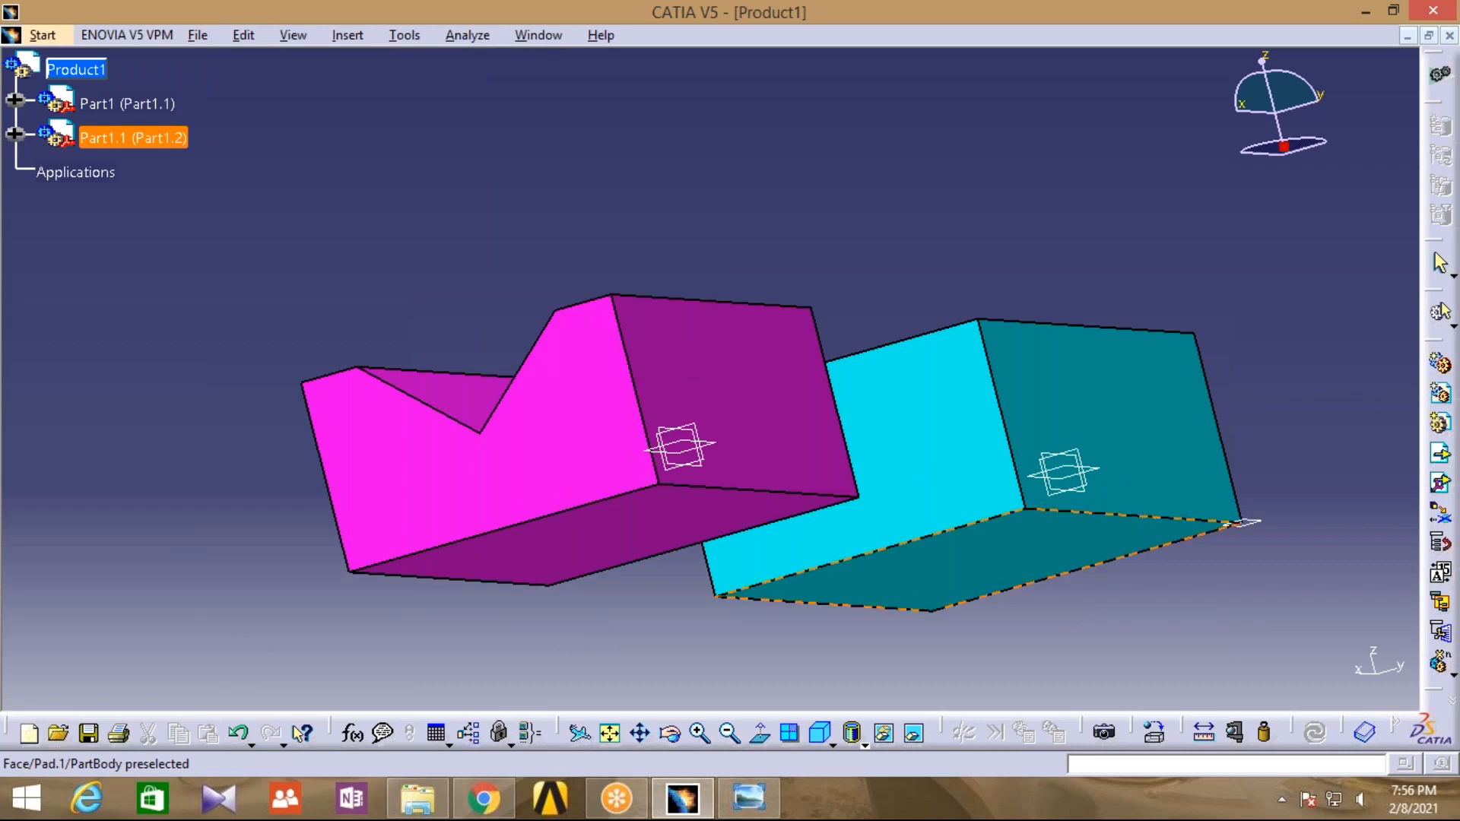
{"action": "left_click", "coordinate": [619, 530]}
{"action": "left_click", "coordinate": [601, 664]}
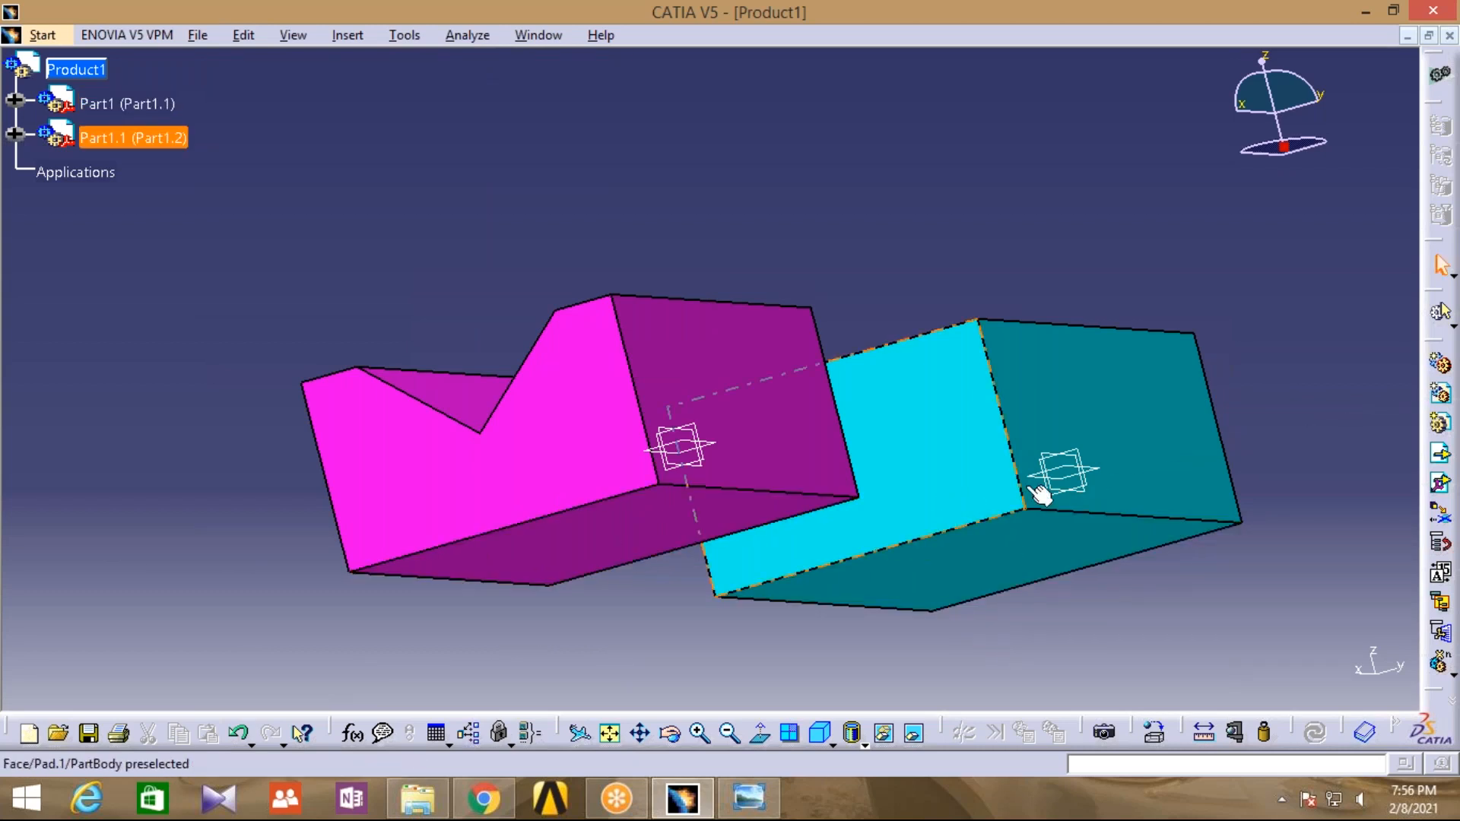
Snap the long side face of the cyan block to the matching side face of the magenta block
{"action": "left_click", "coordinate": [673, 733]}
{"action": "left_click_drag", "start_coordinate": [677, 592], "coordinate": [571, 656]}
{"action": "left_click", "coordinate": [247, 43]}
{"action": "mouse_move", "coordinate": [276, 284]}
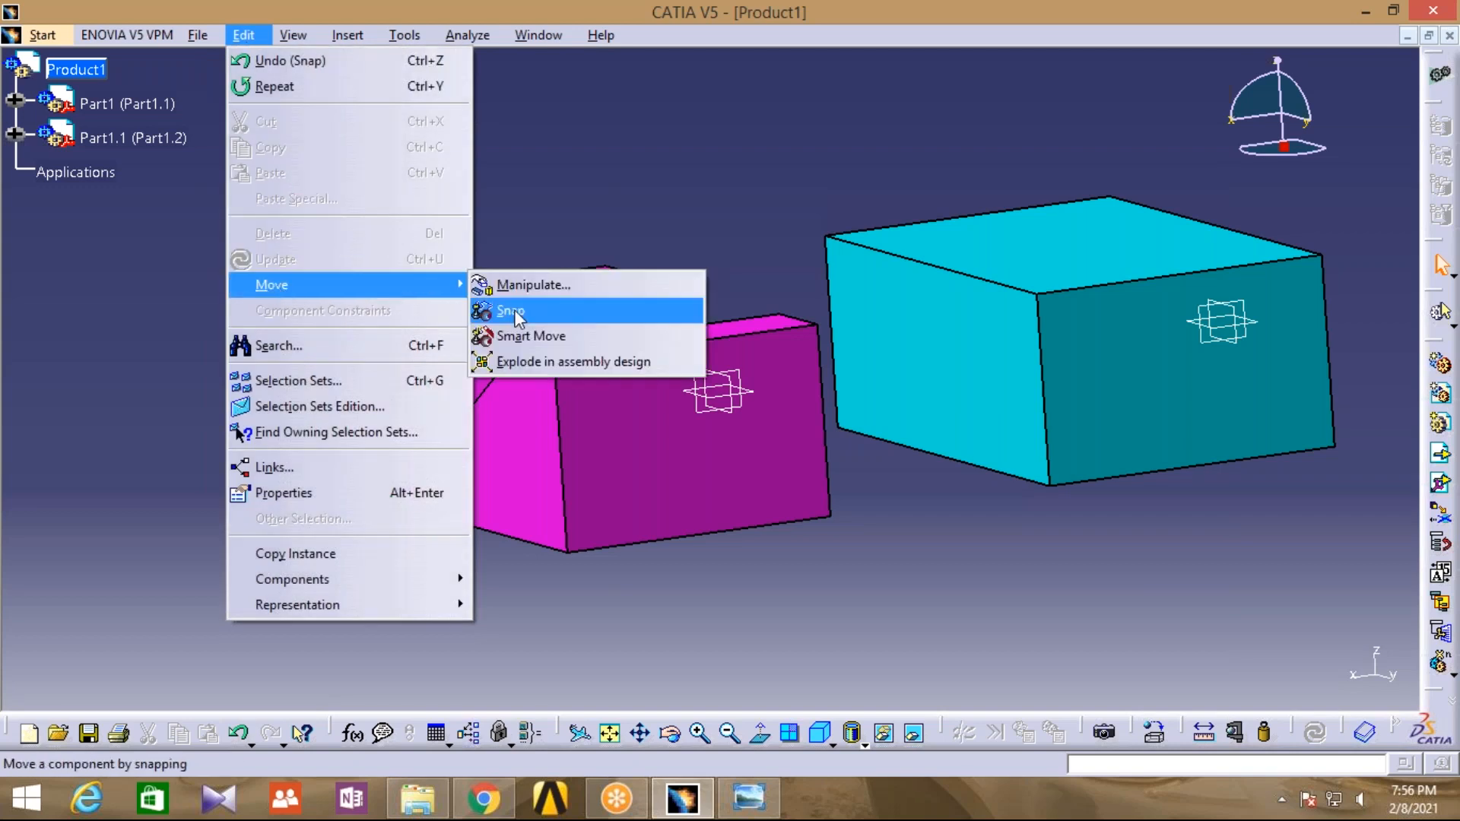
{"action": "left_click", "coordinate": [514, 311]}
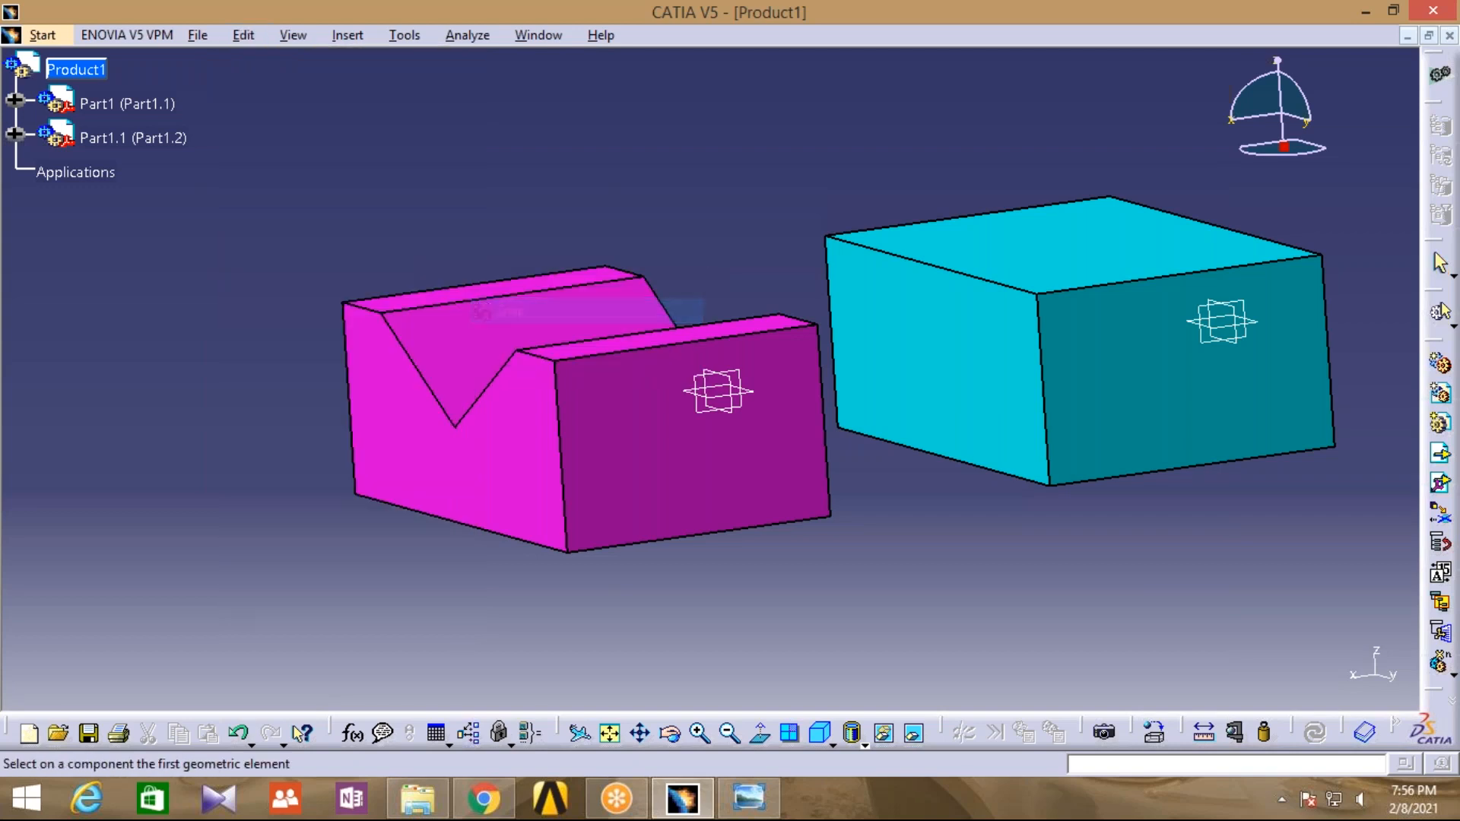
{"action": "left_click", "coordinate": [1106, 366]}
{"action": "left_click", "coordinate": [749, 461]}
{"action": "left_click", "coordinate": [827, 564]}
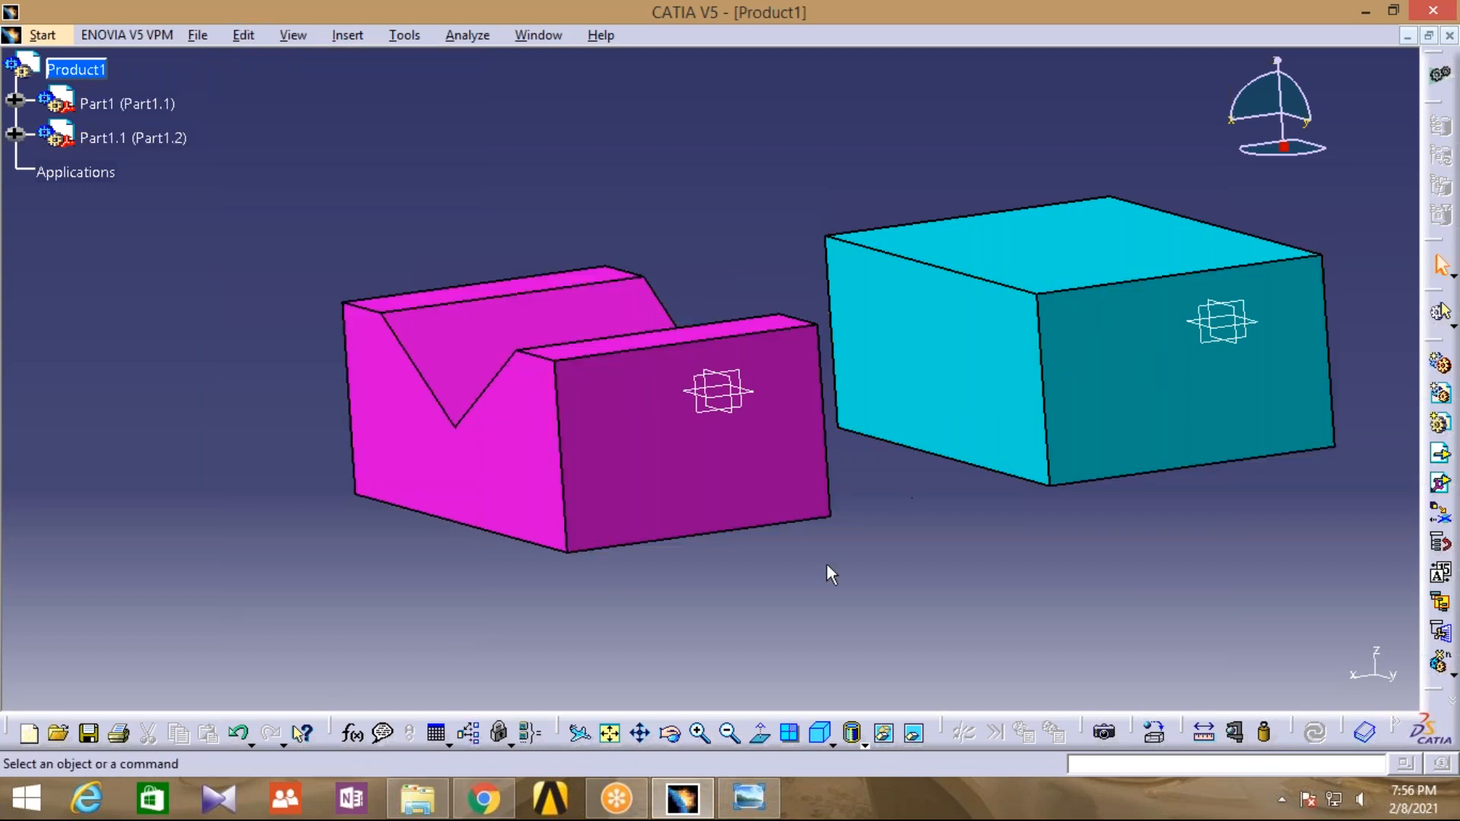
Snap the cyan block's end face facing the magenta block onto the magenta block's rear V-profile end face, keeping the default direction
{"action": "left_click", "coordinate": [670, 733]}
{"action": "left_click_drag", "start_coordinate": [889, 504], "coordinate": [867, 482]}
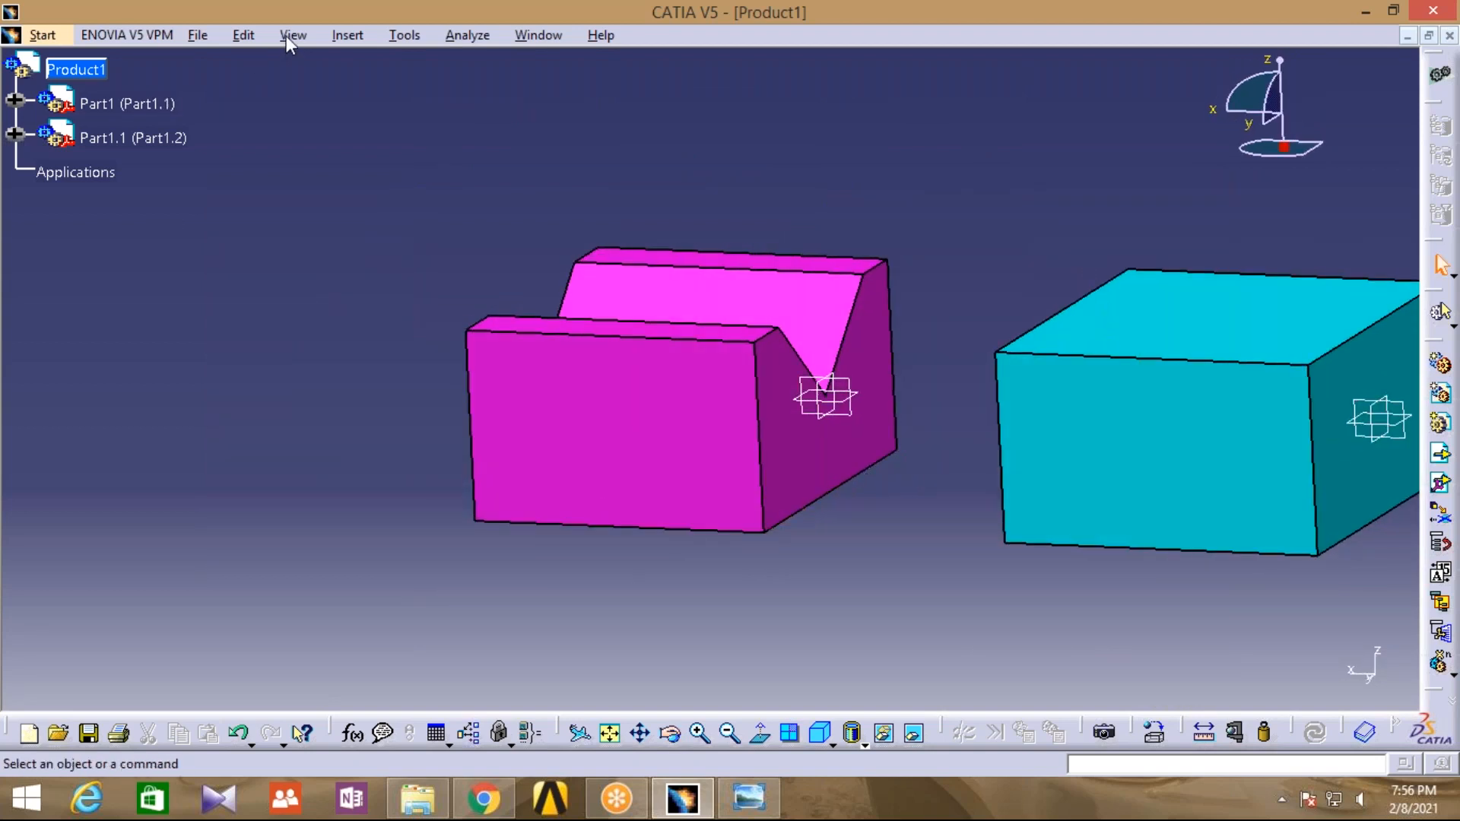
{"action": "left_click", "coordinate": [246, 38]}
{"action": "mouse_move", "coordinate": [271, 284]}
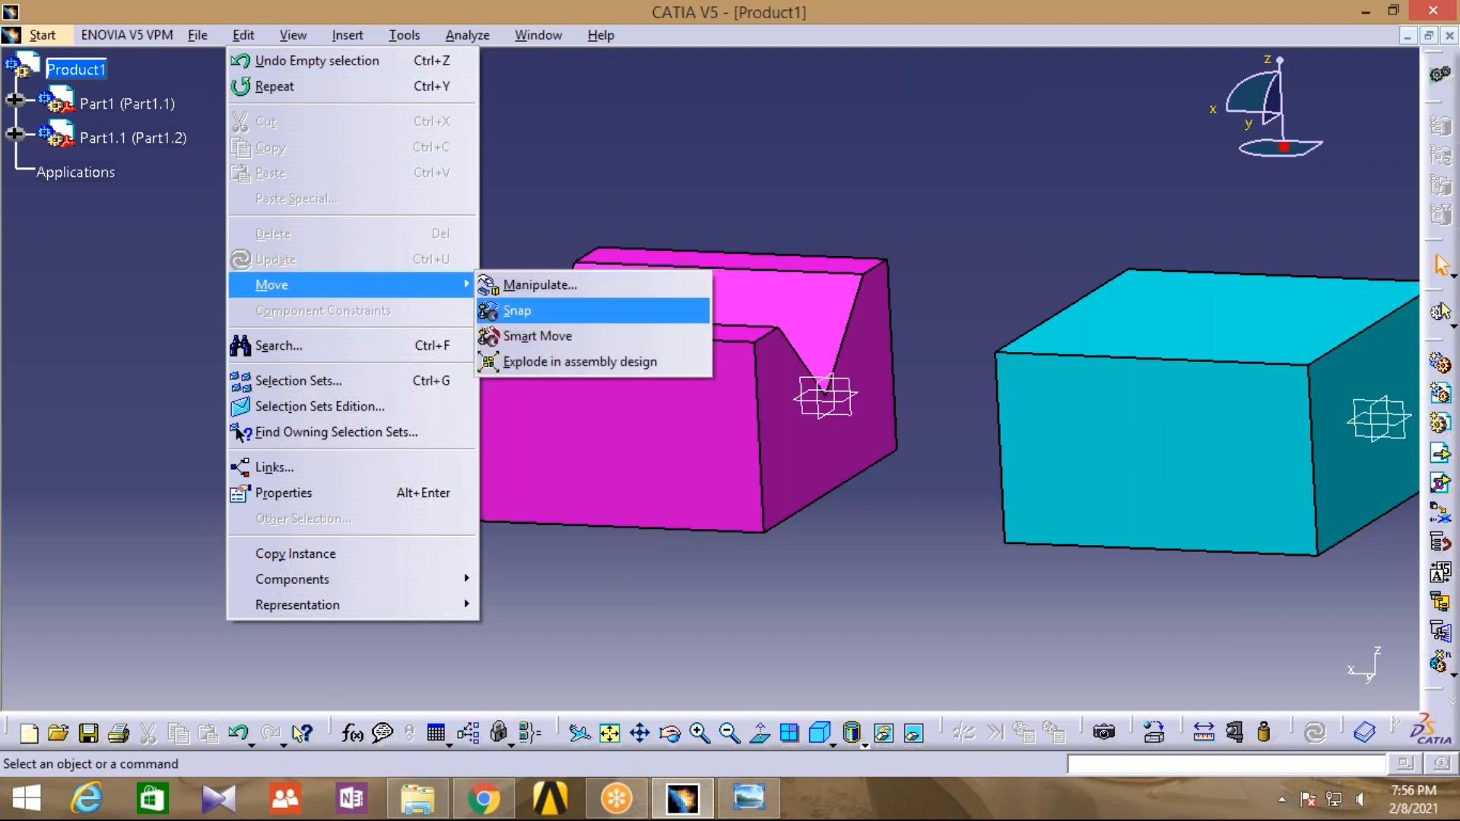
{"action": "left_click", "coordinate": [518, 310]}
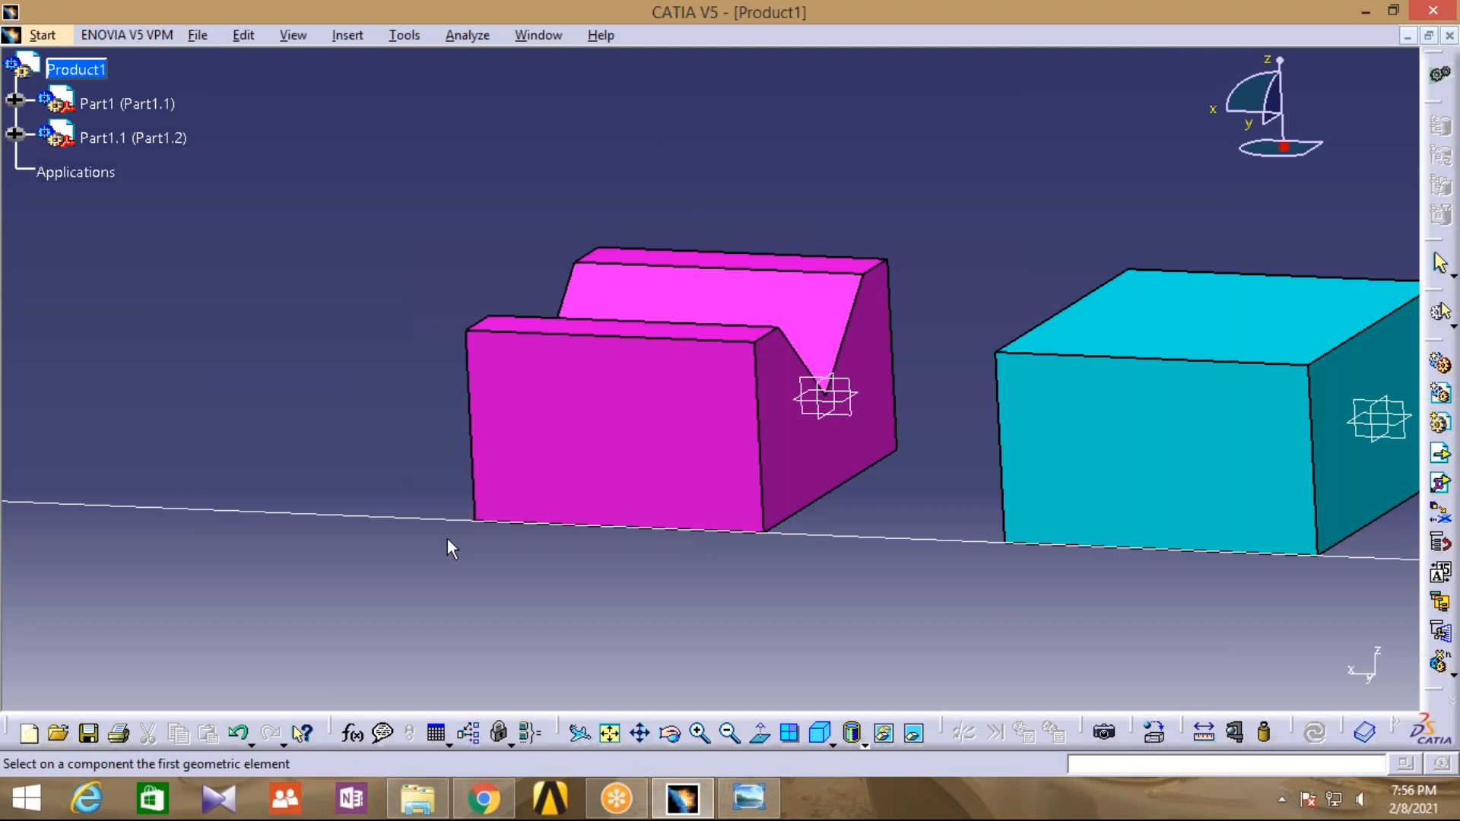
{"action": "left_click", "coordinate": [616, 335]}
{"action": "left_click", "coordinate": [669, 734]}
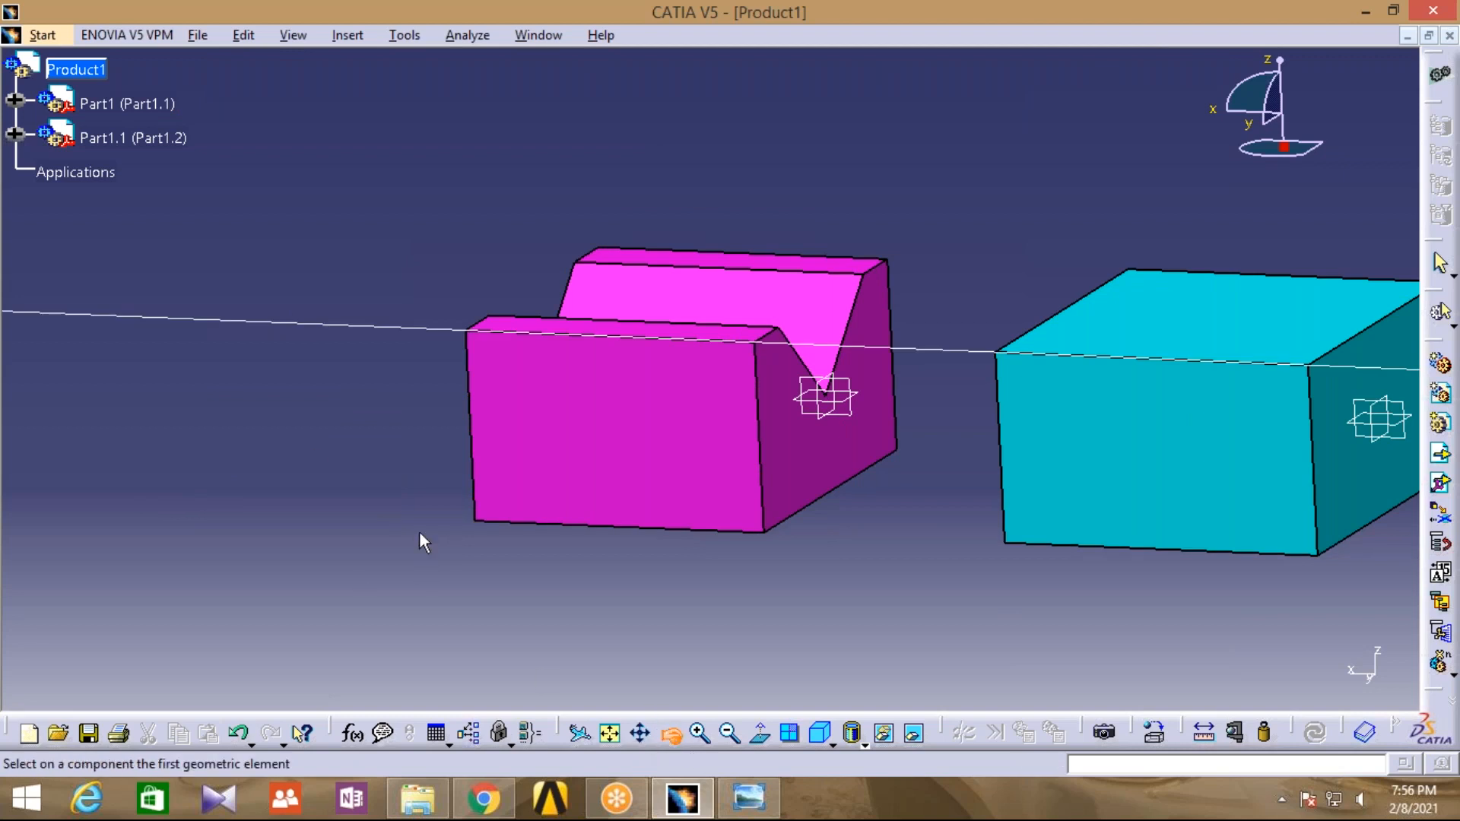
{"action": "left_click_drag", "start_coordinate": [428, 533], "coordinate": [800, 559]}
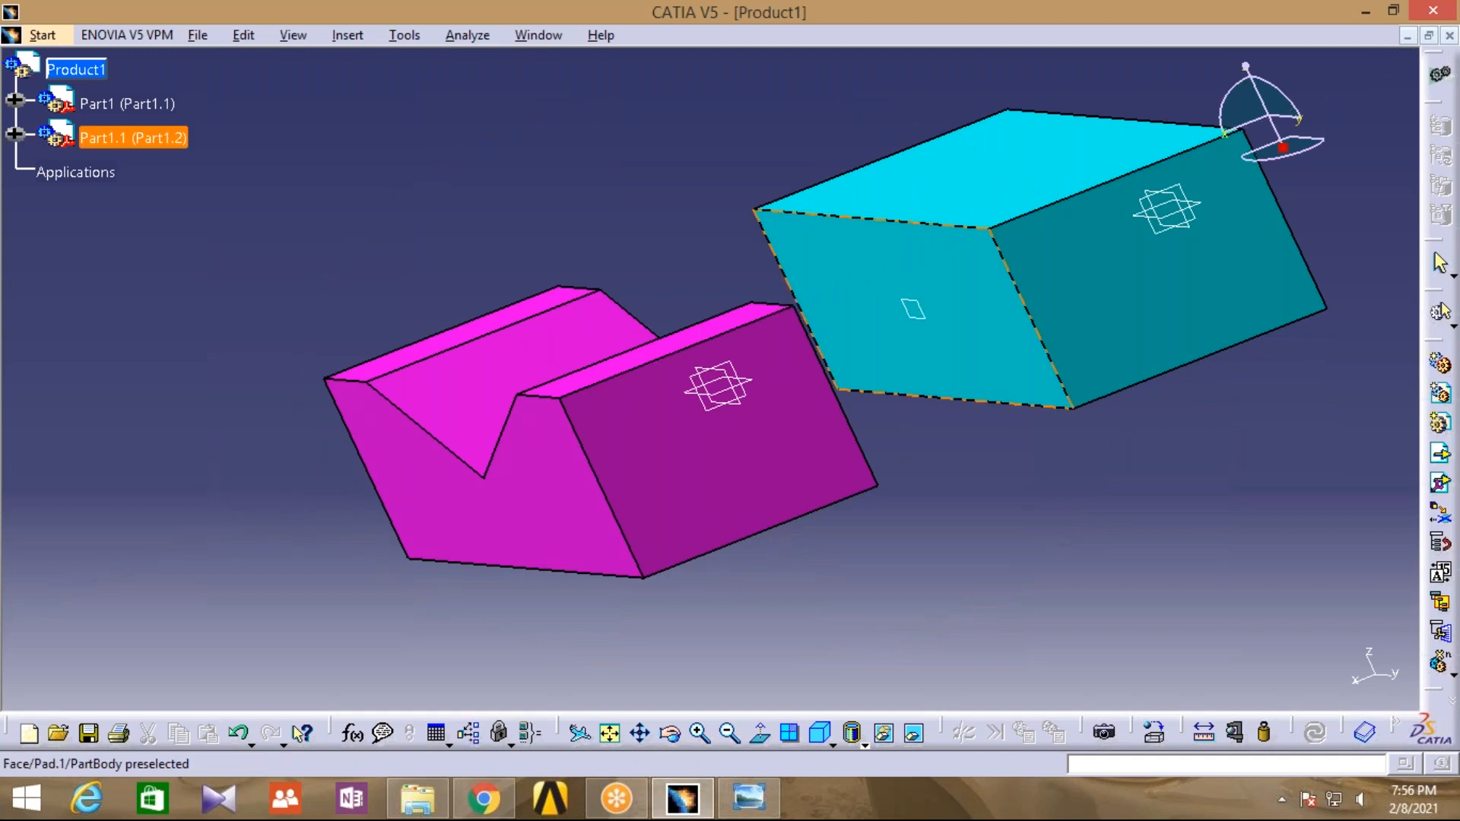
{"action": "left_click", "coordinate": [975, 305]}
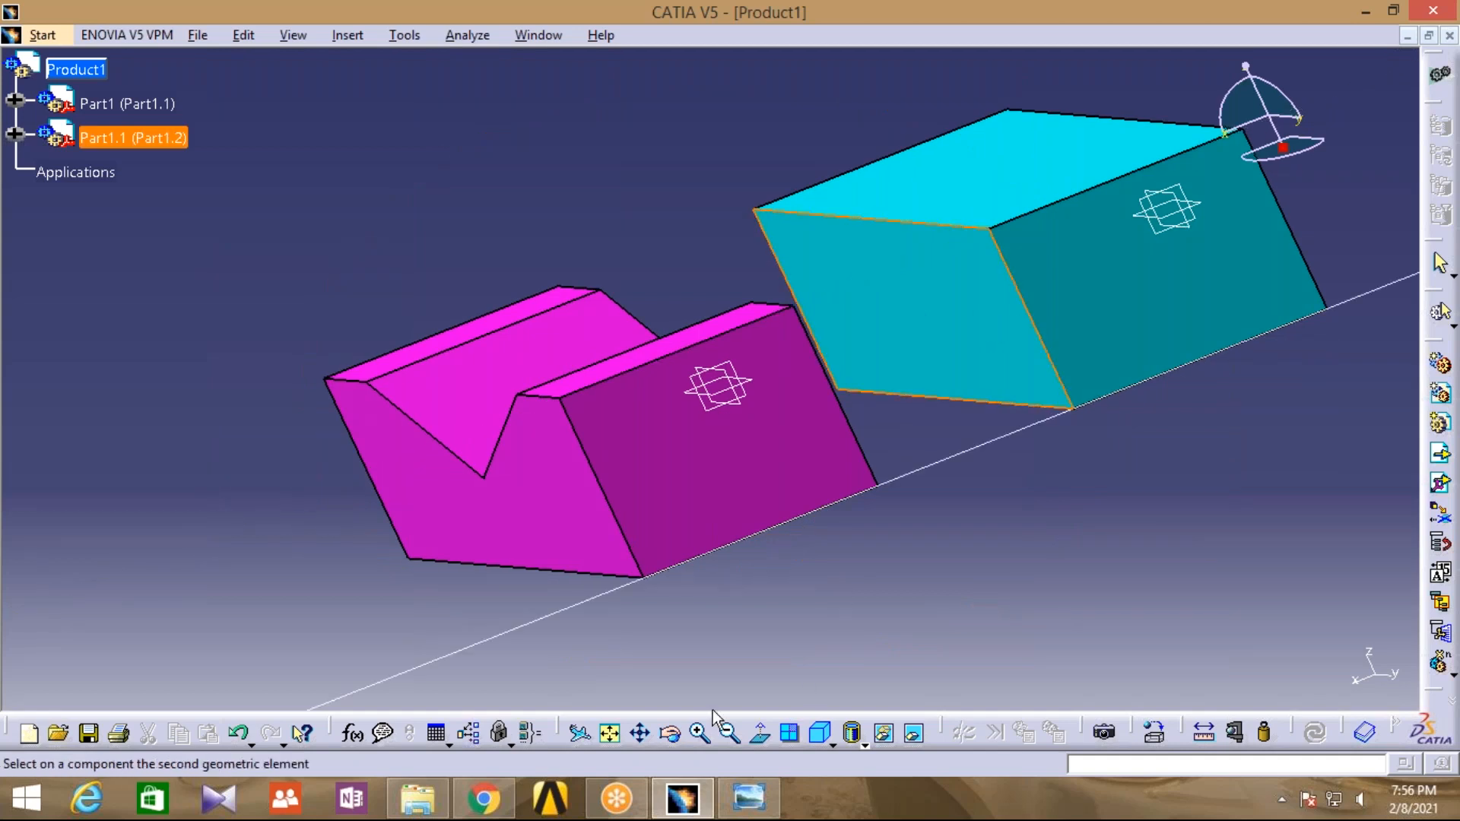
{"action": "left_click", "coordinate": [670, 734]}
{"action": "left_click_drag", "start_coordinate": [769, 595], "coordinate": [357, 549]}
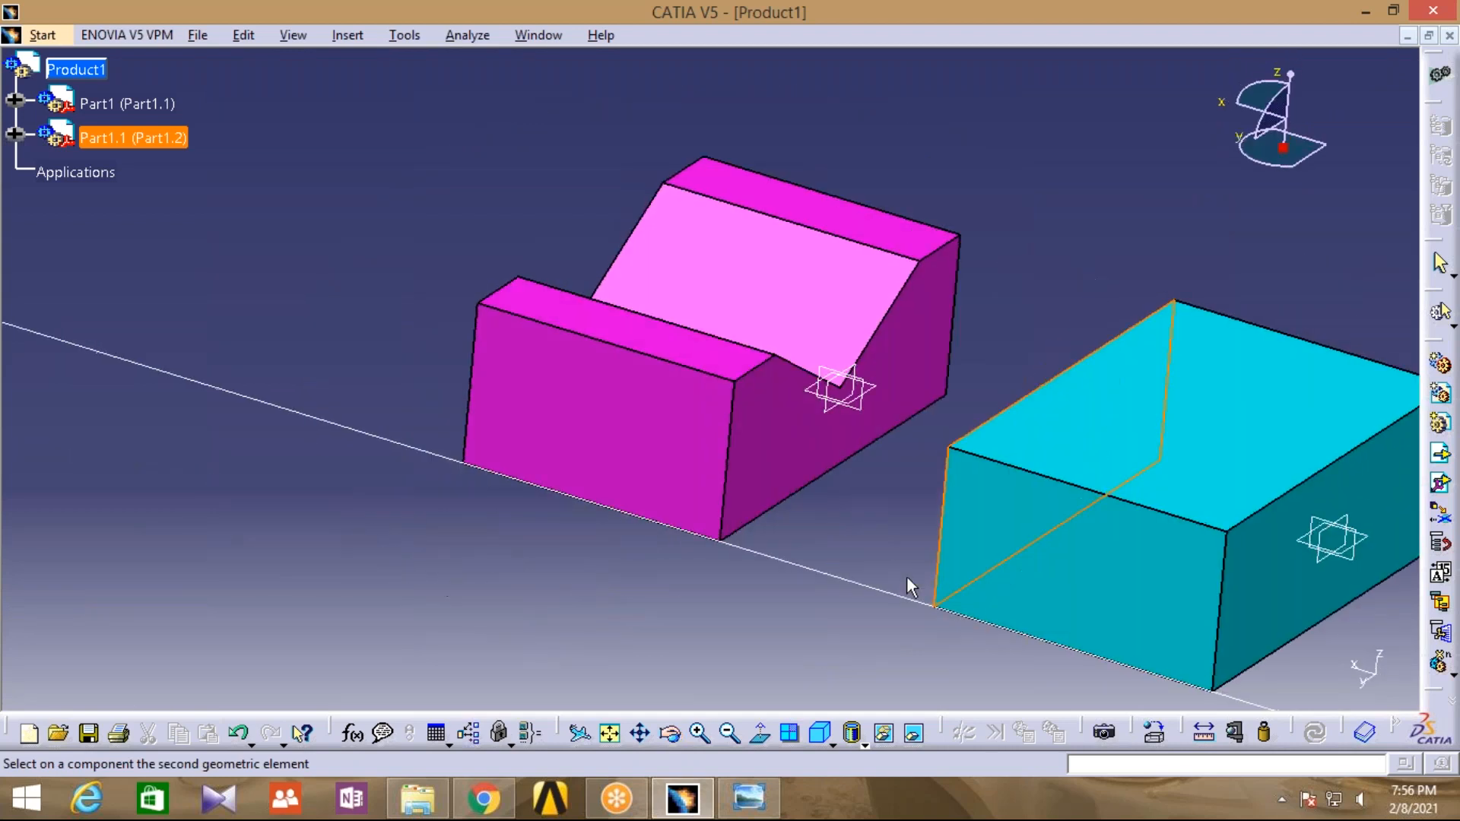
{"action": "left_click", "coordinate": [768, 453]}
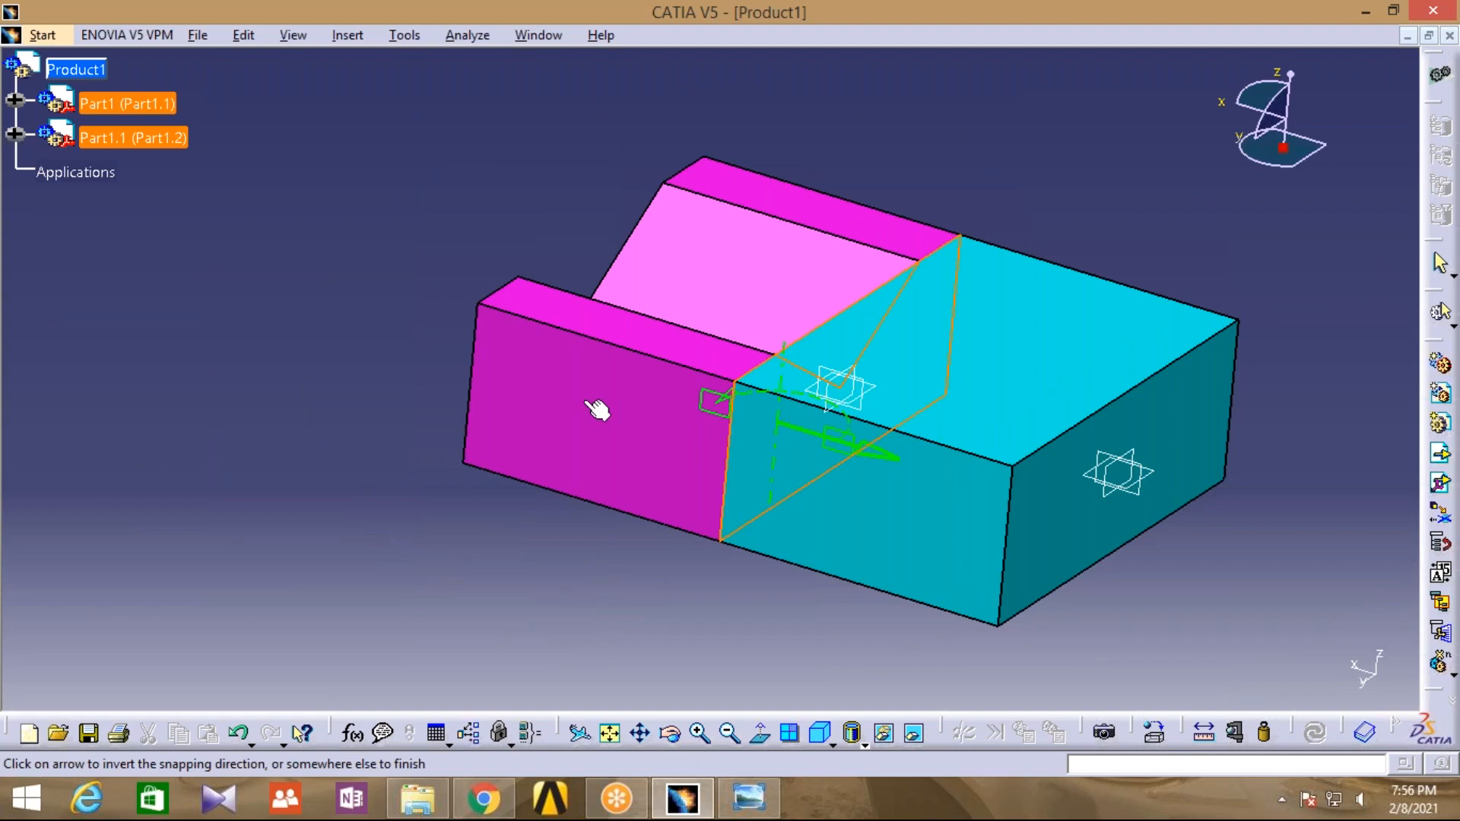
{"action": "left_click", "coordinate": [632, 617]}
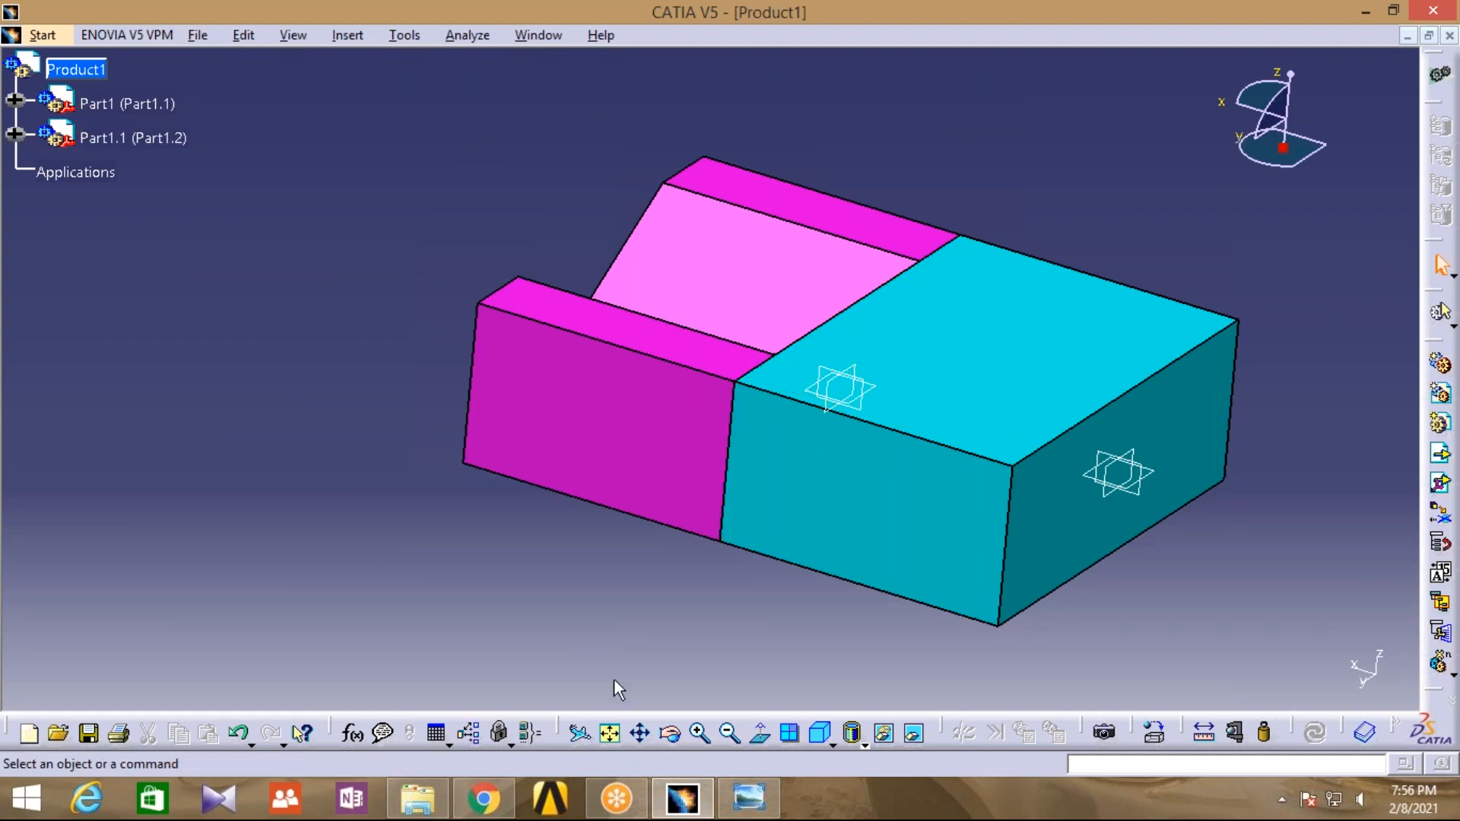
Insert a3.CATPart from the Desktop into Product1 as an existing component
{"action": "left_click", "coordinate": [670, 734]}
{"action": "left_click_drag", "start_coordinate": [605, 545], "coordinate": [1063, 430]}
{"action": "middle_click_drag", "start_coordinate": [304, 570], "coordinate": [314, 604]}
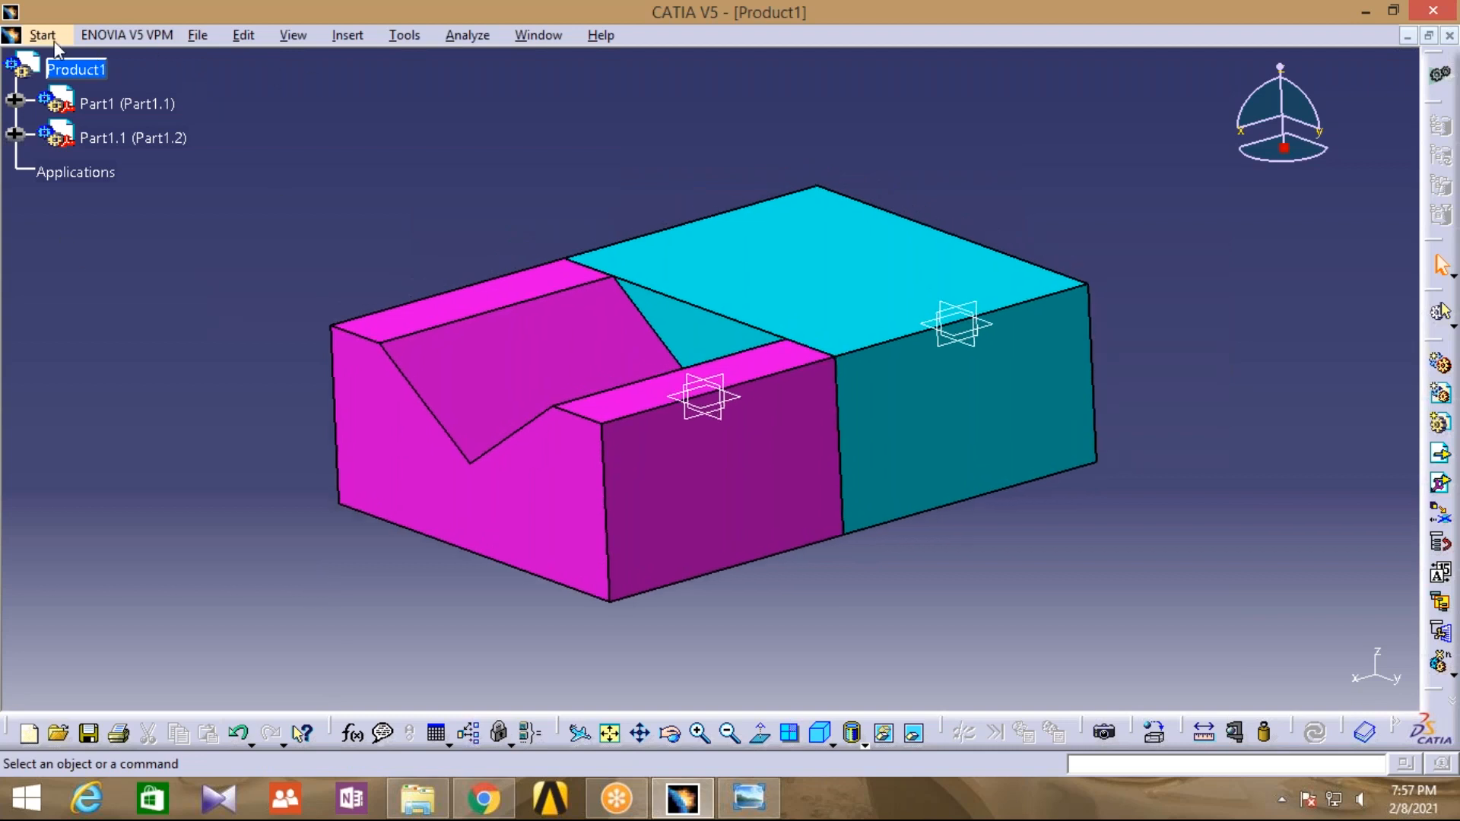
{"action": "left_click", "coordinate": [64, 72]}
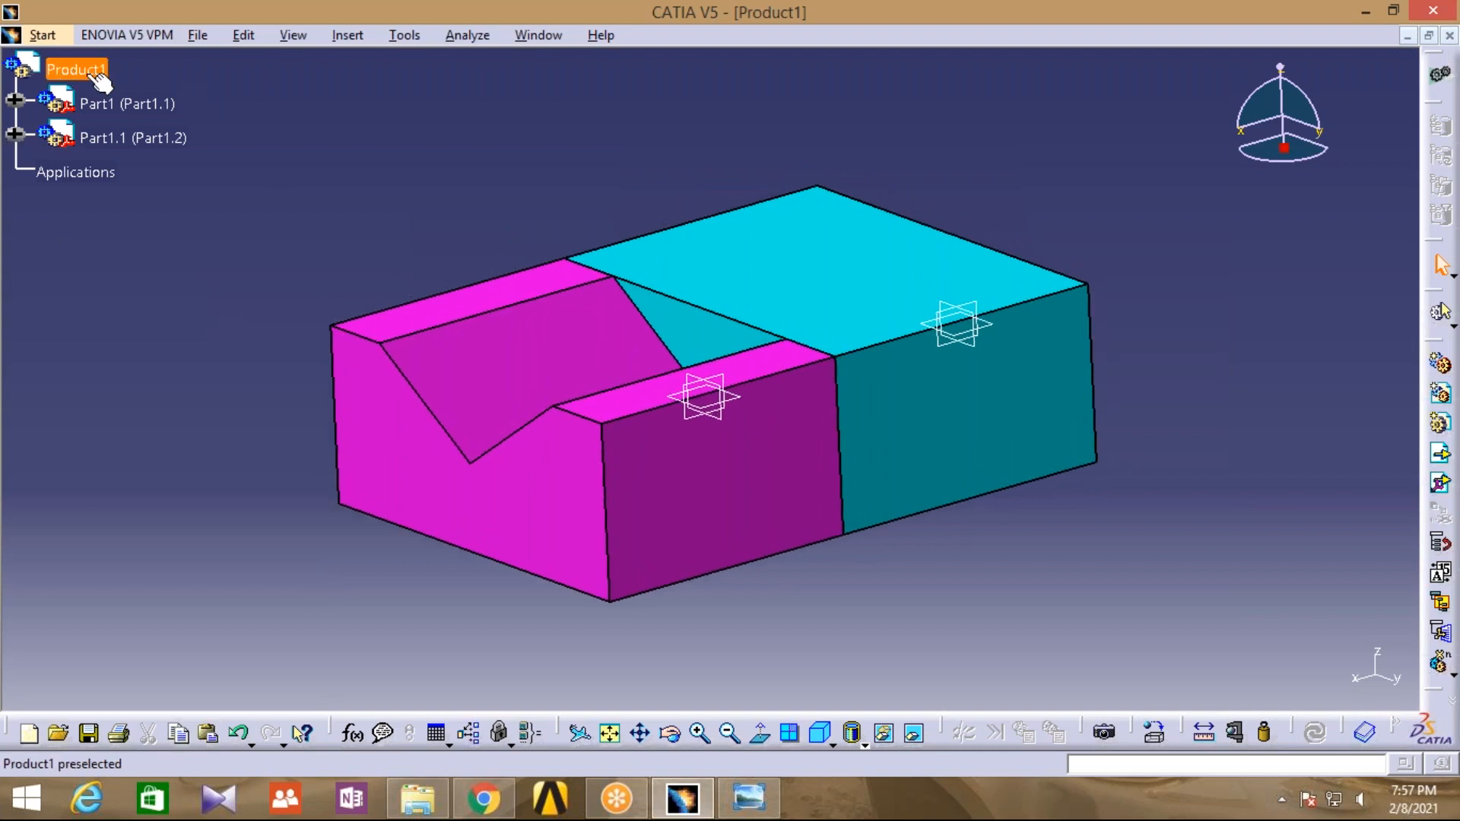
{"action": "left_click", "coordinate": [344, 36]}
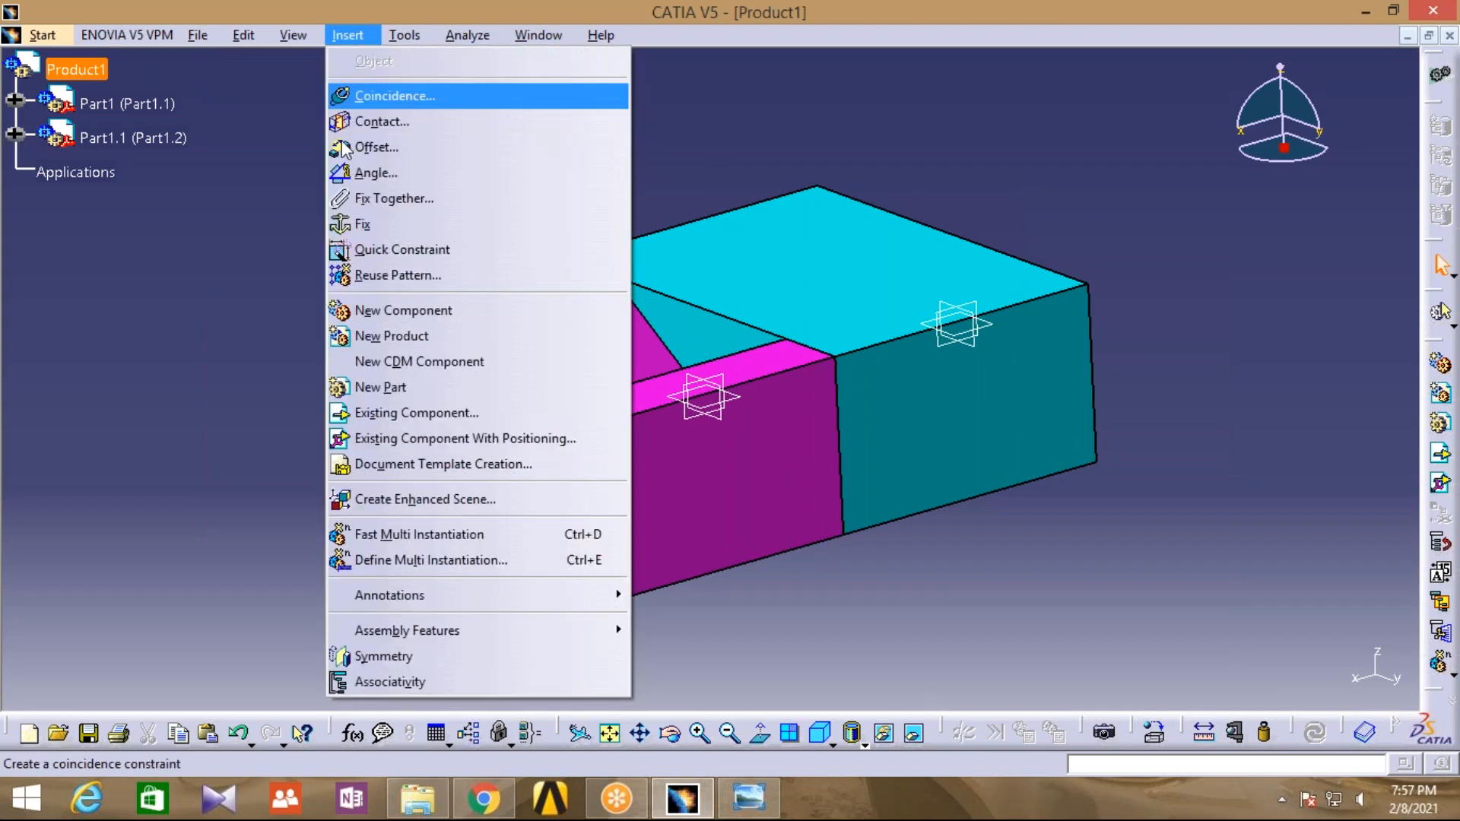
{"action": "left_click", "coordinate": [393, 413]}
{"action": "type", "text": "a3"}
{"action": "left_click", "coordinate": [950, 620]}
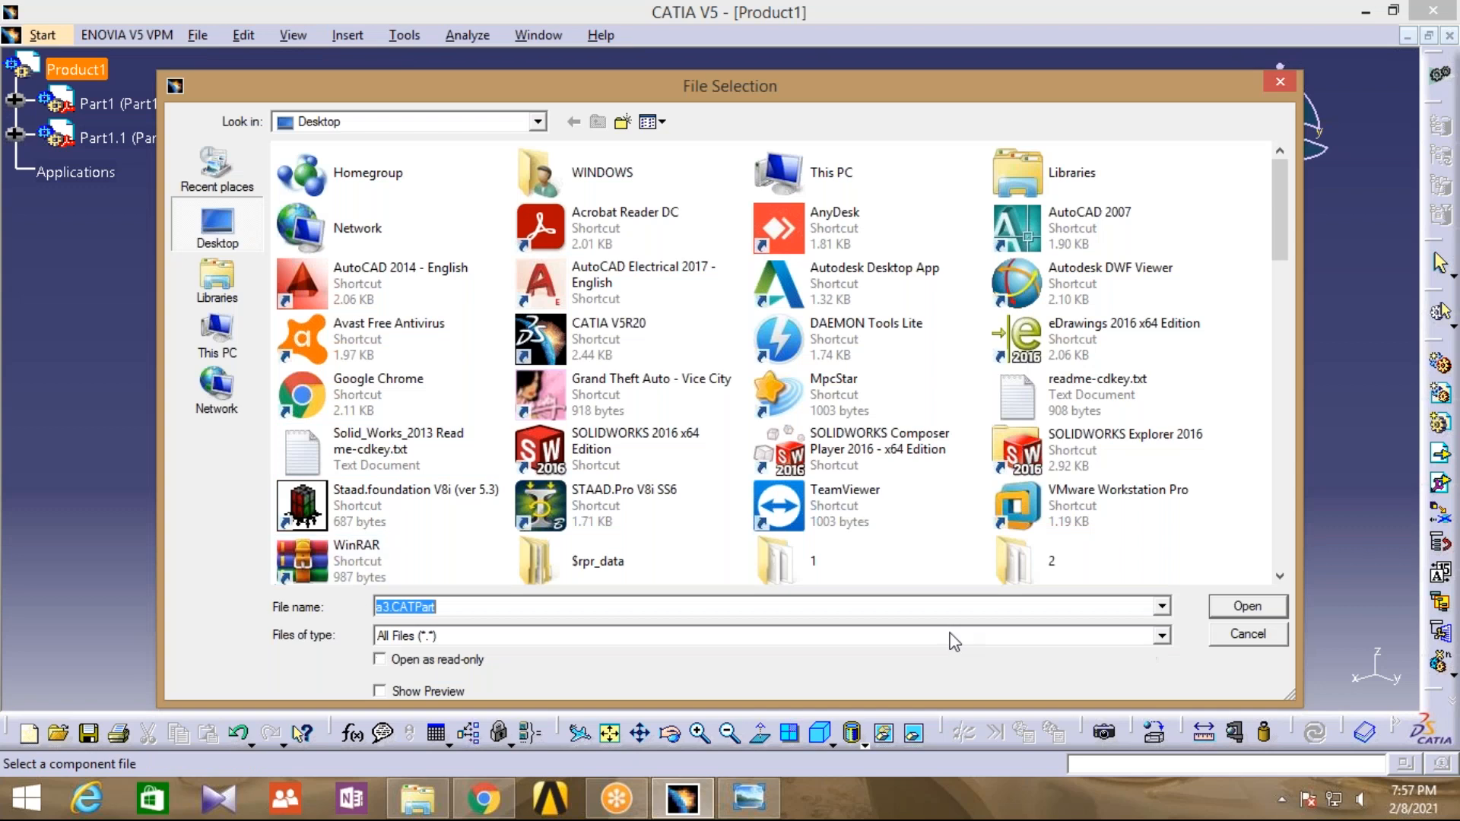
{"action": "left_click", "coordinate": [1226, 608]}
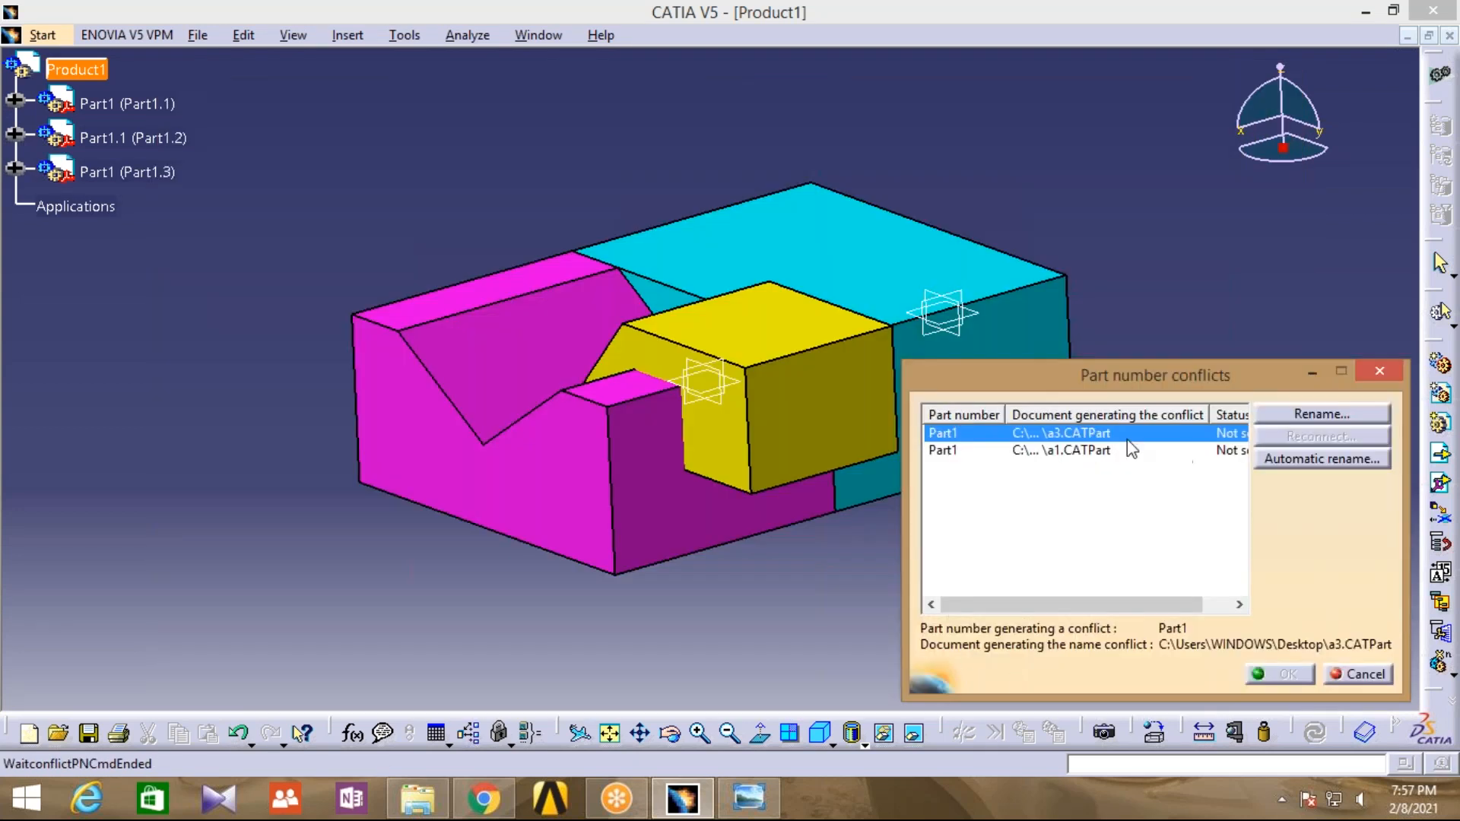
Resolve the part number conflicts of a3.CATPart with a1.CATPart and a2.CATPart by automatic renaming
{"action": "left_click", "coordinate": [1299, 460]}
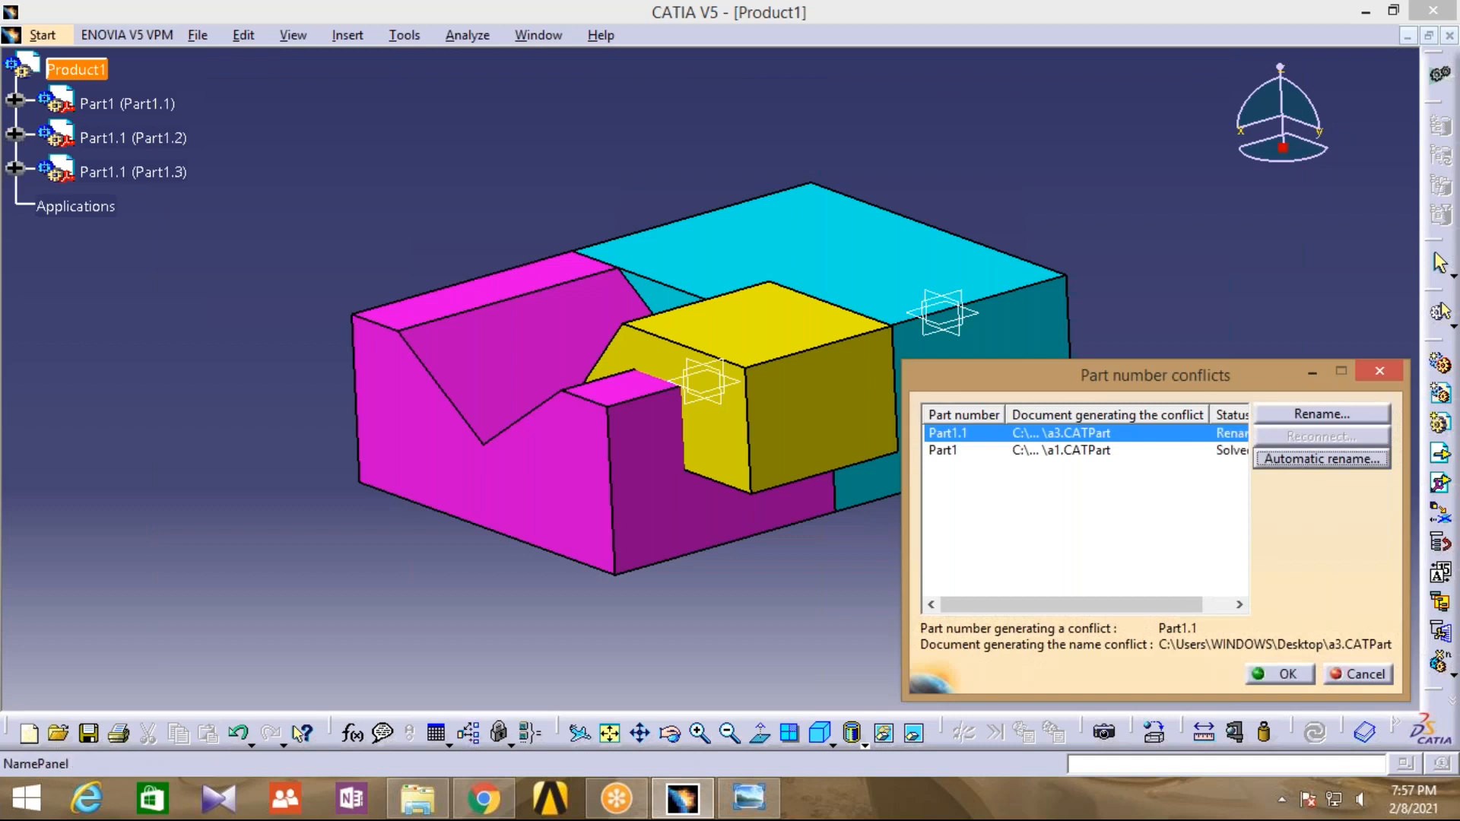
{"action": "left_click", "coordinate": [1300, 679]}
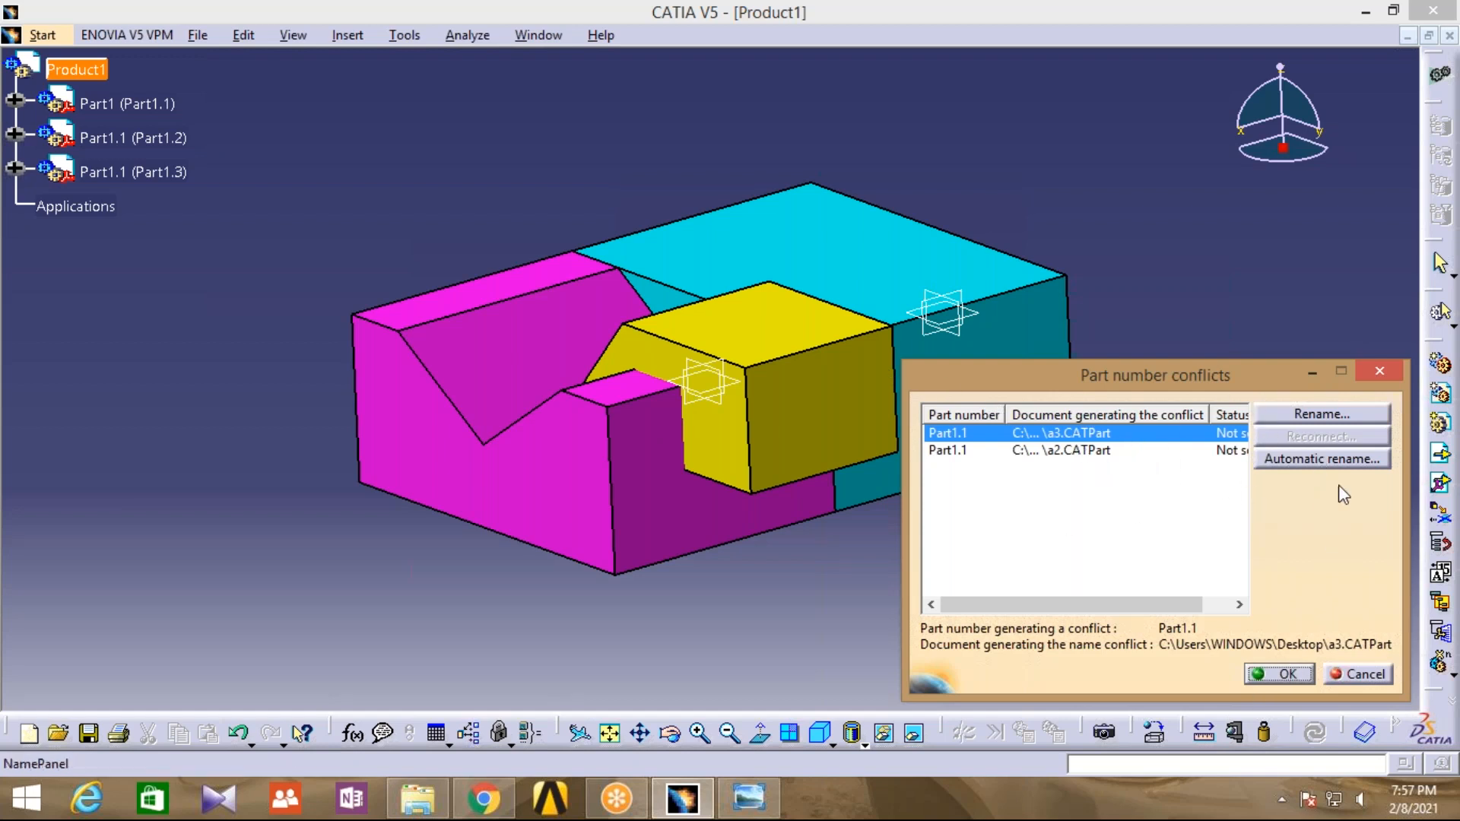
{"action": "left_click", "coordinate": [1296, 460]}
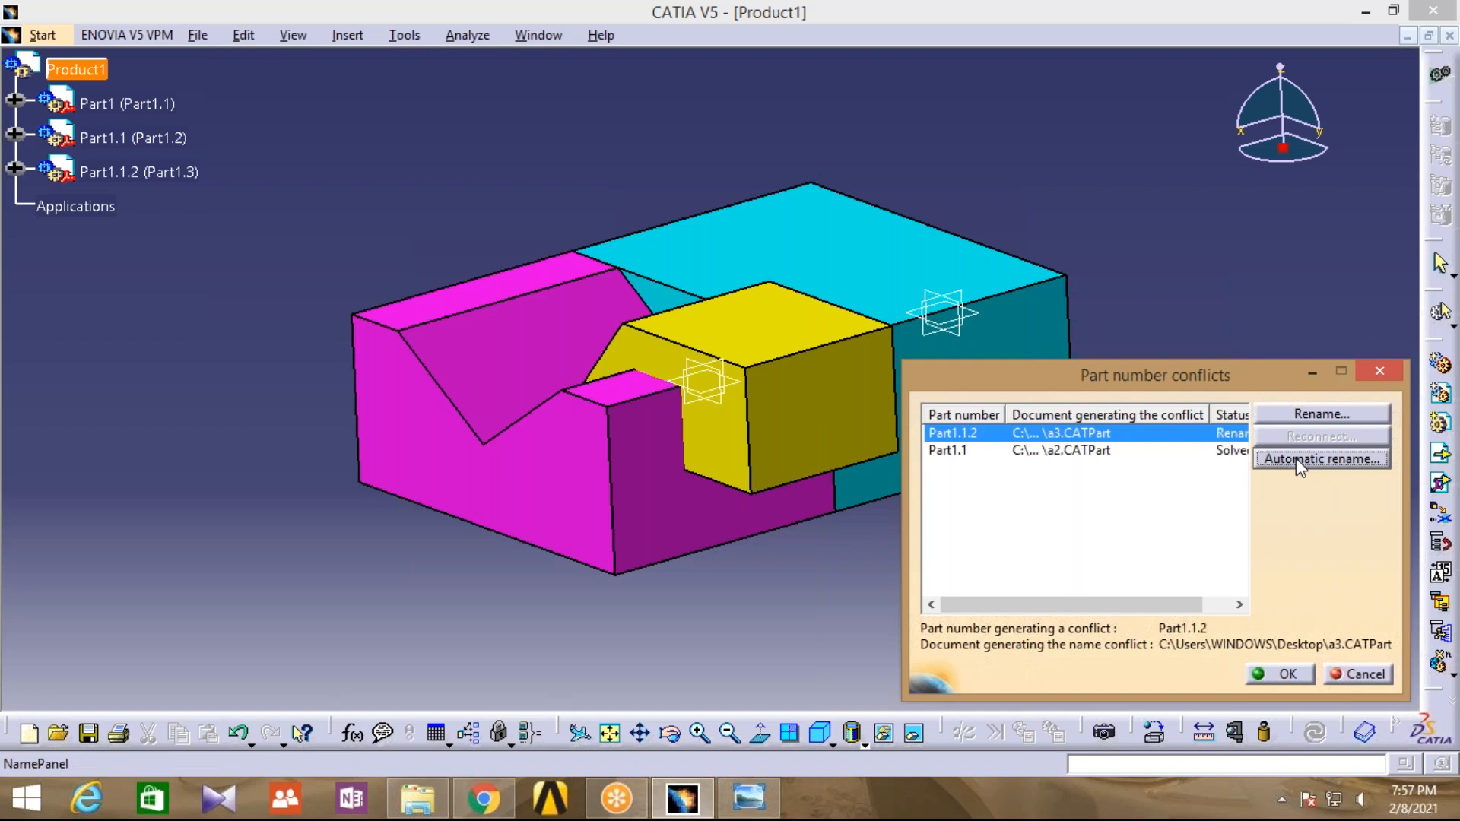
{"action": "left_click", "coordinate": [1277, 678]}
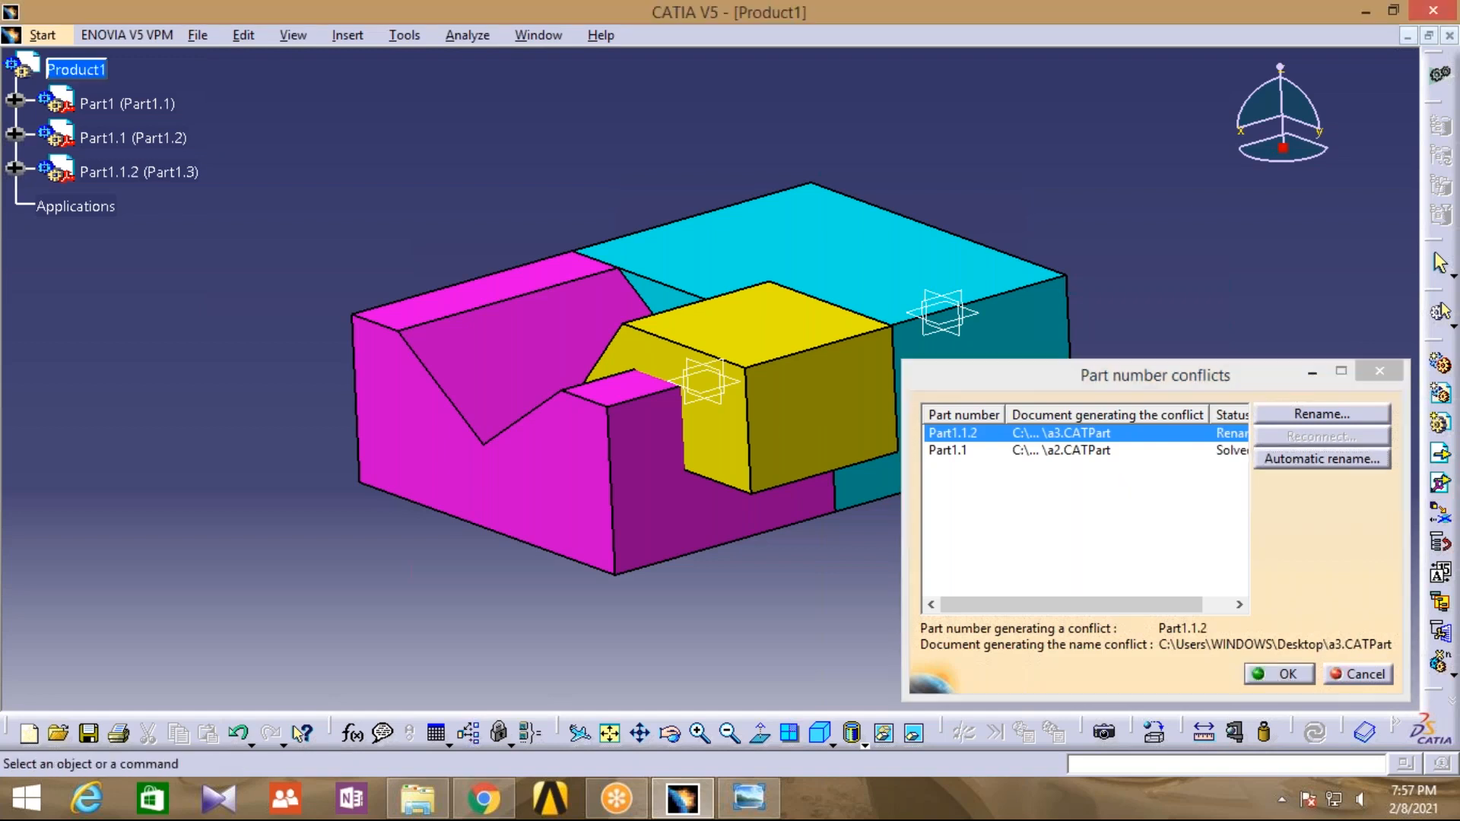
Move the yellow block along the X and Z axes with Manipulate until it is clear behind and above the other blocks
{"action": "middle_click_drag", "start_coordinate": [1193, 446], "coordinate": [996, 487]}
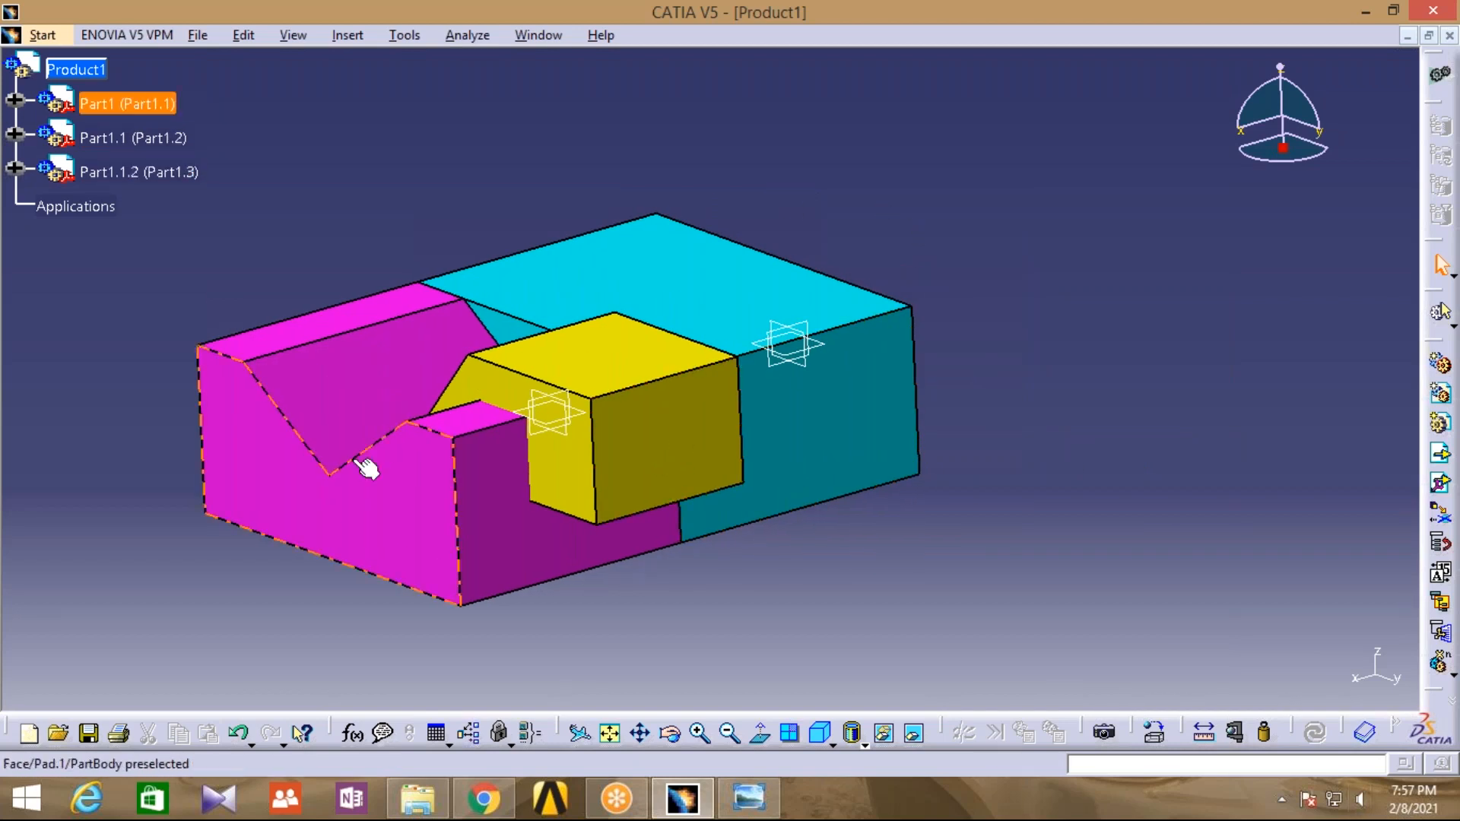
{"action": "left_click", "coordinate": [242, 37]}
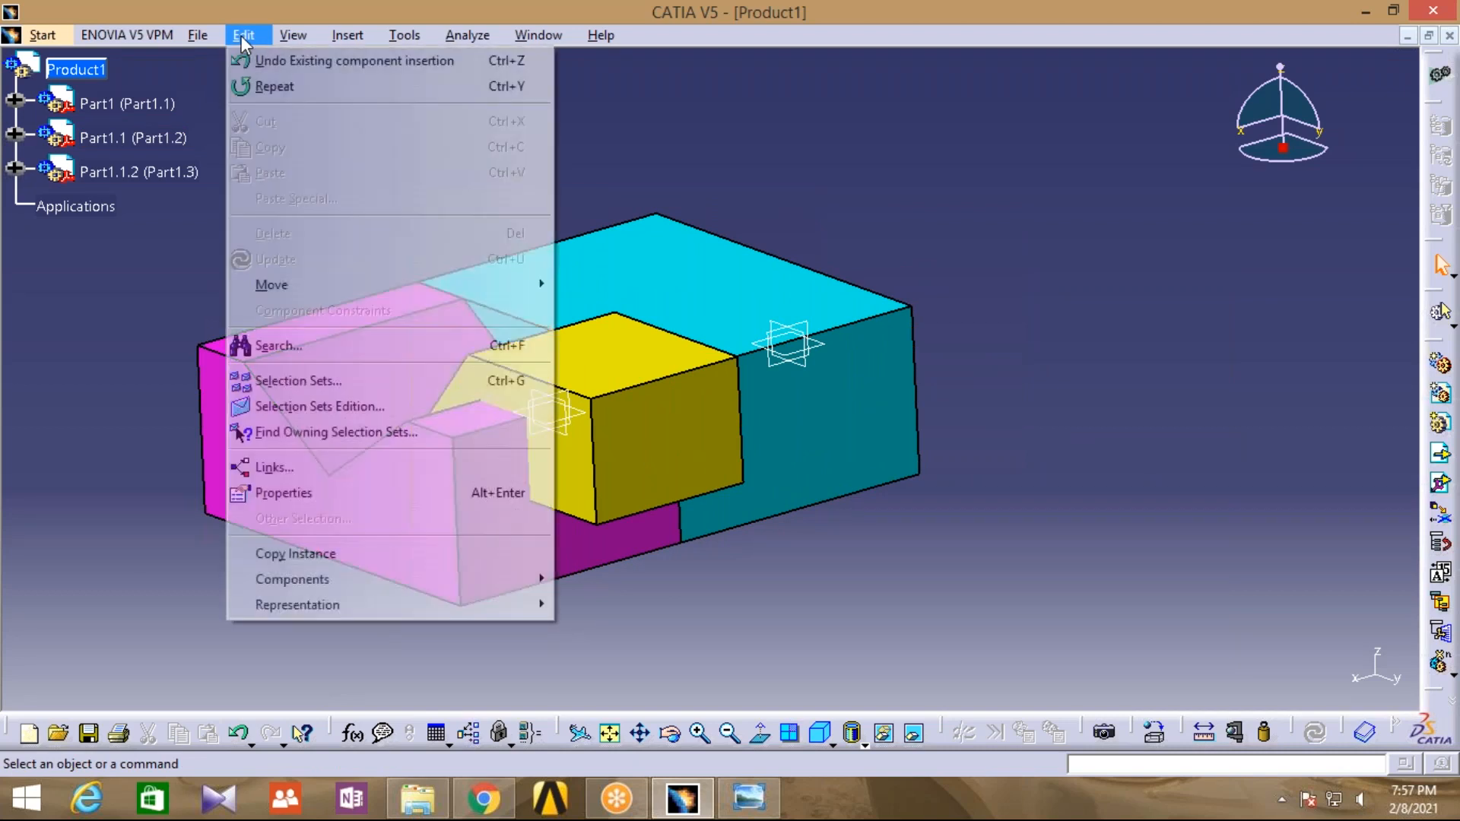
{"action": "mouse_move", "coordinate": [272, 286]}
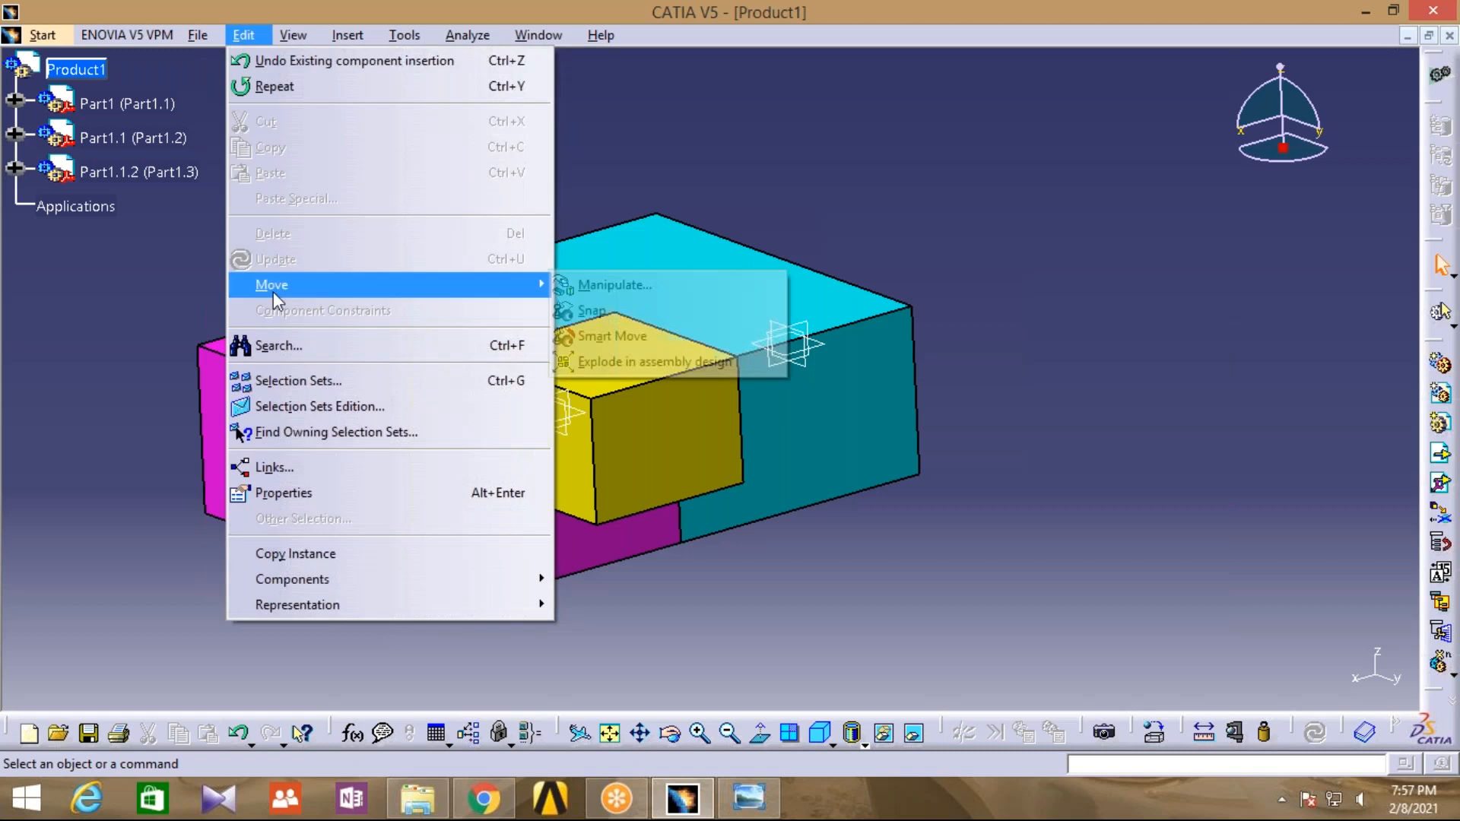
{"action": "left_click", "coordinate": [601, 285]}
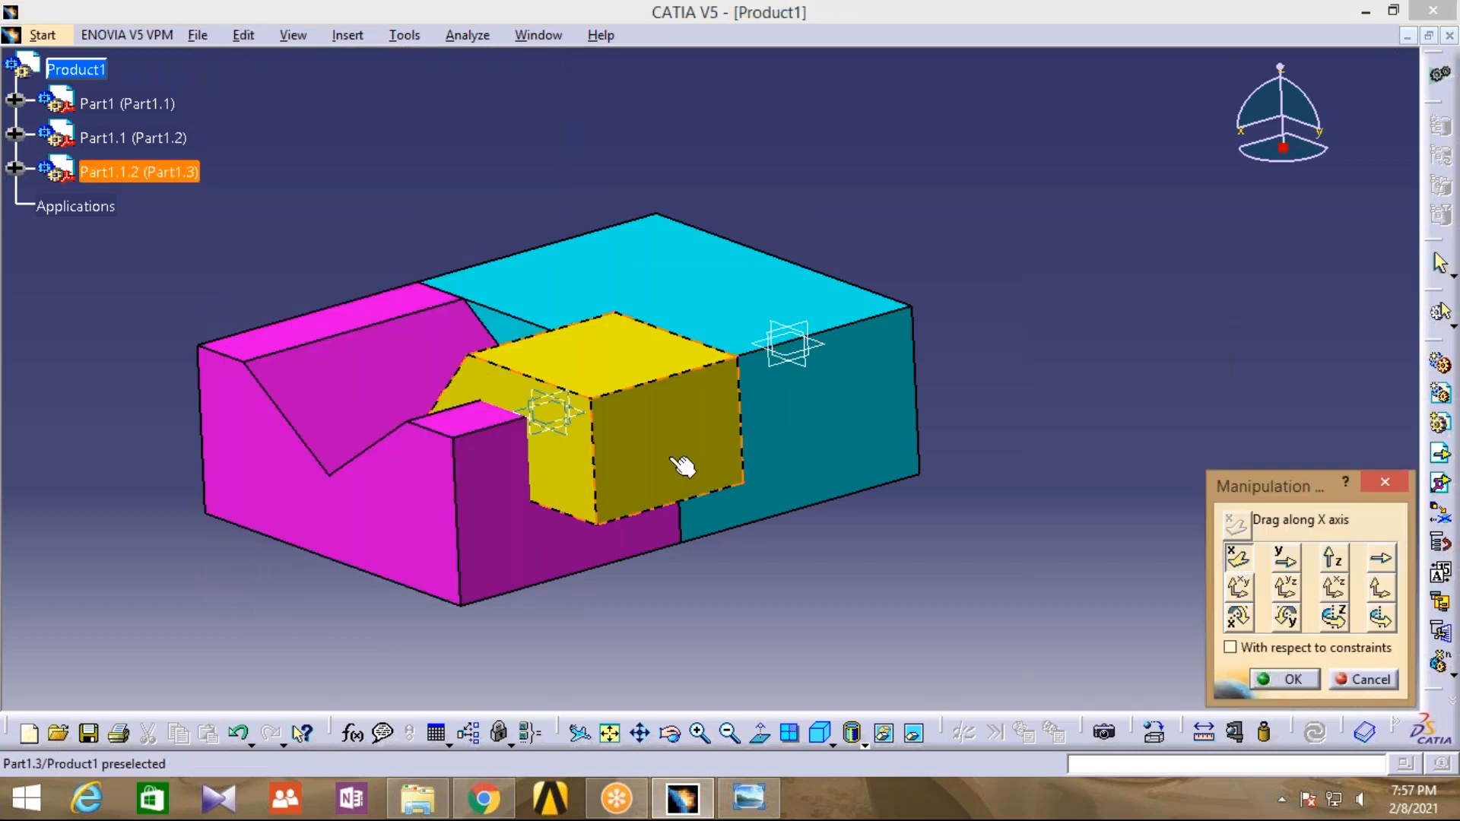
{"action": "left_click_drag", "start_coordinate": [683, 465], "coordinate": [1111, 189]}
{"action": "left_click", "coordinate": [1336, 572]}
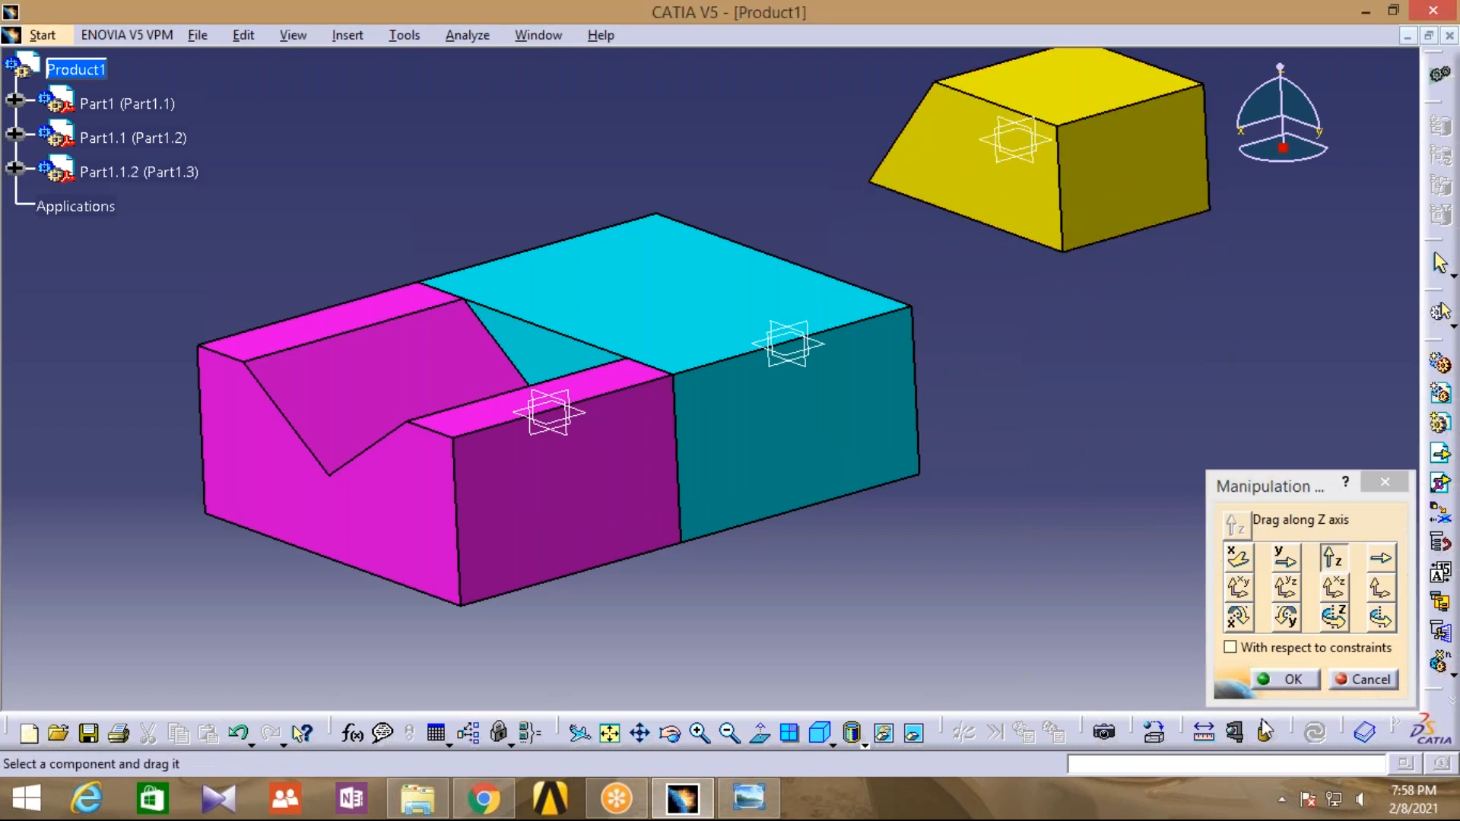
{"action": "left_click", "coordinate": [1285, 679]}
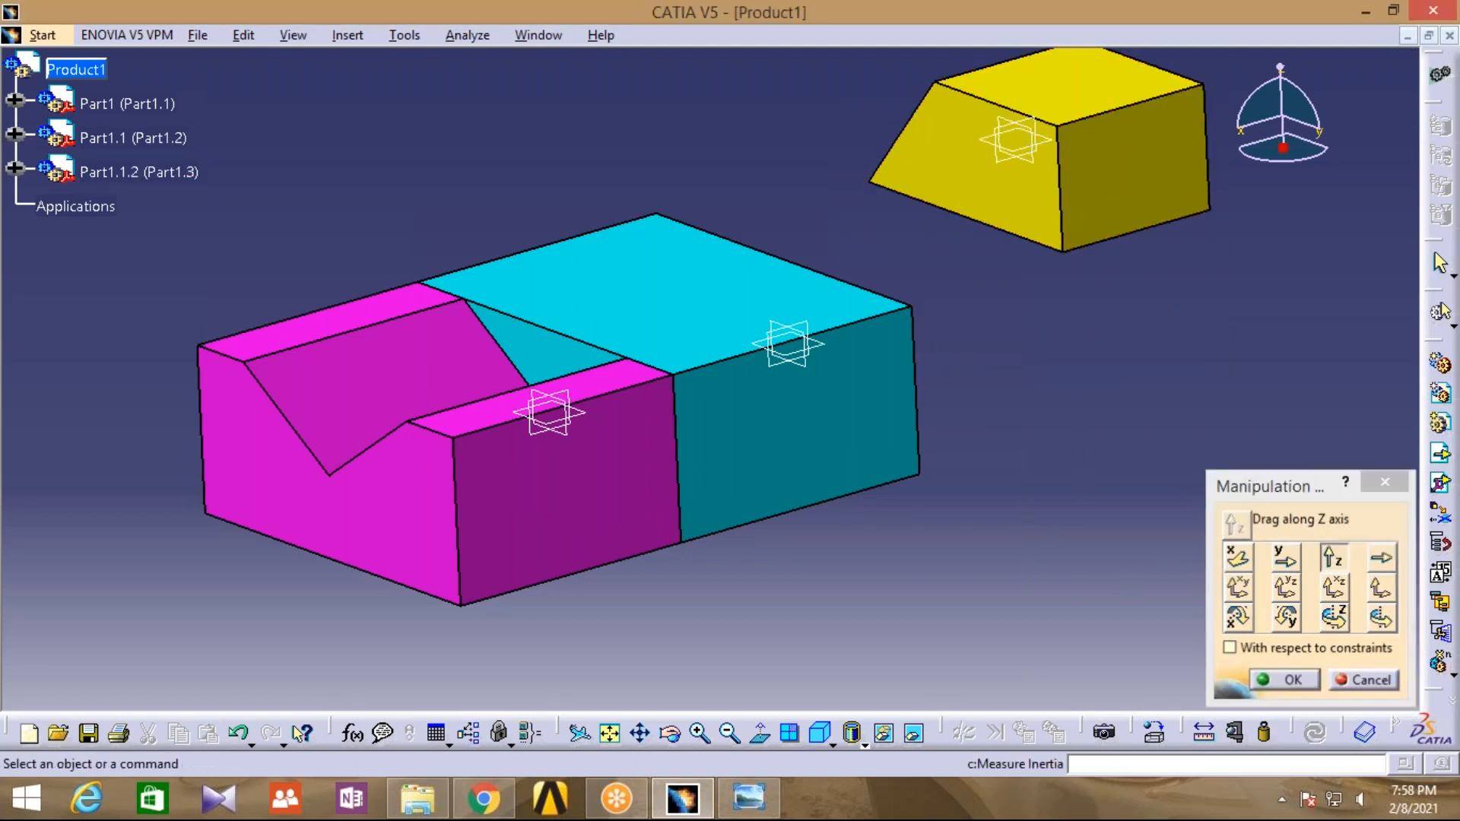
Snap the bottom face of the yellow block to the top face of the cyan block, keeping the default direction
{"action": "middle_click_drag", "start_coordinate": [1072, 495], "coordinate": [1000, 613]}
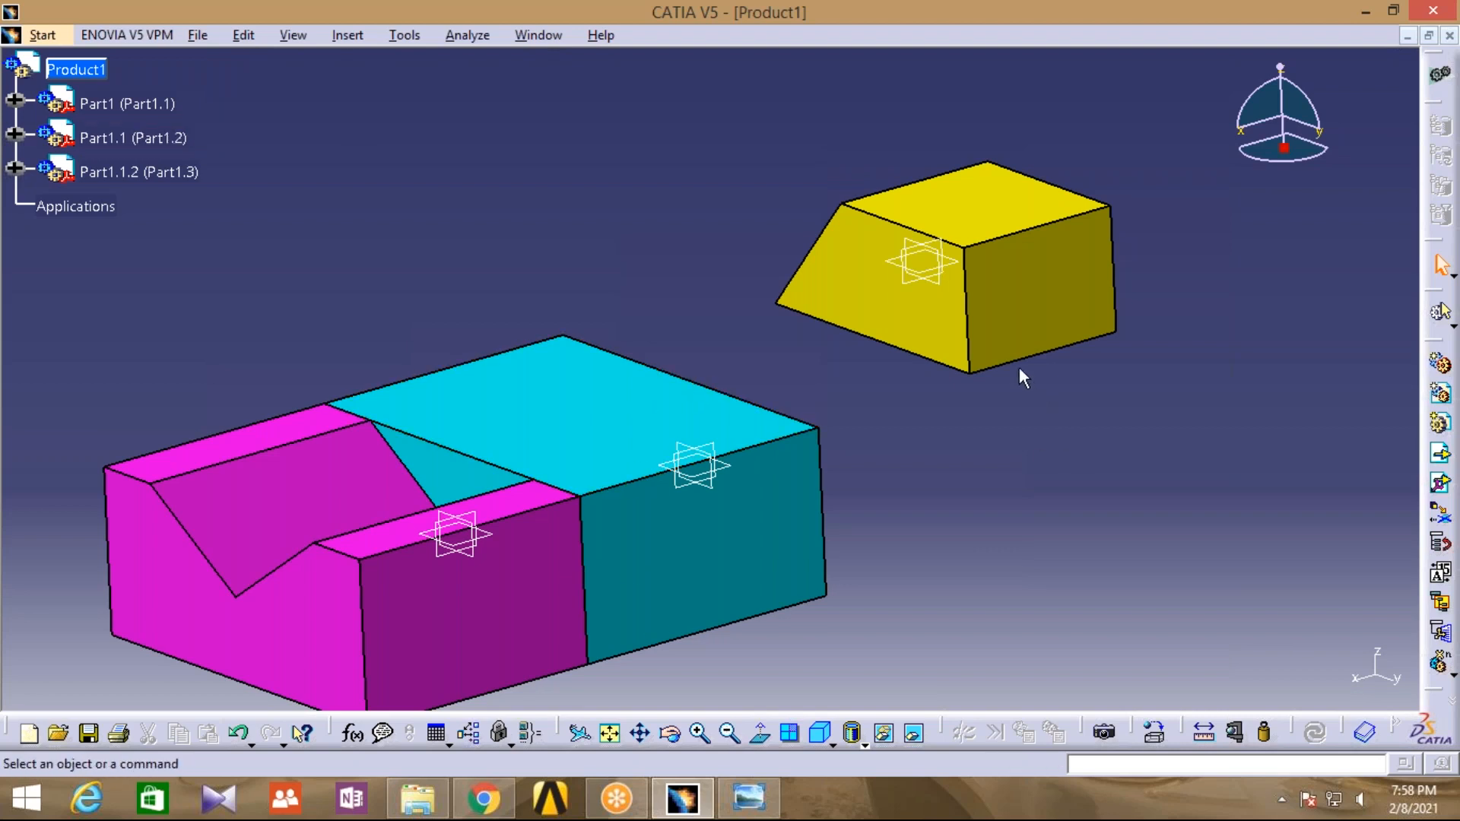
{"action": "left_click", "coordinate": [673, 735]}
{"action": "left_click_drag", "start_coordinate": [799, 306], "coordinate": [759, 670]}
{"action": "left_click_drag", "start_coordinate": [836, 532], "coordinate": [860, 688]}
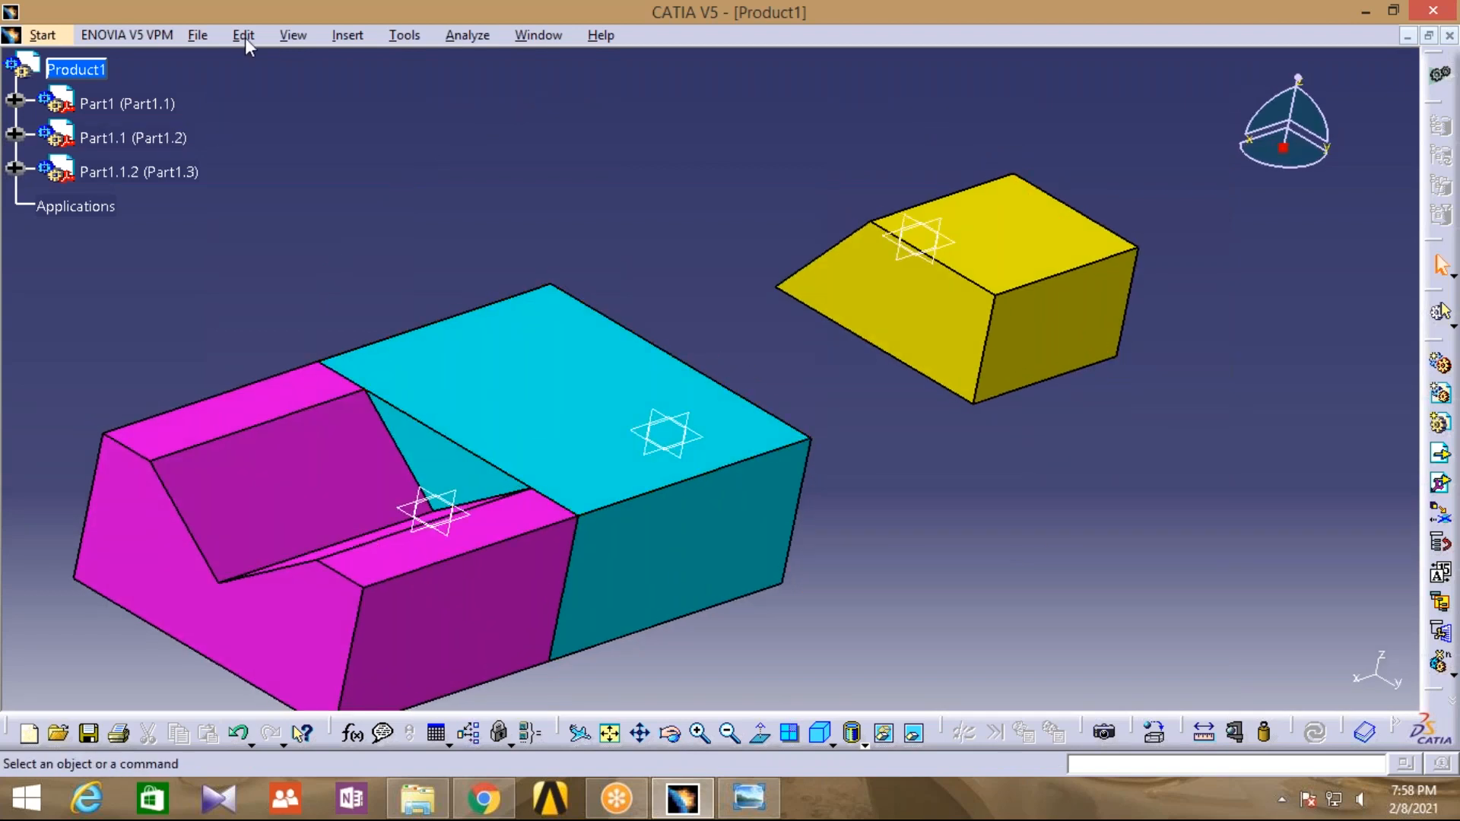
{"action": "left_click", "coordinate": [243, 36]}
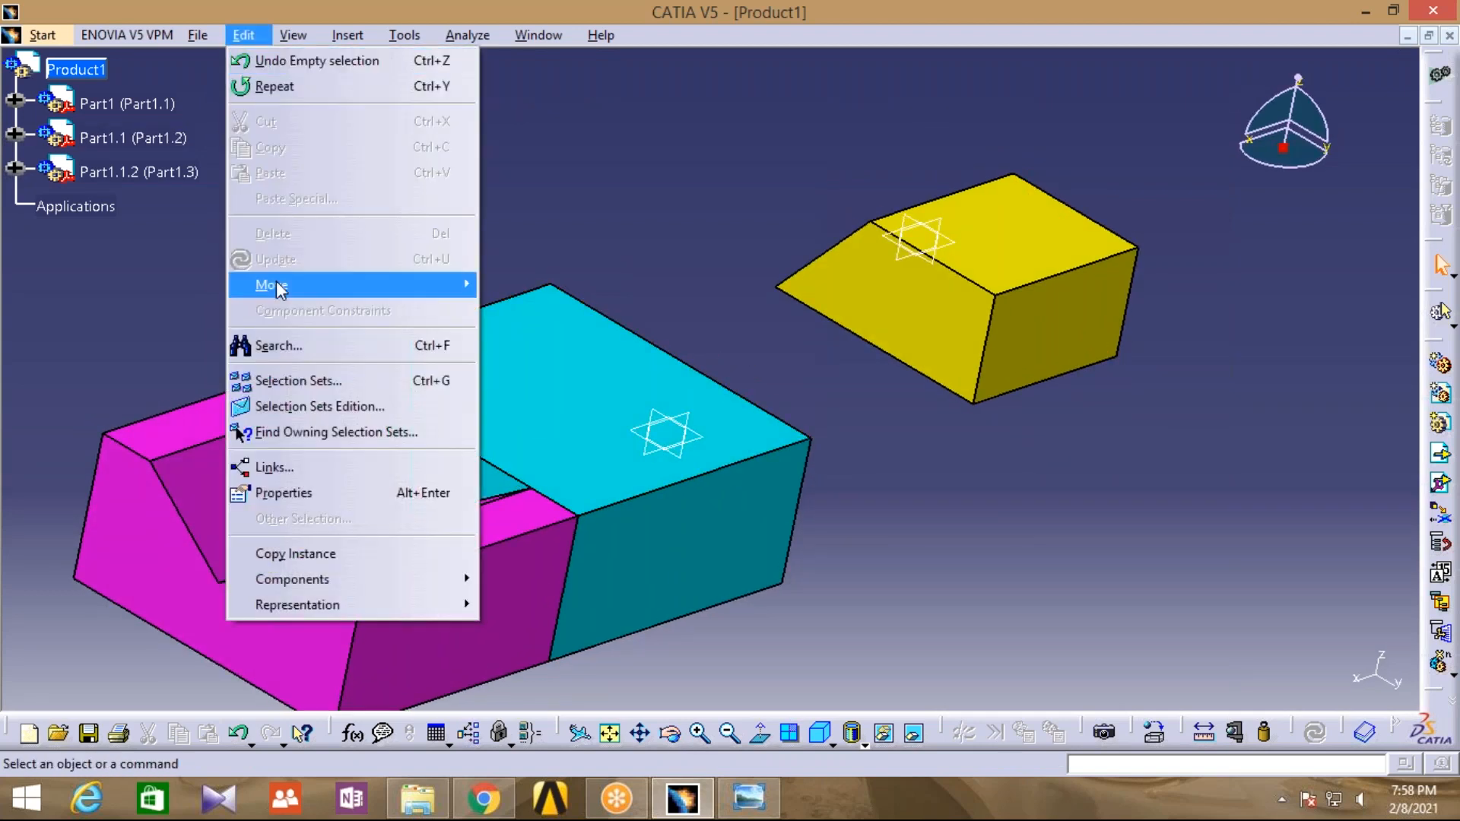
{"action": "mouse_move", "coordinate": [429, 281]}
{"action": "left_click", "coordinate": [504, 309]}
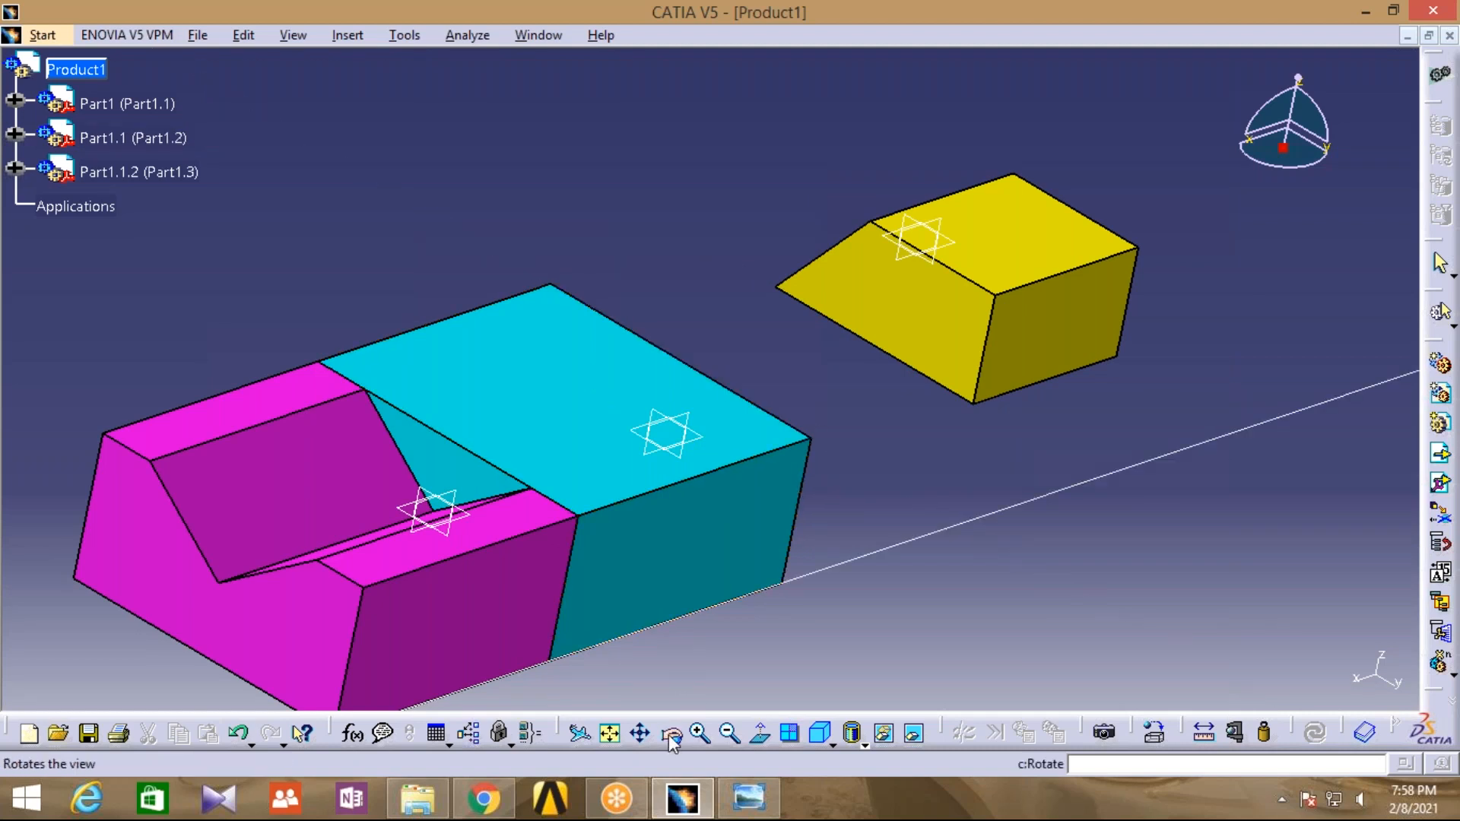
{"action": "middle_click_drag", "start_coordinate": [809, 648], "coordinate": [688, 354]}
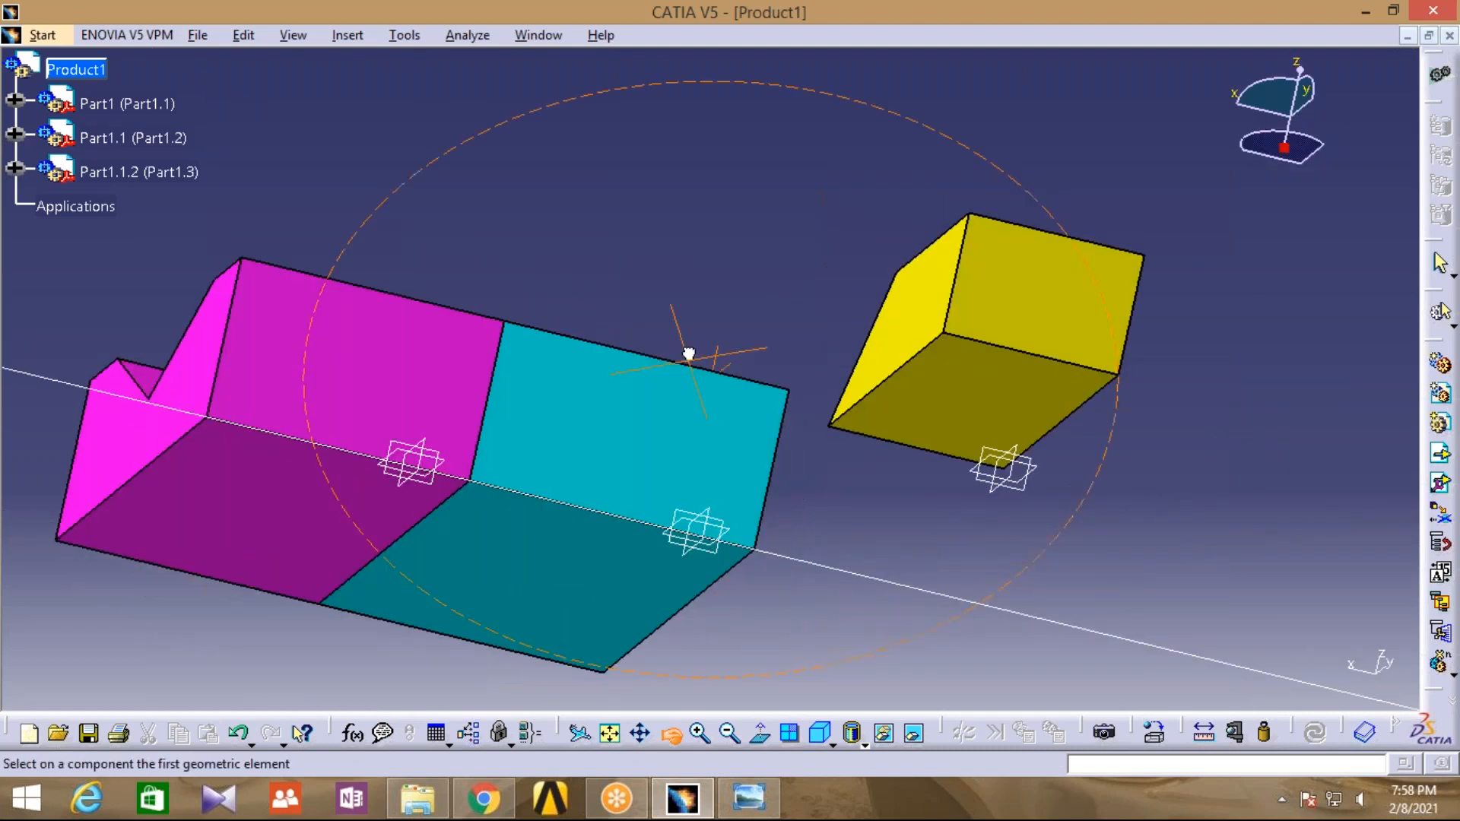
{"action": "left_click", "coordinate": [916, 446]}
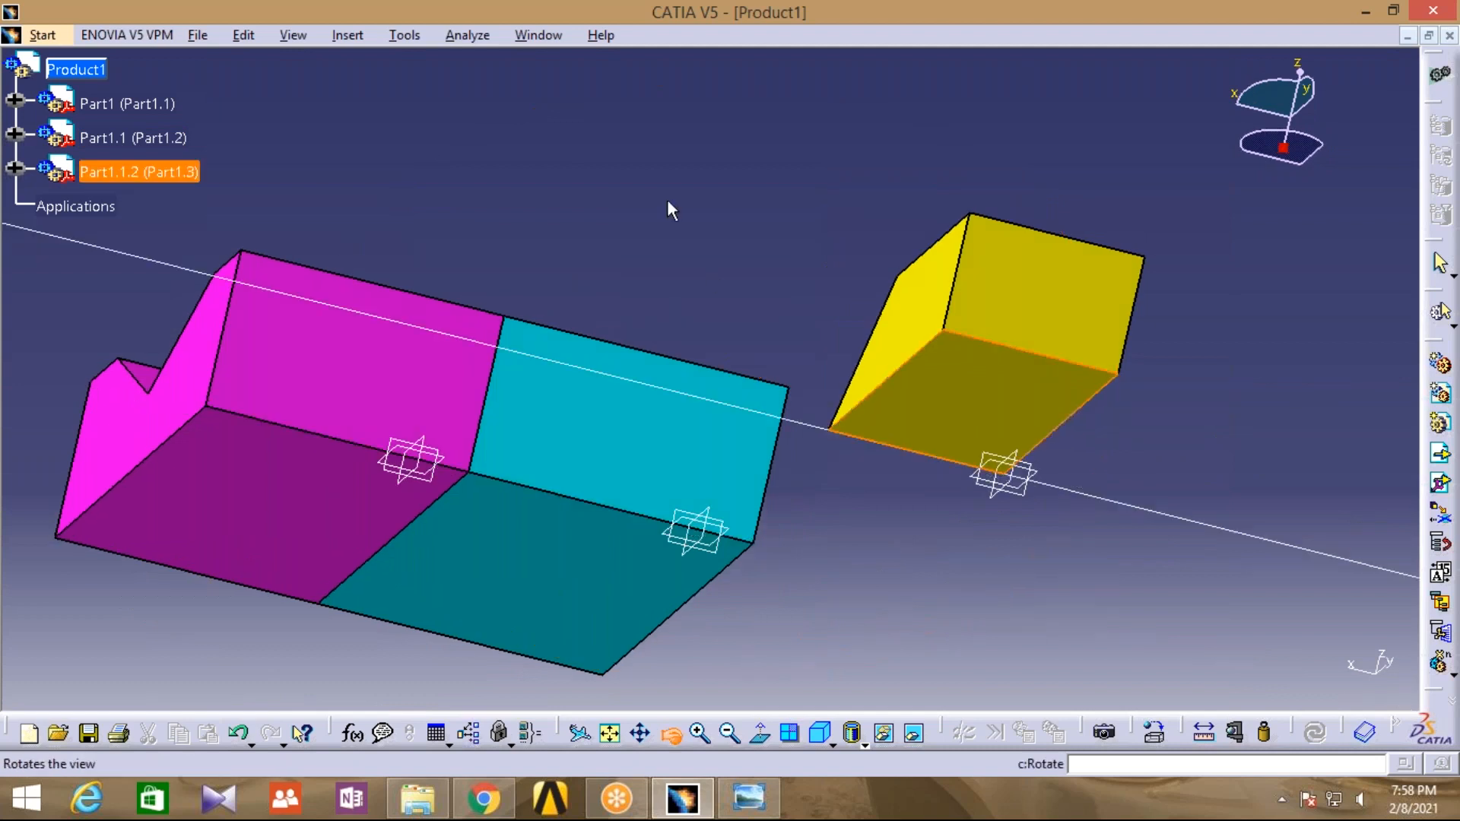
{"action": "middle_click_drag", "start_coordinate": [668, 205], "coordinate": [687, 445]}
{"action": "left_click", "coordinate": [689, 444]}
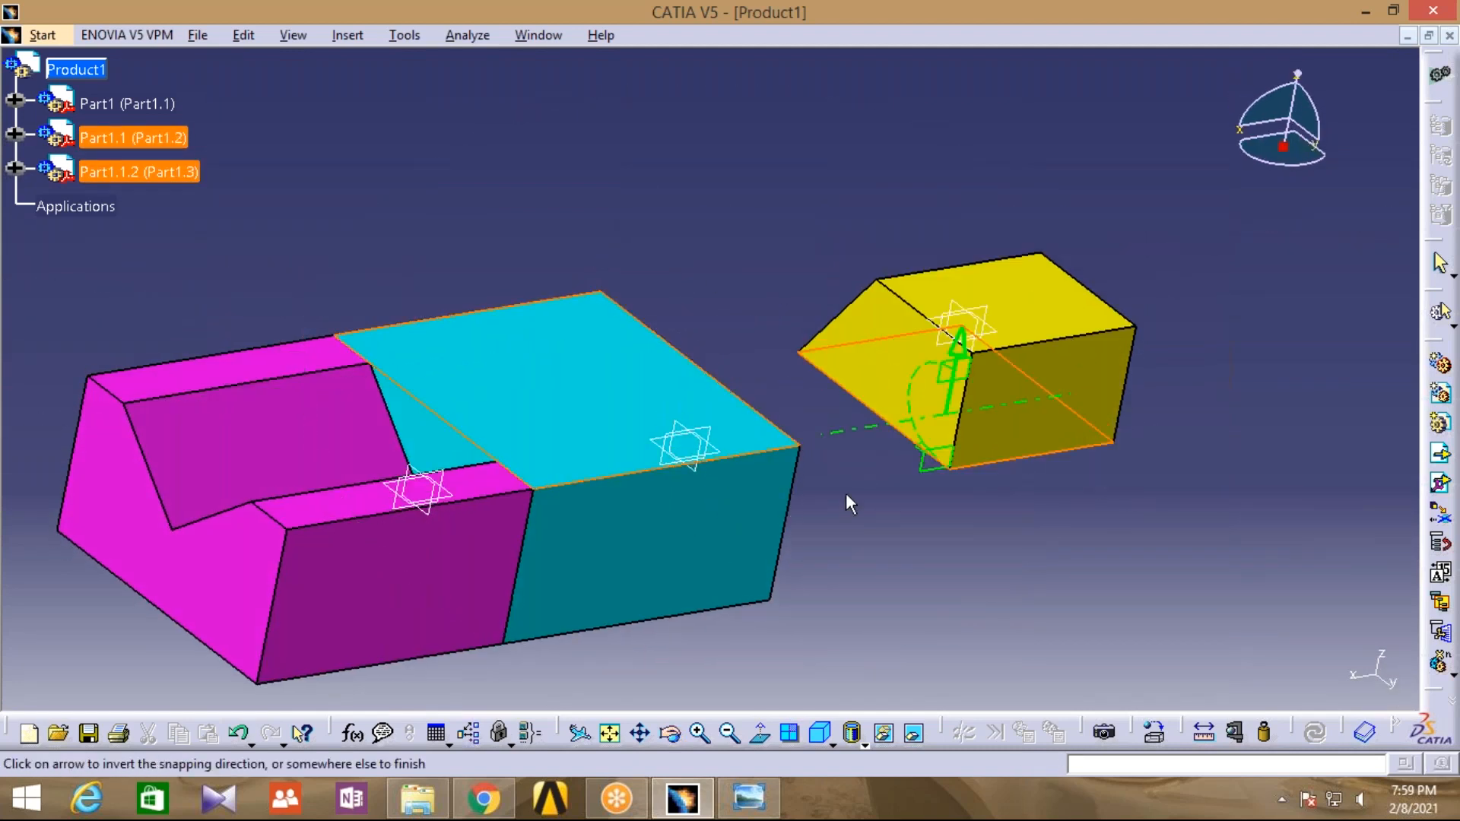
{"action": "left_click", "coordinate": [930, 549]}
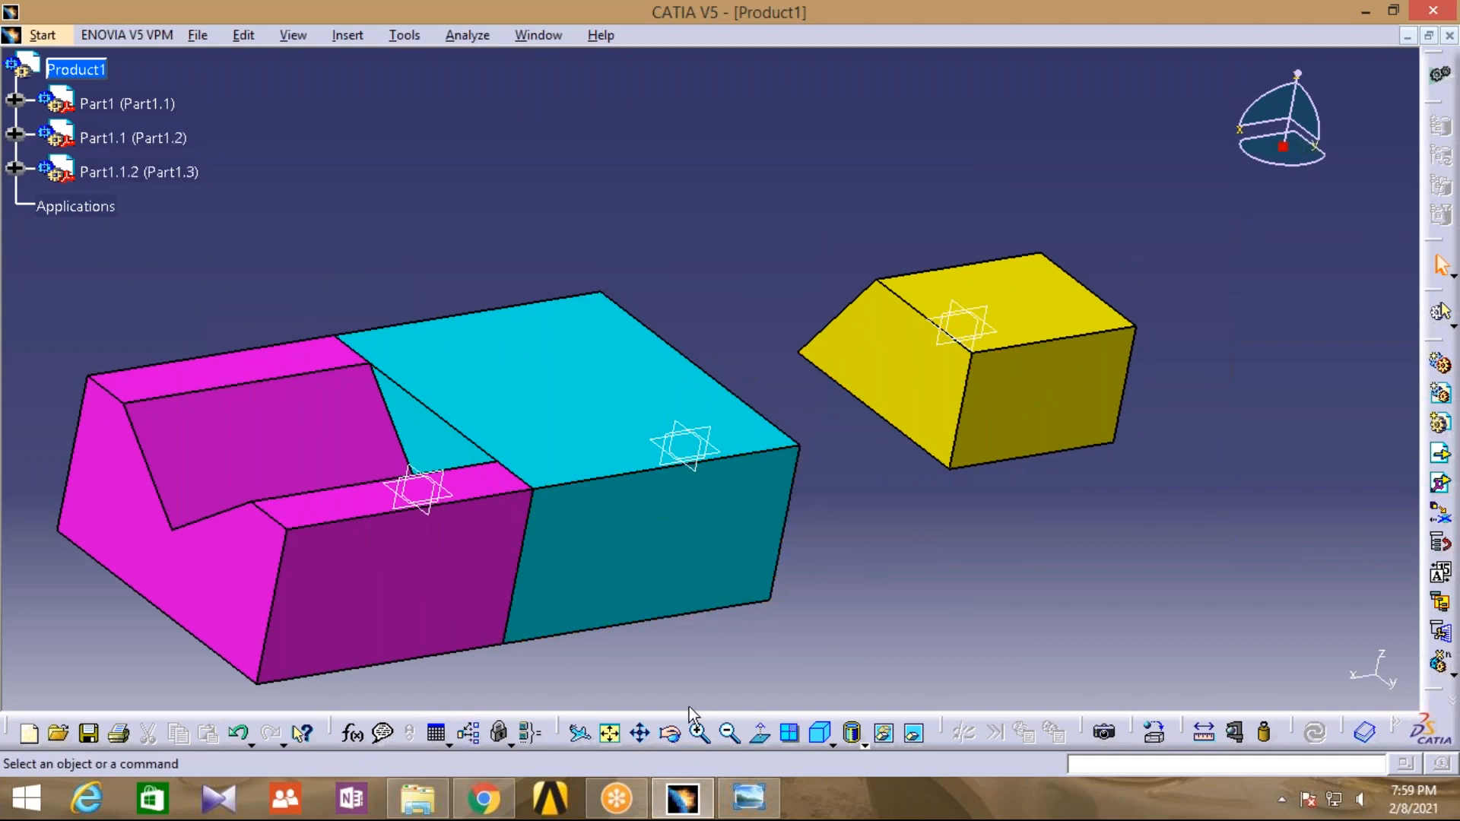
Check the reference drawing and snap the yellow block's outer trapezoidal face to the cyan block's rear end face
{"action": "middle_click_drag", "start_coordinate": [813, 577], "coordinate": [374, 482]}
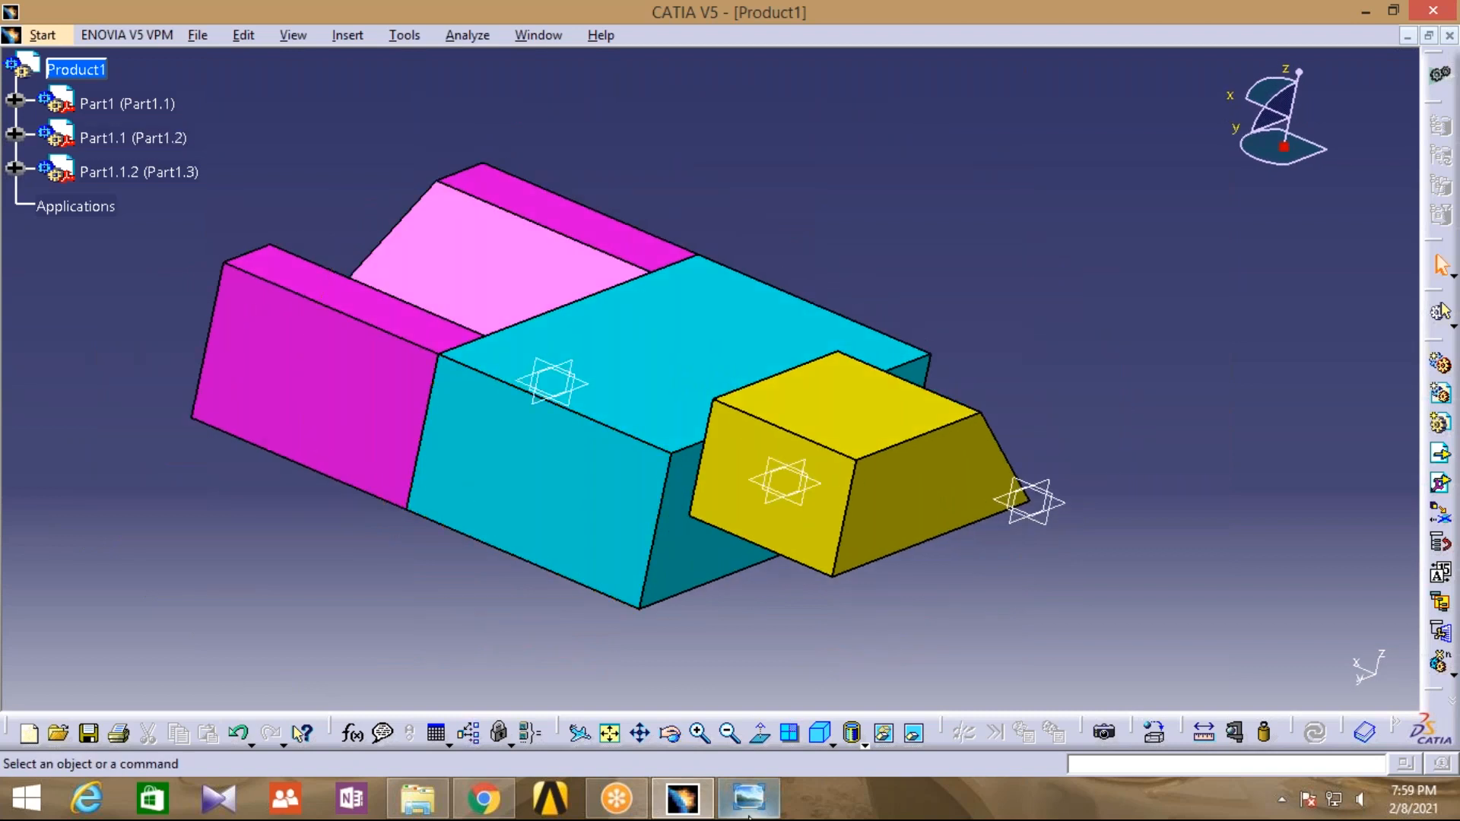
{"action": "left_click", "coordinate": [749, 812]}
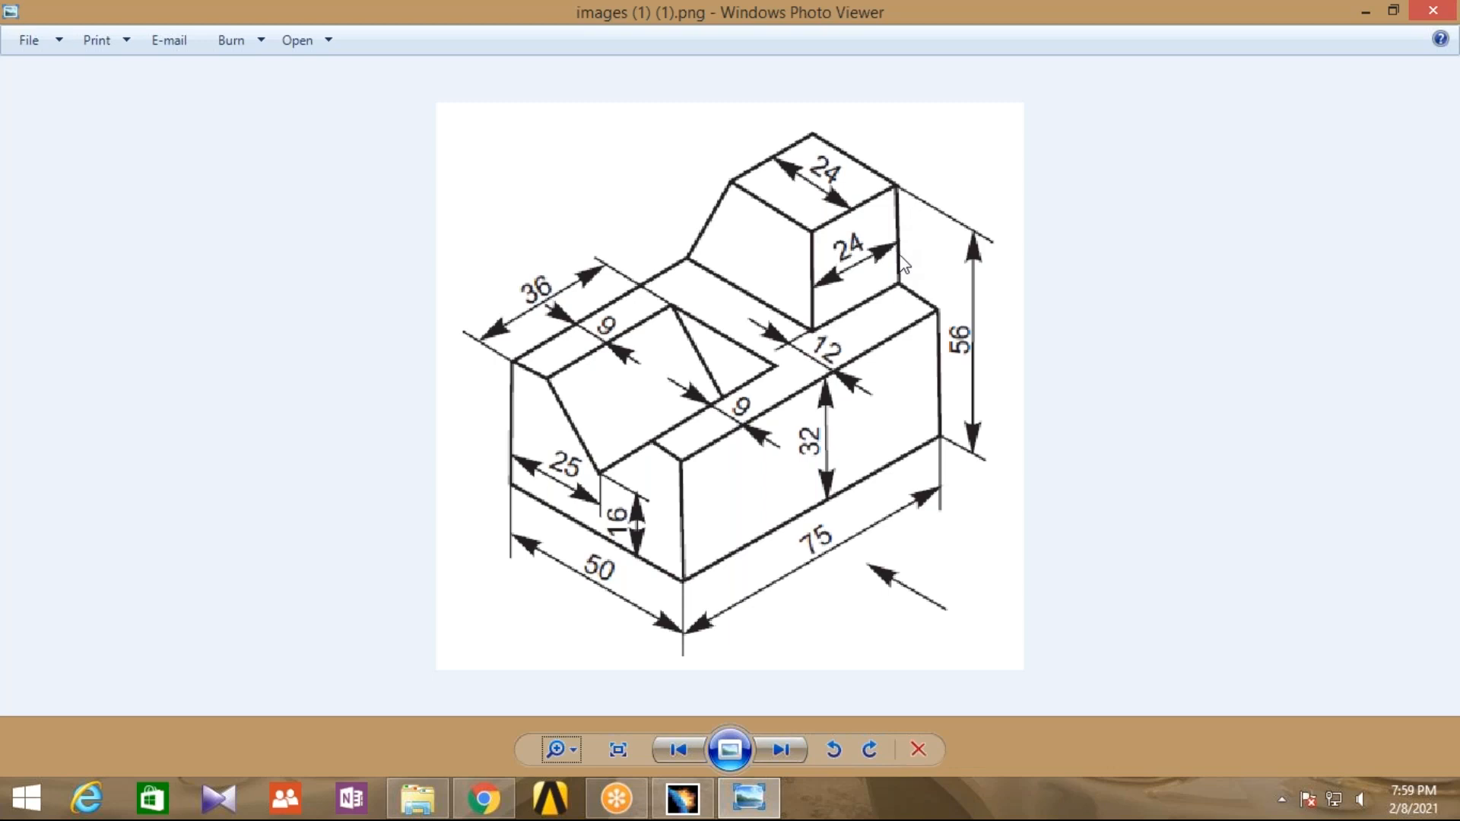
{"action": "left_click", "coordinate": [682, 799]}
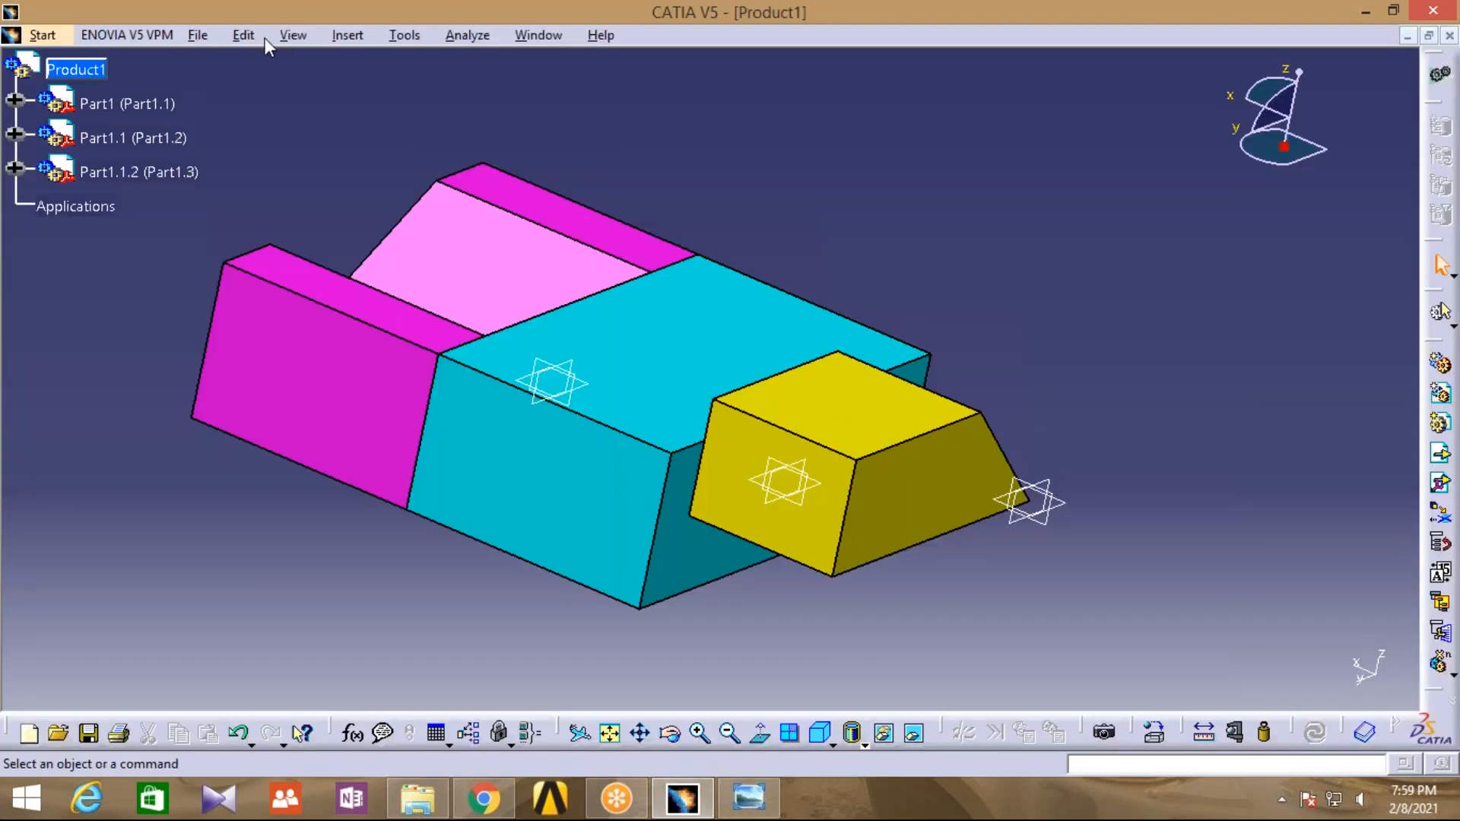
{"action": "left_click", "coordinate": [243, 35]}
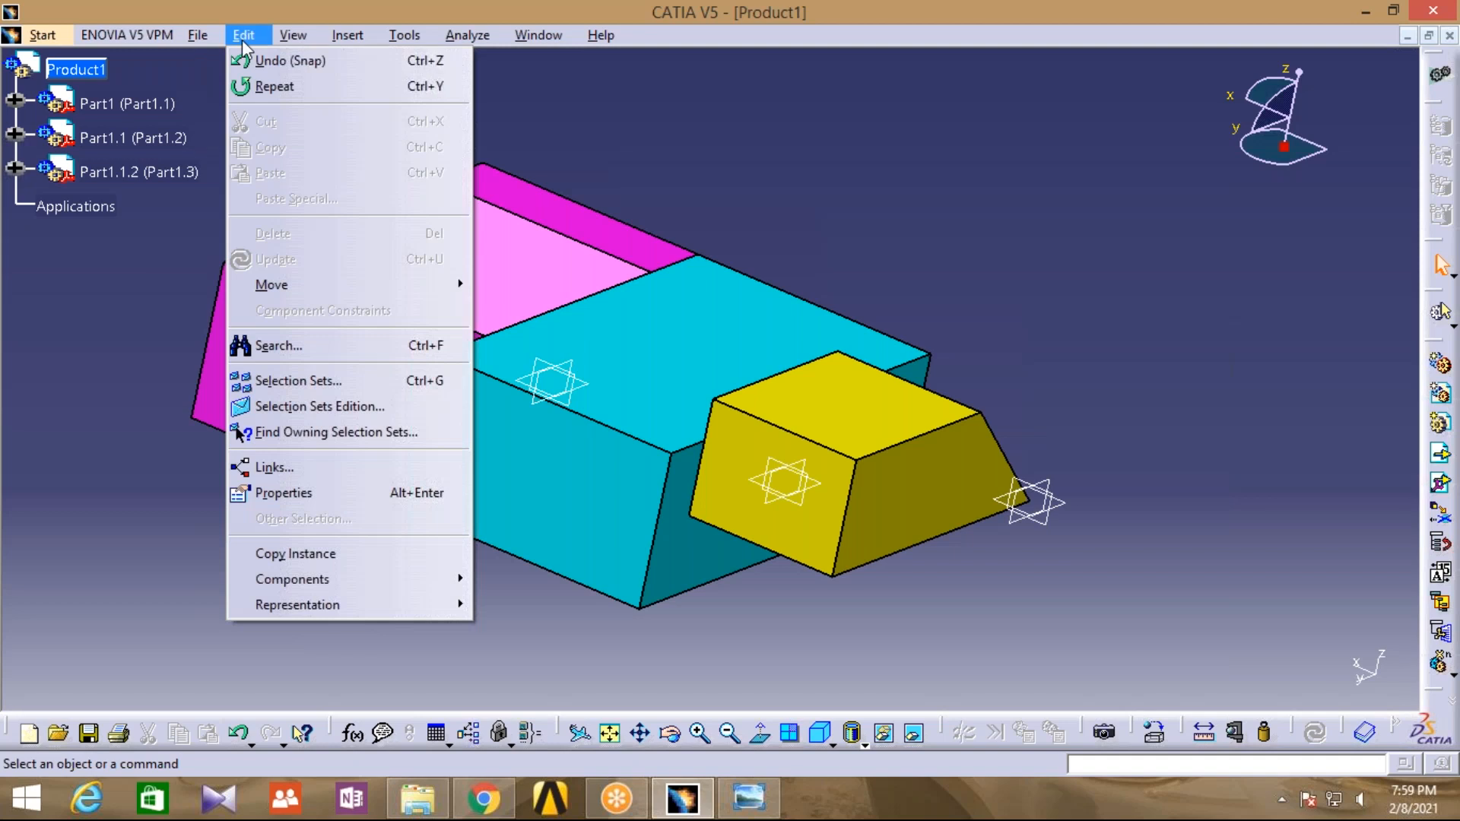
{"action": "mouse_move", "coordinate": [271, 281]}
{"action": "left_click", "coordinate": [506, 310]}
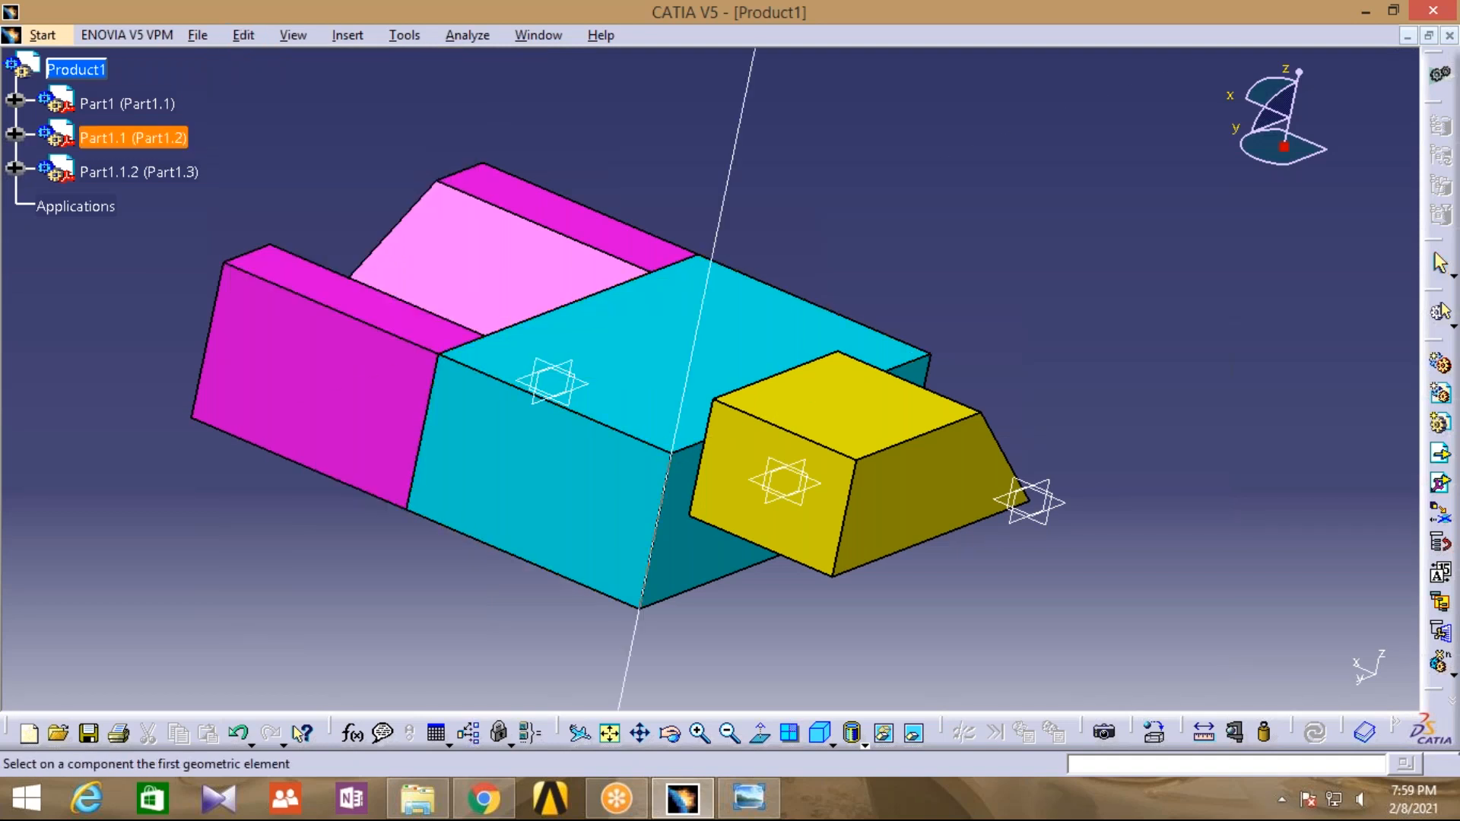
{"action": "left_click", "coordinate": [761, 544]}
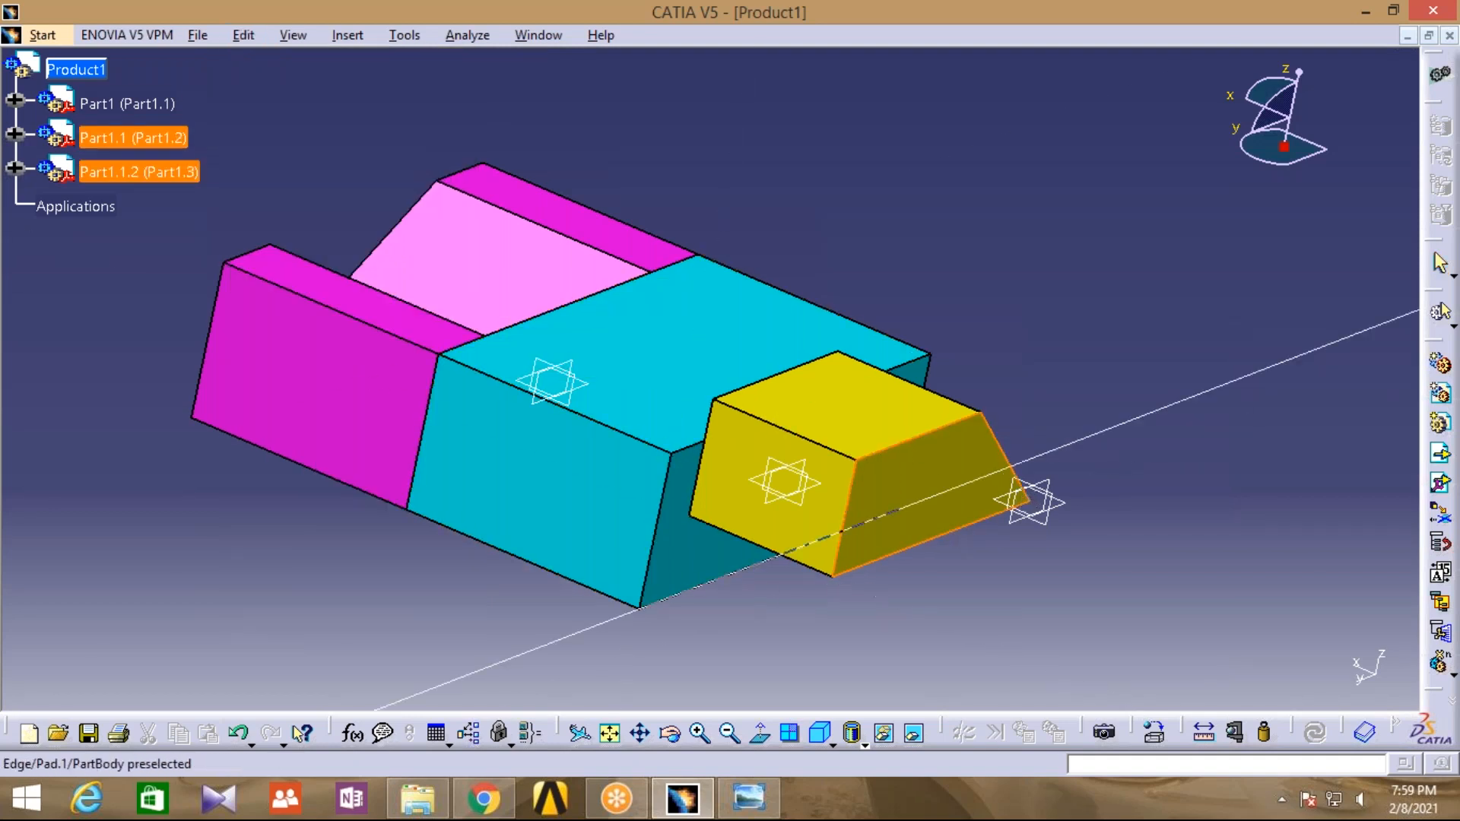
{"action": "left_click", "coordinate": [687, 572]}
{"action": "left_click", "coordinate": [1056, 551]}
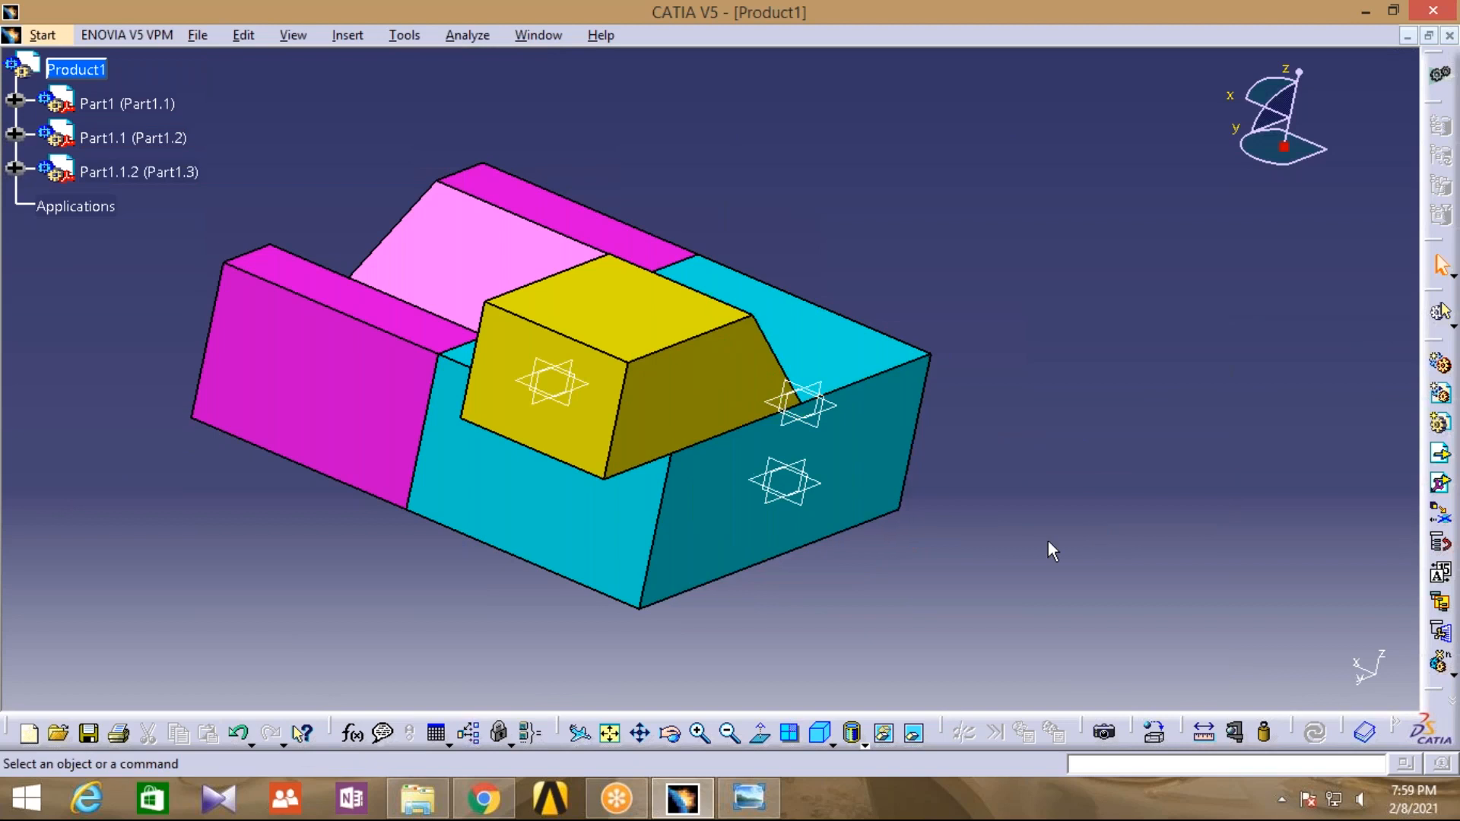
Check the reference drawing and snap the lower edge of the yellow block's sloped face to the cyan block's adjacent top side edge
{"action": "left_click", "coordinate": [672, 735]}
{"action": "left_click_drag", "start_coordinate": [935, 433], "coordinate": [593, 487]}
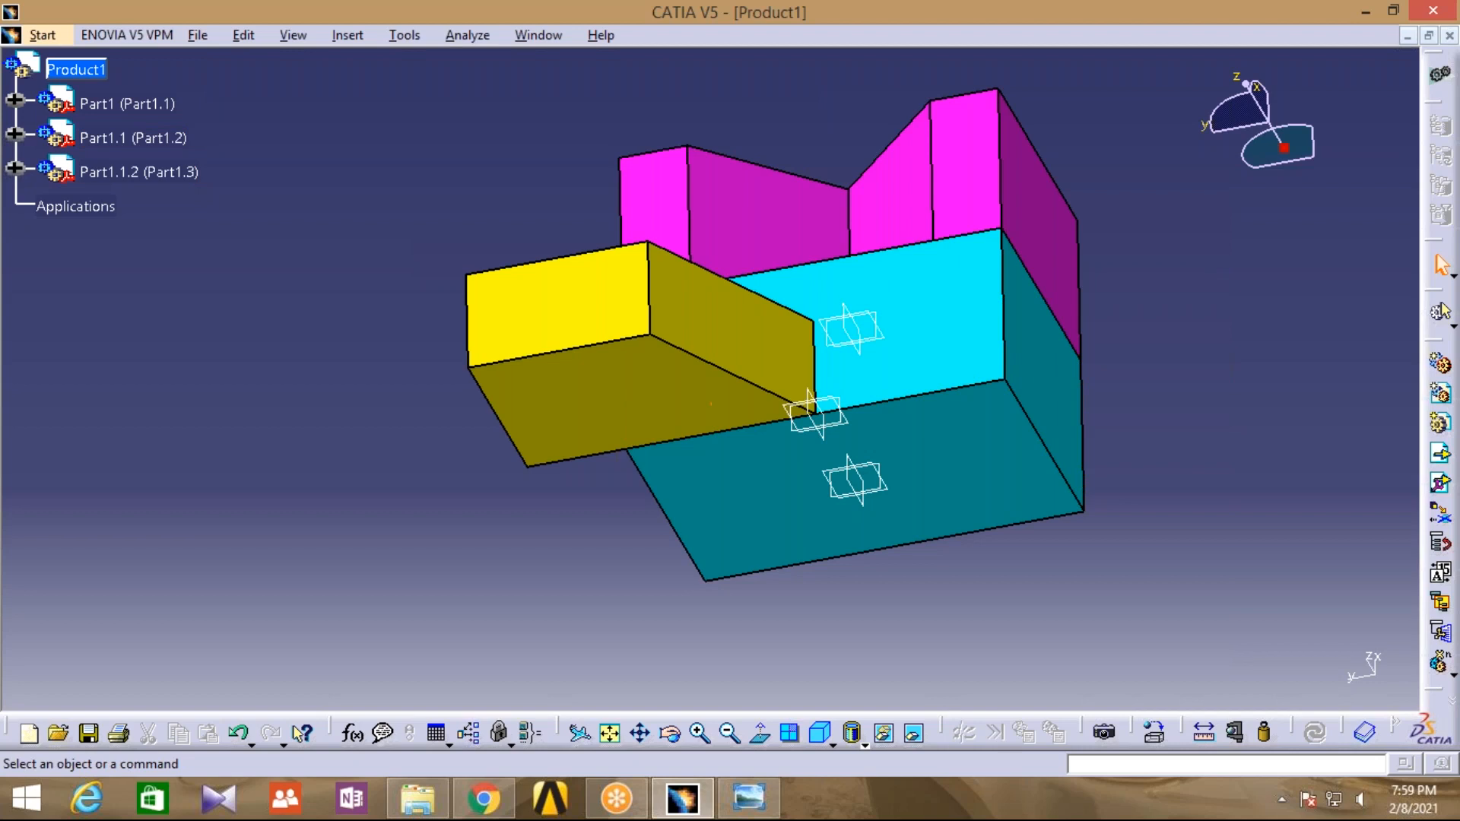
{"action": "middle_click_drag", "start_coordinate": [981, 593], "coordinate": [745, 651]}
{"action": "left_click", "coordinate": [700, 737]}
{"action": "left_click", "coordinate": [700, 737]}
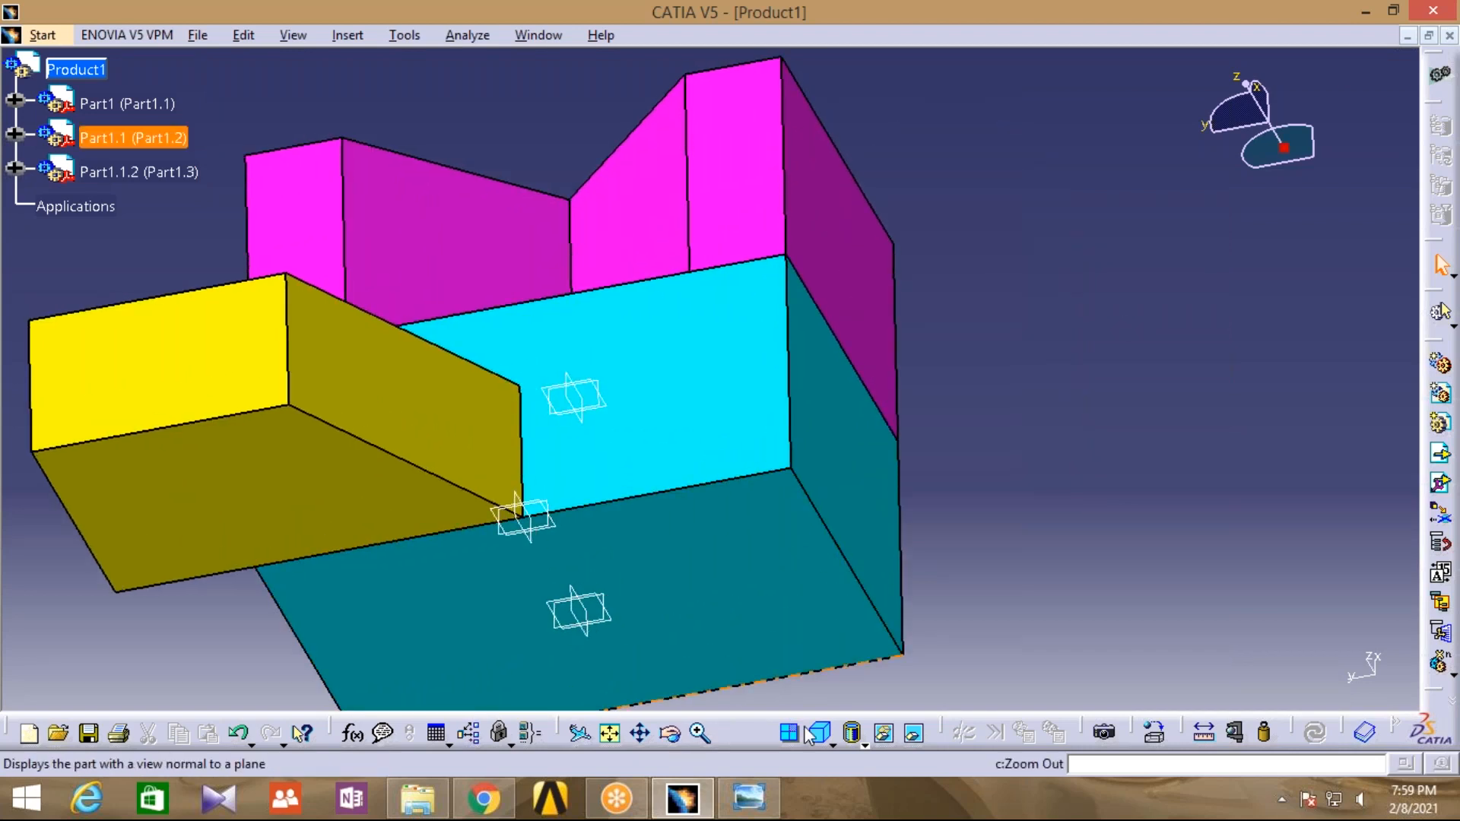
{"action": "left_click", "coordinate": [747, 798]}
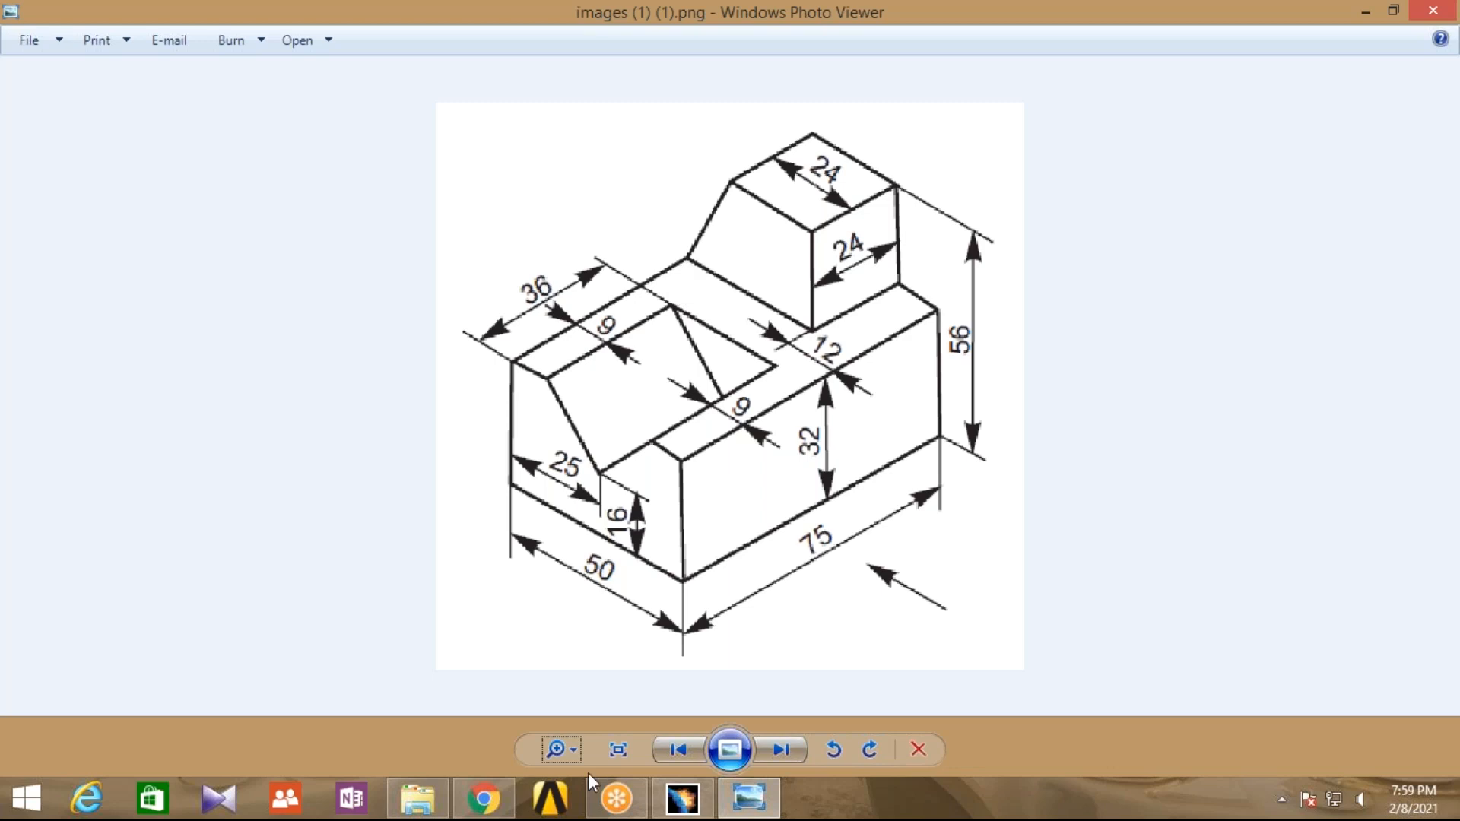
{"action": "left_click", "coordinate": [659, 810]}
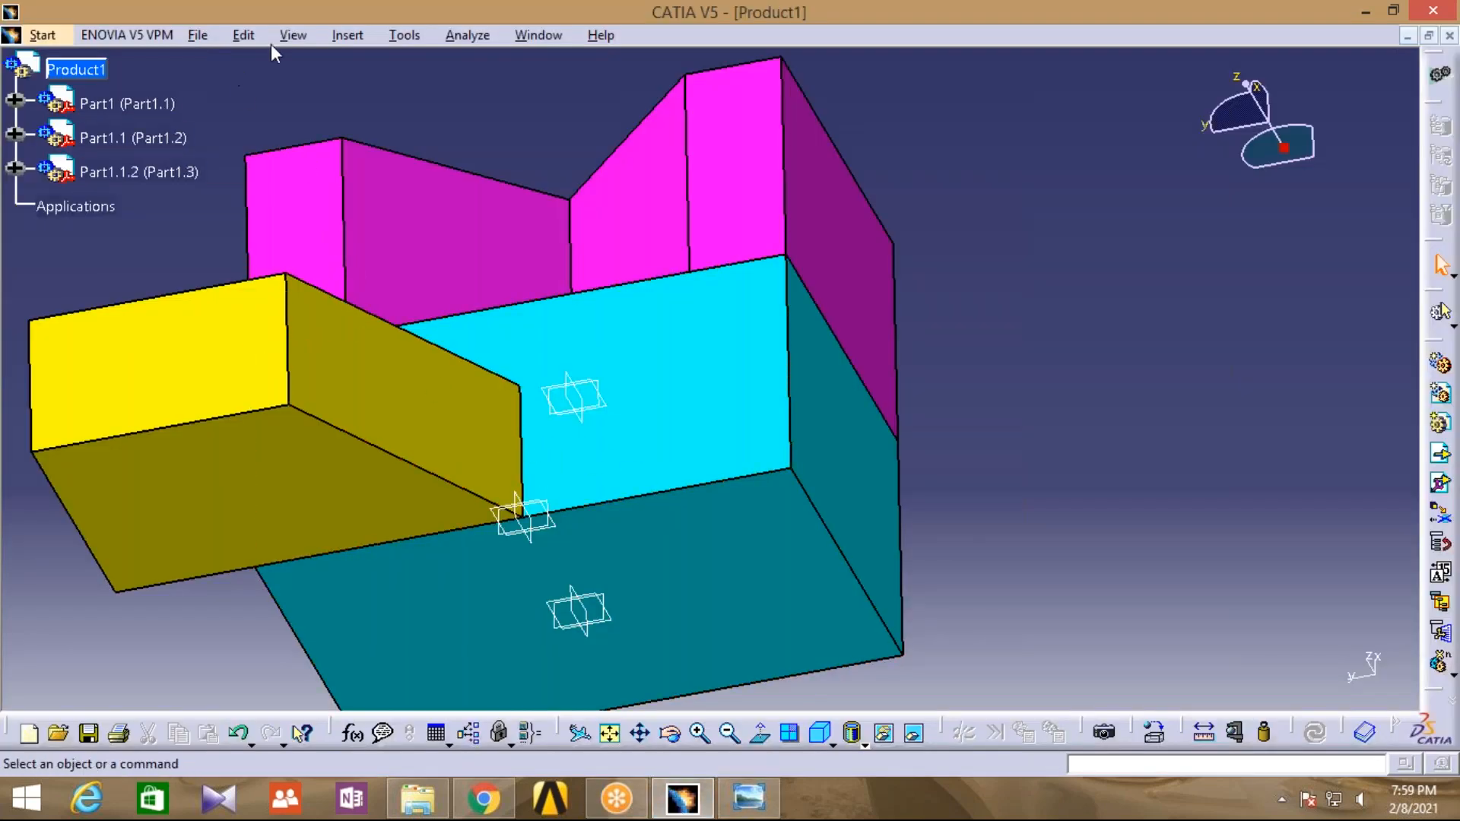
{"action": "left_click", "coordinate": [241, 36]}
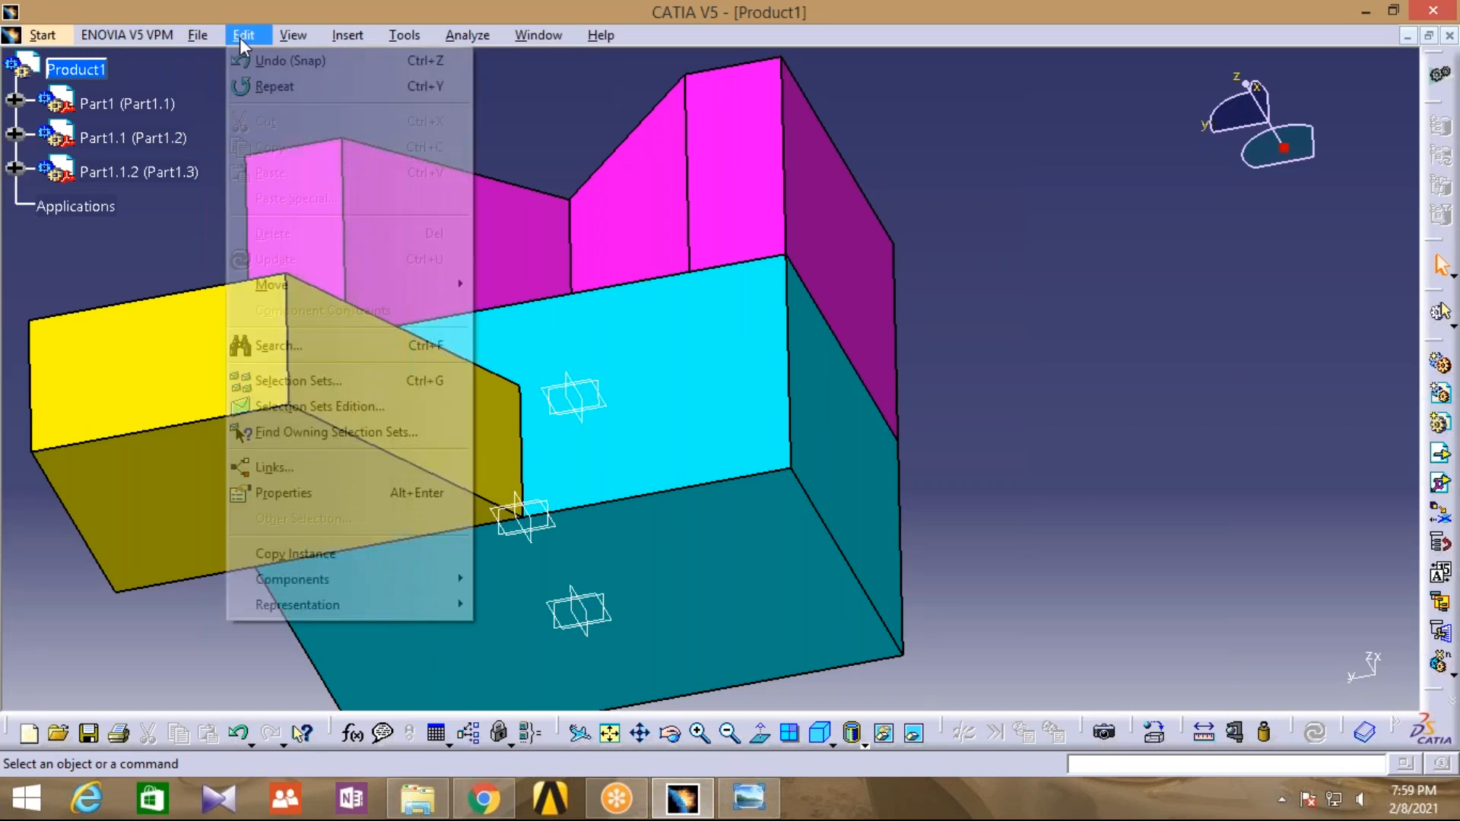
{"action": "mouse_move", "coordinate": [262, 287]}
{"action": "left_click", "coordinate": [524, 315]}
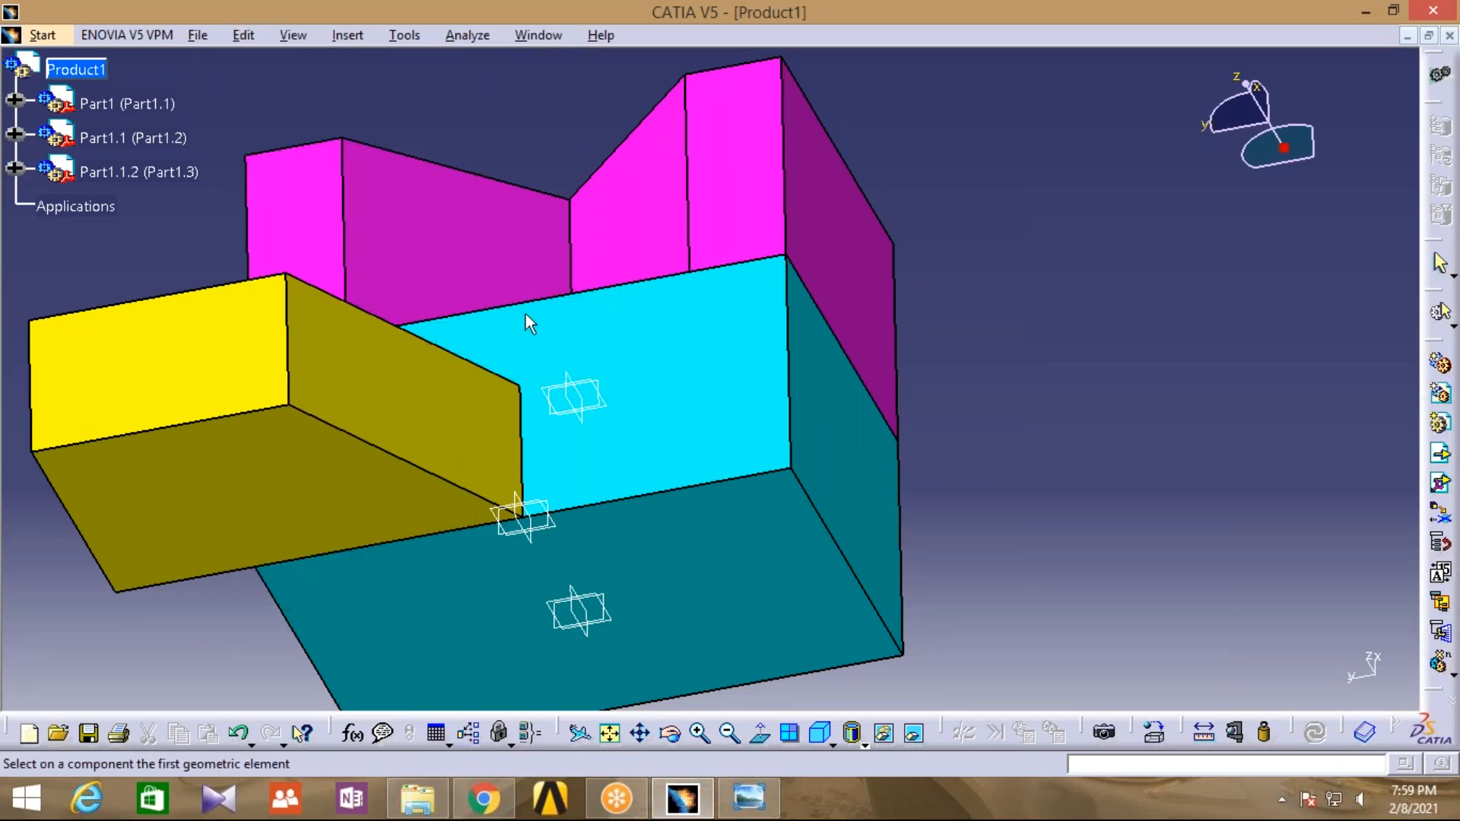
{"action": "left_click", "coordinate": [519, 440]}
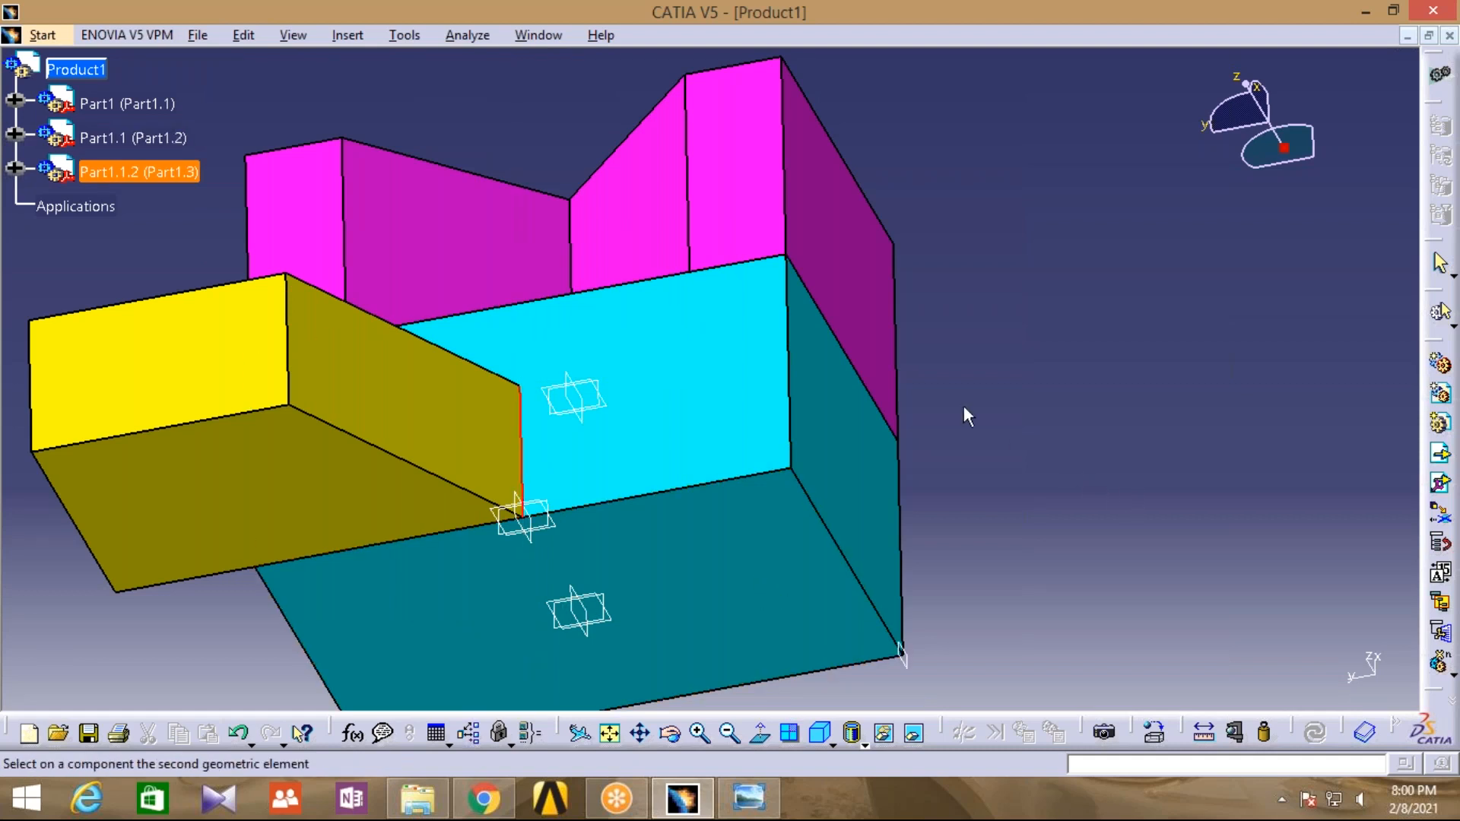
{"action": "left_click", "coordinate": [788, 377]}
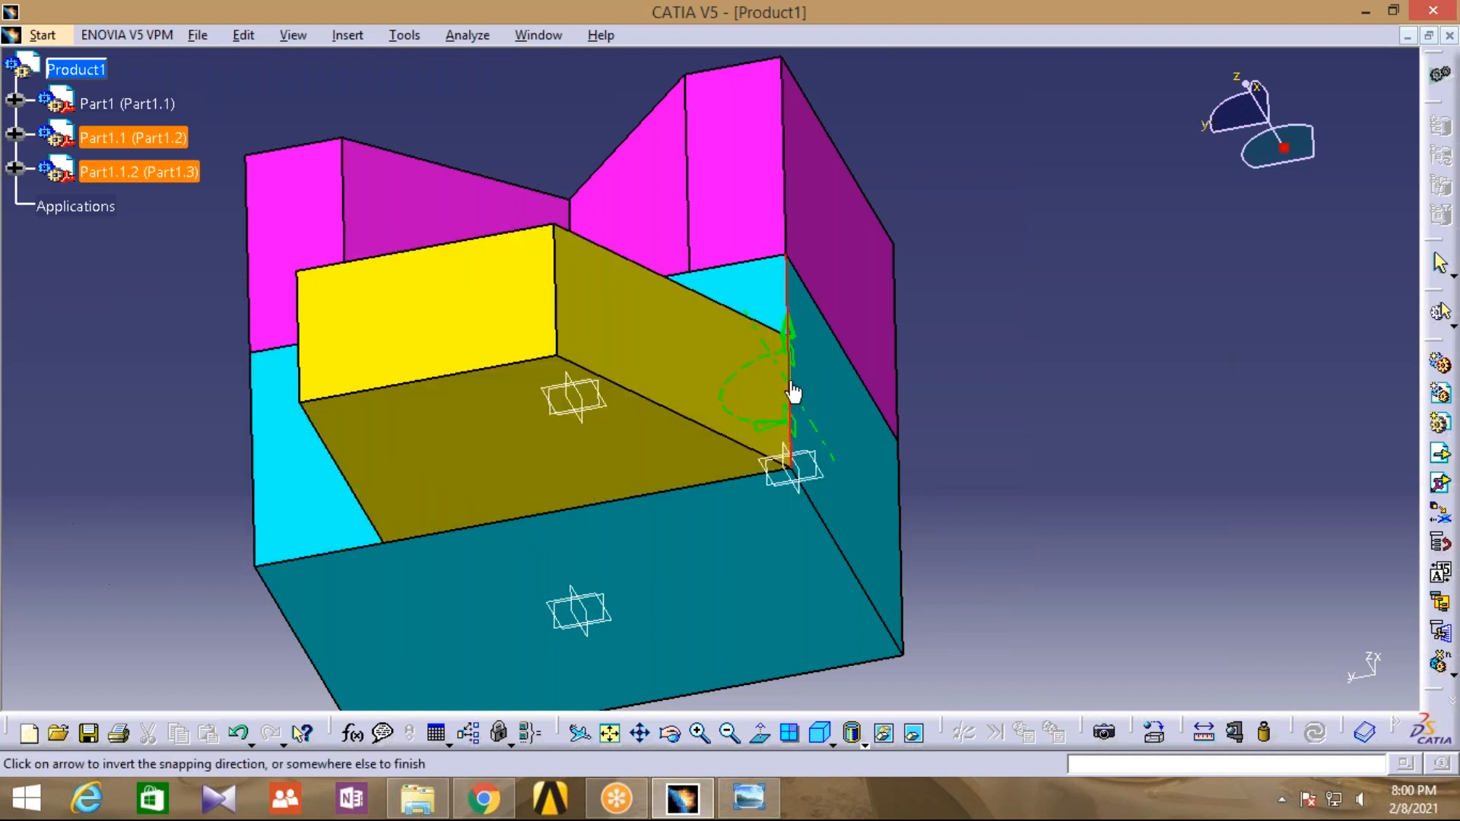
{"action": "left_click", "coordinate": [1085, 401]}
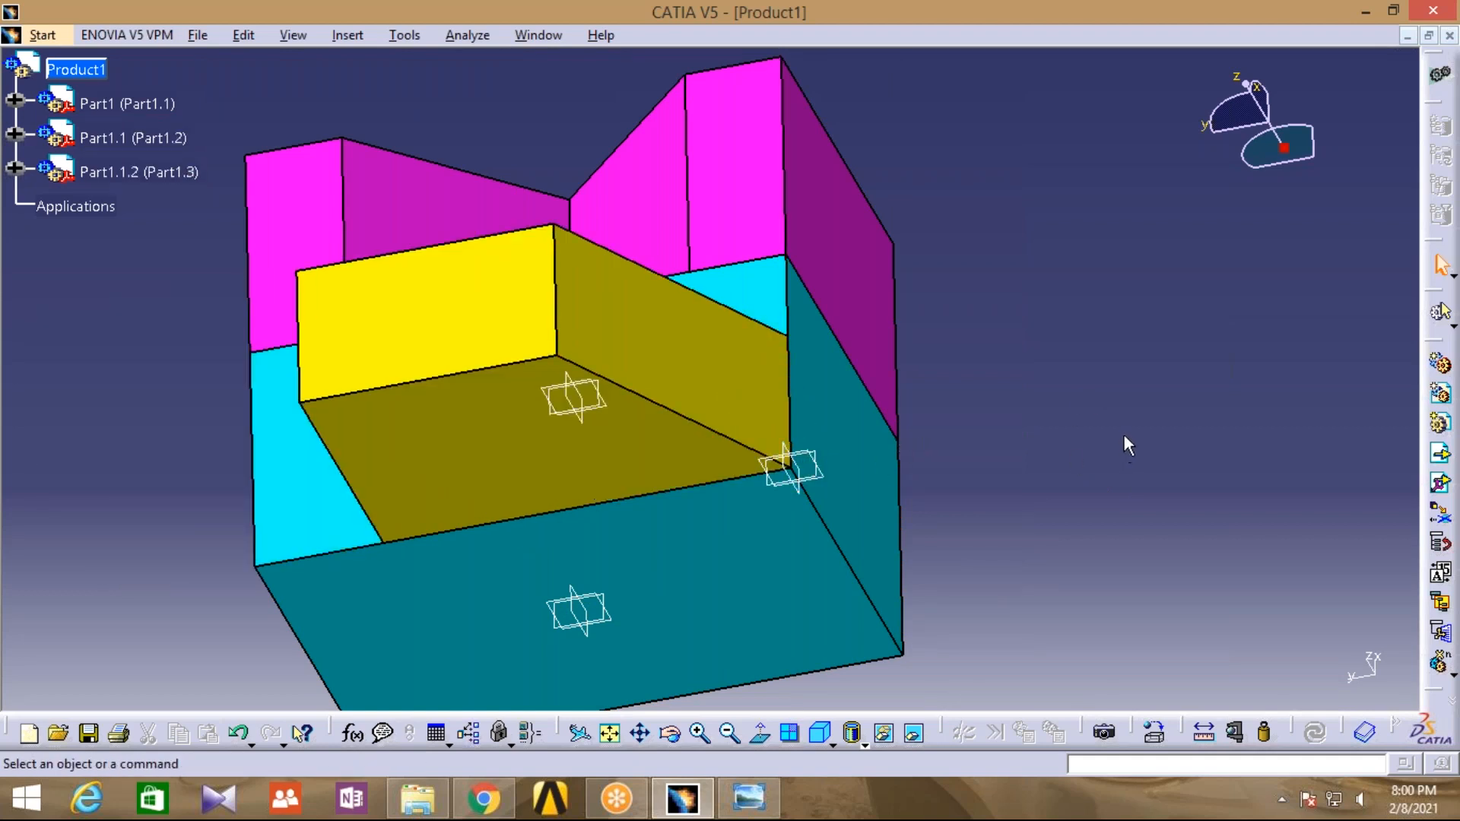
Examine the assembled blocks from several sides and compare their arrangement with the reference drawing
{"action": "middle_click_drag", "start_coordinate": [1115, 429], "coordinate": [1088, 404]}
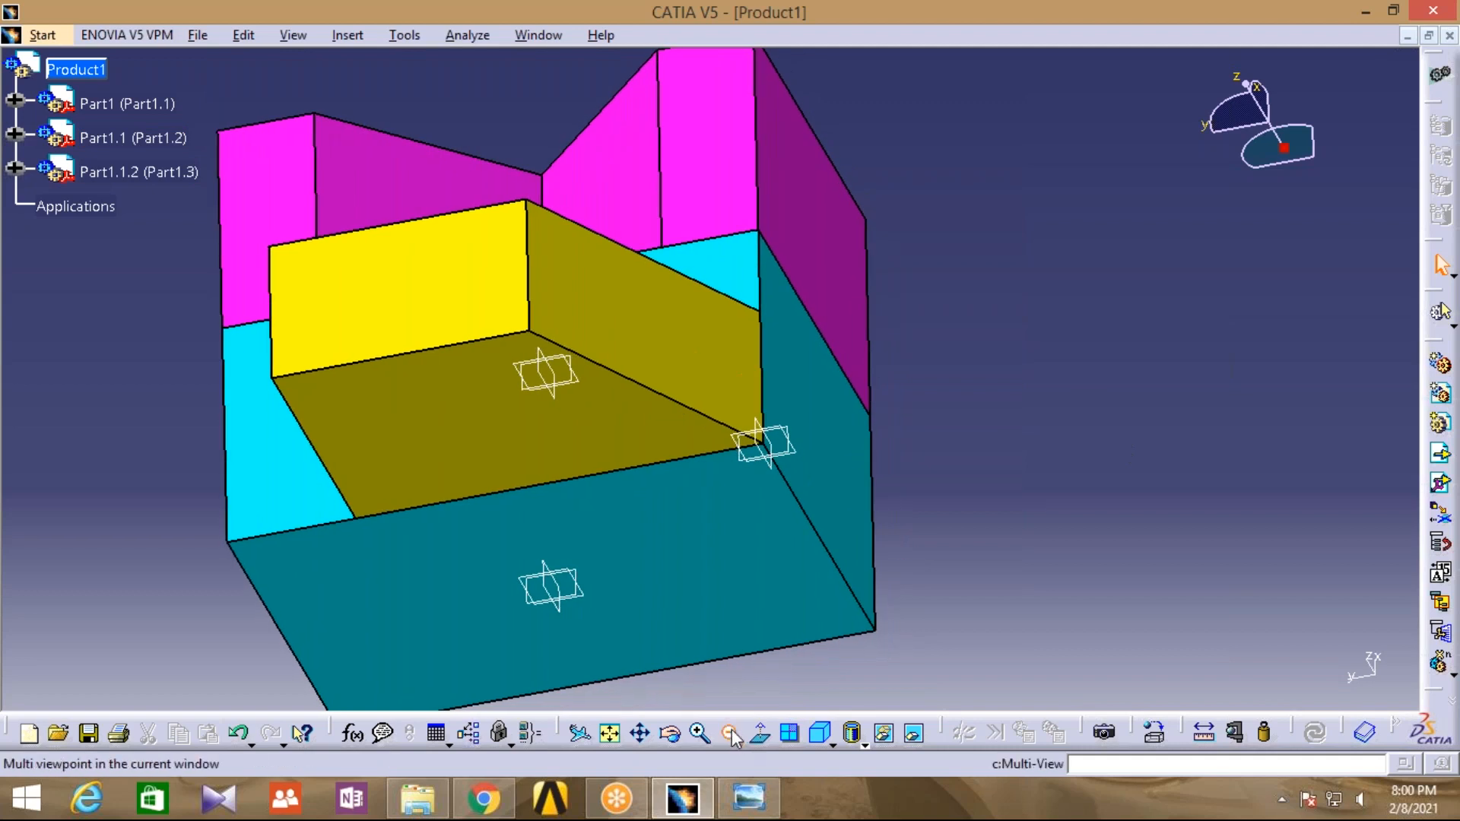
{"action": "left_click", "coordinate": [730, 734]}
{"action": "left_click", "coordinate": [731, 735]}
{"action": "left_click", "coordinate": [731, 734]}
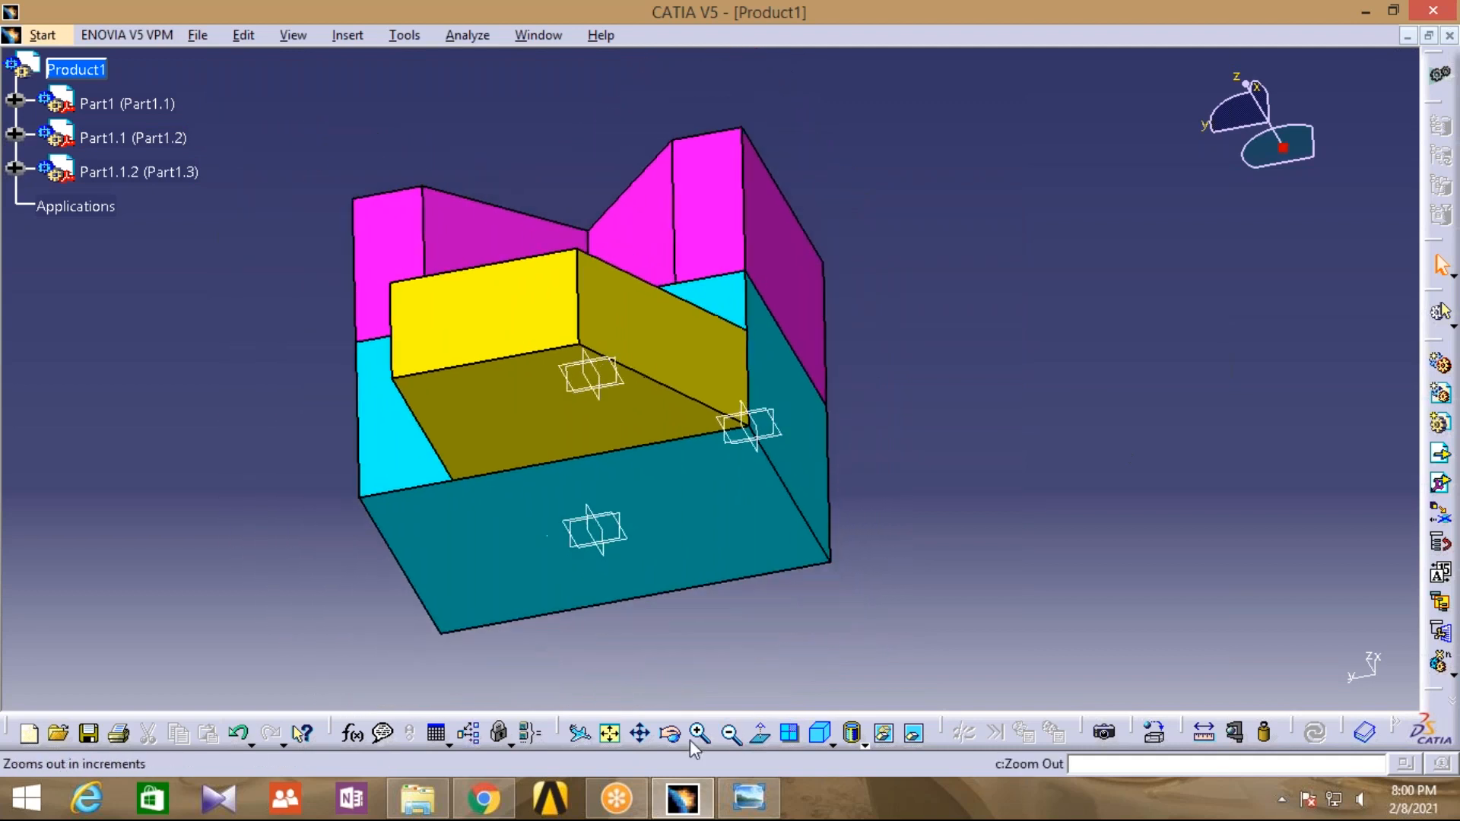
{"action": "left_click", "coordinate": [731, 735]}
{"action": "mouse_move", "coordinate": [353, 572]}
{"action": "middle_mouse_down"}
{"action": "mouse_move", "coordinate": [415, 491]}
{"action": "mouse_move", "coordinate": [591, 461]}
{"action": "mouse_move", "coordinate": [1120, 477]}
{"action": "mouse_move", "coordinate": [1018, 423]}
{"action": "mouse_move", "coordinate": [1065, 438]}
{"action": "mouse_move", "coordinate": [1057, 456]}
{"action": "middle_mouse_up"}
{"action": "left_click", "coordinate": [749, 797]}
{"action": "left_click", "coordinate": [683, 797]}
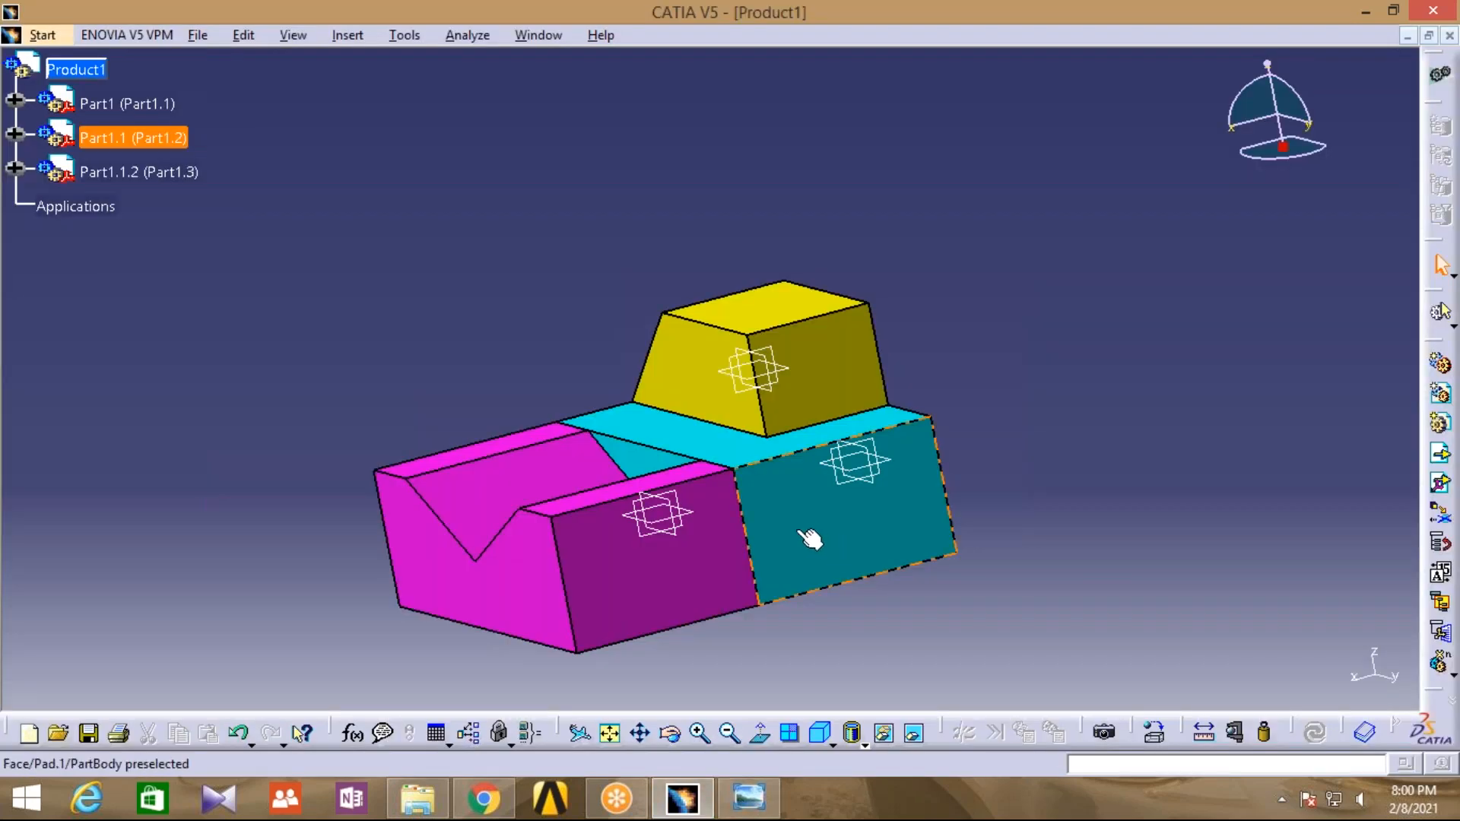
{"action": "middle_click_drag", "start_coordinate": [1048, 429], "coordinate": [933, 422]}
{"action": "middle_click_drag", "start_coordinate": [490, 282], "coordinate": [652, 334]}
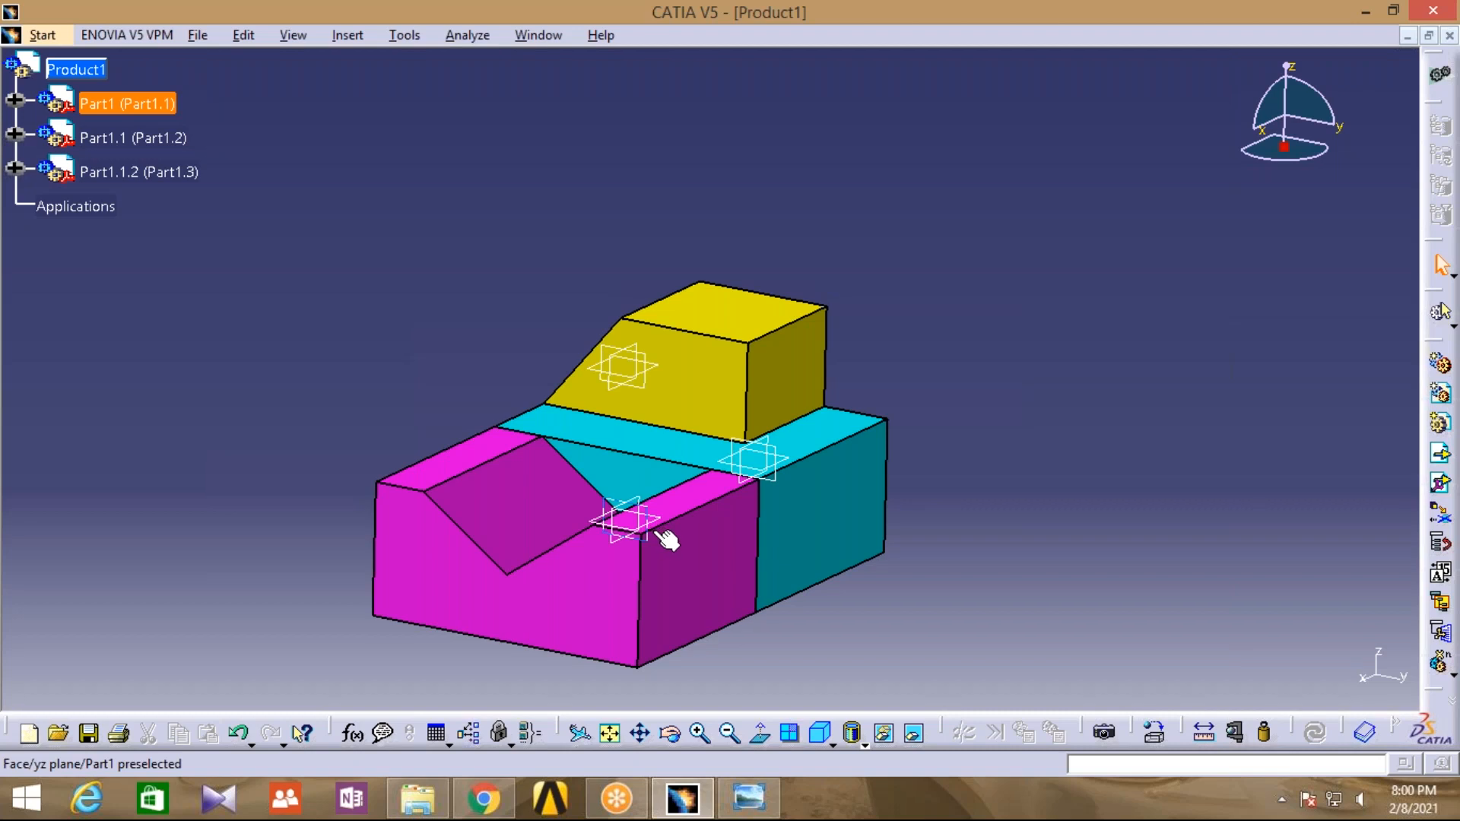
Hide the xy, yz and zx planes of the magenta part Part1
{"action": "left_click", "coordinate": [15, 100]}
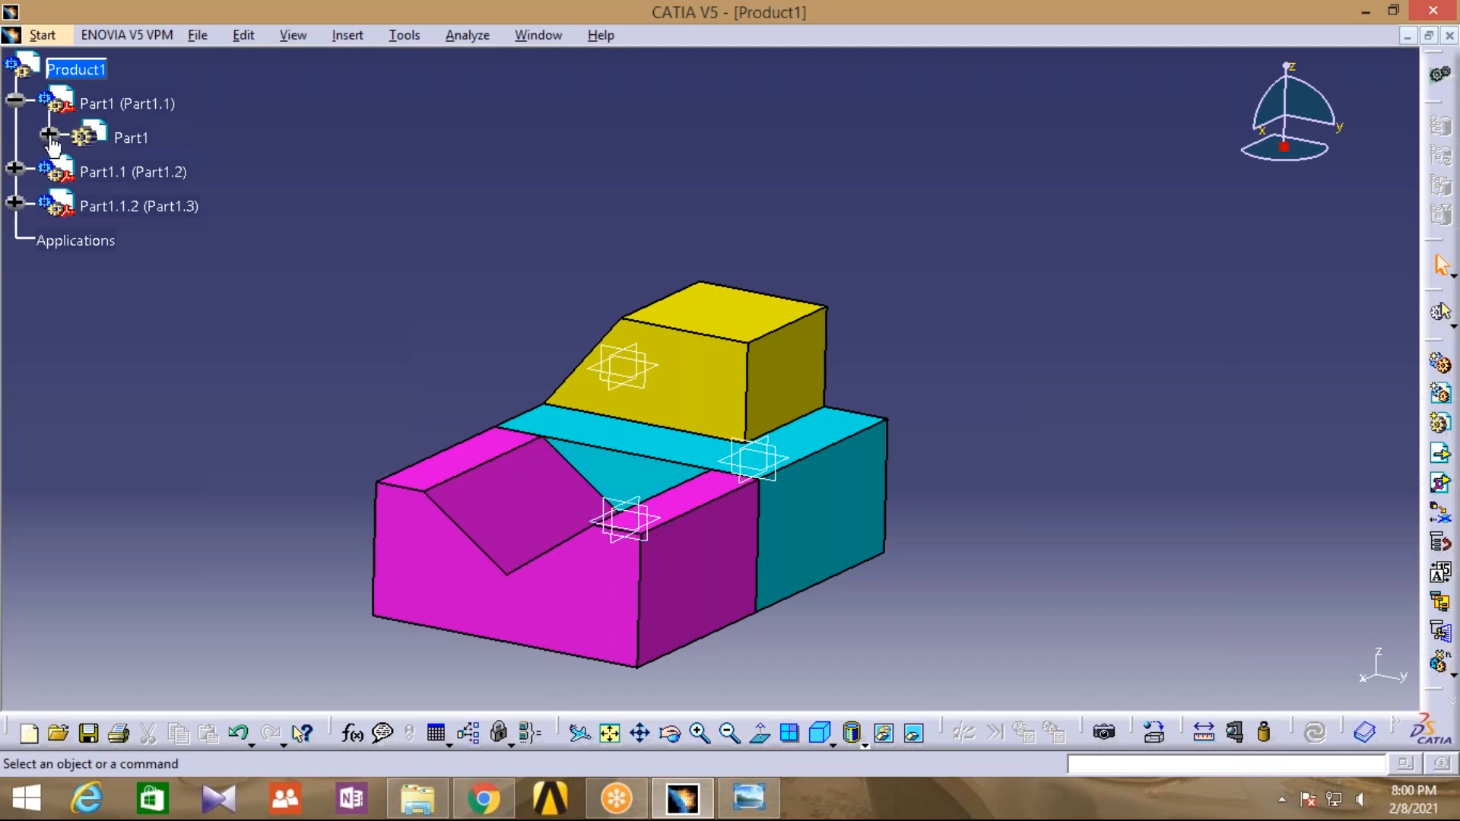
{"action": "left_click", "coordinate": [49, 135]}
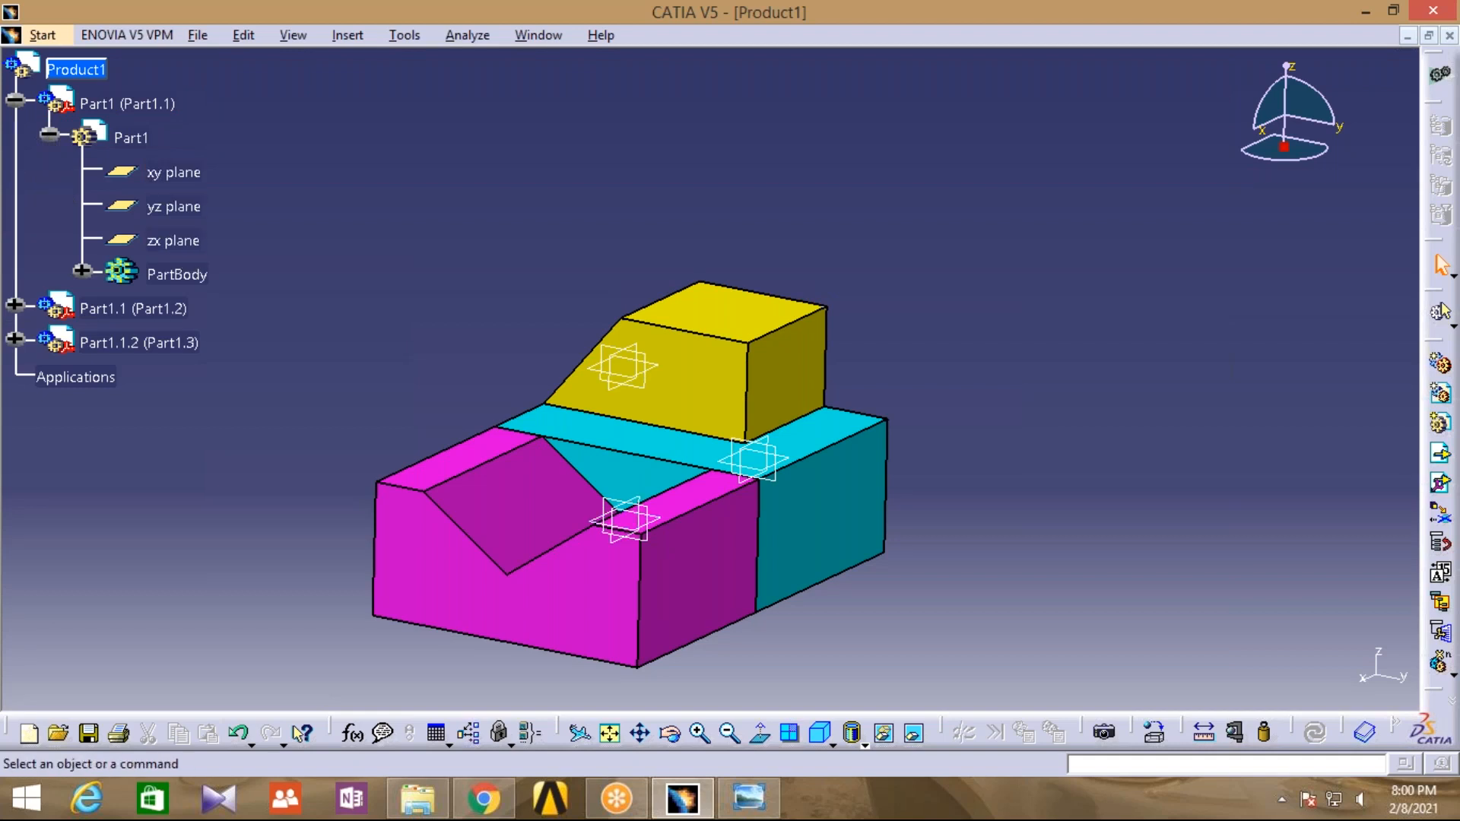
{"action": "right_click", "coordinate": [177, 174]}
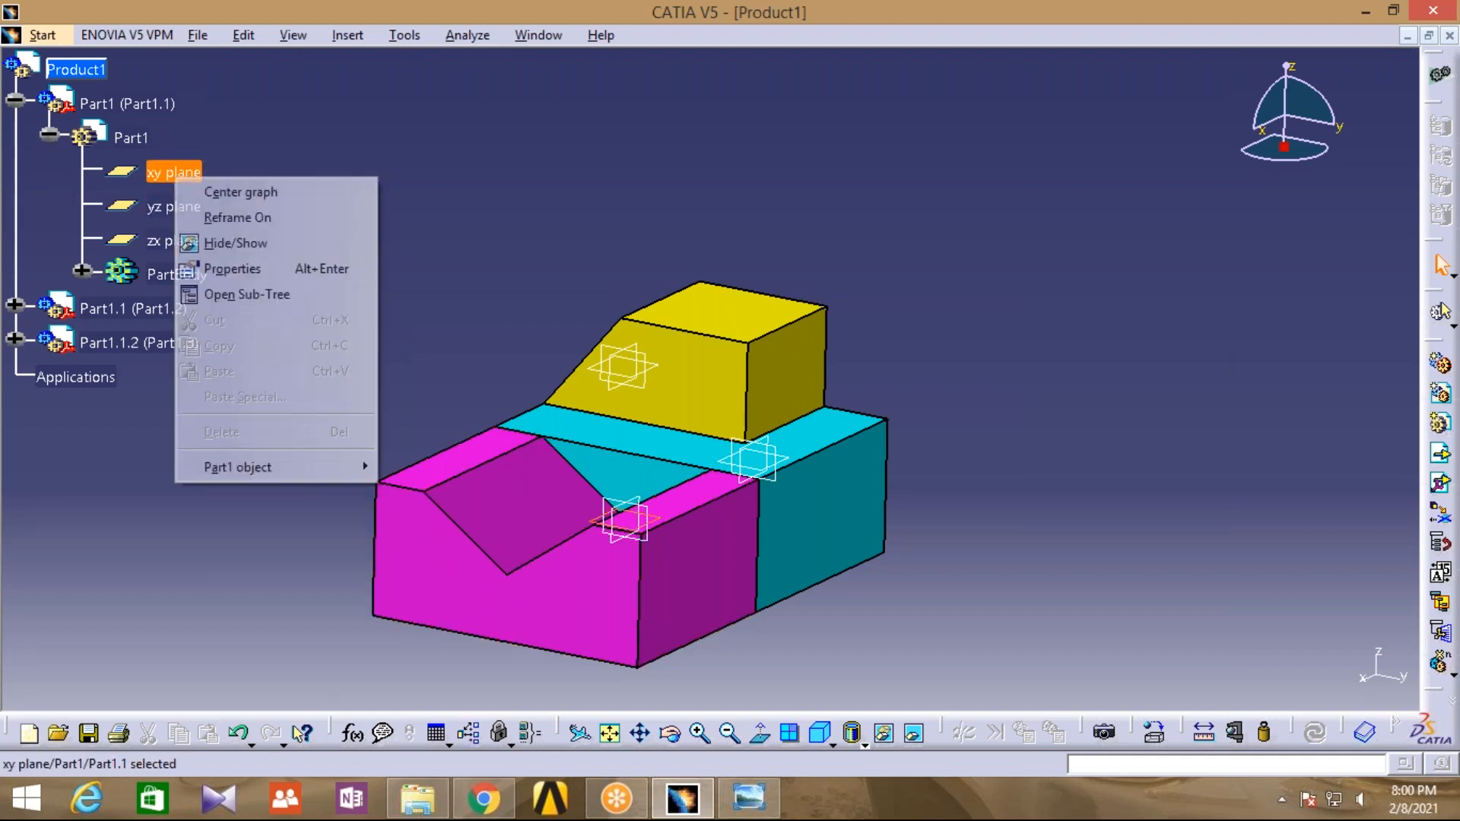
{"action": "left_click", "coordinate": [236, 243]}
{"action": "left_click", "coordinate": [173, 207]}
{"action": "right_click", "coordinate": [171, 208]}
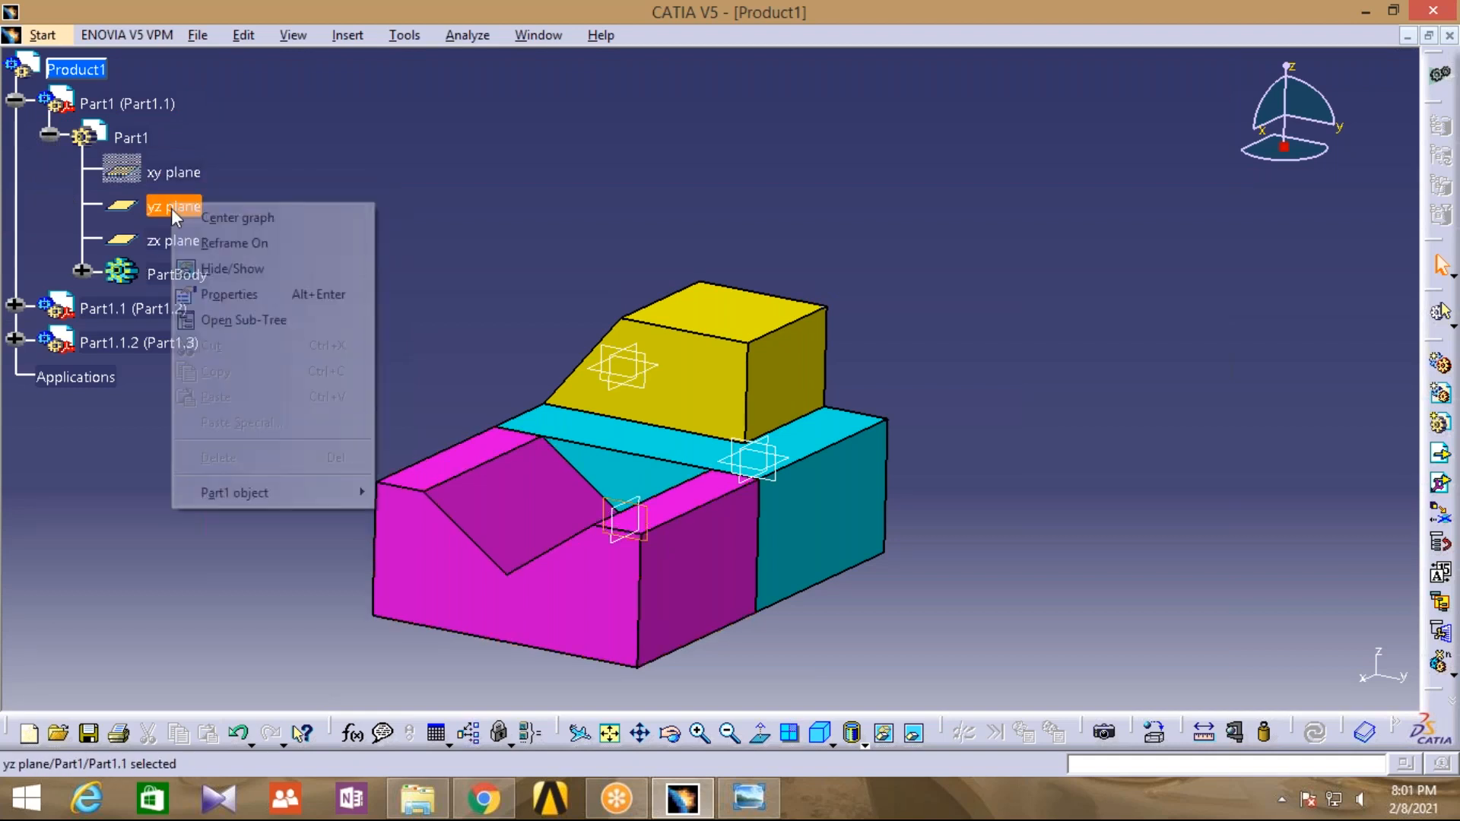
{"action": "left_click", "coordinate": [228, 268]}
{"action": "left_click", "coordinate": [174, 241]}
{"action": "right_click", "coordinate": [175, 242]}
{"action": "left_click", "coordinate": [228, 313]}
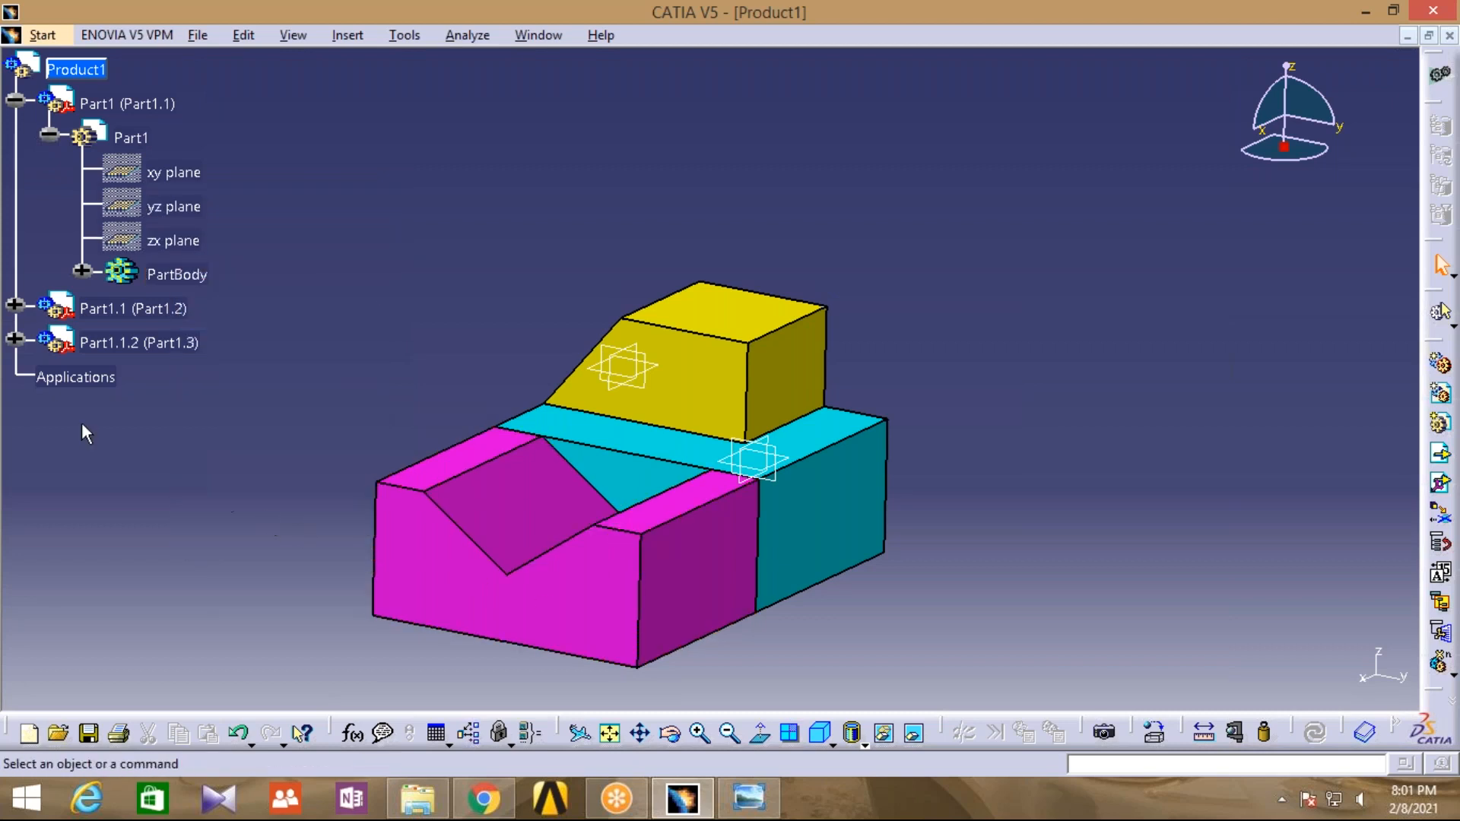
Hide the xy, yz and zx planes of the cyan part Part1.1
{"action": "left_click", "coordinate": [15, 305]}
{"action": "left_click", "coordinate": [49, 339]}
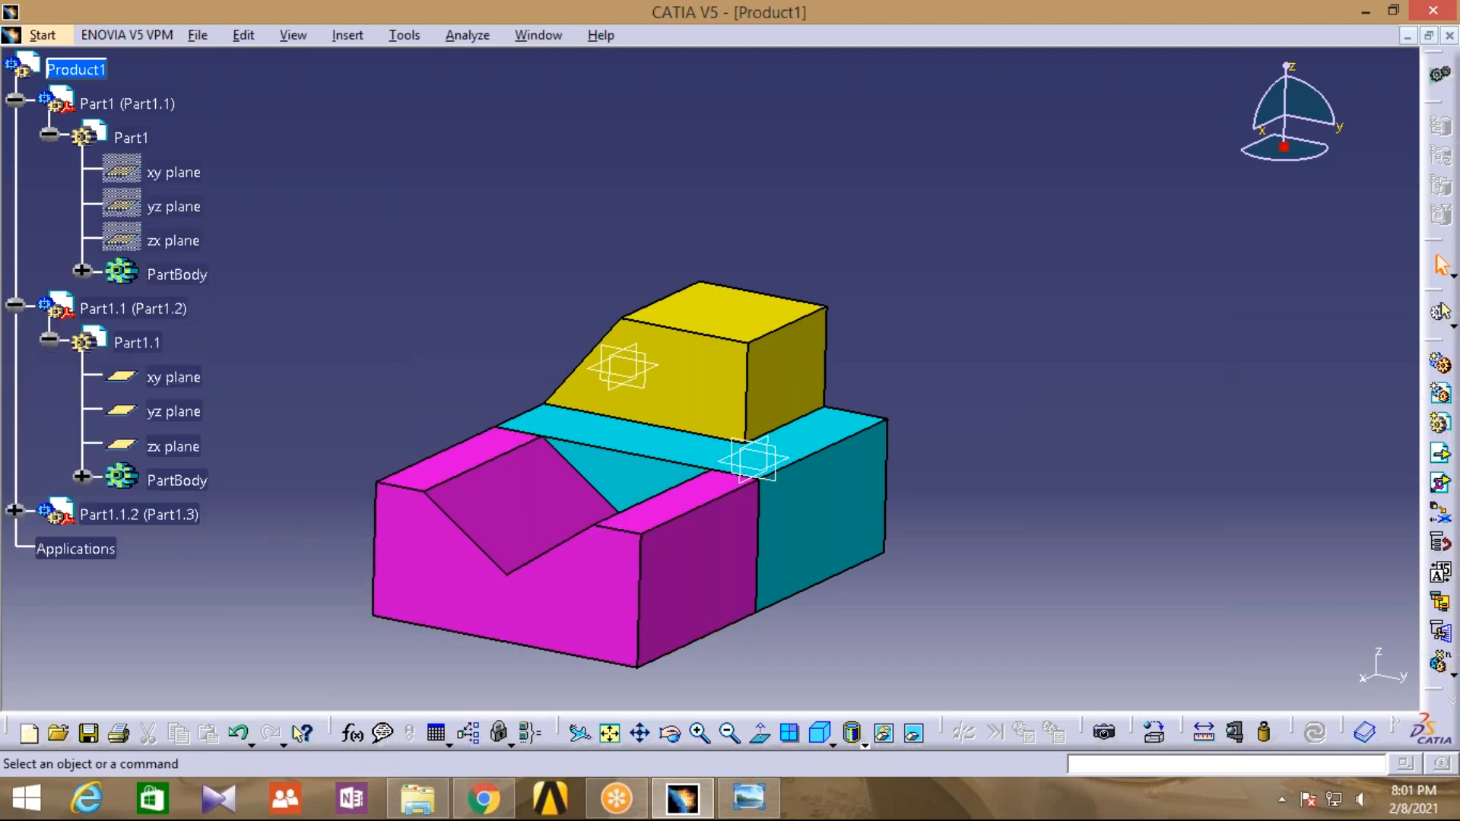
{"action": "left_click", "coordinate": [173, 377]}
{"action": "right_click", "coordinate": [178, 378]}
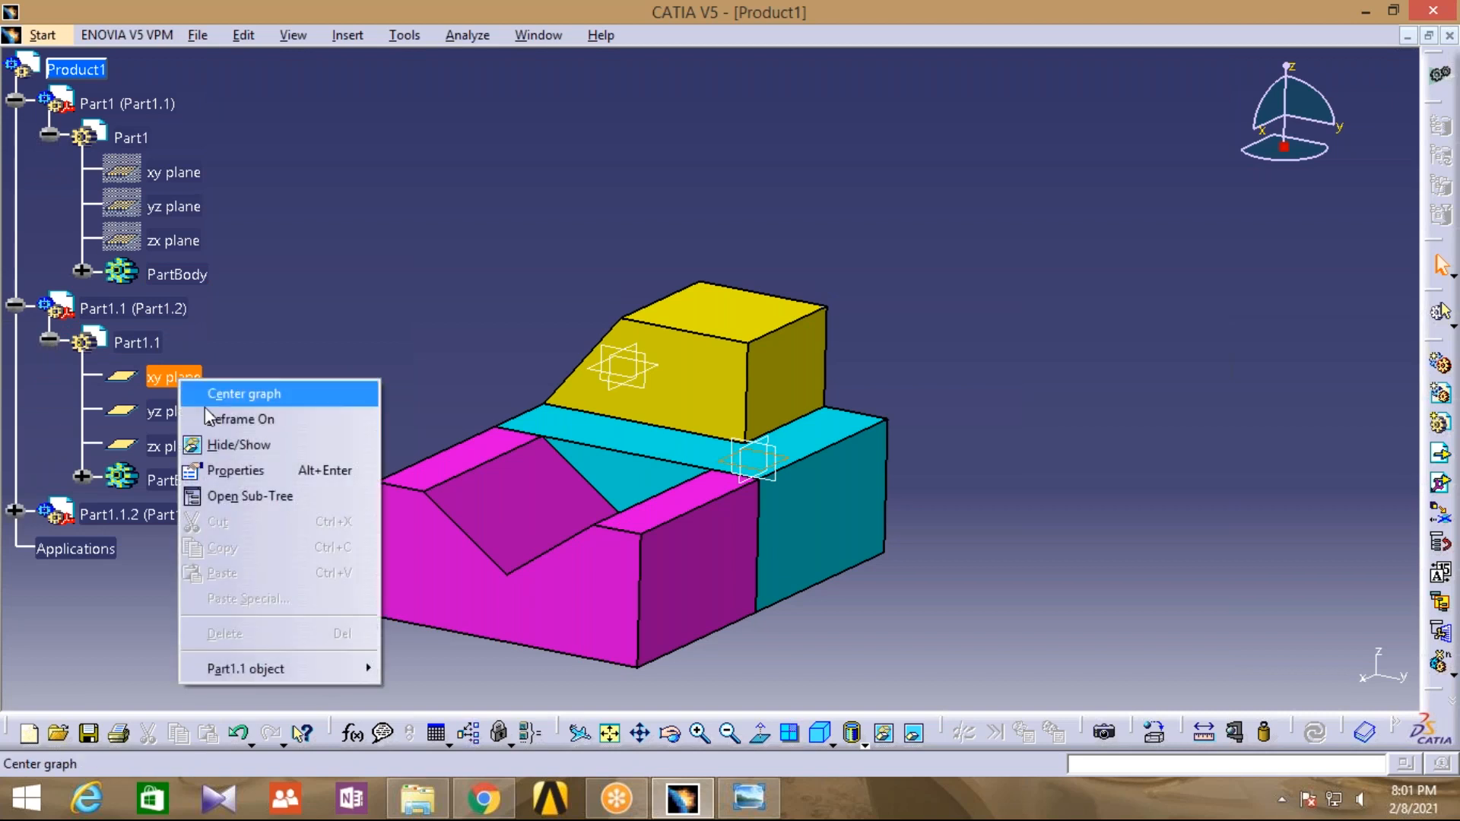
{"action": "left_click", "coordinate": [236, 445]}
{"action": "right_click", "coordinate": [157, 413]}
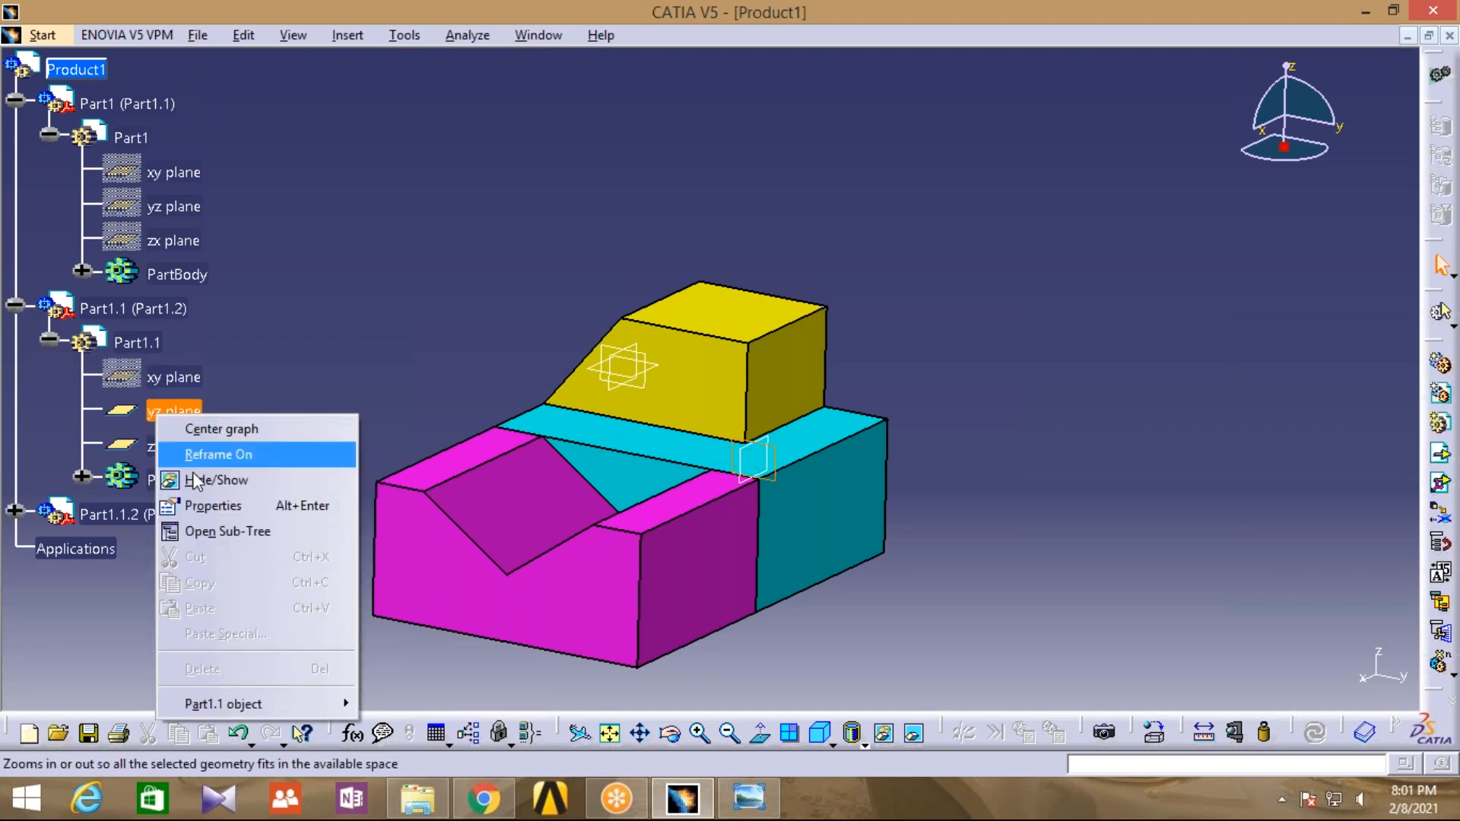
{"action": "left_click", "coordinate": [195, 480]}
Hide the xy, yz and zx planes of the yellow part Part1.1.2
{"action": "left_click", "coordinate": [15, 511]}
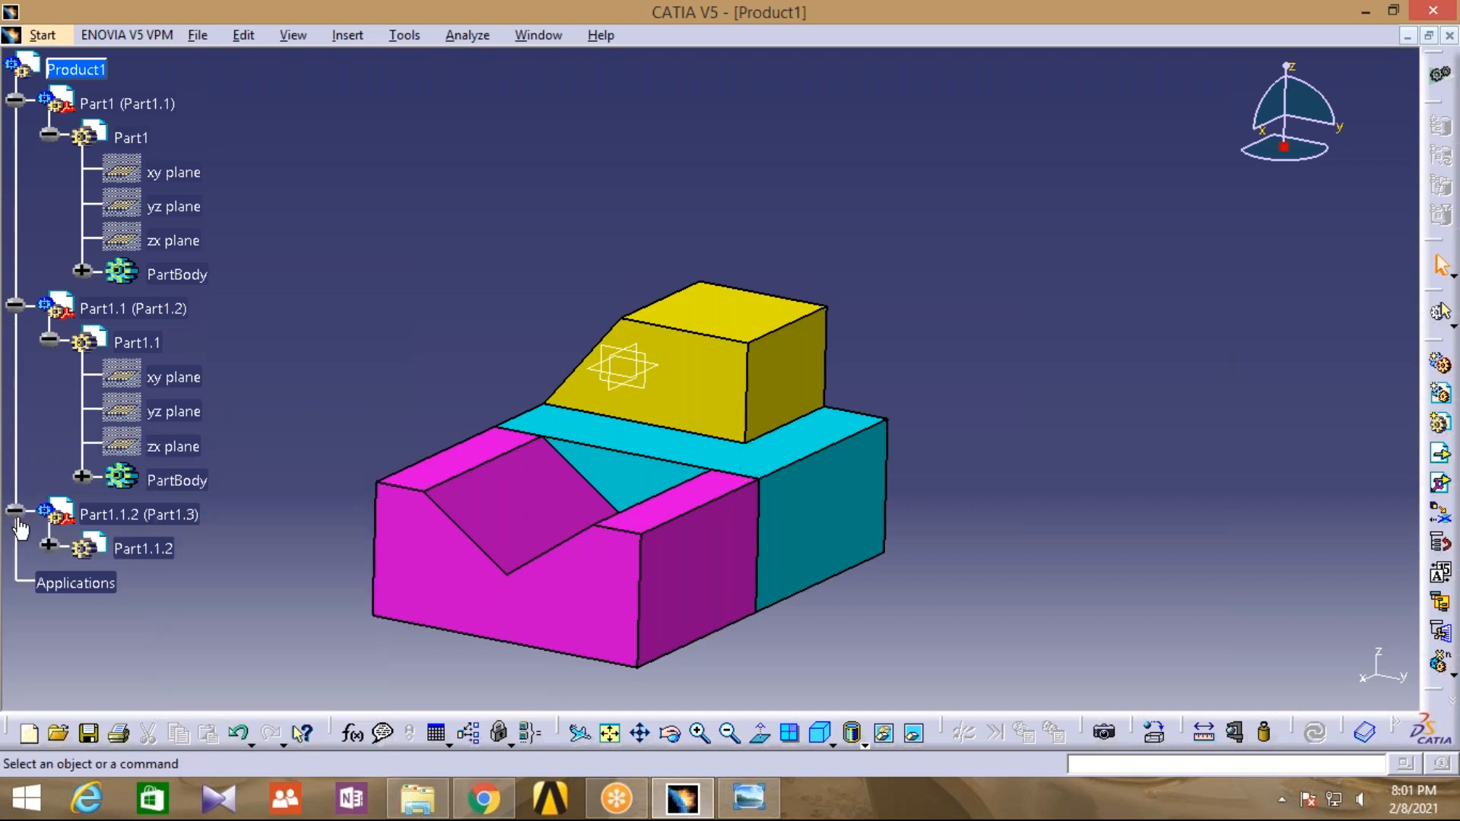
{"action": "left_click", "coordinate": [48, 546]}
{"action": "right_click", "coordinate": [182, 566]}
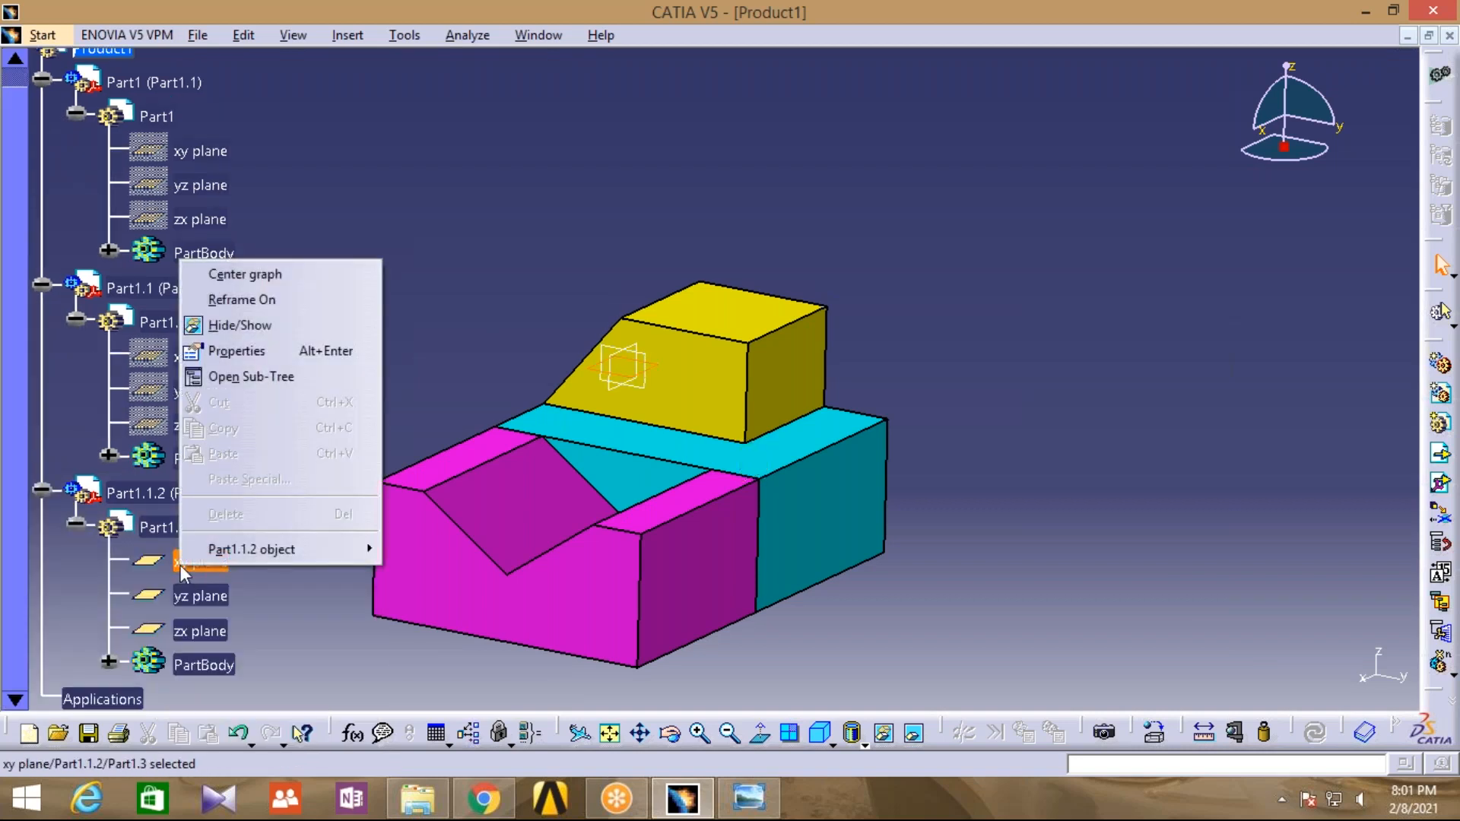
{"action": "left_click", "coordinate": [239, 325]}
{"action": "right_click", "coordinate": [204, 599]}
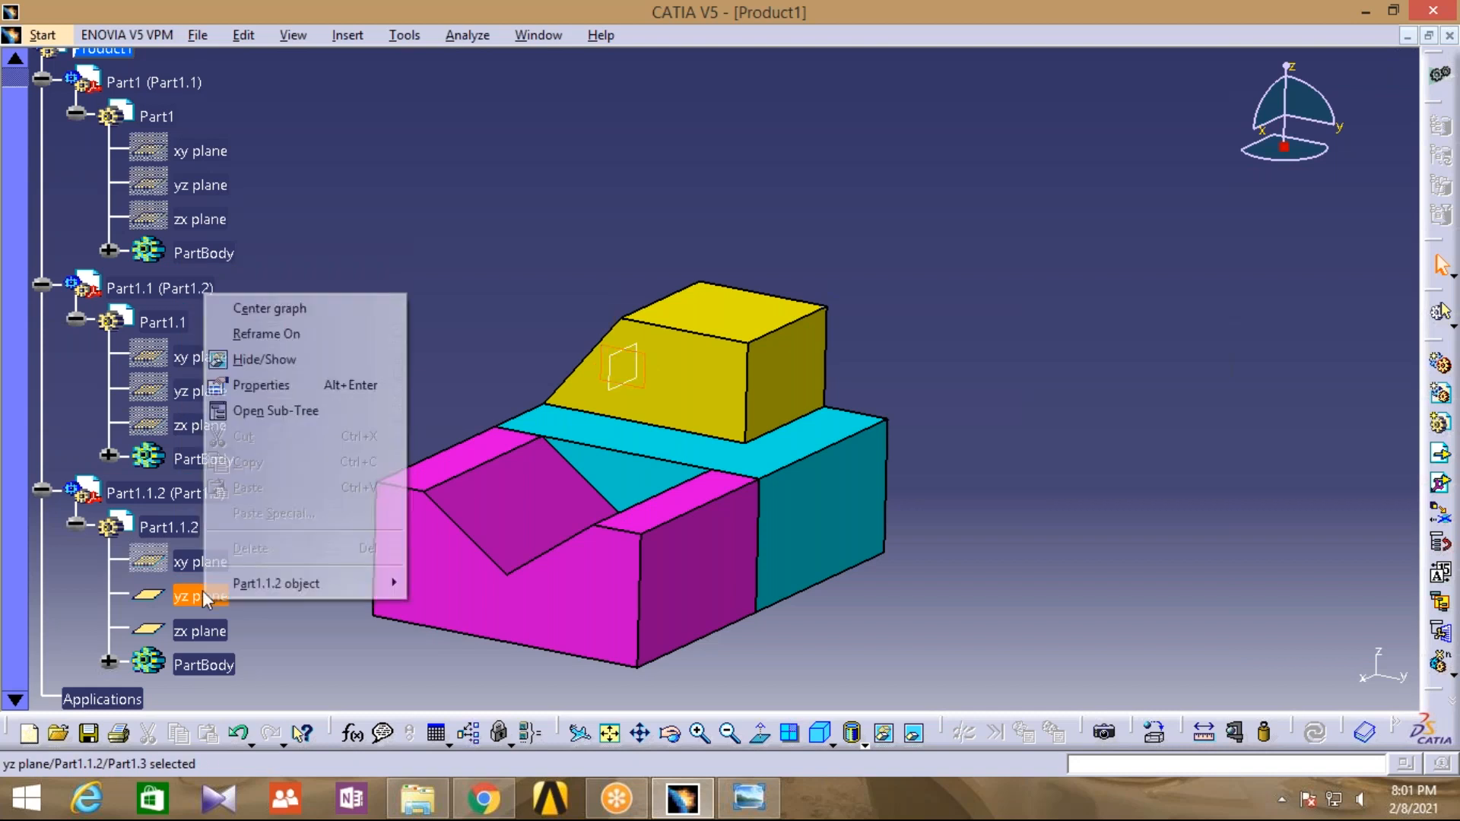
{"action": "left_click", "coordinate": [263, 359]}
{"action": "right_click", "coordinate": [225, 639]}
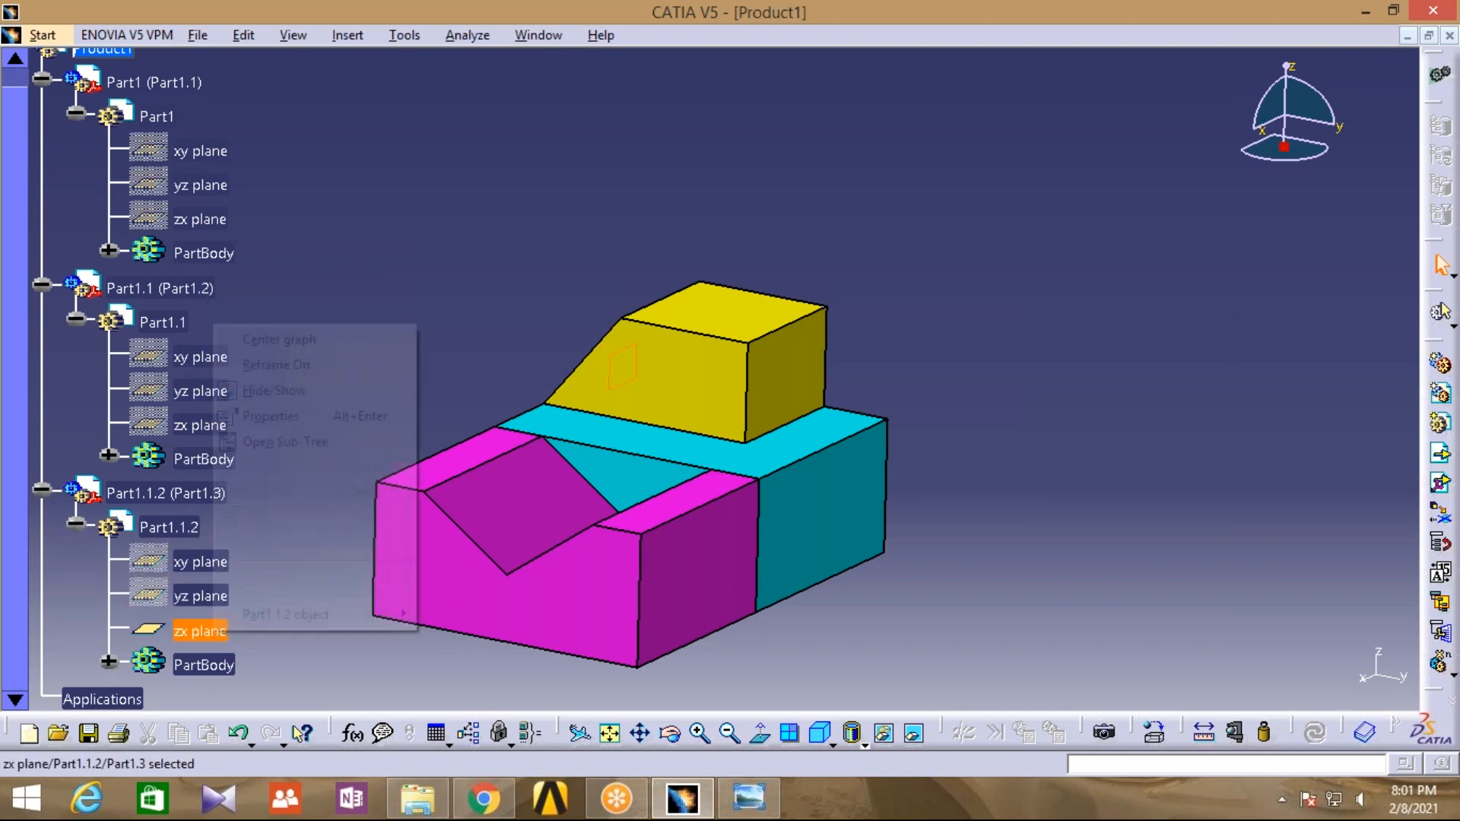
{"action": "left_click", "coordinate": [319, 388]}
{"action": "middle_click_drag", "start_coordinate": [409, 363], "coordinate": [563, 311]}
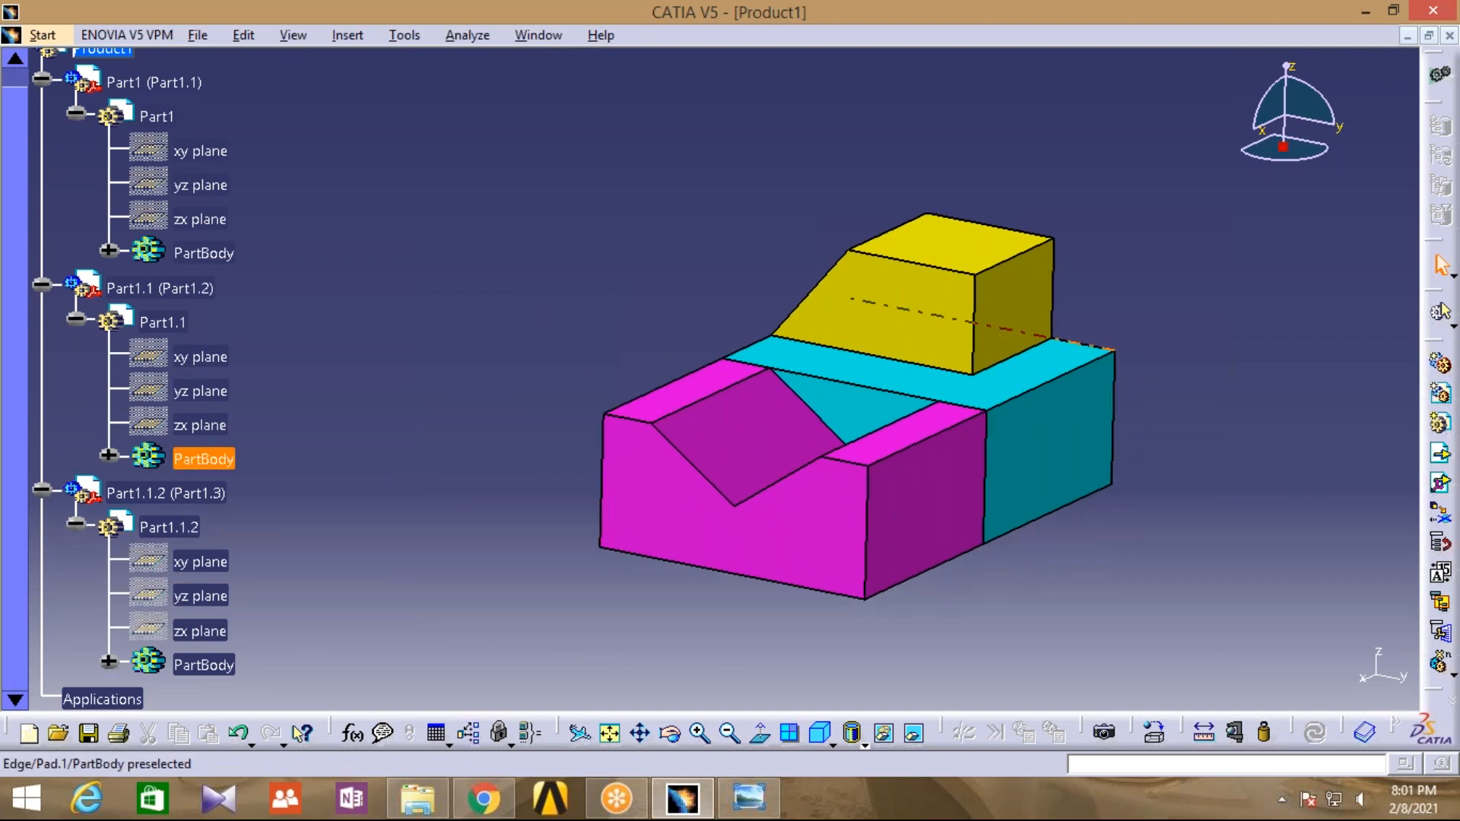
{"action": "scroll", "coordinate": [204, 463], "scroll_direction": "up", "scroll_amount": 2}
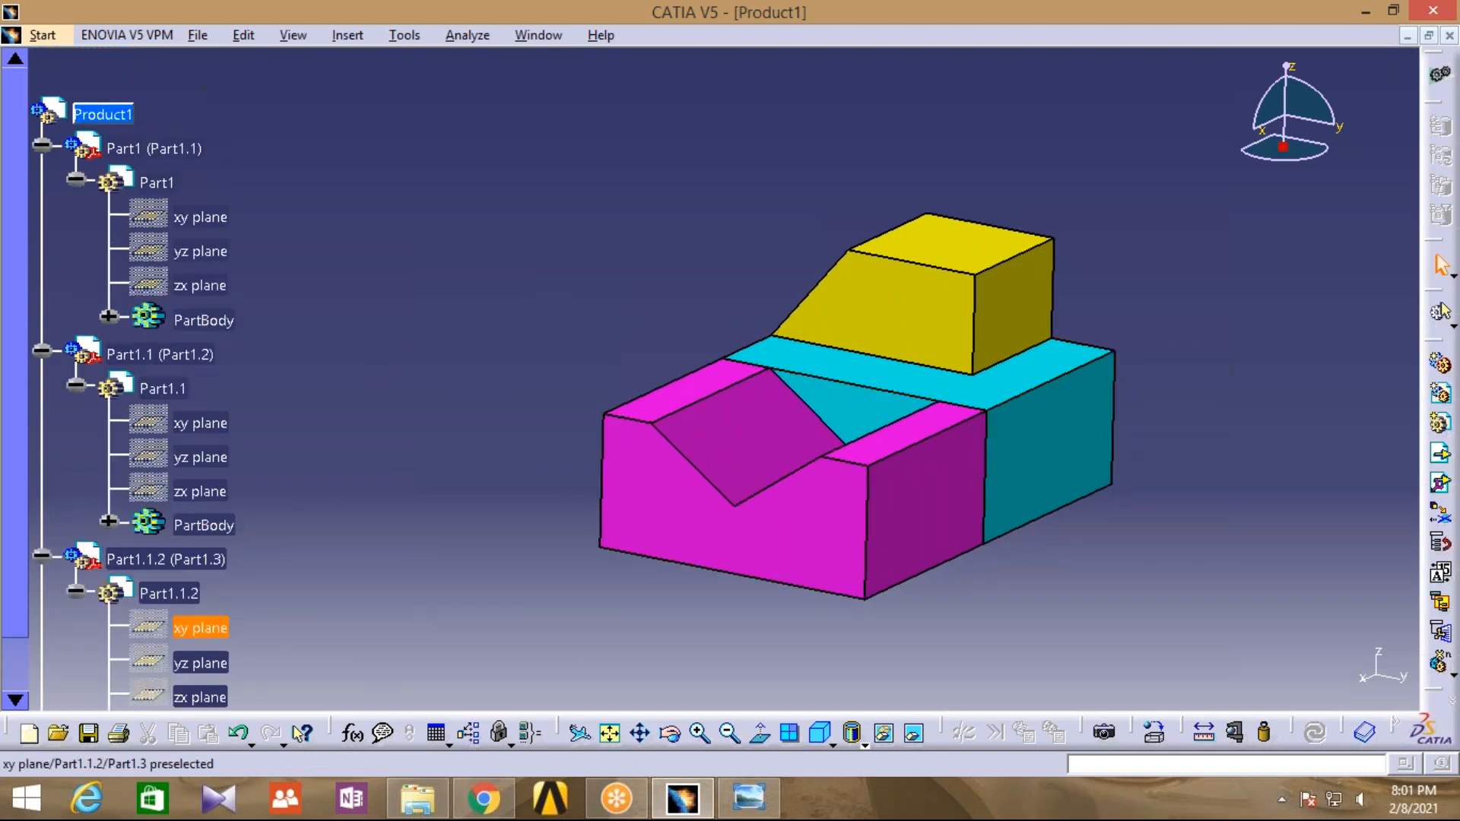
{"action": "left_click", "coordinate": [158, 389]}
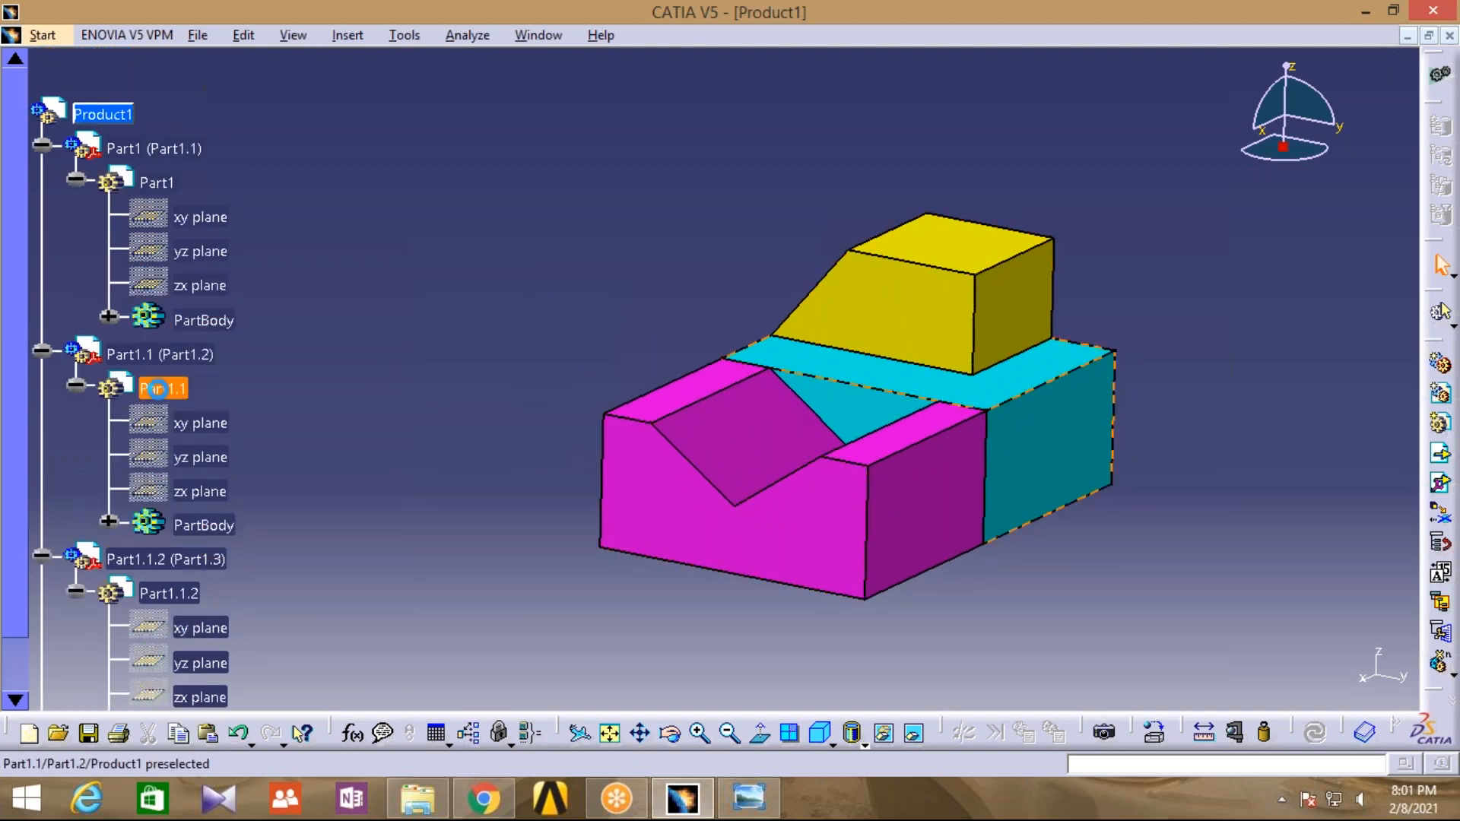
{"action": "right_click", "coordinate": [158, 389]}
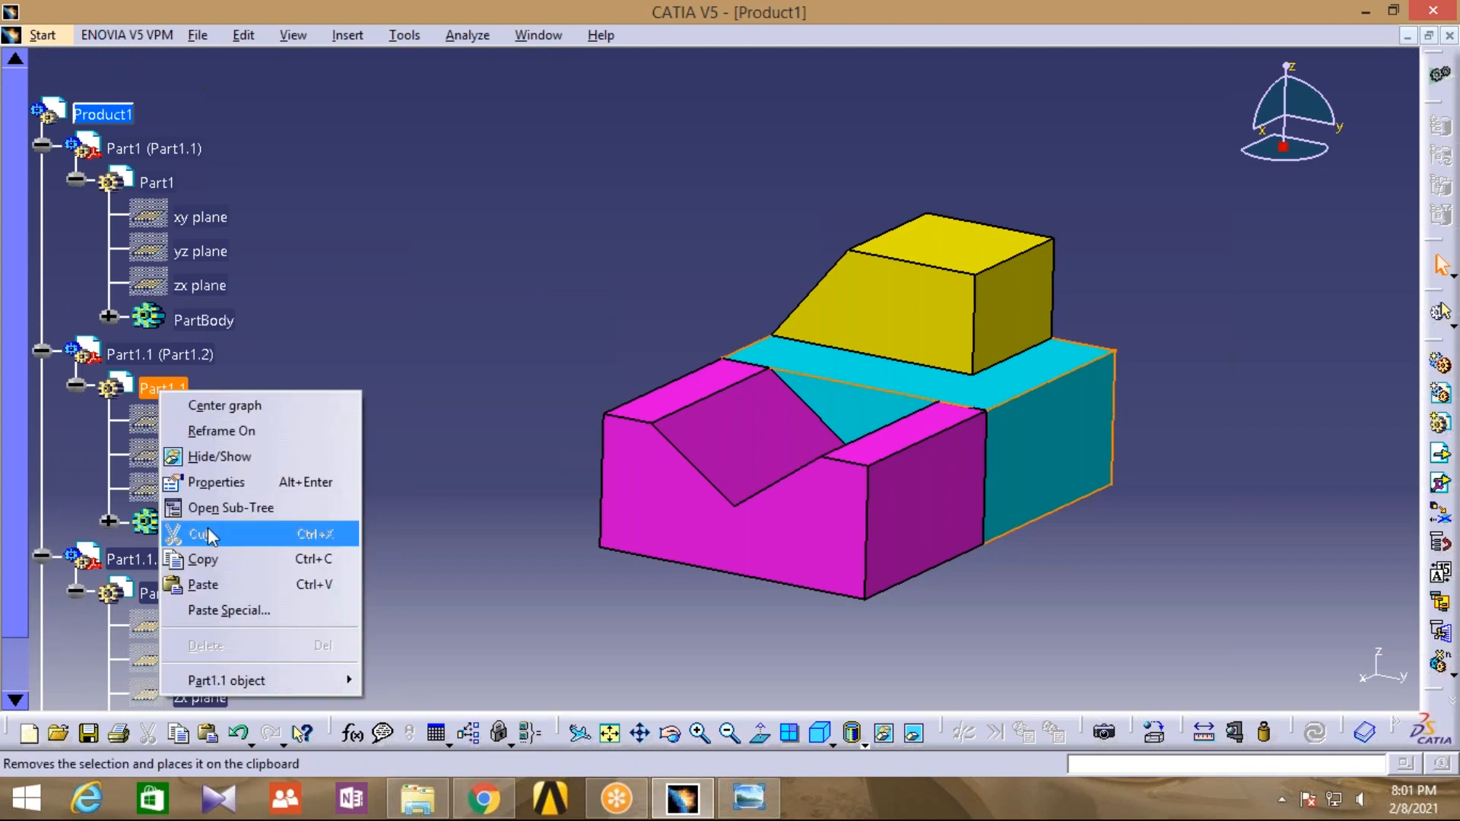
{"action": "left_click", "coordinate": [213, 486]}
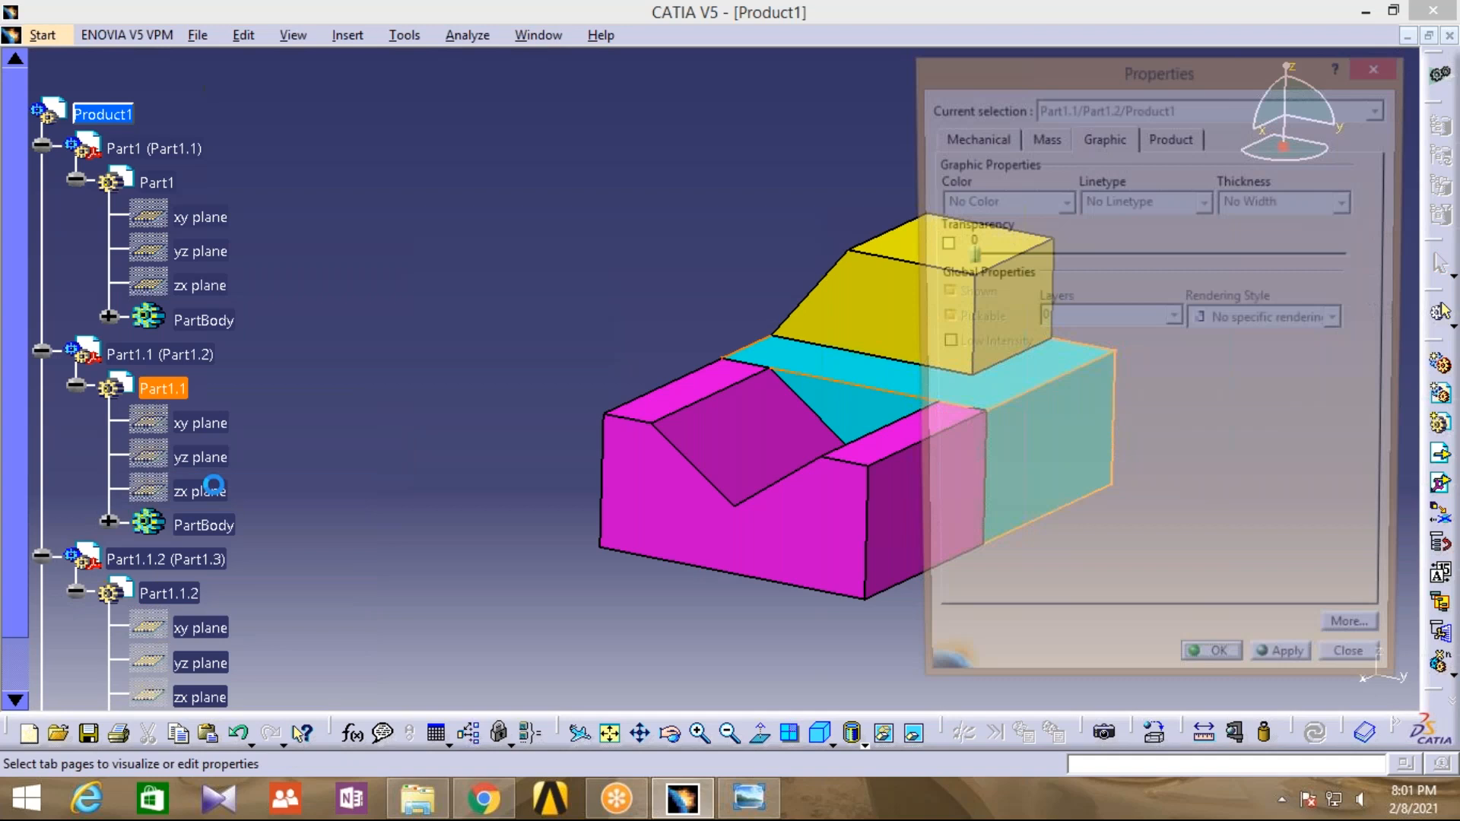
{"action": "left_click", "coordinate": [1171, 137]}
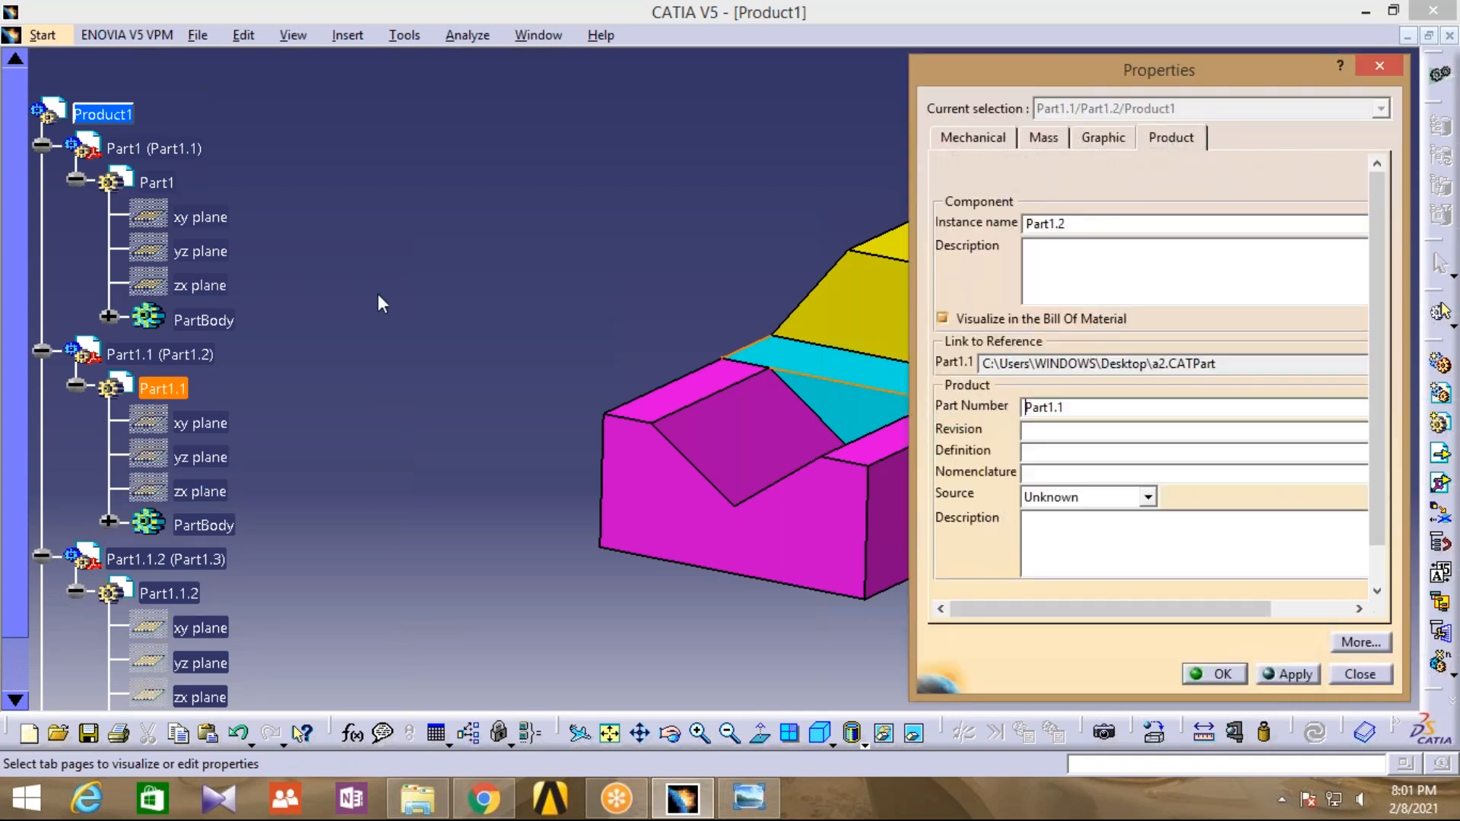
{"action": "key", "text": "Escape"}
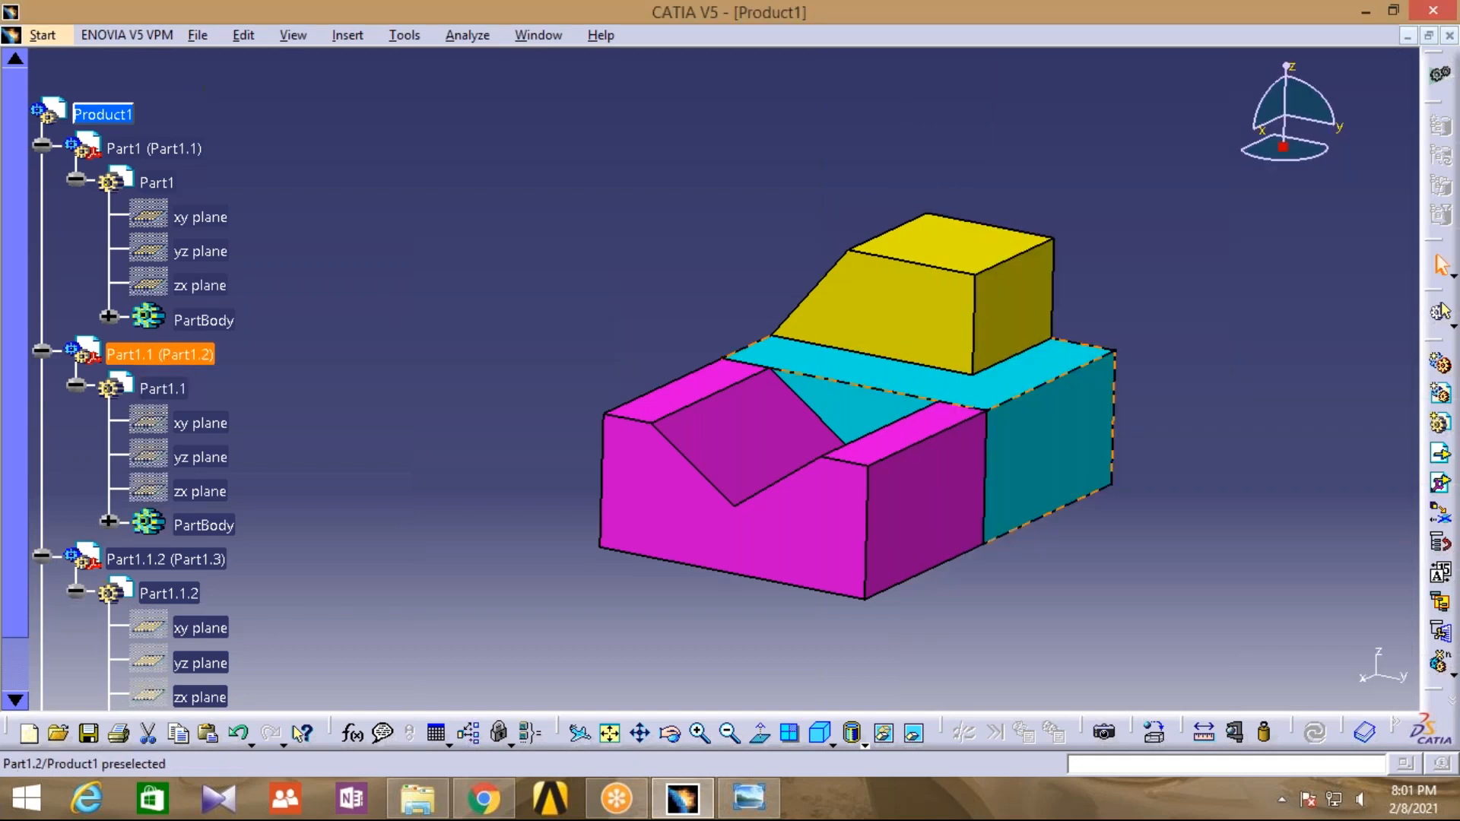
Set the cyan component Part1.1 (Part1.2) to magenta in its graphic properties
{"action": "right_click", "coordinate": [159, 354]}
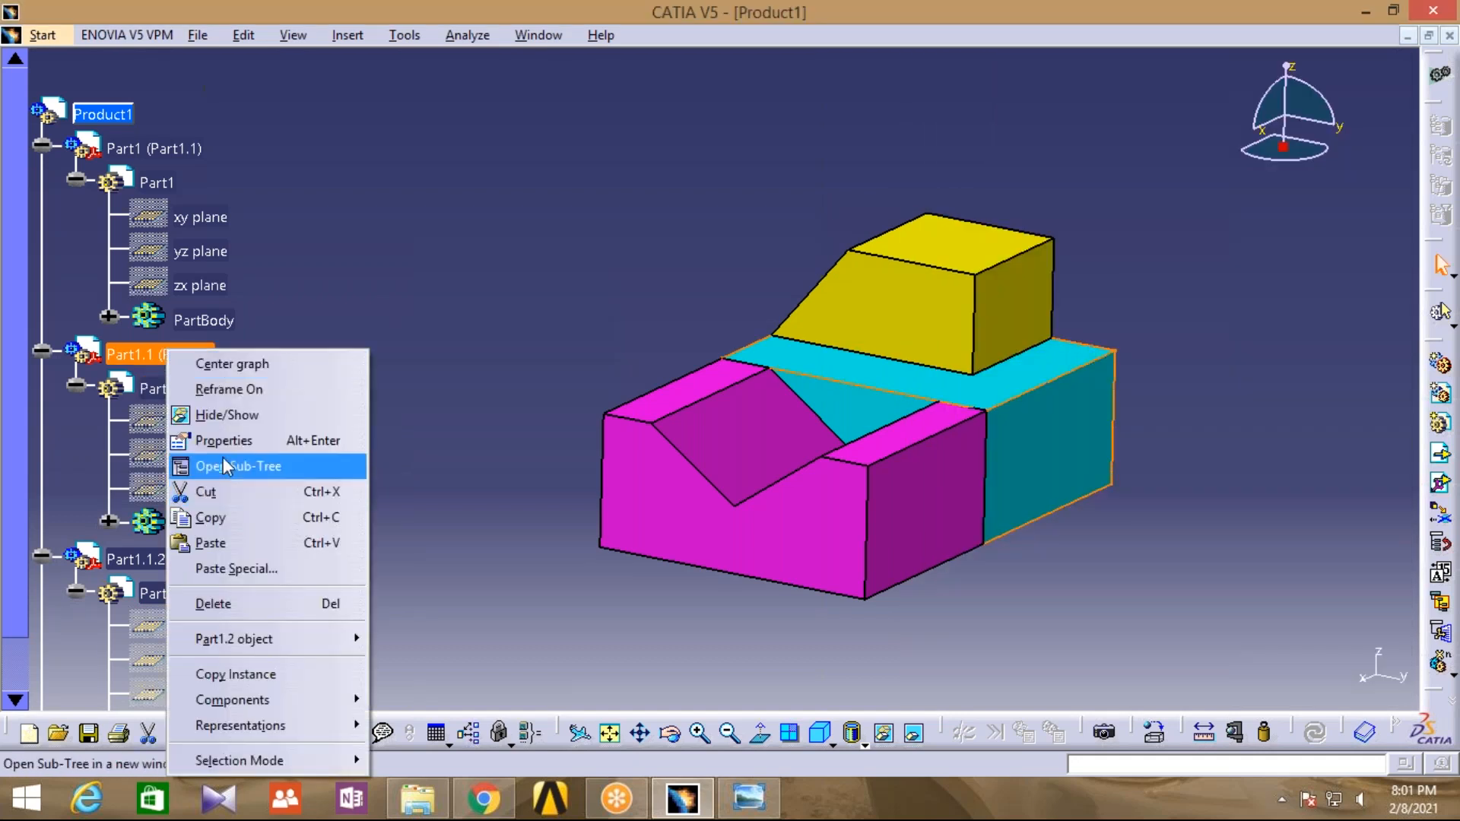
{"action": "left_click", "coordinate": [224, 441]}
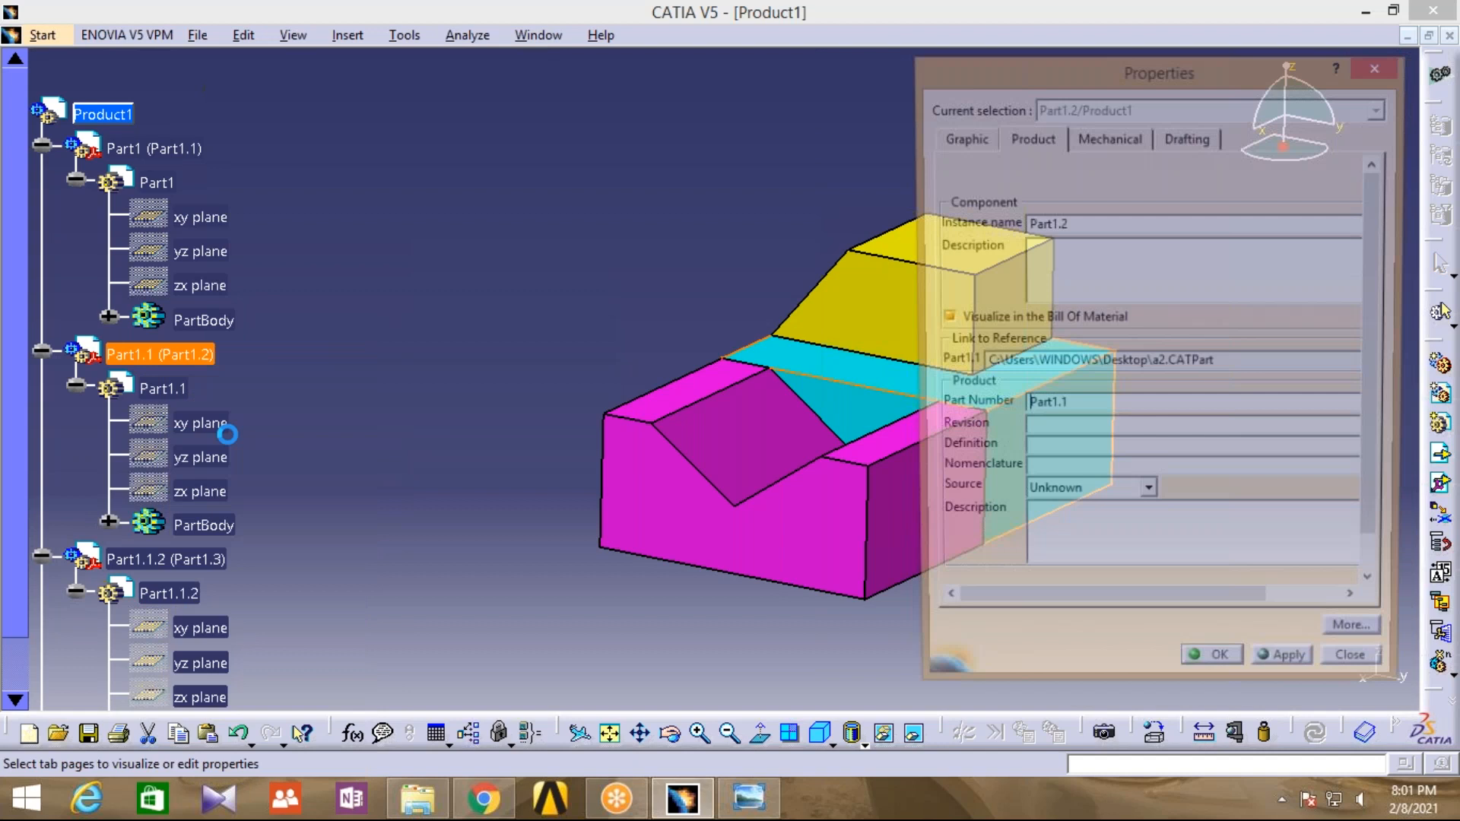
{"action": "left_click", "coordinate": [962, 138]}
{"action": "left_click", "coordinate": [1061, 201]}
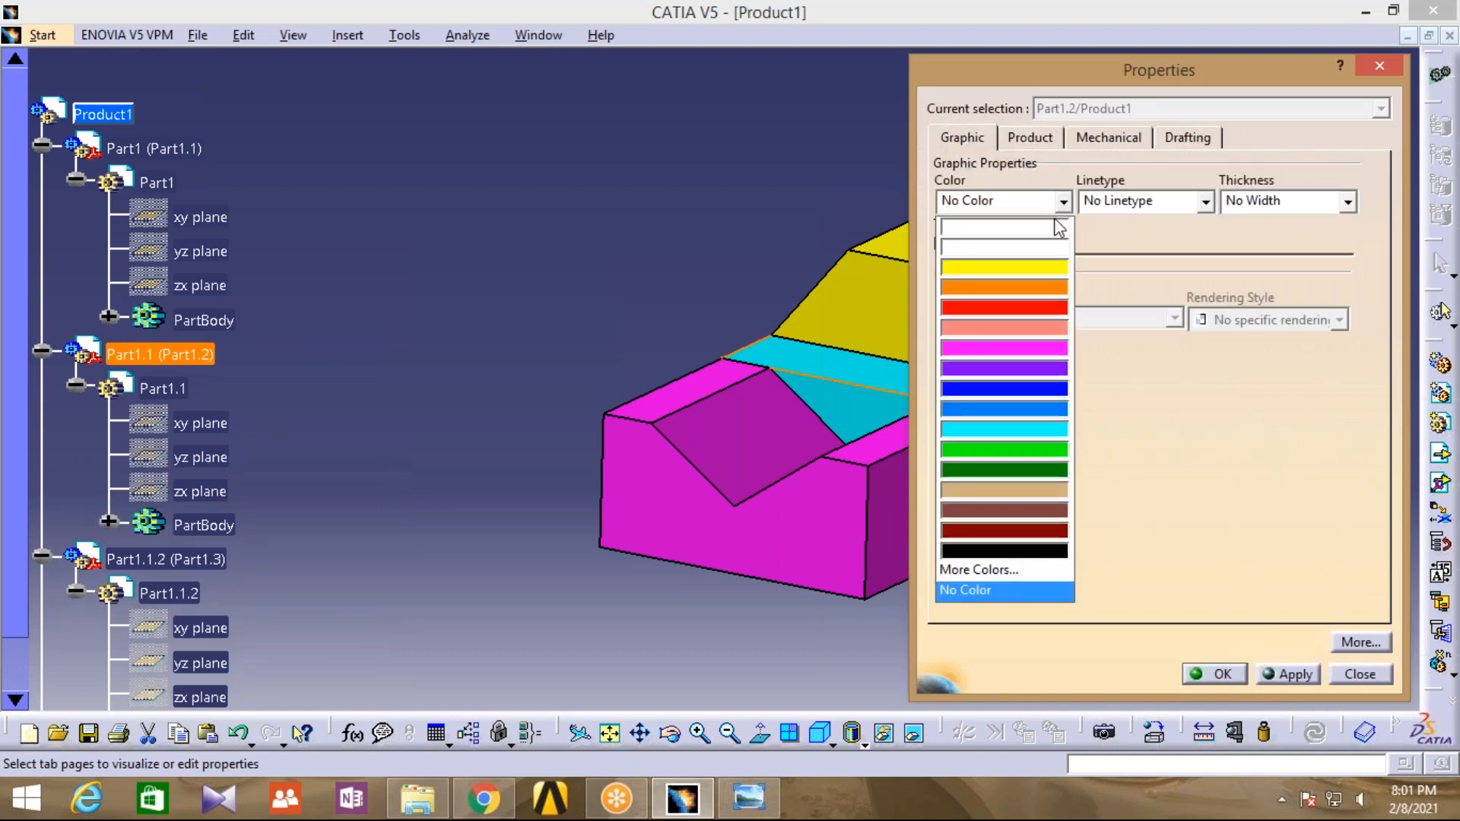
{"action": "left_click", "coordinate": [996, 351]}
{"action": "left_click", "coordinate": [1217, 673]}
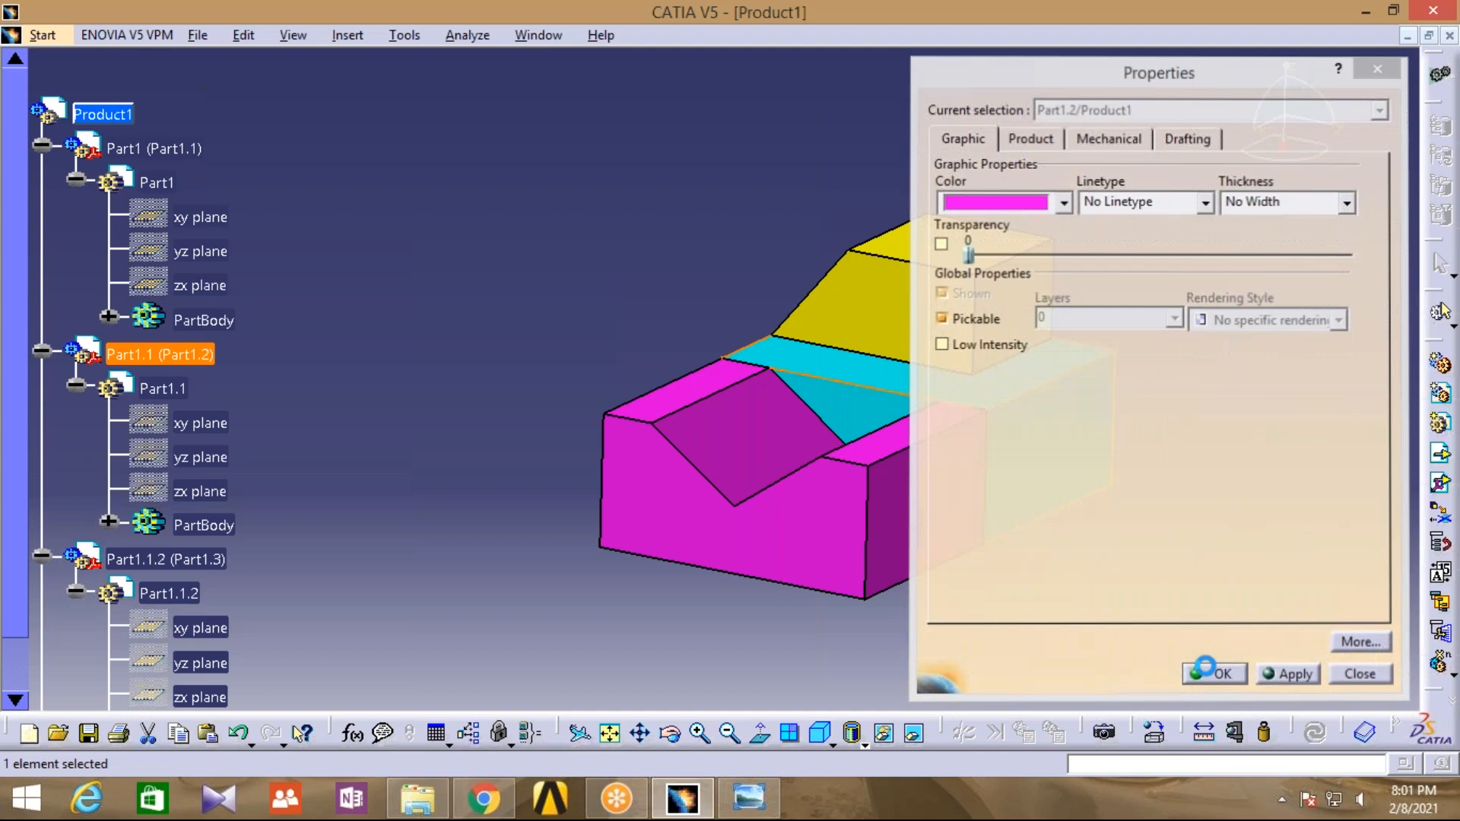
{"action": "left_click", "coordinate": [973, 365]}
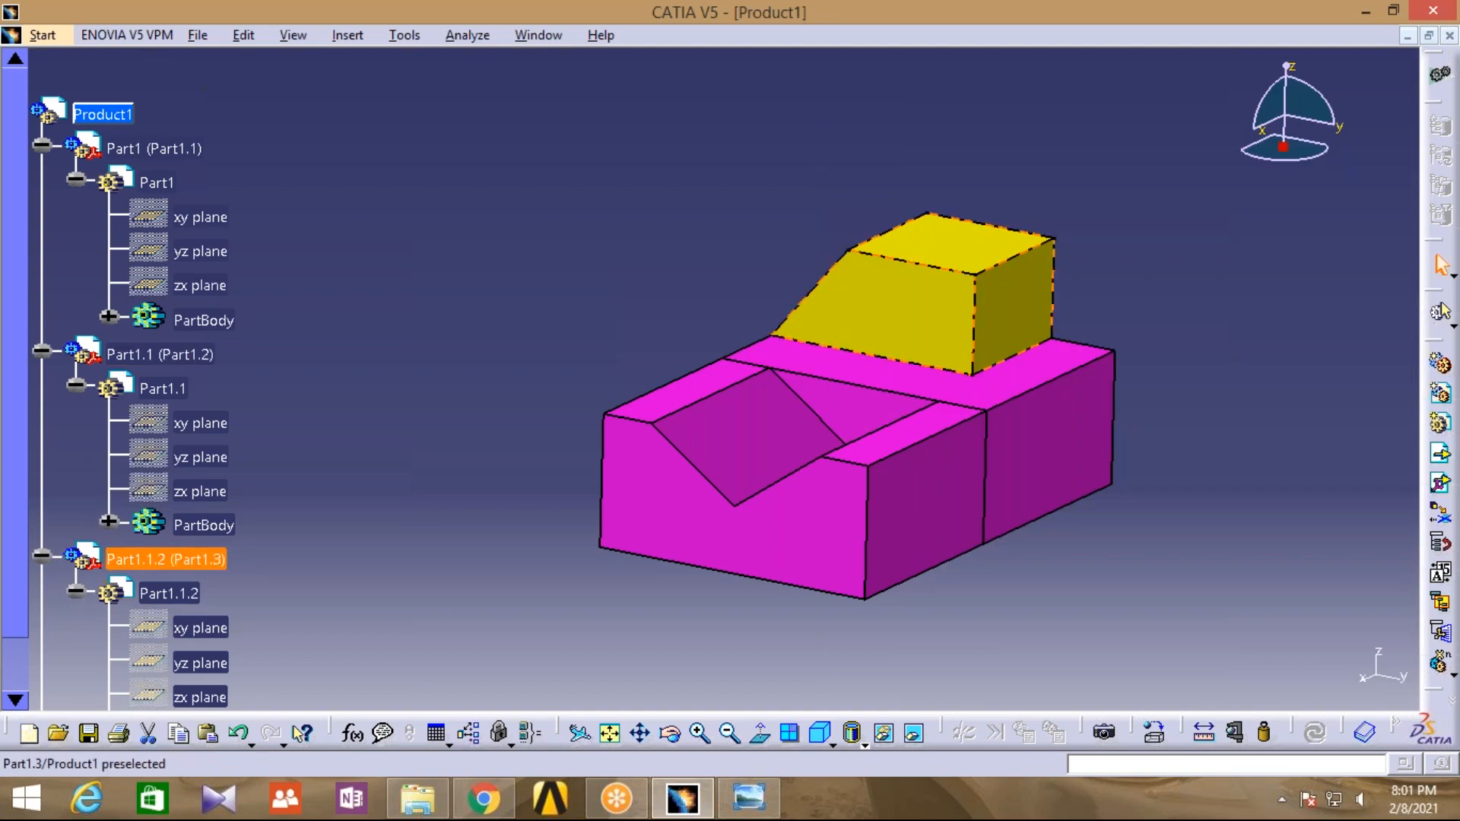
Set the yellow component Part1.1.2 (Part1.3) to magenta in its graphic properties
{"action": "right_click", "coordinate": [134, 557]}
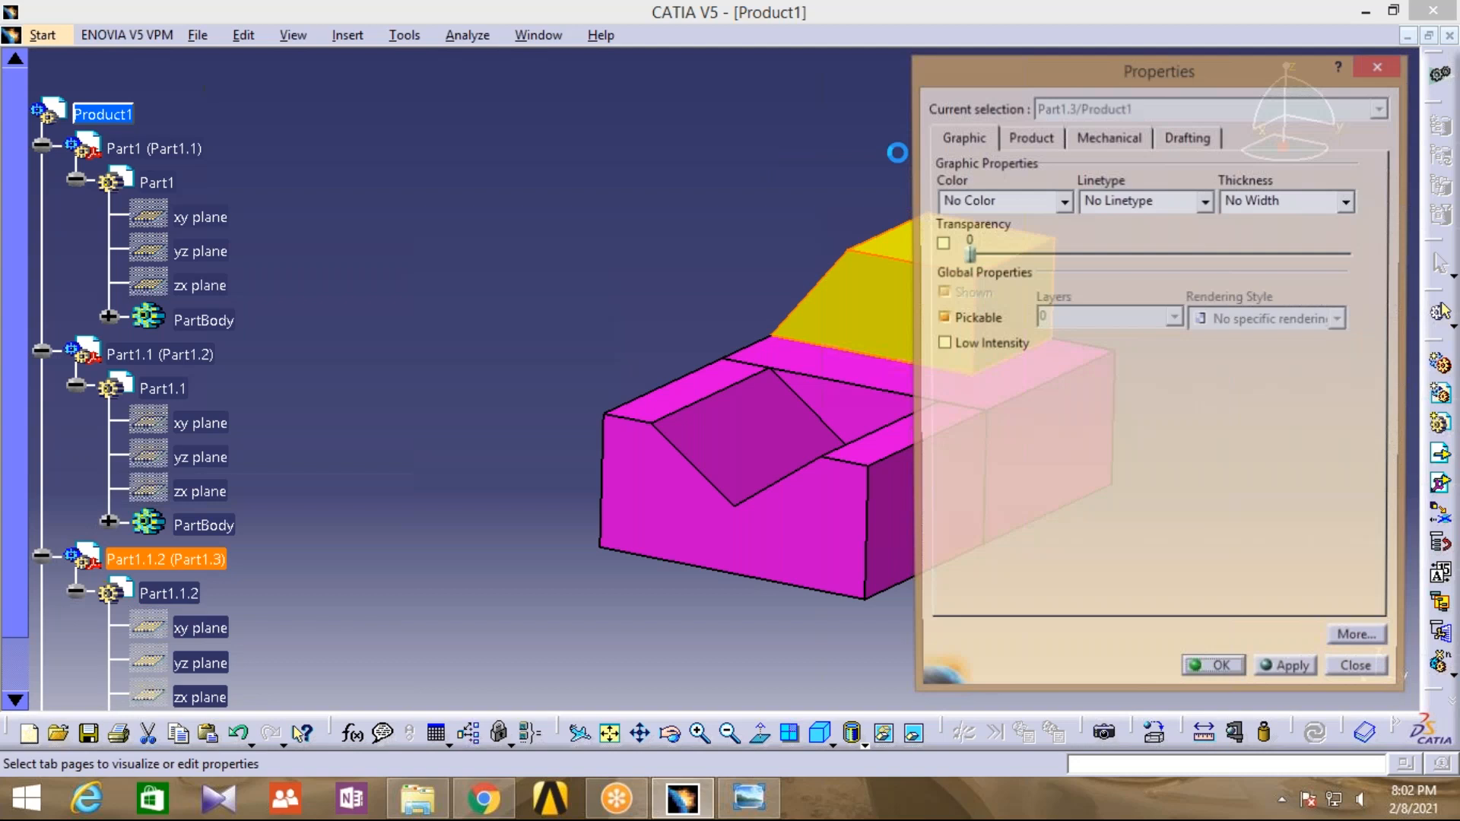
{"action": "left_click", "coordinate": [1216, 669]}
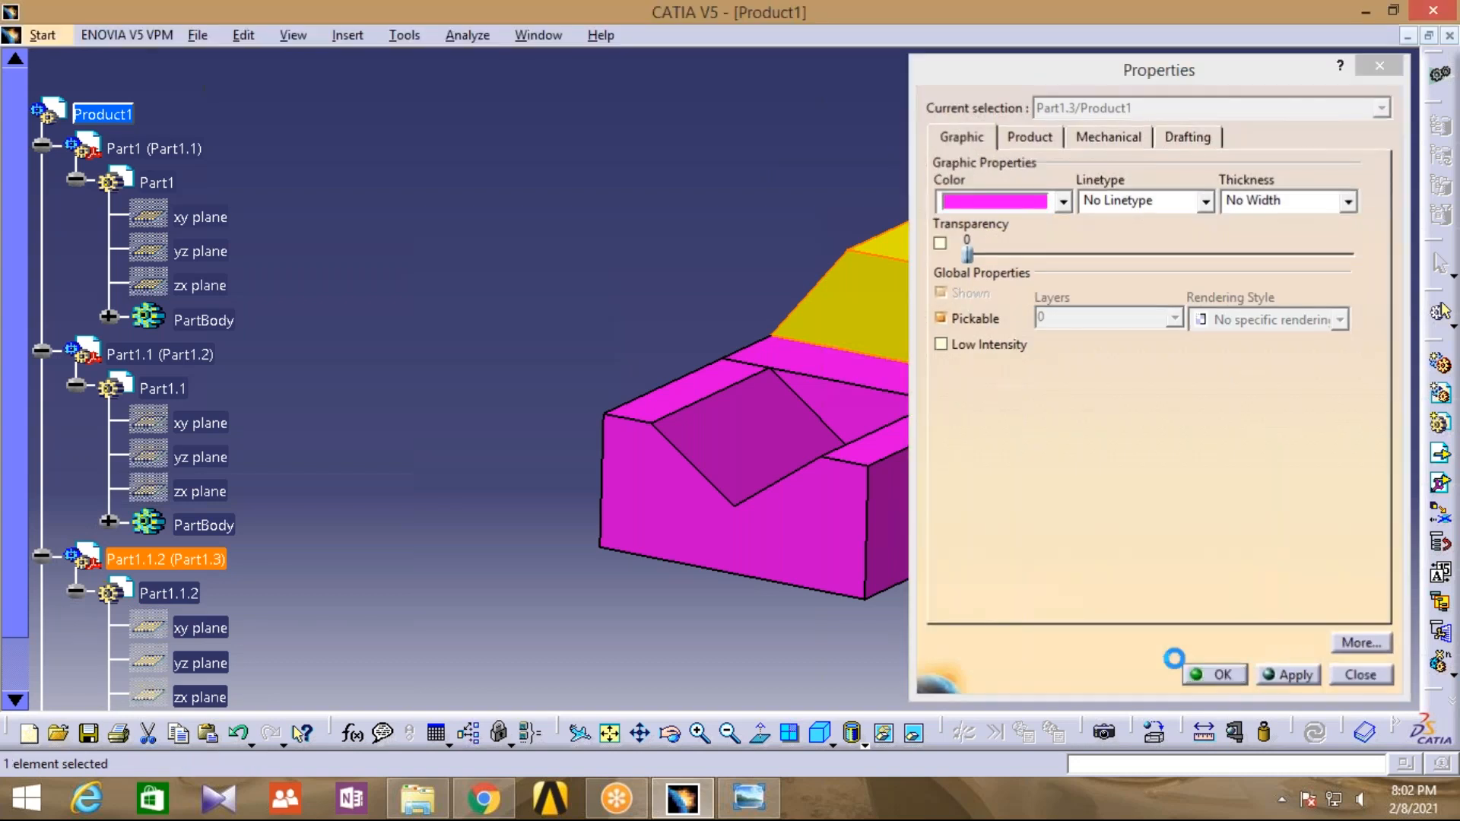
{"action": "middle_click_drag", "start_coordinate": [991, 463], "coordinate": [831, 457]}
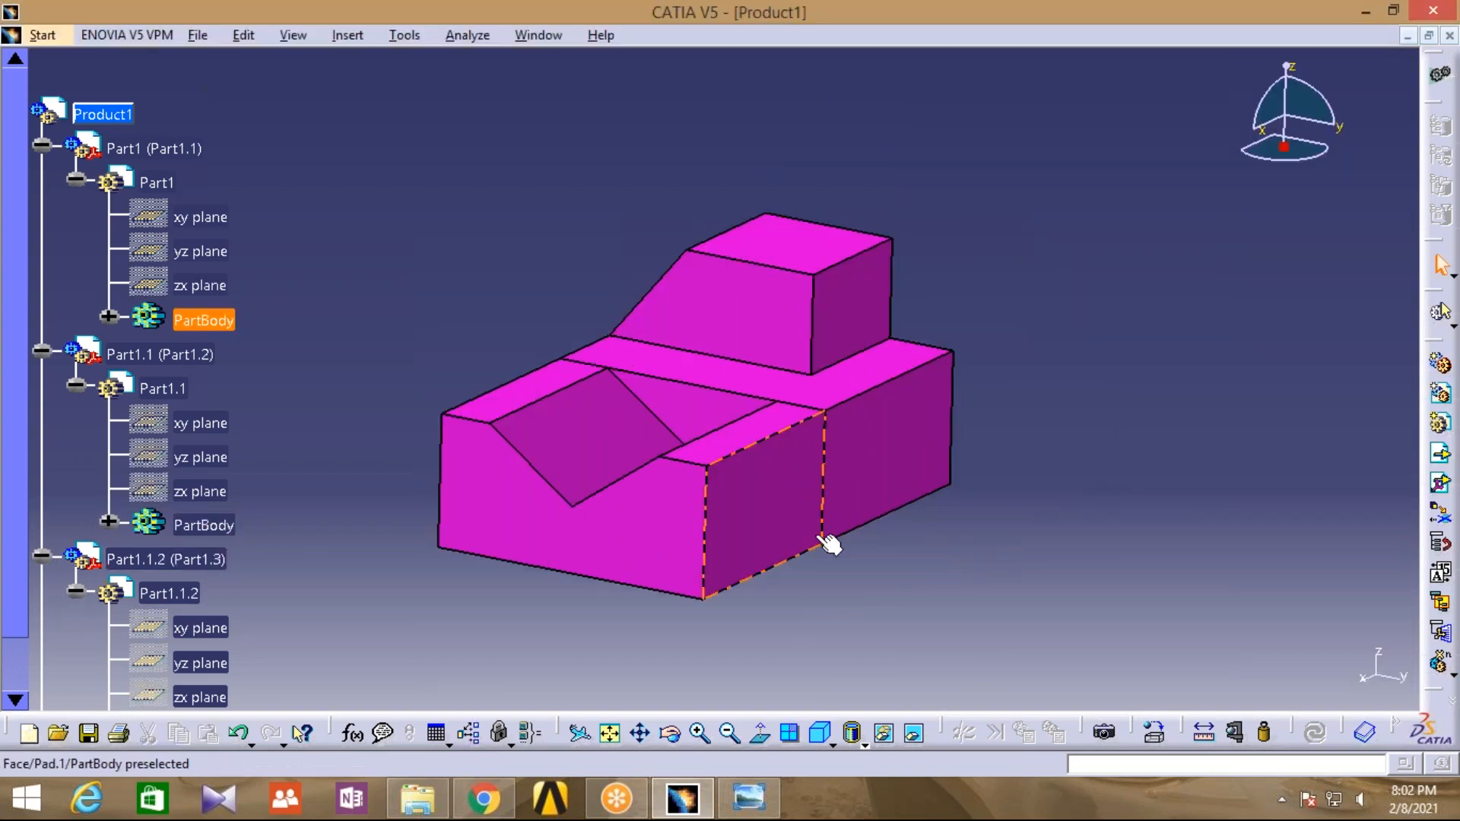
Try the Shading display mode on the assembly, followed by Shading with Edges and Hidden Edges
{"action": "left_click", "coordinate": [864, 744]}
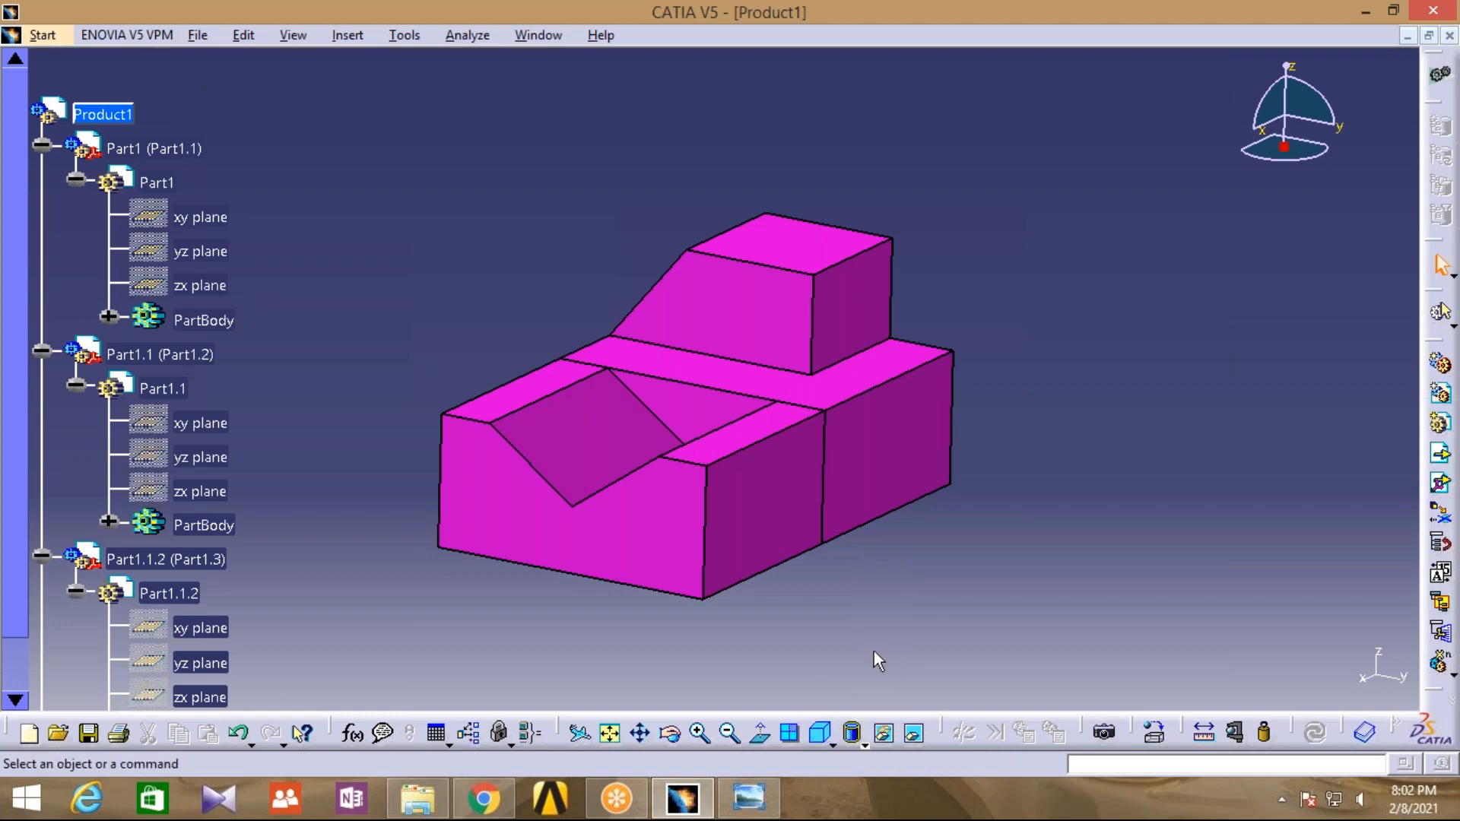
{"action": "left_click", "coordinate": [833, 741]}
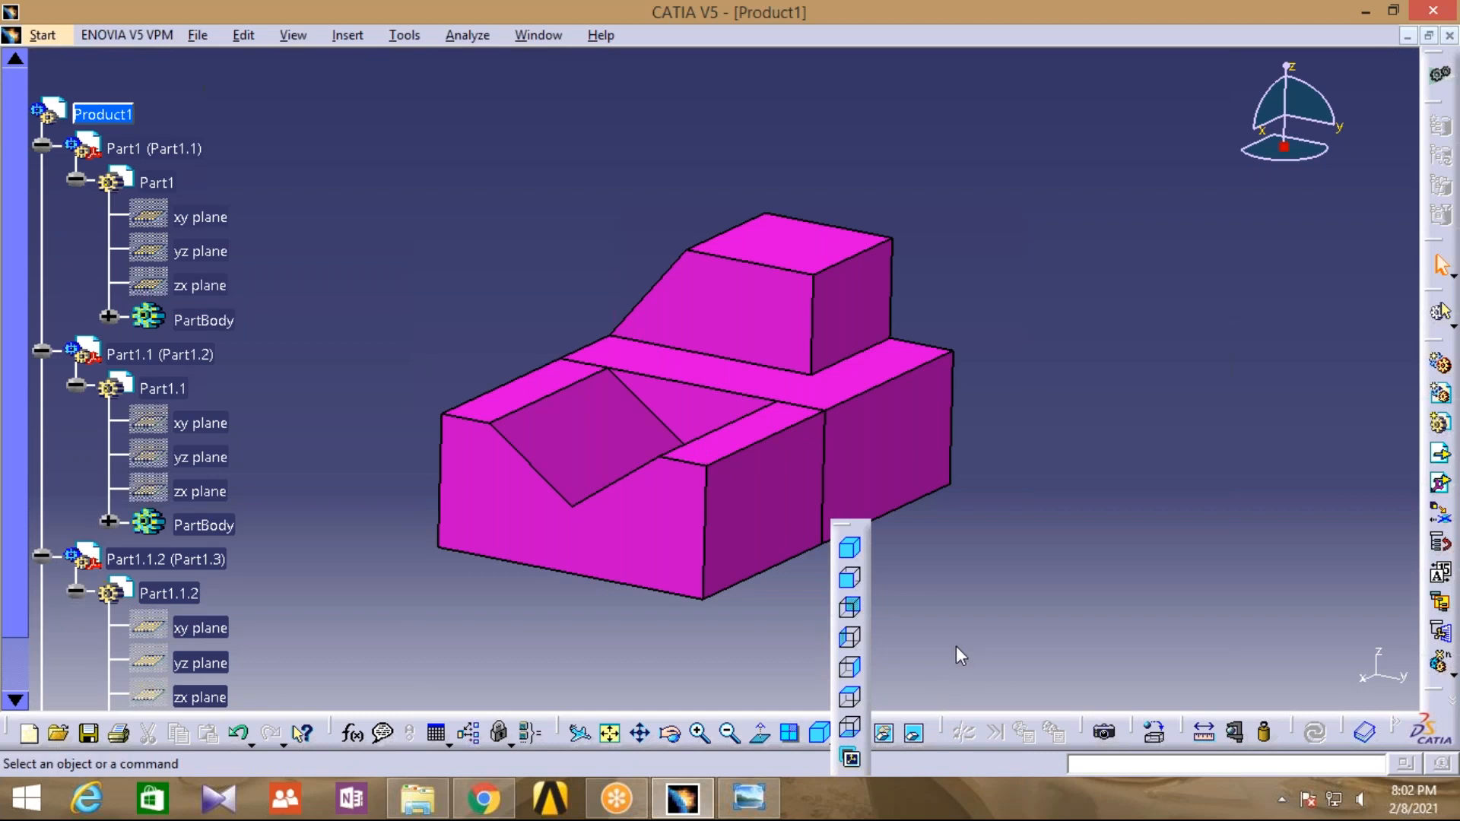
{"action": "left_click", "coordinate": [853, 734]}
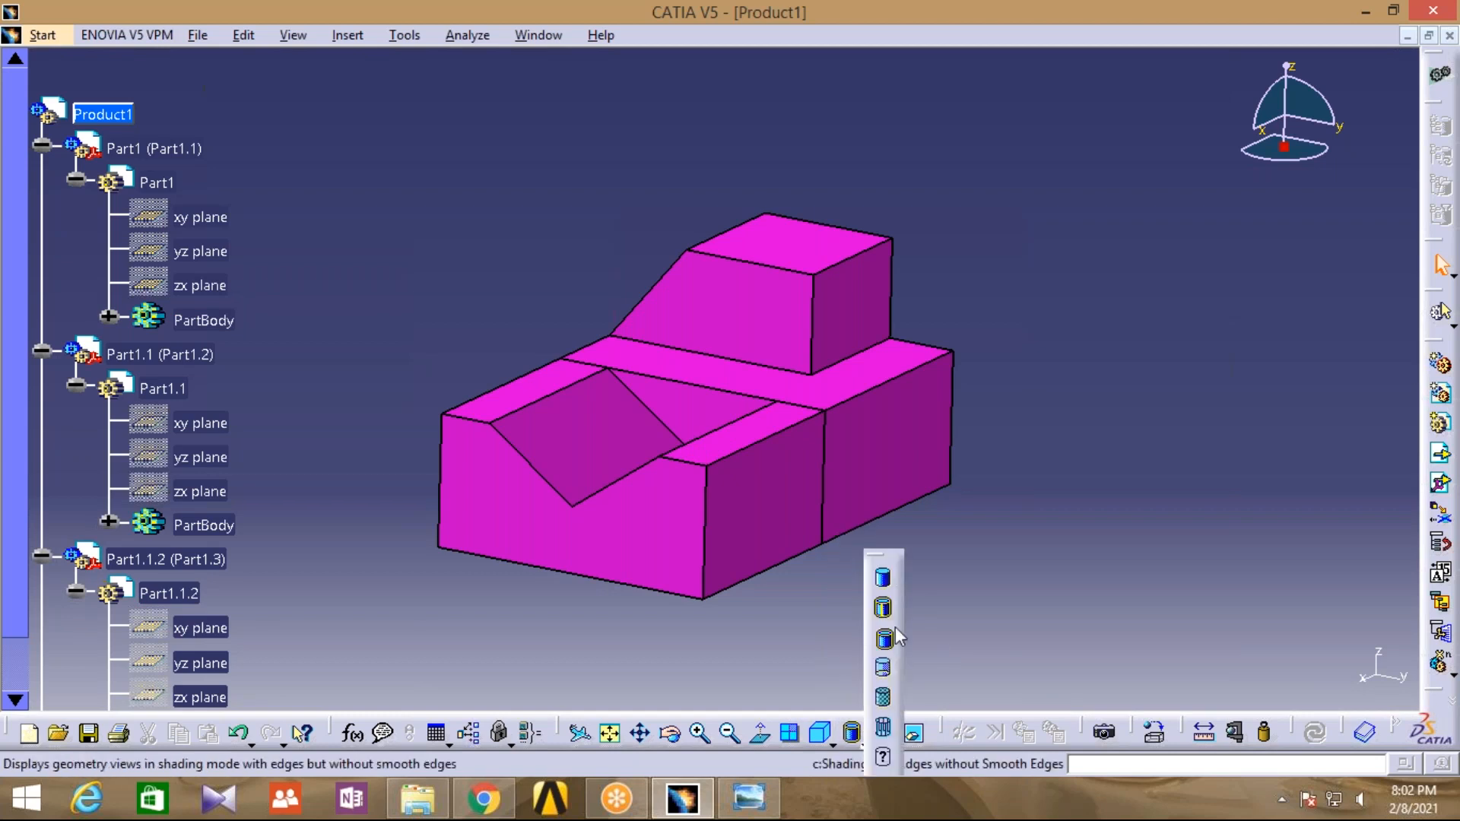
{"action": "left_click", "coordinate": [883, 578]}
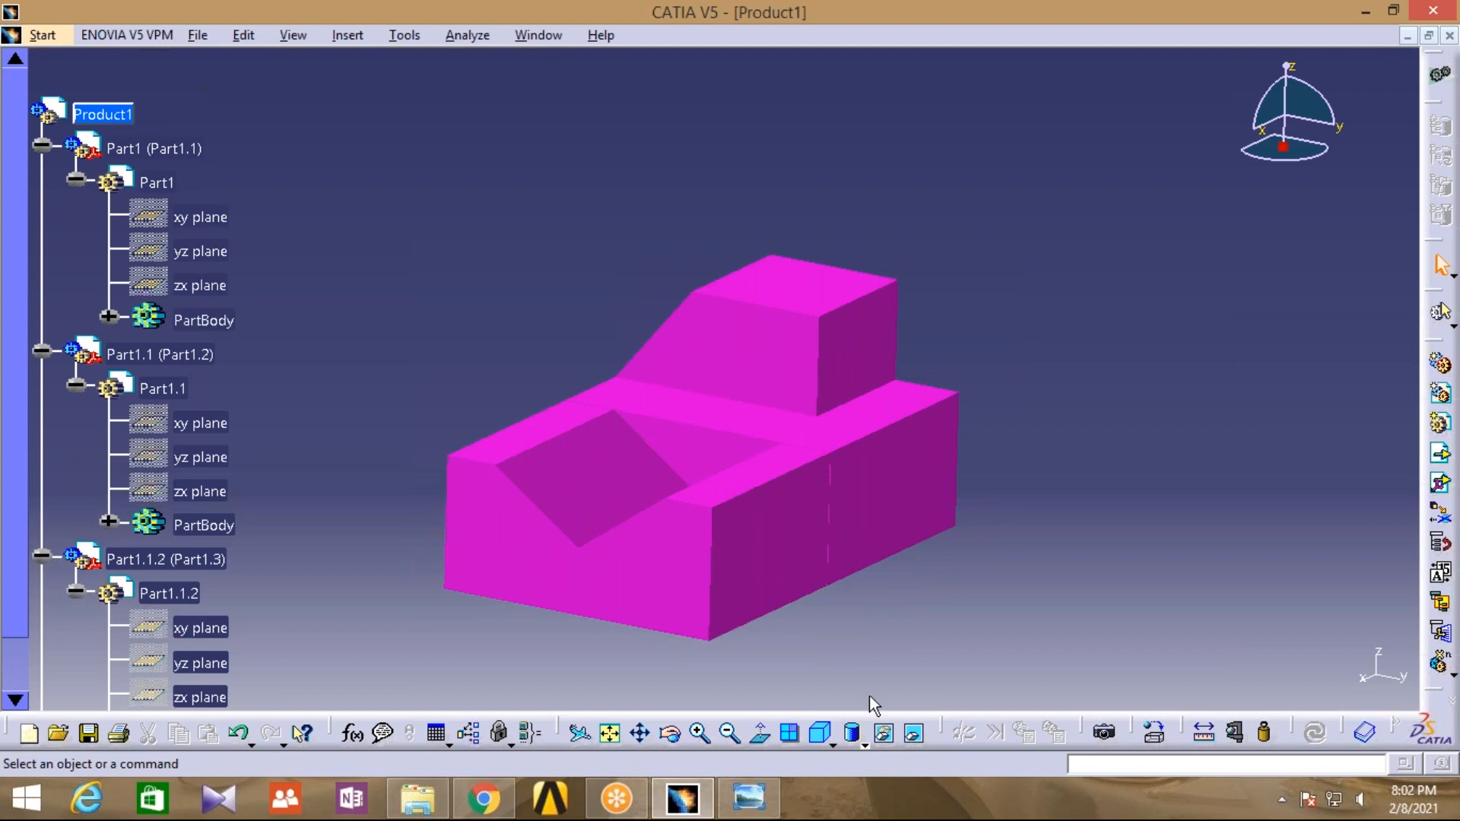
{"action": "left_click", "coordinate": [855, 734]}
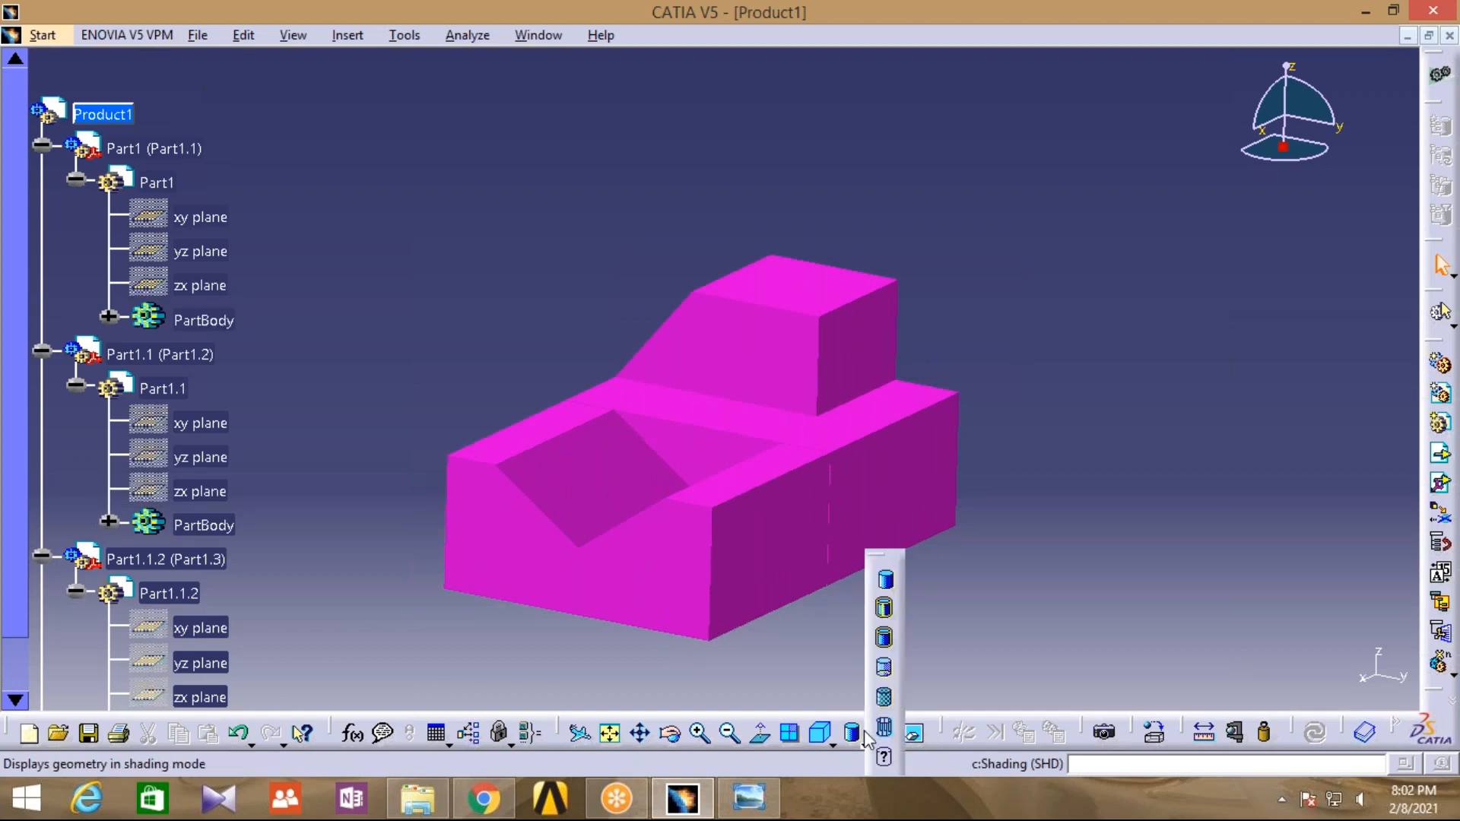
{"action": "left_click", "coordinate": [887, 672]}
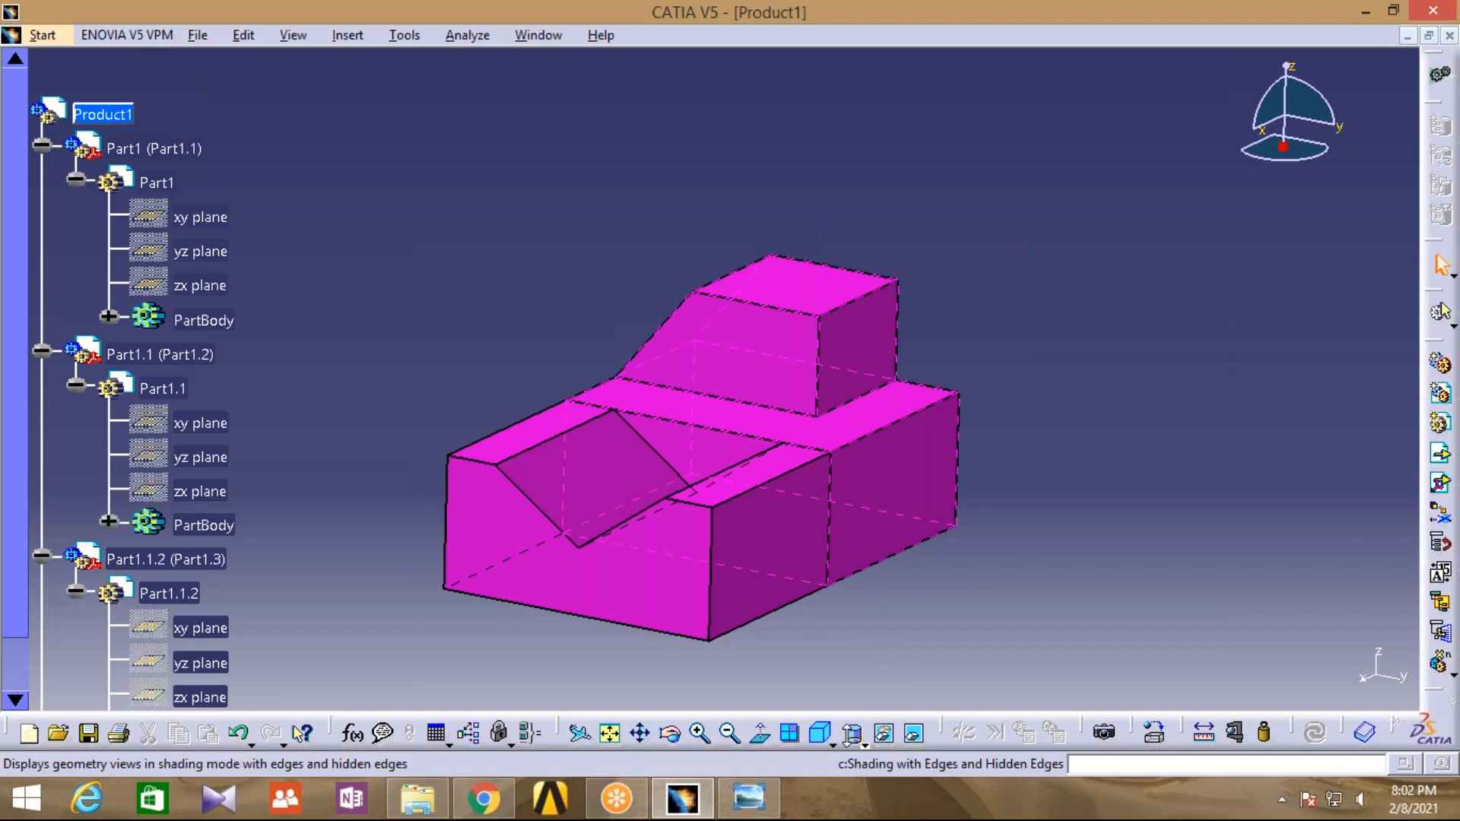
Set the display mode to Shading with Edges and inspect the assembly from its opposite side
{"action": "left_click", "coordinate": [856, 735]}
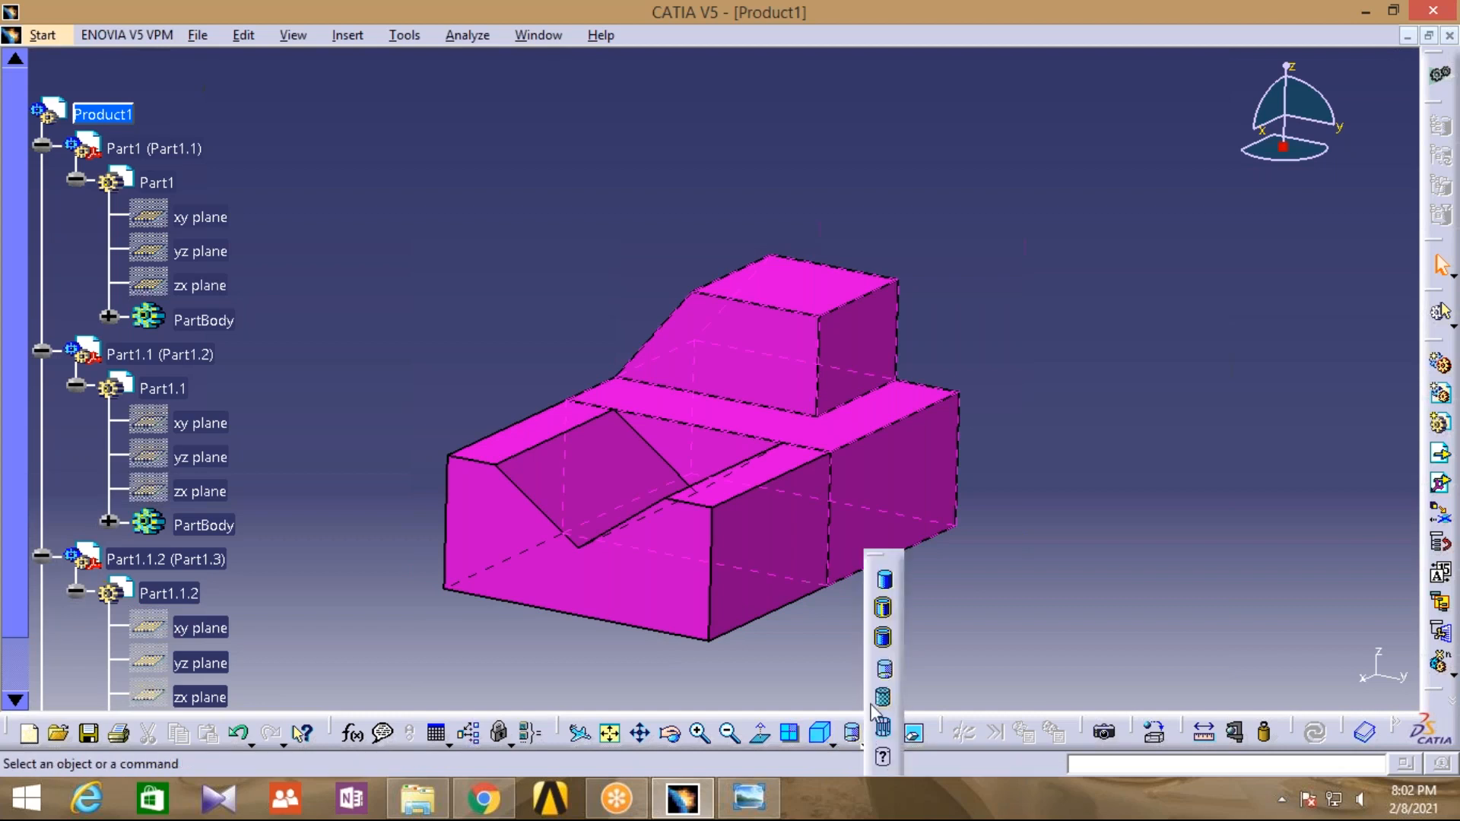
{"action": "left_click", "coordinate": [884, 610]}
{"action": "mouse_move", "coordinate": [509, 652]}
{"action": "middle_mouse_down"}
{"action": "mouse_move", "coordinate": [603, 606]}
{"action": "mouse_move", "coordinate": [567, 623]}
{"action": "middle_mouse_up"}
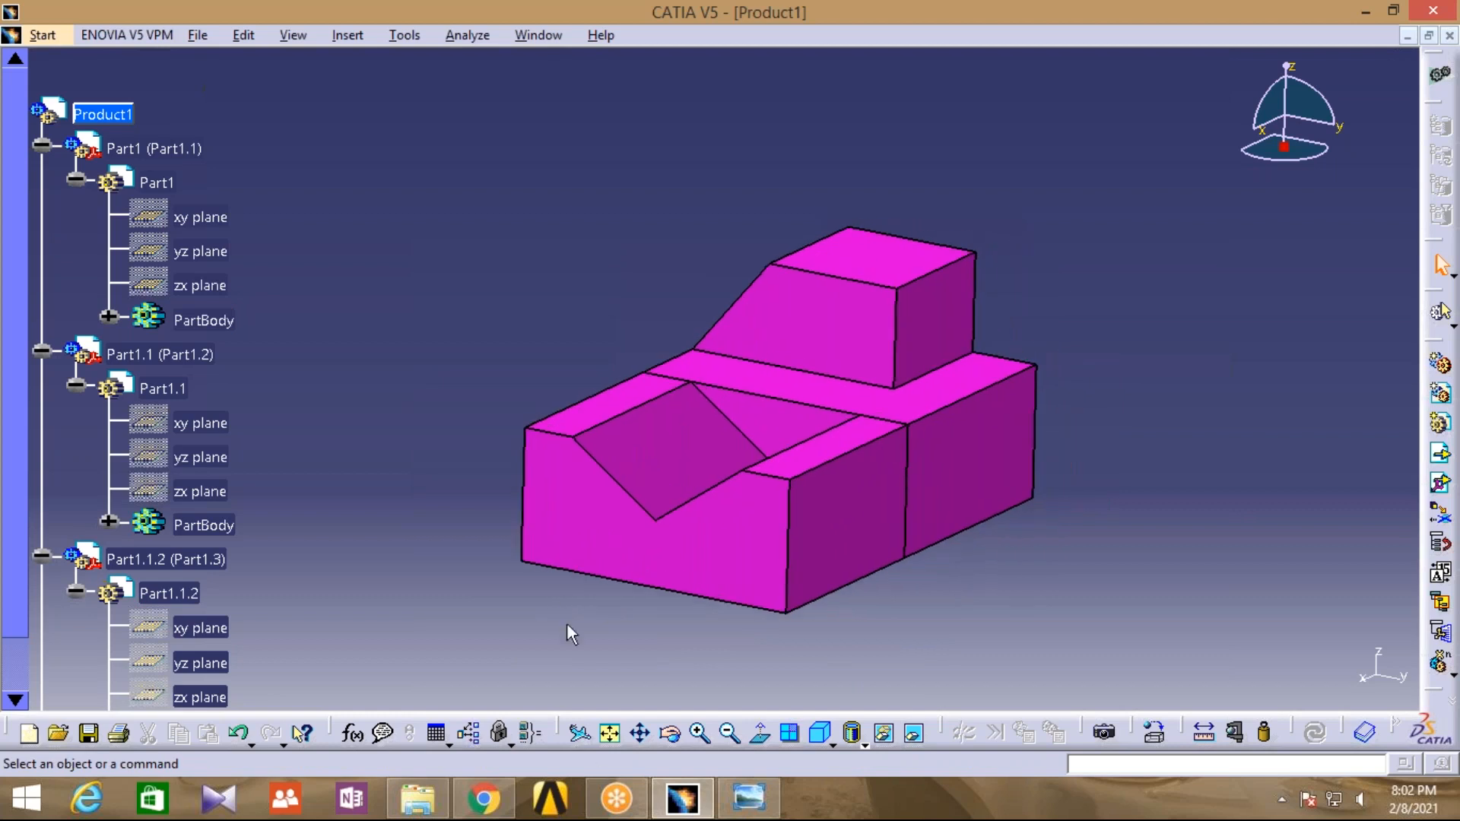
{"action": "left_click", "coordinate": [669, 734]}
{"action": "left_click_drag", "start_coordinate": [546, 277], "coordinate": [1152, 263]}
{"action": "middle_click_drag", "start_coordinate": [1151, 263], "coordinate": [936, 365]}
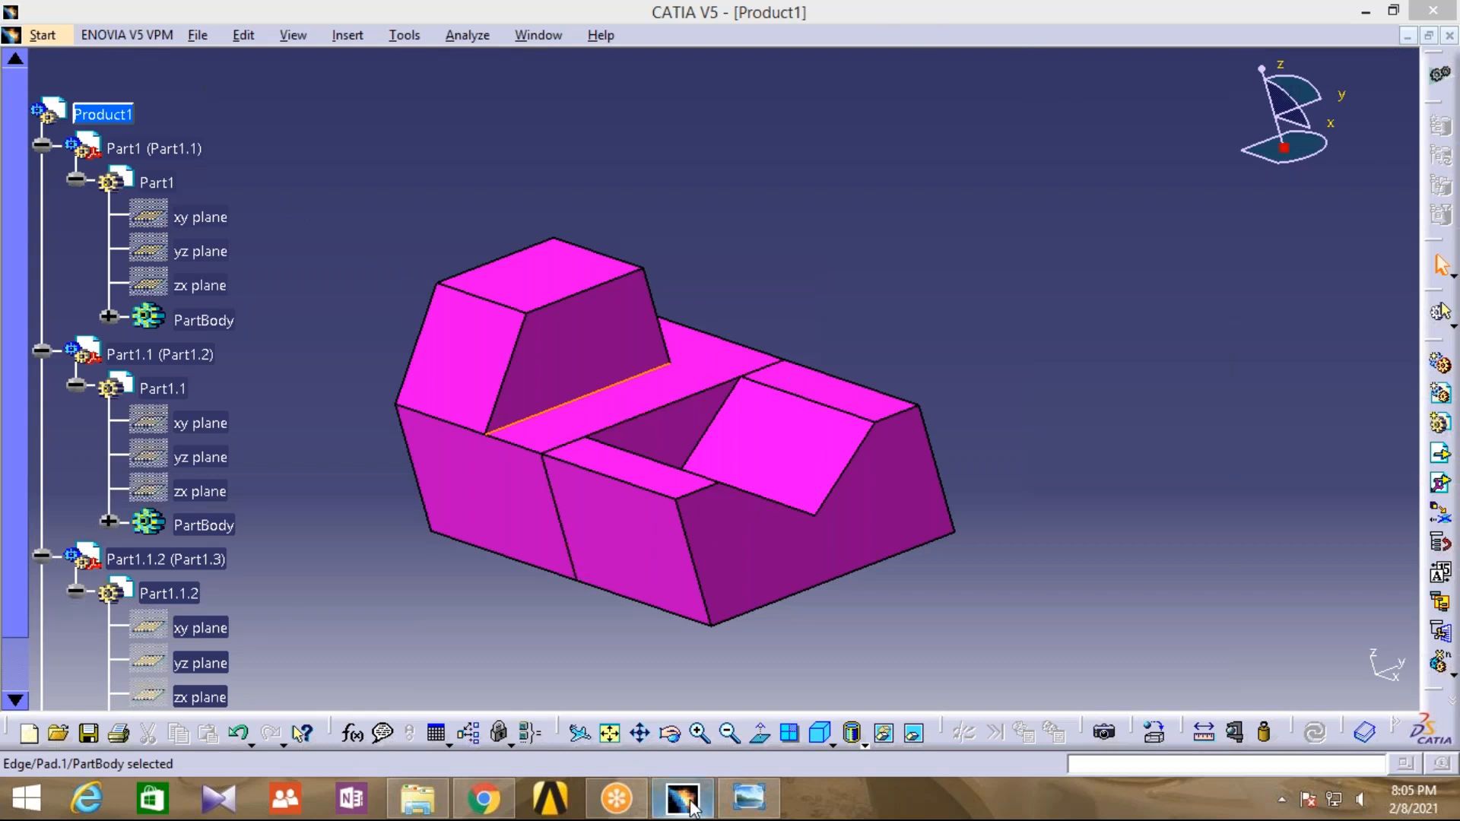
In File Explorer, go up from New folder (2), open the drawing IMG_20200411_091011.jpg and enlarge its front, top and isometric views
{"action": "left_click", "coordinate": [765, 806]}
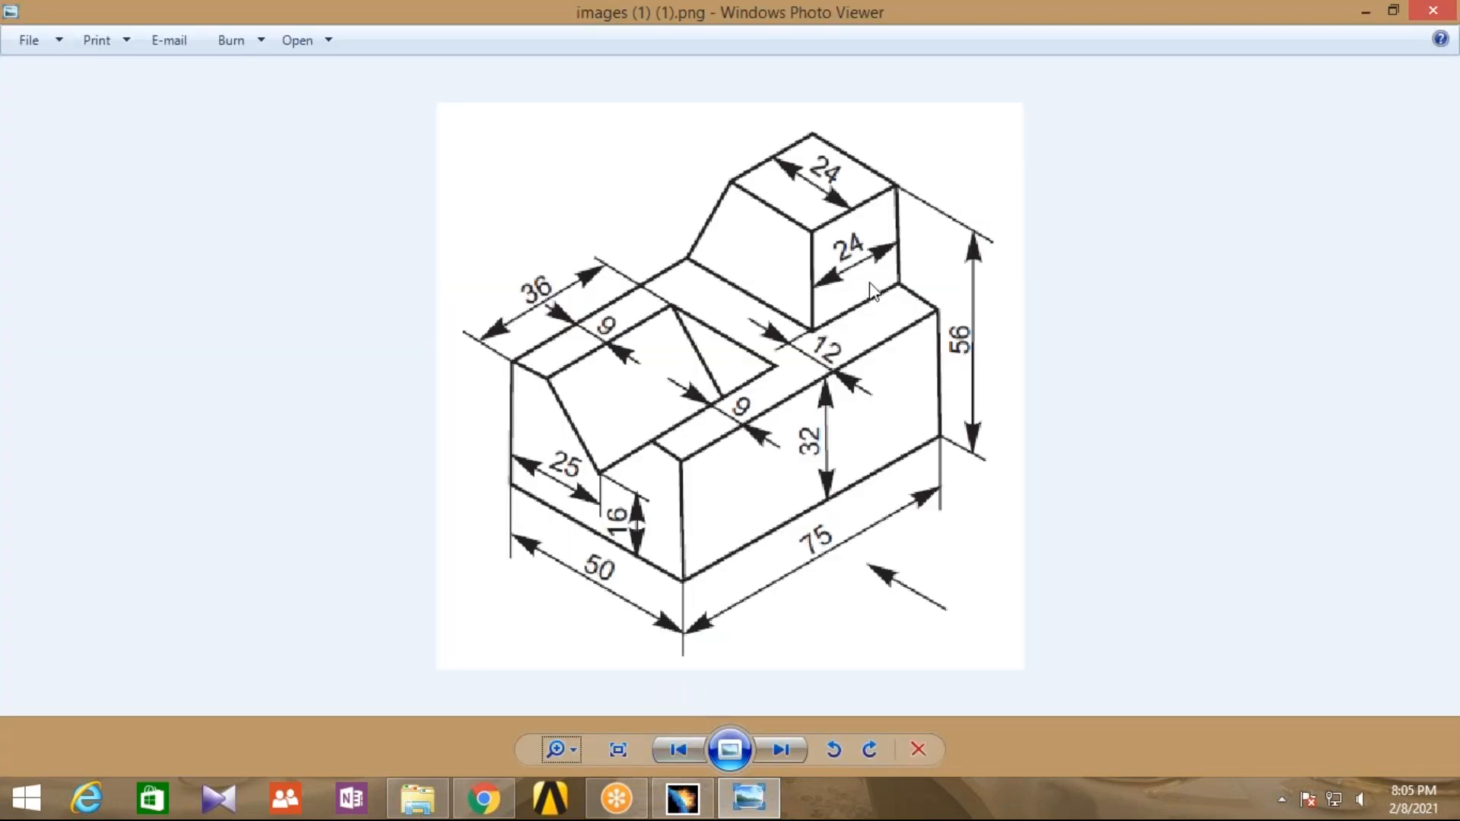
{"action": "left_click", "coordinate": [414, 803]}
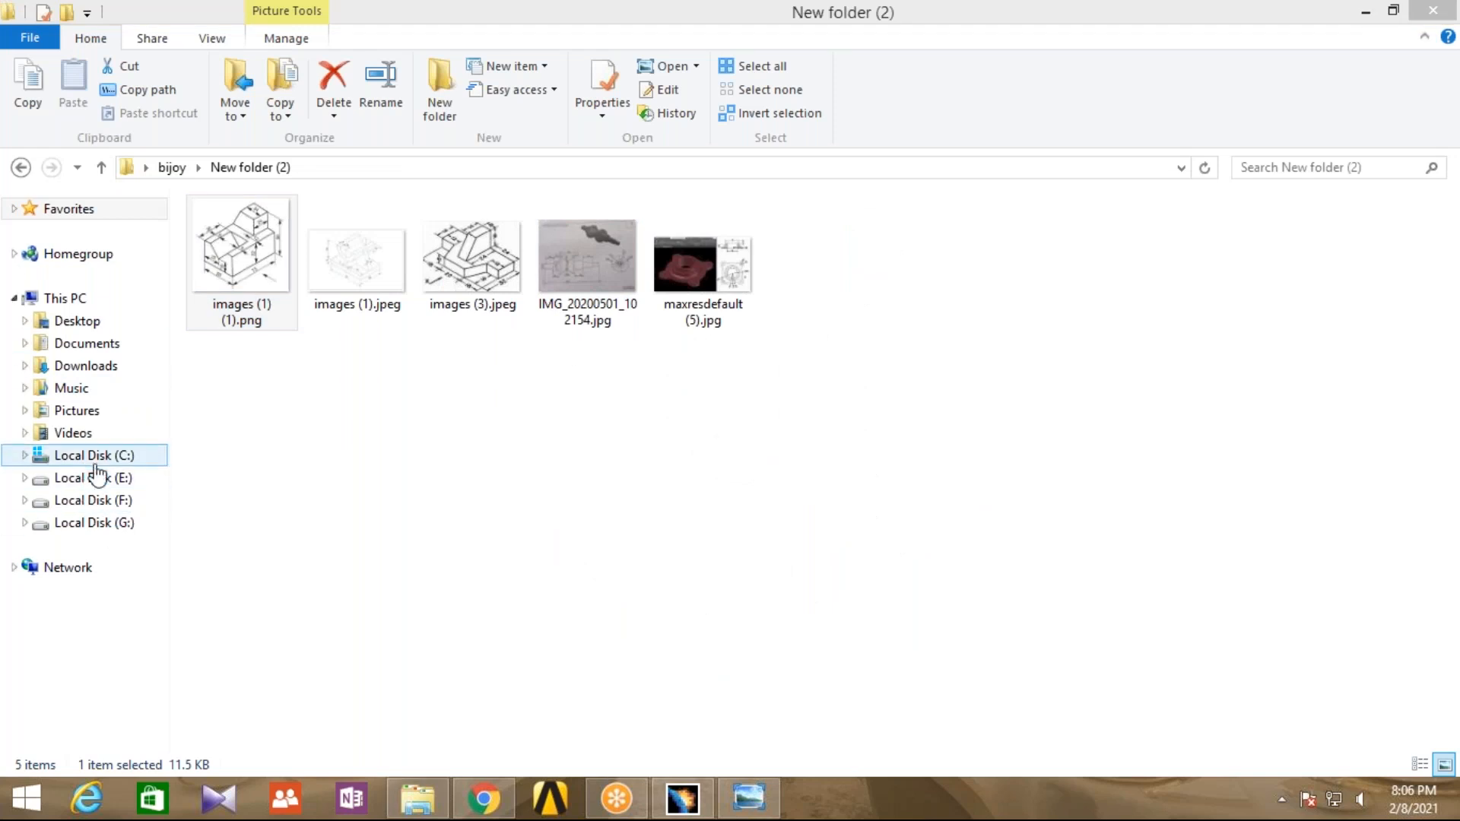
{"action": "left_click", "coordinate": [22, 175]}
{"action": "left_click", "coordinate": [22, 175]}
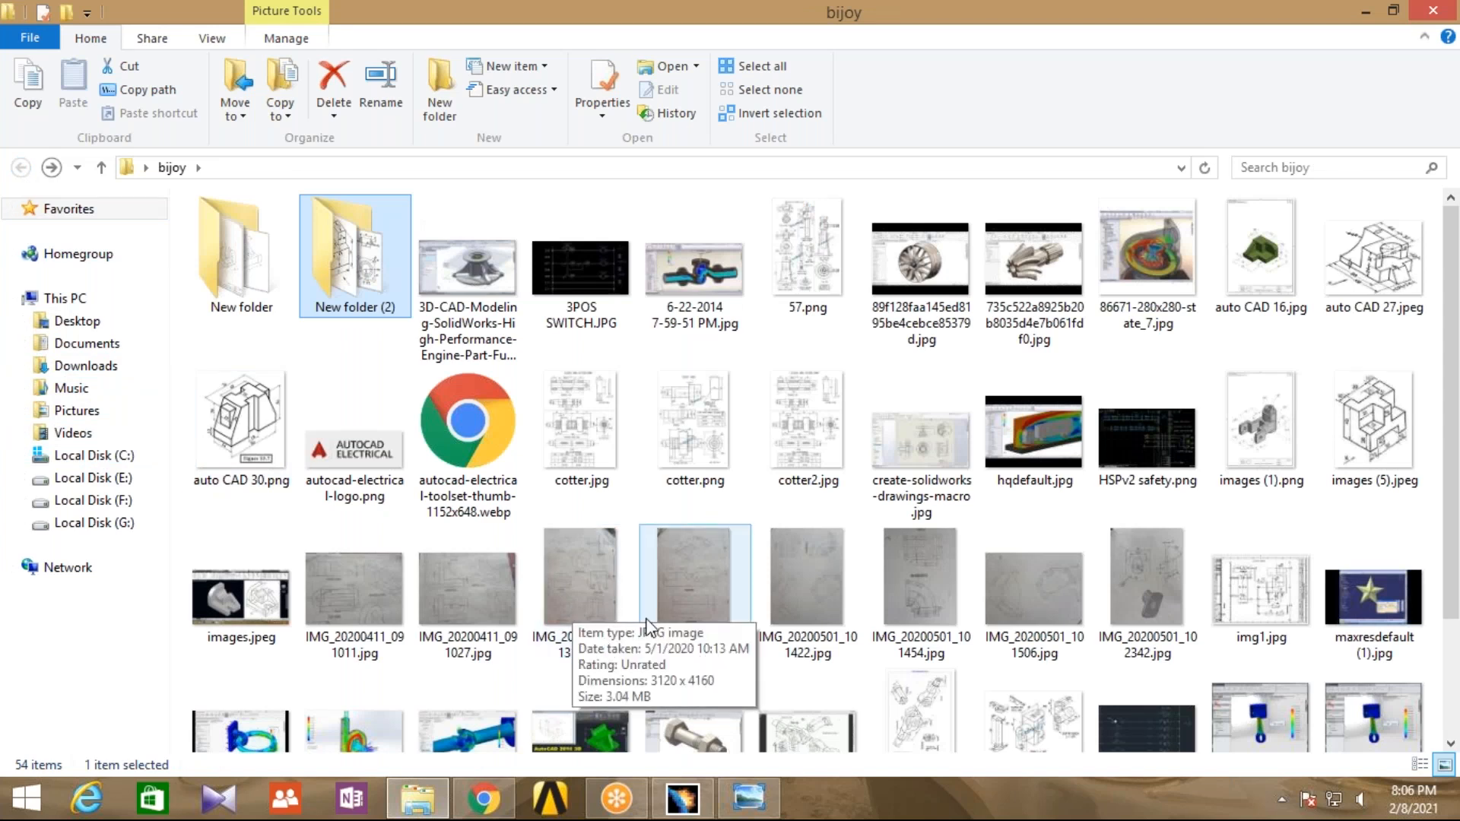
{"action": "left_click", "coordinate": [368, 595]}
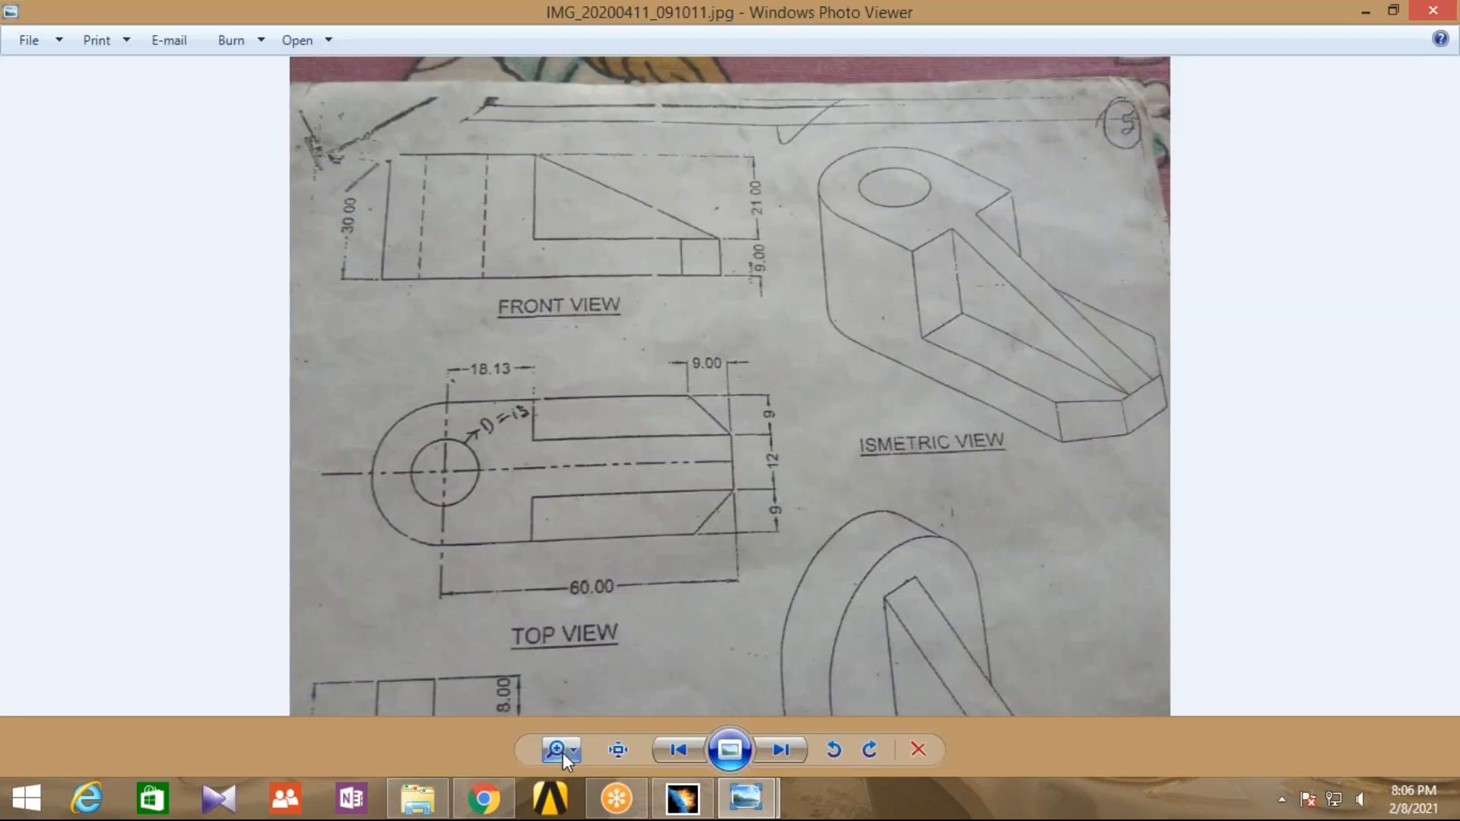
{"action": "left_click", "coordinate": [562, 751]}
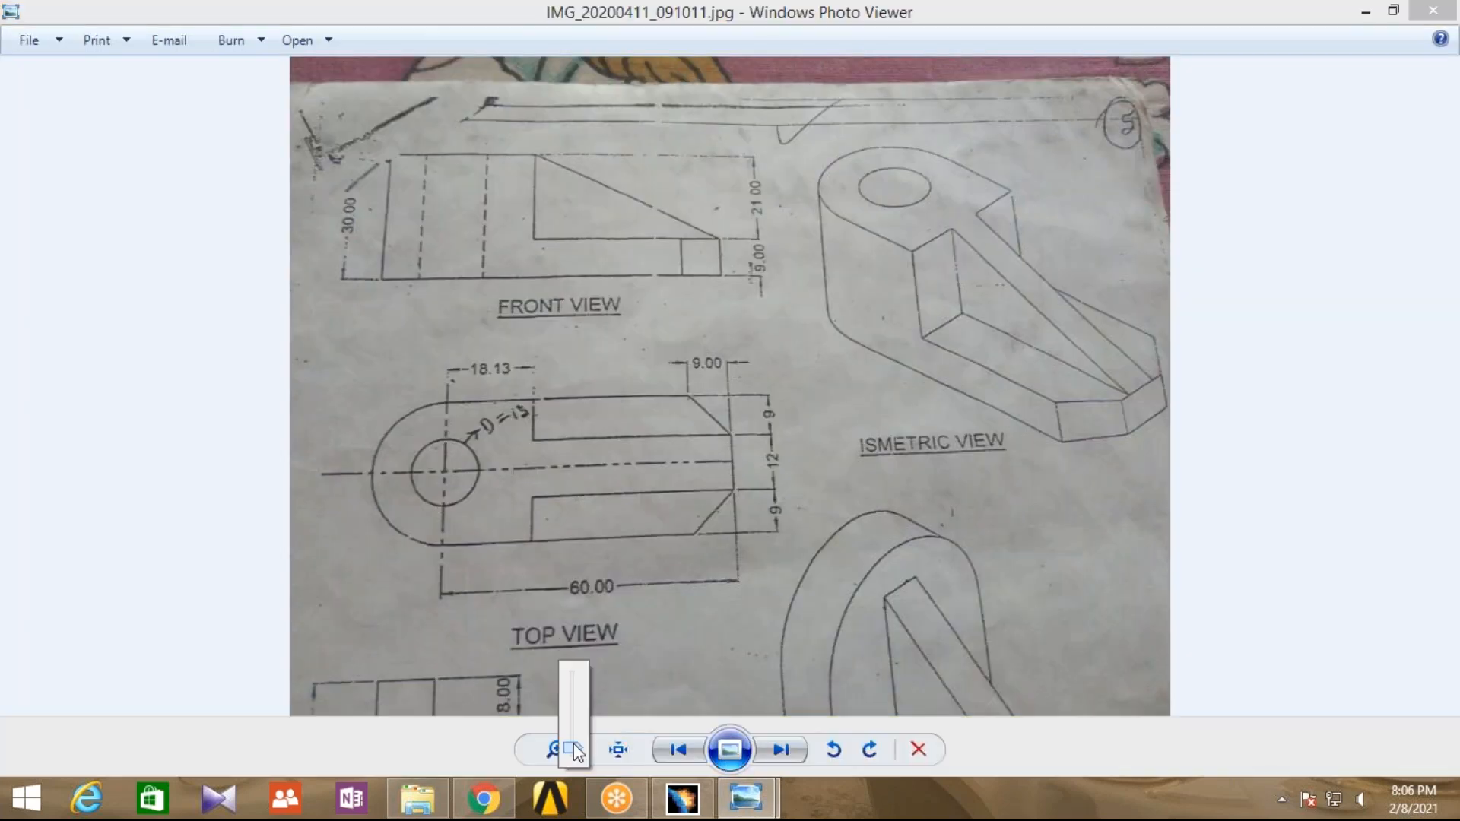
{"action": "left_click_drag", "start_coordinate": [574, 744], "coordinate": [576, 755]}
{"action": "left_click_drag", "start_coordinate": [774, 478], "coordinate": [786, 508]}
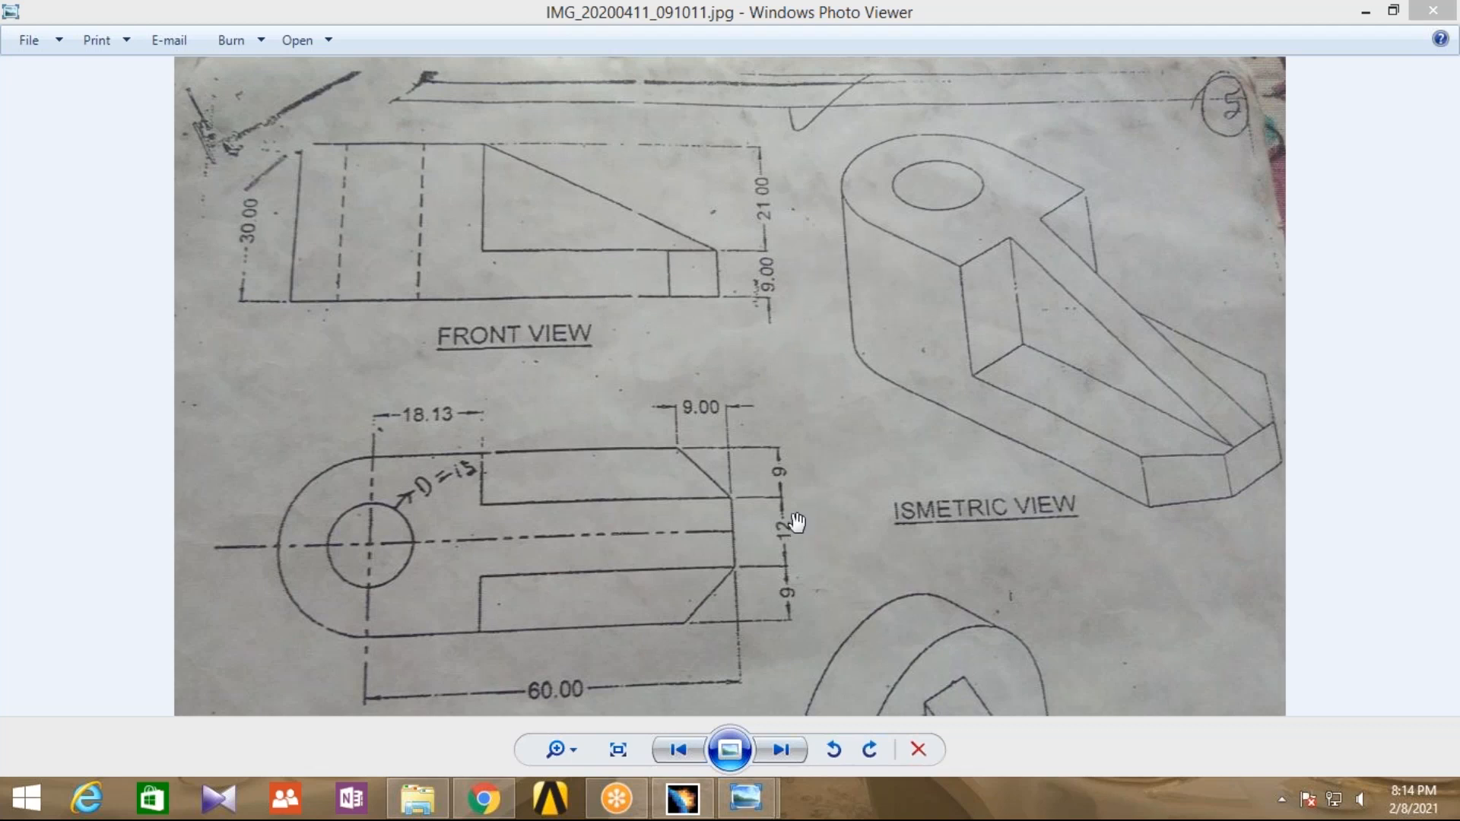
Close the old reference drawing images (1) (1).png, keeping IMG_20200411_091011.jpg open
{"action": "mouse_move", "coordinate": [745, 795]}
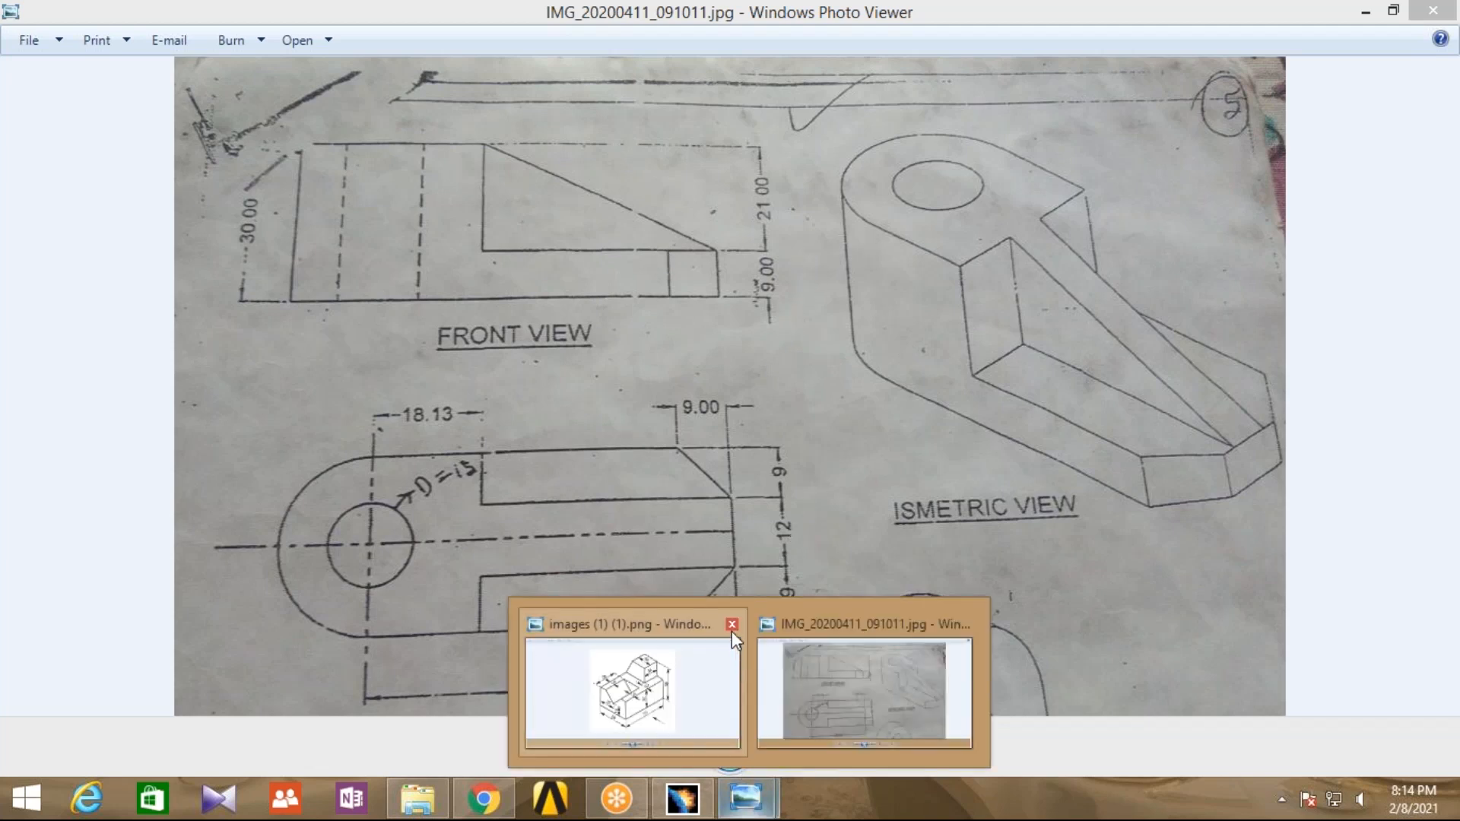
{"action": "mouse_move", "coordinate": [732, 628]}
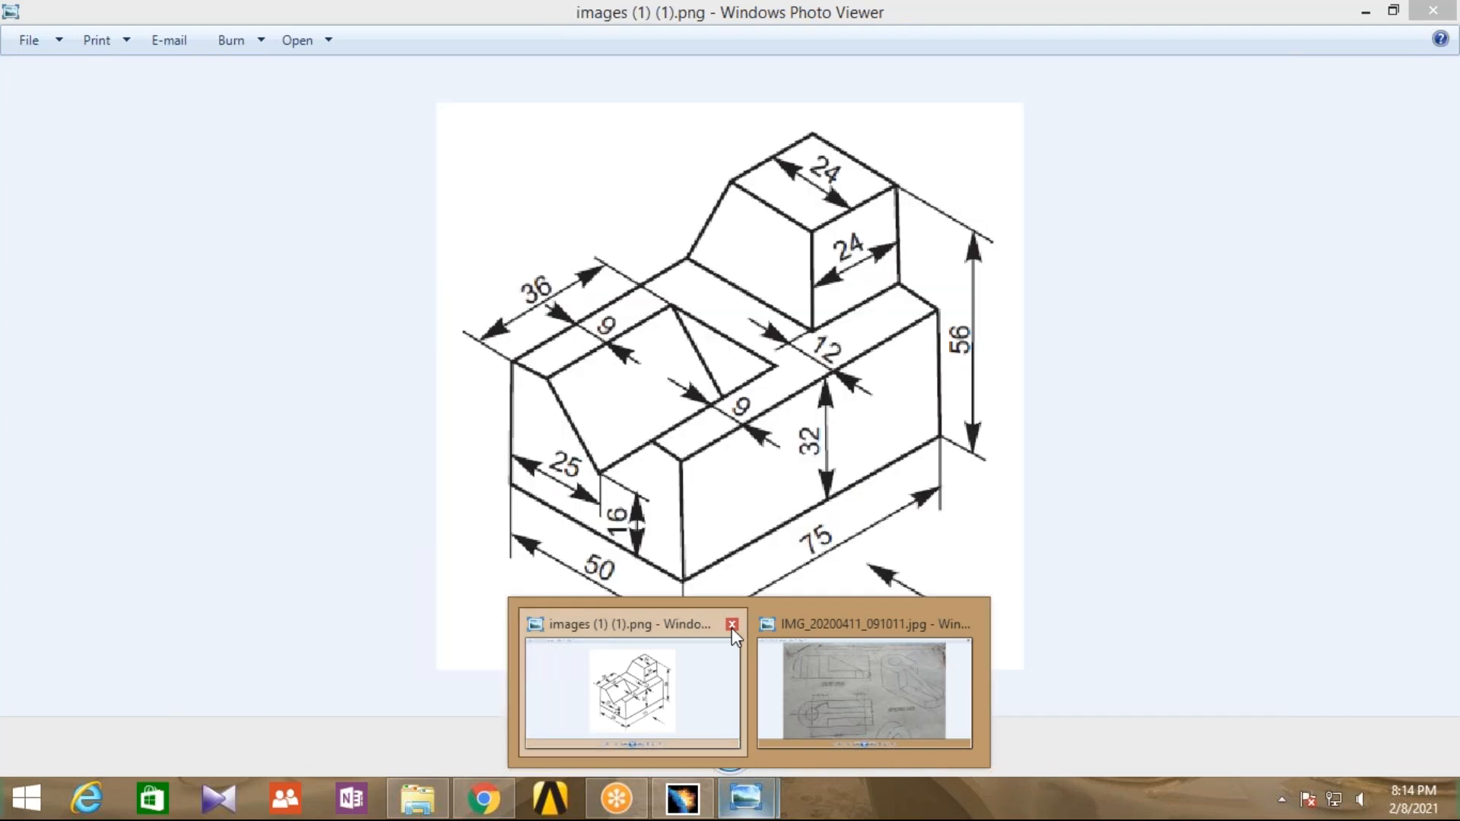
{"action": "left_click", "coordinate": [731, 625]}
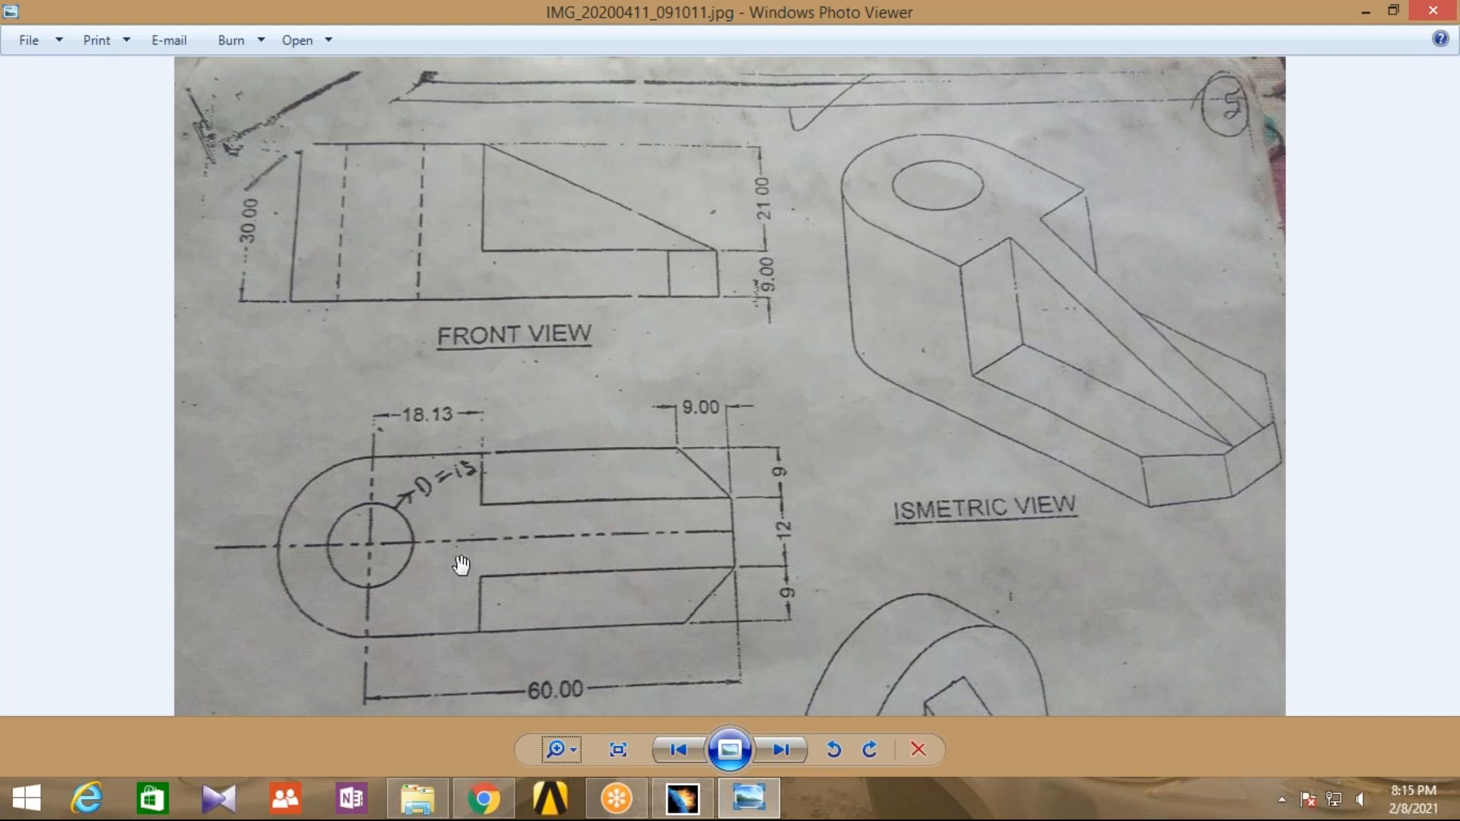
Switch to CATIA and close the Product1 assembly without saving its changes
{"action": "left_click", "coordinate": [692, 805]}
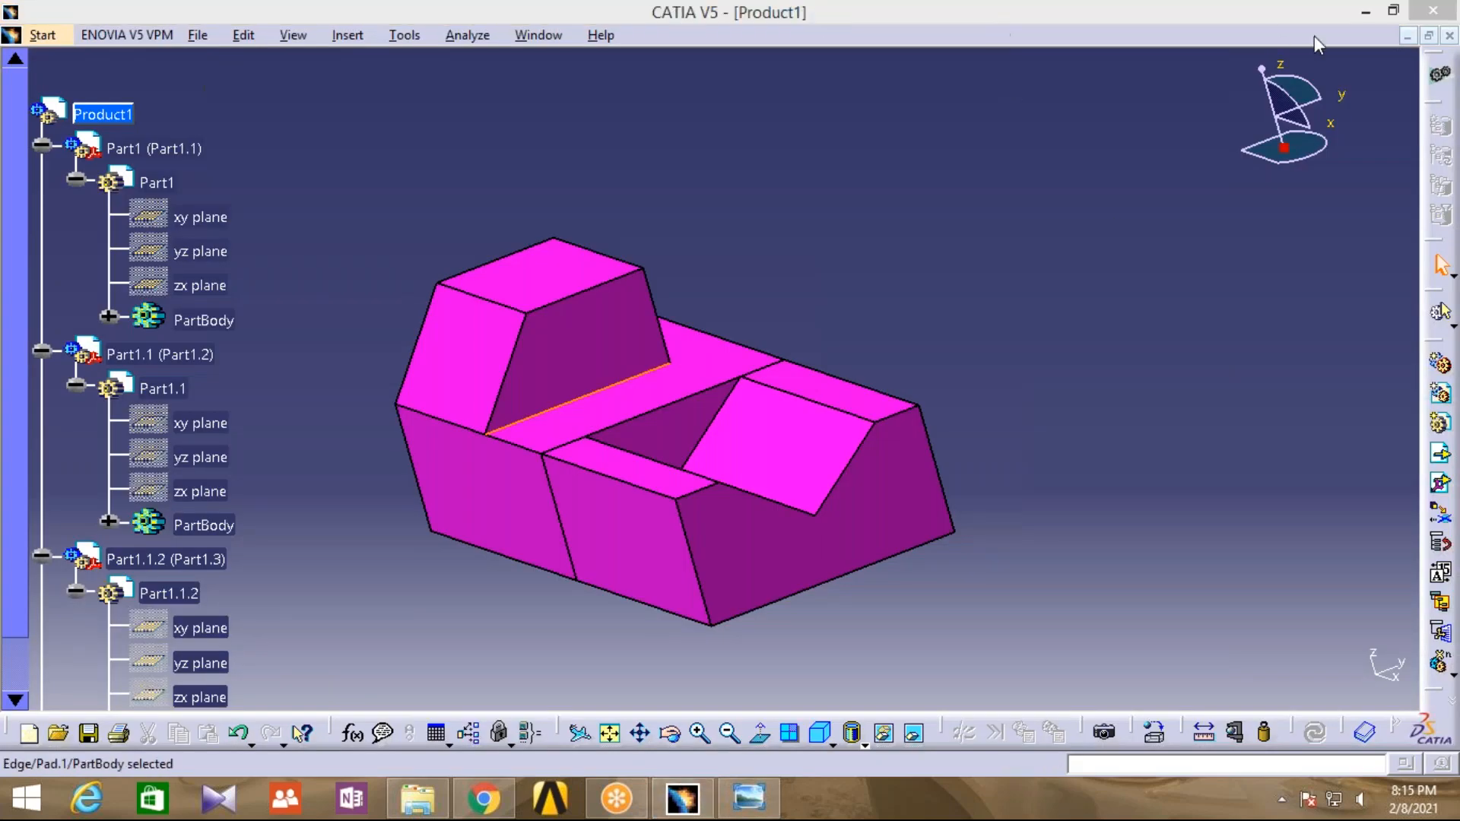
{"action": "left_click", "coordinate": [1429, 12]}
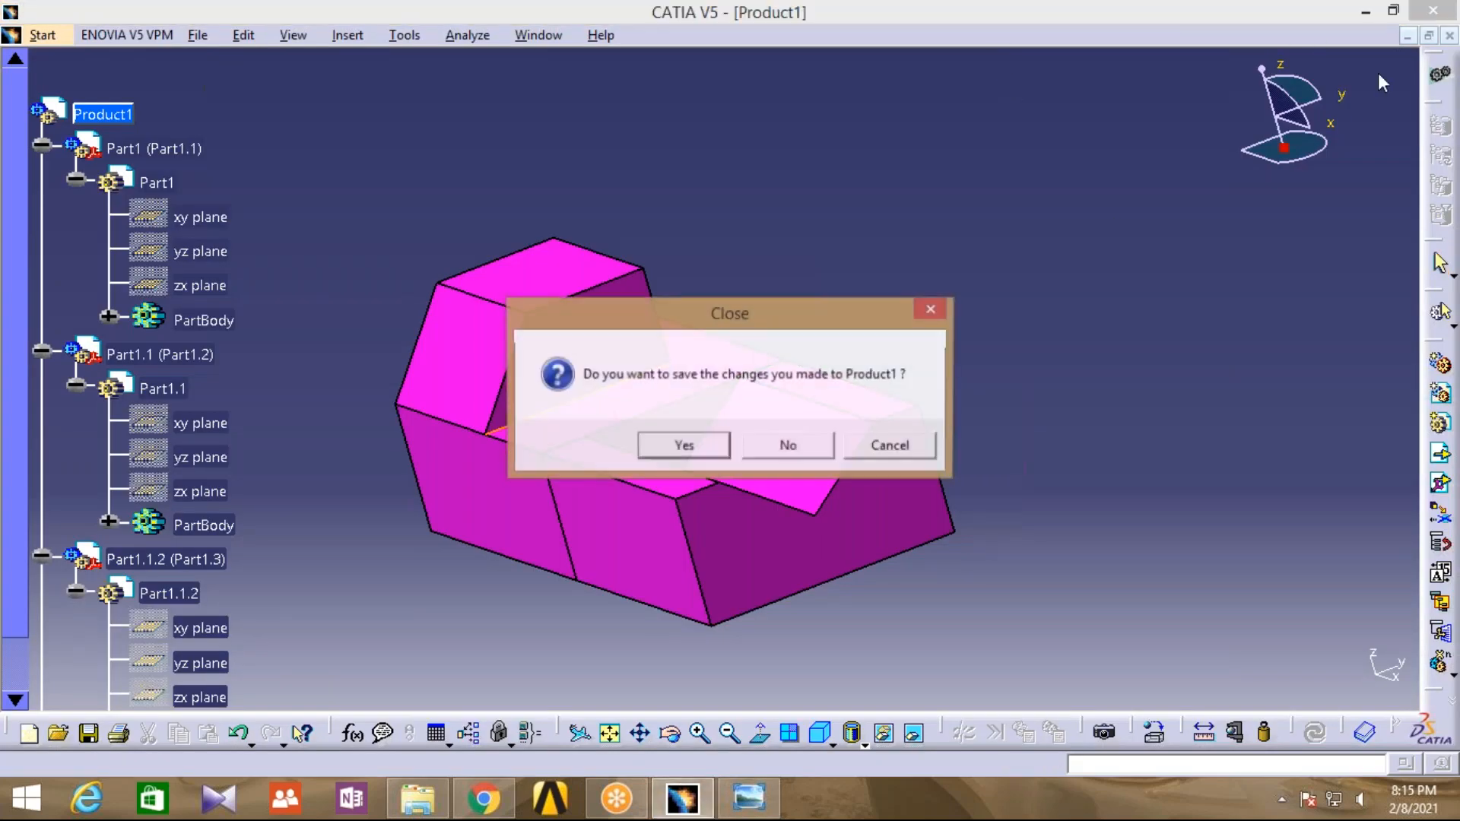
{"action": "left_click", "coordinate": [791, 448]}
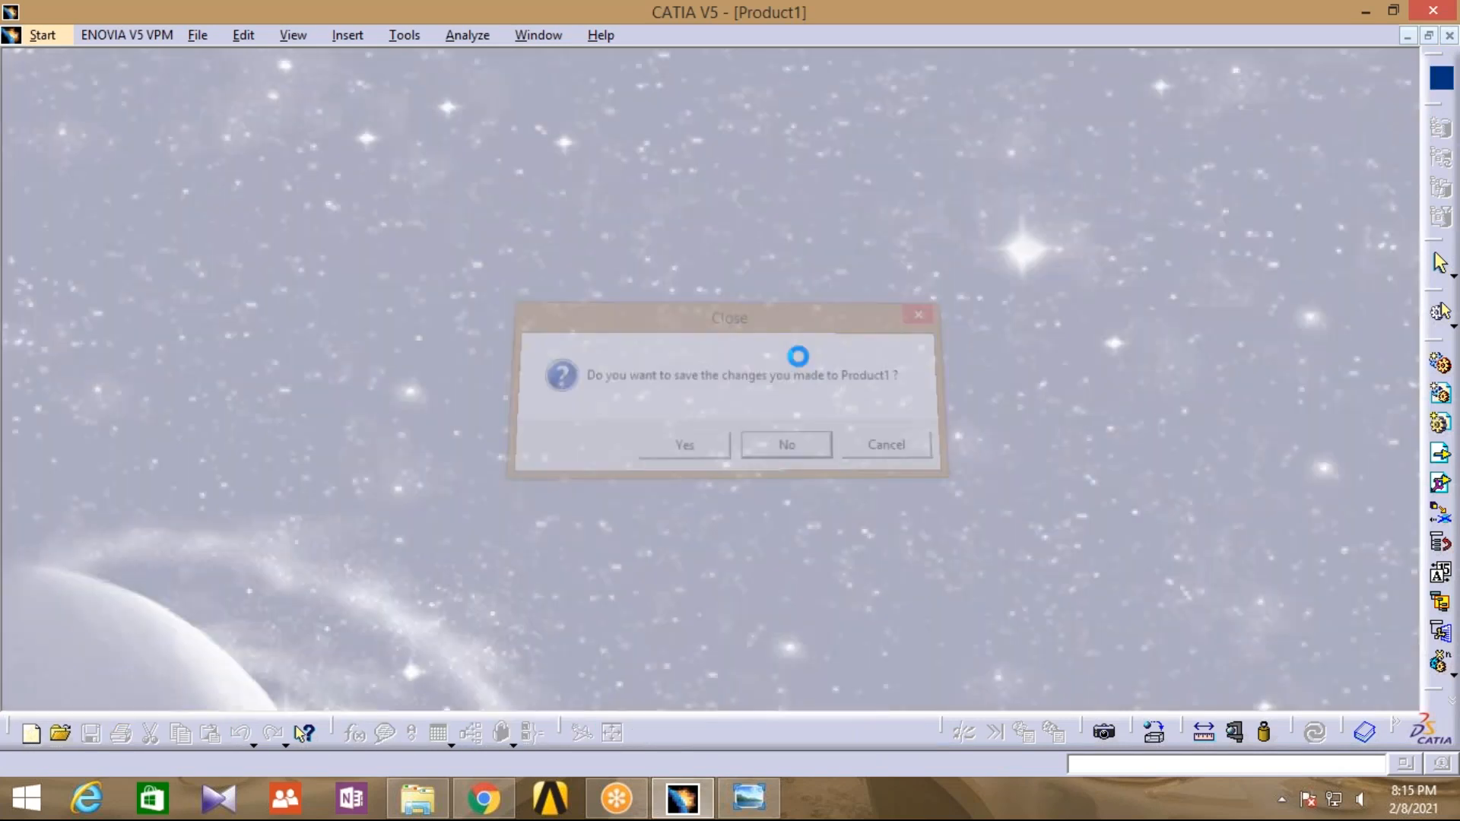
Create a new part, Part1, in Part Design and start a sketch on its xy plane
{"action": "left_click", "coordinate": [30, 35]}
{"action": "mouse_move", "coordinate": [82, 86]}
{"action": "left_click", "coordinate": [327, 84]}
{"action": "key", "text": "Return"}
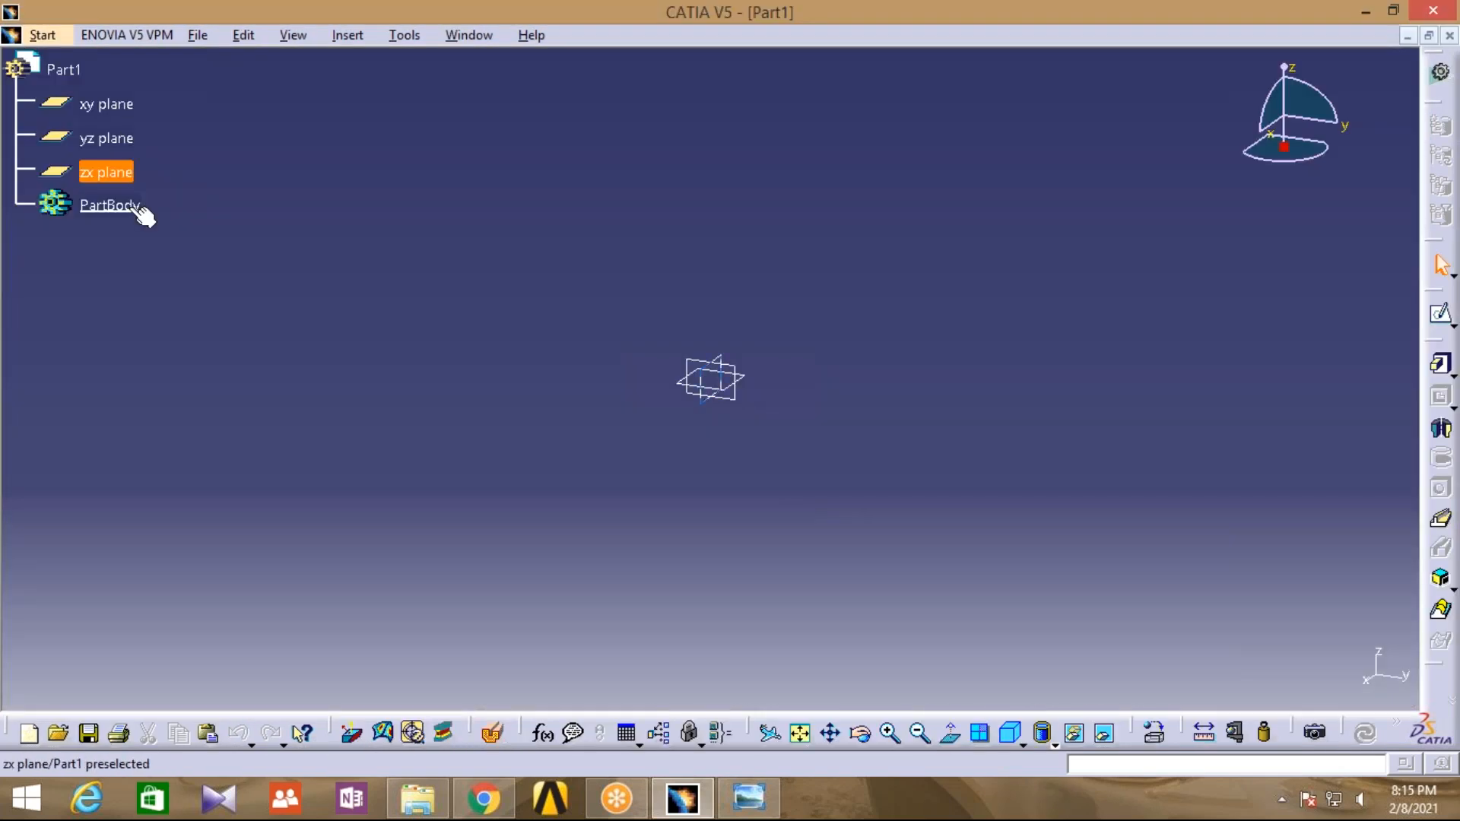
{"action": "left_click", "coordinate": [122, 106]}
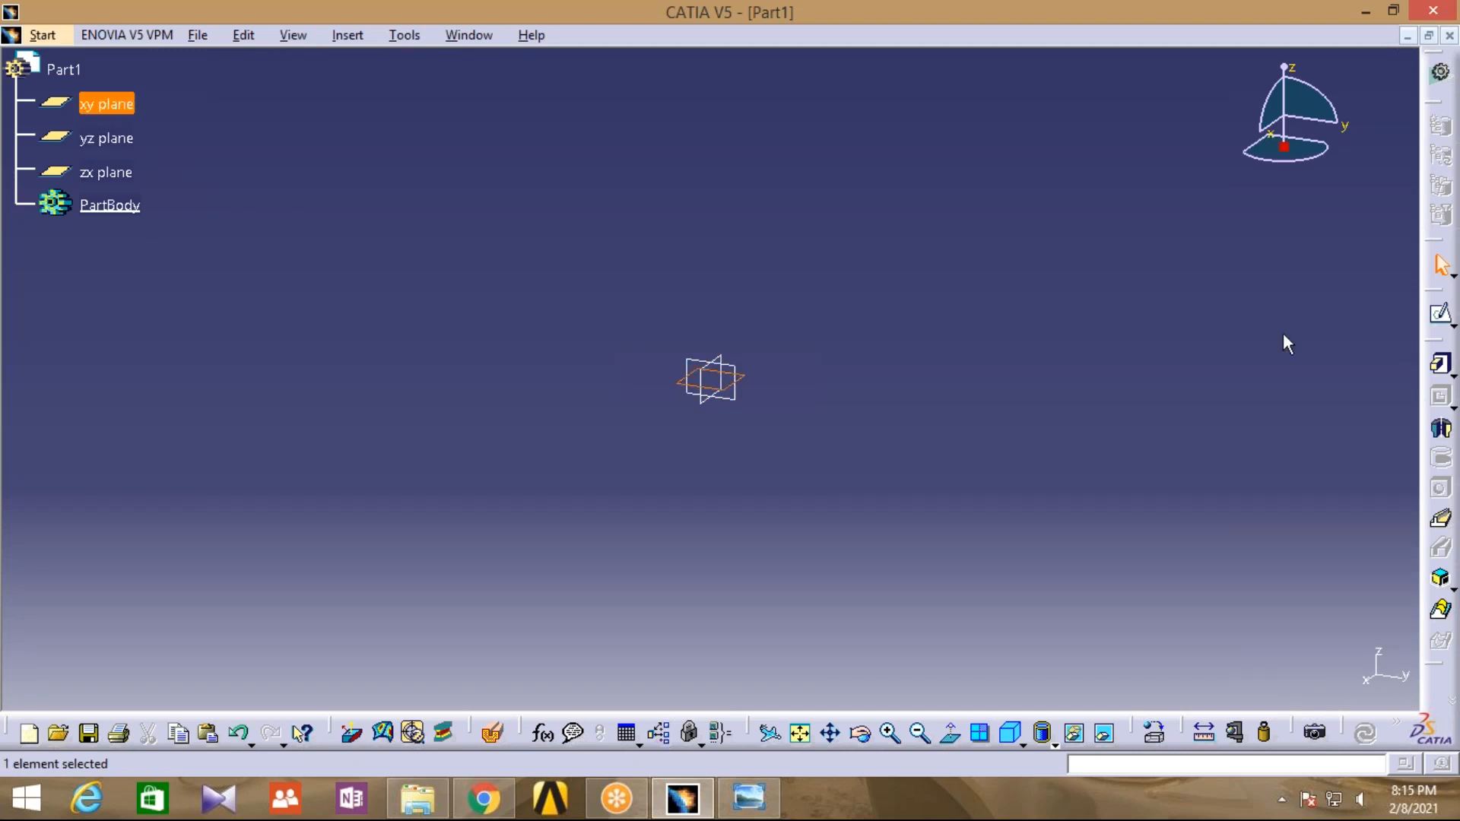
{"action": "left_click", "coordinate": [1441, 310]}
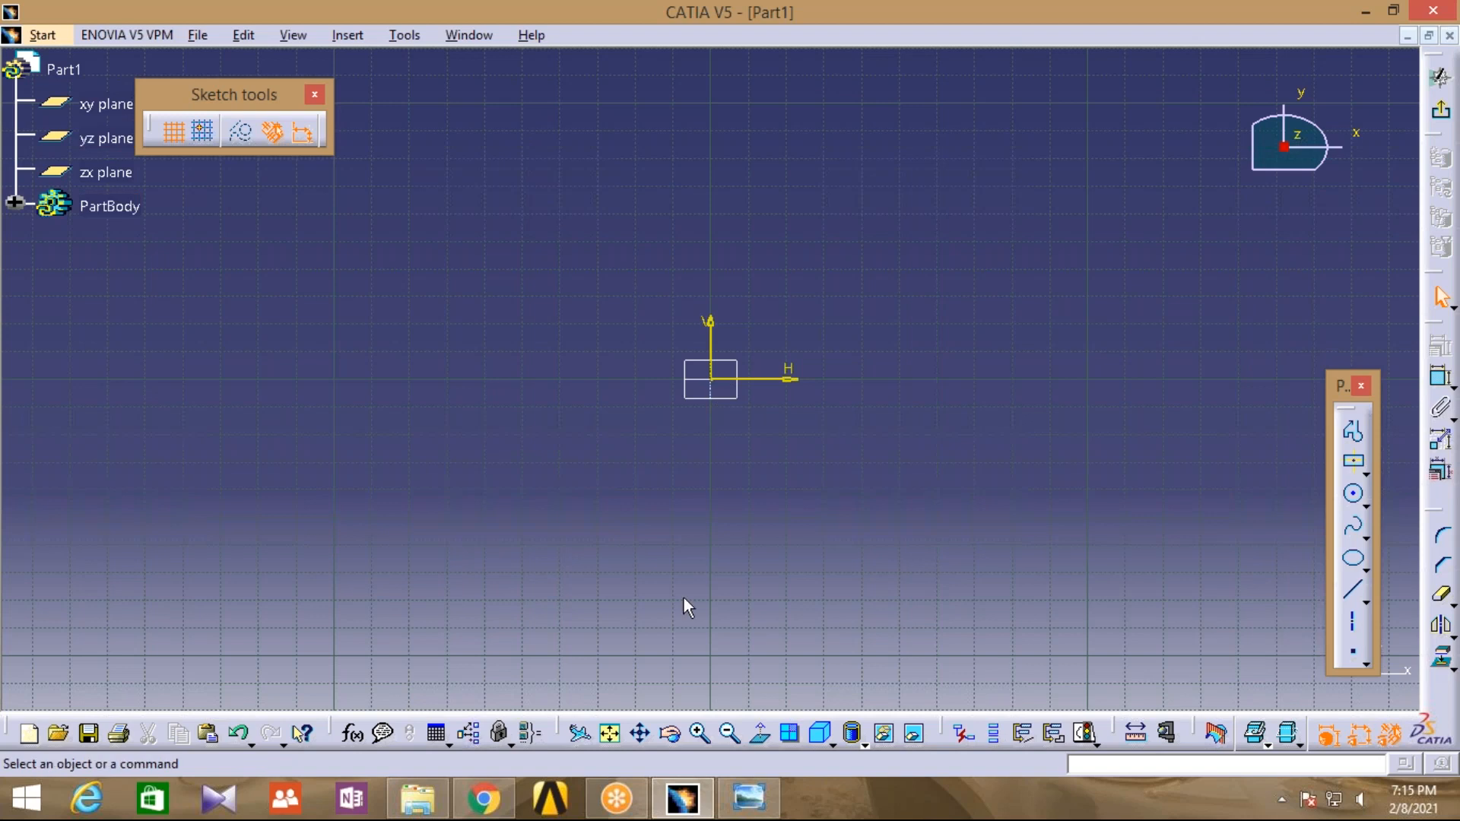
Check the top view in the drawing, and draw a circle centred on the sketch origin
{"action": "left_click", "coordinate": [744, 792]}
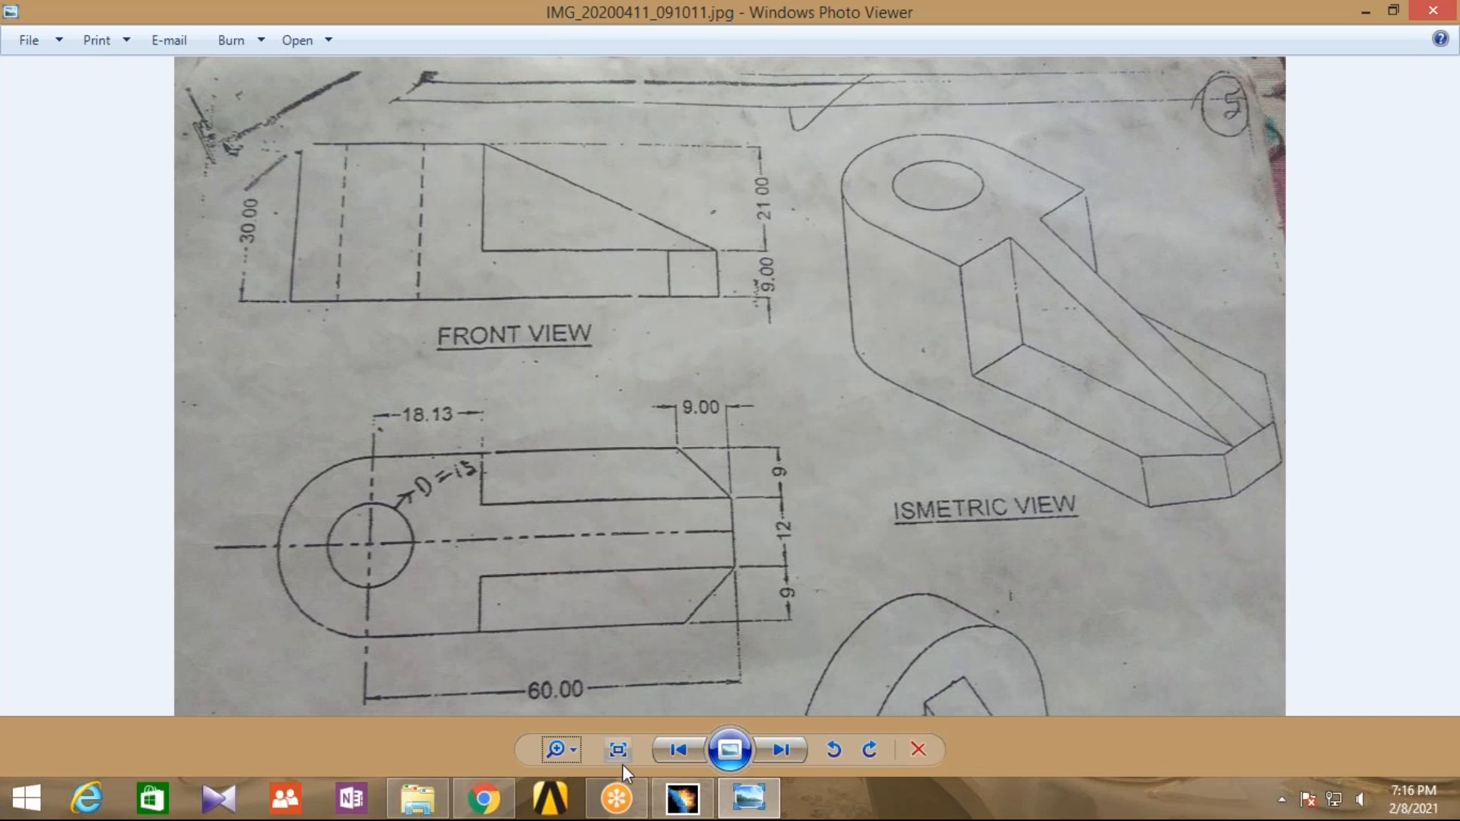
{"action": "left_click", "coordinate": [682, 798]}
{"action": "left_click", "coordinate": [1354, 497]}
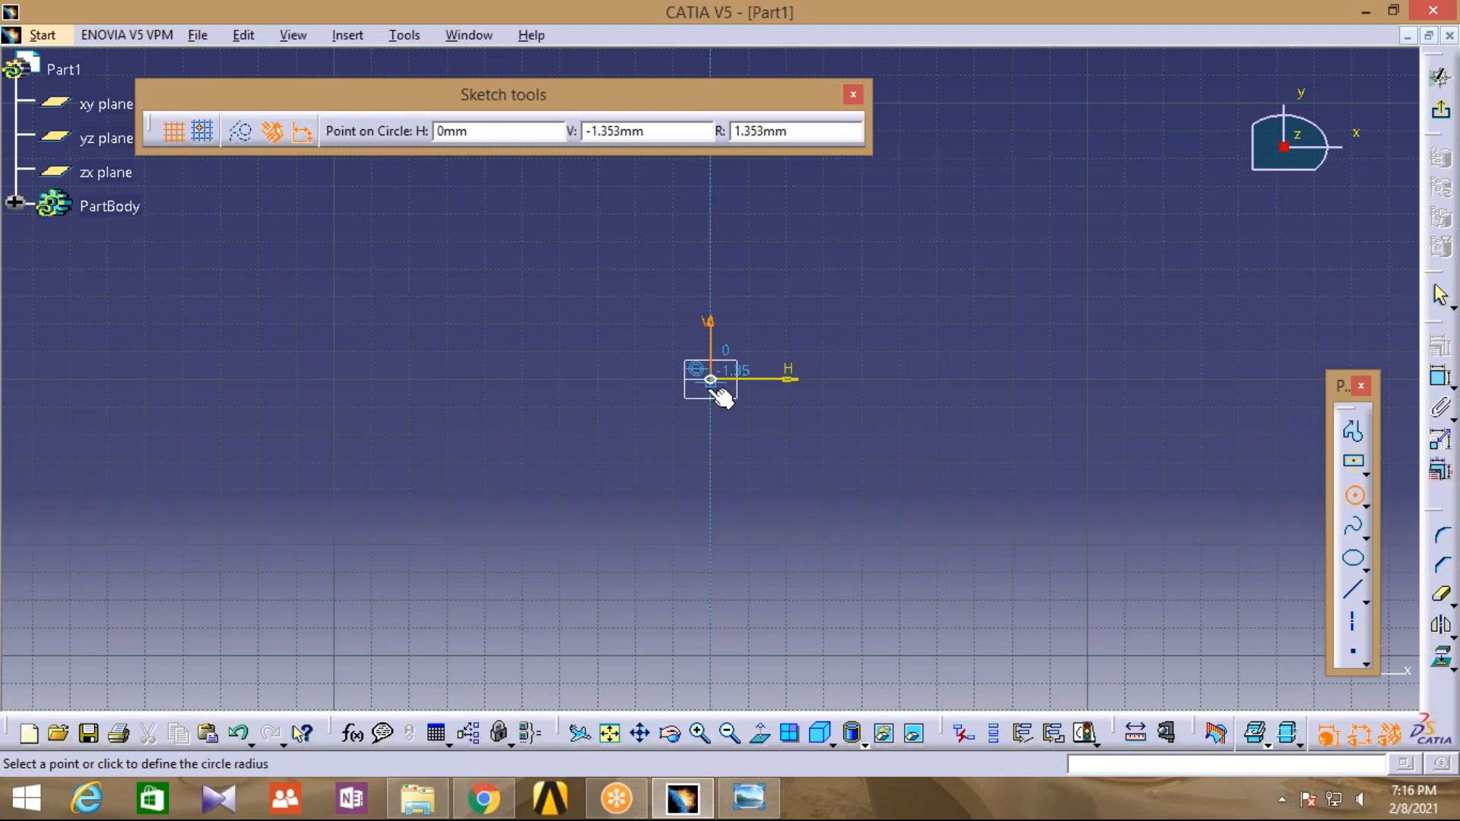
{"action": "left_click", "coordinate": [637, 450]}
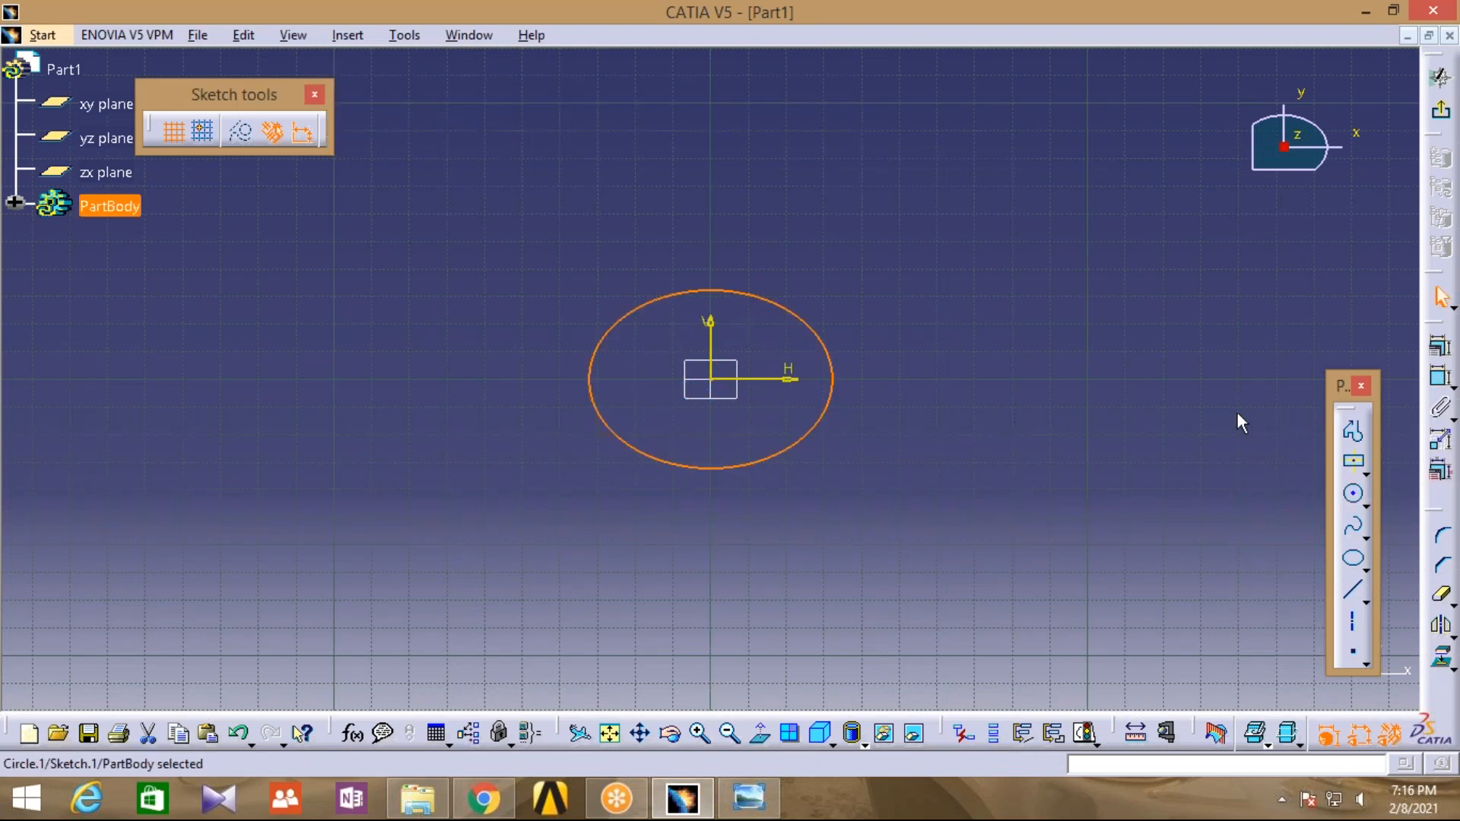
Dimension the circle at the sketch origin as a diameter and set it to 30 mm
{"action": "left_click", "coordinate": [1440, 377]}
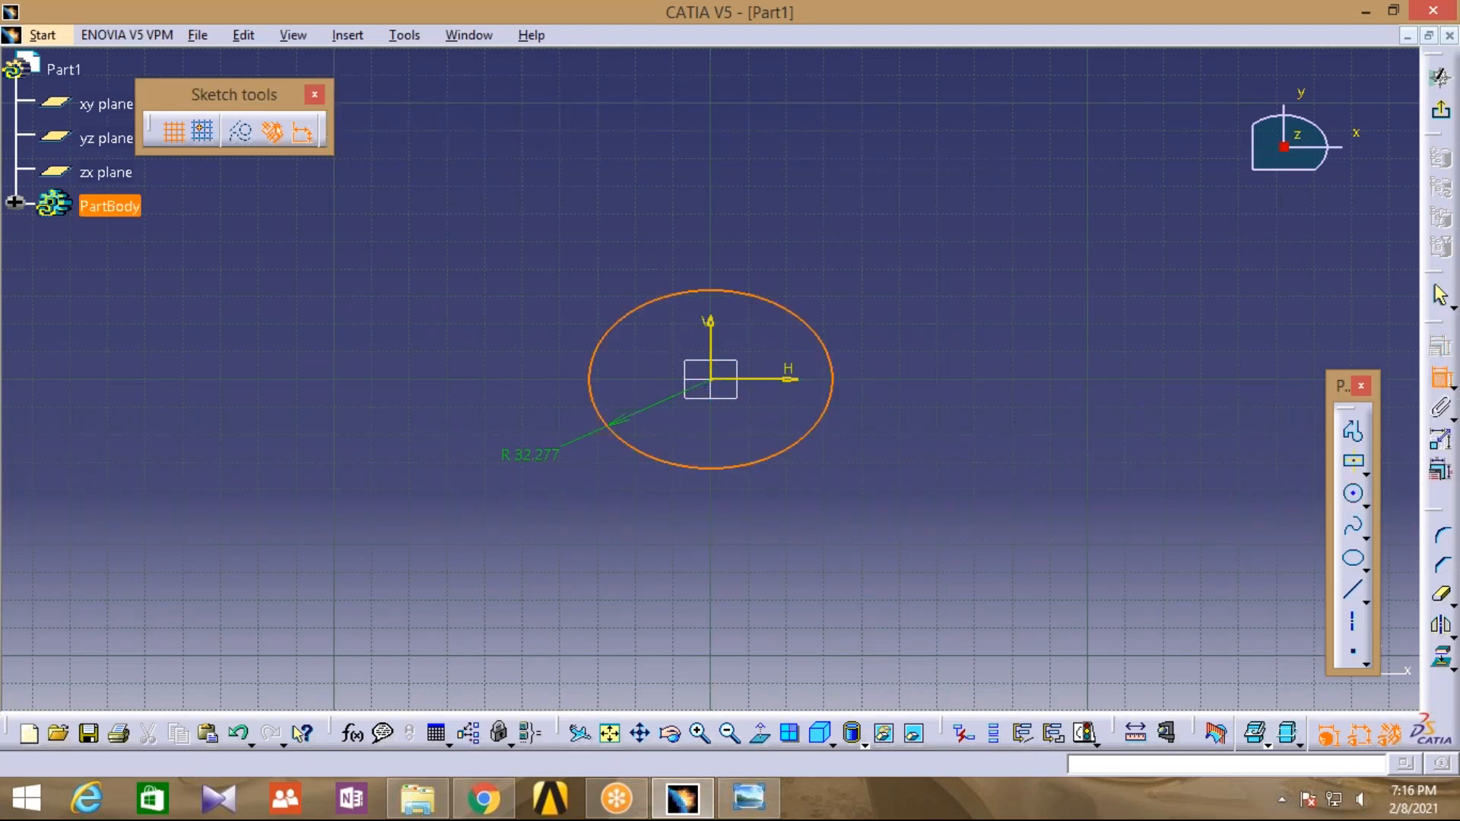
{"action": "left_click", "coordinate": [507, 468]}
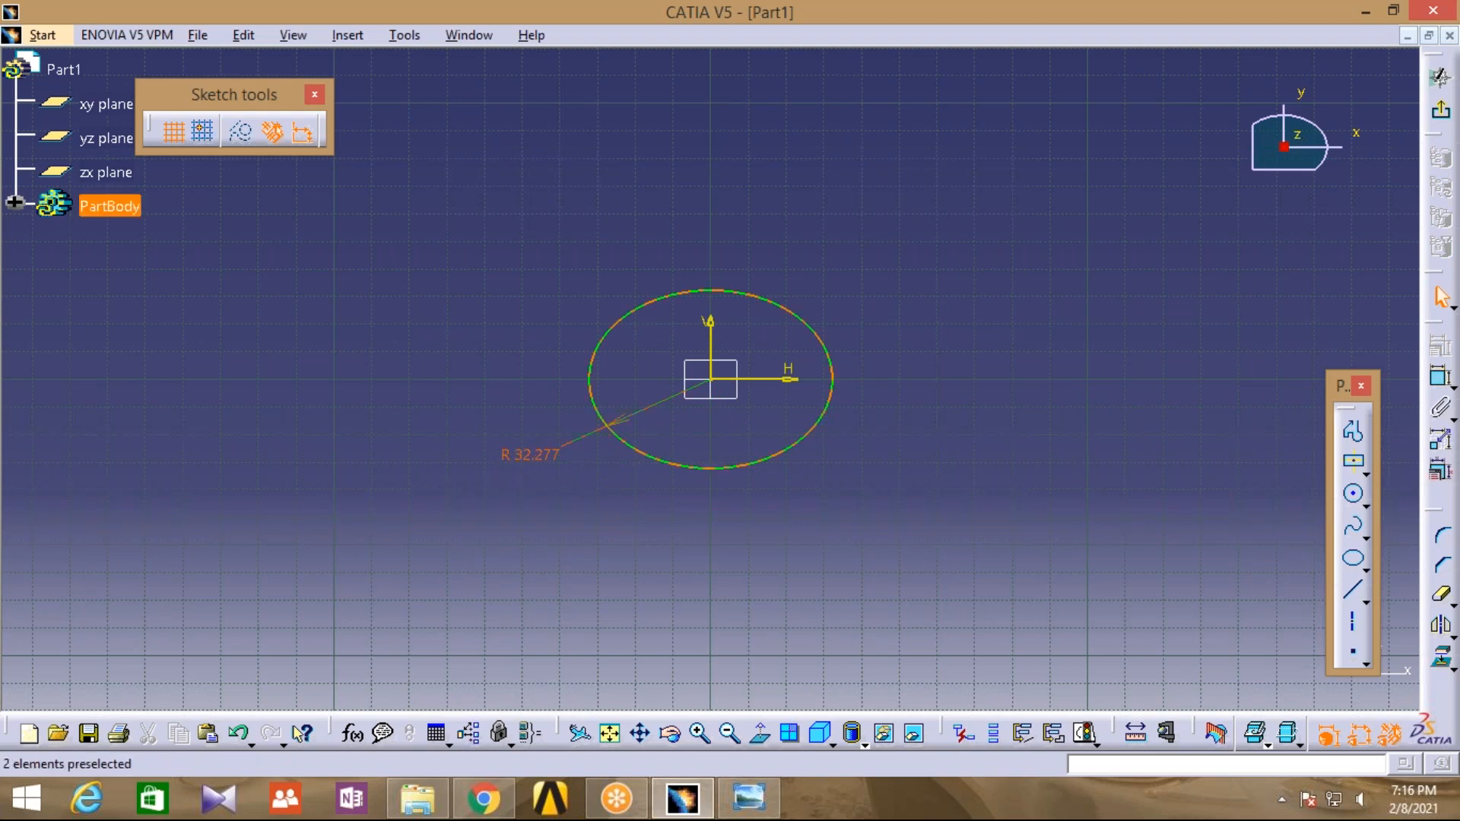
{"action": "double_click", "coordinate": [523, 461]}
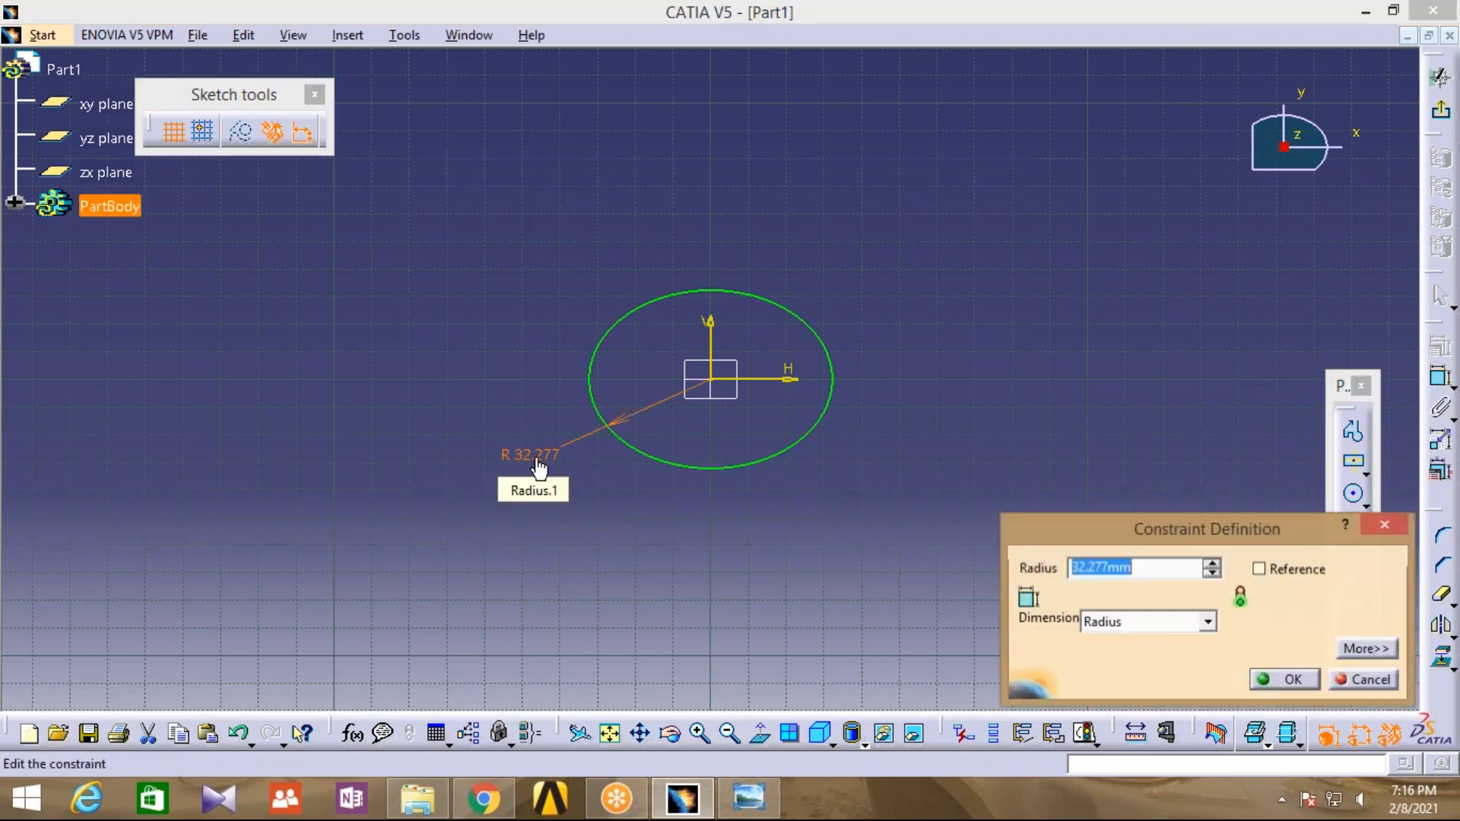
{"action": "left_click", "coordinate": [1209, 624]}
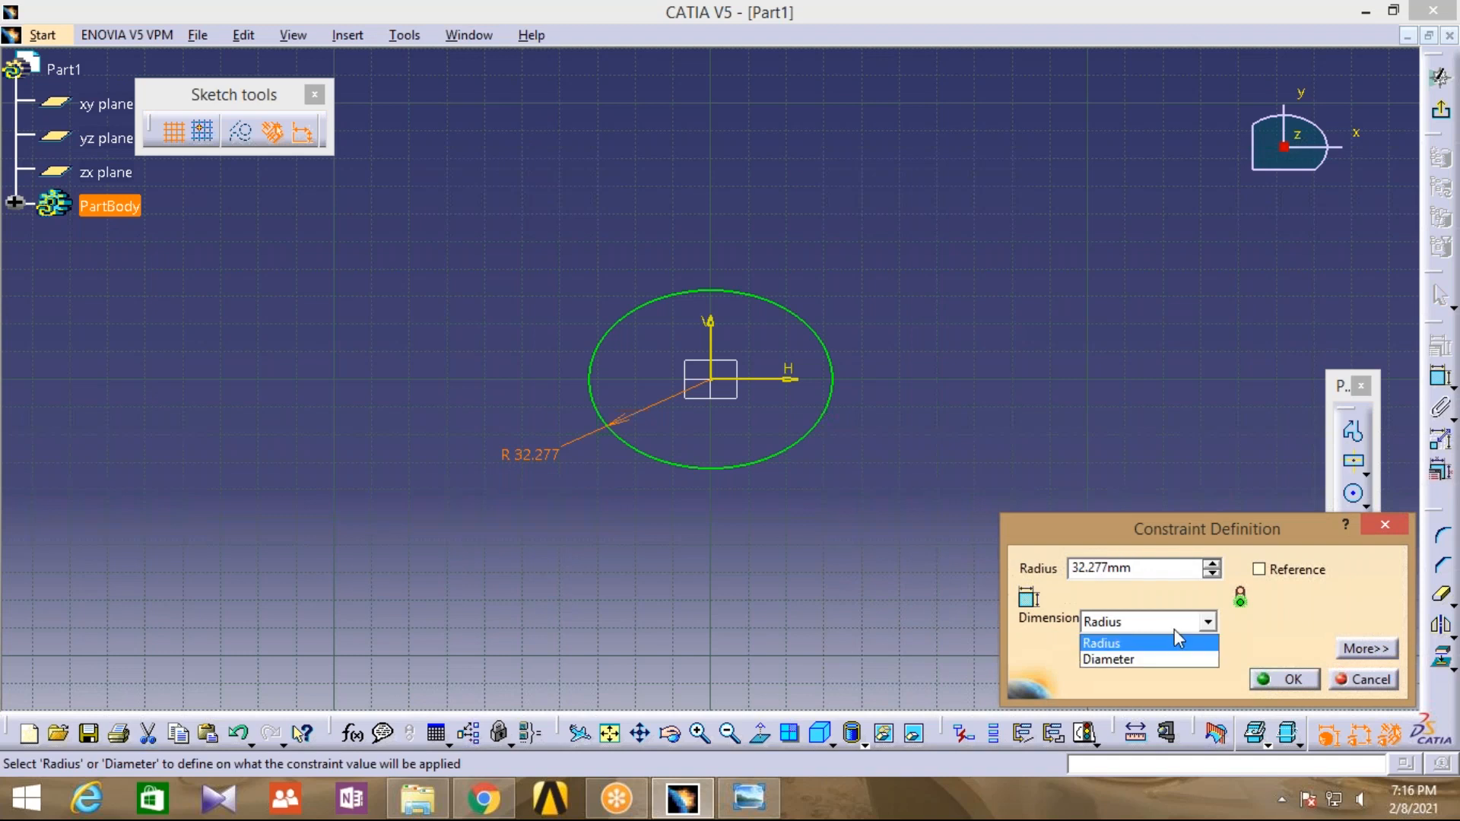
{"action": "left_click", "coordinate": [1138, 660]}
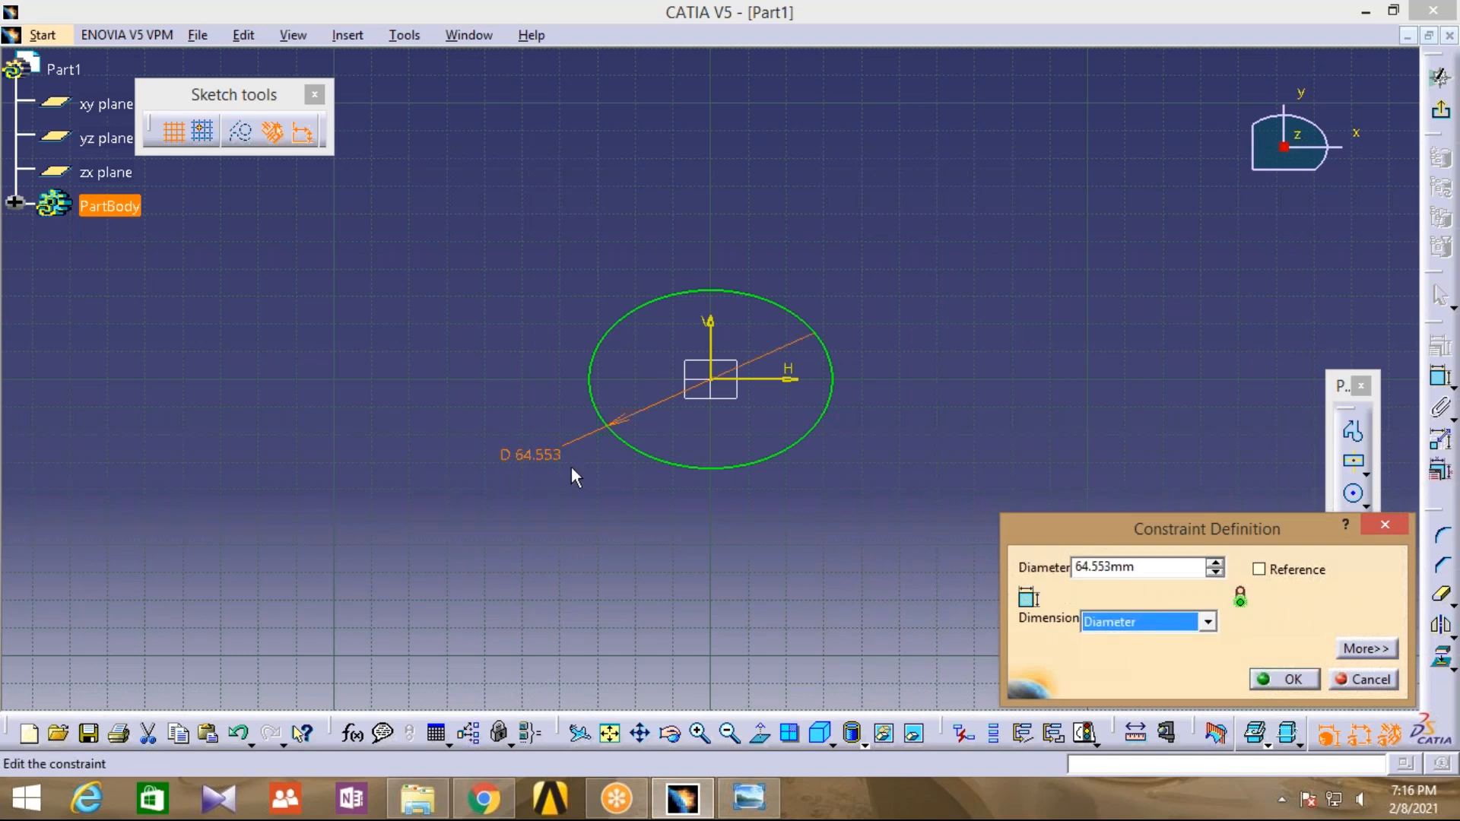
{"action": "left_click", "coordinate": [1141, 569]}
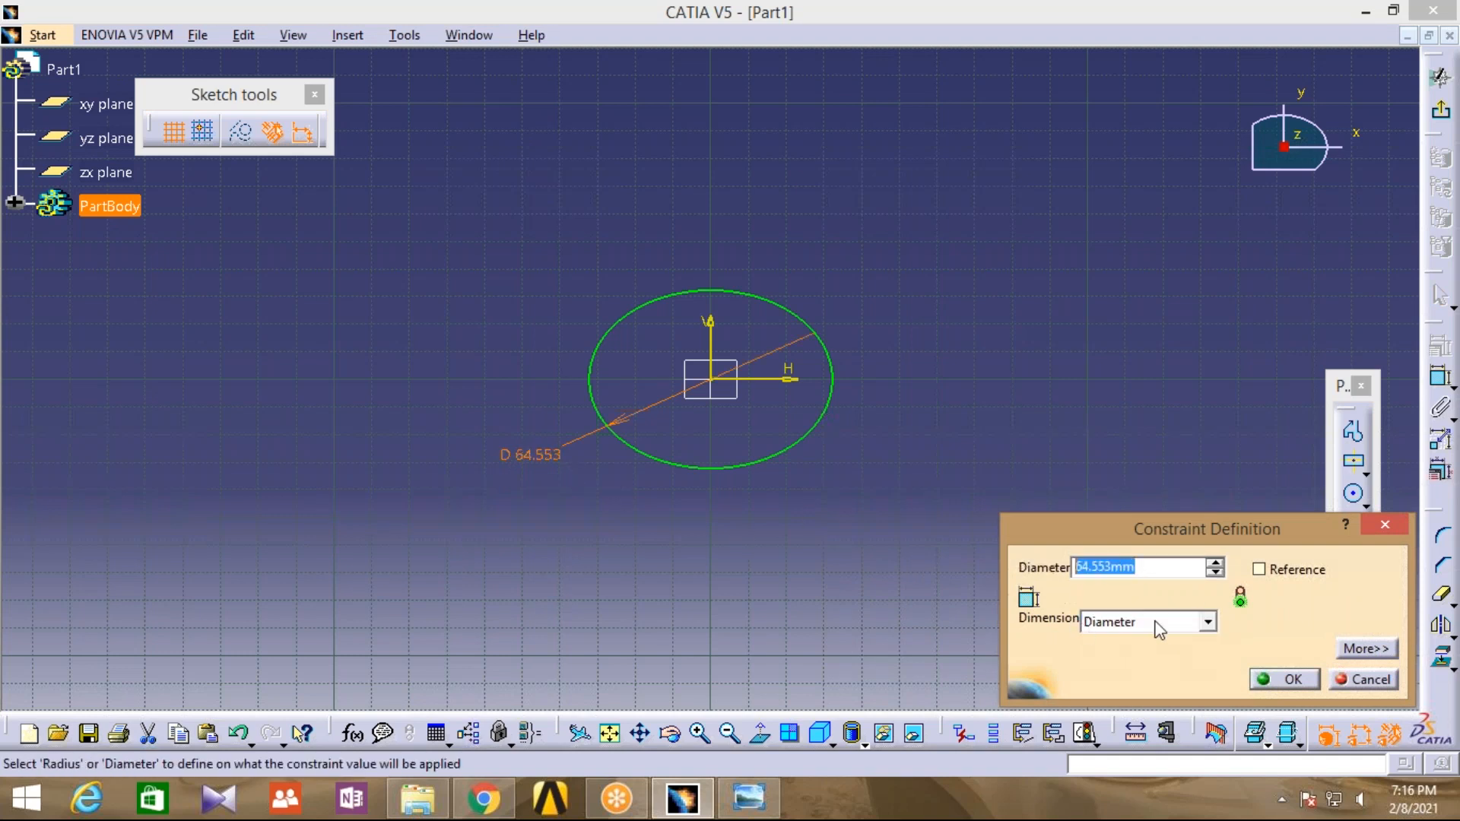
{"action": "type", "text": "30"}
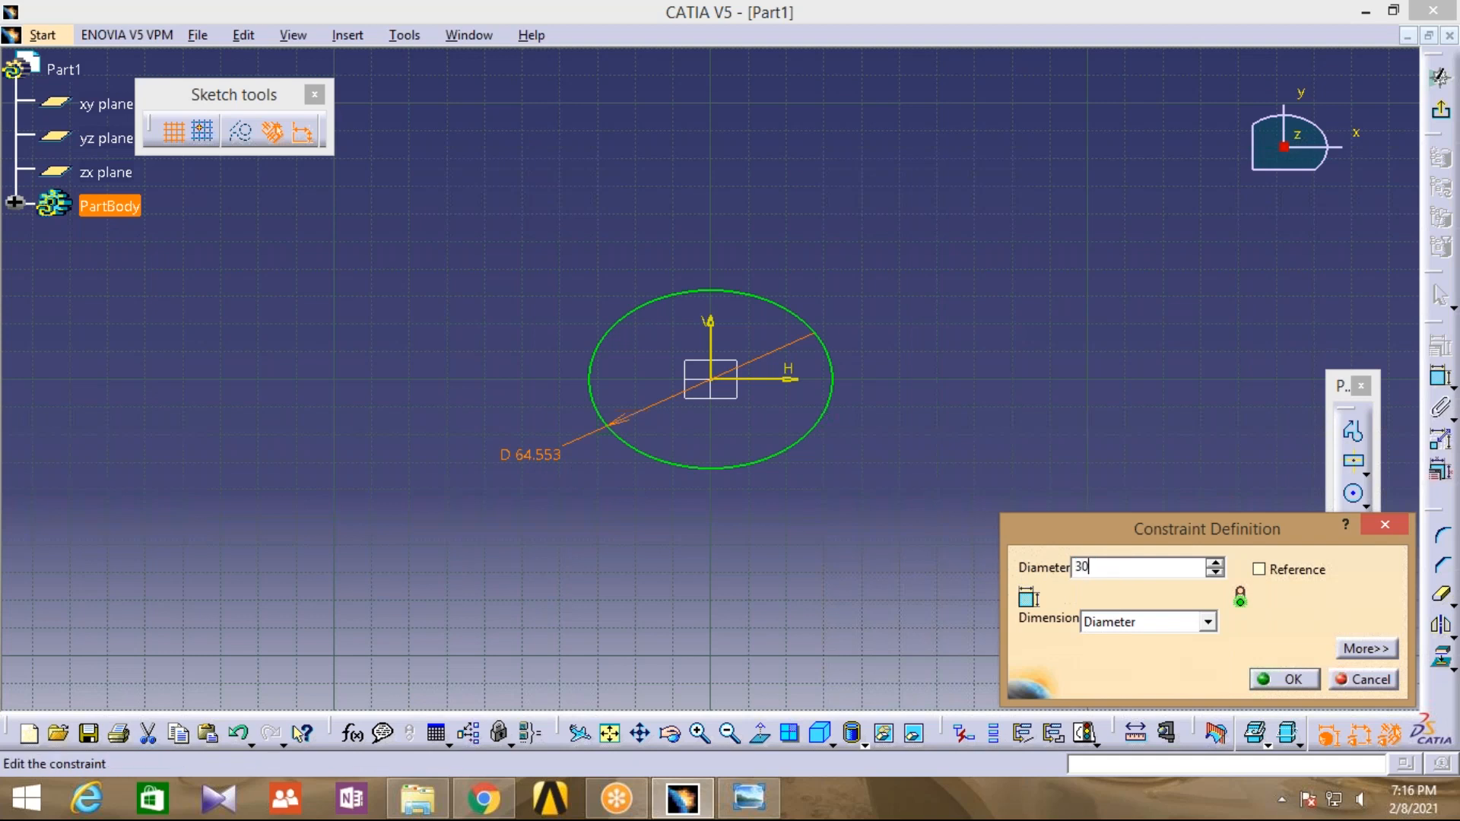
{"action": "left_click", "coordinate": [1284, 679]}
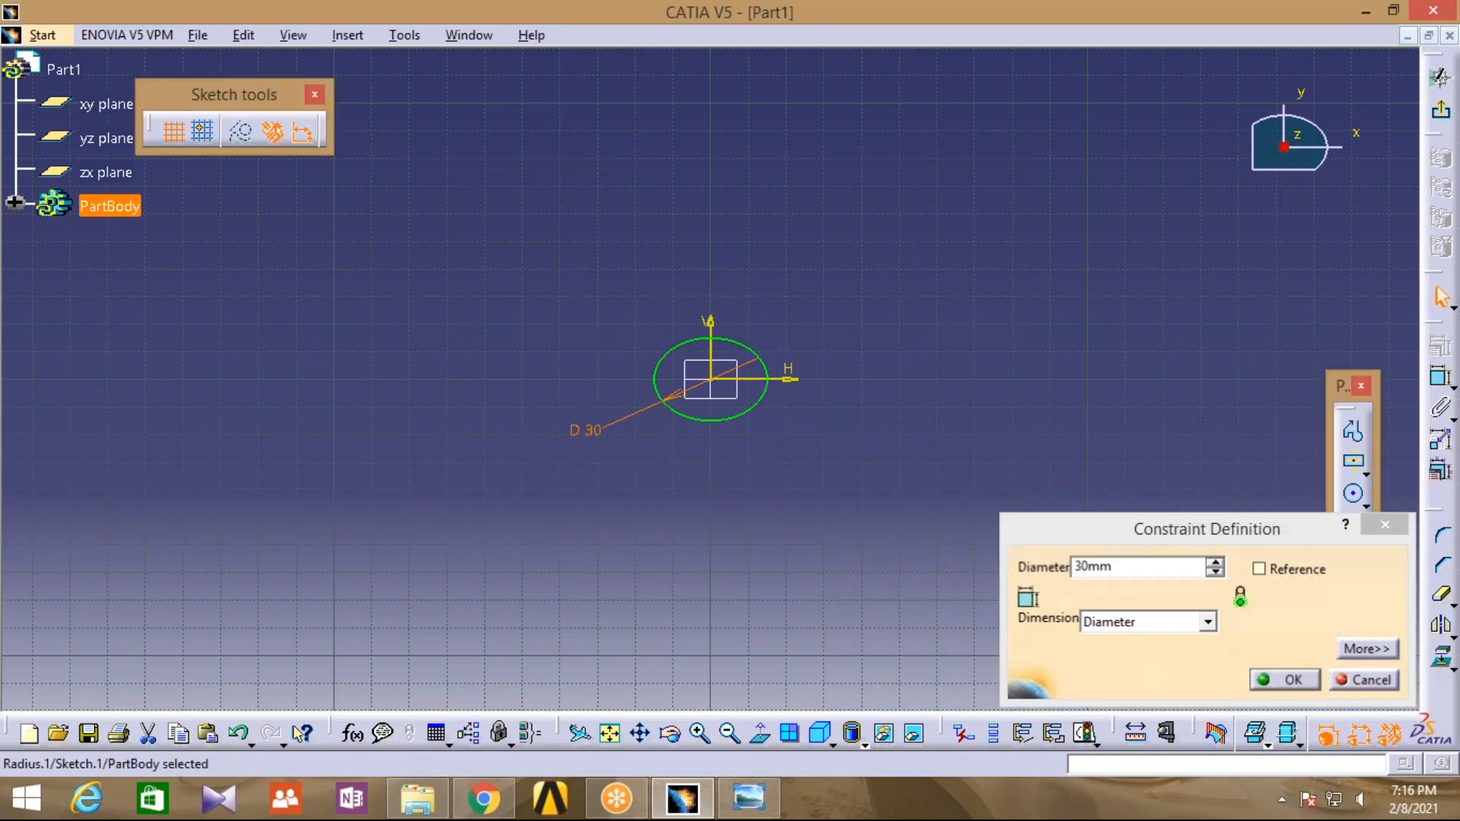
Draw a smaller circle about 14 mm in diameter, centred on the sketch origin inside the 30 mm circle
{"action": "left_click", "coordinate": [700, 734]}
{"action": "left_click", "coordinate": [699, 735]}
{"action": "left_click", "coordinate": [699, 734]}
{"action": "left_click", "coordinate": [699, 735]}
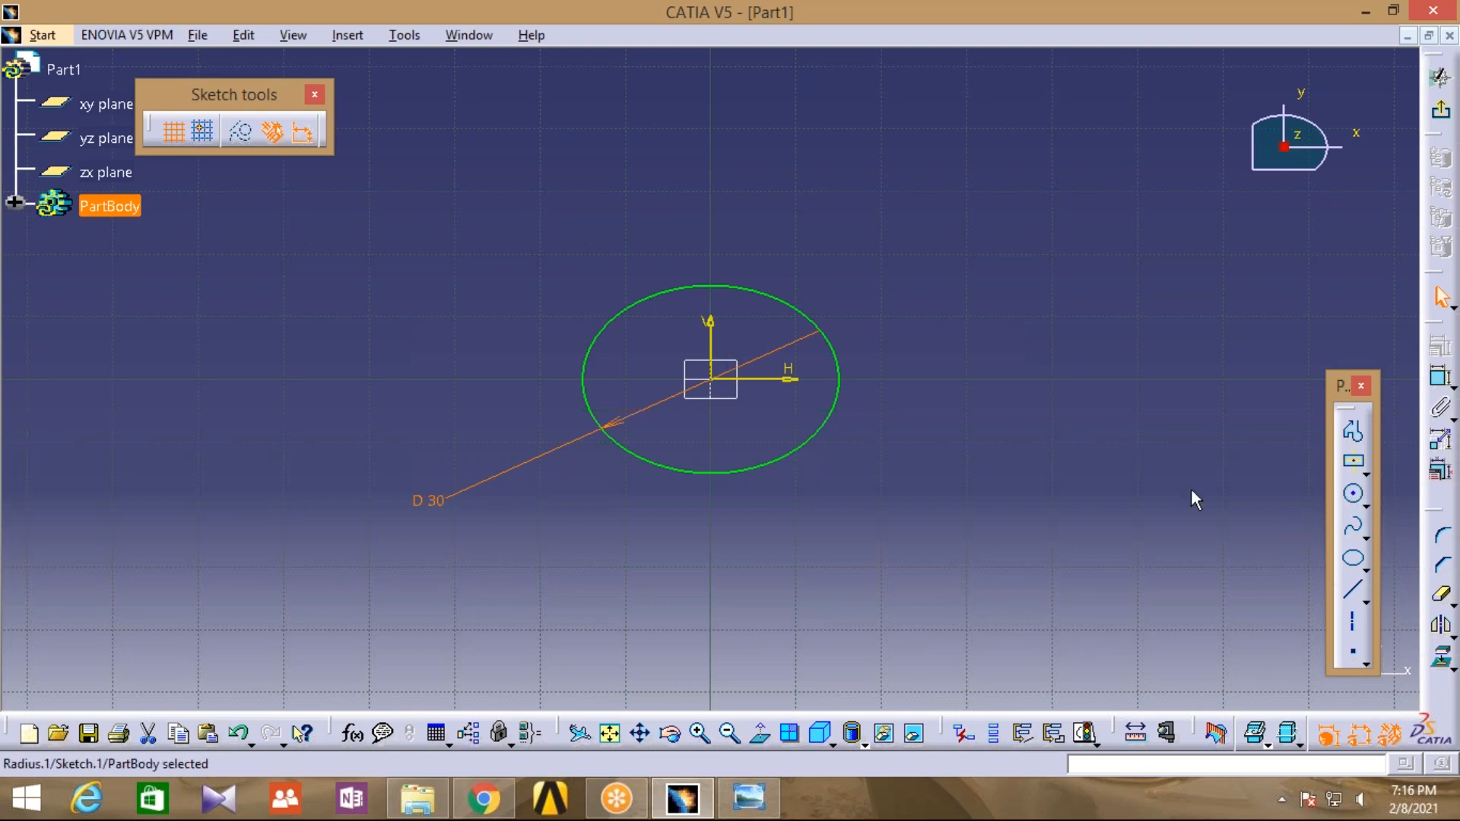
{"action": "left_click", "coordinate": [1355, 495]}
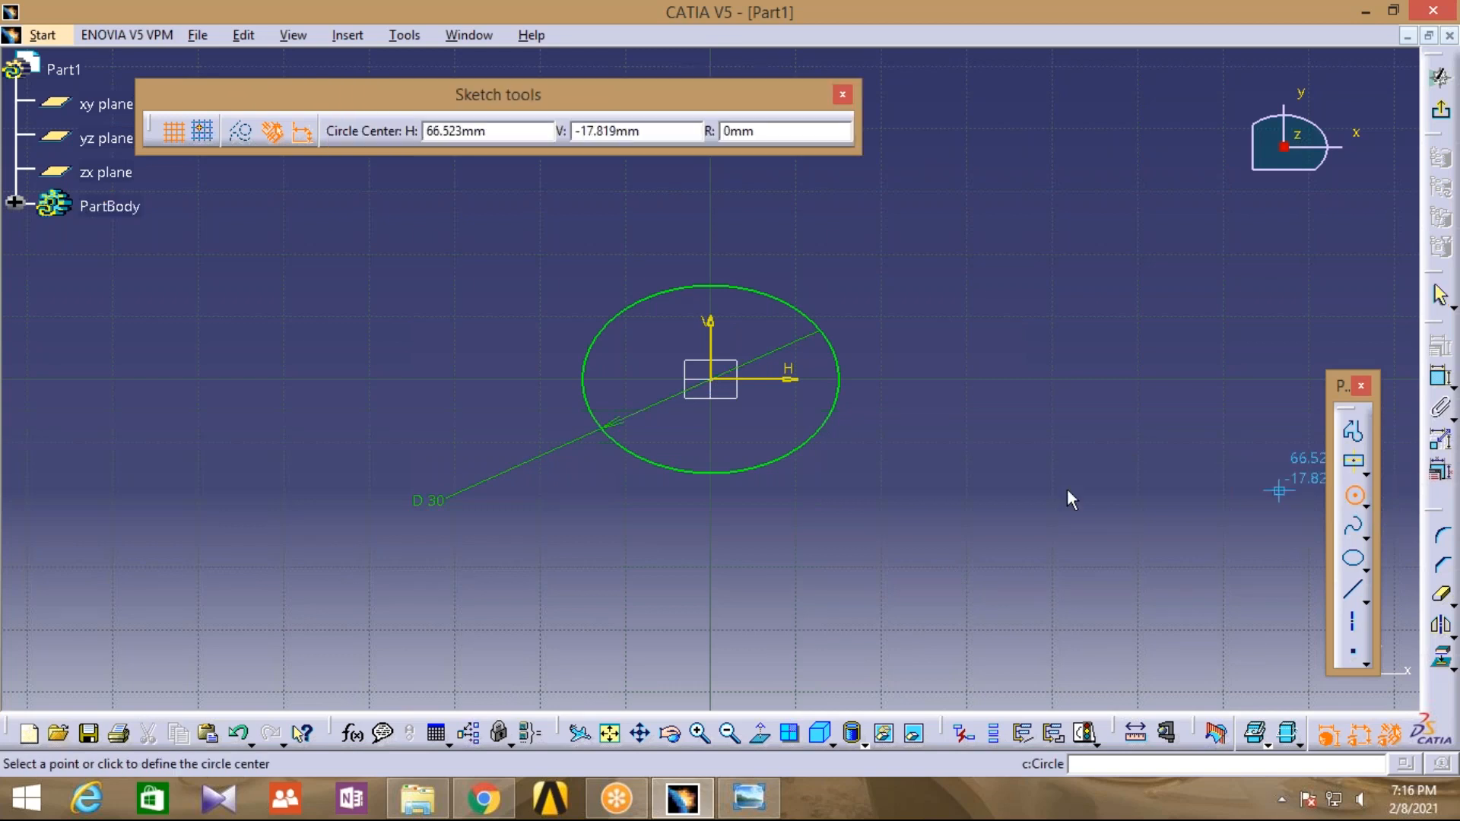
{"action": "left_click", "coordinate": [713, 380]}
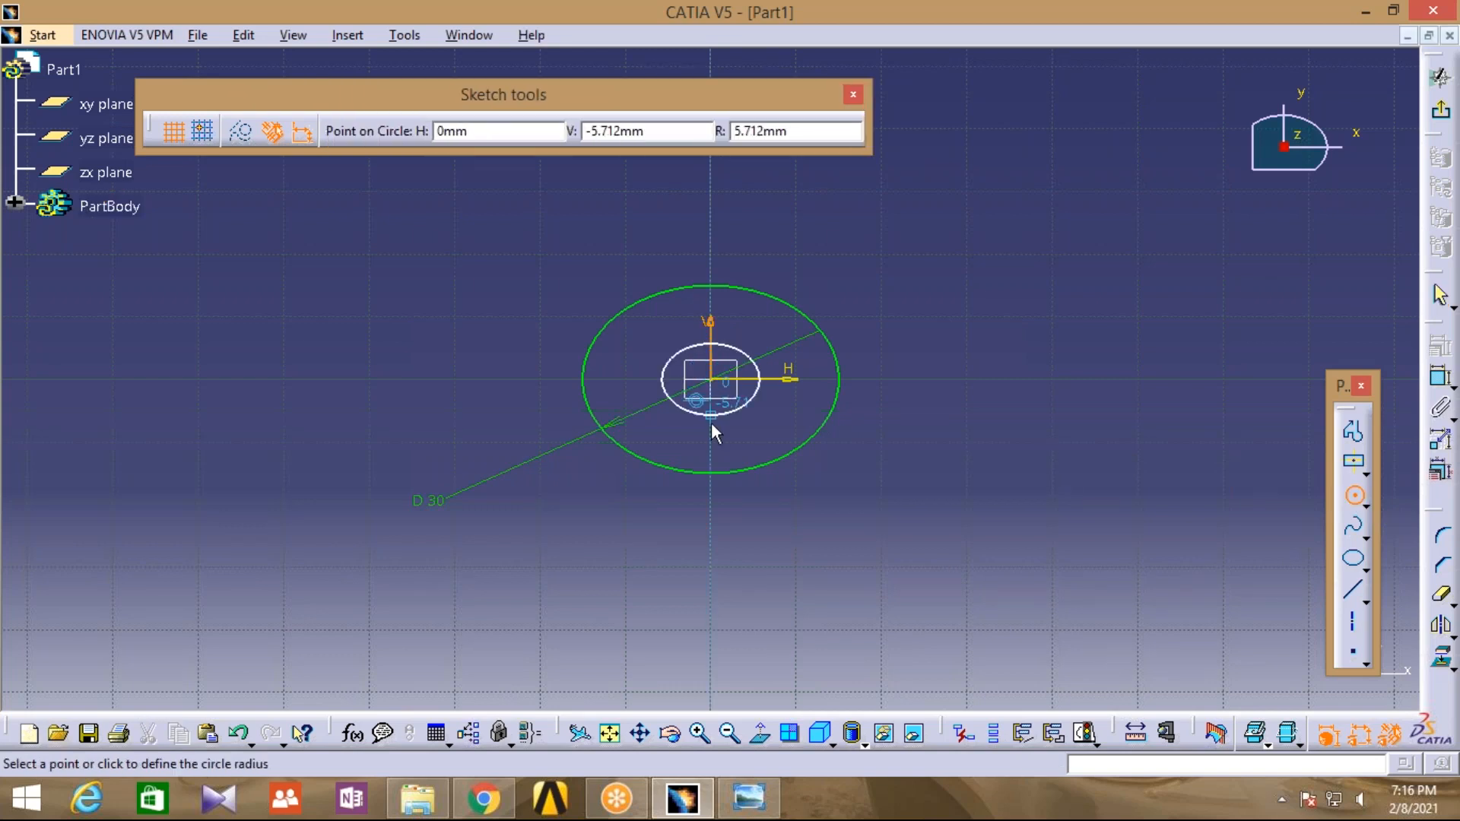
{"action": "left_click", "coordinate": [710, 423]}
Dimension the inner circle and set its diameter to 15 mm
{"action": "left_click", "coordinate": [1441, 378]}
{"action": "left_click", "coordinate": [549, 501]}
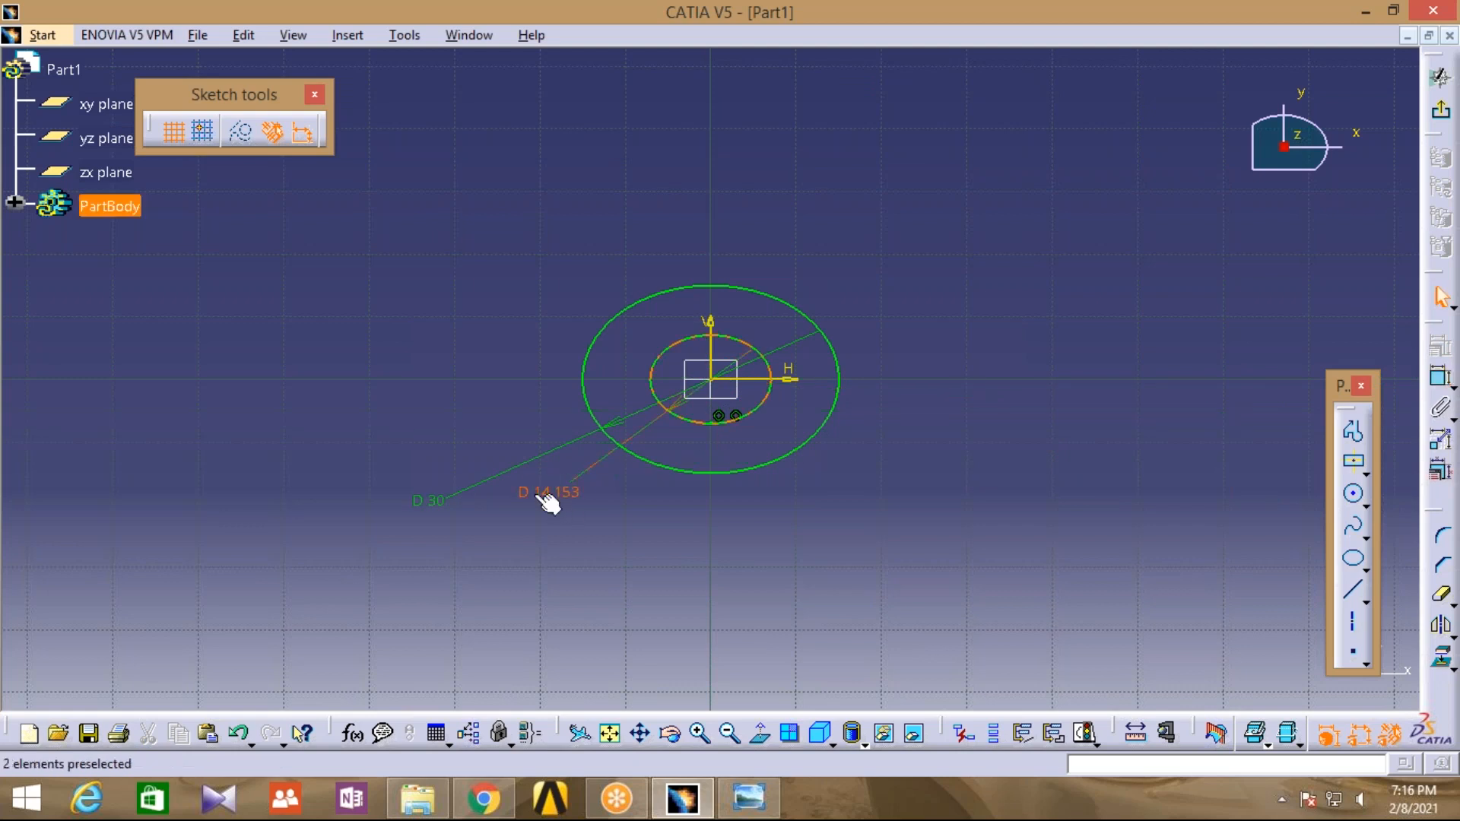
{"action": "double_click", "coordinate": [562, 501]}
{"action": "type", "text": "15"}
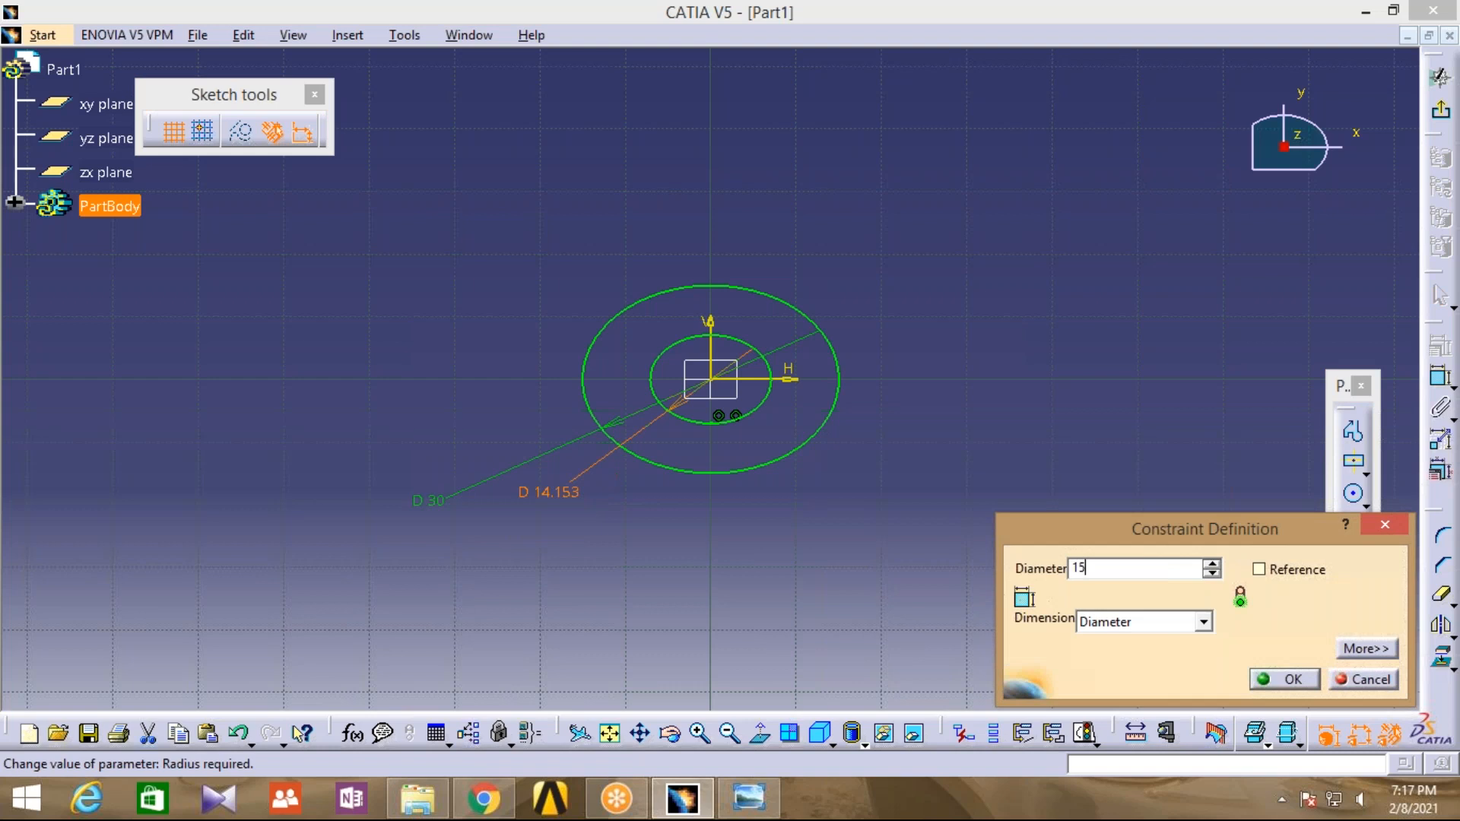
{"action": "left_click", "coordinate": [1293, 679]}
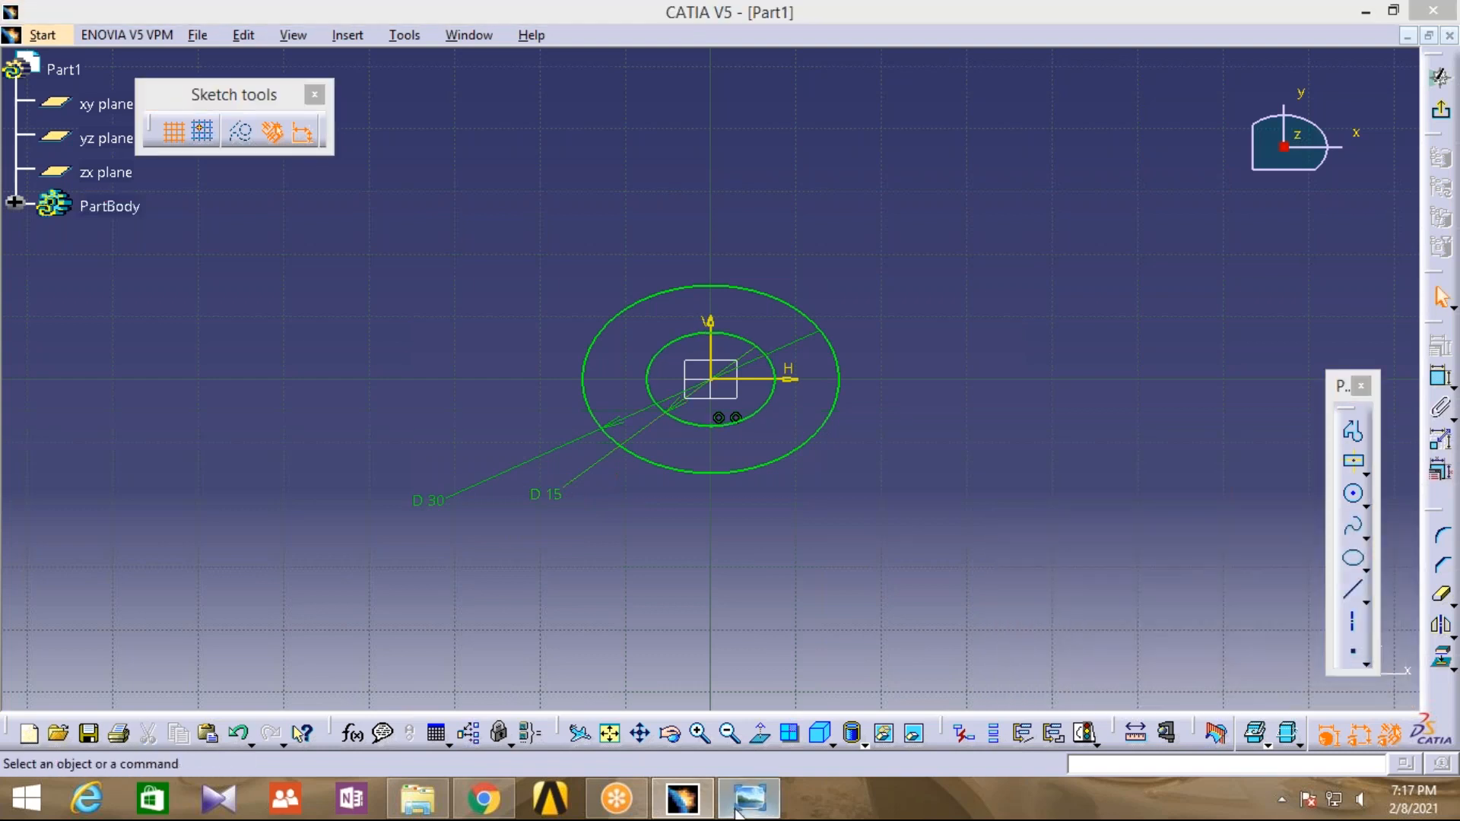
Check the drawing's top view, and draw a horizontal line about 22 mm long rightward from the outer circle's top point
{"action": "left_click", "coordinate": [736, 812]}
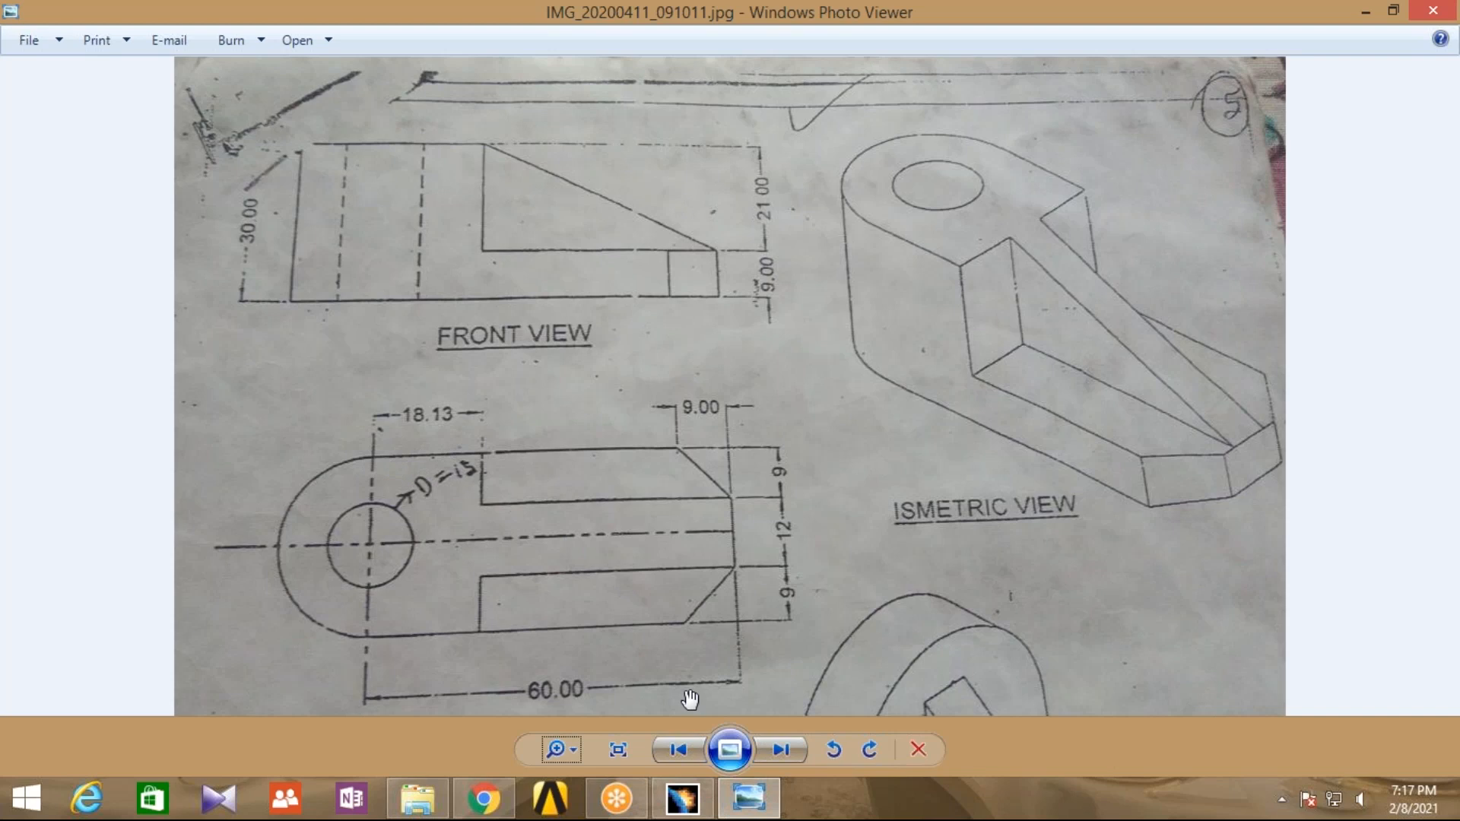
{"action": "left_click", "coordinate": [684, 812]}
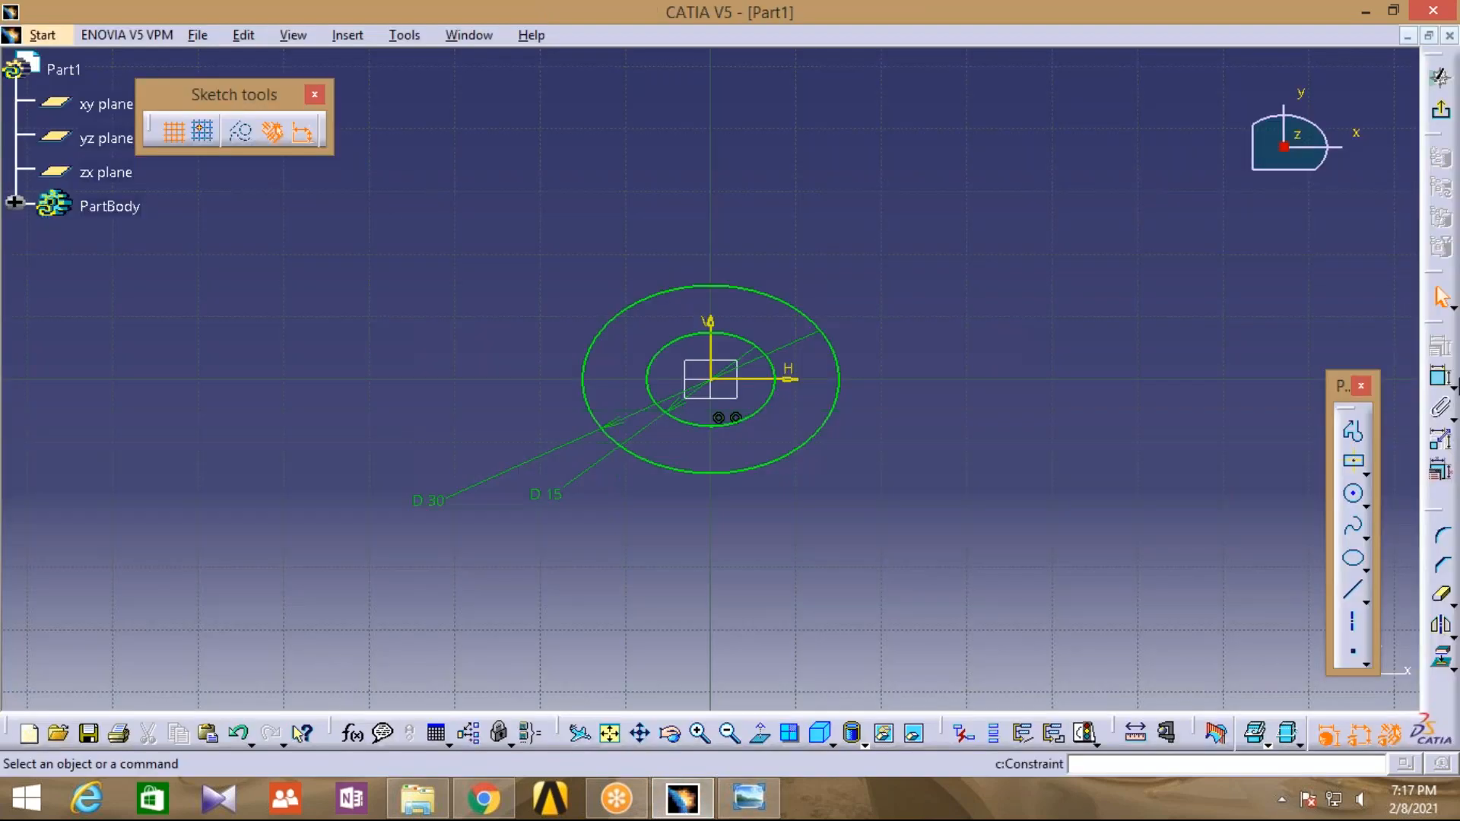
{"action": "left_click", "coordinate": [1355, 433]}
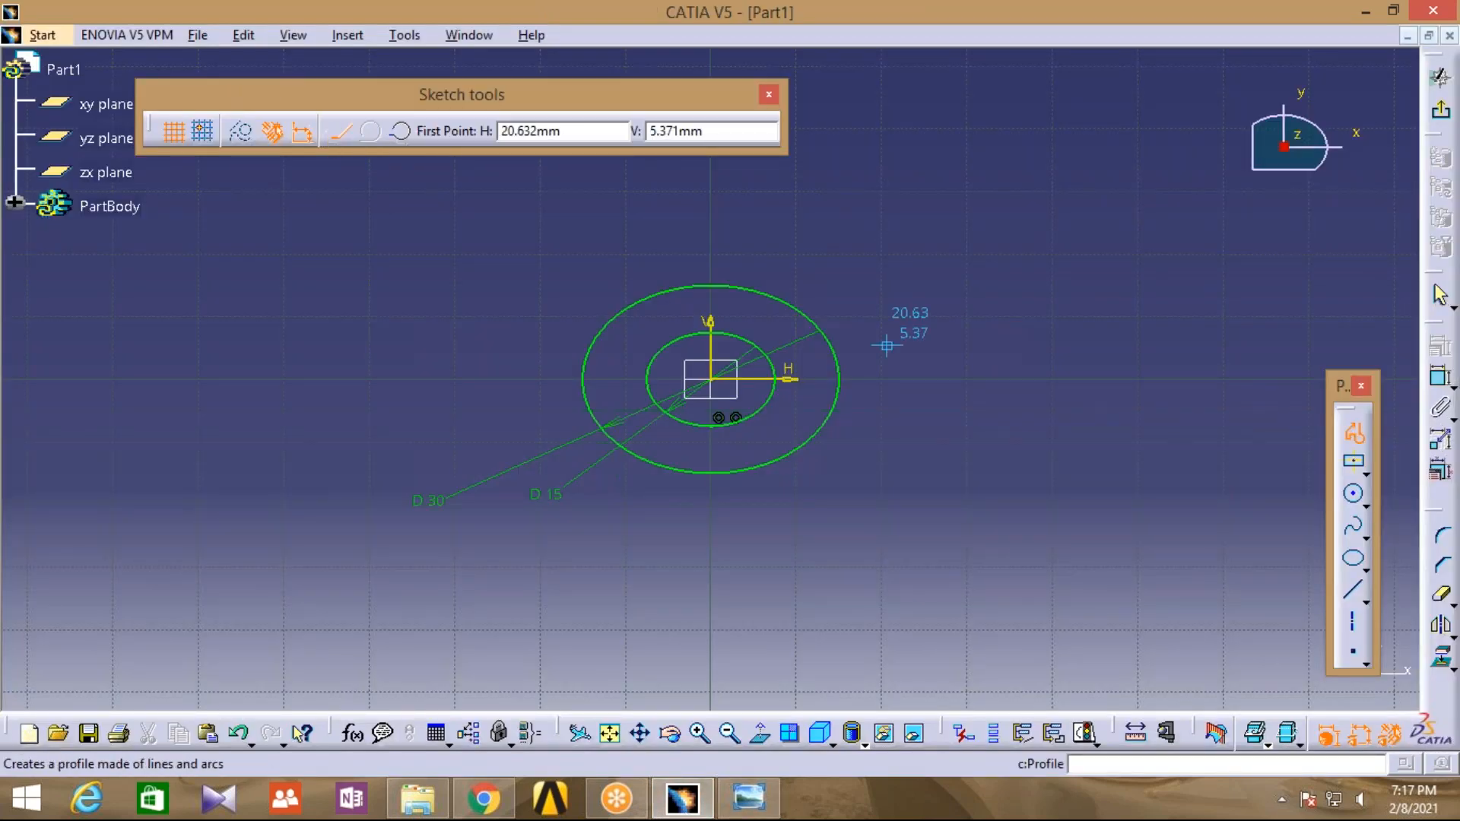
{"action": "left_click", "coordinate": [715, 287]}
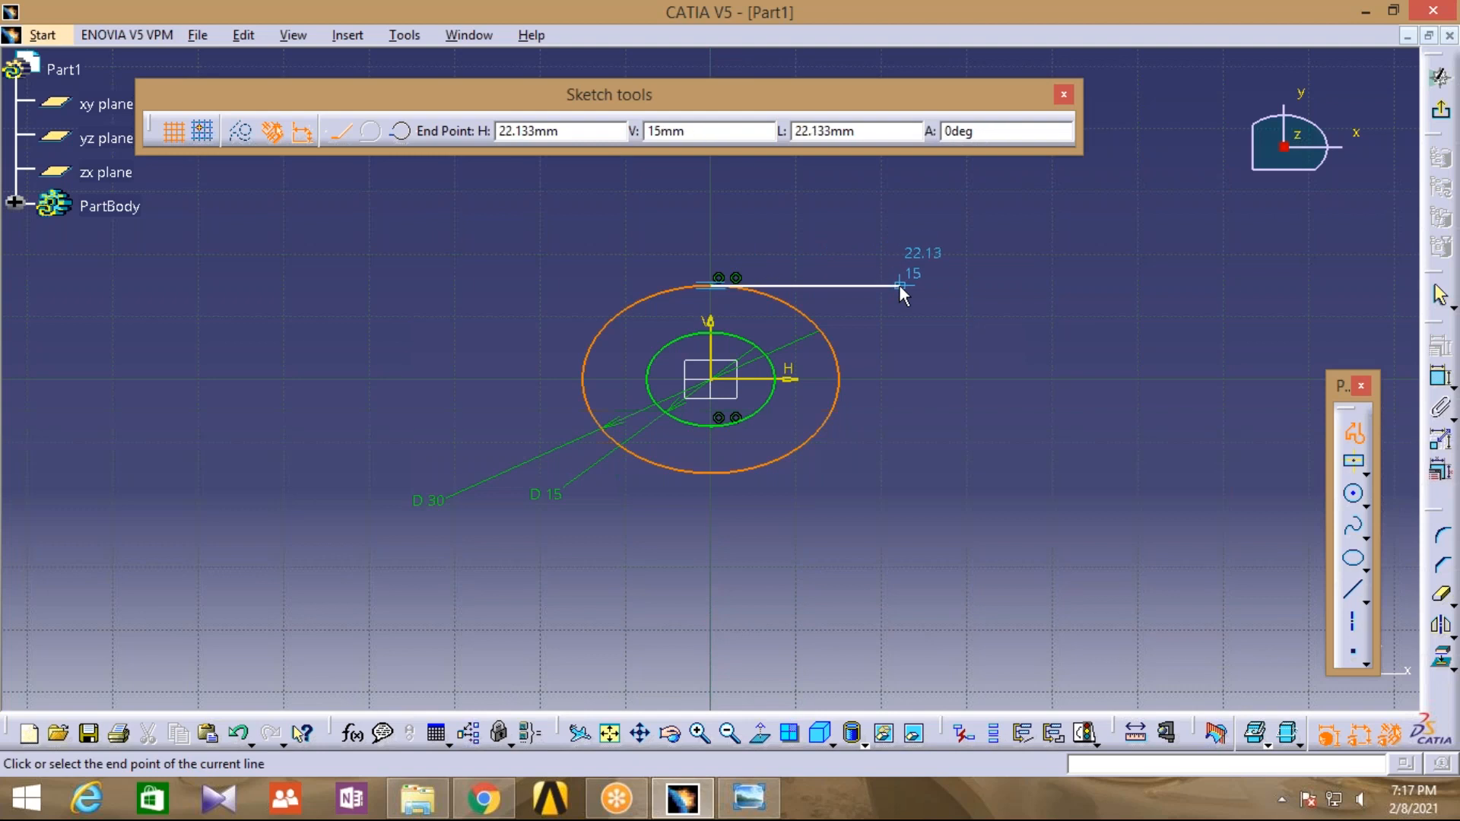
{"action": "left_click", "coordinate": [899, 286]}
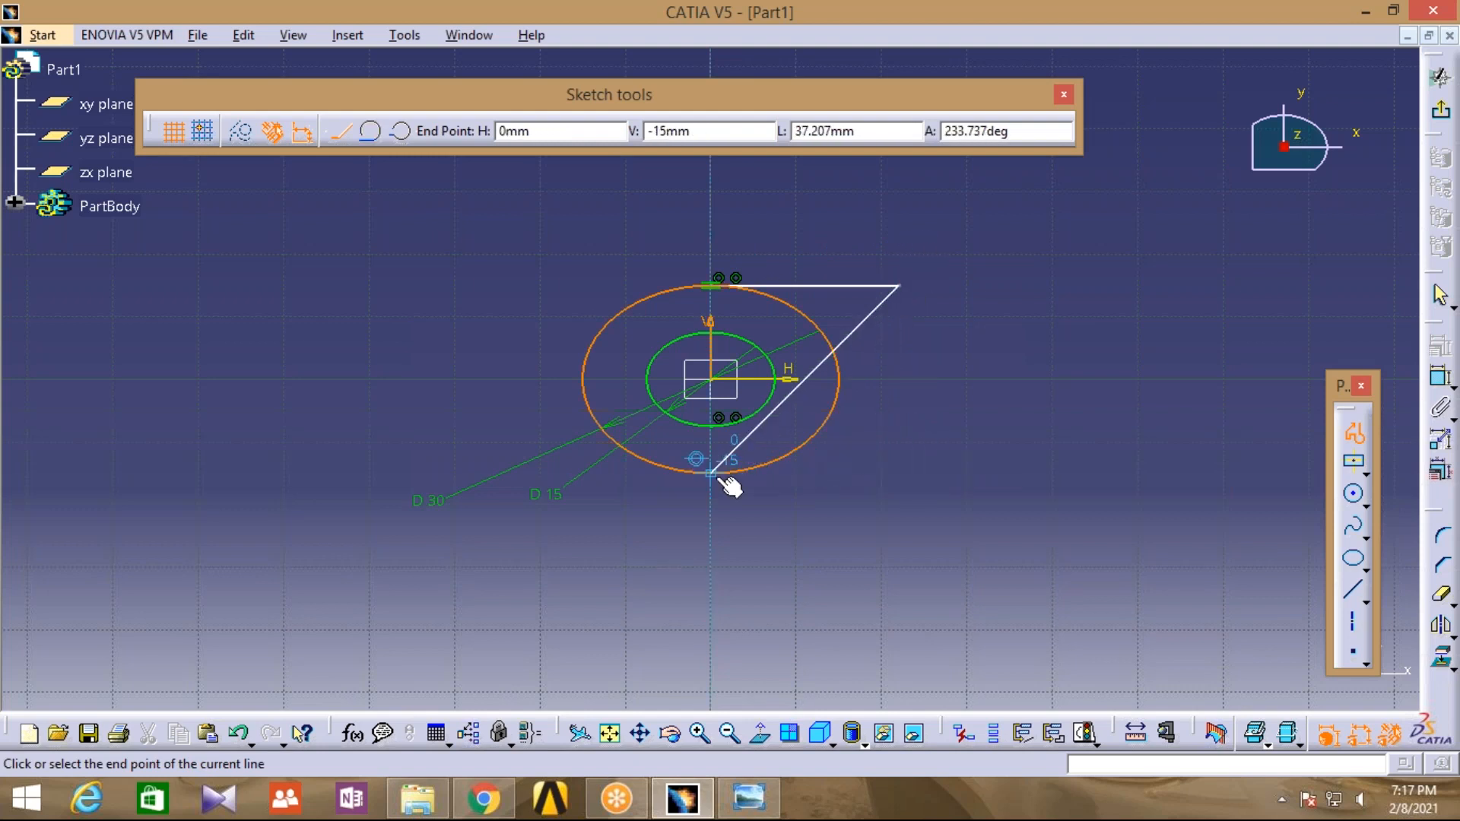
{"action": "left_click", "coordinate": [900, 466]}
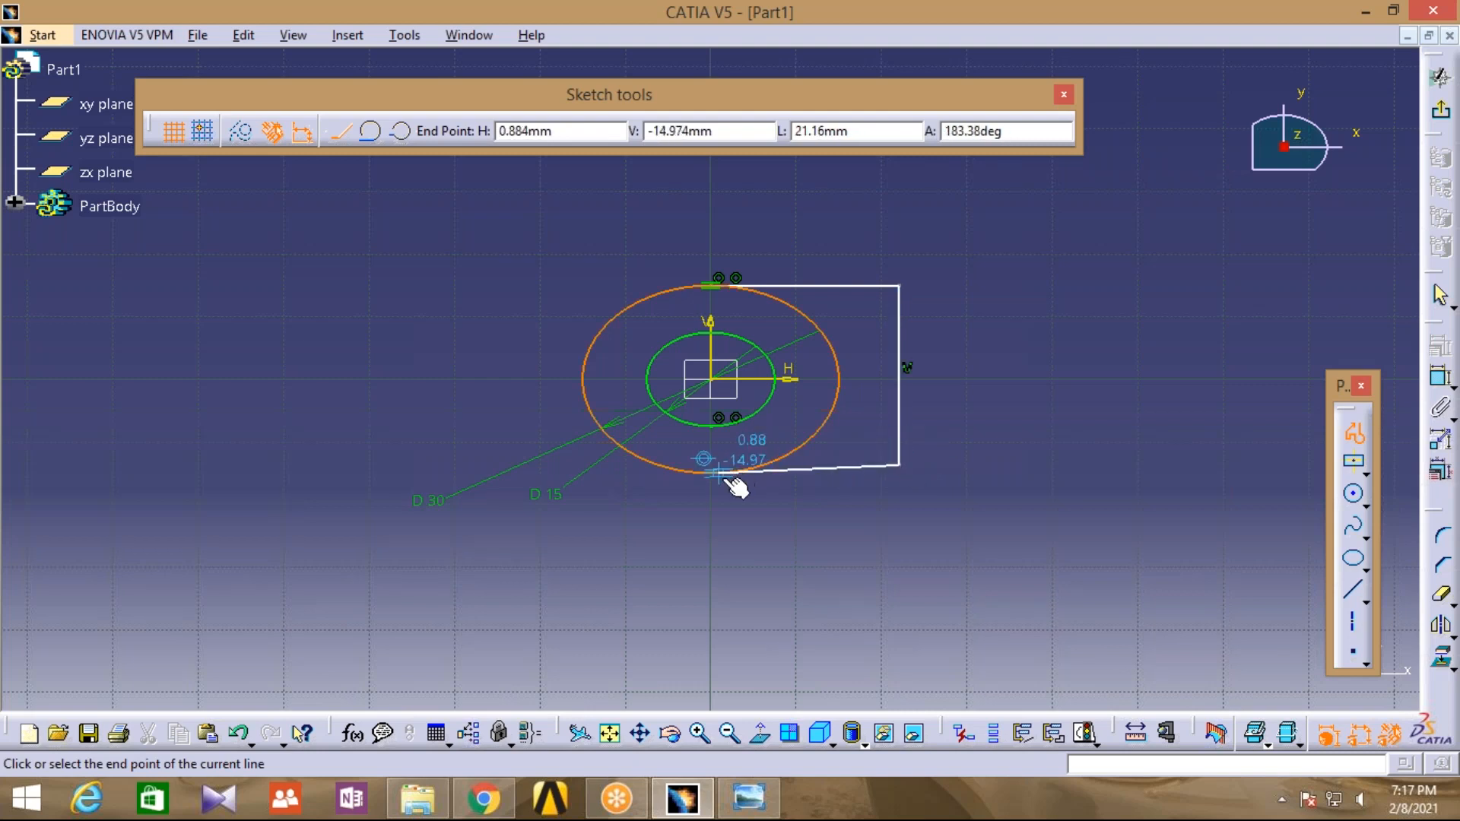
{"action": "key", "text": "ctrl+z"}
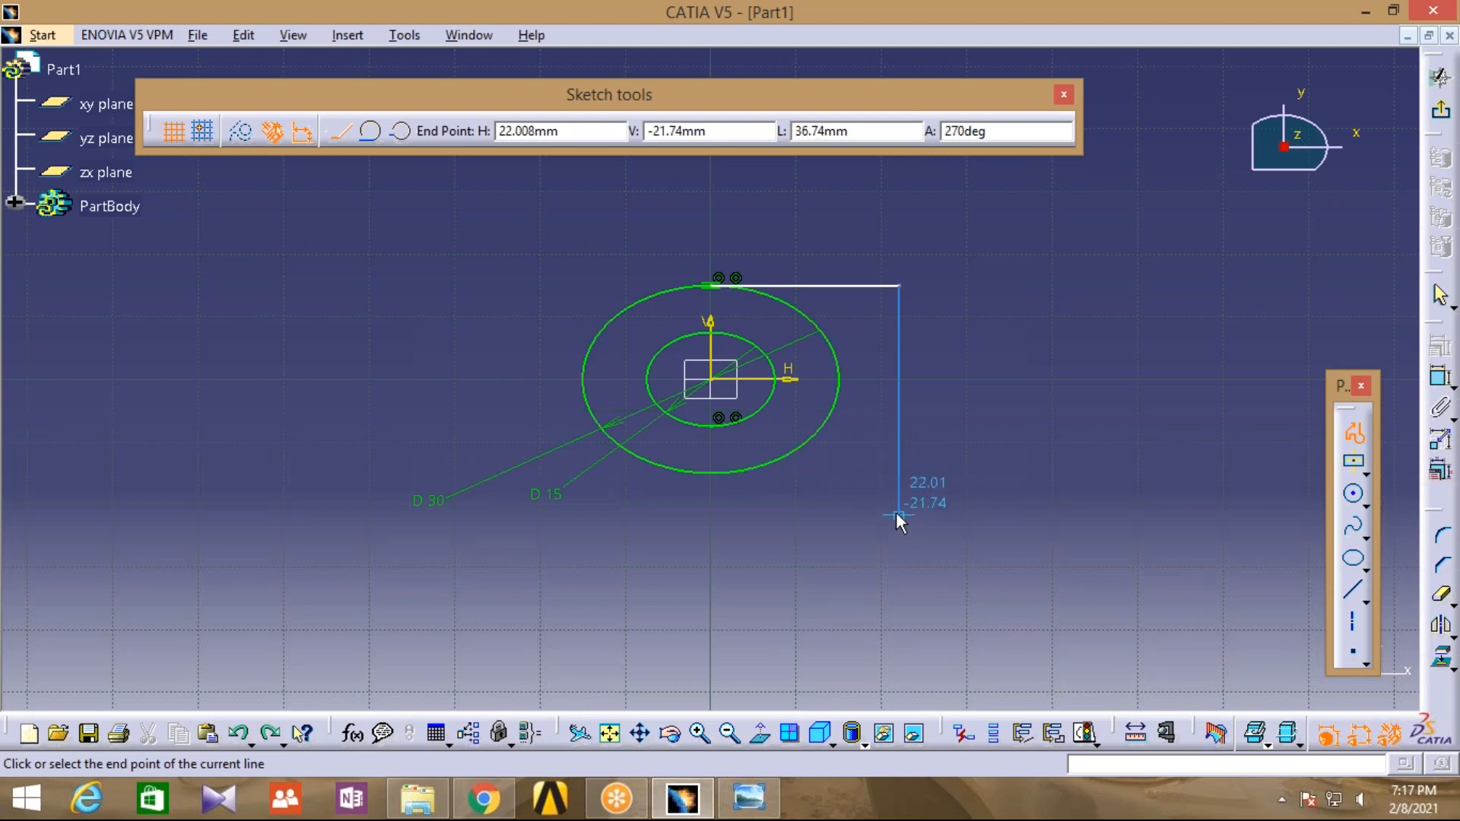
{"action": "key", "text": "Escape"}
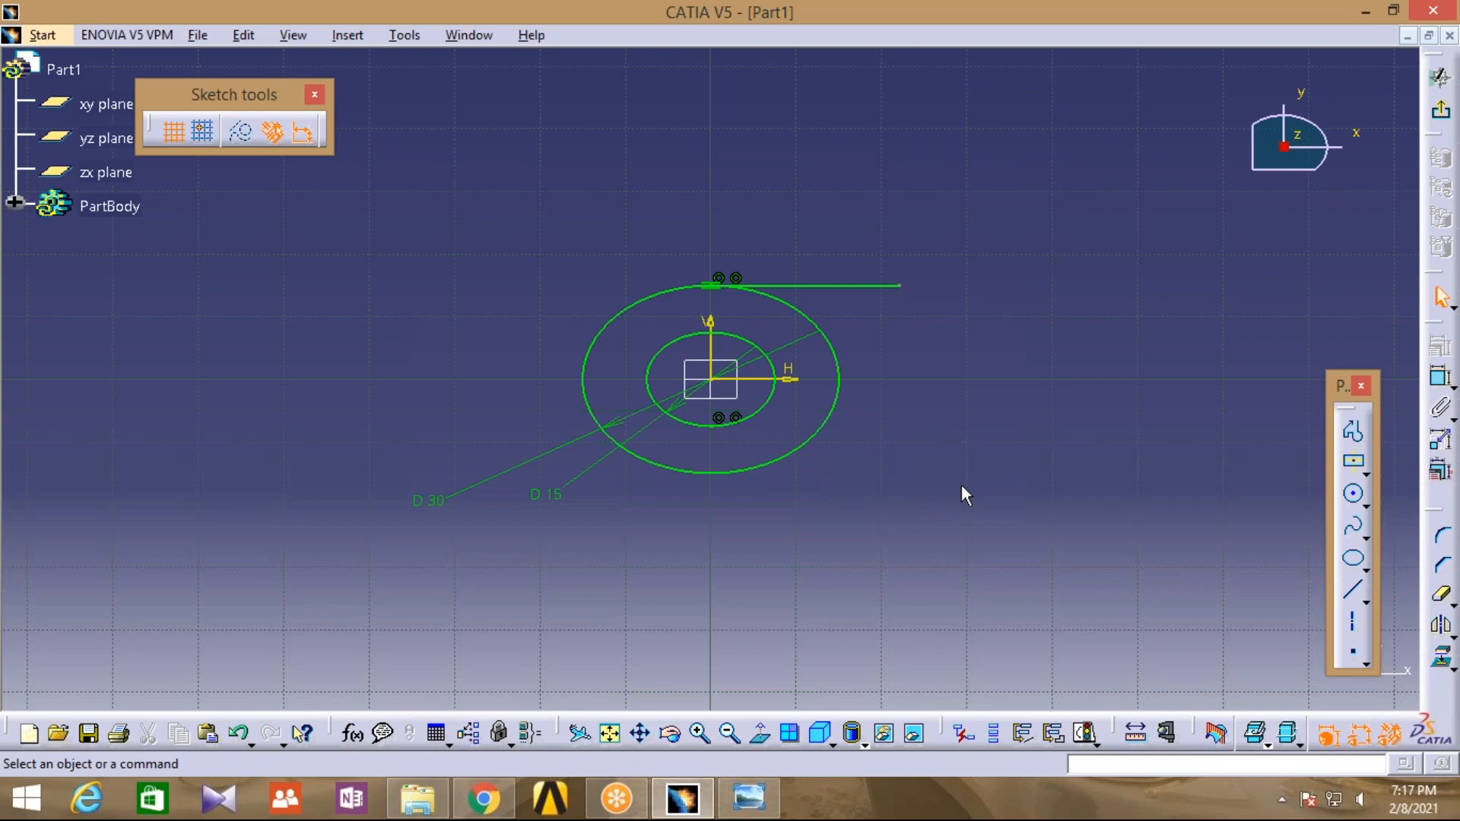
Dimension the upper horizontal line and set its length to 18.13 mm
{"action": "left_click", "coordinate": [1441, 376]}
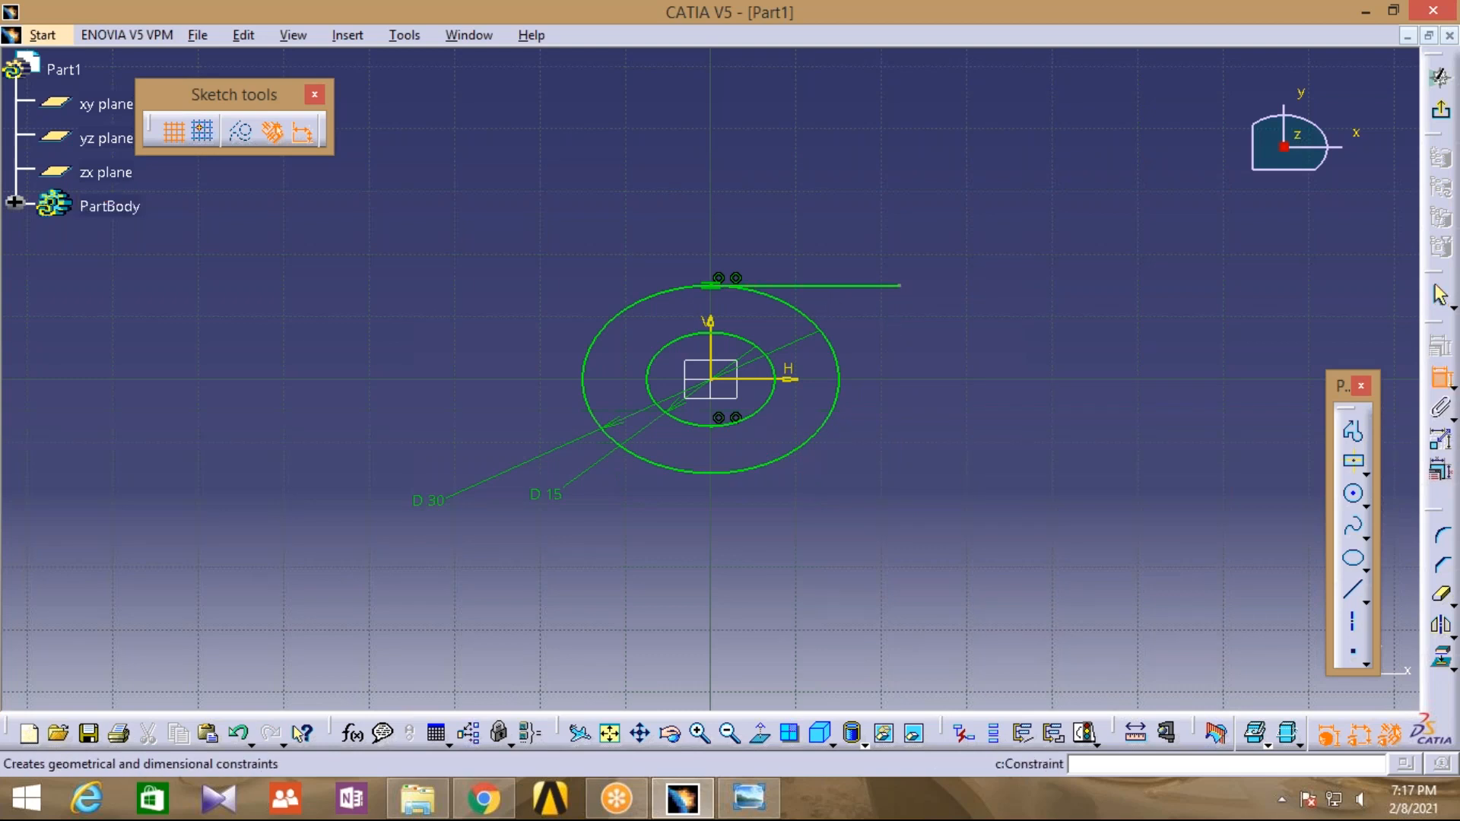
{"action": "left_click", "coordinate": [816, 287]}
{"action": "left_click", "coordinate": [804, 234]}
{"action": "double_click", "coordinate": [804, 235]}
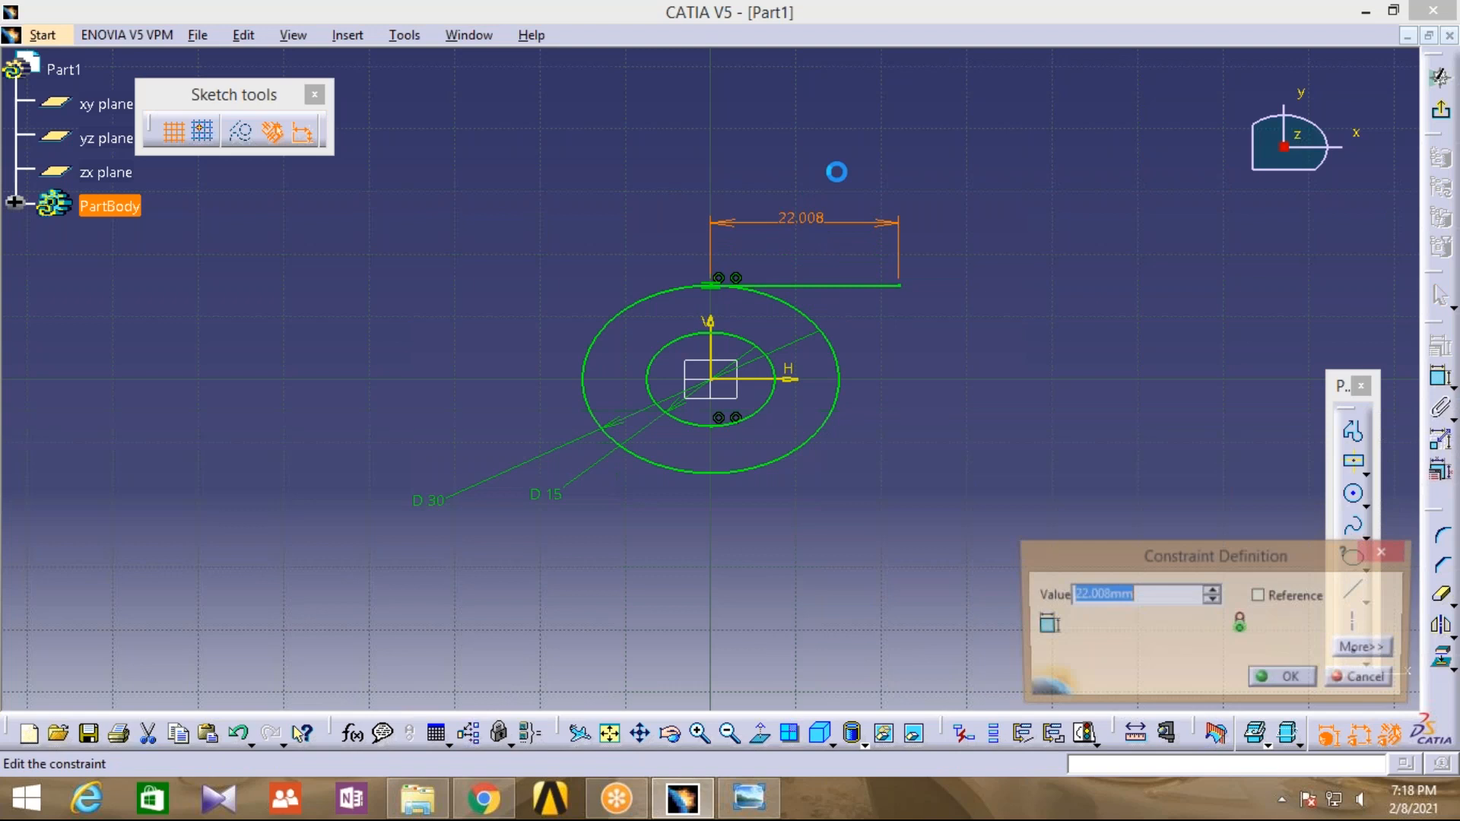
{"action": "type", "text": "18.13"}
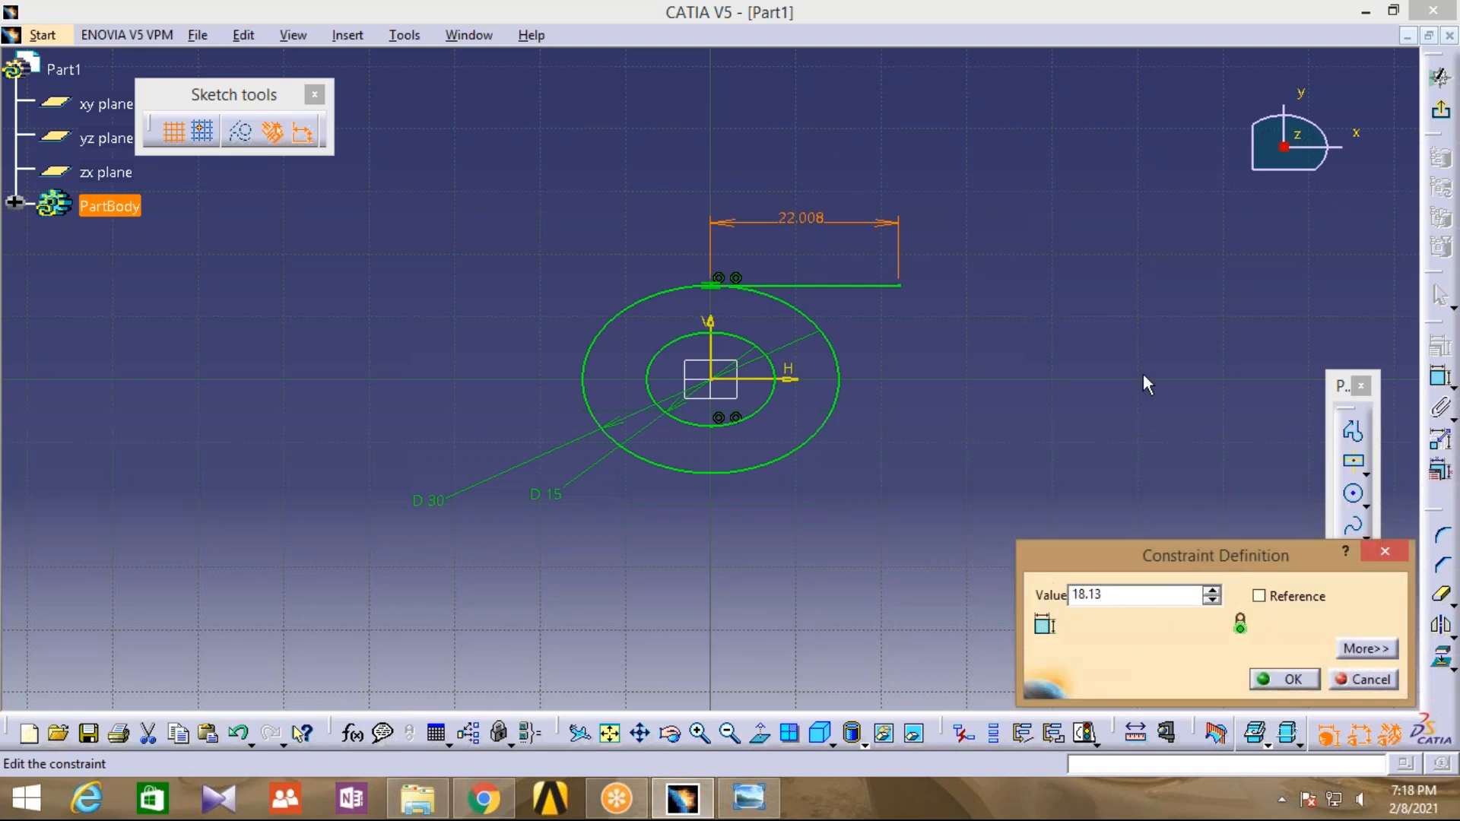
{"action": "left_click", "coordinate": [1277, 679]}
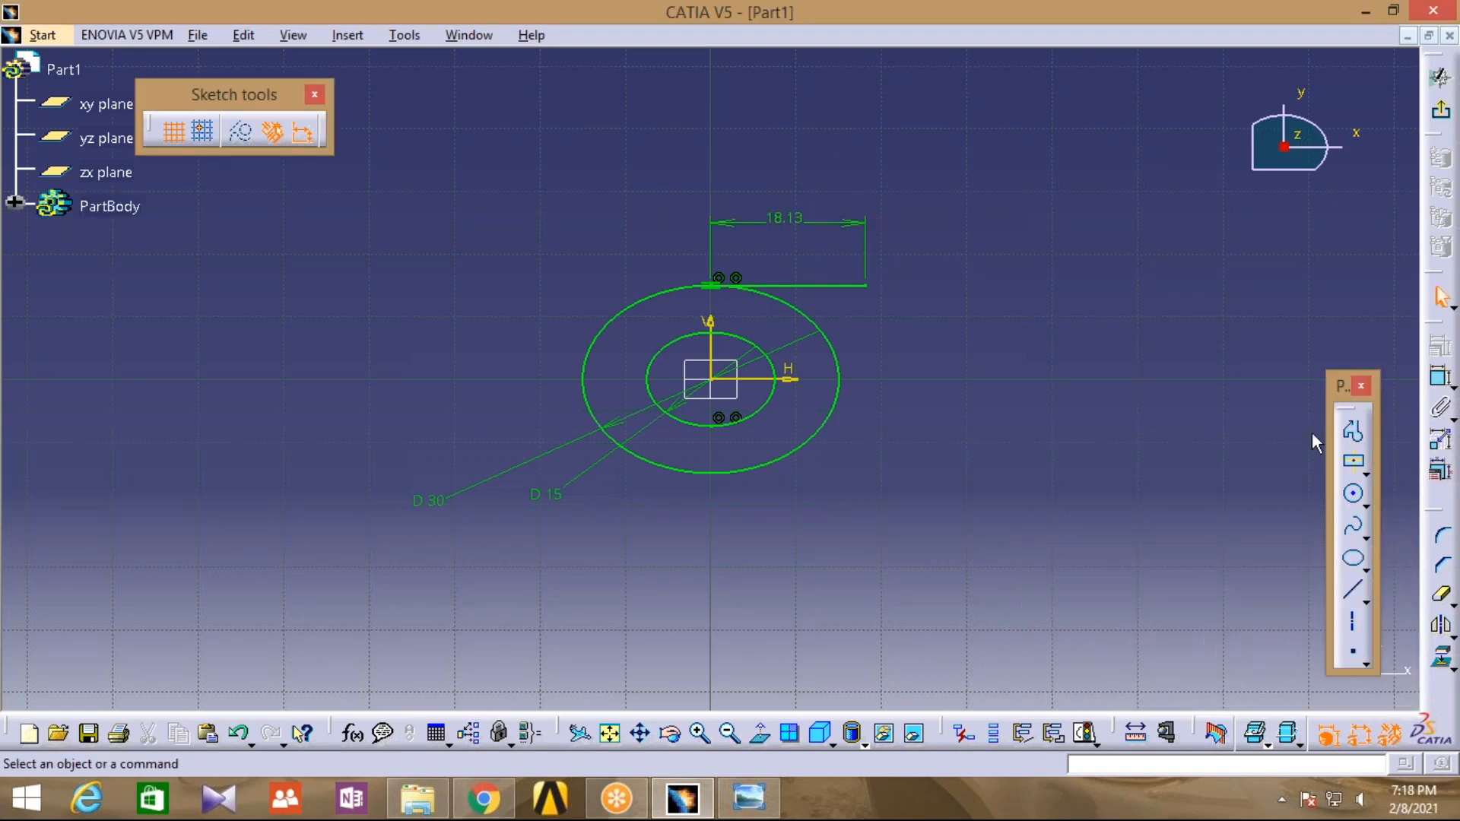
Draw an 18.13 mm horizontal line from the outer circle's lowest point, and close it vertically to the upper line's right end
{"action": "left_click", "coordinate": [1352, 430]}
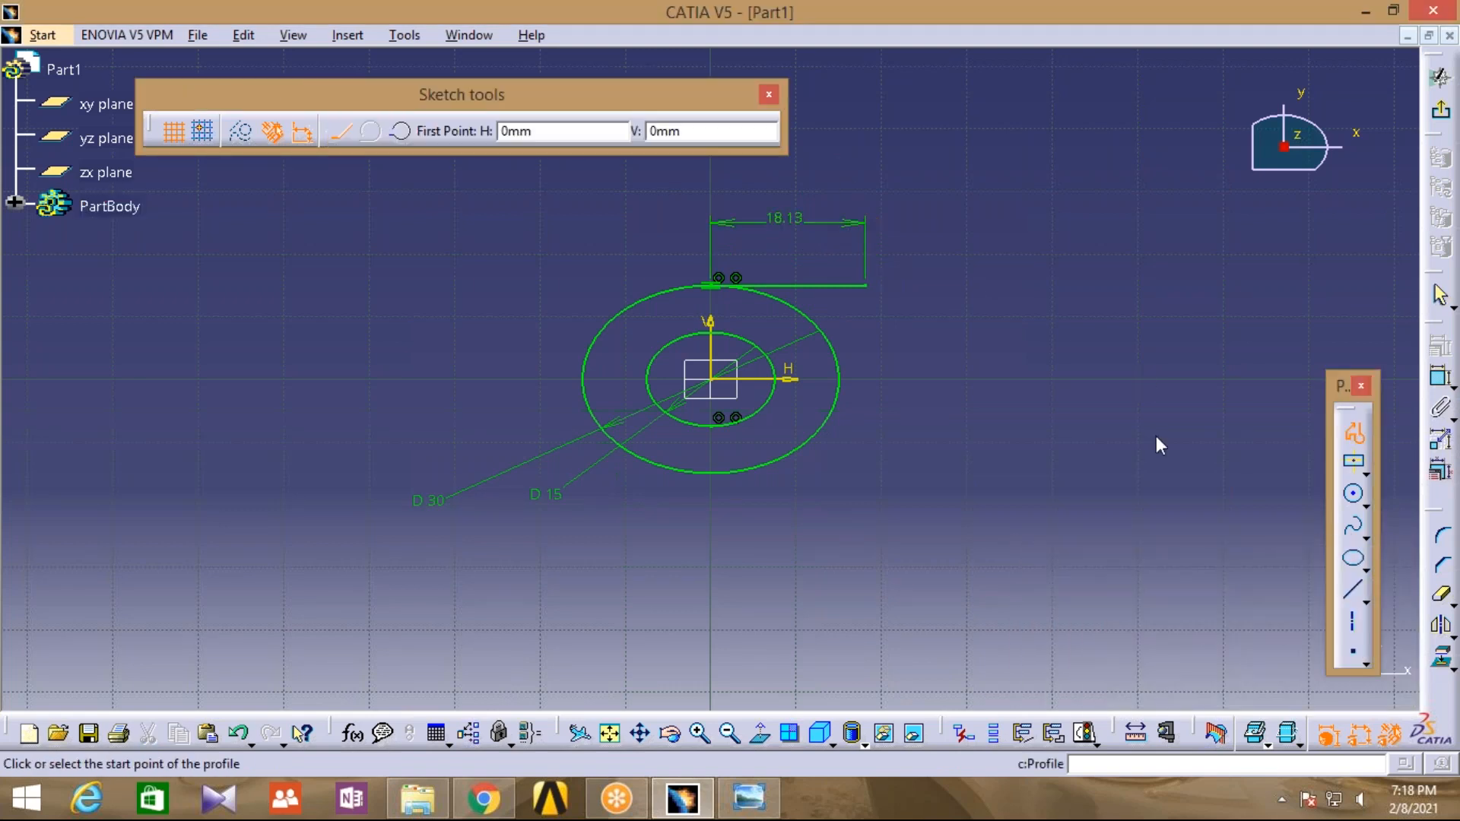
{"action": "left_click", "coordinate": [713, 474]}
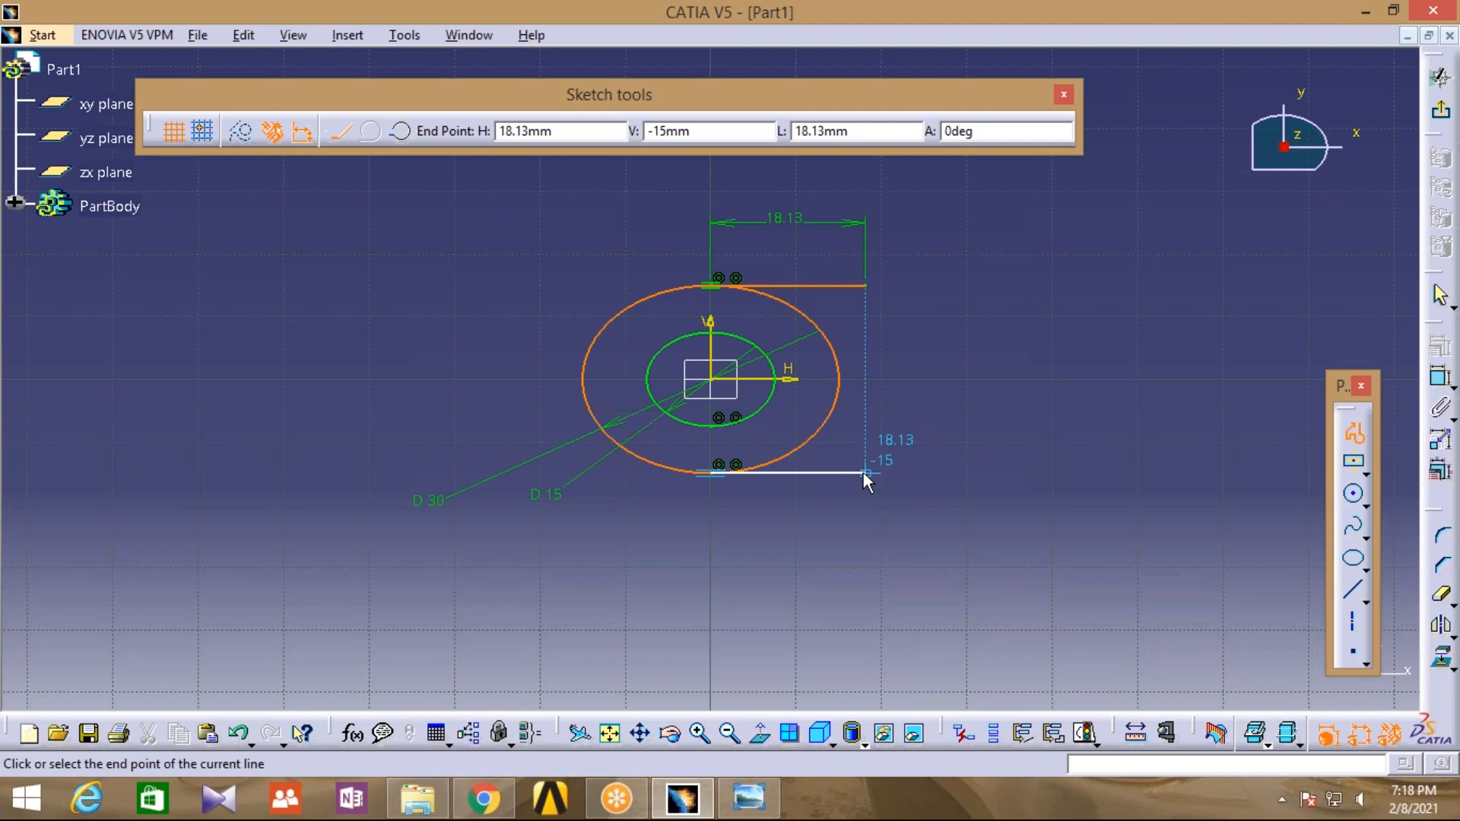
{"action": "left_click", "coordinate": [863, 473]}
{"action": "left_click", "coordinate": [864, 286]}
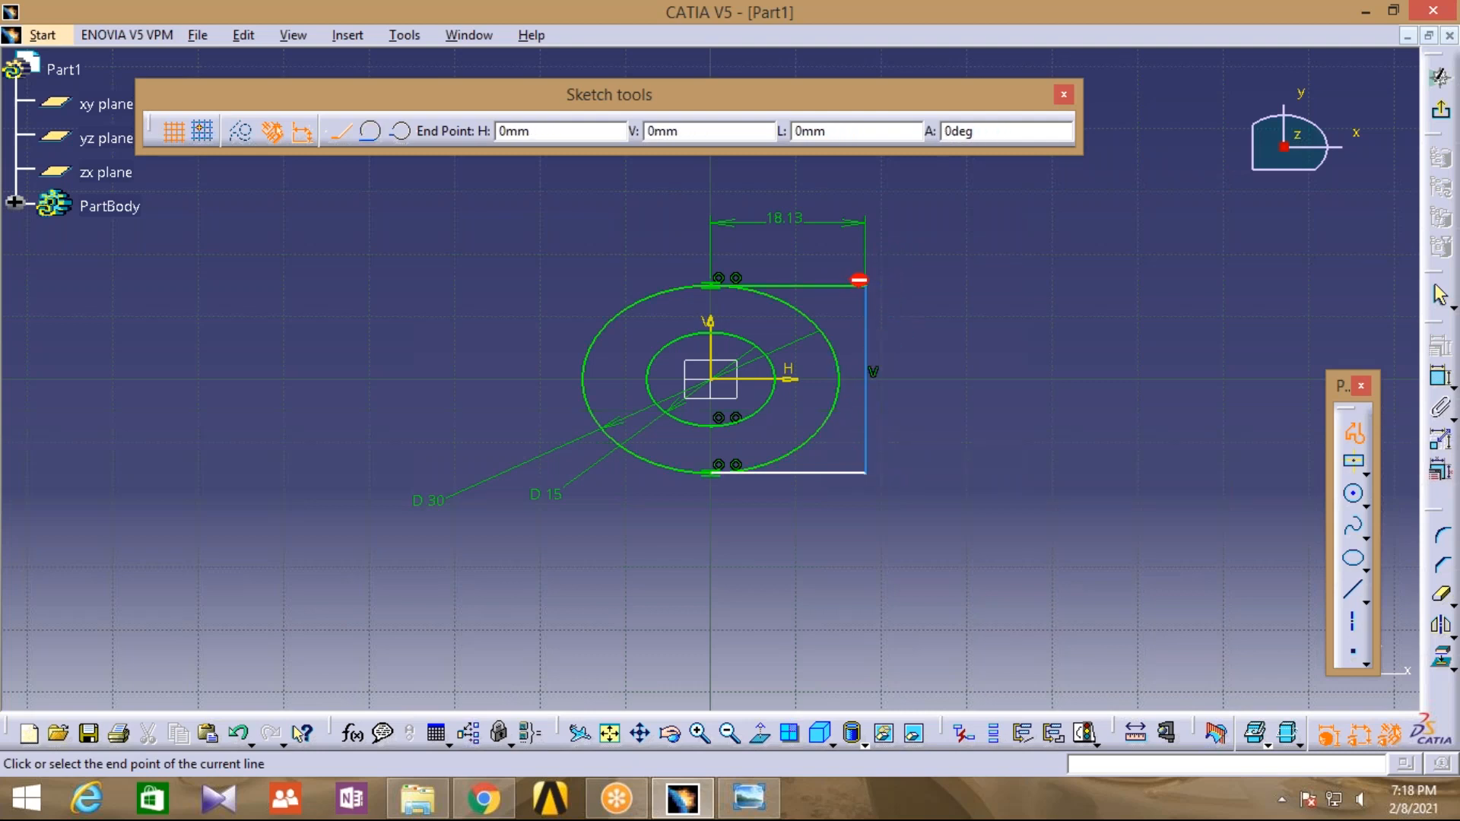
{"action": "left_click", "coordinate": [1355, 432]}
{"action": "left_click", "coordinate": [1249, 424]}
Compare the sketch with the drawing's top view, and trim away the right half of the 30 mm circle with Quick Trim
{"action": "left_click", "coordinate": [745, 800]}
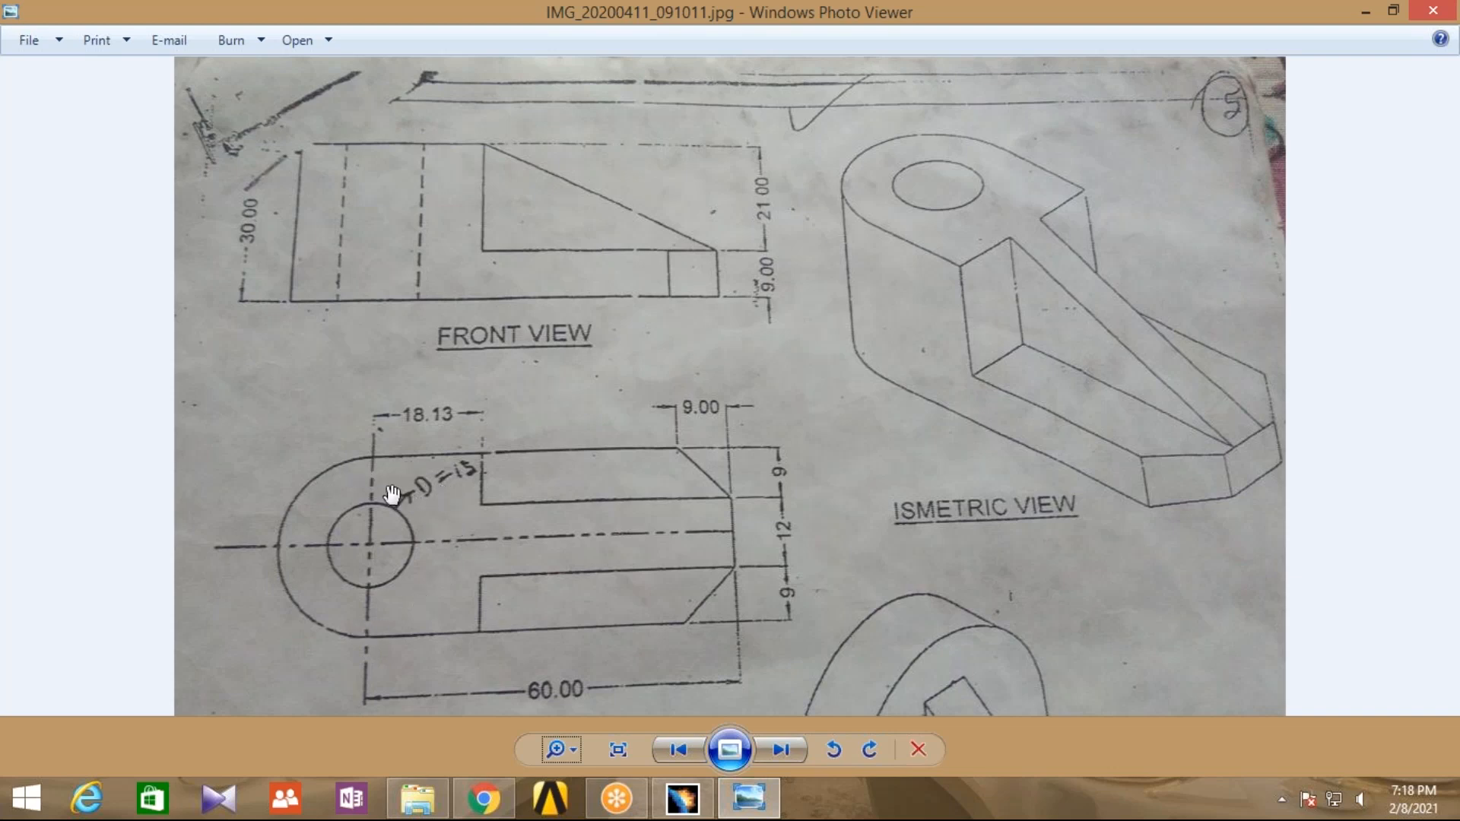
{"action": "left_click", "coordinate": [693, 807]}
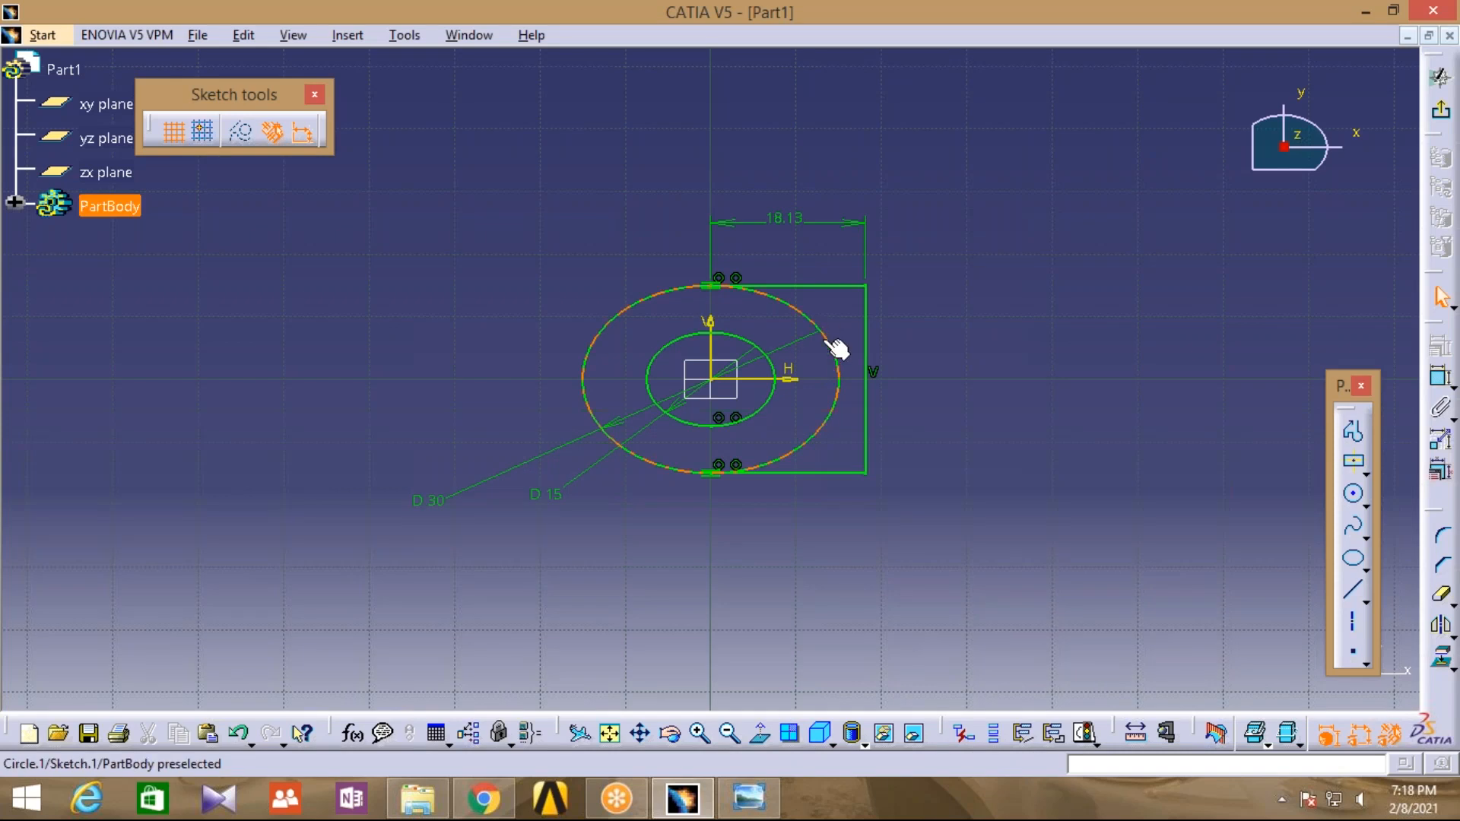
{"action": "left_click", "coordinate": [1445, 602]}
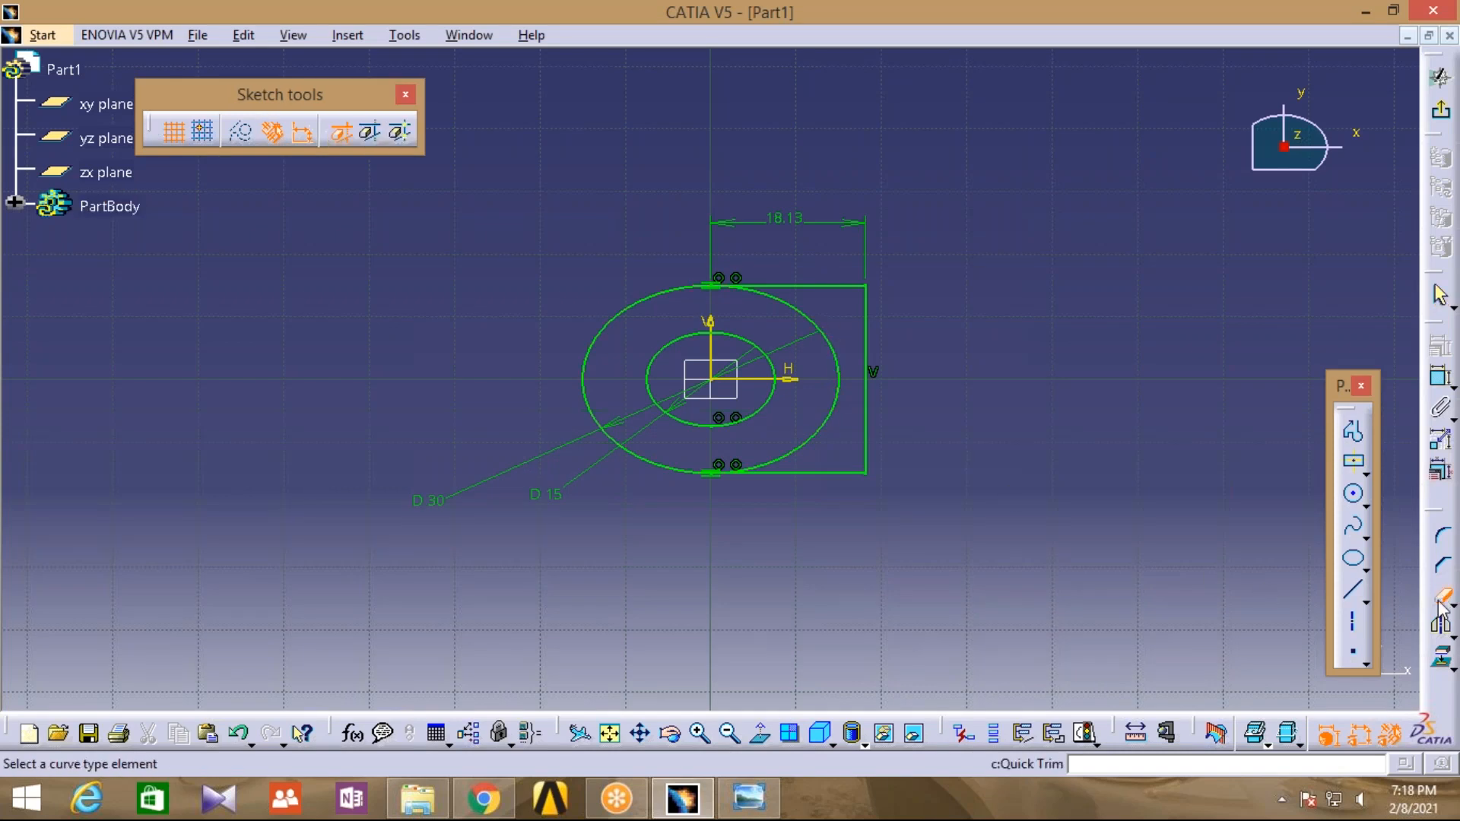
{"action": "left_click", "coordinate": [836, 404]}
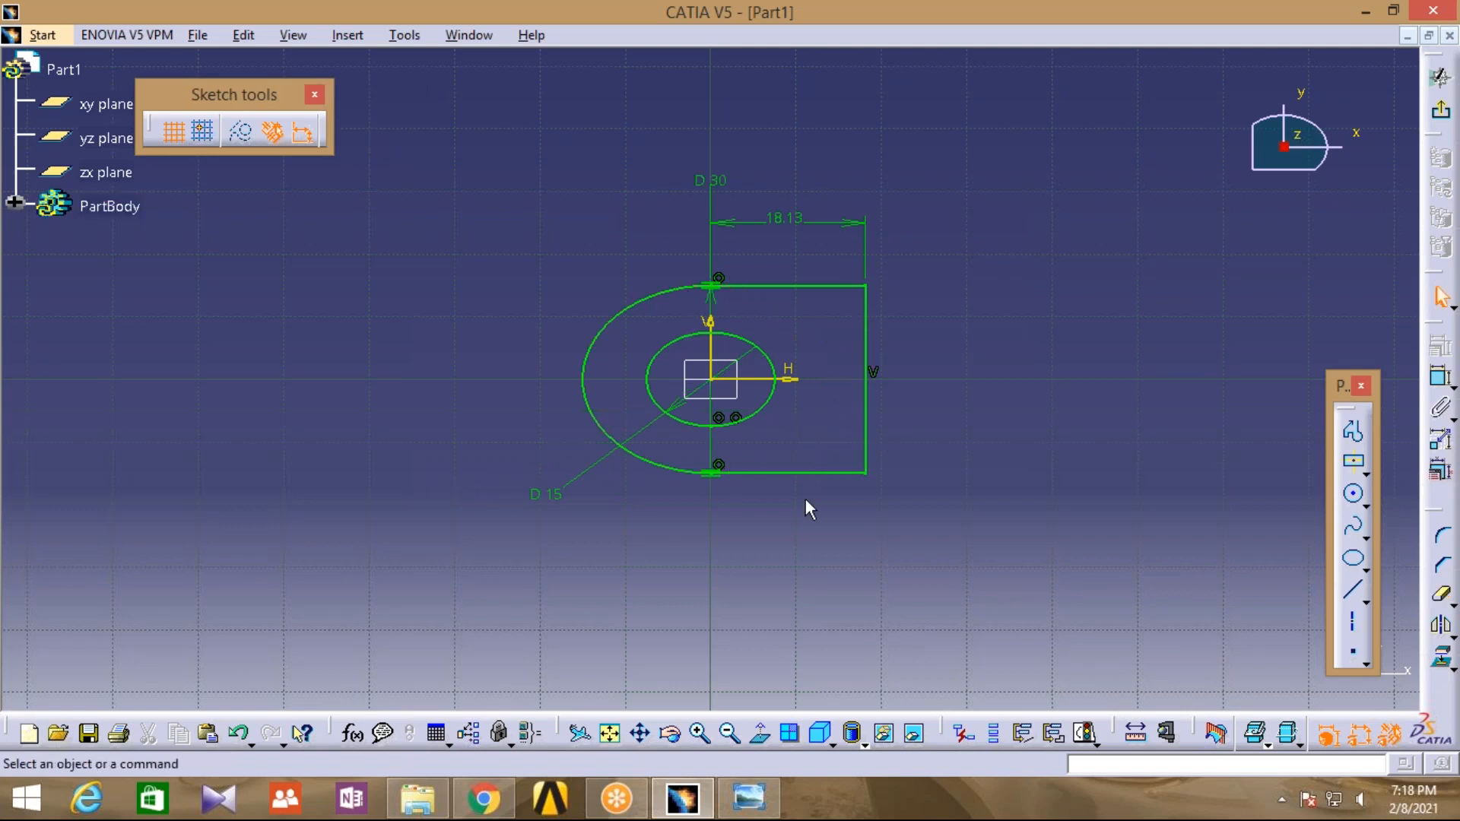
Check the overall block height in the drawing's front view and return to the CATIA sketch
{"action": "left_click", "coordinate": [773, 806]}
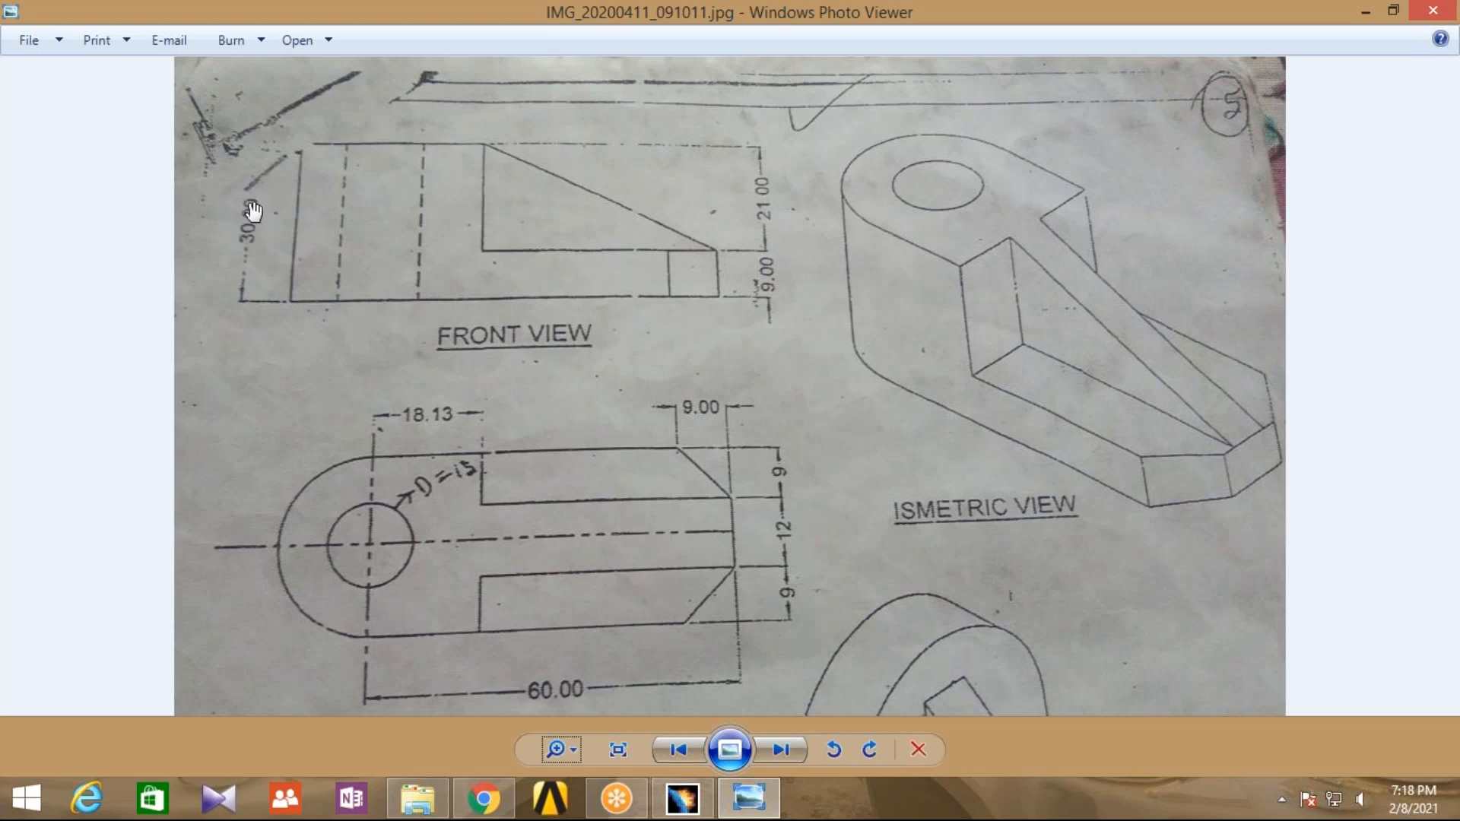
{"action": "left_click", "coordinate": [682, 798]}
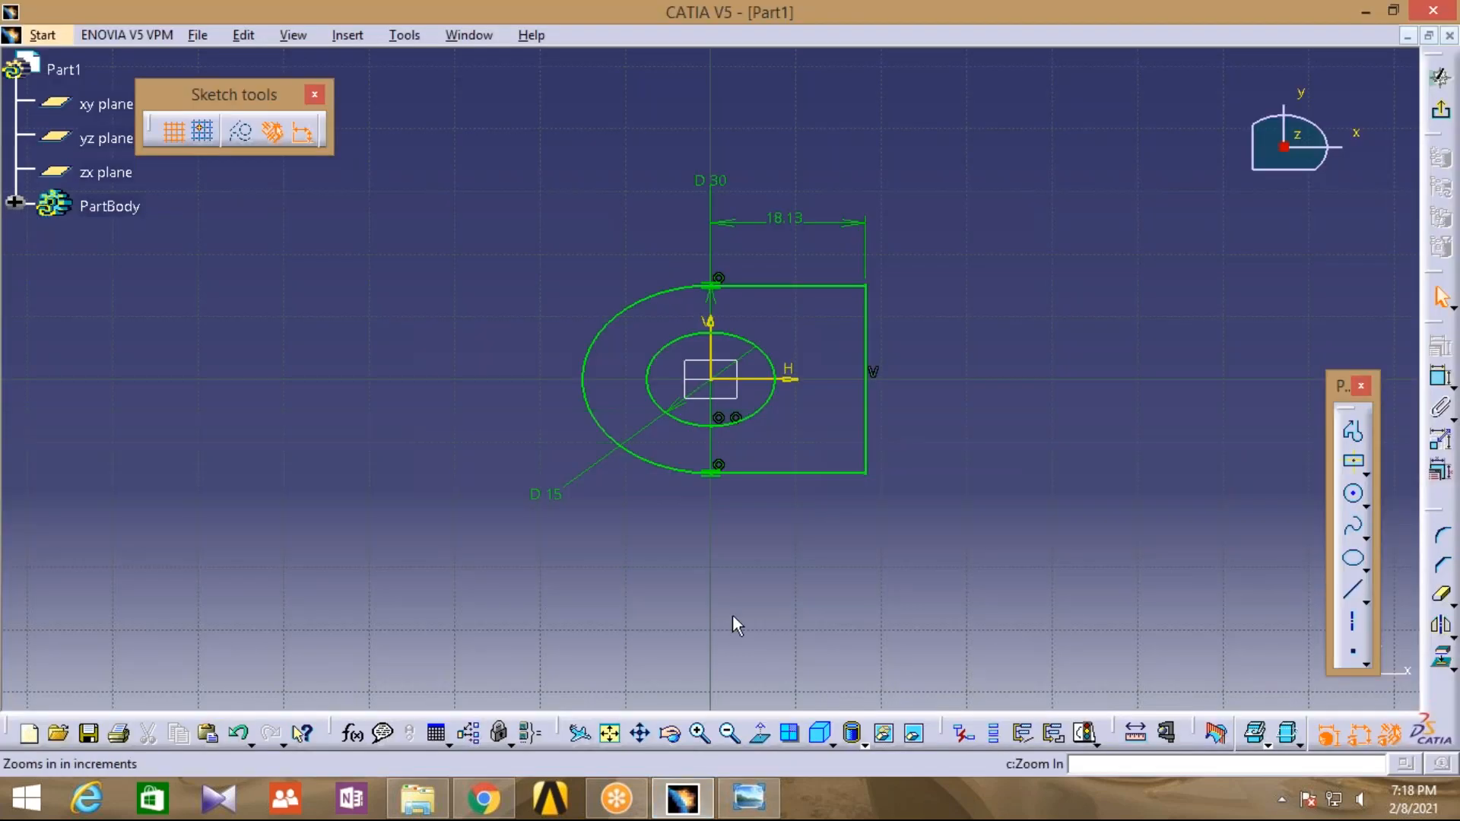
Exit the sketch and extrude the rounded block profile with its hole as a 30 mm Pad
{"action": "left_click", "coordinate": [1440, 111]}
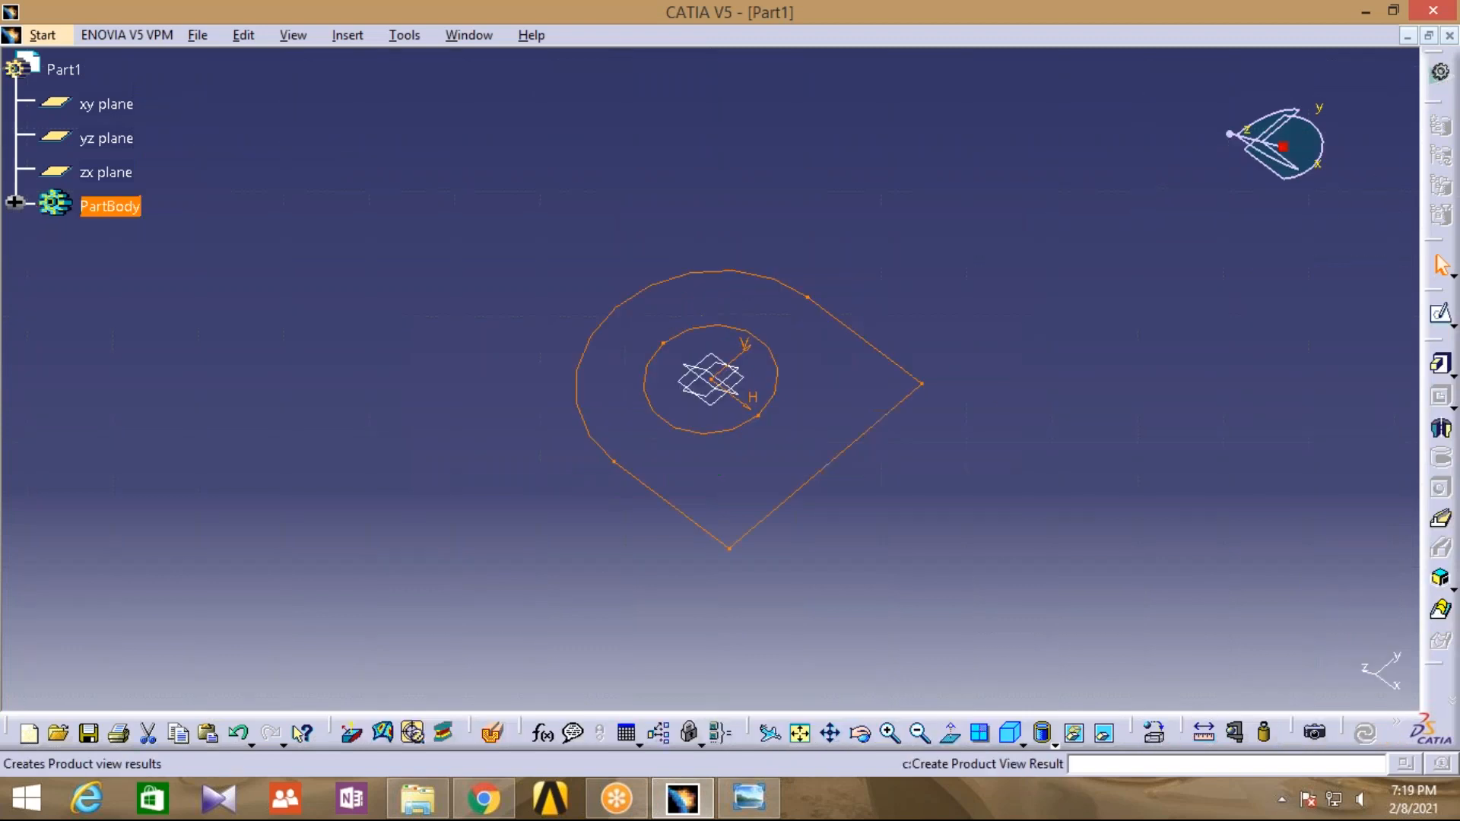
{"action": "left_click", "coordinate": [1439, 365]}
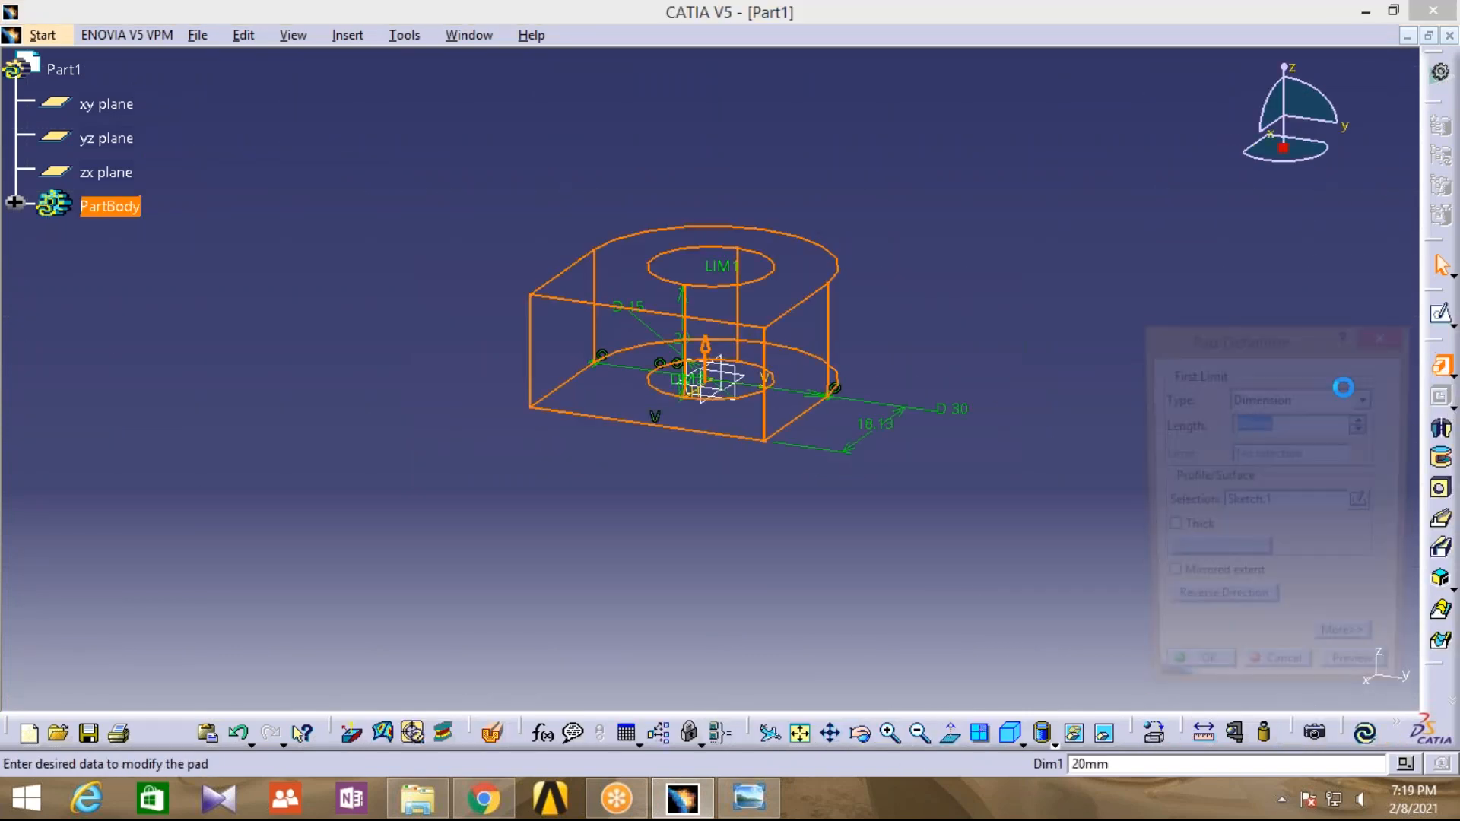
{"action": "type", "text": "30"}
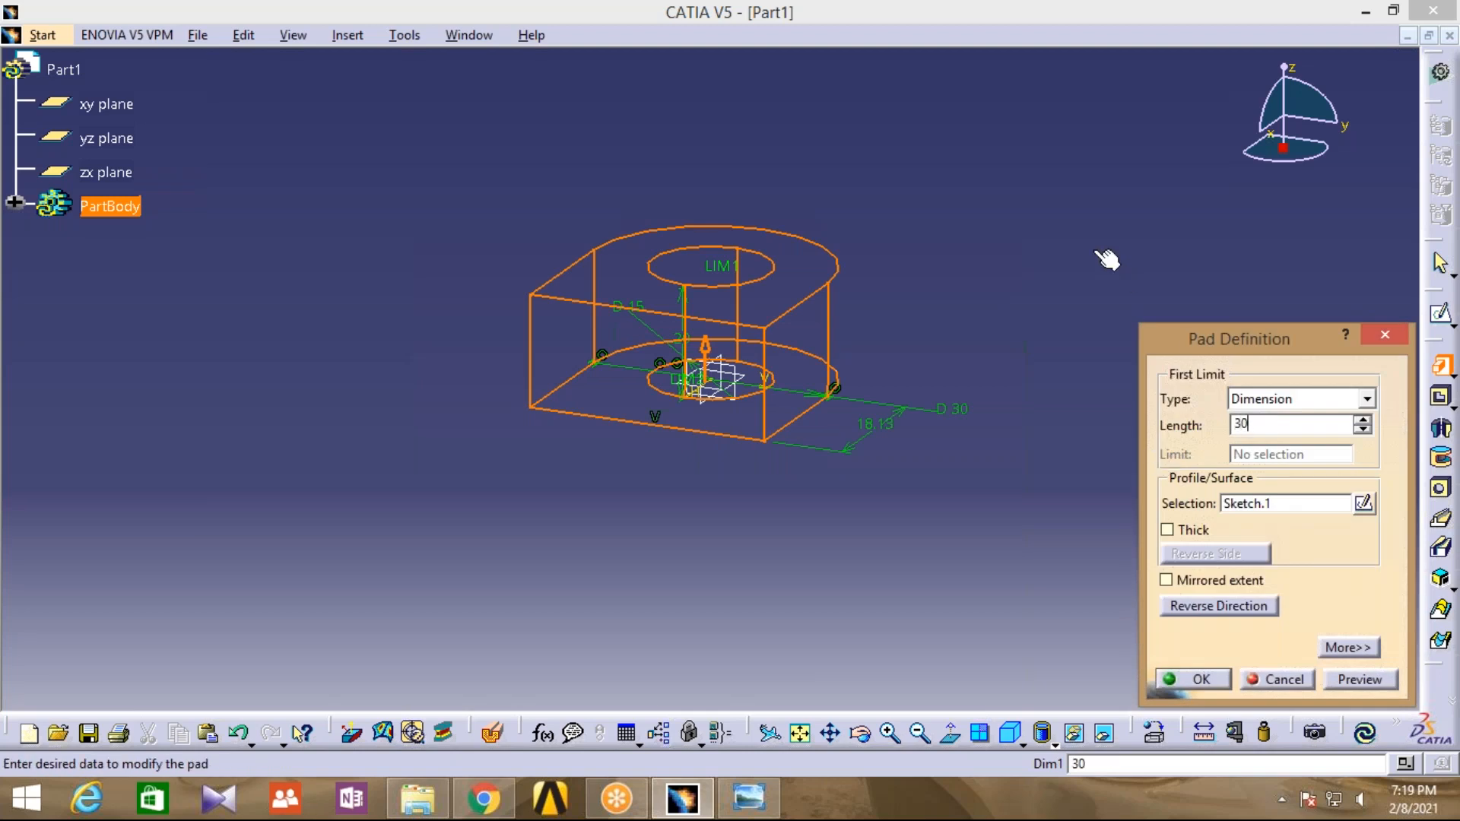
{"action": "left_click", "coordinate": [1202, 678]}
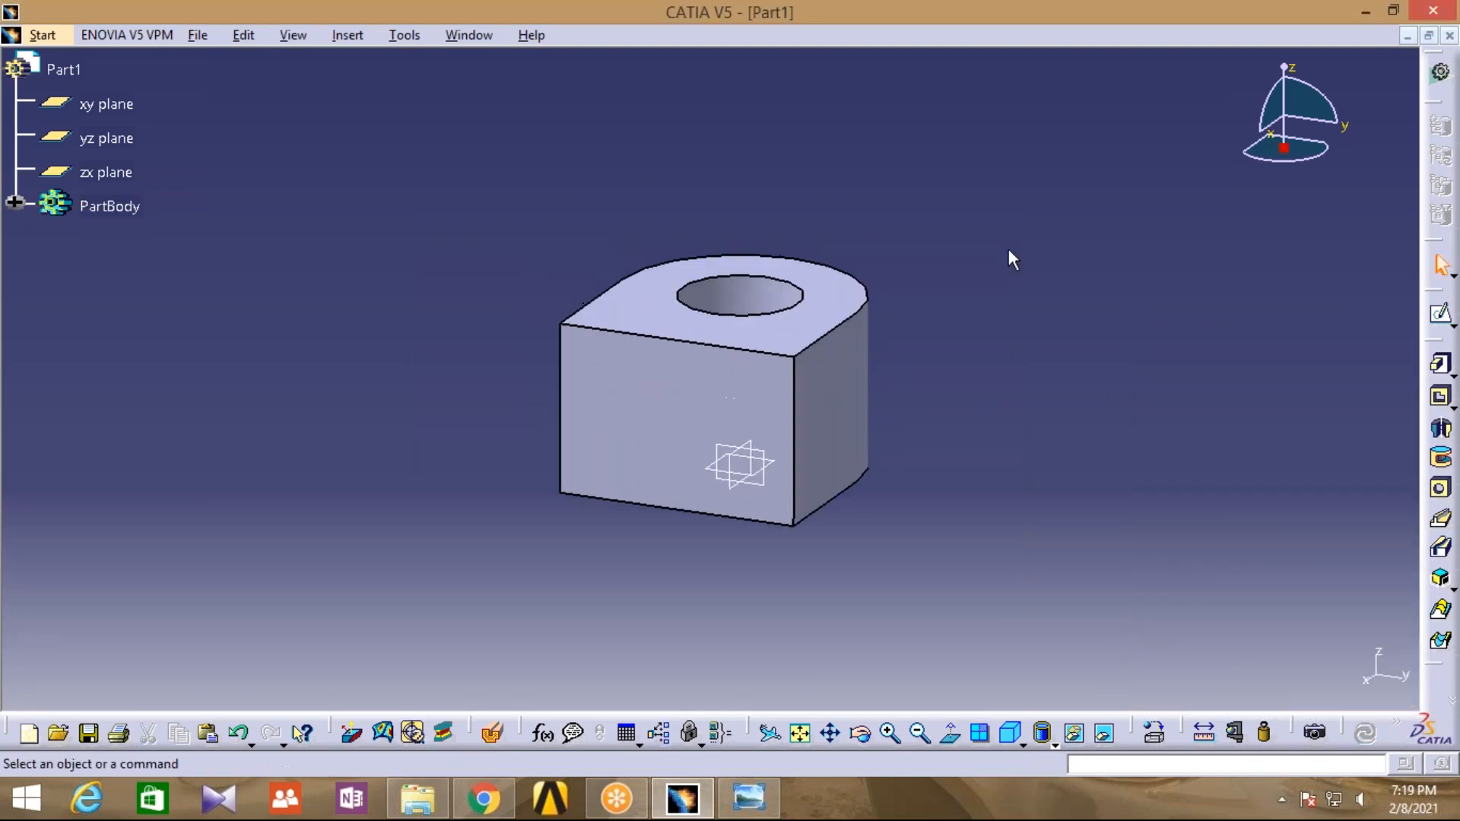
Change the fill colour of PartBody to orange in its graphic properties
{"action": "middle_click_drag", "start_coordinate": [1068, 511], "coordinate": [975, 506]}
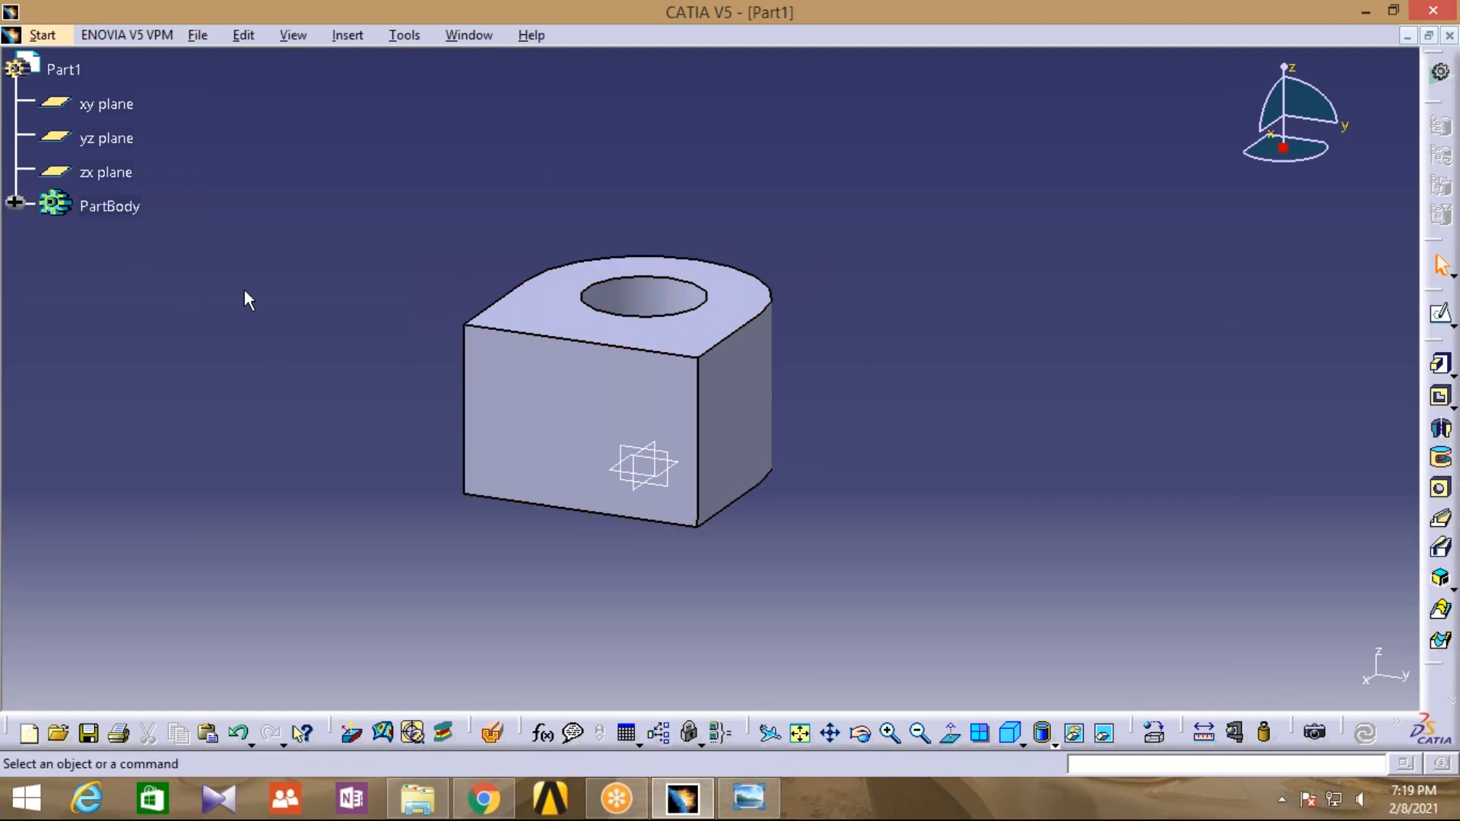
{"action": "right_click", "coordinate": [111, 206]}
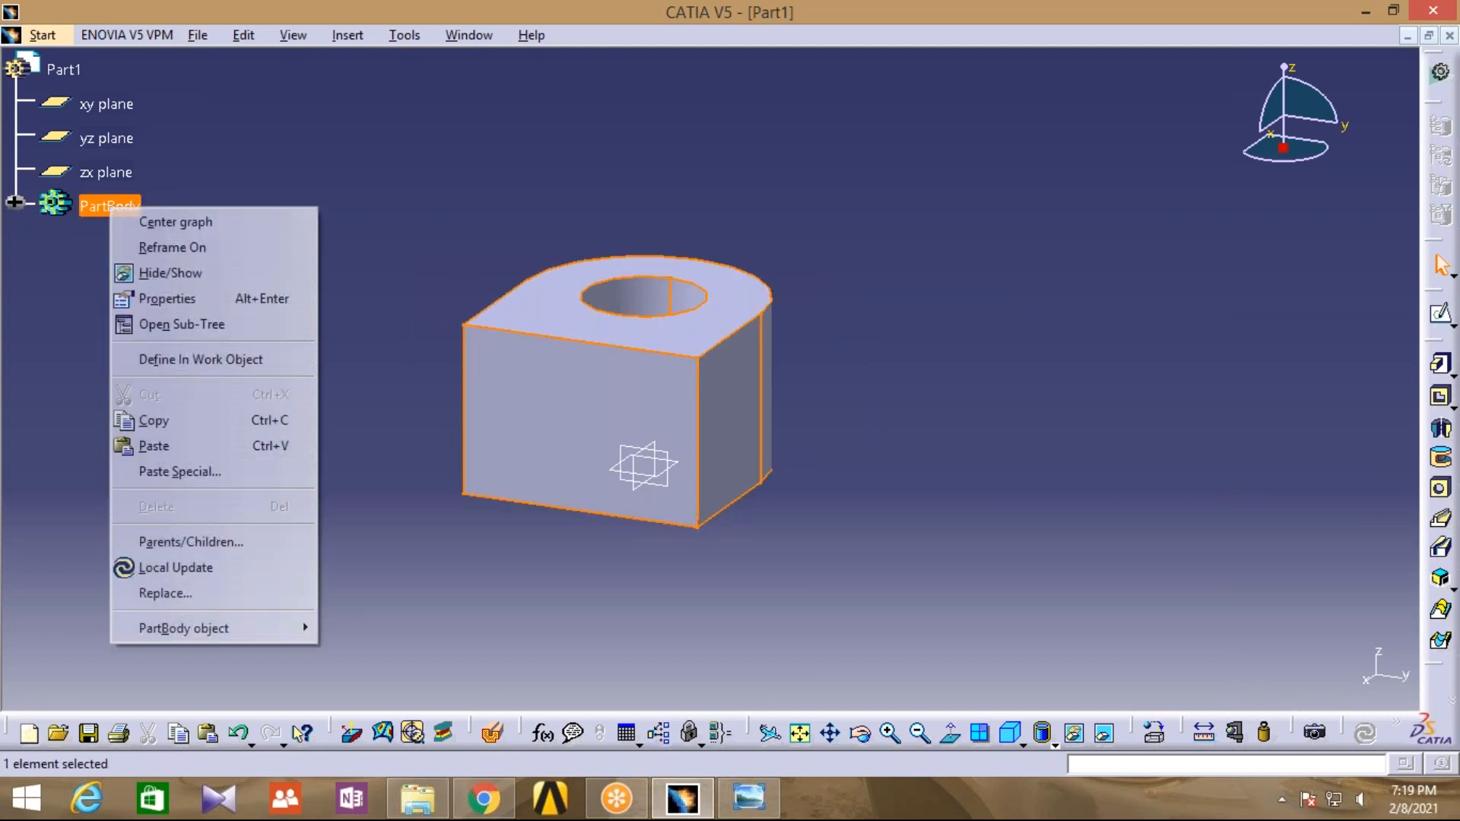
{"action": "left_click", "coordinate": [159, 296]}
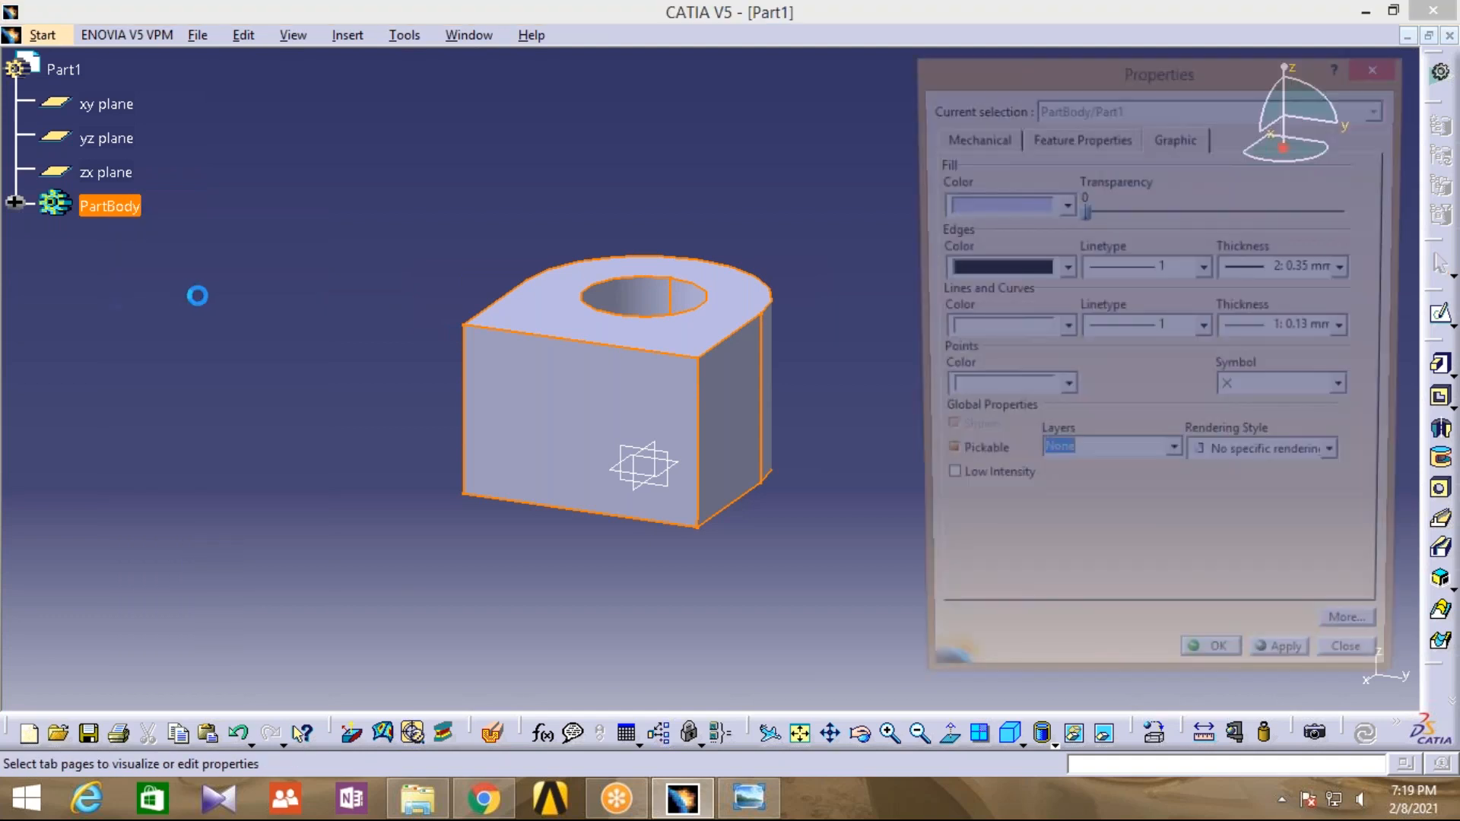
{"action": "left_click", "coordinate": [1062, 204]}
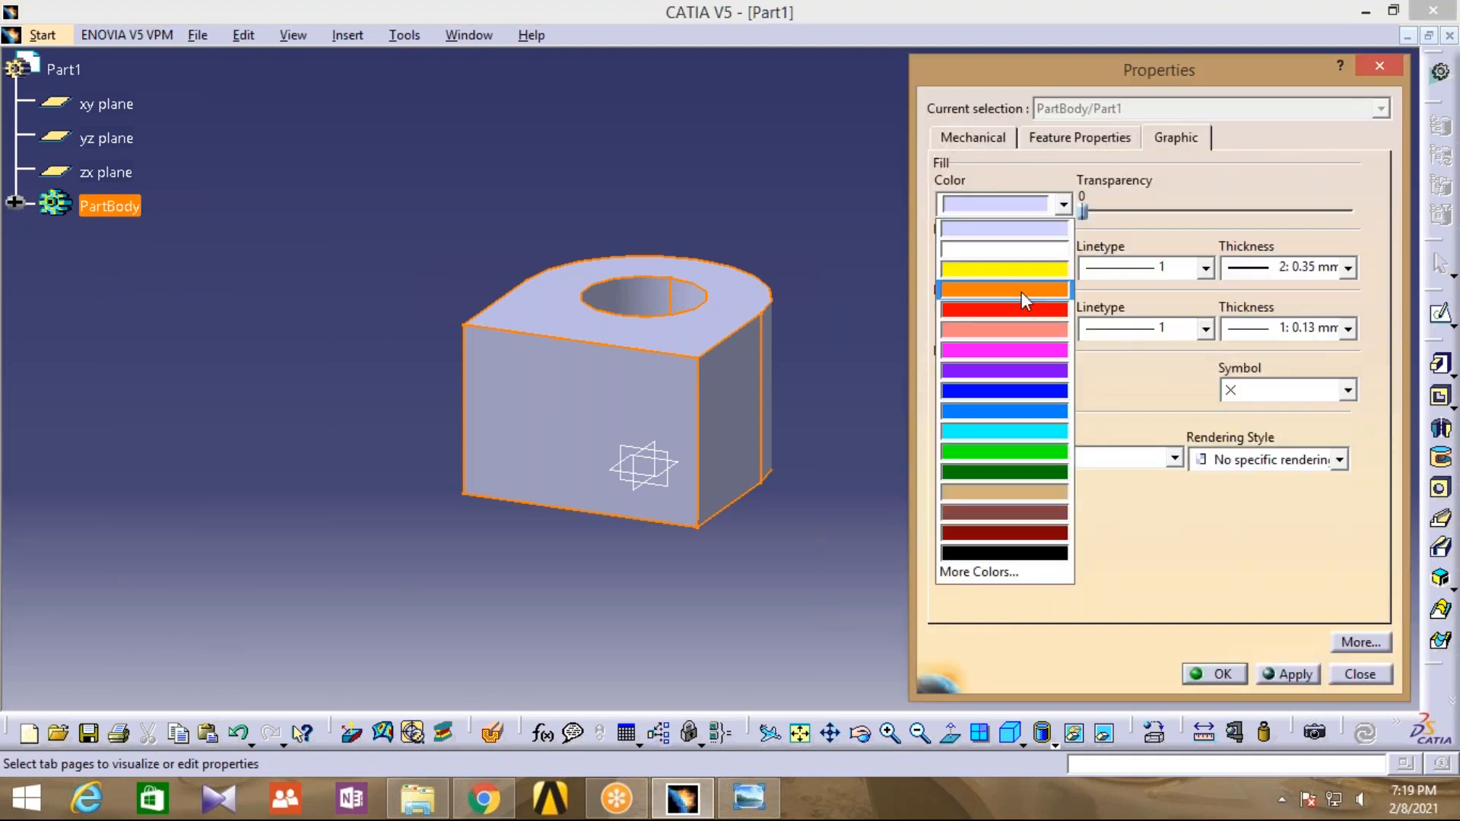
{"action": "left_click", "coordinate": [1025, 291]}
{"action": "left_click", "coordinate": [1222, 672]}
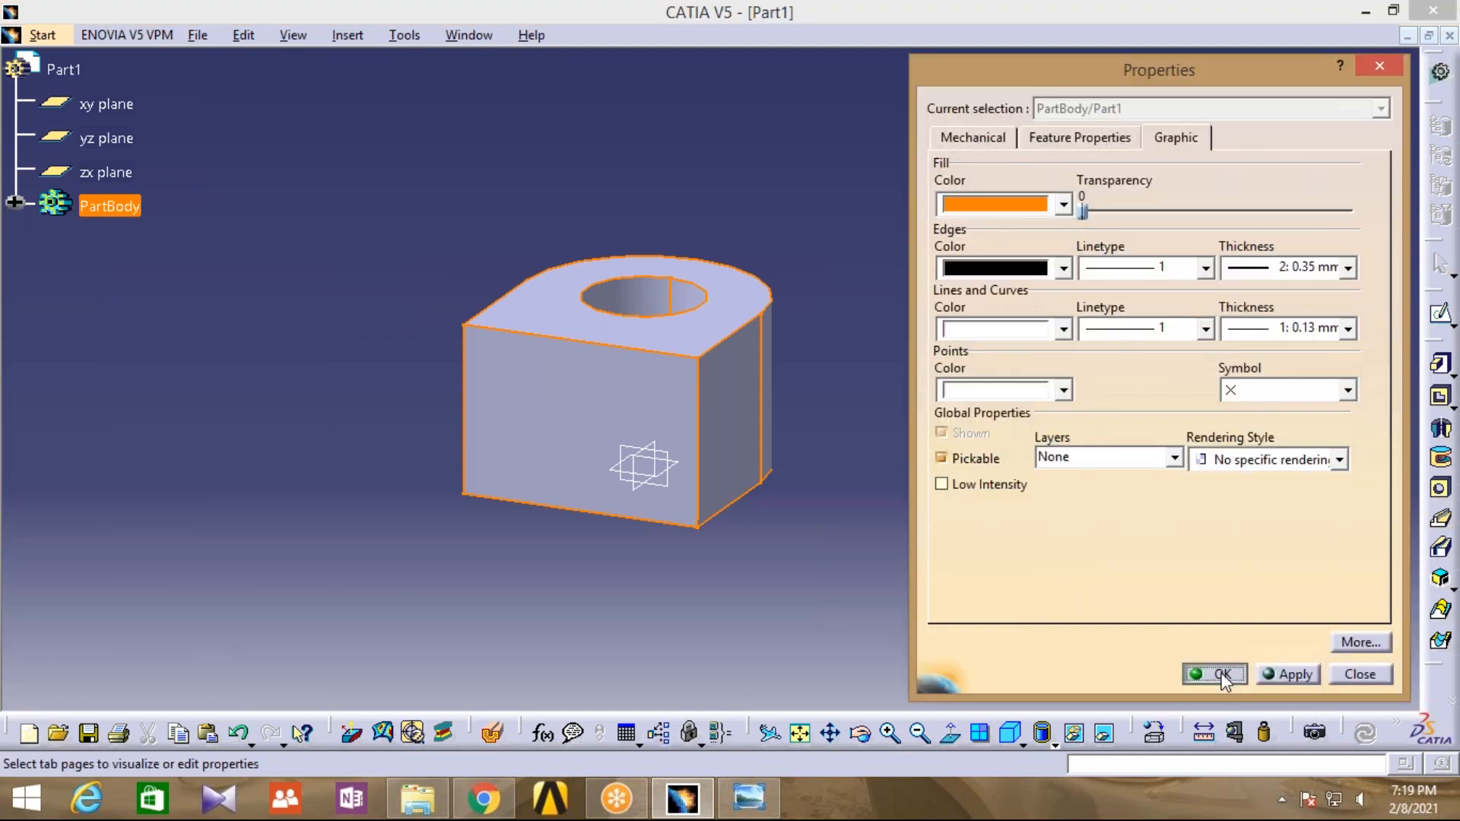
{"action": "middle_click_drag", "start_coordinate": [897, 449], "coordinate": [1043, 423]}
{"action": "middle_click_drag", "start_coordinate": [511, 218], "coordinate": [458, 236]}
Save the part to the Desktop as a4 and close its document
{"action": "left_click", "coordinate": [193, 35]}
{"action": "left_click", "coordinate": [232, 199]}
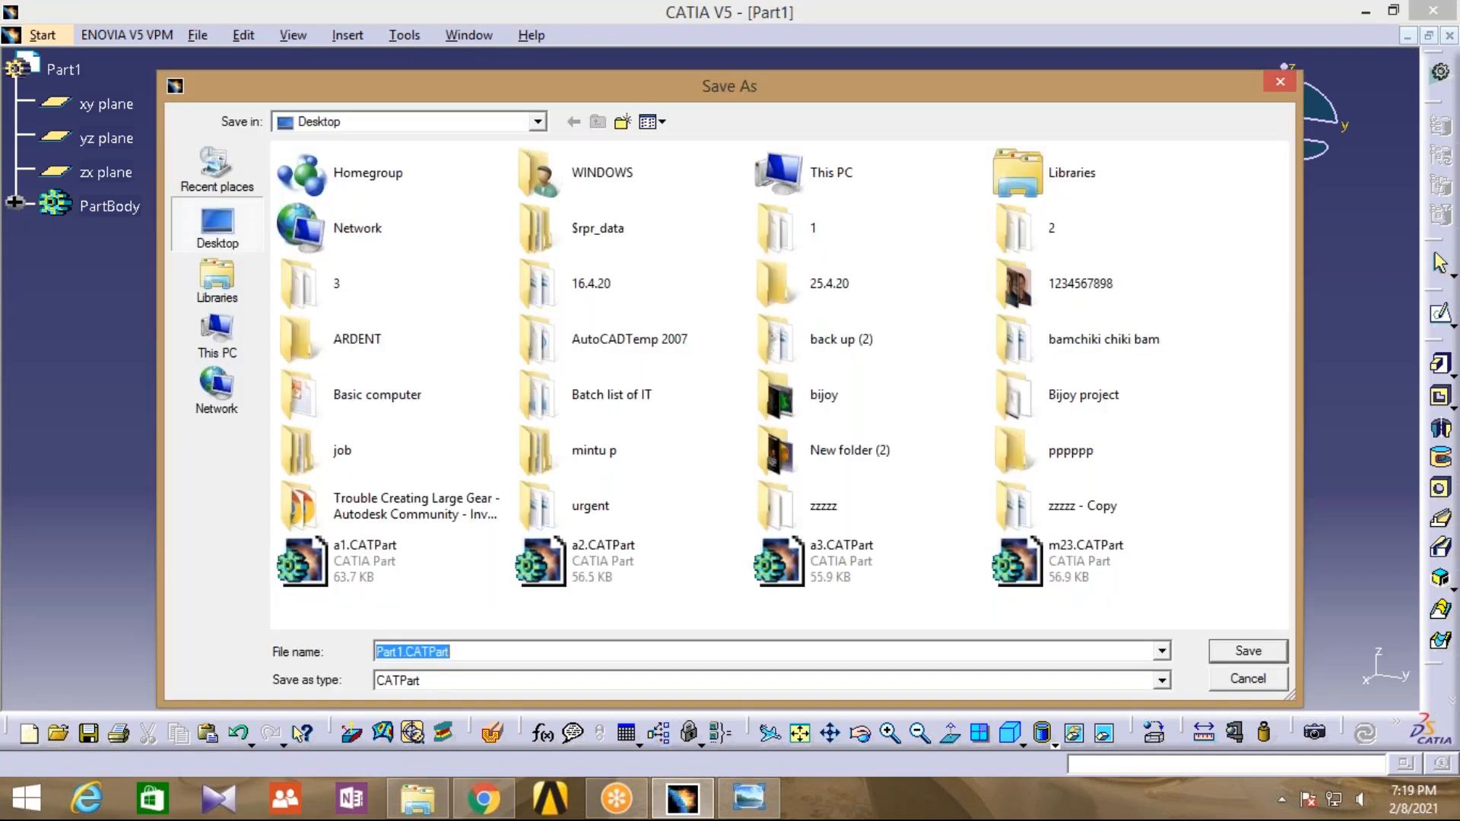
{"action": "type", "text": "a"}
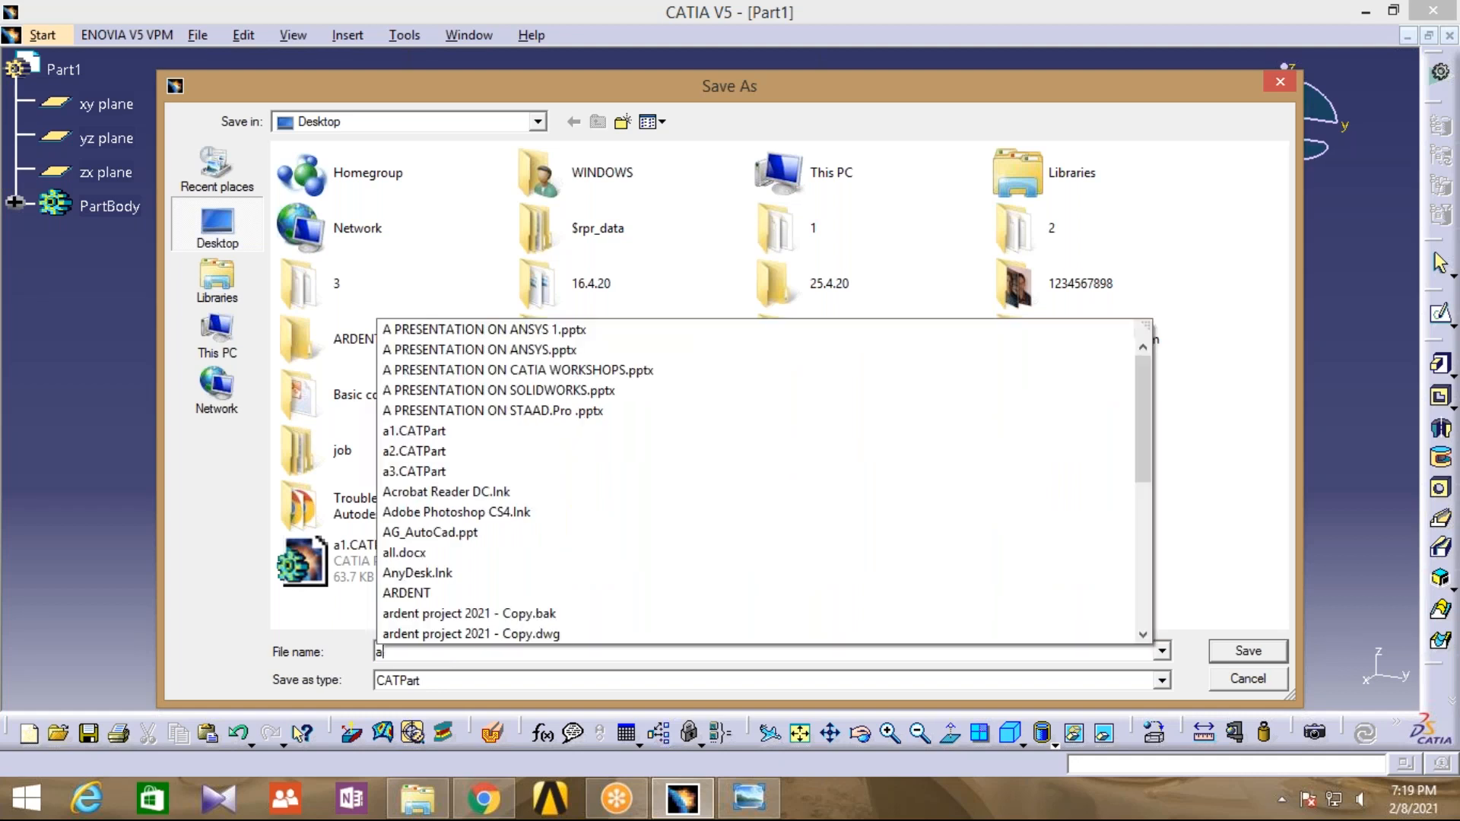
{"action": "type", "text": "4"}
{"action": "left_click", "coordinate": [1242, 656]}
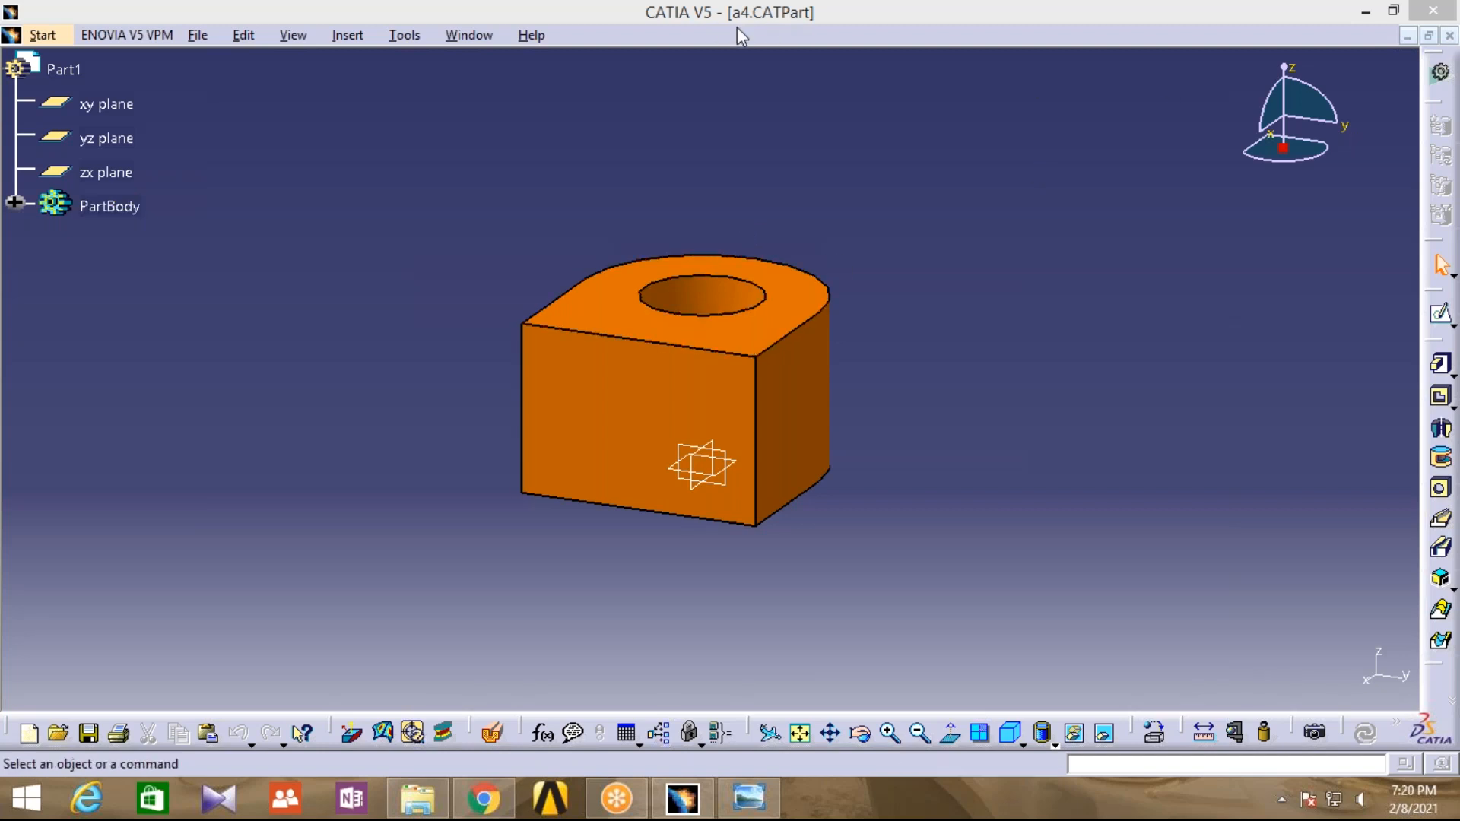
{"action": "left_click", "coordinate": [1450, 35]}
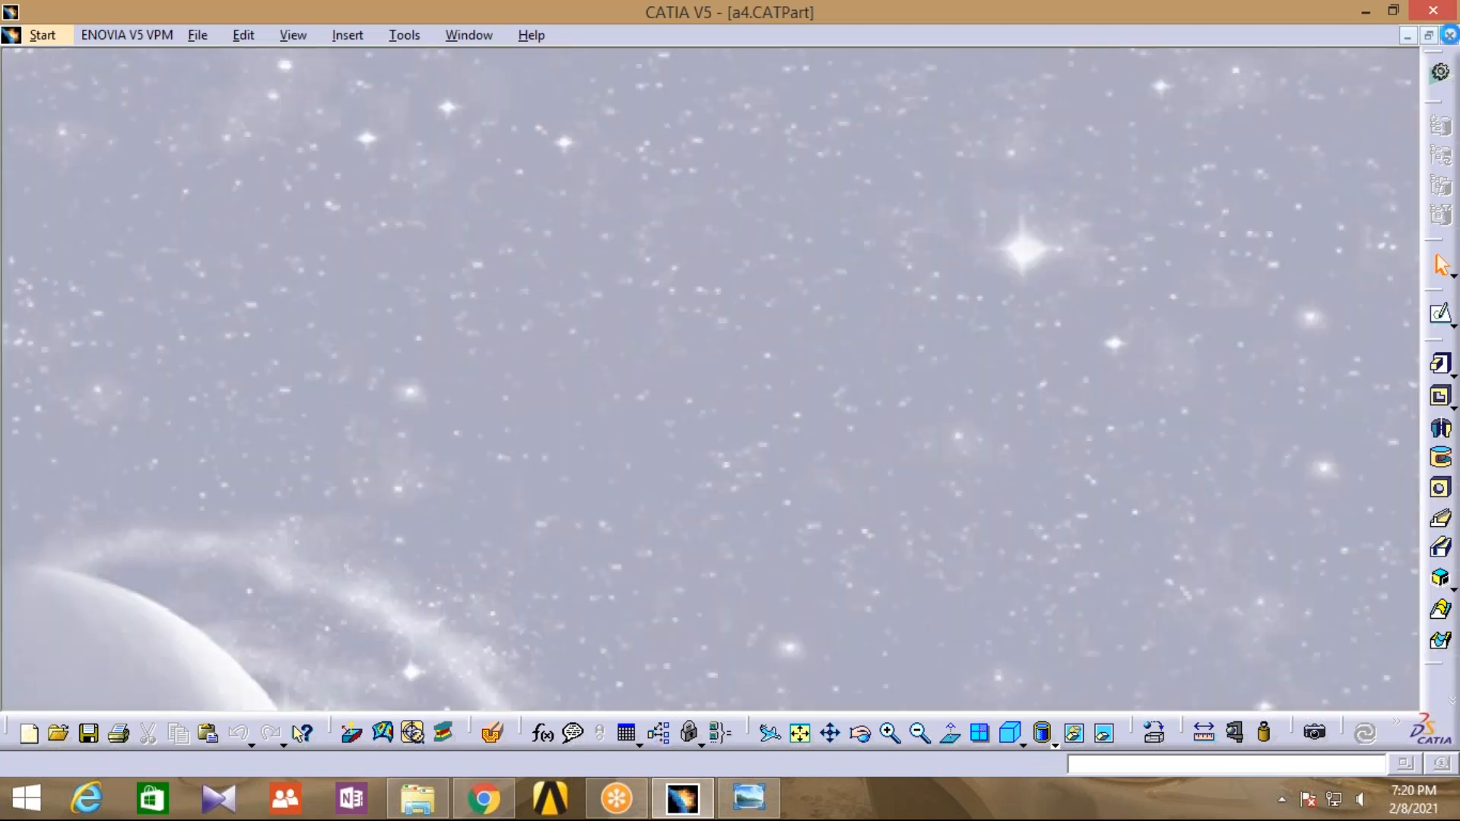
Create a new part with the default name Part1 and open a sketch on the xy plane
{"action": "left_click", "coordinate": [34, 36]}
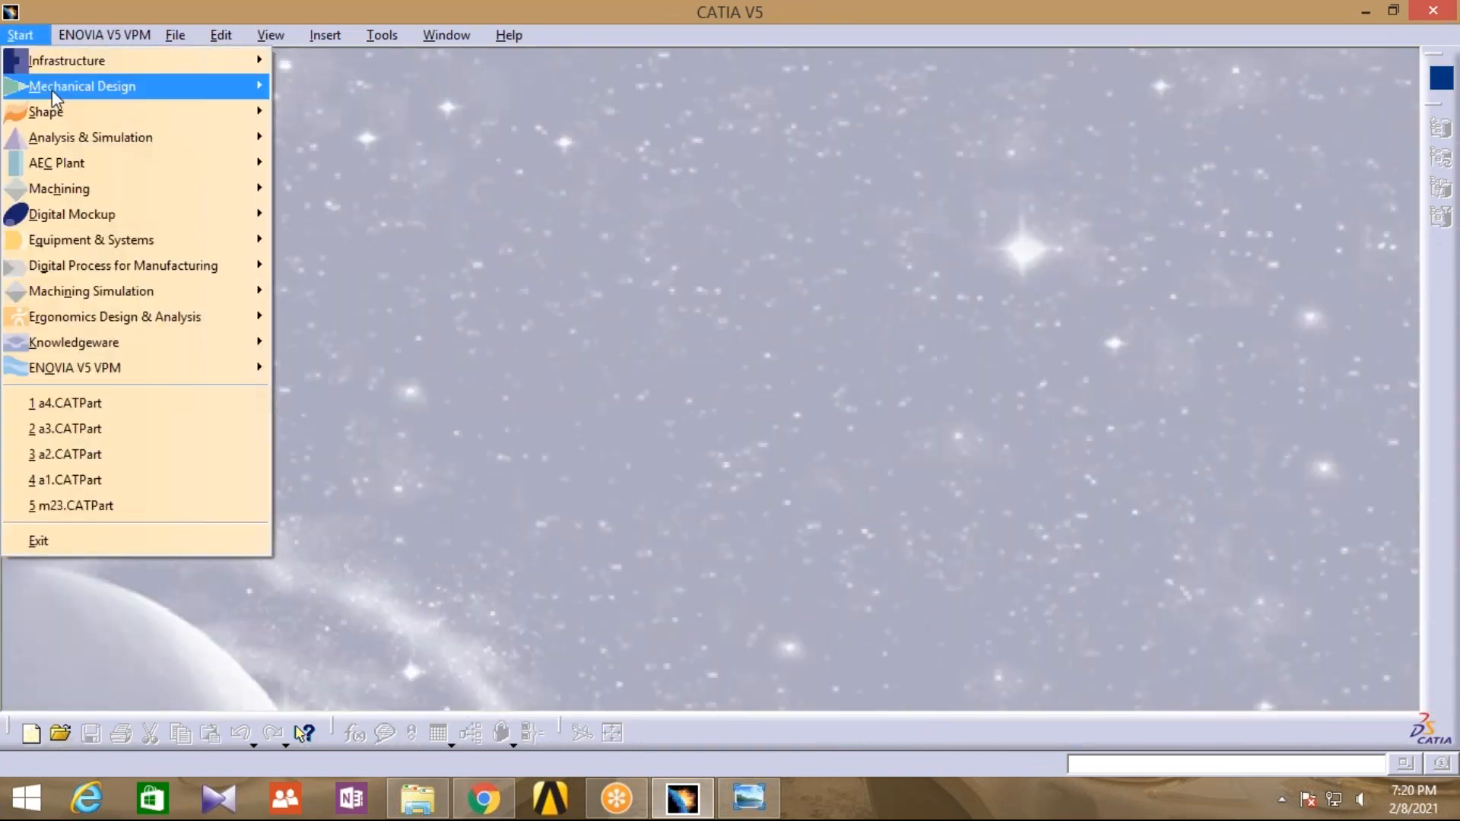
{"action": "mouse_move", "coordinate": [52, 89]}
{"action": "left_click", "coordinate": [327, 85]}
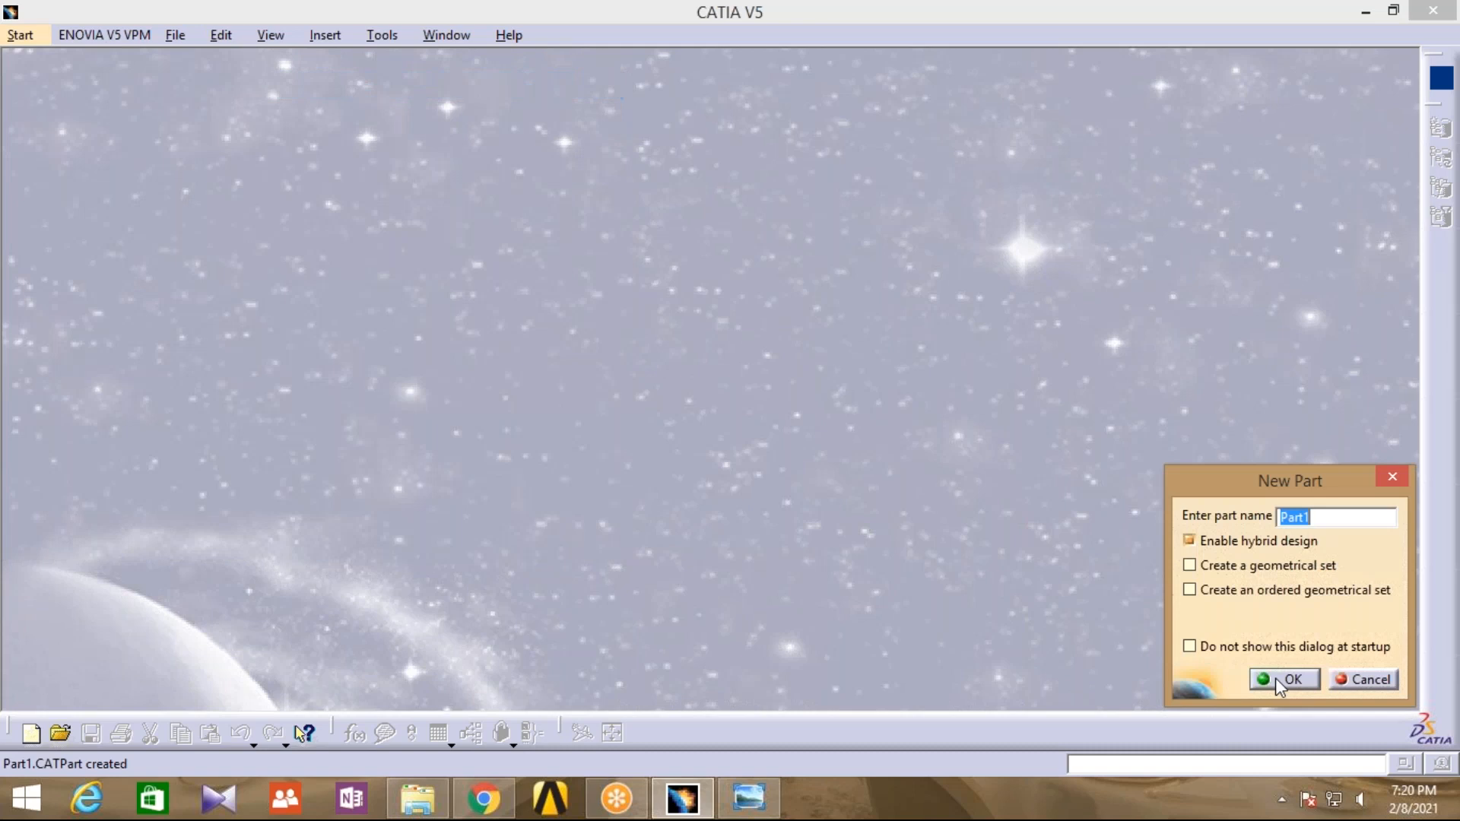
{"action": "key", "text": "Return"}
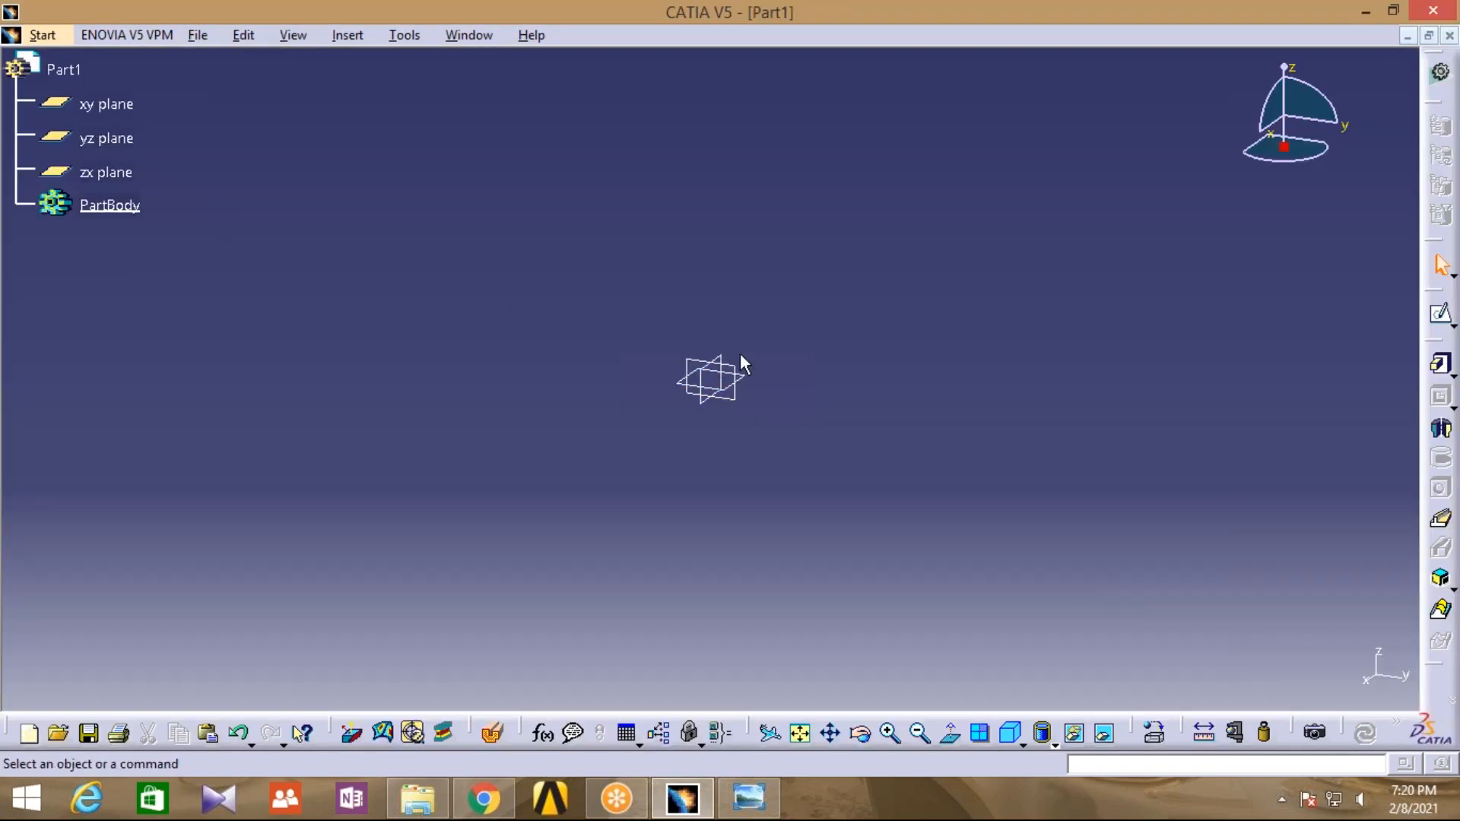
{"action": "left_click", "coordinate": [110, 108]}
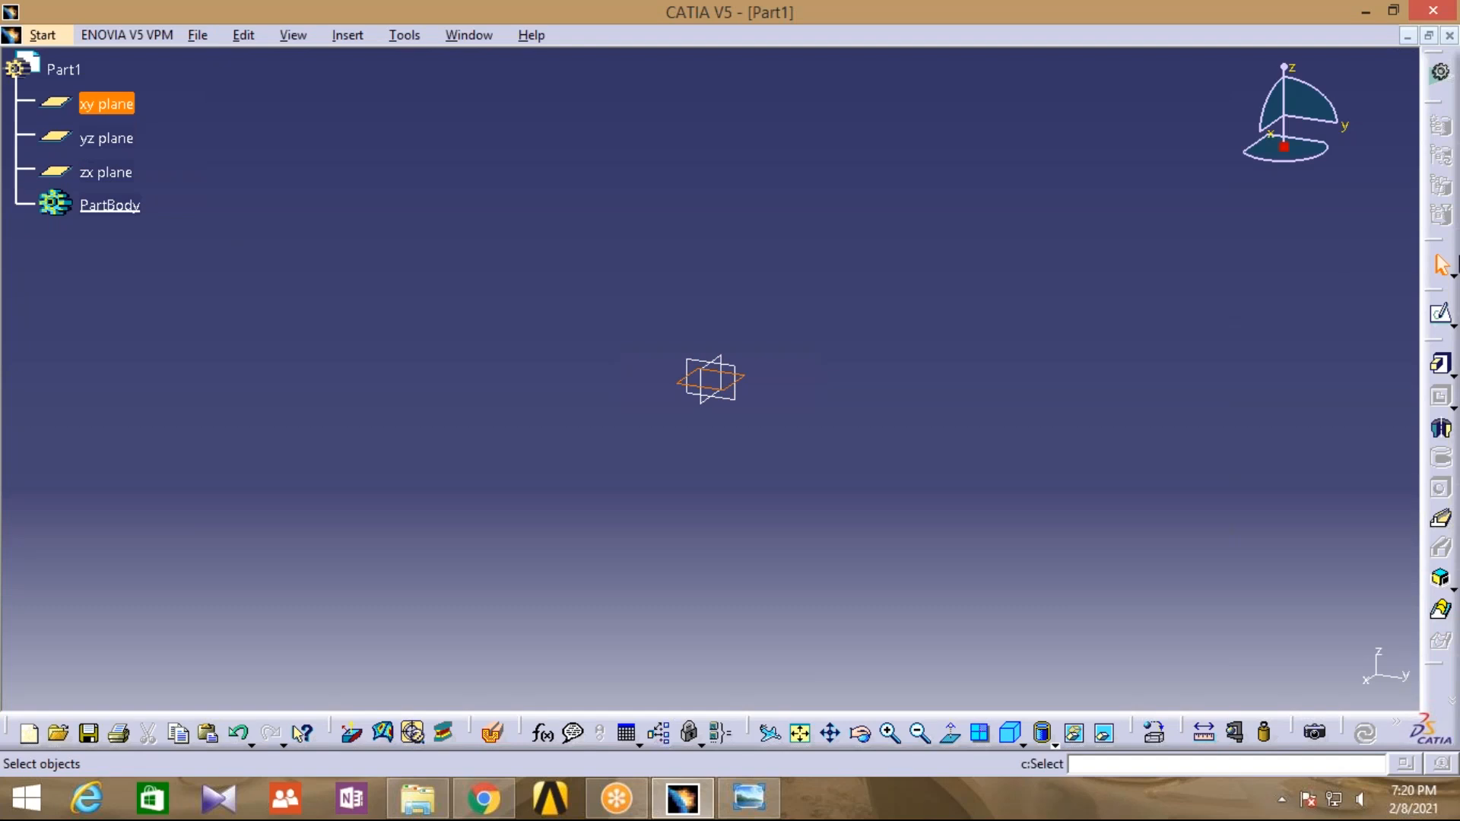
{"action": "left_click", "coordinate": [1443, 318]}
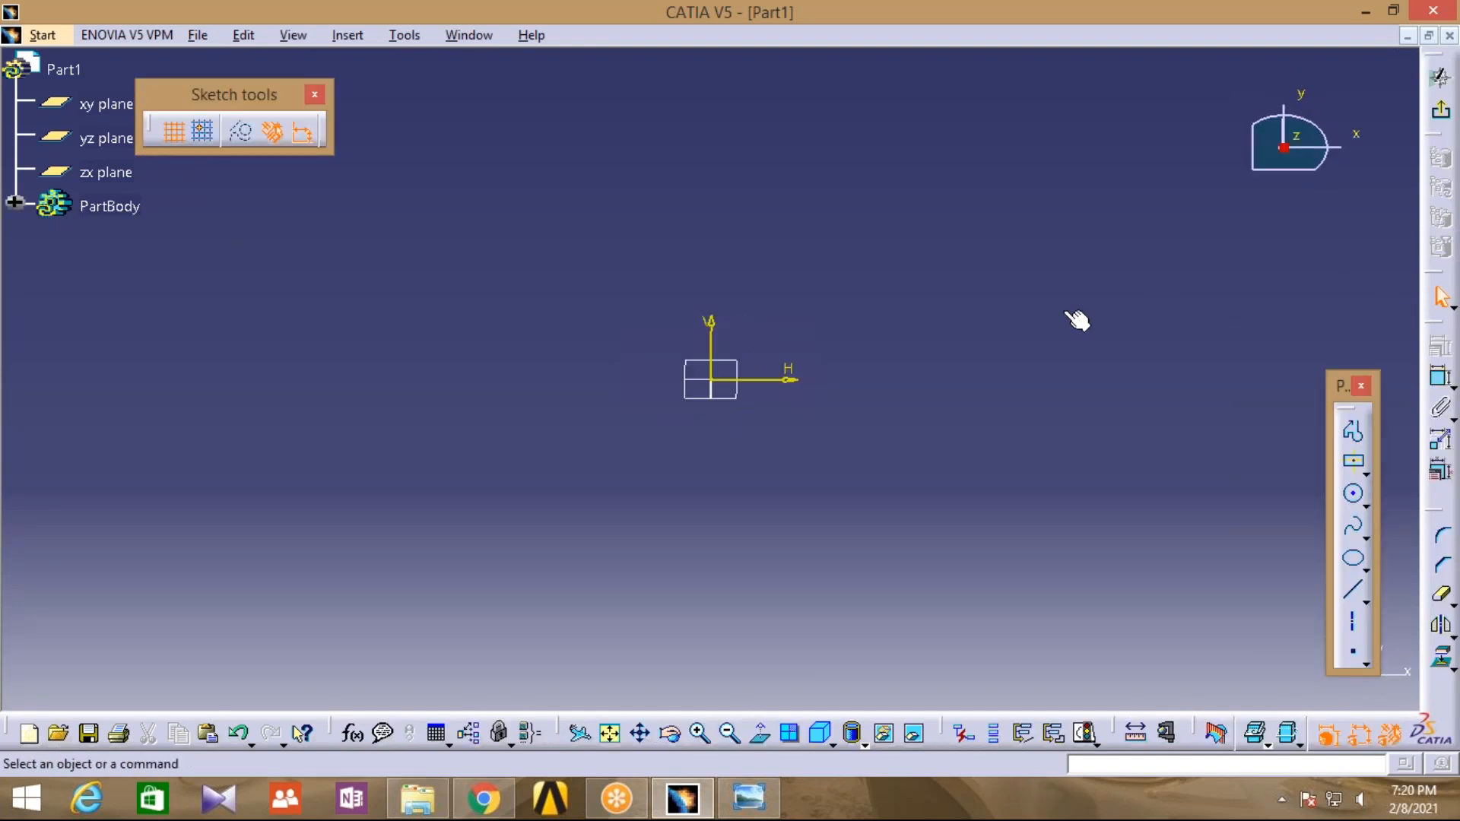
Check the arm's dimensions in the drawing, and sketch a rectangle about 69 by 54.5 mm centred on the origin in CATIA
{"action": "left_click", "coordinate": [749, 800]}
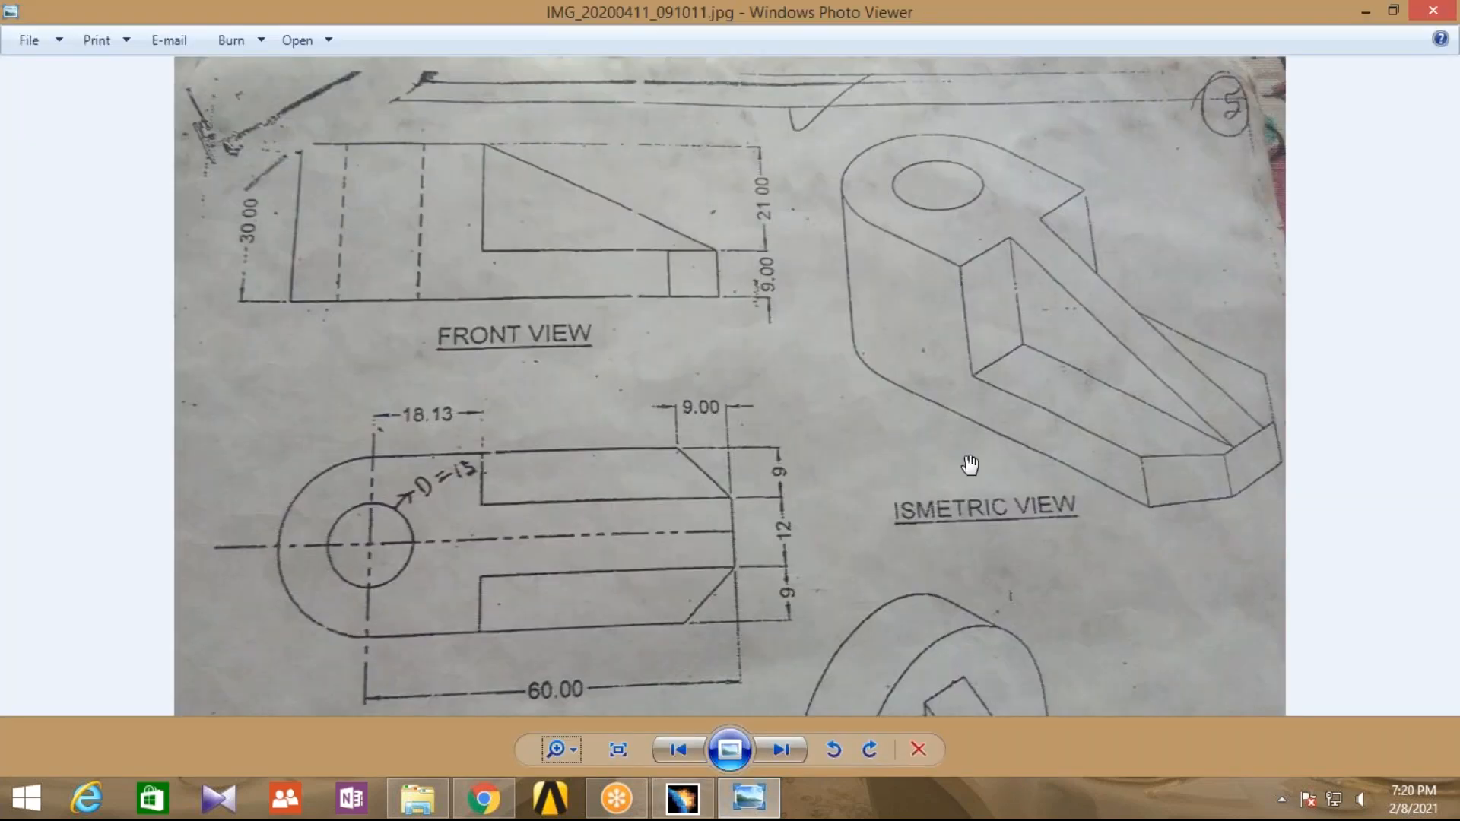
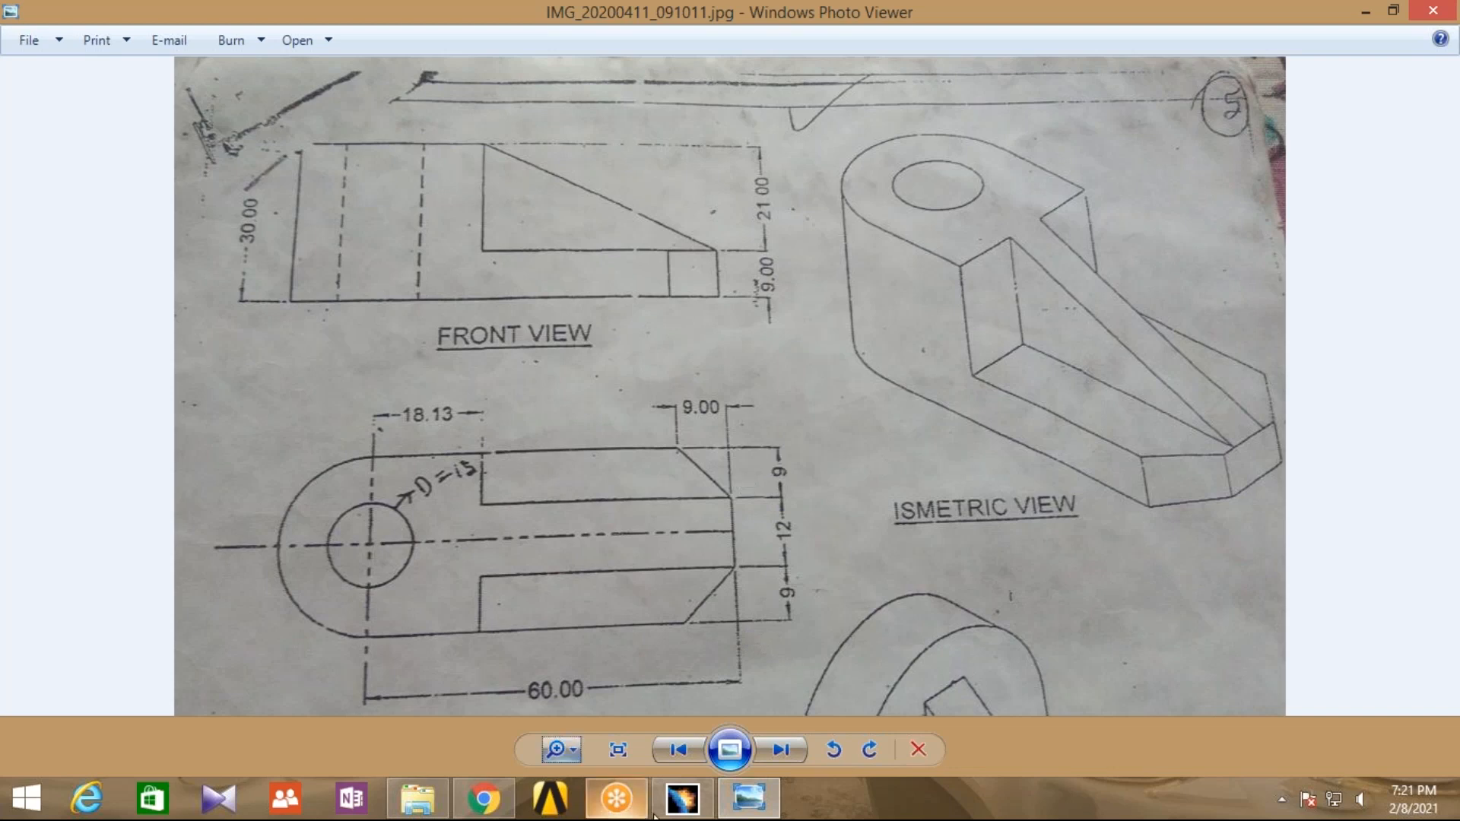
{"action": "left_click", "coordinate": [693, 806]}
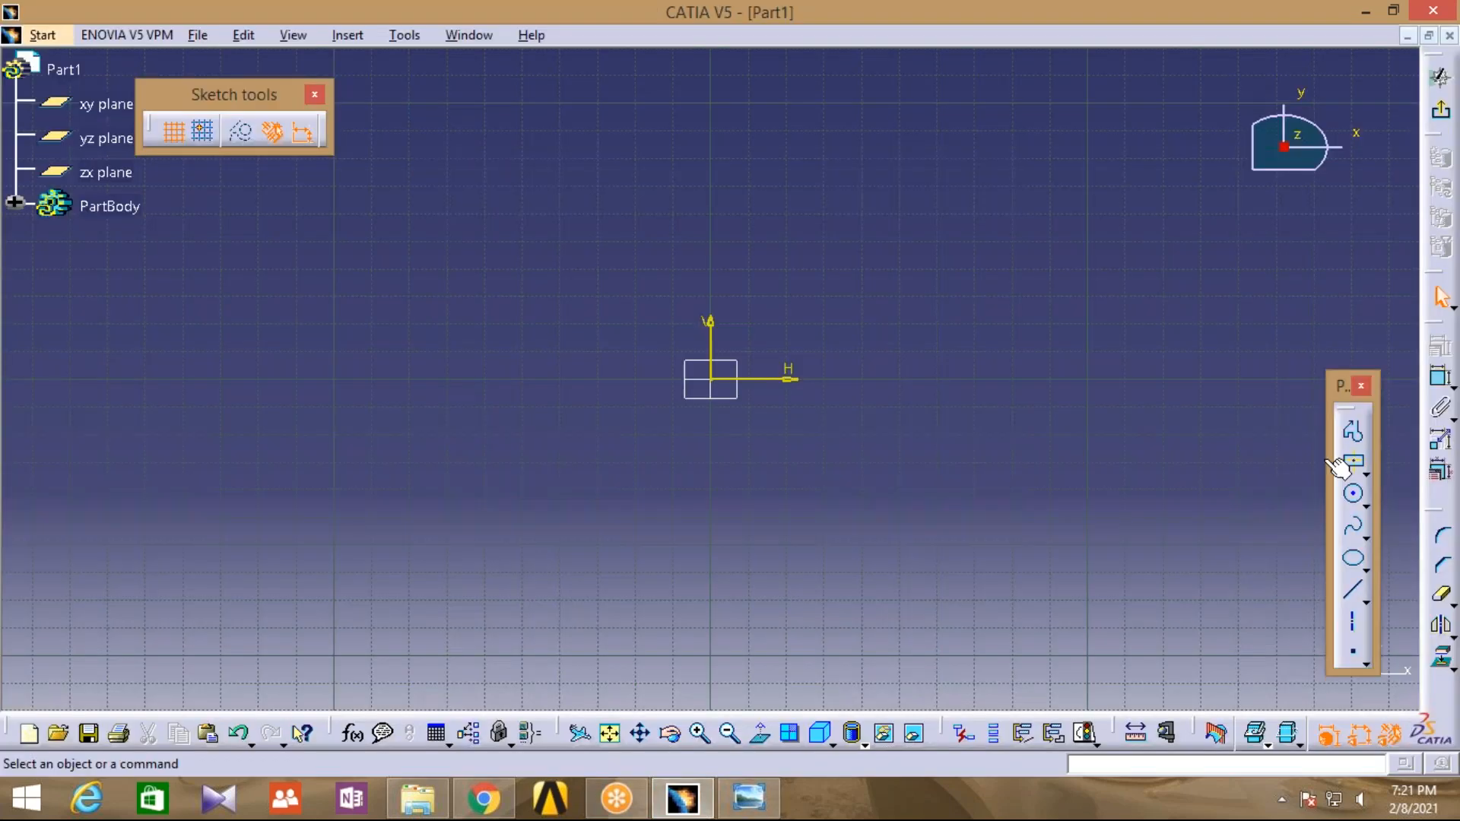
{"action": "left_click", "coordinate": [1356, 466]}
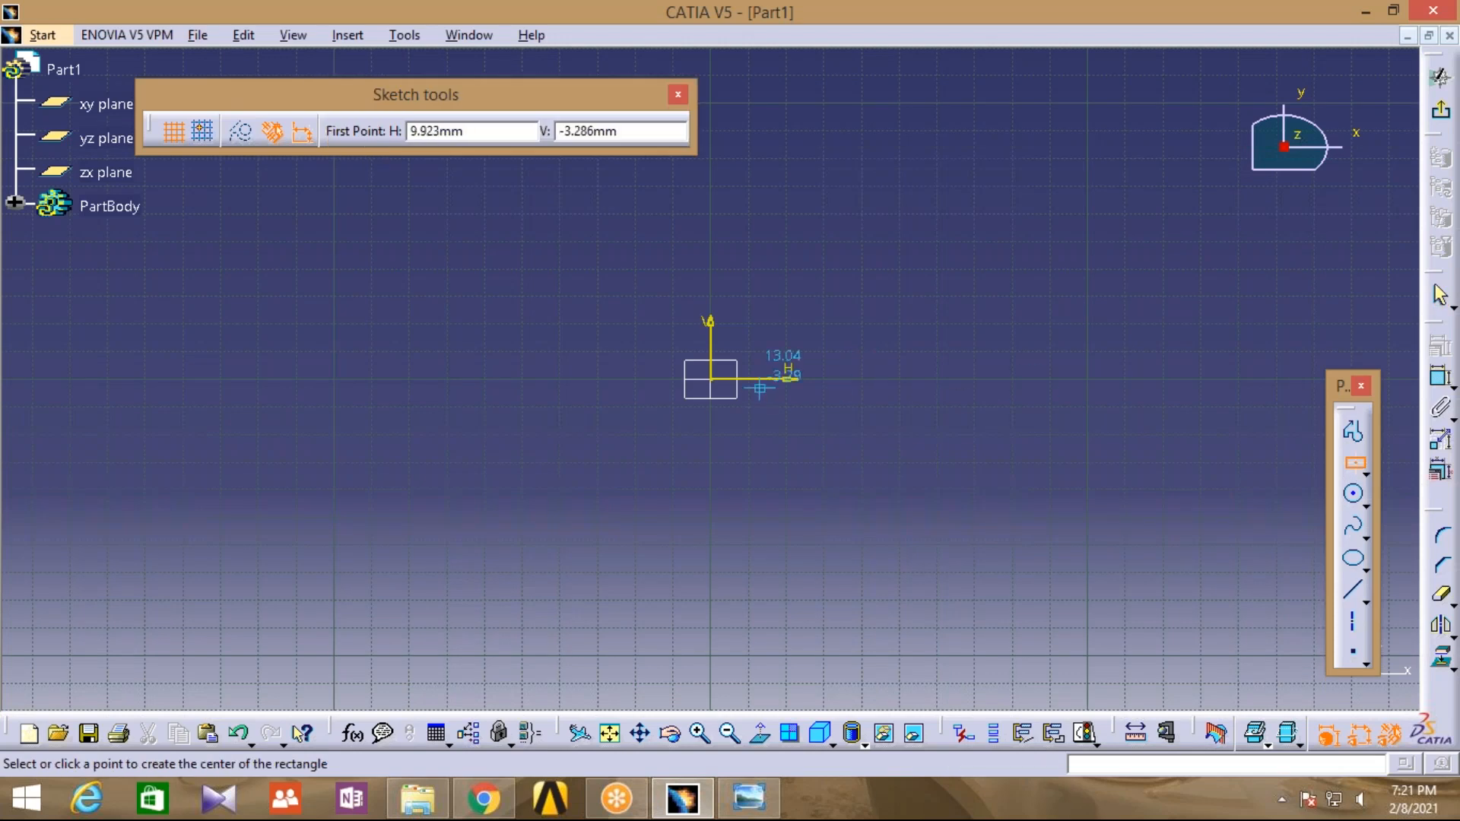
{"action": "left_click", "coordinate": [711, 378]}
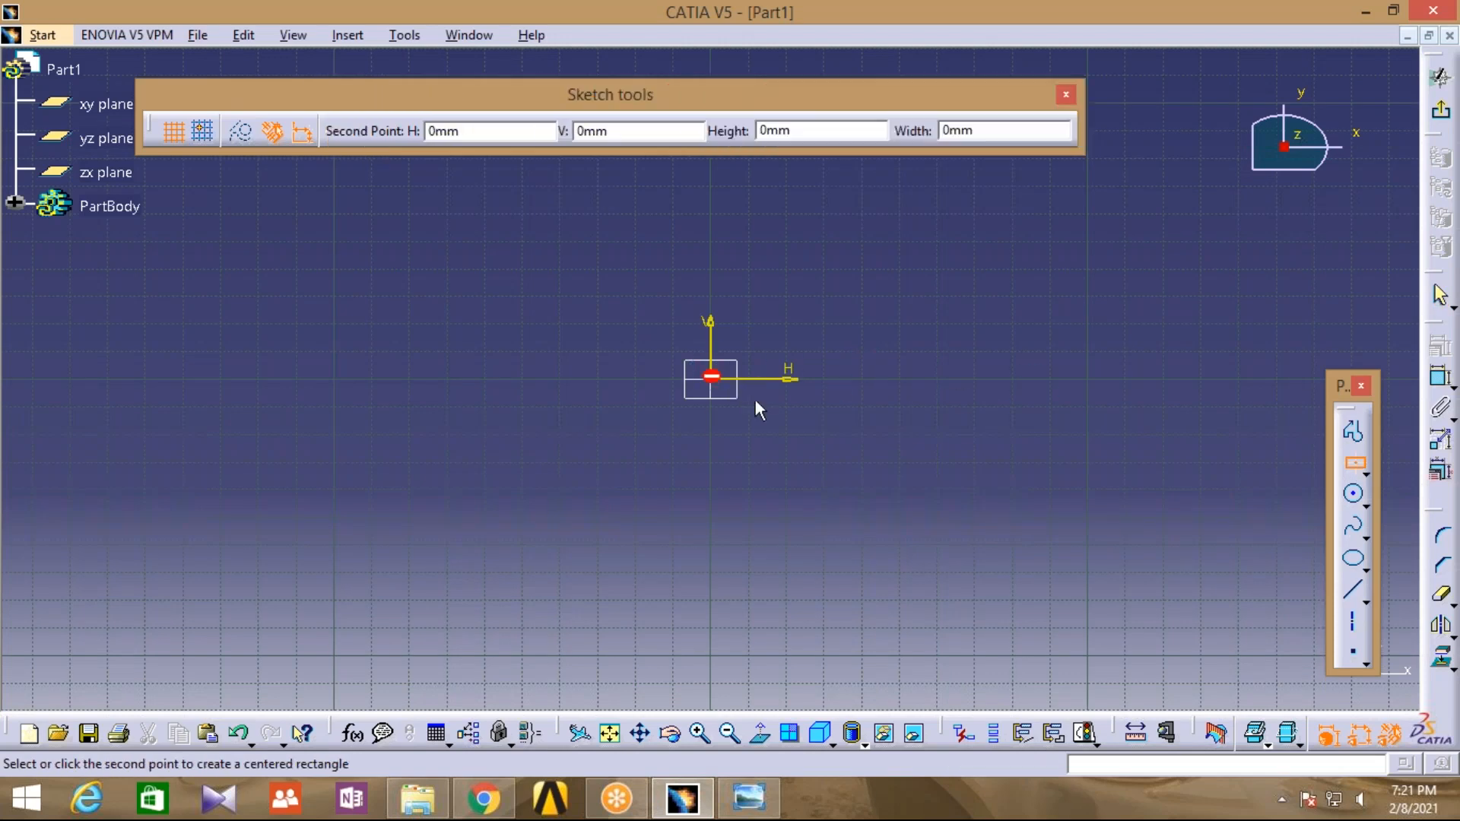
{"action": "left_click", "coordinate": [841, 454]}
Dimension the rectangle's horizontal length and set it to 41.87 mm
{"action": "left_click", "coordinate": [1438, 378]}
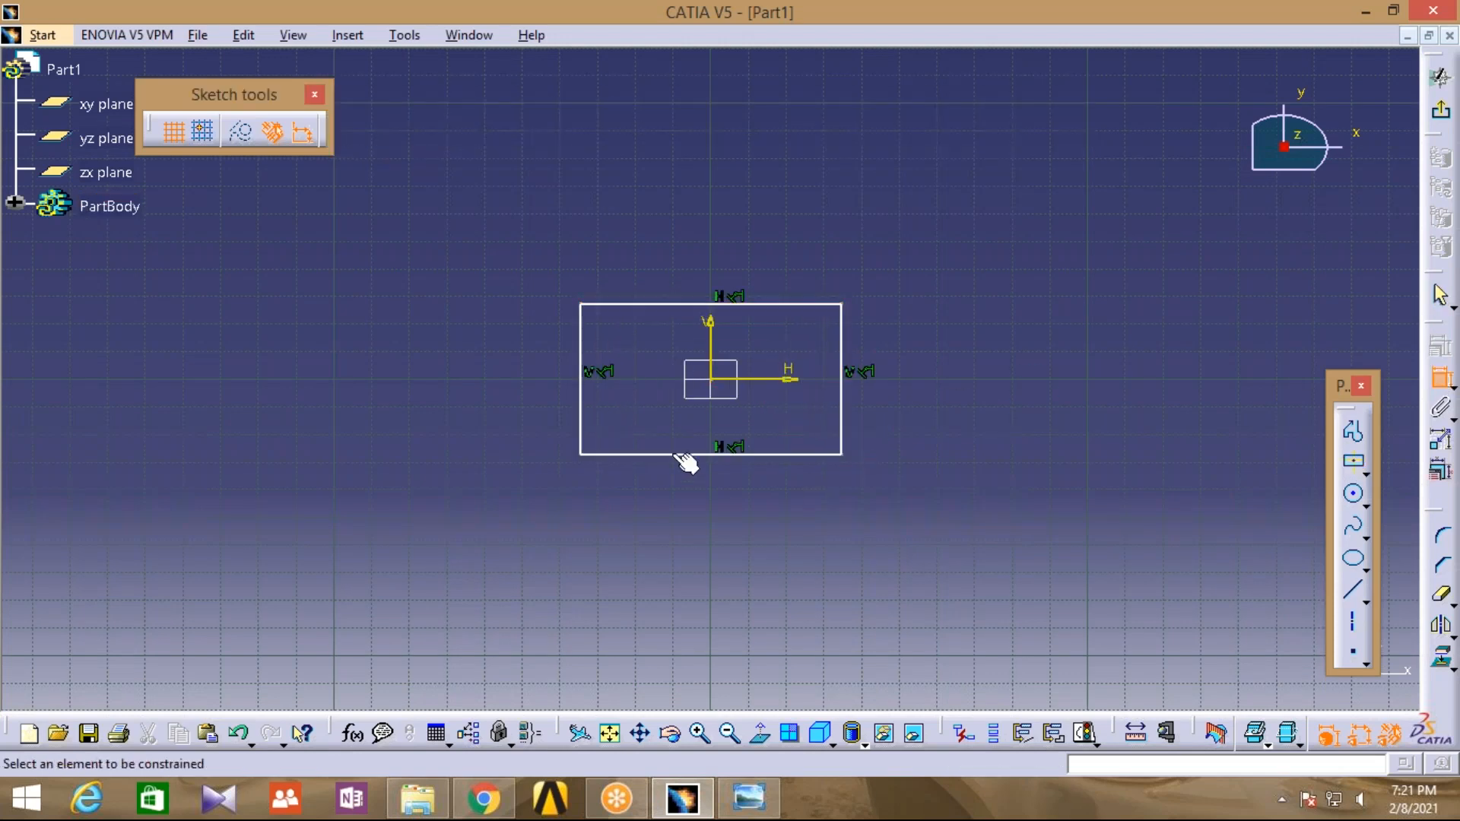
{"action": "left_click", "coordinate": [683, 457]}
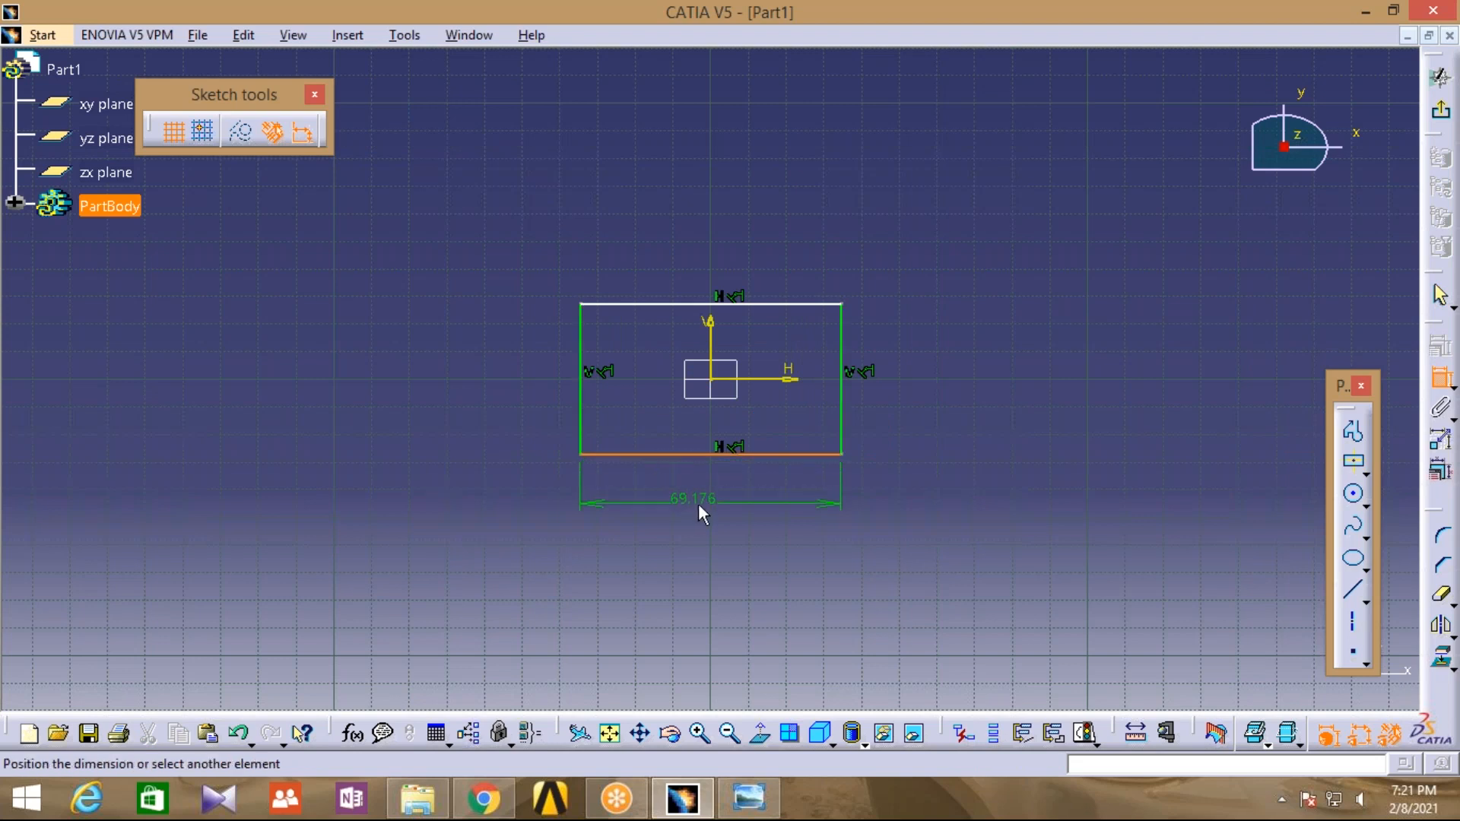
{"action": "left_click", "coordinate": [699, 503]}
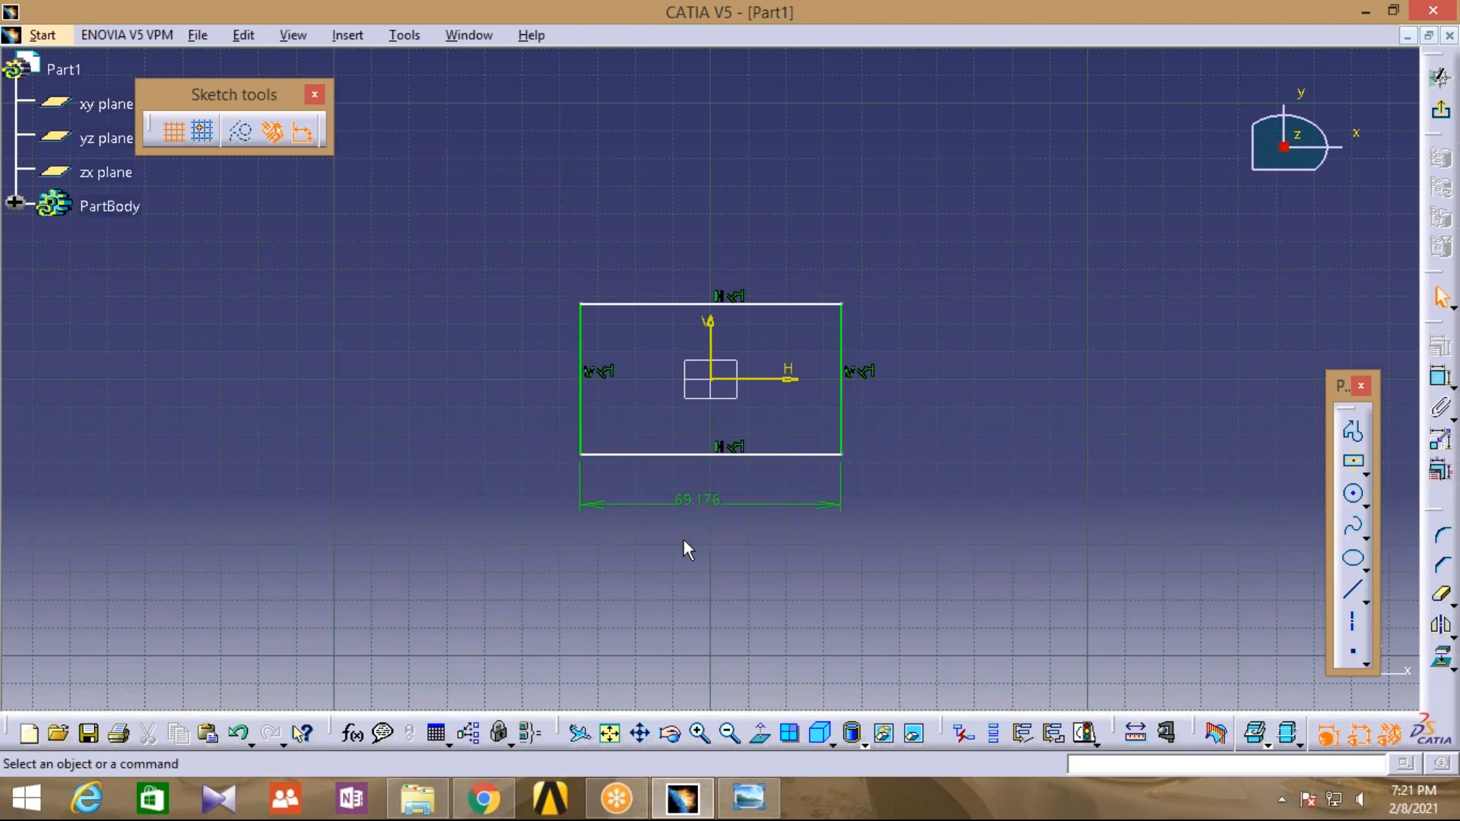
{"action": "double_click", "coordinate": [698, 508]}
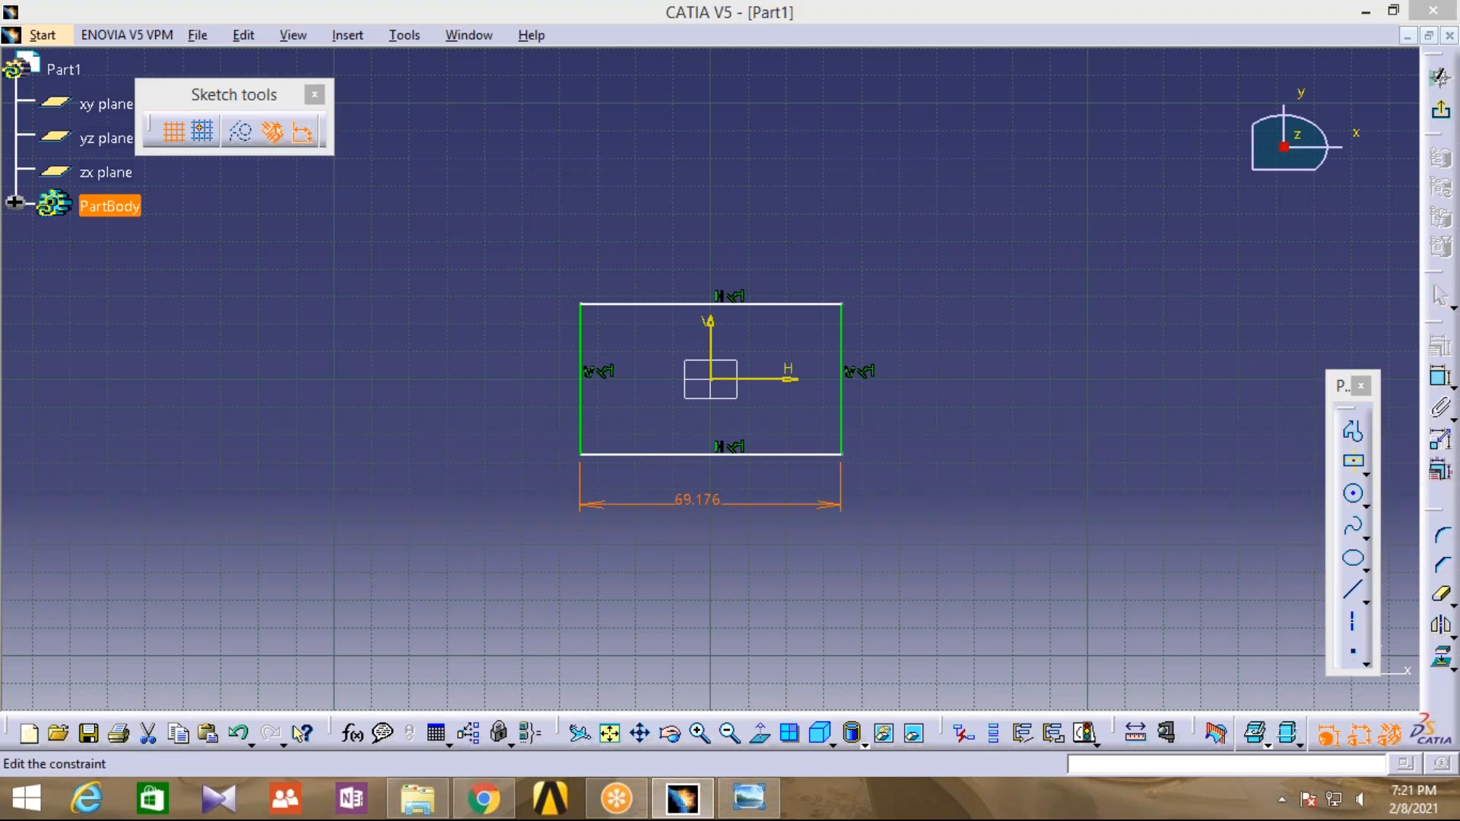
{"action": "type", "text": "41.8"}
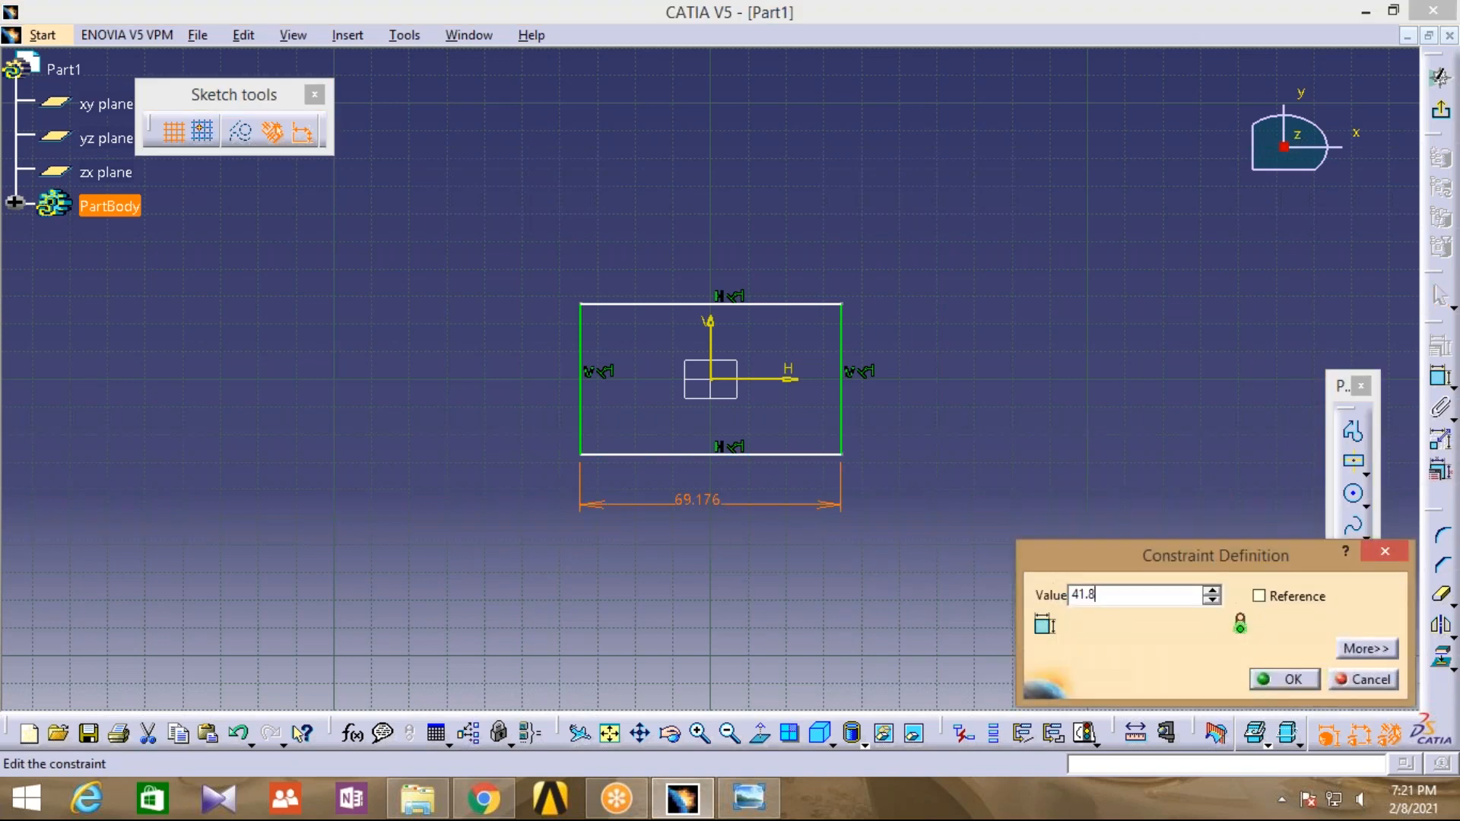
{"action": "key", "text": "Return"}
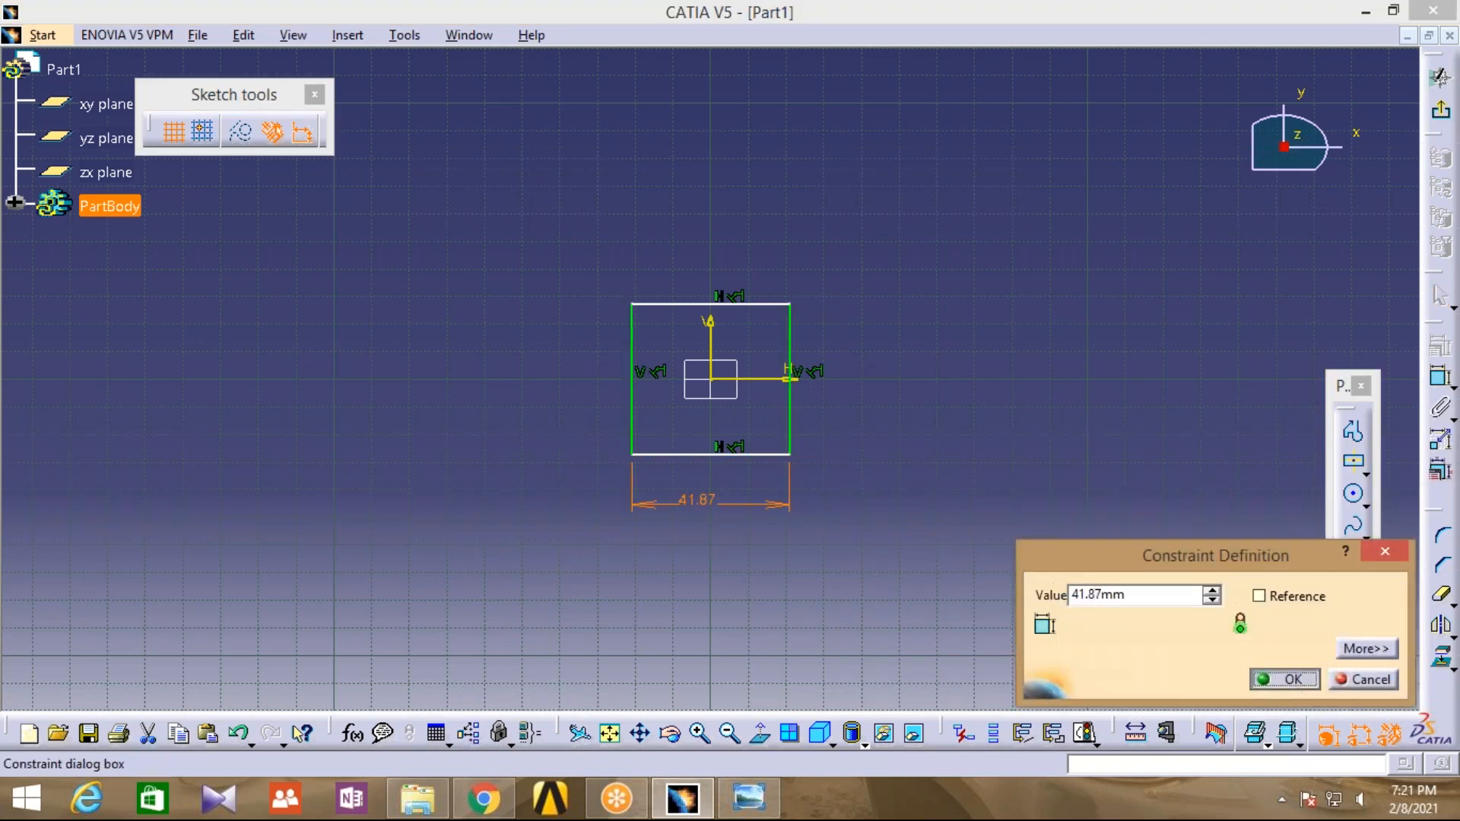
Dimension the rectangle's vertical height and set it to 30 mm
{"action": "left_click", "coordinate": [1441, 376]}
{"action": "left_click", "coordinate": [796, 413]}
{"action": "left_click", "coordinate": [870, 392]}
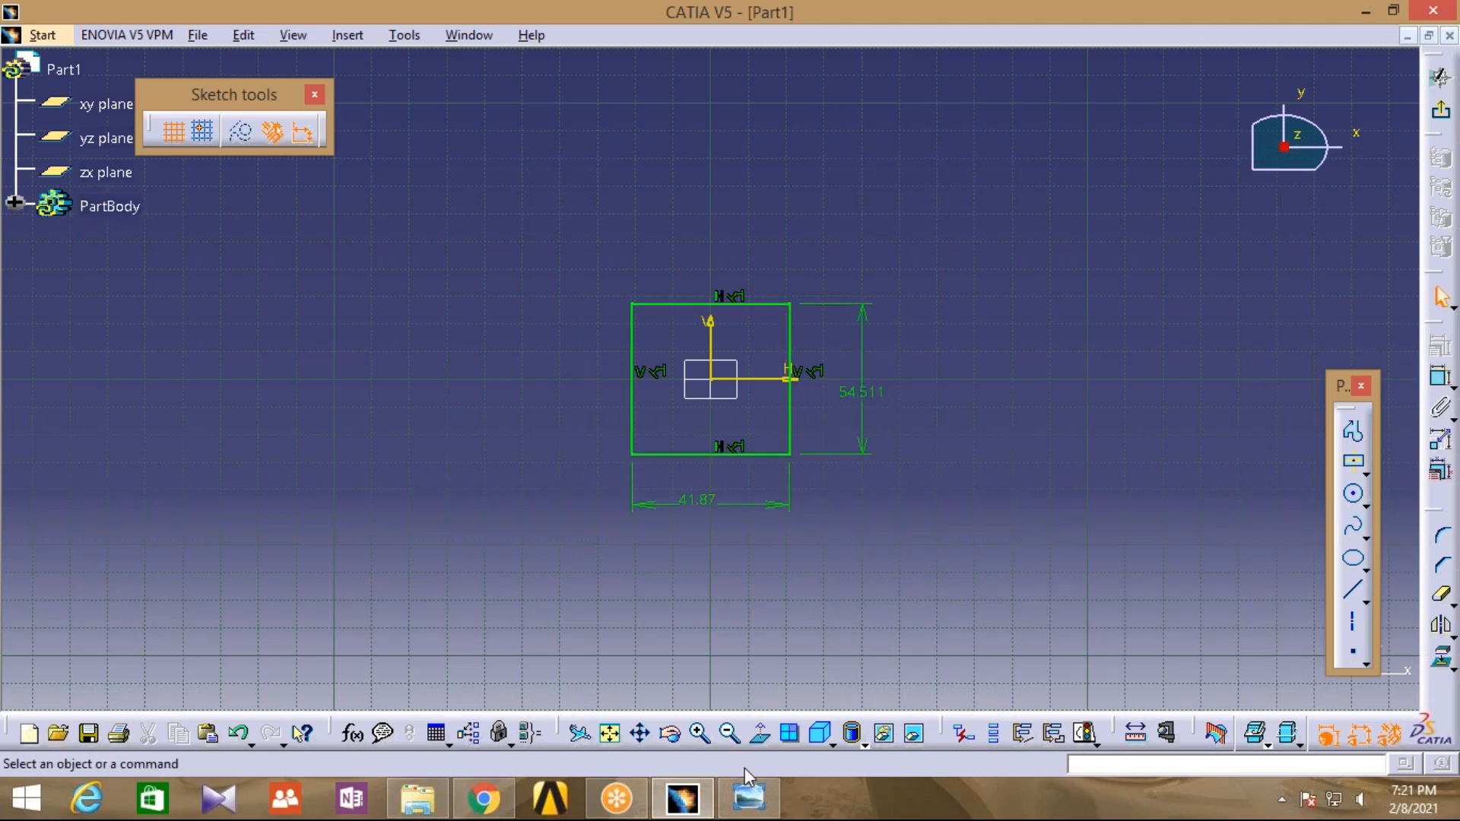
{"action": "left_click", "coordinate": [699, 734]}
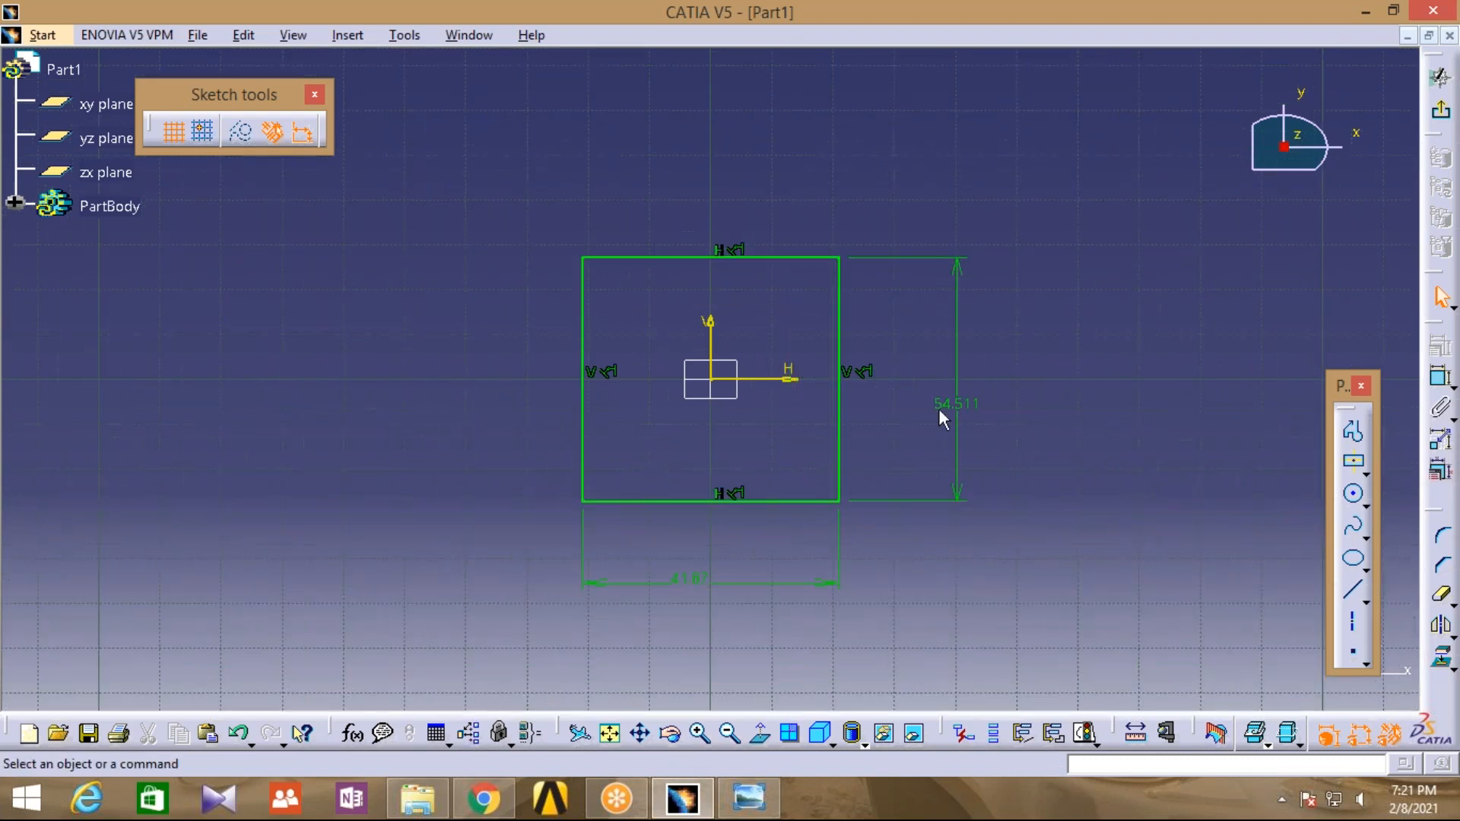
{"action": "double_click", "coordinate": [940, 408]}
{"action": "type", "text": "30"}
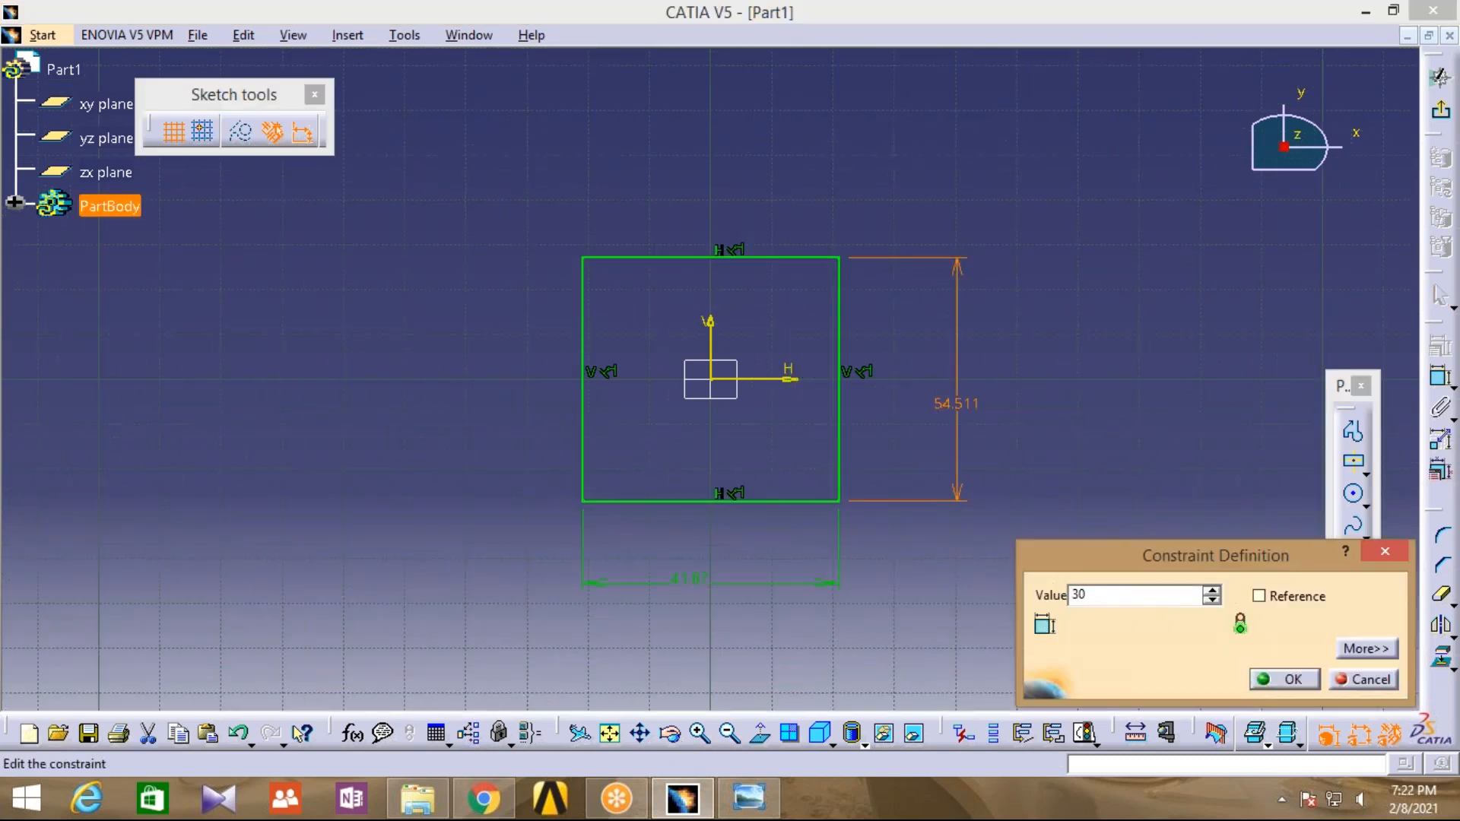
{"action": "left_click", "coordinate": [1266, 673]}
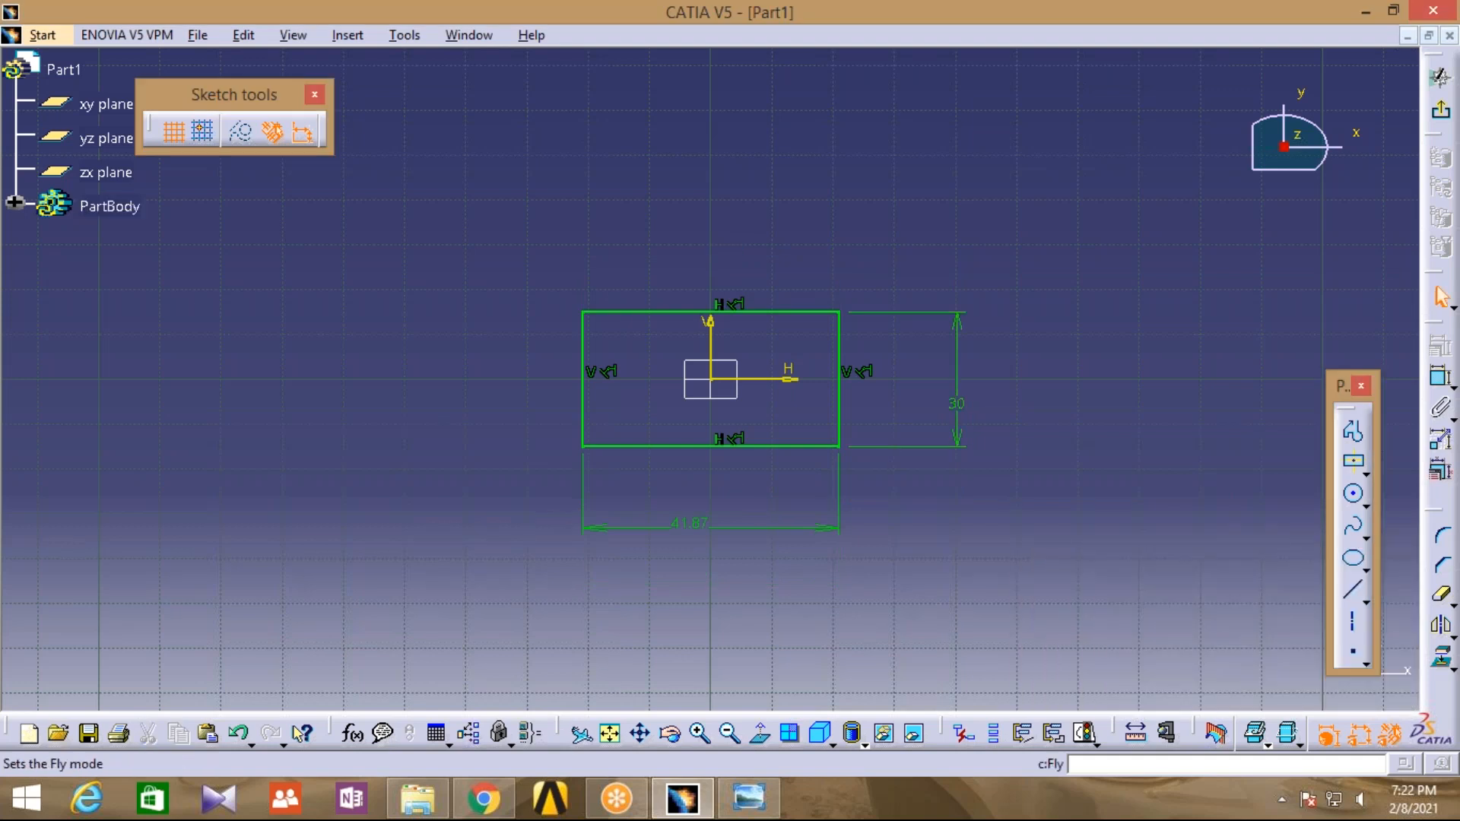
Check the corner cuts in the drawing, and in CATIA chamfer the rectangle's upper-right corner about 10.6 mm at 45°, converting the side length to a distance
{"action": "left_click", "coordinate": [700, 733]}
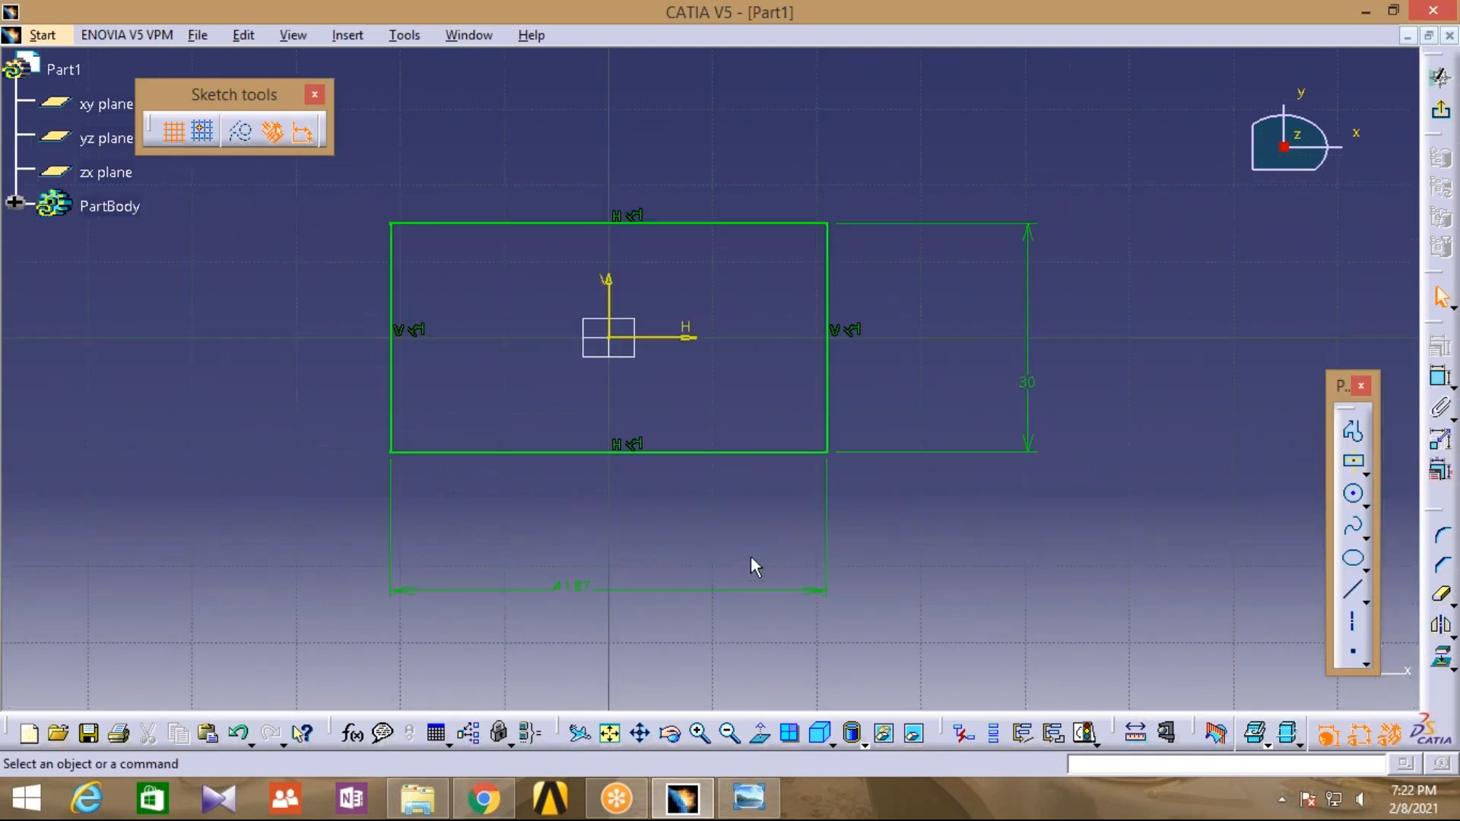
{"action": "left_click", "coordinate": [741, 808]}
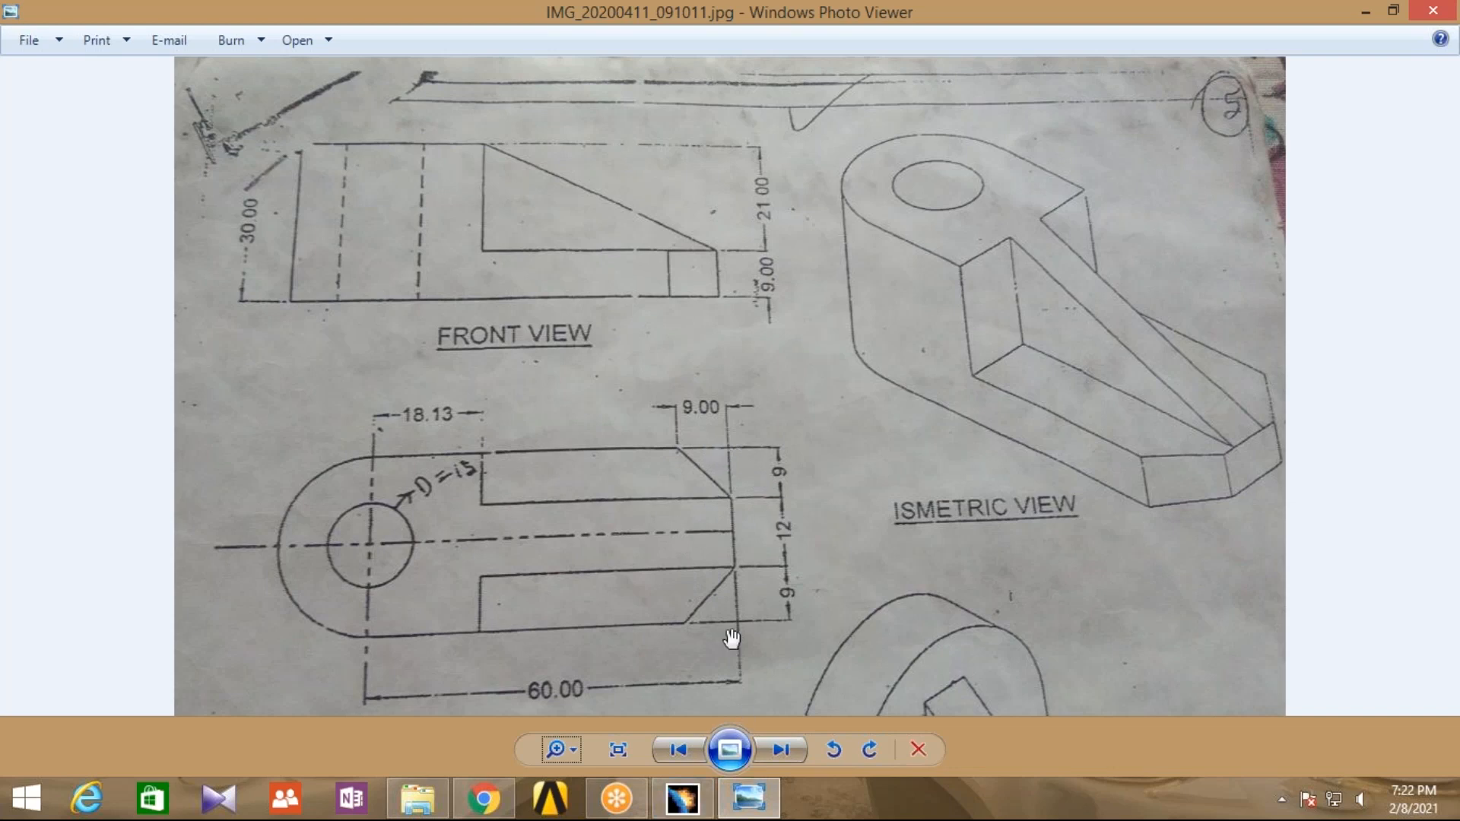
{"action": "left_click", "coordinate": [688, 799]}
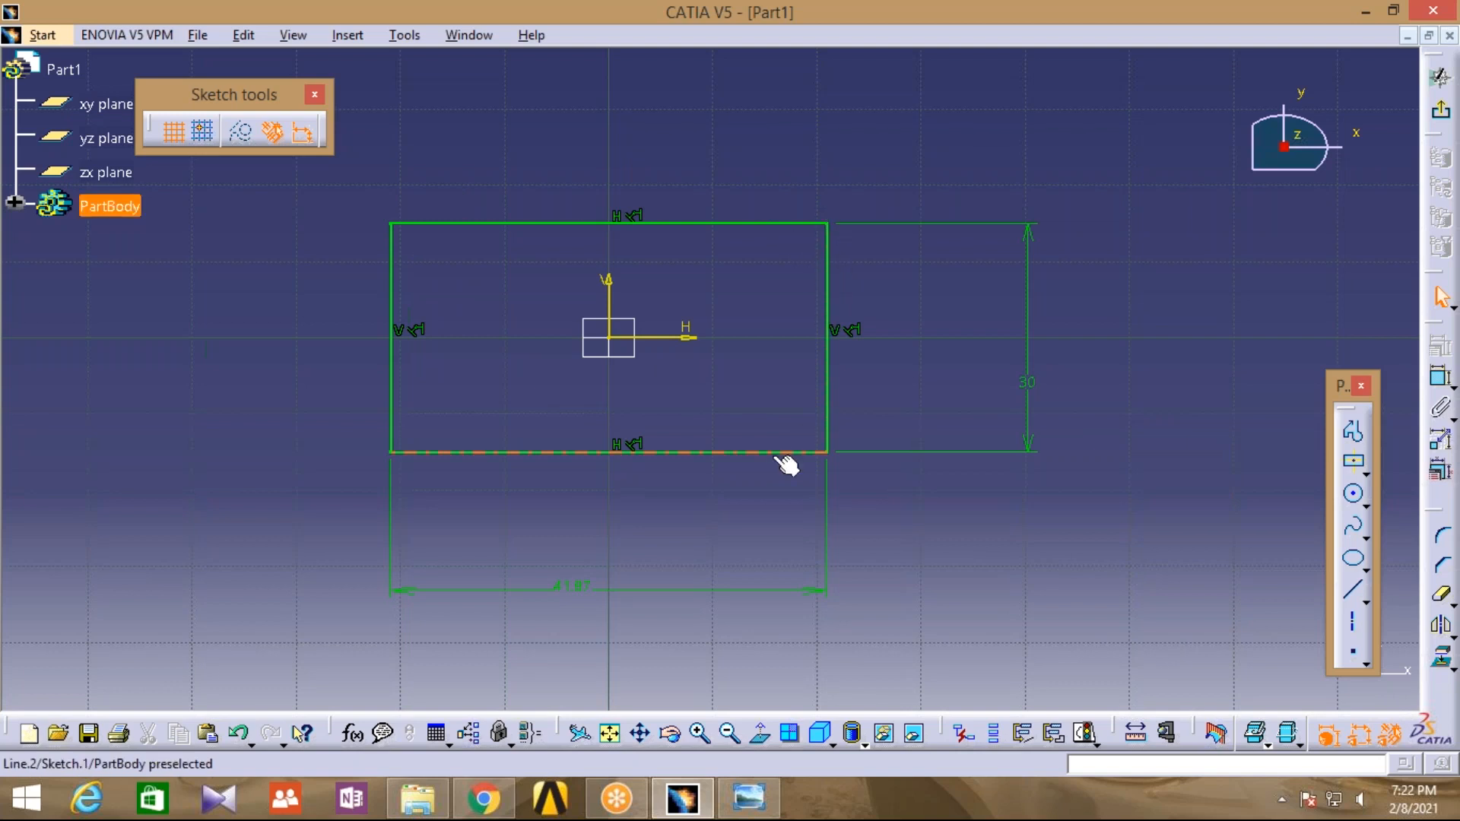
{"action": "left_click", "coordinate": [1441, 566]}
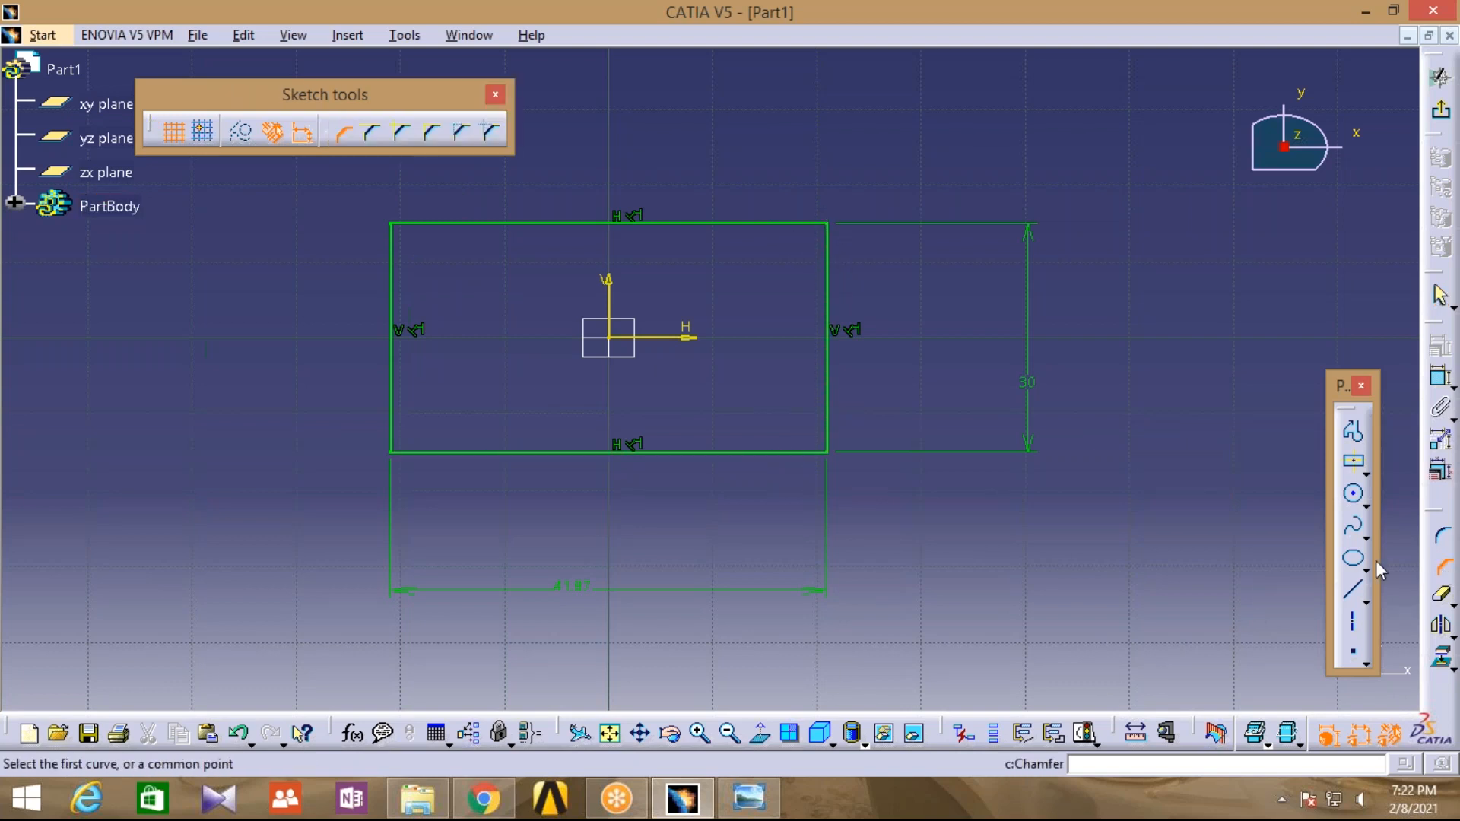
{"action": "left_click", "coordinate": [793, 224]}
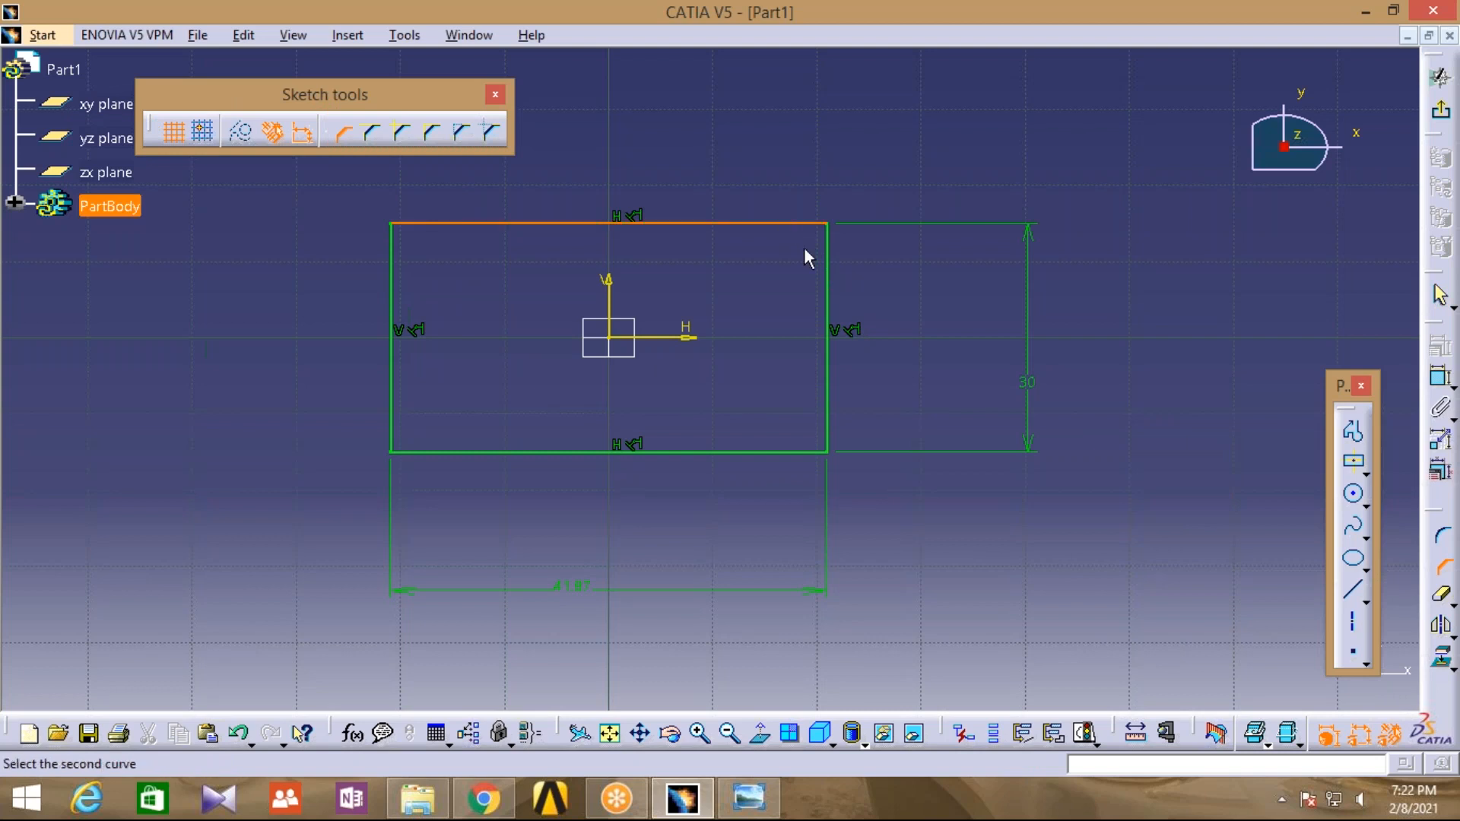
{"action": "left_click", "coordinate": [835, 261]}
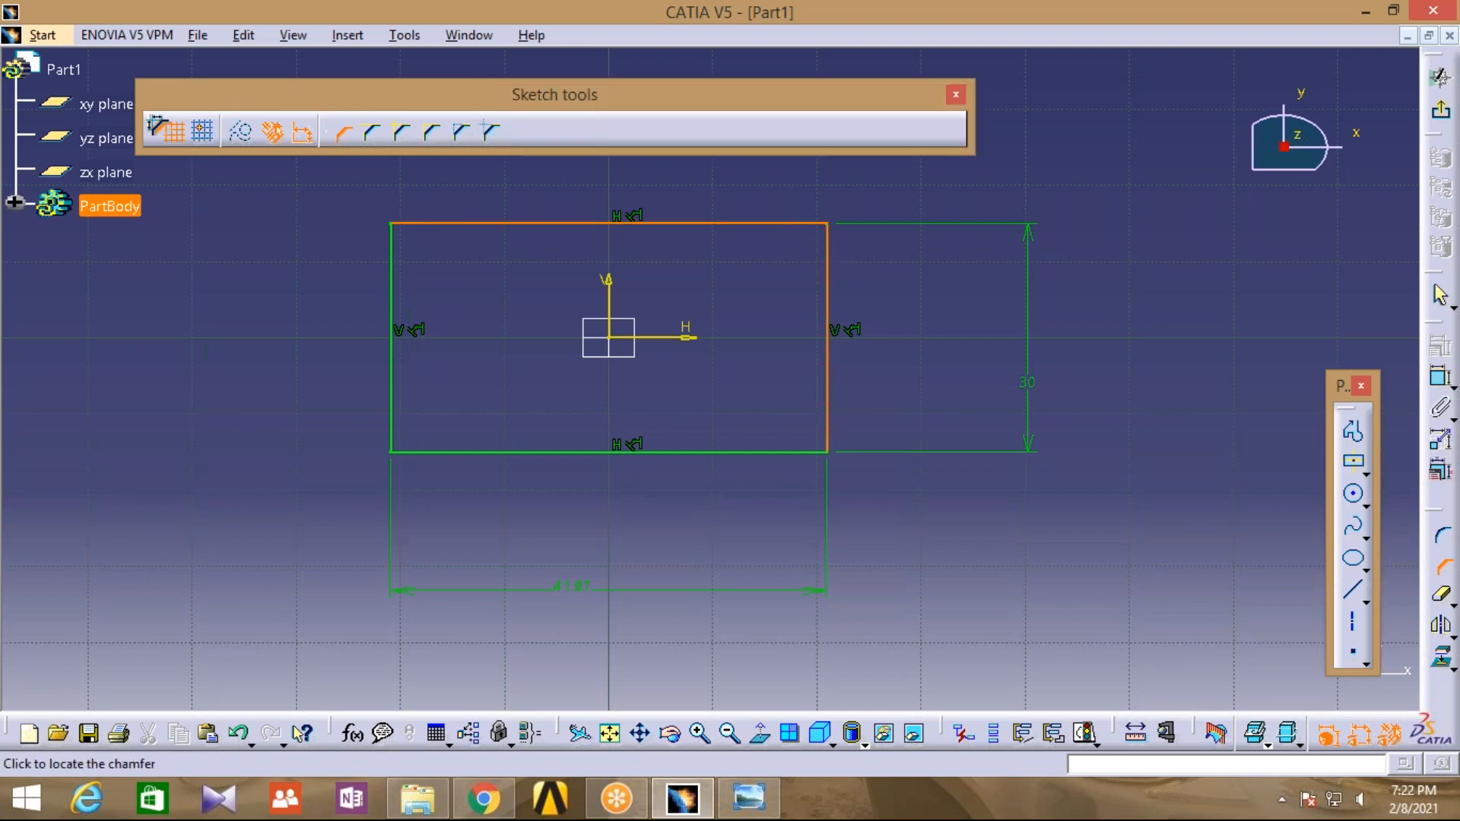
{"action": "left_click", "coordinate": [805, 266]}
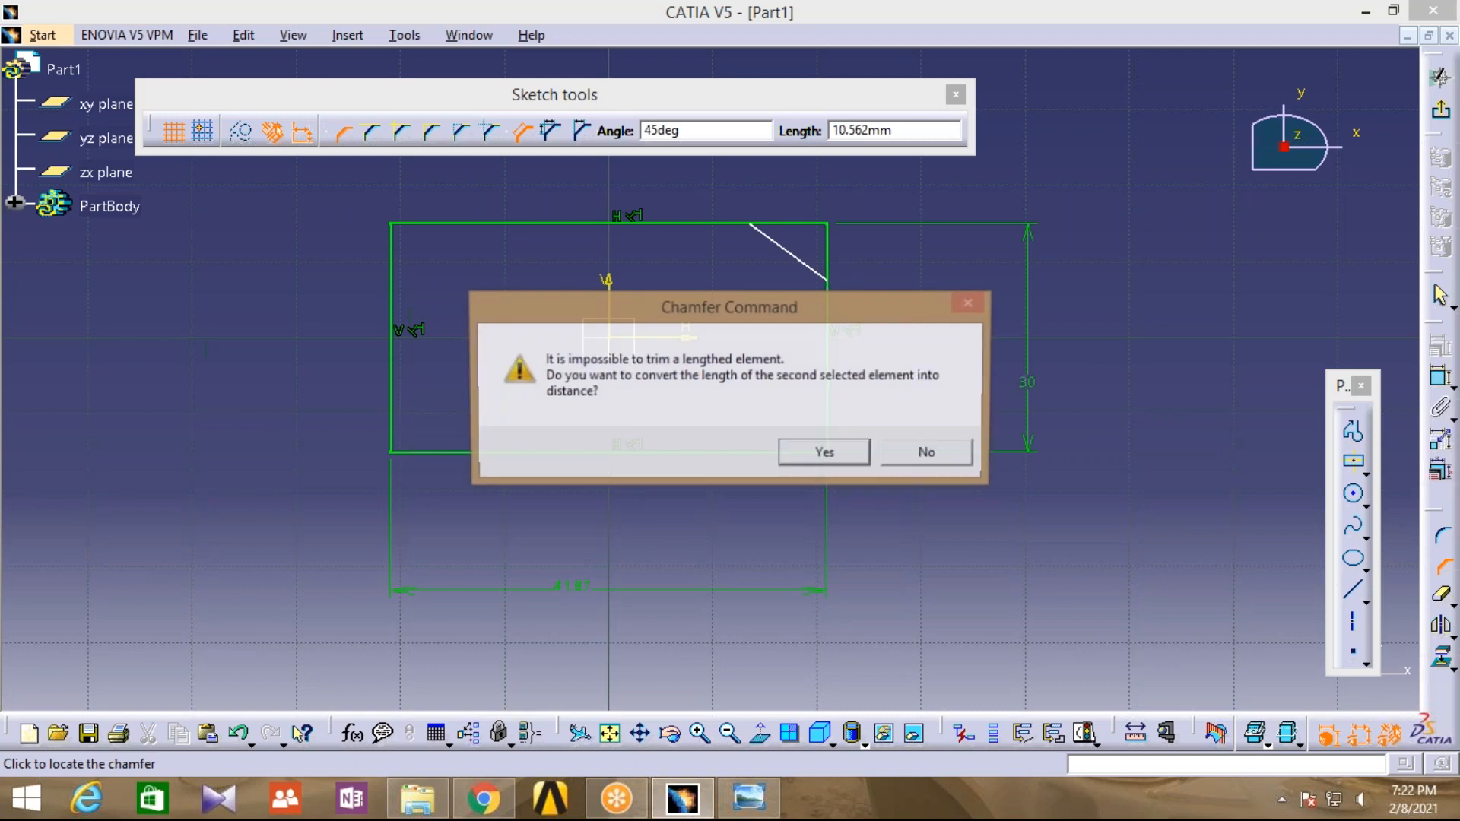
{"action": "left_click", "coordinate": [819, 453]}
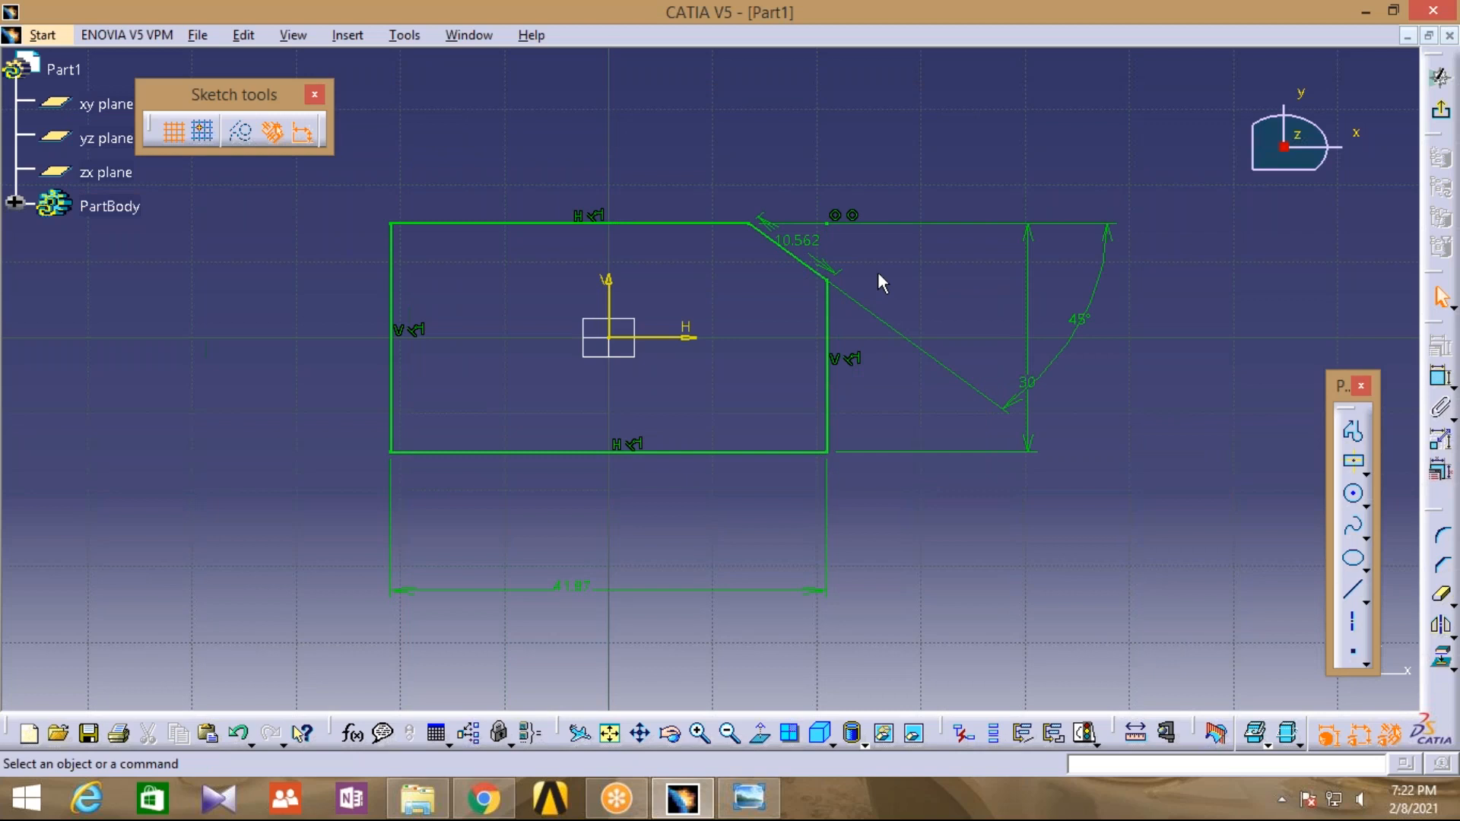
Delete the 45° angle and slanted length constraints of the upper-right chamfer
{"action": "middle_click_drag", "start_coordinate": [880, 281], "coordinate": [794, 383]}
{"action": "left_click", "coordinate": [1015, 394]}
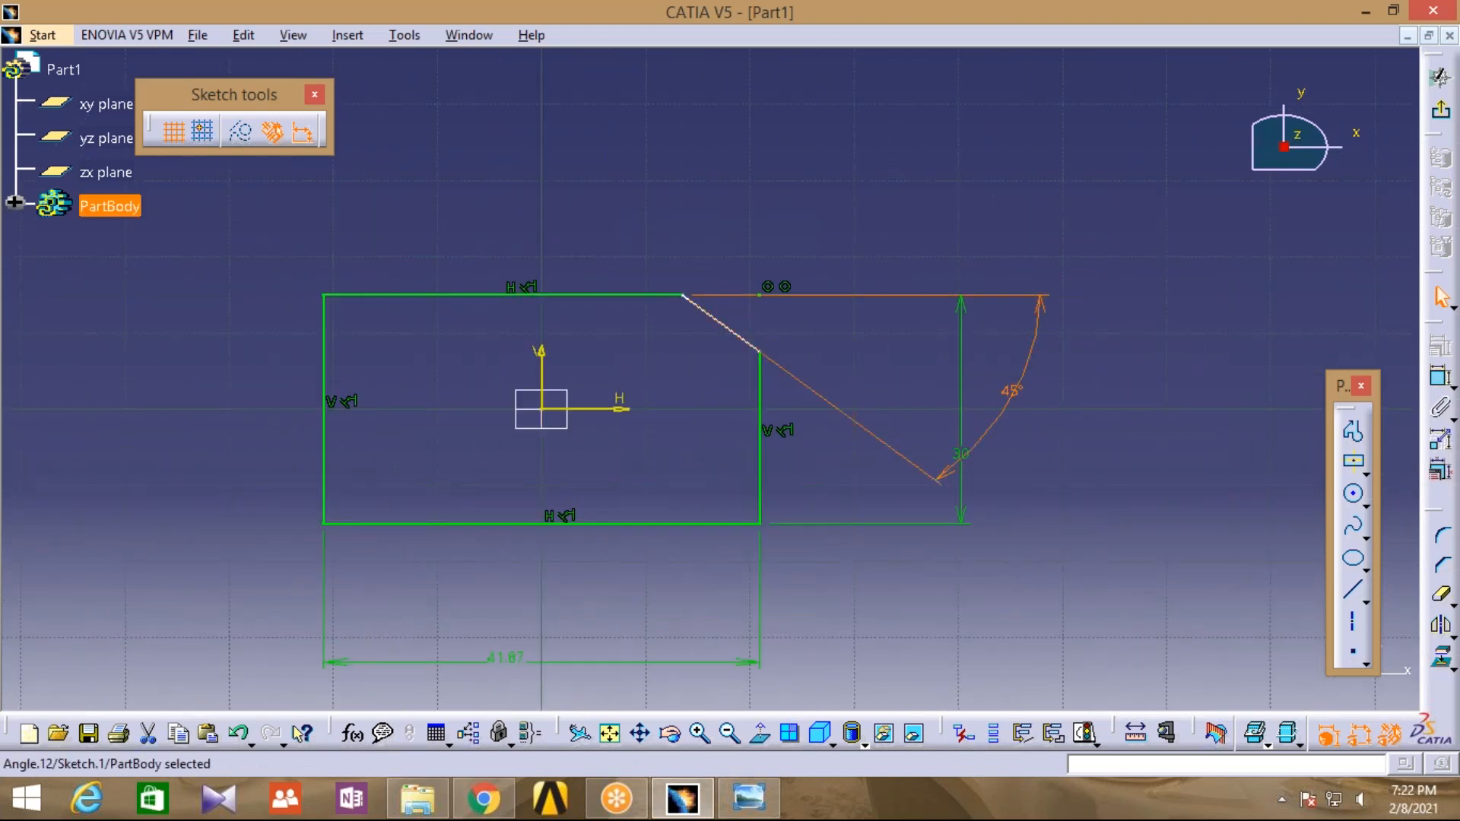
{"action": "key", "text": "Delete"}
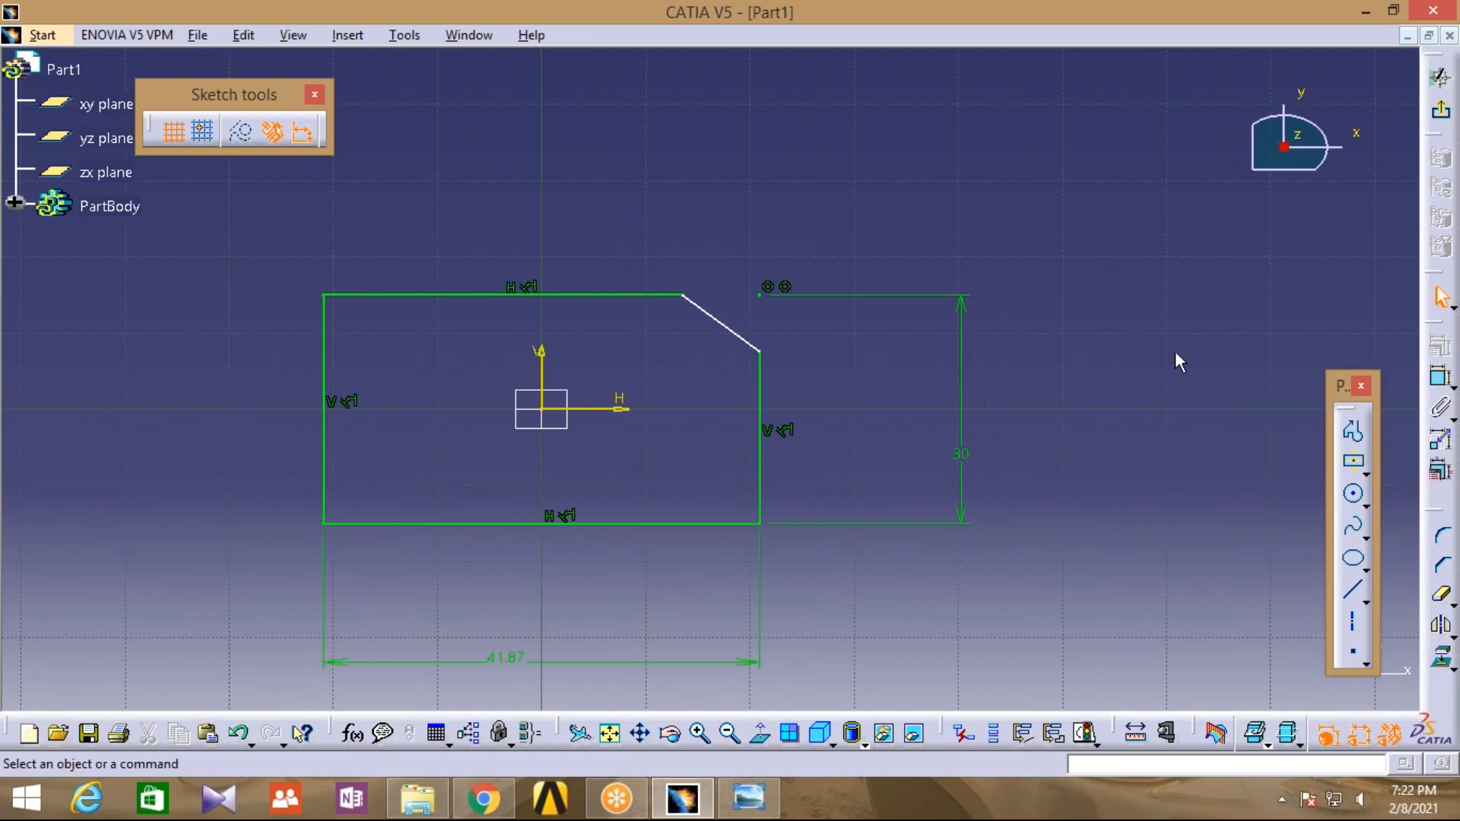
Dimension the horizontal distance from the original upper-right corner to the chamfer's end and set it to 9 mm
{"action": "left_click", "coordinate": [1440, 377]}
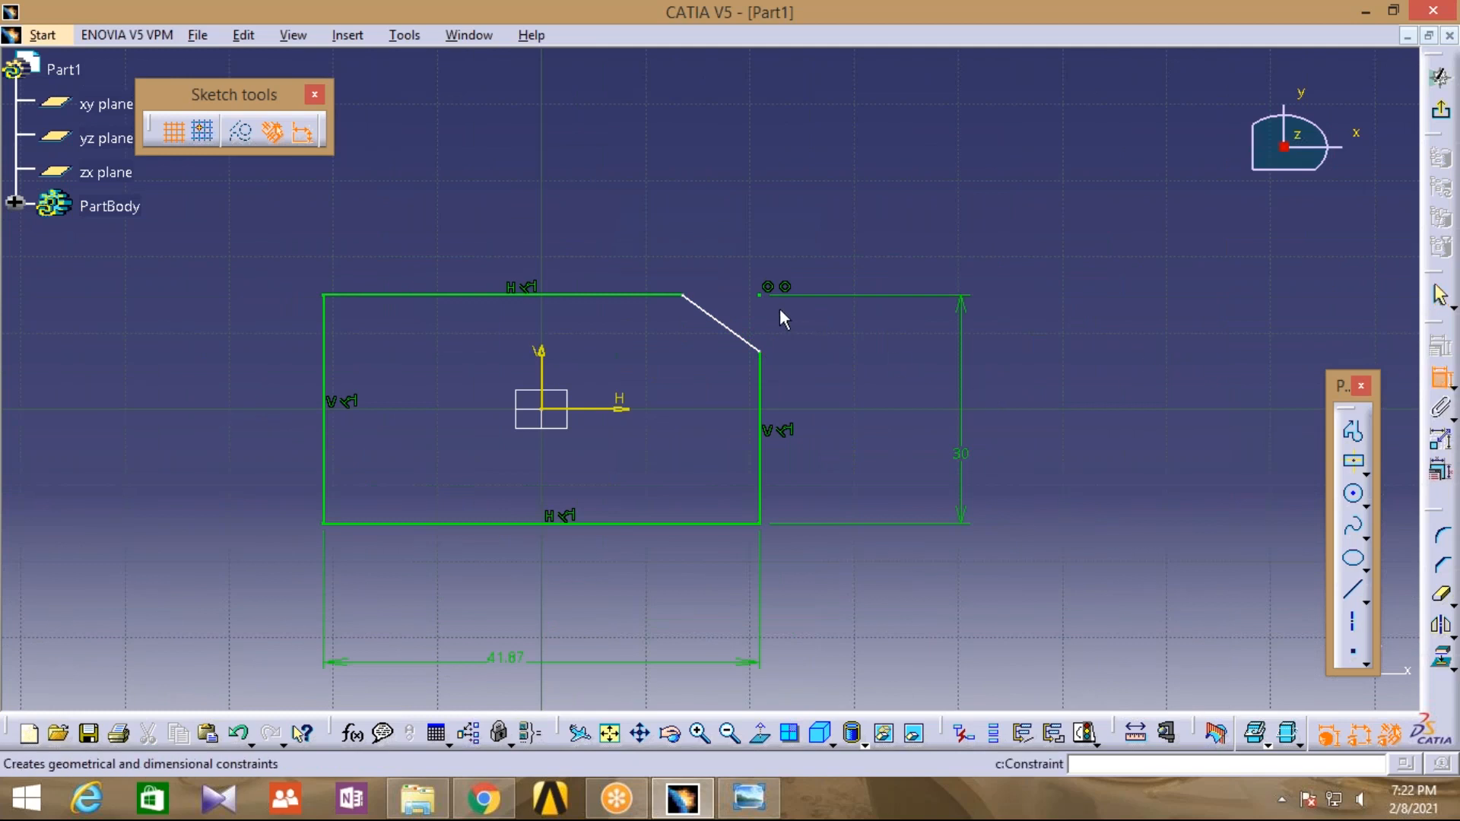
{"action": "left_click", "coordinate": [693, 300]}
{"action": "left_click", "coordinate": [705, 244]}
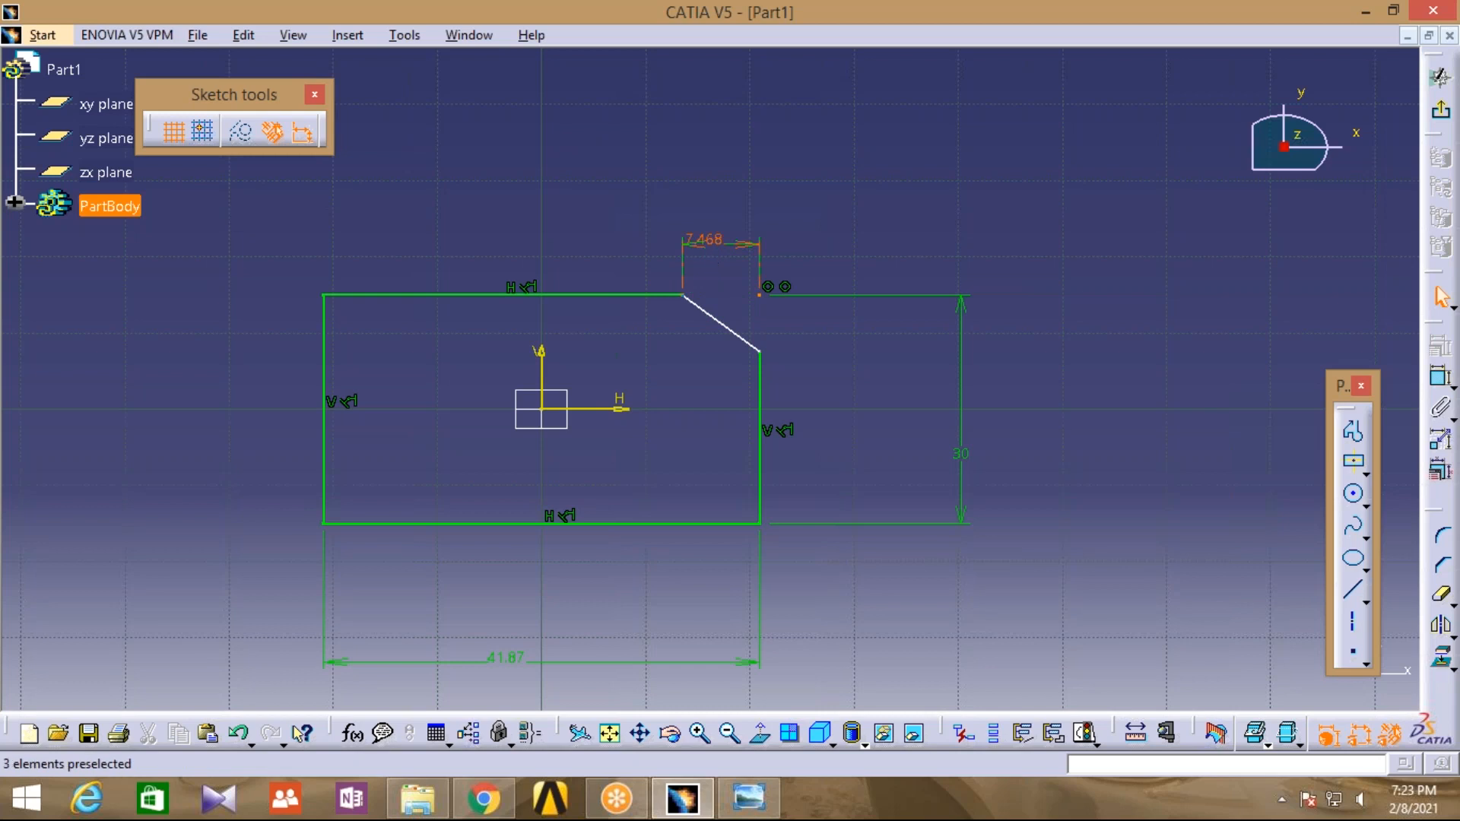
{"action": "double_click", "coordinate": [714, 236]}
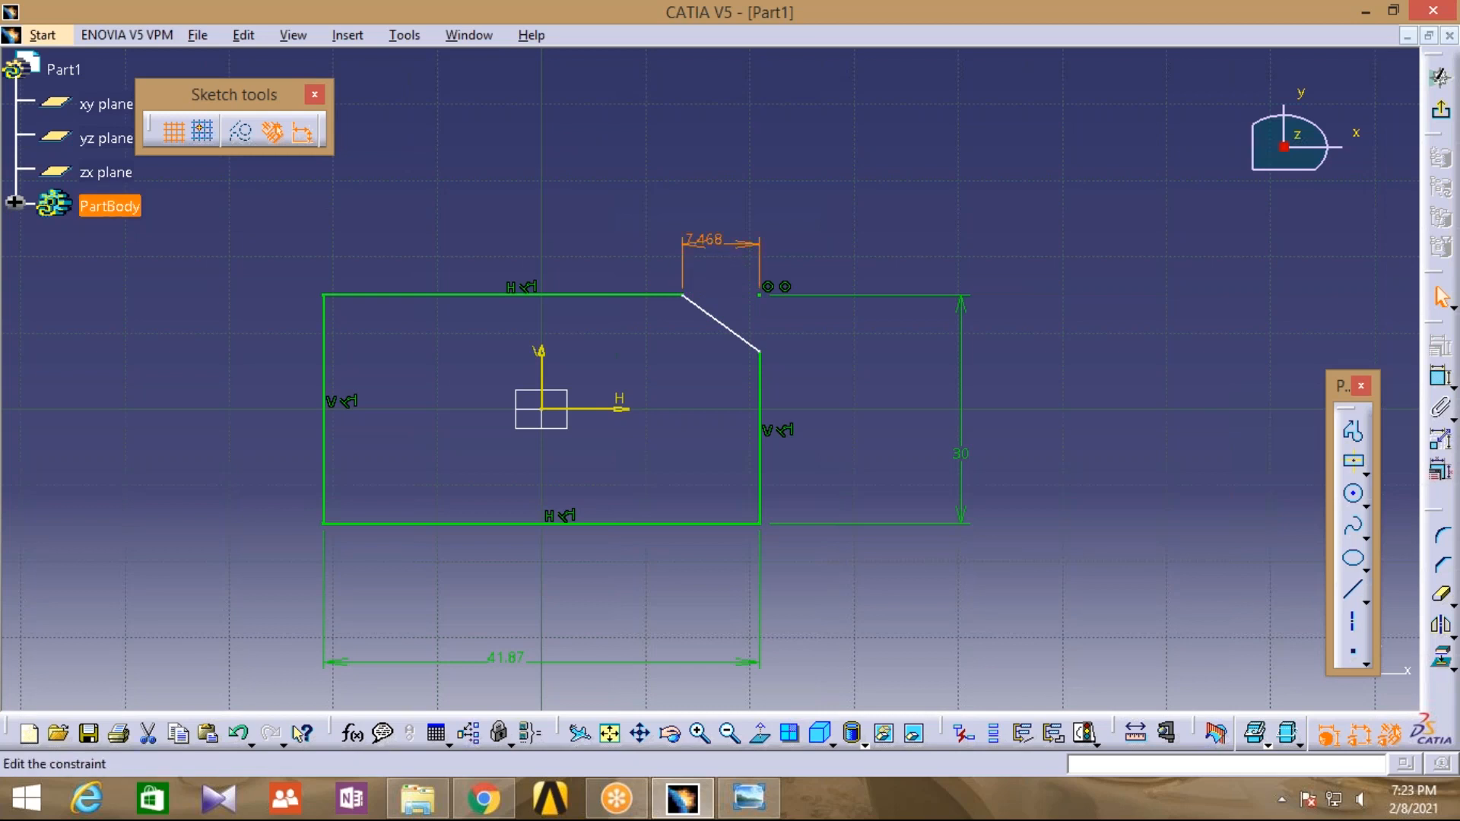
{"action": "type", "text": "9"}
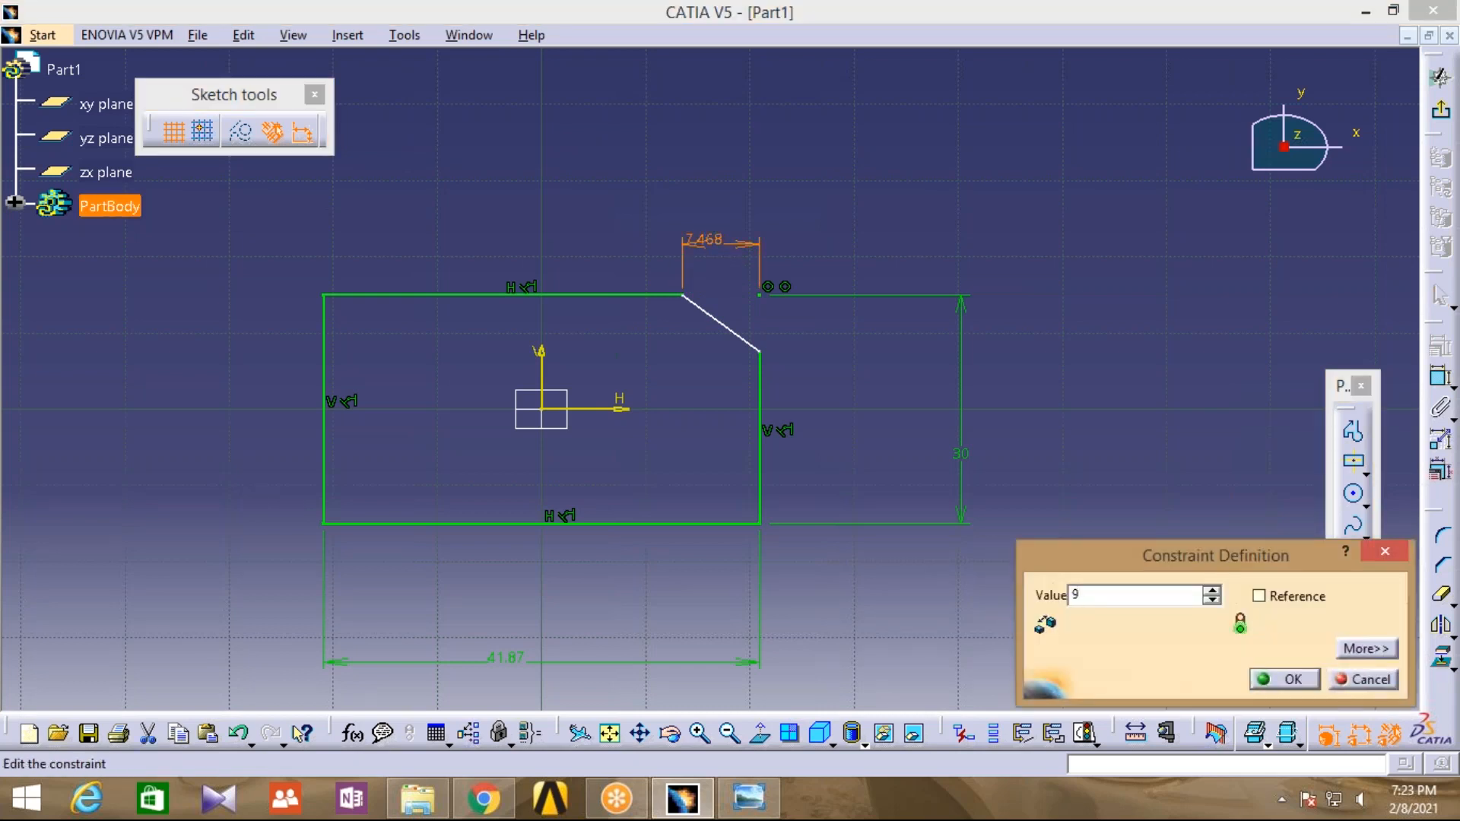
{"action": "left_click", "coordinate": [1290, 681]}
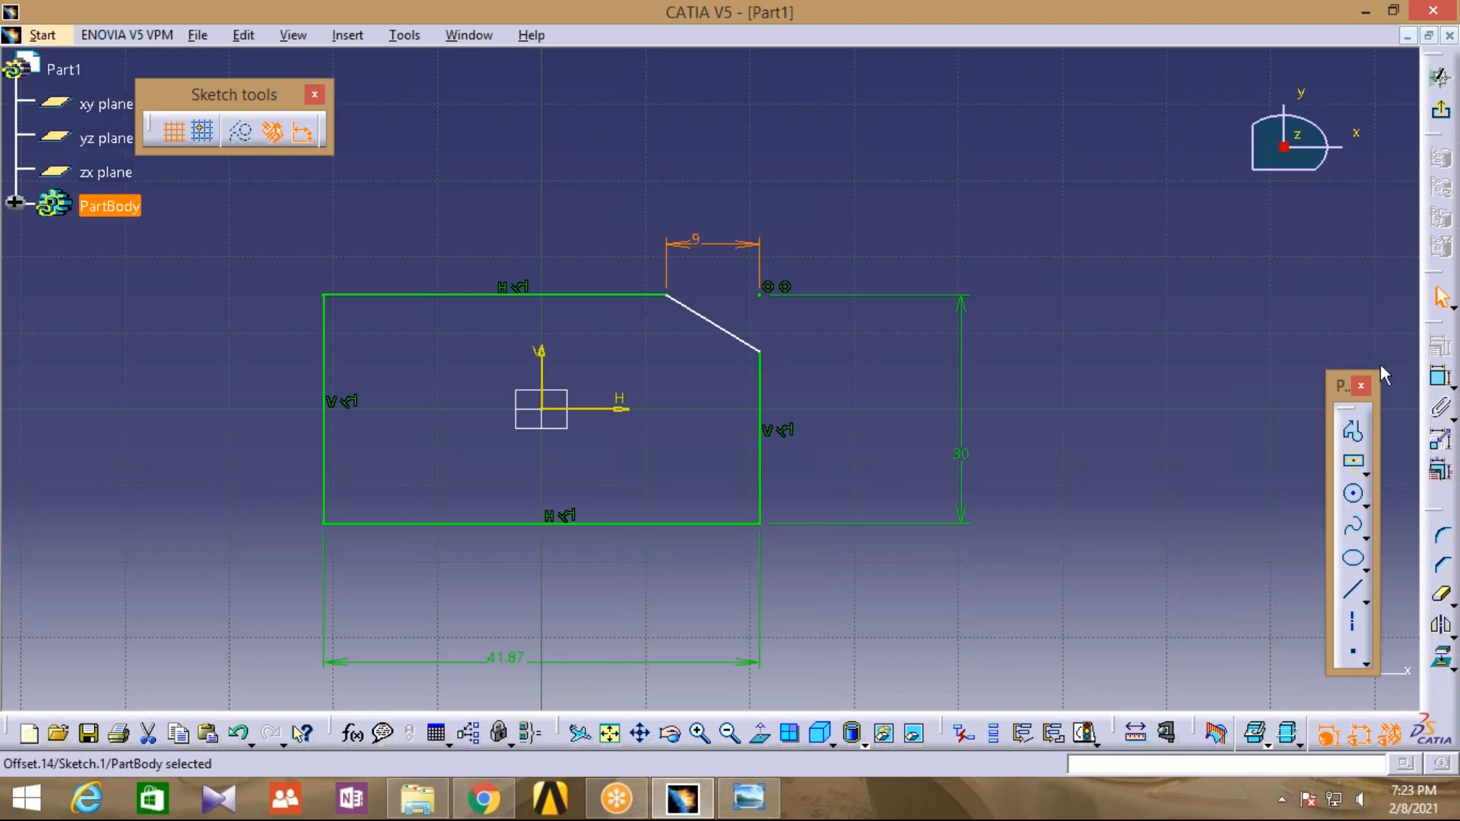
Dimension the vertical distance from the original upper-right corner to the chamfer's lower end and set it to 9 mm
{"action": "left_click", "coordinate": [1439, 384]}
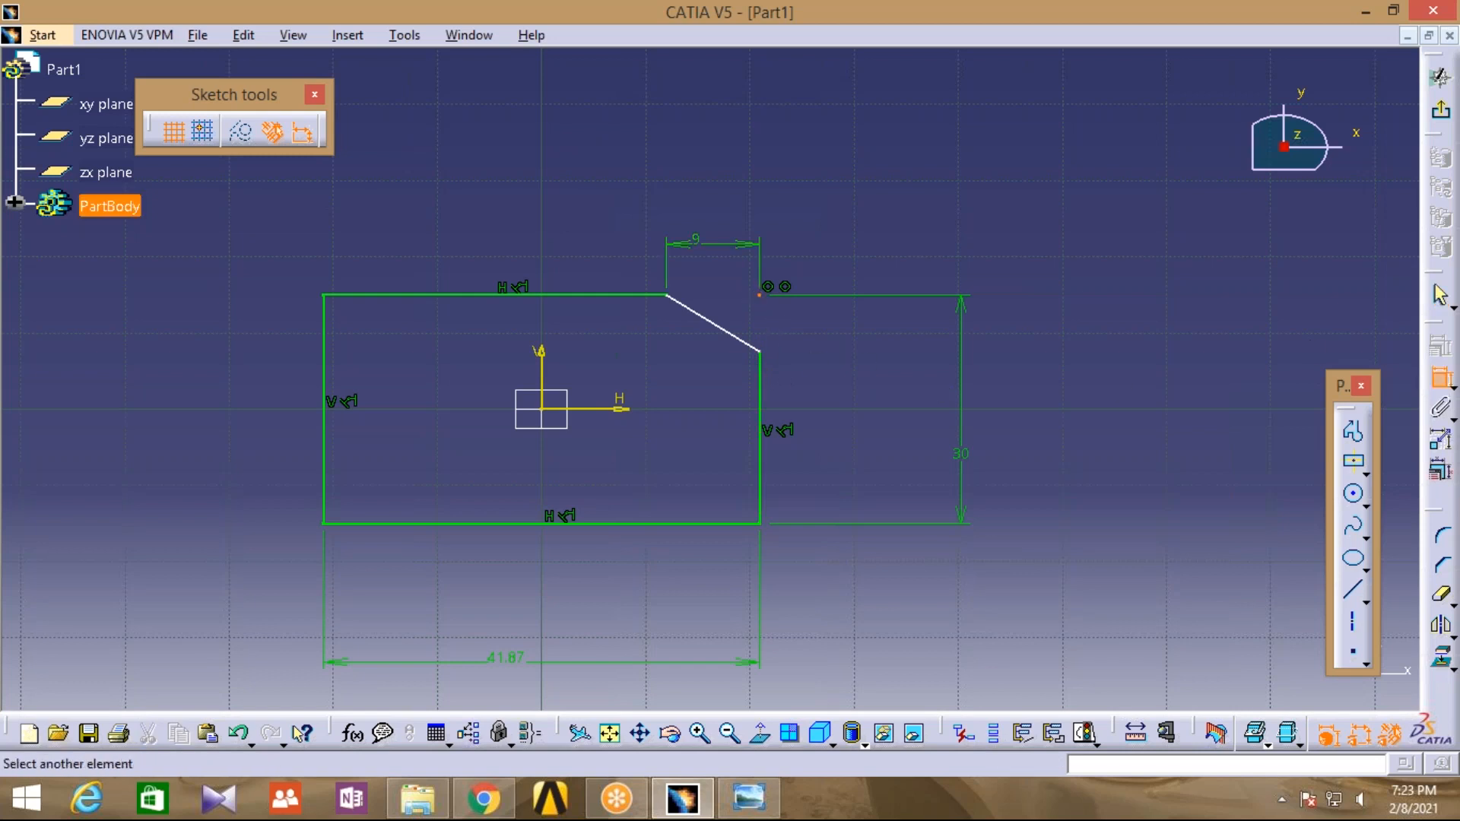
{"action": "left_click", "coordinate": [760, 351]}
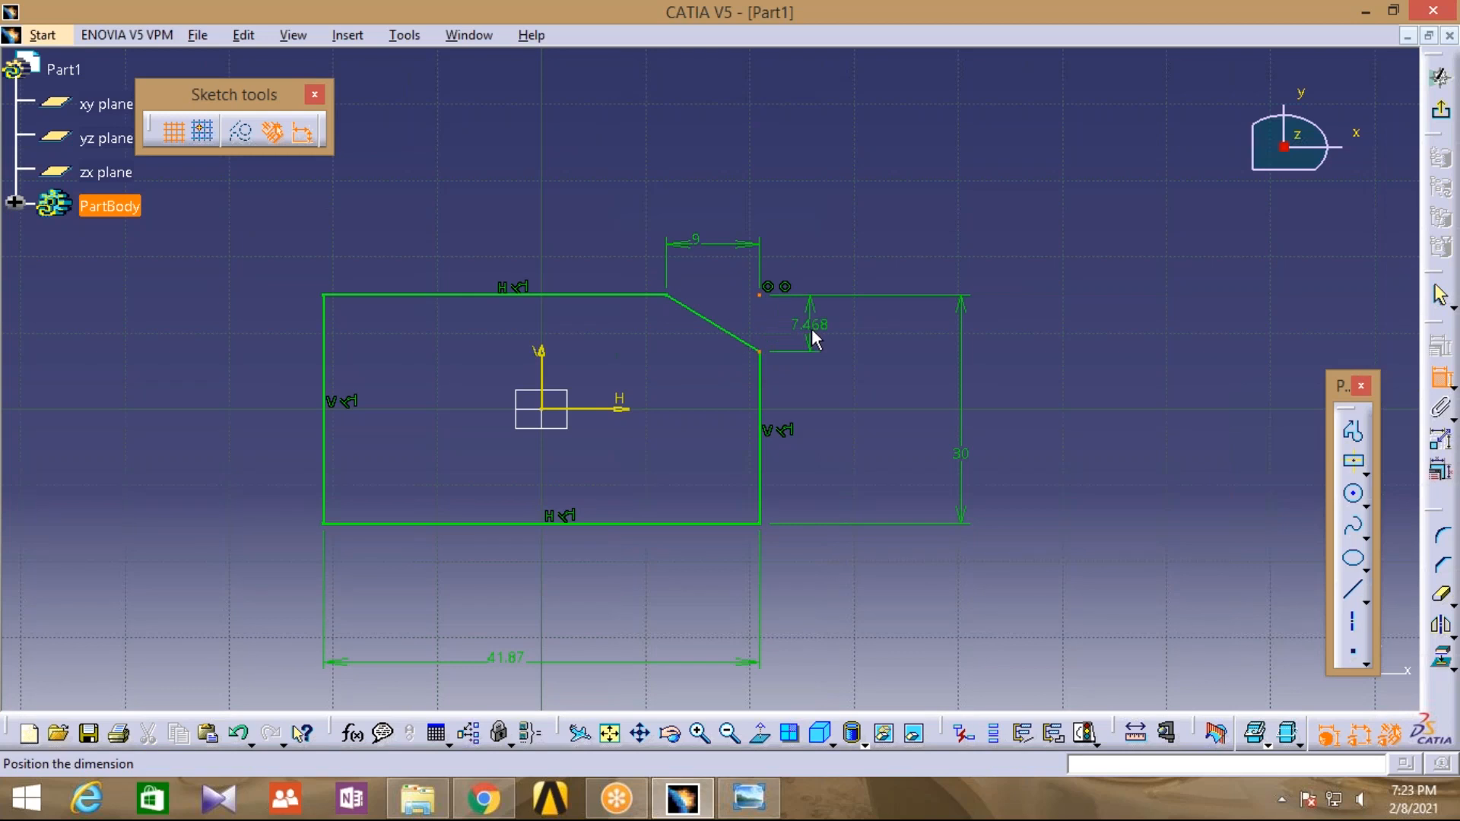
{"action": "left_click", "coordinate": [811, 336]}
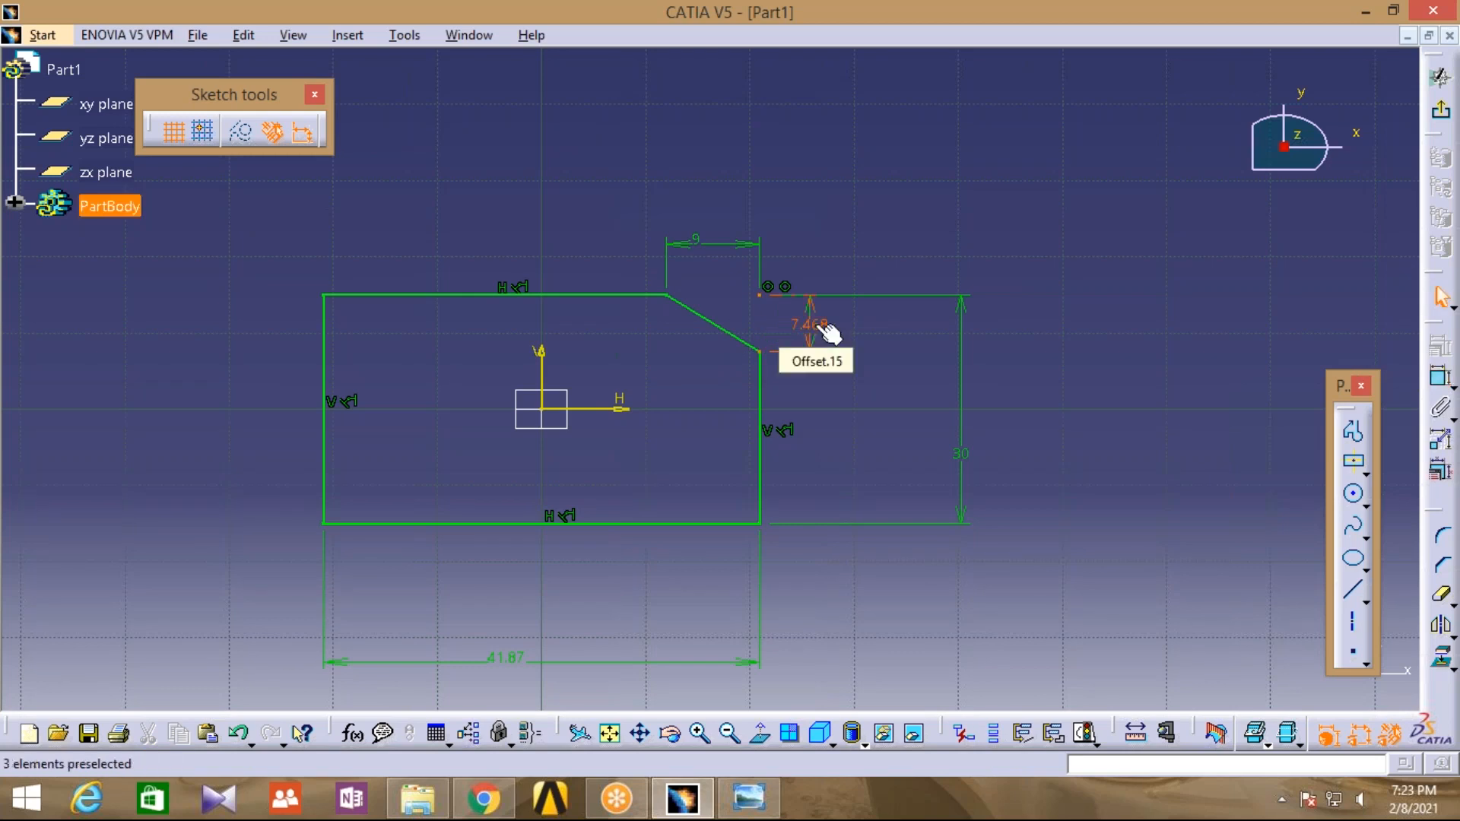
{"action": "double_click", "coordinate": [828, 332]}
{"action": "type", "text": "9"}
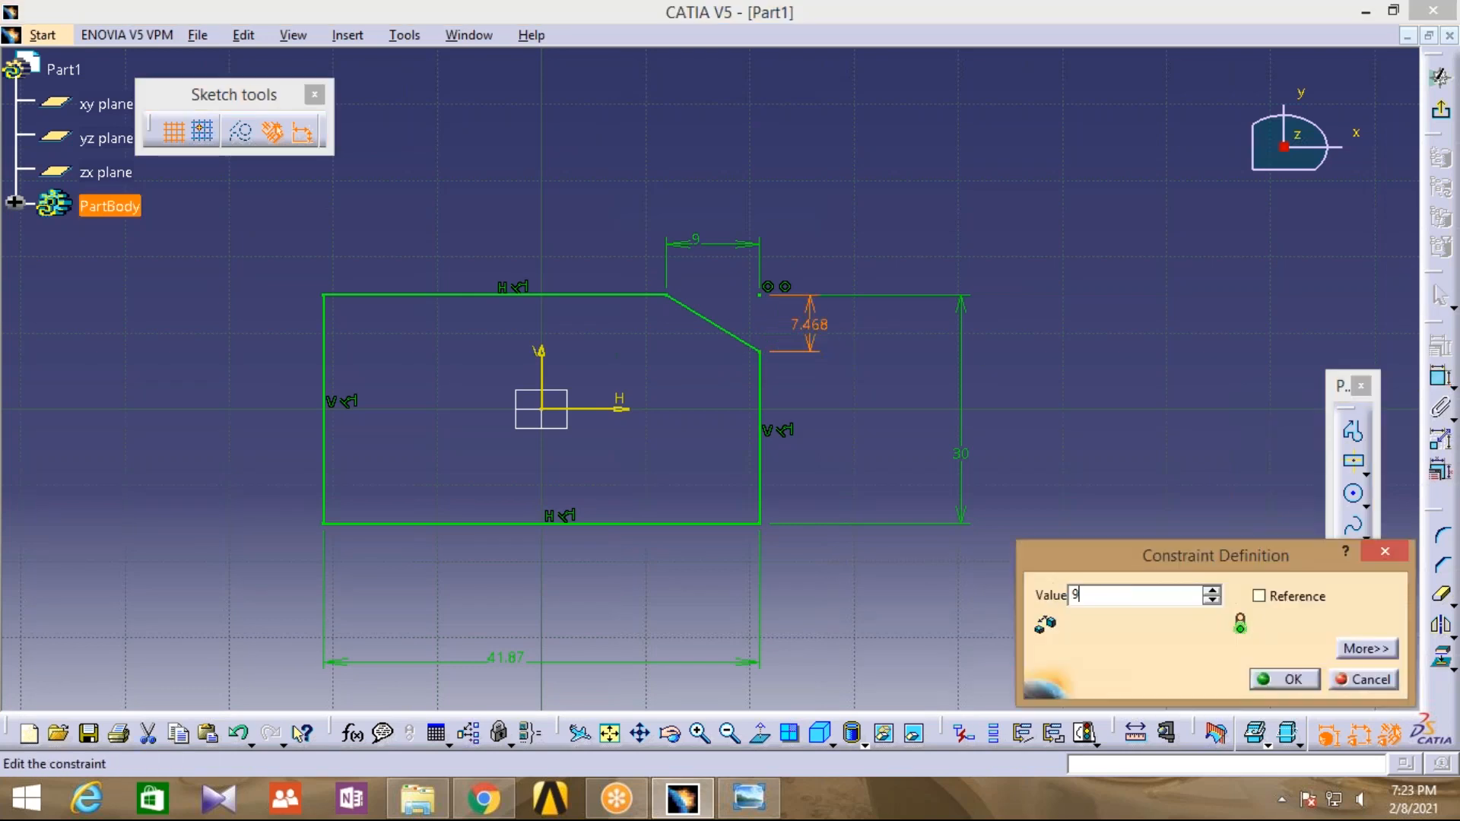
{"action": "left_click", "coordinate": [1302, 681]}
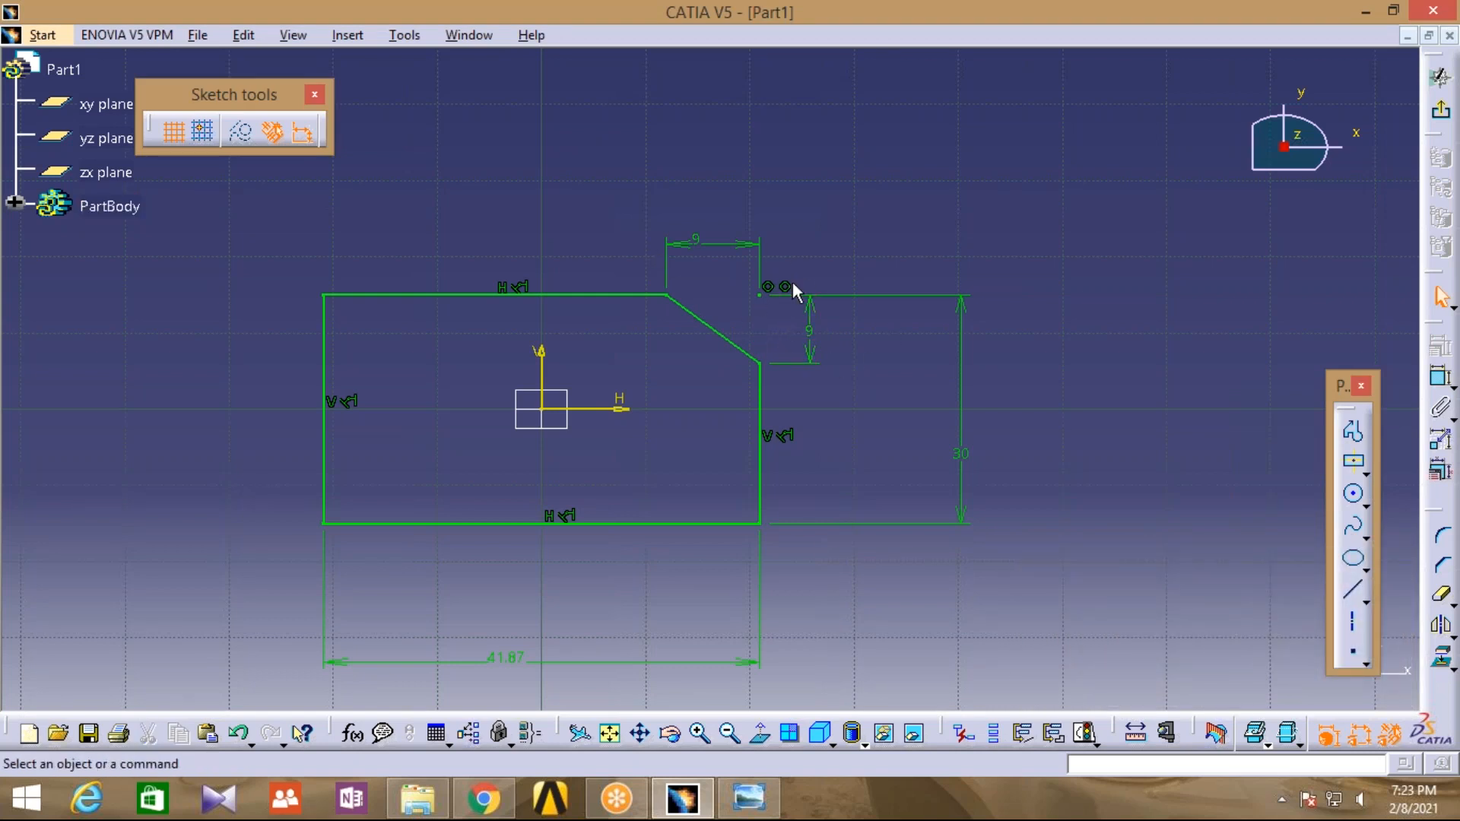
Recheck the drawing, and in CATIA chamfer the profile's lower-right corner about 11.6 mm at 45°, converting the side length to a distance
{"action": "mouse_move", "coordinate": [694, 805]}
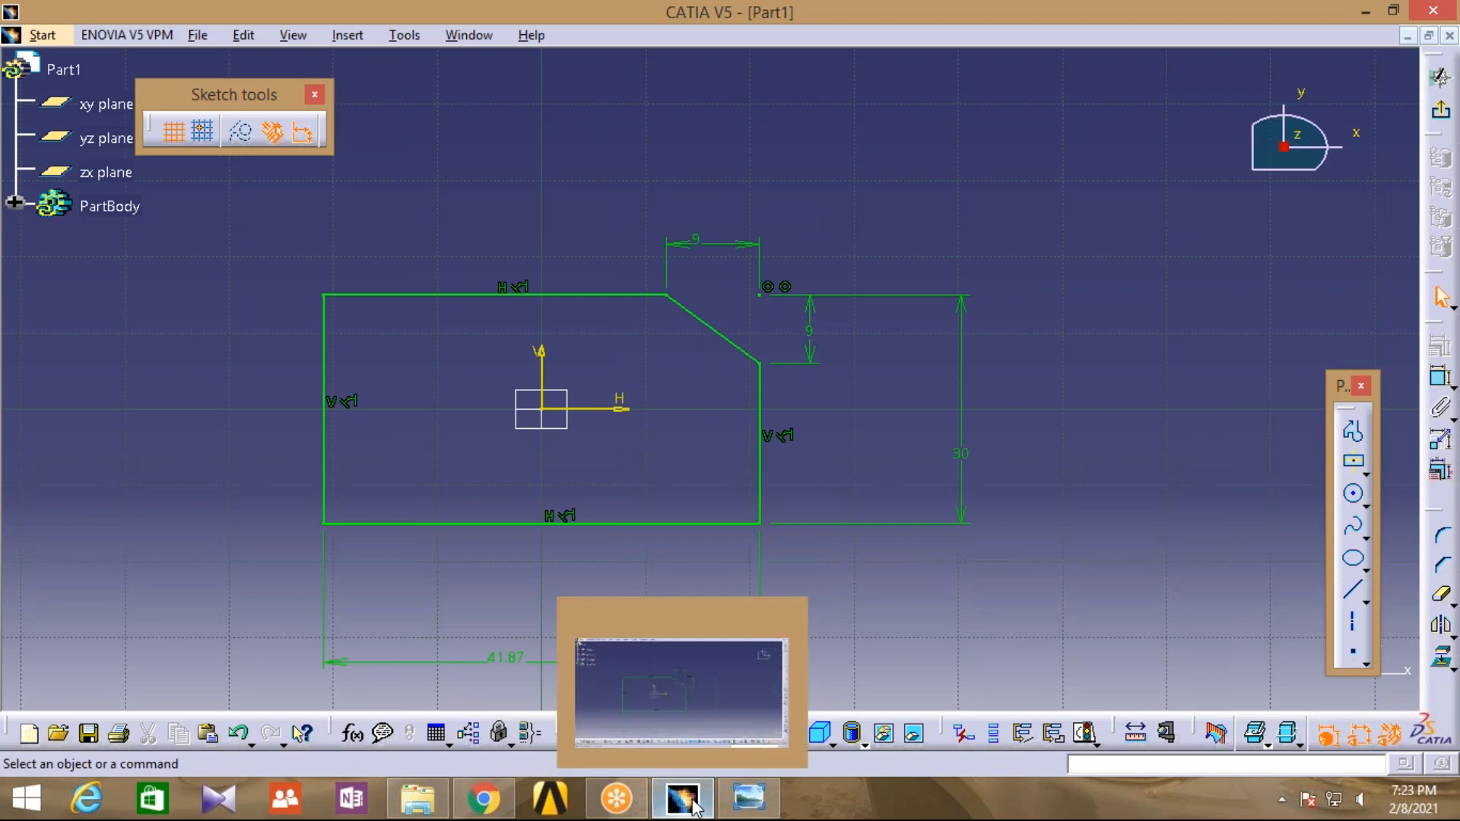
{"action": "left_click", "coordinate": [696, 804]}
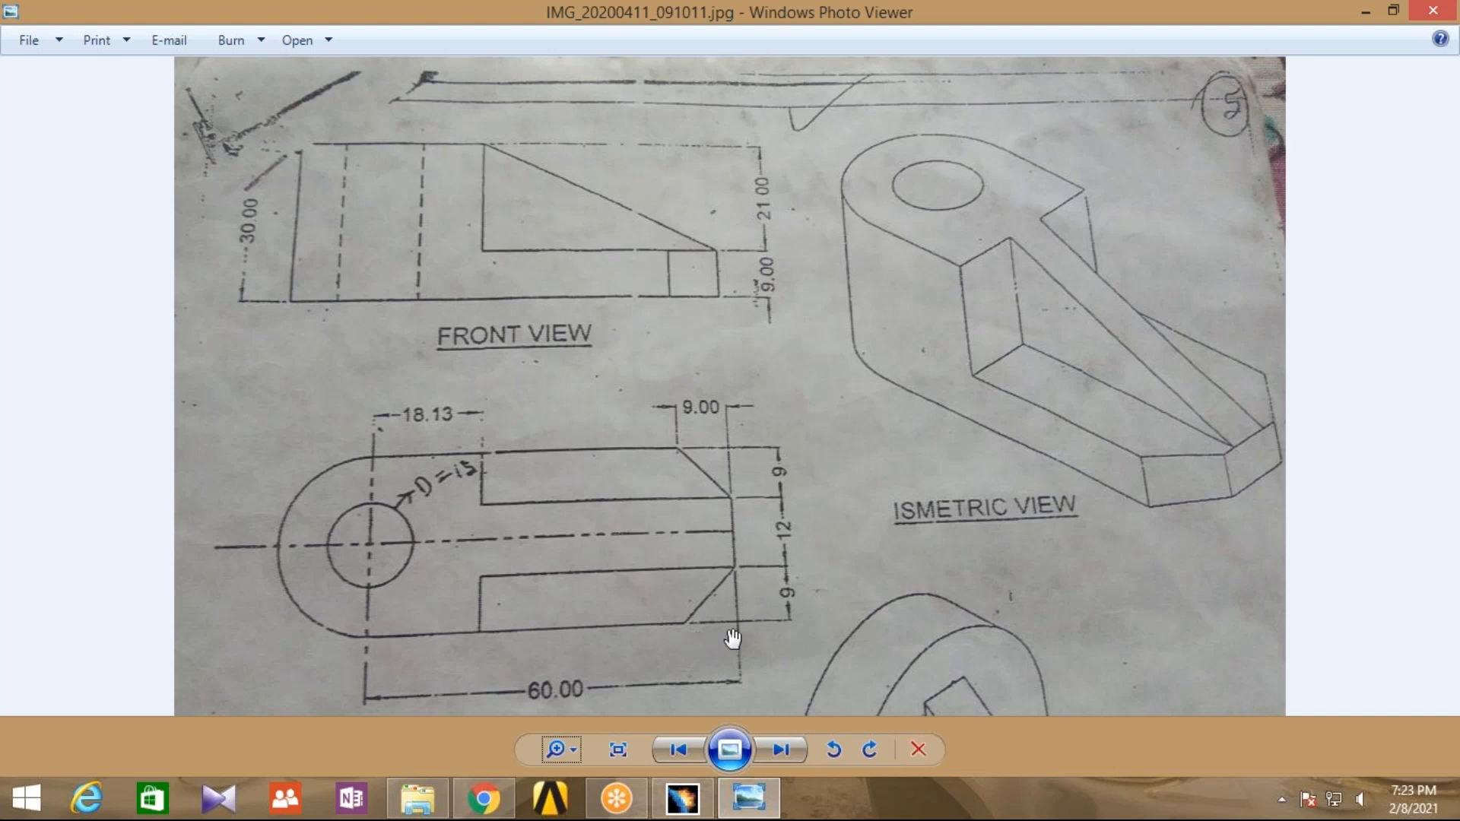
{"action": "left_click", "coordinate": [708, 796]}
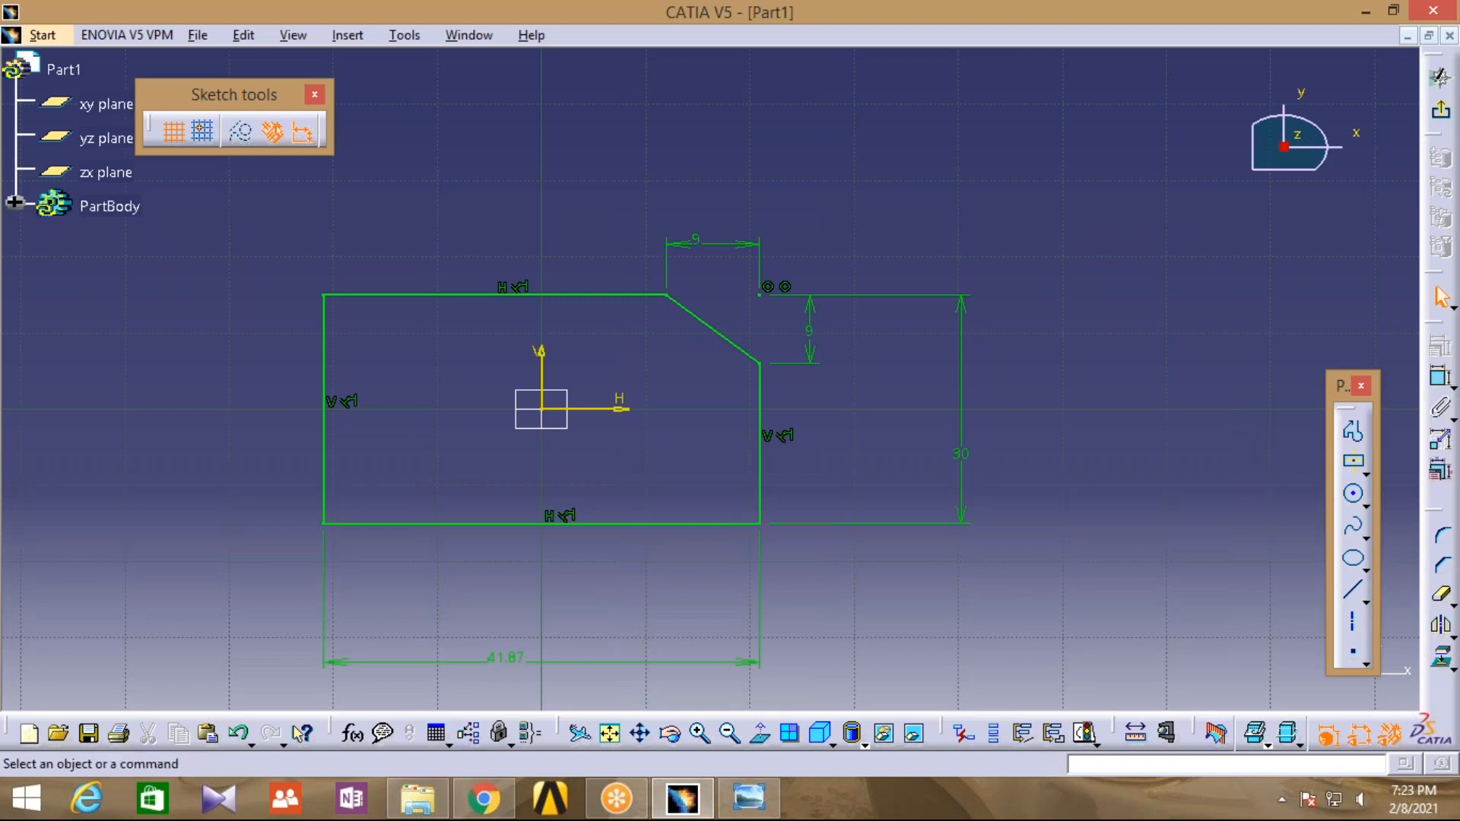
{"action": "left_click", "coordinate": [1443, 566]}
{"action": "left_click", "coordinate": [760, 471]}
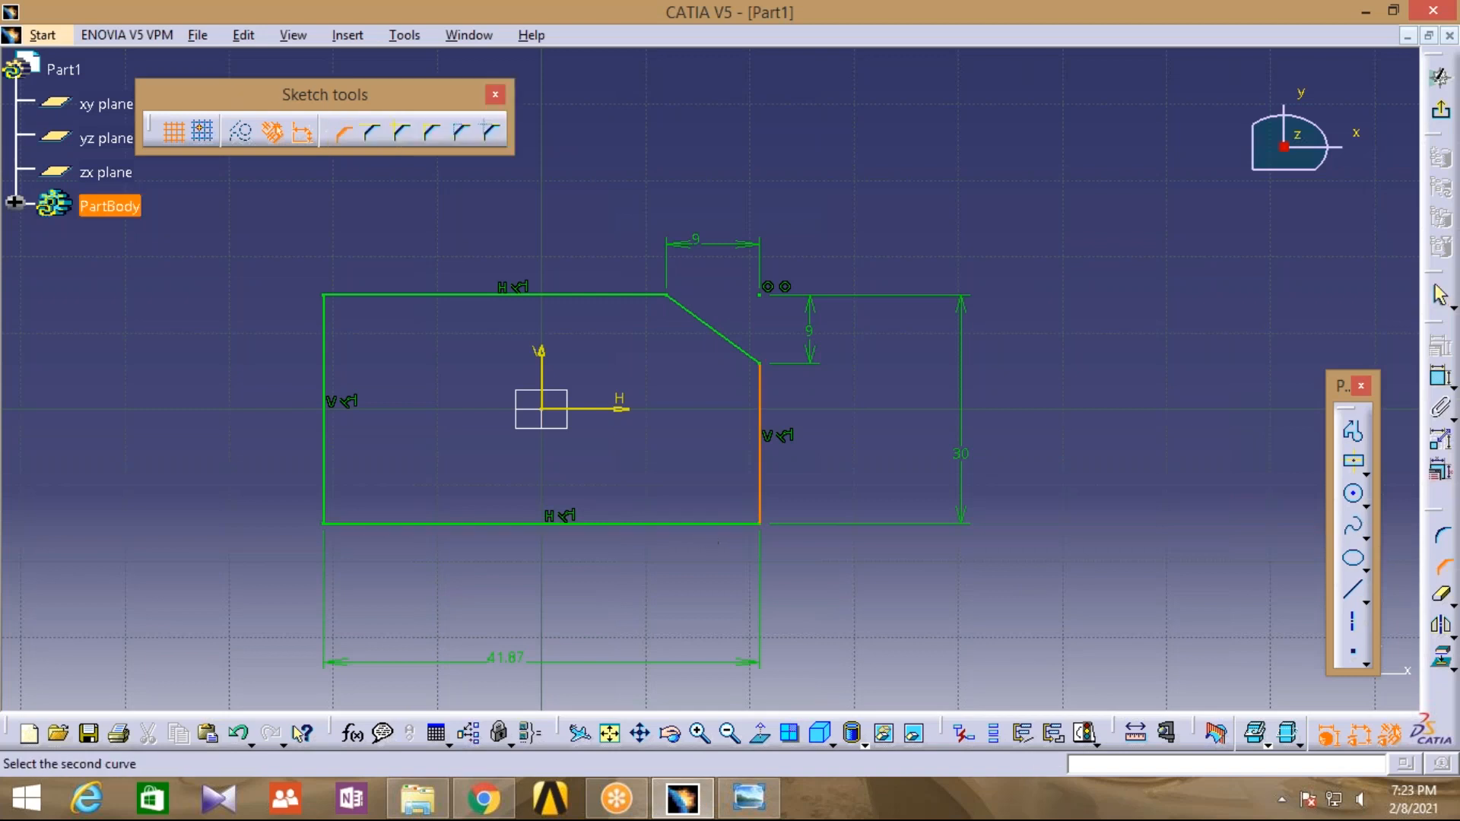
{"action": "left_click", "coordinate": [697, 523]}
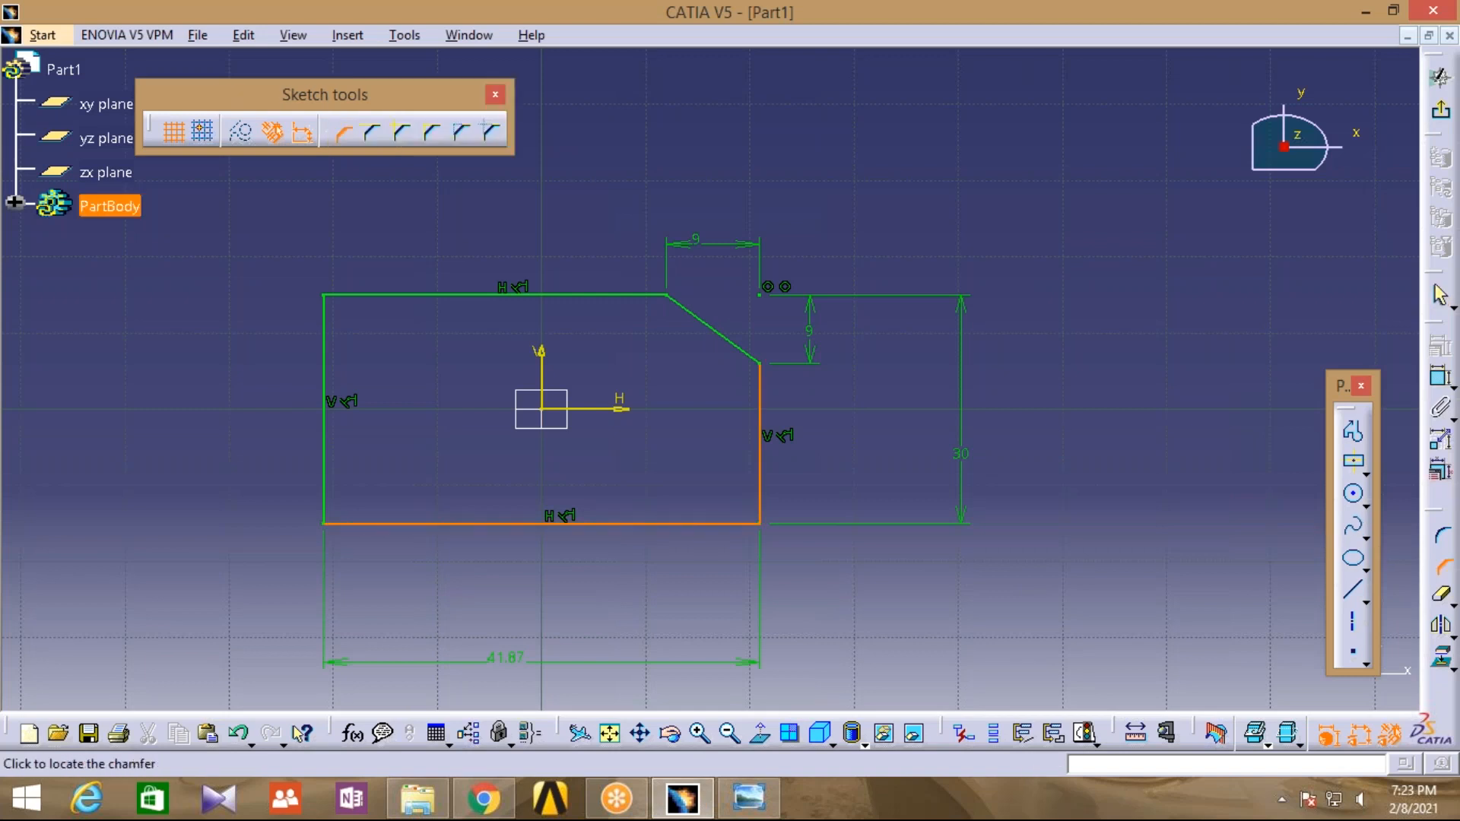
{"action": "left_click", "coordinate": [710, 494]}
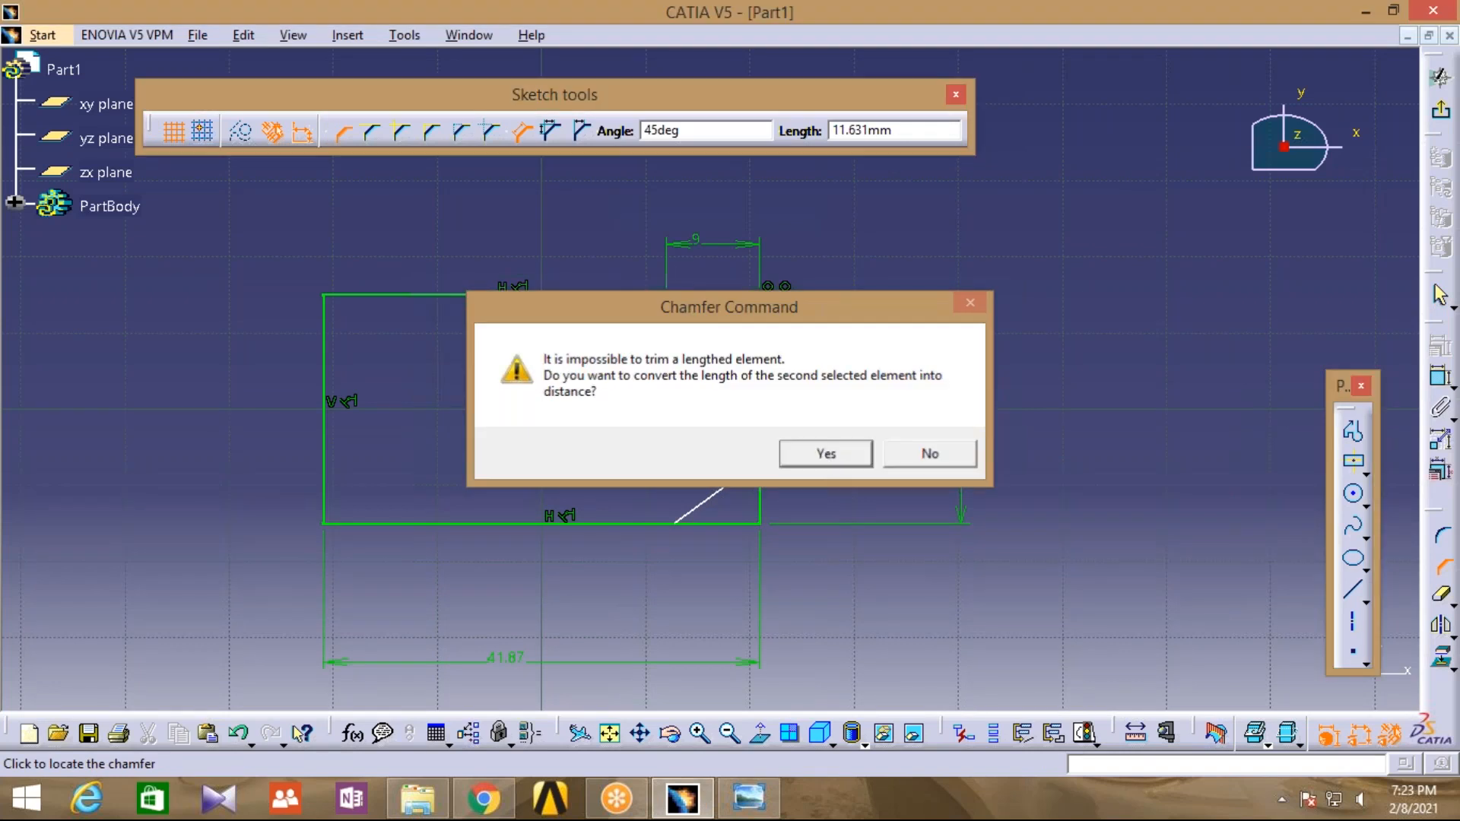
{"action": "key", "text": "Return"}
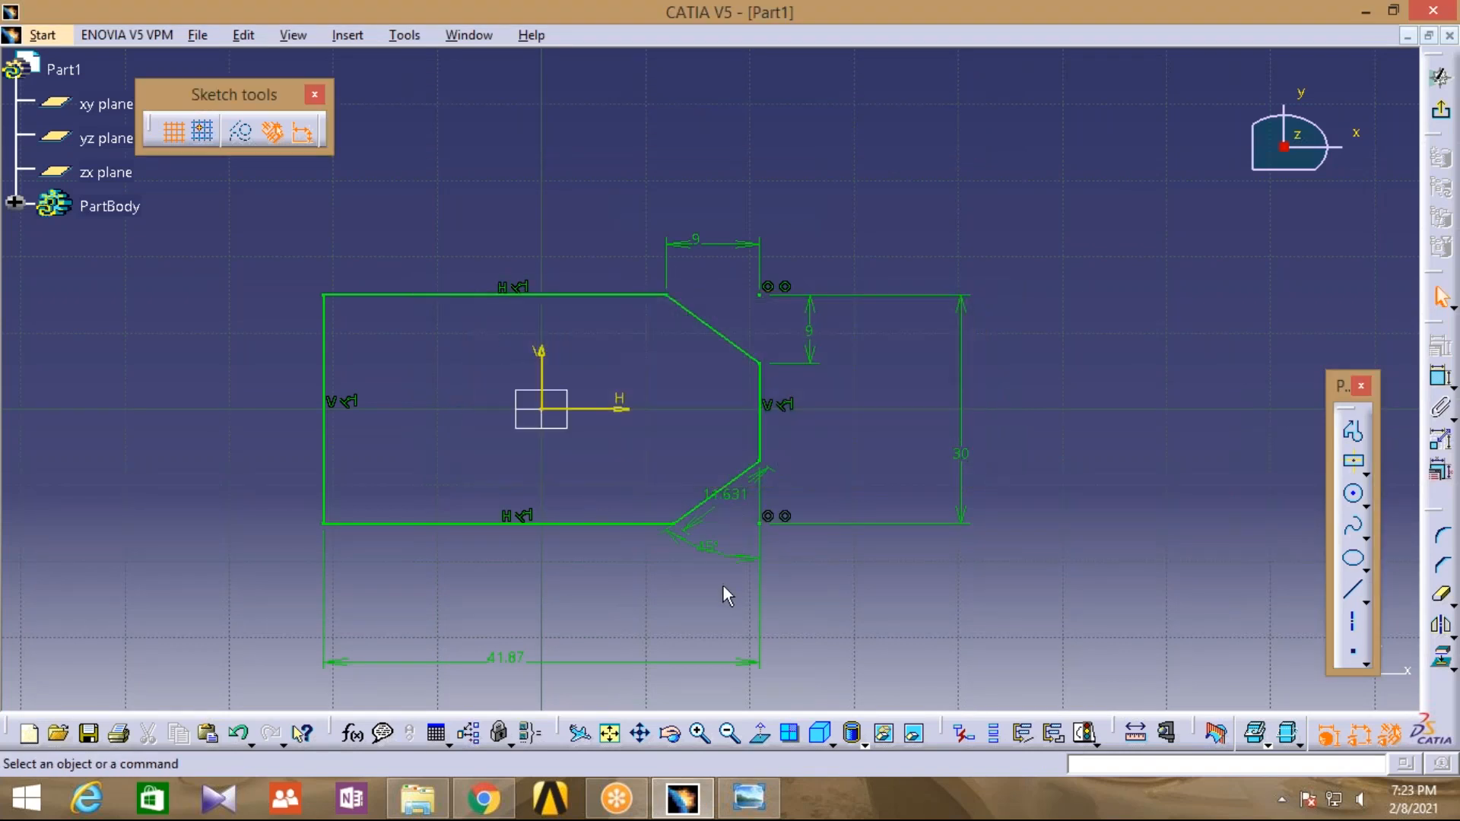
Delete the 45° angle constraint of the lower-right chamfer
{"action": "left_click", "coordinate": [714, 561]}
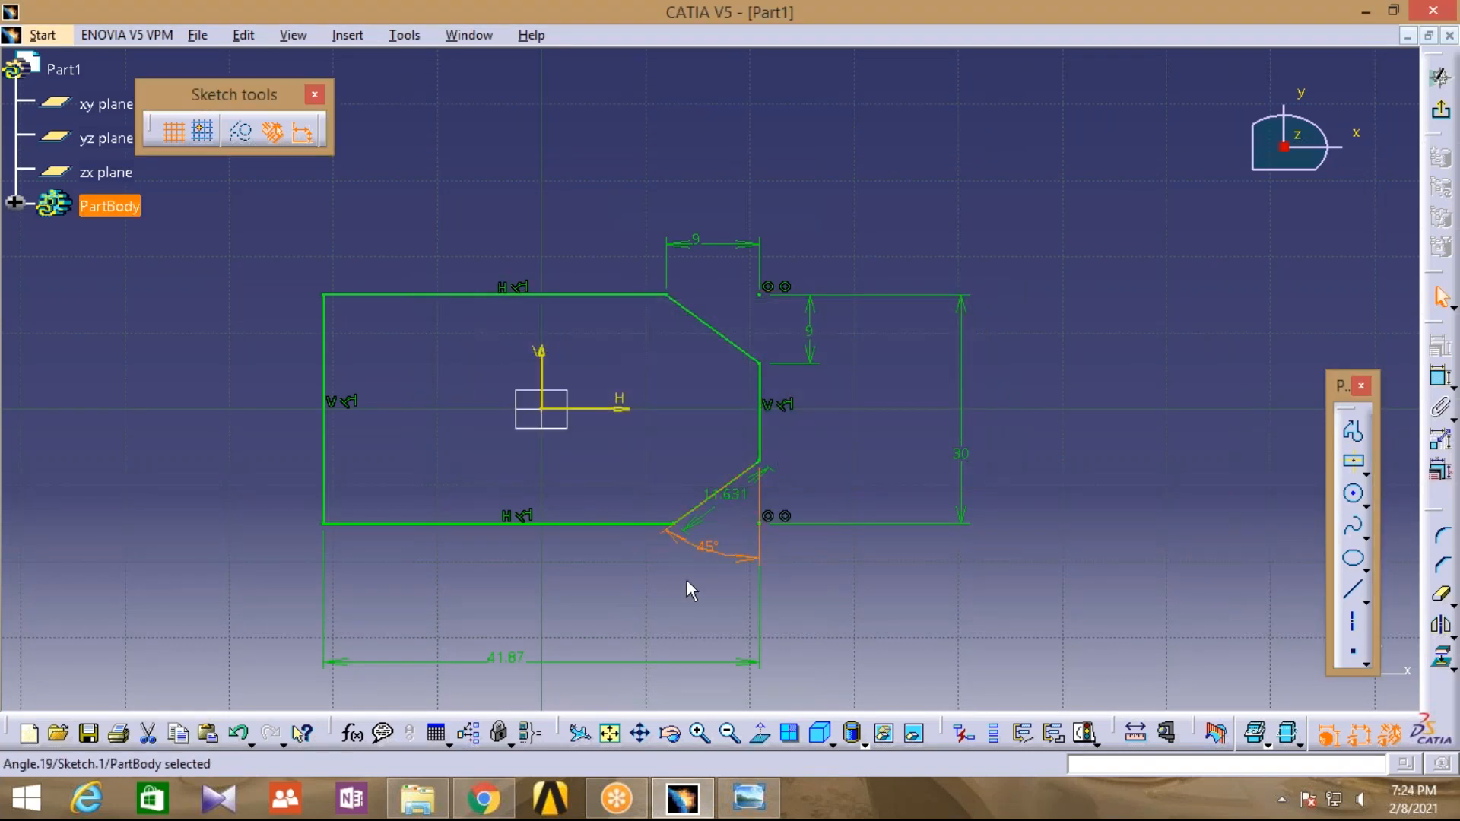
{"action": "key", "text": "Delete"}
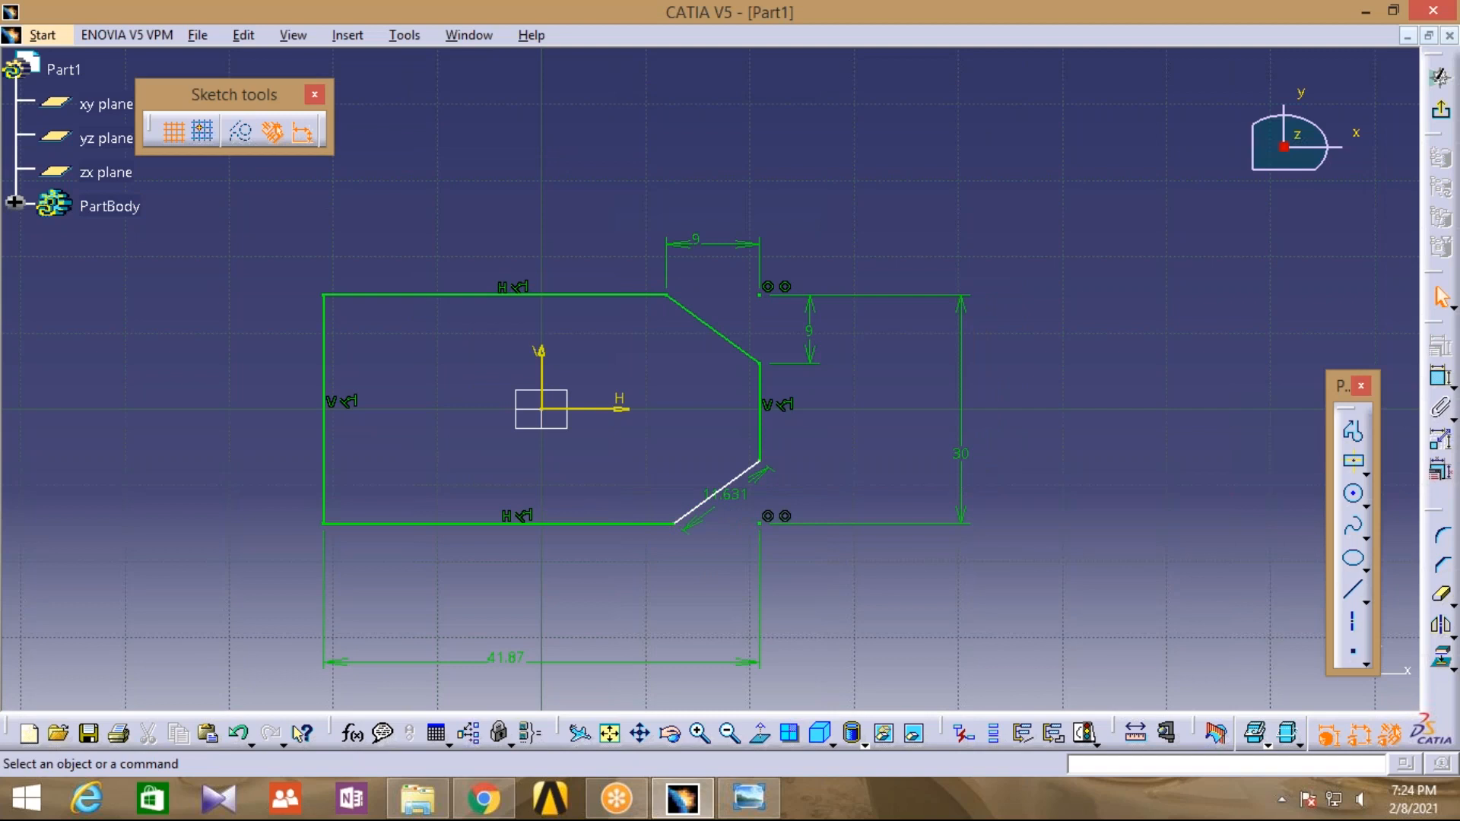
{"action": "left_click", "coordinate": [736, 499]}
{"action": "key", "text": "Delete"}
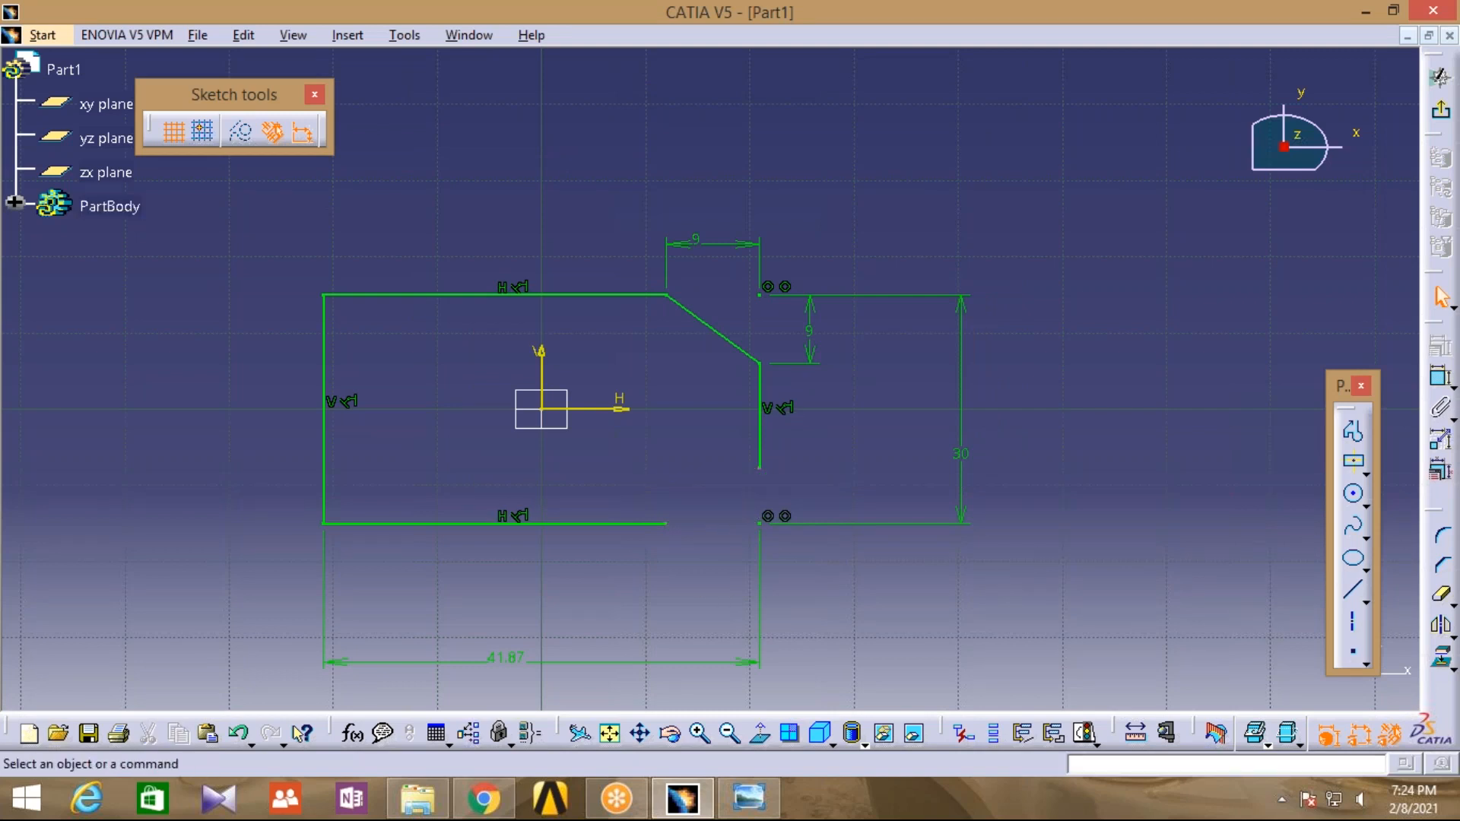
{"action": "key", "text": "ctrl+z"}
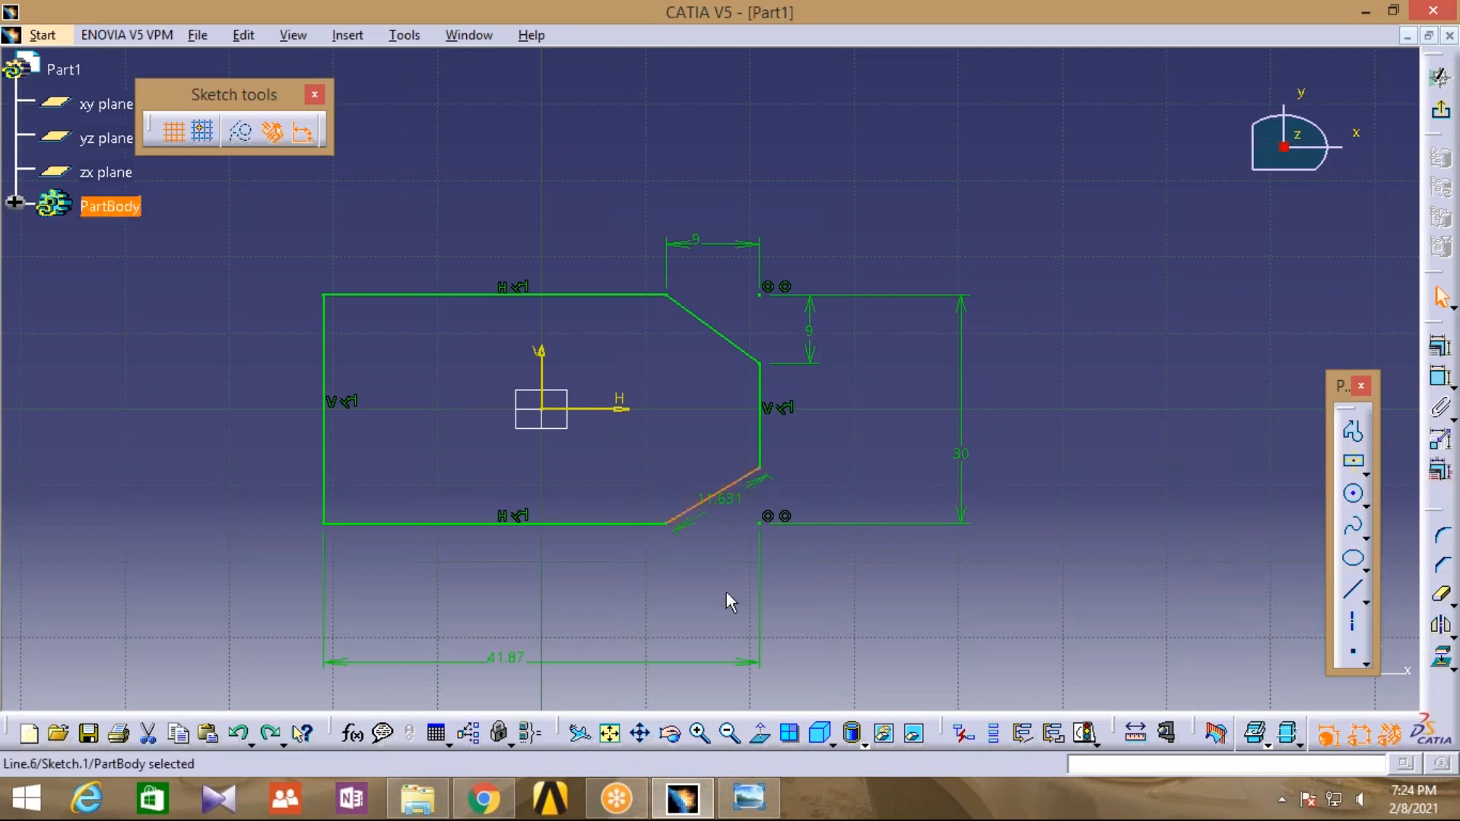
Delete the slanted length constraint of the lower-right chamfer, keeping the chamfer line itself
{"action": "left_click", "coordinate": [723, 582]}
{"action": "left_click", "coordinate": [730, 498]}
{"action": "key", "text": "Delete"}
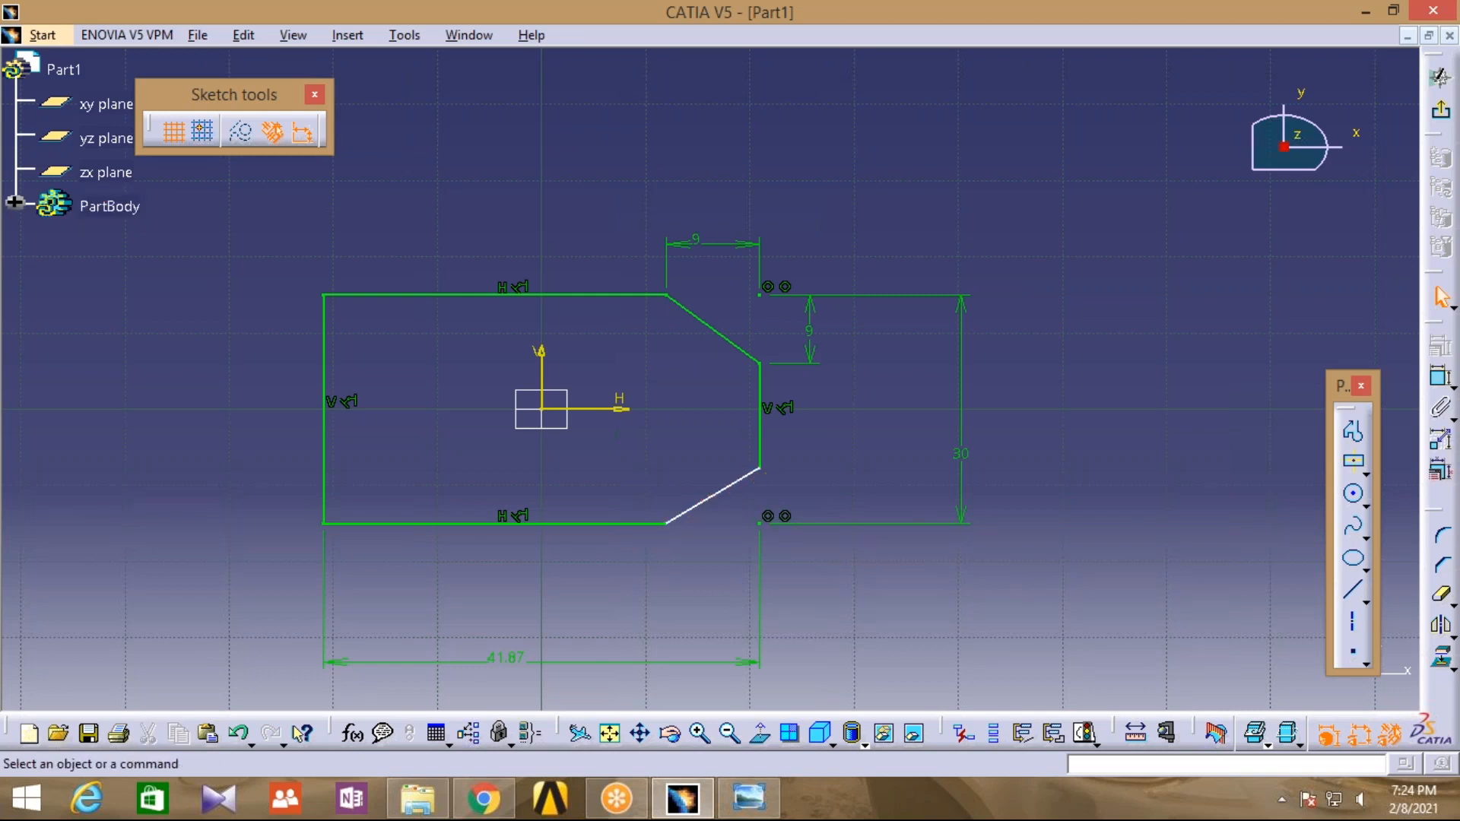
Dimension the horizontal distance from the original lower-right corner to the chamfer's end and set it to 9 mm
{"action": "left_click", "coordinate": [1438, 377]}
{"action": "left_click", "coordinate": [761, 524]}
{"action": "left_click", "coordinate": [667, 525]}
{"action": "left_click", "coordinate": [716, 571]}
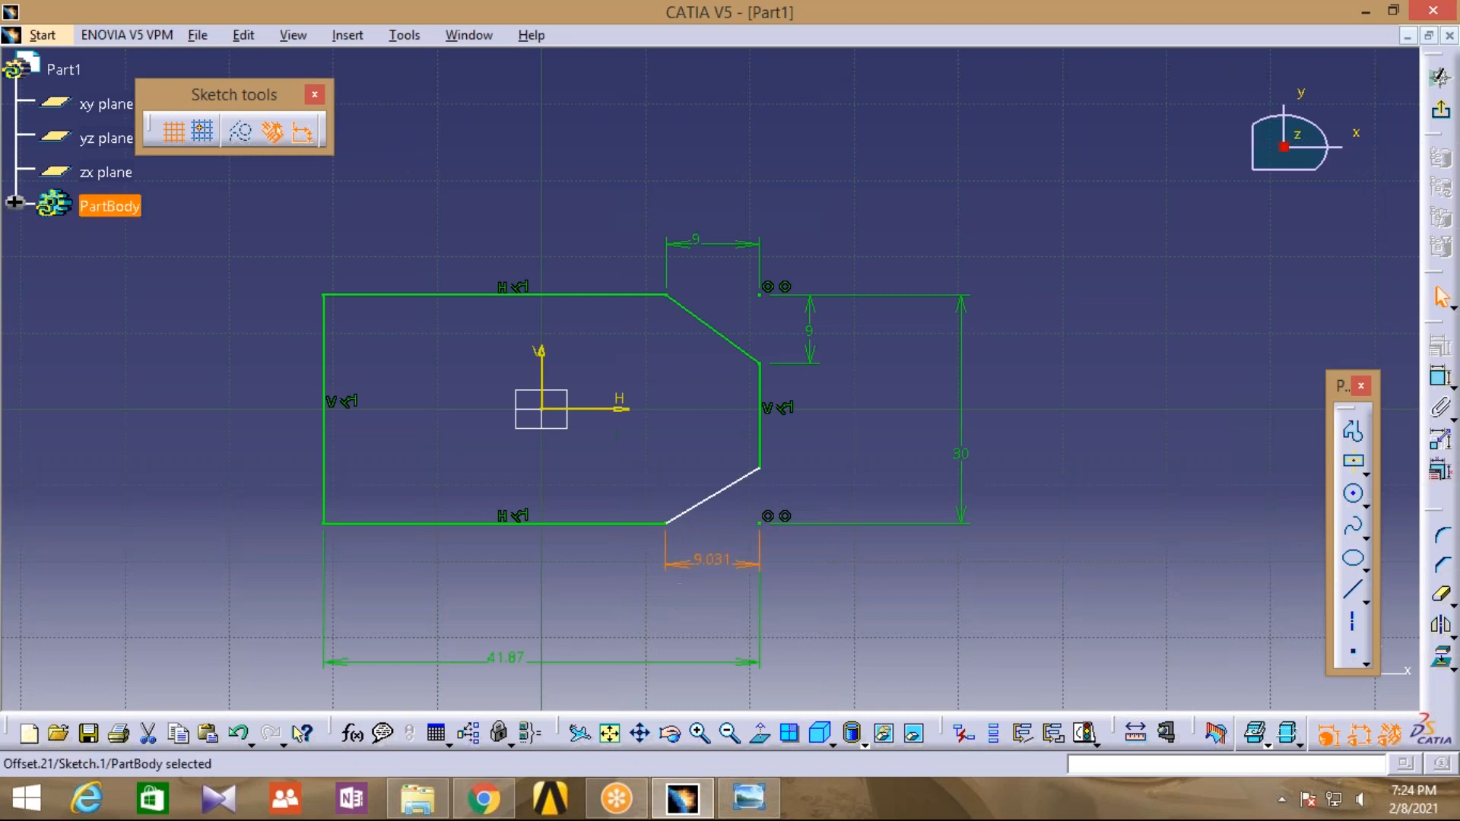
{"action": "double_click", "coordinate": [718, 568]}
{"action": "type", "text": "9"}
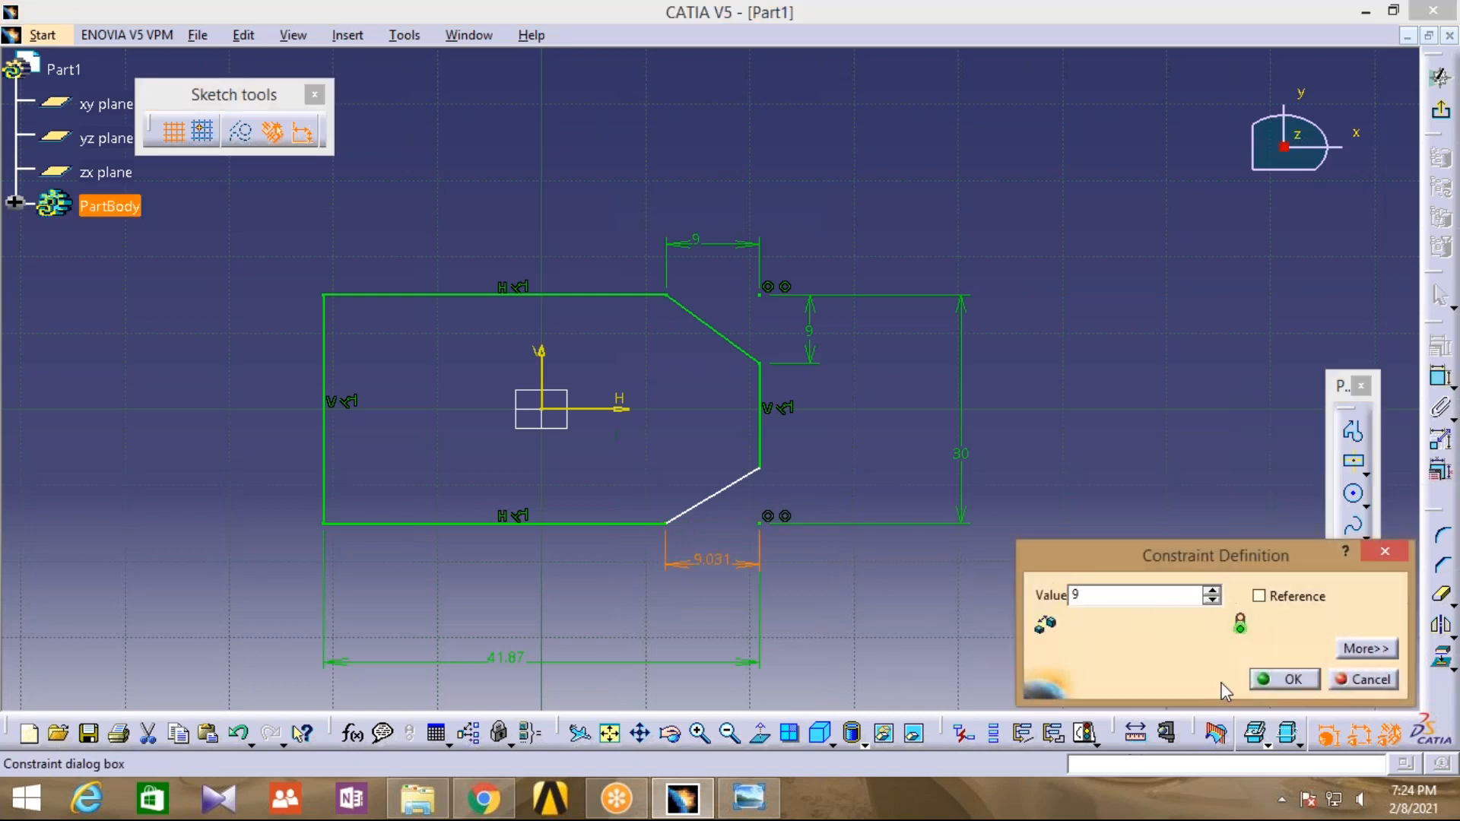
{"action": "left_click", "coordinate": [1285, 679]}
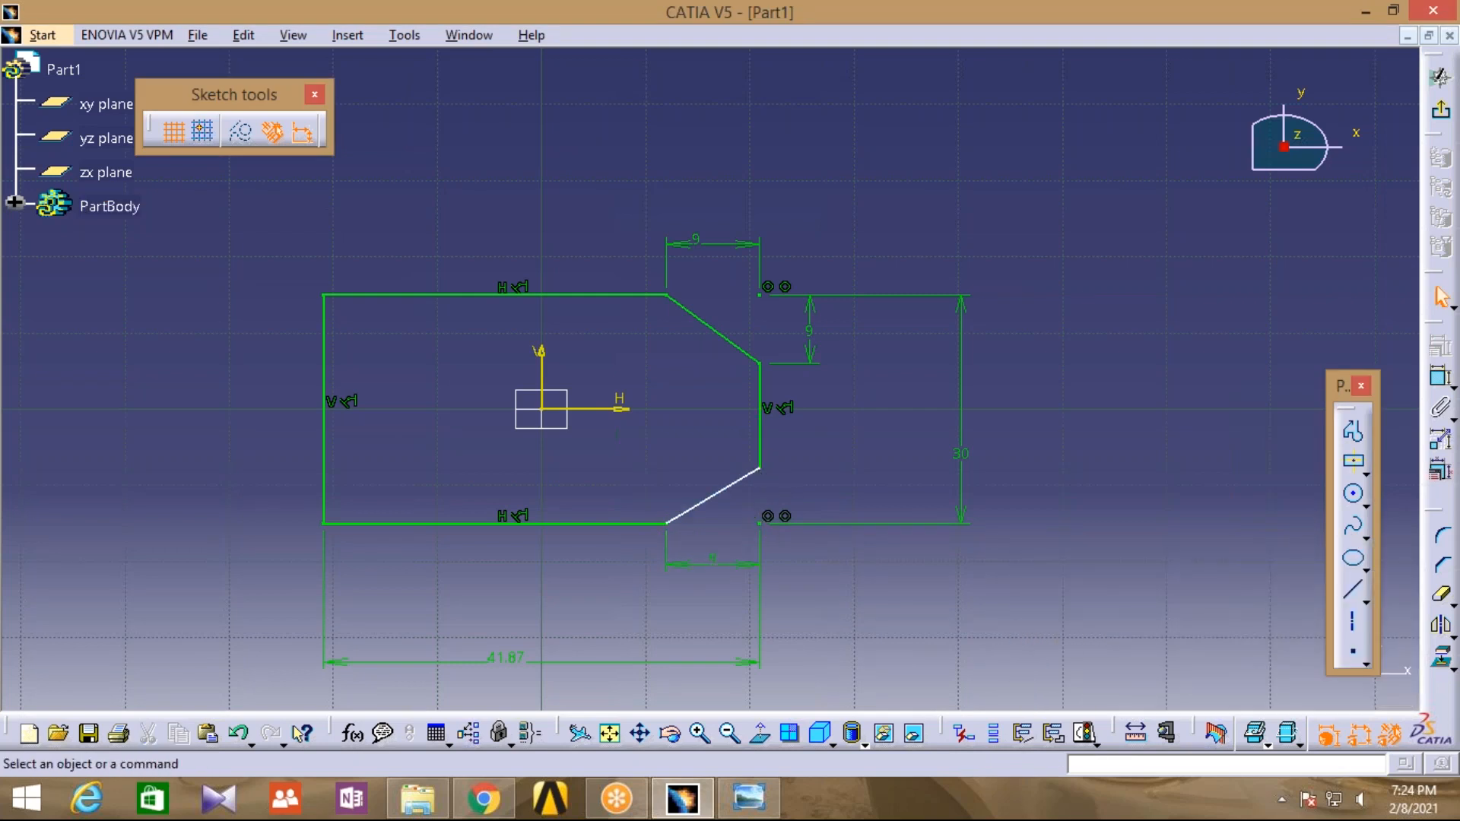
Dimension the vertical distance from the original lower-right corner to the chamfer's upper end and set it to 9 mm
{"action": "left_click", "coordinate": [1440, 377]}
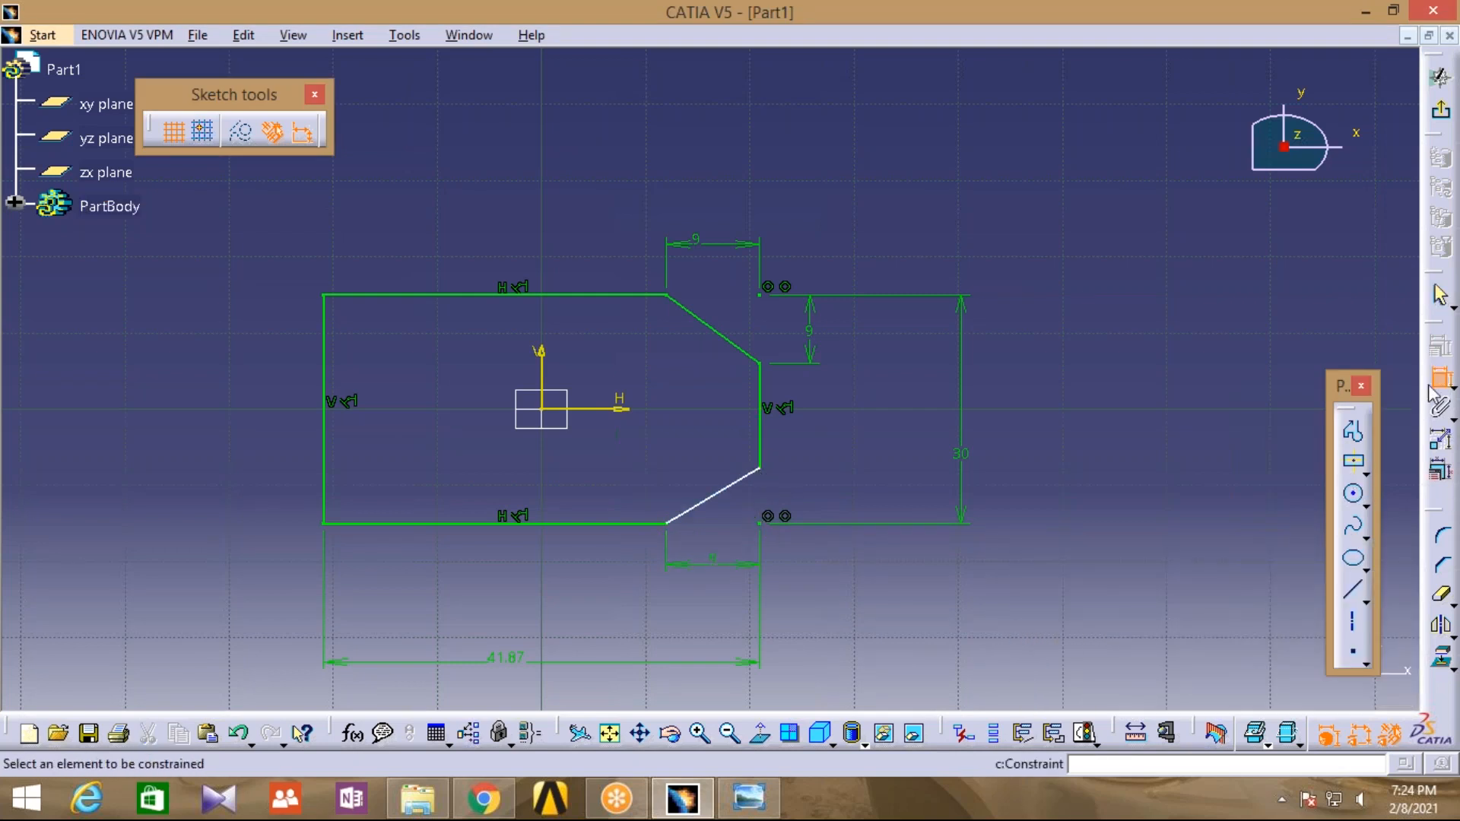
{"action": "left_click", "coordinate": [759, 469]}
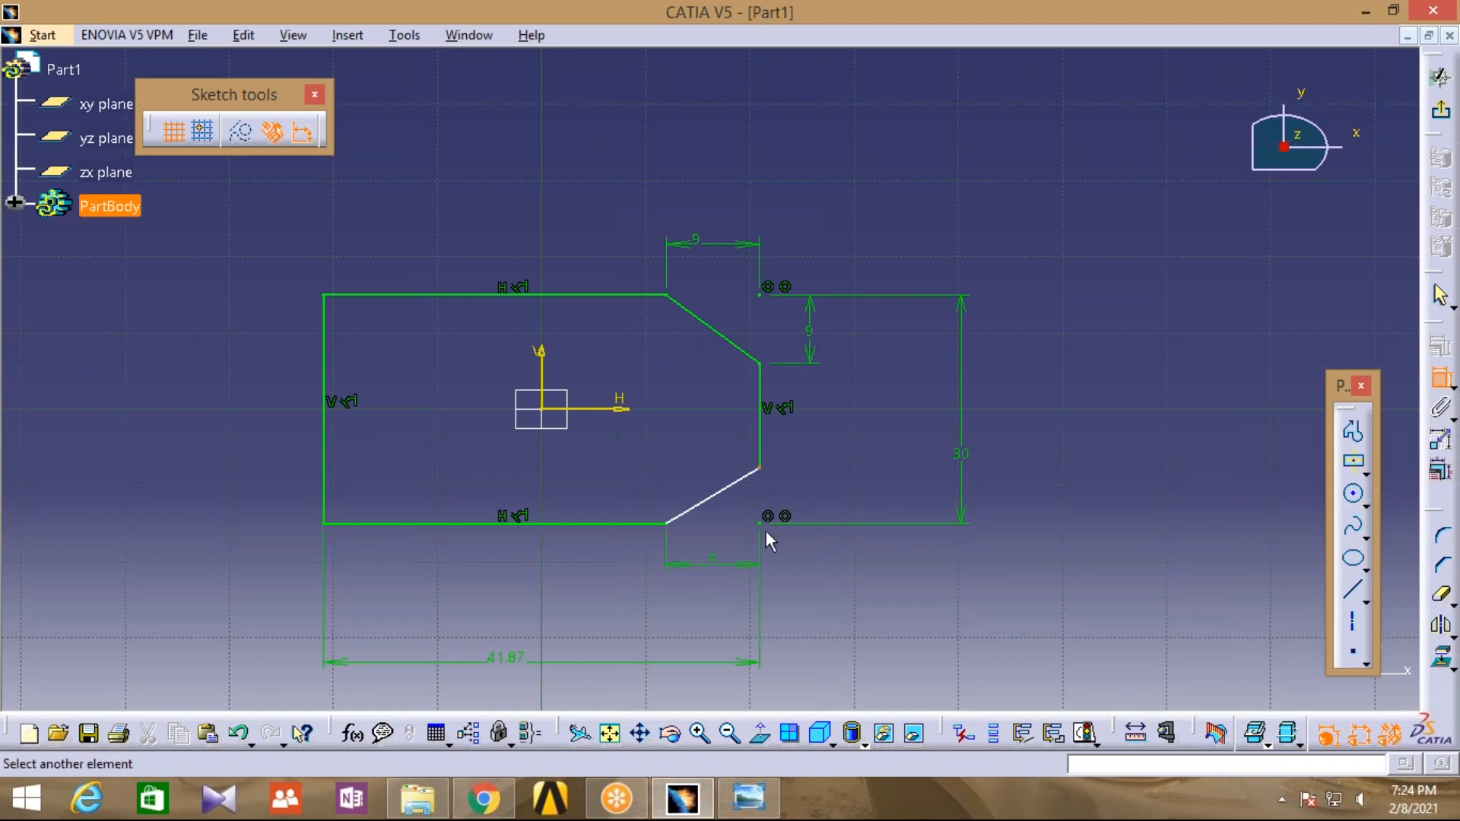
{"action": "left_click", "coordinate": [759, 525]}
{"action": "left_click", "coordinate": [805, 496]}
{"action": "double_click", "coordinate": [812, 494]}
{"action": "type", "text": "9"}
{"action": "left_click", "coordinate": [1285, 679]}
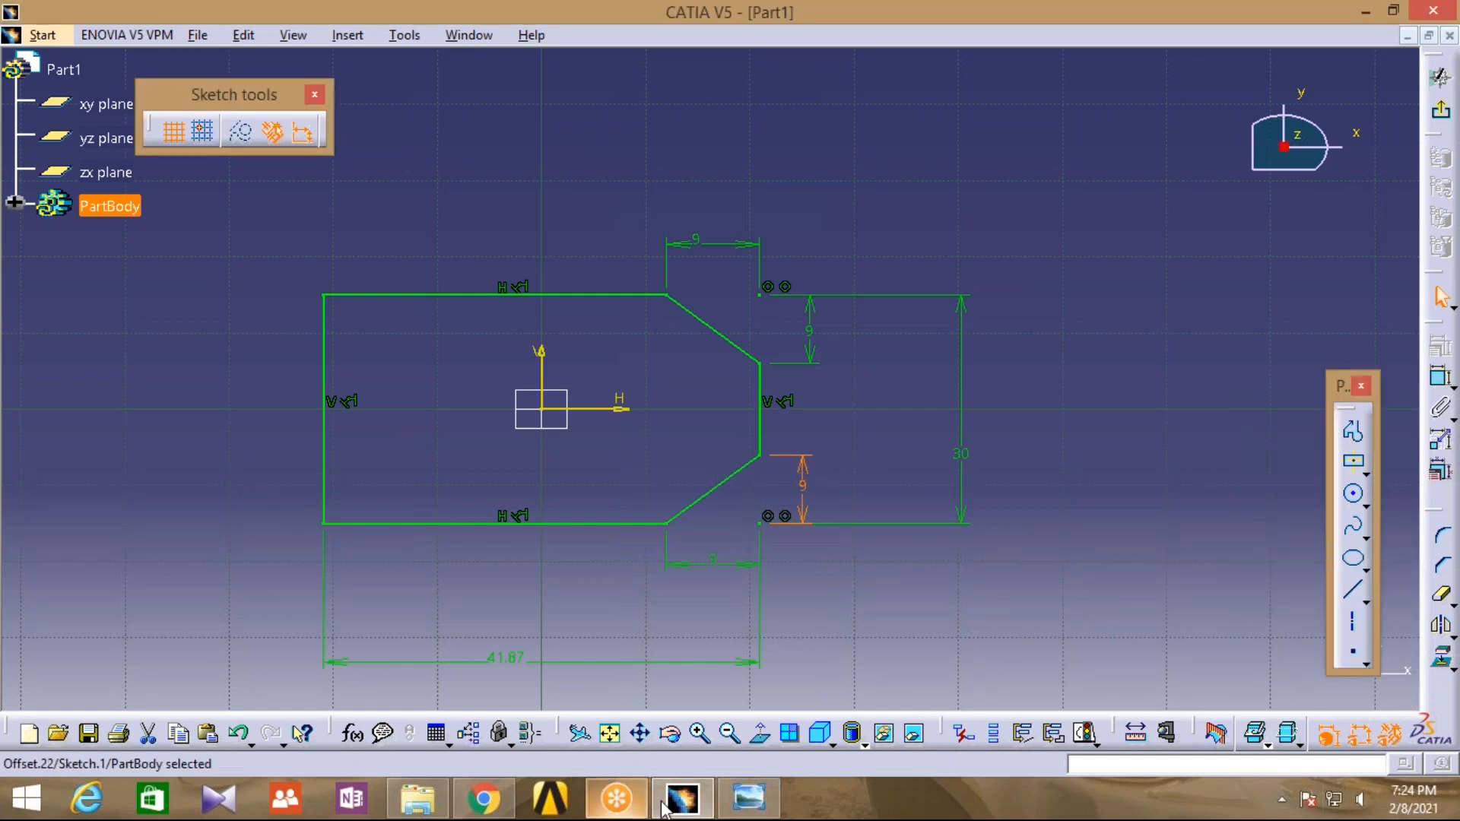
Recheck the drawing image, and in CATIA delete the two leftover corner points outside the upper and lower chamfers
{"action": "left_click", "coordinate": [761, 802]}
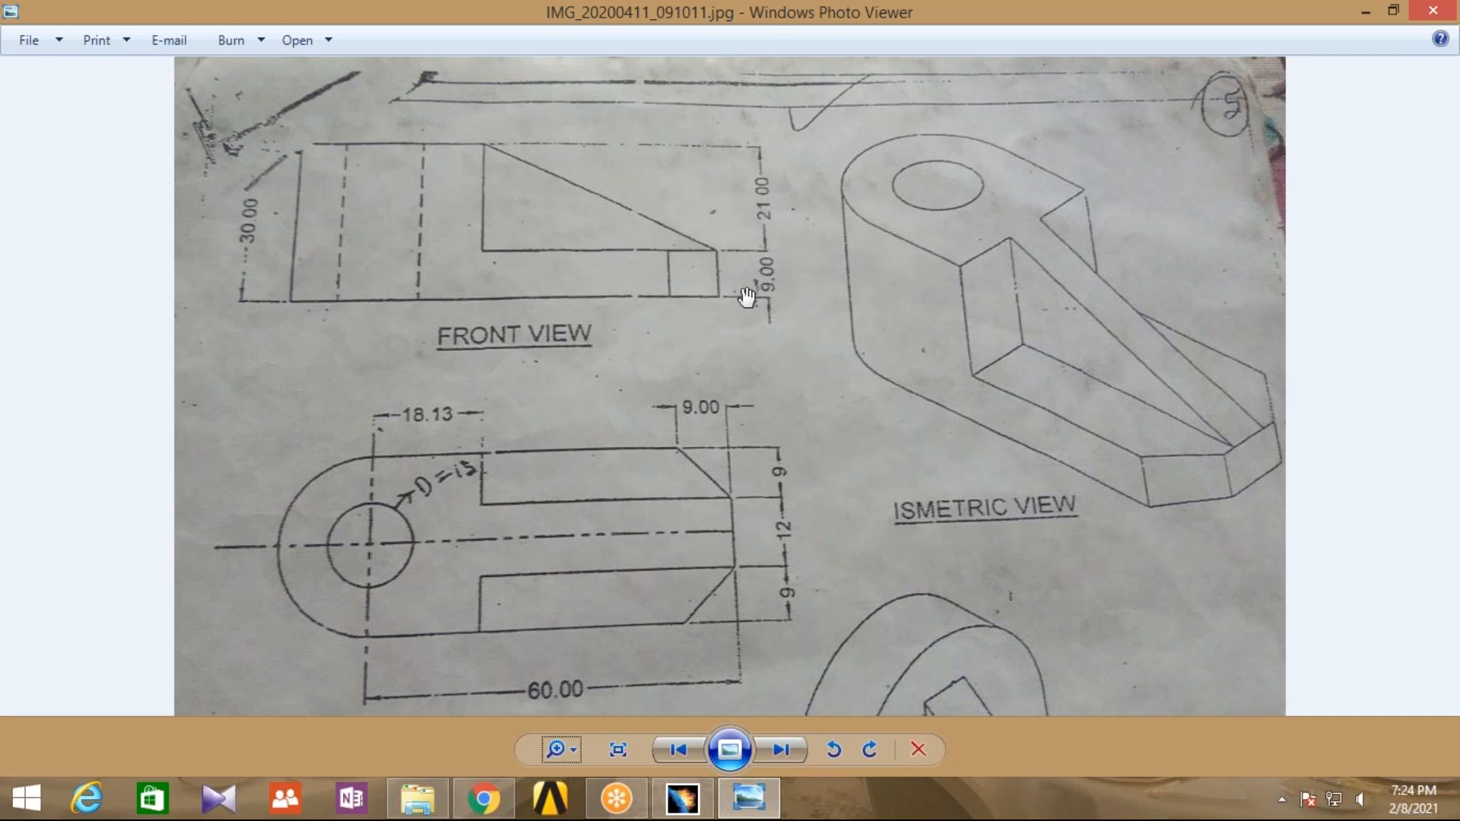
{"action": "left_click", "coordinate": [681, 809]}
{"action": "left_click", "coordinate": [892, 459]}
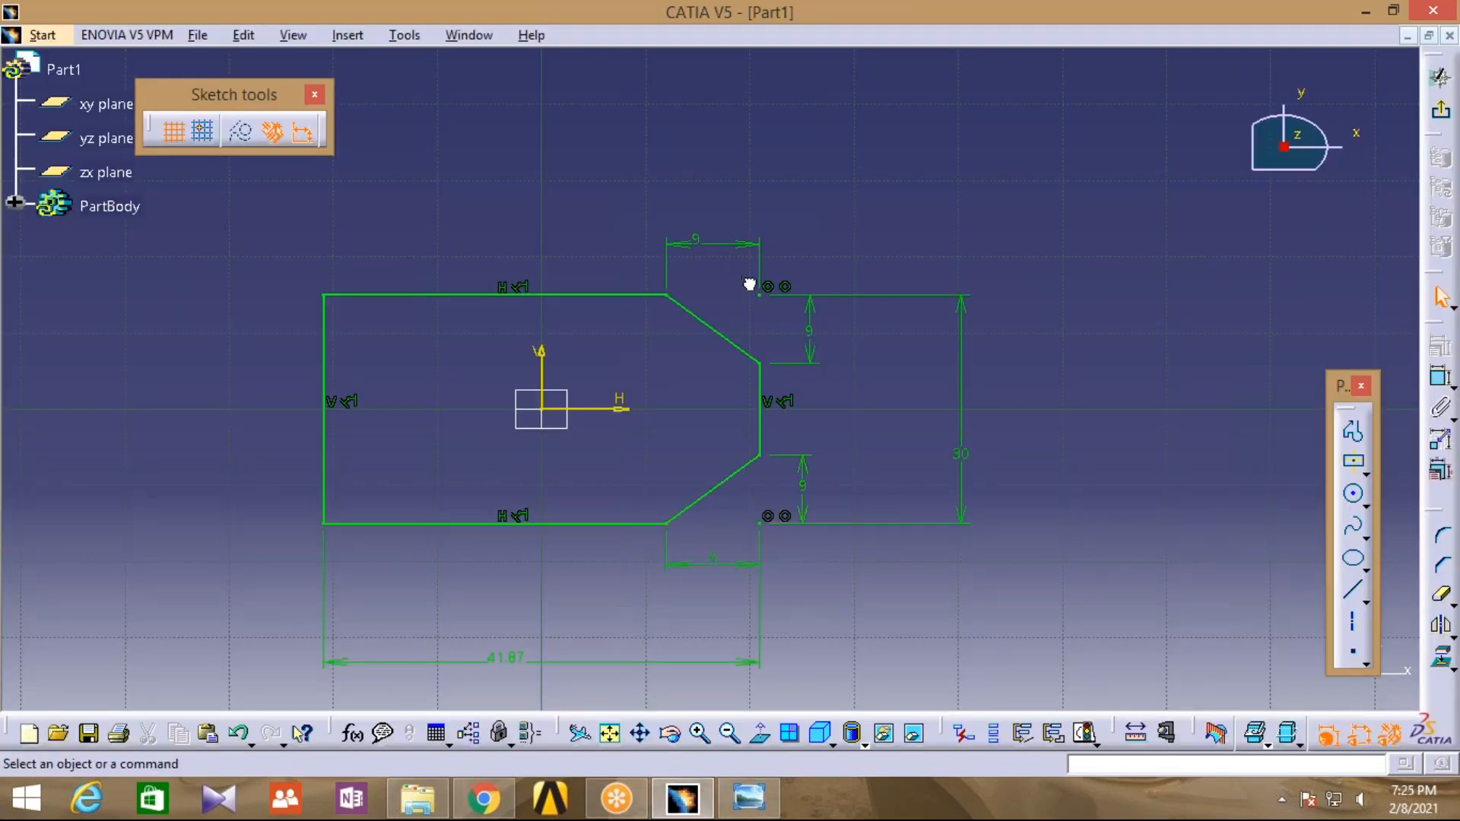
{"action": "left_click", "coordinate": [768, 306]}
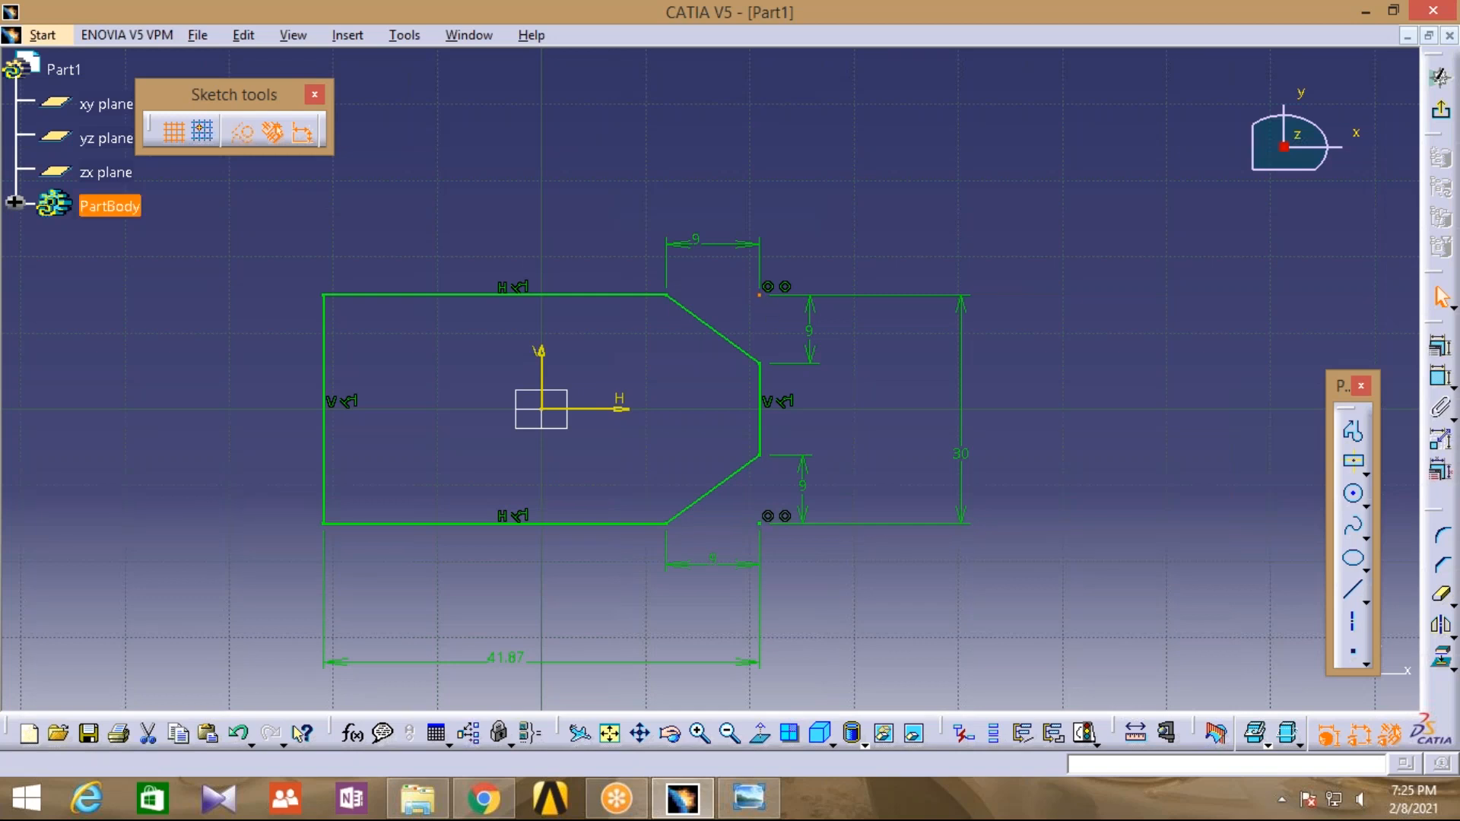
{"action": "key", "text": "Delete"}
{"action": "left_click", "coordinate": [763, 534]}
{"action": "key", "text": "Delete"}
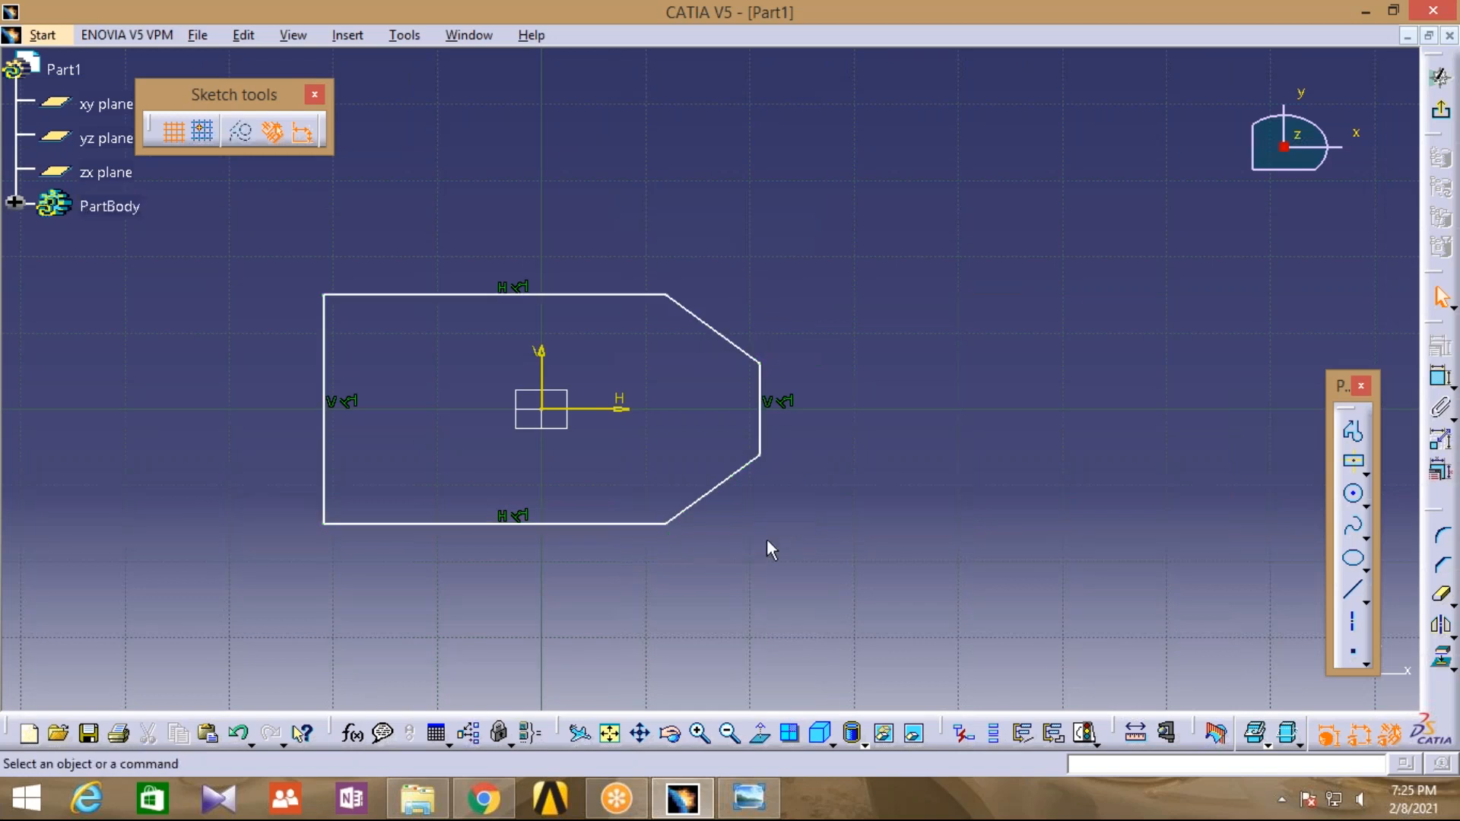
Exit the sketch and extrude the chamfered profile as a 9 mm pad
{"action": "left_click", "coordinate": [1443, 116]}
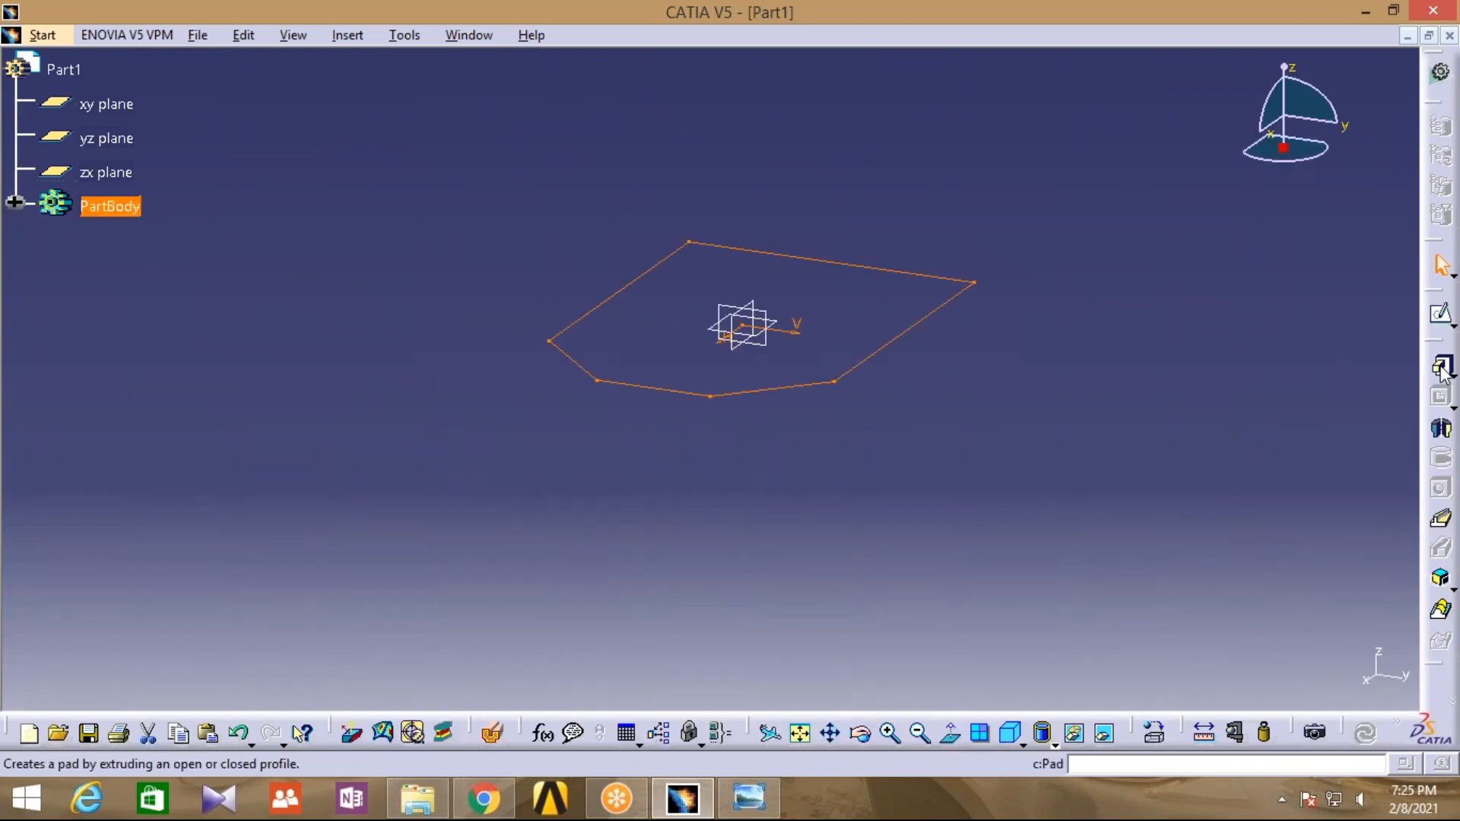
{"action": "left_click", "coordinate": [1437, 366]}
{"action": "type", "text": "9"}
{"action": "key", "text": "Return"}
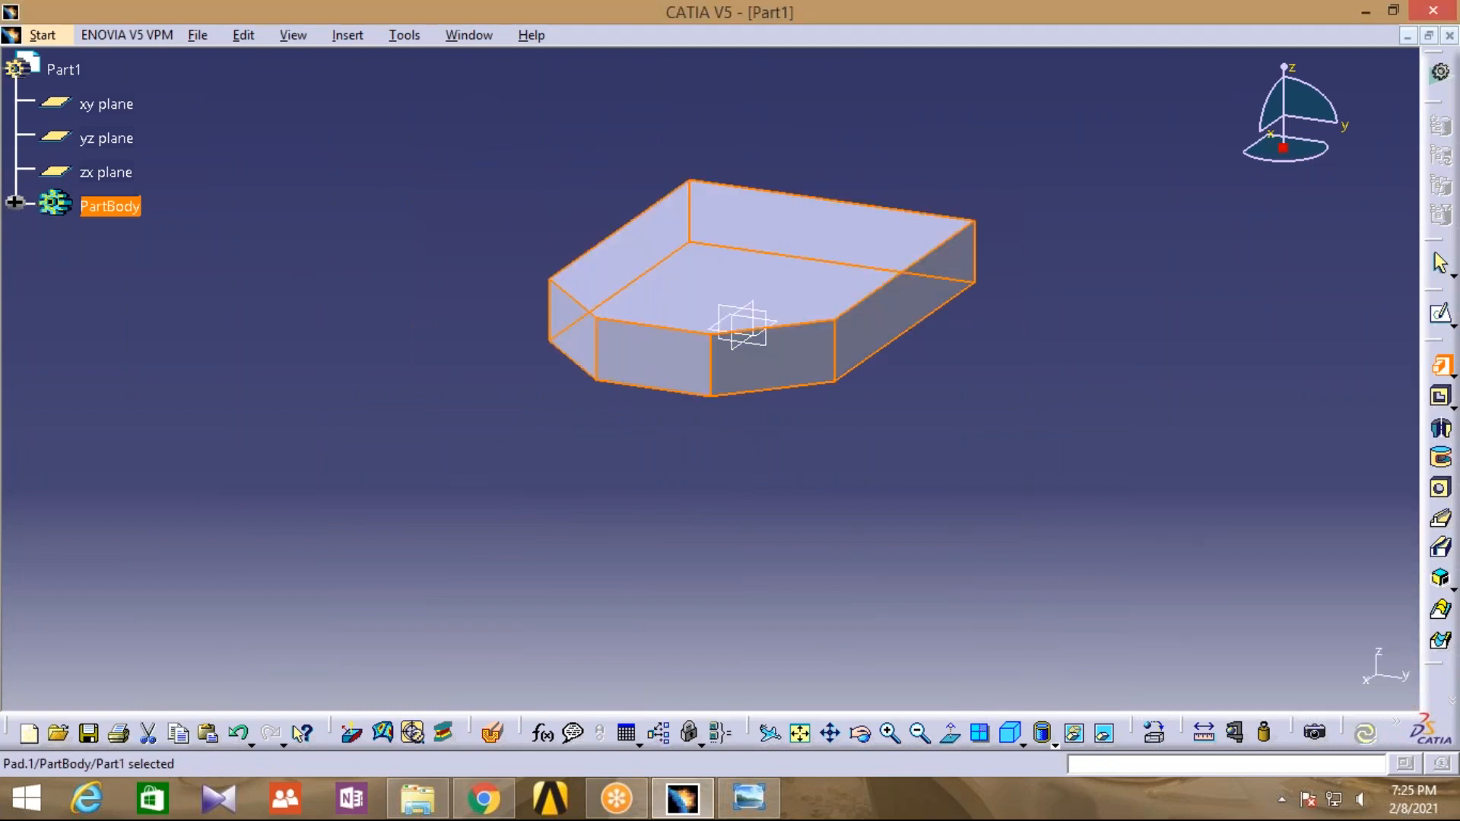
Change the fill color of PartBody to light brown
{"action": "middle_click_drag", "start_coordinate": [1108, 342], "coordinate": [963, 460]}
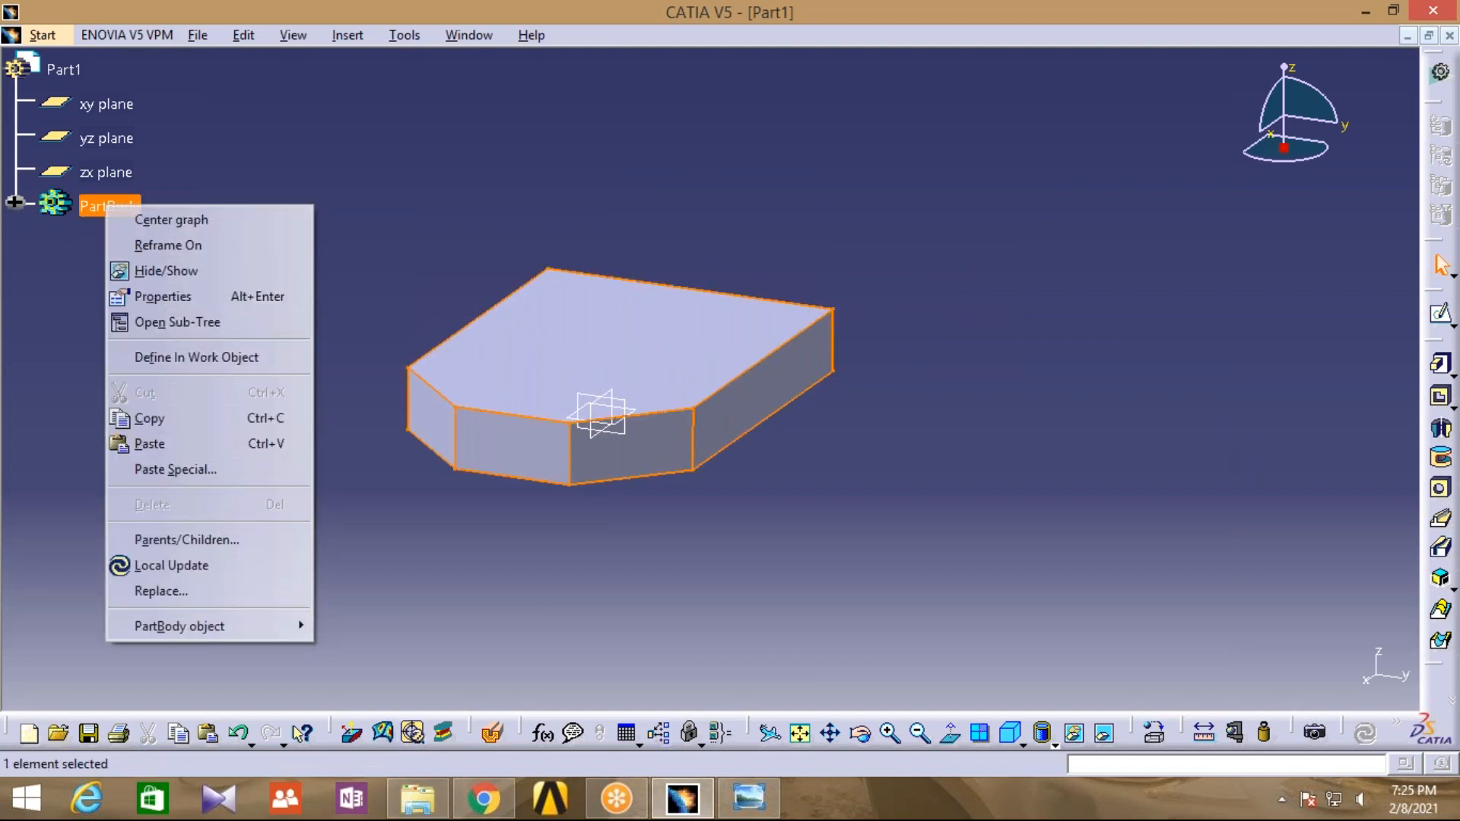
{"action": "left_click", "coordinate": [156, 296]}
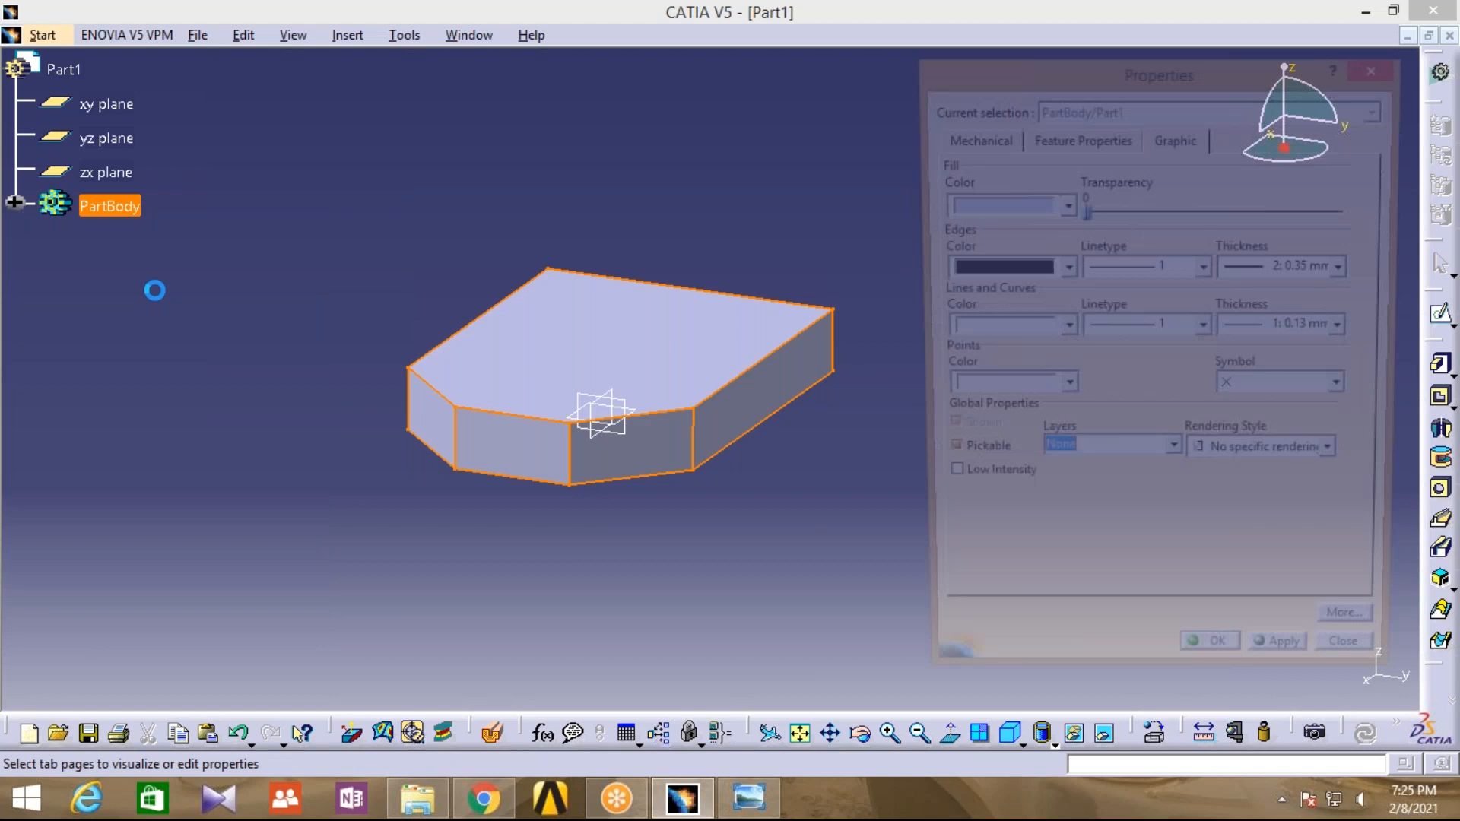
{"action": "left_click", "coordinate": [1063, 204]}
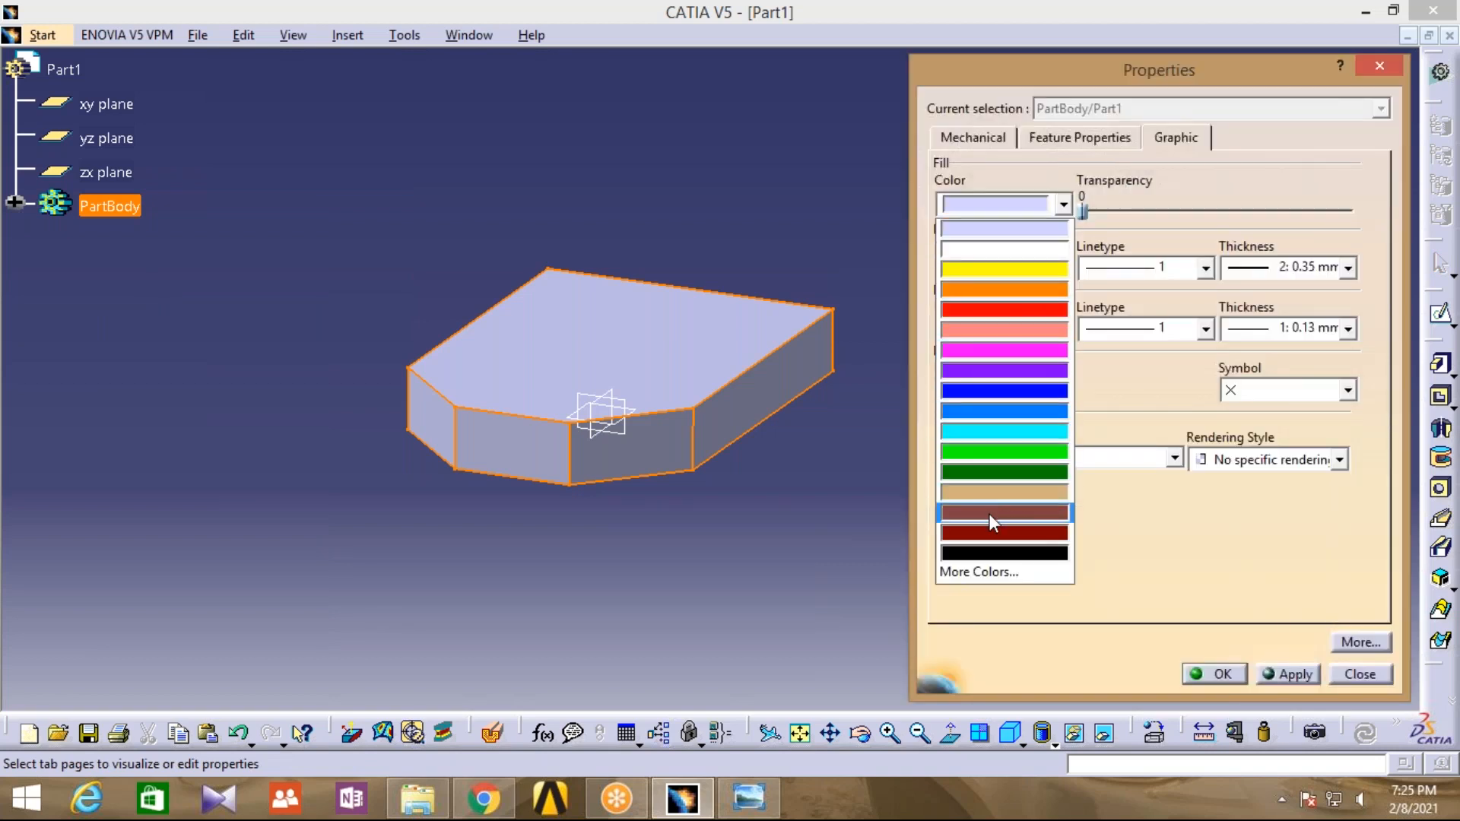
{"action": "left_click", "coordinate": [982, 496]}
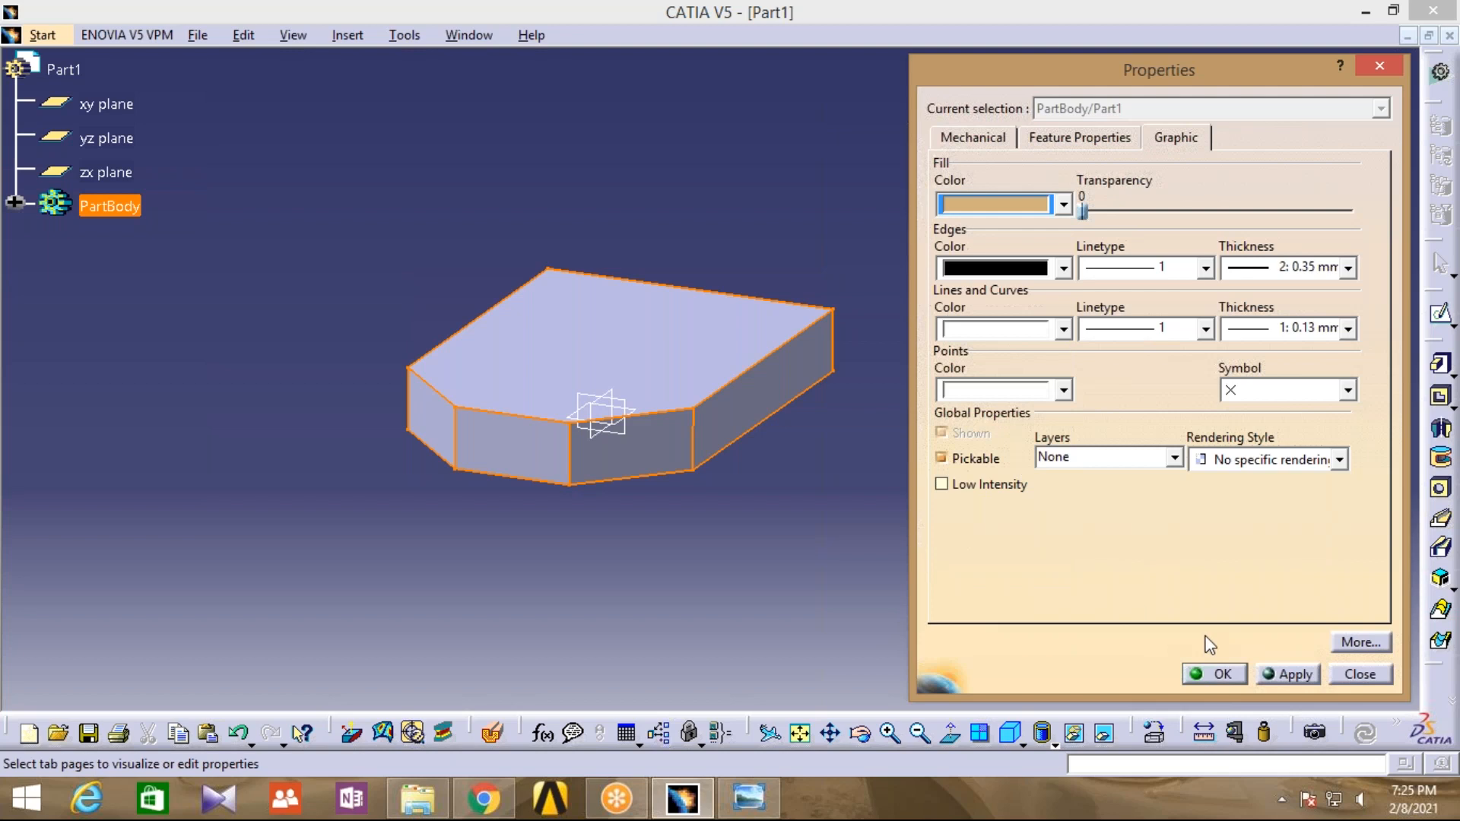
{"action": "left_click", "coordinate": [1217, 674]}
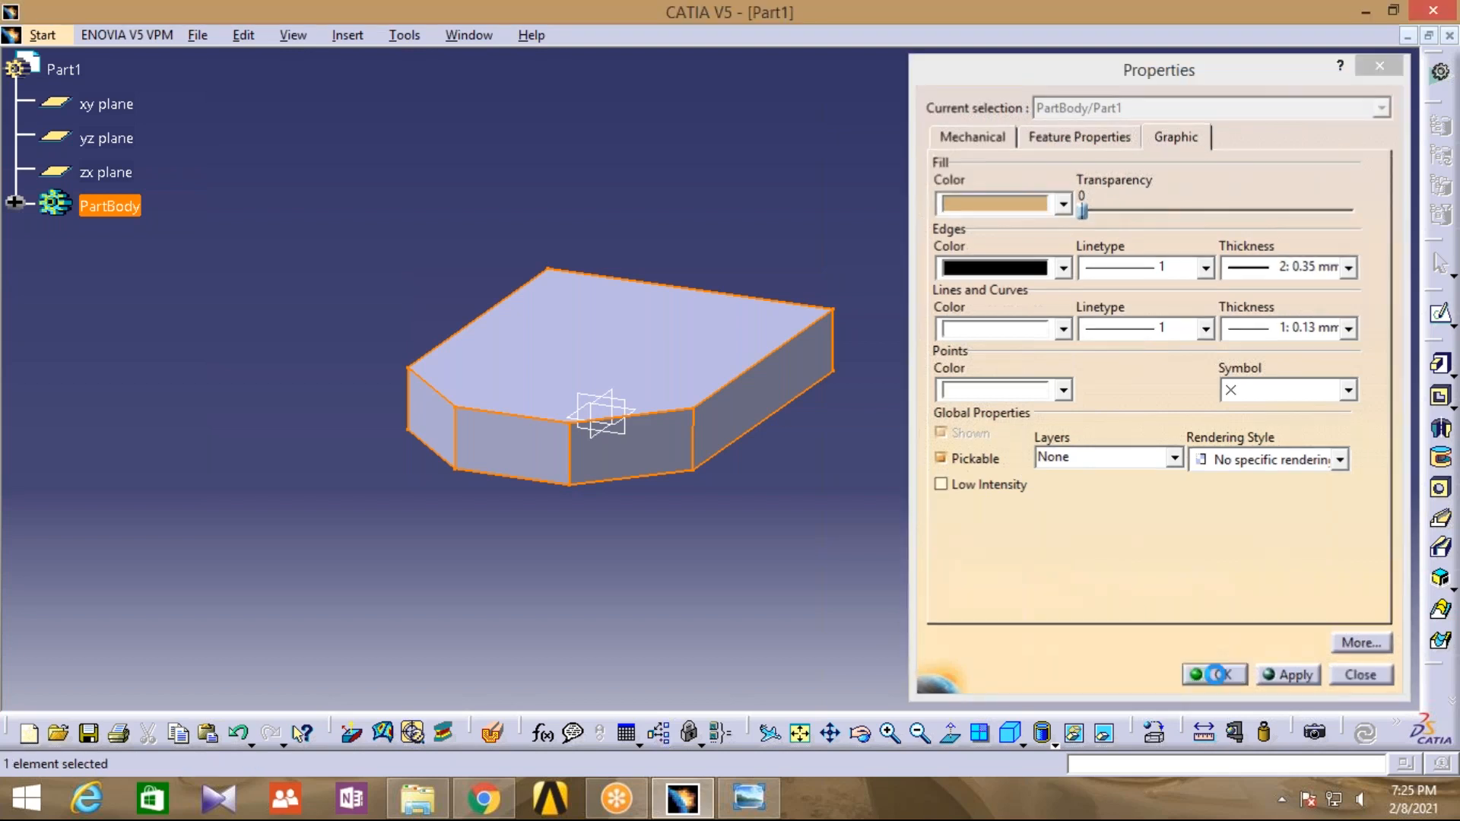
{"action": "middle_click", "coordinate": [532, 369]}
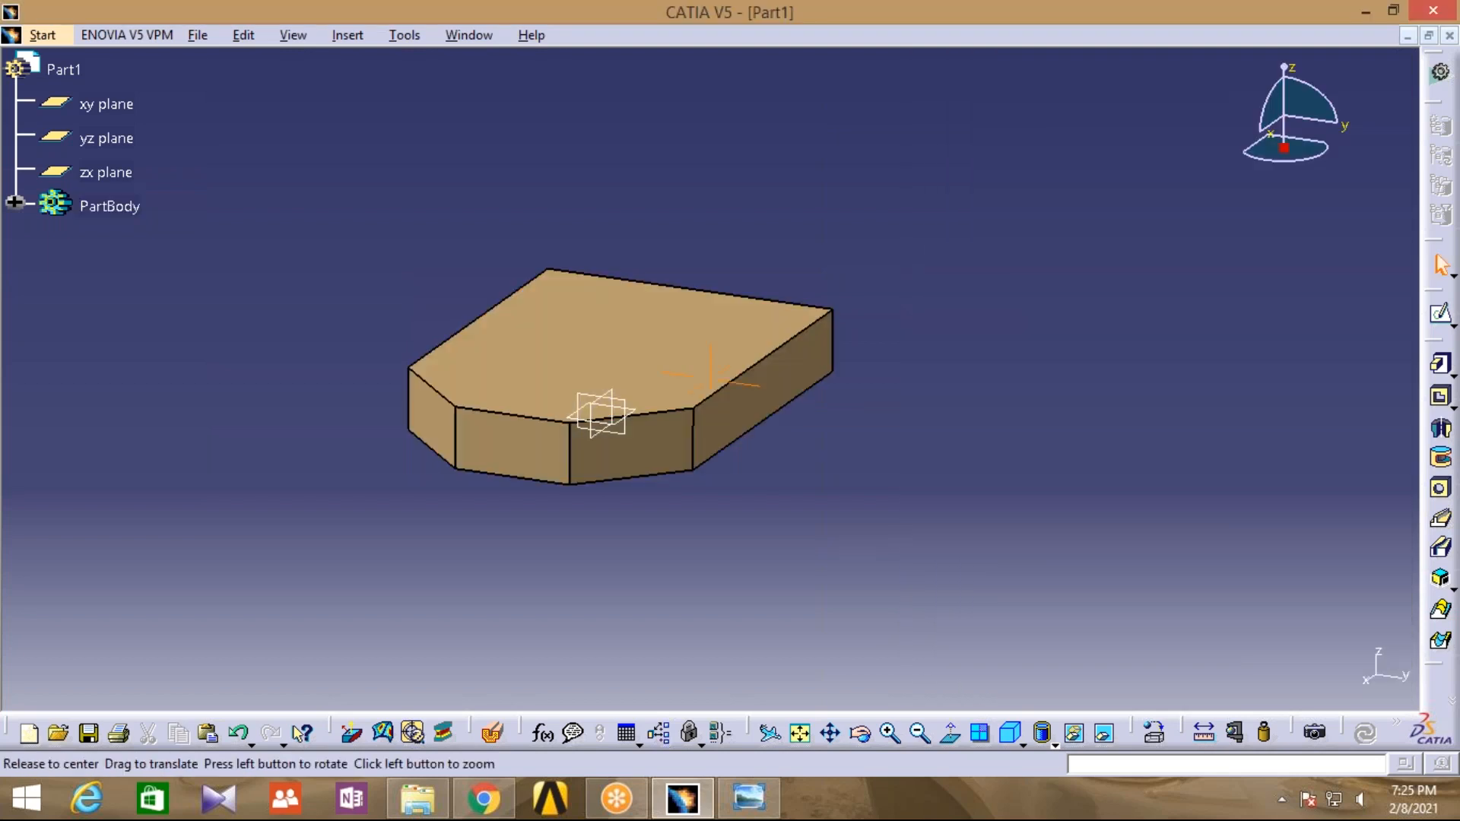
Save the part on the Desktop as a5 in CATPart format
{"action": "left_click", "coordinate": [198, 36]}
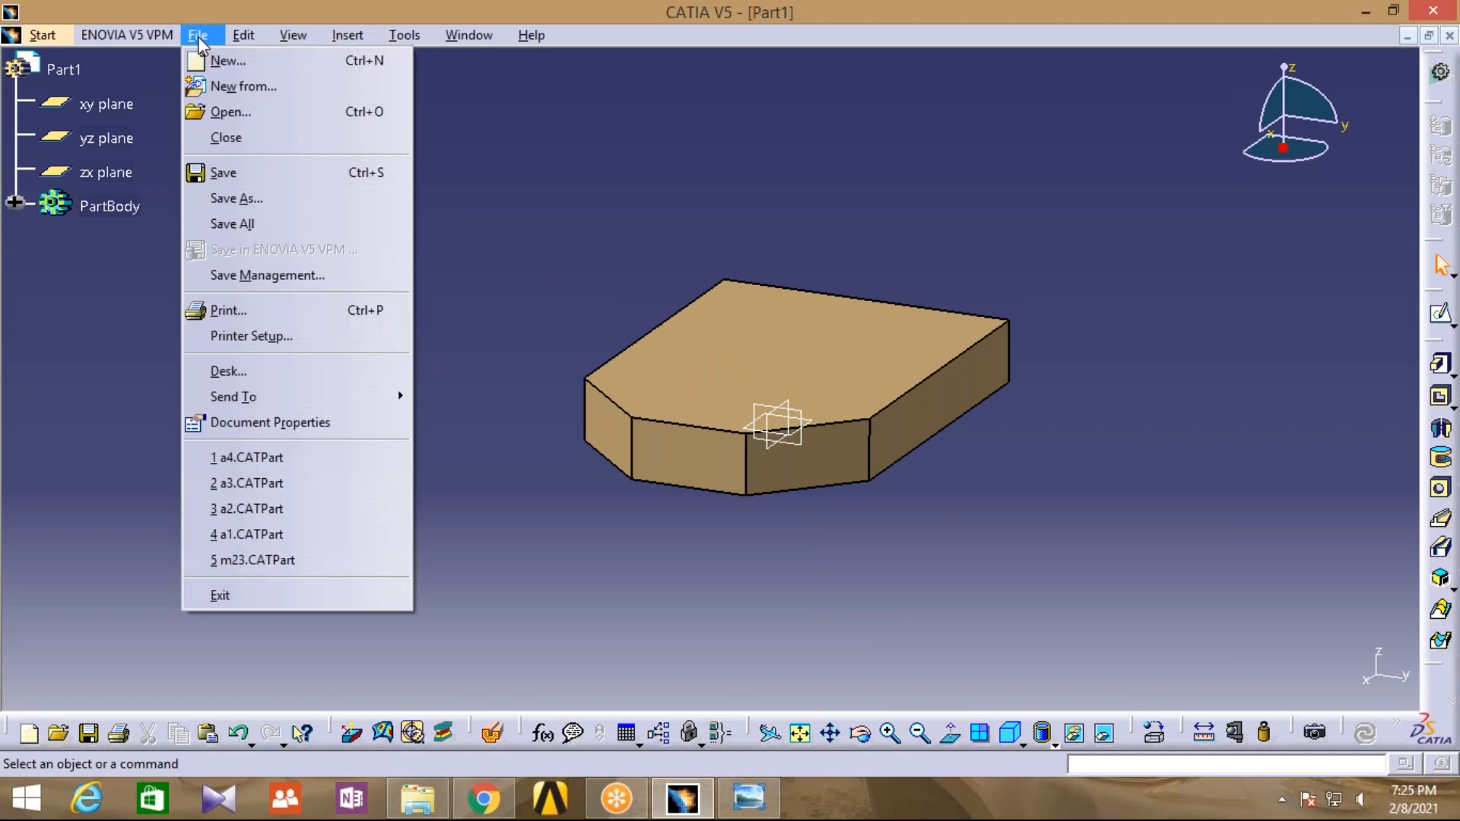
{"action": "left_click", "coordinate": [228, 199]}
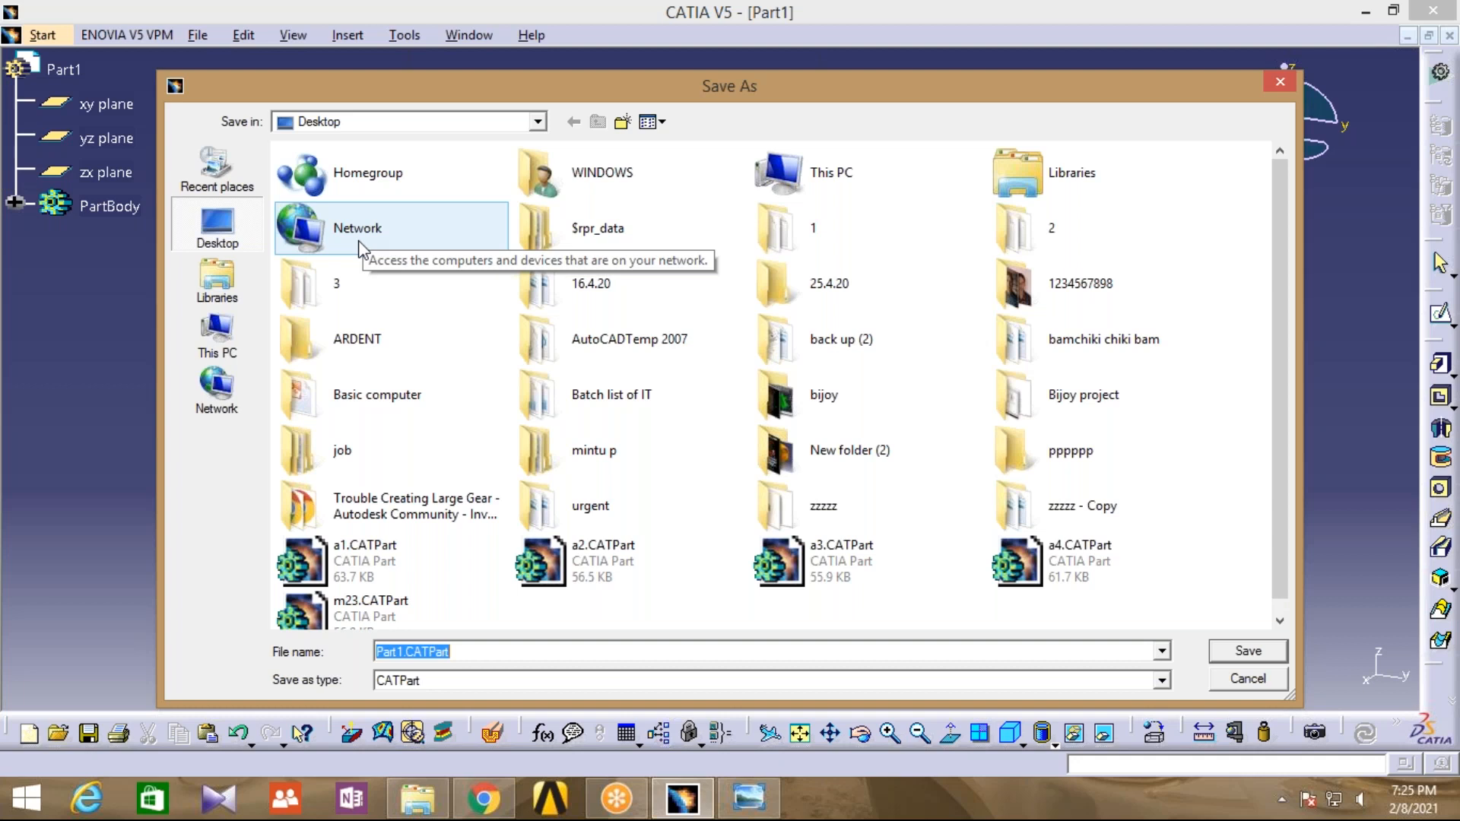
{"action": "type", "text": "a"}
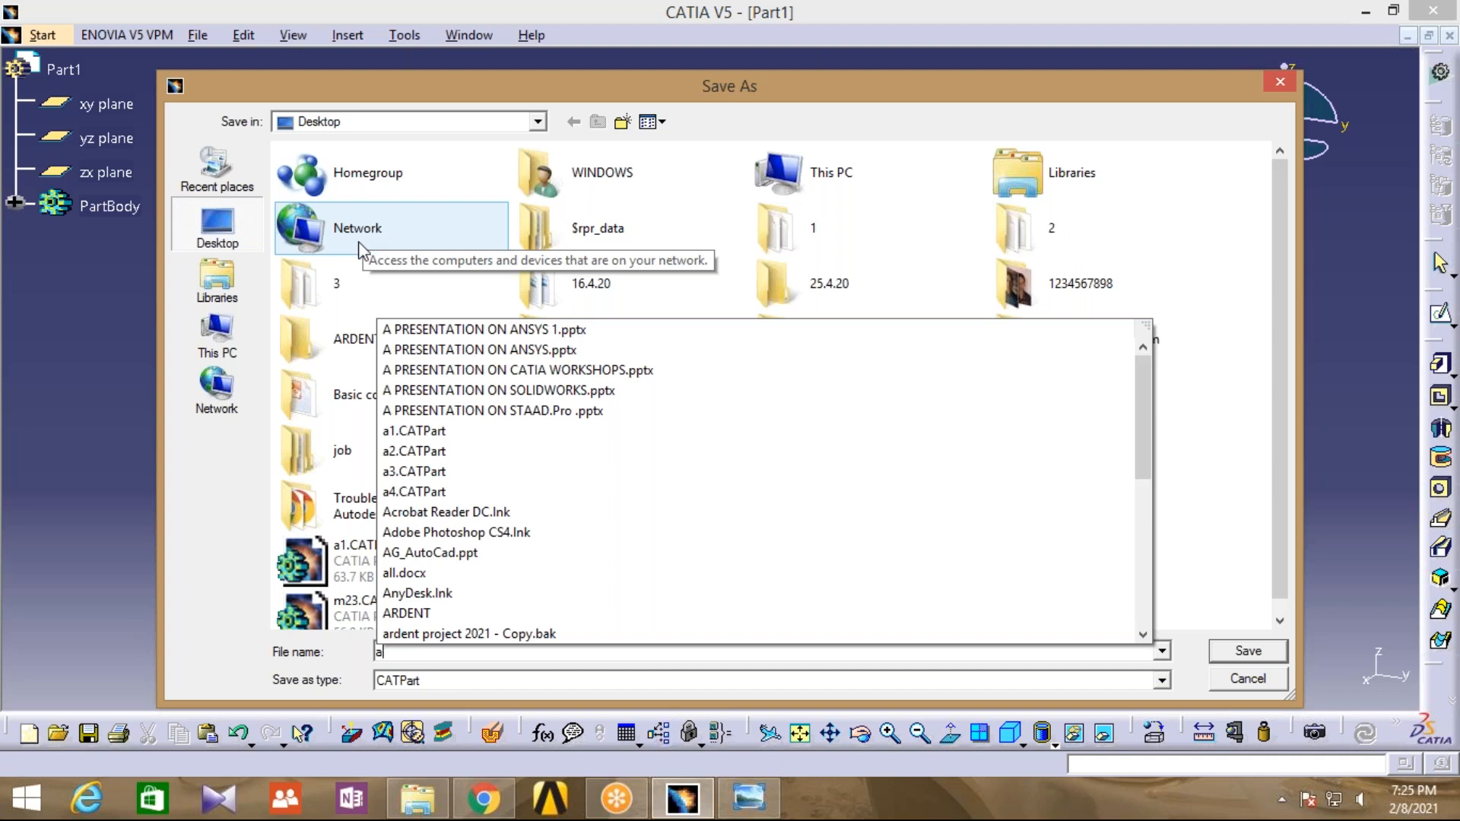
{"action": "type", "text": "5"}
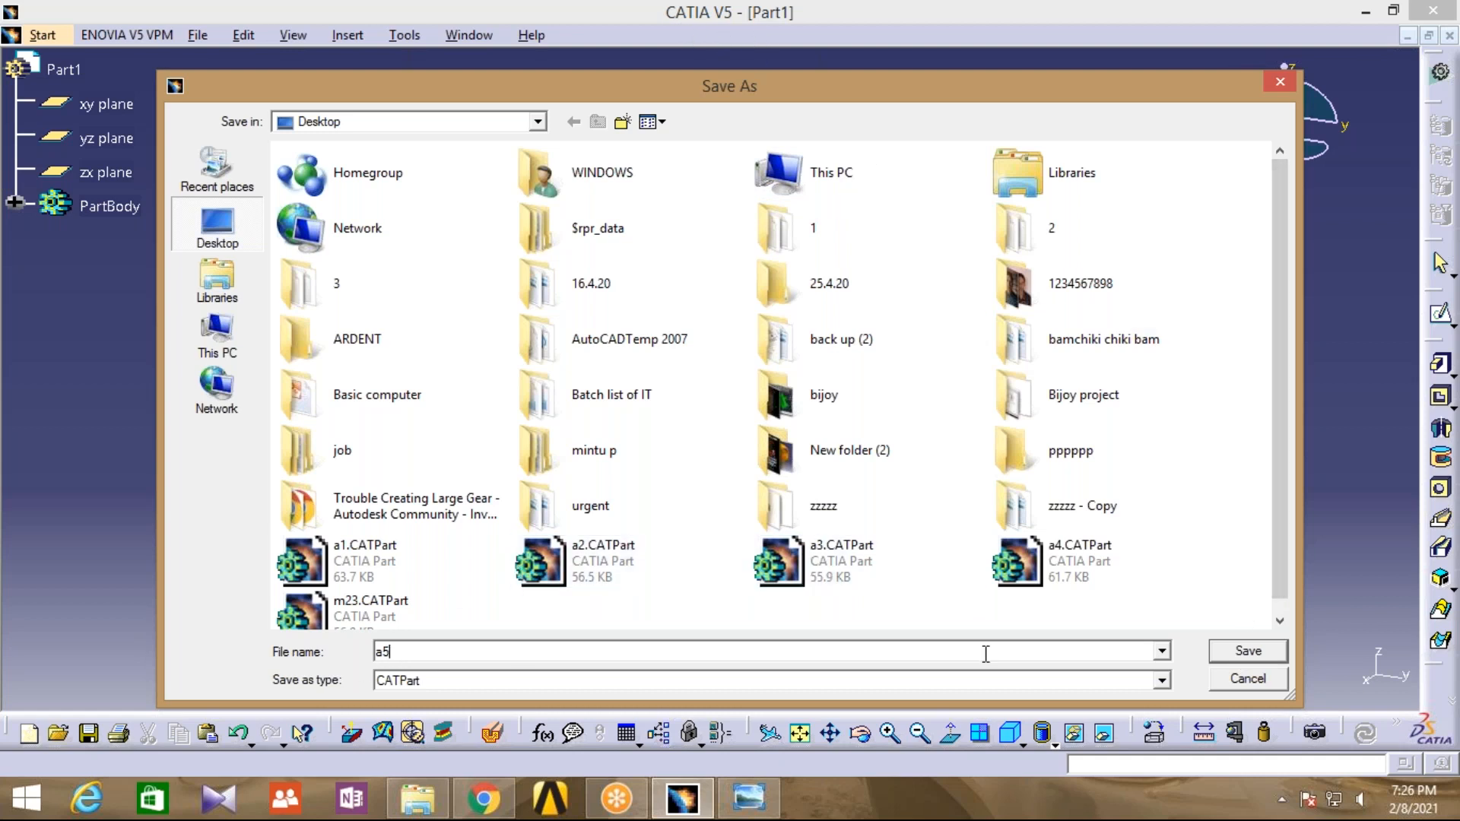
{"action": "left_click", "coordinate": [1243, 655]}
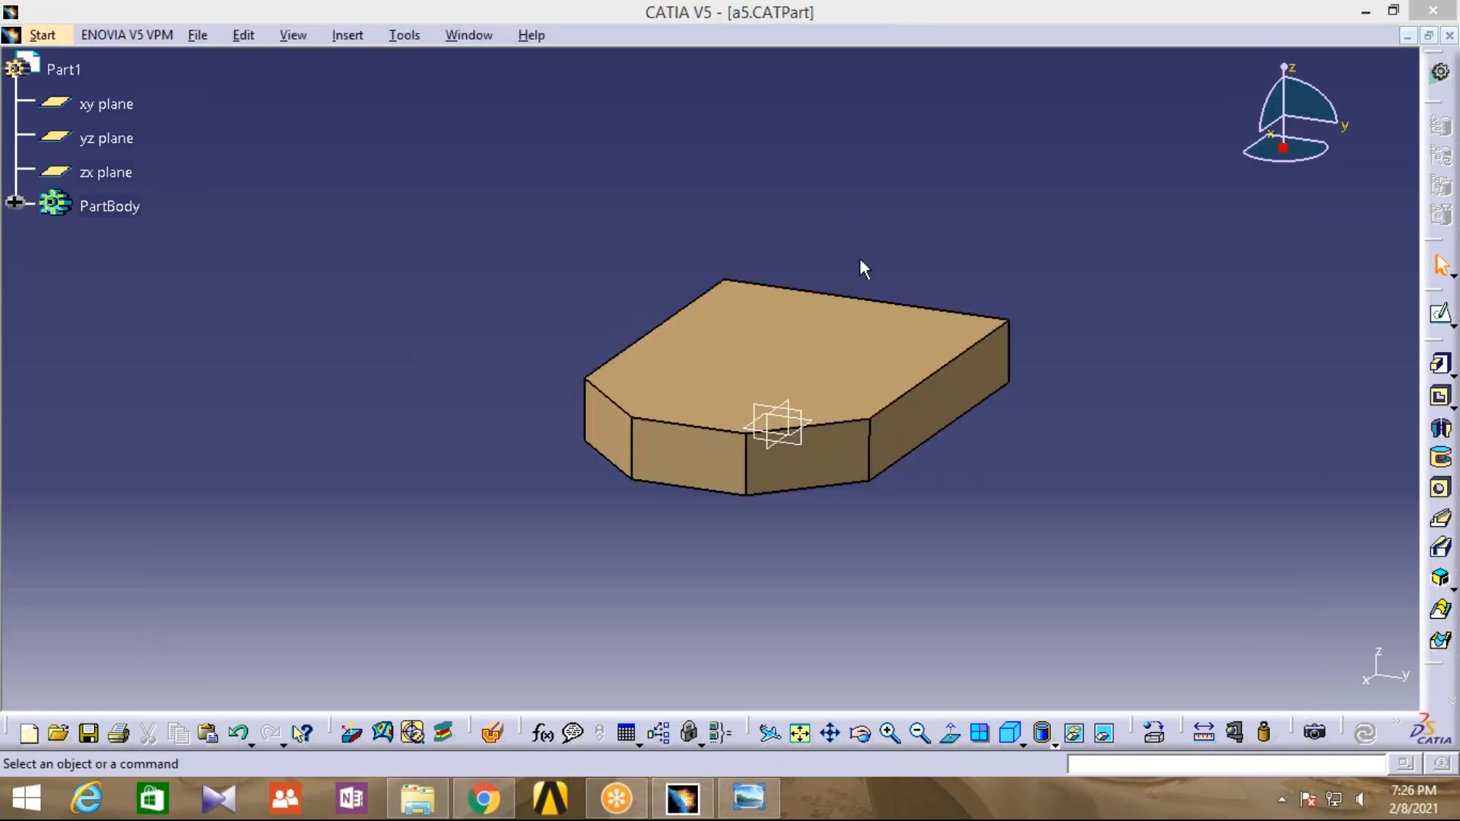
Check the rib in the drawing image, then in CATIA close the a5 part and create a new part named Part1
{"action": "left_click", "coordinate": [759, 807]}
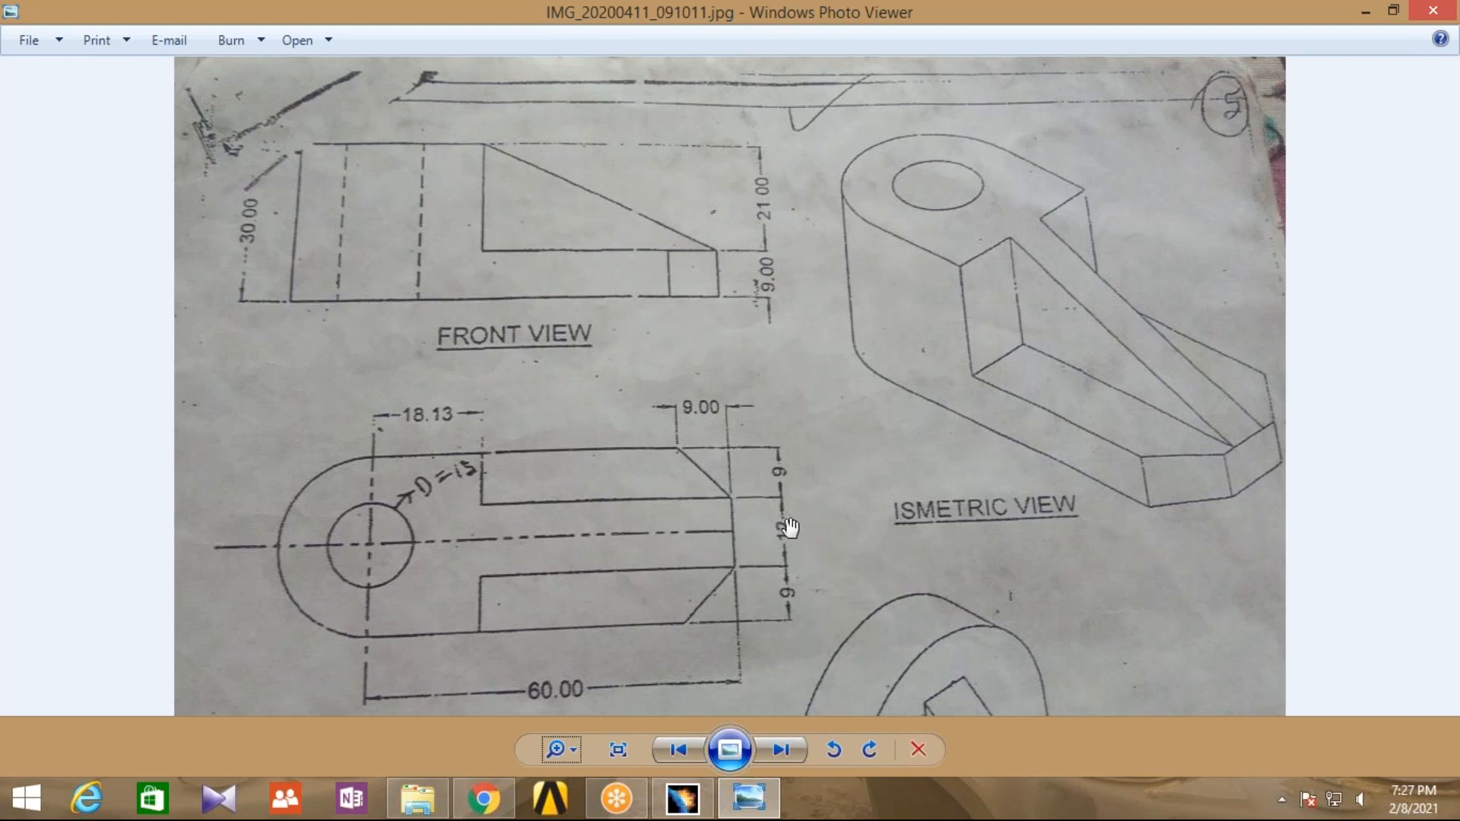
{"action": "left_click", "coordinate": [693, 797]}
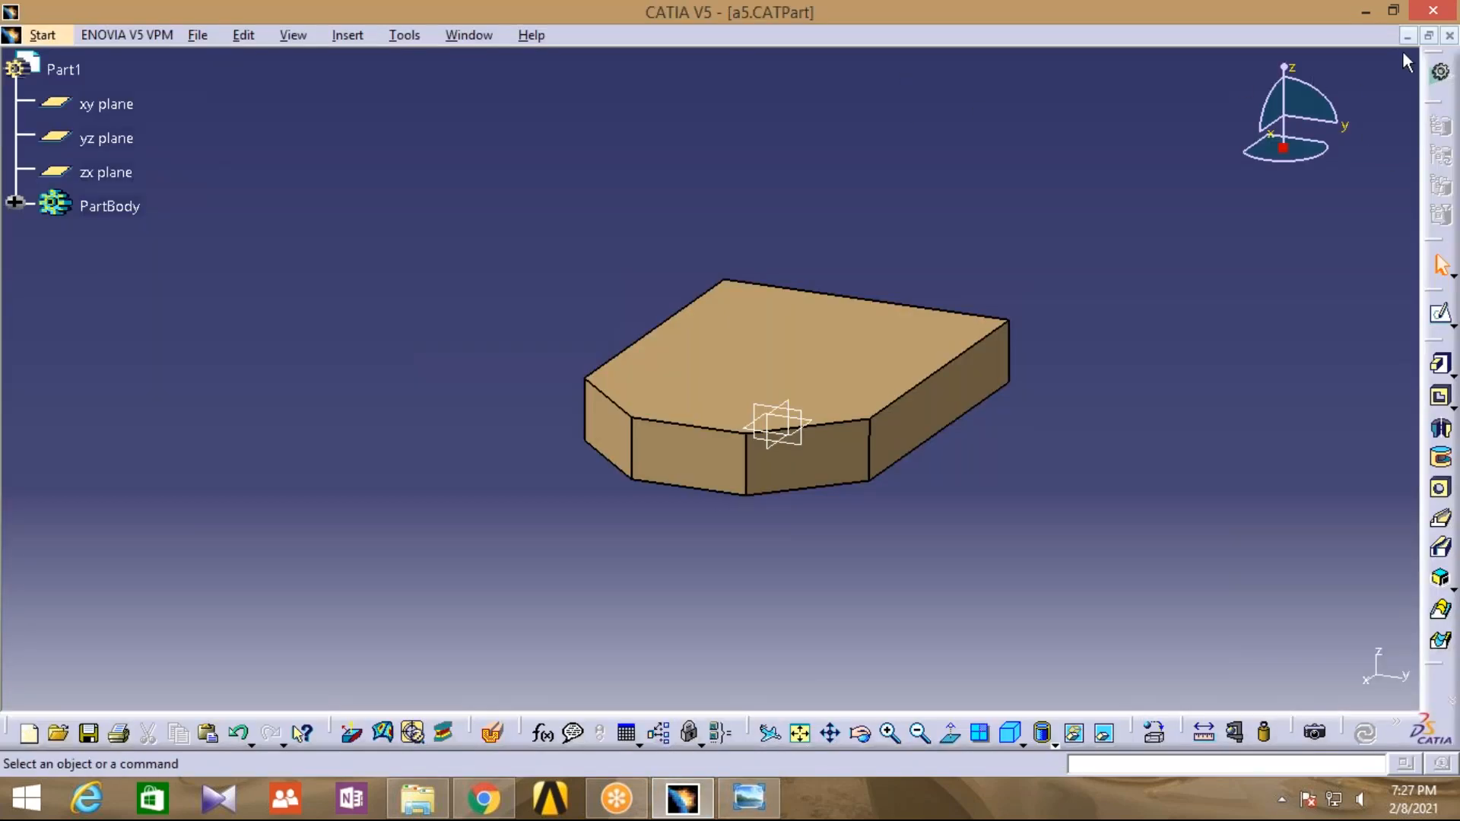
{"action": "left_click", "coordinate": [1449, 35]}
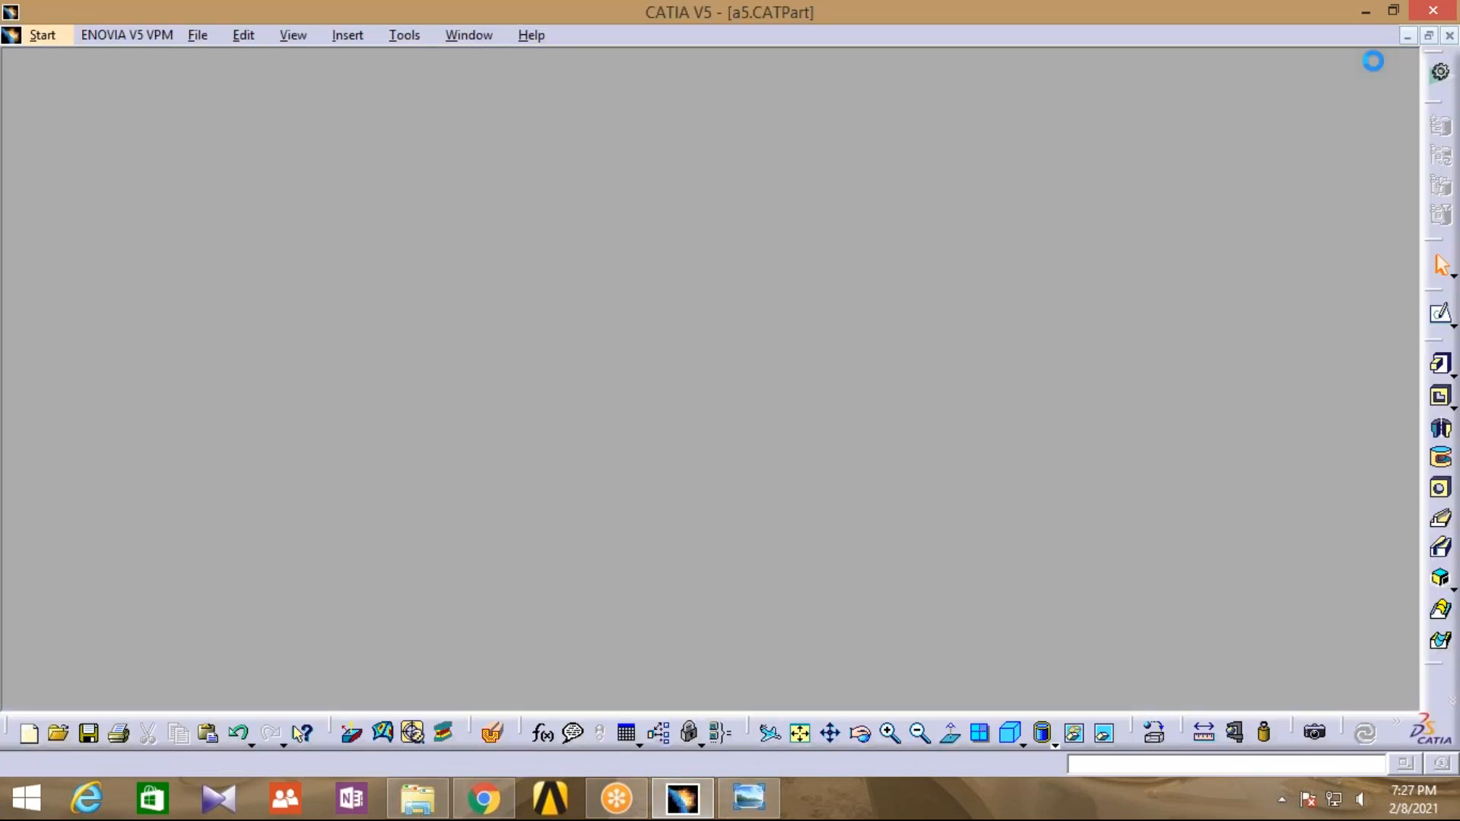
{"action": "left_click", "coordinate": [21, 38]}
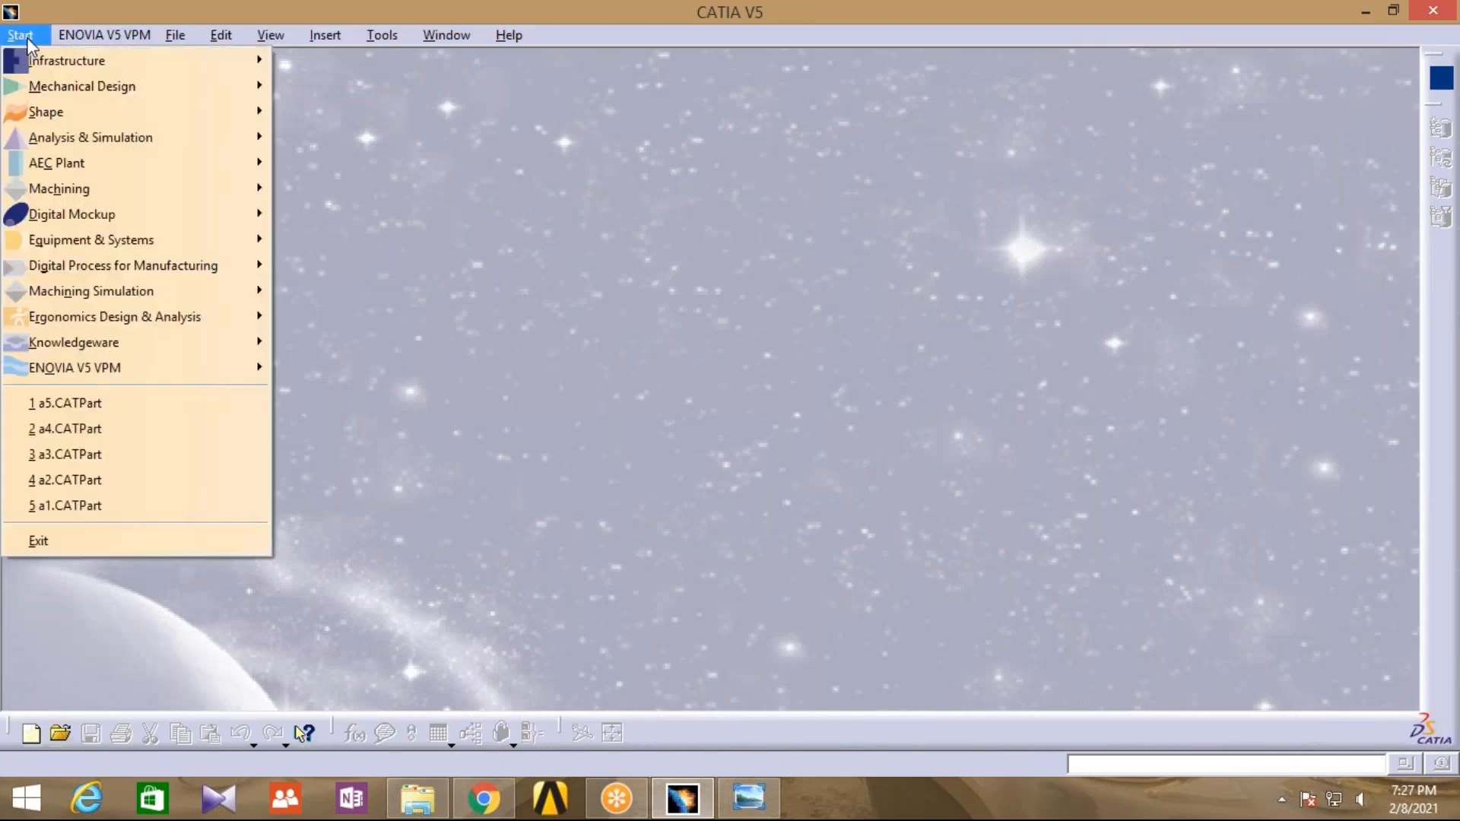
{"action": "mouse_move", "coordinate": [61, 89]}
{"action": "left_click", "coordinate": [304, 84]}
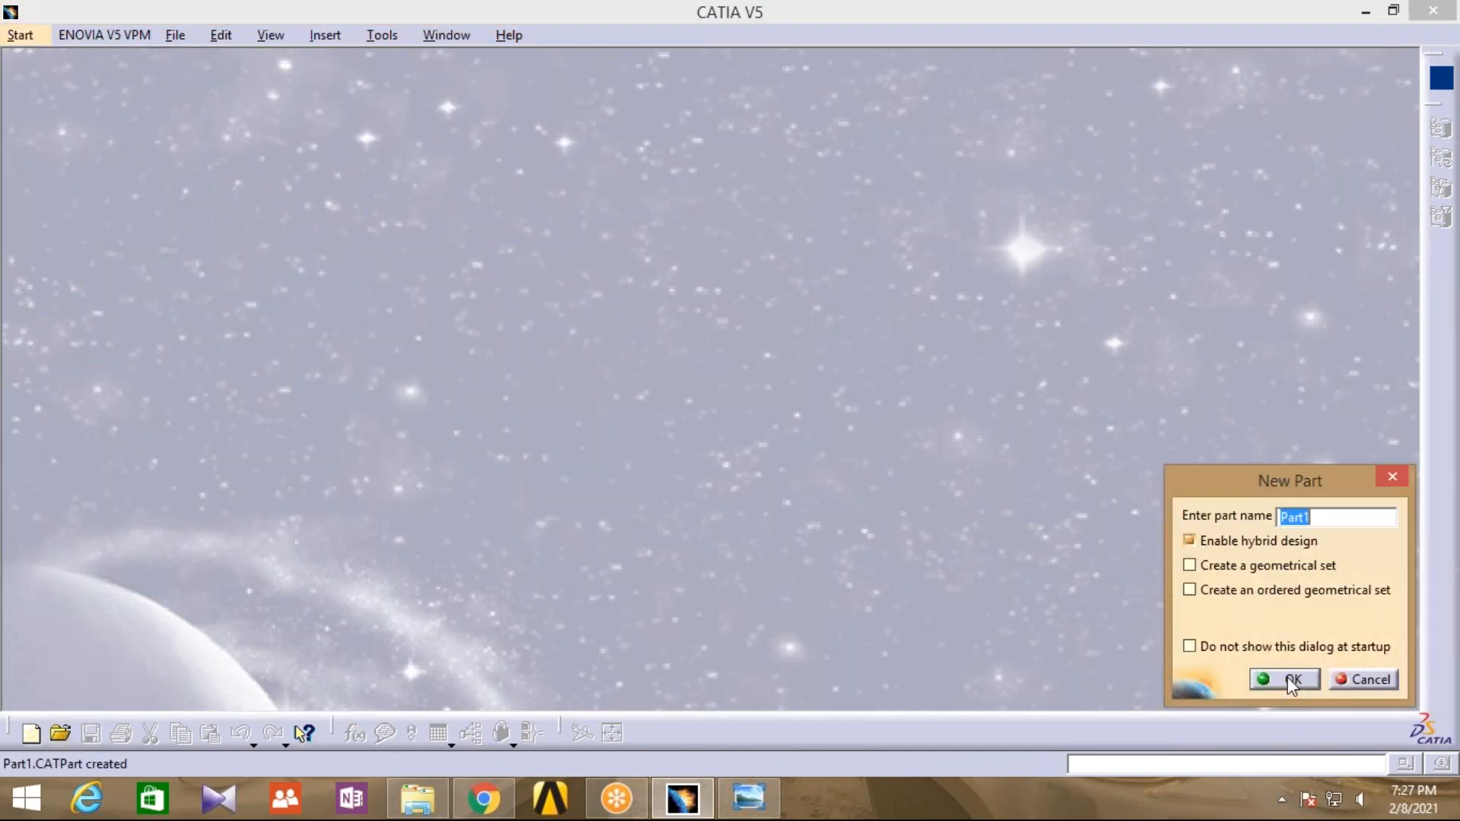
{"action": "key", "text": "Return"}
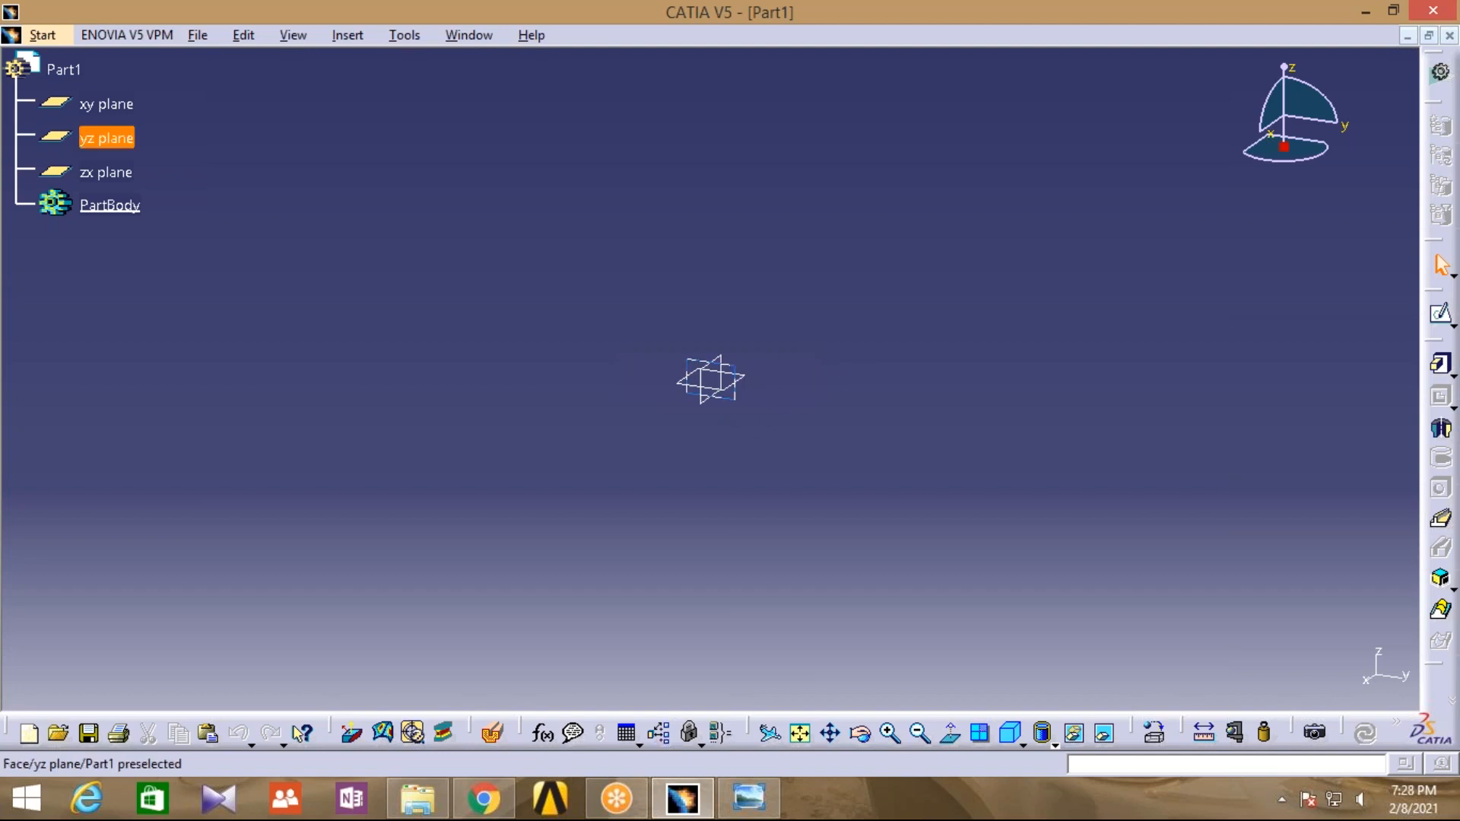
Start a sketch on the yz plane and draw a horizontal profile line about 56.5 mm long from the origin along the H axis
{"action": "left_click", "coordinate": [746, 405]}
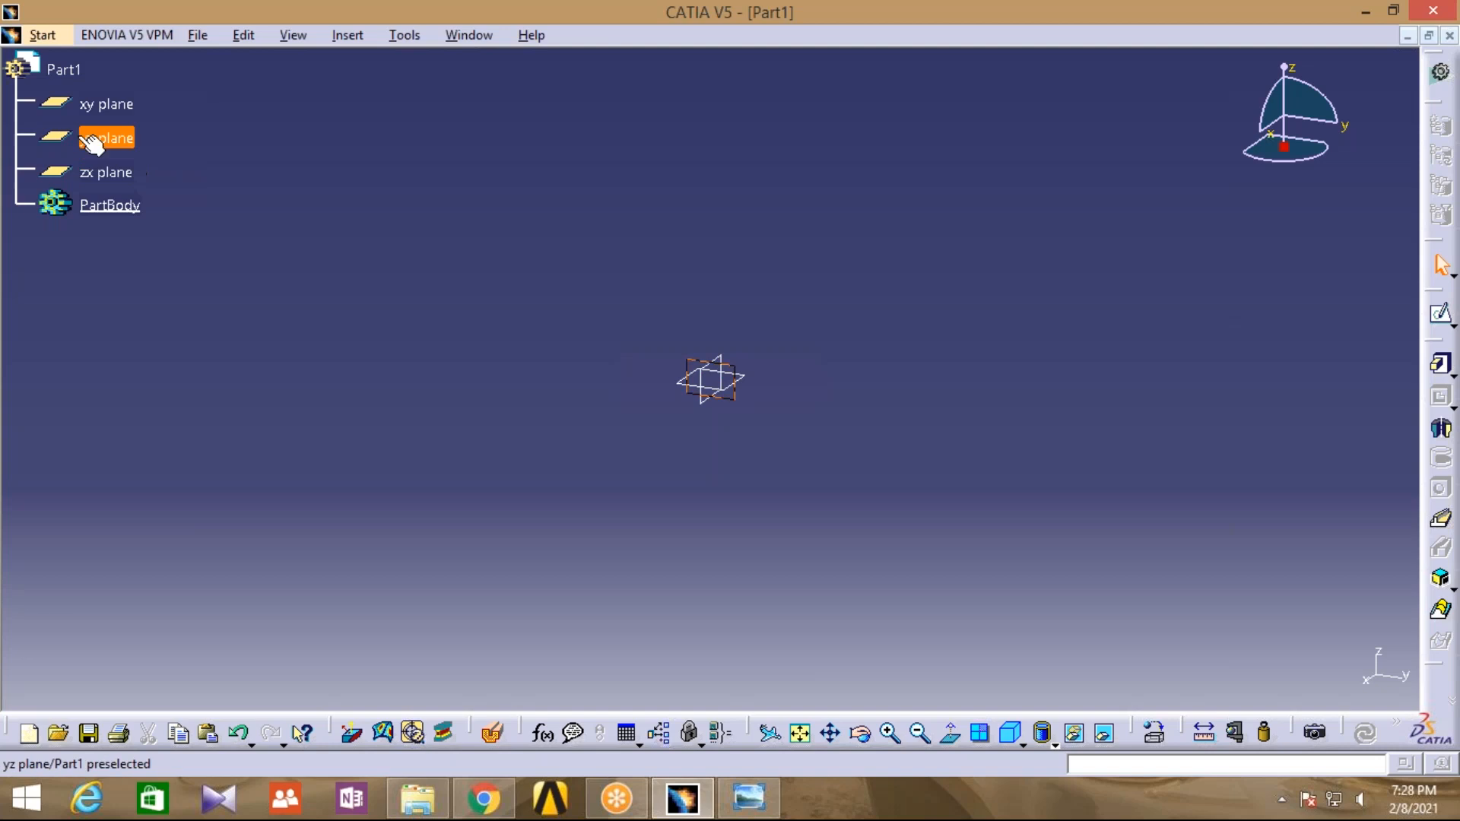
{"action": "left_click", "coordinate": [1441, 313]}
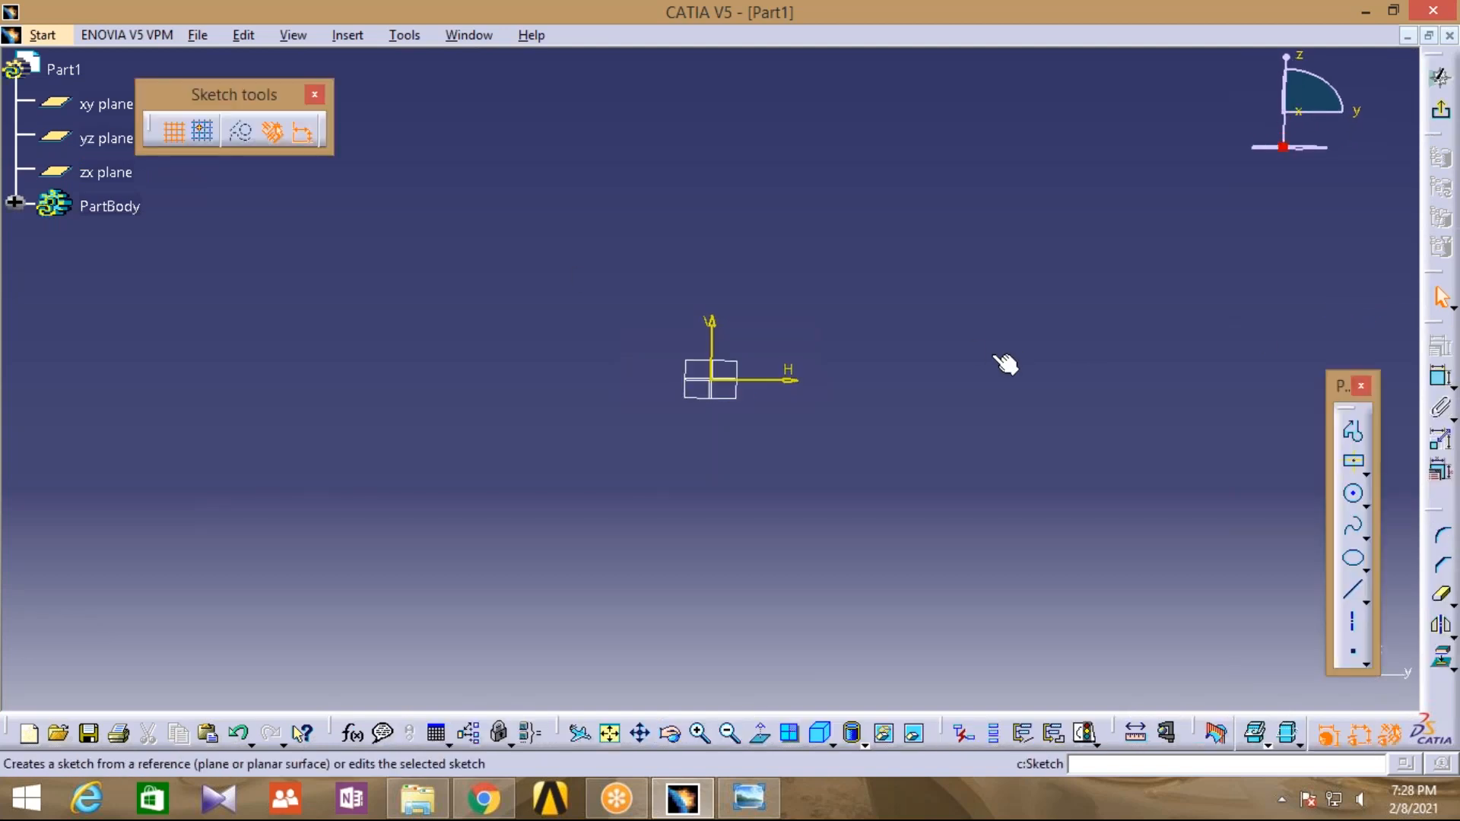
{"action": "middle_click_drag", "start_coordinate": [1002, 366], "coordinate": [848, 392]}
{"action": "left_click", "coordinate": [1353, 431]}
{"action": "left_click", "coordinate": [625, 401]}
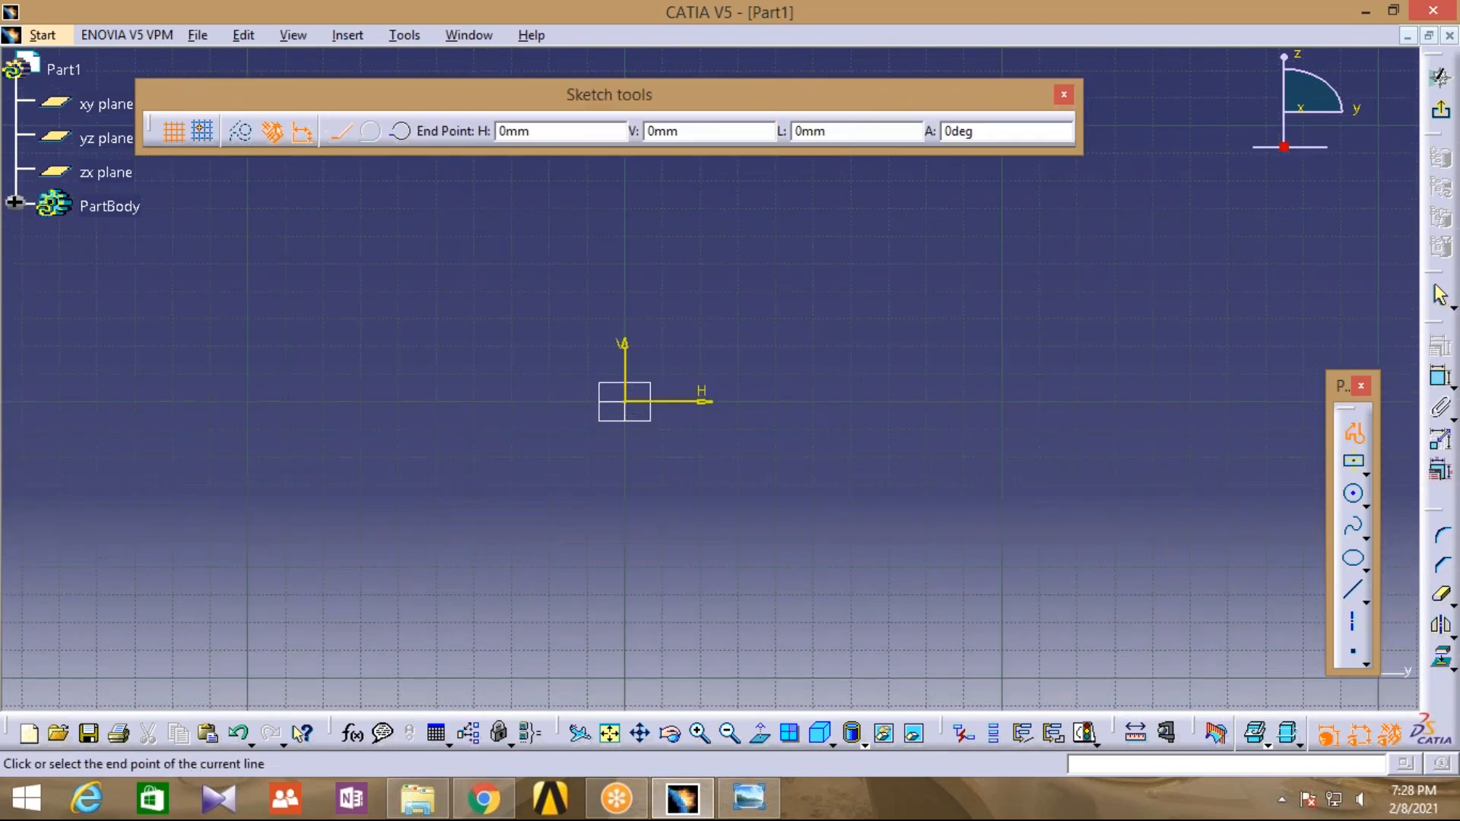
{"action": "left_click", "coordinate": [837, 400]}
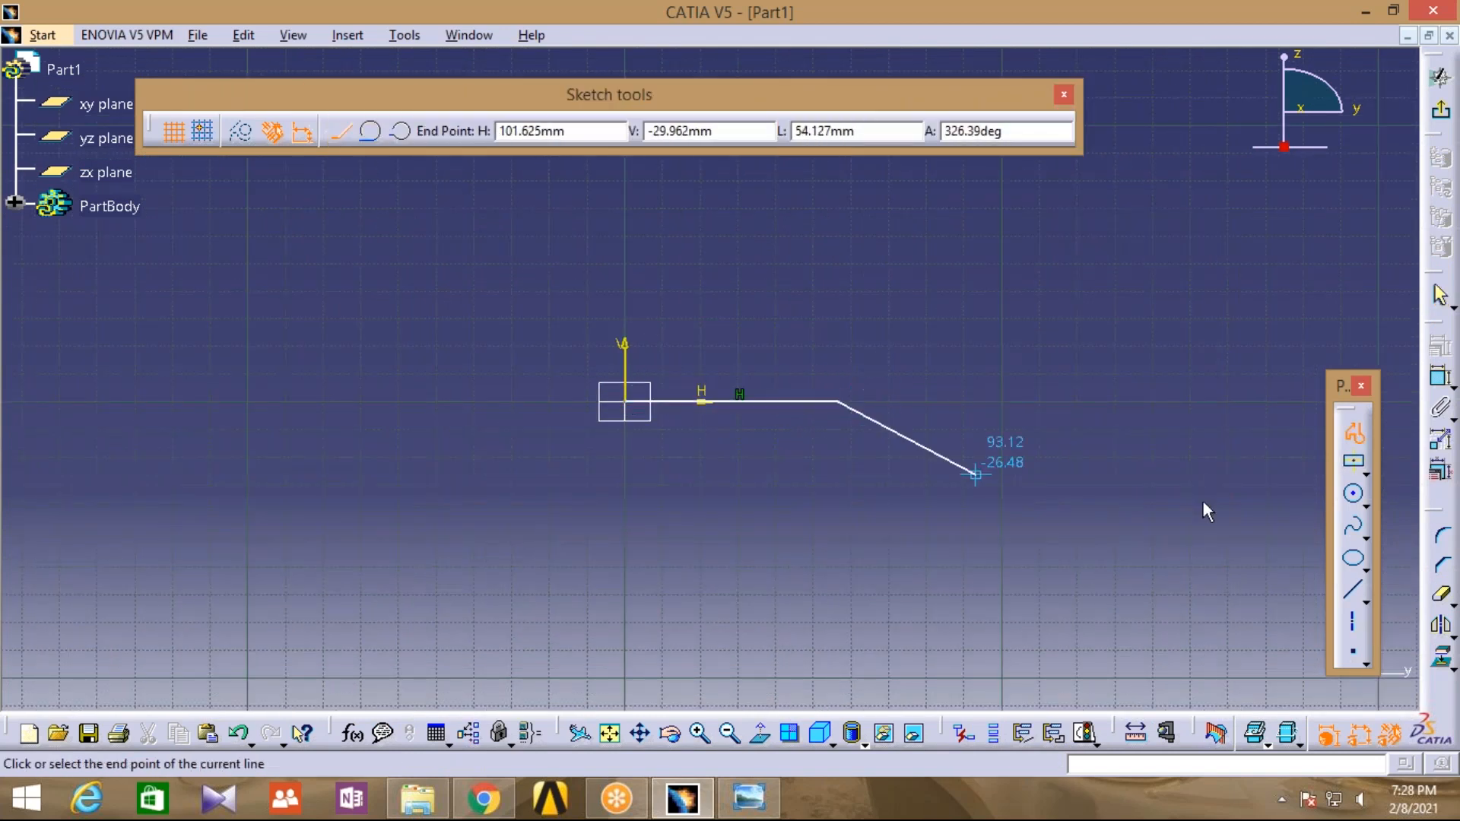
{"action": "left_click", "coordinate": [1353, 431]}
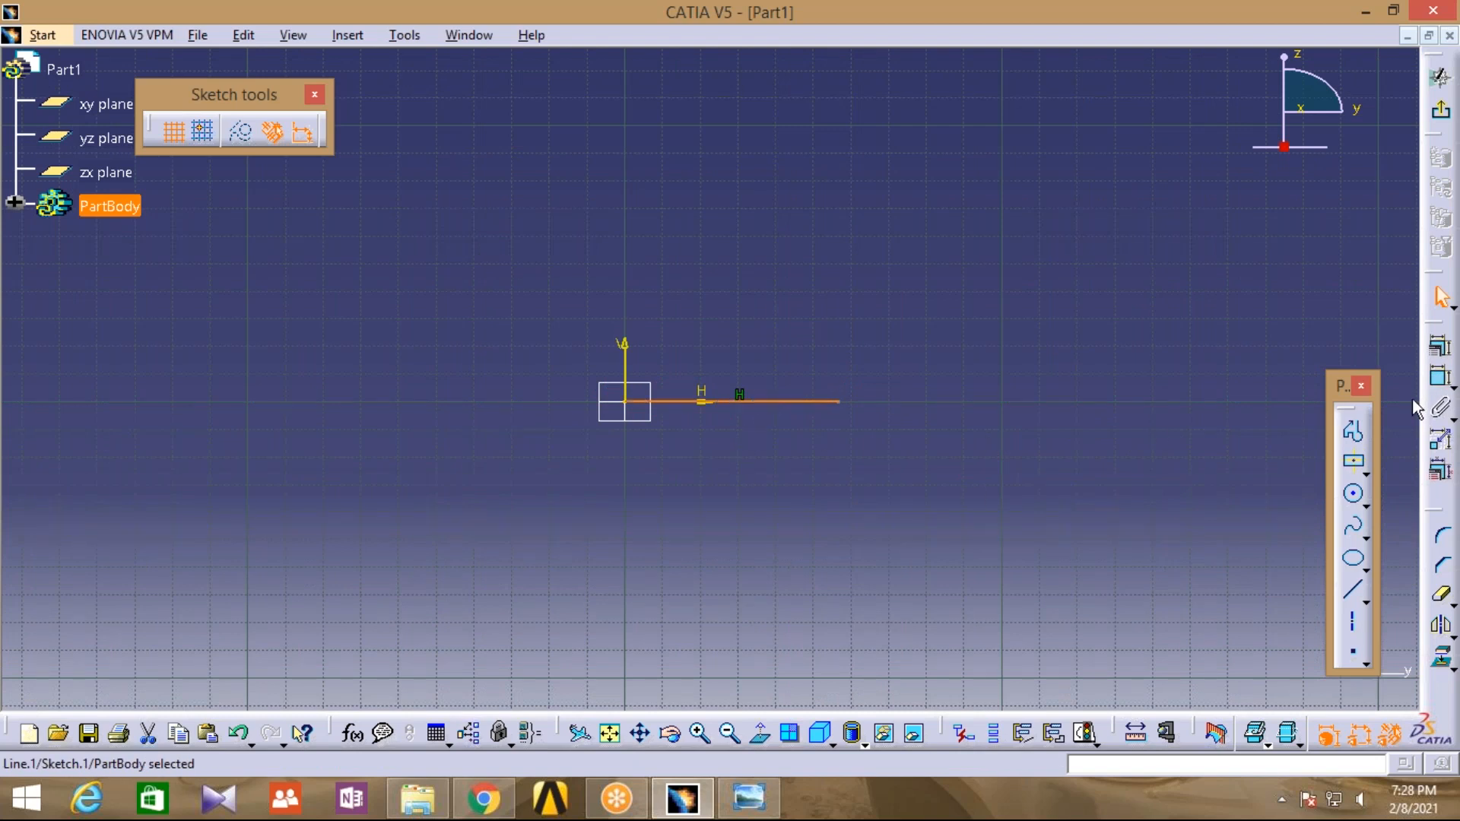
Dimension the length of the horizontal line and set it to 41.87 mm
{"action": "left_click", "coordinate": [1439, 388]}
{"action": "left_click", "coordinate": [729, 479]}
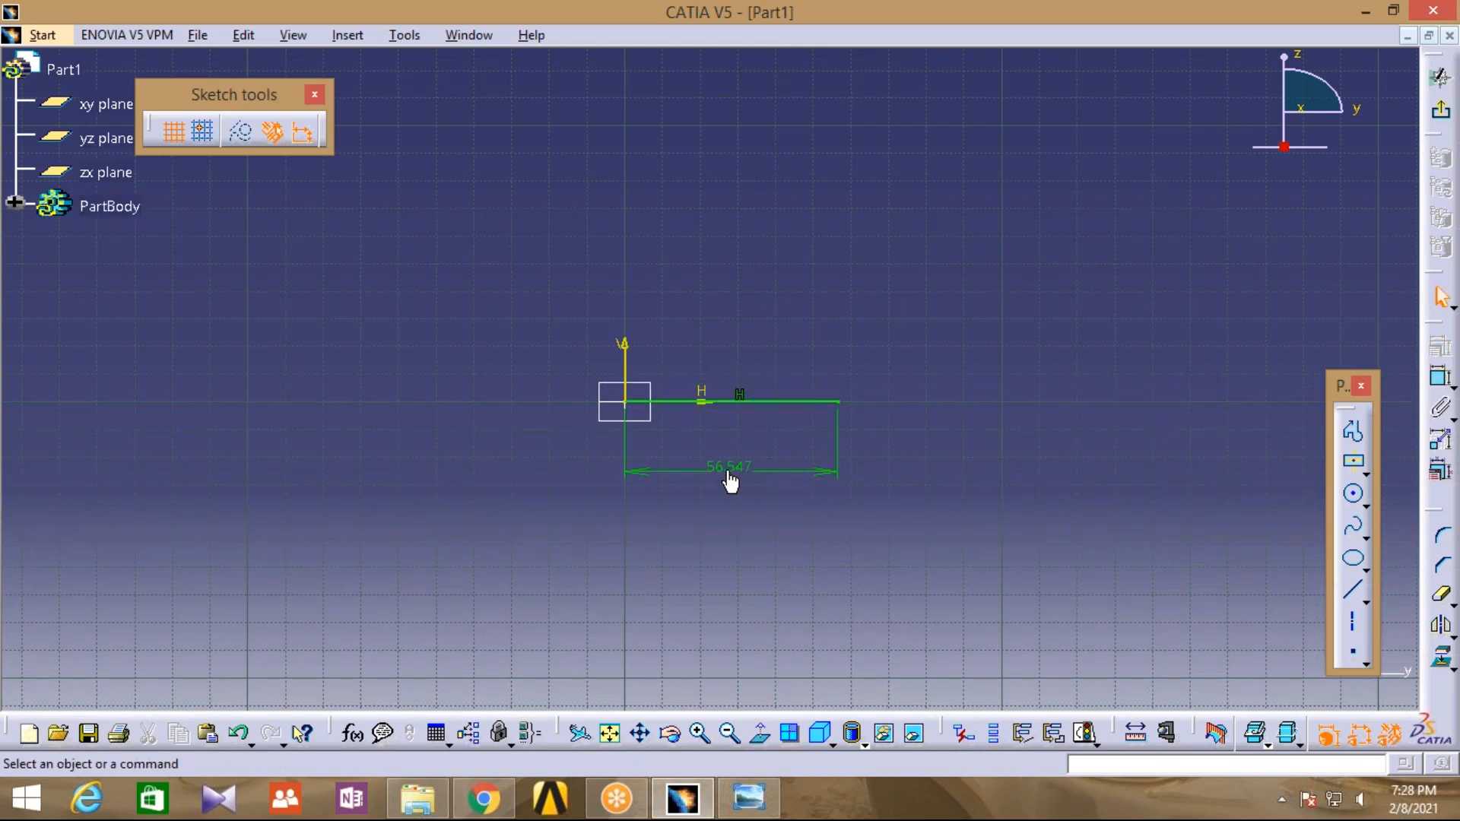
{"action": "double_click", "coordinate": [728, 479]}
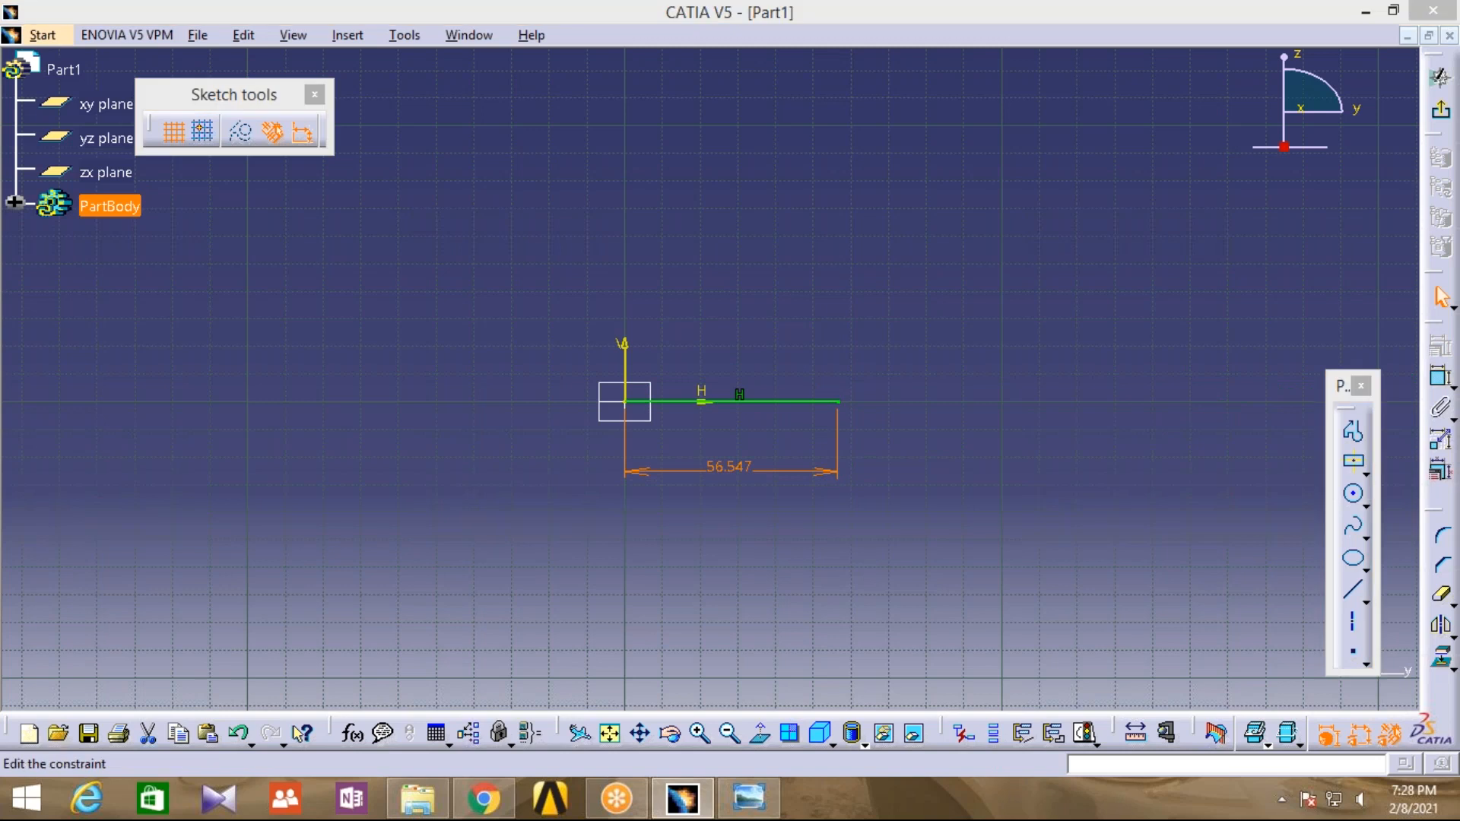
{"action": "type", "text": "41.87"}
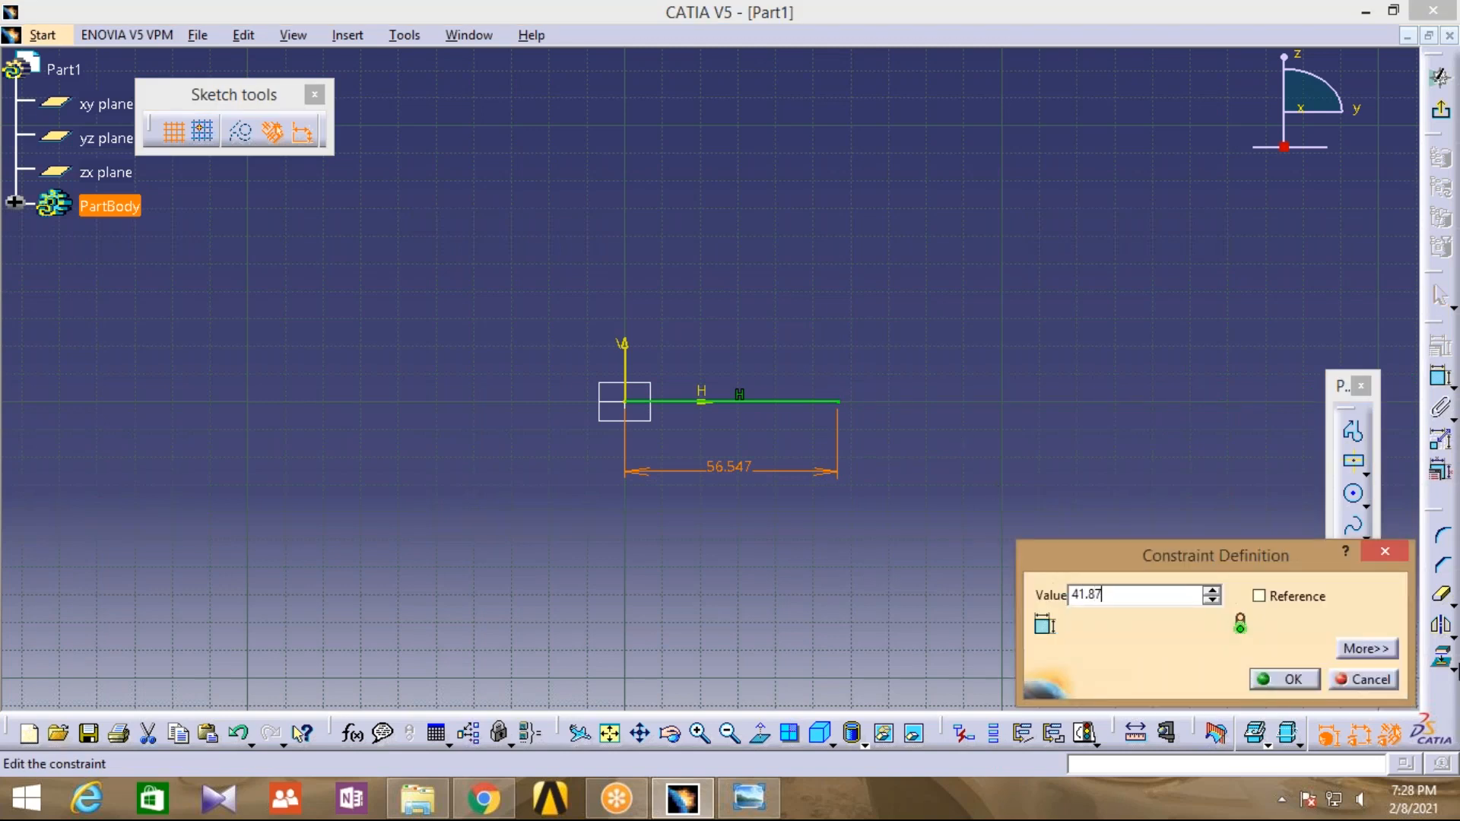
{"action": "left_click", "coordinate": [1292, 679]}
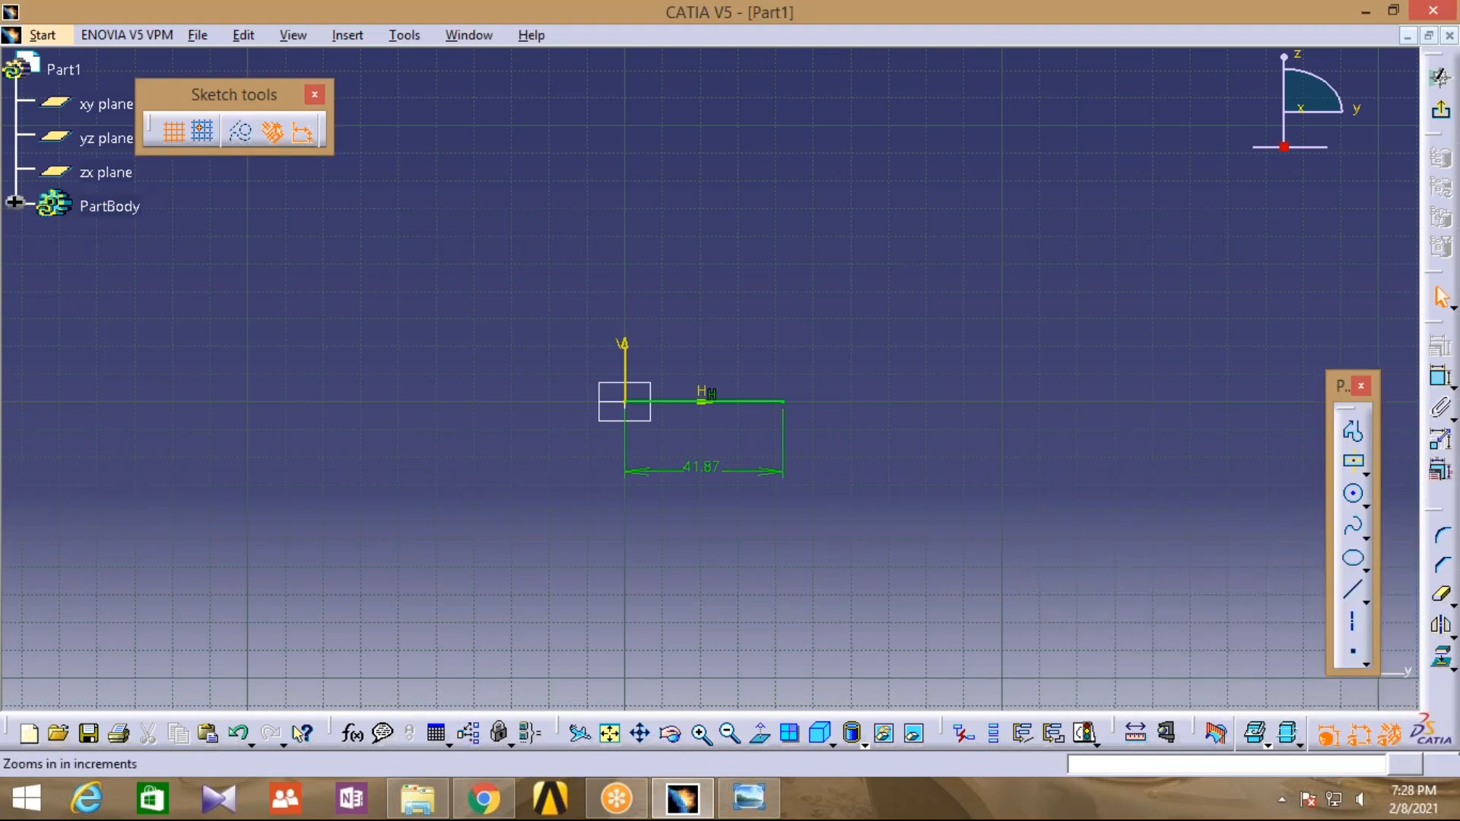
Check the rib height in the drawing image, then in CATIA draw a vertical profile line about 27.7 mm long up from the origin
{"action": "left_click", "coordinate": [700, 733]}
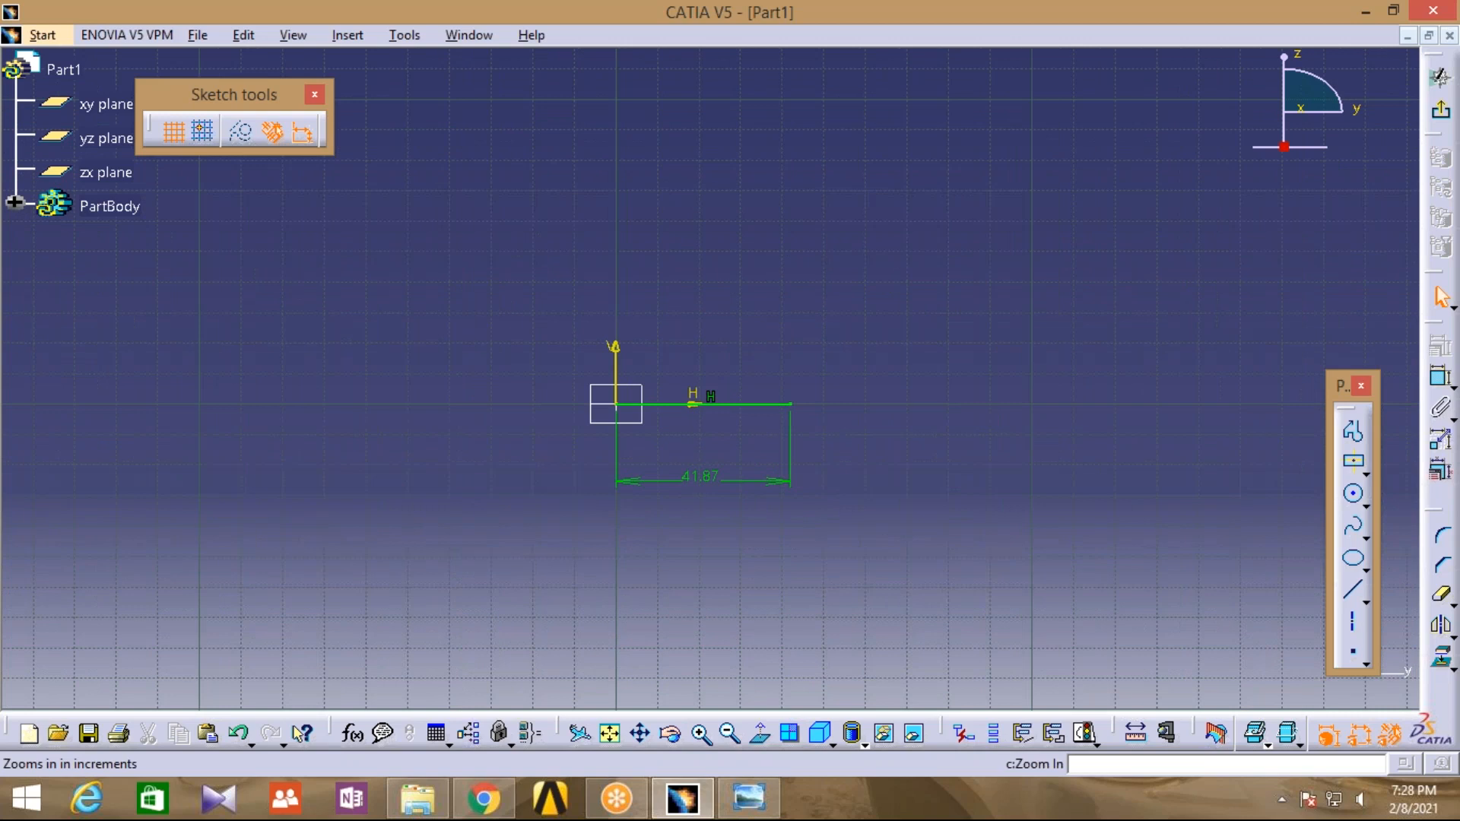
{"action": "left_click", "coordinate": [700, 733]}
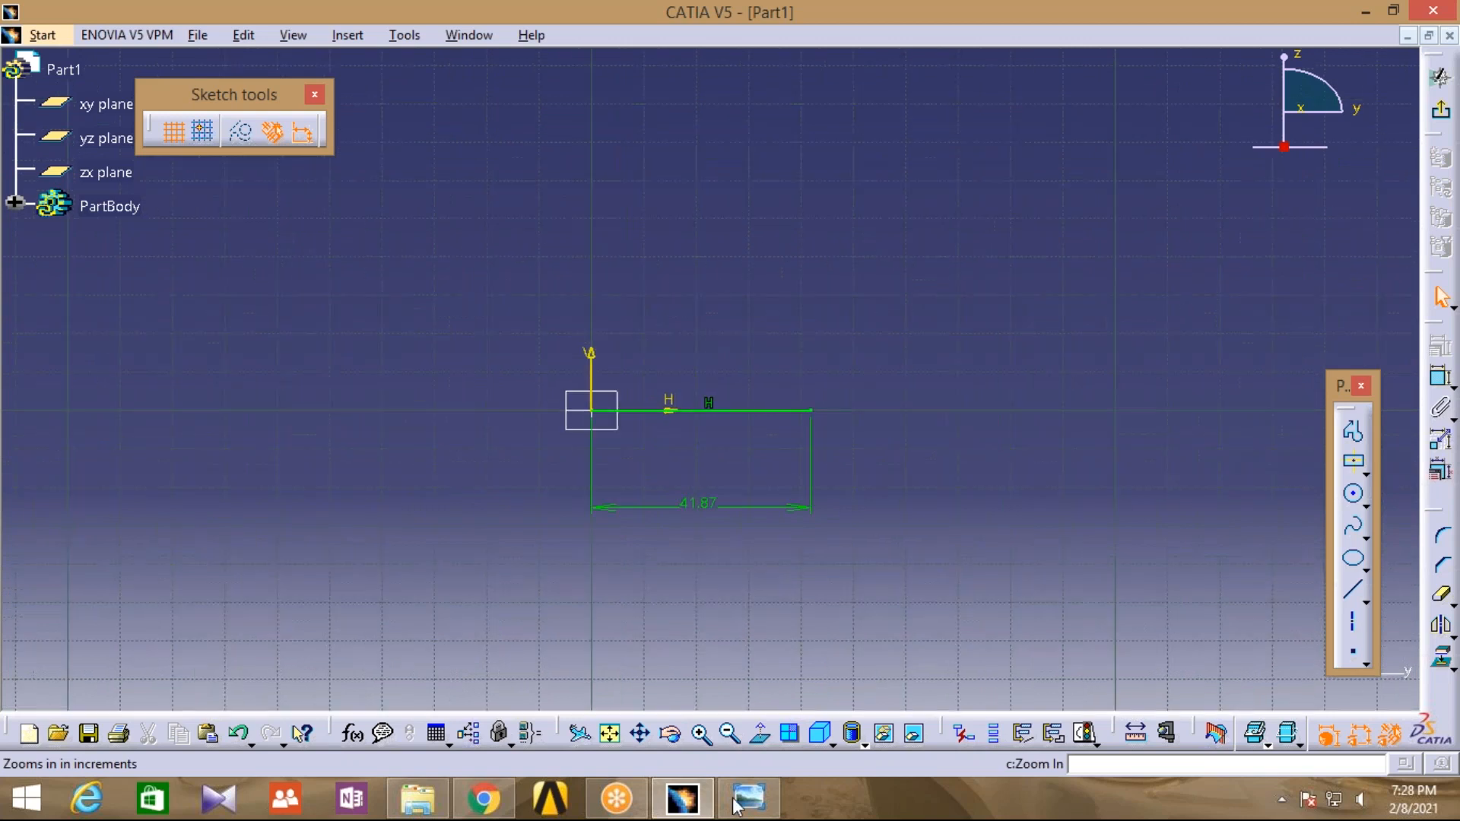
{"action": "left_click", "coordinate": [735, 802]}
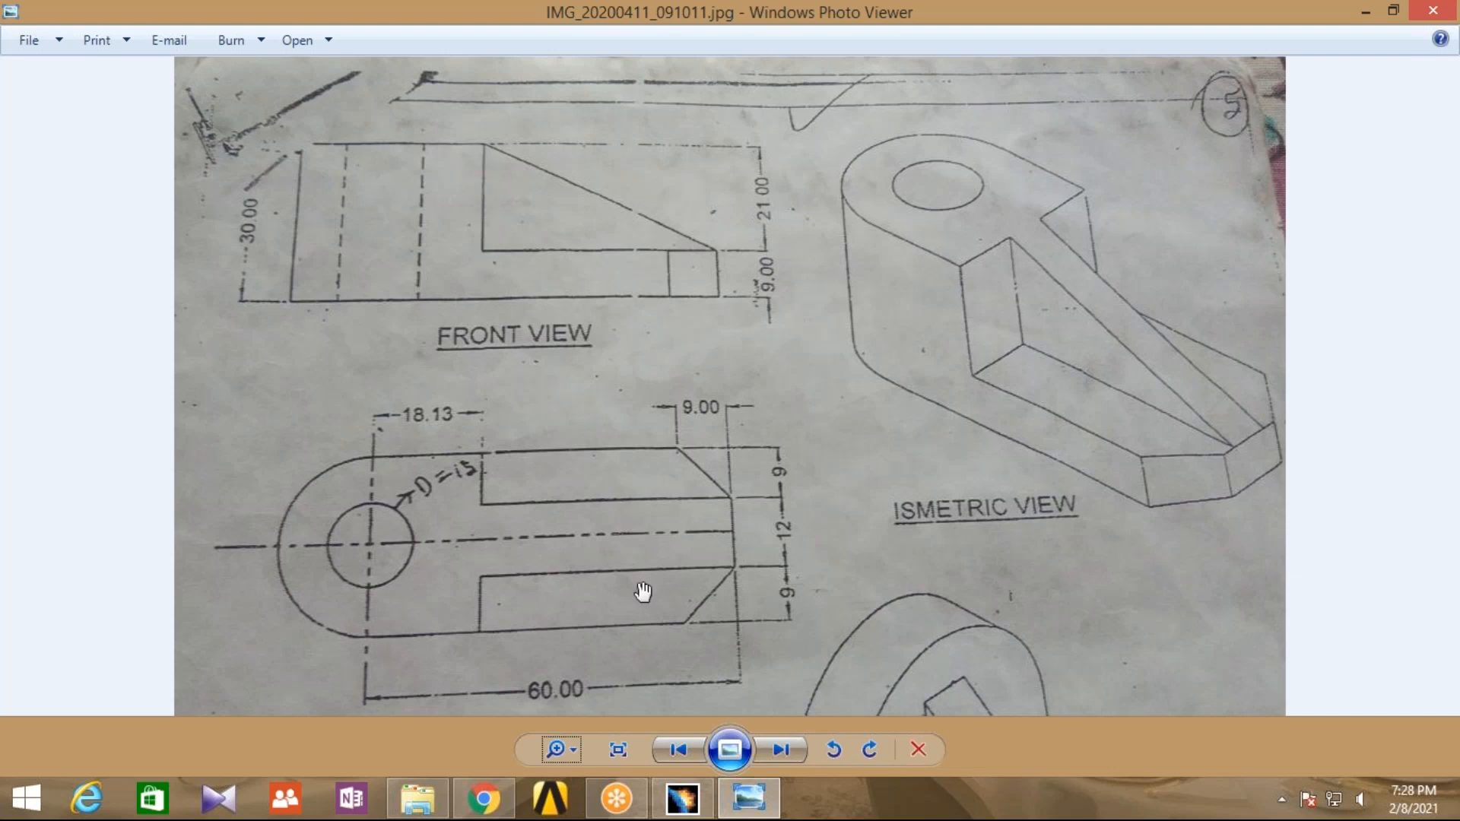
{"action": "left_click", "coordinate": [689, 808]}
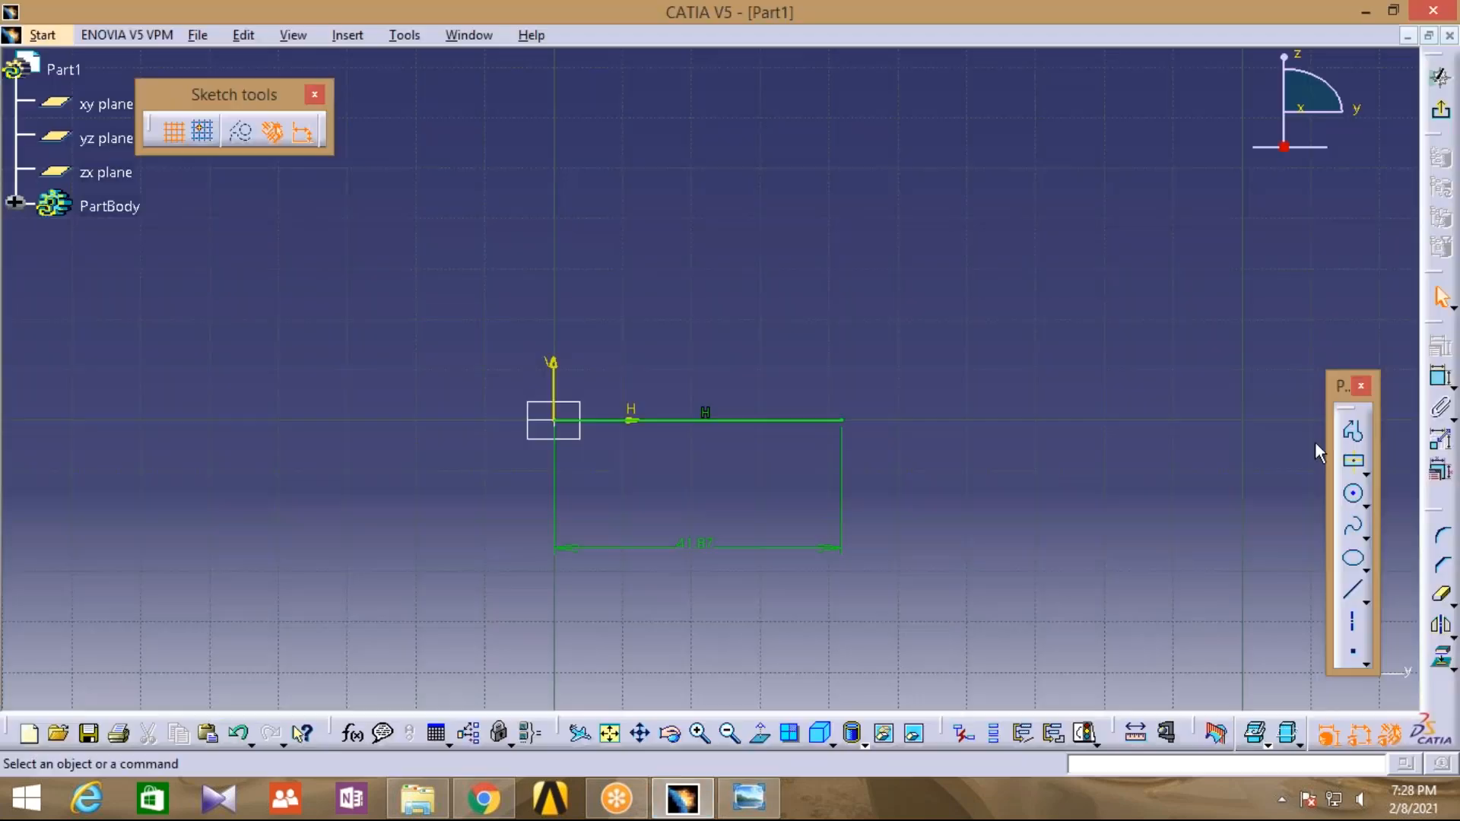
{"action": "left_click", "coordinate": [1355, 433]}
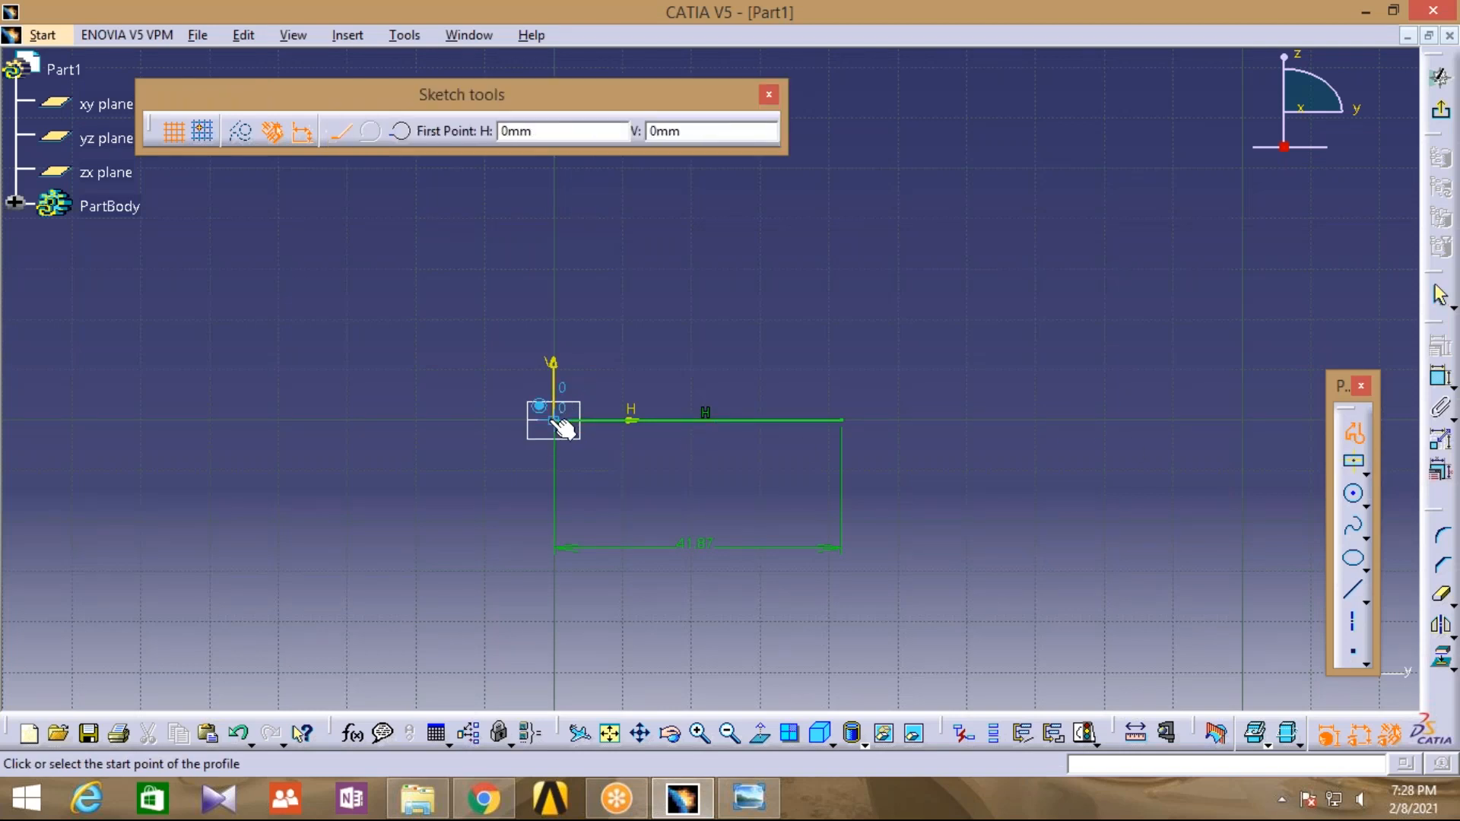
{"action": "left_click", "coordinate": [562, 425]}
{"action": "left_click", "coordinate": [554, 280]}
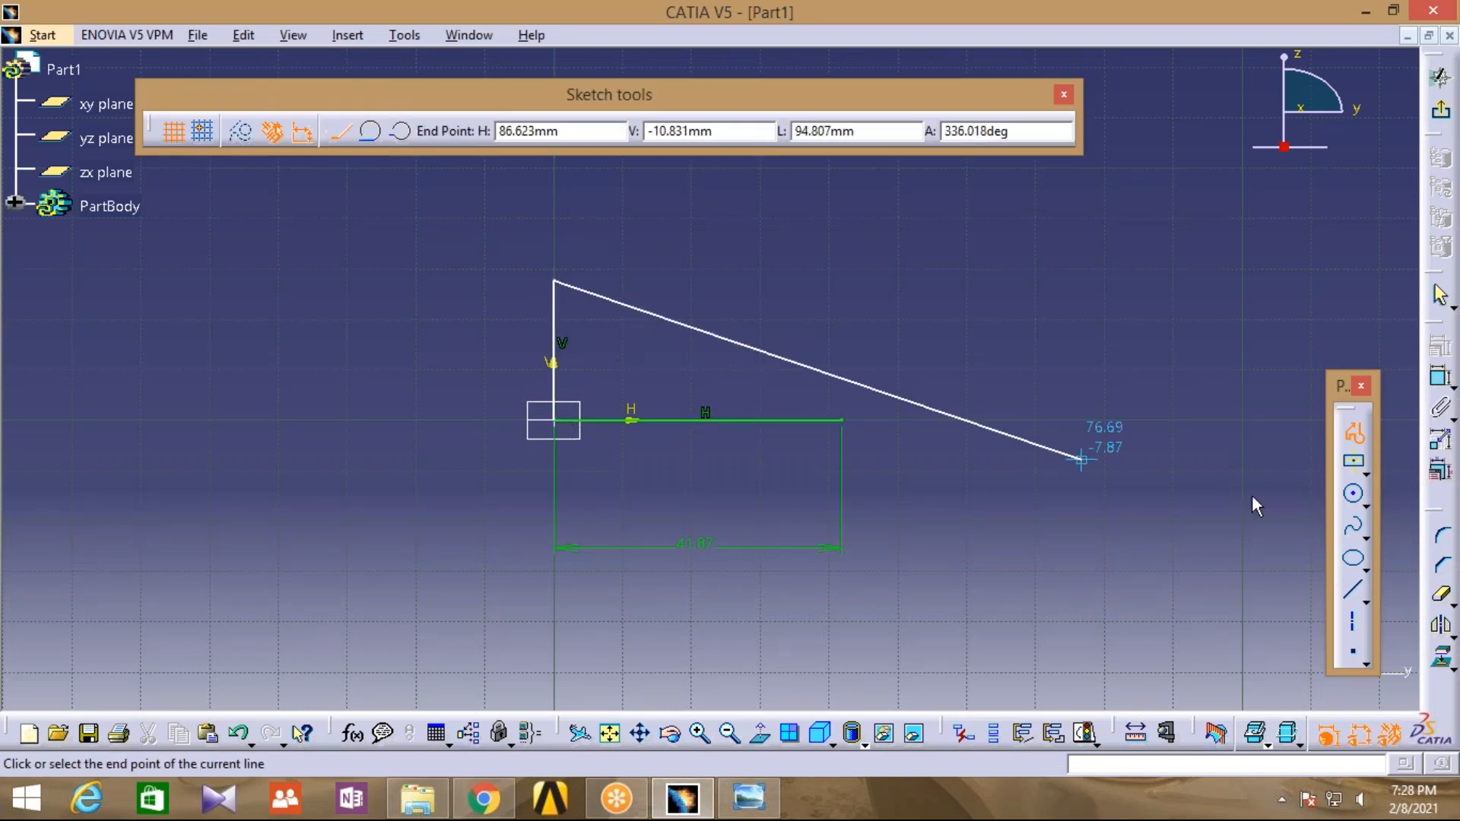
Dimension the length of the vertical line and set it to 21 mm
{"action": "left_click", "coordinate": [1441, 376]}
{"action": "left_click", "coordinate": [443, 363]}
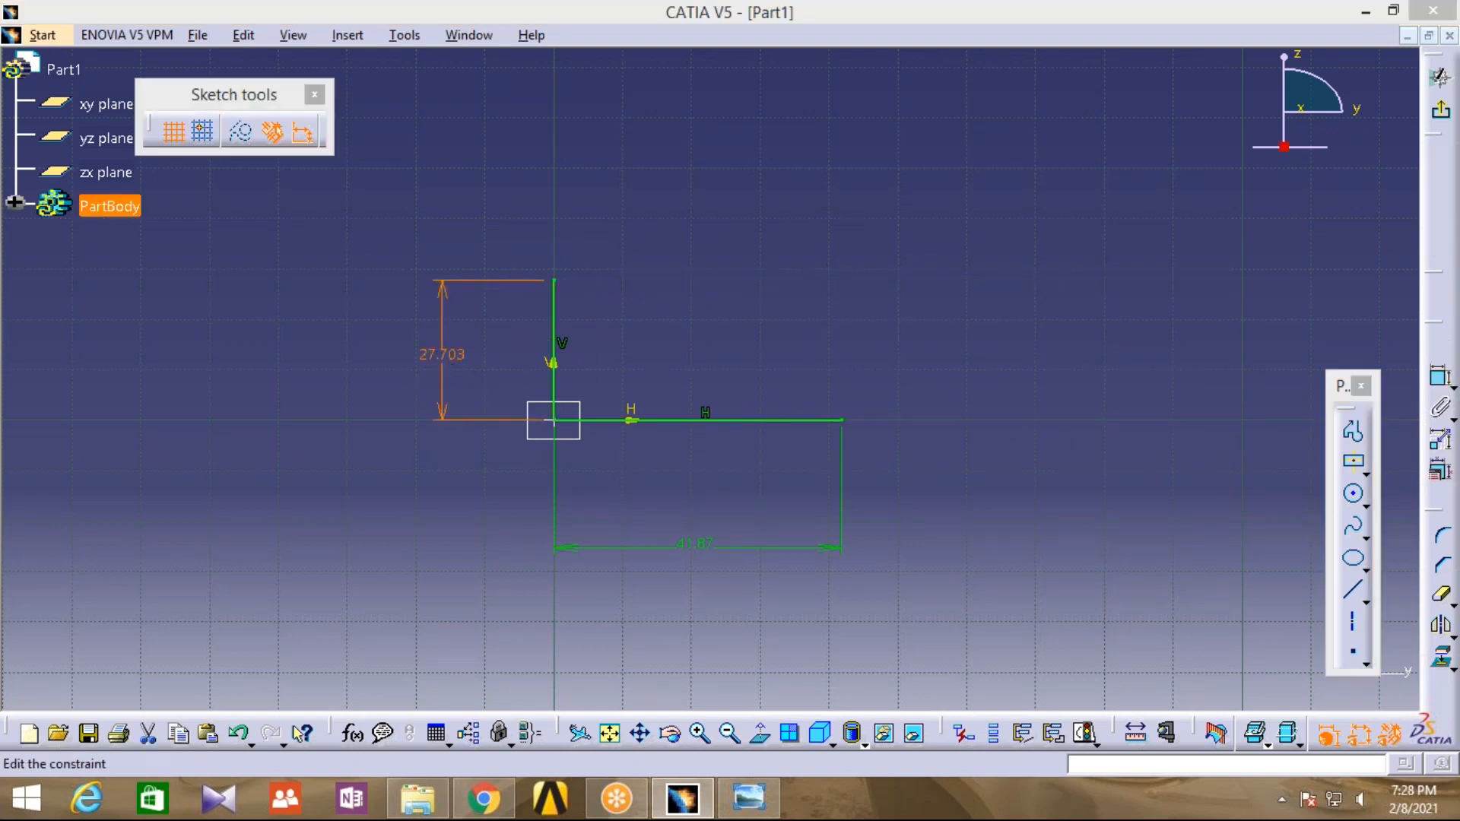
{"action": "double_click", "coordinate": [442, 354]}
{"action": "type", "text": "21"}
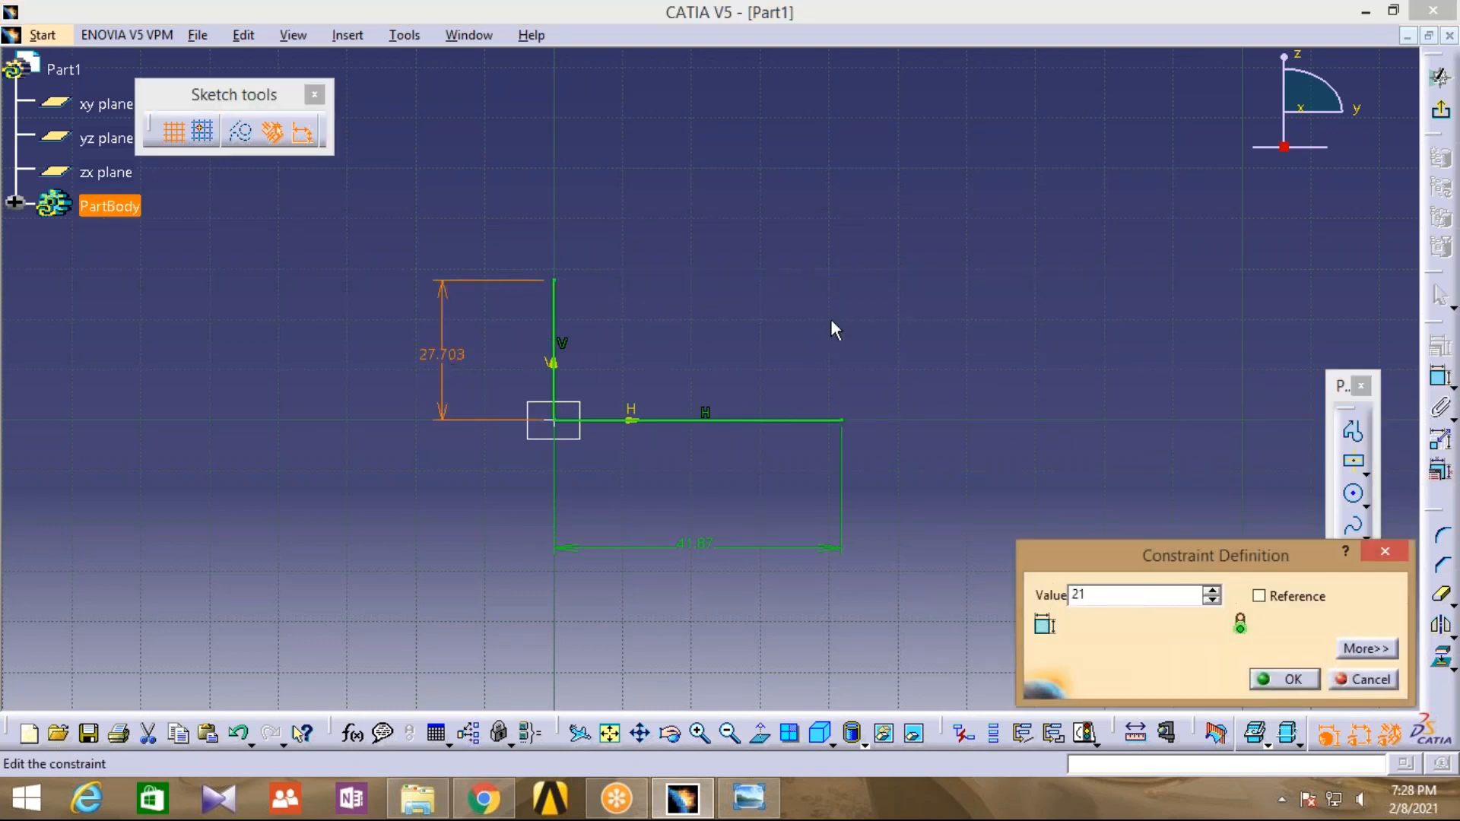
{"action": "key", "text": "Return"}
{"action": "left_click", "coordinate": [1285, 679]}
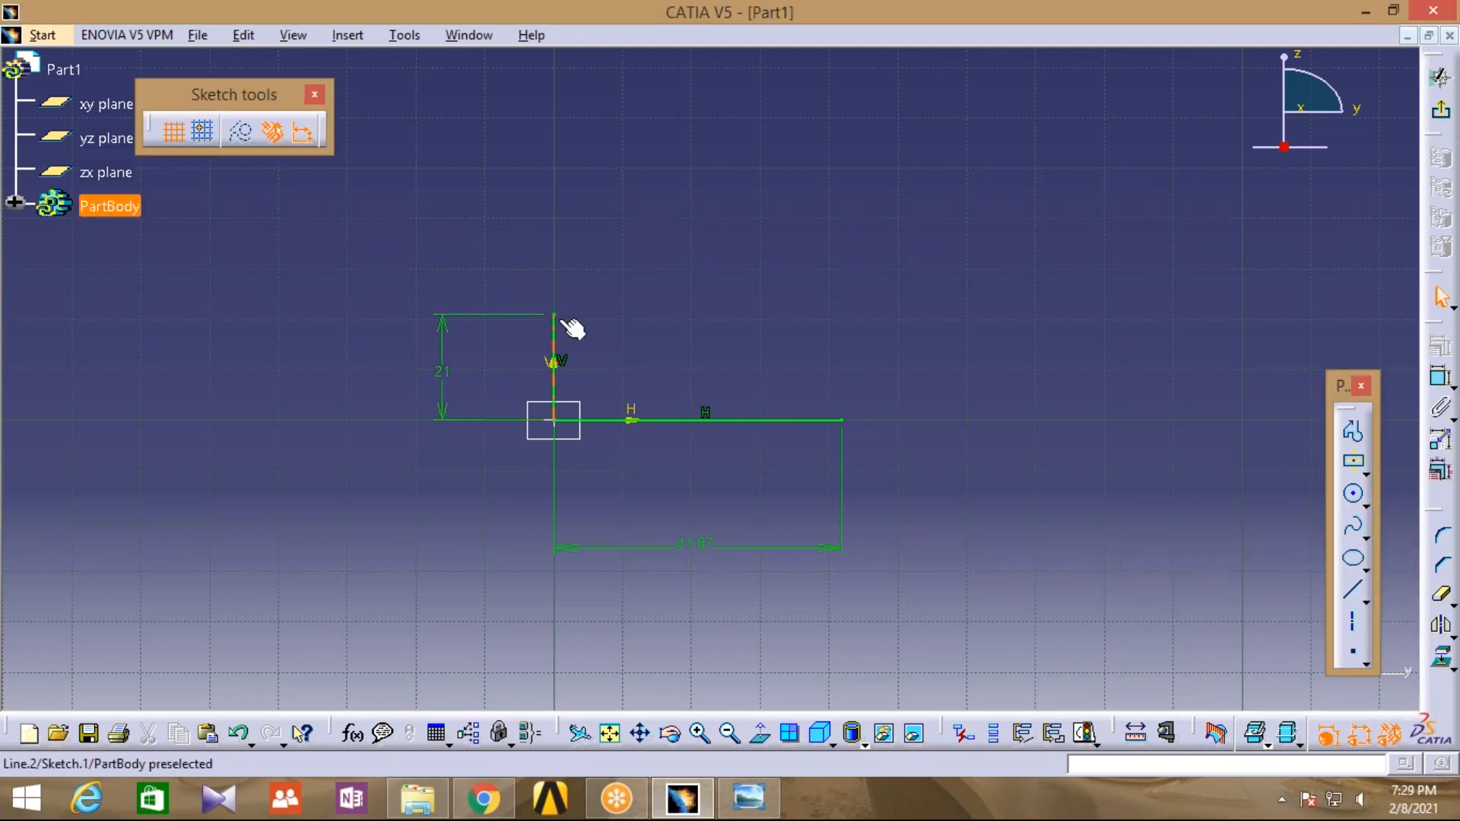
Close the triangular rib profile with a sloped line from the vertical line's upper end to the horizontal line's free end
{"action": "left_click", "coordinate": [1350, 435]}
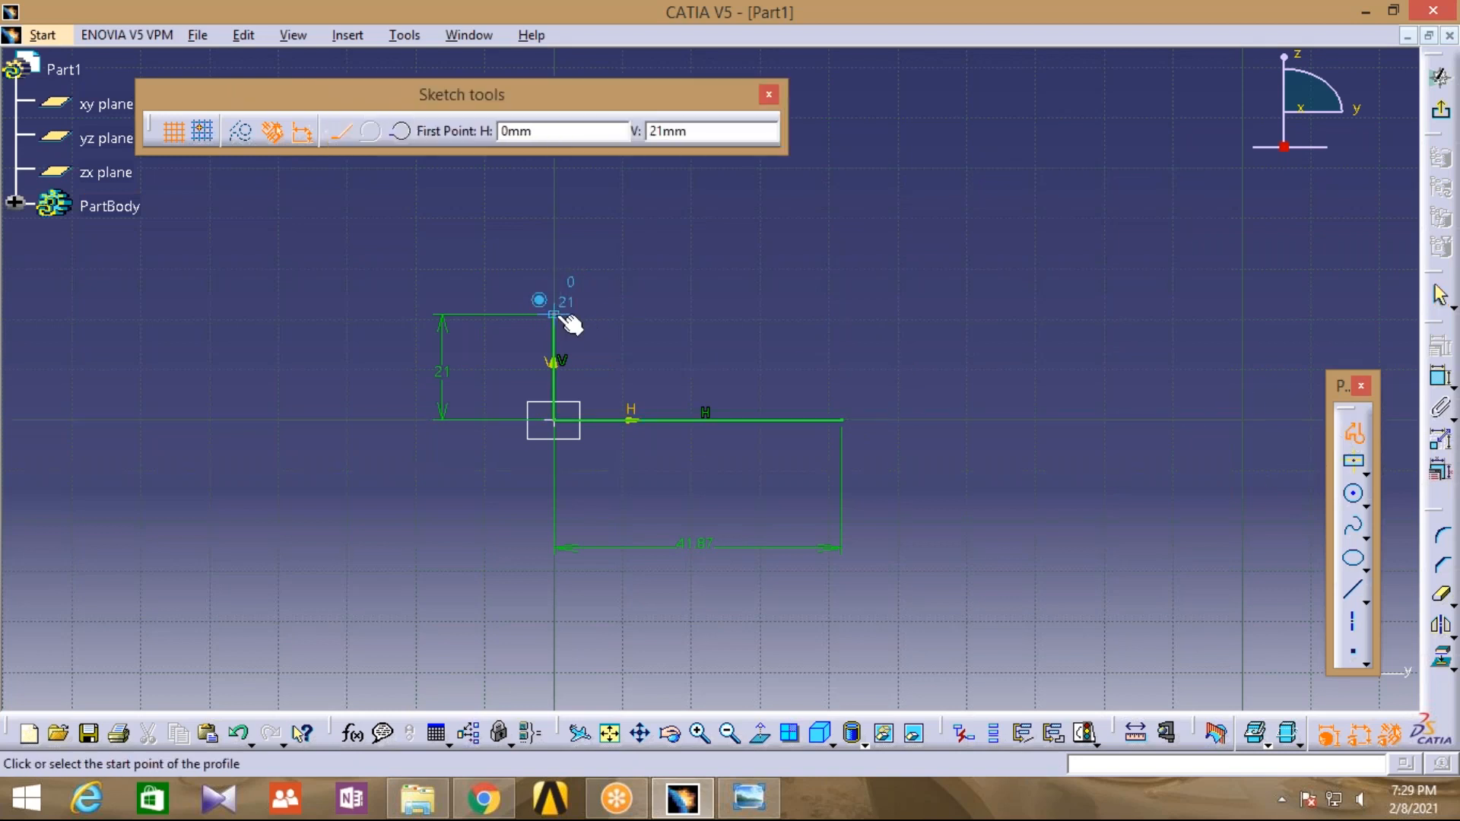
{"action": "left_click", "coordinate": [567, 319]}
{"action": "left_click", "coordinate": [844, 420]}
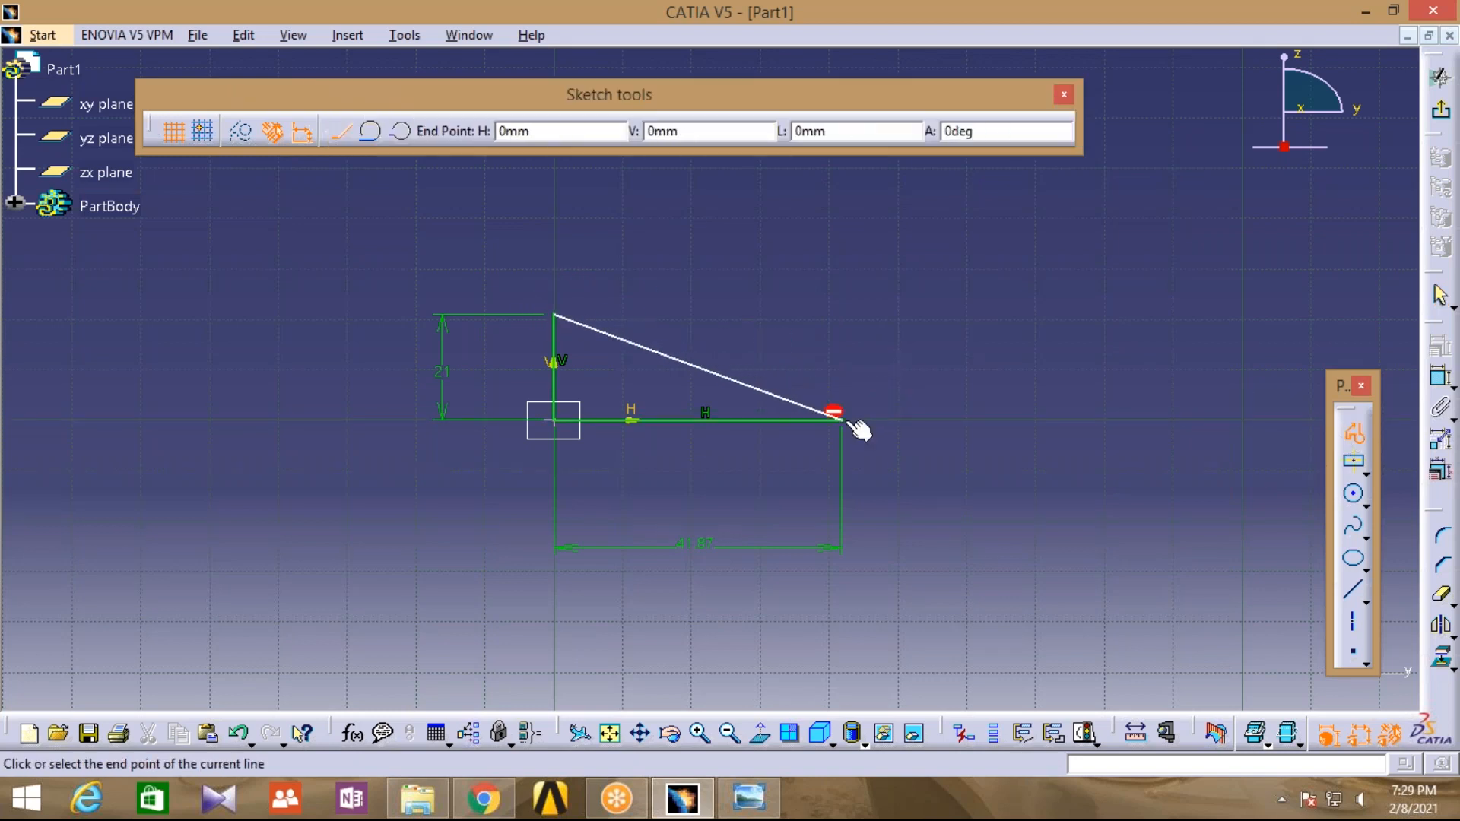
{"action": "key", "text": "Escape"}
{"action": "left_click", "coordinate": [944, 371]}
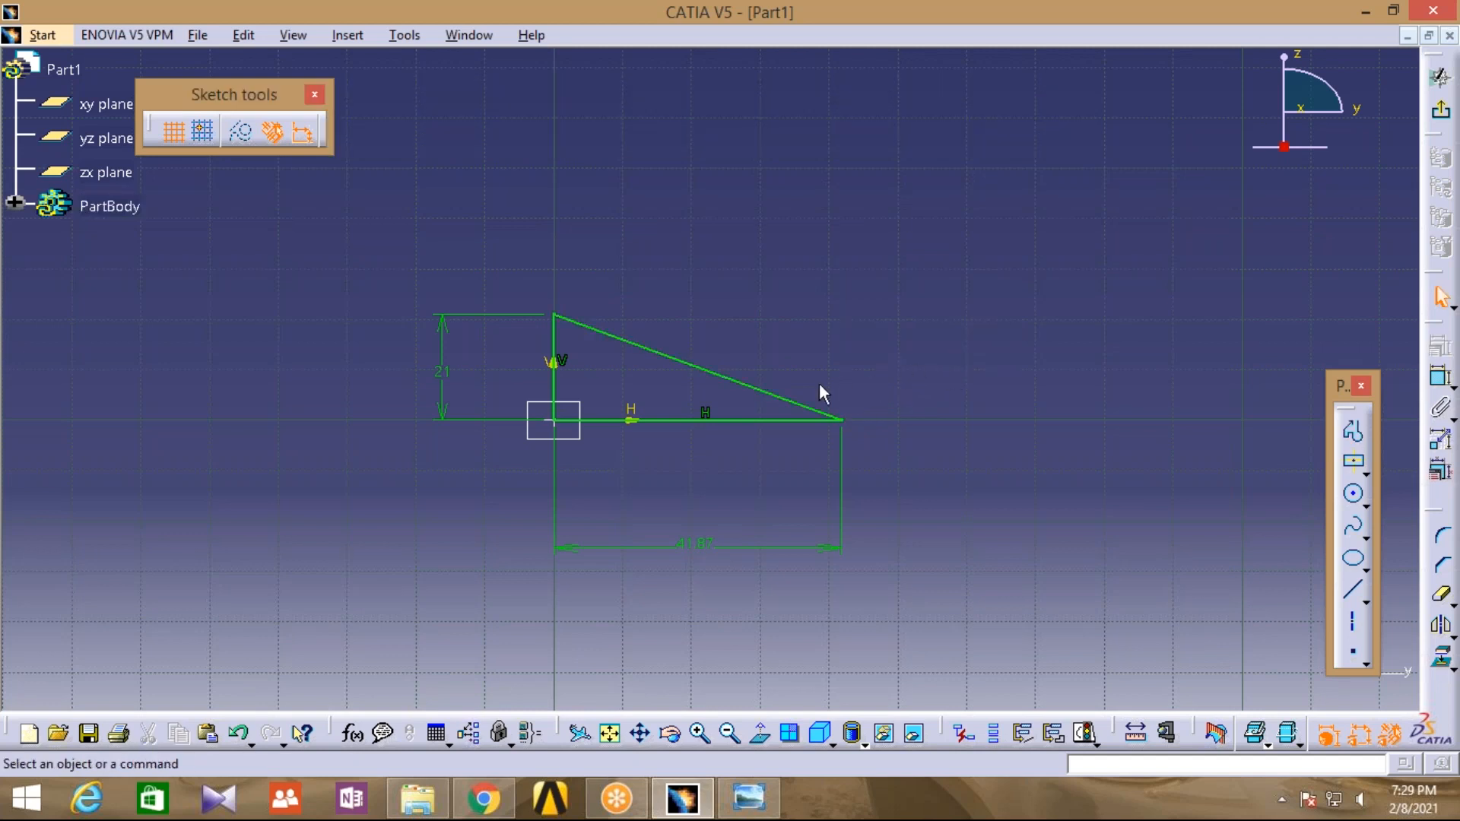
Check the rib thickness in the drawing image, then in CATIA exit the sketch and pad the triangle 6 mm with mirrored extent
{"action": "left_click", "coordinate": [749, 799]}
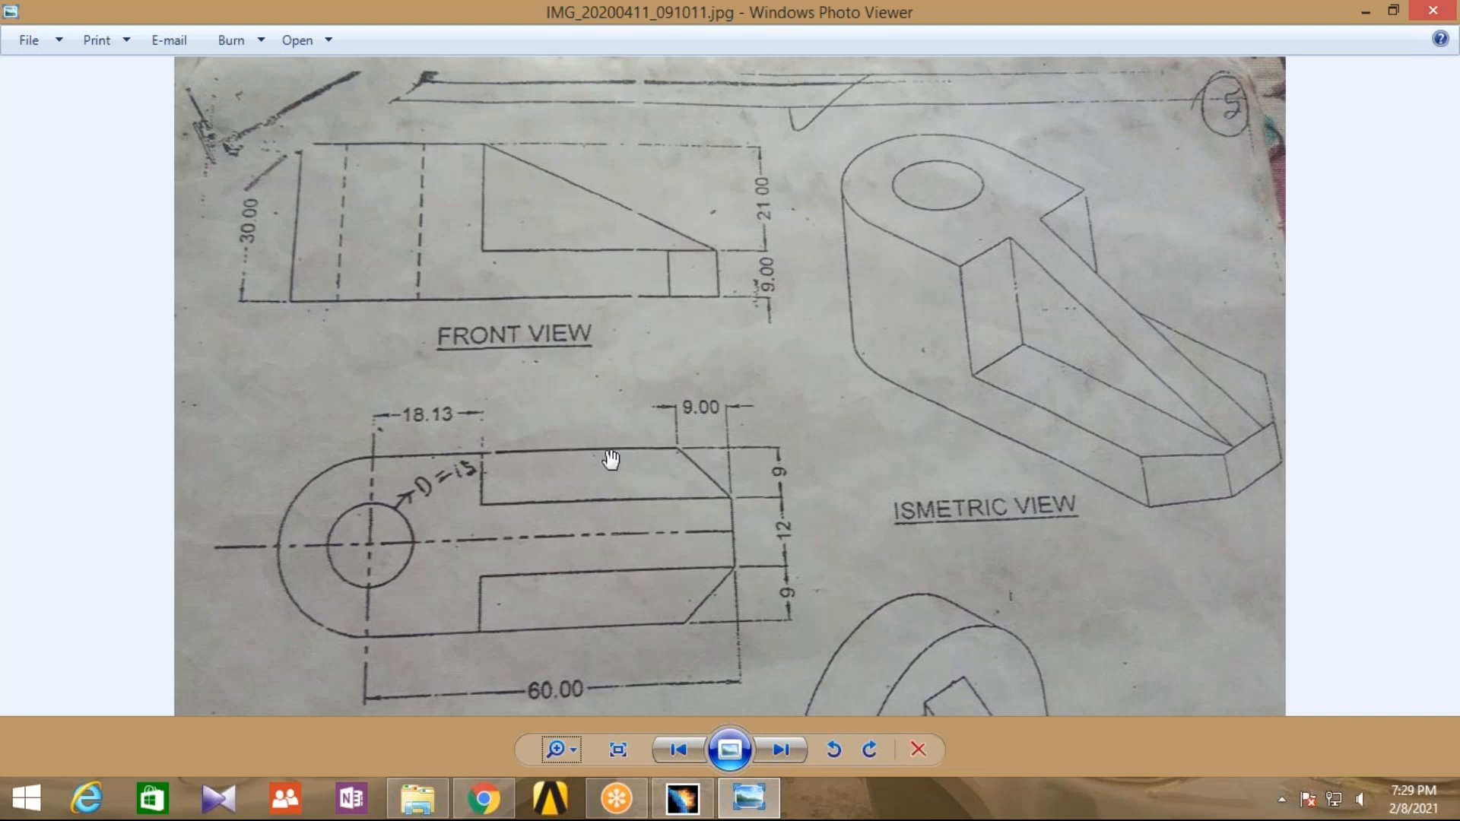
{"action": "left_click", "coordinate": [696, 800]}
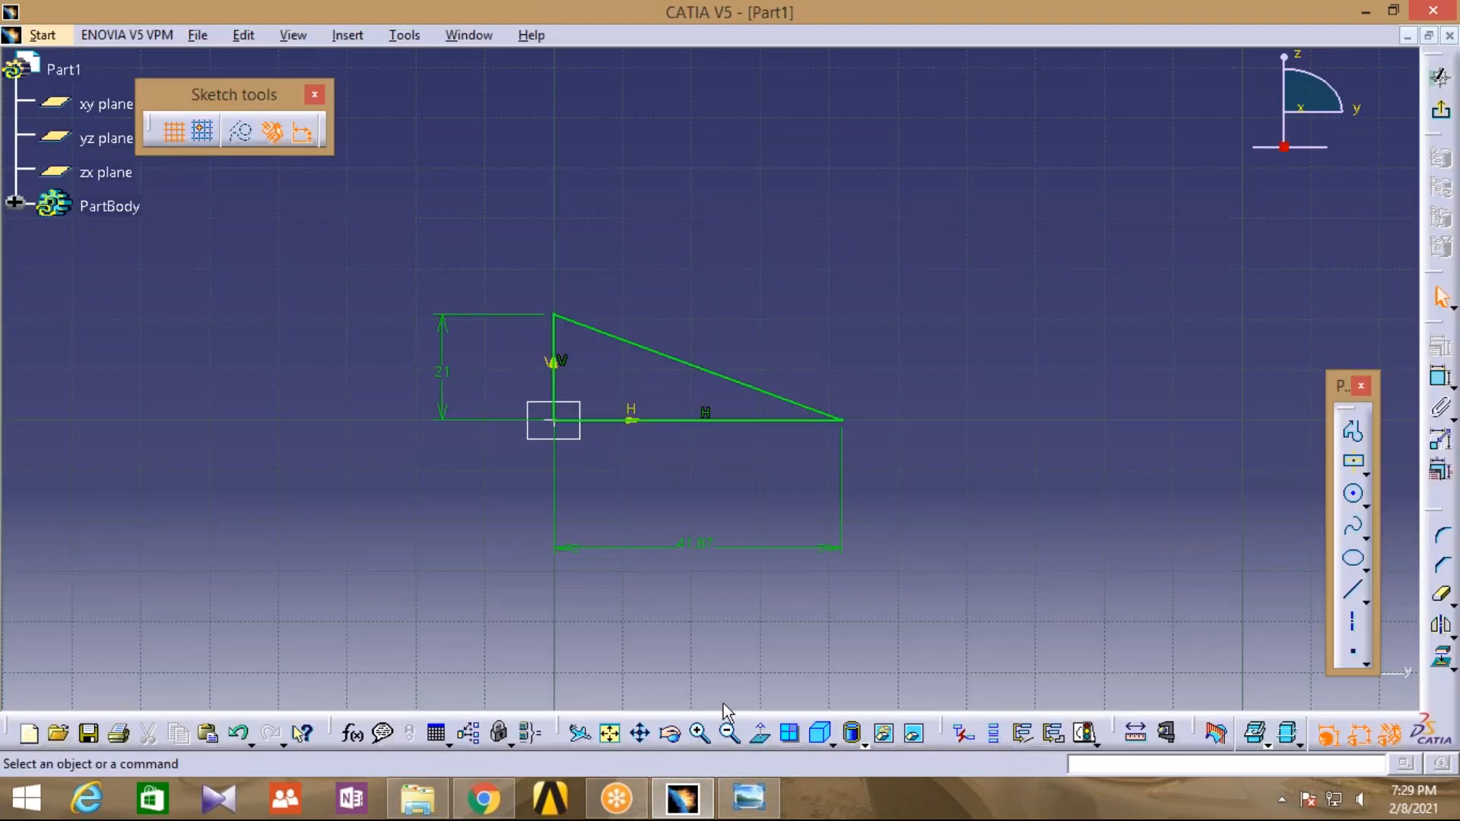
{"action": "left_click", "coordinate": [749, 797]}
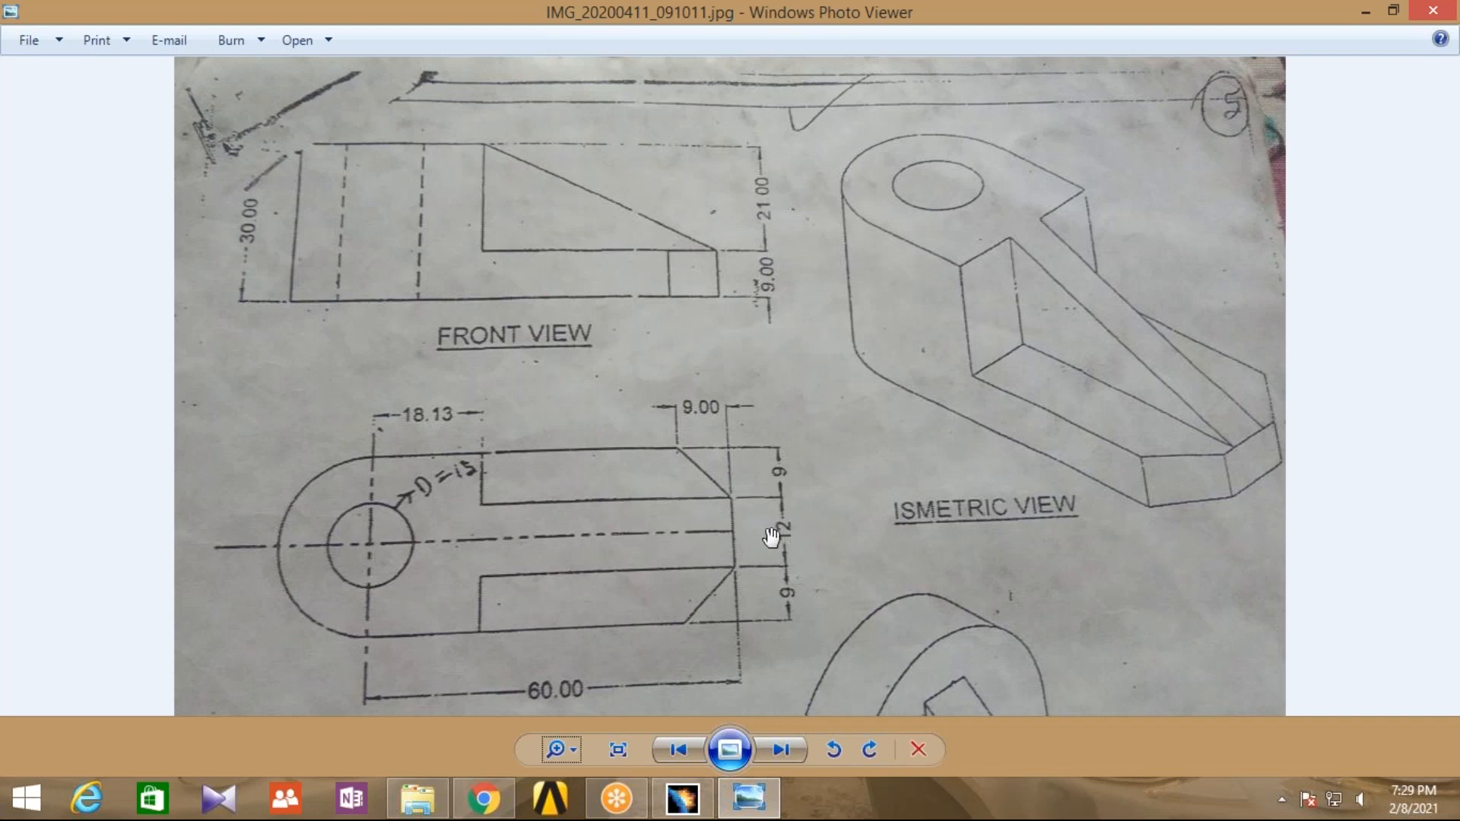
{"action": "left_click", "coordinate": [681, 799]}
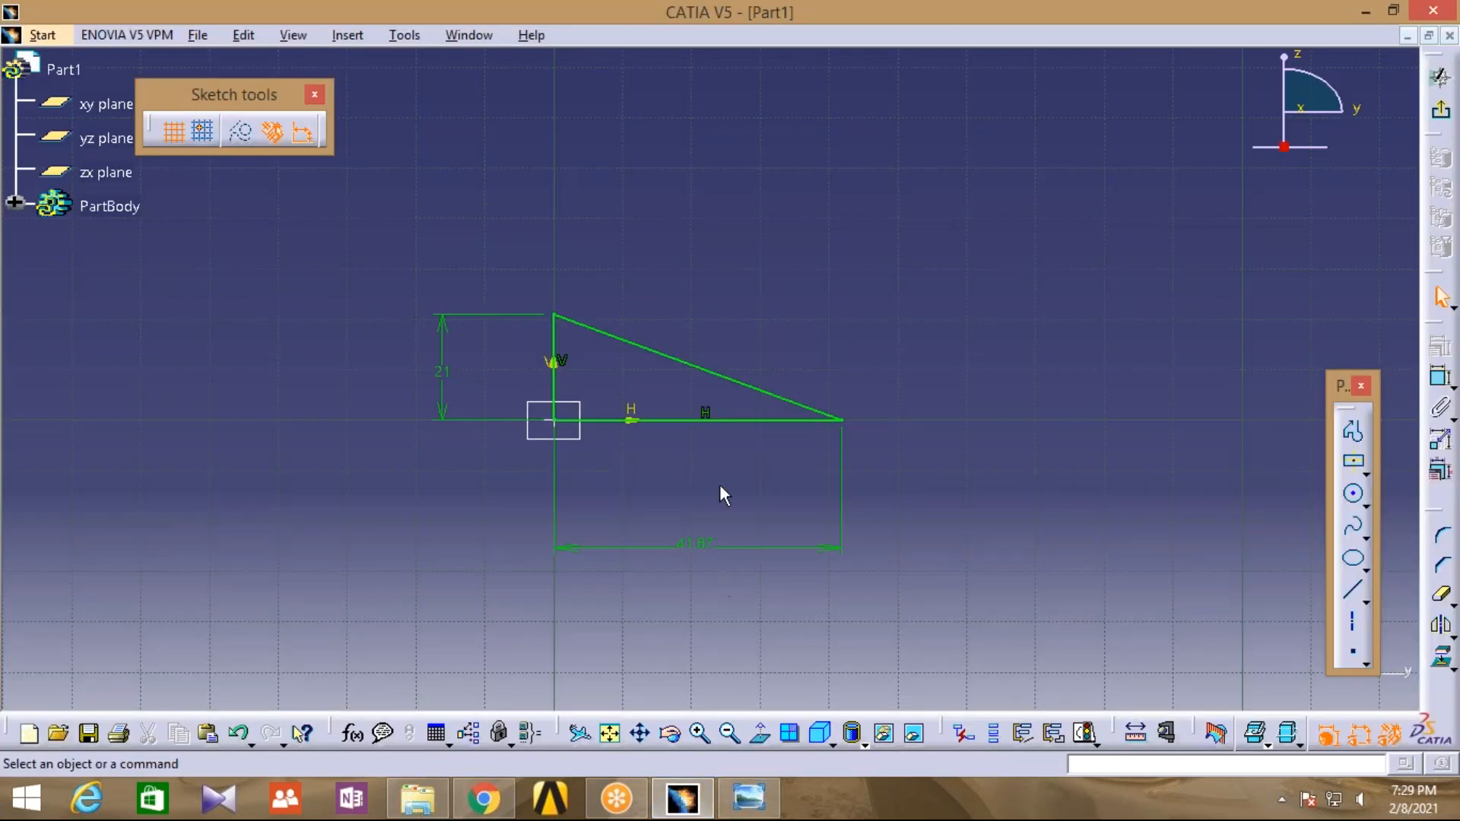
{"action": "left_click", "coordinate": [1439, 112]}
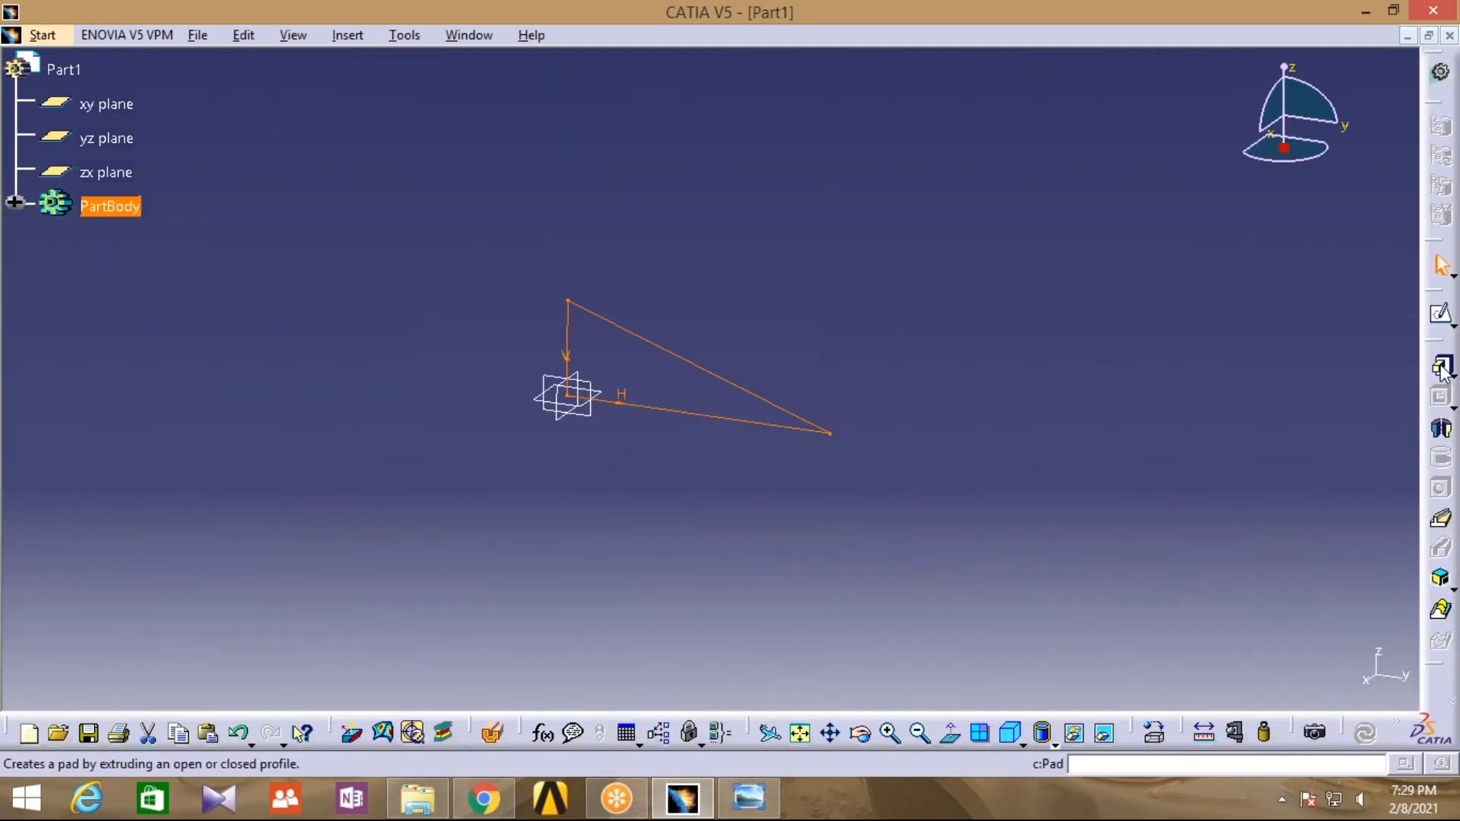
{"action": "left_click", "coordinate": [1441, 368]}
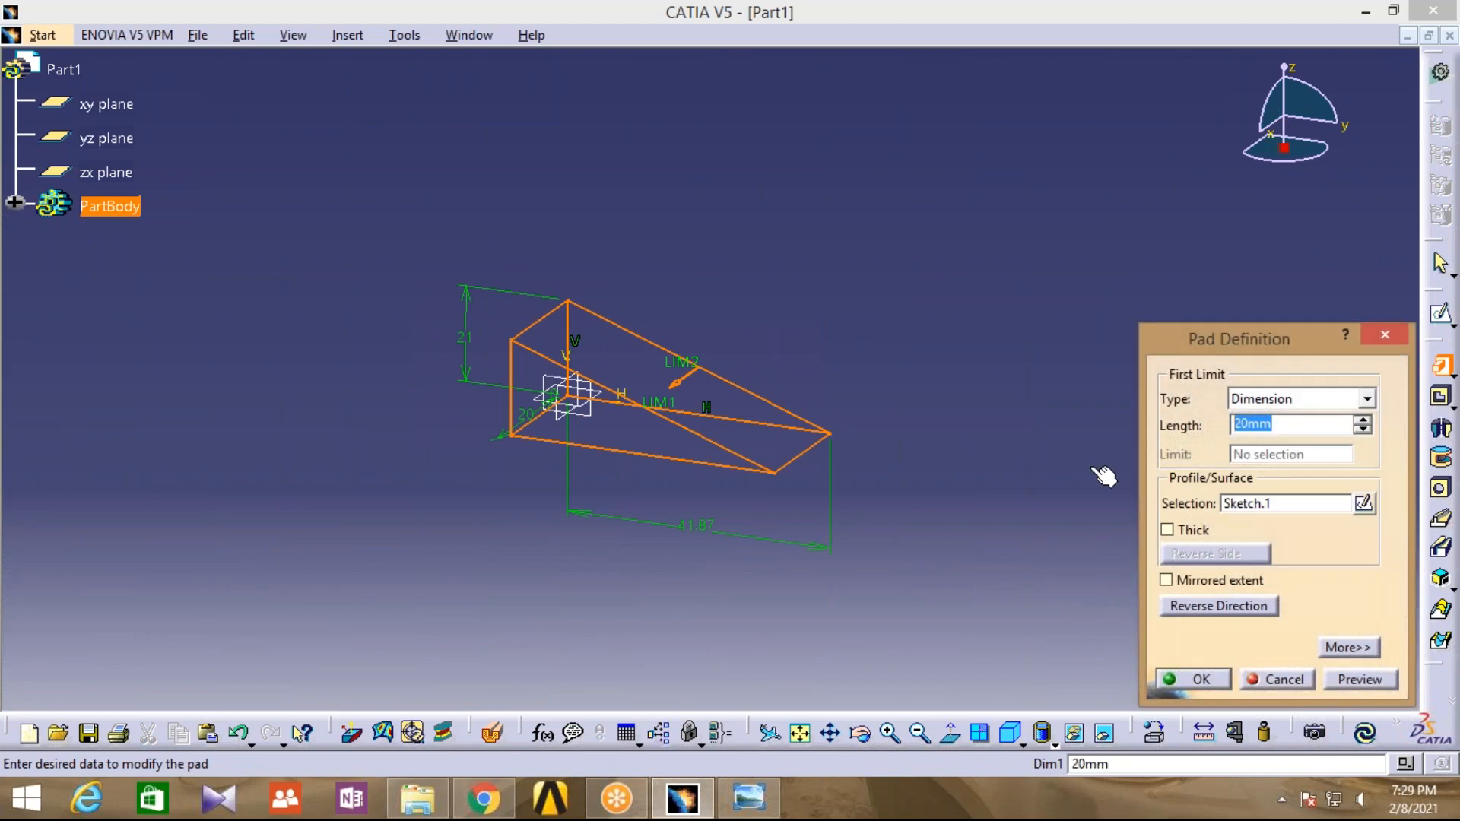
{"action": "type", "text": "6"}
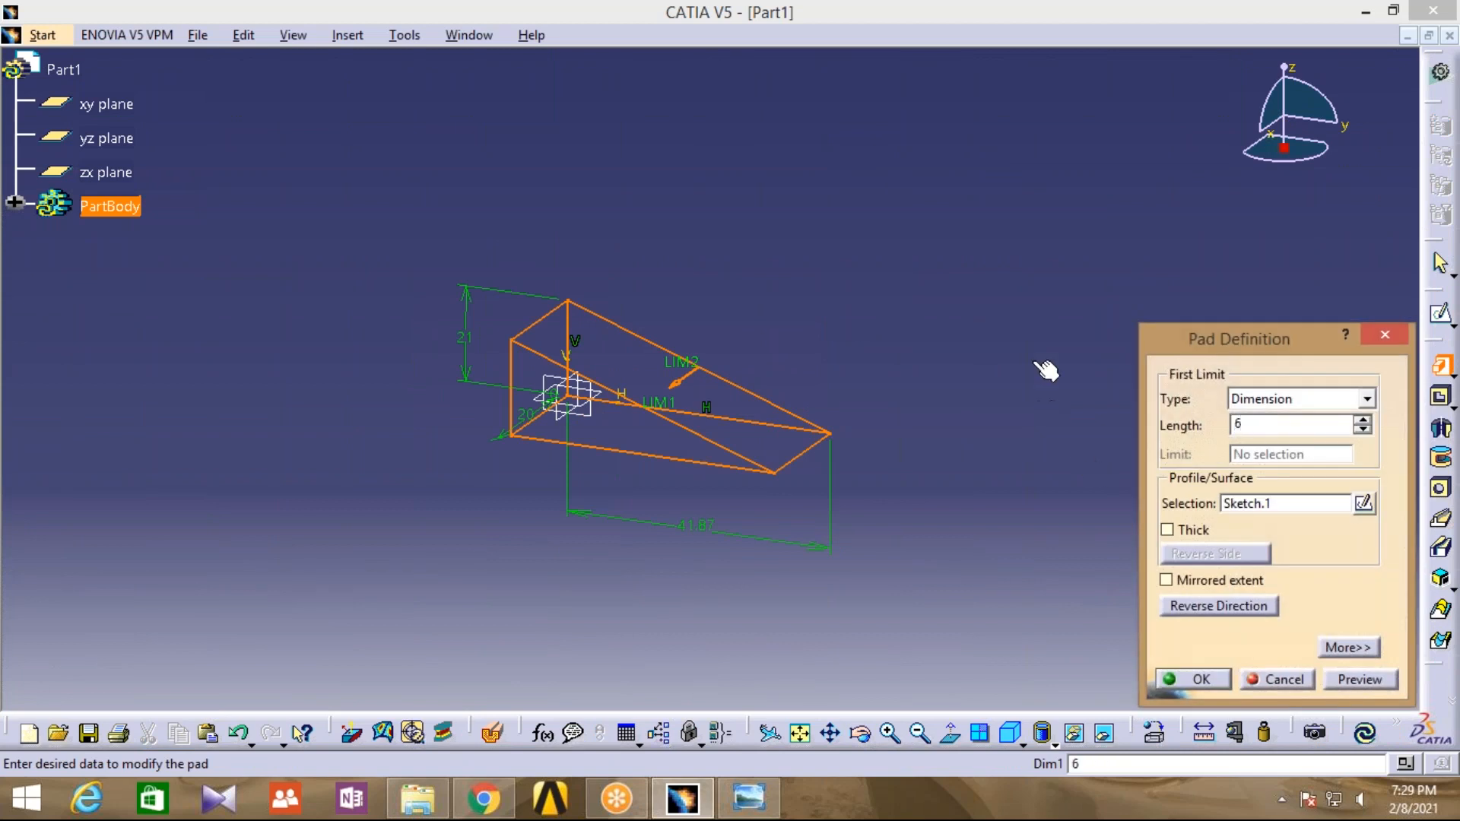
{"action": "key", "text": "Return"}
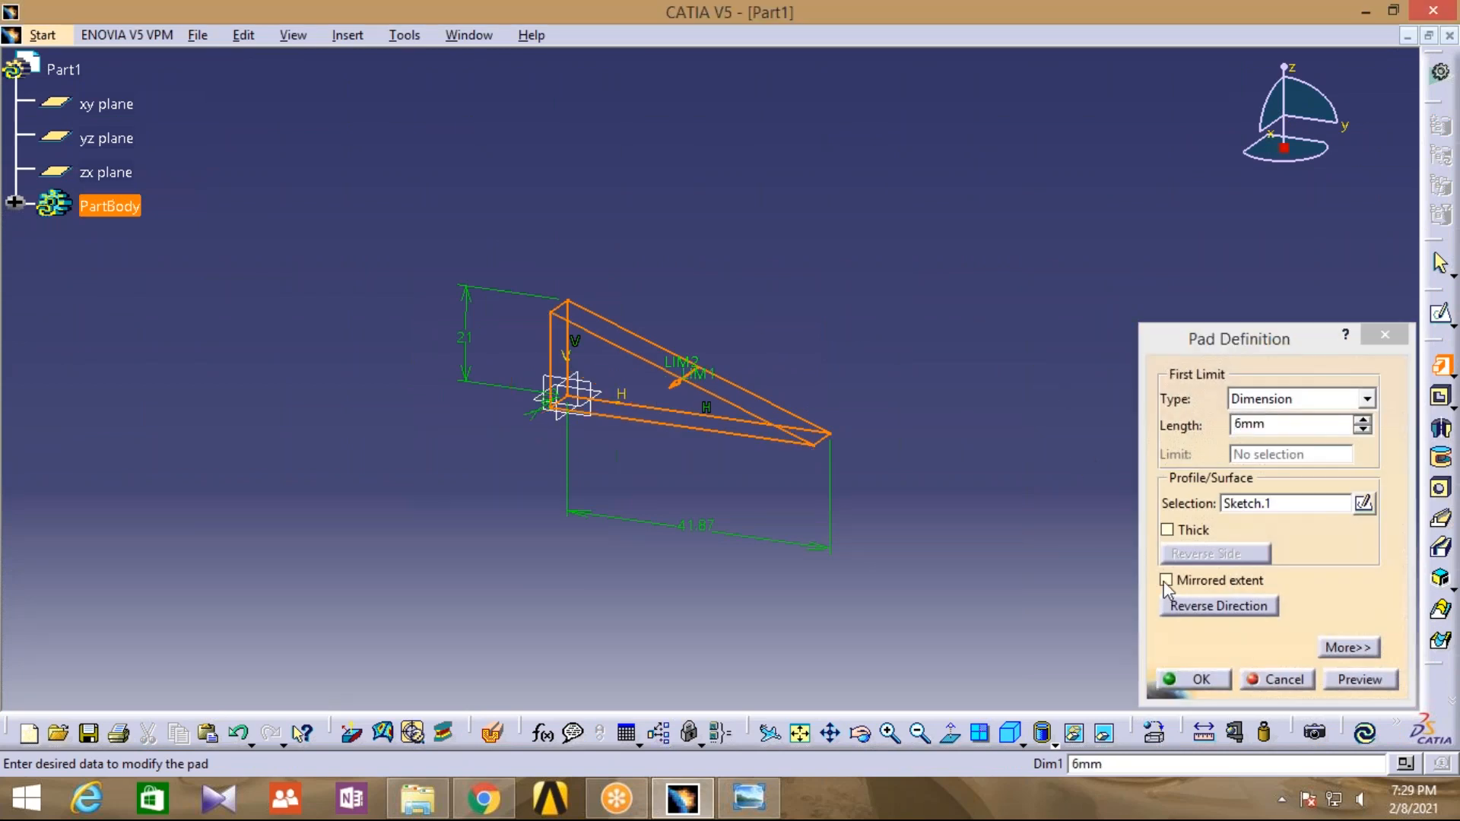
{"action": "left_click", "coordinate": [1166, 580]}
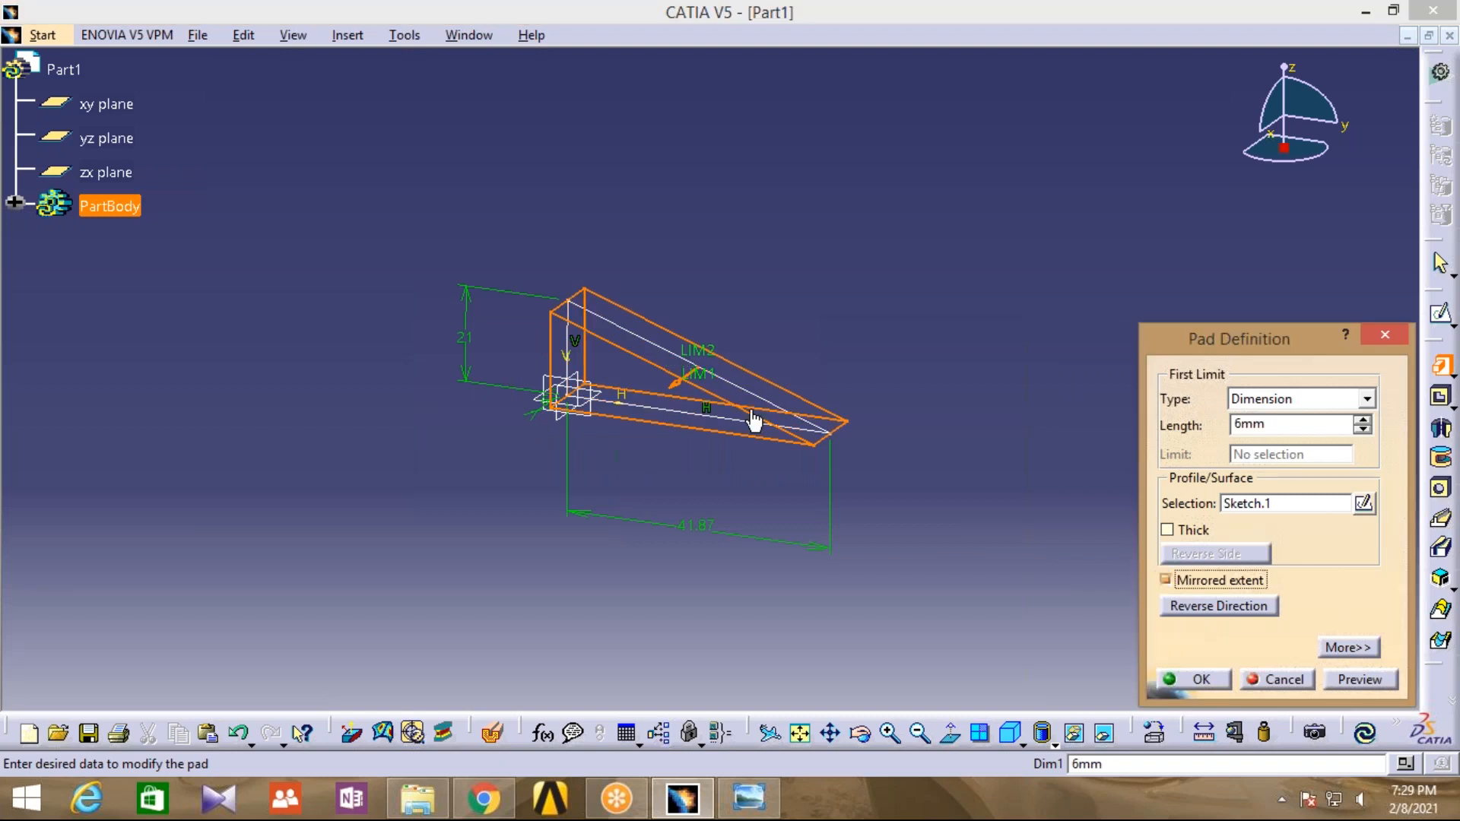
{"action": "left_click", "coordinate": [1198, 679]}
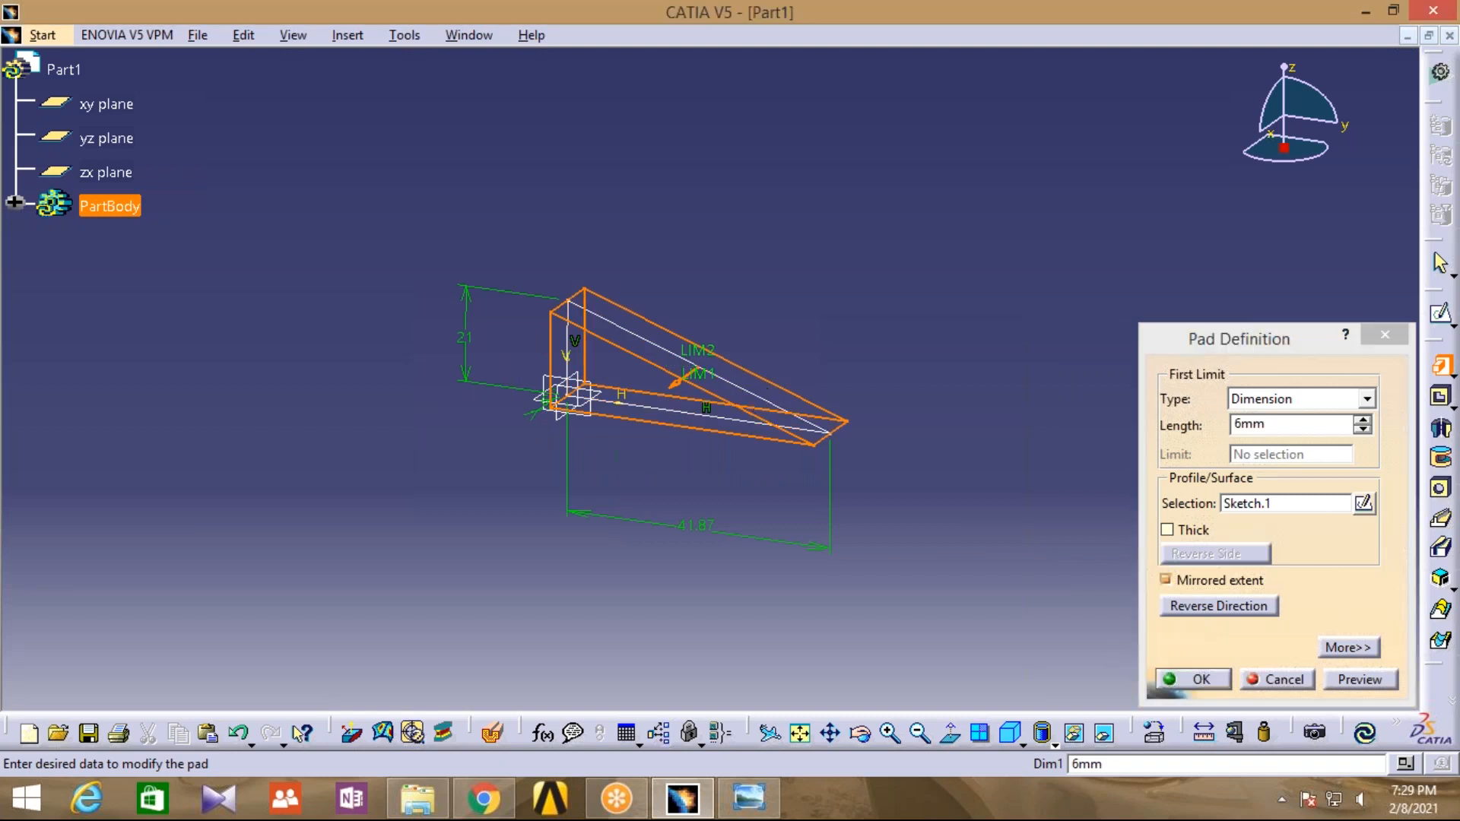
Set the fill colour of the PartBody to purple in its graphic properties
{"action": "right_click", "coordinate": [106, 208]}
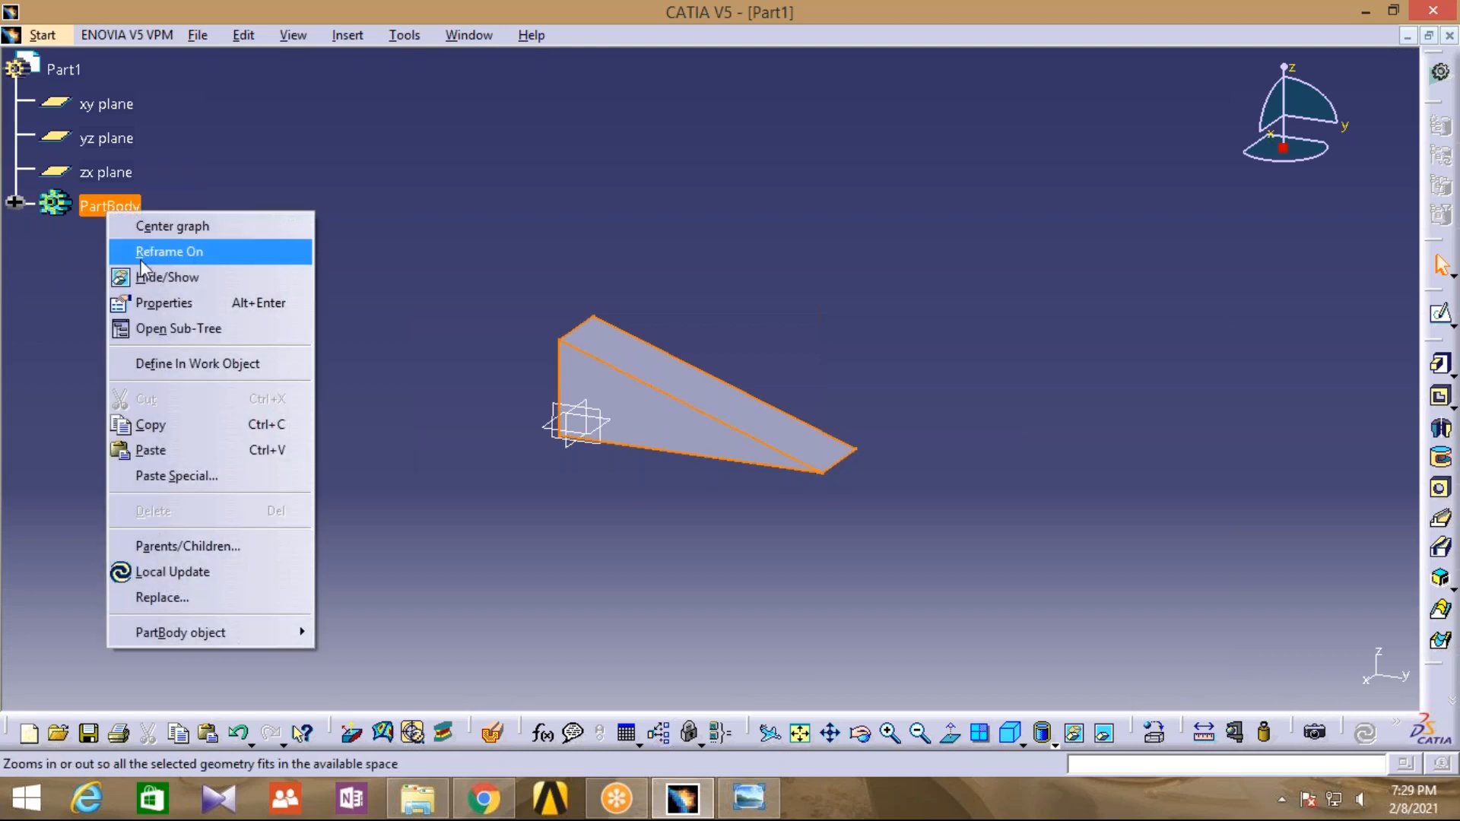
{"action": "left_click", "coordinate": [153, 304]}
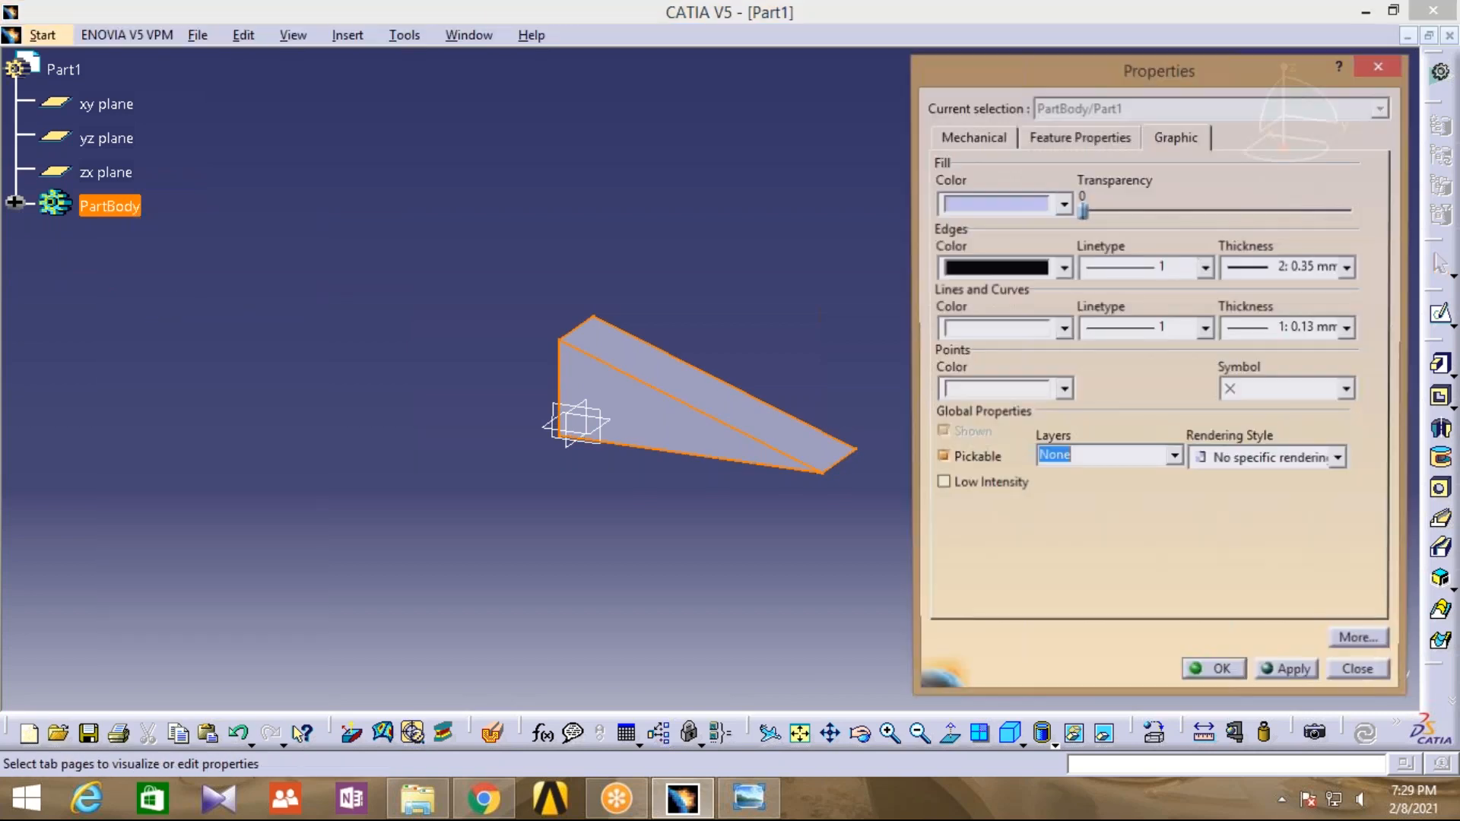
{"action": "left_click", "coordinate": [1063, 204]}
{"action": "left_click", "coordinate": [979, 373]}
{"action": "left_click", "coordinate": [1211, 671]}
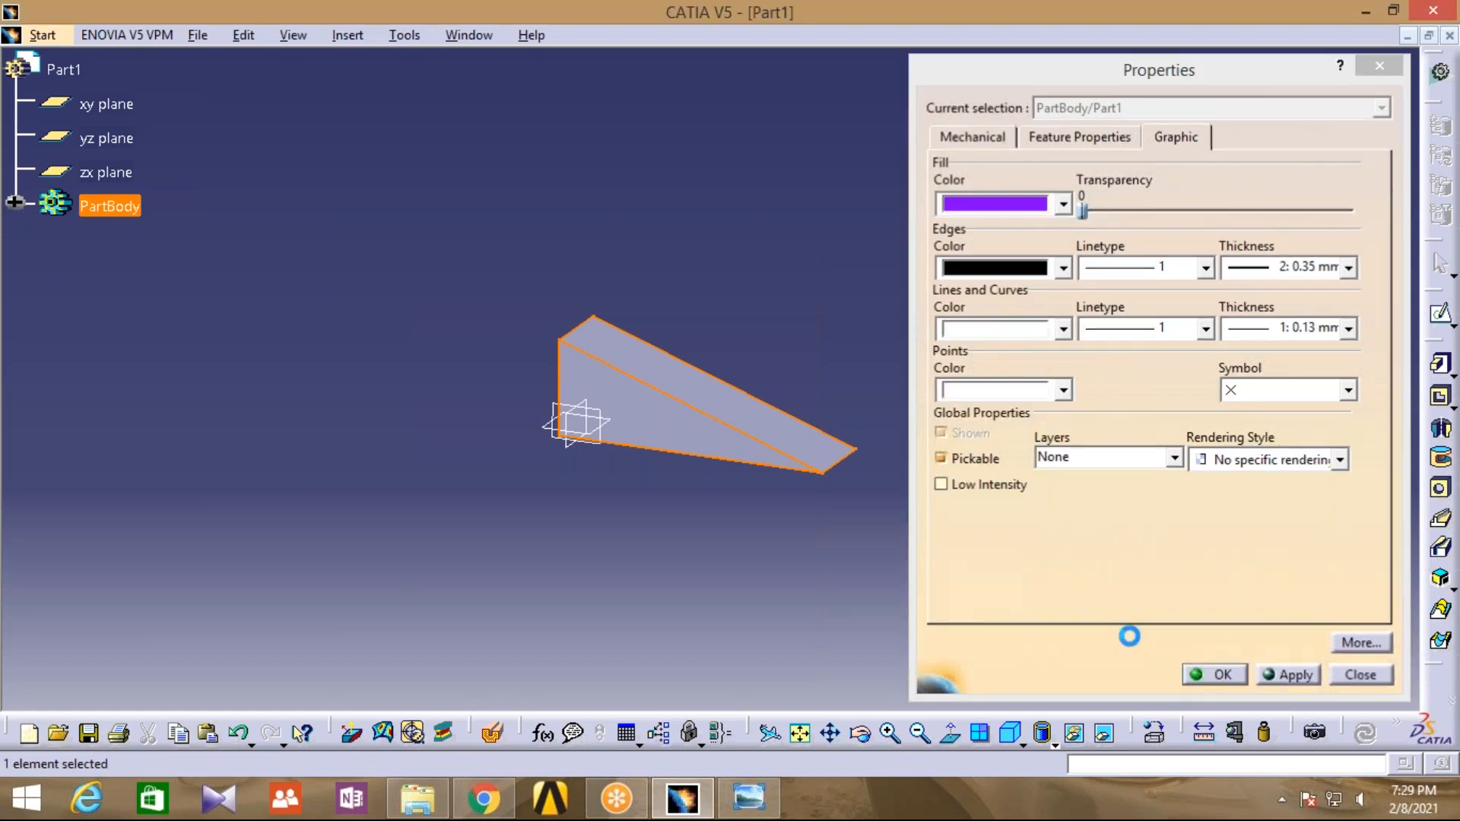
Save the part on the Desktop as a6 in CATPart format, then switch to the drawing image in Windows Photo Viewer
{"action": "left_click", "coordinate": [197, 35]}
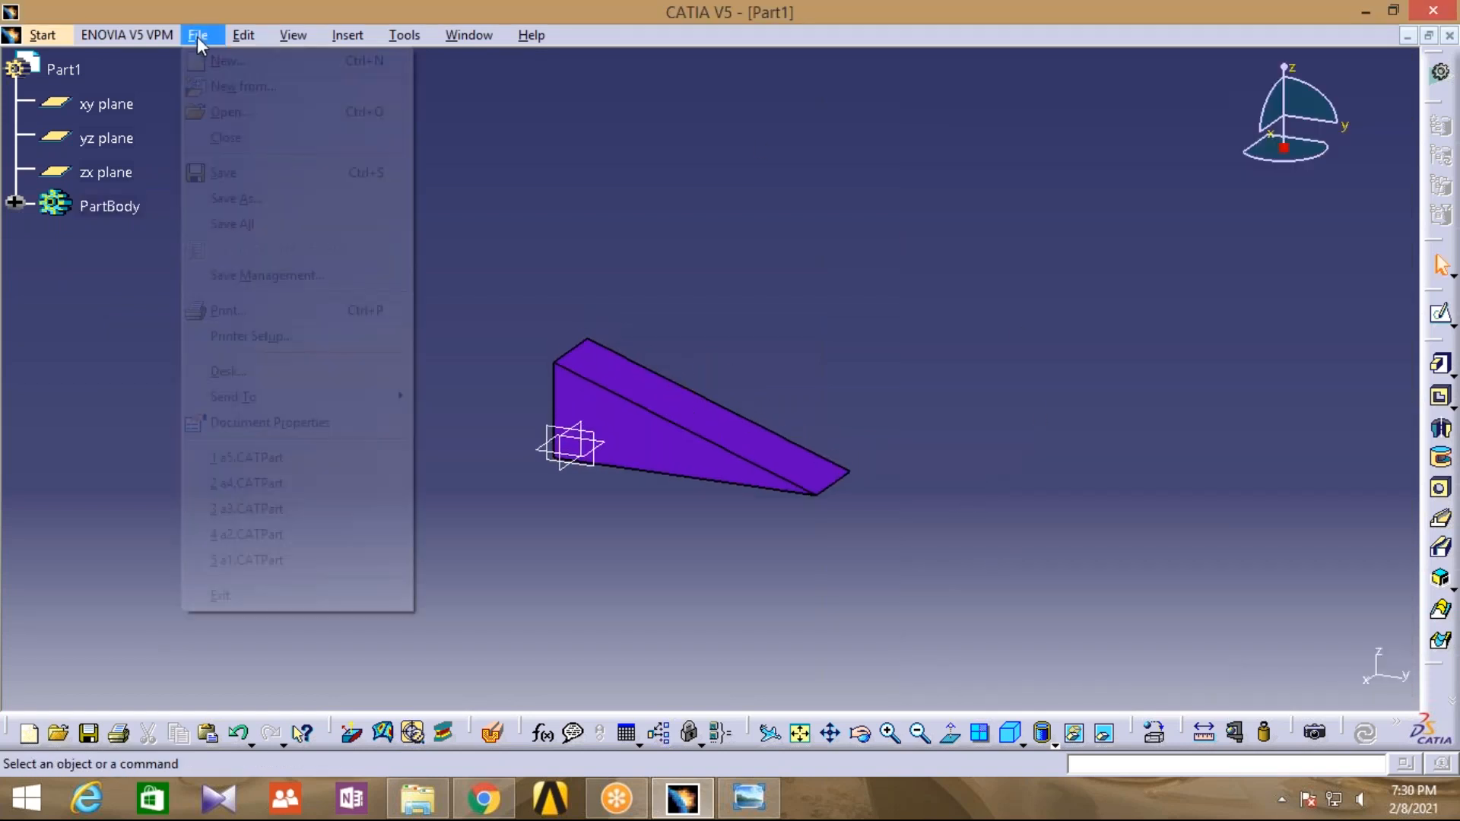
{"action": "left_click", "coordinate": [258, 201]}
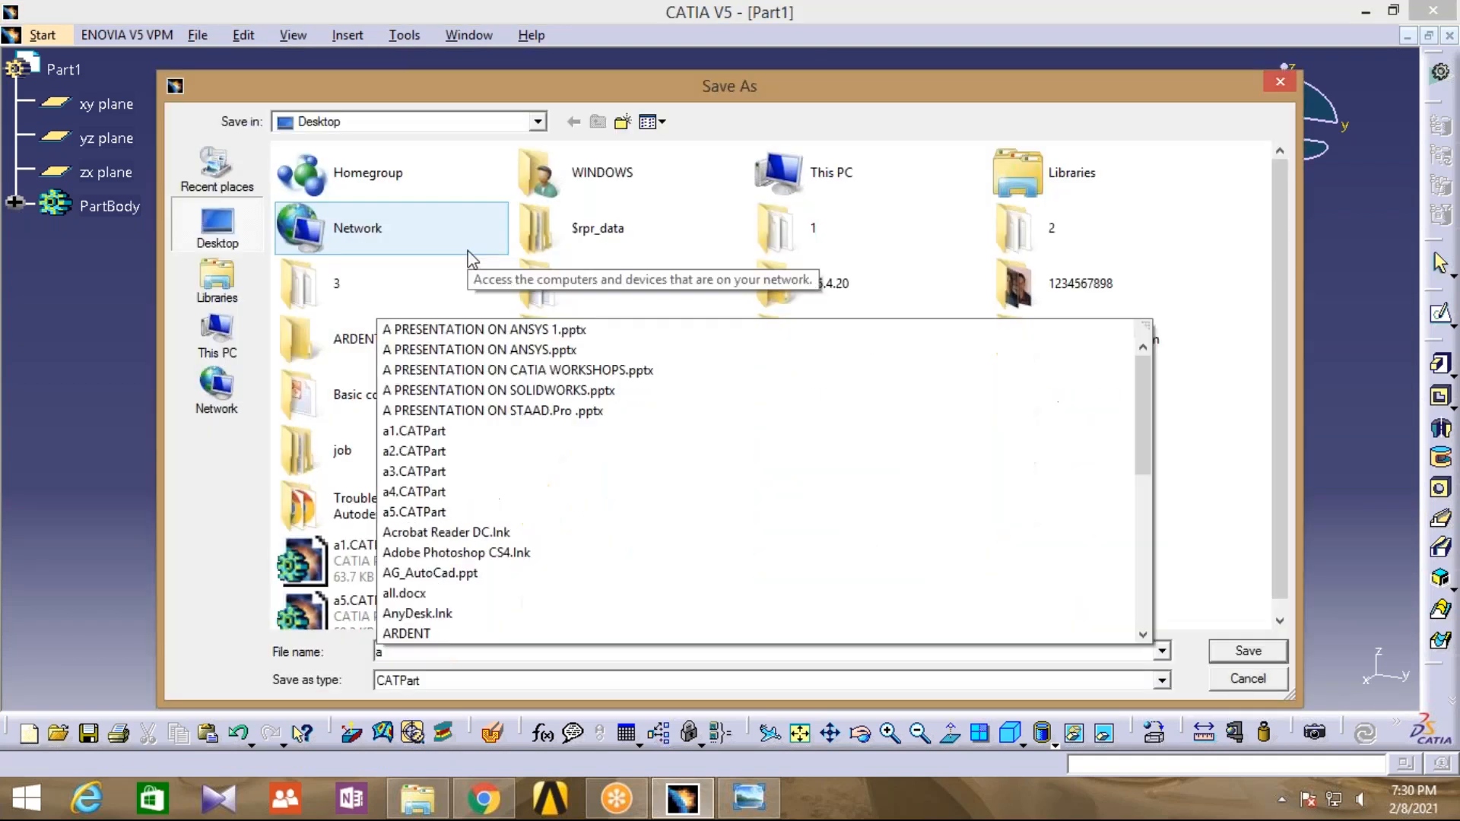
{"action": "type", "text": "a6"}
{"action": "left_click", "coordinate": [1244, 651]}
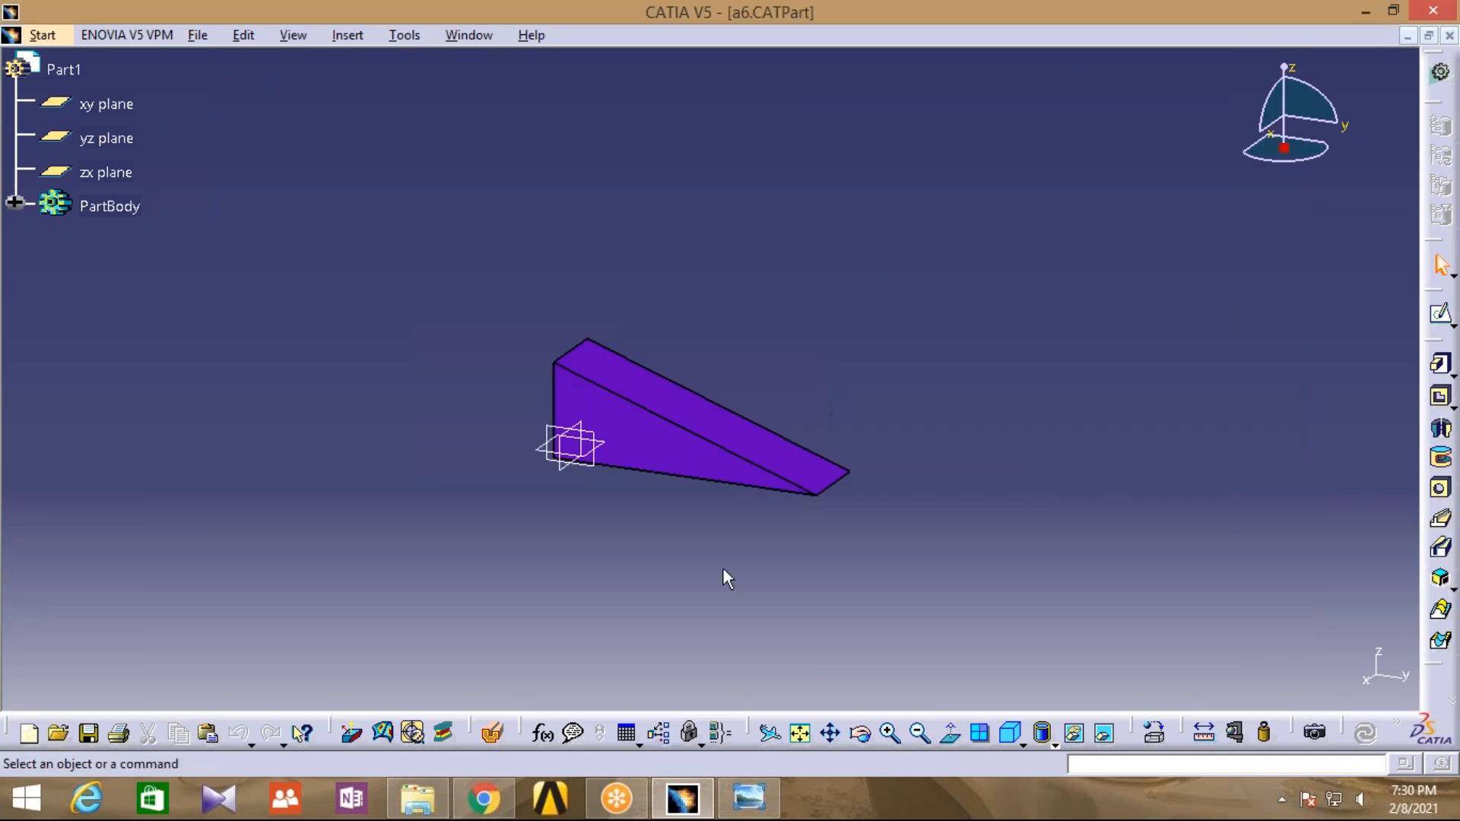
{"action": "left_click", "coordinate": [749, 798]}
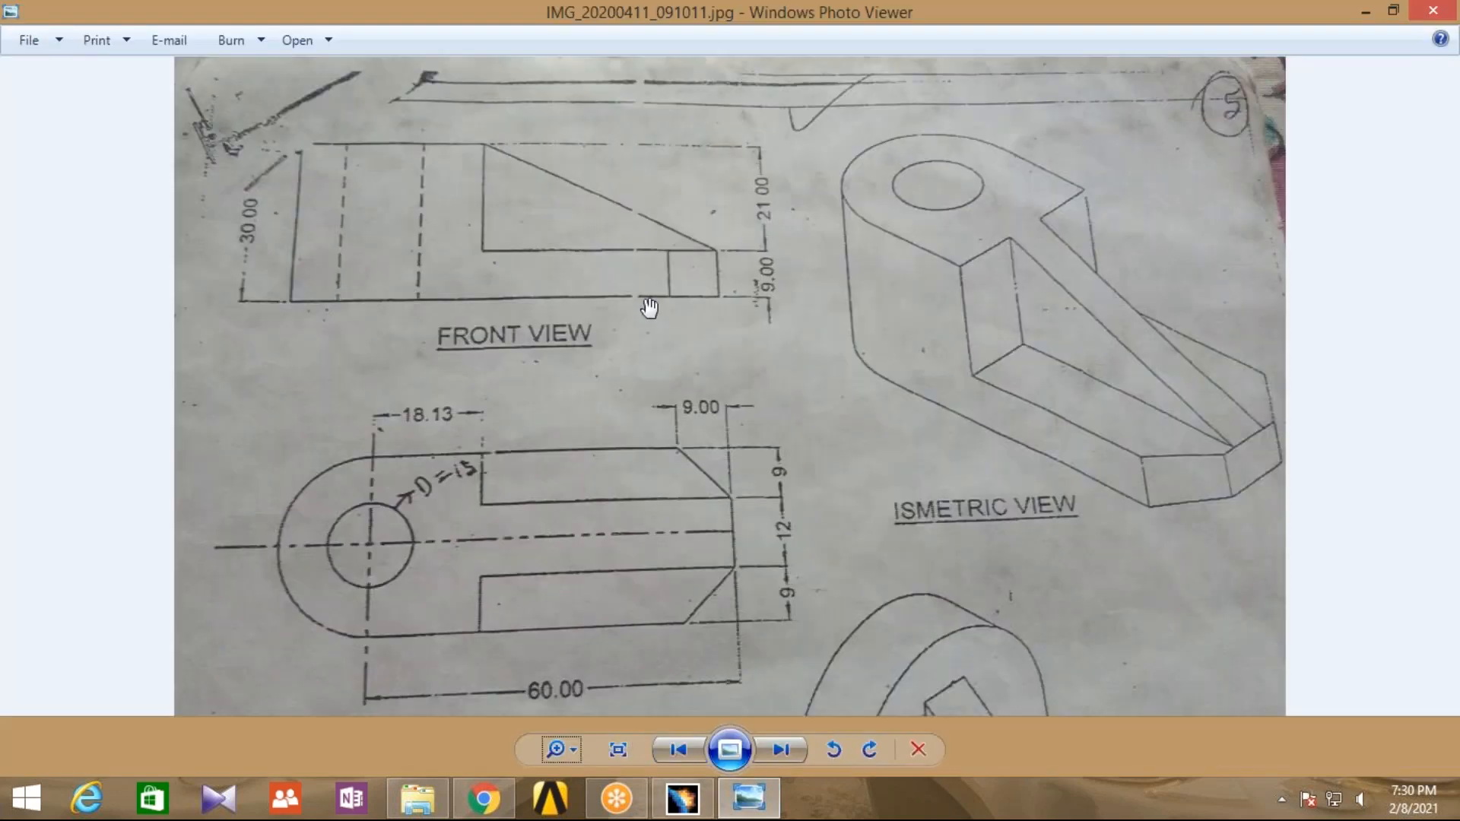